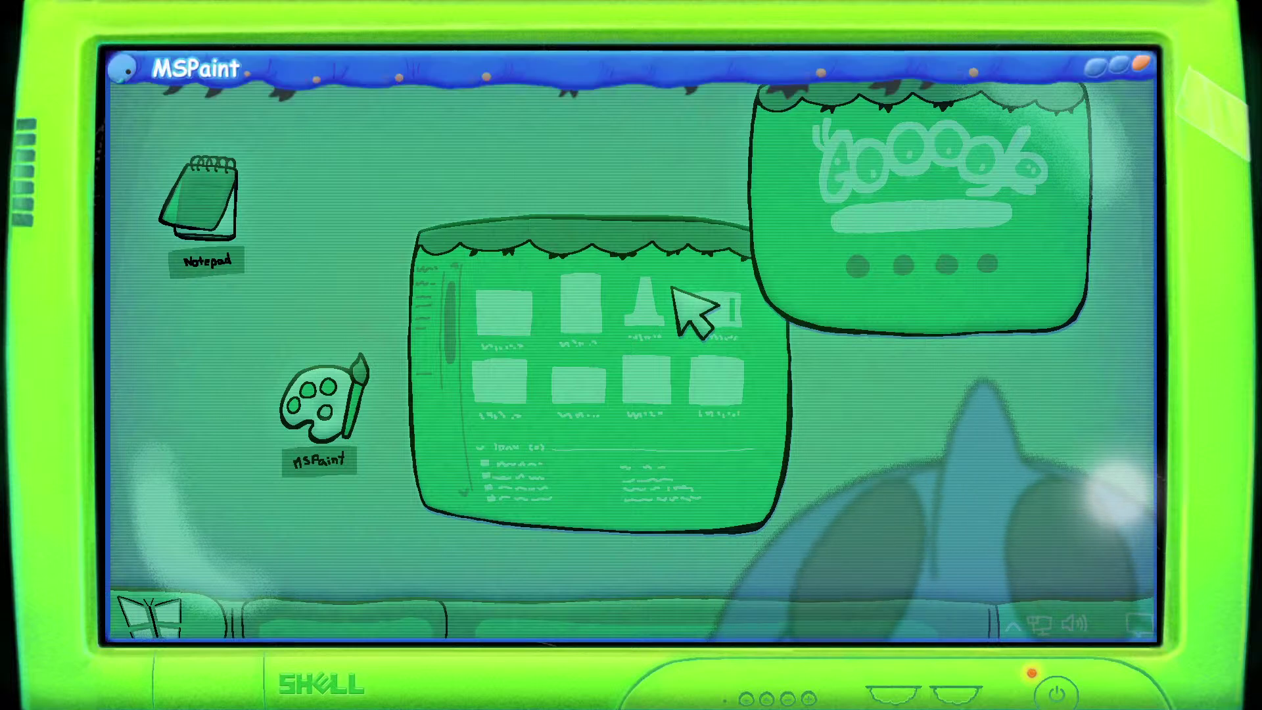
Paste the diagram of three human backs, enlarge it to about 924 px wide, and place it left of the canvas centre.
key(ctrl+v)
drag(289, 176, 664, 296)
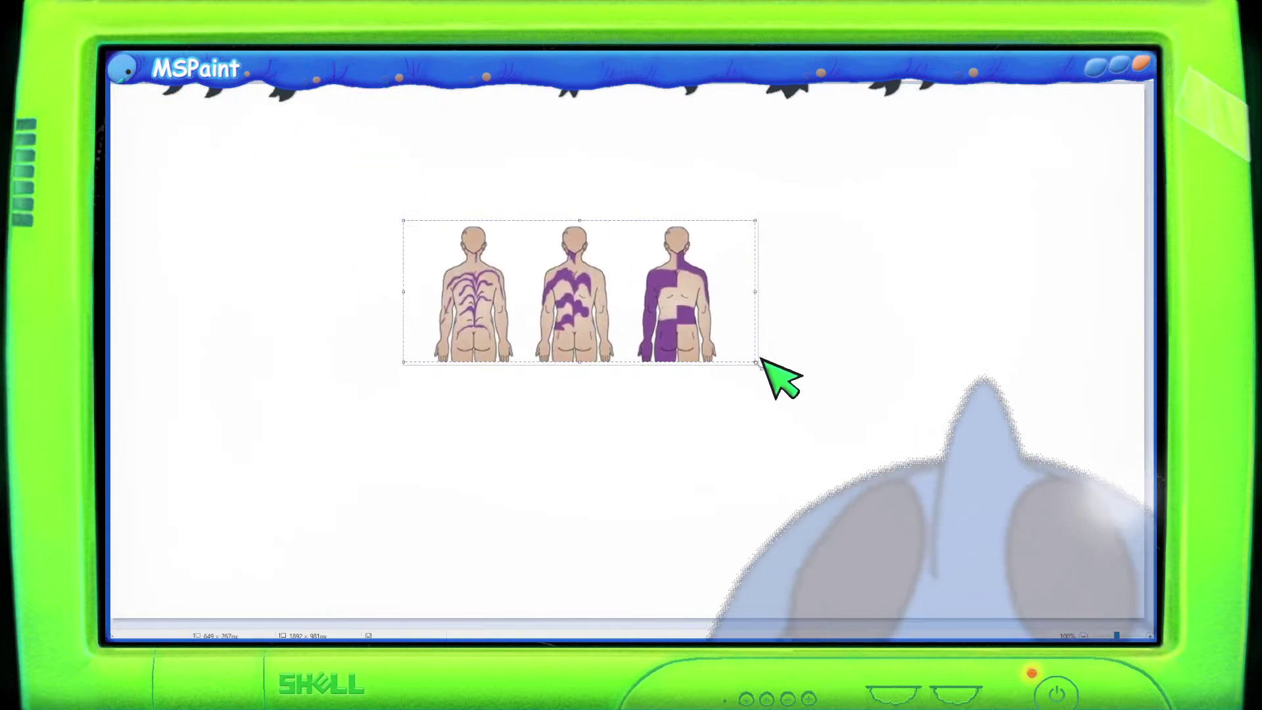
drag(757, 357, 907, 465)
drag(802, 407, 680, 370)
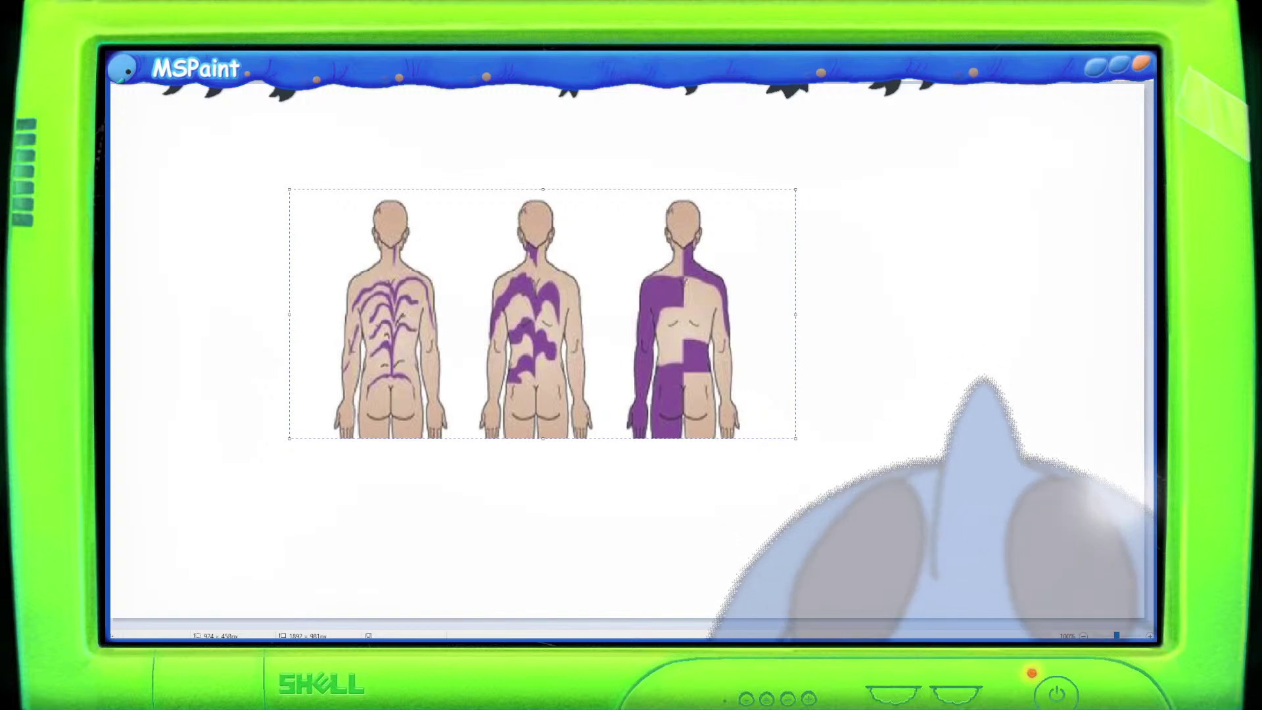
Paste the striped skin photo, place it over the third back figure, and enlarge it to about 705 px wide.
key(ctrl+v)
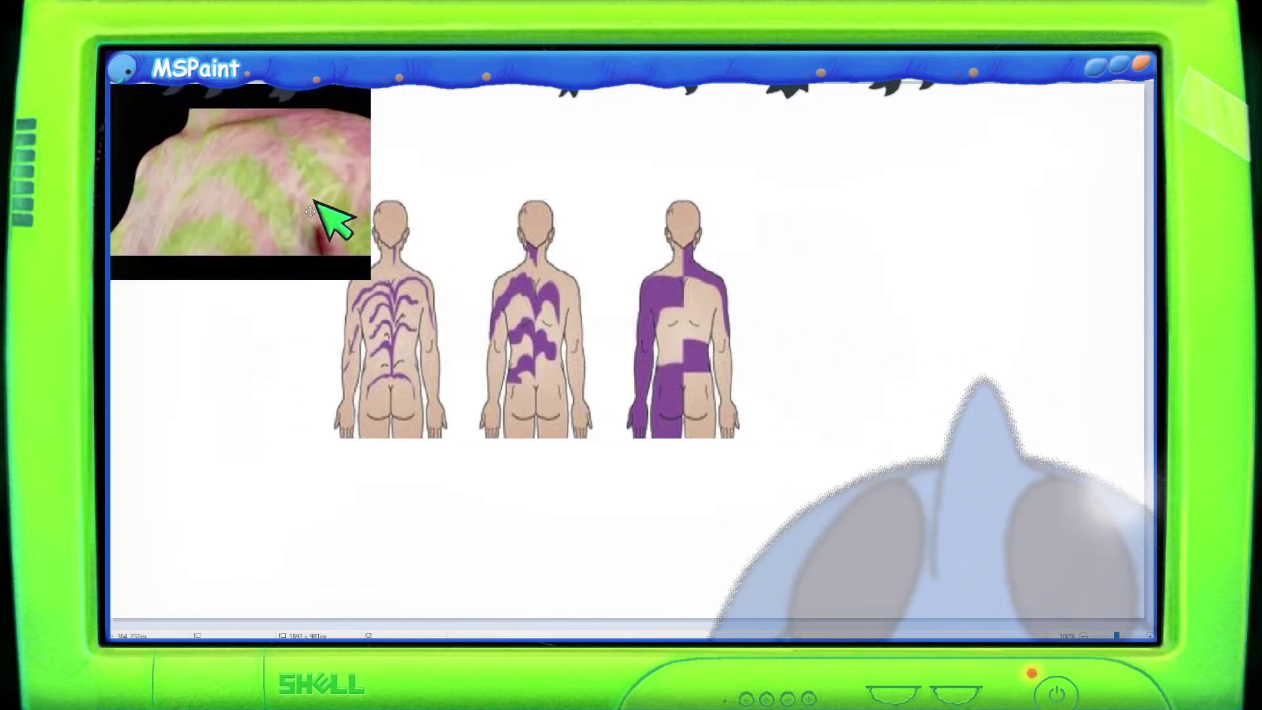
drag(281, 198, 694, 314)
drag(786, 395, 861, 405)
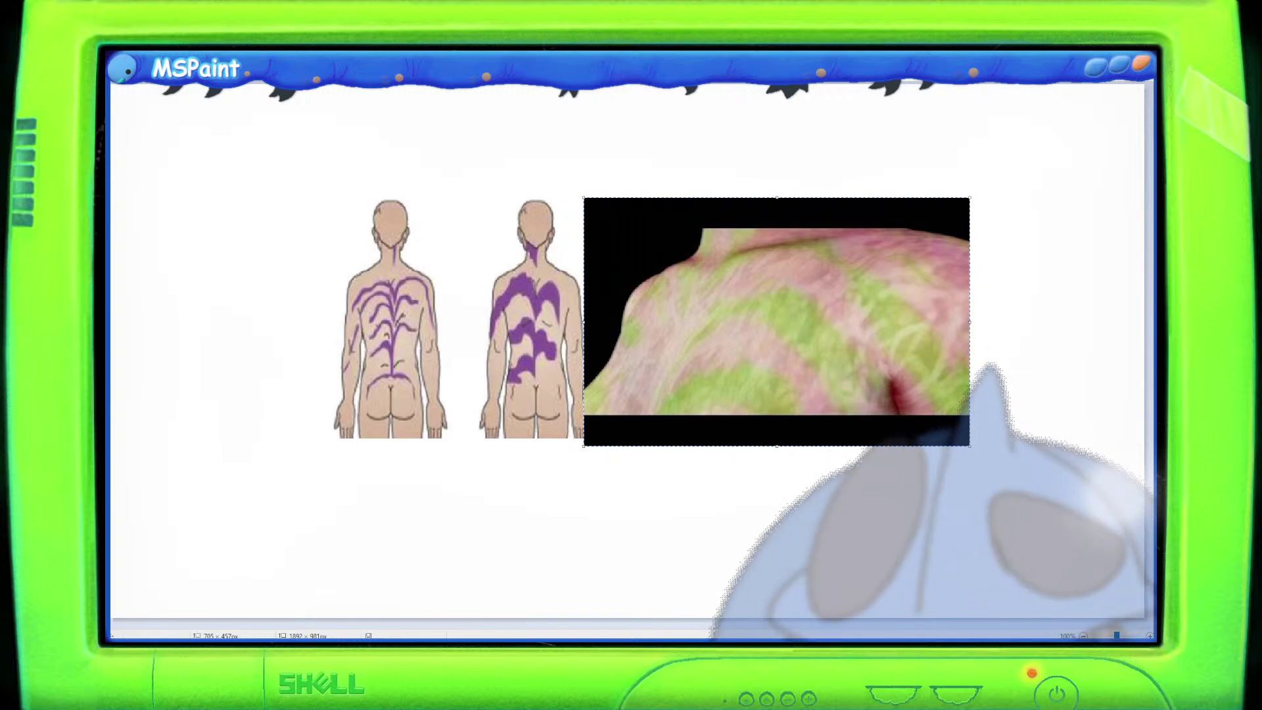
Clear the pasted reference images off the canvas.
mouse_move(614, 157)
mouse_down()
mouse_move(622, 311)
mouse_move(1023, 479)
mouse_up()
key(Delete)
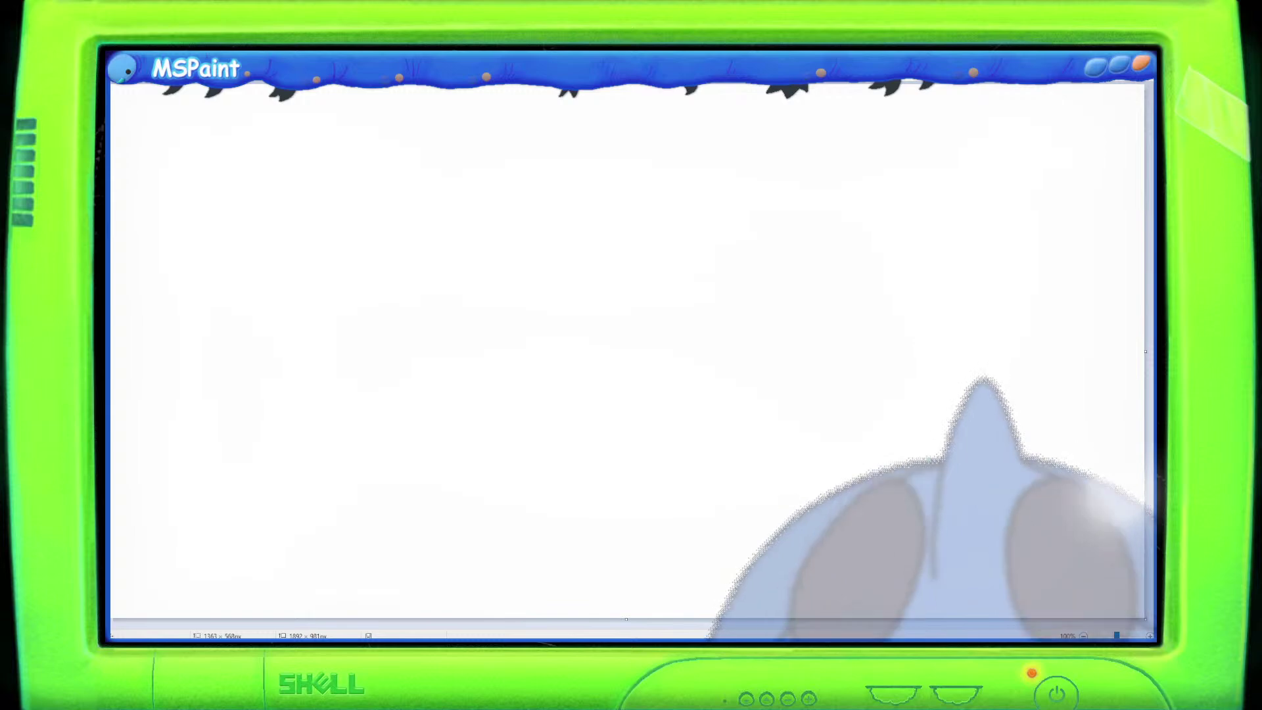
Paste the four-turtle height chart, place it in the upper middle of the canvas, and deselect it.
key(ctrl+v)
drag(408, 211, 603, 302)
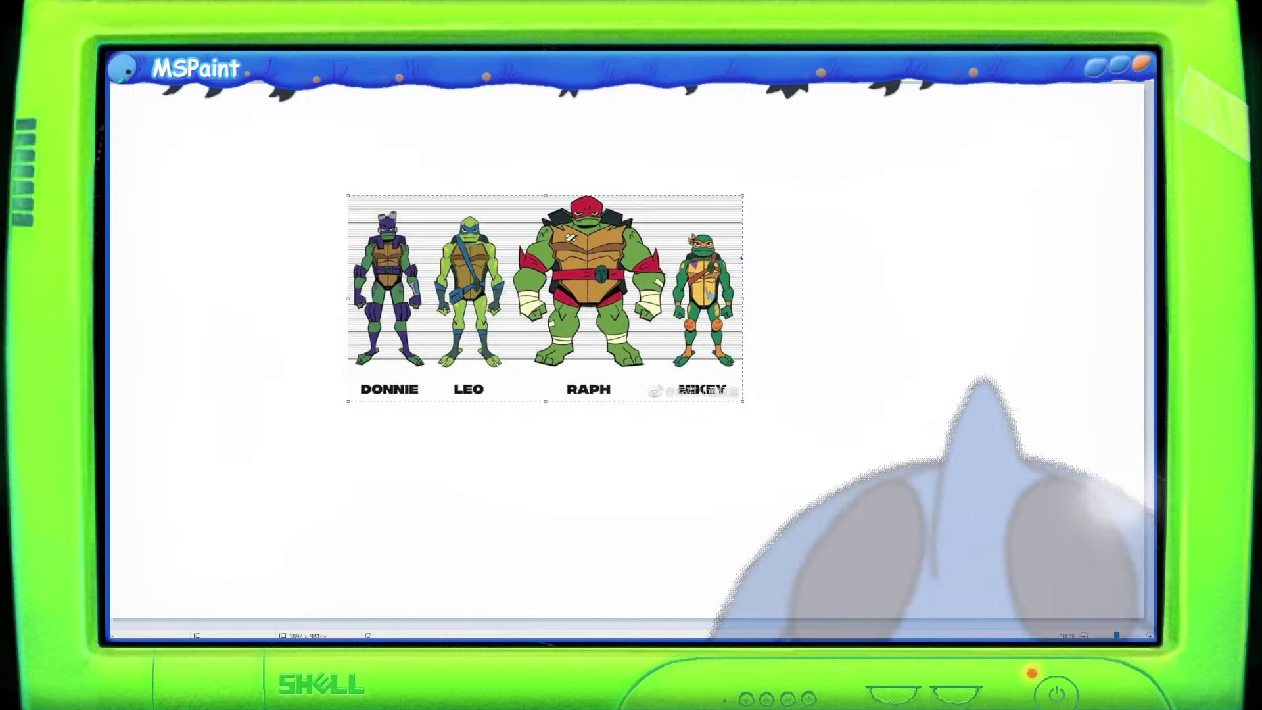
key(Escape)
Try stretching Donnie's figure upward to make him taller, and undo the change.
drag(338, 197, 429, 378)
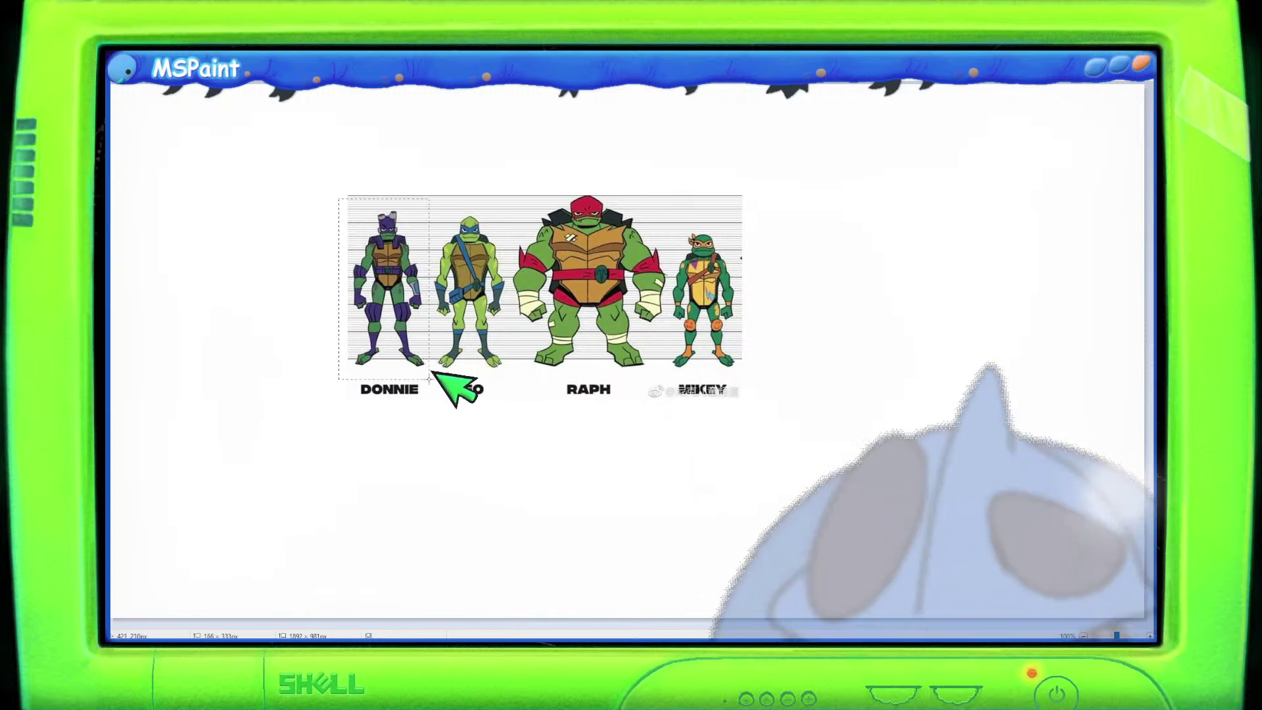
drag(383, 197, 384, 173)
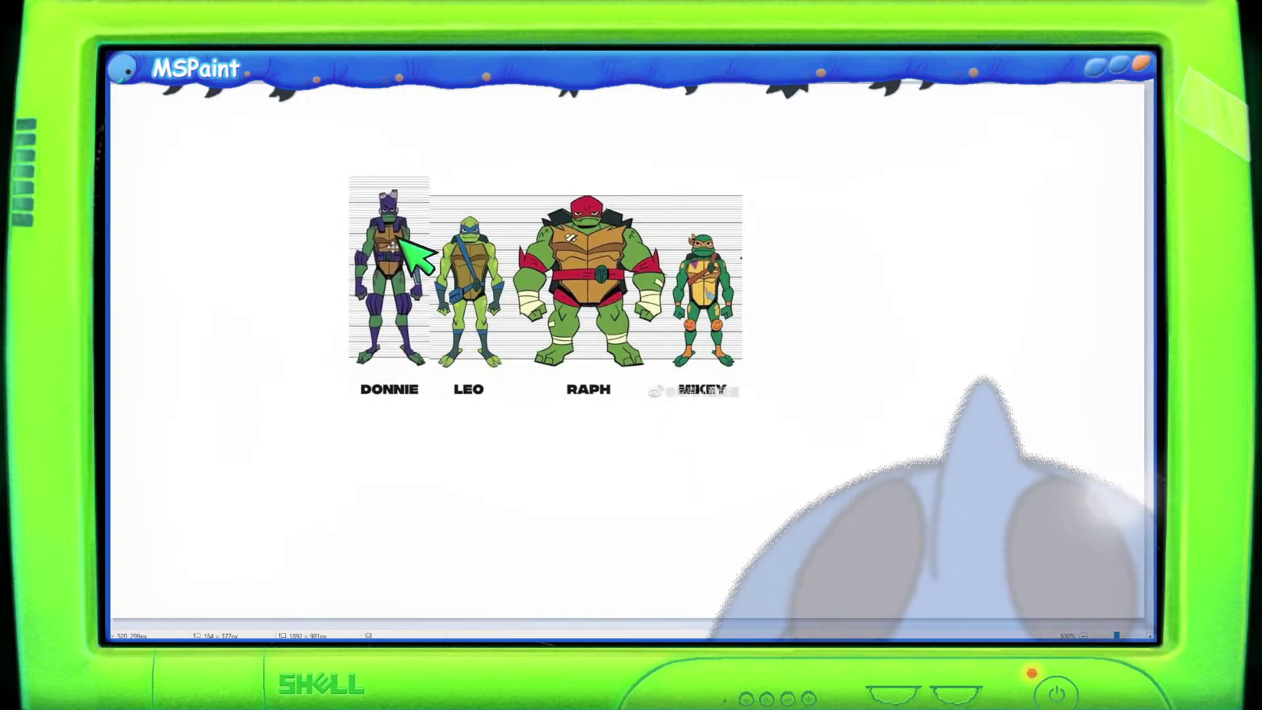
key(ctrl+z)
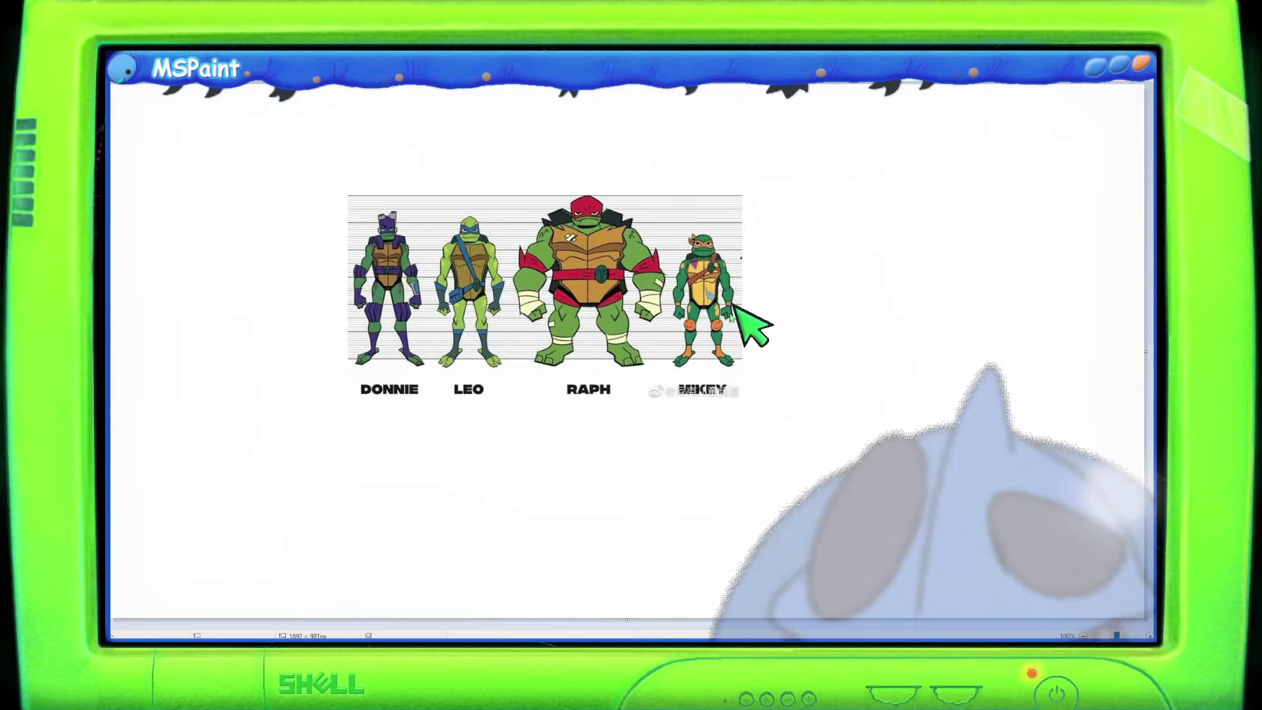
Sketch a magenta inverted trapezoid around Raph with an upward arrow along each side, and undo the strokes.
drag(1101, 157, 1084, 131)
click(884, 291)
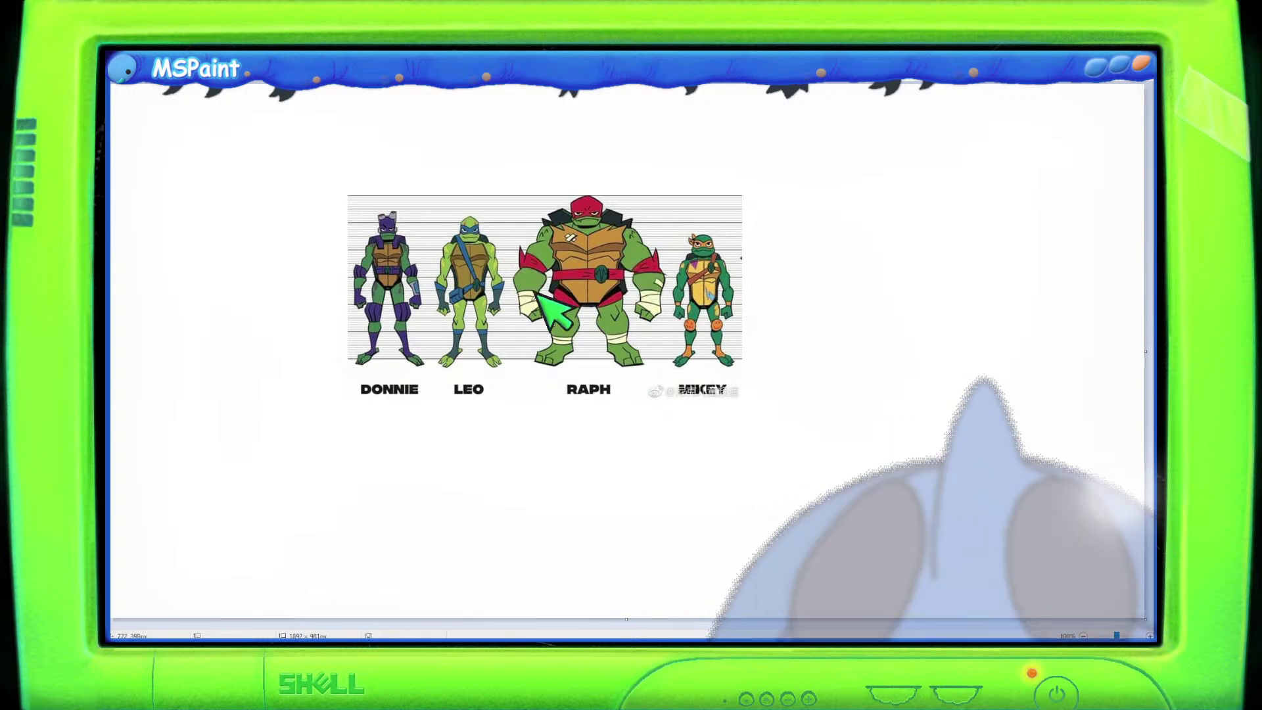
mouse_move(535, 366)
mouse_down()
mouse_move(514, 197)
mouse_move(665, 198)
mouse_move(647, 329)
mouse_move(550, 366)
mouse_up()
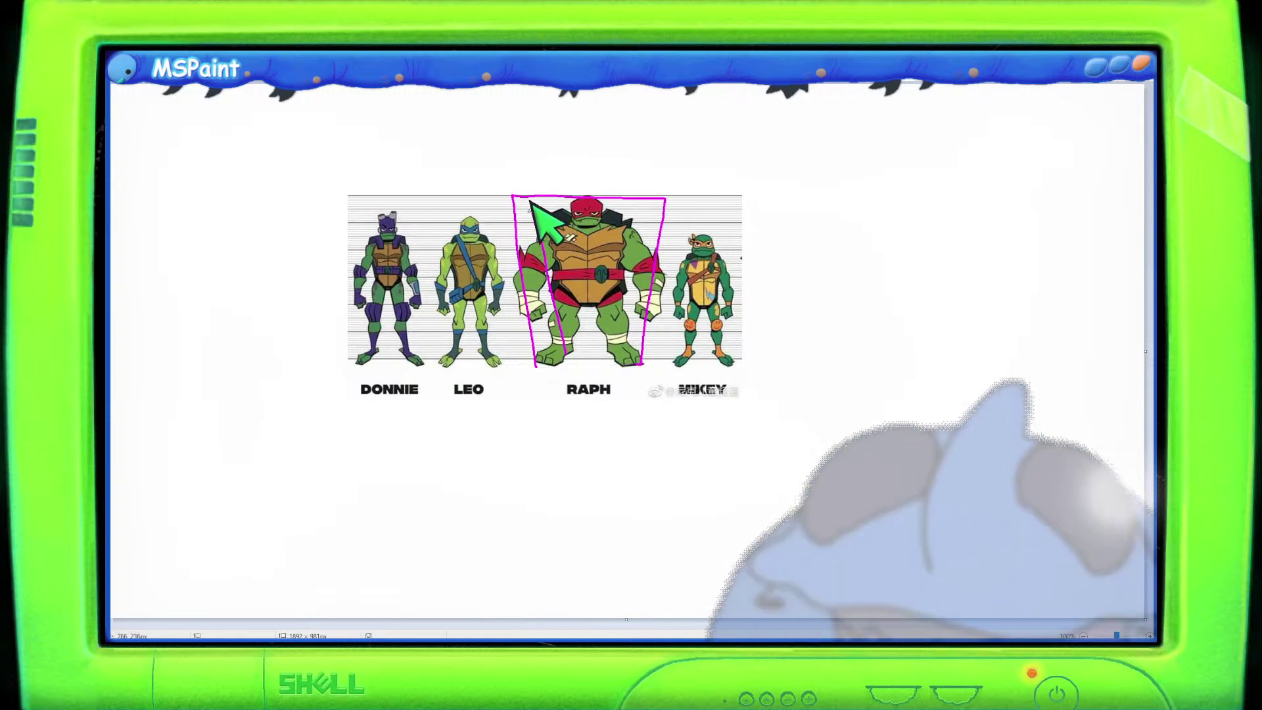
mouse_move(551, 342)
mouse_down()
mouse_move(526, 209)
mouse_move(544, 214)
mouse_up()
mouse_move(618, 361)
mouse_down()
mouse_move(645, 205)
mouse_move(664, 212)
mouse_up()
key(ctrl+z)
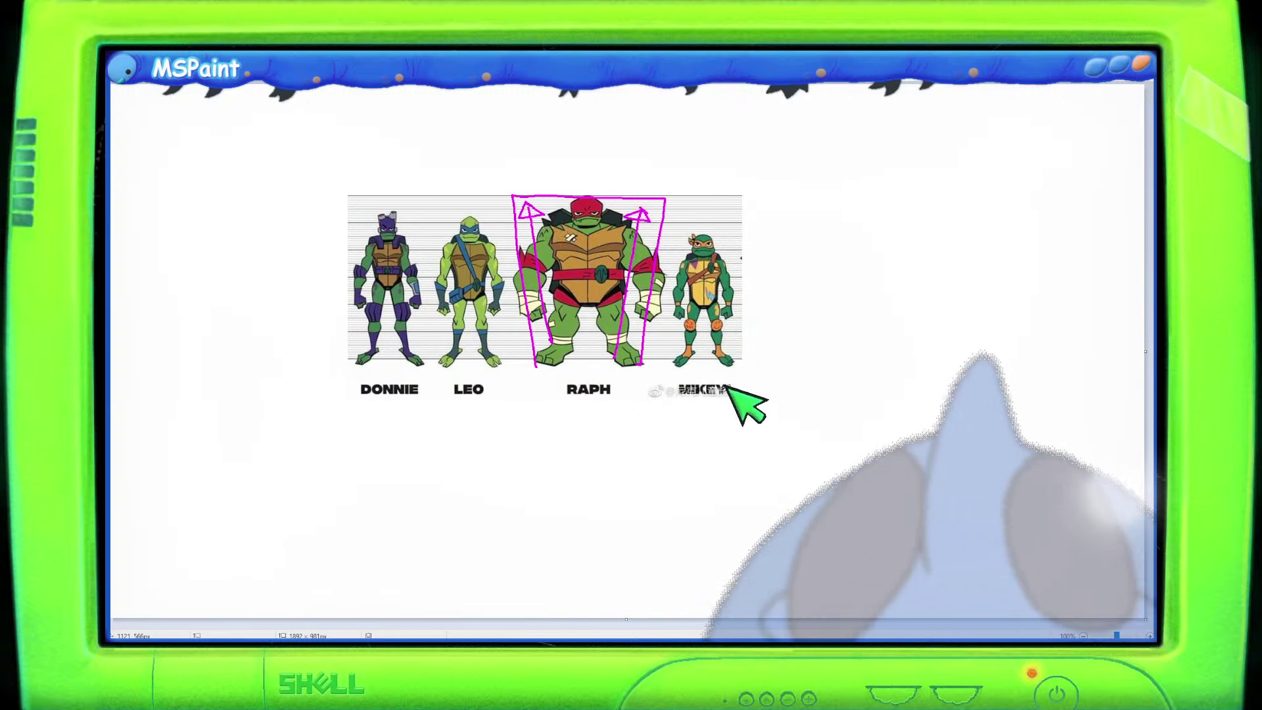
key(ctrl+z)
key(ctrl+z)
key(ctrl+z)
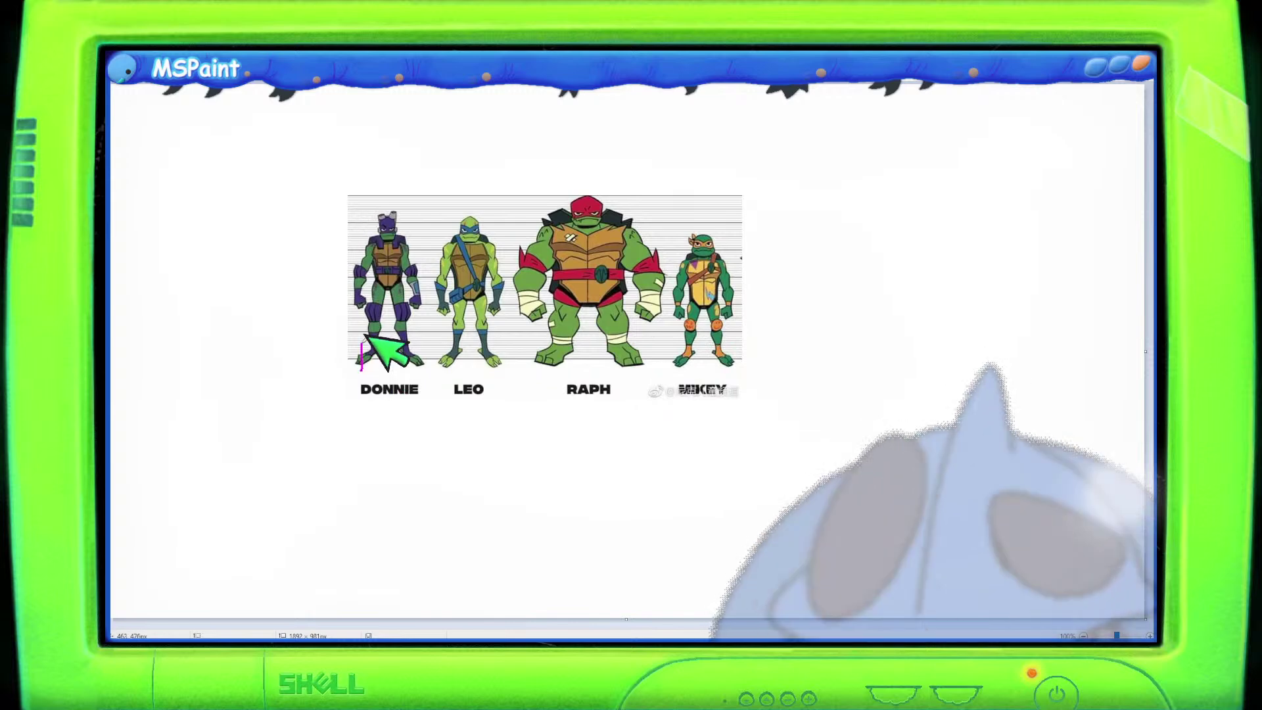
Try a magenta vertical stroke along Donnie's figure and undo it.
drag(360, 384, 377, 200)
key(ctrl+z)
key(ctrl+z)
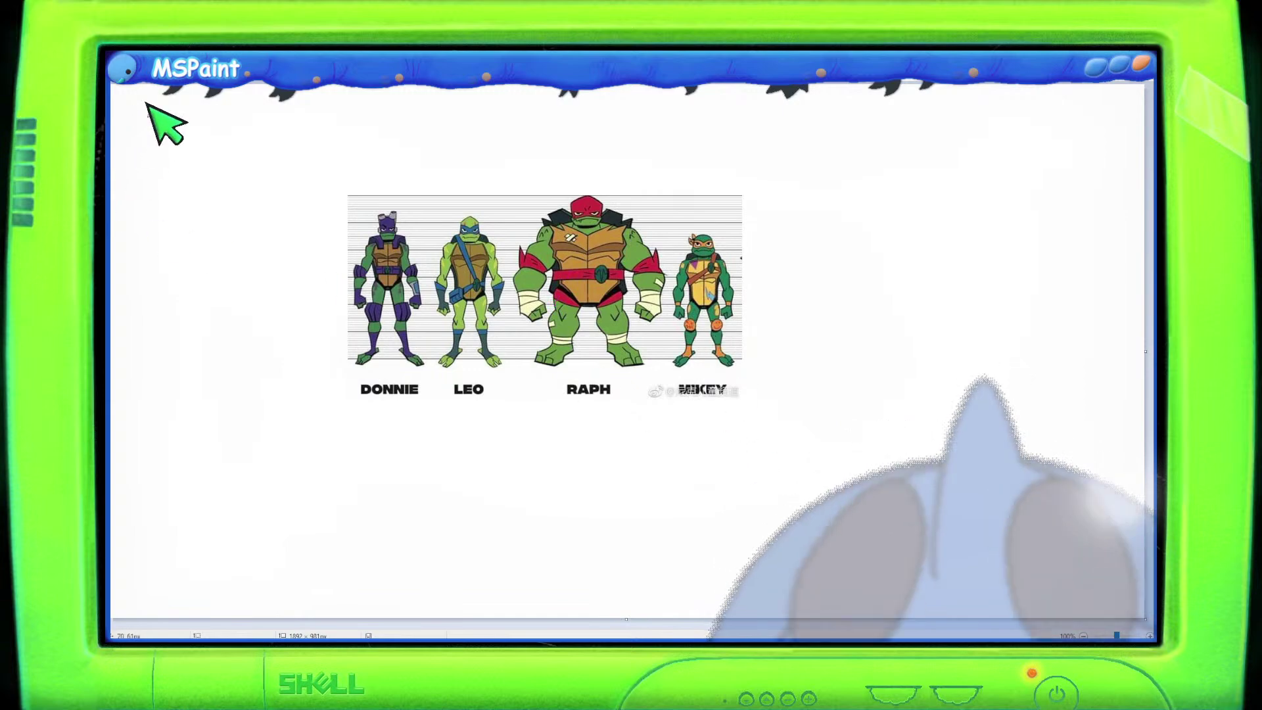
Move the turtle height chart into the upper-left corner of the canvas.
drag(709, 392, 480, 292)
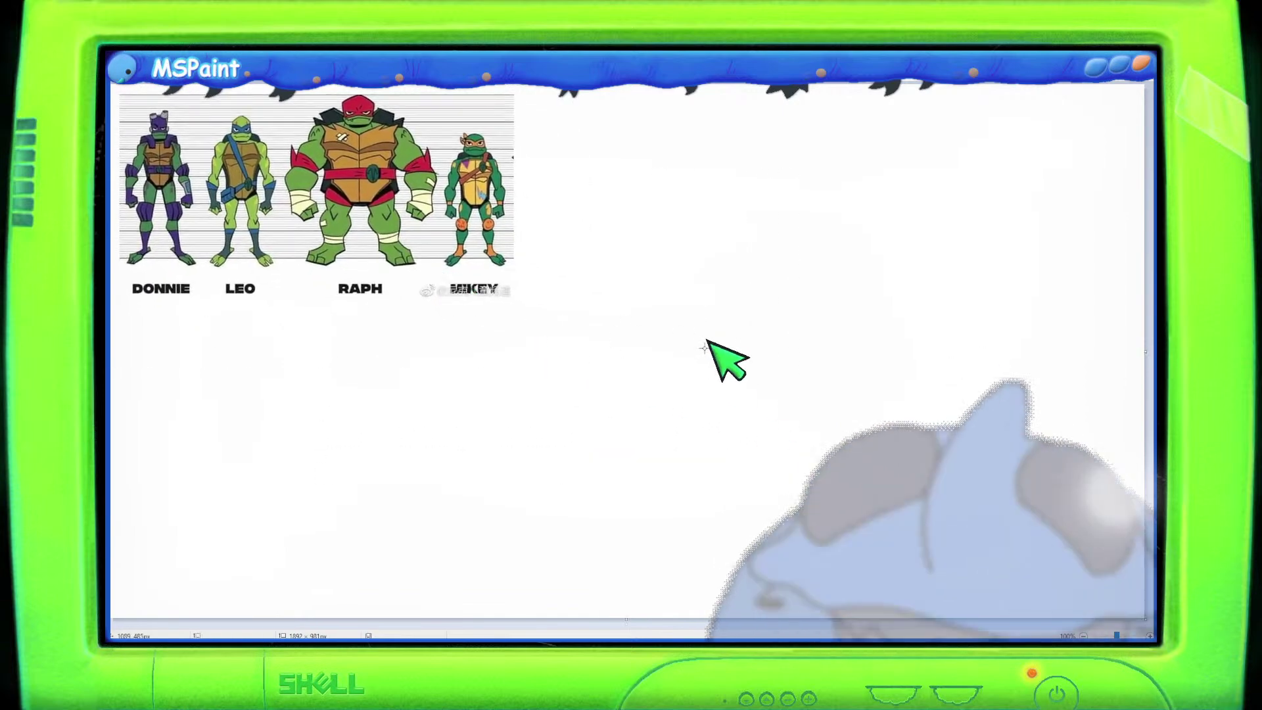
scroll(704, 357, up, 1)
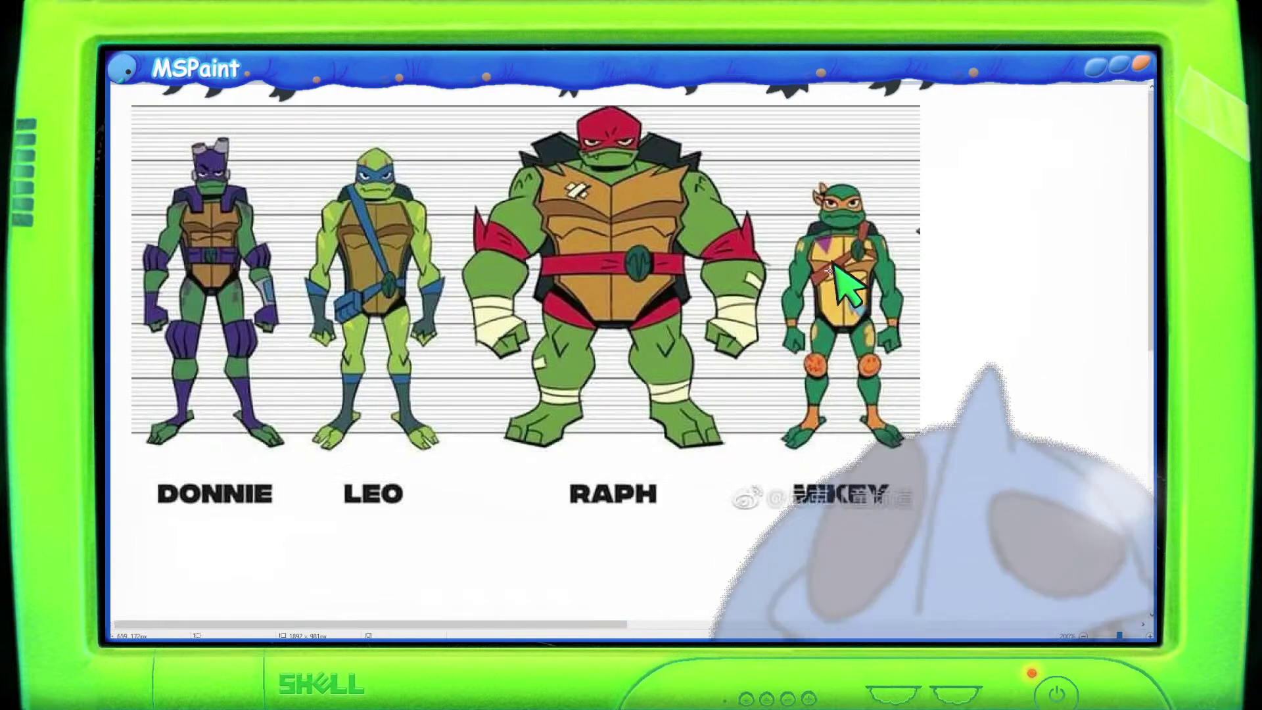
drag(597, 270, 583, 256)
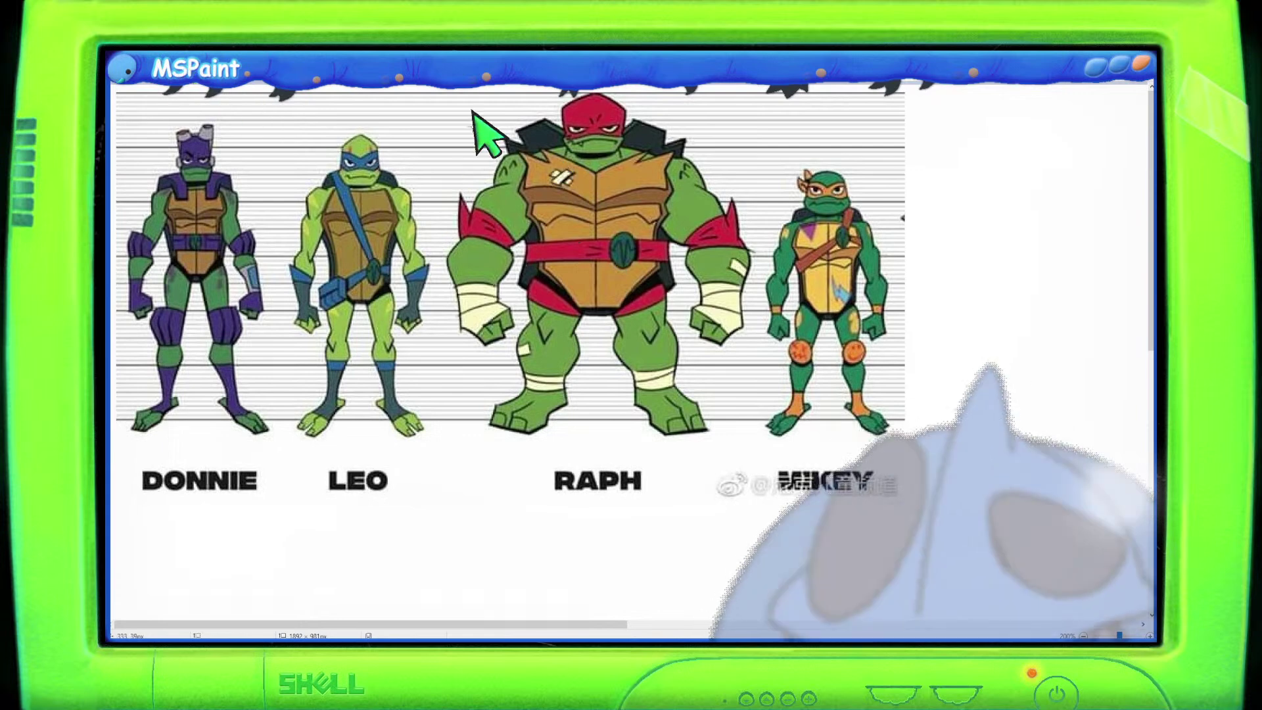
Try scaling Raph's figure down to about 239 px wide and lining his feet up with the other turtles.
drag(436, 100, 756, 453)
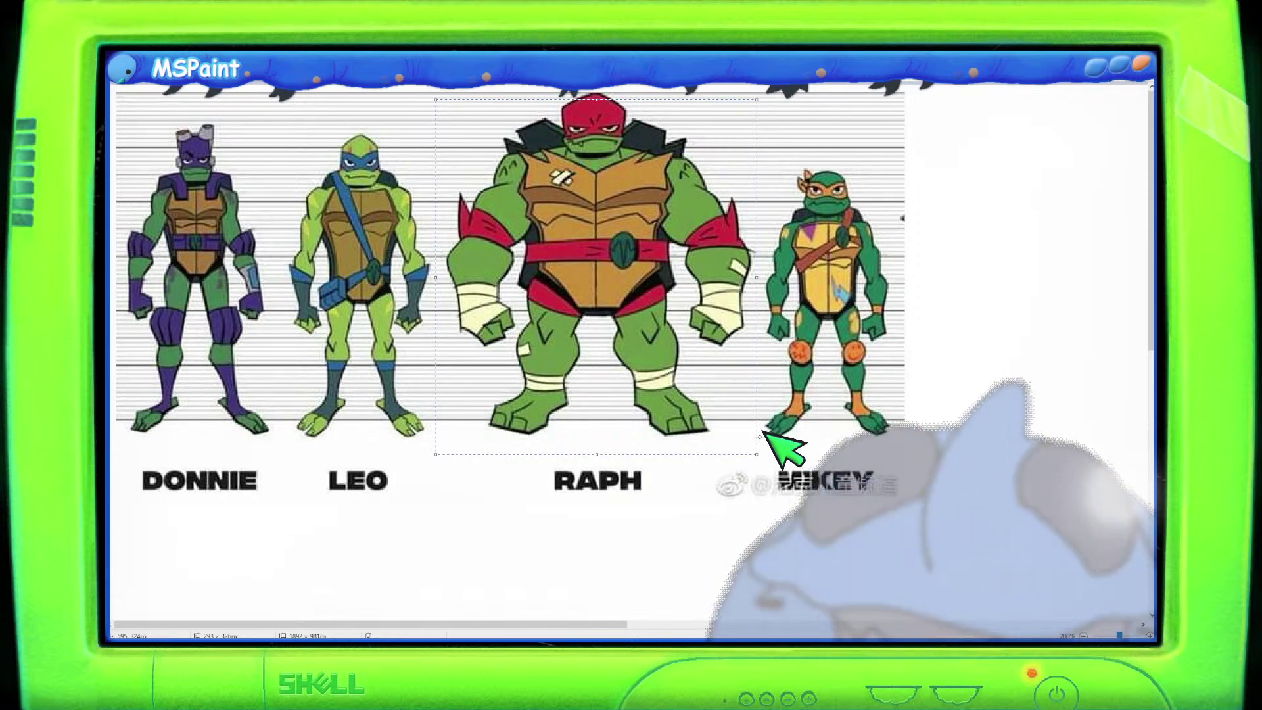
click(536, 317)
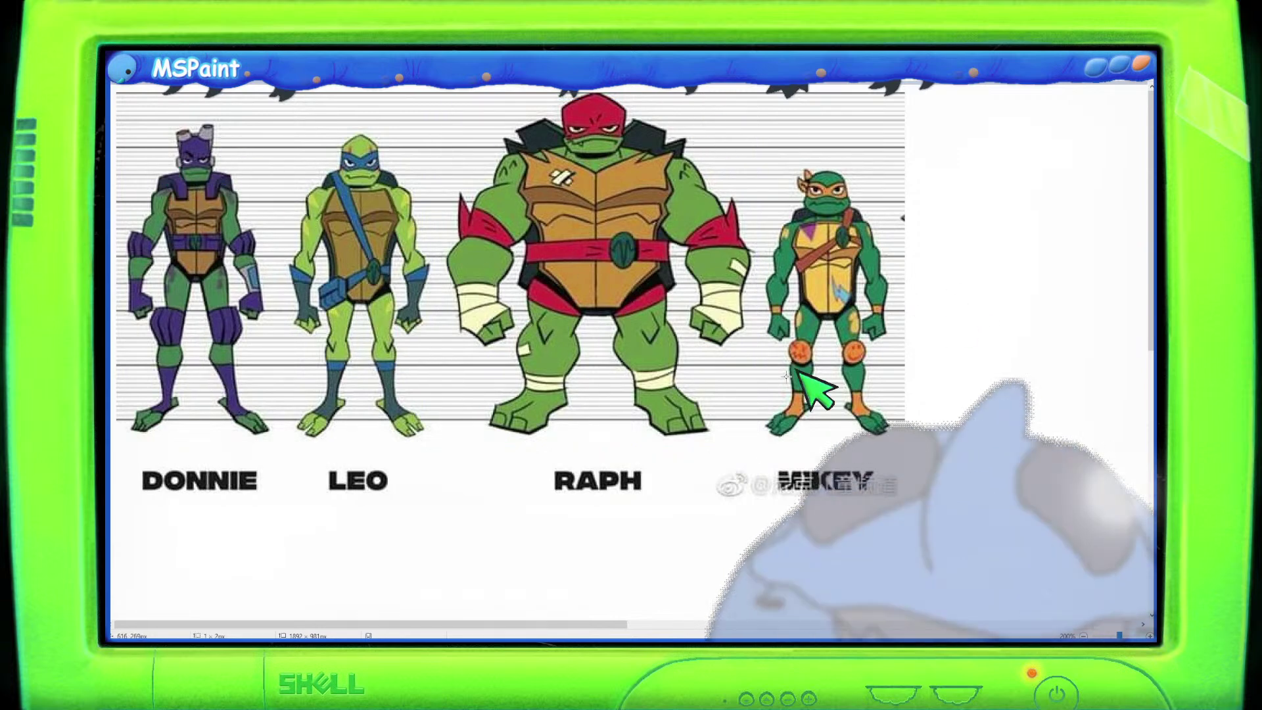
drag(435, 90, 756, 447)
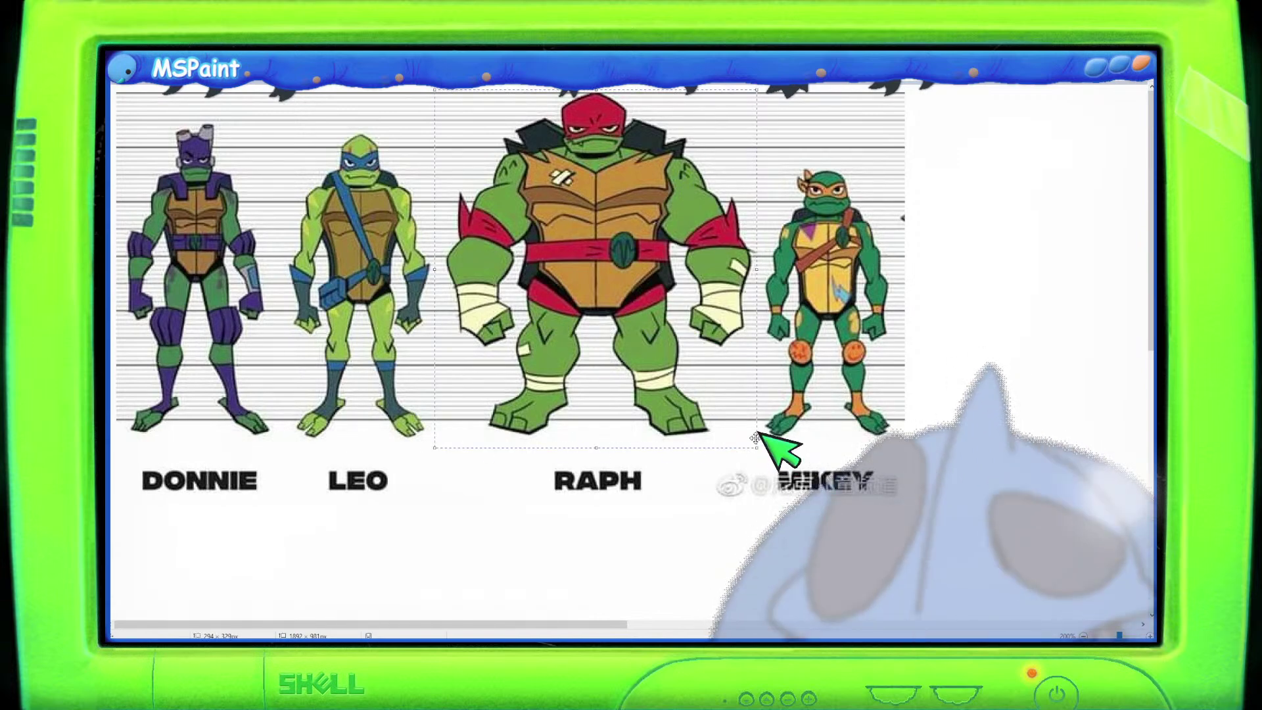
drag(757, 90, 743, 139)
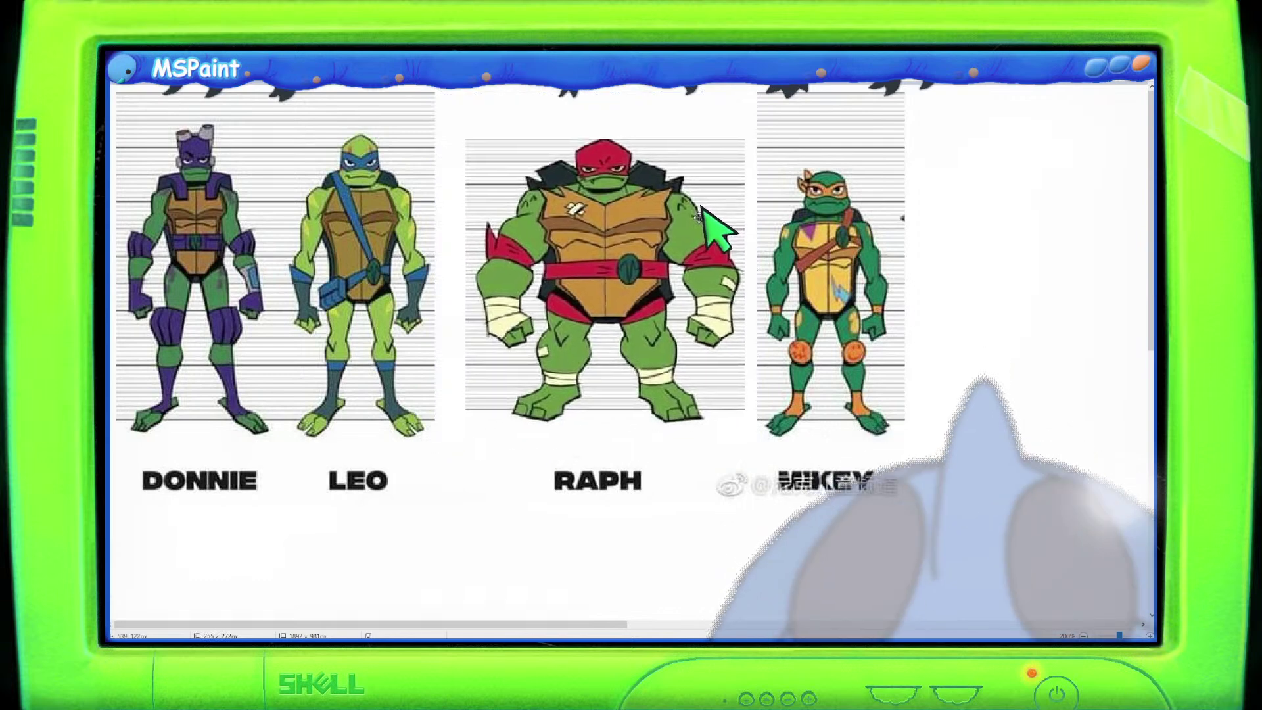
drag(698, 217, 683, 229)
drag(723, 295, 668, 276)
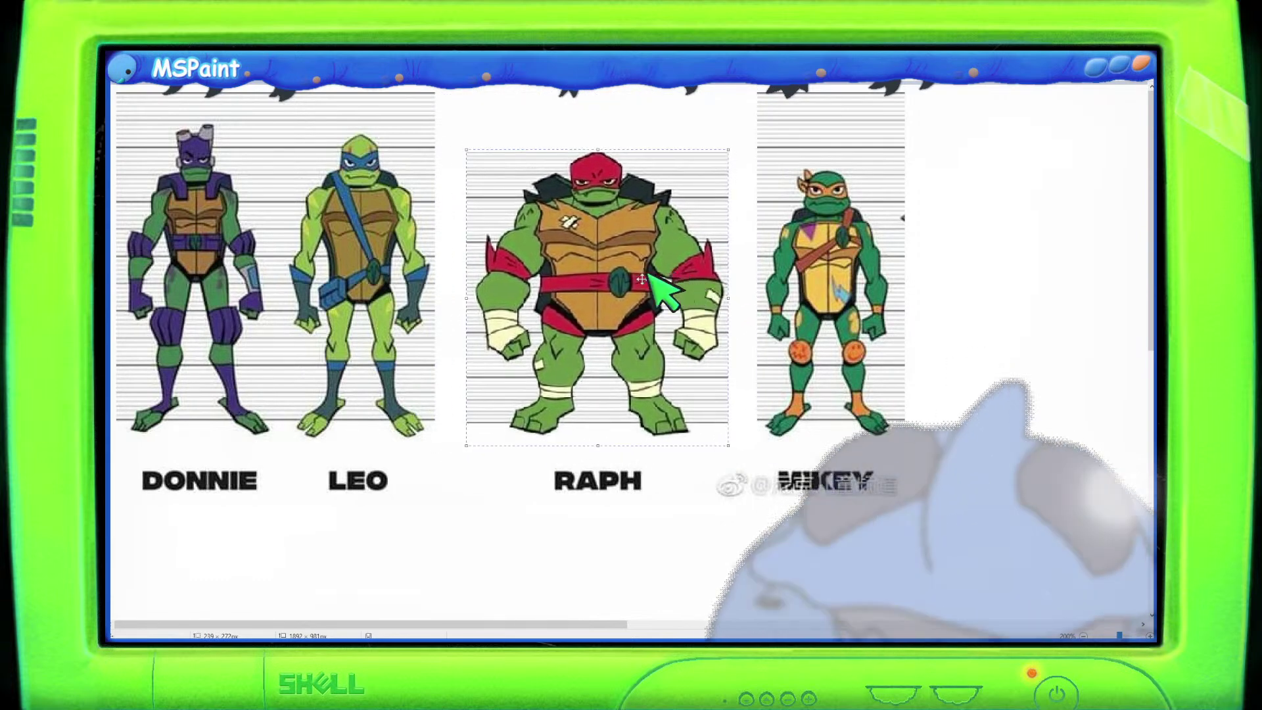
drag(600, 155, 576, 236)
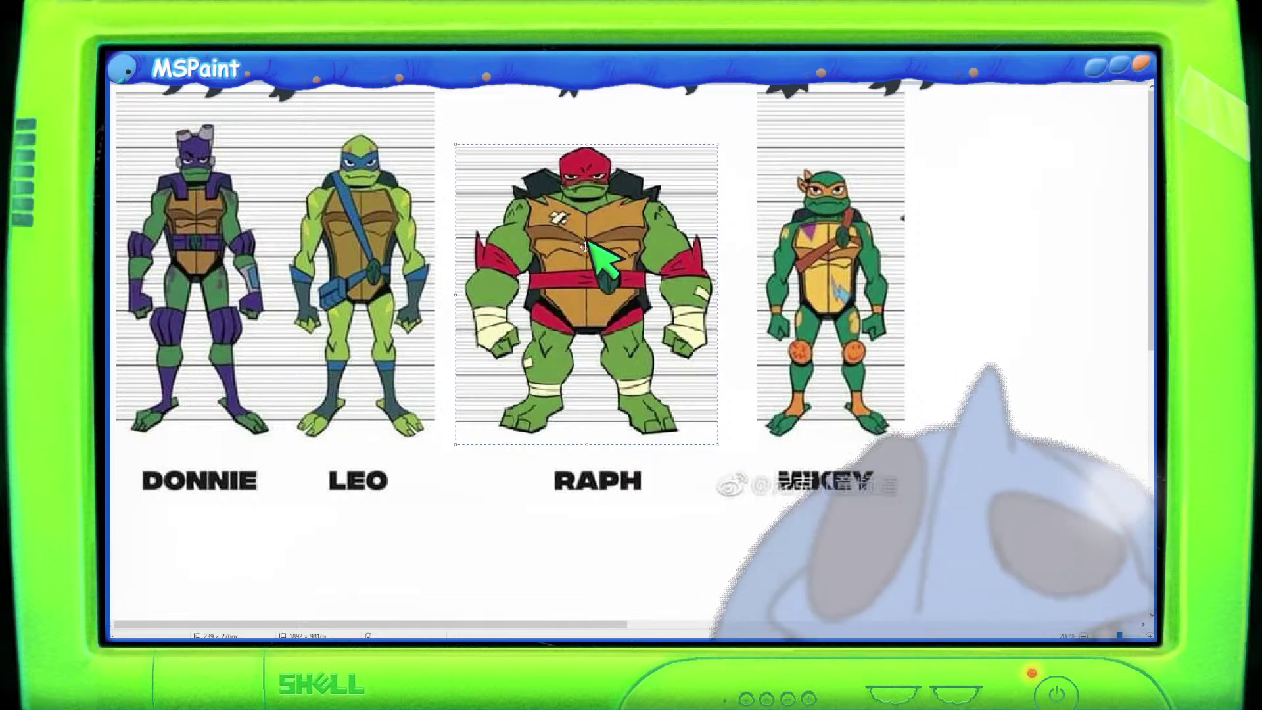
Select the whole turtle height chart and move it away from the canvas's upper-left corner.
scroll(598, 243, down, 1)
click(567, 335)
drag(565, 358, 112, 89)
drag(197, 115, 284, 200)
Stretch Donnie's figure taller and squash Mikey's figure shorter to exaggerate their height difference.
drag(197, 172, 281, 360)
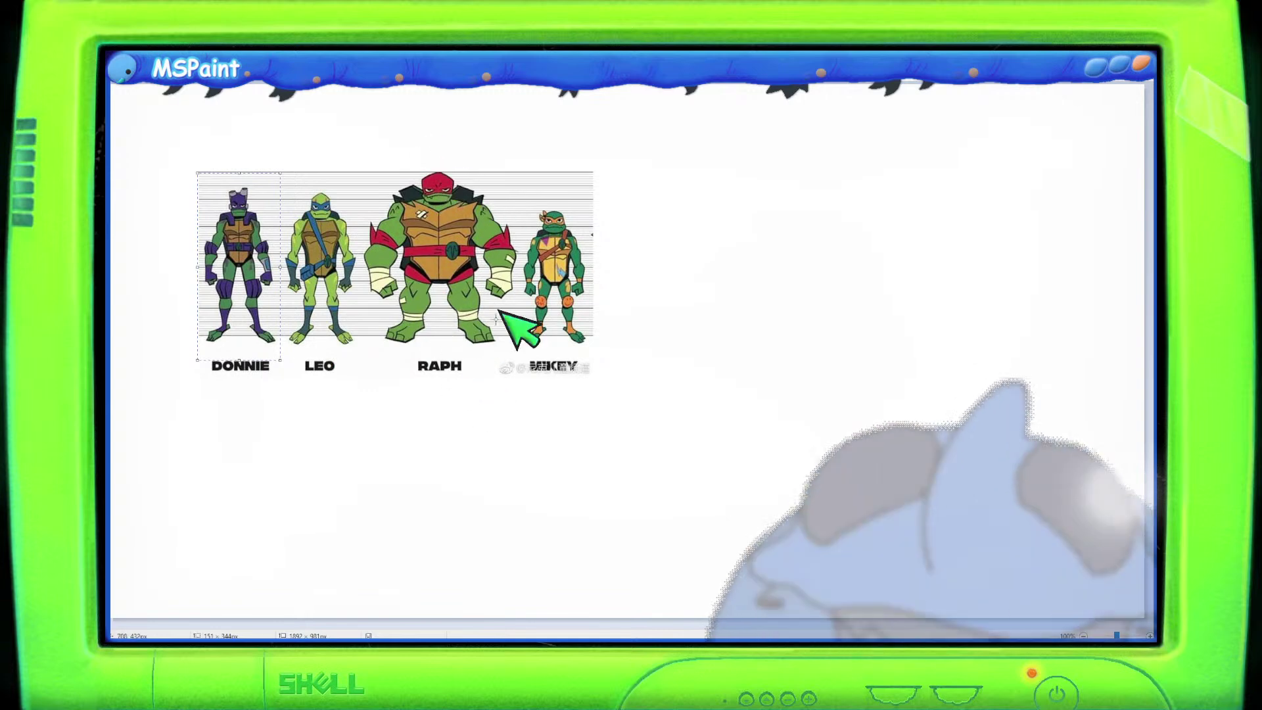
drag(197, 173, 231, 118)
drag(280, 235, 284, 235)
mouse_move(515, 195)
mouse_down()
mouse_move(548, 290)
mouse_move(601, 349)
mouse_up()
drag(556, 195, 558, 225)
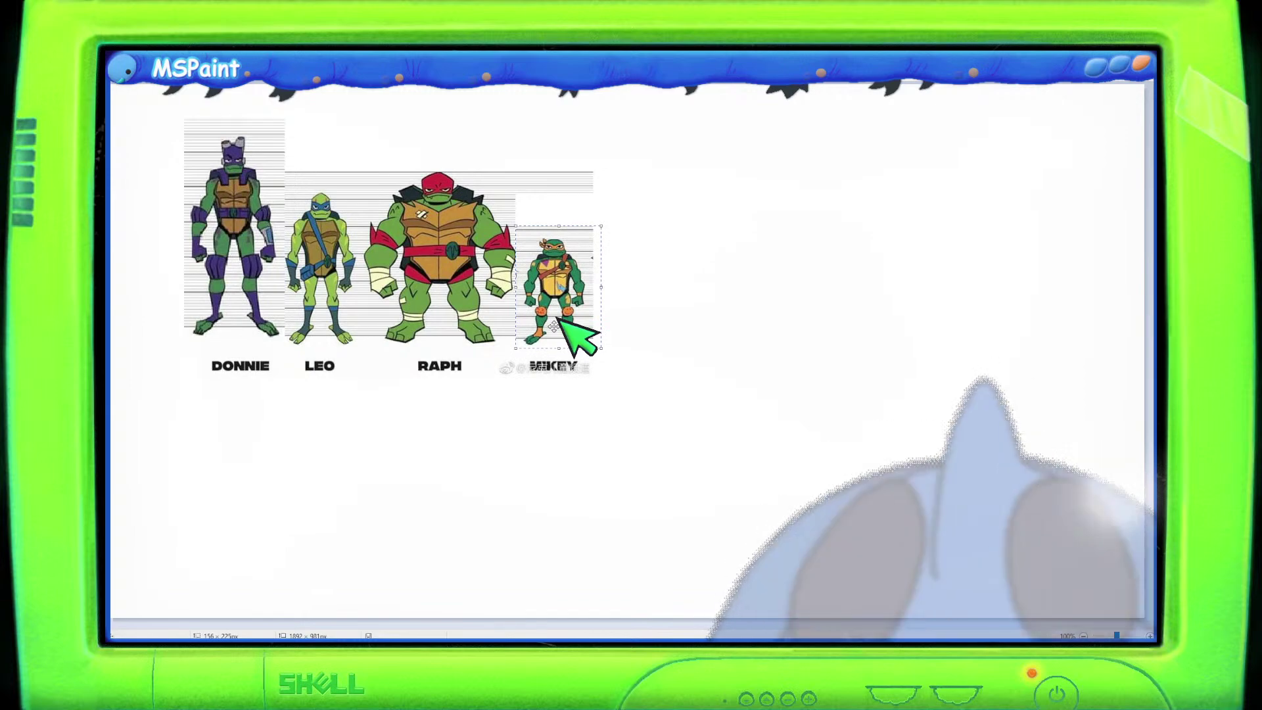
Undo the Mikey and Donnie resizing and the move of the height chart.
key(ctrl+z)
key(ctrl+z)
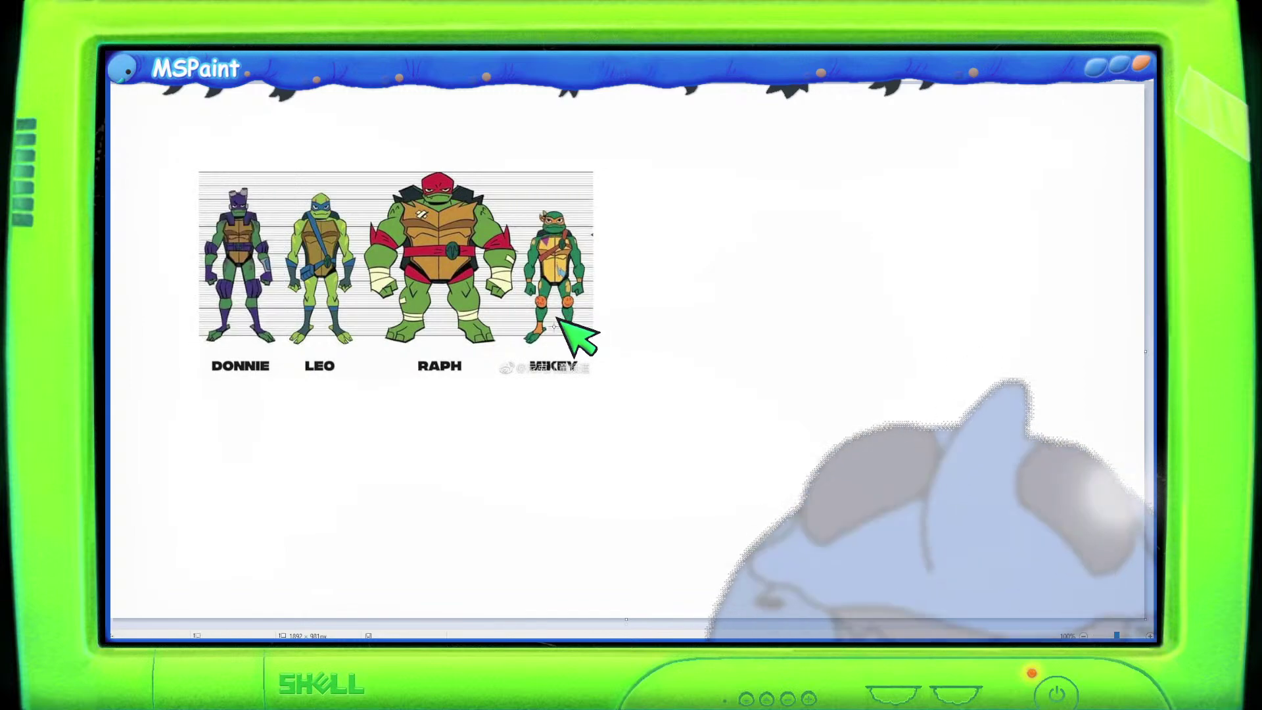
key(ctrl+z)
Select Raph's figure, shrink it to about 232 px wide, and centre it above his name with feet level.
scroll(605, 428, up, 1)
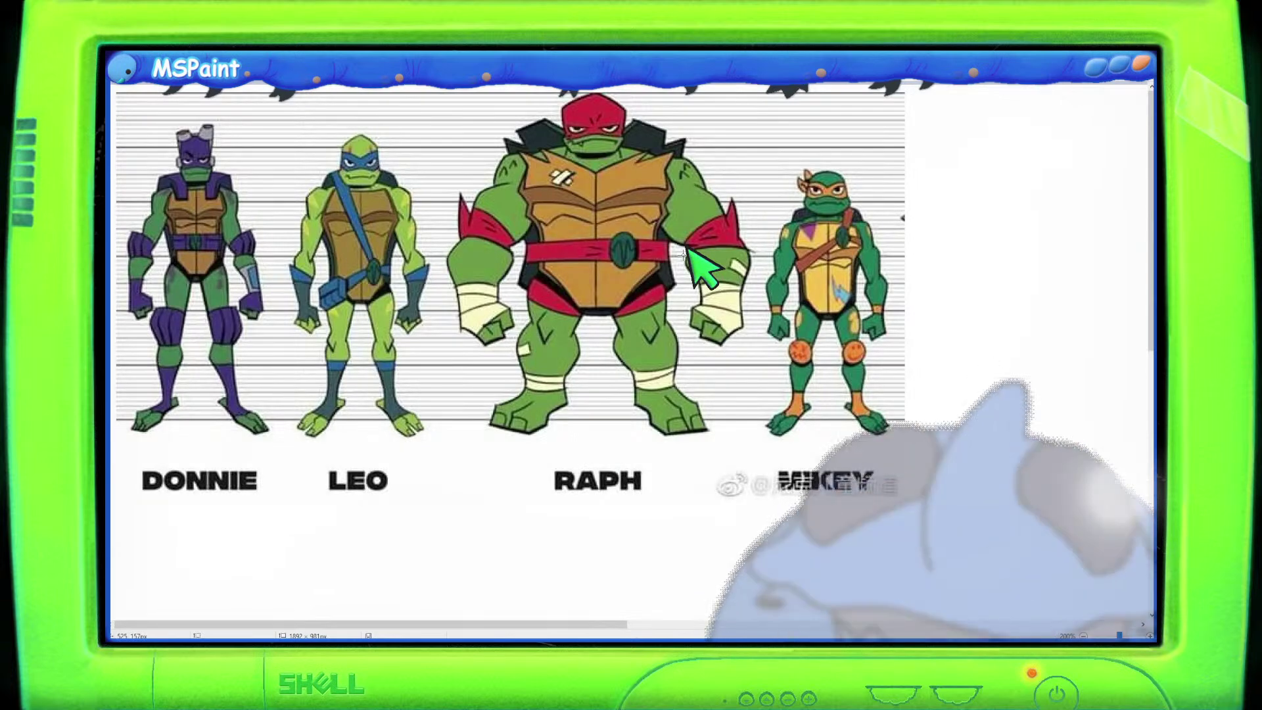
drag(437, 99, 694, 410)
click(756, 434)
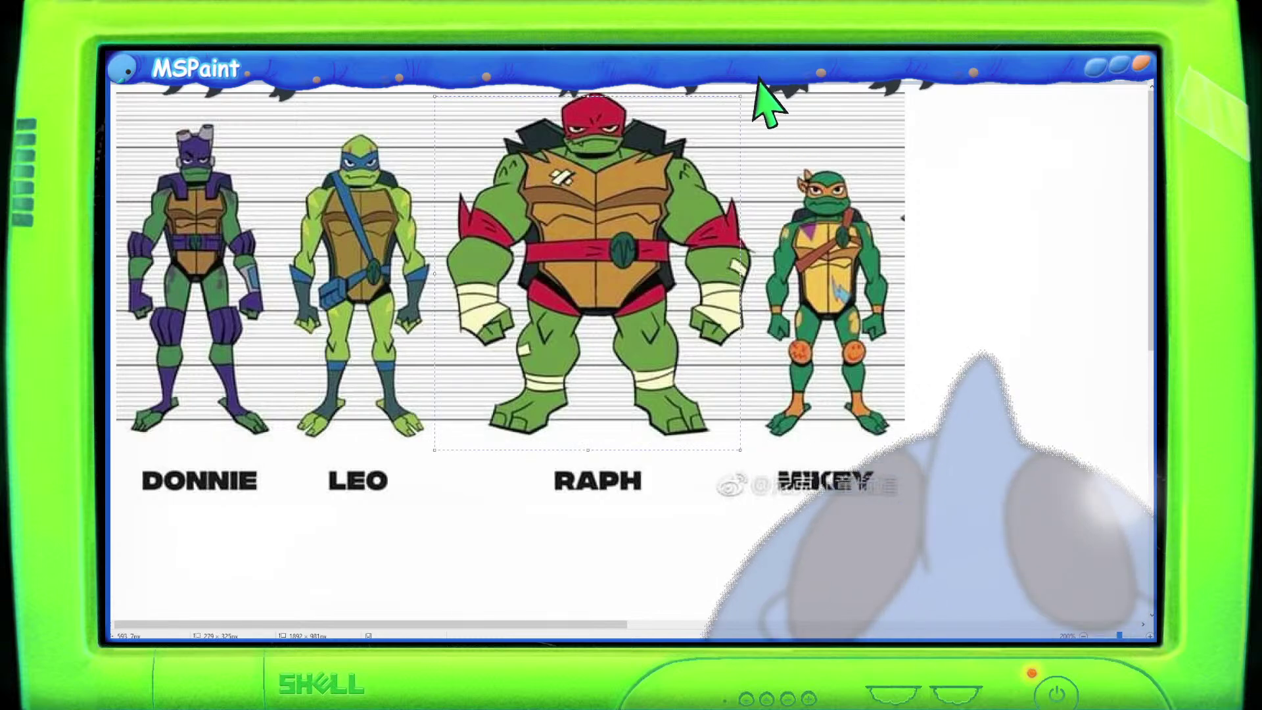
drag(754, 84, 439, 449)
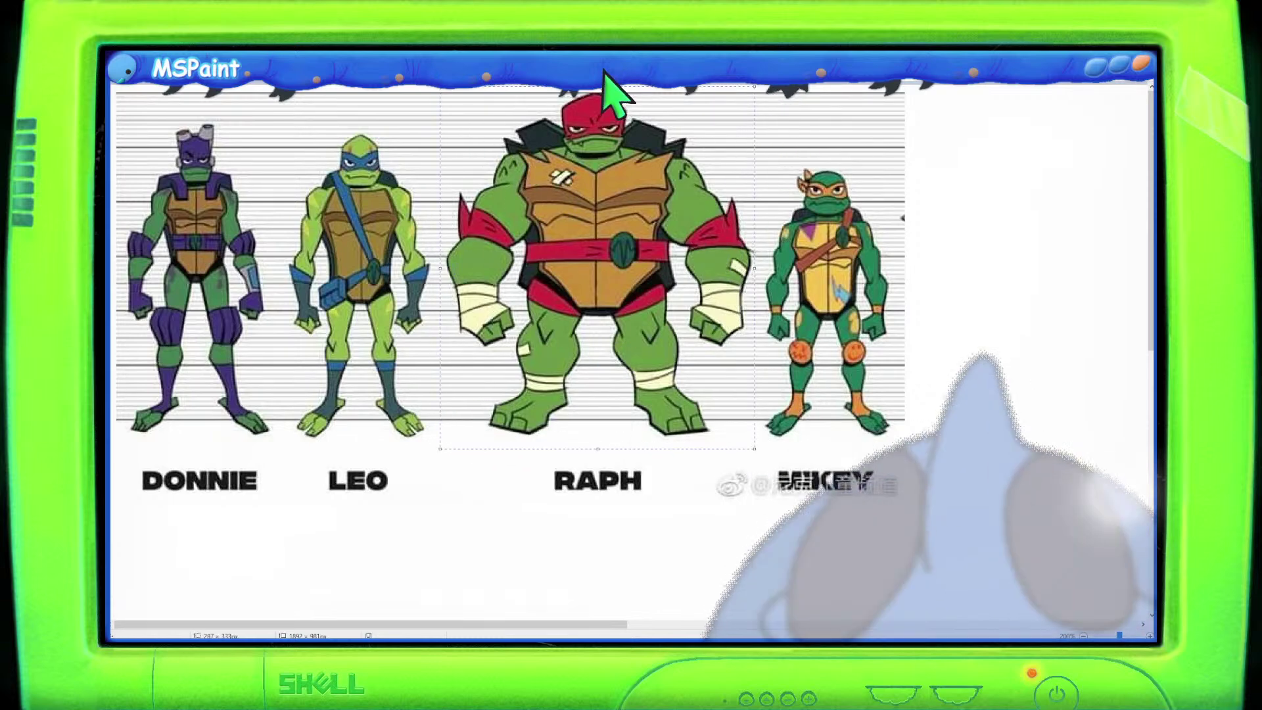
drag(598, 74, 614, 175)
drag(755, 310, 688, 320)
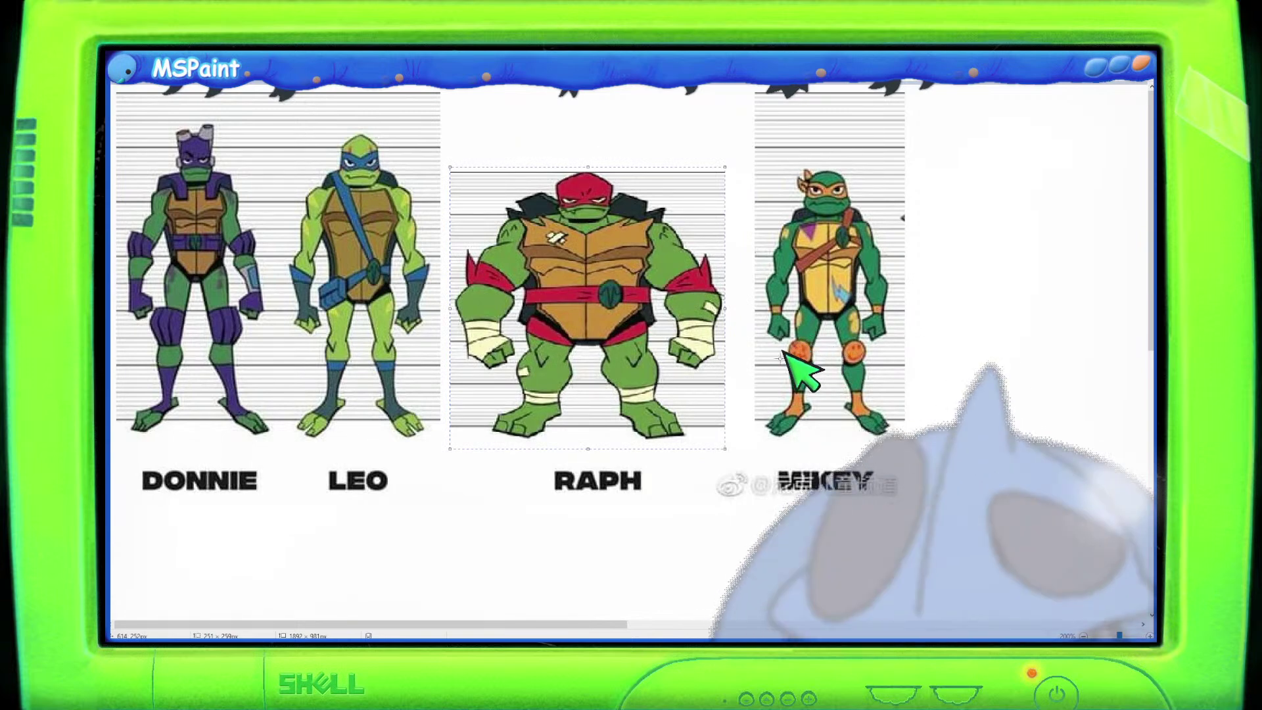
drag(738, 316, 680, 388)
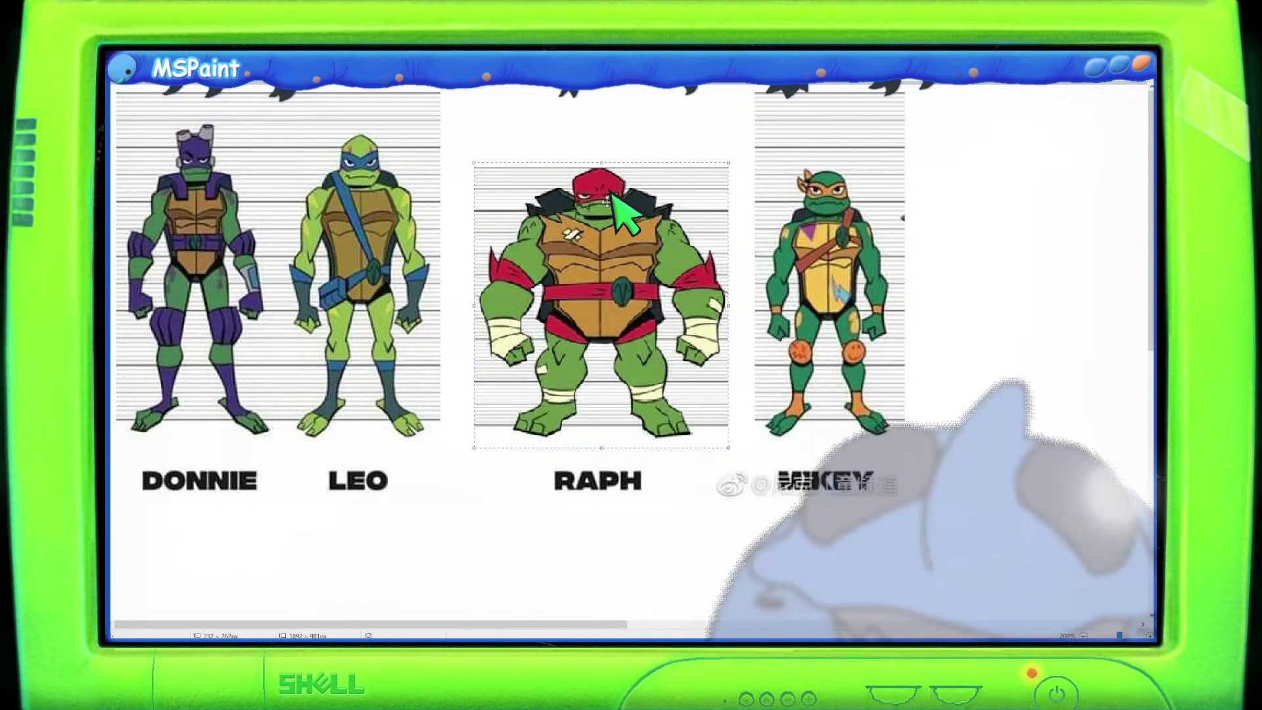
Try squashing Mikey's figure flat toward the ground line, and undo the change.
drag(742, 154, 926, 447)
drag(834, 154, 835, 407)
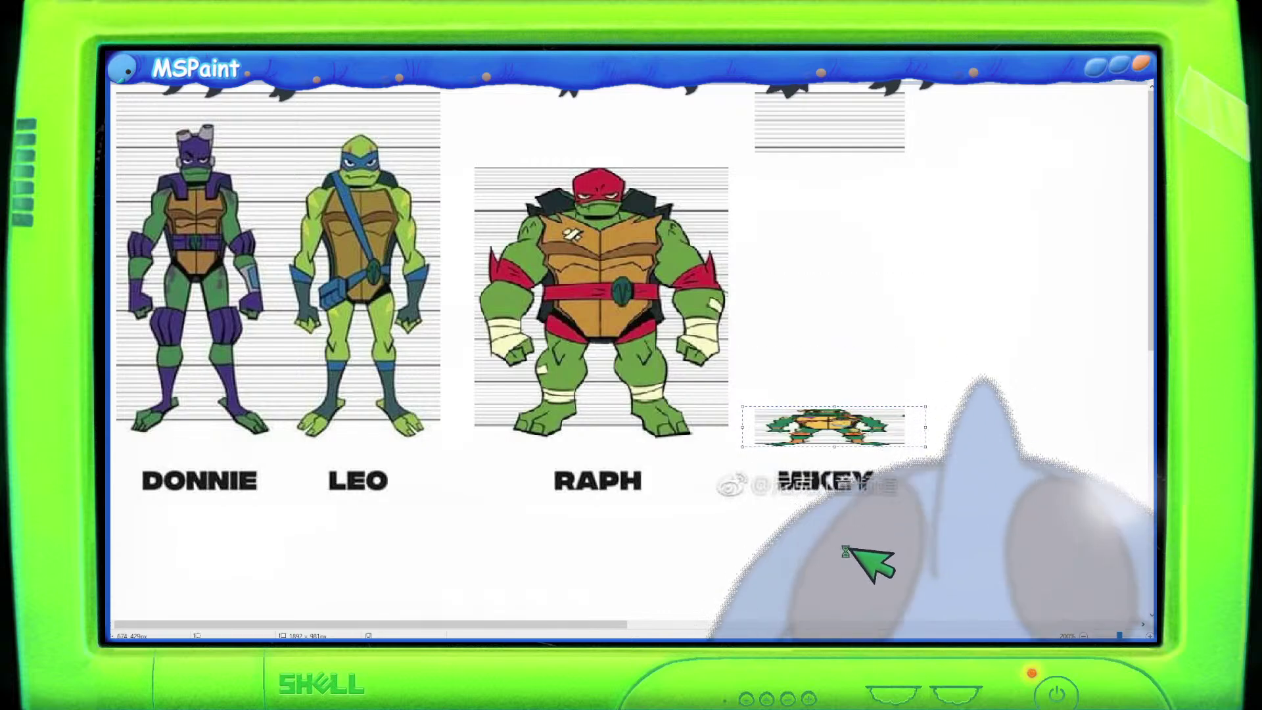
key(ctrl+z)
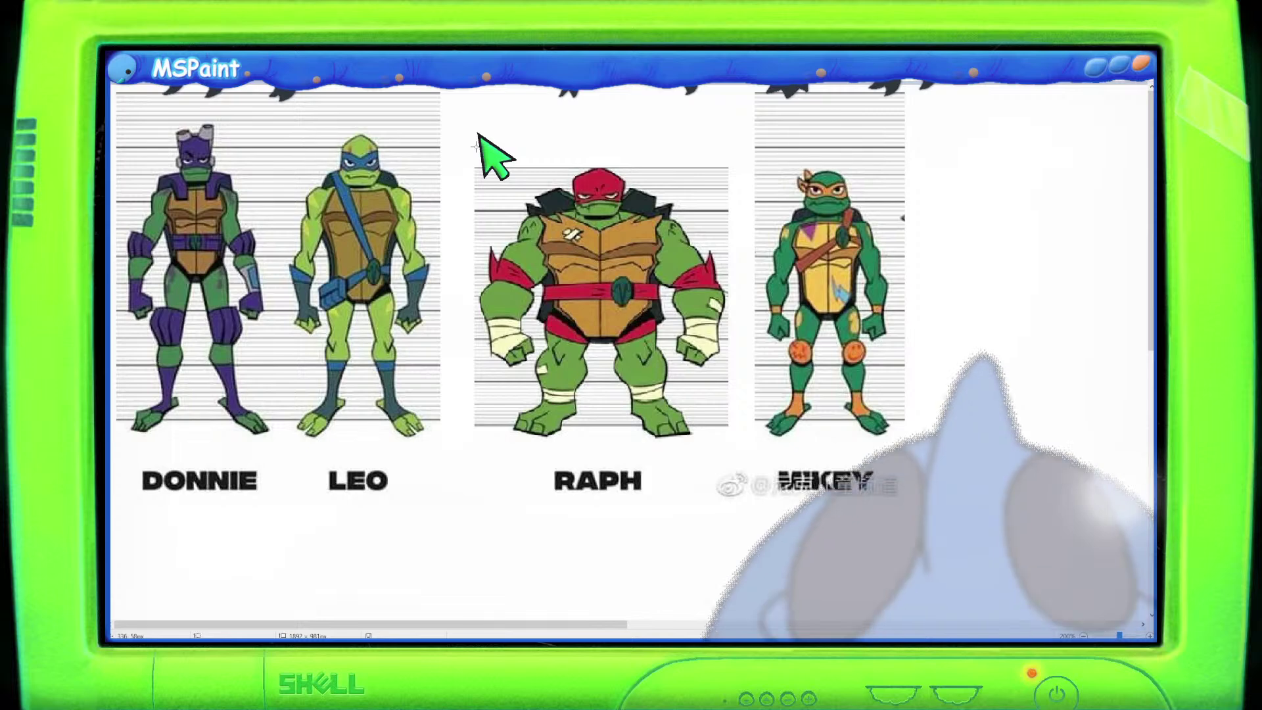
Stretch Raph's figure slightly taller, with a selection of about 249 by 284 px, and nudge it up and left.
drag(469, 159, 740, 457)
drag(605, 158, 605, 148)
drag(596, 230, 591, 223)
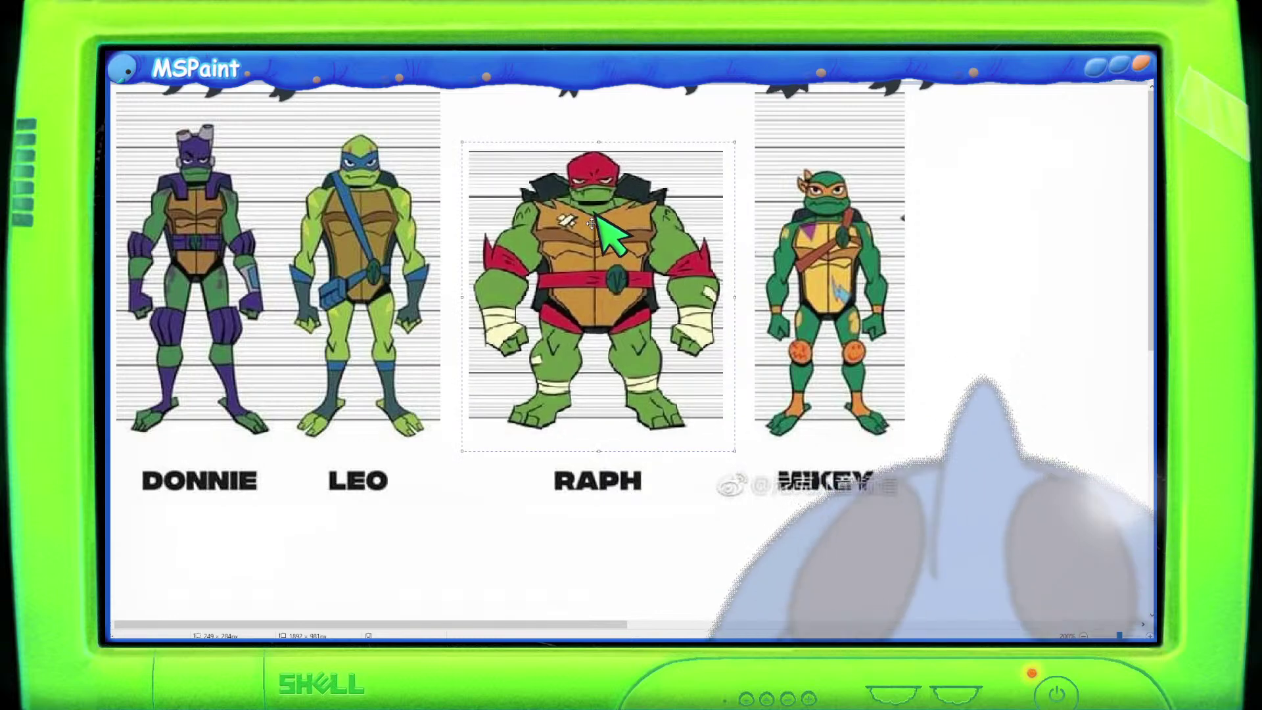
Select Donnie's figure and narrow it to about 127 px wide.
drag(281, 447, 117, 90)
drag(117, 269, 142, 270)
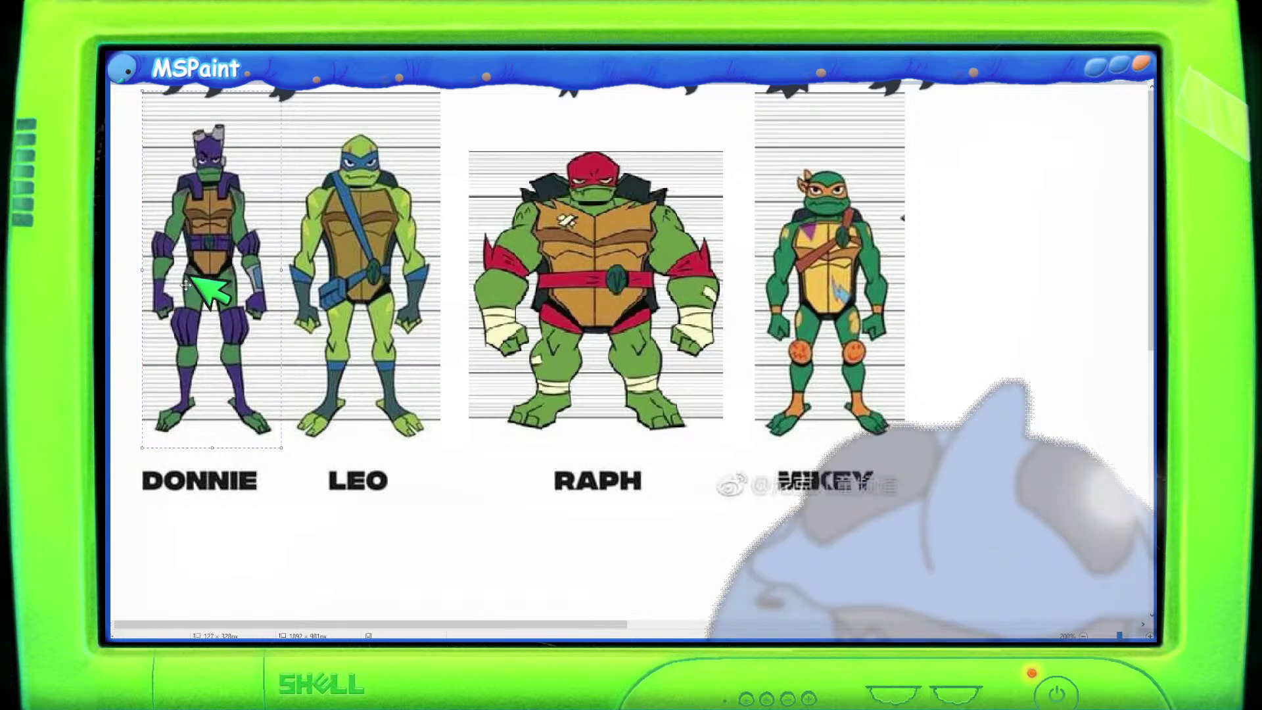
Narrow Donnie's figure further to about 117 px wide and try stretching it taller.
drag(281, 269, 270, 269)
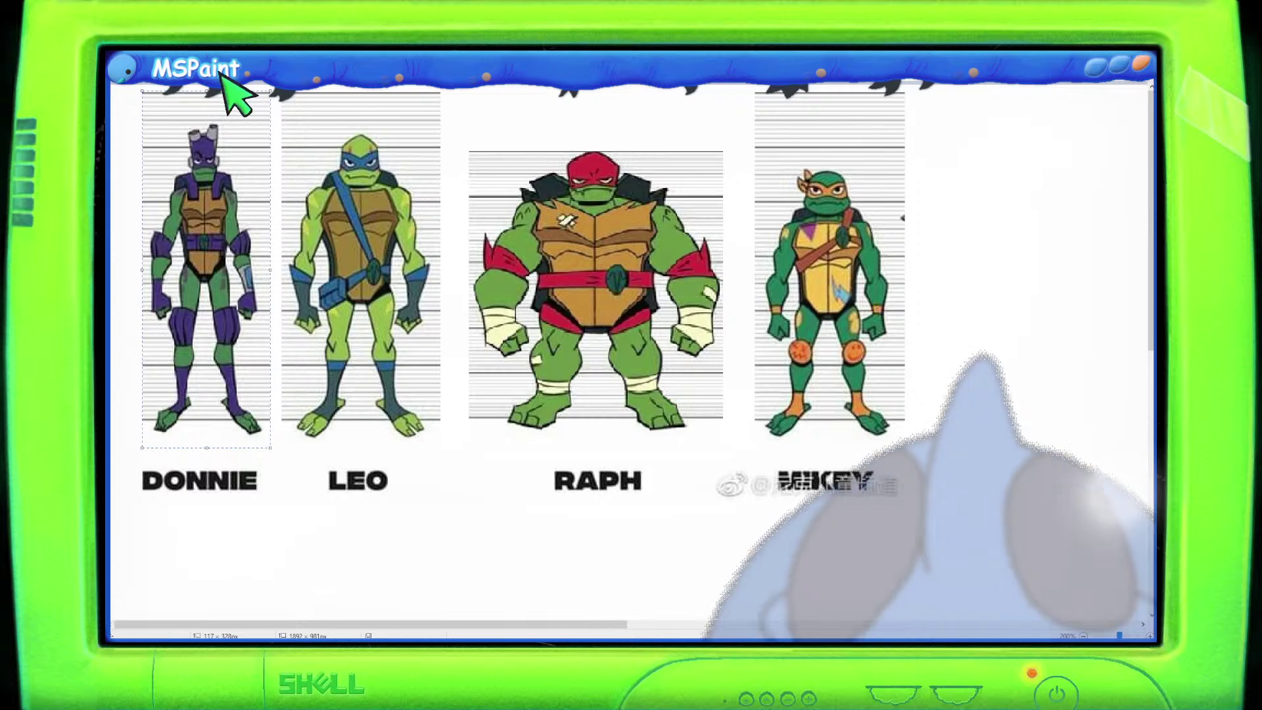
drag(206, 91, 208, 66)
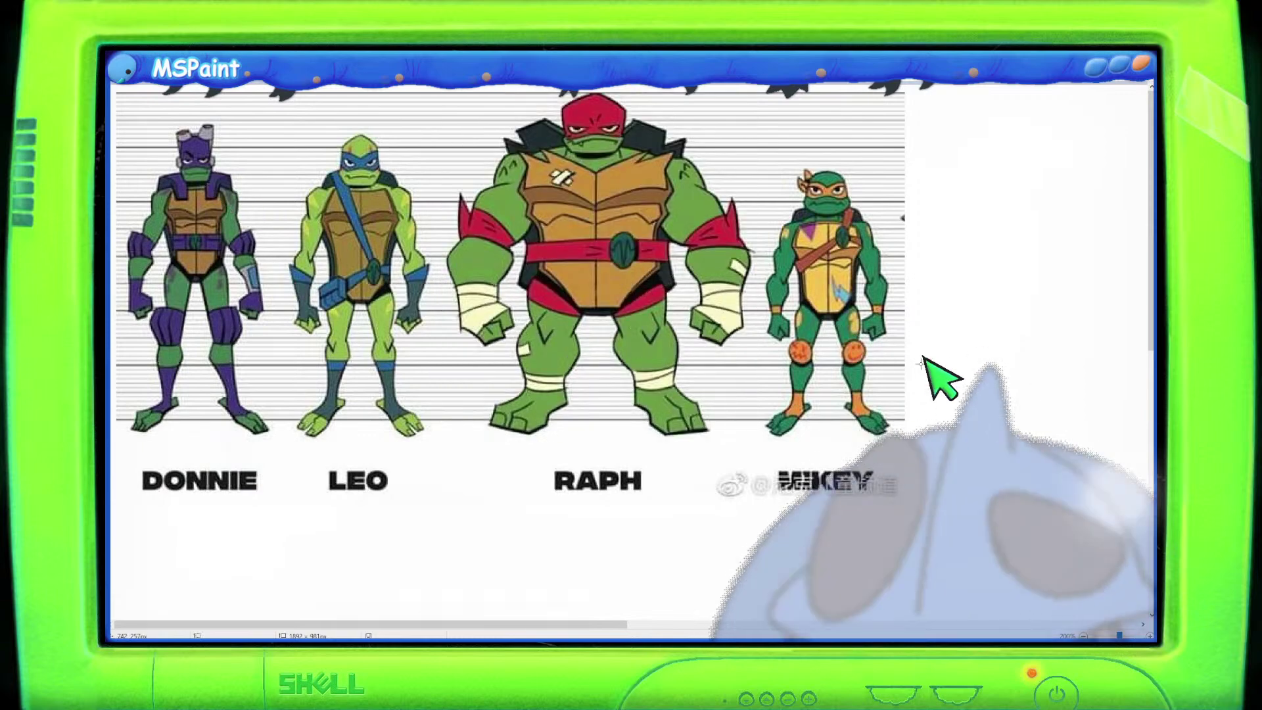
Select the whole turtle lineup with its names and delete it from the canvas.
scroll(937, 374, down, 2)
drag(296, 192, 127, 62)
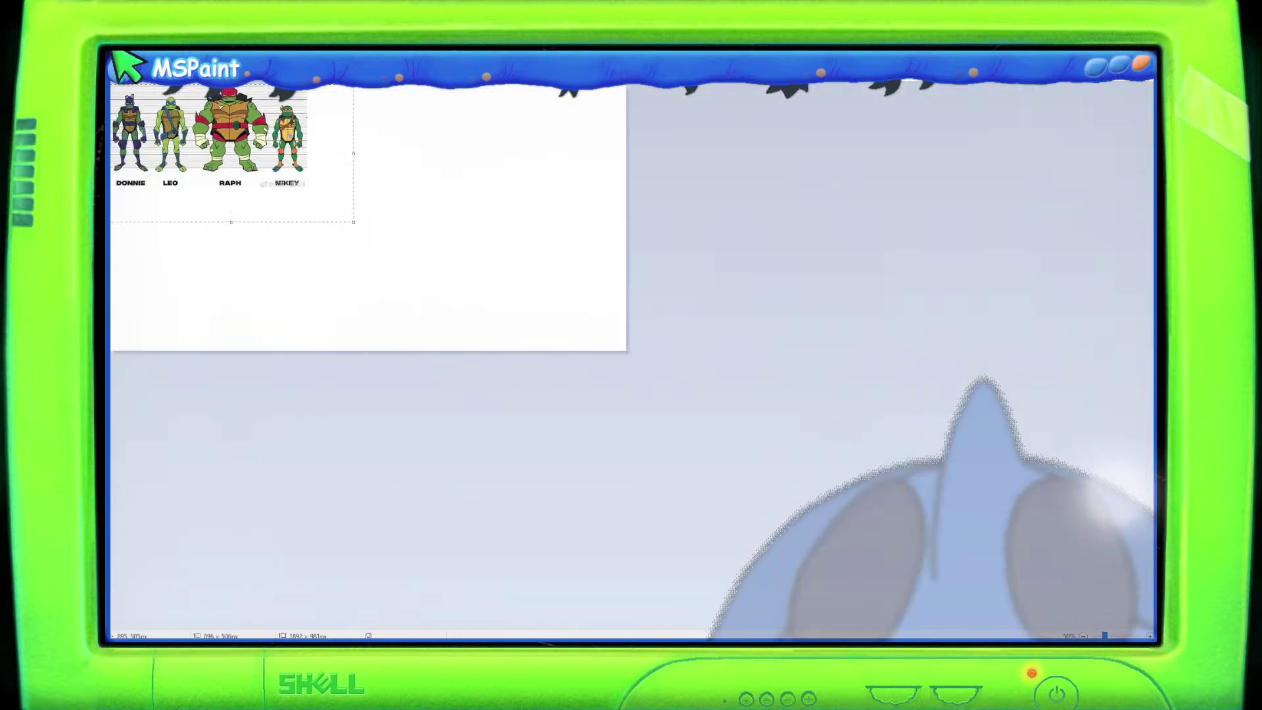
key(Delete)
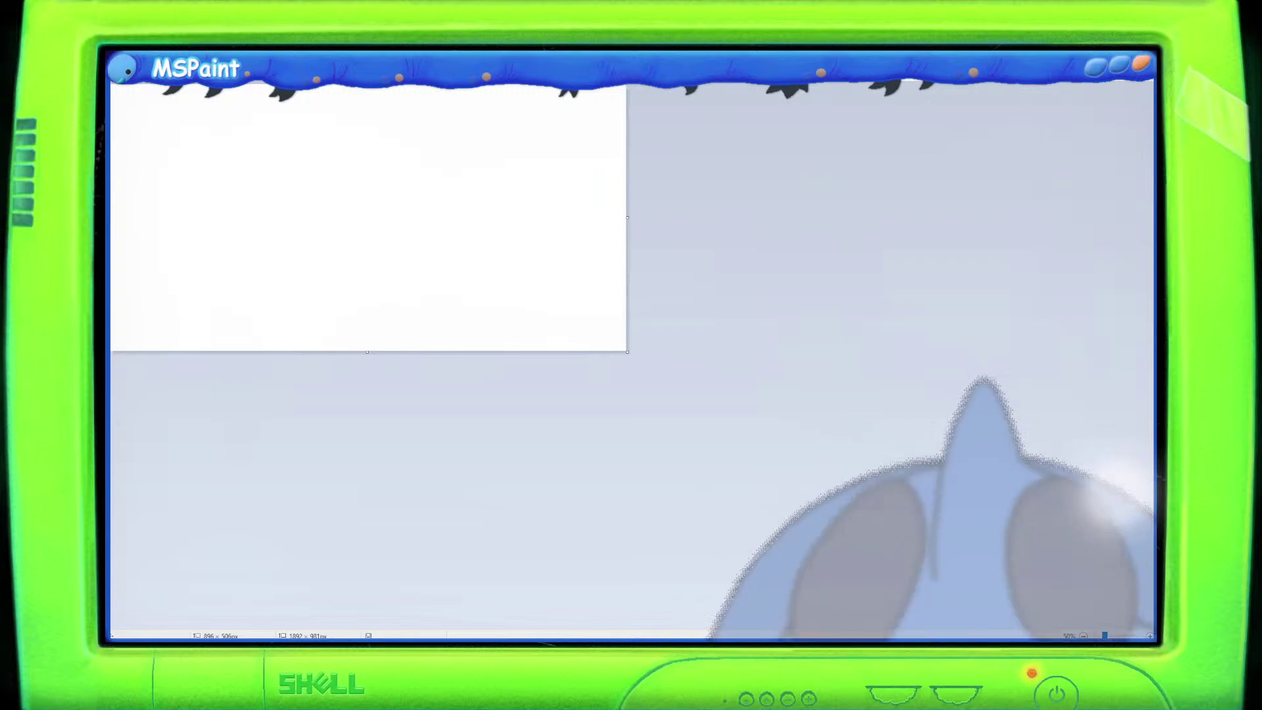
Paste the picture of Leo swinging his sword, and paste Donnie's crouching picture to the right of it.
key(ctrl+v)
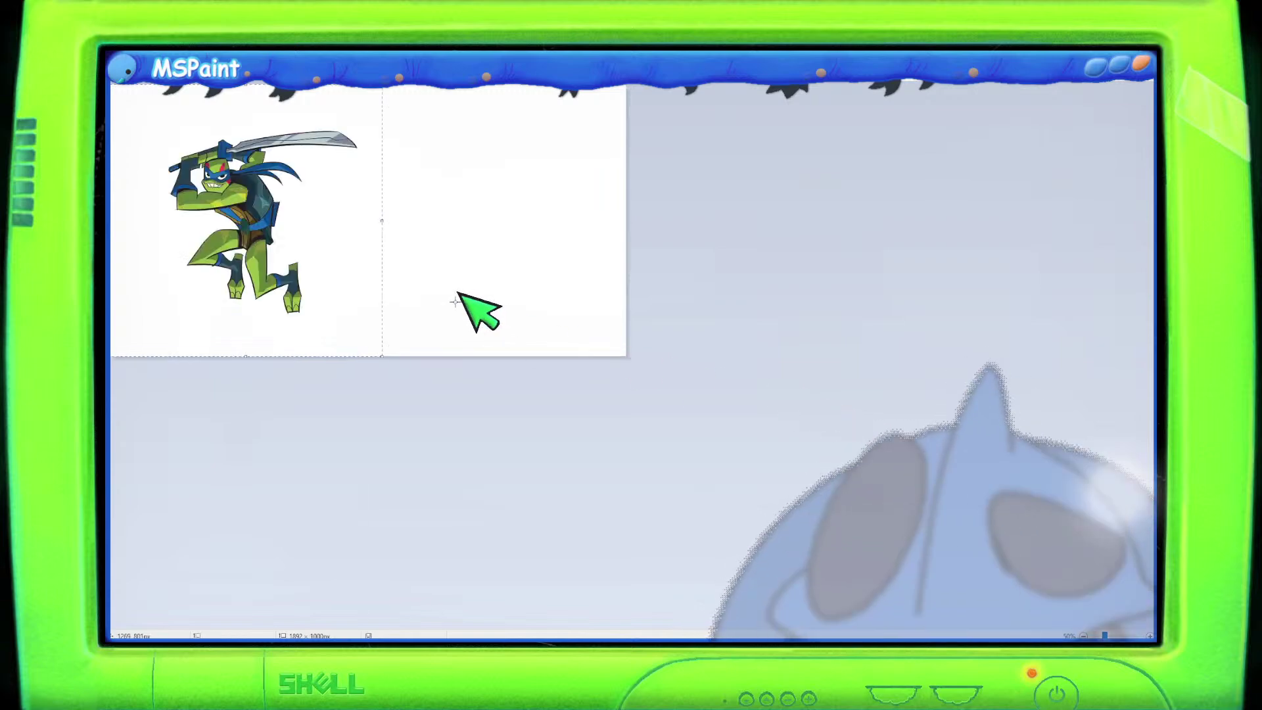
scroll(483, 292, up, 1)
drag(373, 280, 440, 374)
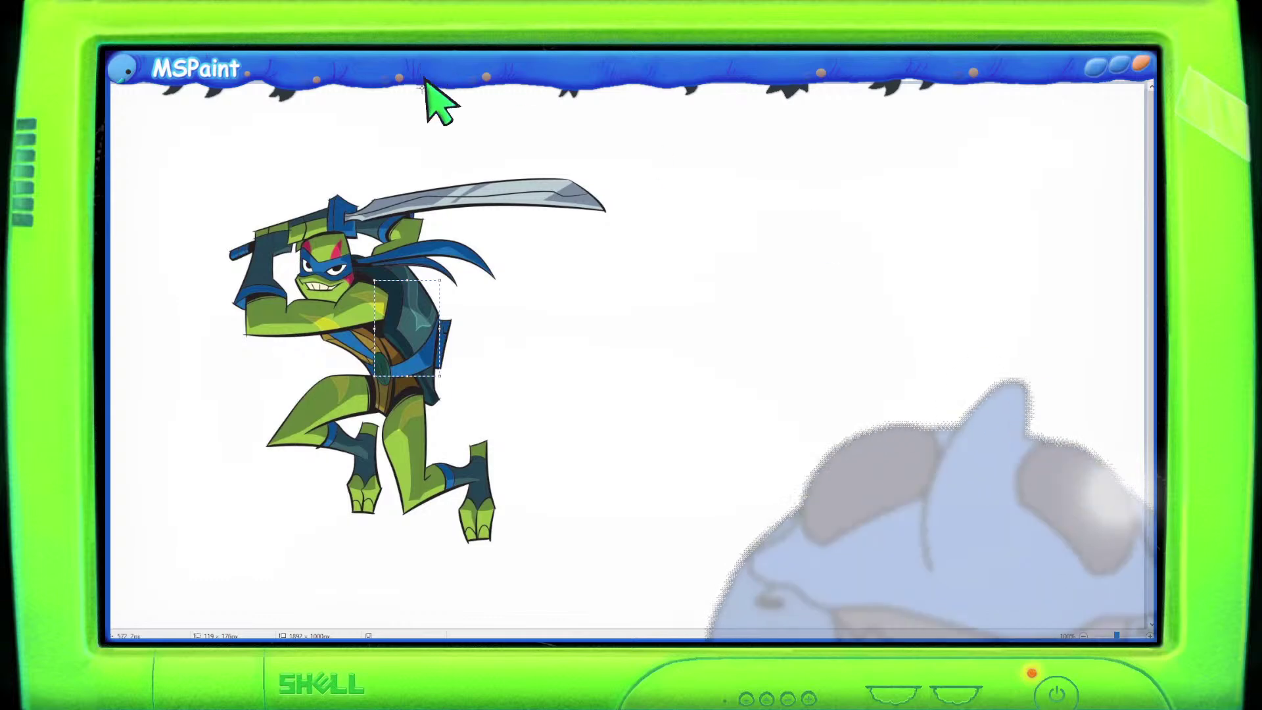
key(ctrl+v)
mouse_move(338, 304)
mouse_down()
mouse_move(811, 337)
mouse_move(901, 324)
mouse_up()
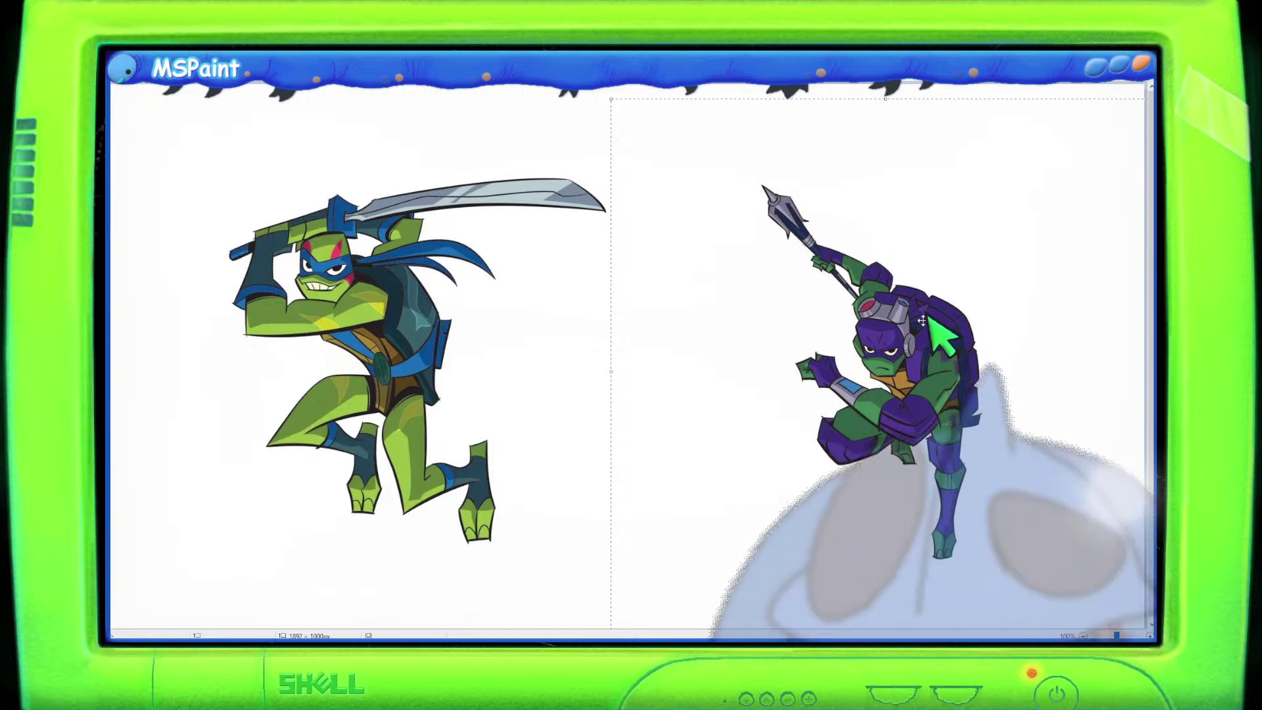
Delete the pictures of Donnie and Leo to leave a blank canvas.
key(Delete)
key(ctrl+a)
key(Delete)
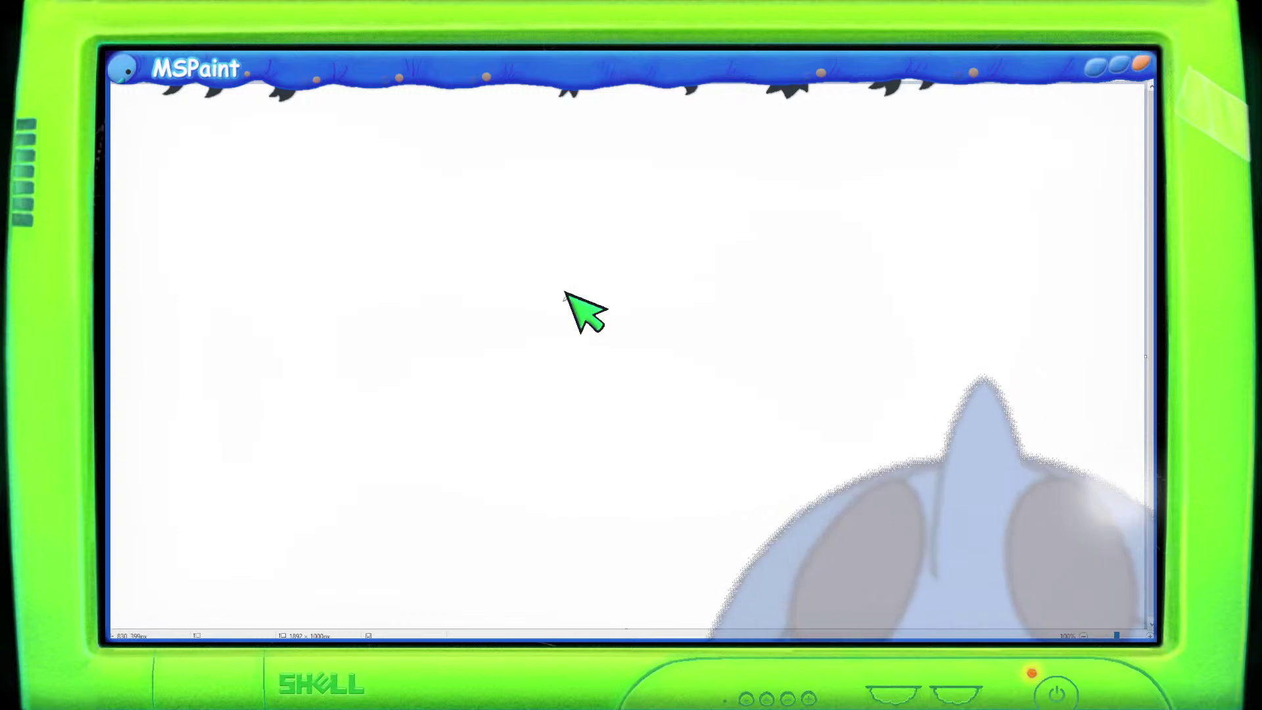
Draw circles labelled "1st" and "2nd" in magenta, joined by an arrow, with a wavy line curving down from the second.
drag(447, 248, 445, 268)
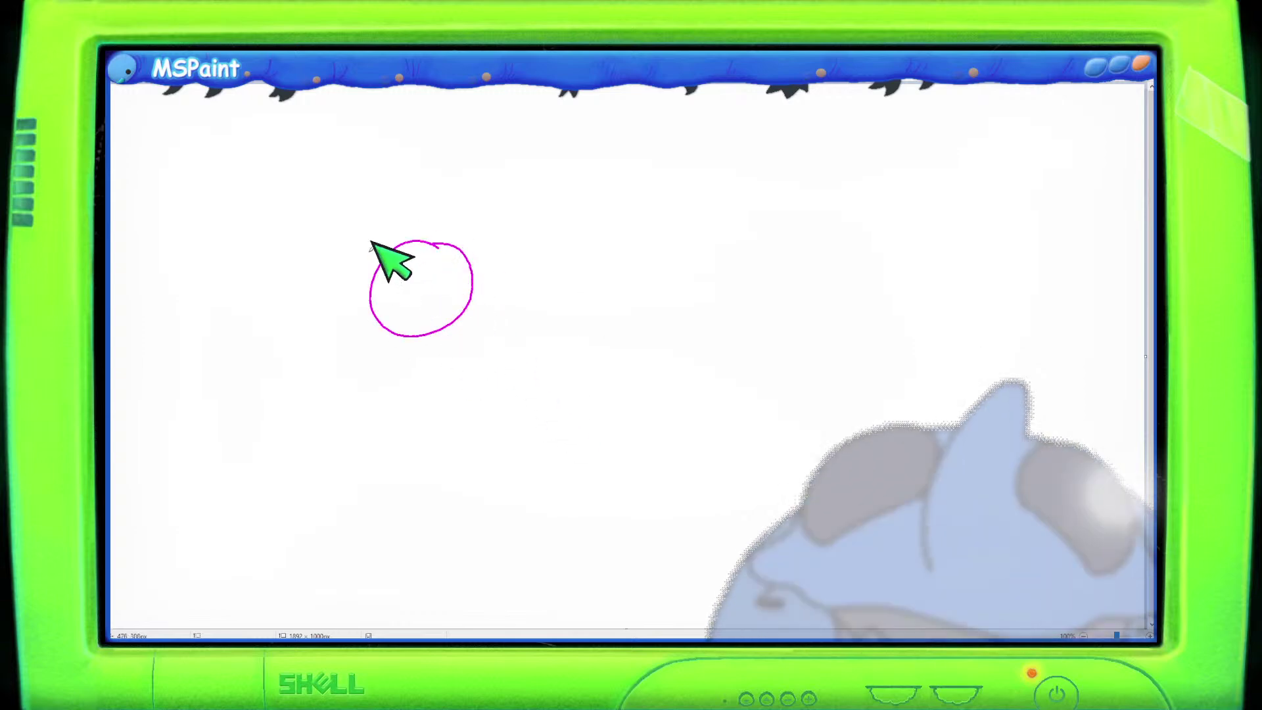
drag(386, 299, 401, 305)
drag(388, 307, 421, 299)
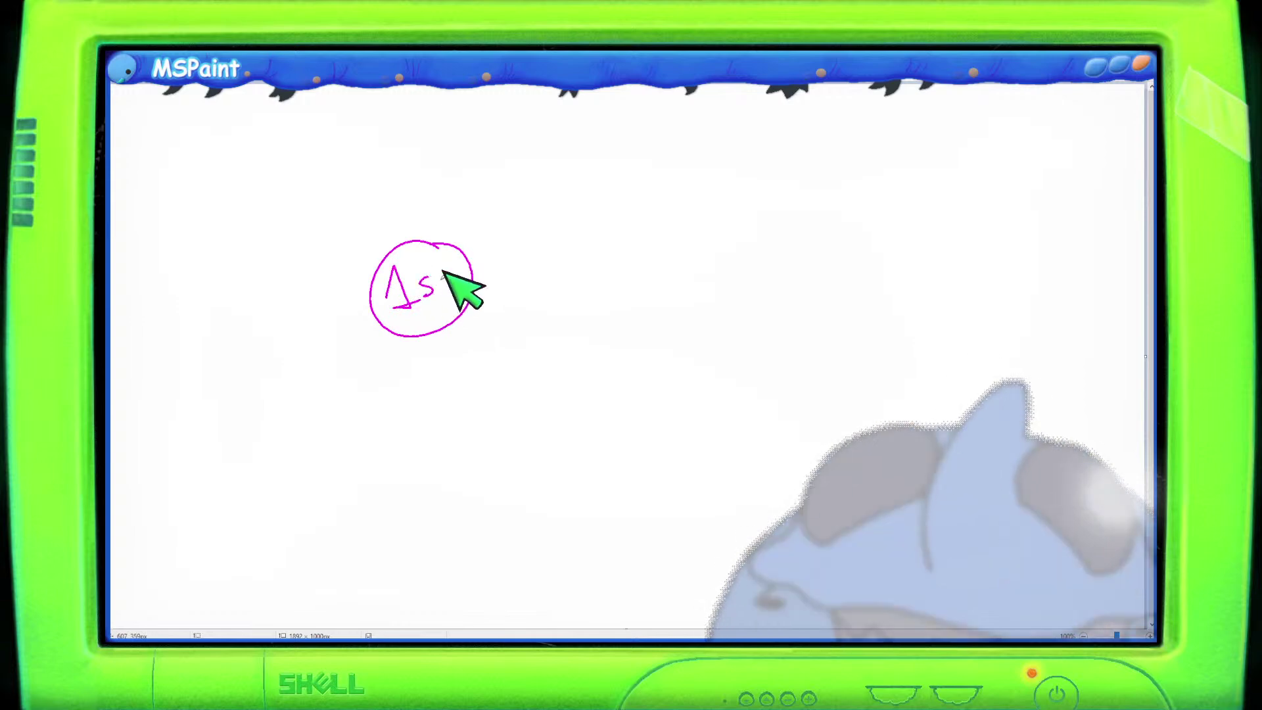
mouse_move(450, 253)
mouse_down()
mouse_move(446, 296)
mouse_move(578, 274)
mouse_move(589, 292)
mouse_up()
drag(671, 234, 652, 231)
mouse_move(620, 276)
mouse_down()
mouse_move(644, 319)
mouse_move(662, 318)
mouse_move(677, 281)
mouse_move(749, 284)
mouse_move(823, 431)
mouse_move(773, 473)
mouse_up()
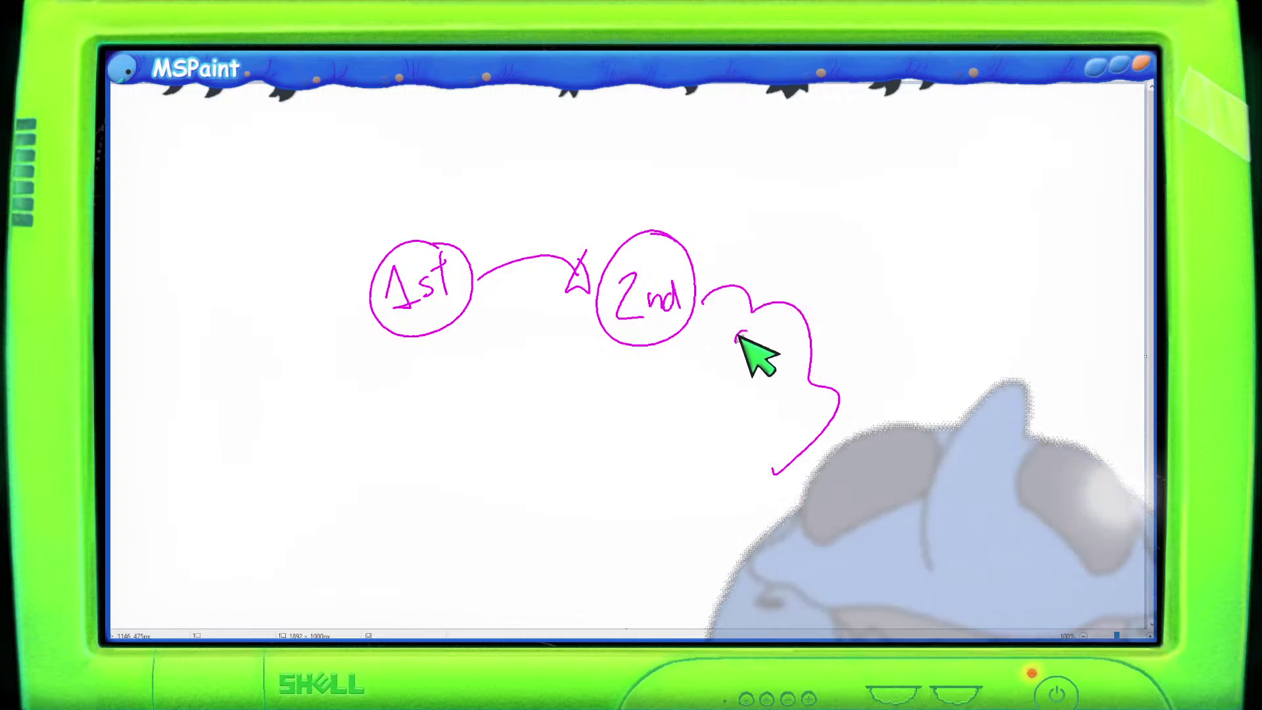
Draw three small circles along the inside of the wavy line, and an arrow from the last one to a large empty circle.
drag(754, 334, 751, 332)
drag(797, 394, 792, 393)
mouse_move(756, 464)
mouse_down()
mouse_move(730, 487)
mouse_move(756, 468)
mouse_up()
mouse_move(586, 460)
mouse_down()
mouse_move(537, 596)
mouse_move(555, 454)
mouse_up()
mouse_move(702, 494)
mouse_down()
mouse_move(652, 500)
mouse_move(659, 512)
mouse_up()
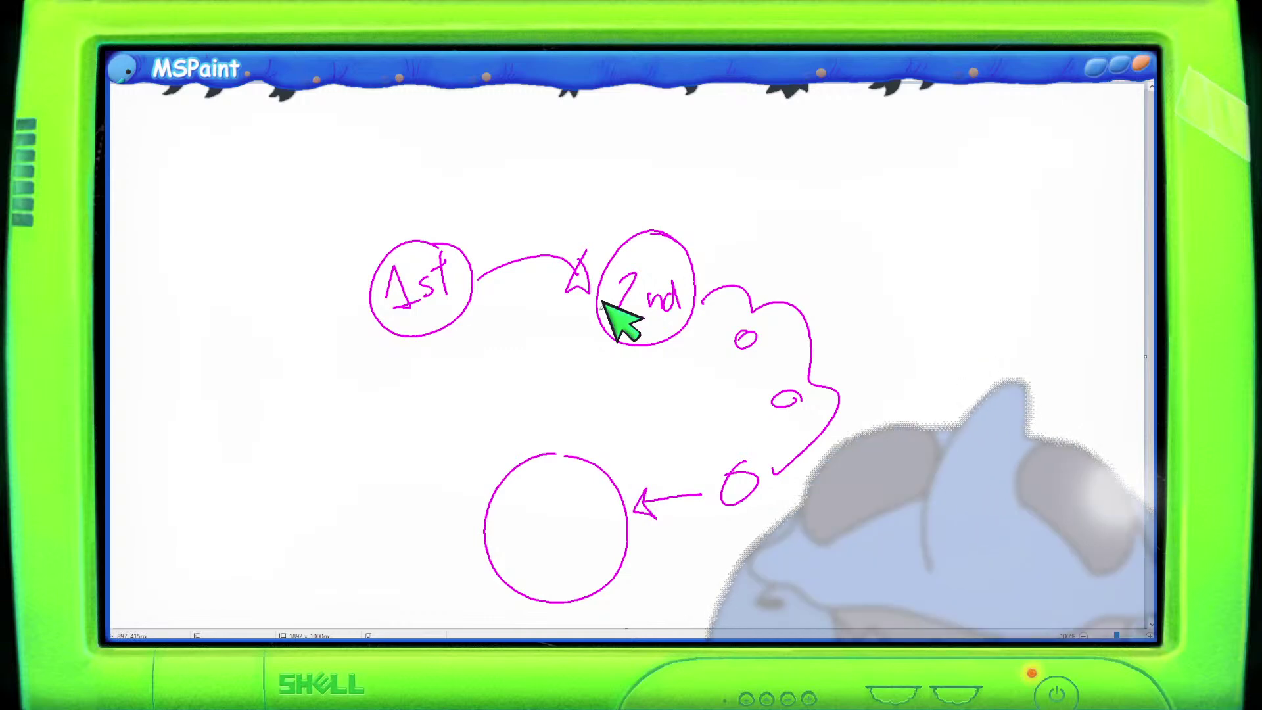
Draw short downward arrows above the "1st" and "2nd" circles.
drag(407, 174, 419, 222)
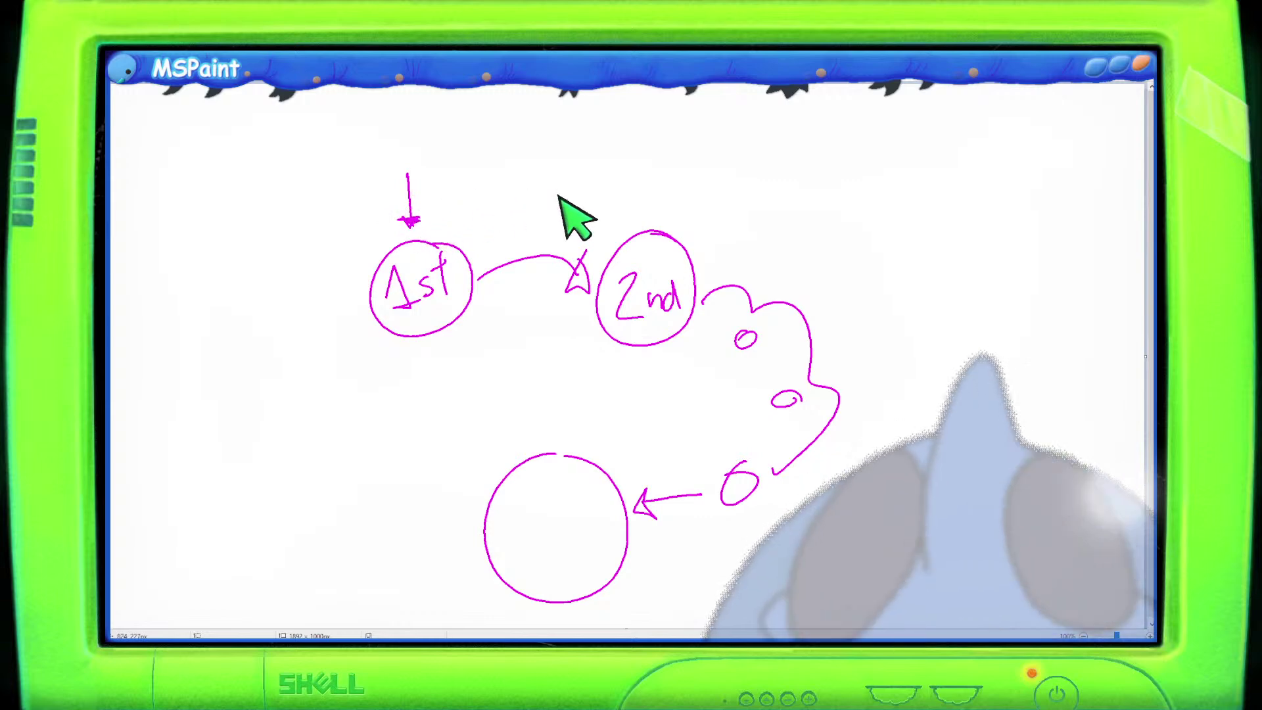
drag(631, 154, 641, 197)
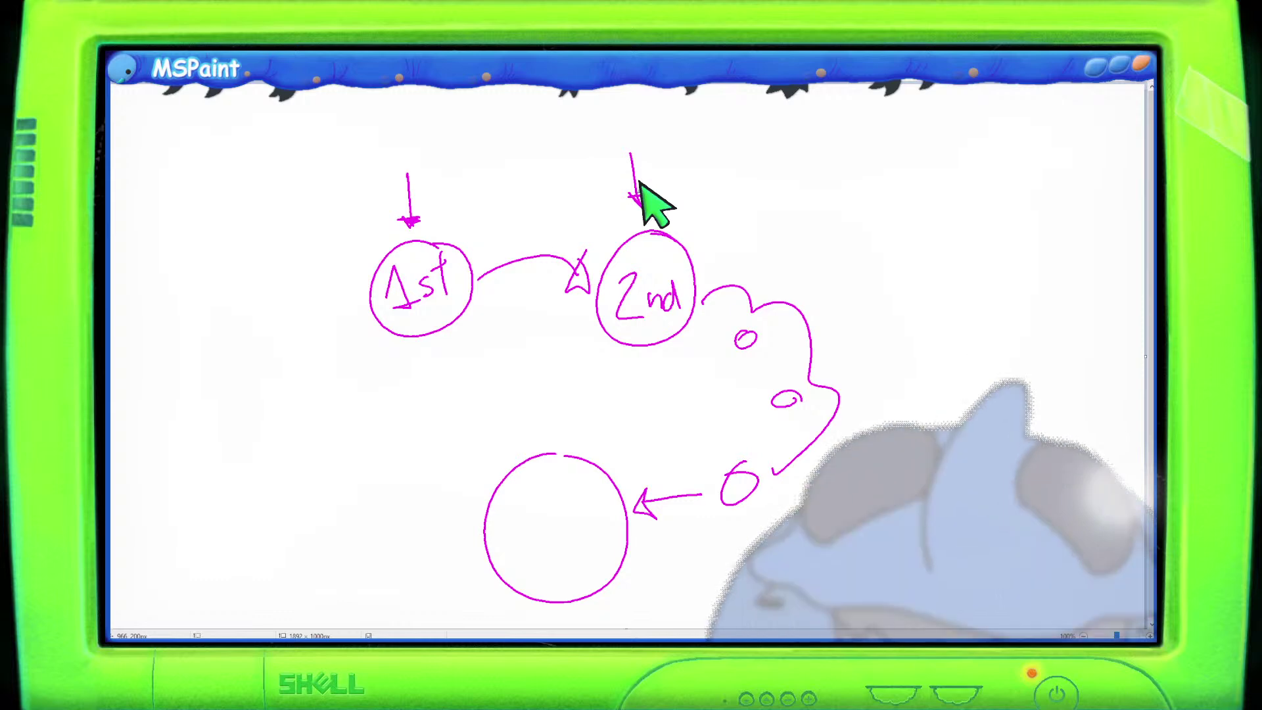
Select and delete the circle diagram, and paste the colour group picture of the four classic cartoon turtles.
click(177, 52)
mouse_move(310, 129)
mouse_down()
mouse_move(859, 605)
mouse_move(876, 603)
mouse_up()
key(Delete)
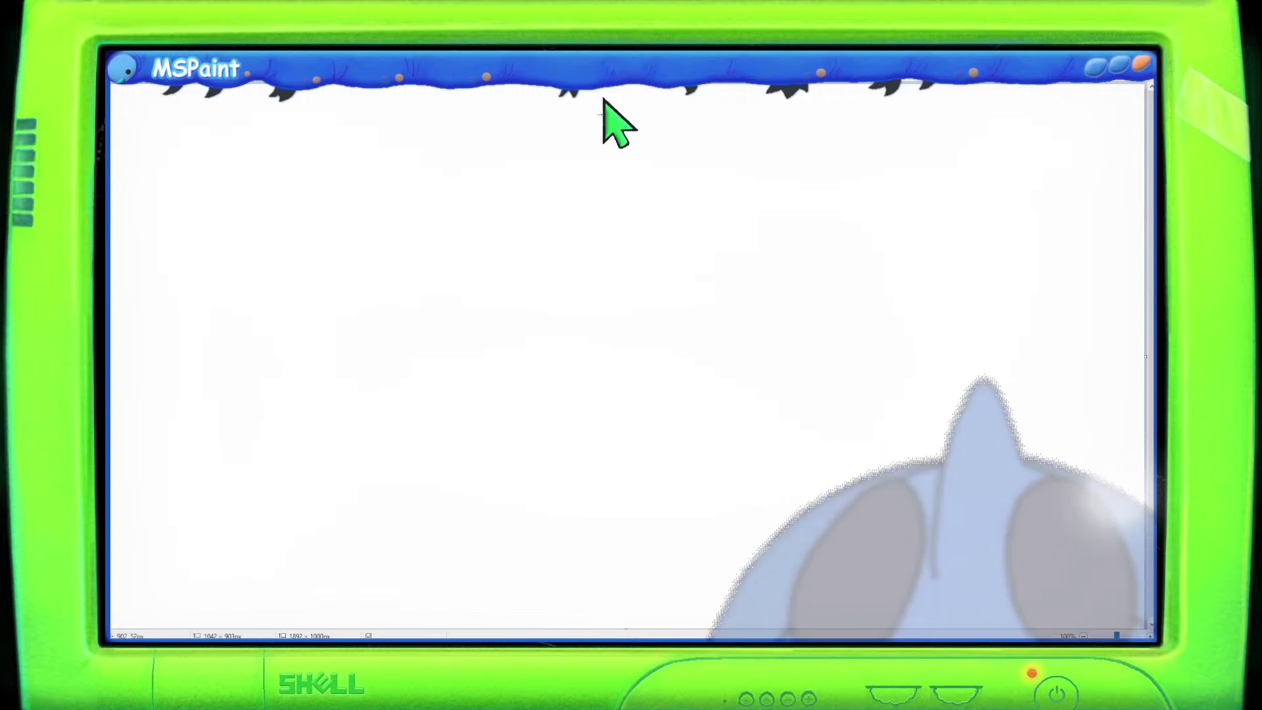
key(ctrl+v)
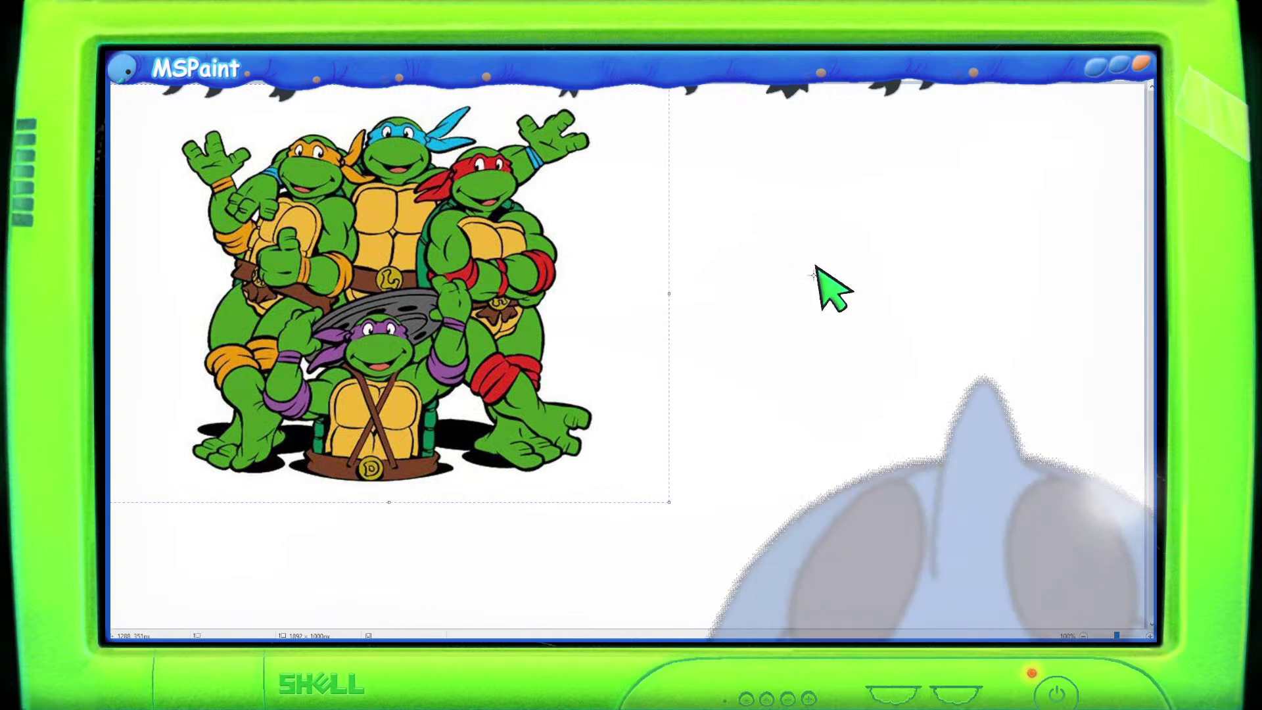
Replace the colour group picture with the black-and-white comic panel of the four turtles.
click(827, 284)
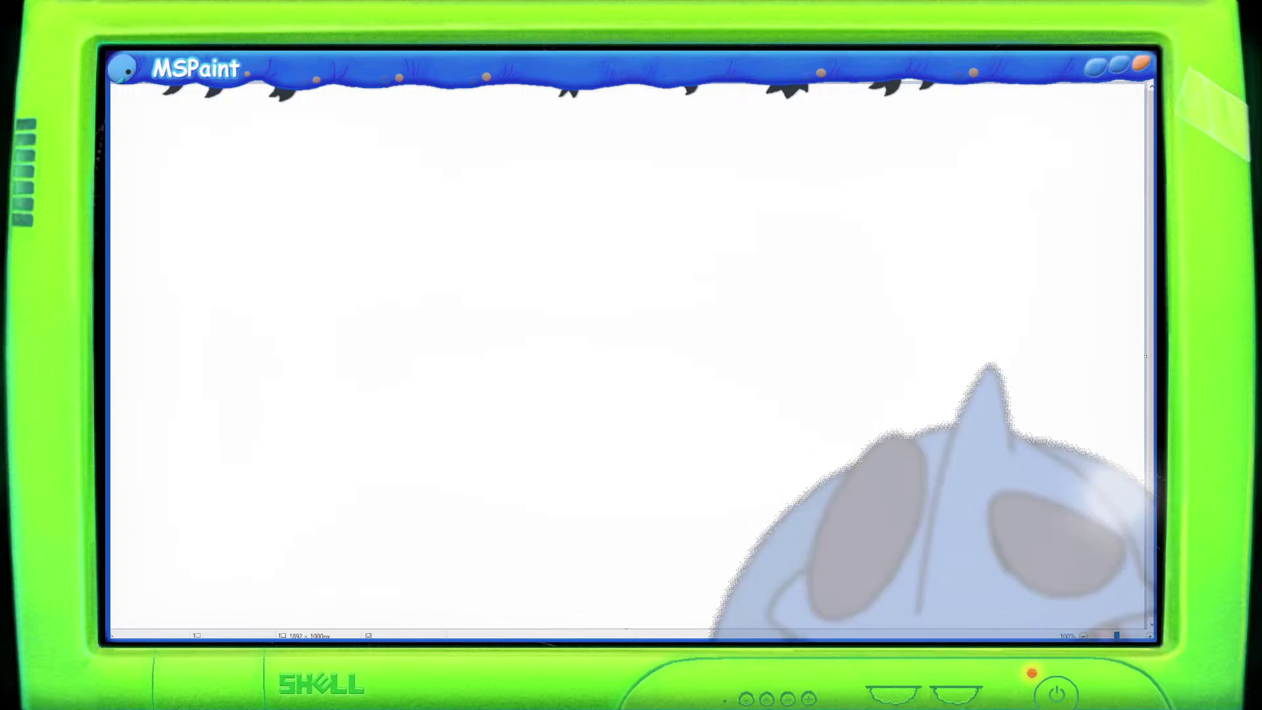
key(ctrl+v)
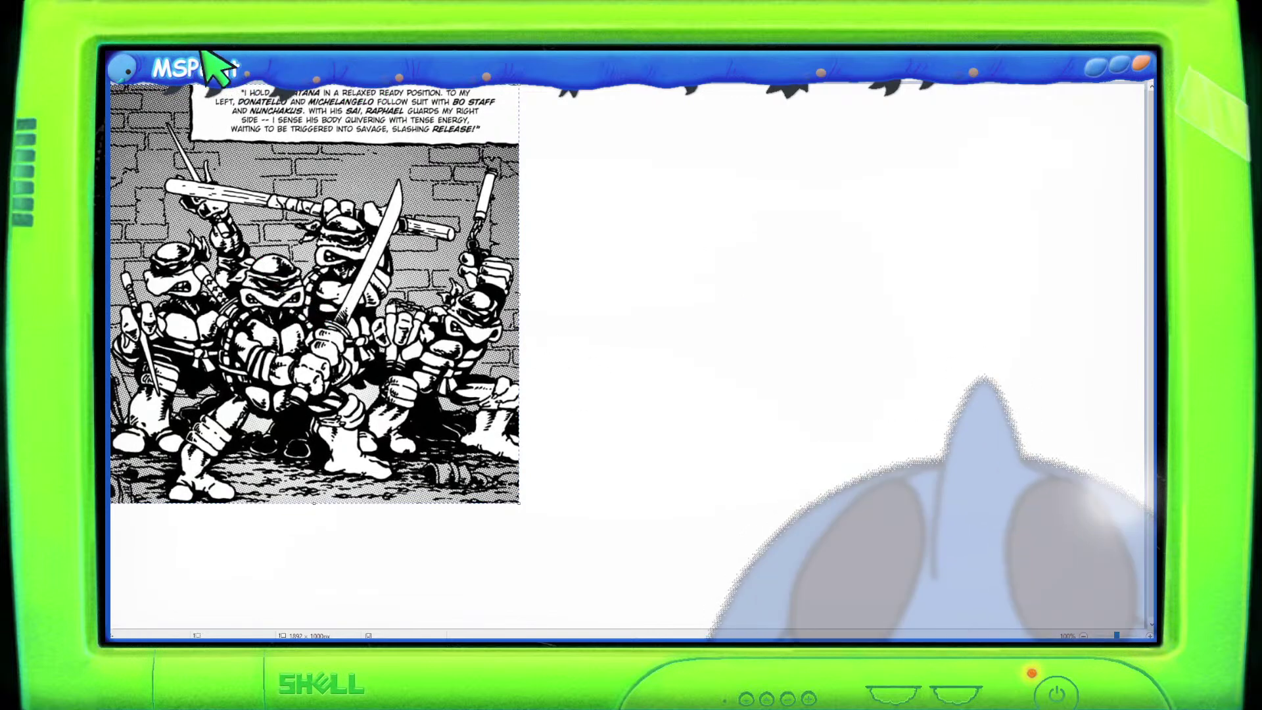
Mark the masks of all four turtles in the comic panel with red brush strokes.
mouse_move(243, 285)
mouse_down()
mouse_move(273, 270)
mouse_move(299, 277)
mouse_up()
drag(322, 235, 355, 233)
mouse_move(176, 262)
mouse_down()
mouse_move(158, 264)
mouse_move(190, 257)
mouse_move(197, 239)
mouse_up()
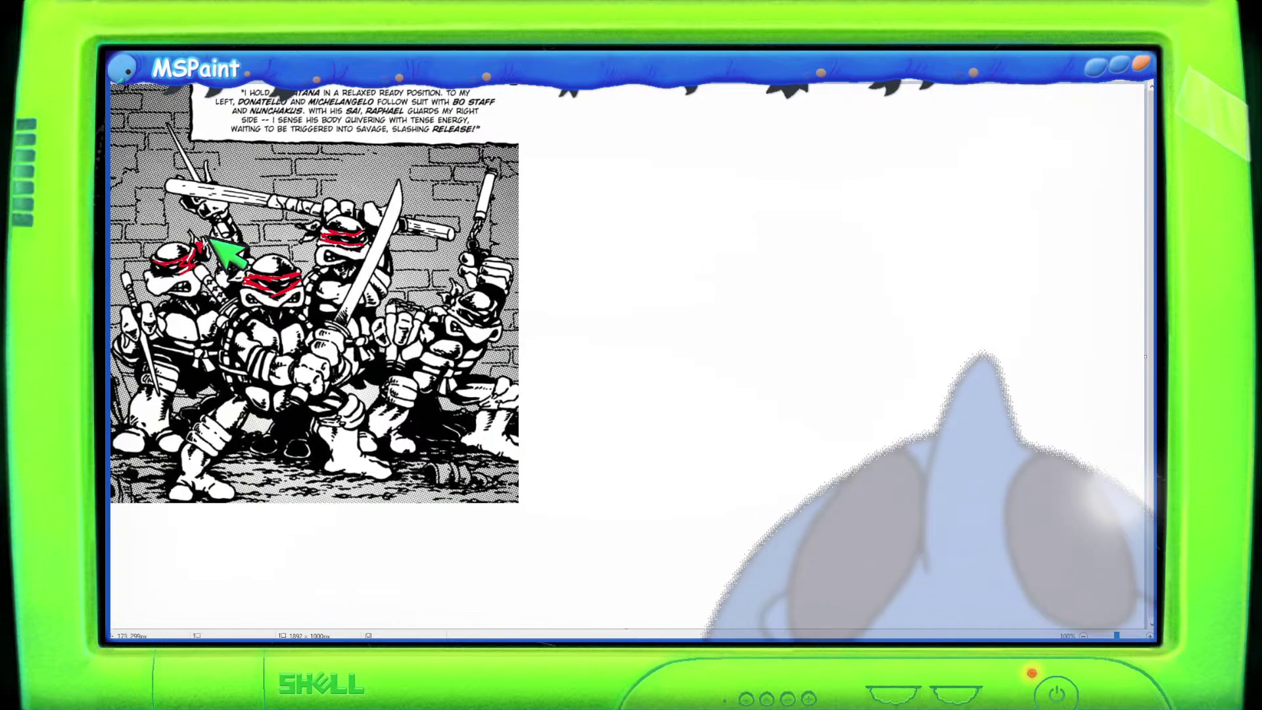
drag(453, 309, 493, 309)
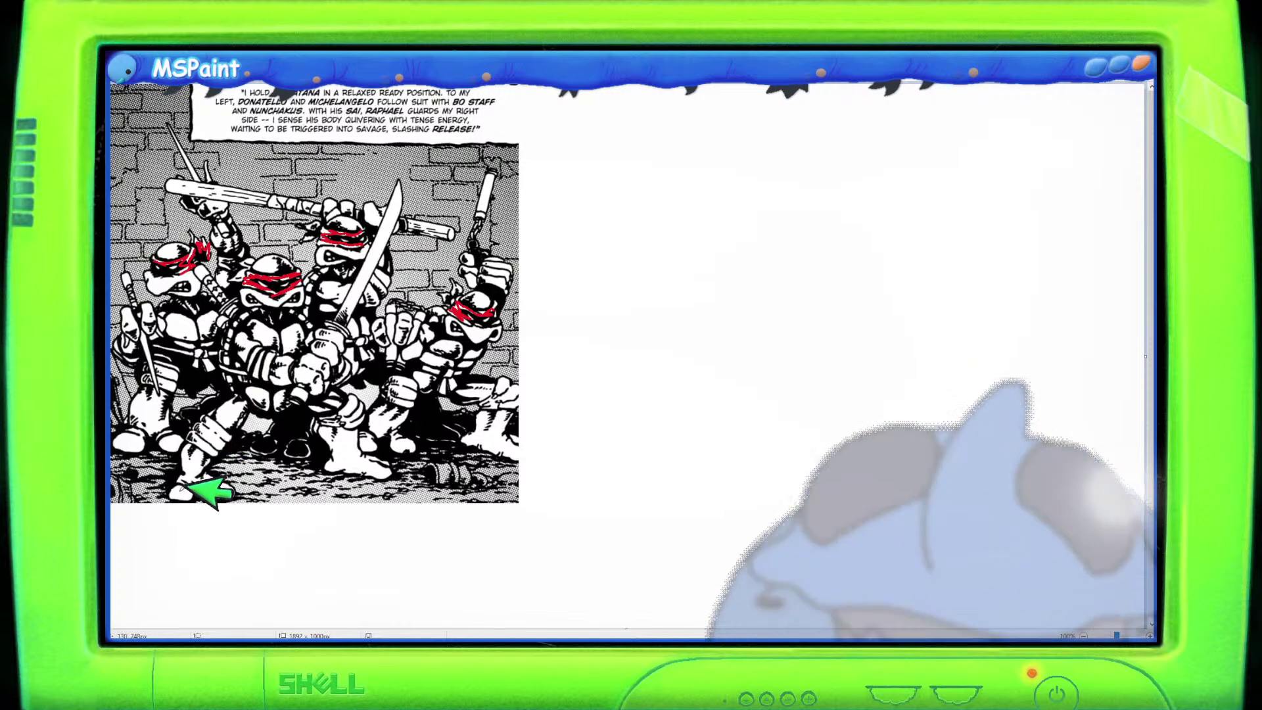
mouse_move(197, 479)
mouse_down()
mouse_move(180, 486)
mouse_move(231, 478)
mouse_up()
mouse_move(211, 436)
mouse_down()
mouse_move(238, 429)
mouse_move(201, 410)
mouse_move(188, 425)
mouse_move(230, 452)
mouse_up()
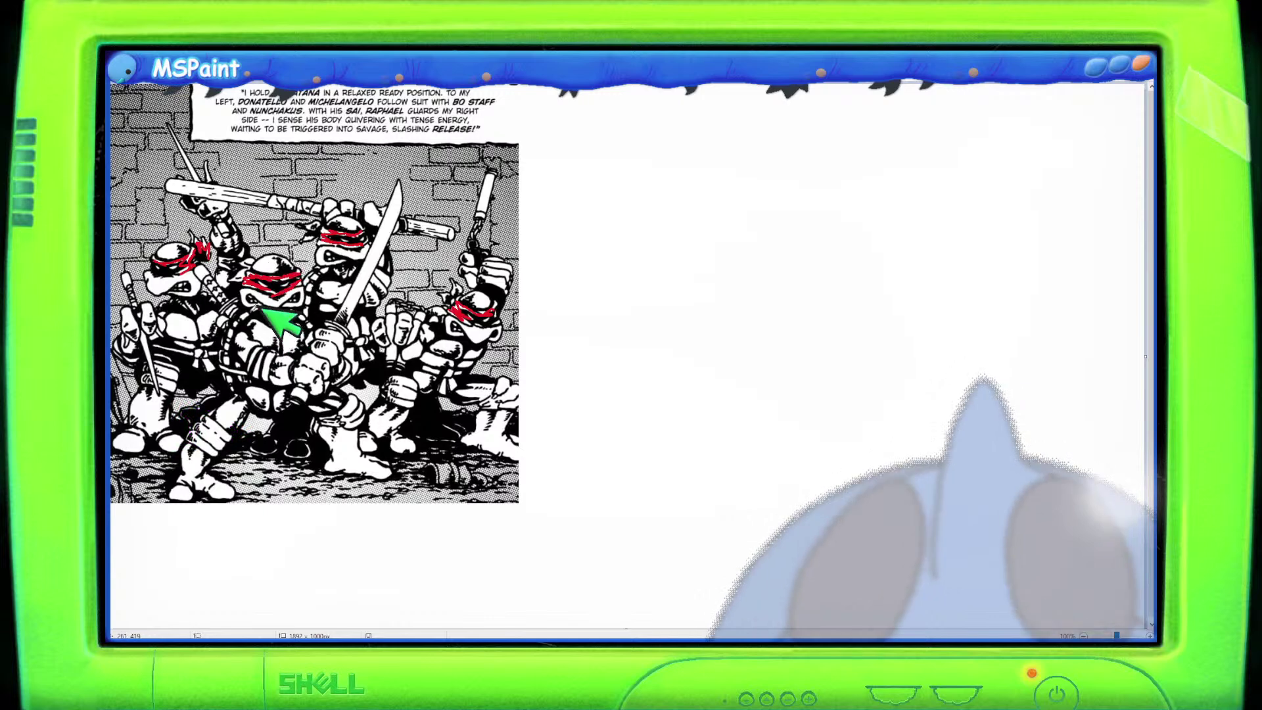
mouse_move(253, 315)
mouse_down()
mouse_move(272, 411)
mouse_move(312, 312)
mouse_move(263, 320)
mouse_up()
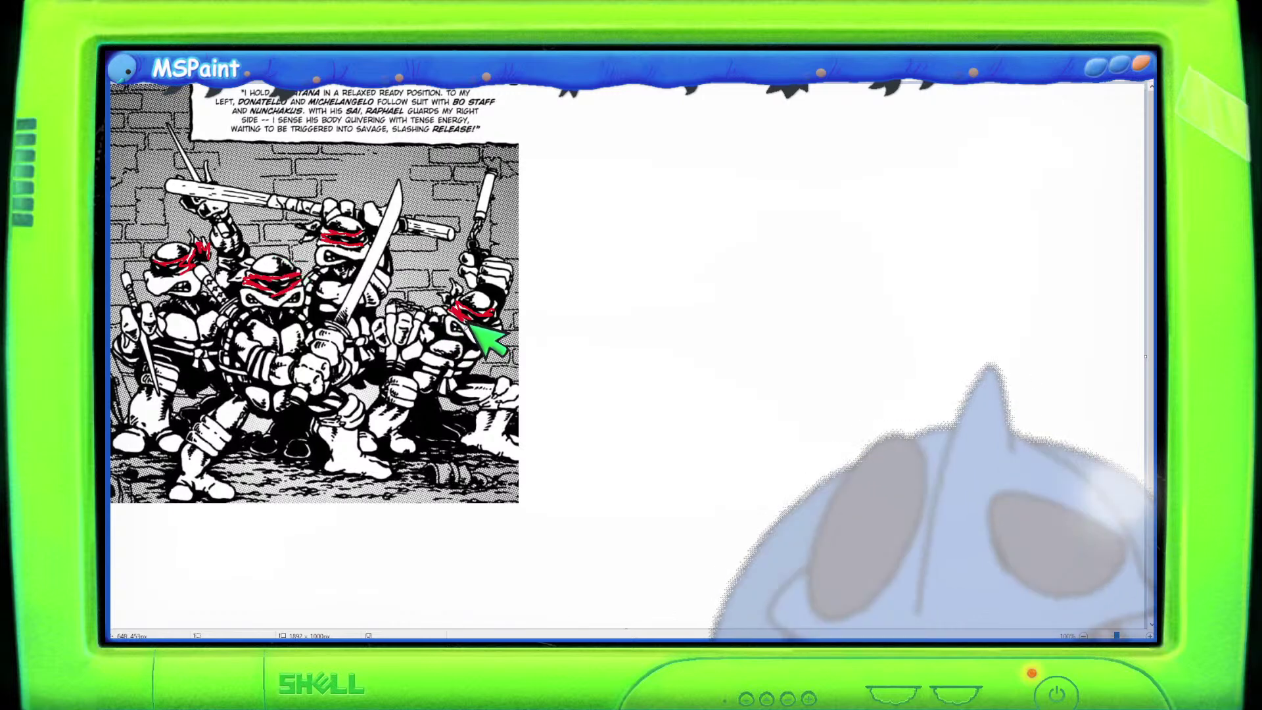
drag(454, 327, 464, 322)
Sketch an angular eye mask in magenta beside the comic panel, and undo the sketch.
mouse_move(646, 226)
mouse_down()
mouse_move(610, 225)
mouse_move(646, 221)
mouse_move(683, 251)
mouse_move(758, 207)
mouse_move(734, 228)
mouse_up()
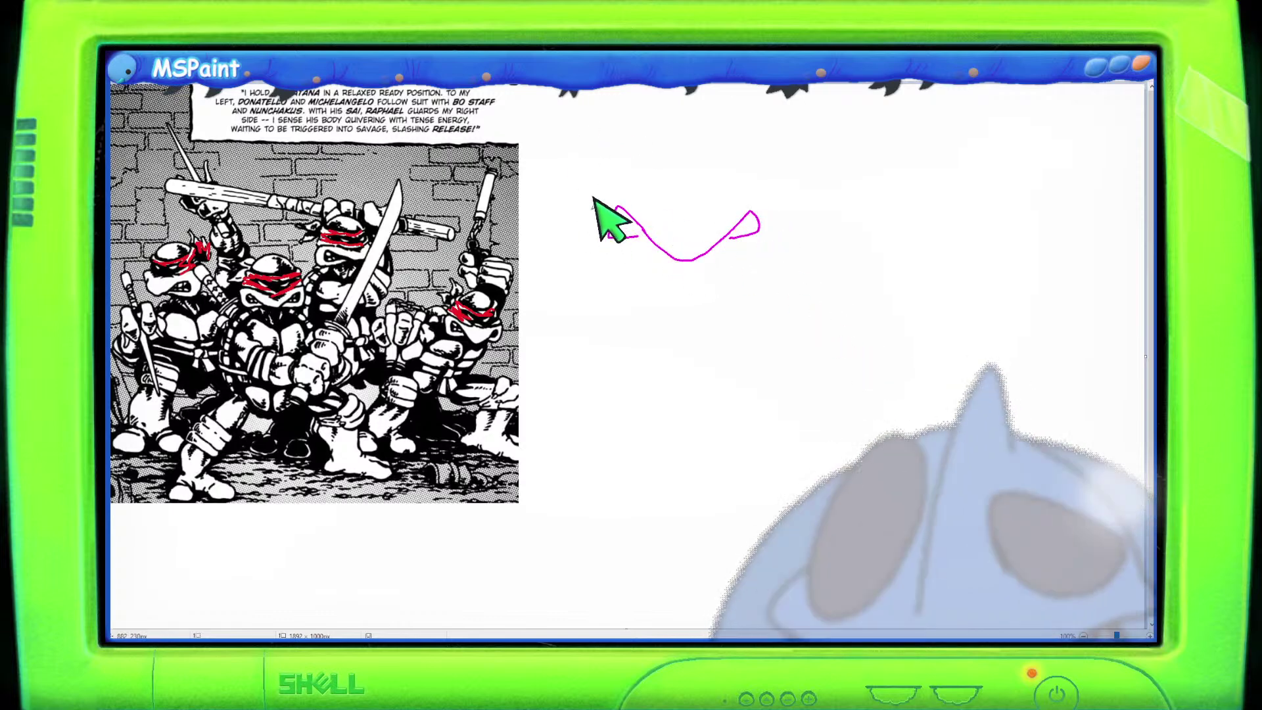
mouse_move(610, 193)
mouse_down()
mouse_move(600, 247)
mouse_move(696, 245)
mouse_move(789, 203)
mouse_move(741, 249)
mouse_up()
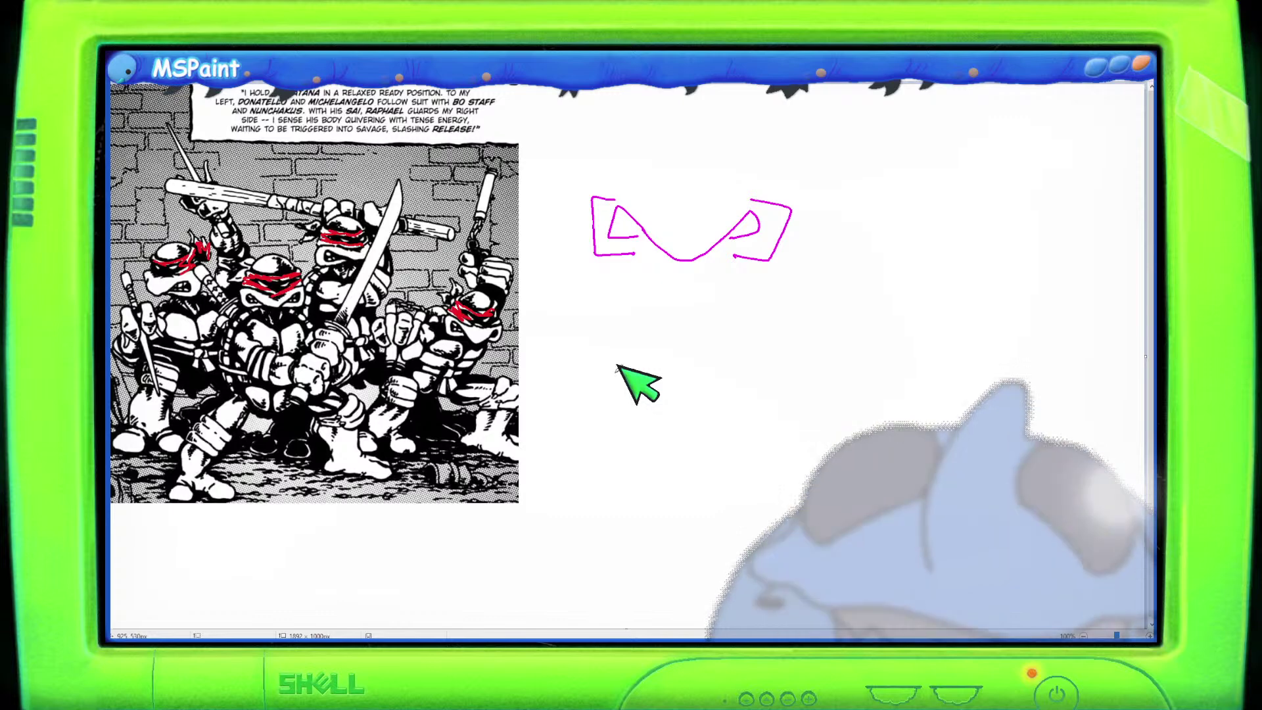
key(ctrl+z)
key(ctrl+z)
key(ctrl+z)
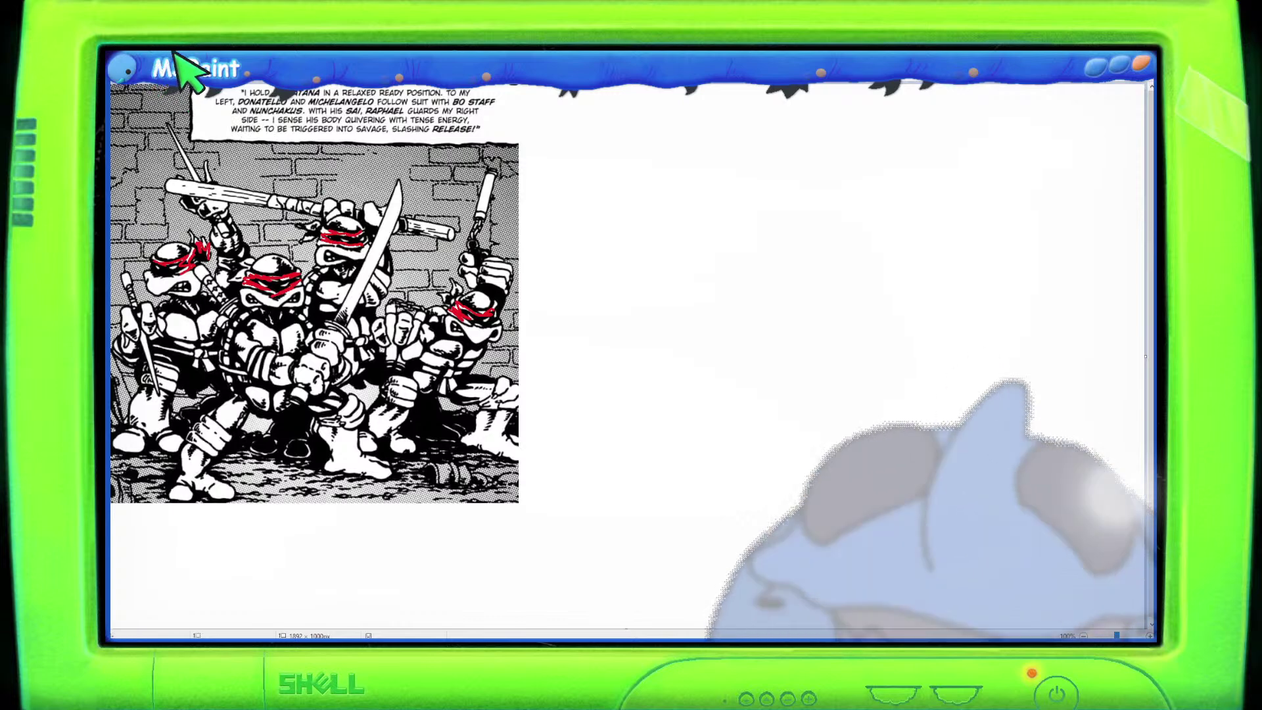
Undo the red strokes on the turtles' masks so the comic panel is unmarked again.
key(ctrl+z)
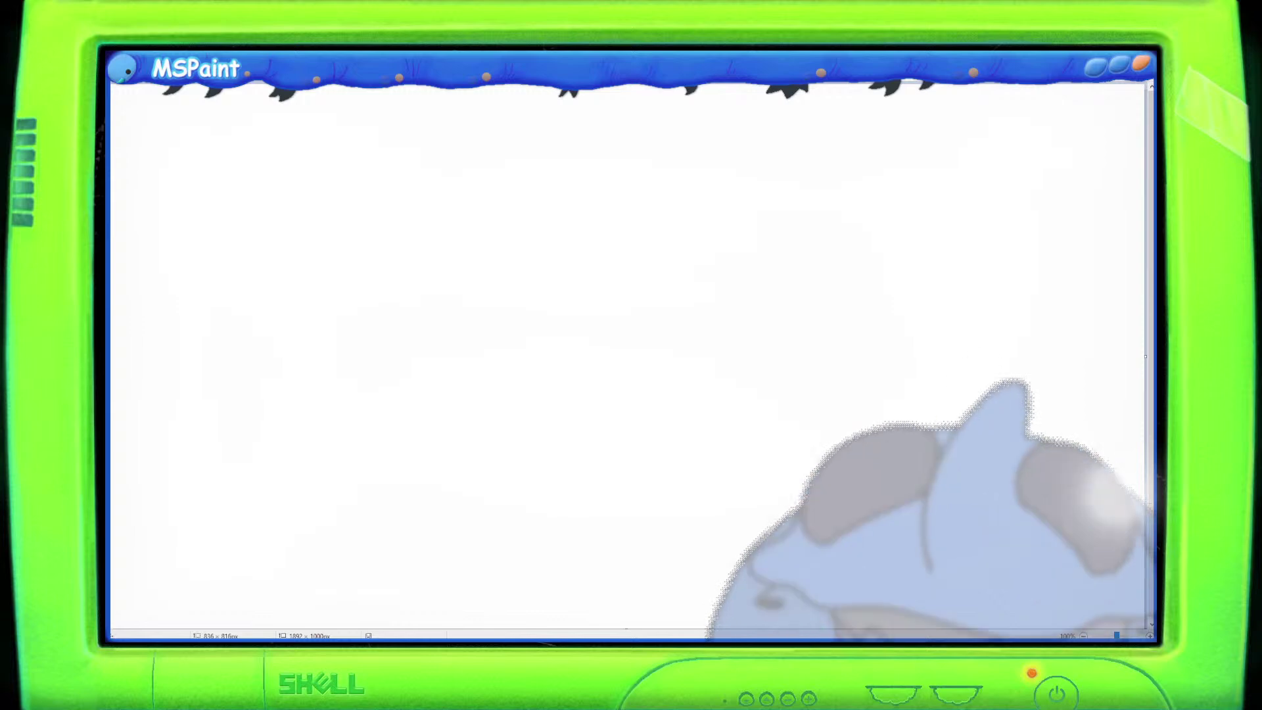
key(ctrl+v)
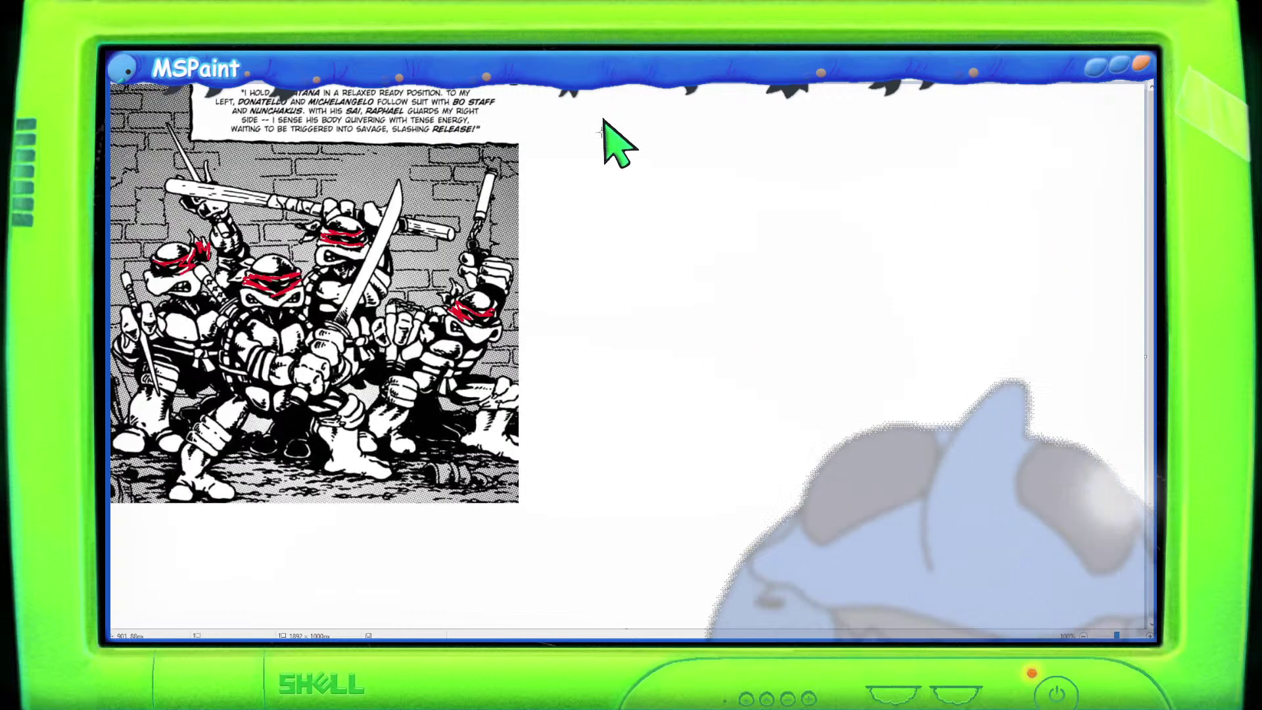
drag(515, 492, 112, 66)
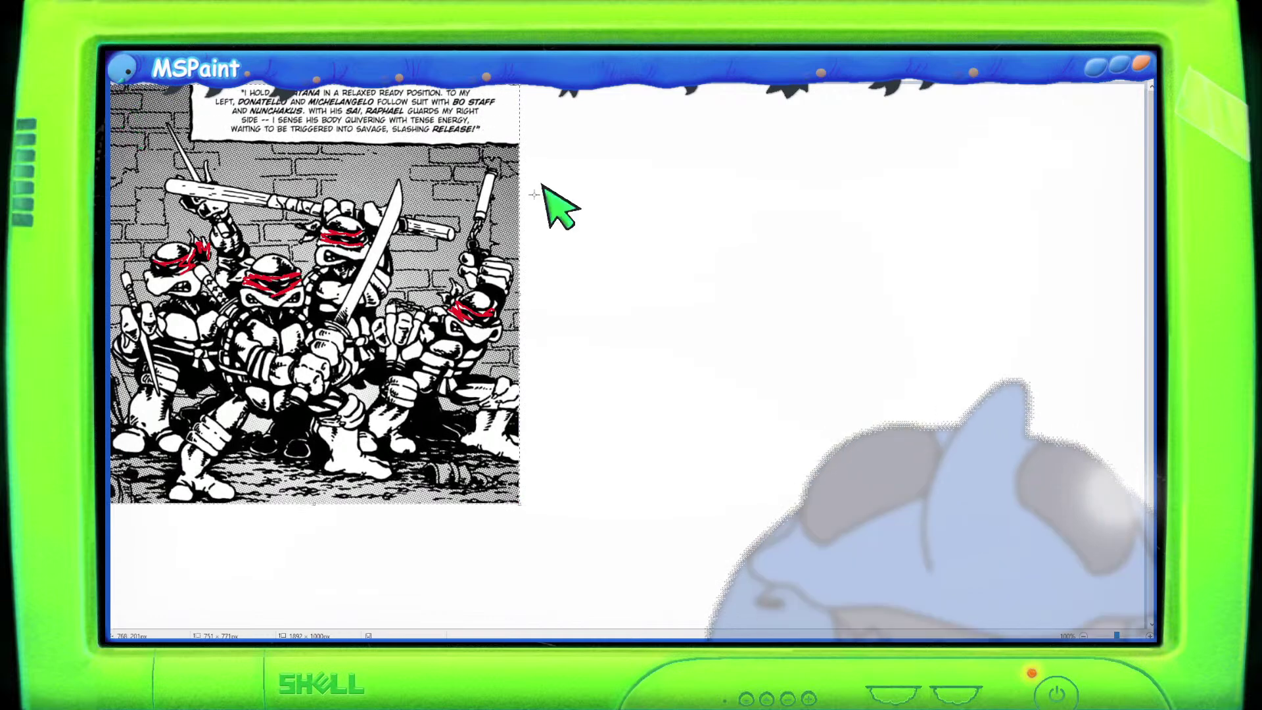
click(803, 282)
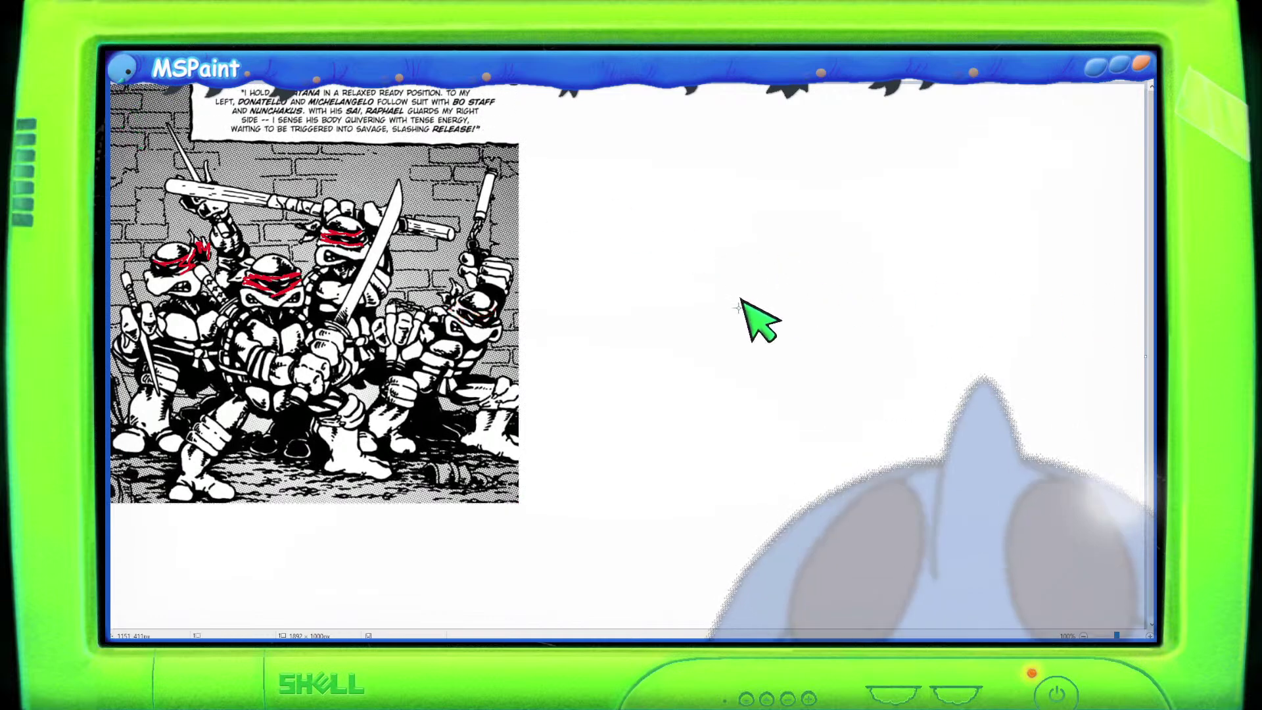
drag(521, 533, 240, 159)
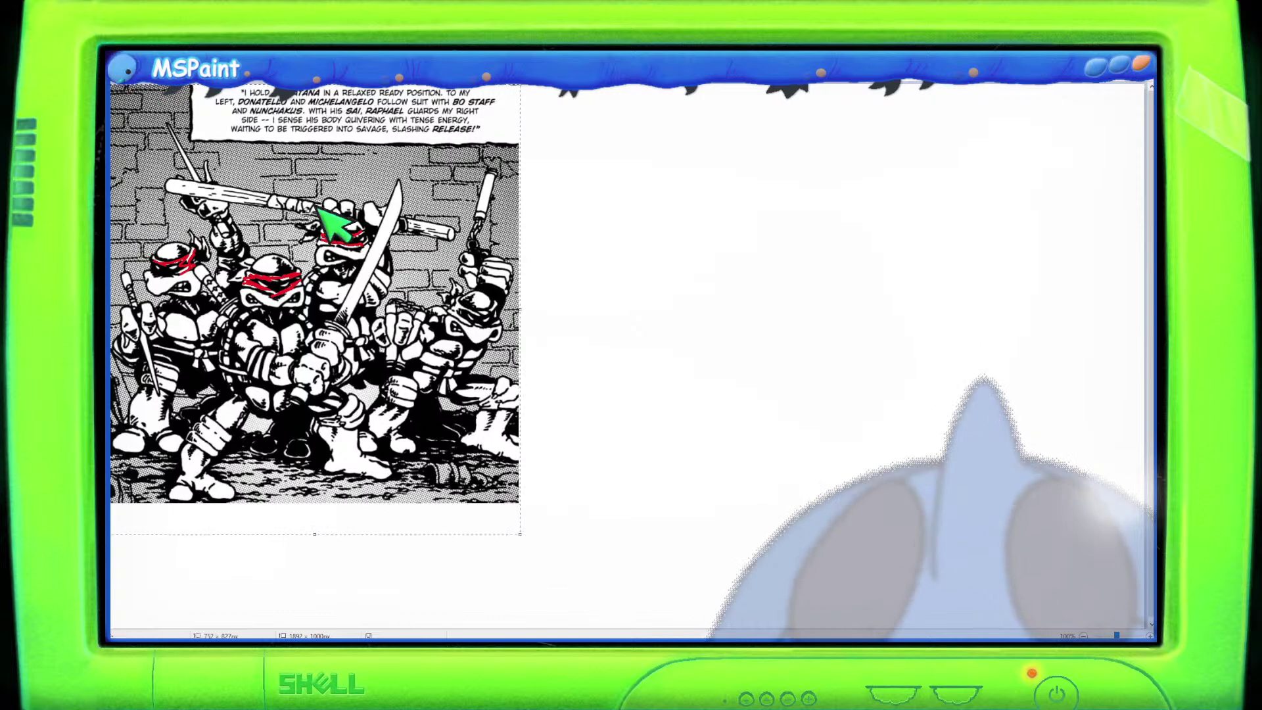
click(905, 471)
key(ctrl+z)
key(ctrl+z)
key(ctrl+z)
key(ctrl+z)
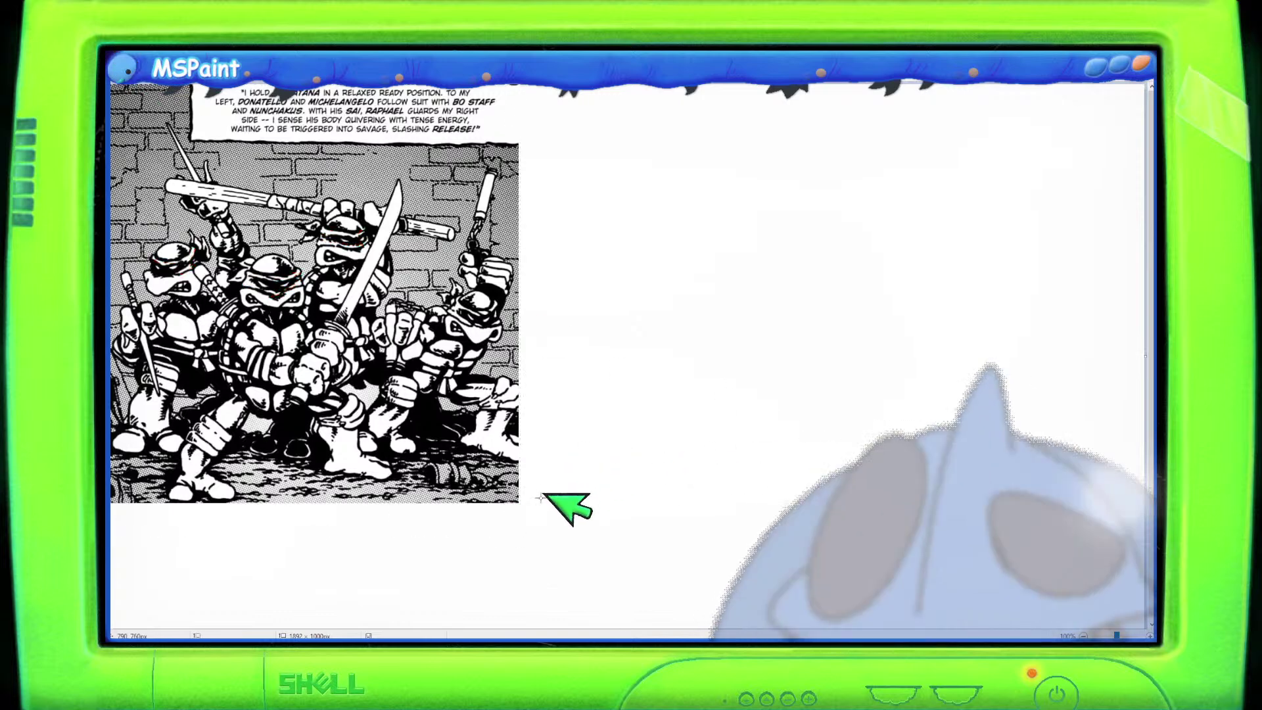
Delete the comic panel and paste the colour group picture of the four classic turtles in its place.
drag(520, 504, 118, 48)
key(Delete)
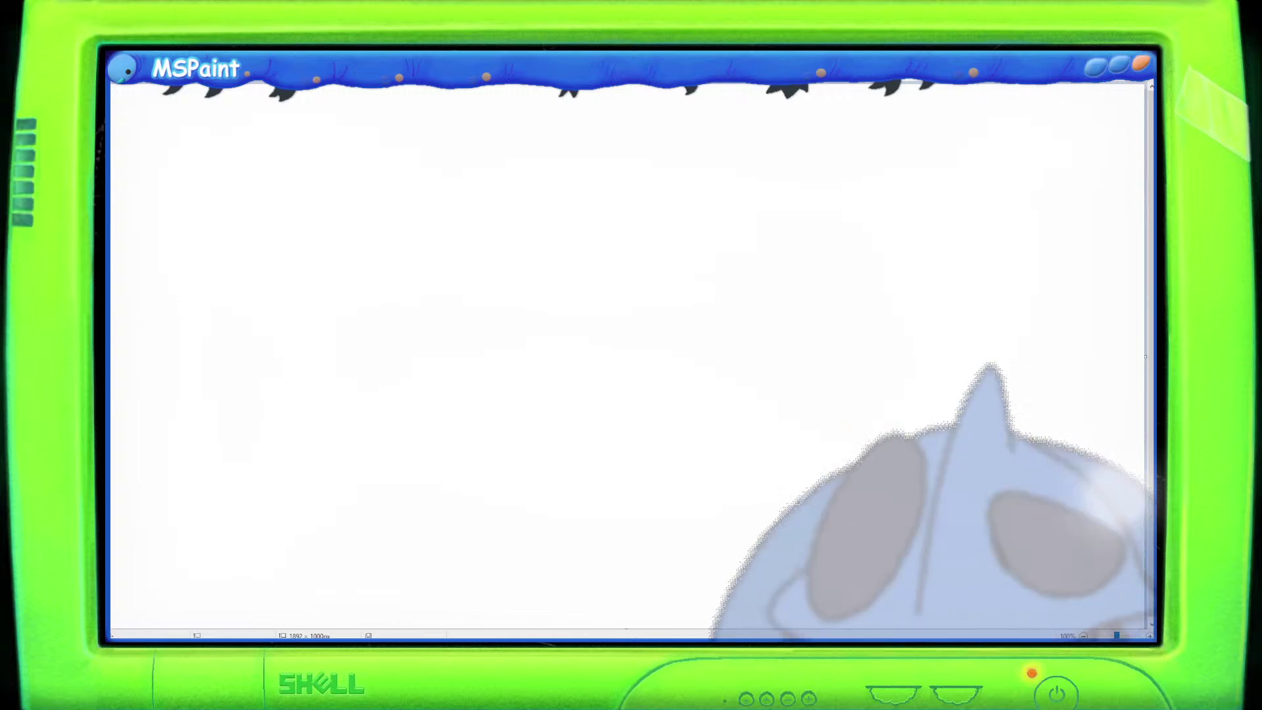
key(ctrl+v)
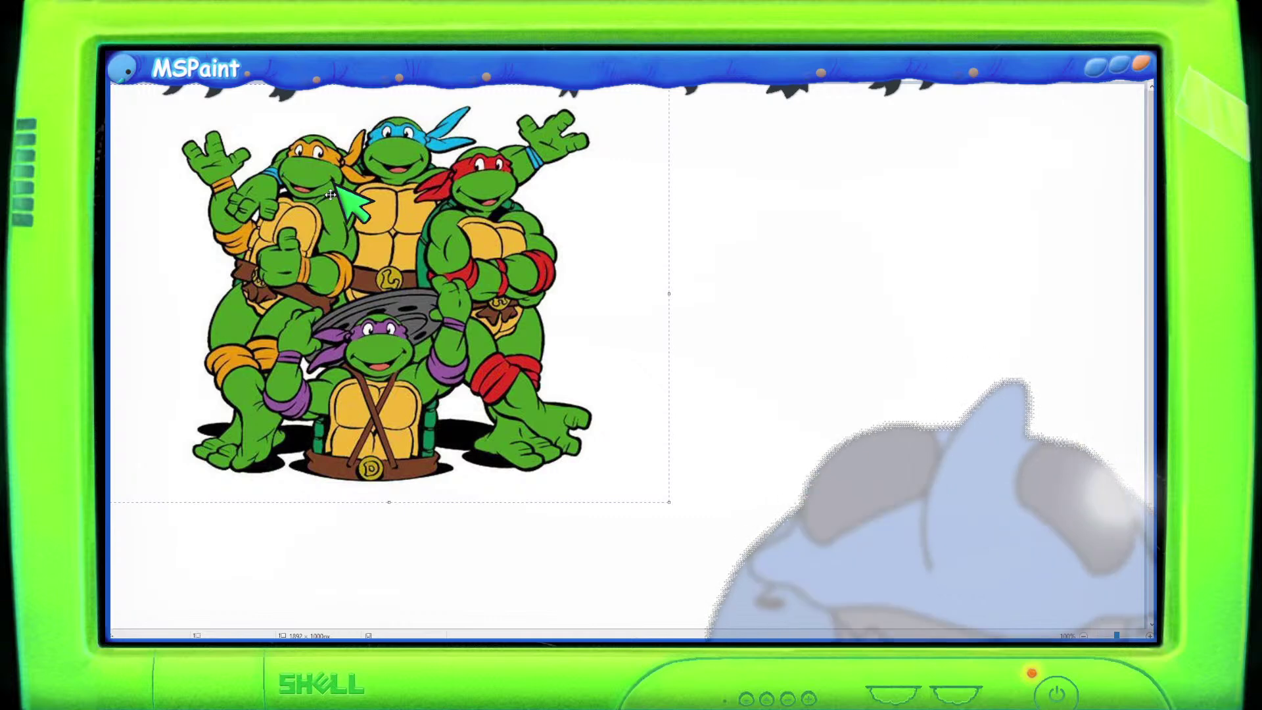
Write the initials L, R, D and M in magenta over the matching turtles' belt buckles.
click(191, 53)
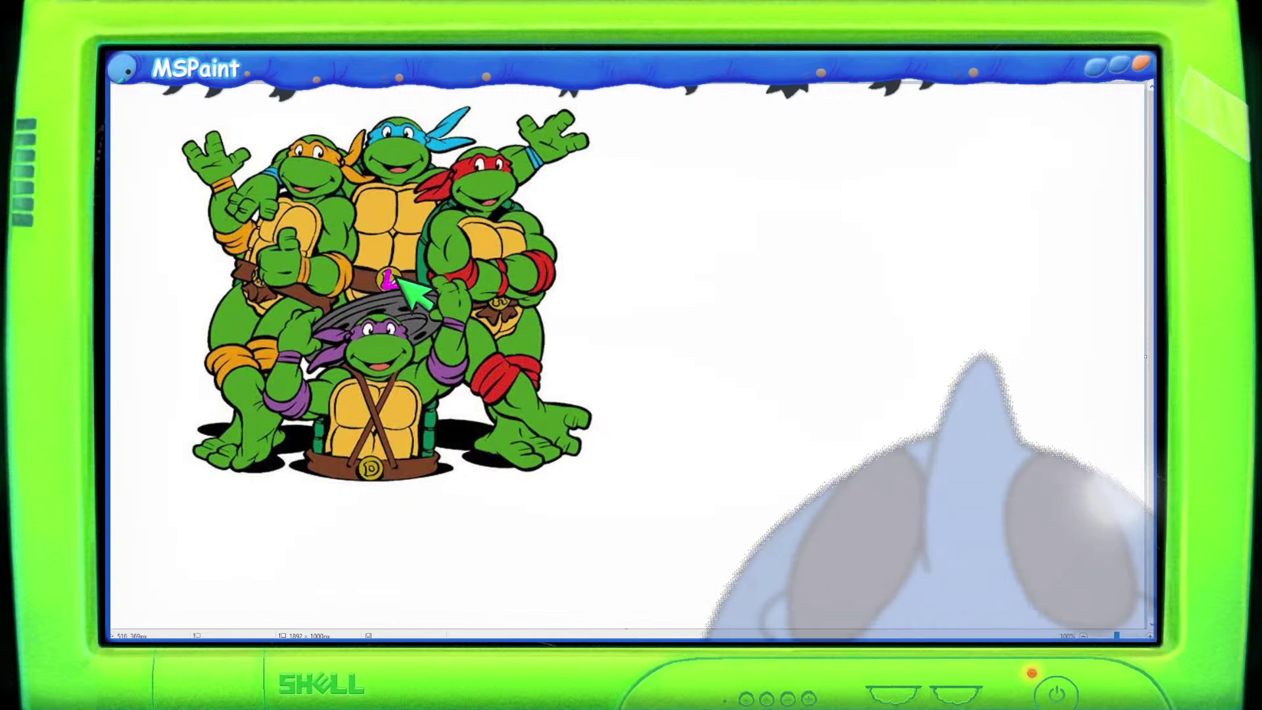
drag(501, 294, 504, 303)
mouse_move(367, 458)
mouse_down()
mouse_move(388, 467)
mouse_move(369, 476)
mouse_up()
mouse_move(253, 283)
mouse_down()
mouse_move(257, 269)
mouse_move(267, 281)
mouse_up()
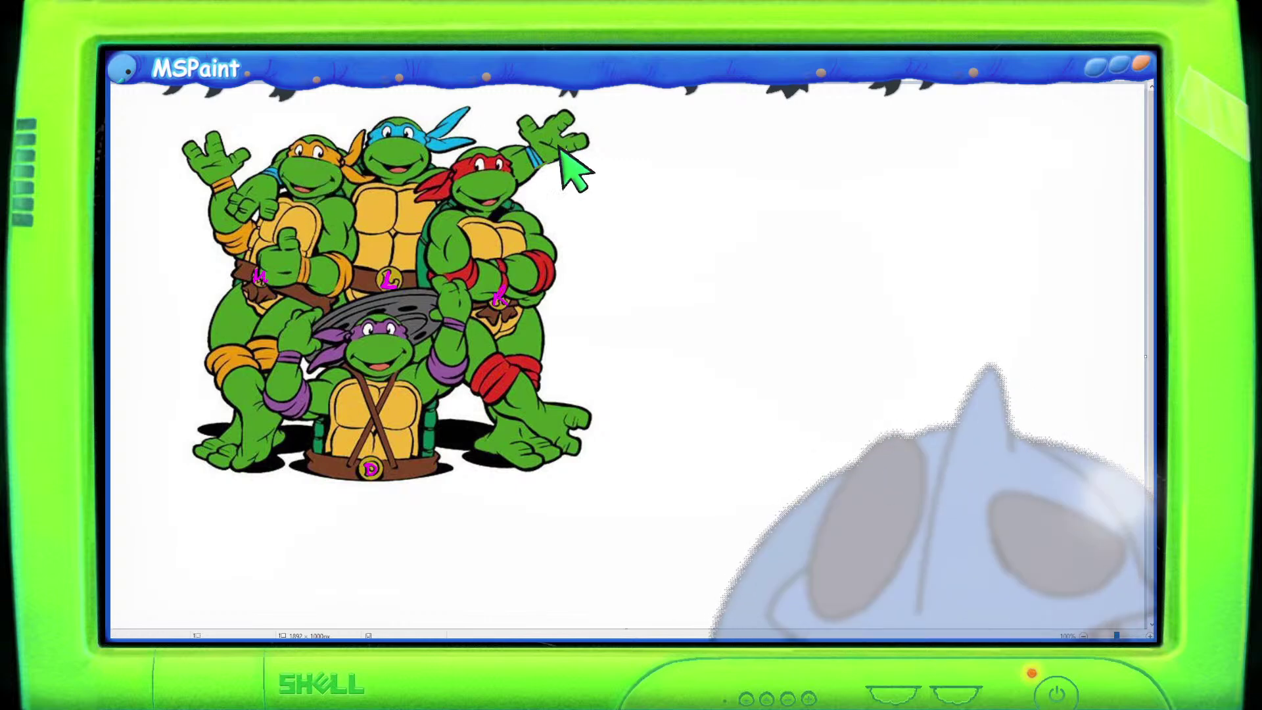
Tint the orange-masked turtle's face yellow-green and the red-masked turtle's face blue-green with custom colours.
drag(529, 187, 584, 193)
key(ctrl+z)
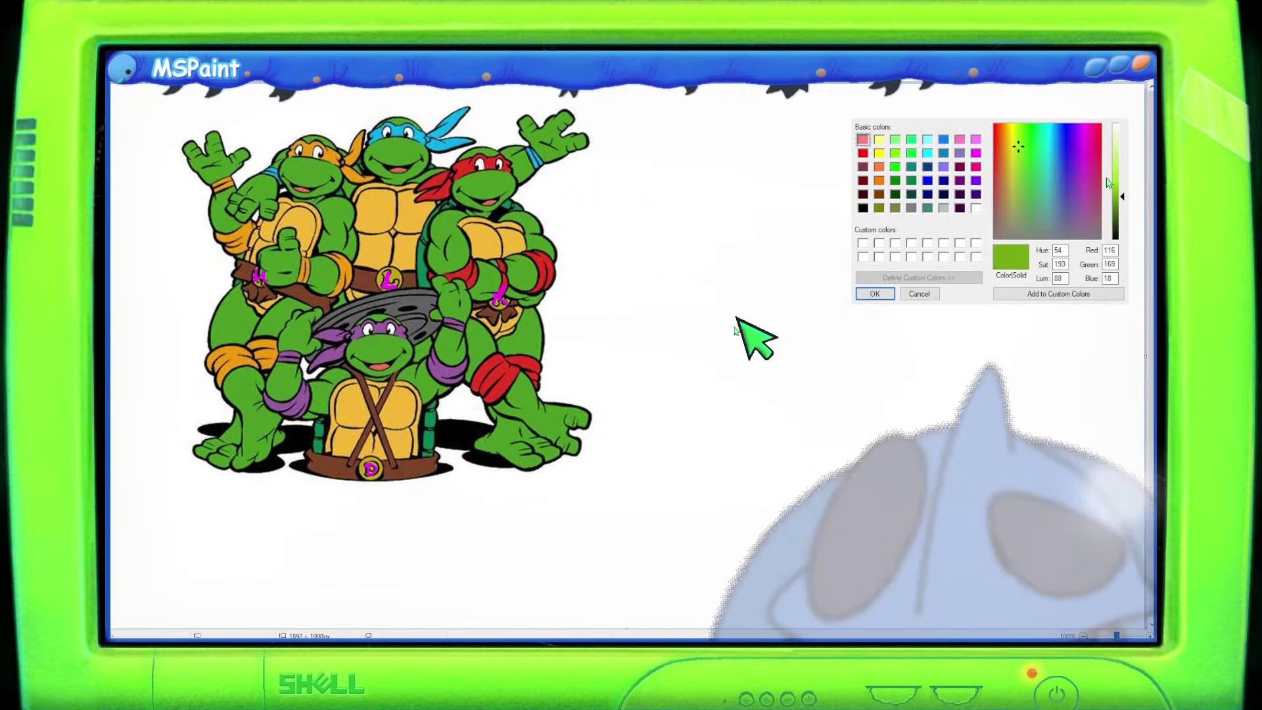
mouse_move(302, 185)
mouse_down()
mouse_move(295, 150)
mouse_move(312, 156)
mouse_up()
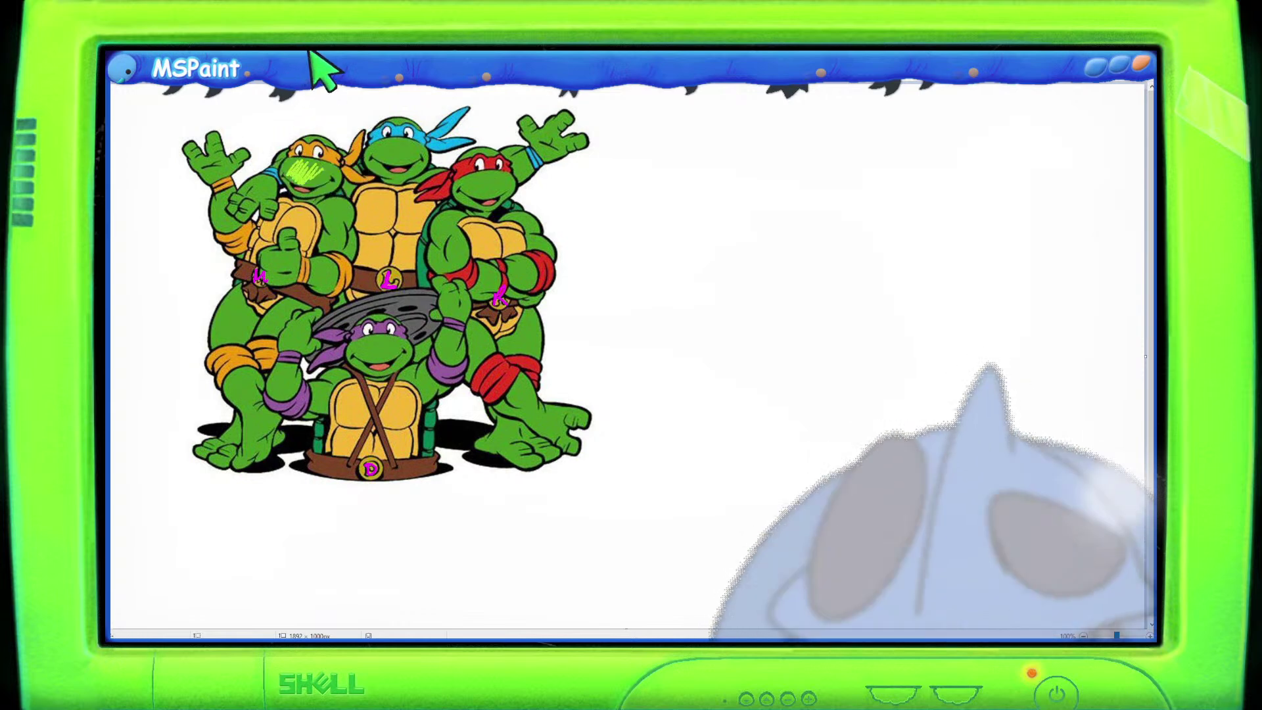
click(1036, 165)
click(1117, 195)
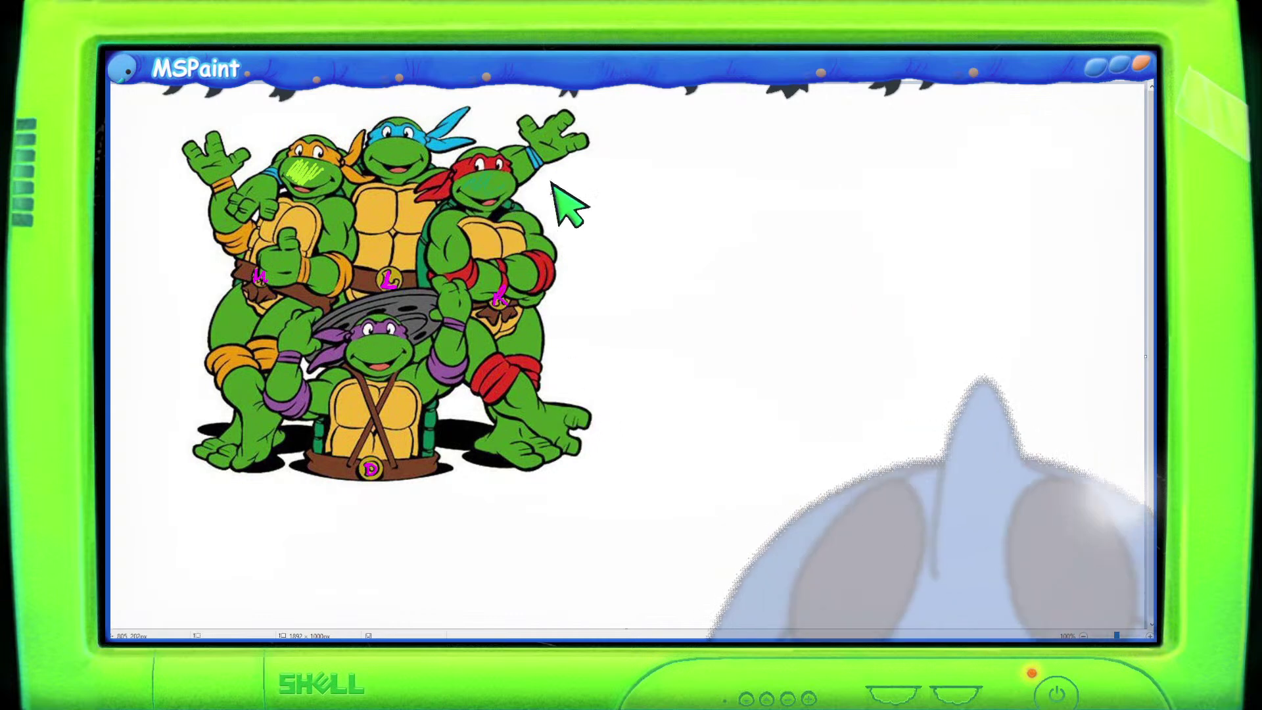
Undo the face tints and the magenta belt initials, and delete the picture of the four classic turtles.
key(ctrl+z)
key(ctrl+z)
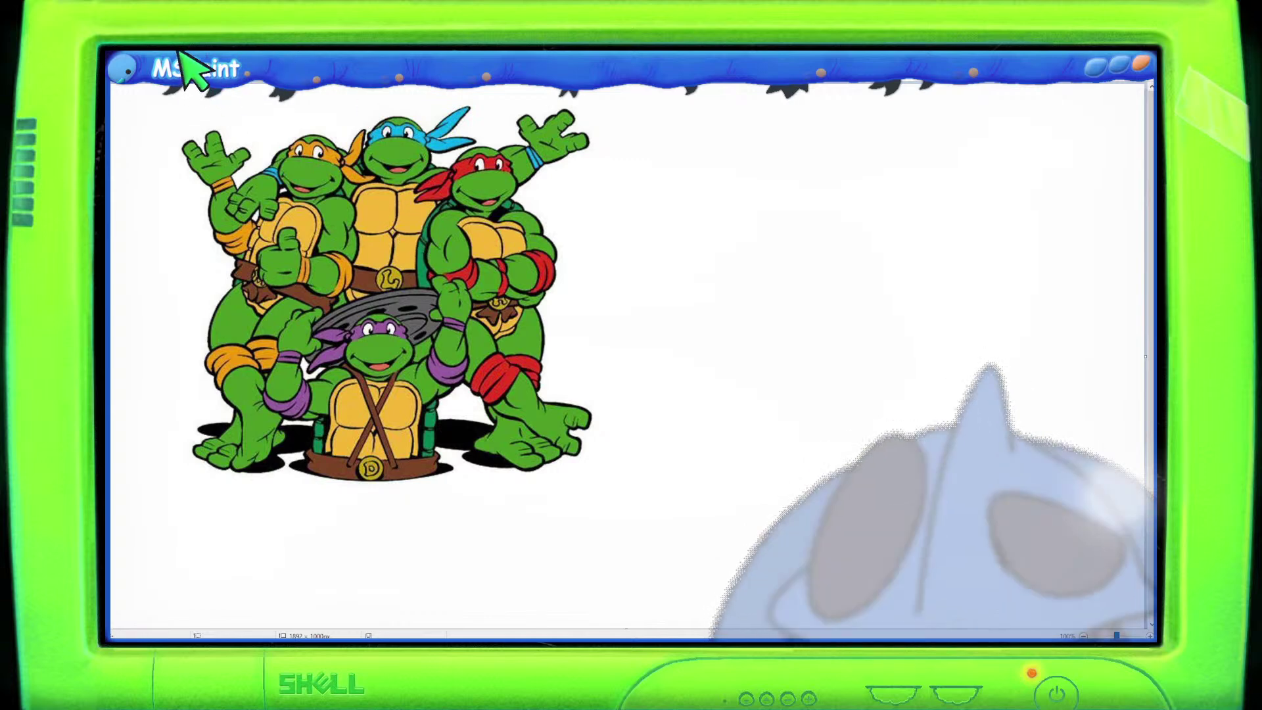
drag(633, 510, 115, 52)
key(Delete)
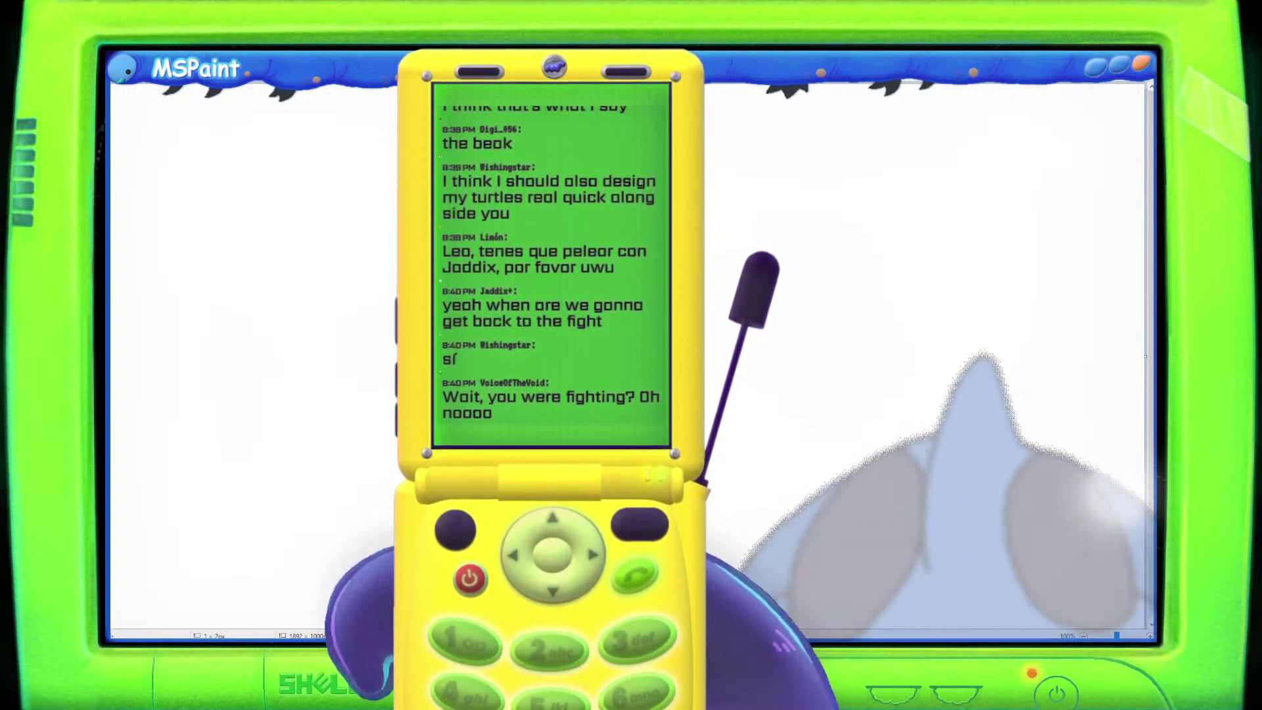
Paste the black-background turtle line-up and the action-pose group picture in turn, deleting each from the canvas.
key(ctrl+v)
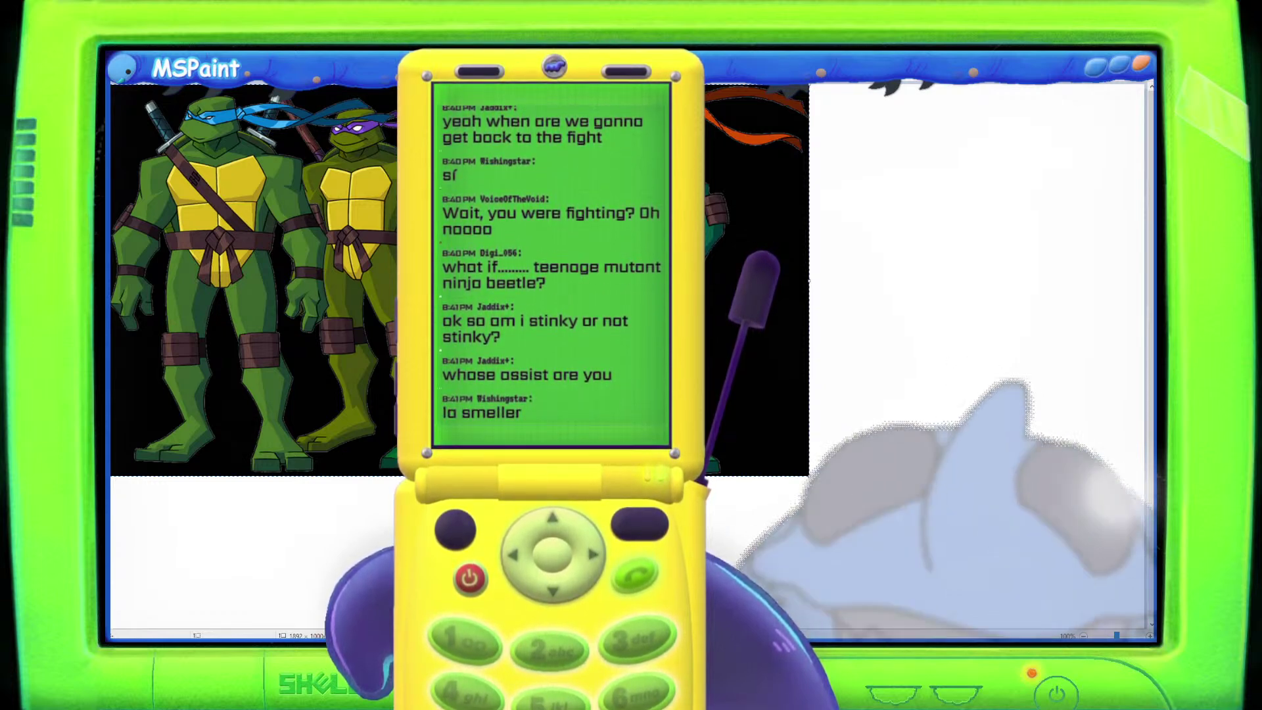
key(Delete)
key(ctrl+v)
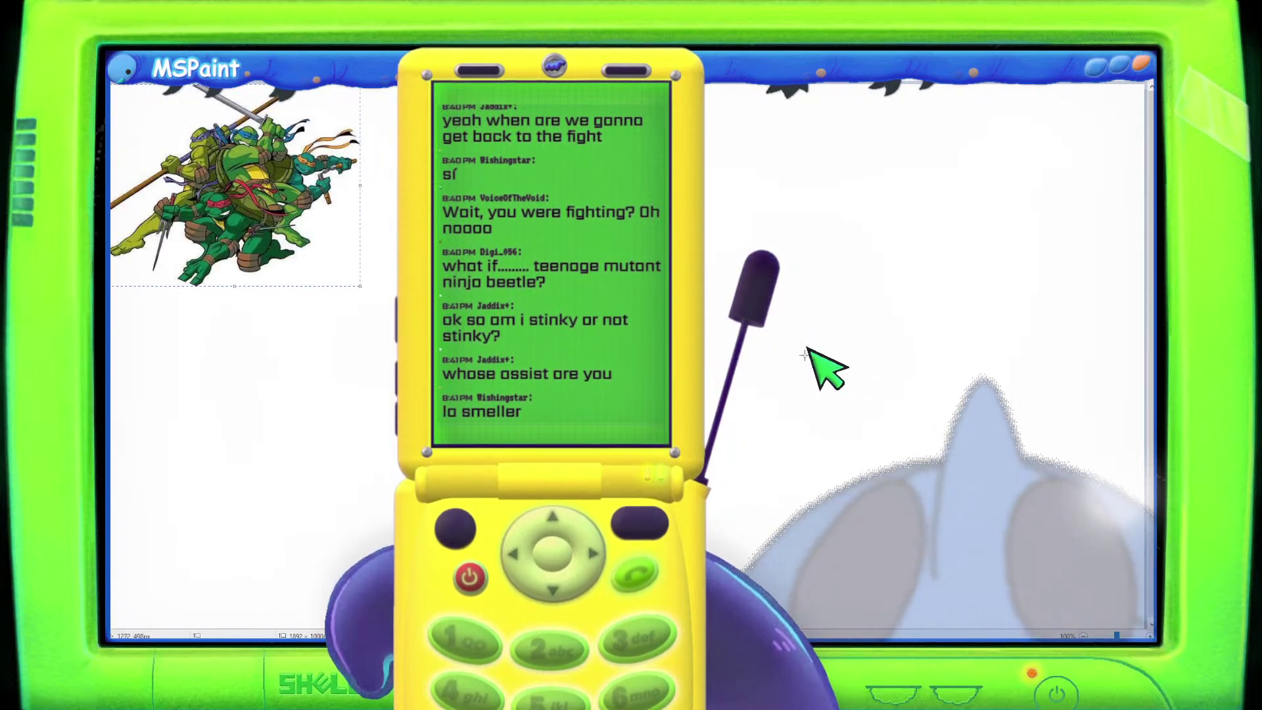
key(Delete)
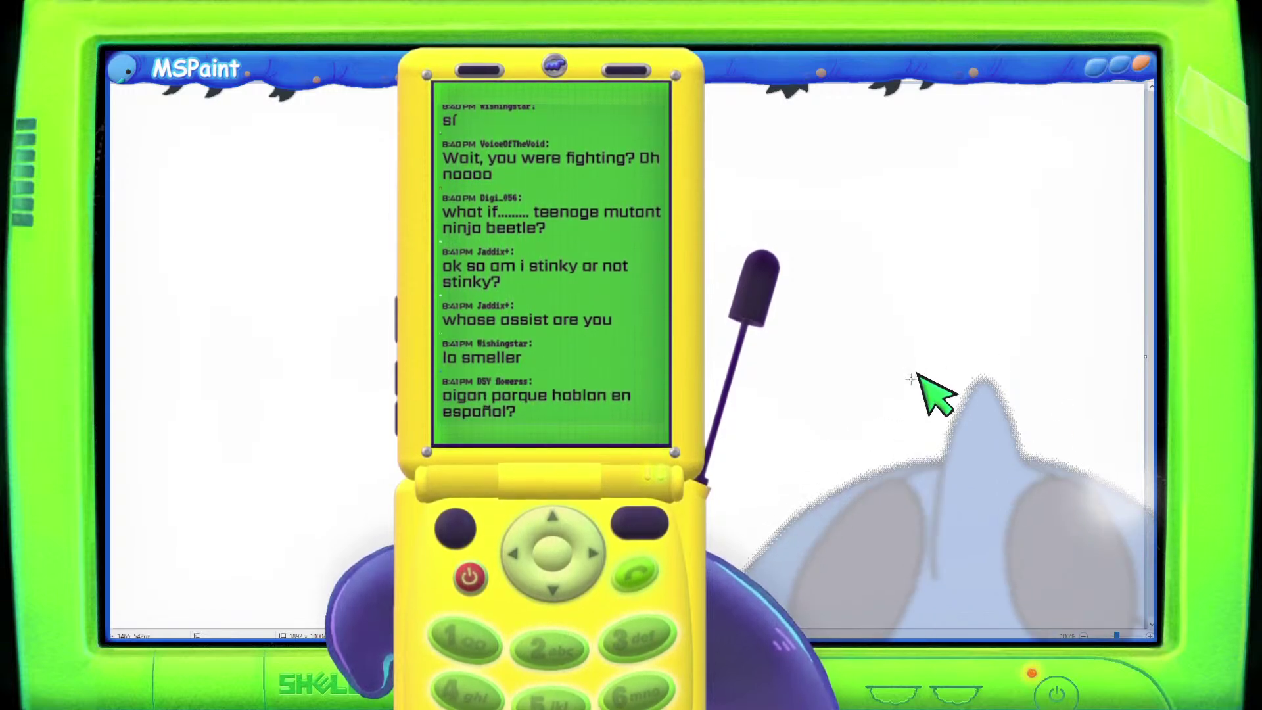
Paste the grey-background picture of the four muscular turtles onto the blank canvas.
key(ctrl+v)
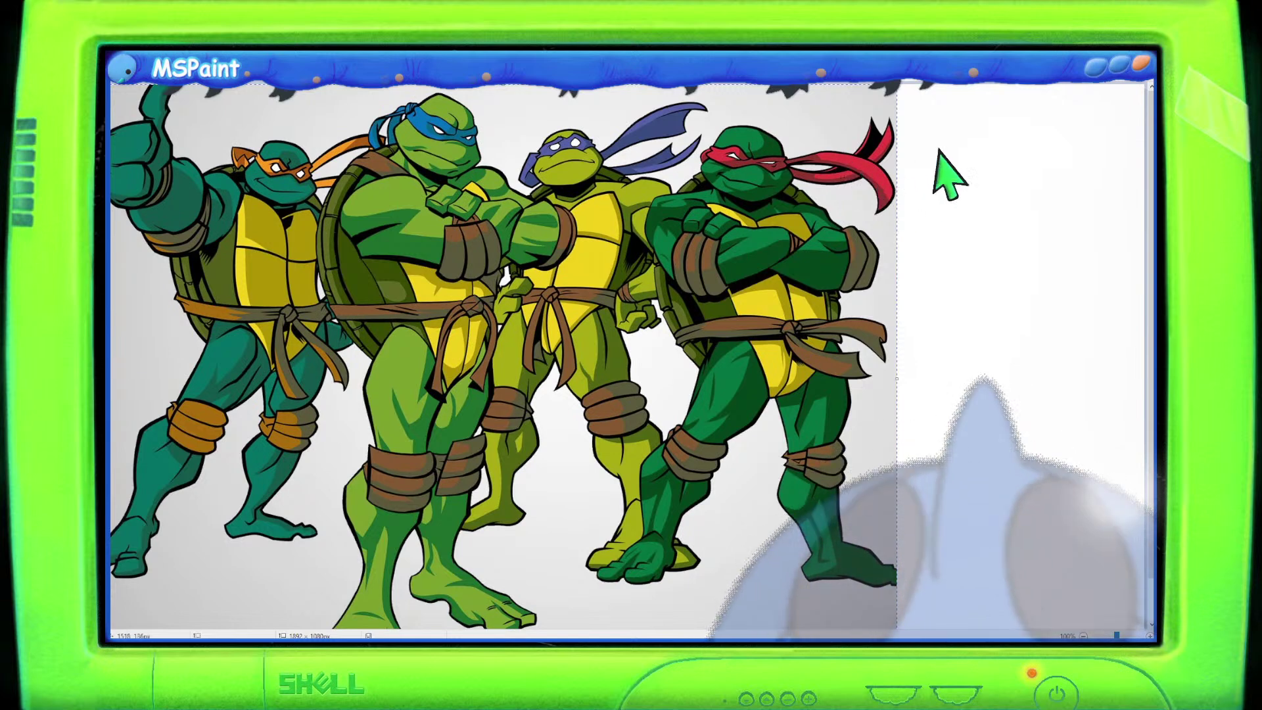
key(Delete)
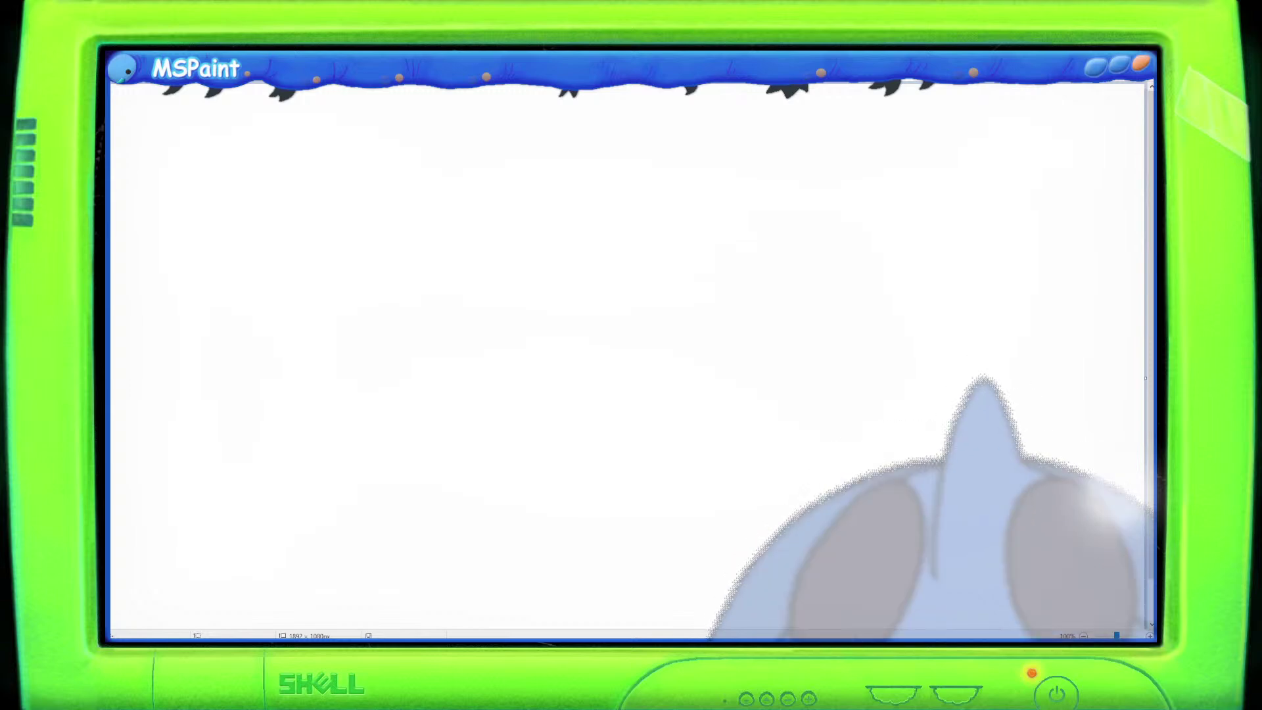
key(ctrl+v)
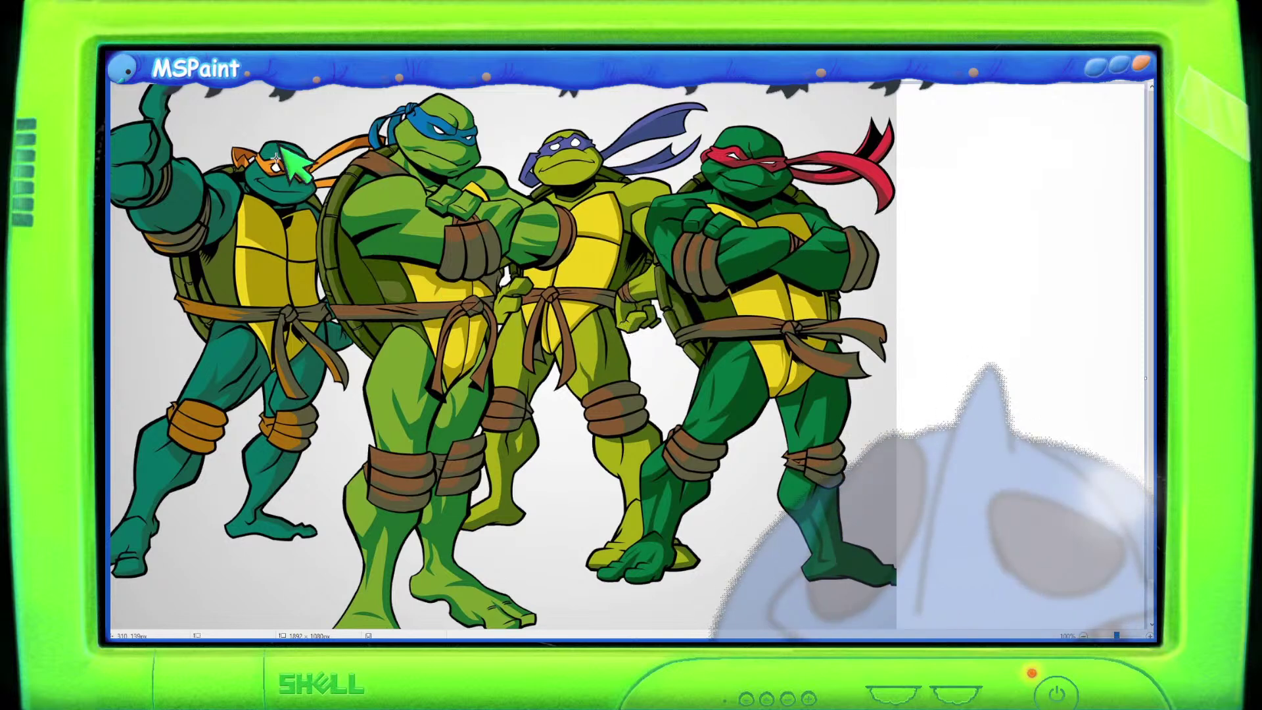
drag(194, 172, 868, 268)
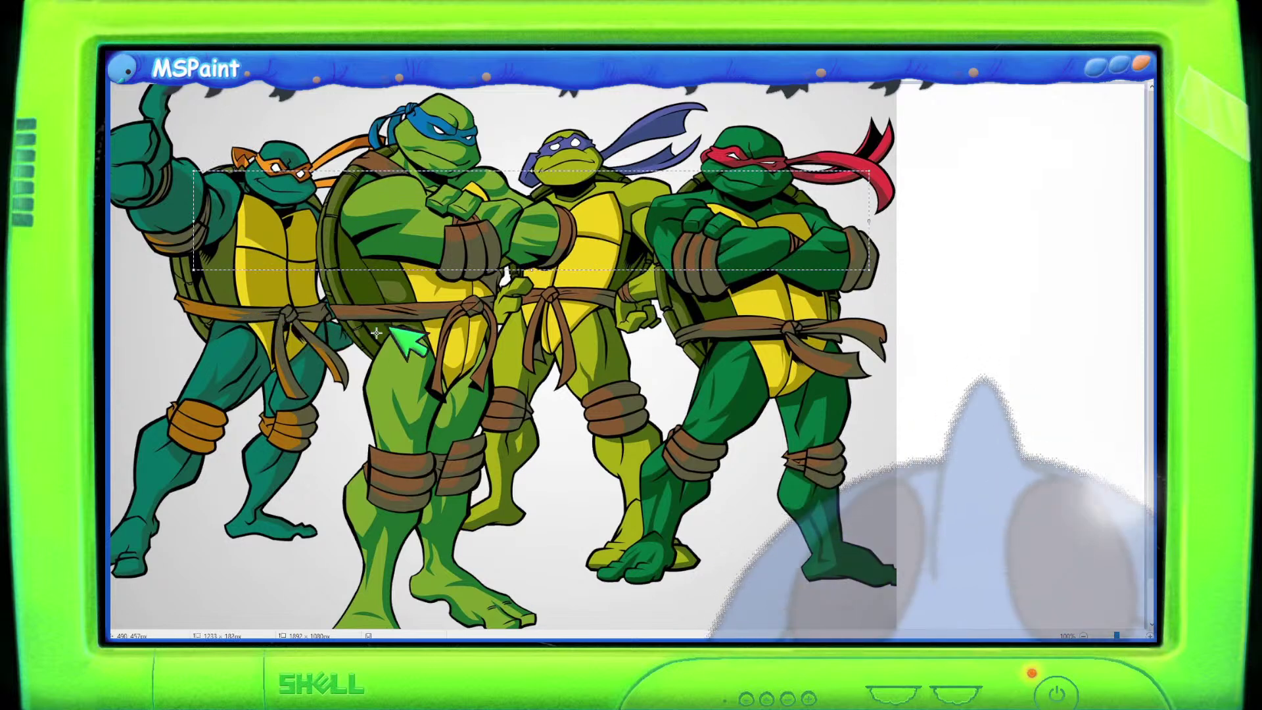
key(ctrl+z)
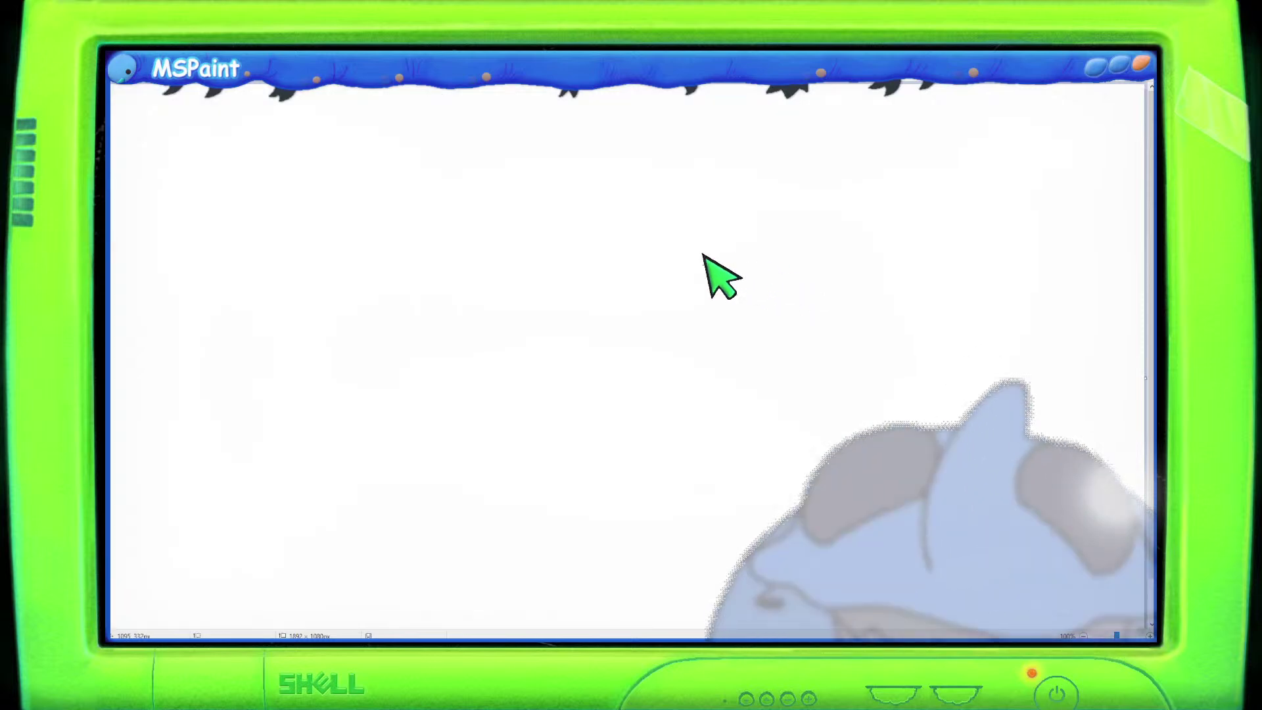
key(ctrl+y)
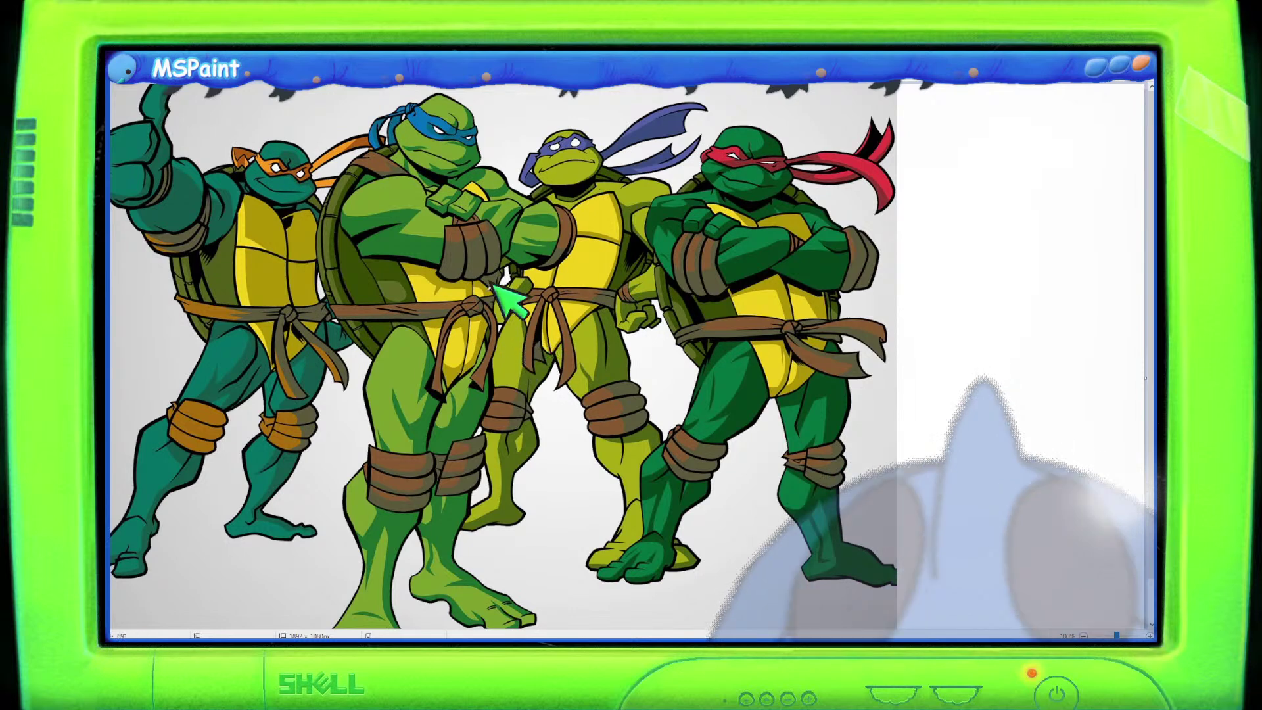
Dab olive, light green, dark green and teal skin-colour swatches on the white area beside the turtle picture.
click(938, 194)
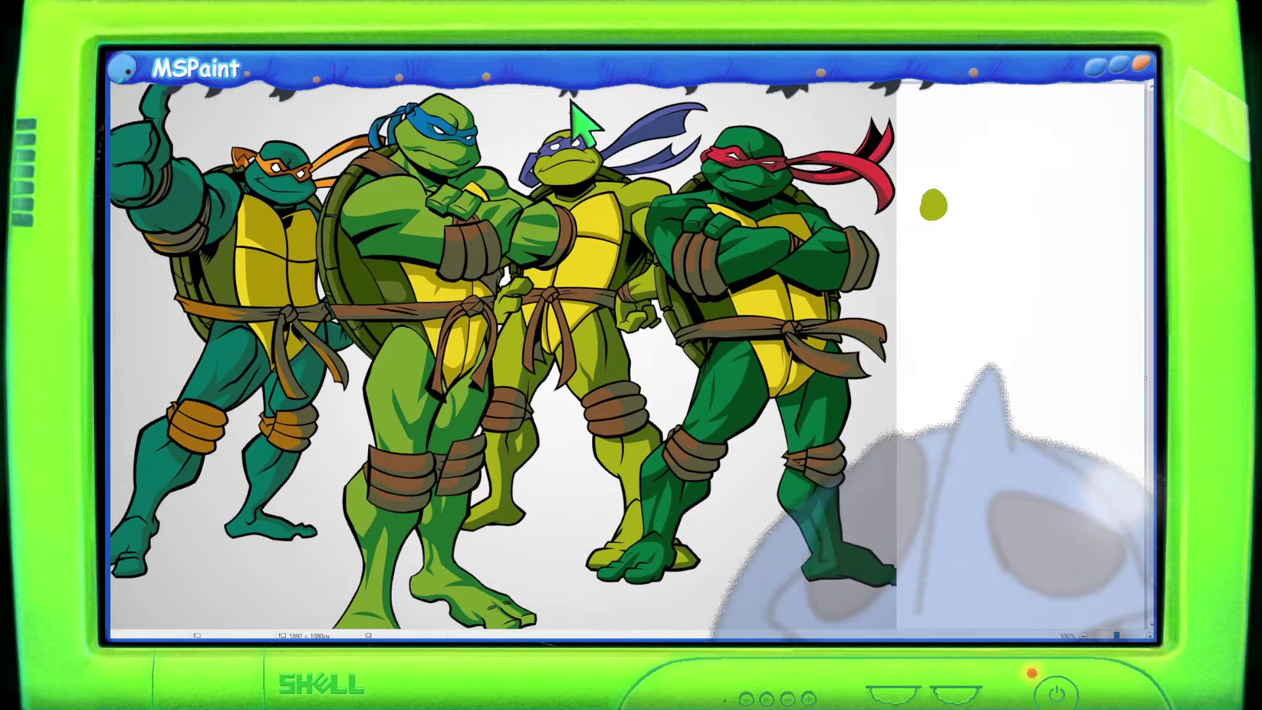
drag(557, 113, 575, 113)
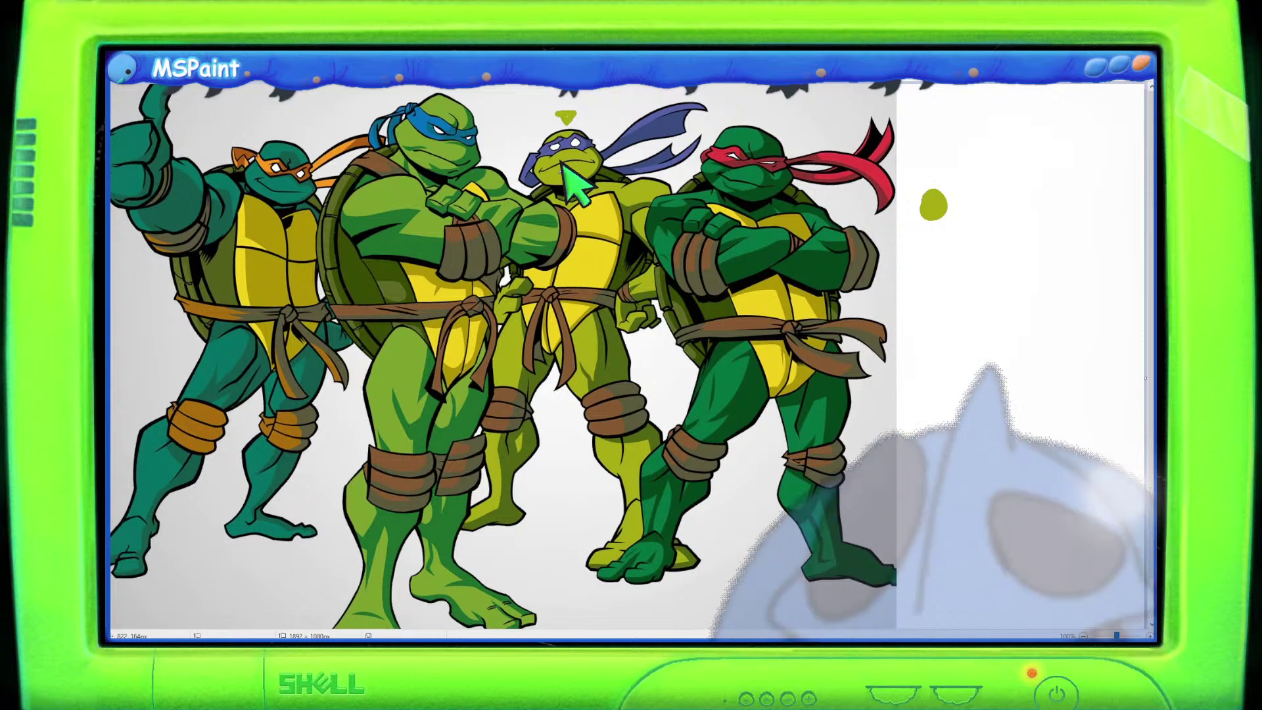
key(ctrl+z)
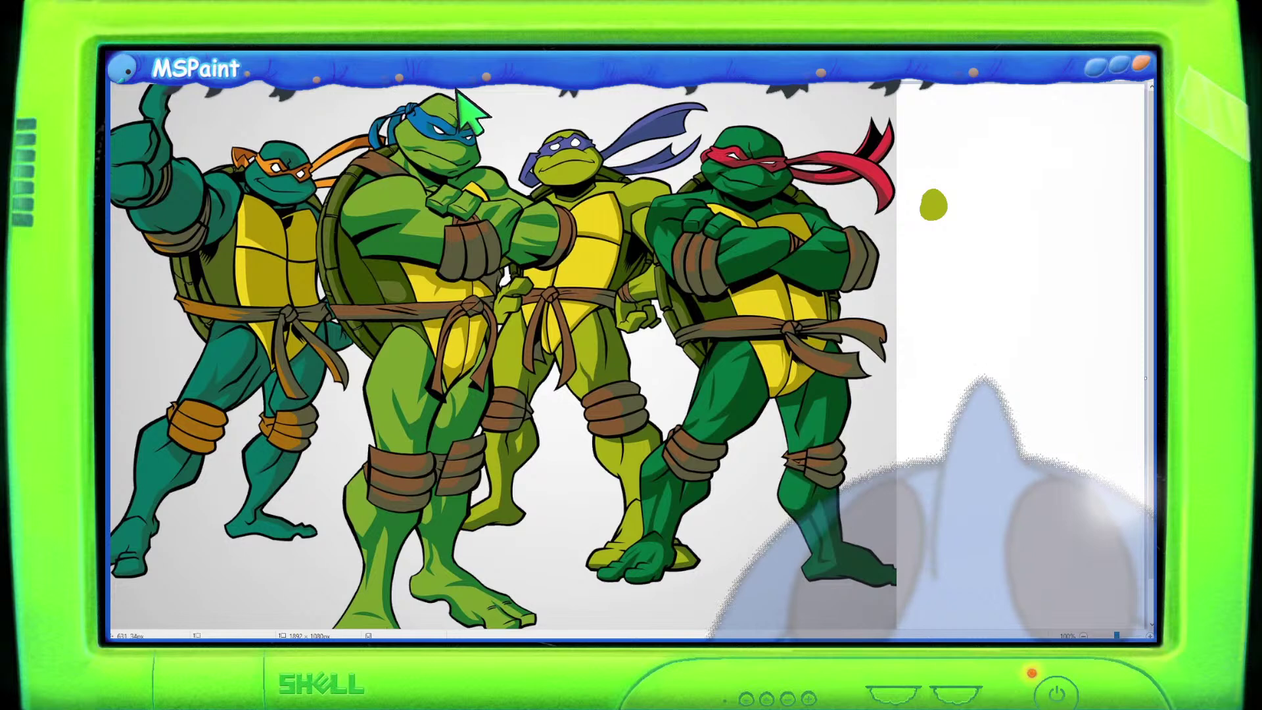
click(958, 176)
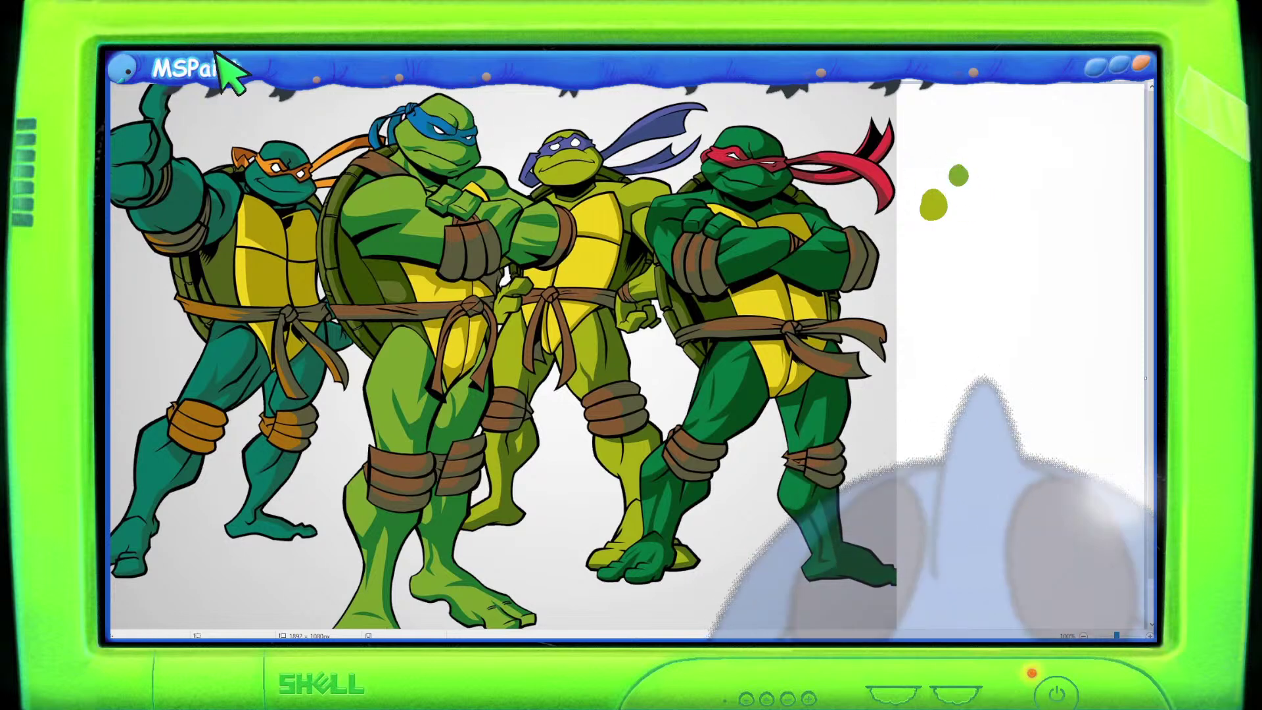
click(961, 206)
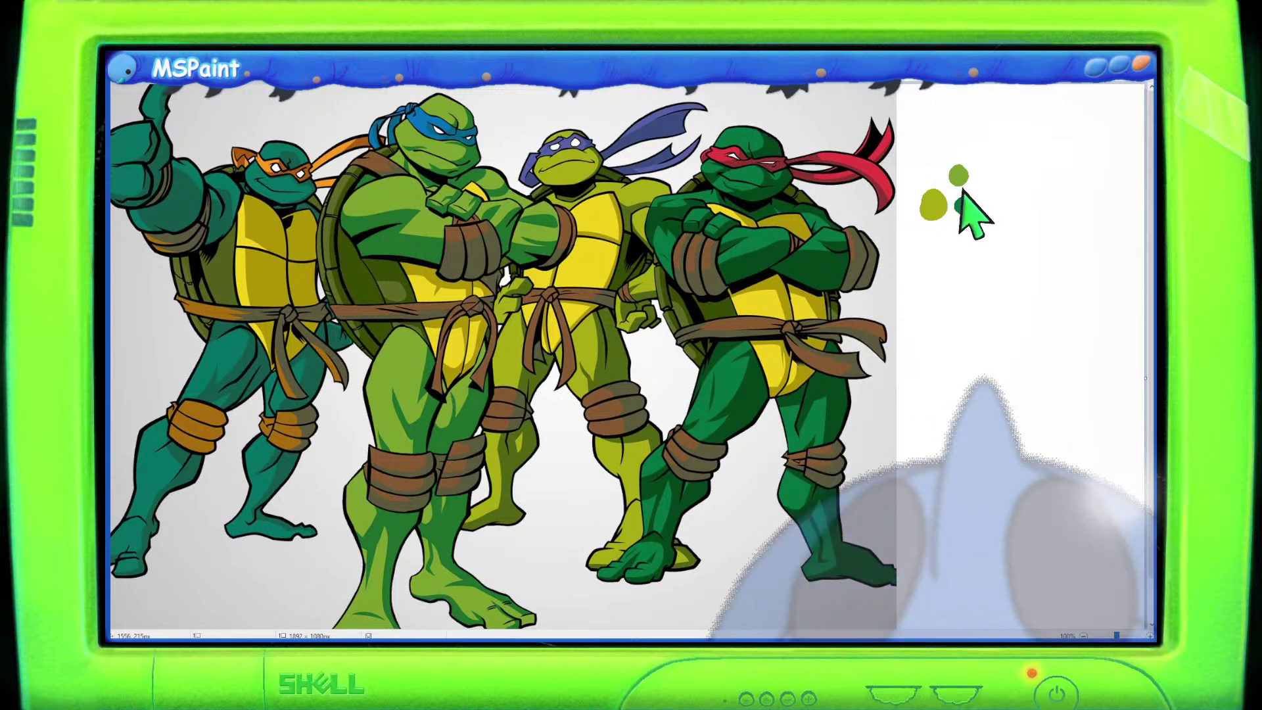
click(929, 170)
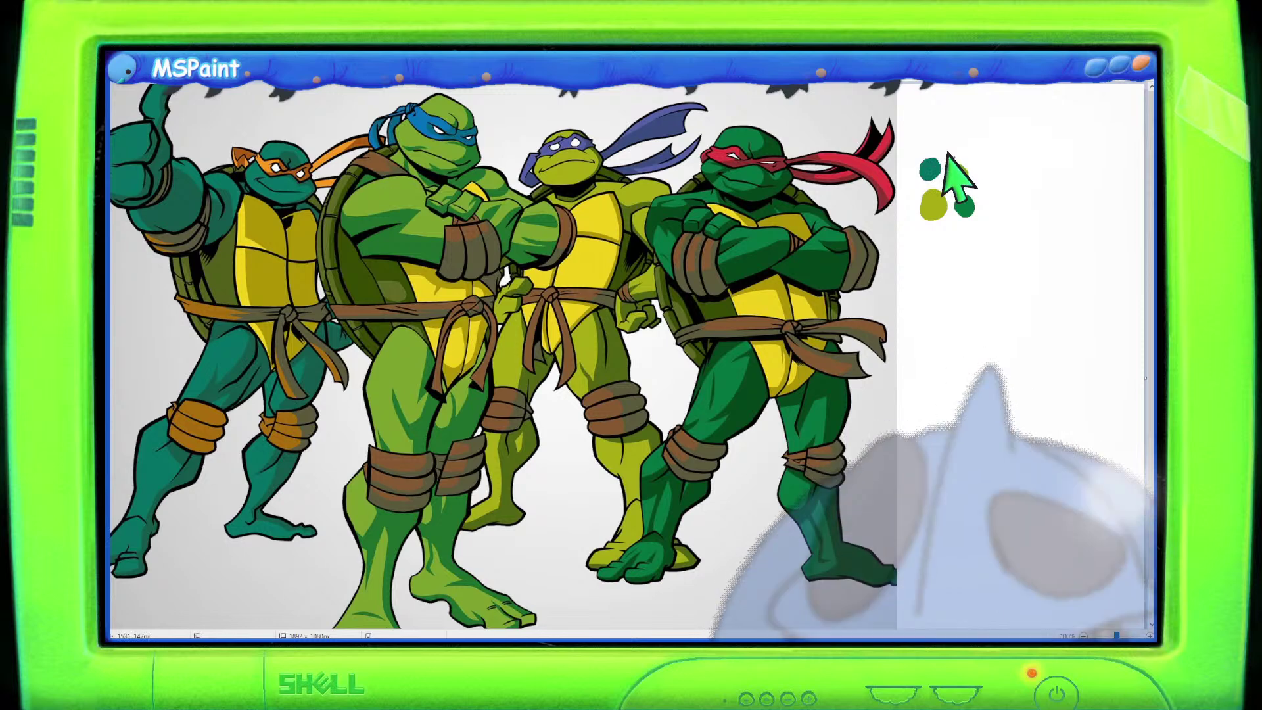
click(958, 174)
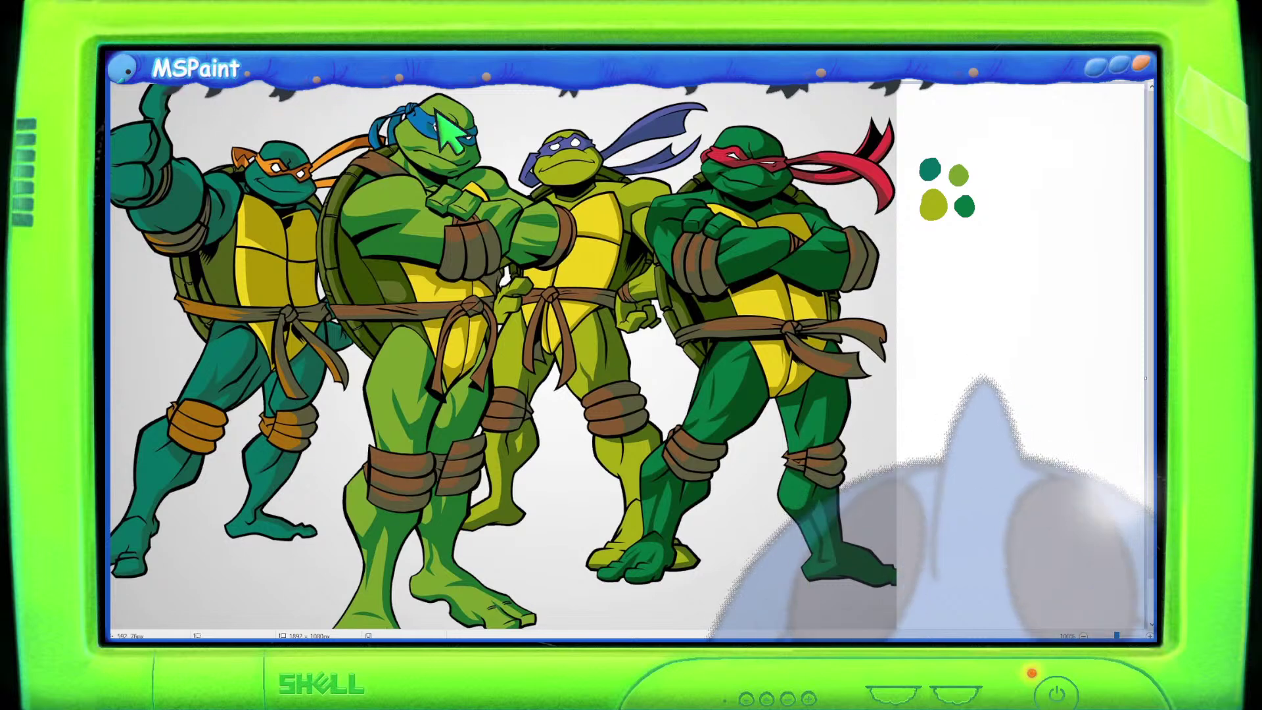
Trace the blue, purple and red turtles' eye masks in magenta, and undo the strokes.
mouse_move(428, 120)
mouse_down()
mouse_move(484, 134)
mouse_move(469, 145)
mouse_up()
drag(545, 143, 578, 140)
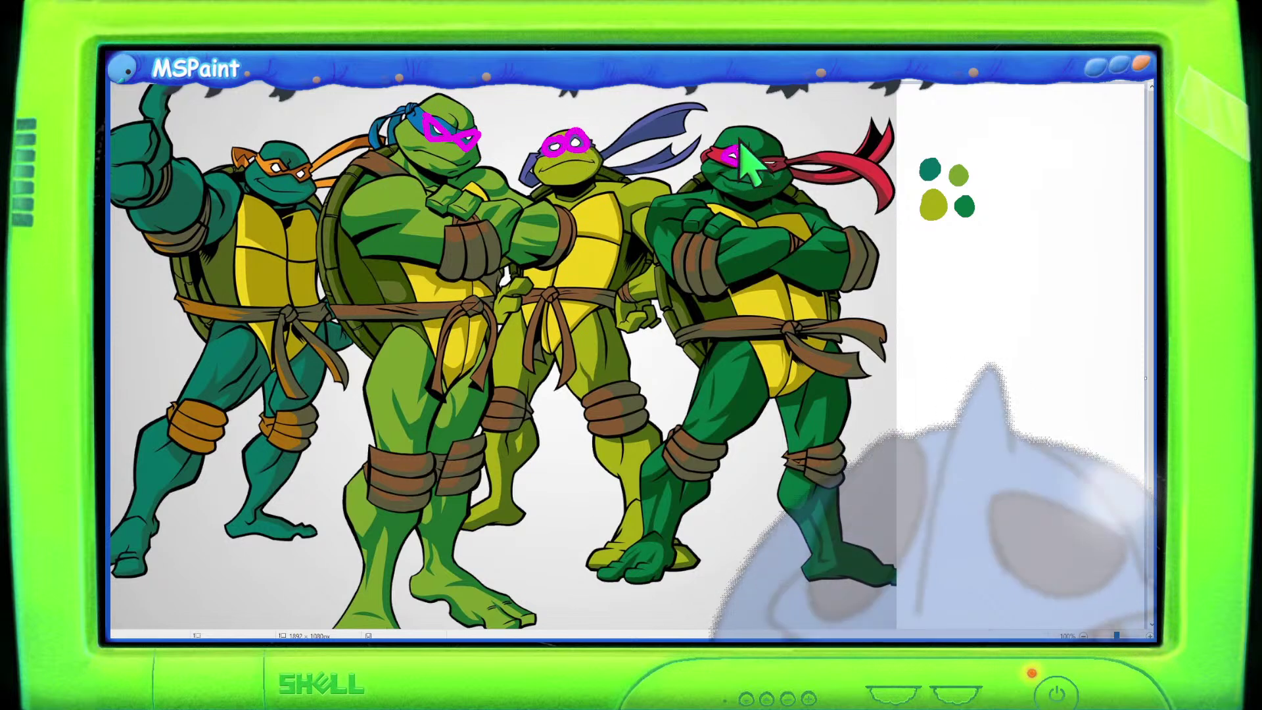
mouse_move(770, 160)
mouse_down()
mouse_move(752, 164)
mouse_move(781, 158)
mouse_up()
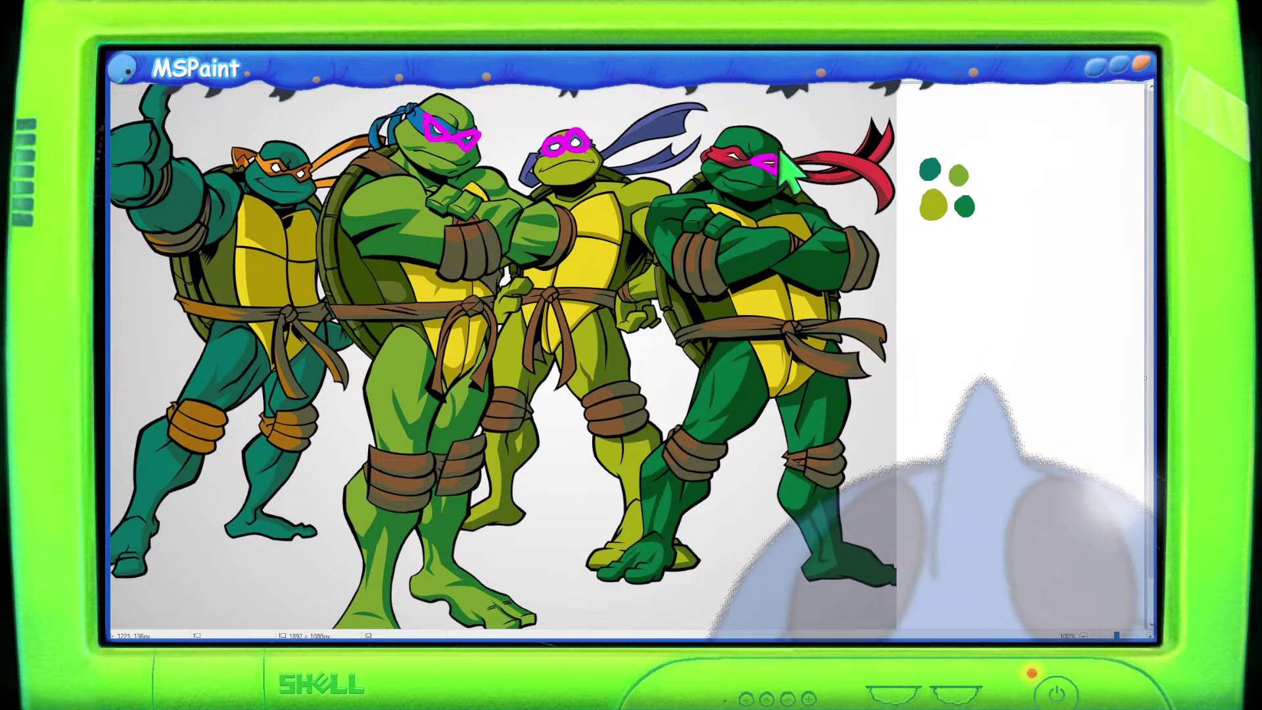
key(ctrl+z)
key(ctrl+z)
key(ctrl+z)
key(ctrl+z)
key(ctrl+z)
key(ctrl+z)
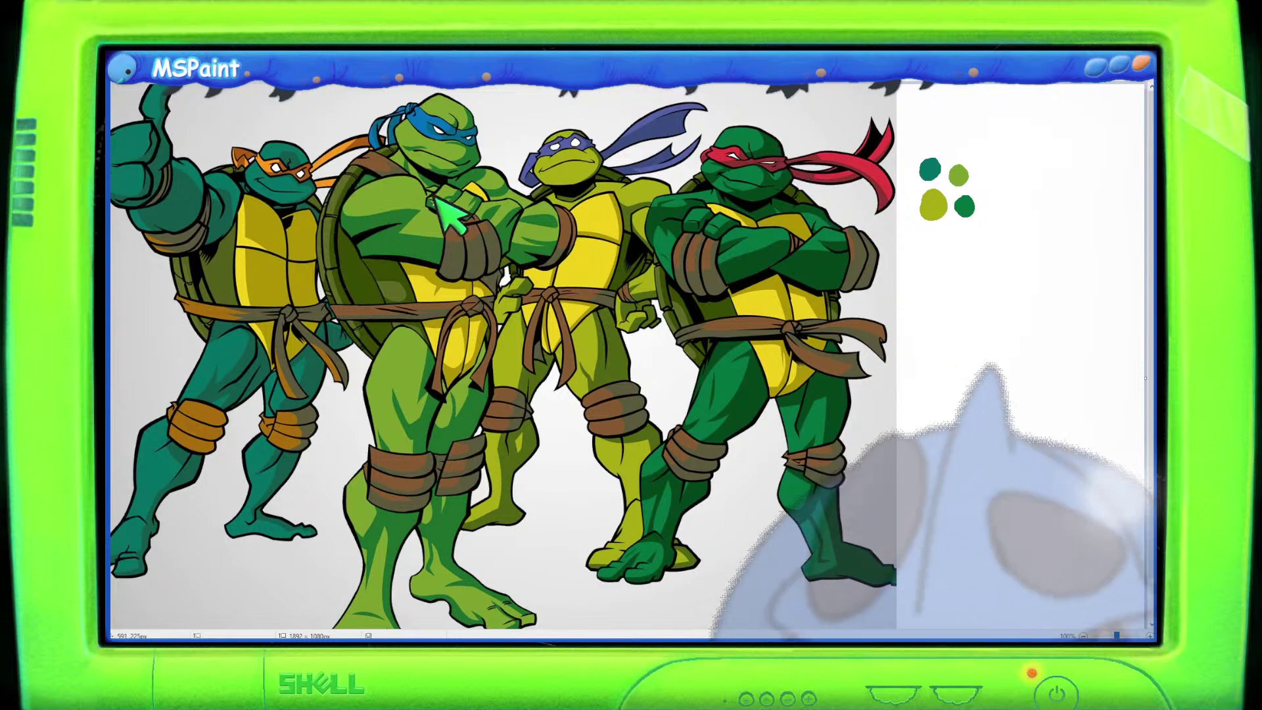
Brush over the blue-masked turtle's eyes in the grey-background picture.
drag(432, 122, 458, 129)
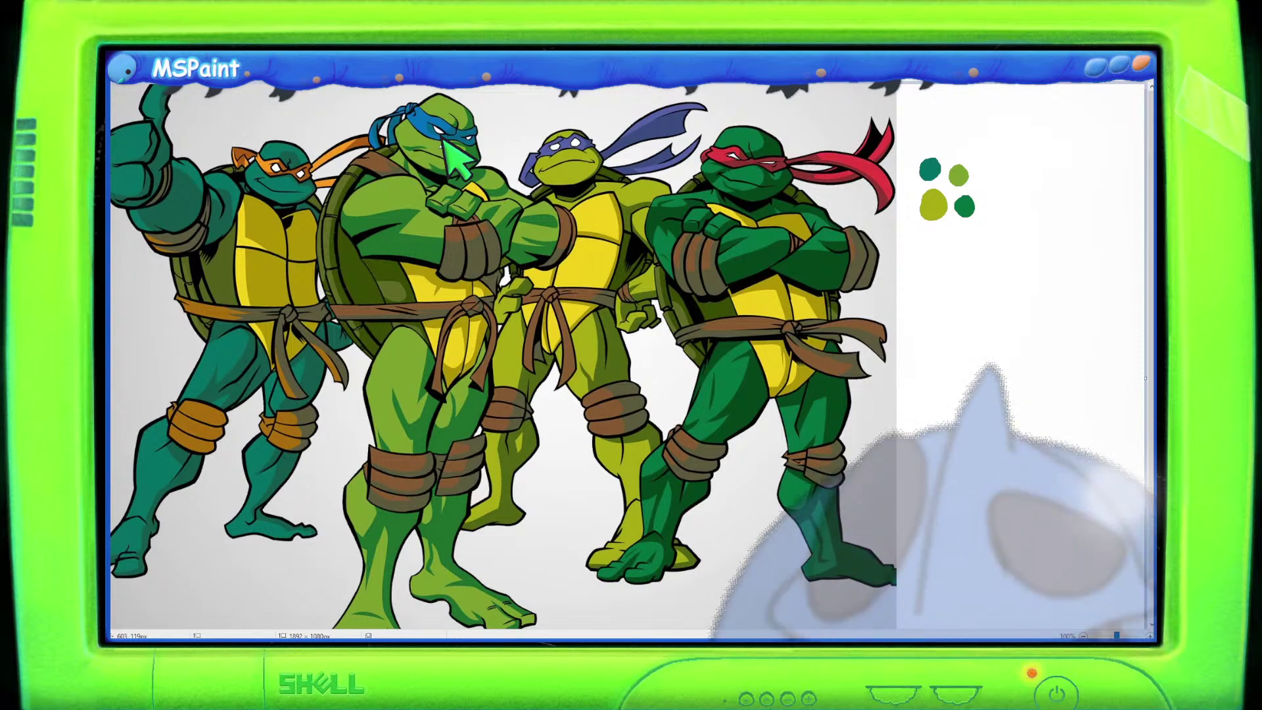
scroll(283, 164, down, 1)
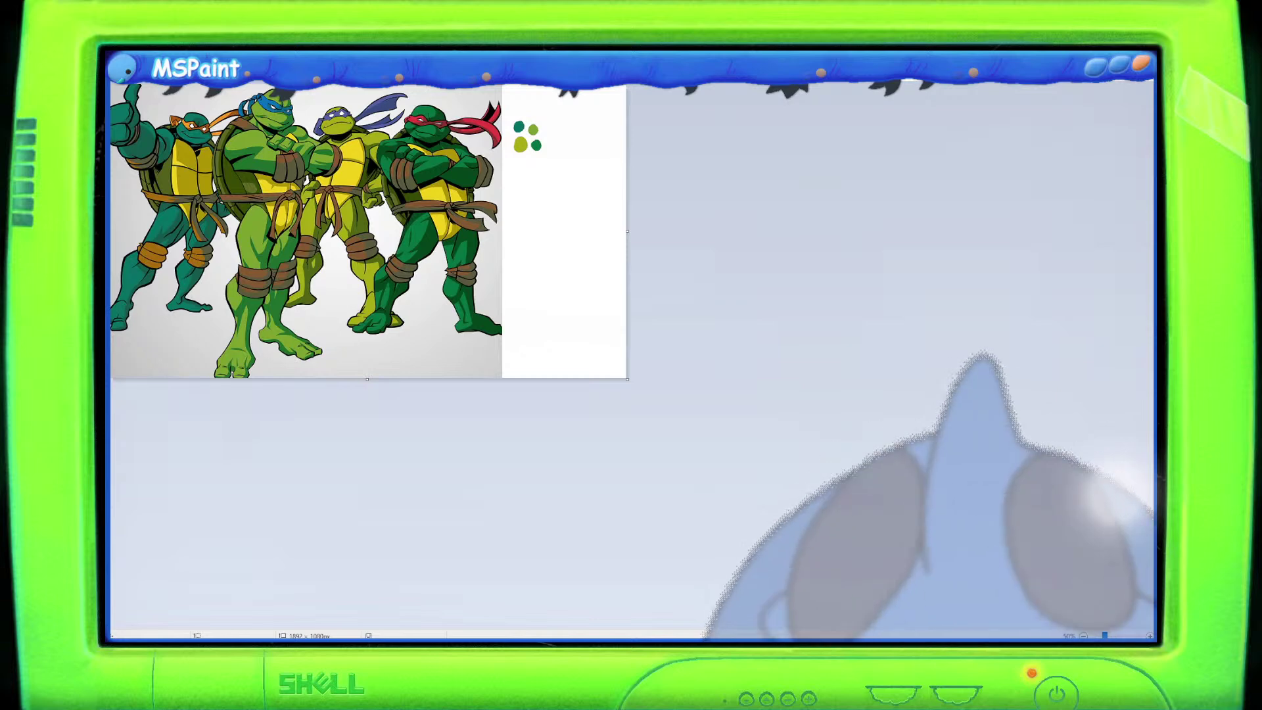
scroll(854, 395, up, 1)
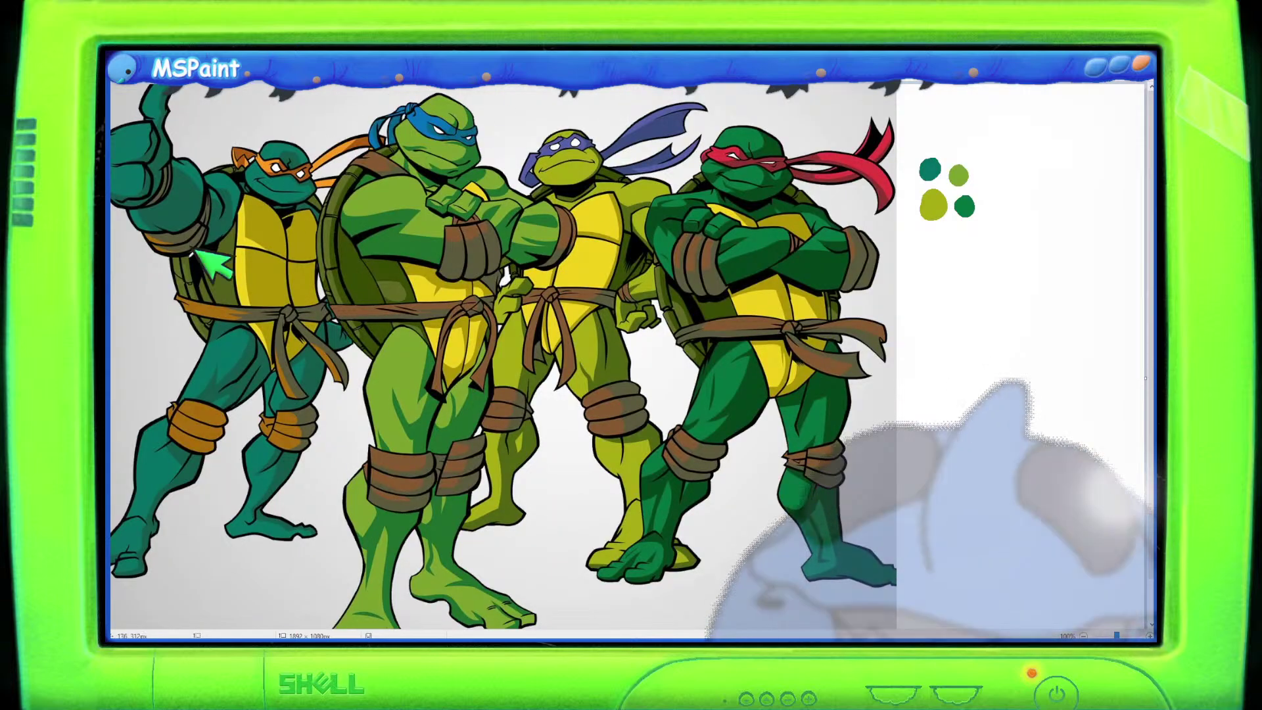
Undo the skin-colour swatches and the pasted grey-background picture to leave the canvas blank.
key(ctrl+z)
key(ctrl+z)
key(ctrl+z)
key(ctrl+z)
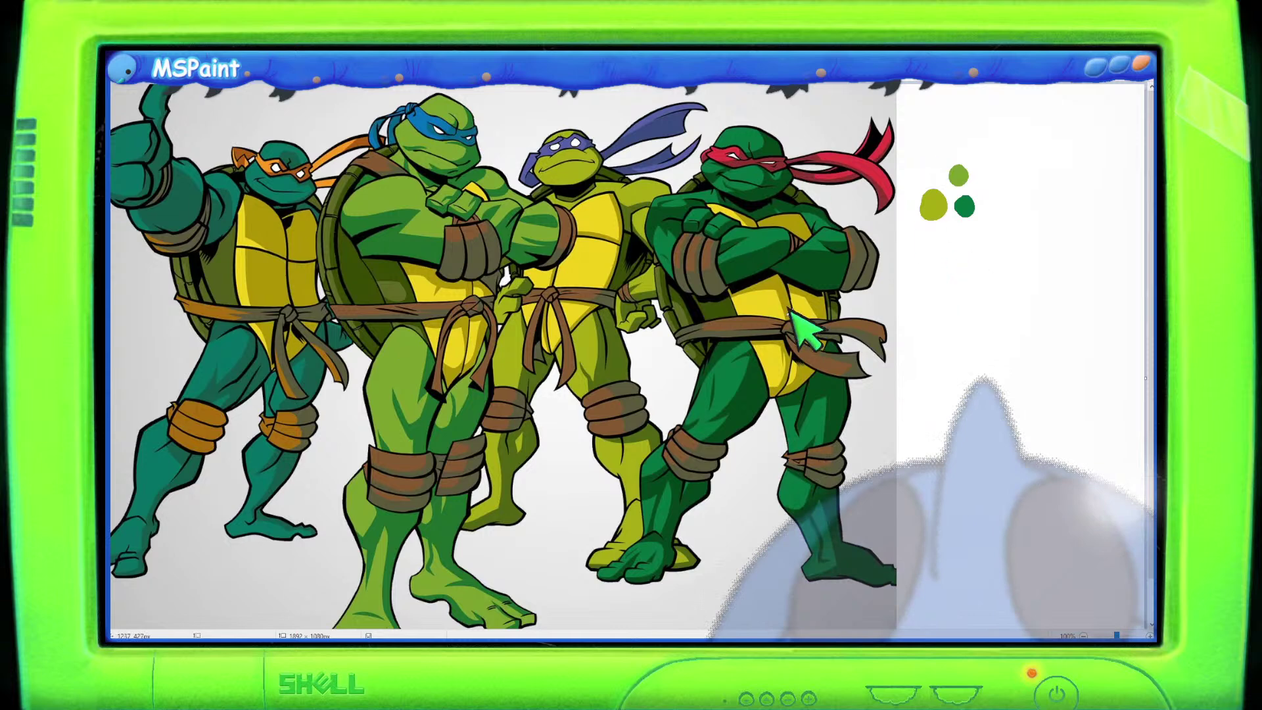
key(ctrl+z)
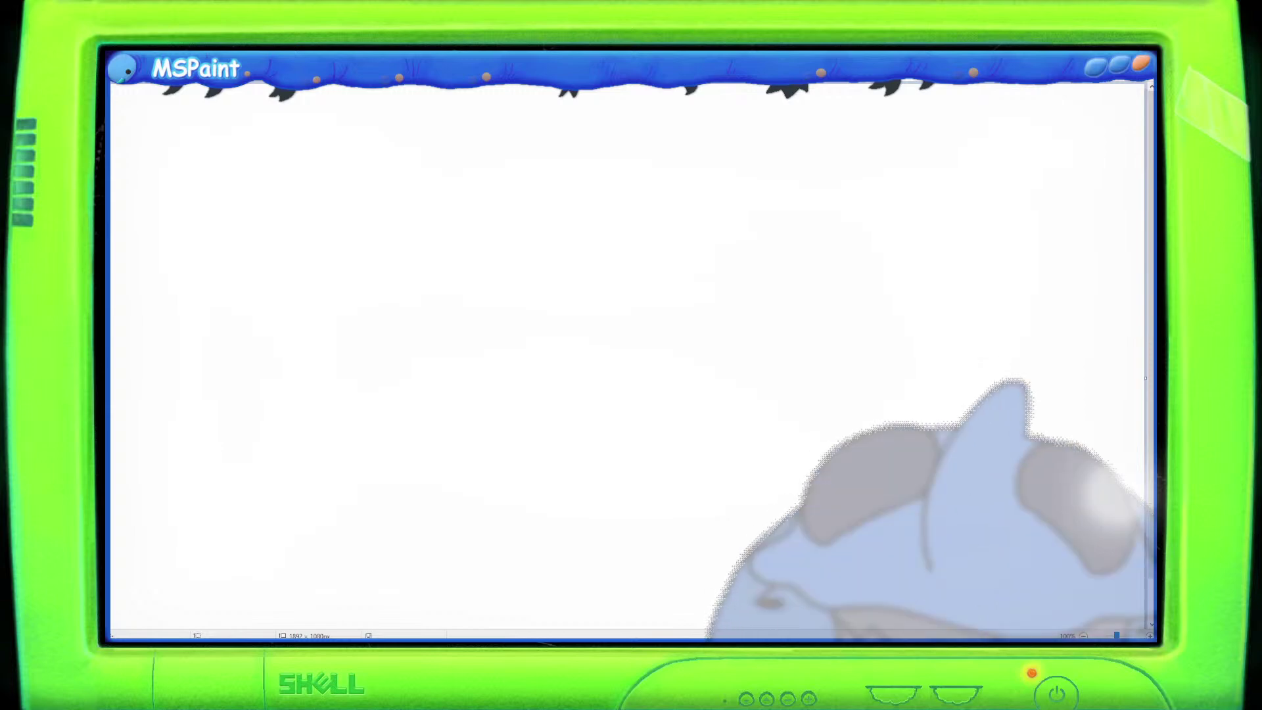
Paste the 3D-rendered group picture of the four turtles on a black background onto the blank canvas.
key(ctrl+v)
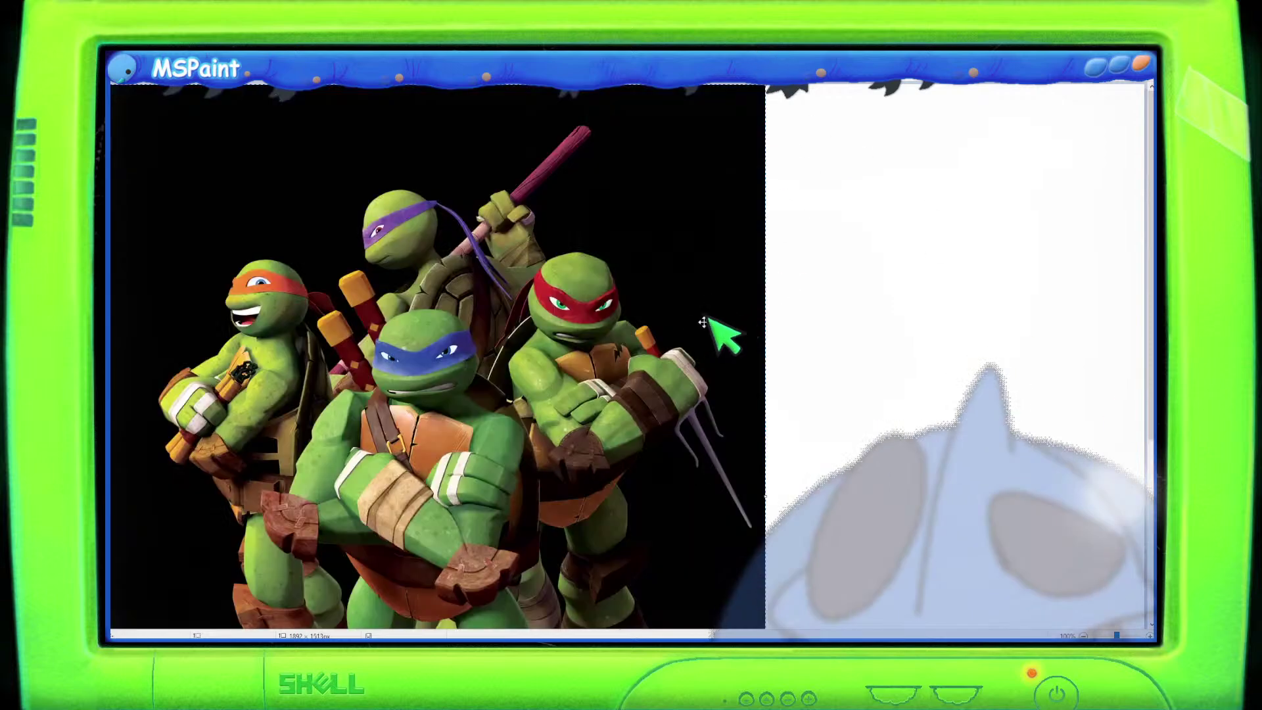
scroll(587, 419, down, 2)
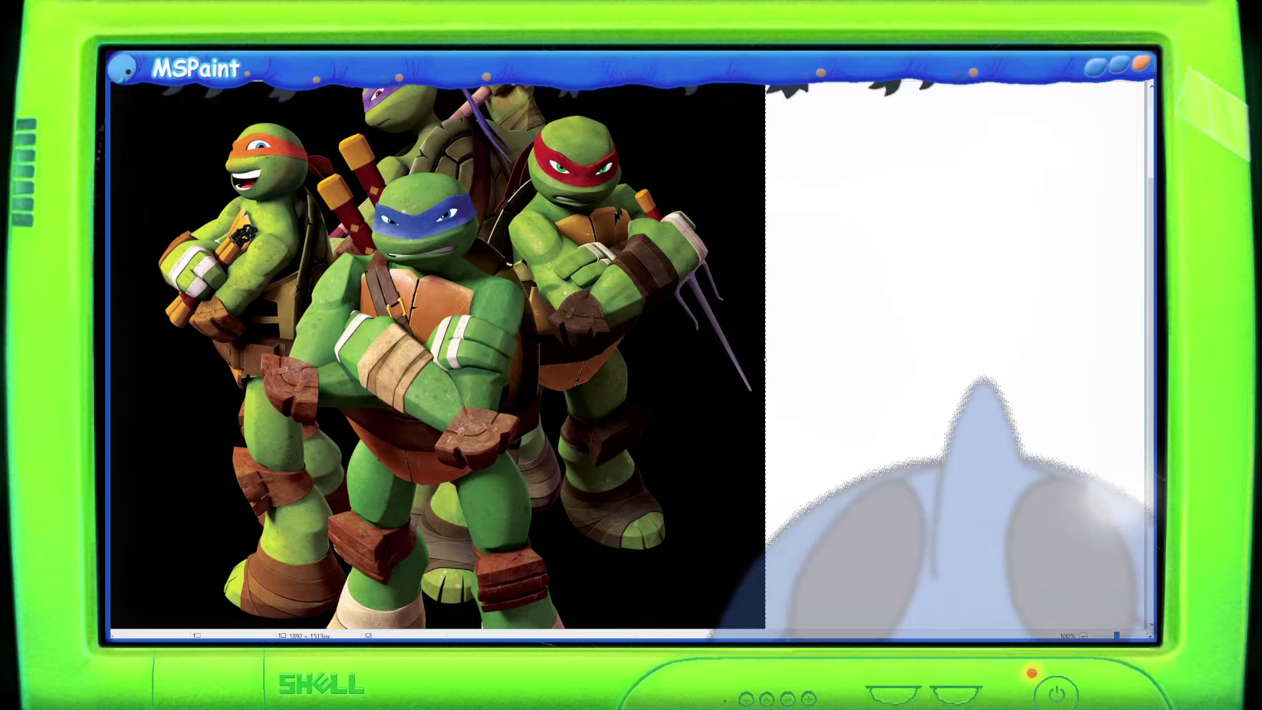
scroll(651, 376, up, 3)
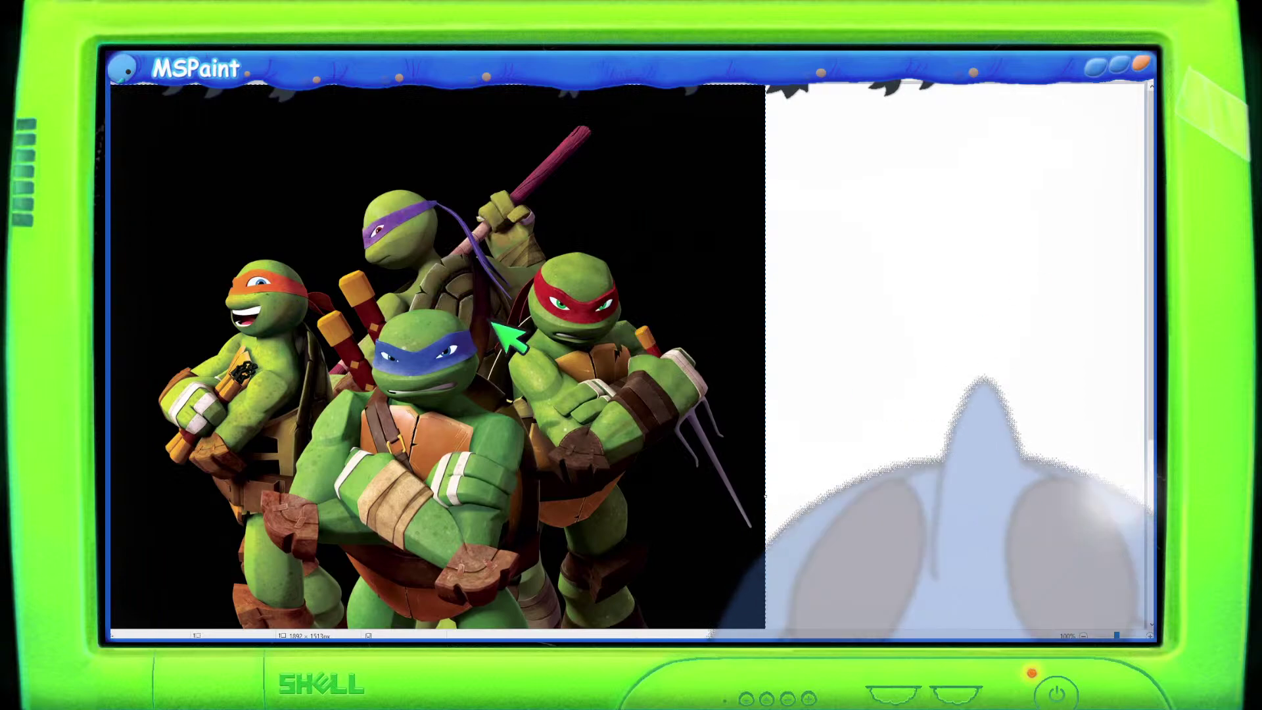
scroll(526, 342, down, 5)
scroll(566, 343, up, 5)
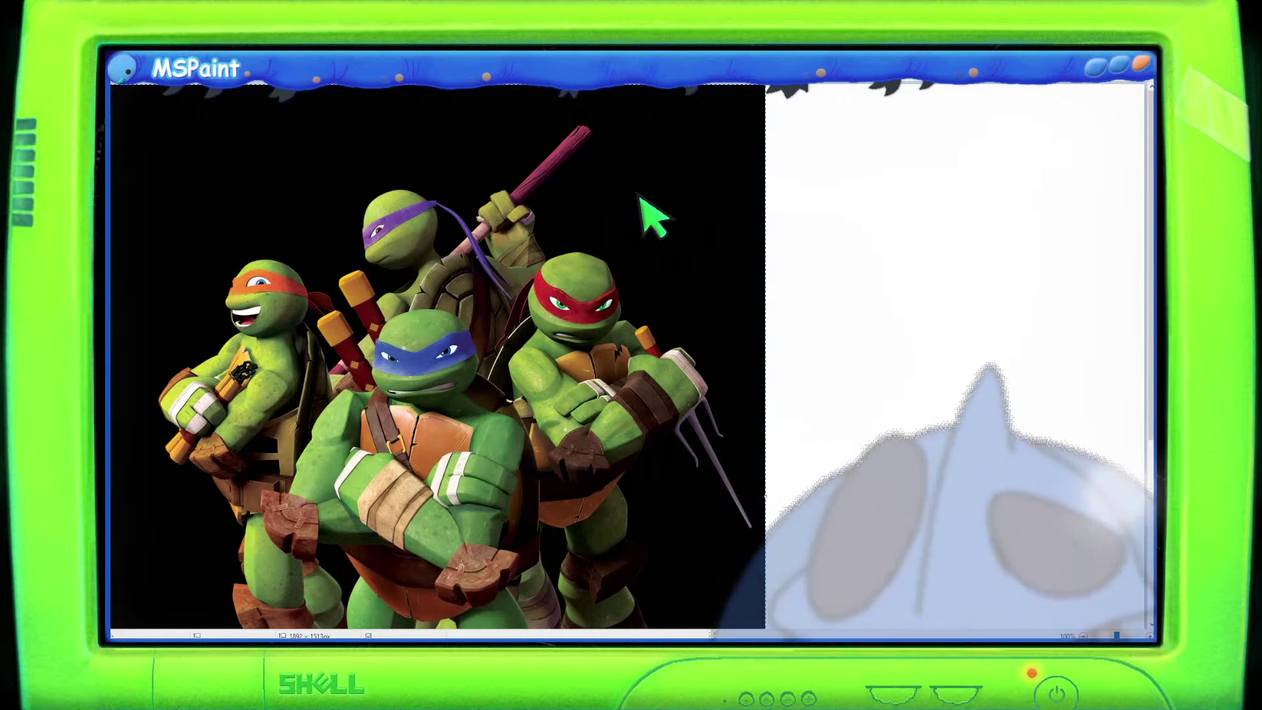
scroll(1146, 276, down, 1)
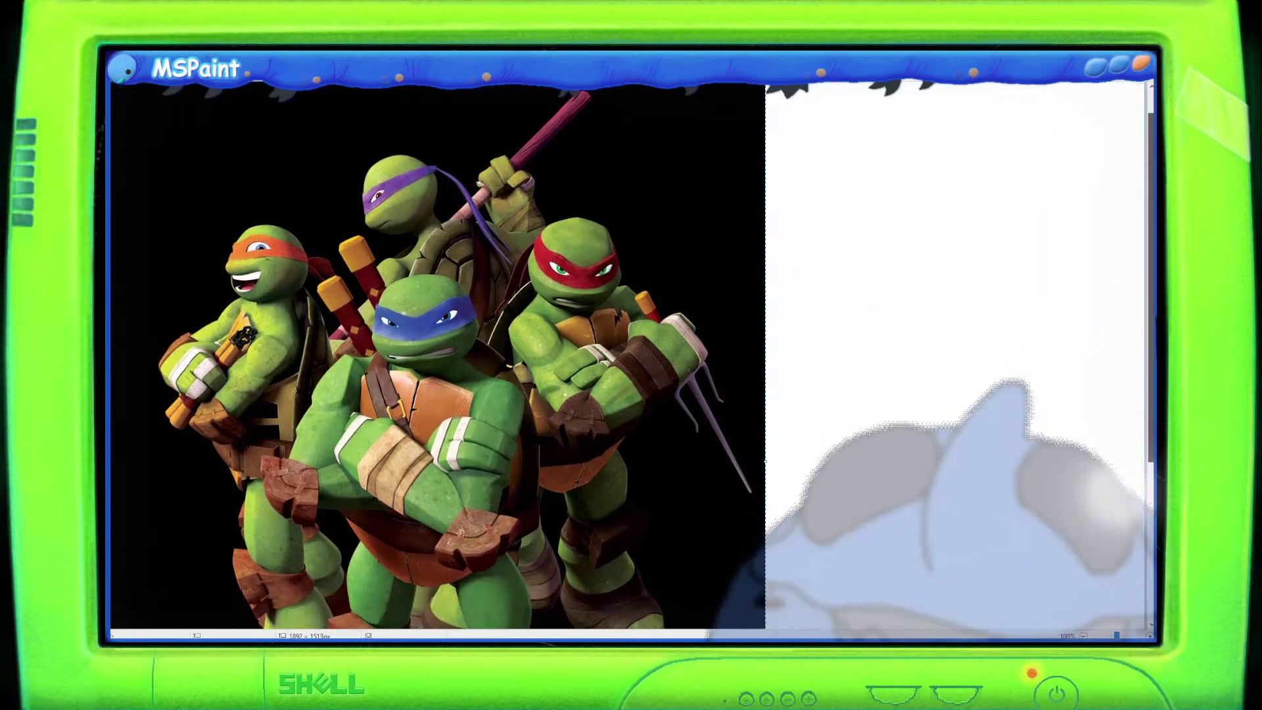
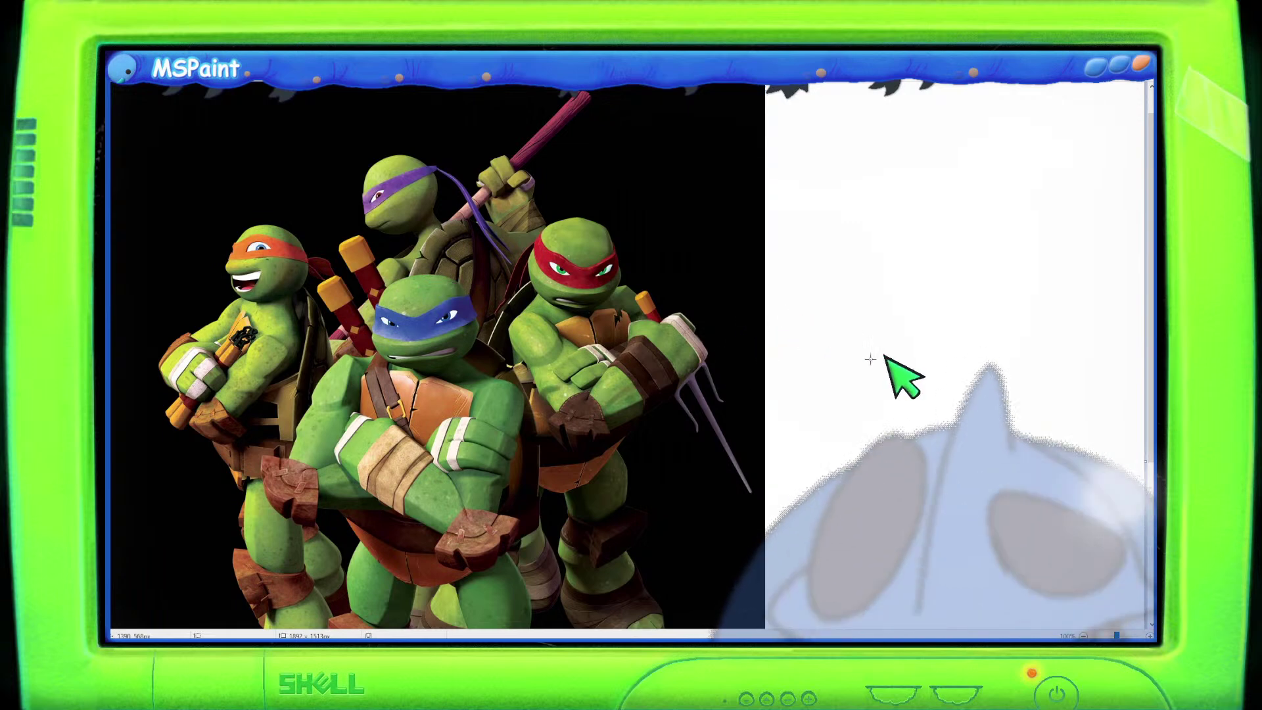
Paste the darkly lit group picture of the turtles and place it beside the first 3D-rendered group picture.
key(ctrl+v)
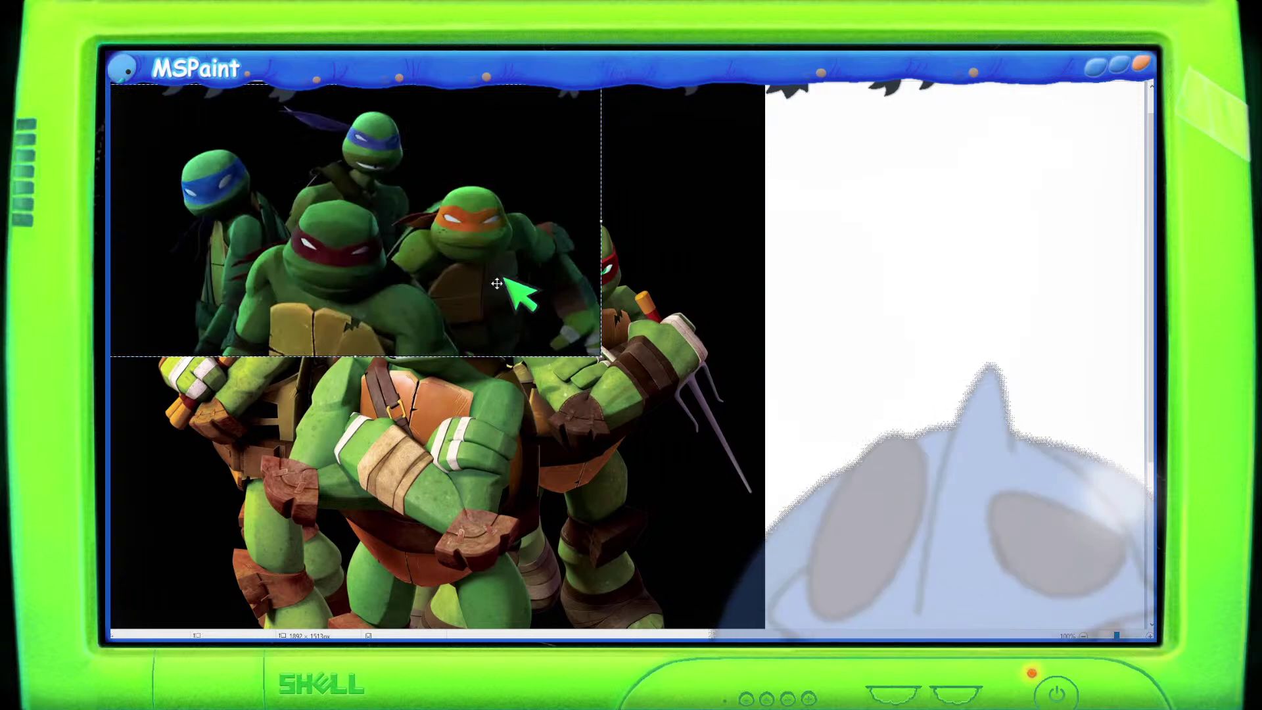
drag(497, 284, 1079, 290)
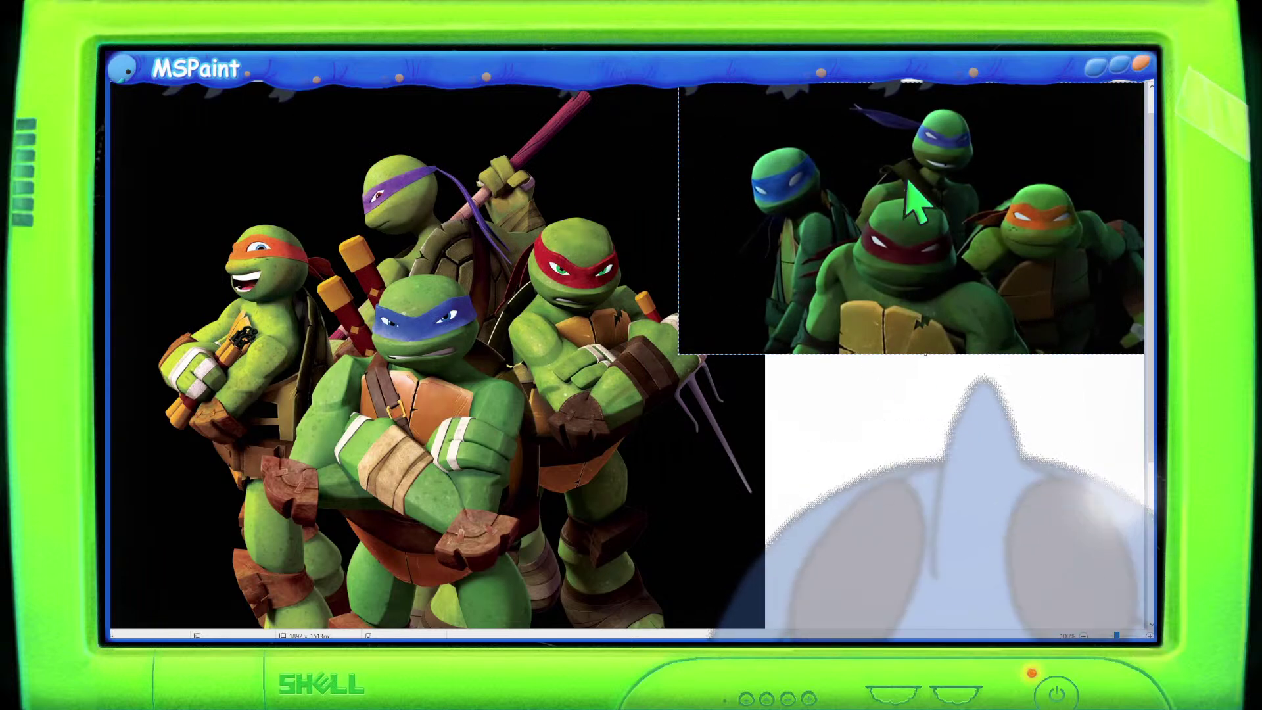
click(986, 507)
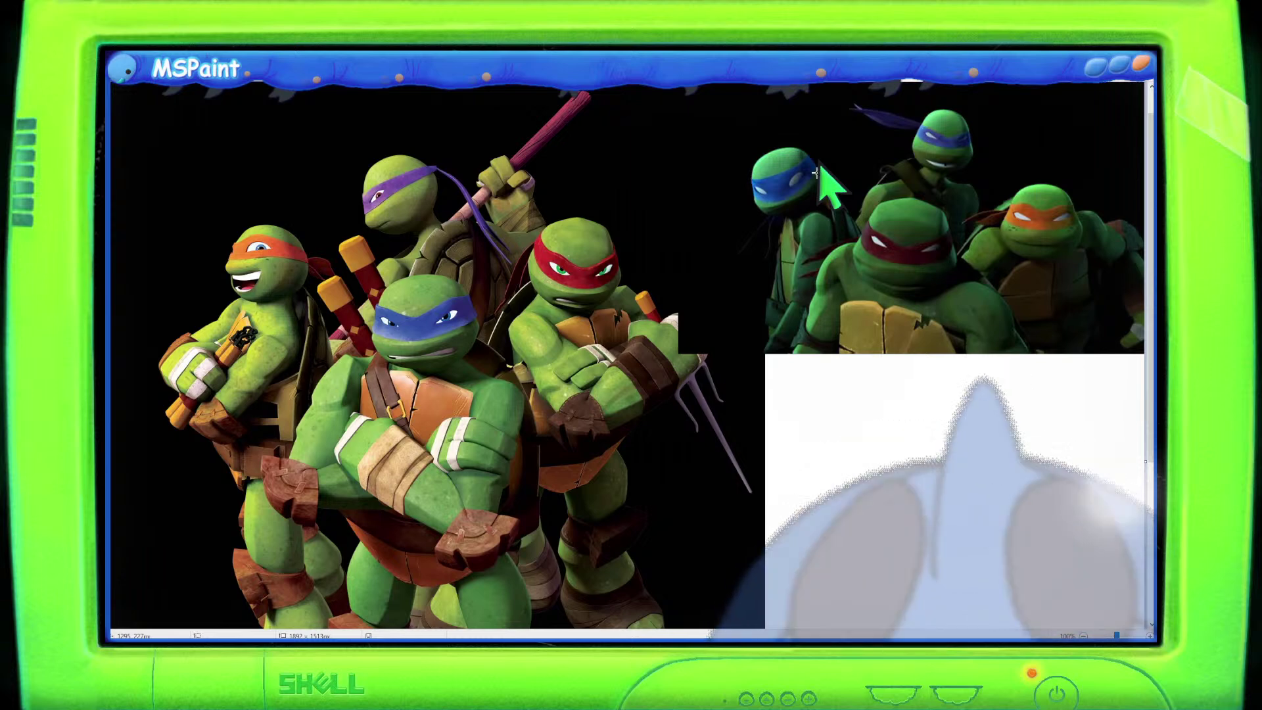
Frame the dark and the bright group pictures in turn with selections, and remove the dark one from the canvas.
drag(710, 94, 1119, 341)
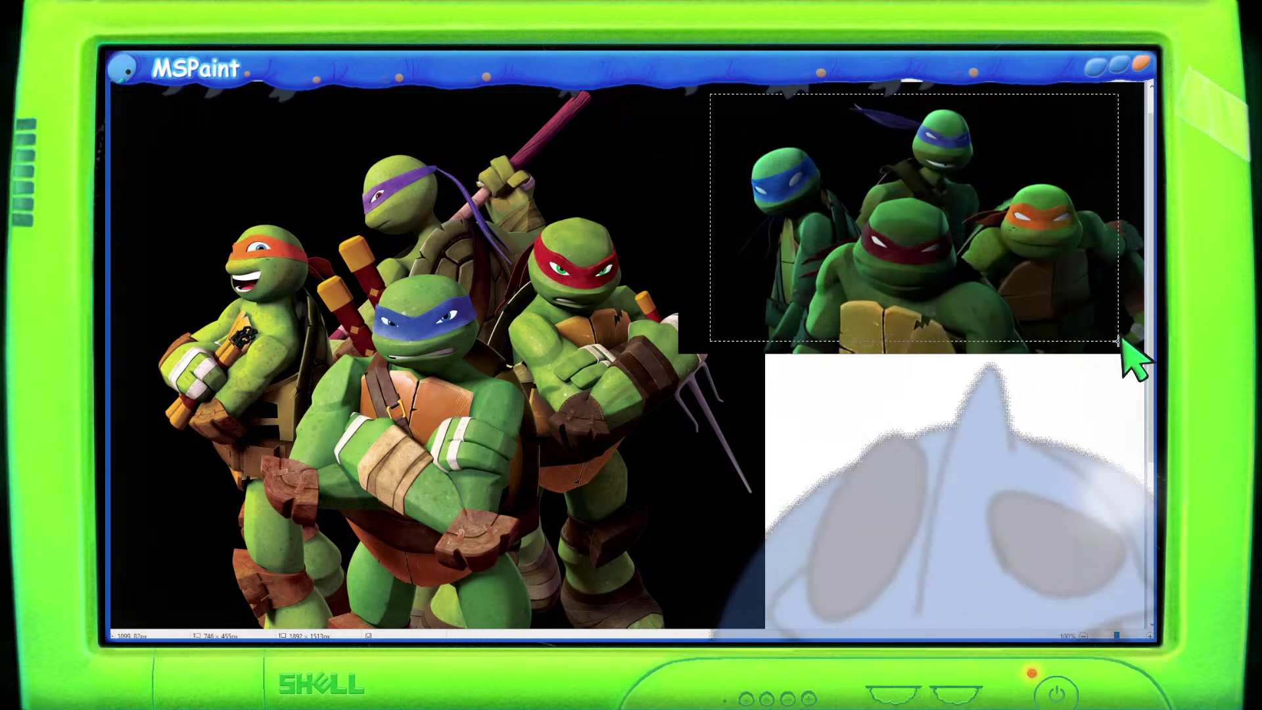
click(1068, 453)
drag(711, 459, 151, 109)
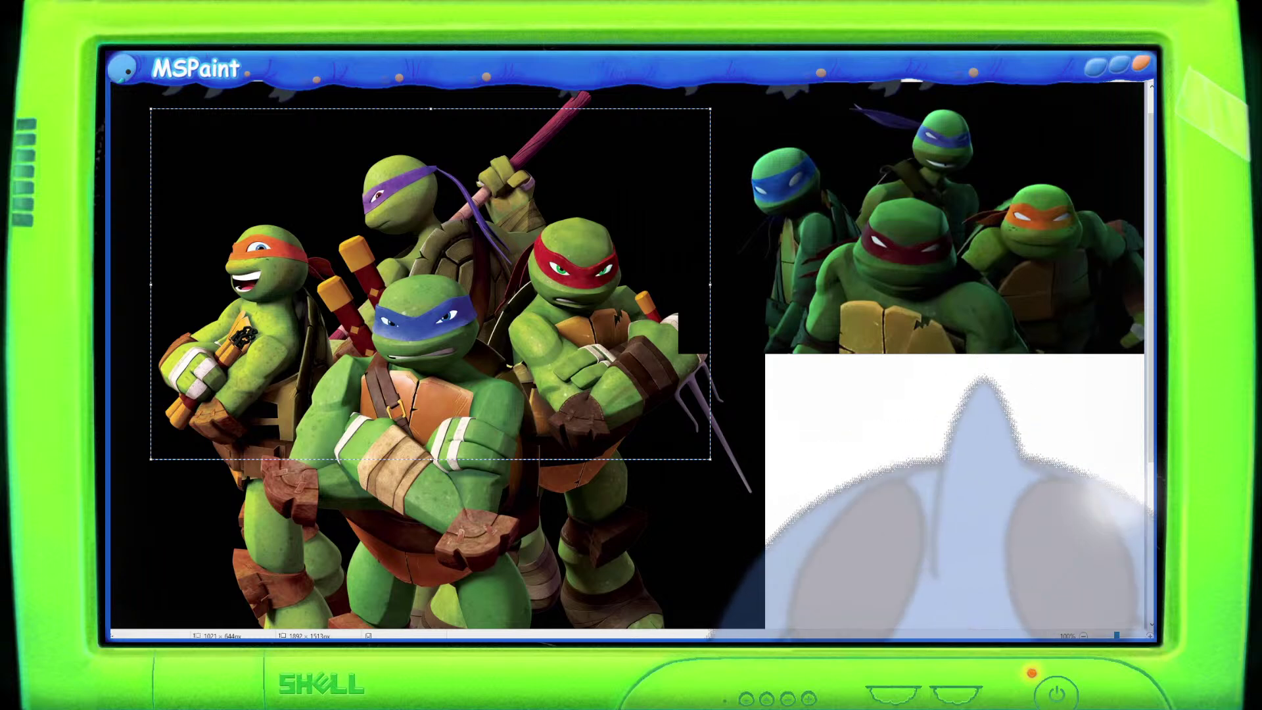
click(954, 343)
drag(681, 352, 1152, 65)
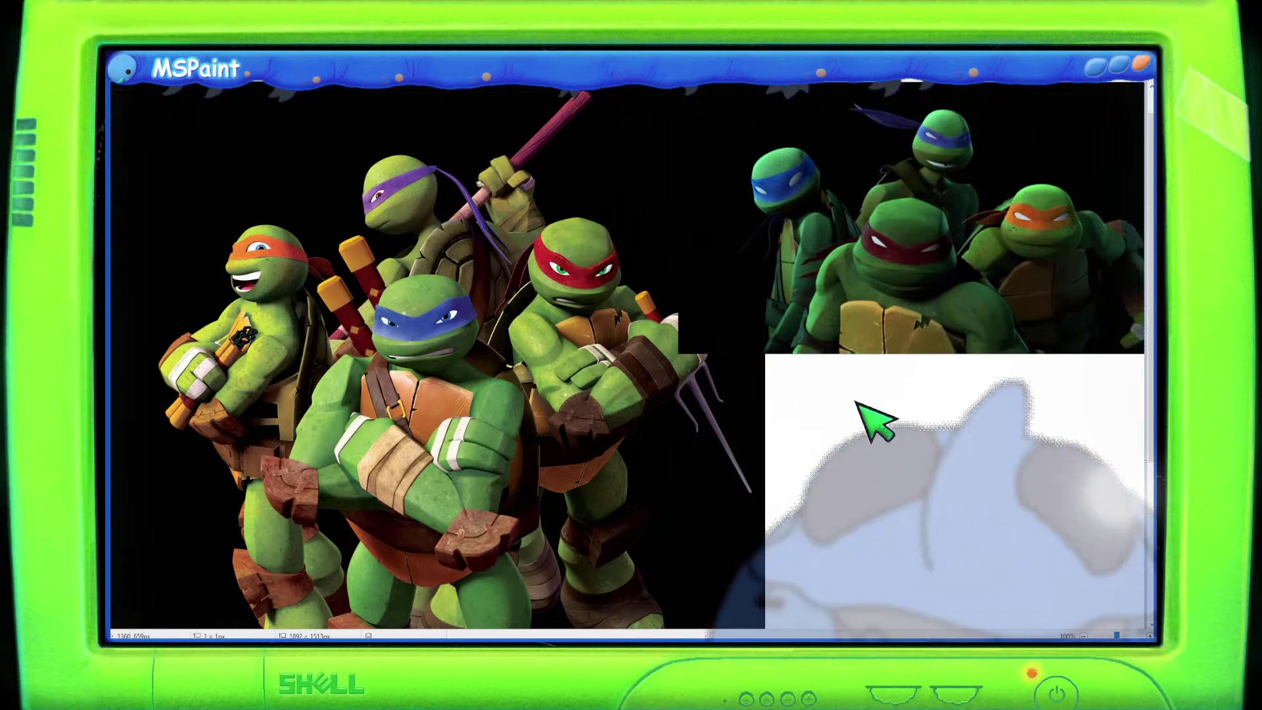
key(Delete)
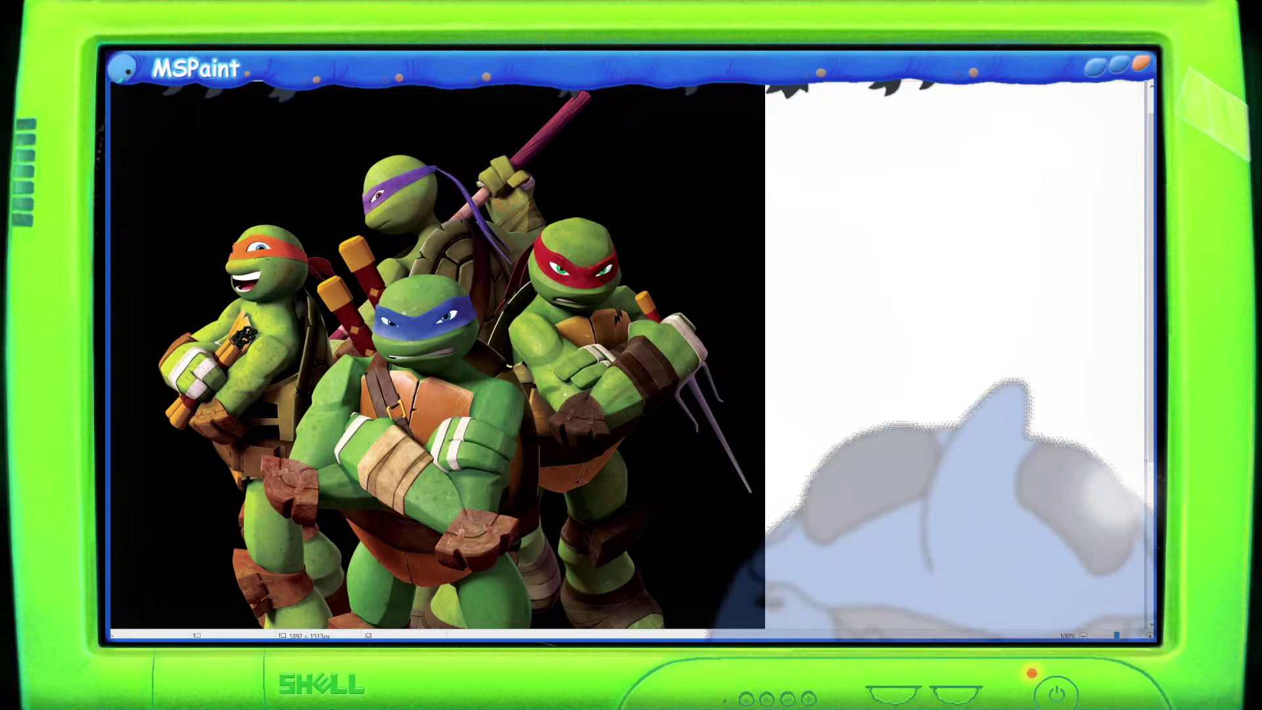
Paste the orange-masked turtle's night still and the purple-masked turtle's heart-background picture over the group picture, and remove both.
key(ctrl+v)
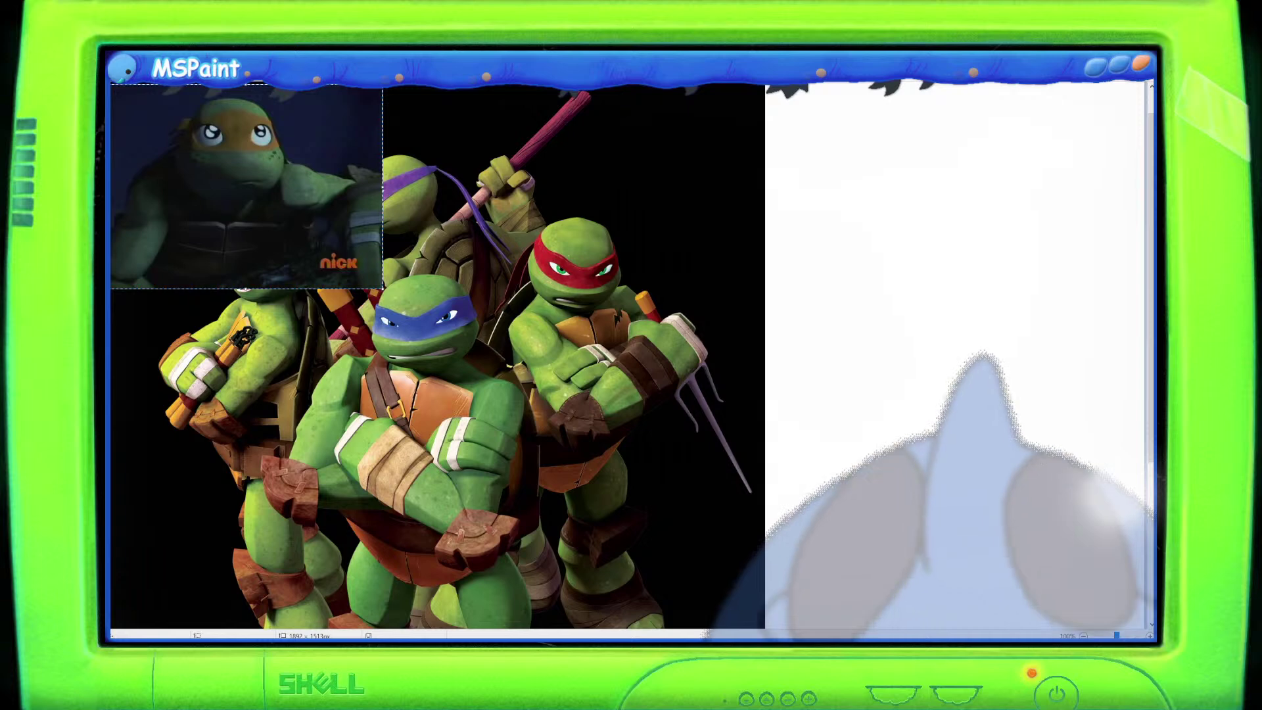
key(ctrl+v)
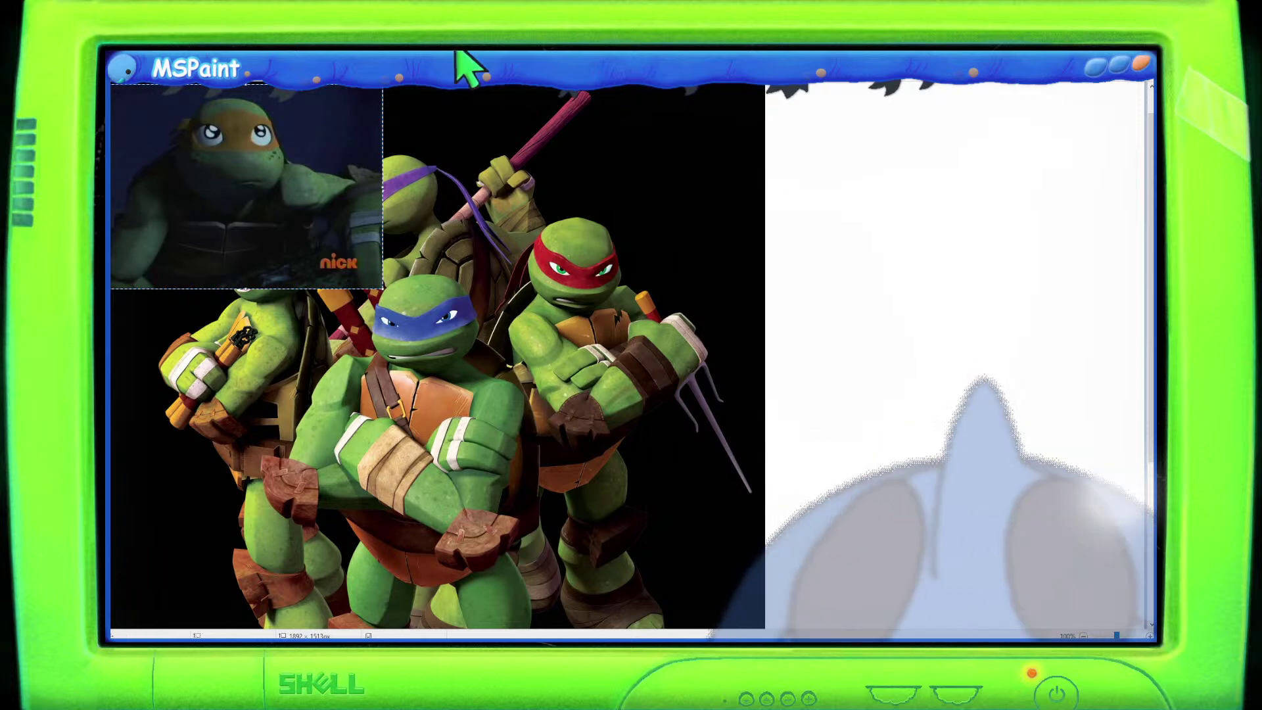
drag(216, 169, 811, 481)
drag(755, 417, 698, 350)
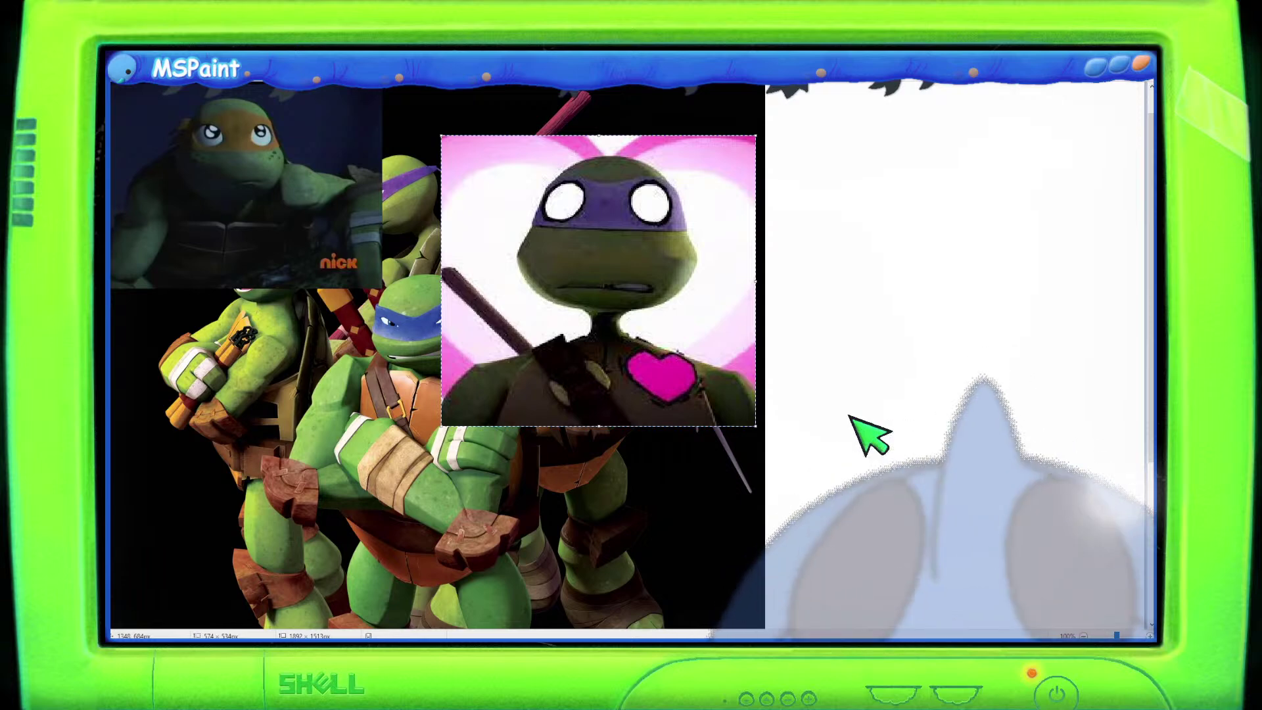
key(Delete)
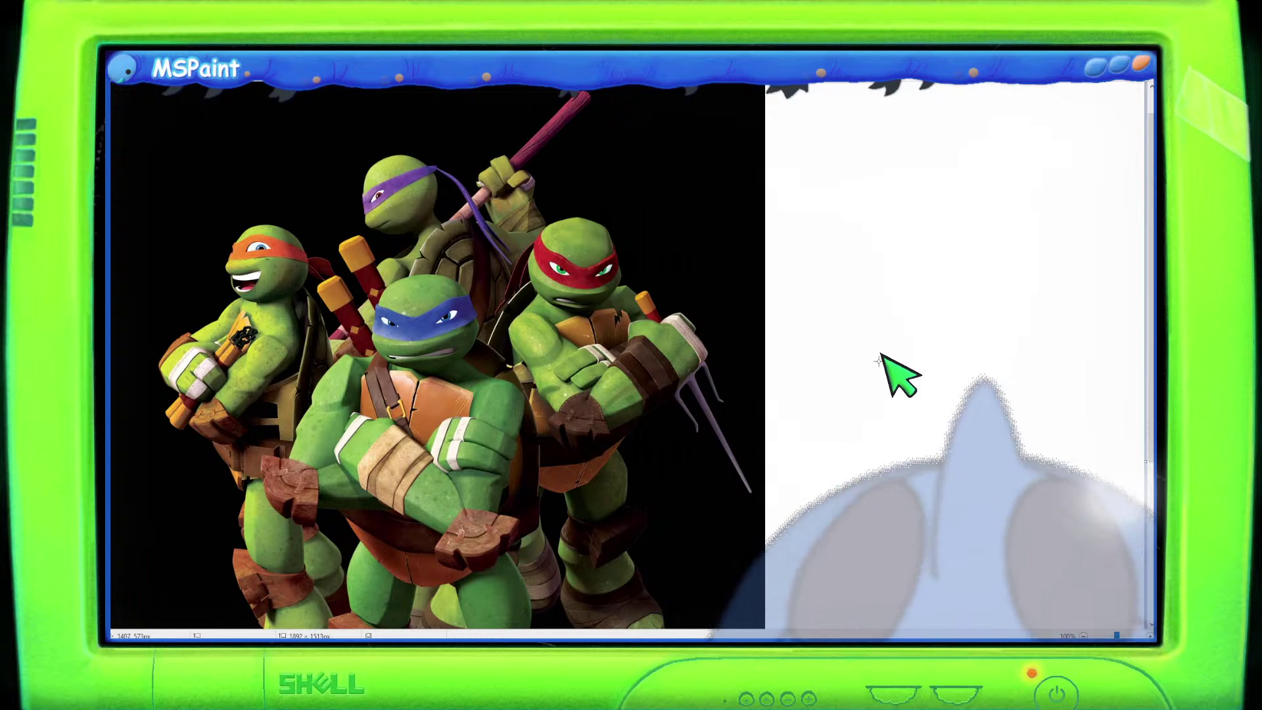
Select the full 3D-rendered group picture, and undo its paste to leave the canvas blank.
scroll(795, 423, down, 5)
ctrl+scroll(789, 423, down, 1)
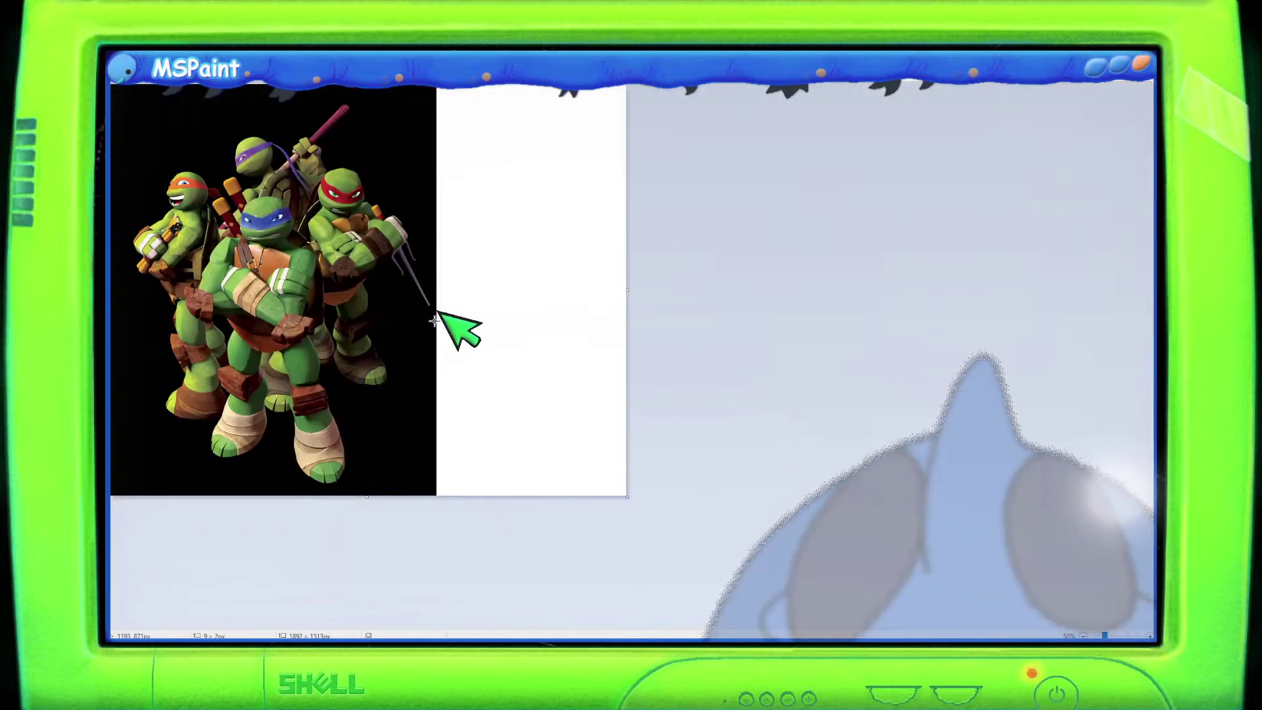
ctrl+scroll(477, 280, up, 1)
ctrl+scroll(479, 282, down, 1)
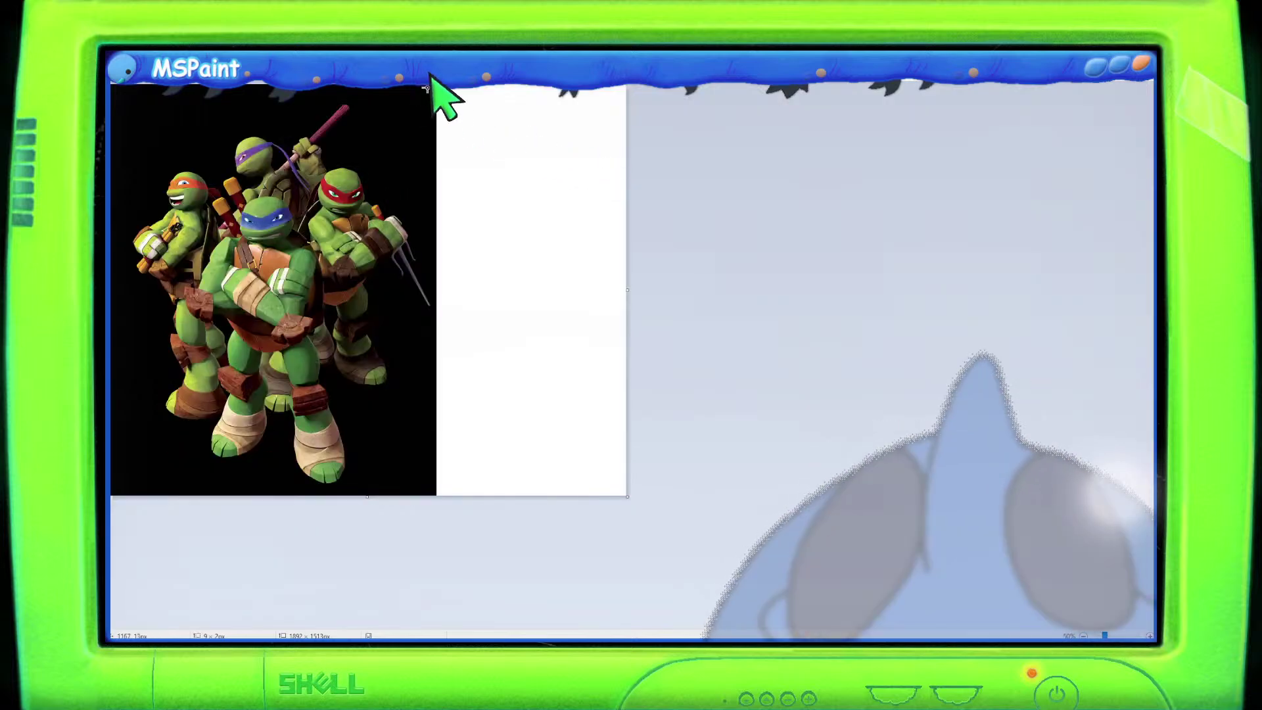
drag(434, 86, 122, 489)
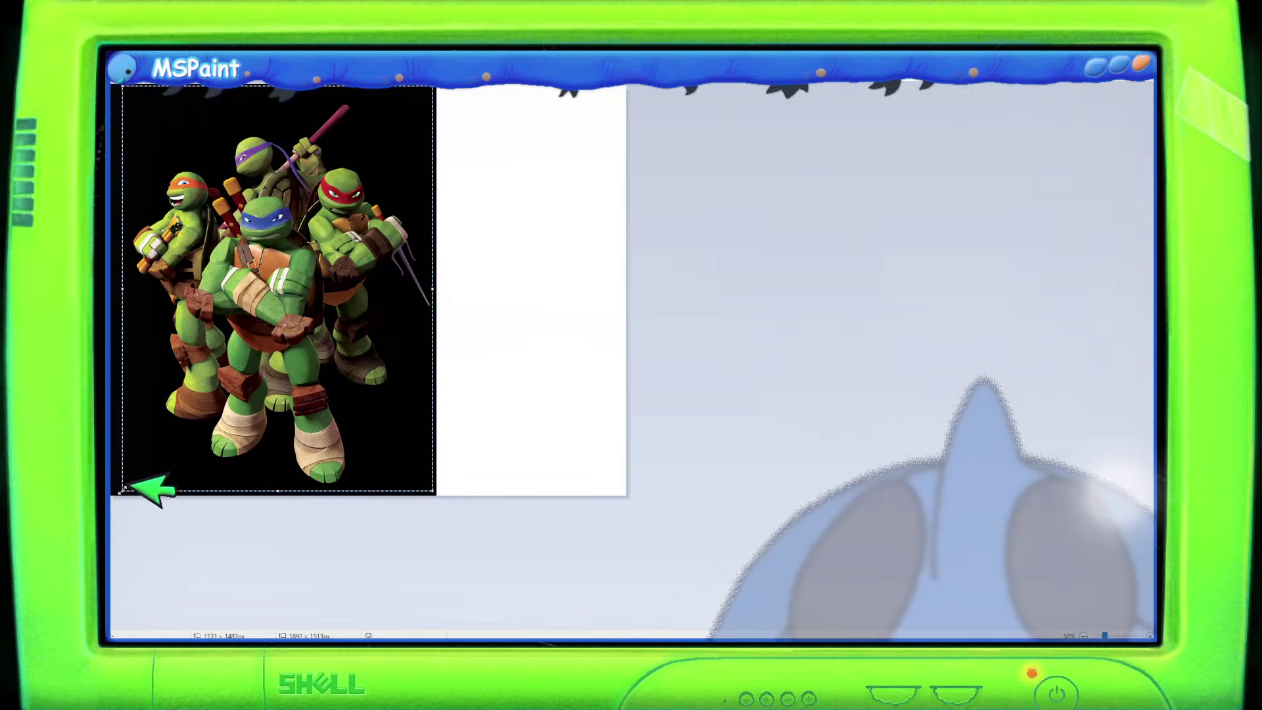
key(ctrl+z)
key(ctrl+z)
key(ctrl+z)
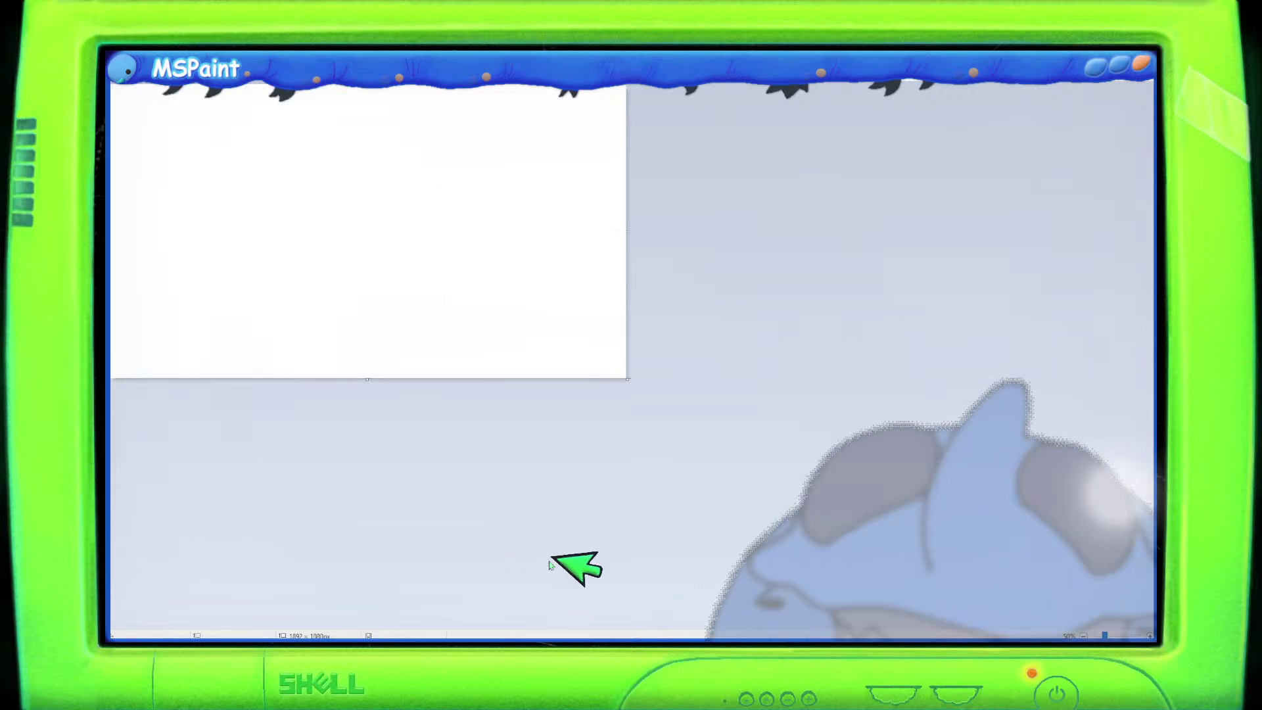
scroll(551, 564, up, 1)
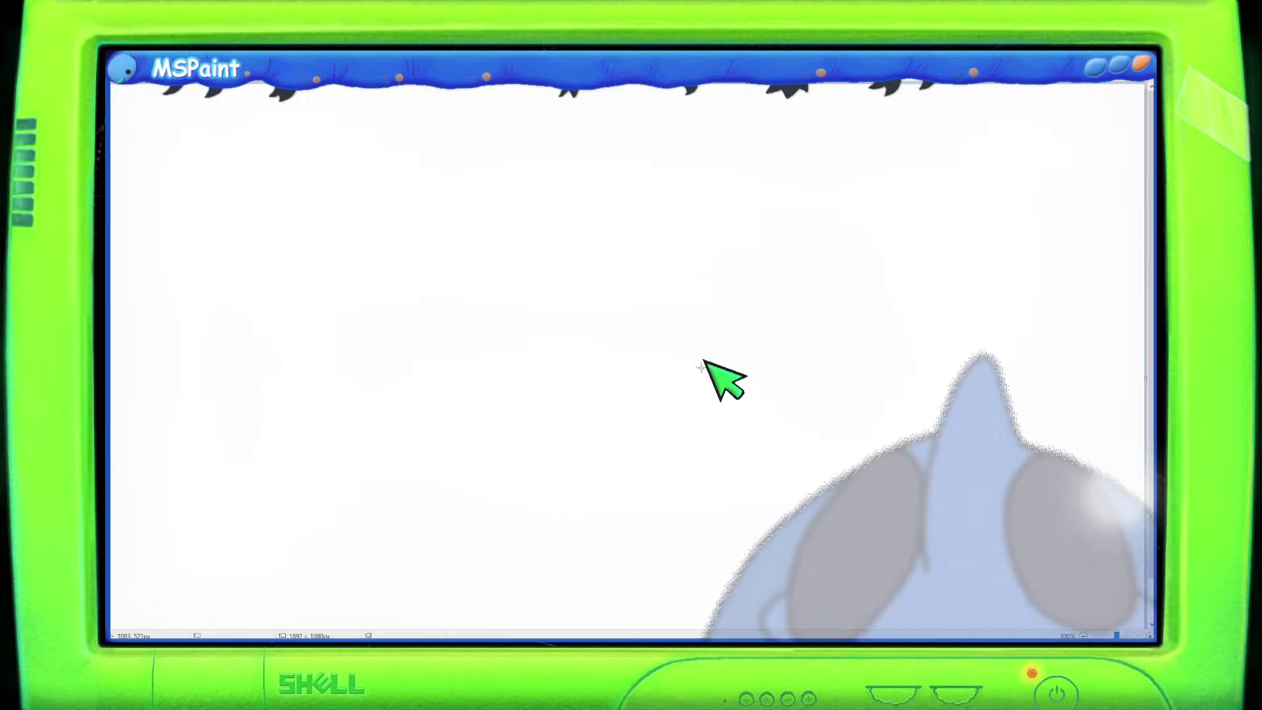
Paste the live-action elevator picture of the turtles, shift it across the canvas, and delete it.
key(ctrl+v)
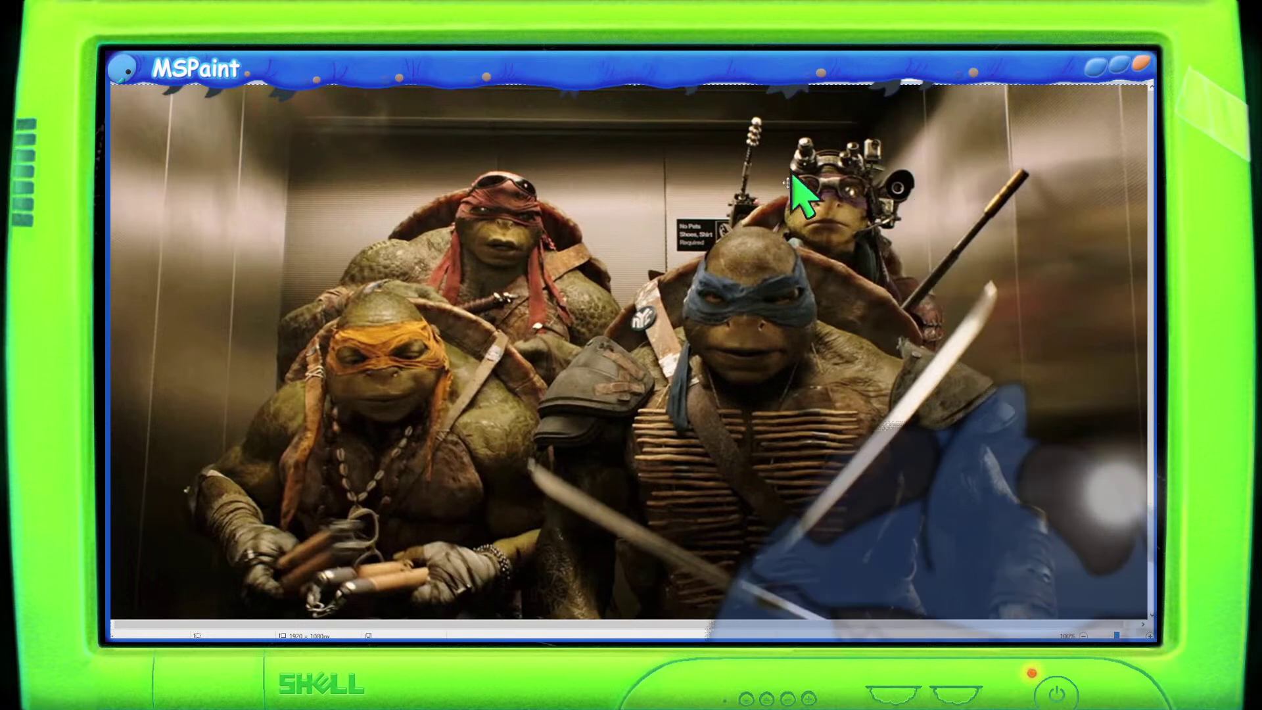
drag(507, 194, 660, 292)
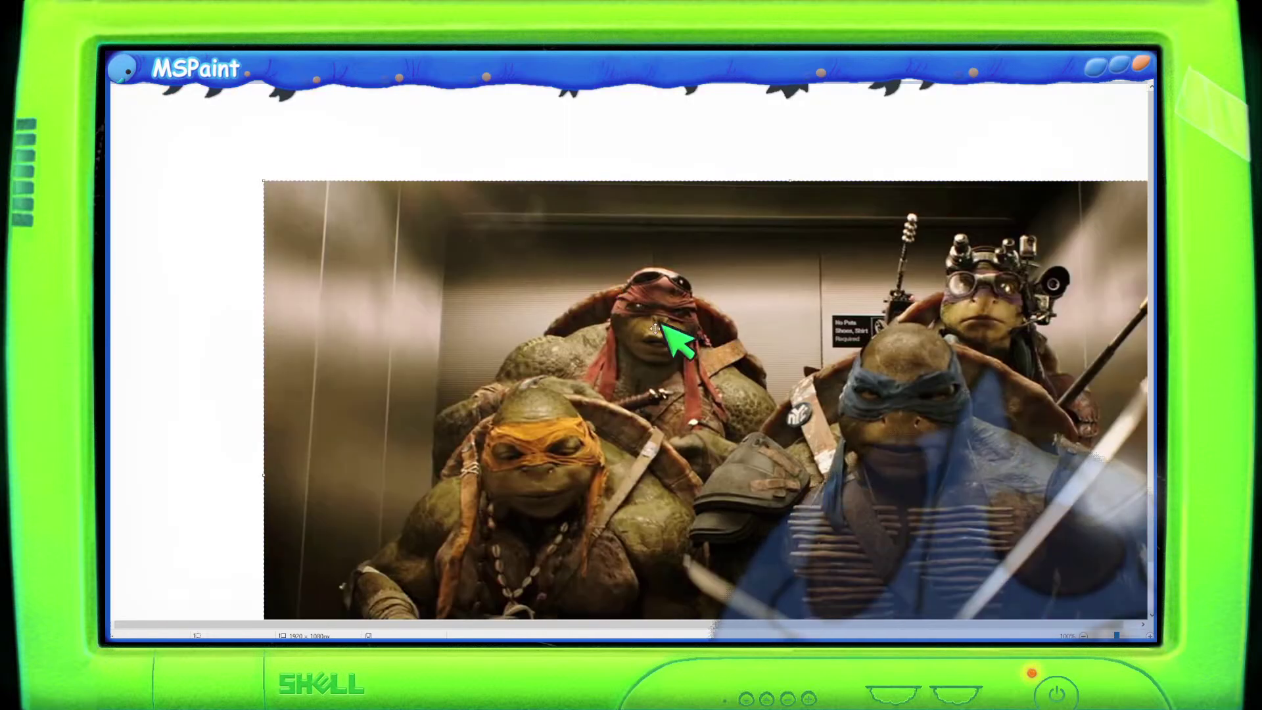
key(Delete)
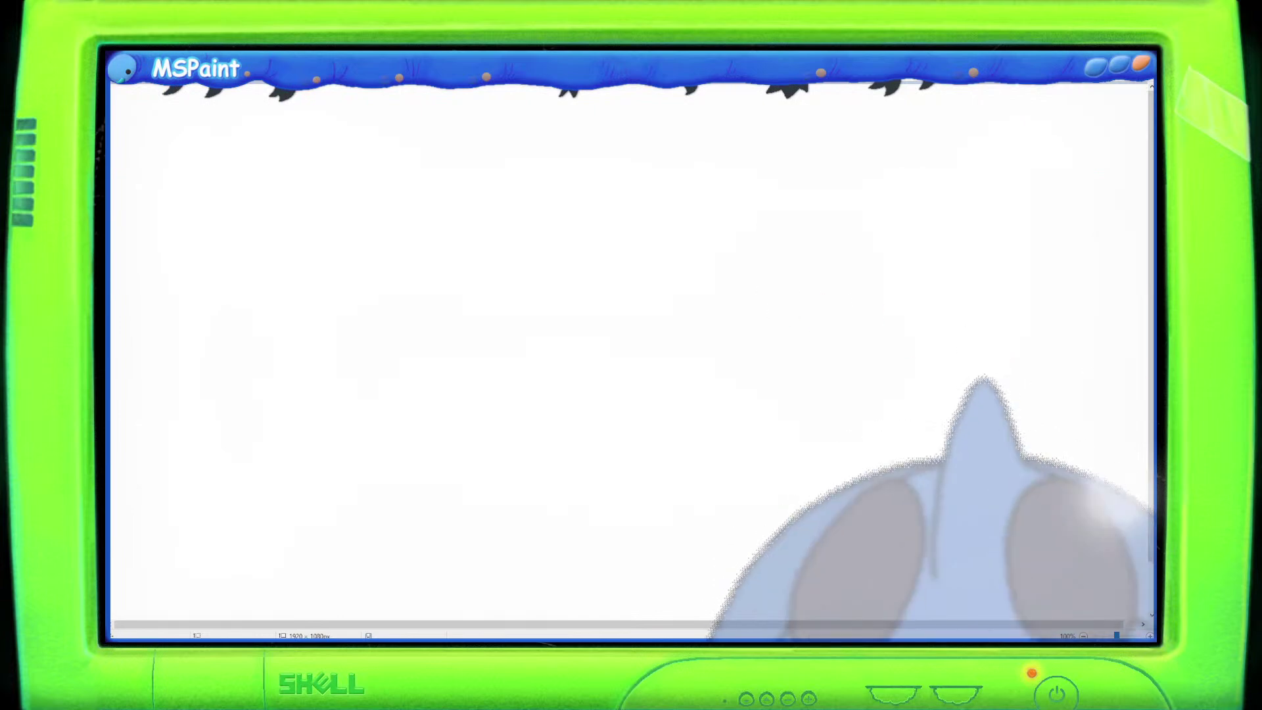
Paste the live-action elevator picture at the canvas origin, examine the four turtles' outfits, and clear the canvas.
key(ctrl+v)
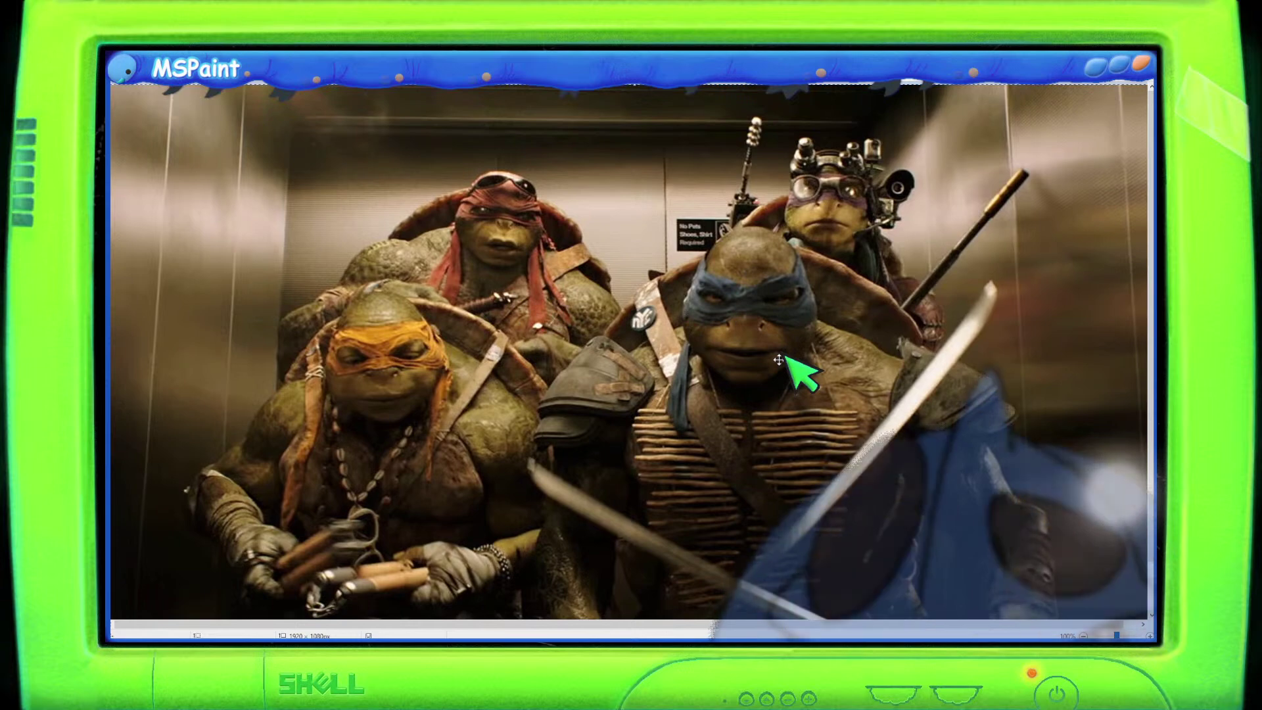
scroll(738, 372, down, 1)
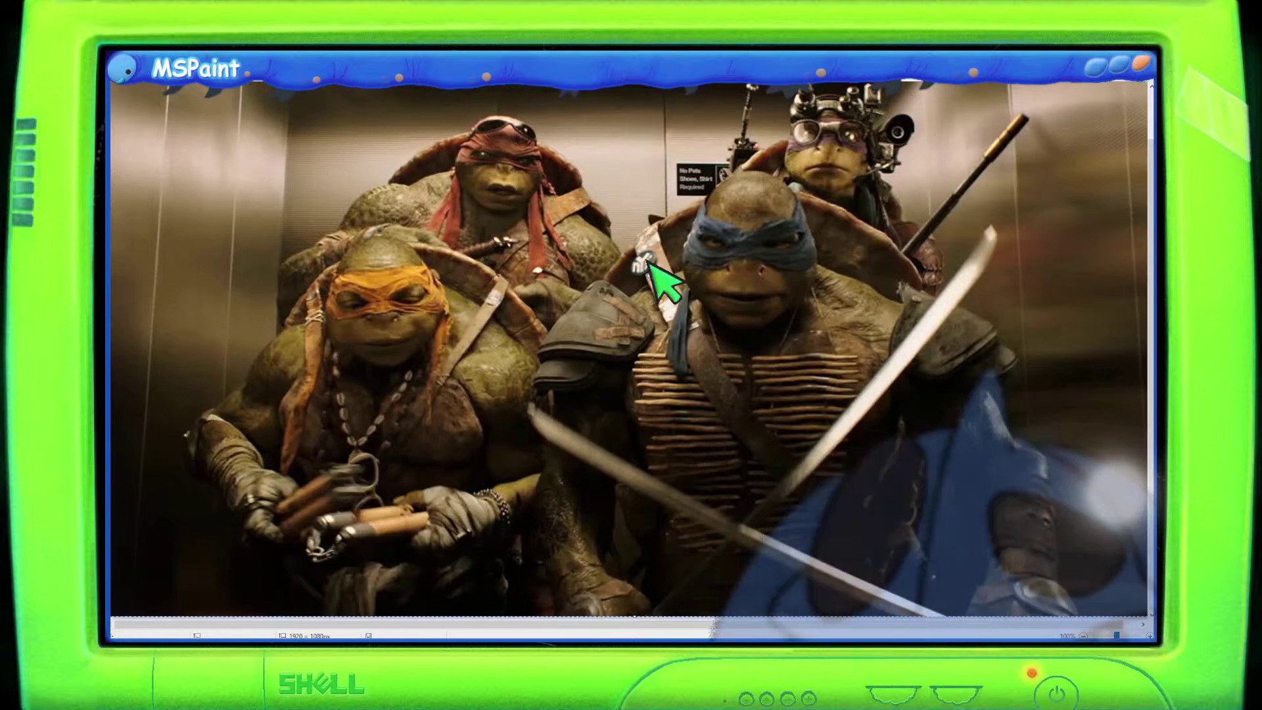
scroll(776, 306, up, 1)
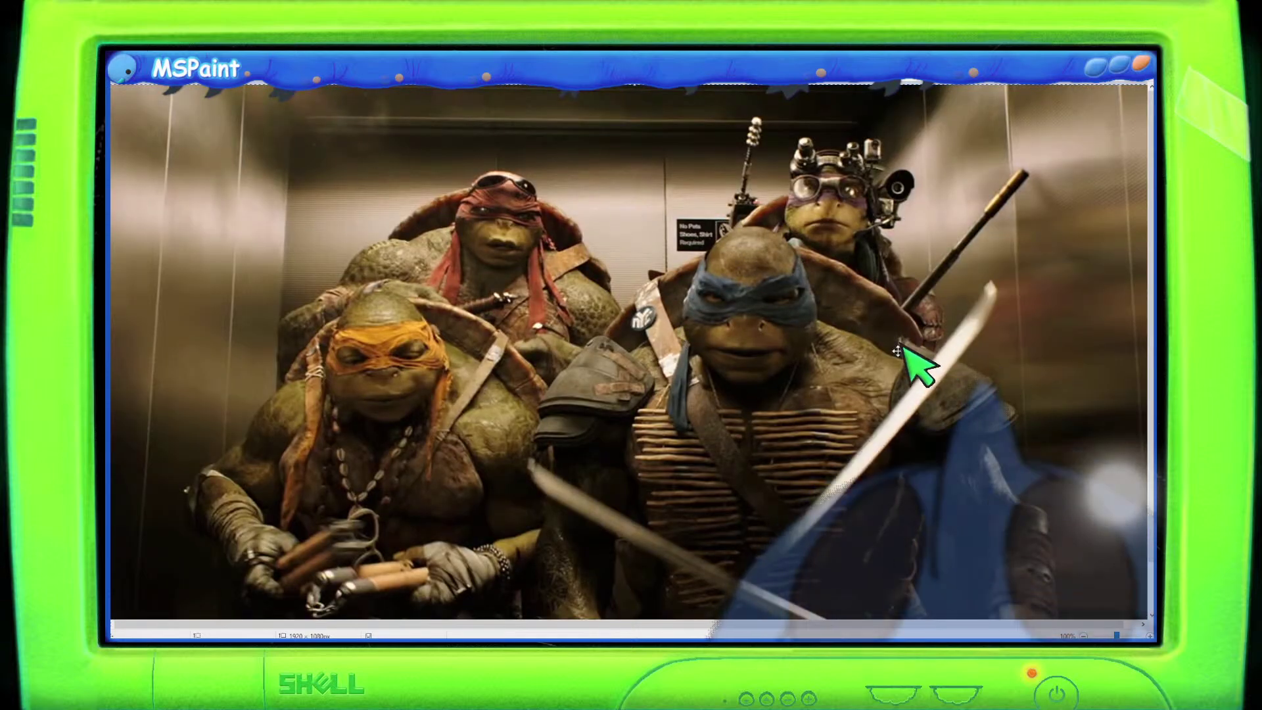
scroll(732, 464, down, 1)
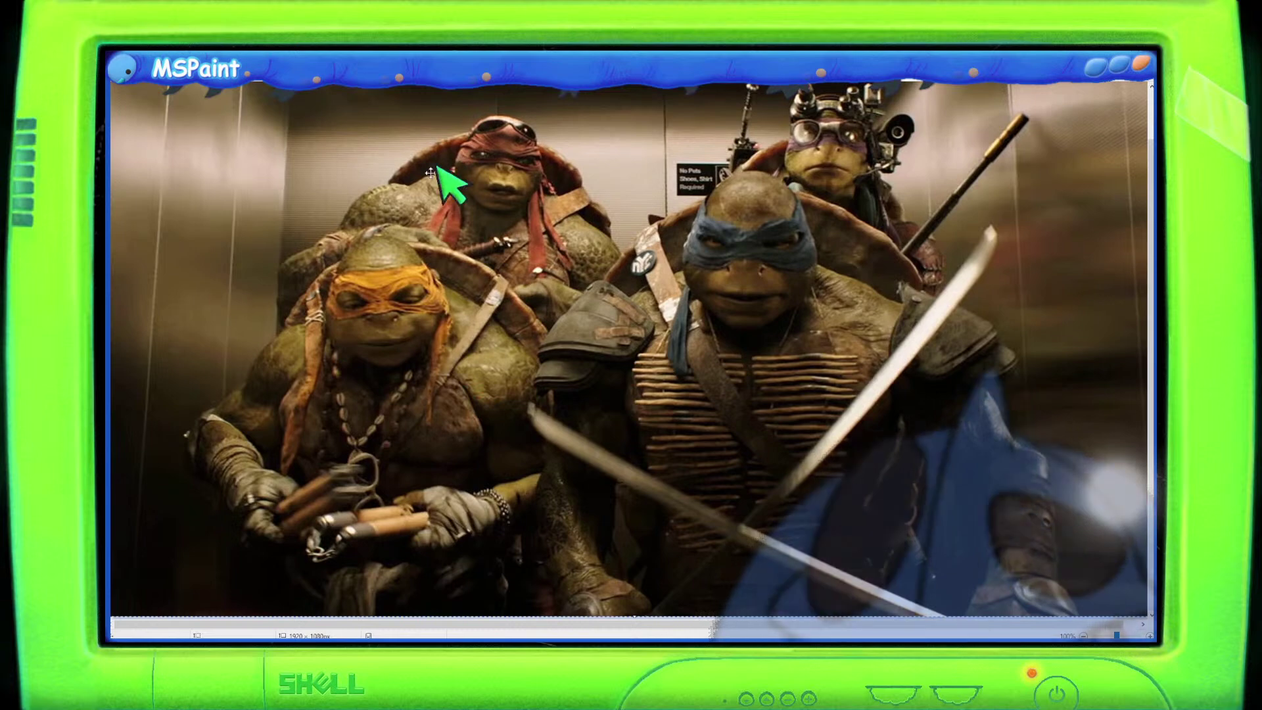
scroll(826, 202, up, 1)
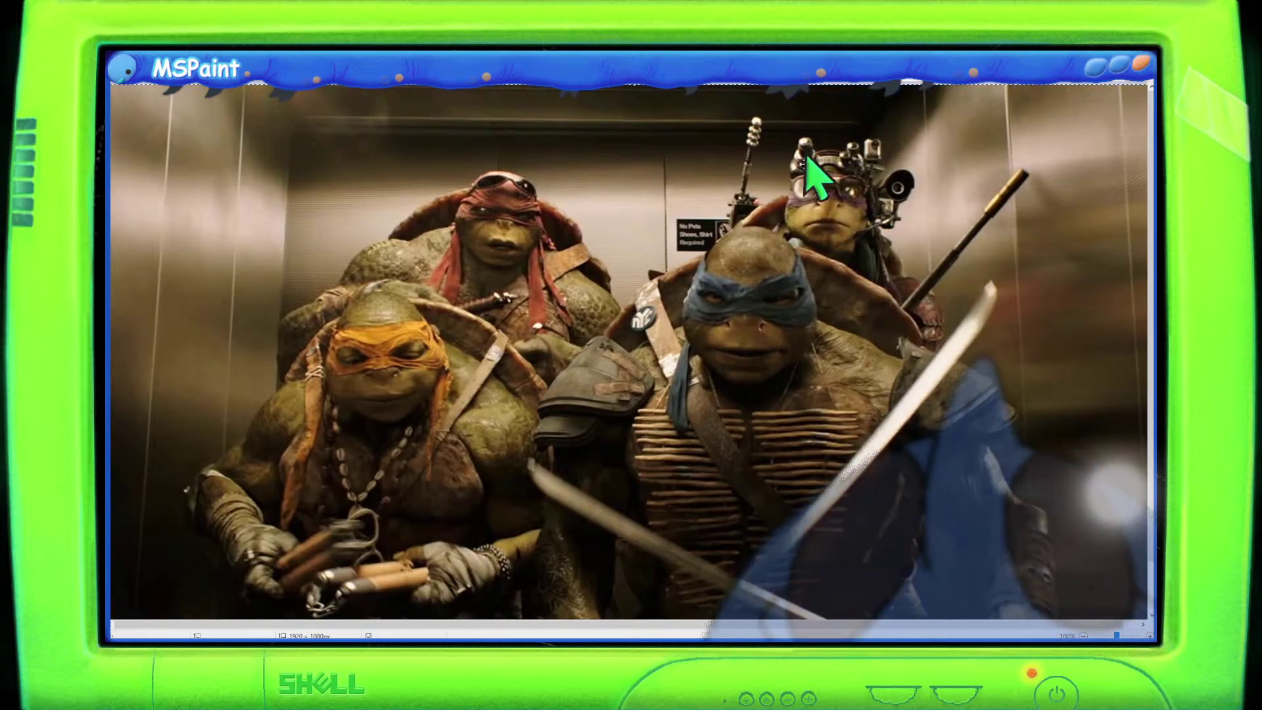
key(ctrl+a)
key(Delete)
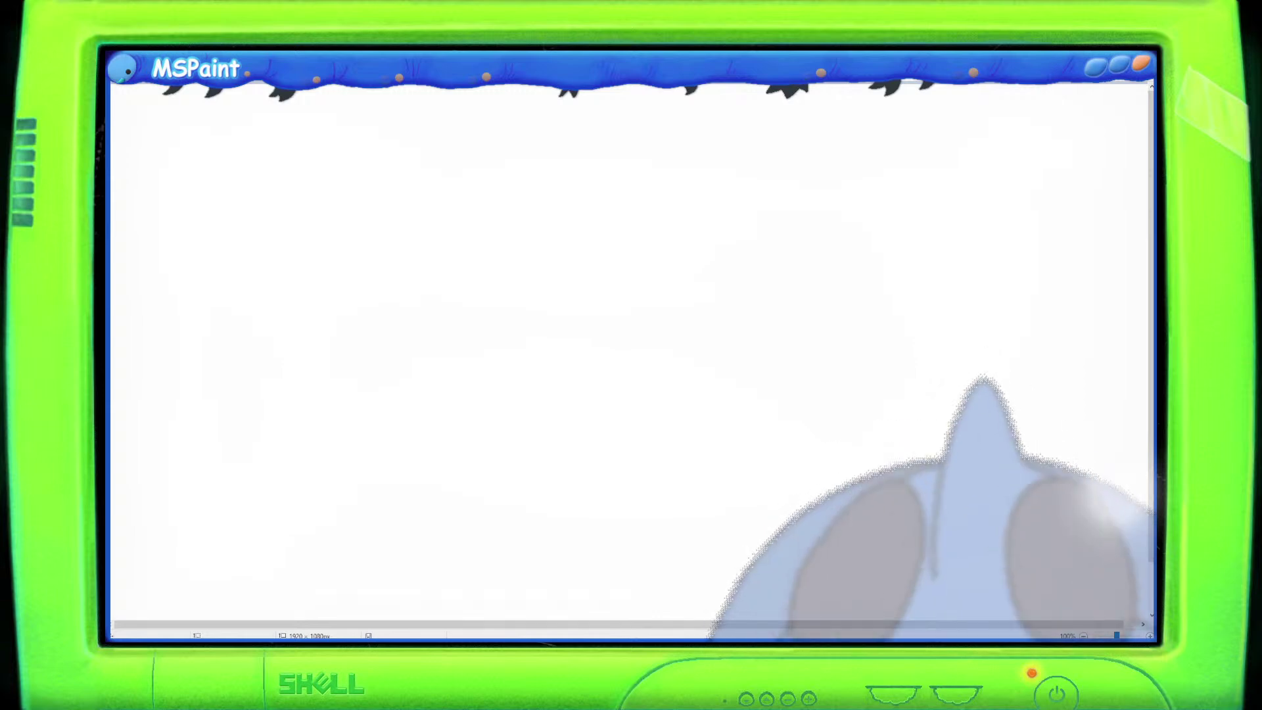
Paste The Last Ronin cover, and replace it with the stylised cartoon picture of the four turtles on a purple and green background.
key(ctrl+v)
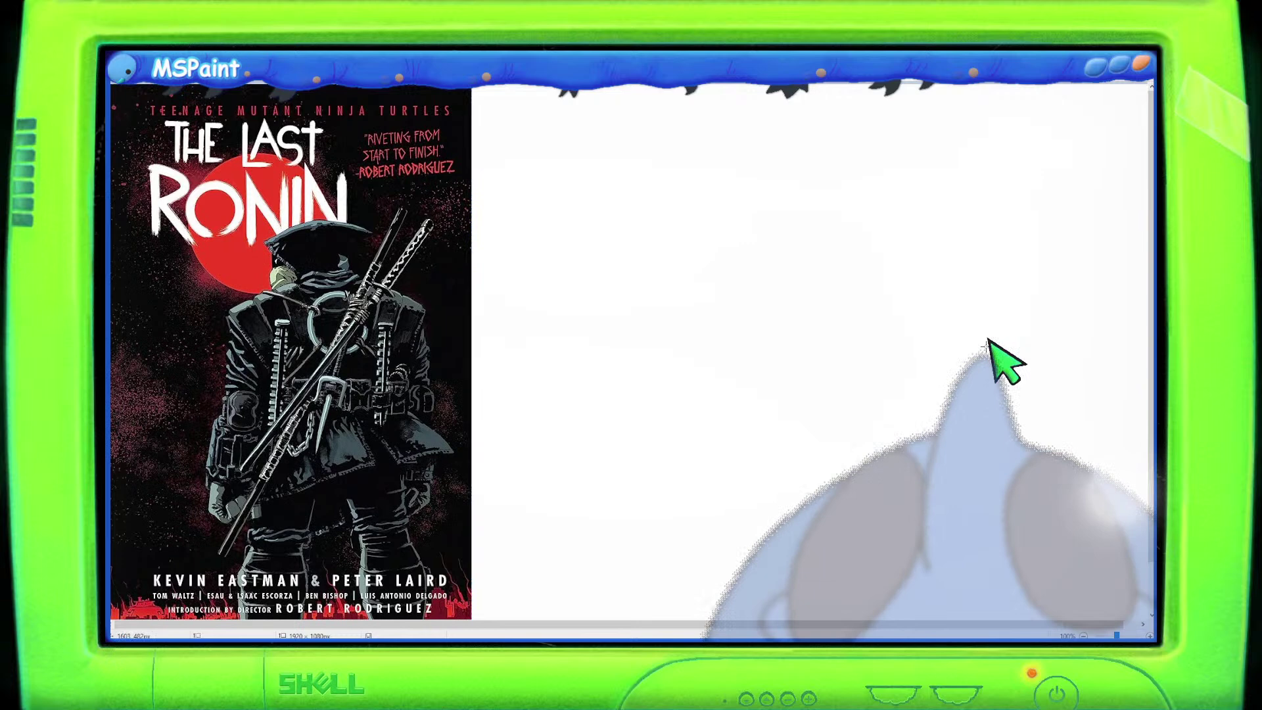
key(Delete)
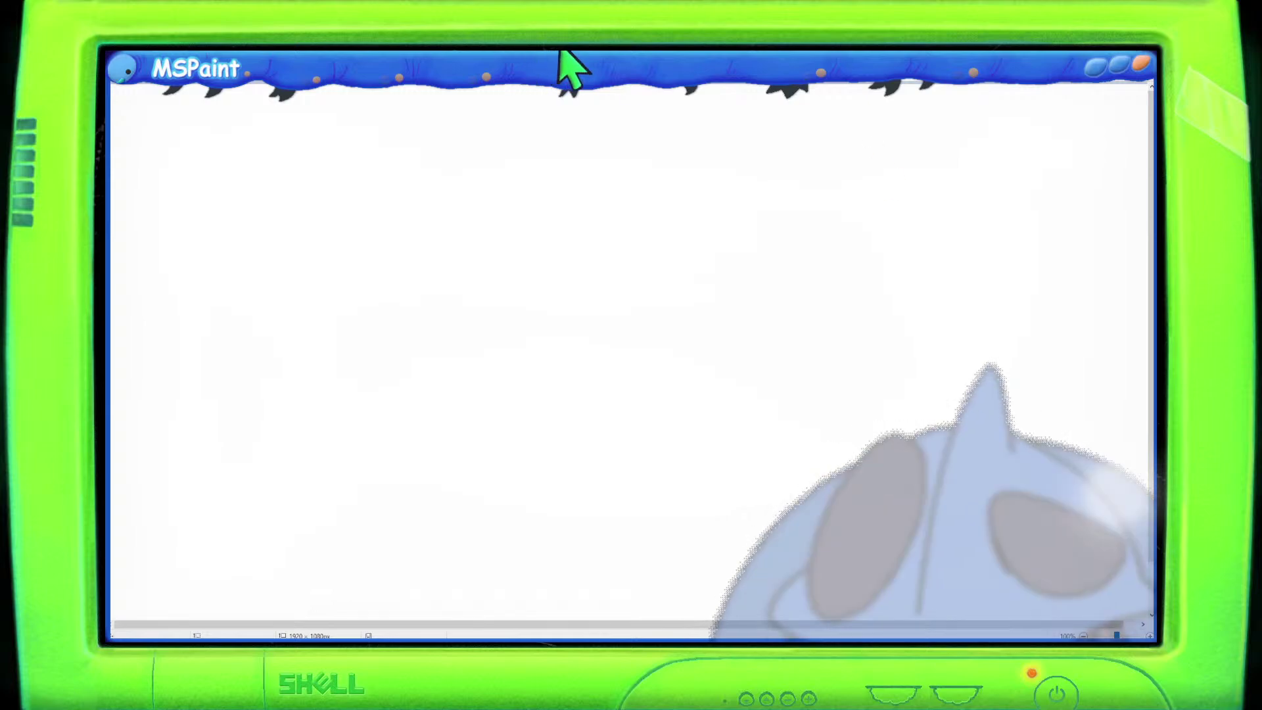
key(ctrl+v)
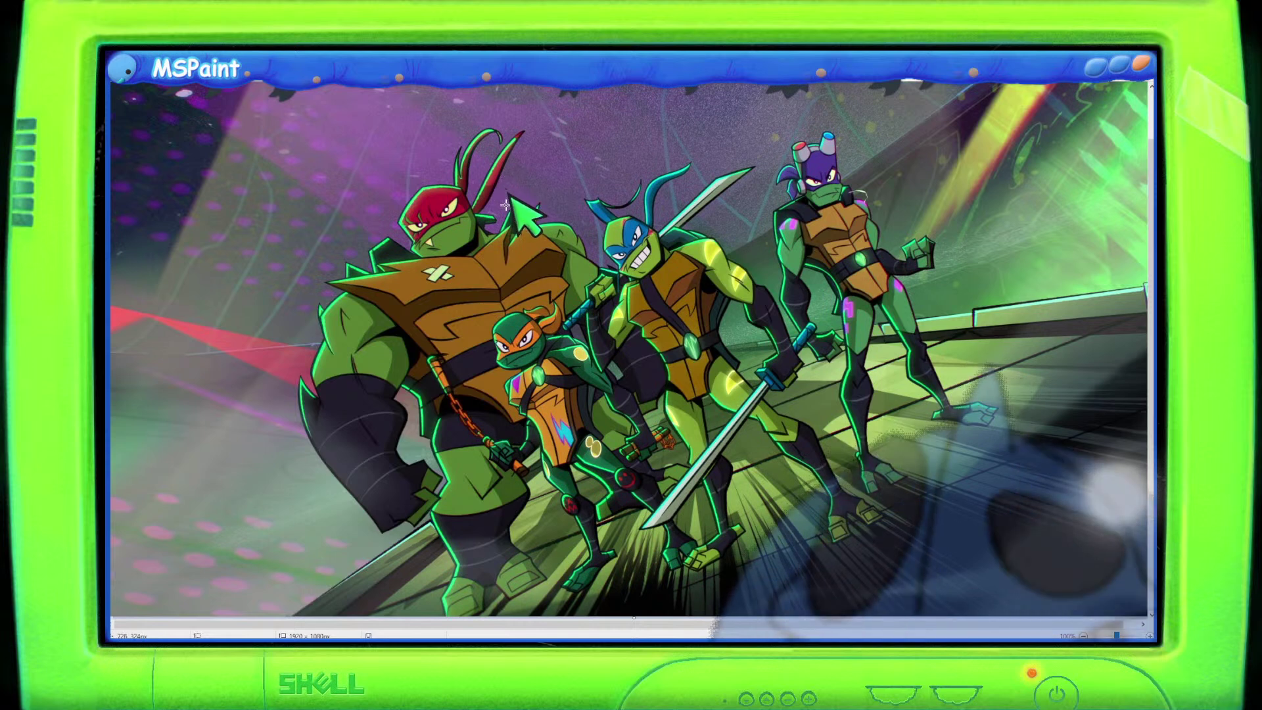
Cut out the large red-masked turtle with a free-form selection, scale it down in place, and undo the changes.
mouse_move(490, 209)
mouse_down()
mouse_move(541, 116)
mouse_move(439, 132)
mouse_move(357, 193)
mouse_move(256, 345)
mouse_move(321, 527)
mouse_move(403, 570)
mouse_move(435, 619)
mouse_move(556, 600)
mouse_move(537, 443)
mouse_move(502, 405)
mouse_move(486, 354)
mouse_move(496, 310)
mouse_move(533, 291)
mouse_move(574, 306)
mouse_move(587, 238)
mouse_up()
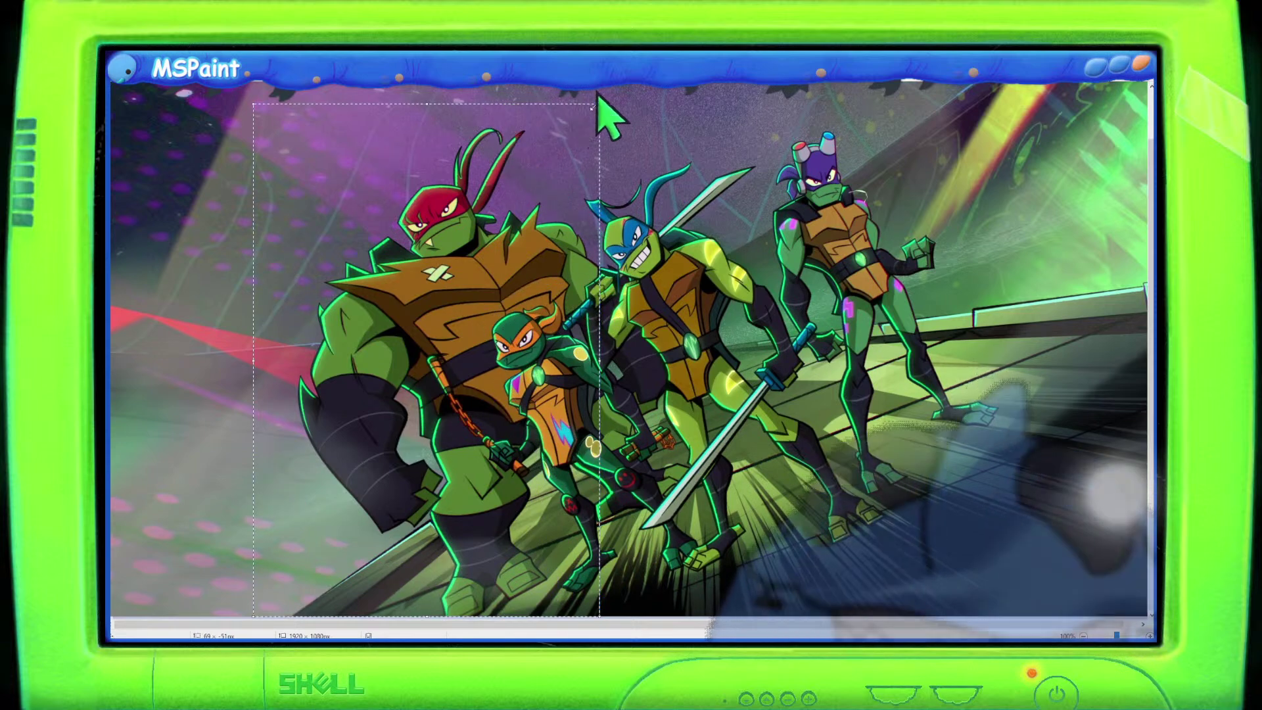
mouse_move(558, 220)
mouse_down()
mouse_move(554, 269)
mouse_move(497, 325)
mouse_move(495, 315)
mouse_move(548, 259)
mouse_move(475, 362)
mouse_move(468, 335)
mouse_move(536, 283)
mouse_up()
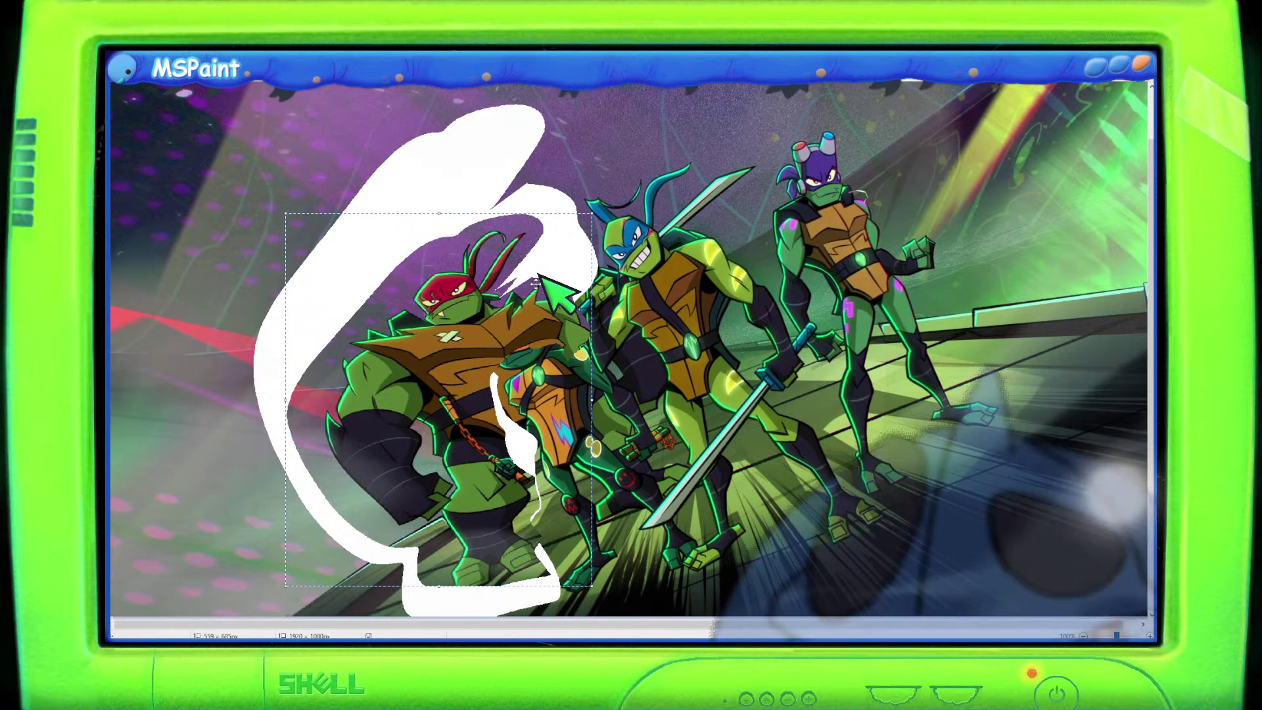
key(ctrl+z)
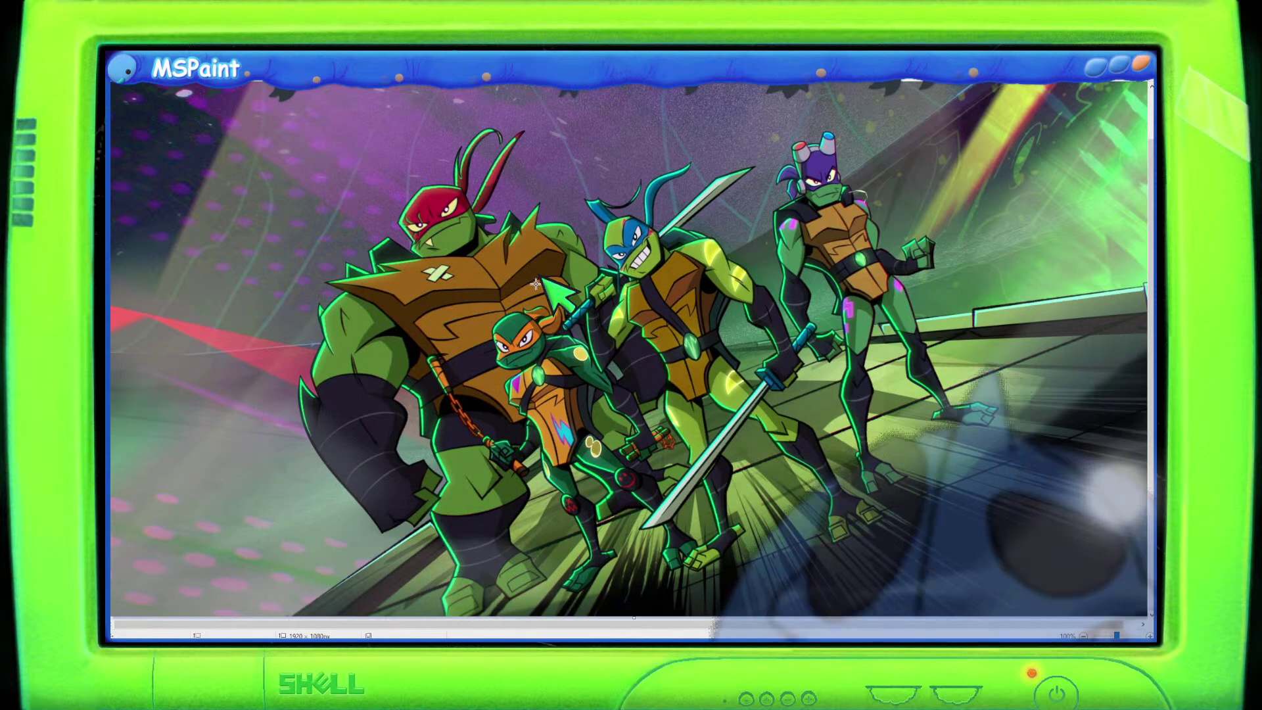
Outline the orange-, blue- and purple-masked turtles with a free-form selection, crop the picture to them, and undo the crop.
mouse_move(866, 125)
mouse_down()
mouse_move(788, 105)
mouse_move(699, 161)
mouse_move(594, 177)
mouse_move(563, 239)
mouse_move(504, 290)
mouse_move(485, 364)
mouse_move(491, 451)
mouse_move(548, 600)
mouse_move(818, 529)
mouse_up()
mouse_move(952, 427)
mouse_down()
mouse_move(1041, 343)
mouse_move(879, 169)
mouse_up()
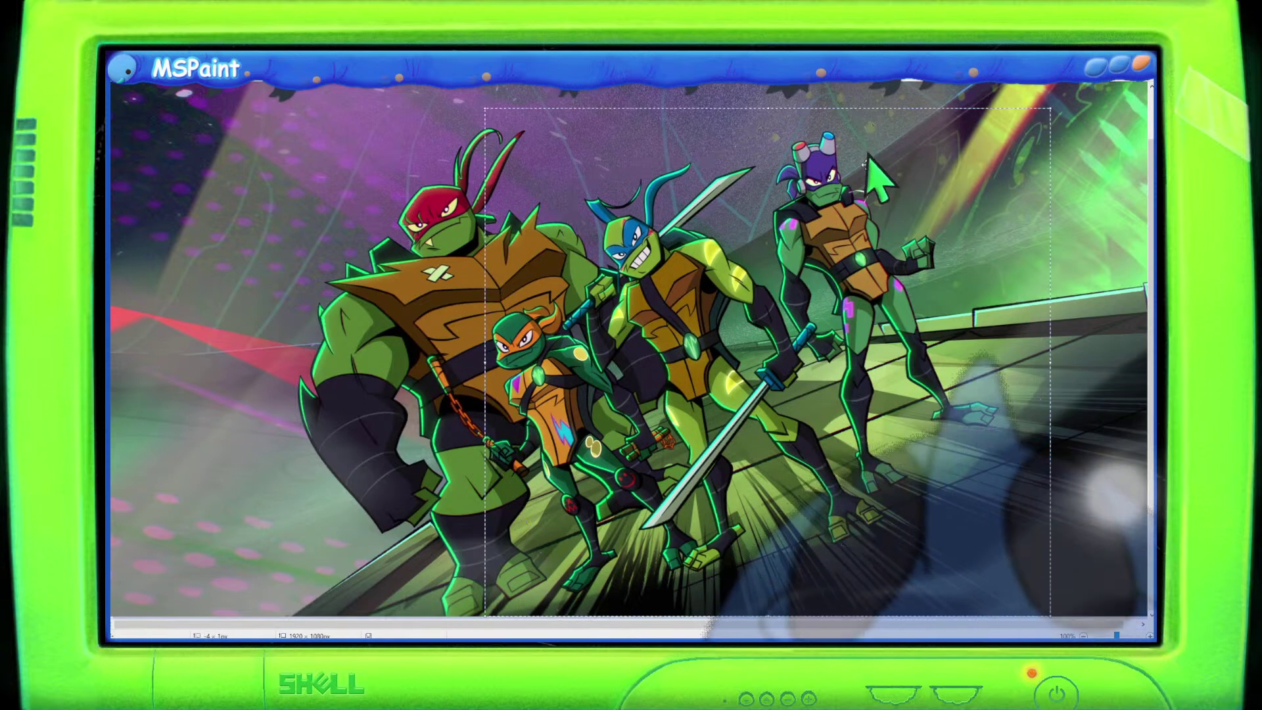
key(ctrl+shift+x)
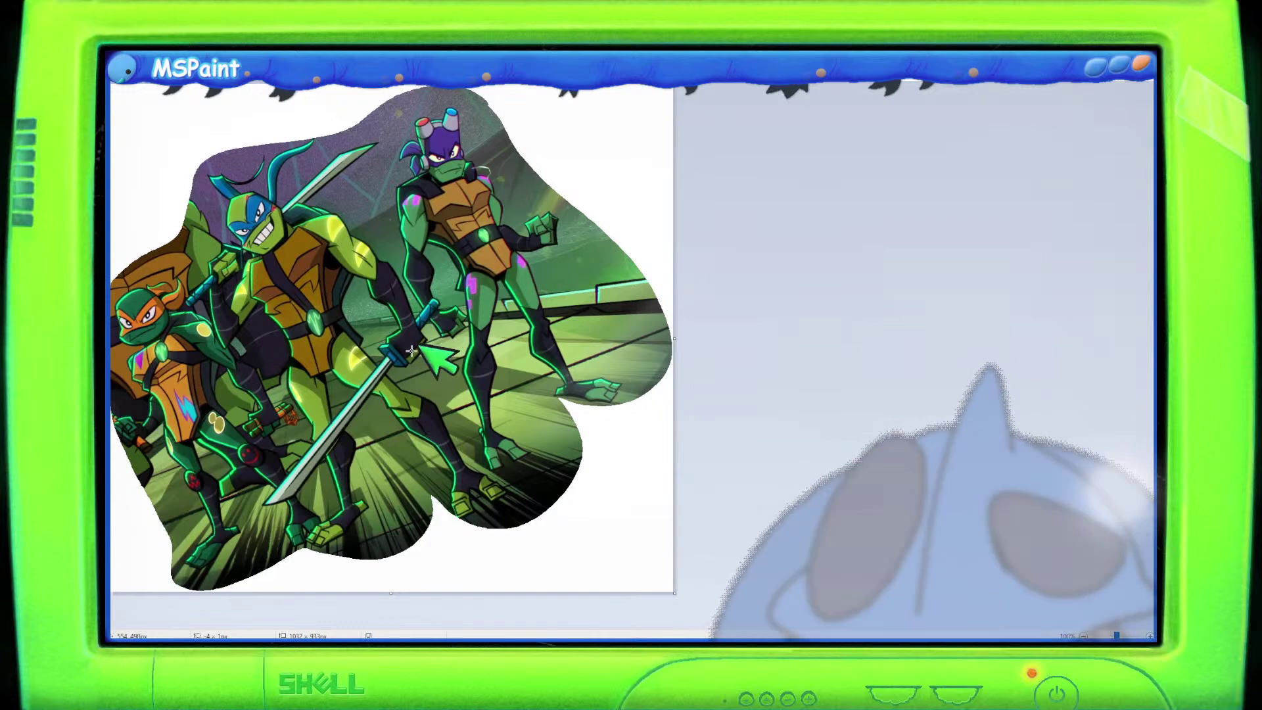
key(ctrl+z)
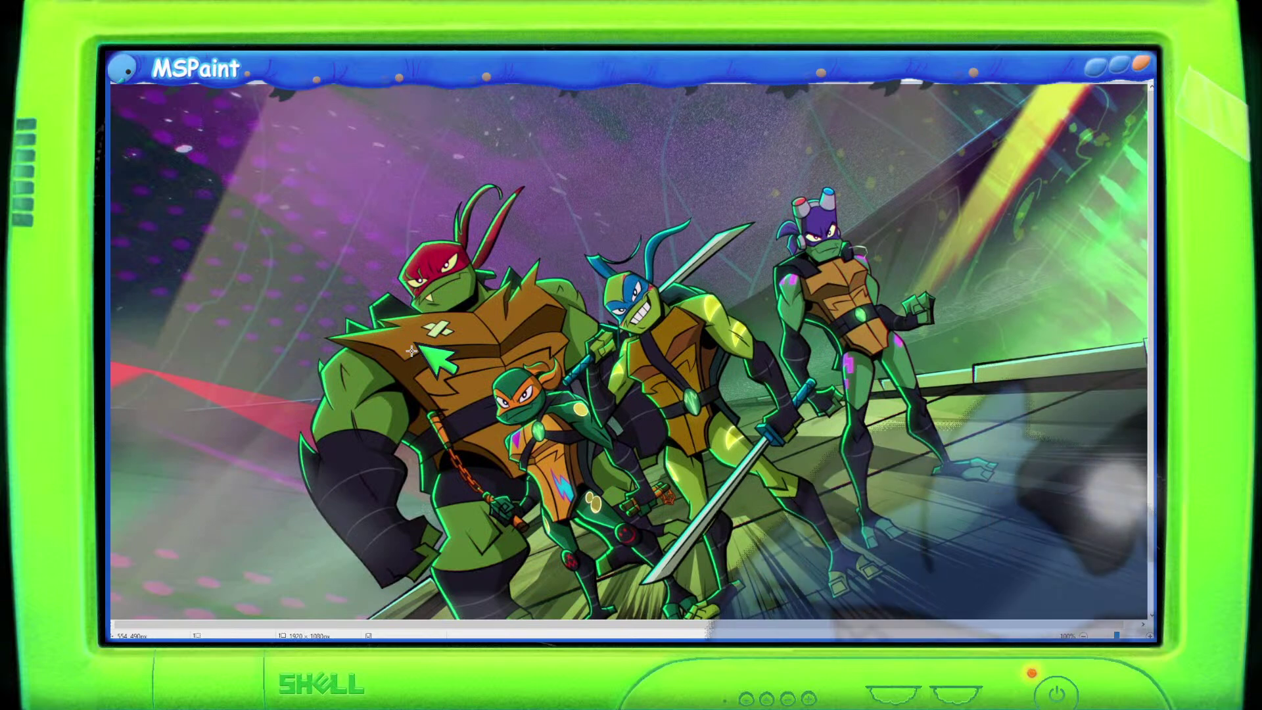
scroll(421, 345, down, 2)
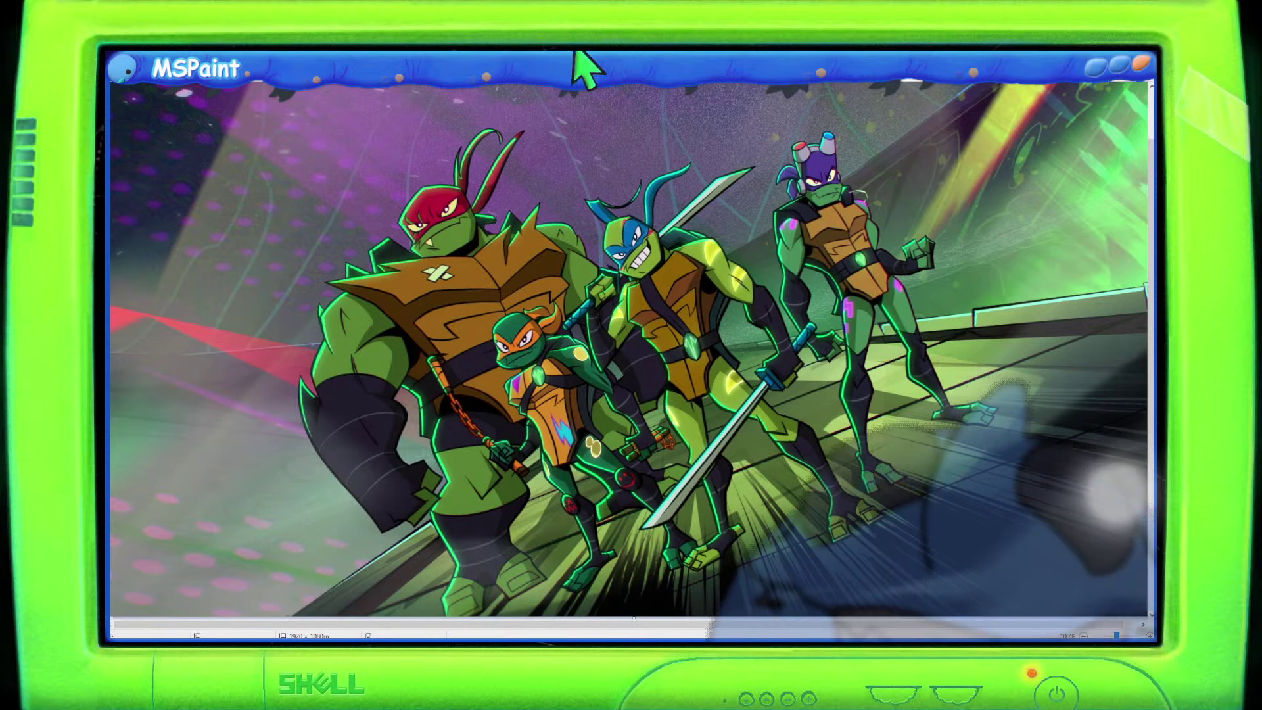
Paste the CG picture of the four turtles over the lower-right part of the cartoon picture, and discard the pasted plastron close-up.
key(ctrl+v)
drag(282, 261, 808, 427)
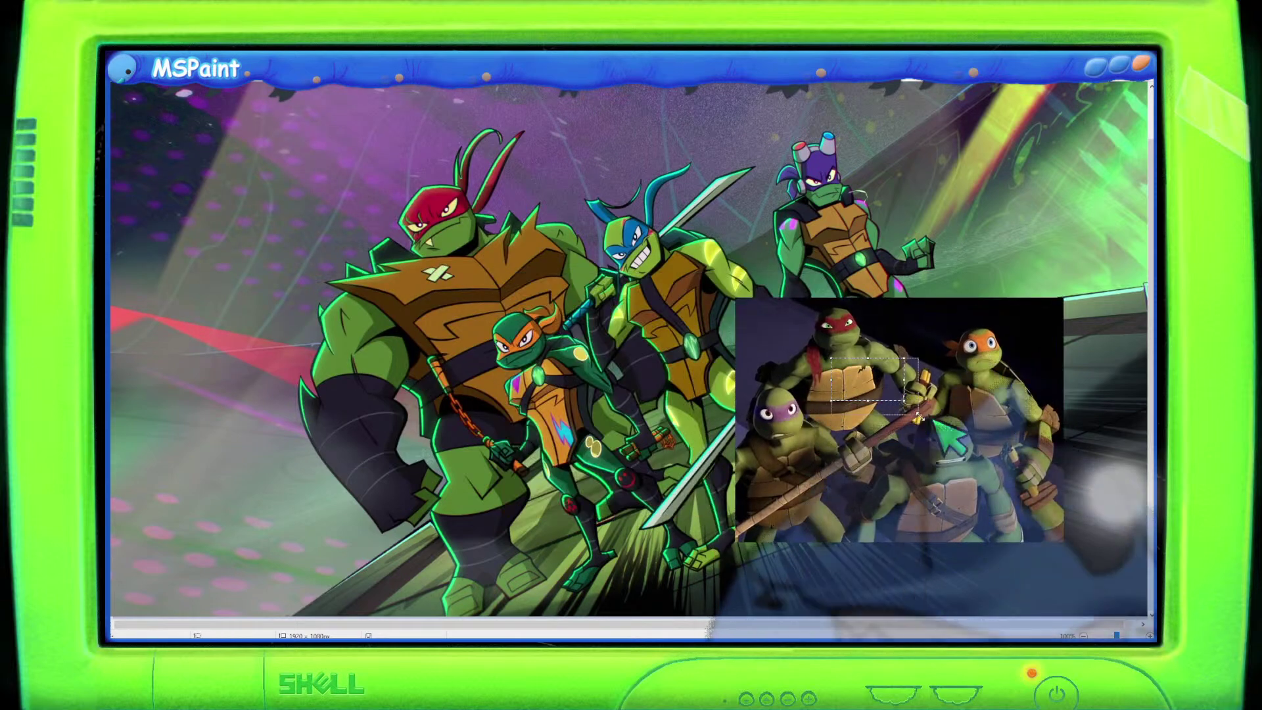
key(ctrl+v)
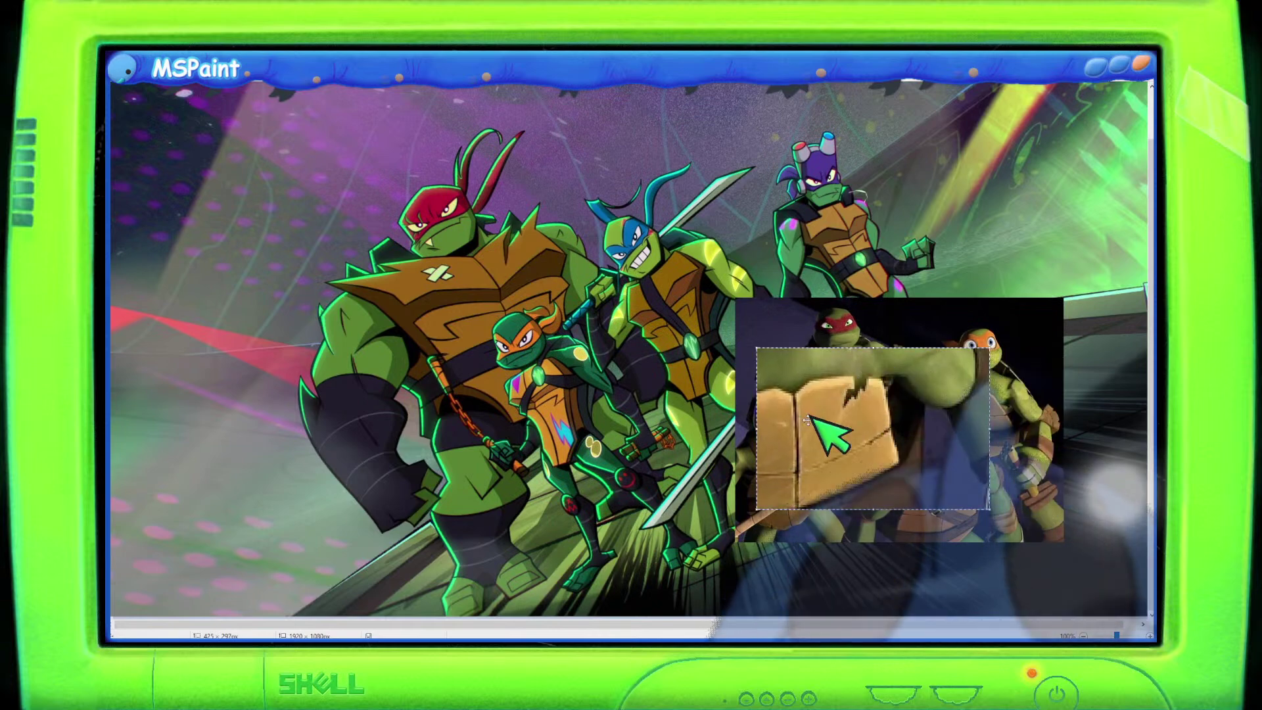
key(Delete)
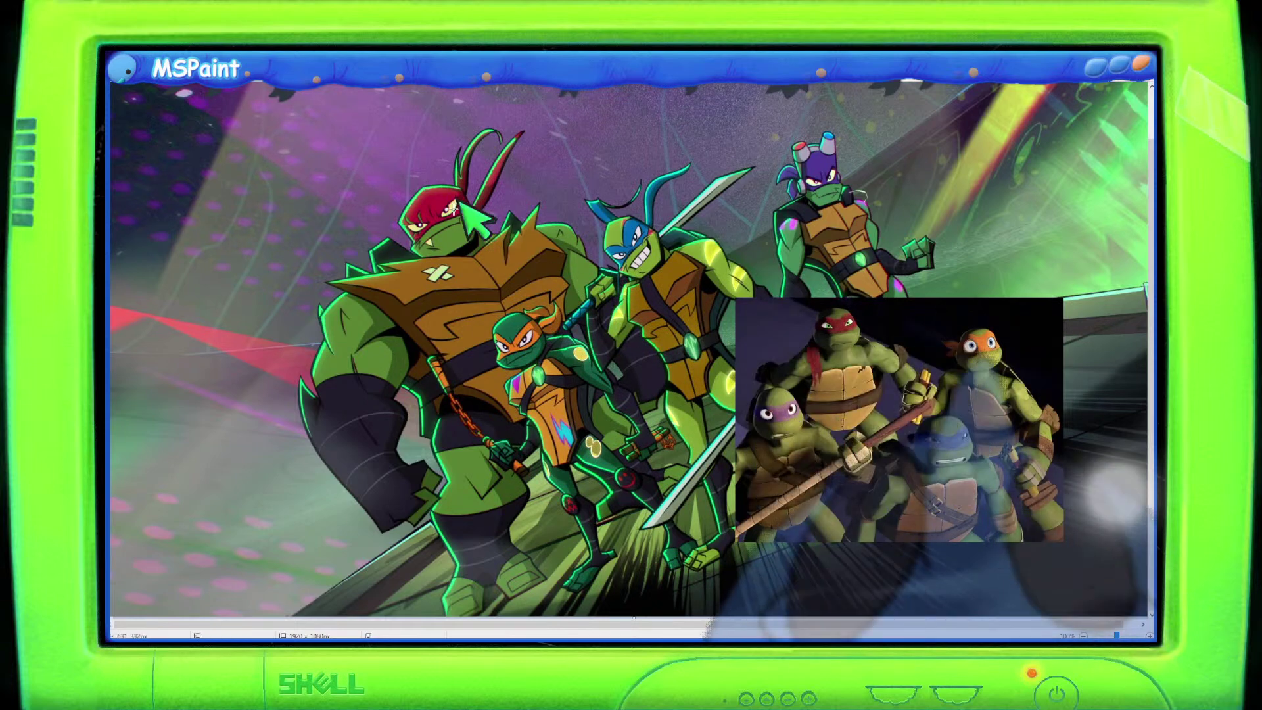
Mark the large red-masked turtle's spiky shoulder with a rectangular selection, and examine the "Leo is a triangle!" design sheet.
drag(465, 176, 572, 278)
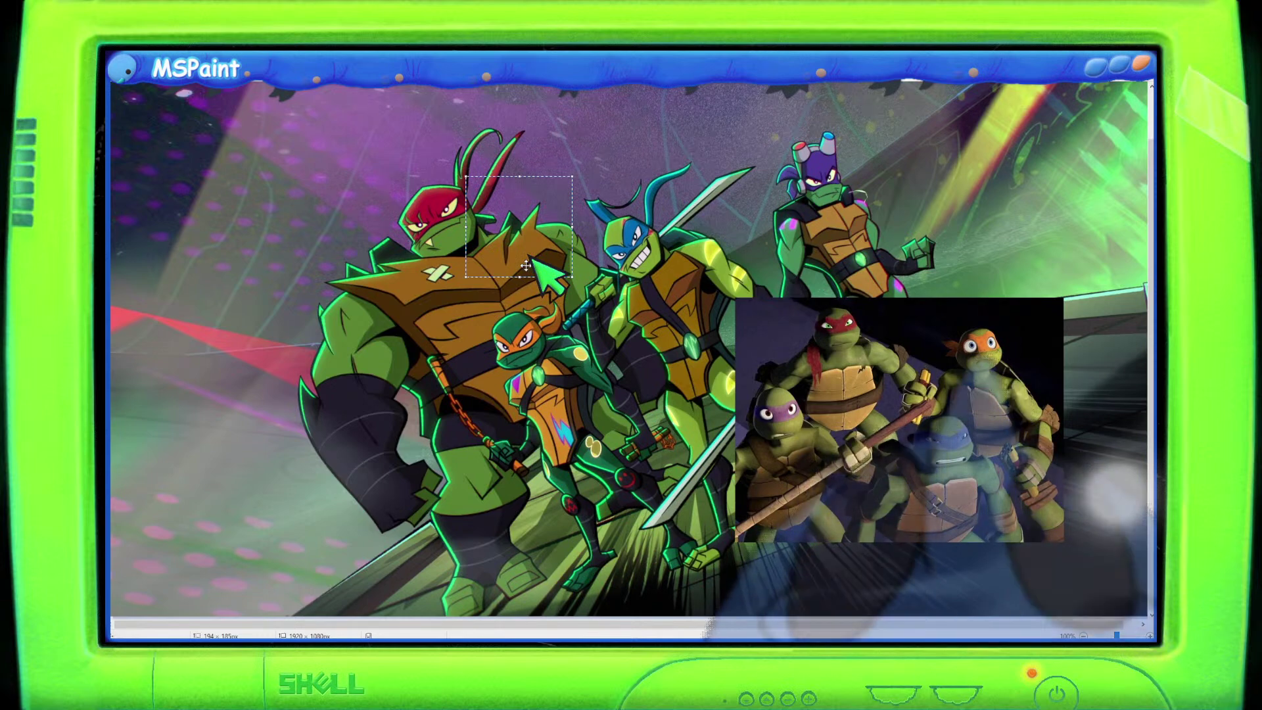
click(1114, 380)
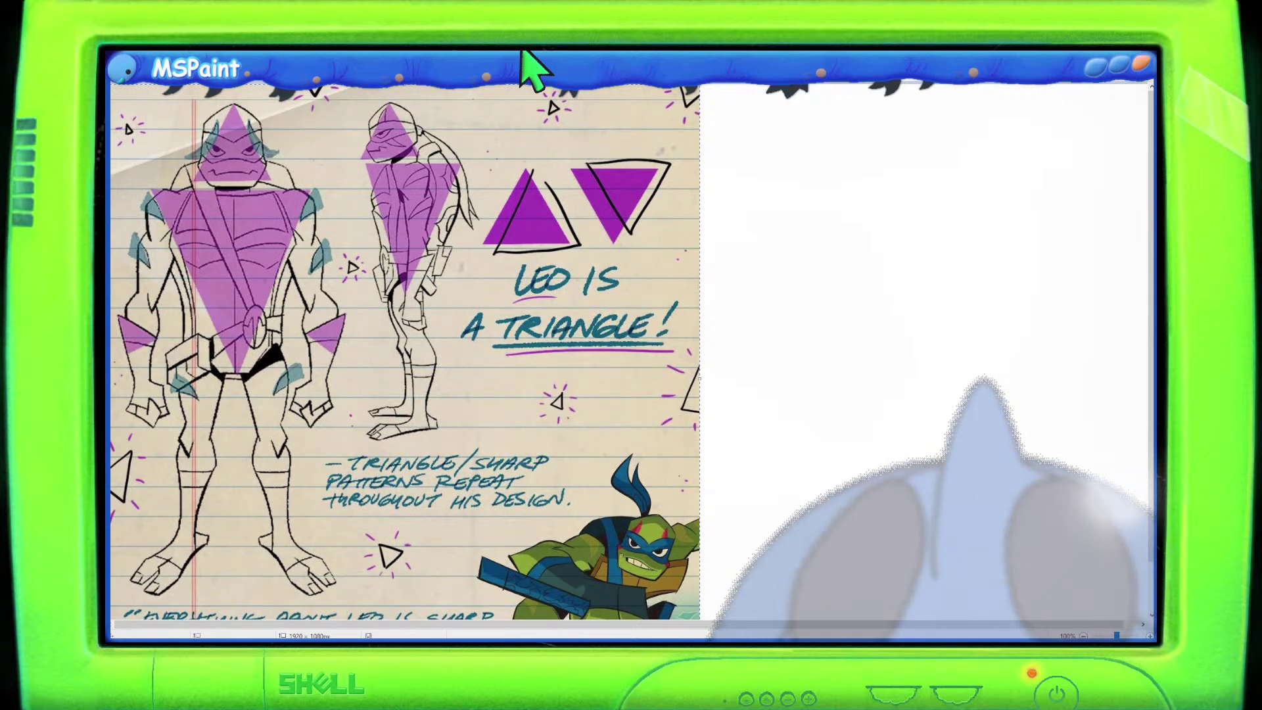
scroll(597, 268, down, 2)
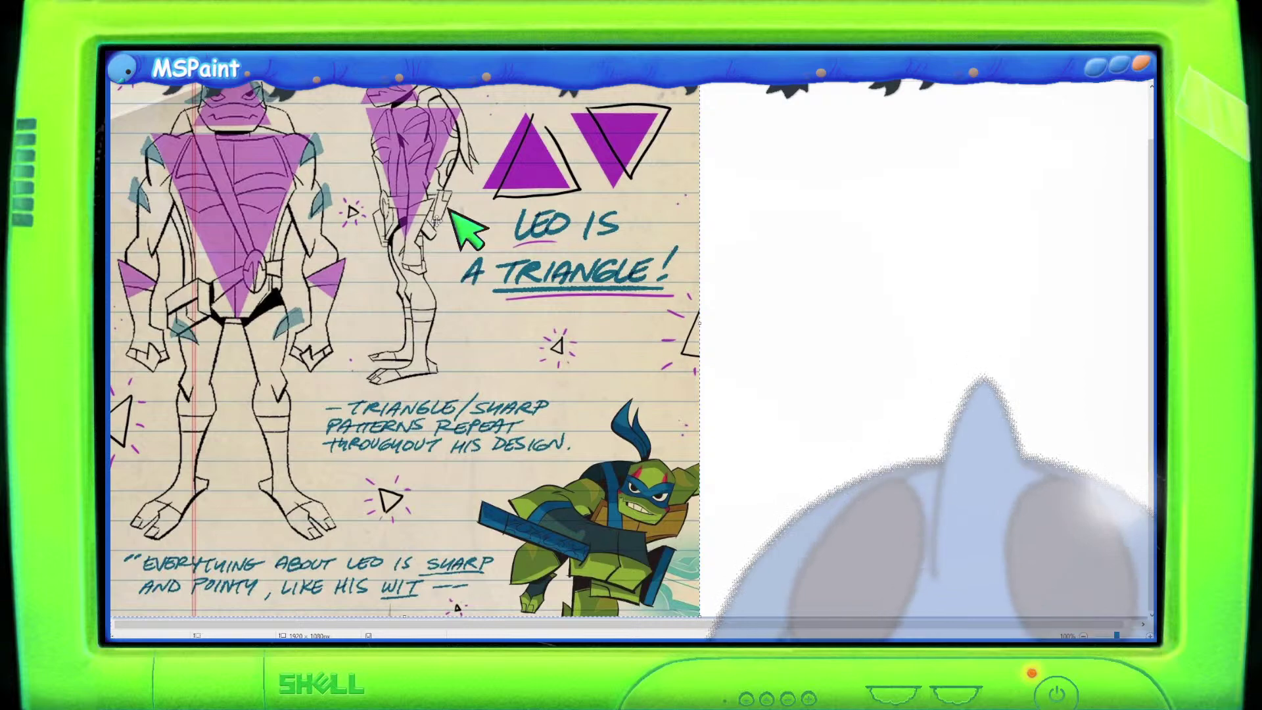
scroll(629, 421, up, 1)
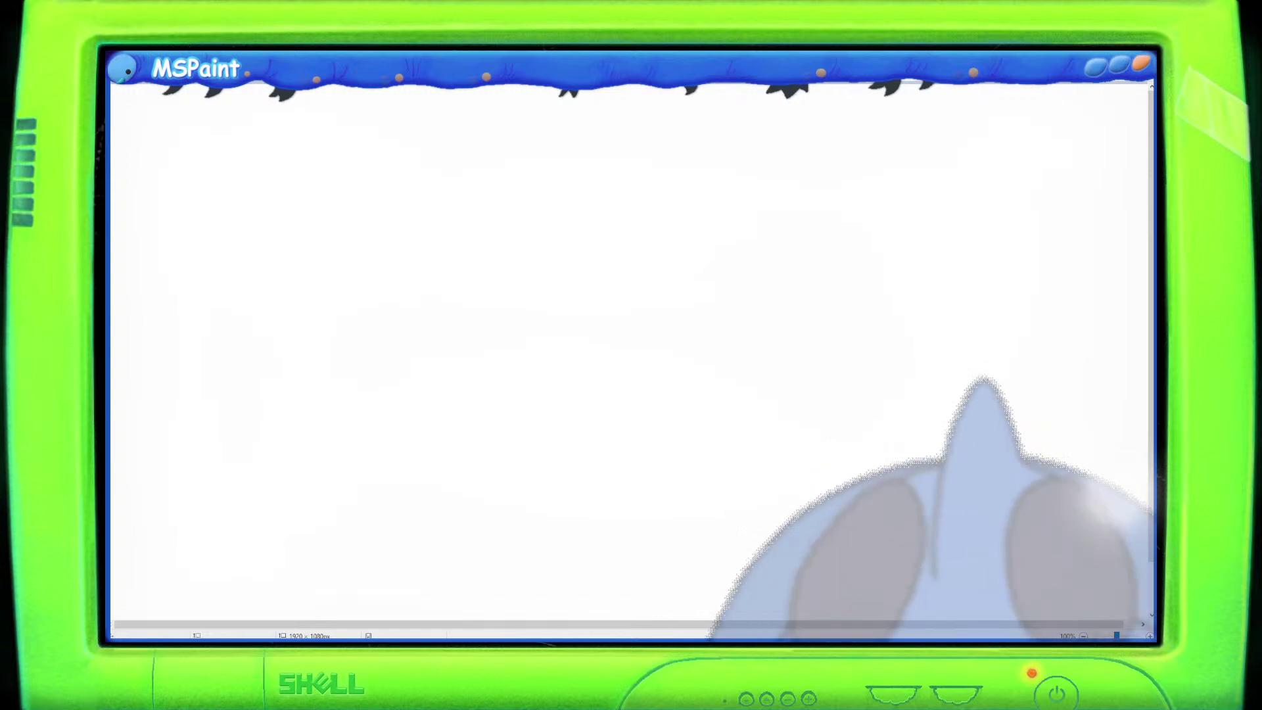
Paste and examine the elevator picture of the turtles, replace it with the Donnie, Leo, Raph and Mikey line-up, and clear the canvas.
key(ctrl+v)
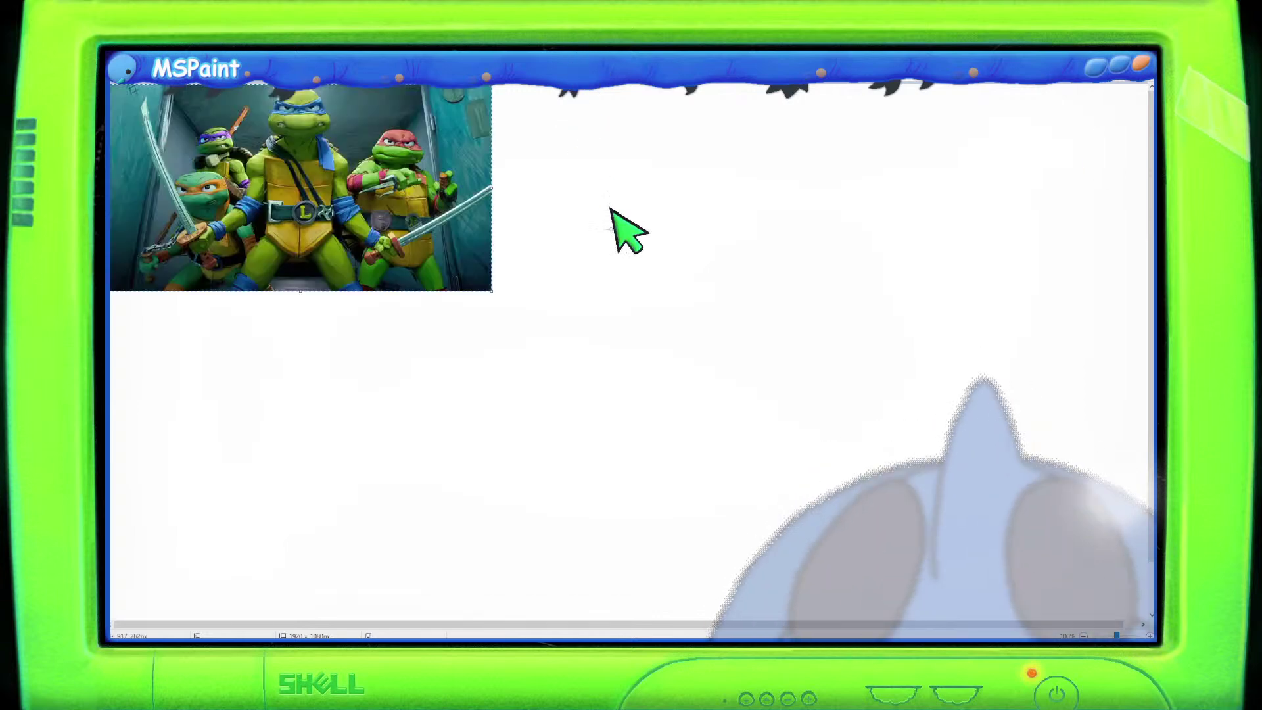
scroll(513, 348, up, 1)
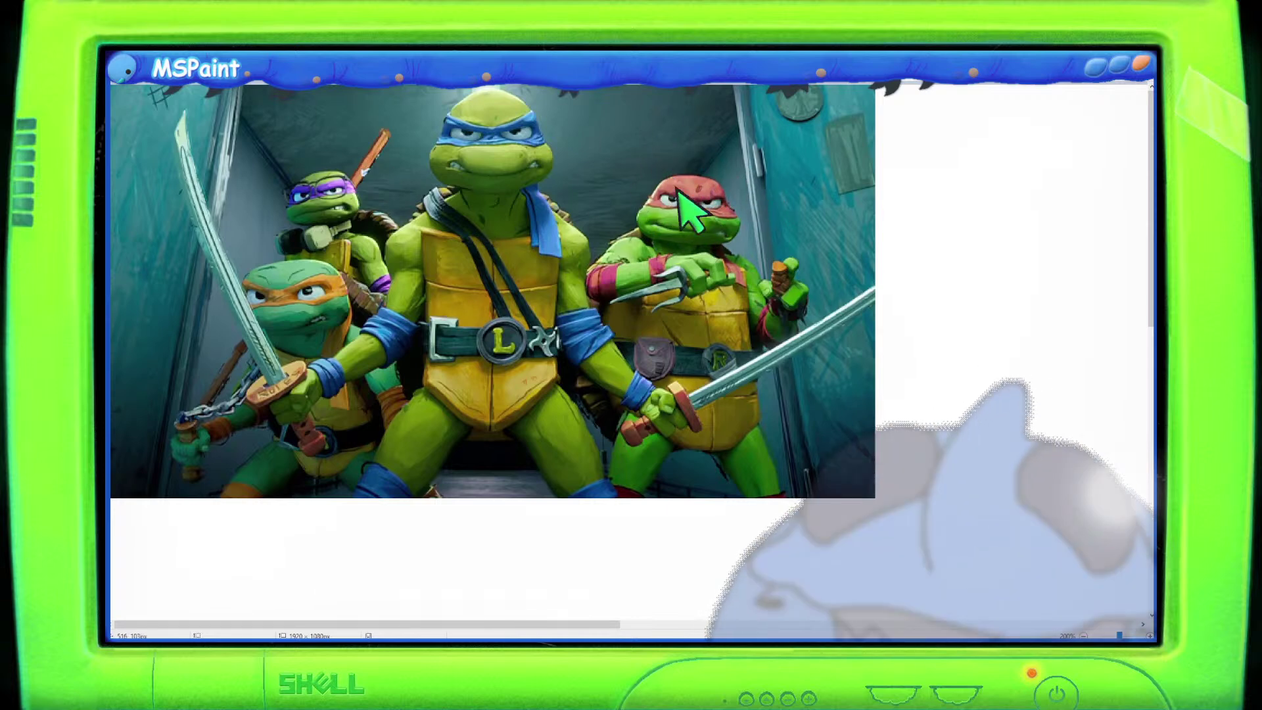
key(ctrl+z)
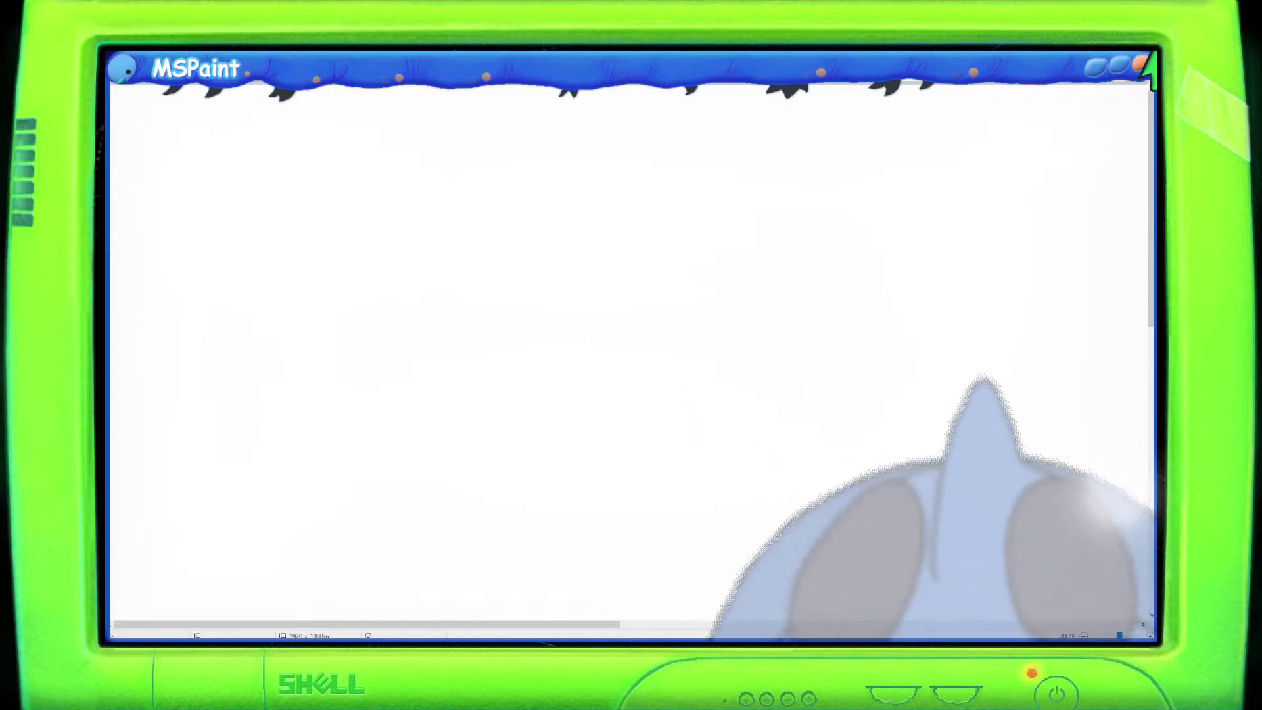
key(ctrl+v)
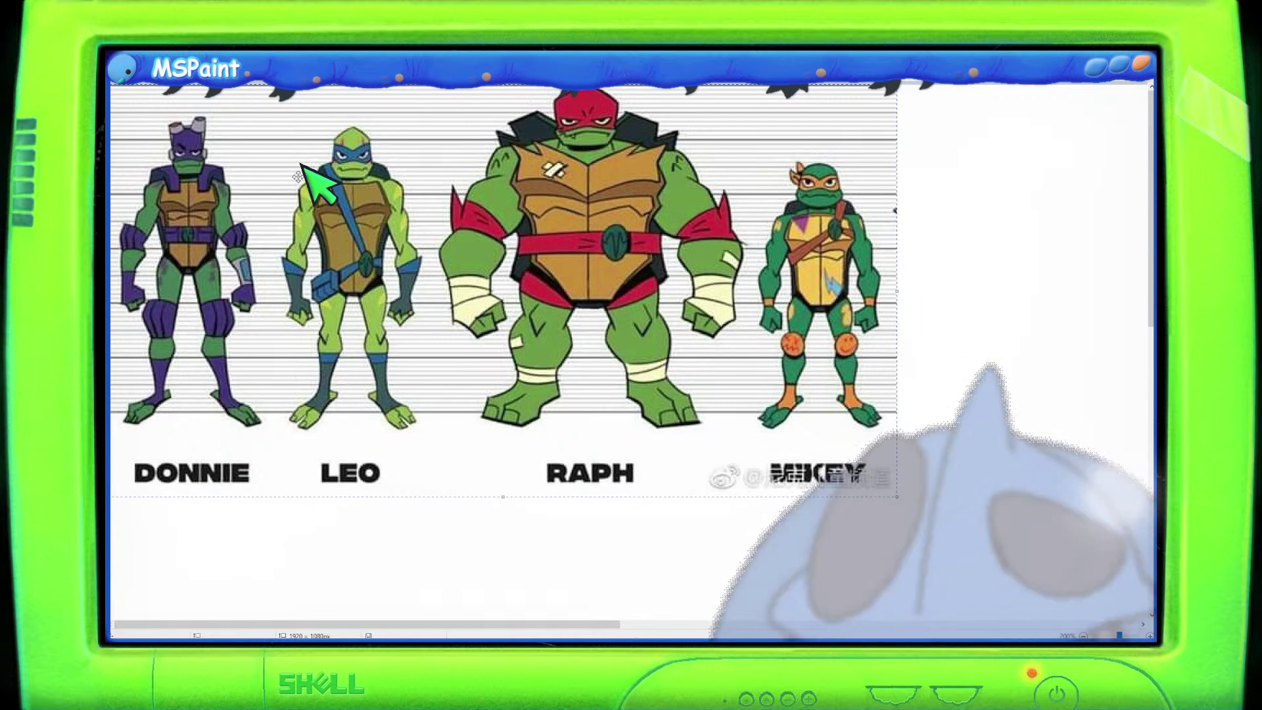
key(Delete)
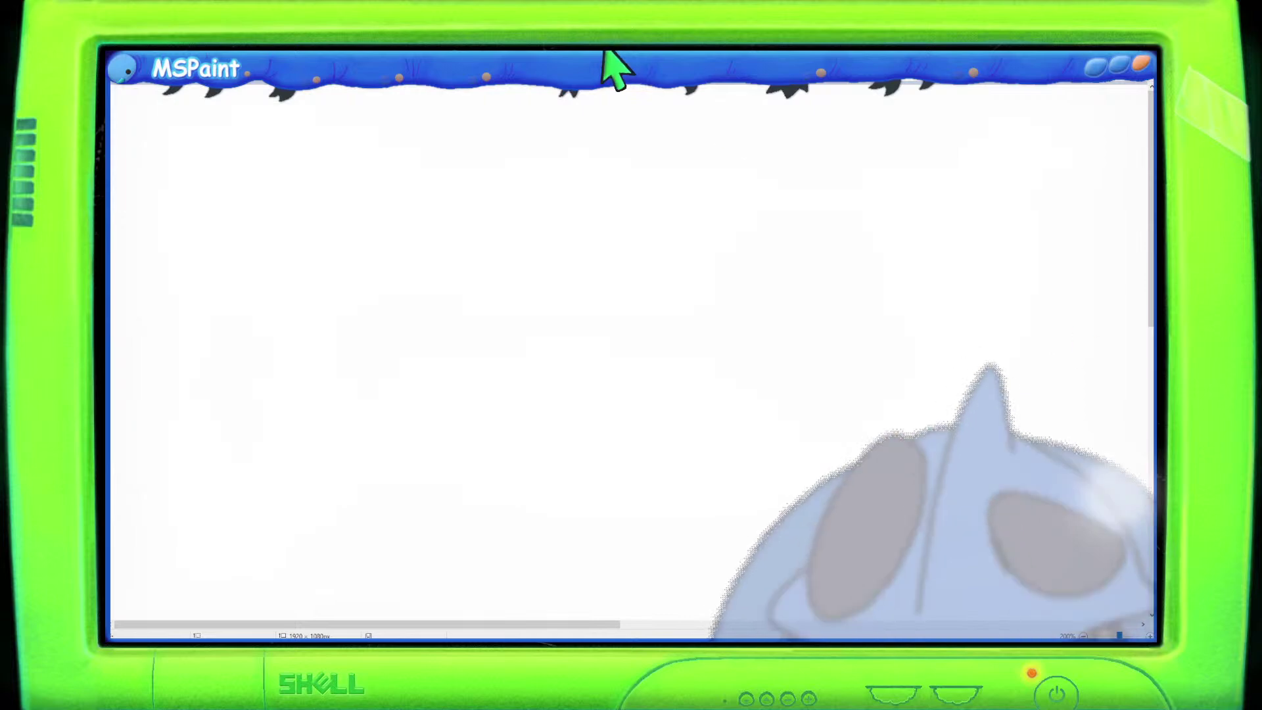
Paste the elevator picture again at the canvas origin, enclose it in a rectangular selection, and delete it.
key(ctrl+v)
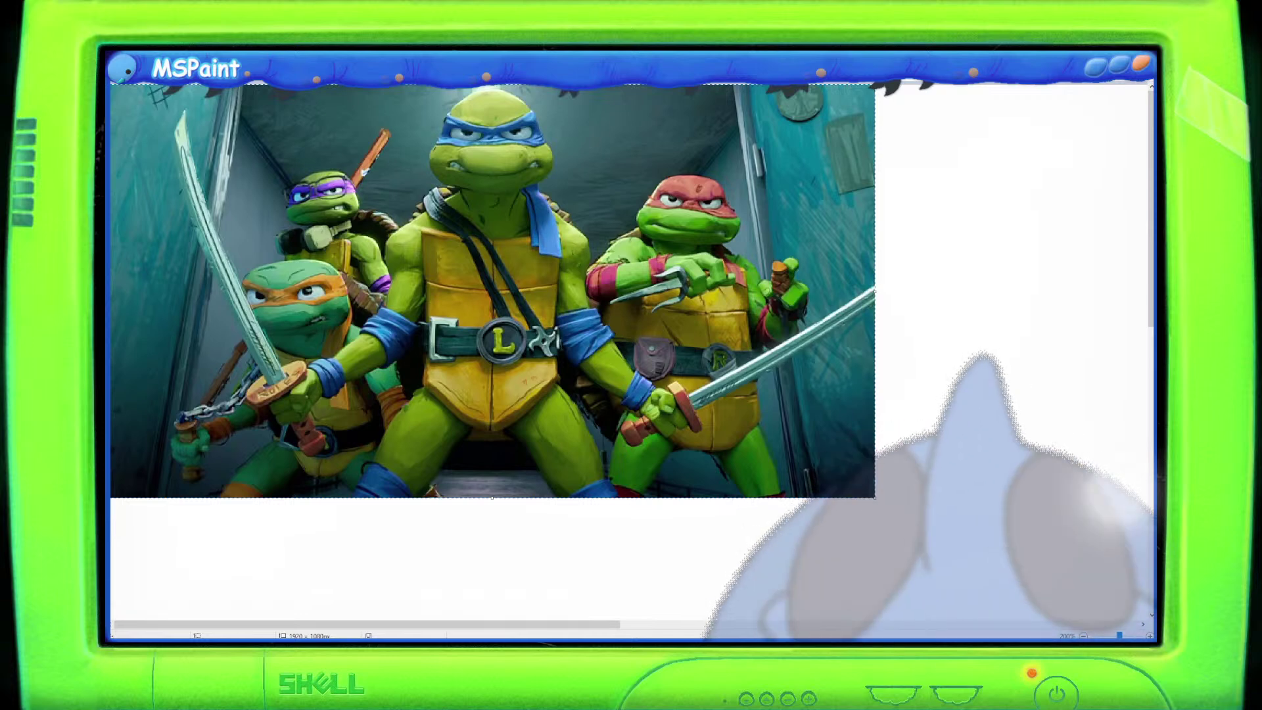
click(993, 299)
key(ctrl+z)
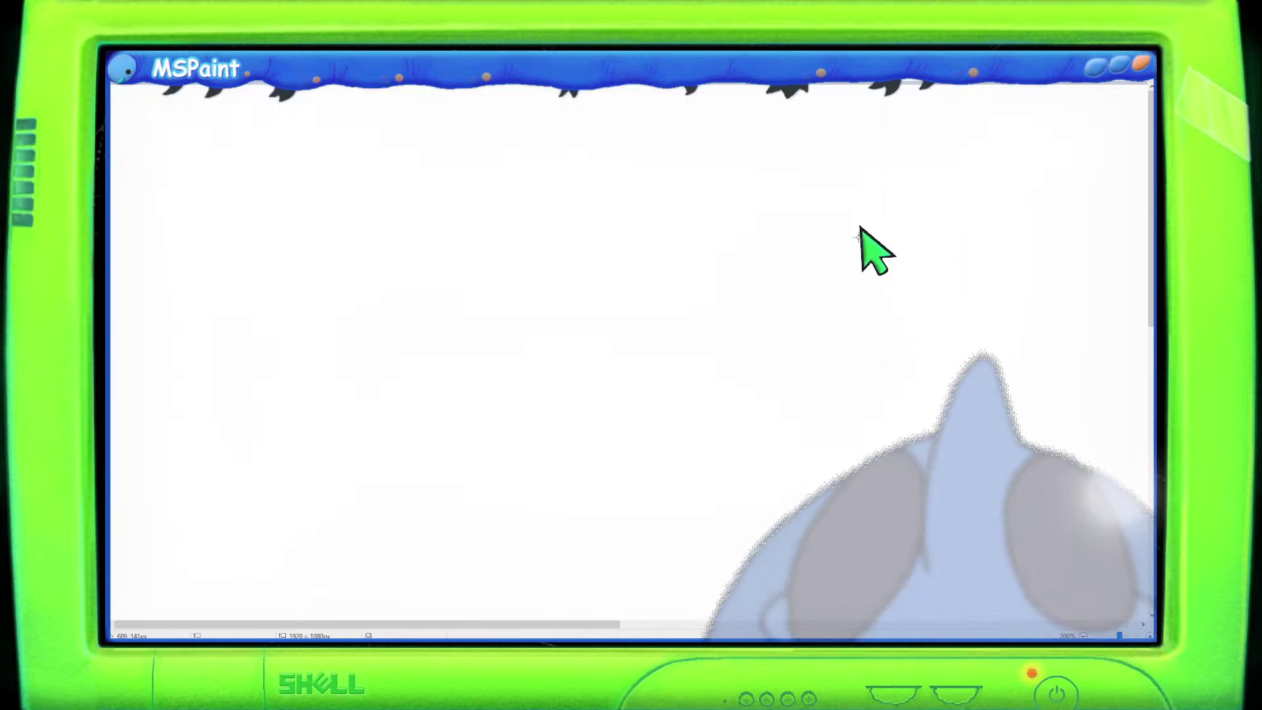
key(ctrl+v)
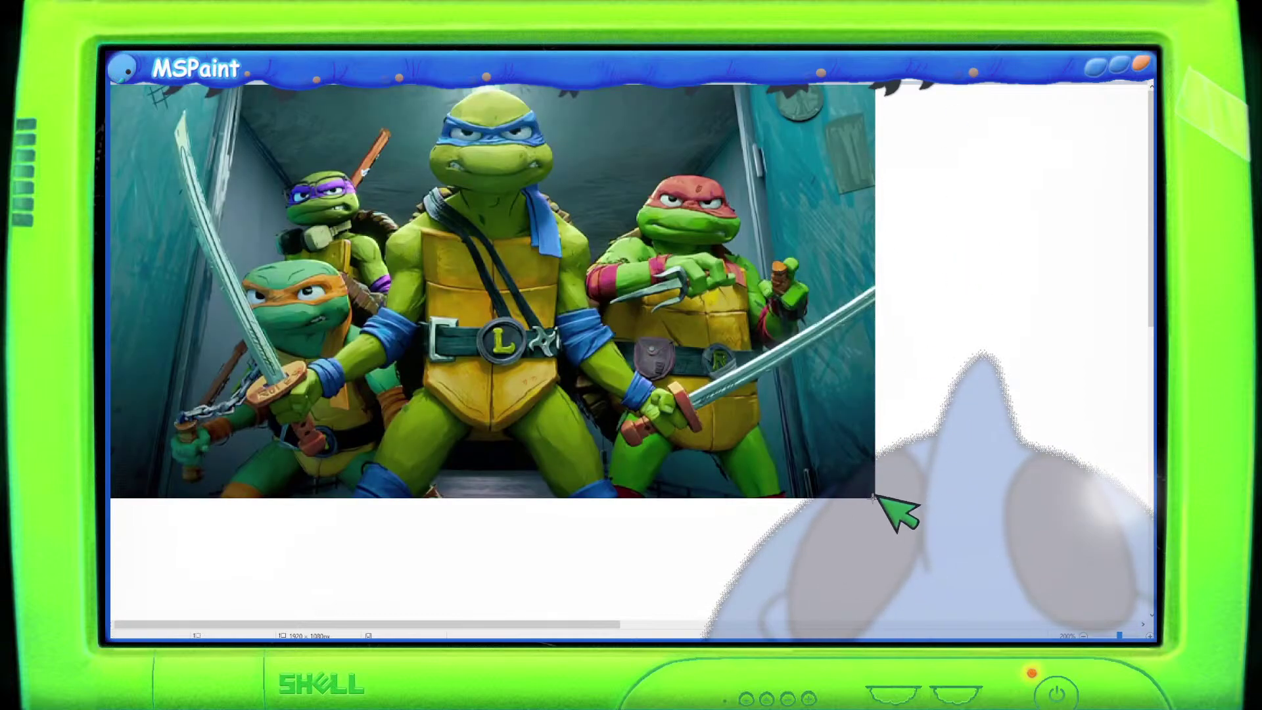
drag(883, 504, 790, 449)
click(1065, 315)
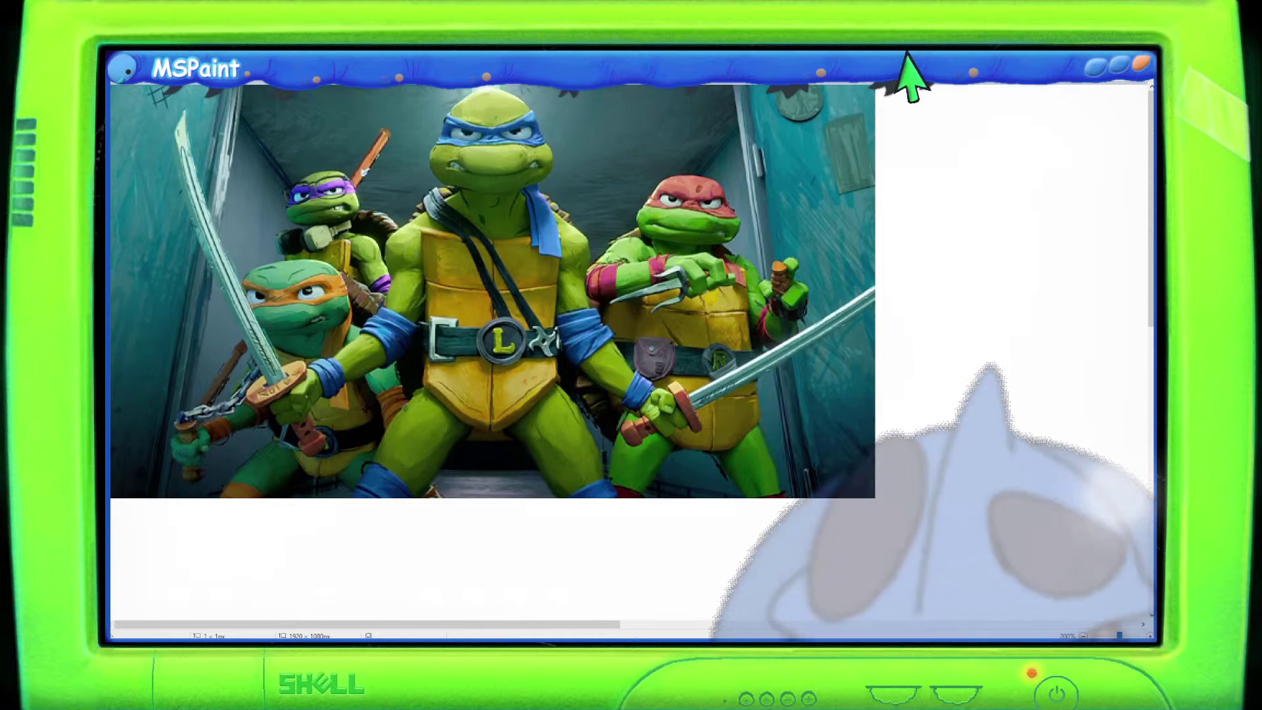
drag(970, 543, 115, 55)
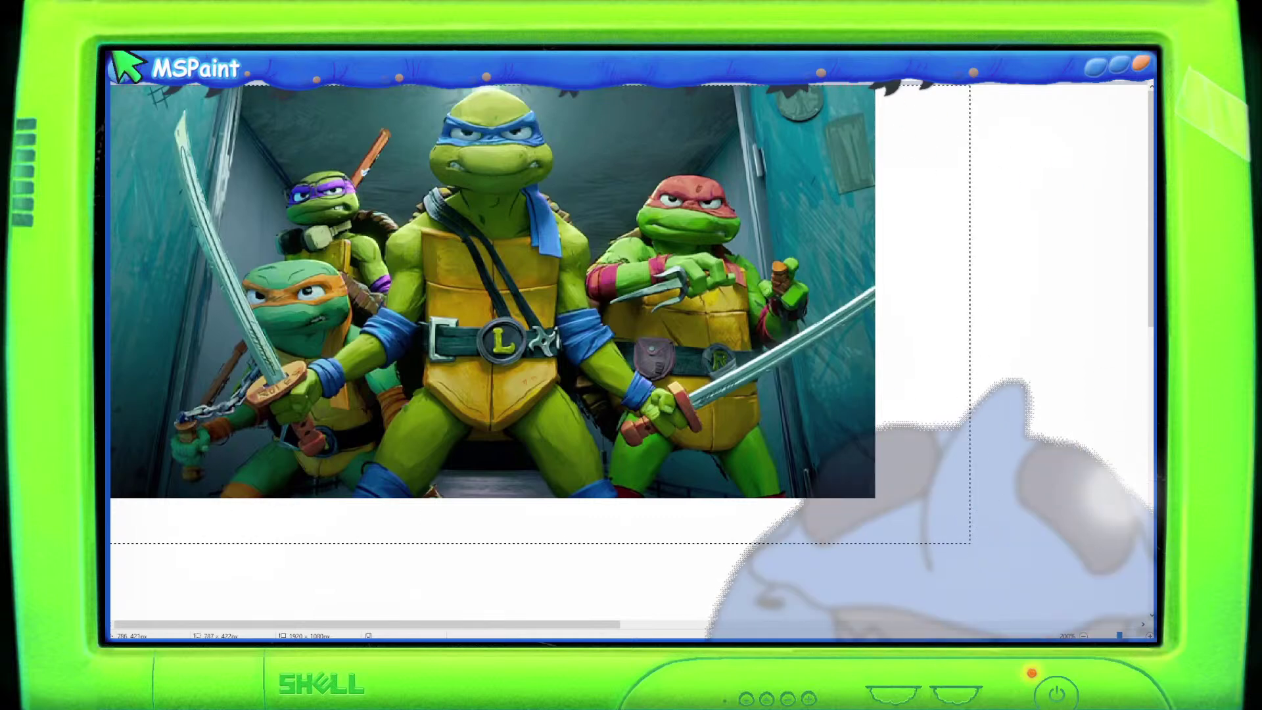
key(Delete)
Paste the Empire Exclusive rooftop picture, examine the four turtles up close, and undo the paste.
key(ctrl+v)
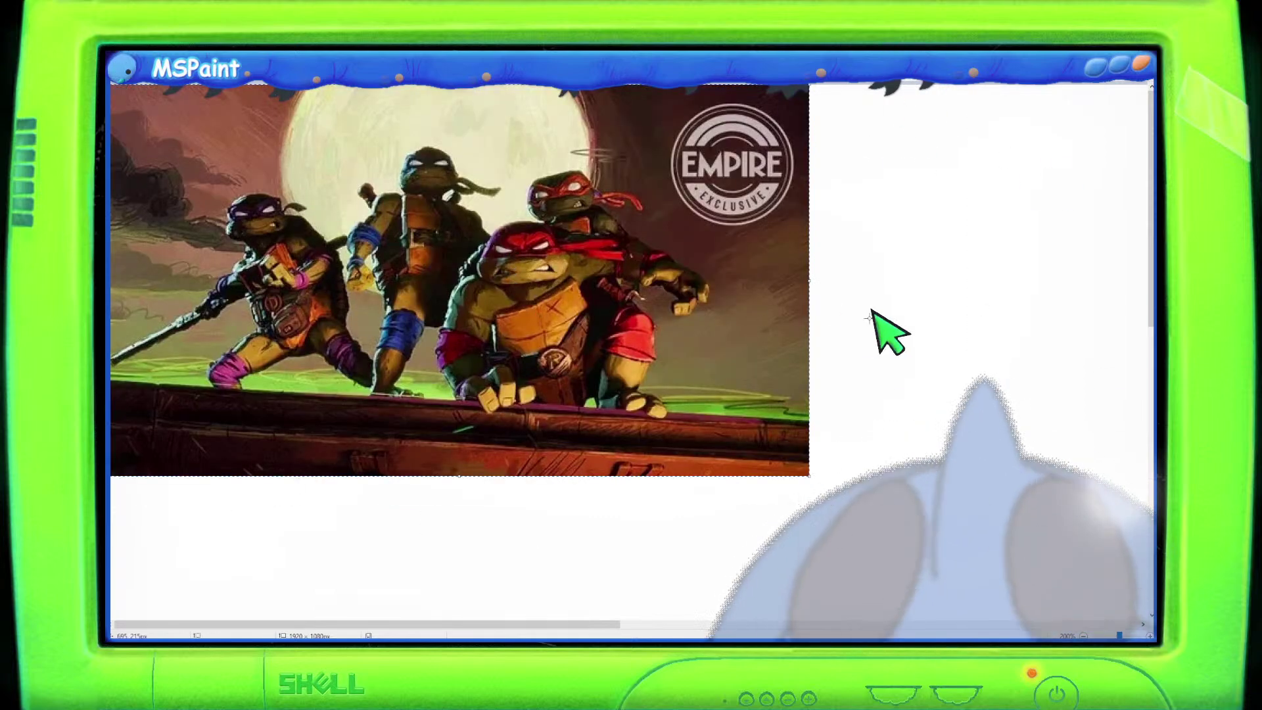
scroll(812, 334, up, 1)
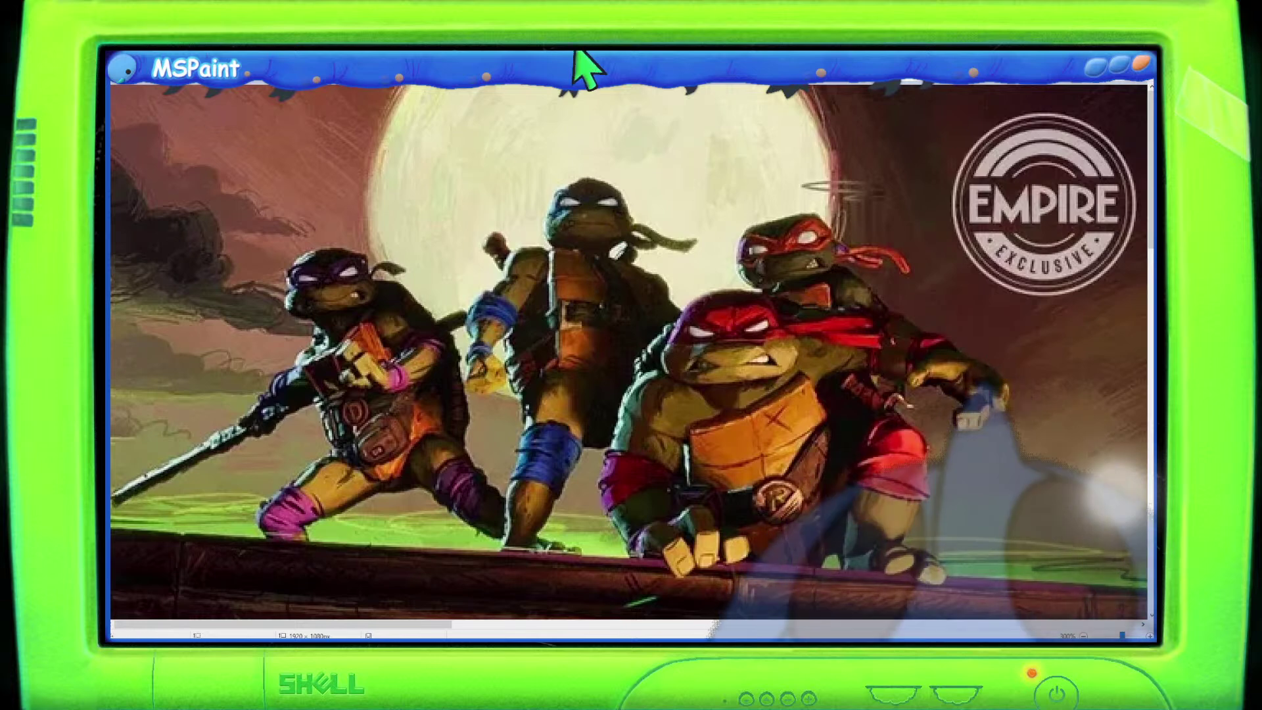
key(ctrl+z)
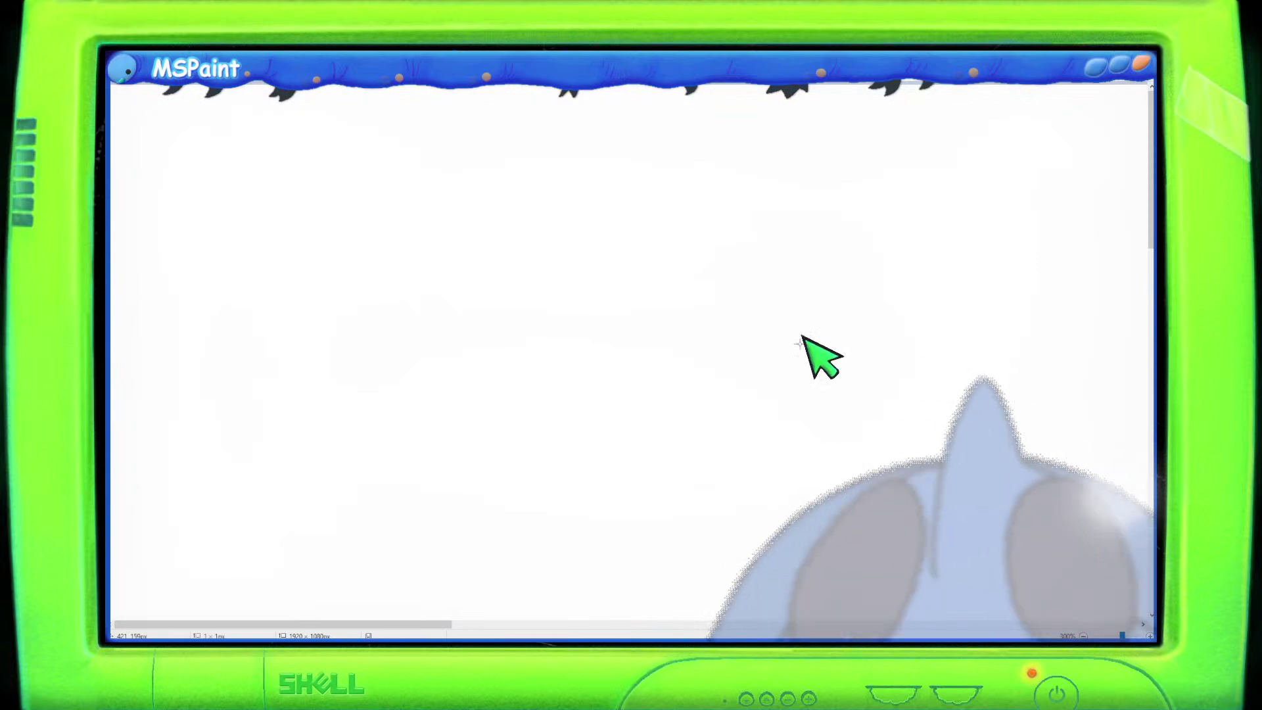
Paste the elevator picture again and examine the four turtles' faces, builds and gear at close range.
key(ctrl+v)
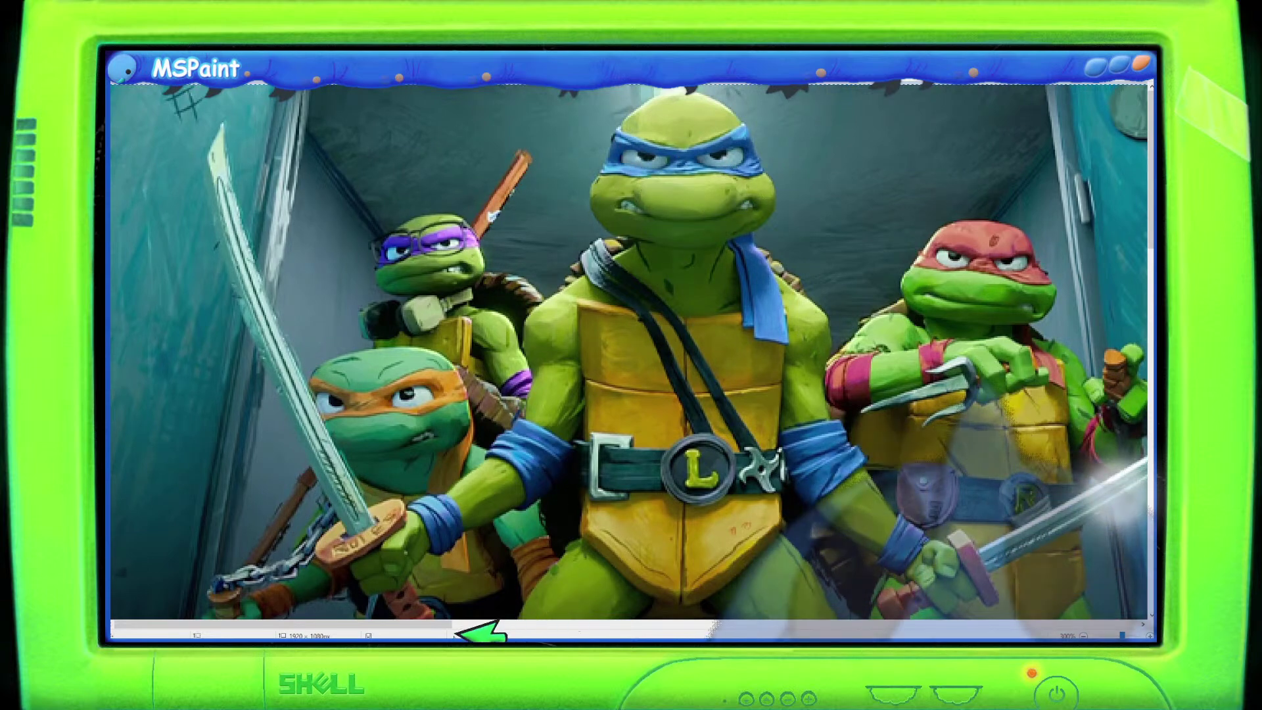
drag(434, 625, 461, 595)
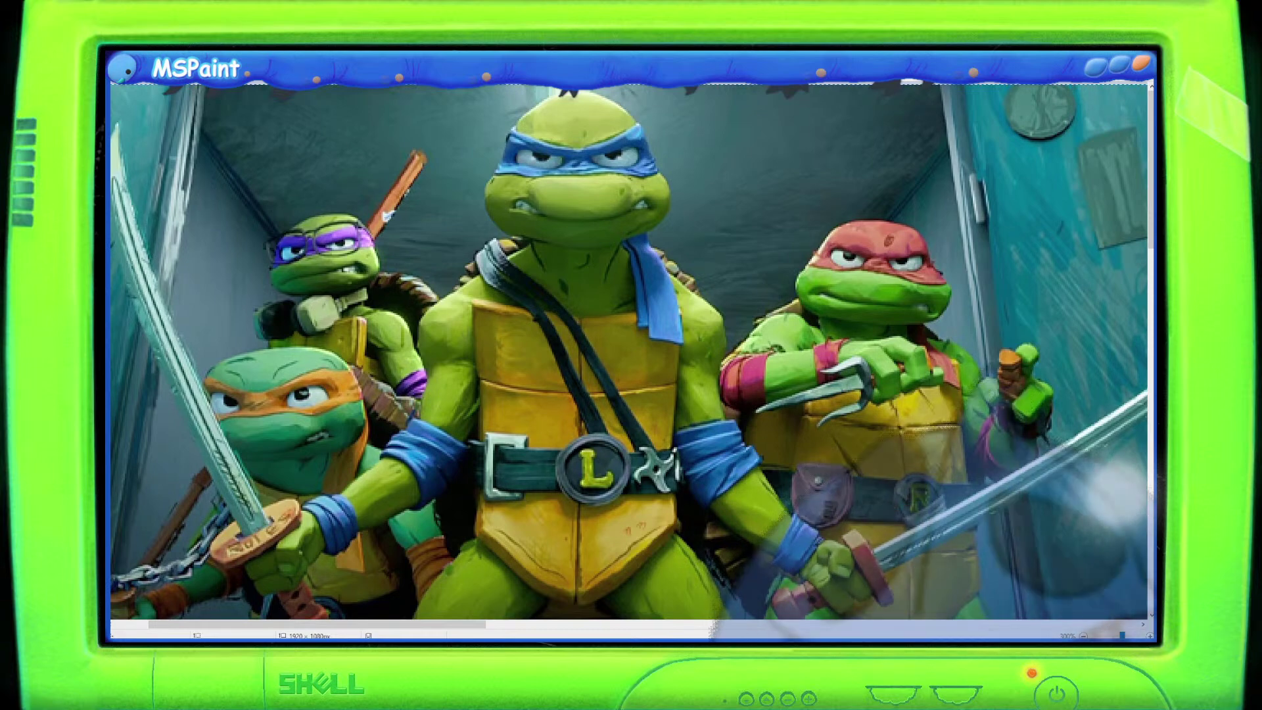
scroll(920, 286, down, 1)
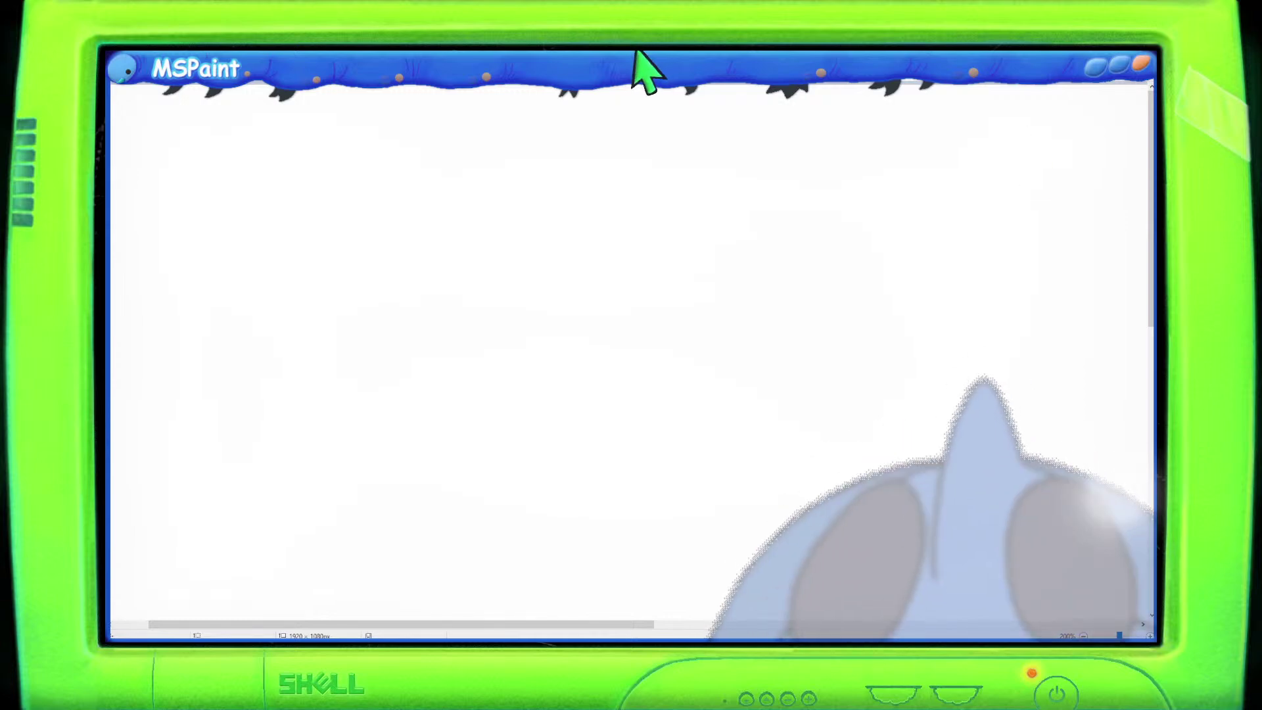
Paste the dark night rooftop picture and examine the moon and the purple- and blue-masked turtles up close.
key(ctrl+v)
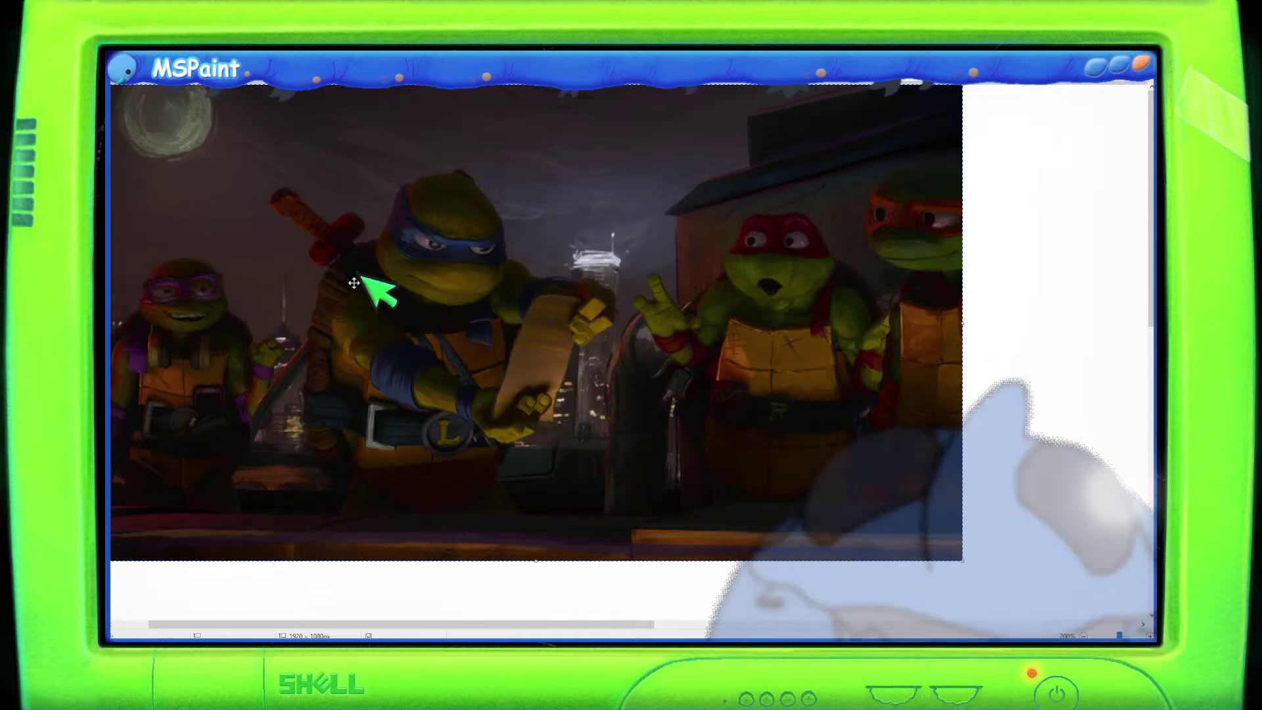
ctrl+scroll(349, 282, up, 3)
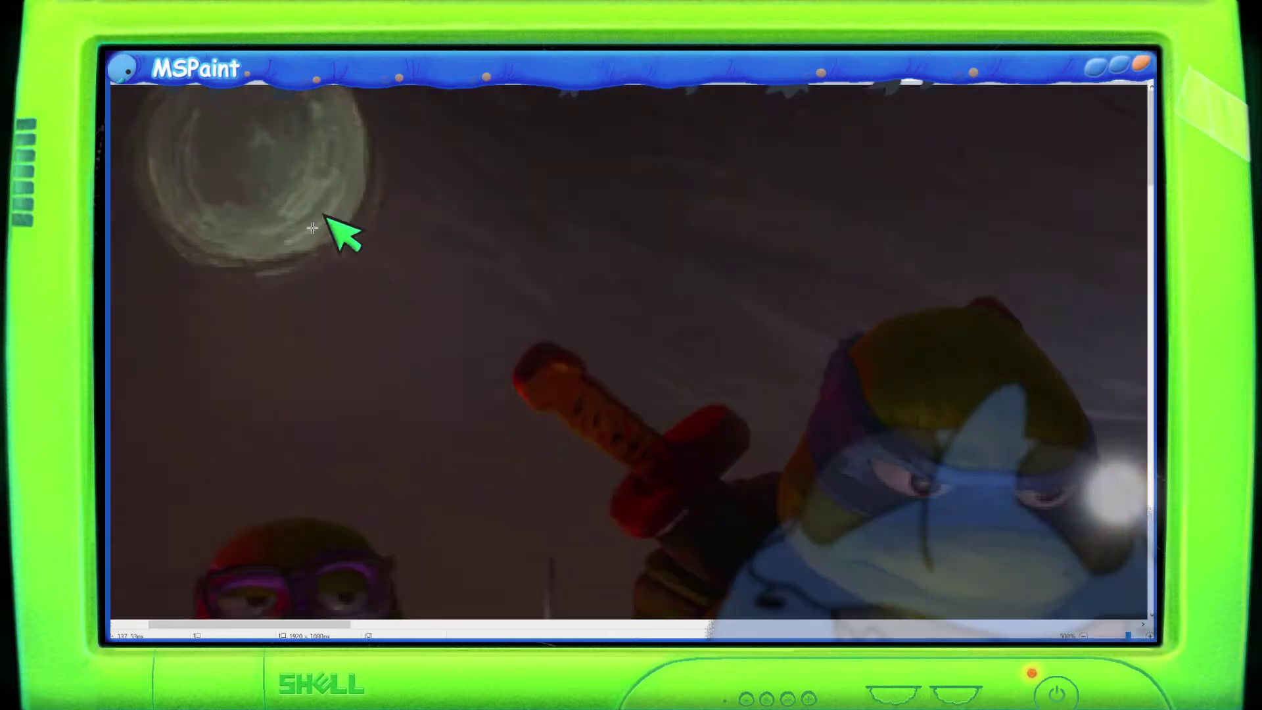
ctrl+scroll(274, 254, down, 1)
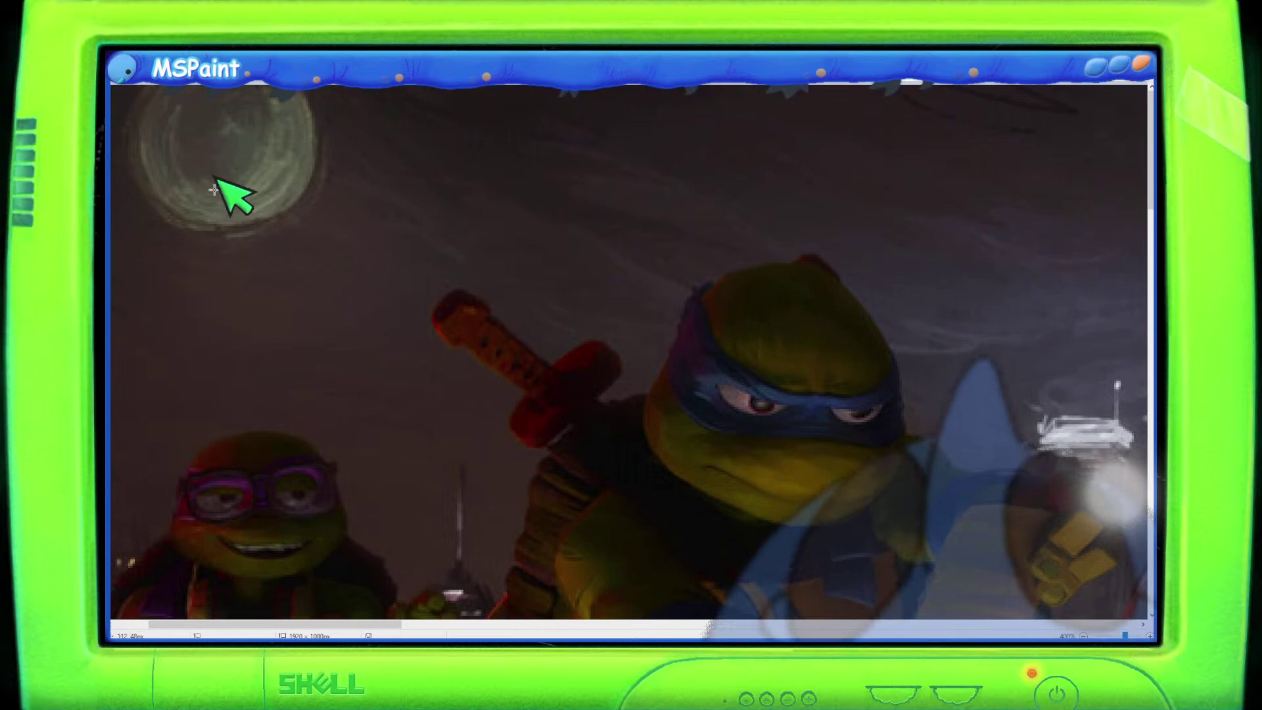
ctrl+scroll(250, 198, down, 1)
ctrl+scroll(412, 211, down, 1)
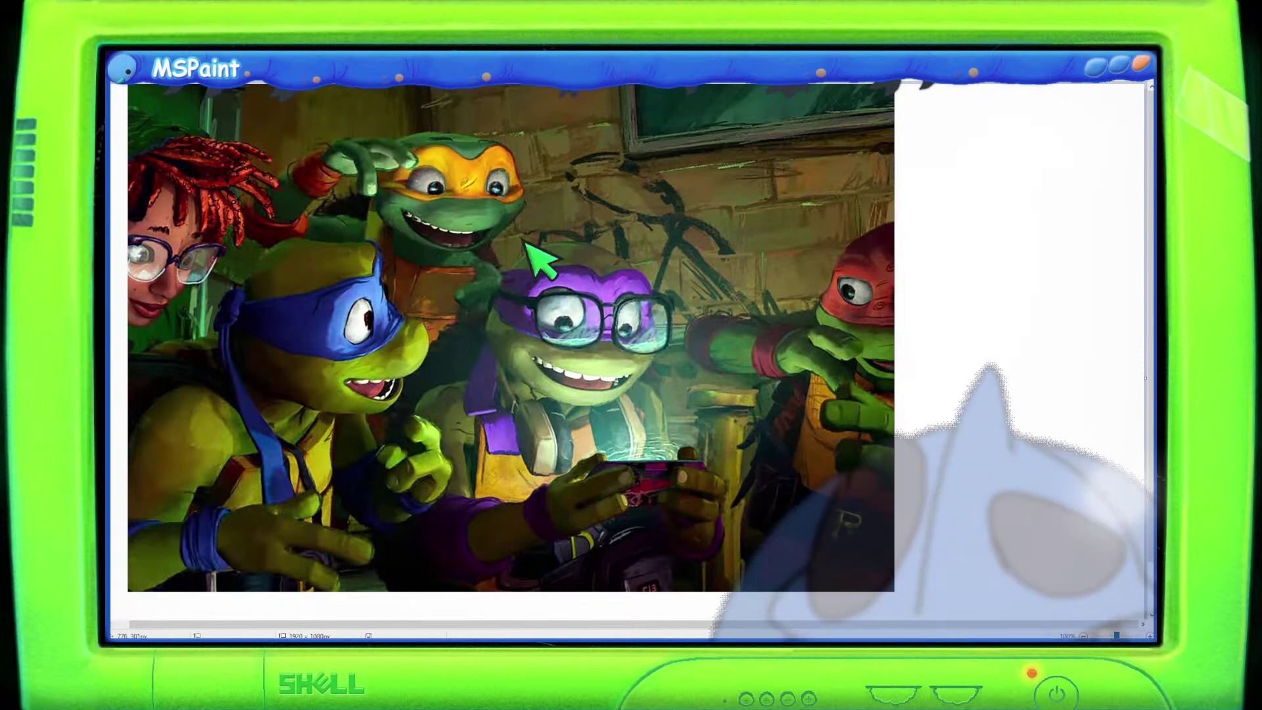
Paste the picture of the red-masked turtle holding two sai, and undo both it and the picture of the turtles around a phone.
key(ctrl+v)
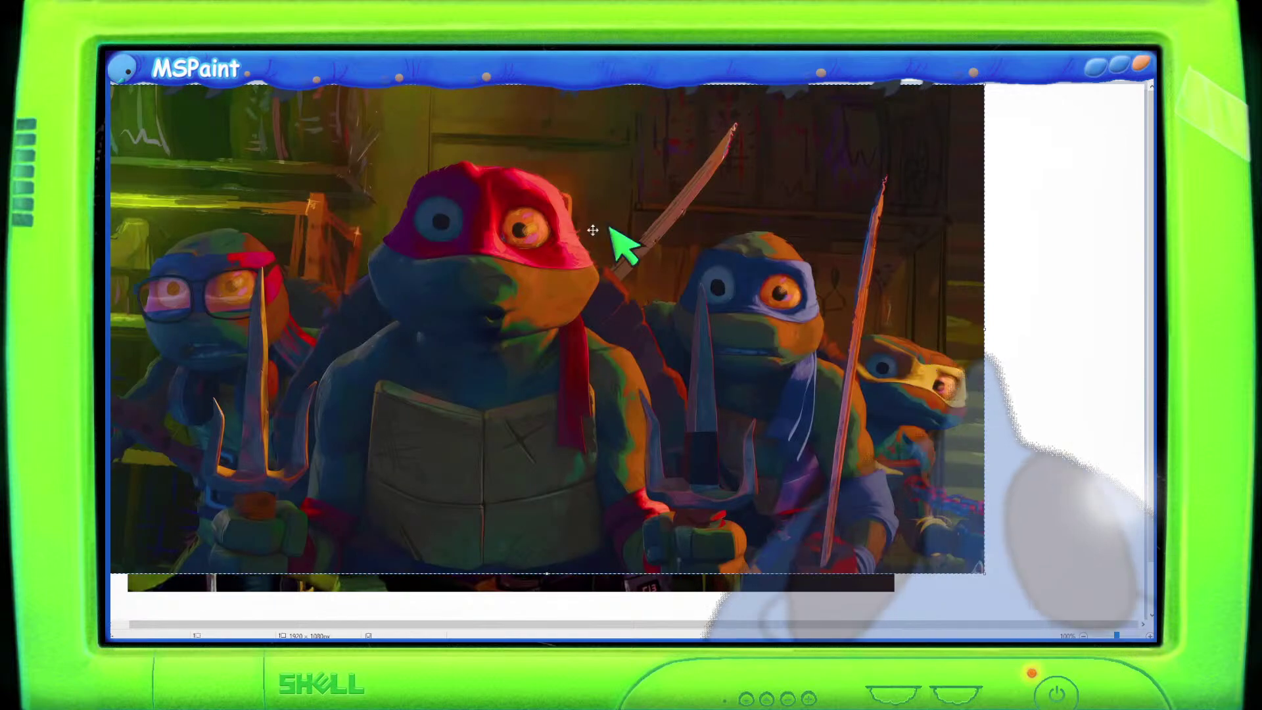
key(ctrl+z)
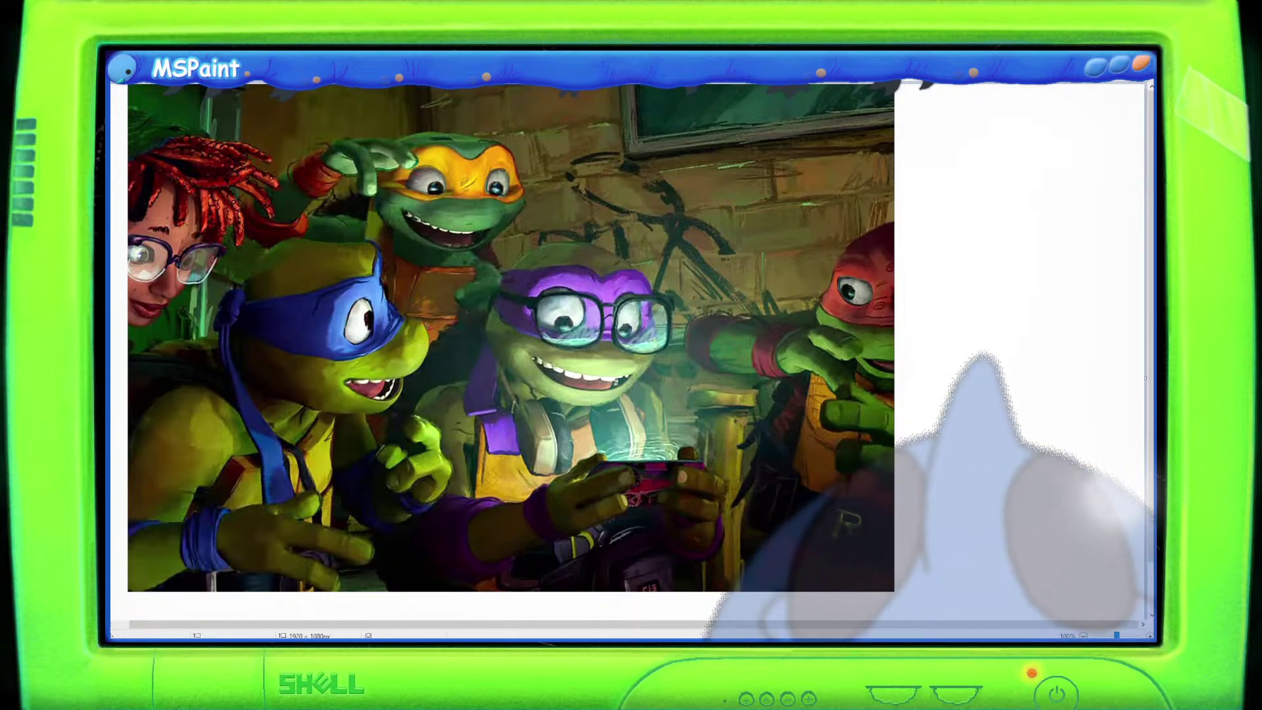
key(ctrl+z)
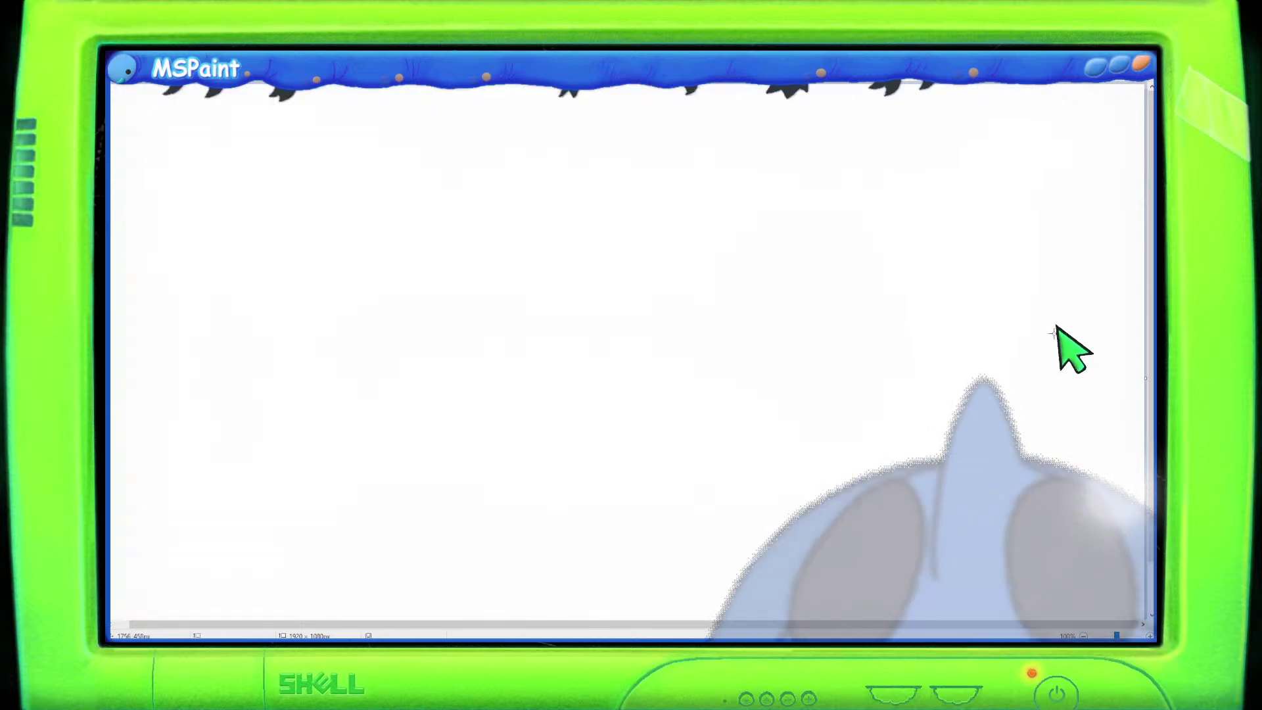
Paste the wide moonlit rooftop picture and examine it up close from the purple-masked turtle's staff across to the red-masked turtle's feet.
scroll(986, 321, down, 1)
key(ctrl+v)
scroll(677, 289, up, 2)
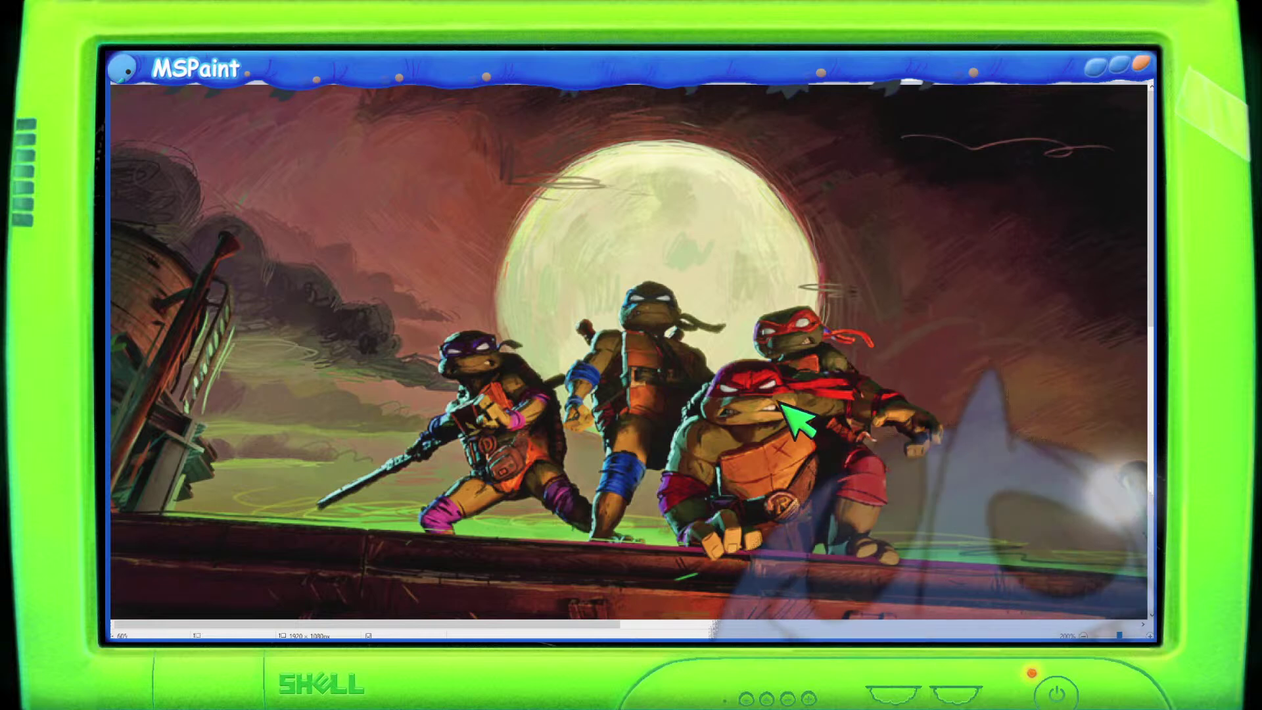
mouse_move(600, 625)
mouse_down()
mouse_move(632, 628)
mouse_move(601, 626)
mouse_up()
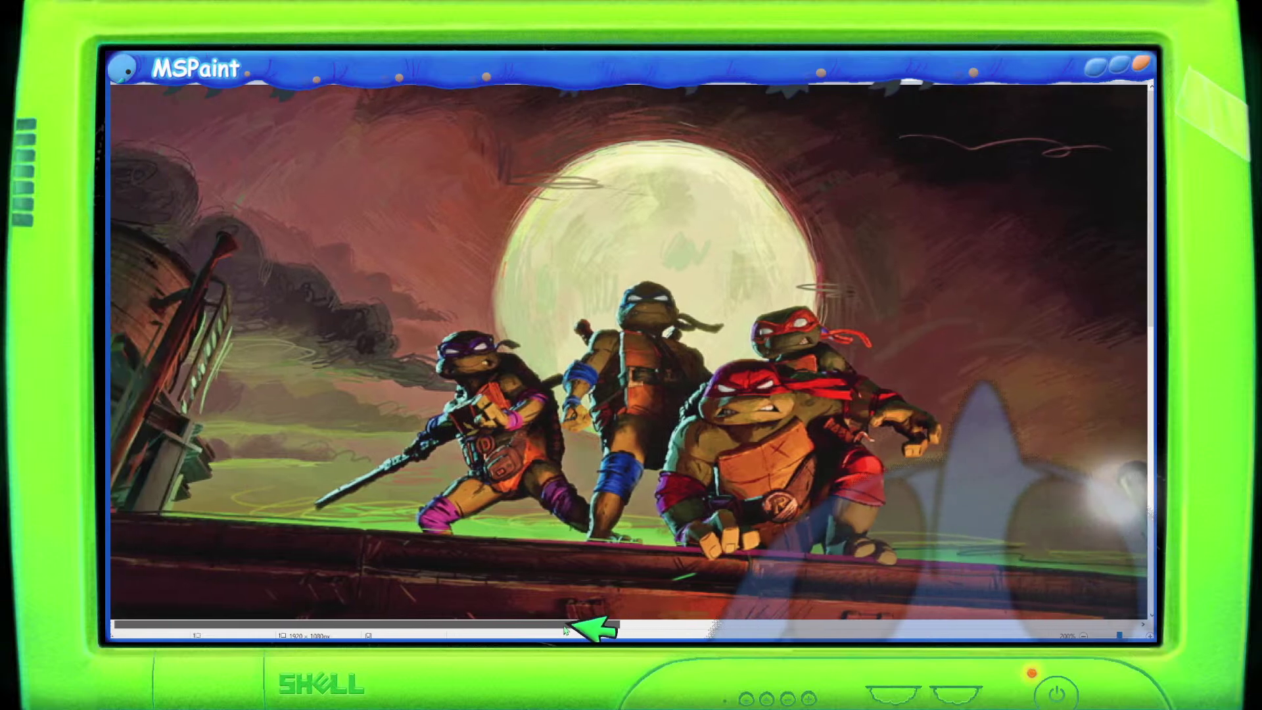
scroll(239, 257, up, 1)
scroll(240, 257, up, 3)
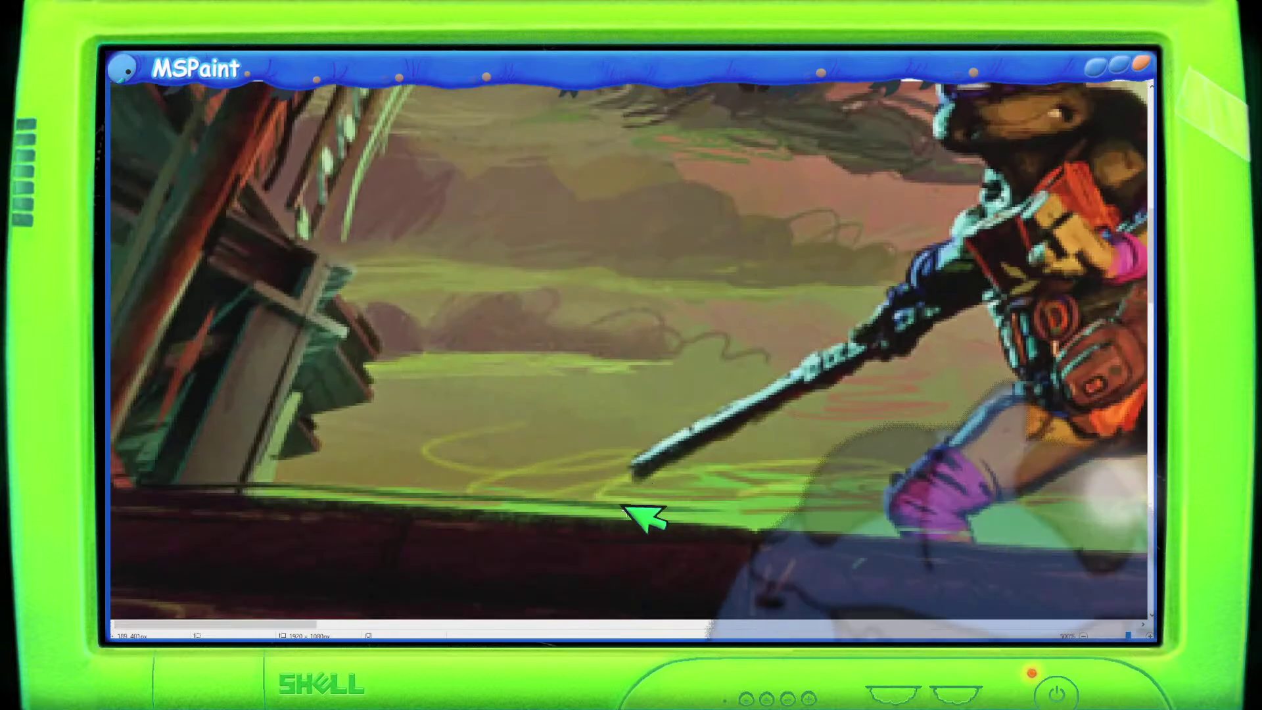
scroll(683, 510, down, 2)
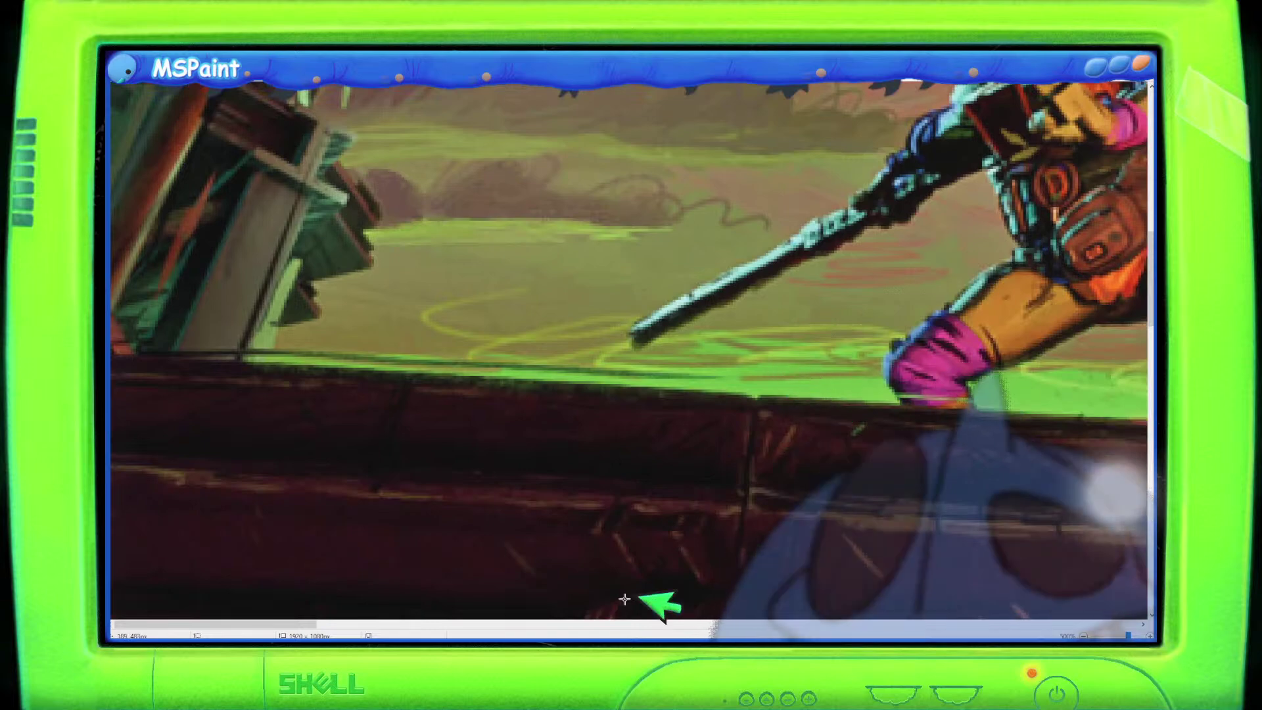
drag(310, 623, 618, 636)
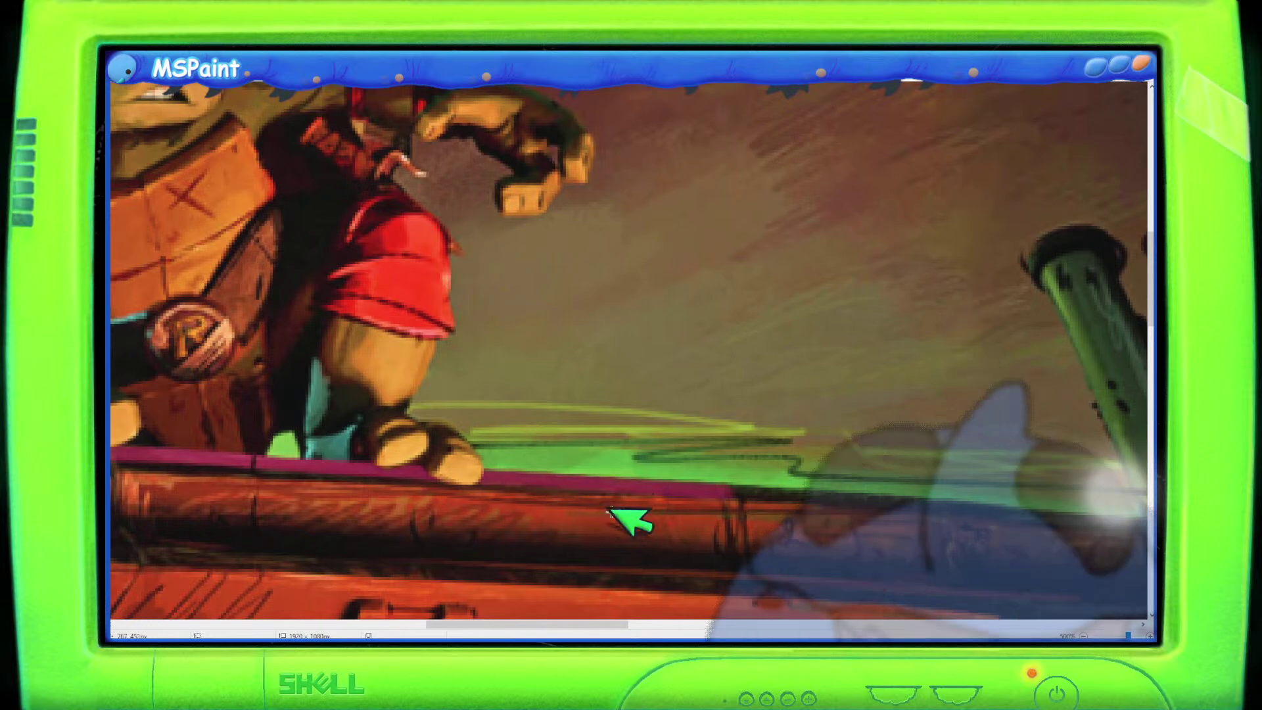
View the whole rooftop picture, scribble in purple over the blue-masked turtle, and undo both the scribble and the picture.
scroll(659, 488, down, 3)
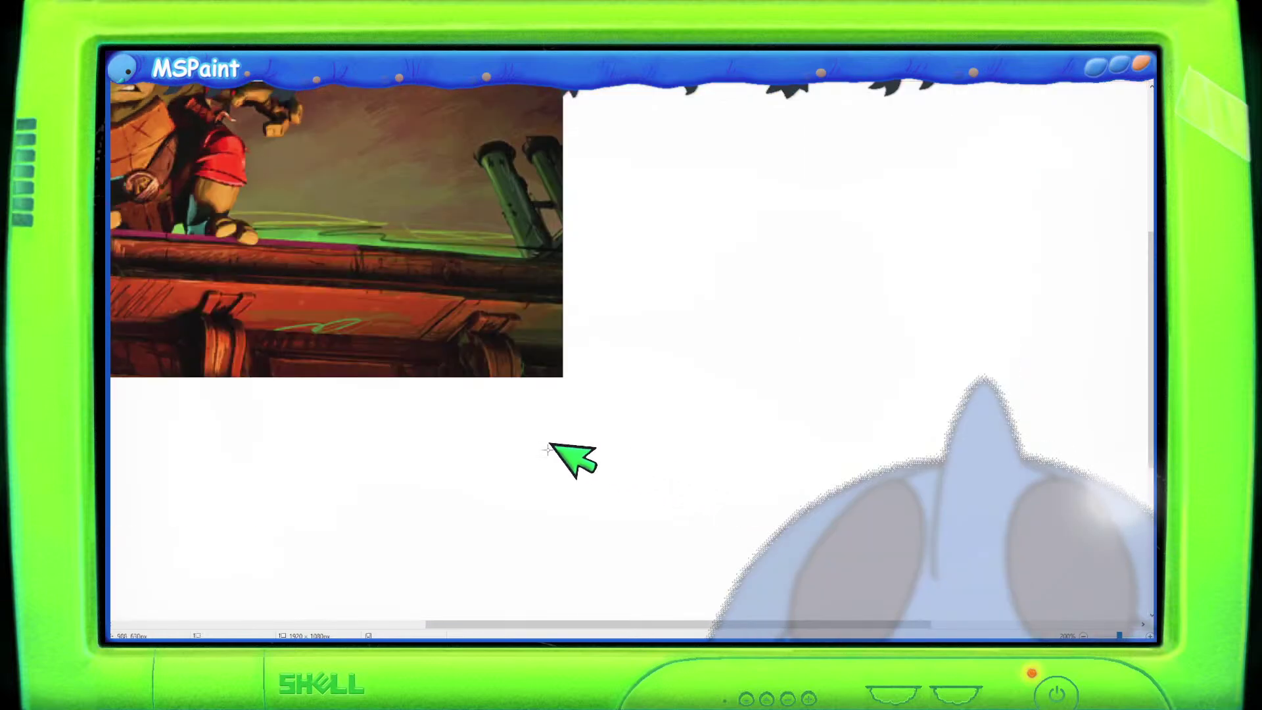
scroll(519, 439, up, 2)
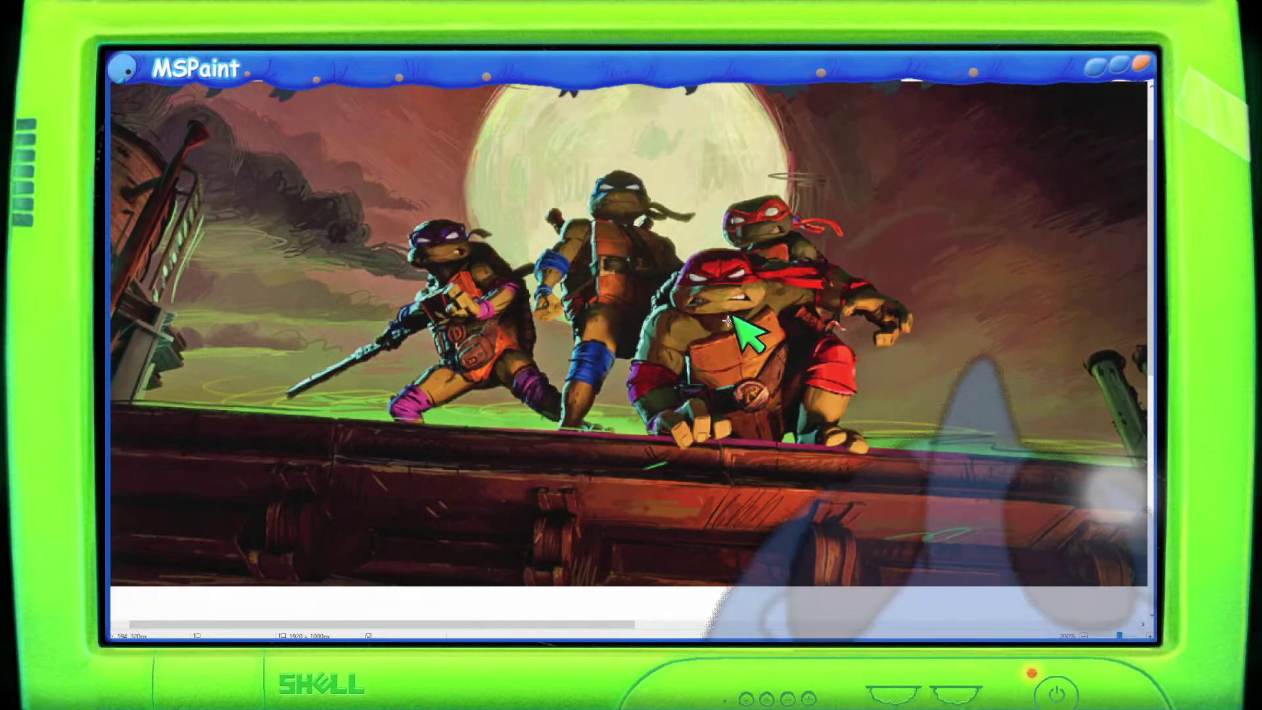
scroll(728, 331, up, 3)
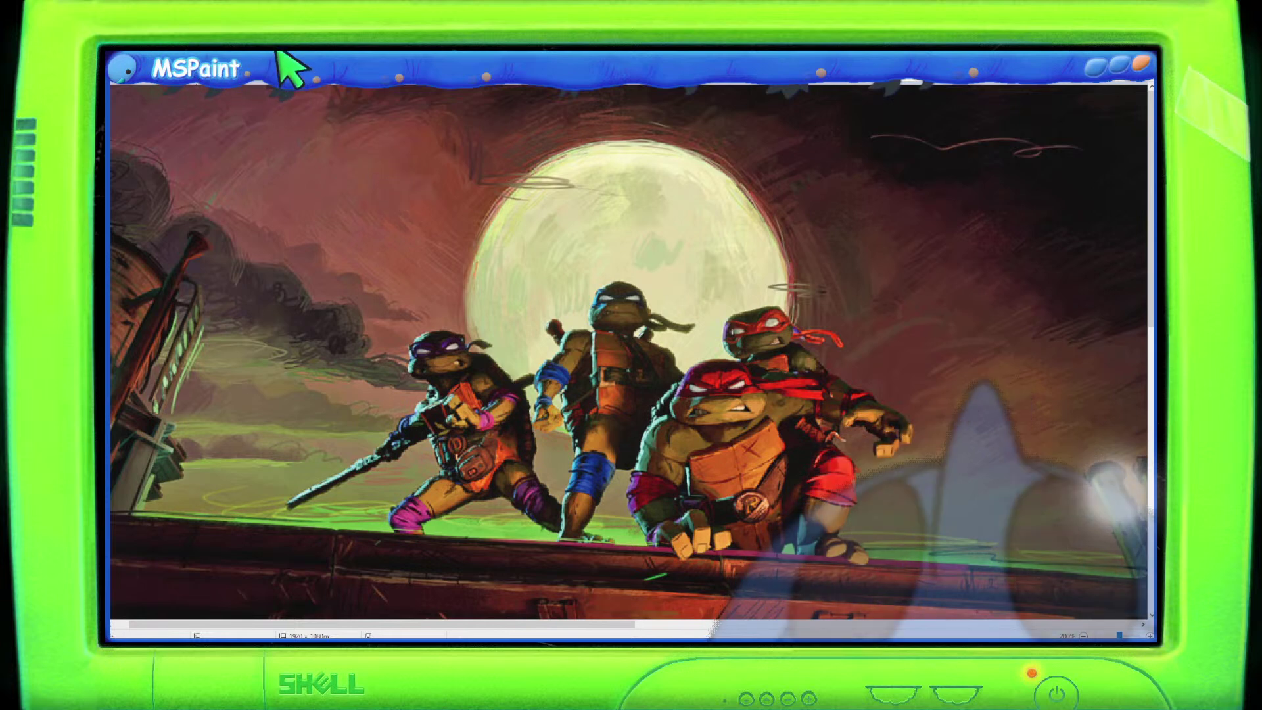
mouse_move(588, 307)
mouse_down()
mouse_move(537, 408)
mouse_move(568, 401)
mouse_move(595, 443)
mouse_up()
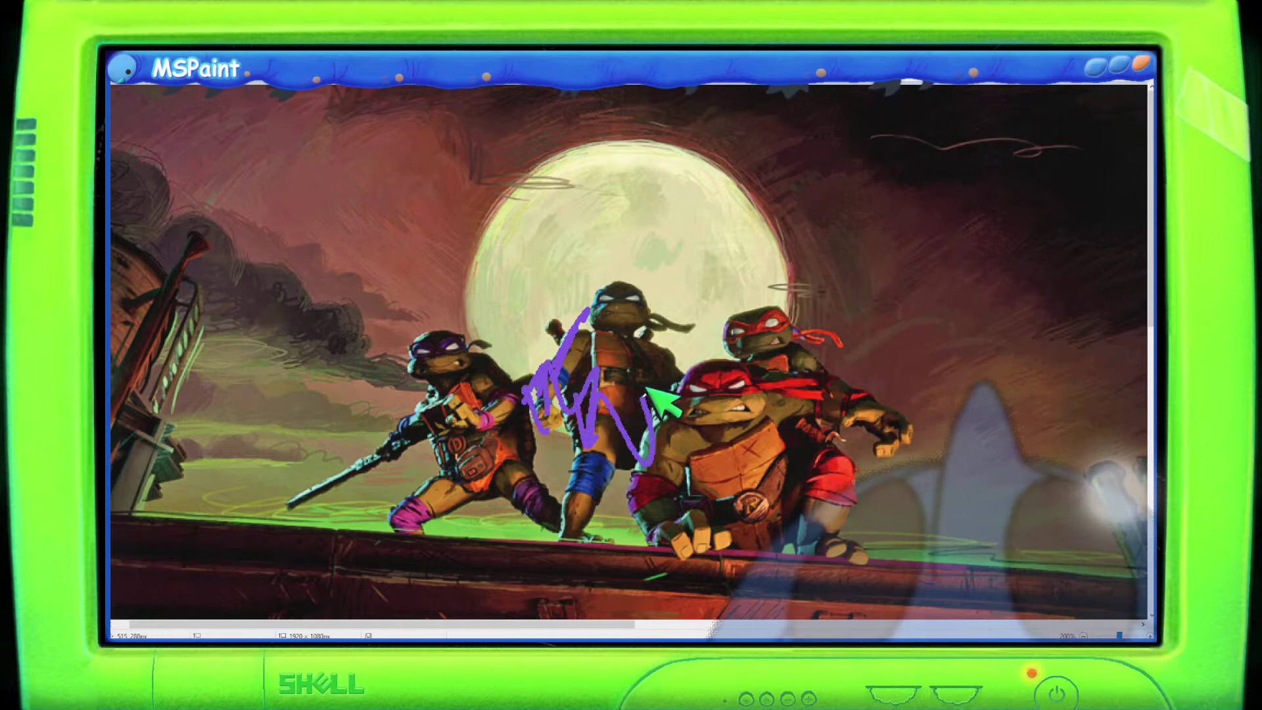
key(ctrl+z)
key(ctrl+z)
key(ctrl+z)
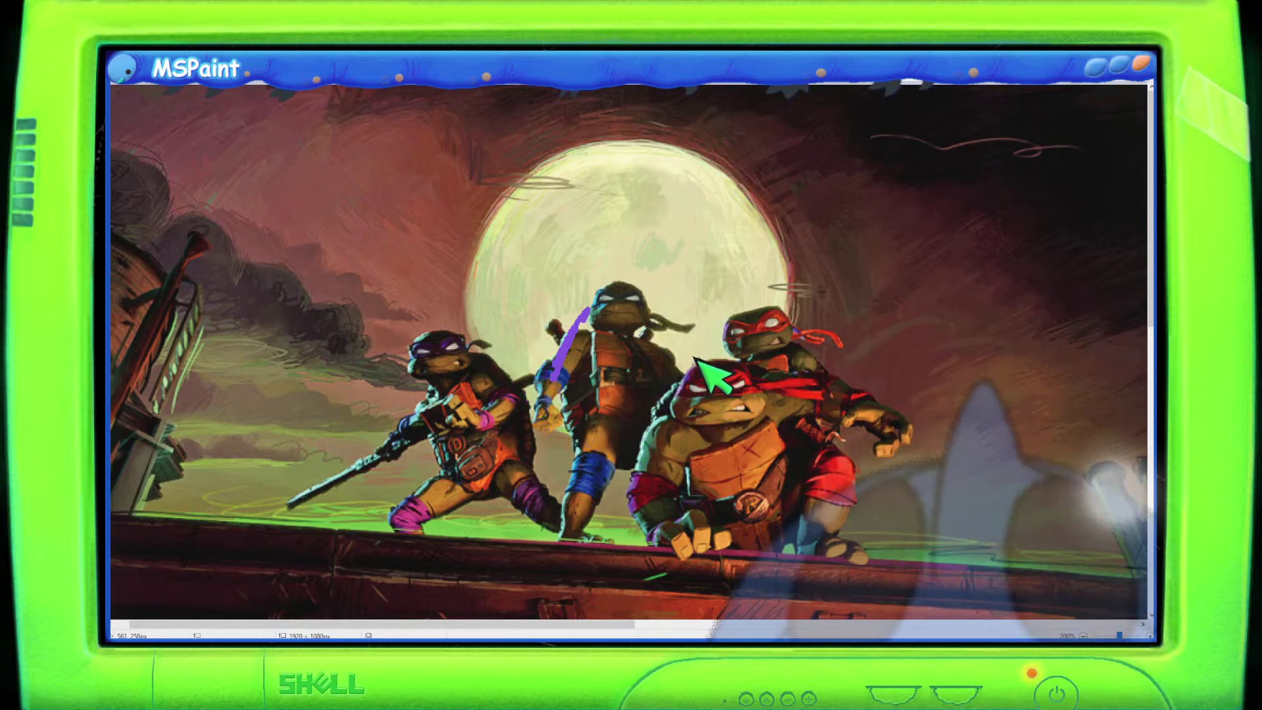
key(ctrl+z)
key(ctrl+z)
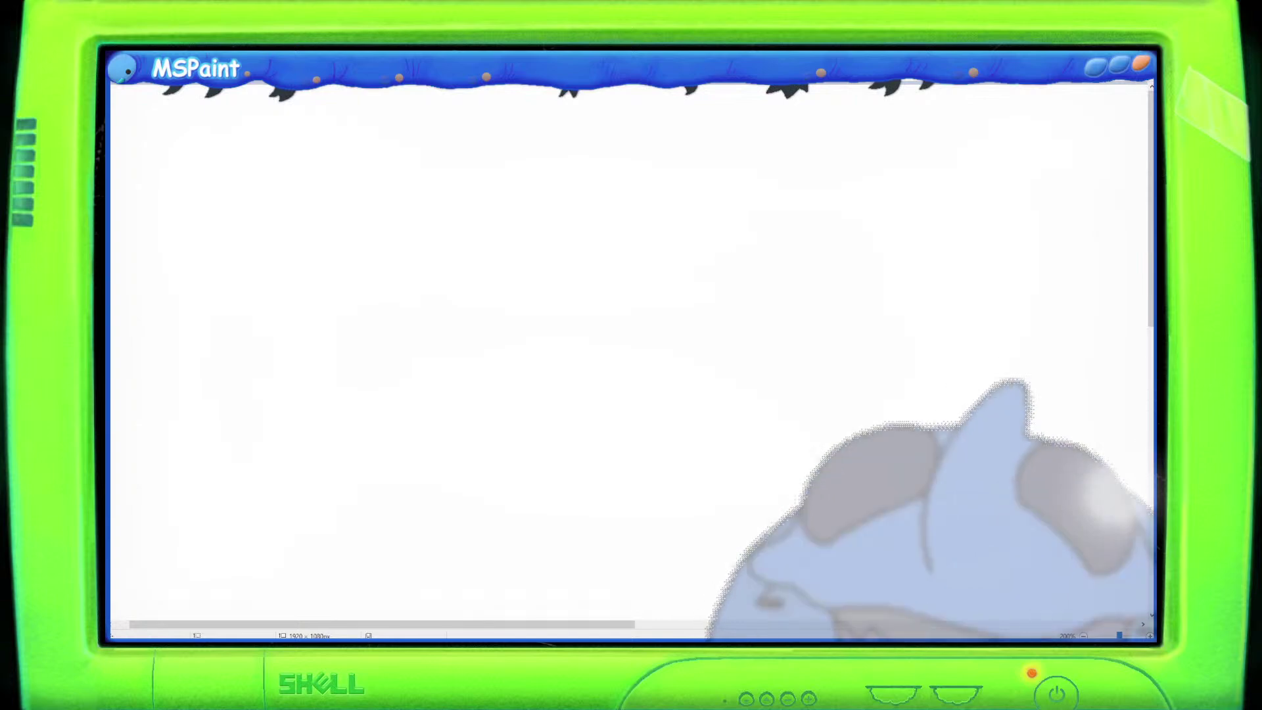
Try a series of freehand strokes around the middle of the blank canvas, undoing each one.
scroll(631, 355, down, 5)
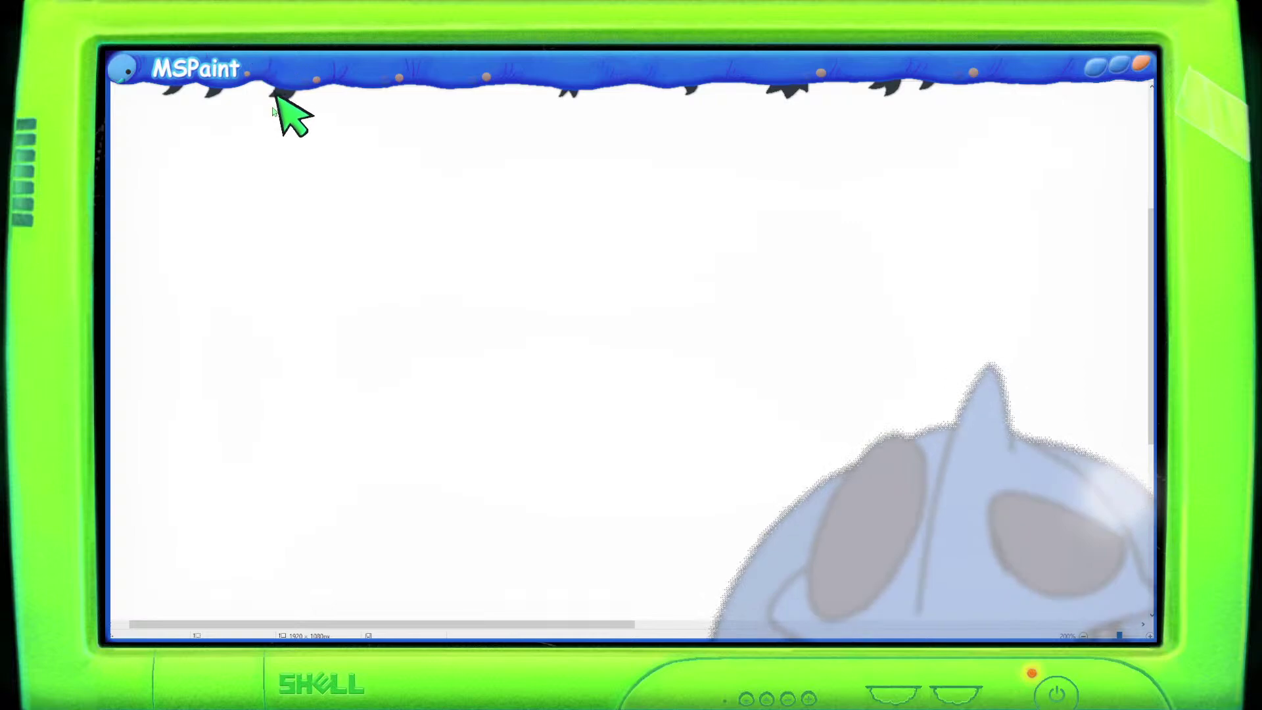
drag(554, 211, 648, 333)
key(ctrl+z)
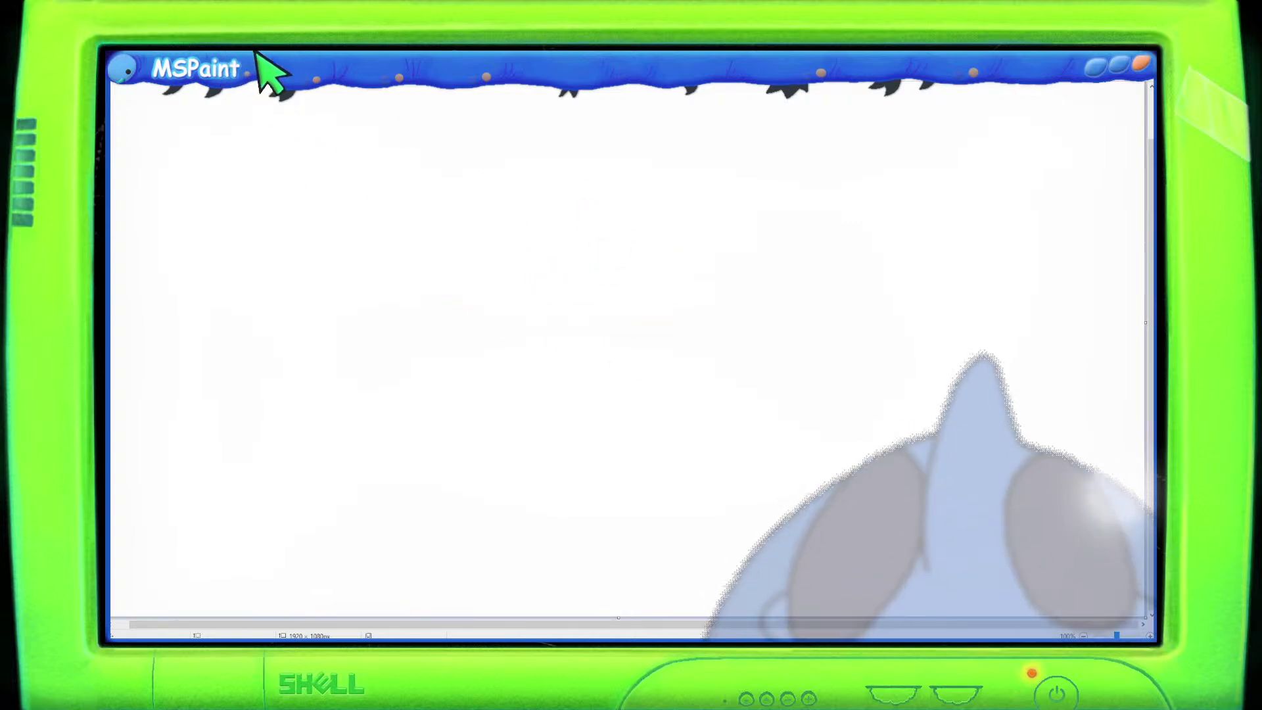
drag(542, 230, 535, 230)
key(ctrl+z)
drag(680, 315, 544, 434)
key(ctrl+z)
drag(569, 277, 507, 290)
key(ctrl+z)
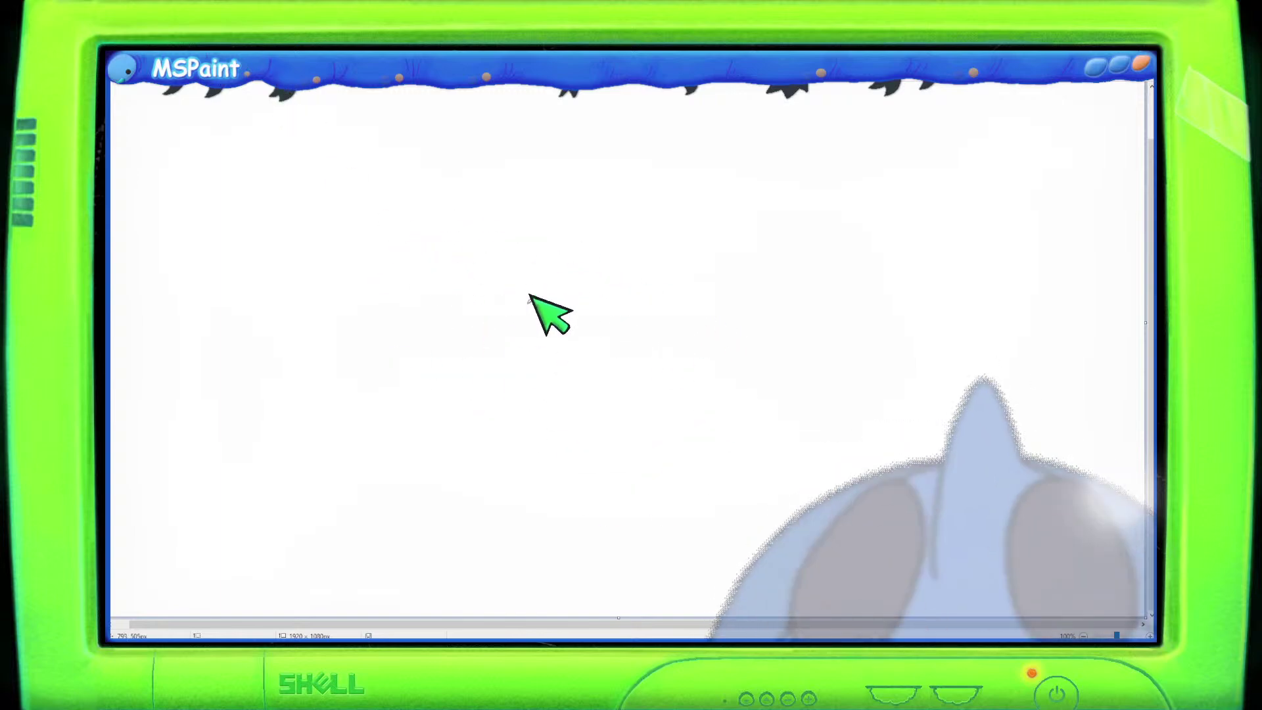
drag(703, 273, 736, 346)
key(ctrl+z)
drag(684, 278, 727, 297)
key(ctrl+z)
drag(631, 227, 715, 298)
key(ctrl+z)
drag(582, 201, 679, 264)
key(ctrl+z)
key(ctrl+z)
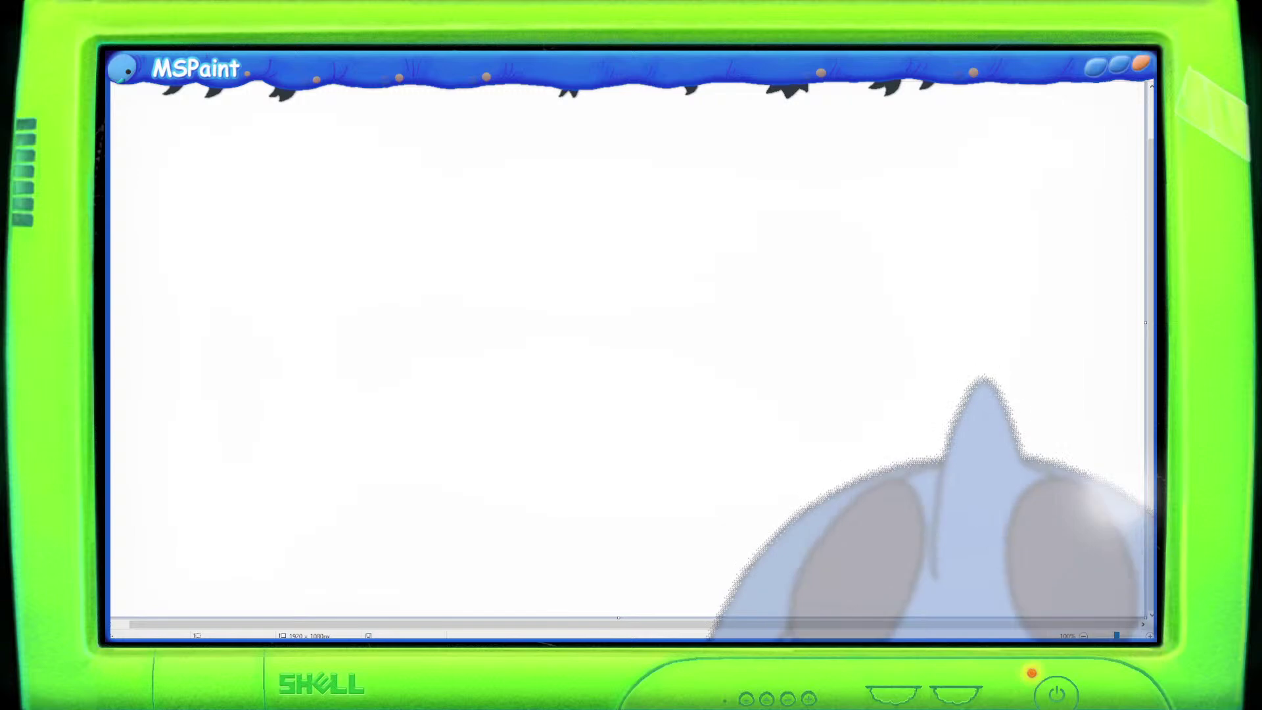
Paste the blue-masked turtle's sword-fight picture, place the classic cartoon group of four turtles partly over it, and undo both pictures.
key(ctrl+v)
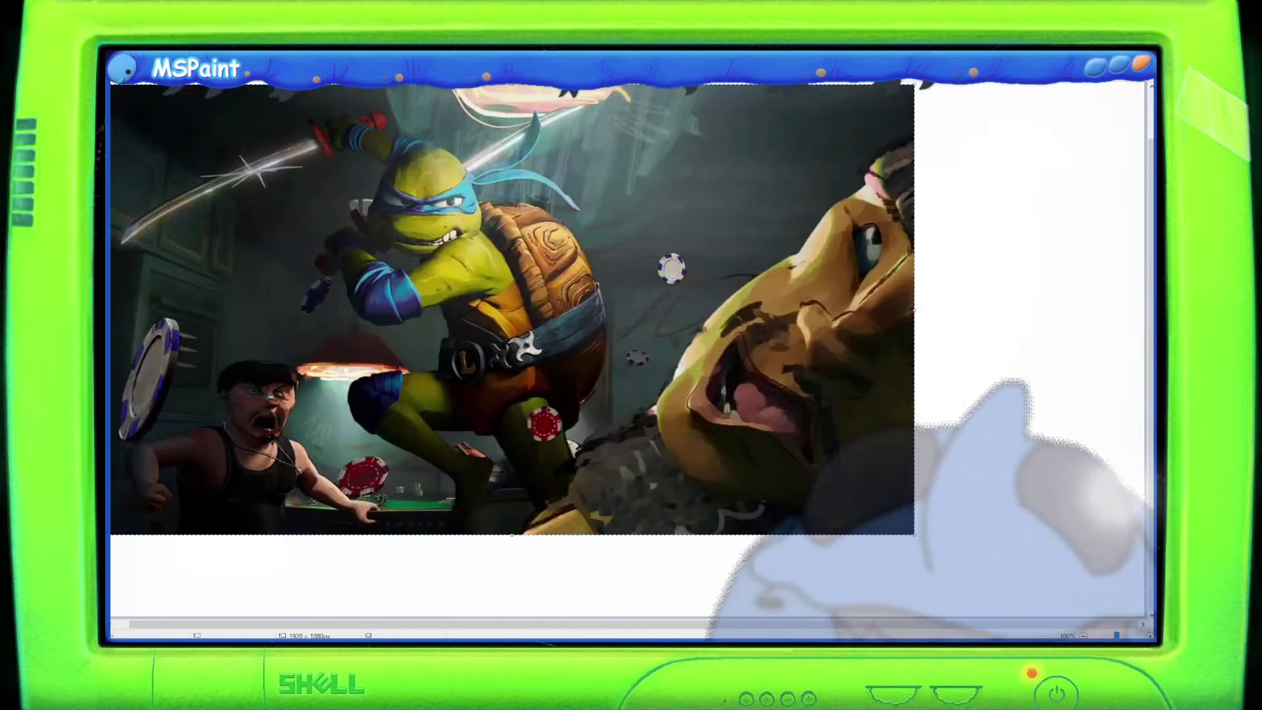
key(ctrl+v)
drag(354, 227, 853, 275)
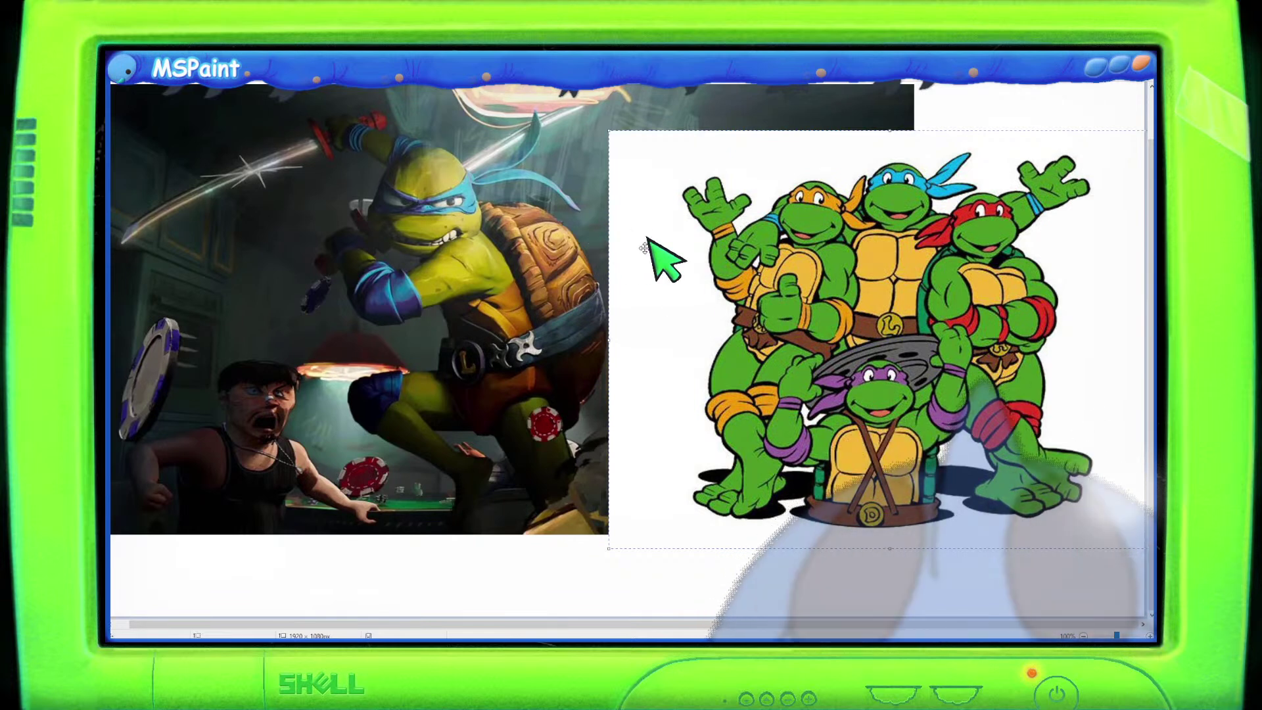
key(ctrl+z)
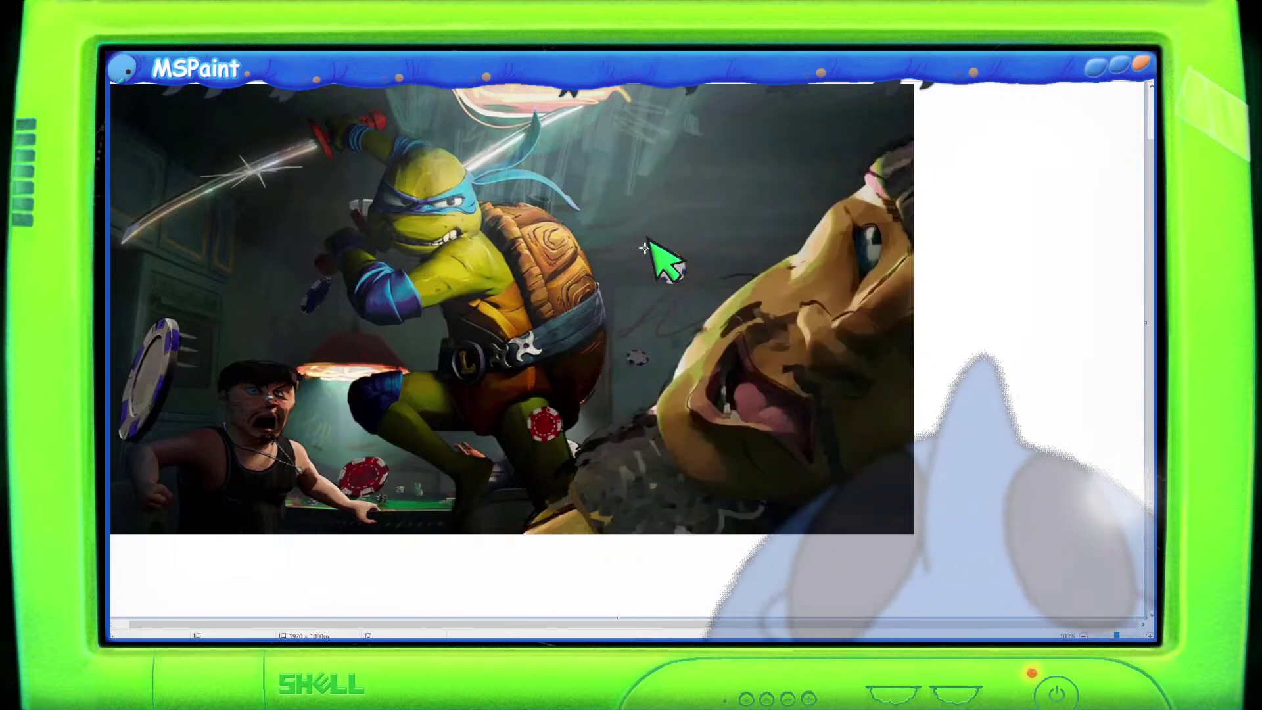
key(ctrl+z)
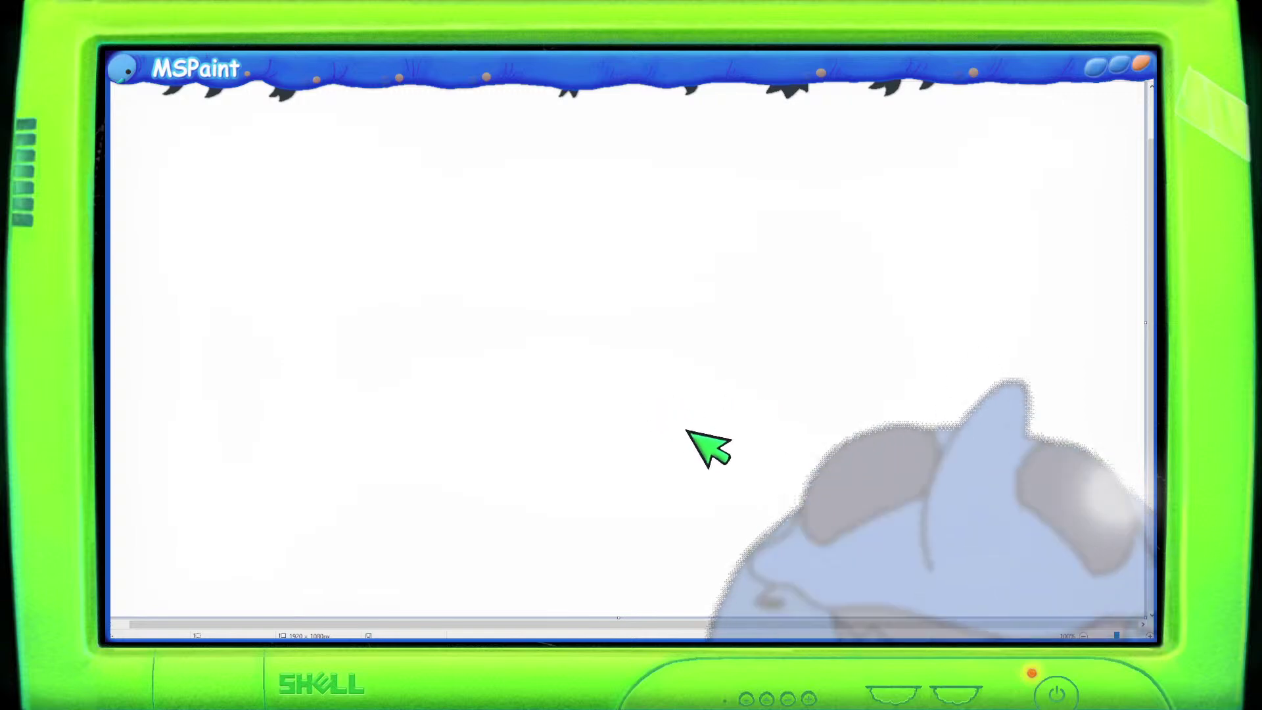
Paste the sketchbook photo with the four pencil-drawn turtle characters, and delete it.
key(ctrl+v)
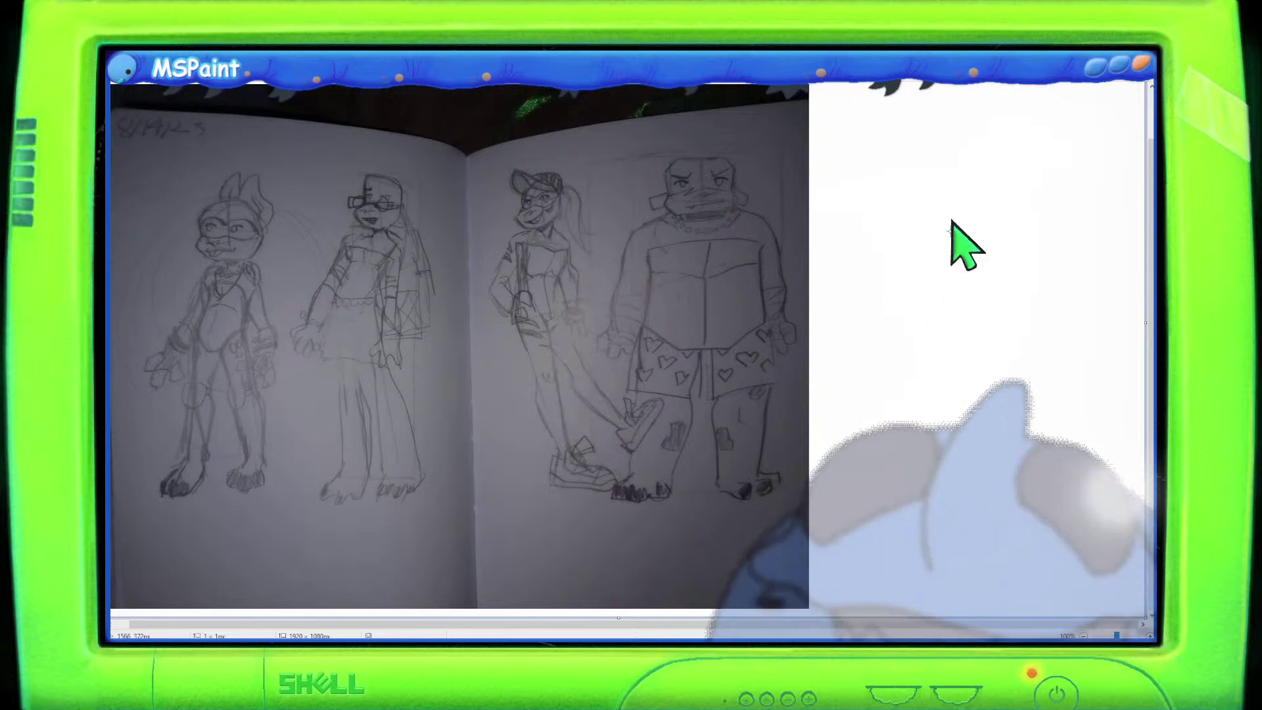
key(Delete)
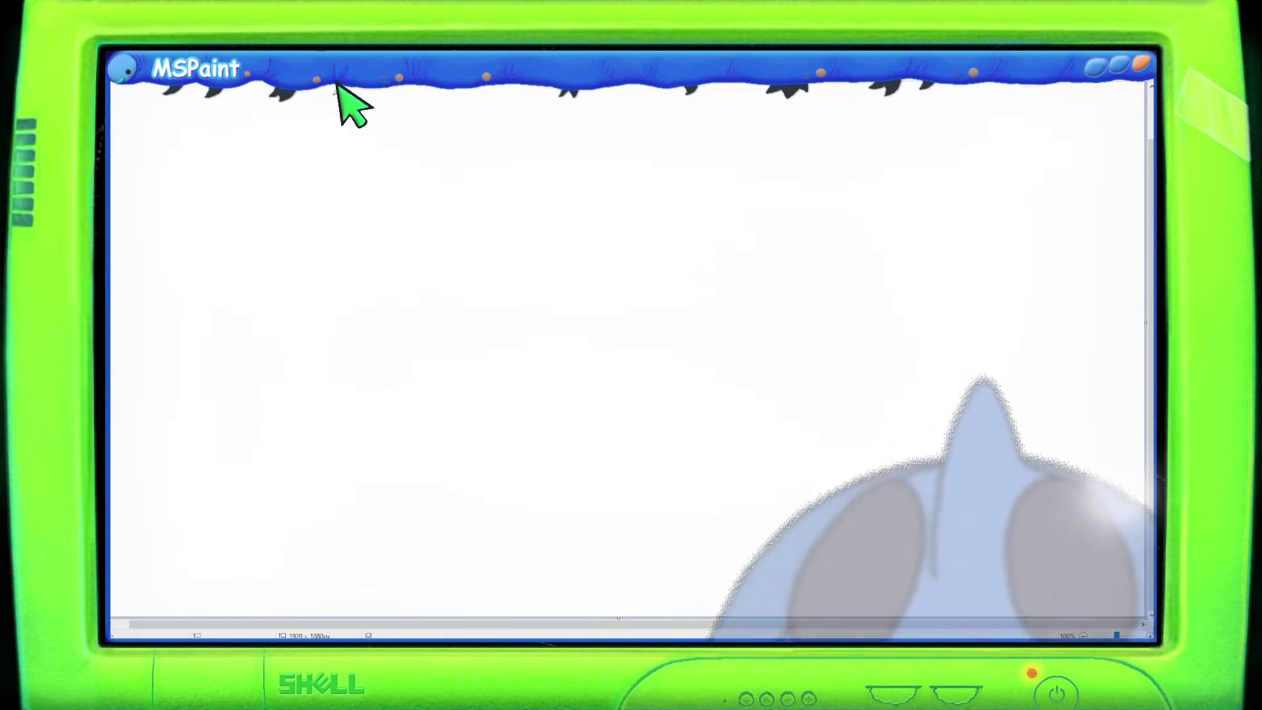
Resize the blank canvas so that it just fills the visible drawing area, about 1900 px wide.
scroll(550, 211, down, 1)
drag(636, 379, 569, 292)
scroll(620, 338, up, 3)
scroll(647, 349, down, 1)
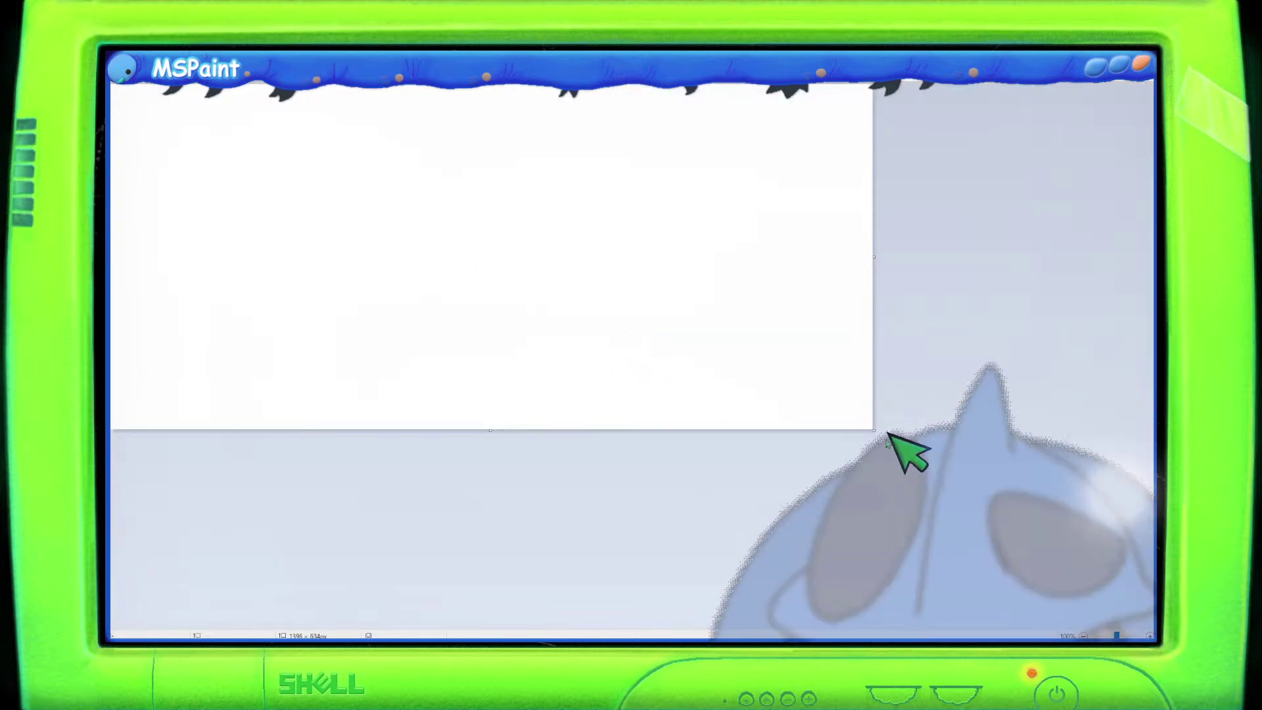
drag(1008, 505, 1143, 625)
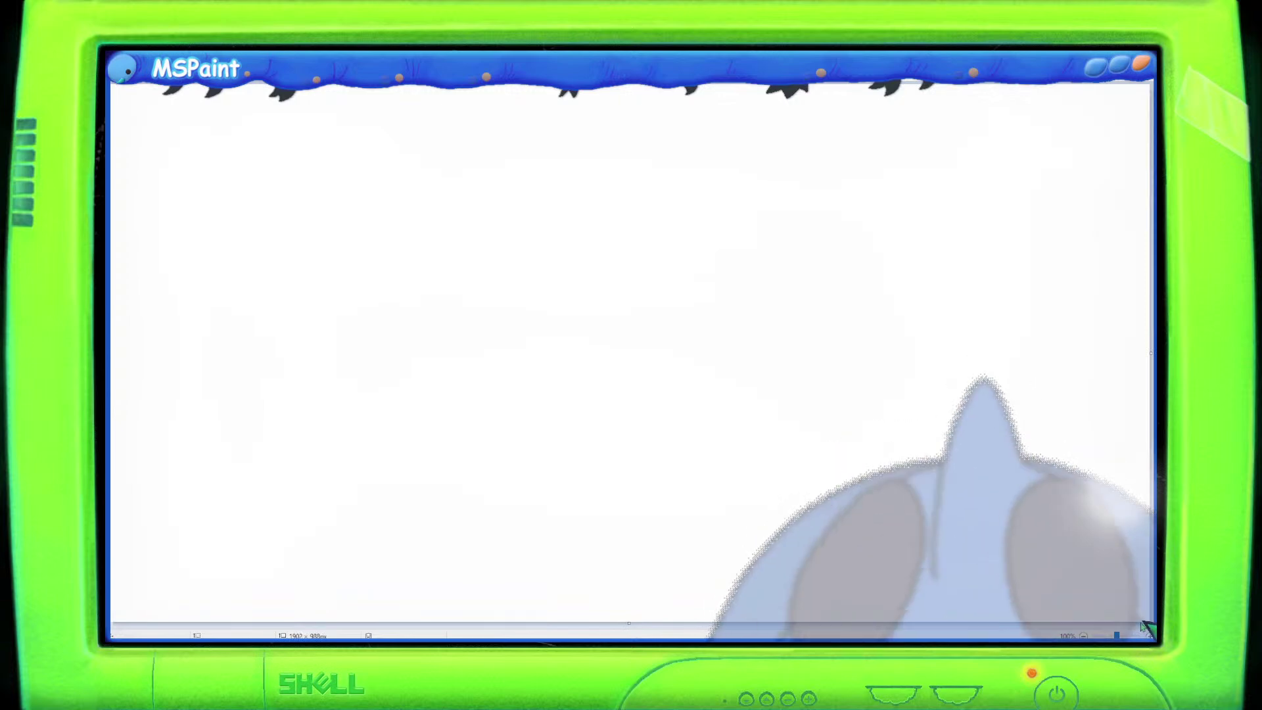
Sketch an inverted triangle, a tall rectangle, a wide tapered square and a circle side by side in thin purple lines.
mouse_move(414, 259)
mouse_down()
mouse_move(436, 309)
mouse_move(394, 248)
mouse_up()
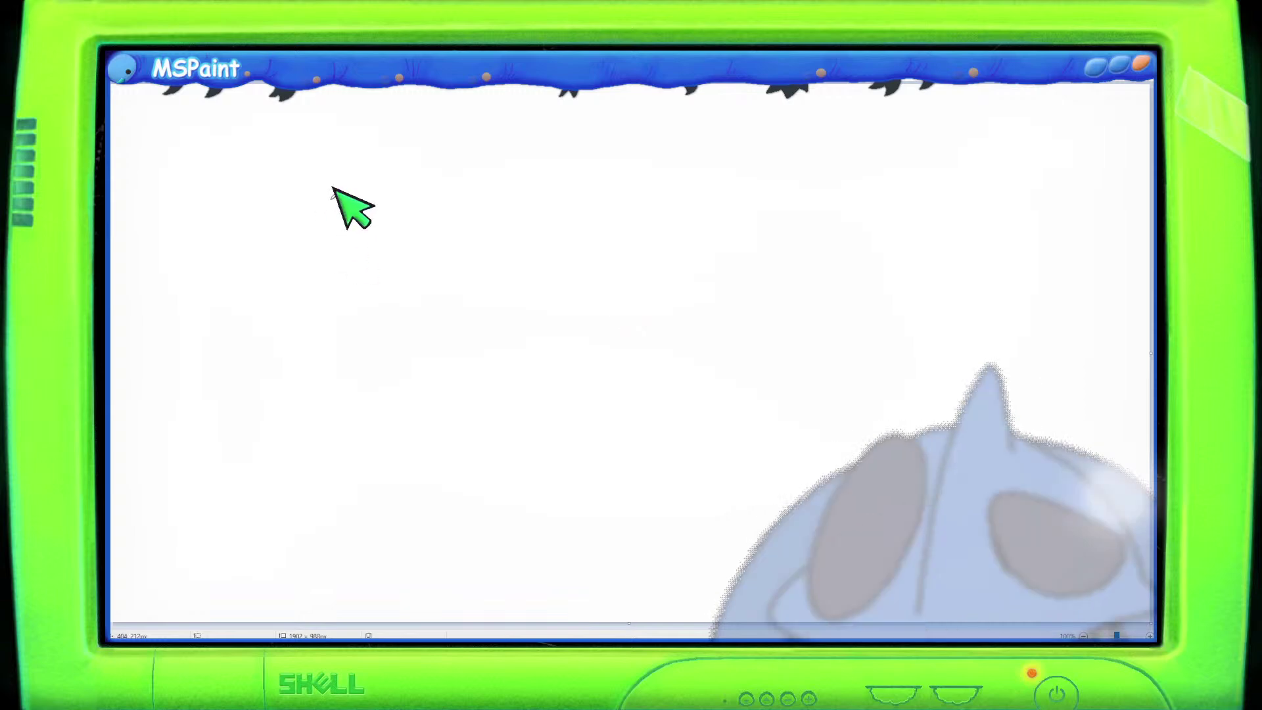
mouse_move(390, 217)
mouse_down()
mouse_move(291, 231)
mouse_move(339, 297)
mouse_move(389, 217)
mouse_up()
mouse_move(322, 240)
mouse_down()
mouse_move(364, 219)
mouse_move(353, 324)
mouse_up()
mouse_move(457, 182)
mouse_down()
mouse_move(457, 294)
mouse_move(453, 194)
mouse_move(485, 176)
mouse_move(497, 295)
mouse_move(468, 314)
mouse_up()
mouse_move(544, 230)
mouse_down()
mouse_move(553, 331)
mouse_move(635, 331)
mouse_move(637, 228)
mouse_move(544, 231)
mouse_up()
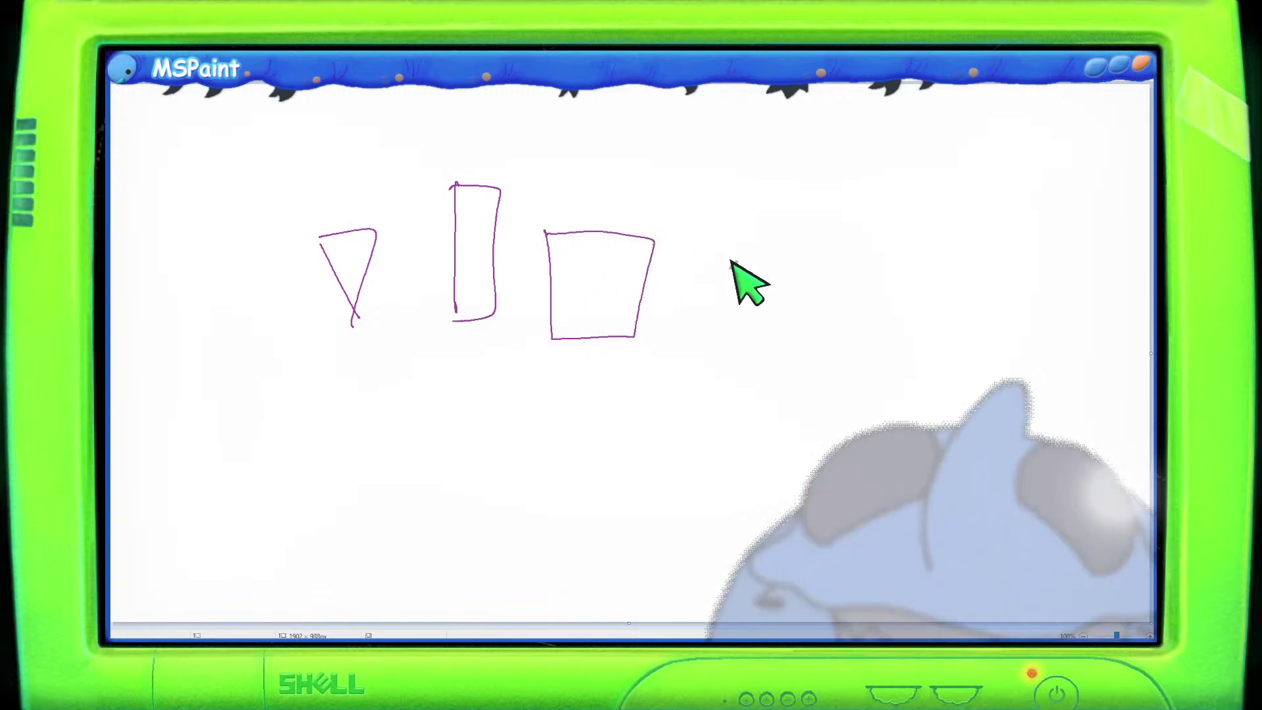
mouse_move(763, 260)
mouse_down()
mouse_move(716, 336)
mouse_move(723, 255)
mouse_up()
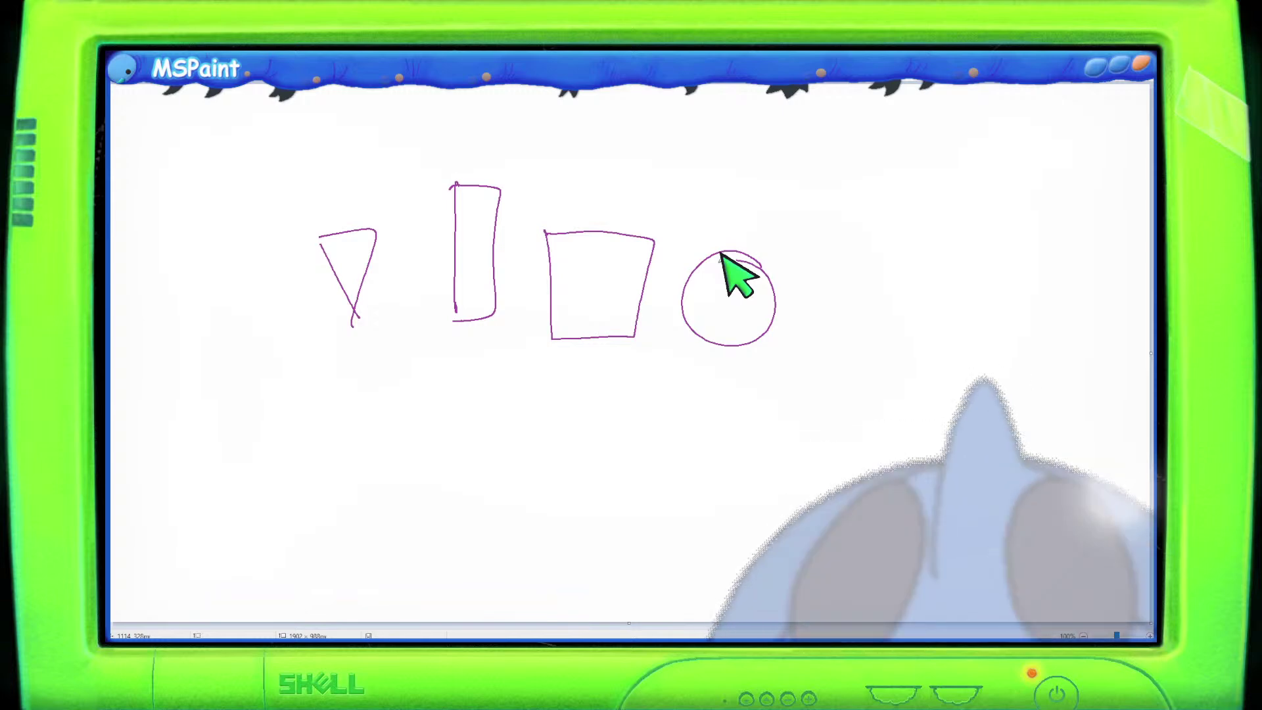
Sketch a small three-lobed shape to the right of the circle, and delete it.
drag(267, 127, 802, 388)
click(242, 92)
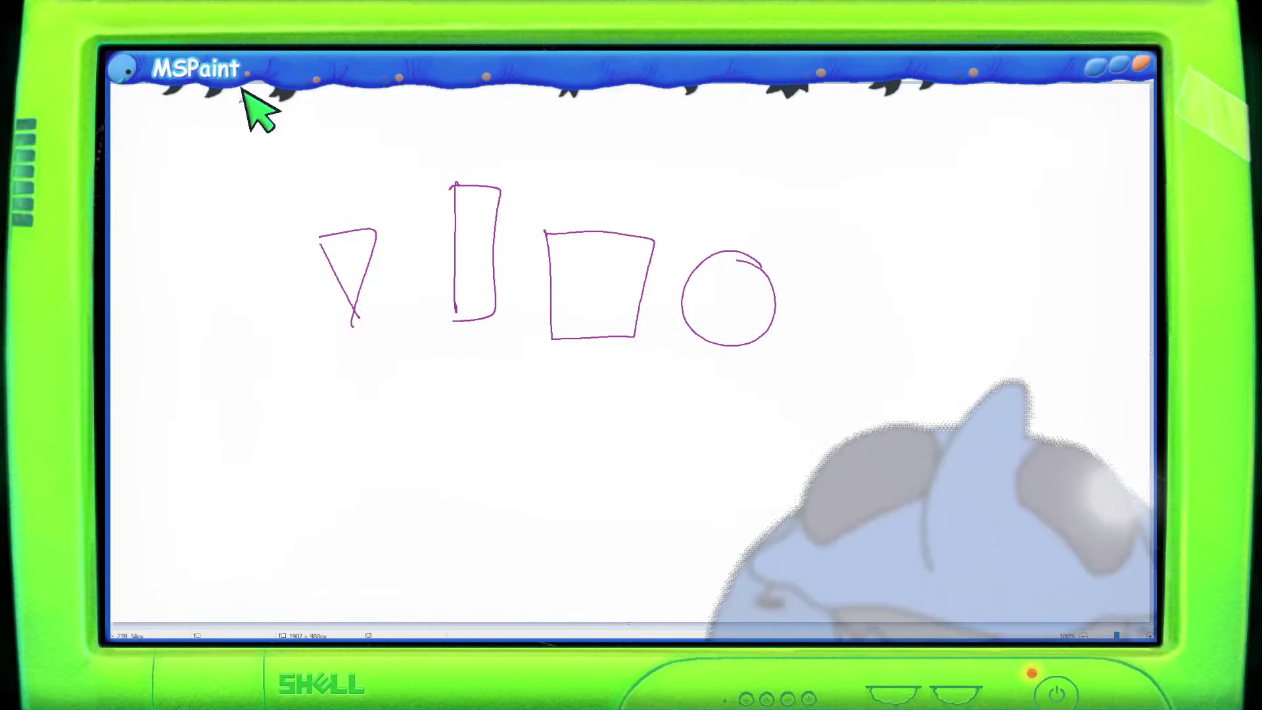
mouse_move(863, 214)
mouse_down()
mouse_move(845, 240)
mouse_move(870, 217)
mouse_move(854, 242)
mouse_move(876, 245)
mouse_move(853, 225)
mouse_move(851, 248)
mouse_move(878, 245)
mouse_up()
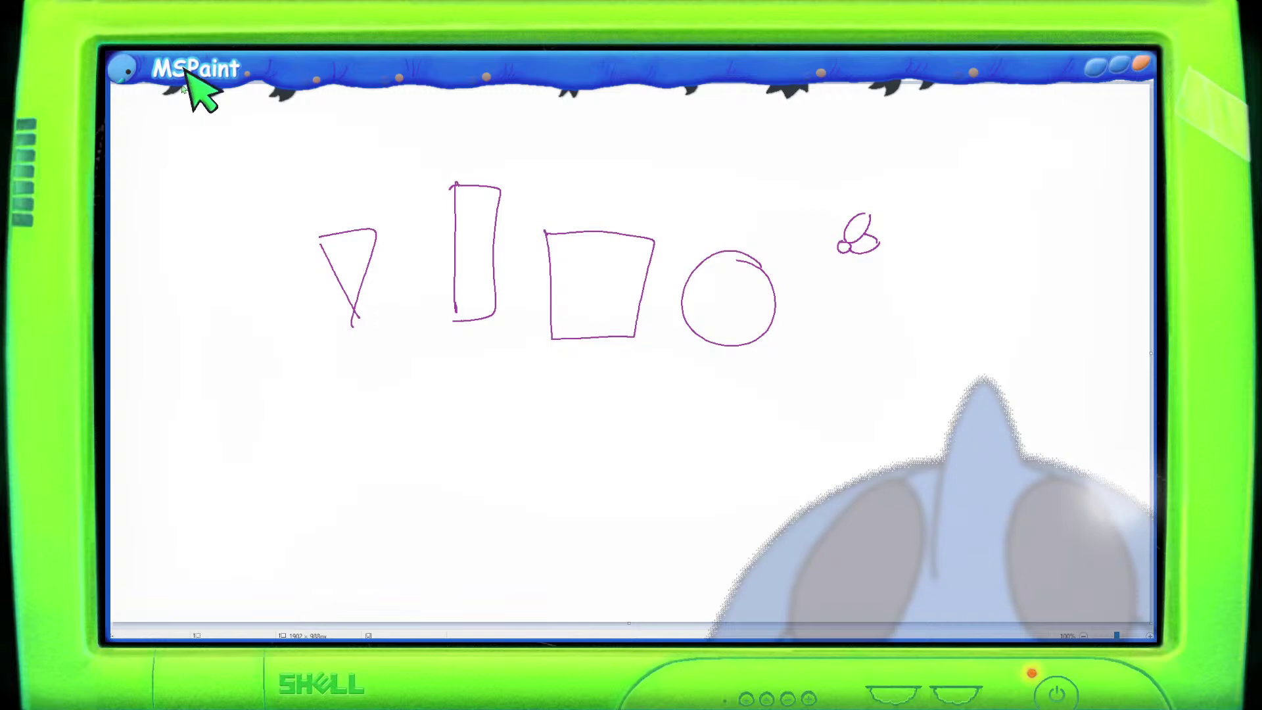
drag(822, 191, 916, 275)
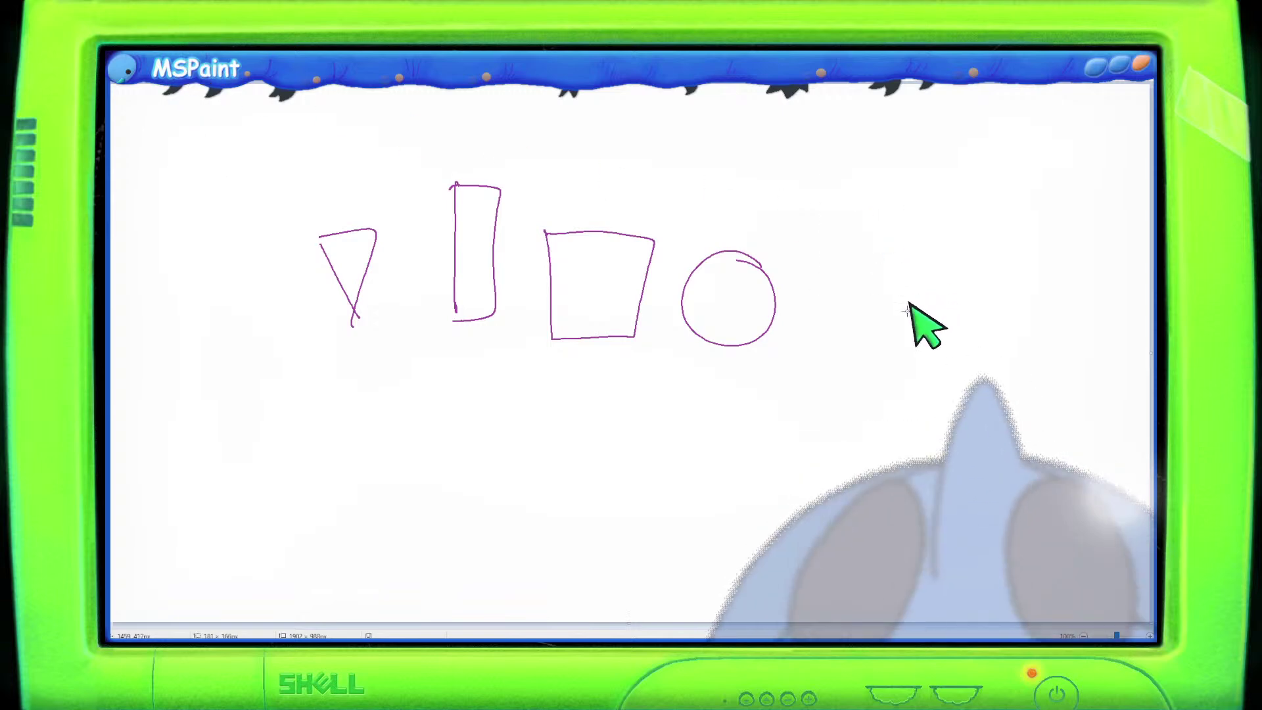
key(Delete)
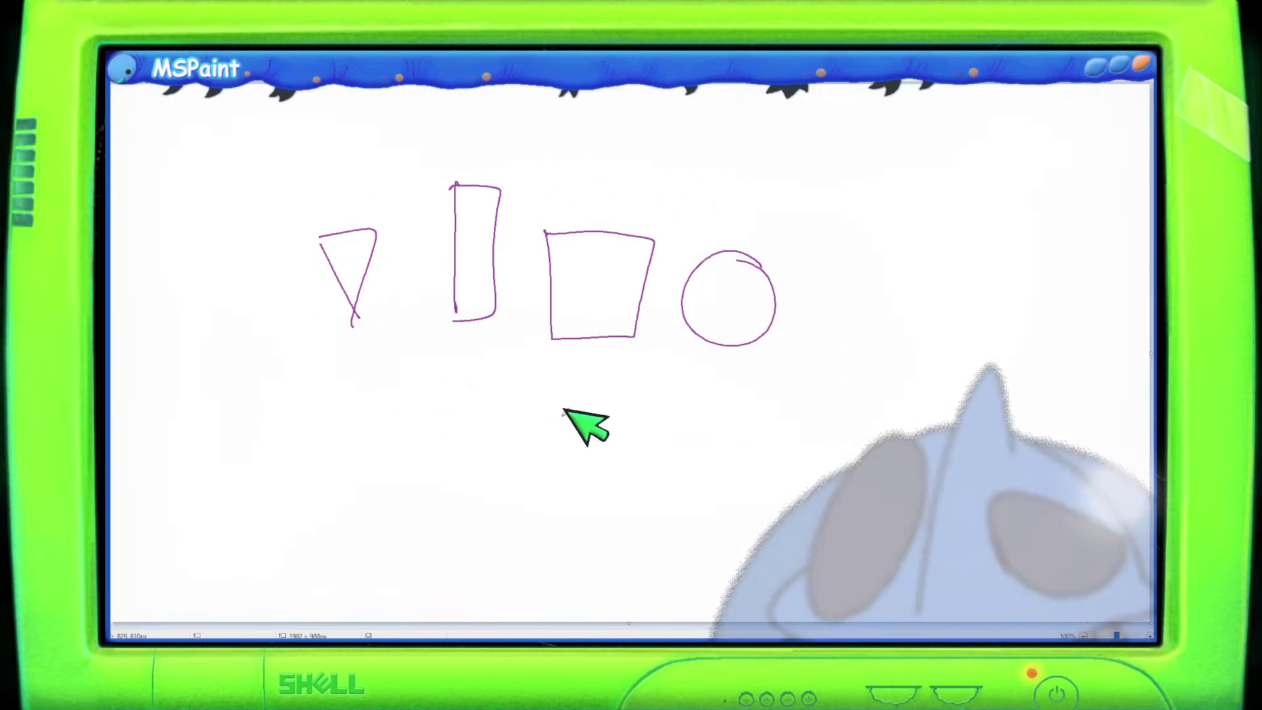
Select the whole row of four sketched shapes and delete it.
drag(284, 141, 800, 377)
key(Delete)
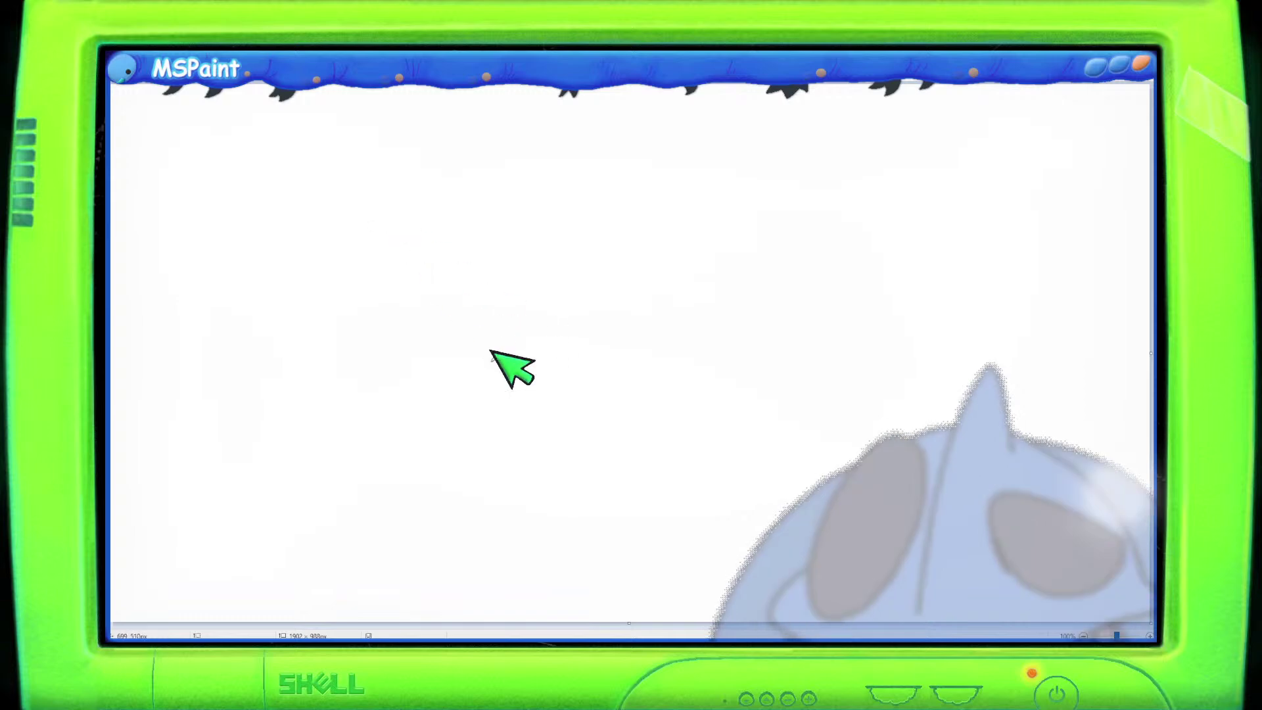
Draw a tapered square near the canvas centre and enclose it in a freehand circle, undoing the unsatisfactory attempts.
mouse_move(518, 276)
mouse_down()
mouse_move(479, 315)
mouse_move(498, 371)
mouse_up()
key(ctrl+z)
mouse_move(515, 290)
mouse_down()
mouse_move(496, 362)
mouse_move(548, 362)
mouse_move(561, 283)
mouse_move(511, 259)
mouse_move(467, 283)
mouse_move(450, 337)
mouse_move(464, 377)
mouse_move(505, 400)
mouse_up()
key(ctrl+z)
mouse_move(575, 266)
mouse_down()
mouse_move(537, 247)
mouse_move(463, 278)
mouse_move(450, 351)
mouse_move(575, 369)
mouse_up()
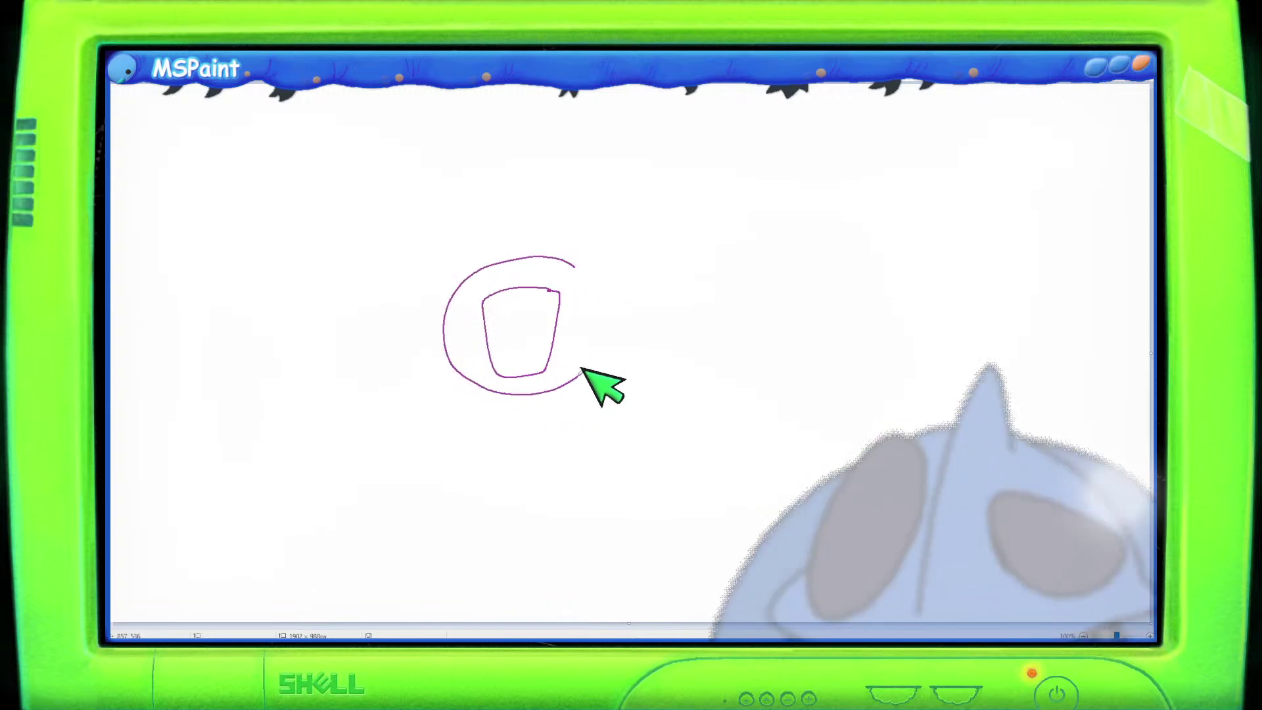
key(ctrl+z)
mouse_move(577, 254)
mouse_down()
mouse_move(498, 251)
mouse_move(460, 338)
mouse_up()
key(ctrl+z)
mouse_move(581, 275)
mouse_down()
mouse_move(463, 285)
mouse_move(464, 386)
mouse_move(589, 362)
mouse_move(583, 273)
mouse_up()
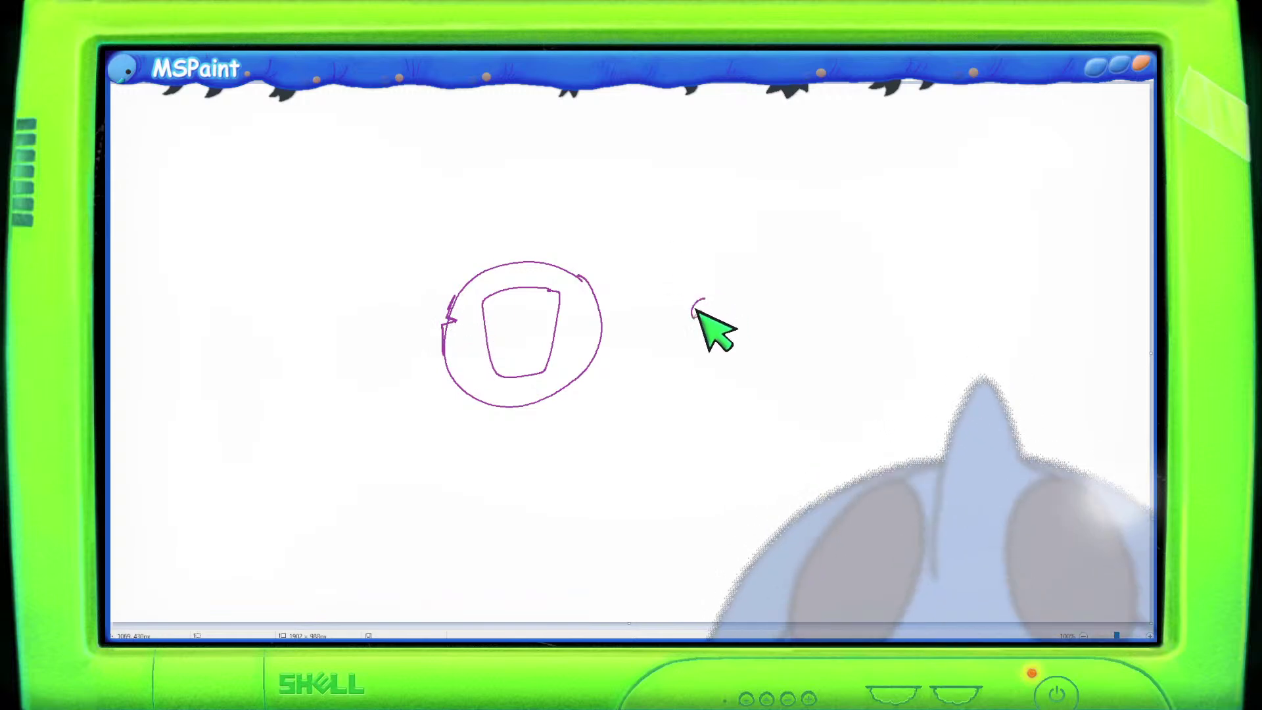
Sketch a scalloped line to the right of the circle and a zigzag line to its left, and undo both.
drag(705, 286, 753, 376)
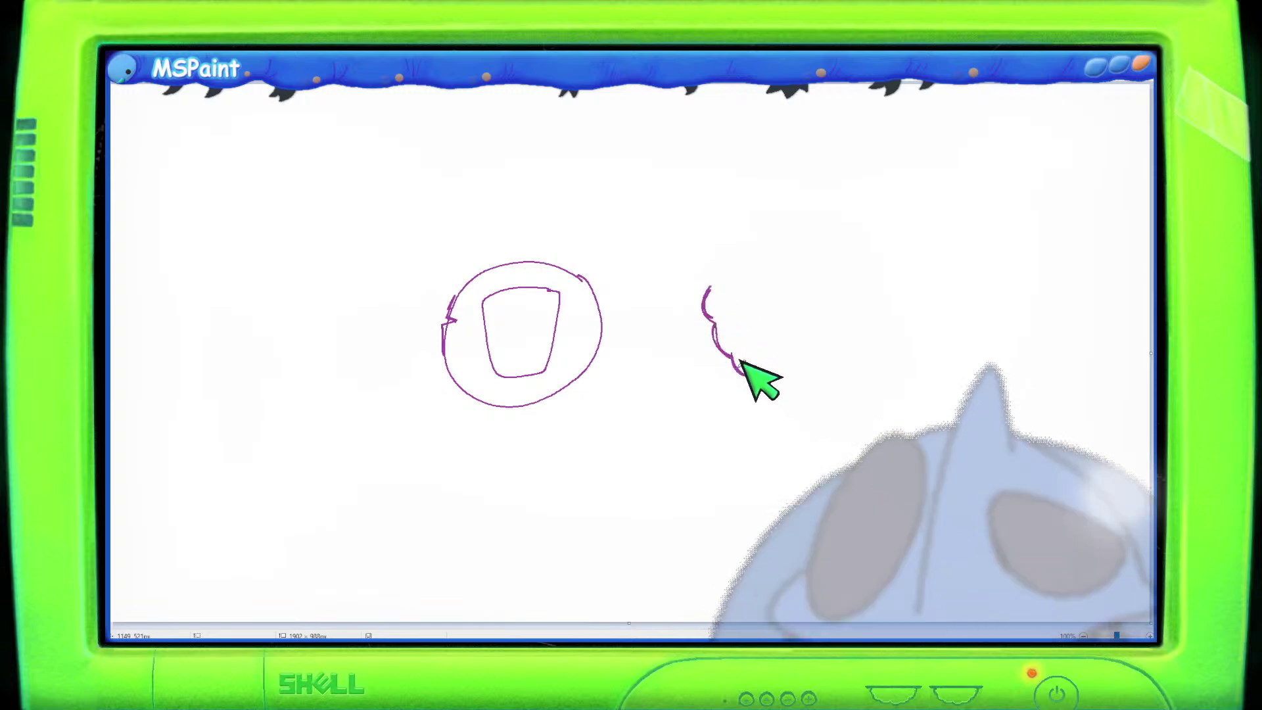
mouse_move(341, 278)
mouse_down()
mouse_move(342, 317)
mouse_move(319, 338)
mouse_move(353, 402)
mouse_up()
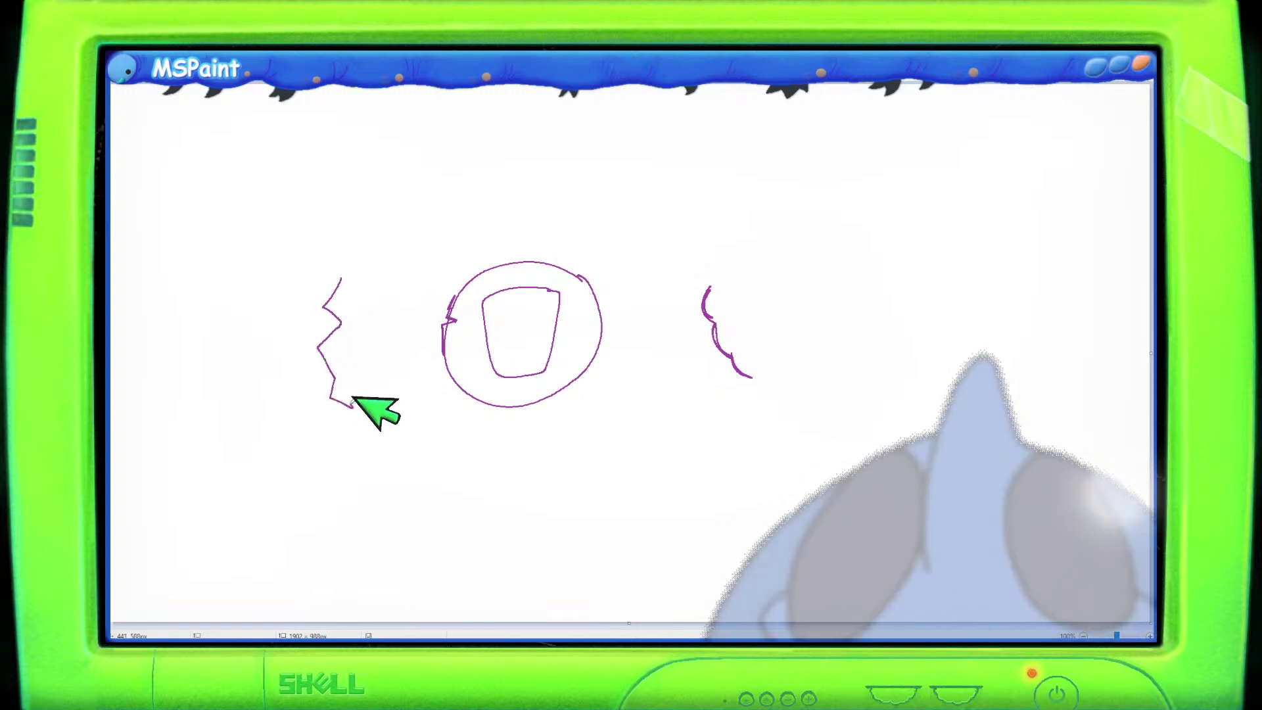
key(ctrl+z)
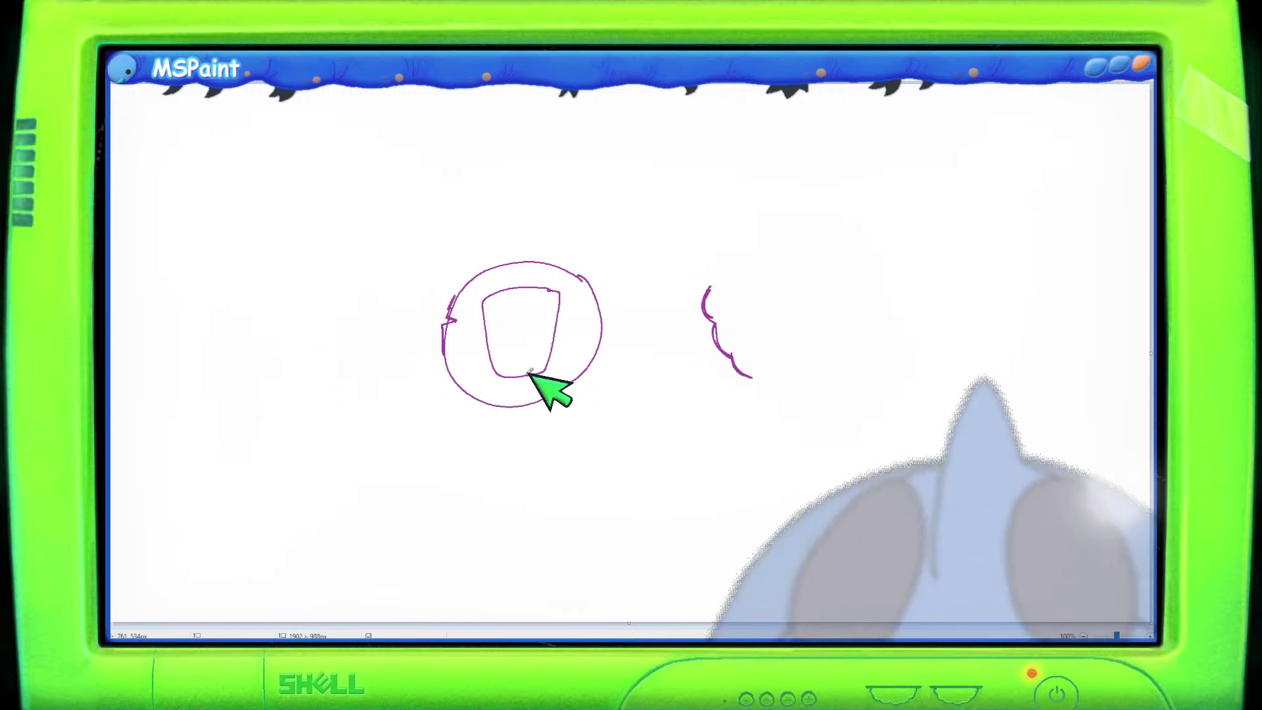
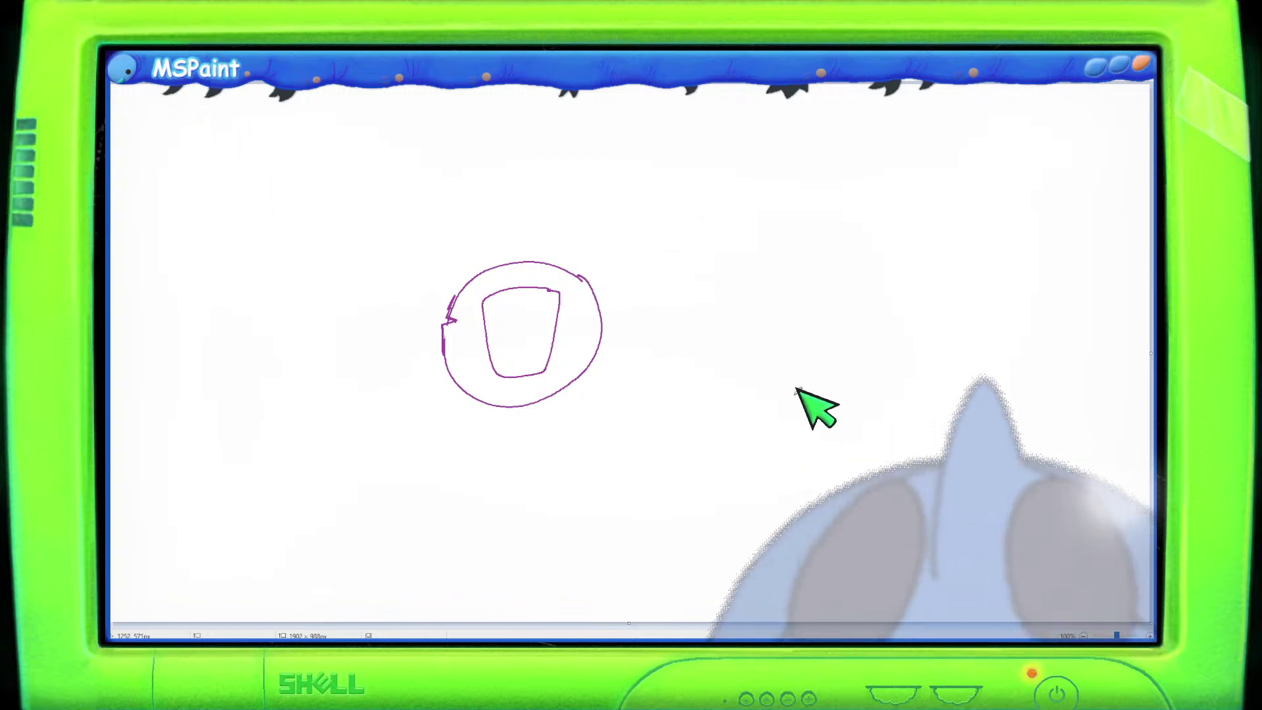
Redraw the tapered square inside the circle with an angular lower edge, and try vertical and horizontal dividing lines inside it.
mouse_move(481, 309)
mouse_down()
mouse_move(494, 345)
mouse_move(480, 325)
mouse_move(488, 363)
mouse_move(483, 321)
mouse_move(507, 390)
mouse_move(552, 374)
mouse_move(540, 387)
mouse_move(562, 357)
mouse_move(561, 318)
mouse_up()
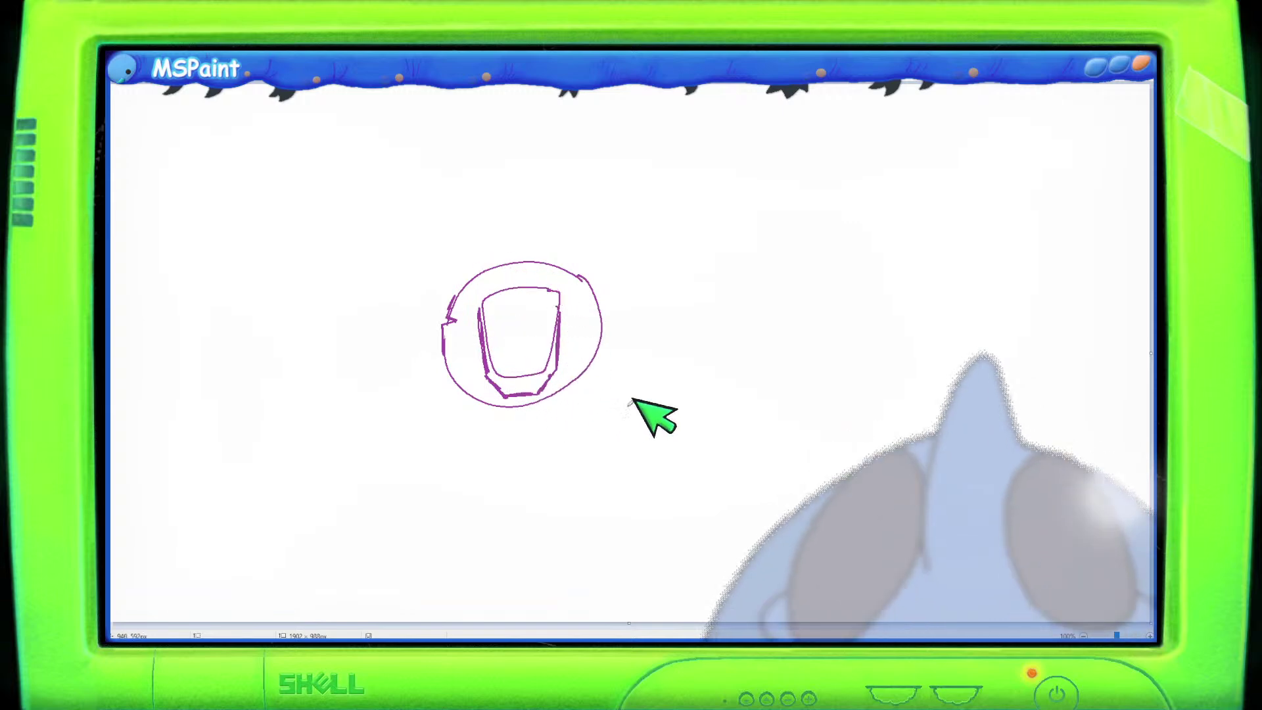
mouse_move(523, 287)
mouse_down()
mouse_move(525, 380)
mouse_move(559, 356)
mouse_up()
drag(493, 324, 559, 322)
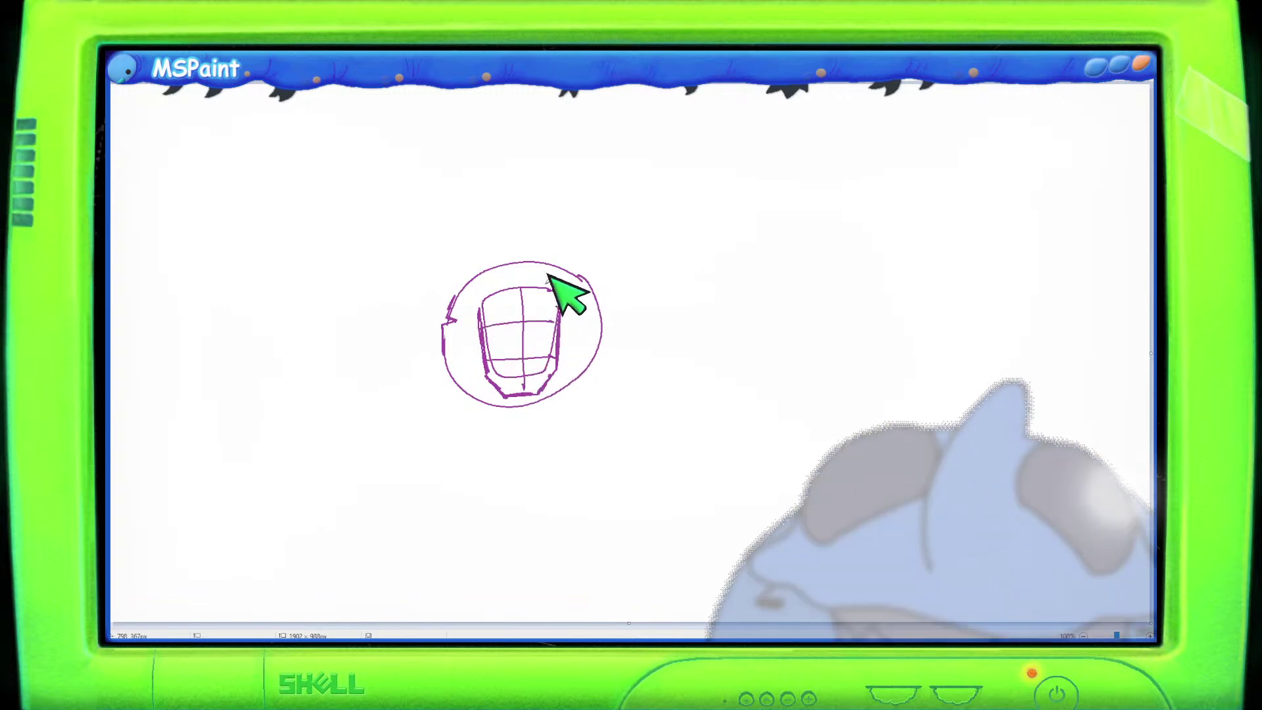
key(ctrl+z)
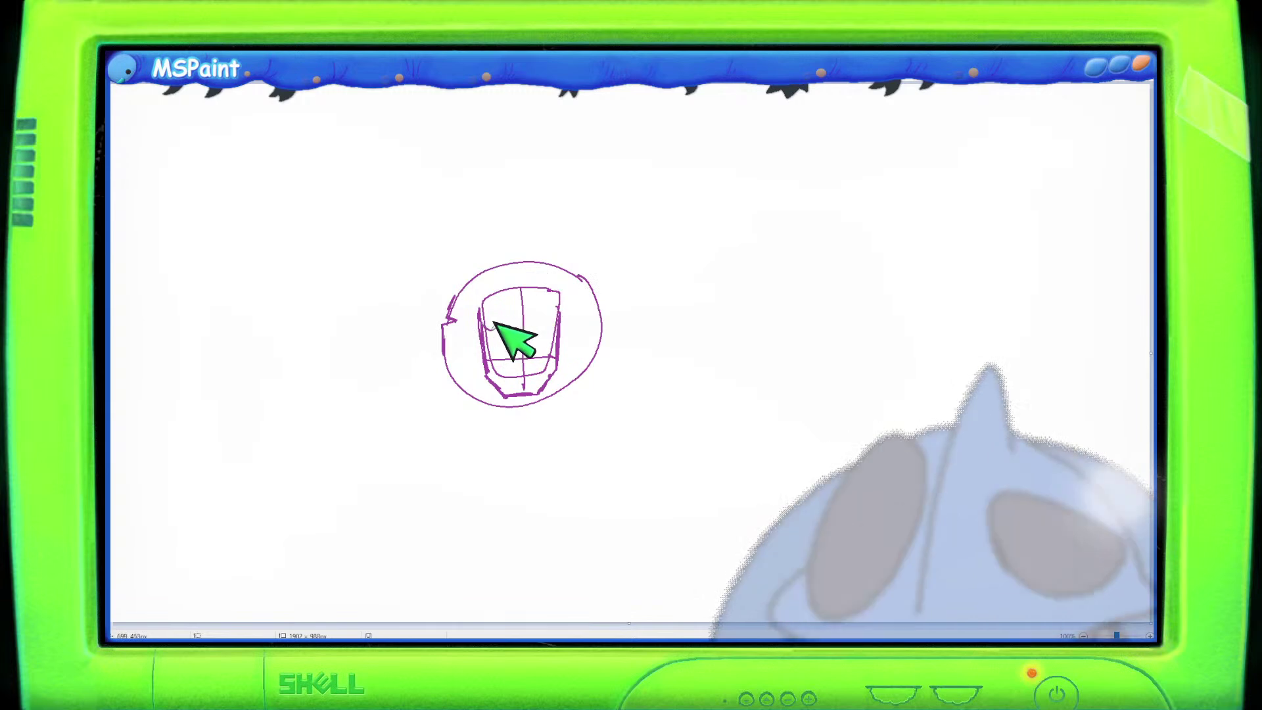
drag(486, 329, 558, 321)
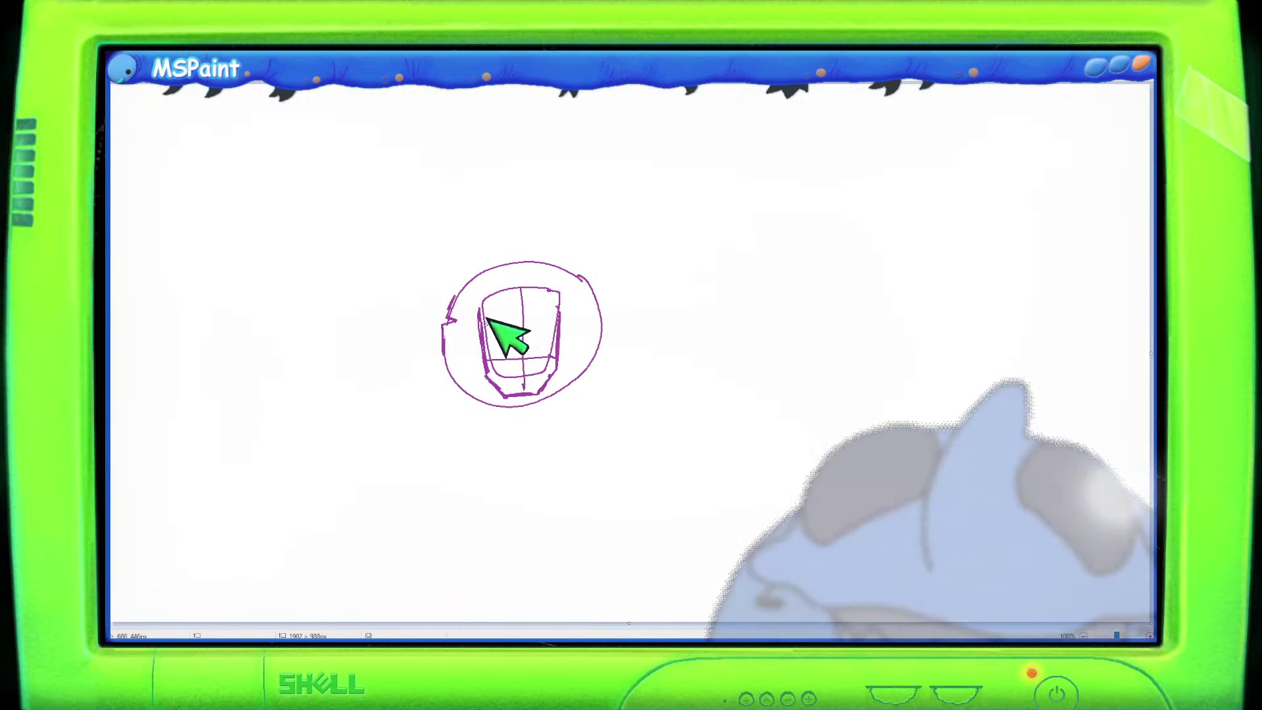
drag(506, 374, 565, 363)
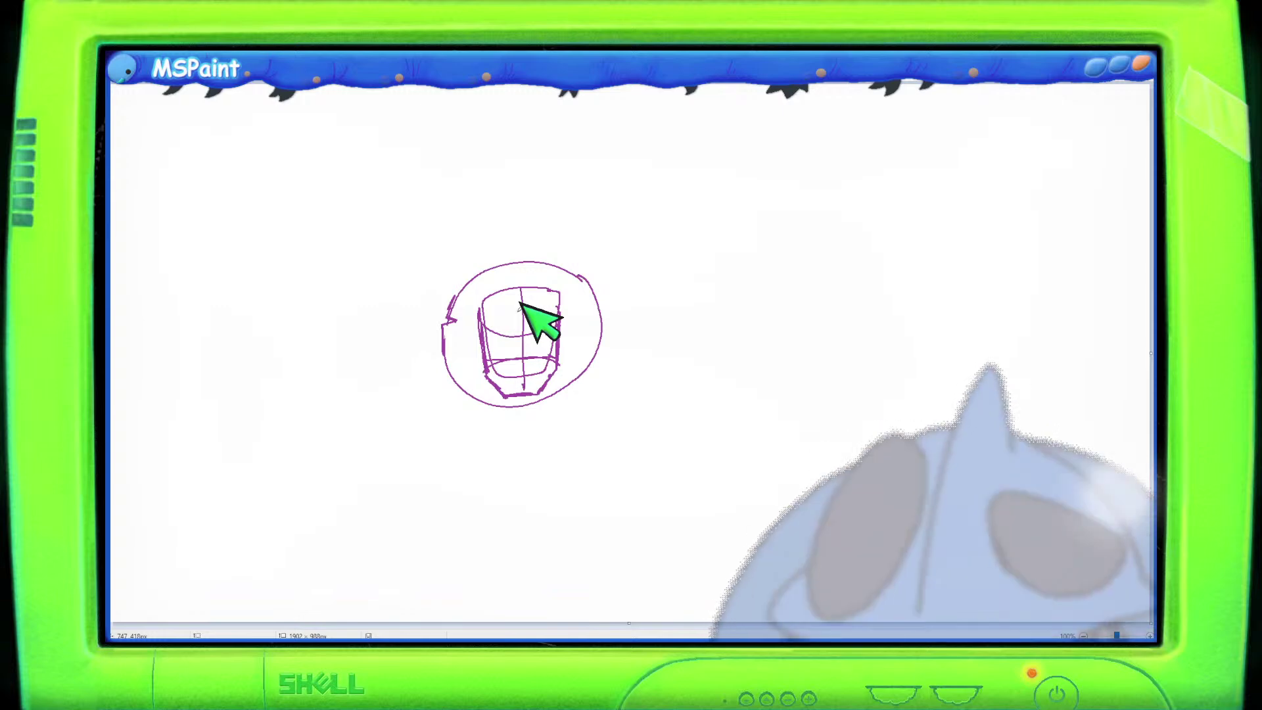
mouse_move(504, 332)
mouse_down()
mouse_move(517, 361)
mouse_move(522, 290)
mouse_move(526, 381)
mouse_move(538, 345)
mouse_move(547, 358)
mouse_move(556, 313)
mouse_up()
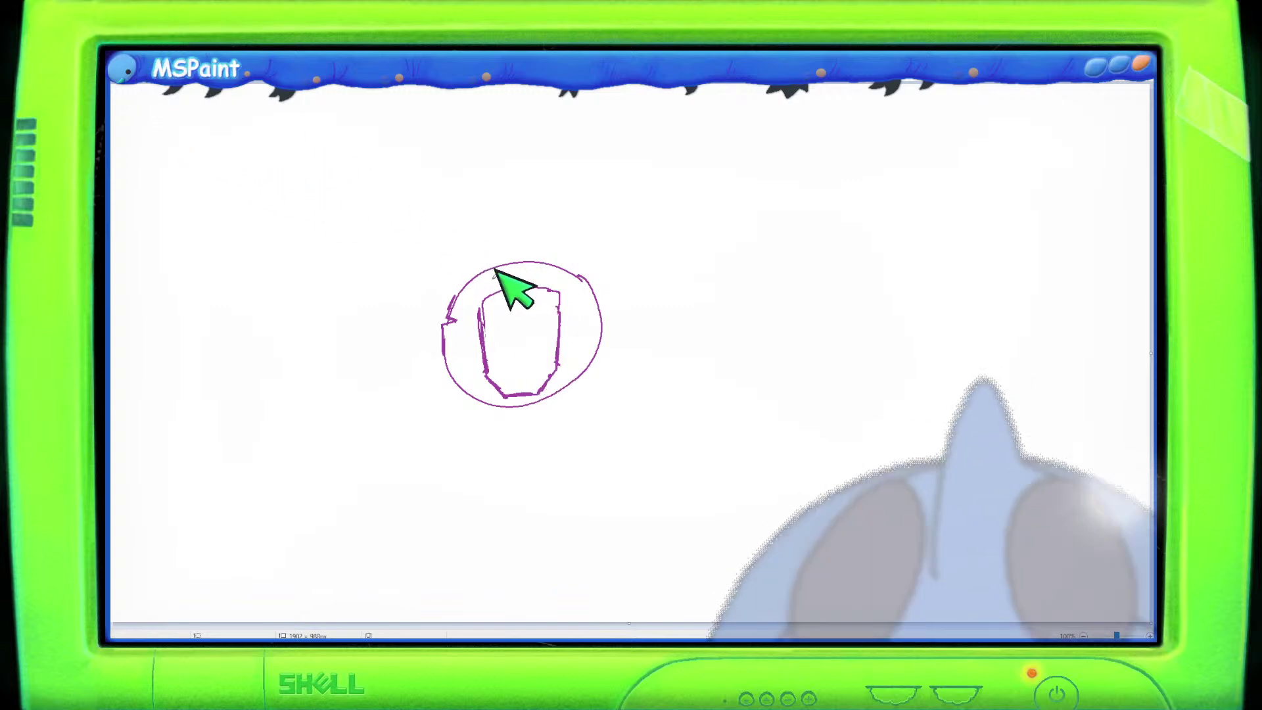
Try an arm outline at the large circle's left edge, and draw a small circle on each side of the body for the hands.
mouse_move(476, 279)
mouse_down()
mouse_move(429, 372)
mouse_move(464, 385)
mouse_move(468, 369)
mouse_move(464, 383)
mouse_move(422, 376)
mouse_move(443, 357)
mouse_move(453, 389)
mouse_up()
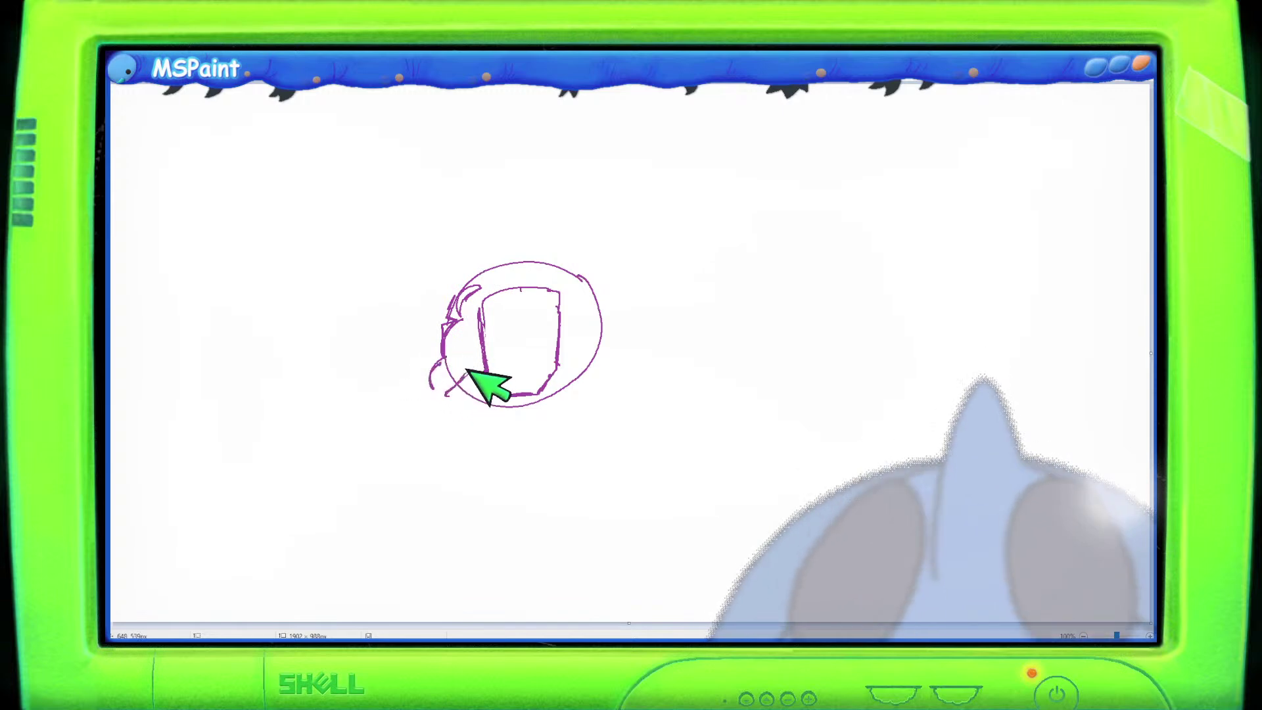
key(ctrl+z)
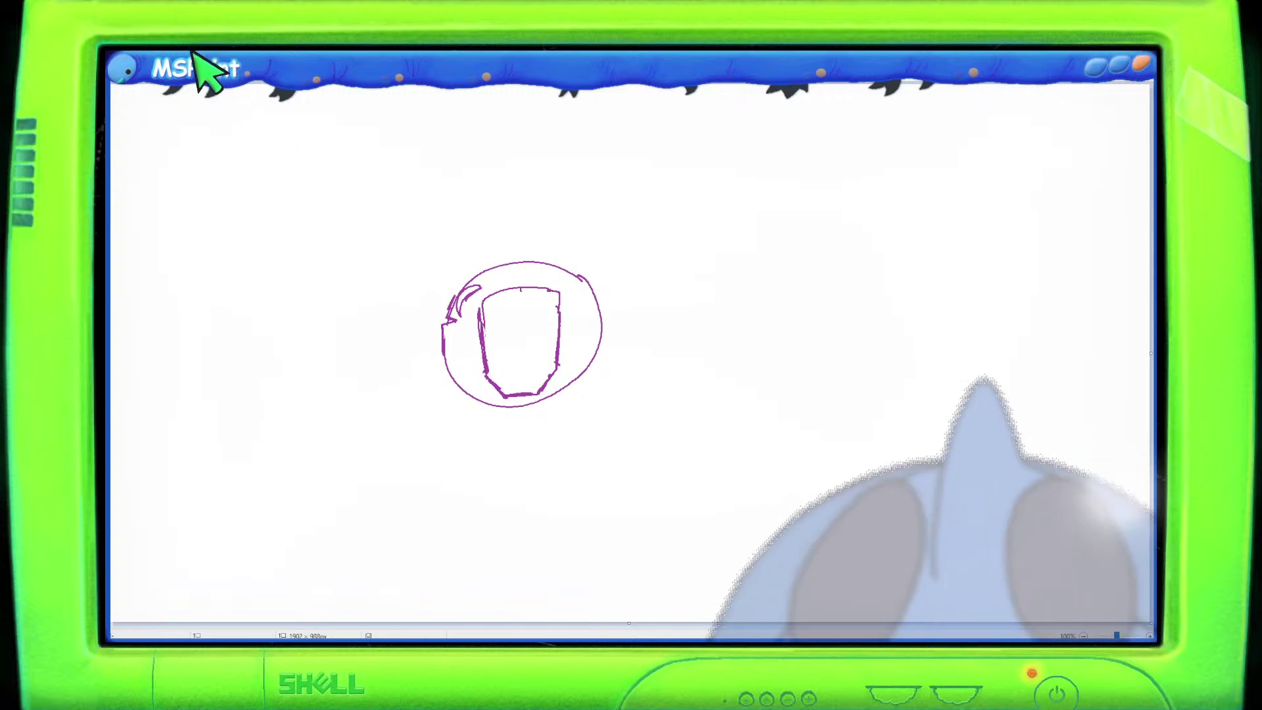
drag(411, 358, 395, 360)
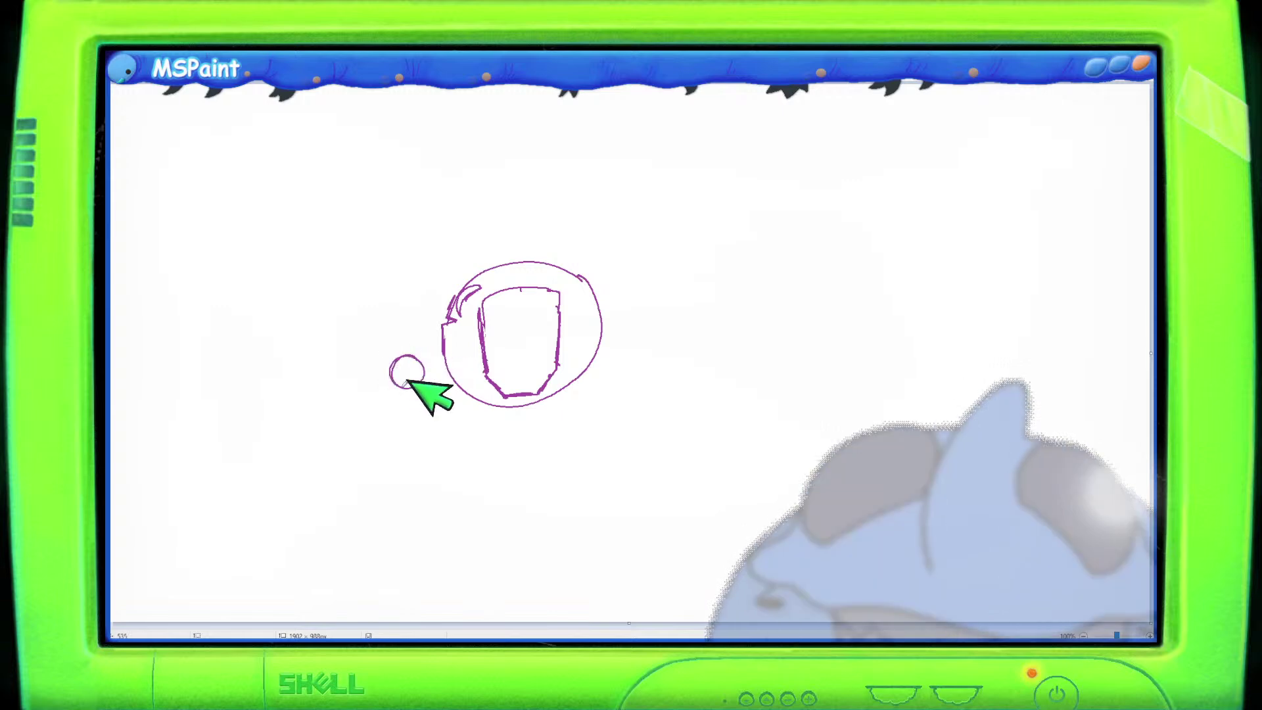
mouse_move(636, 358)
mouse_down()
mouse_move(641, 375)
mouse_move(633, 368)
mouse_up()
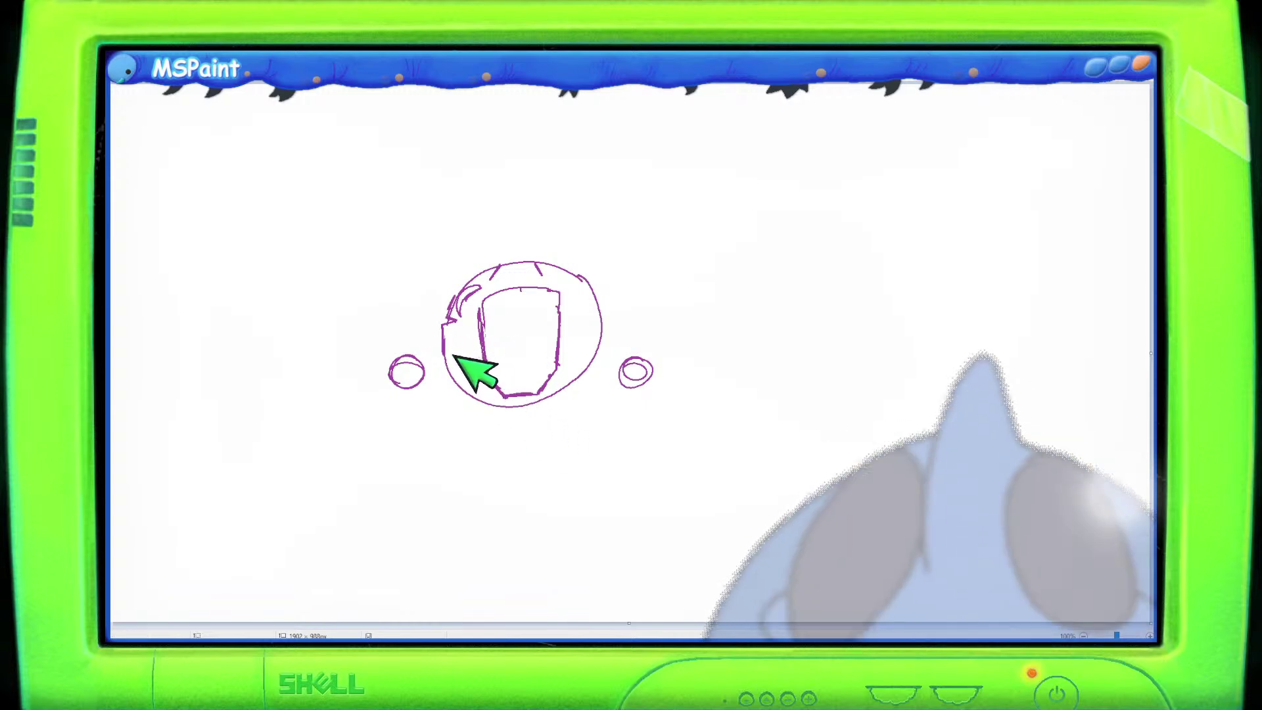
Draw a double-line belt with a round buckle across the body, and sketch two toed feet below it.
mouse_move(462, 358)
mouse_down()
mouse_move(585, 338)
mouse_move(452, 367)
mouse_move(593, 352)
mouse_up()
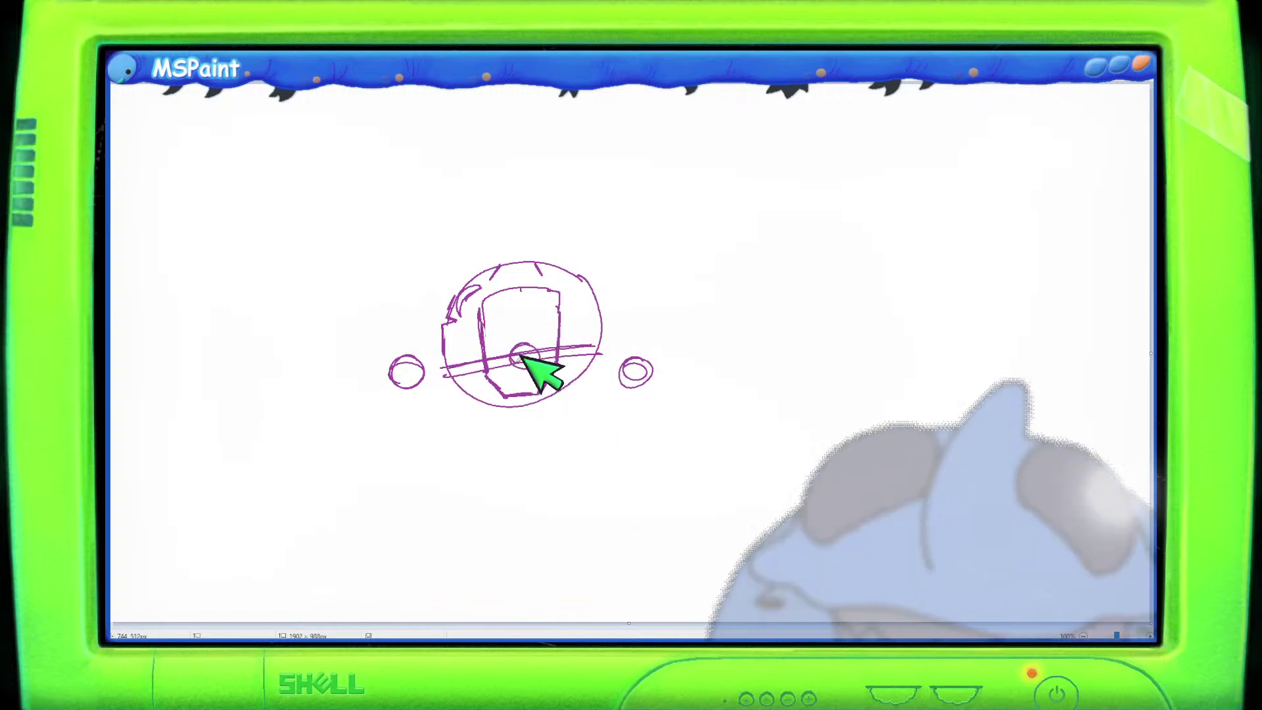
drag(512, 360, 536, 343)
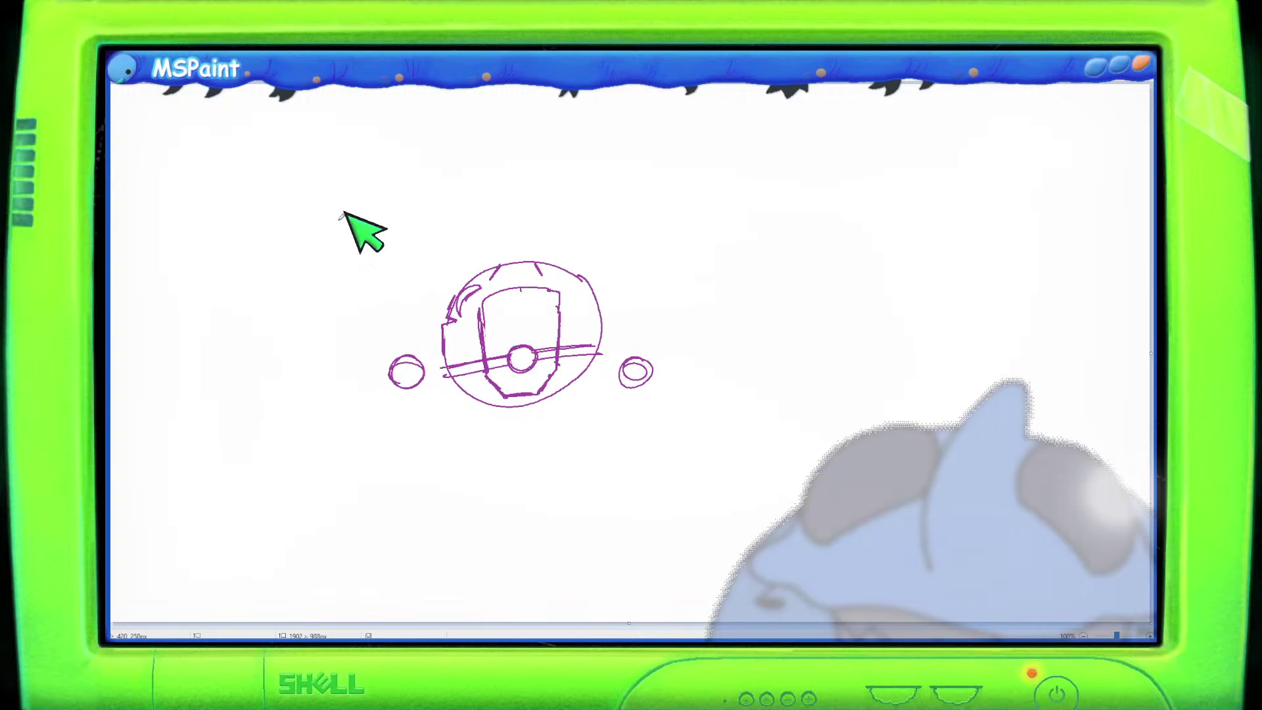
drag(481, 469, 473, 479)
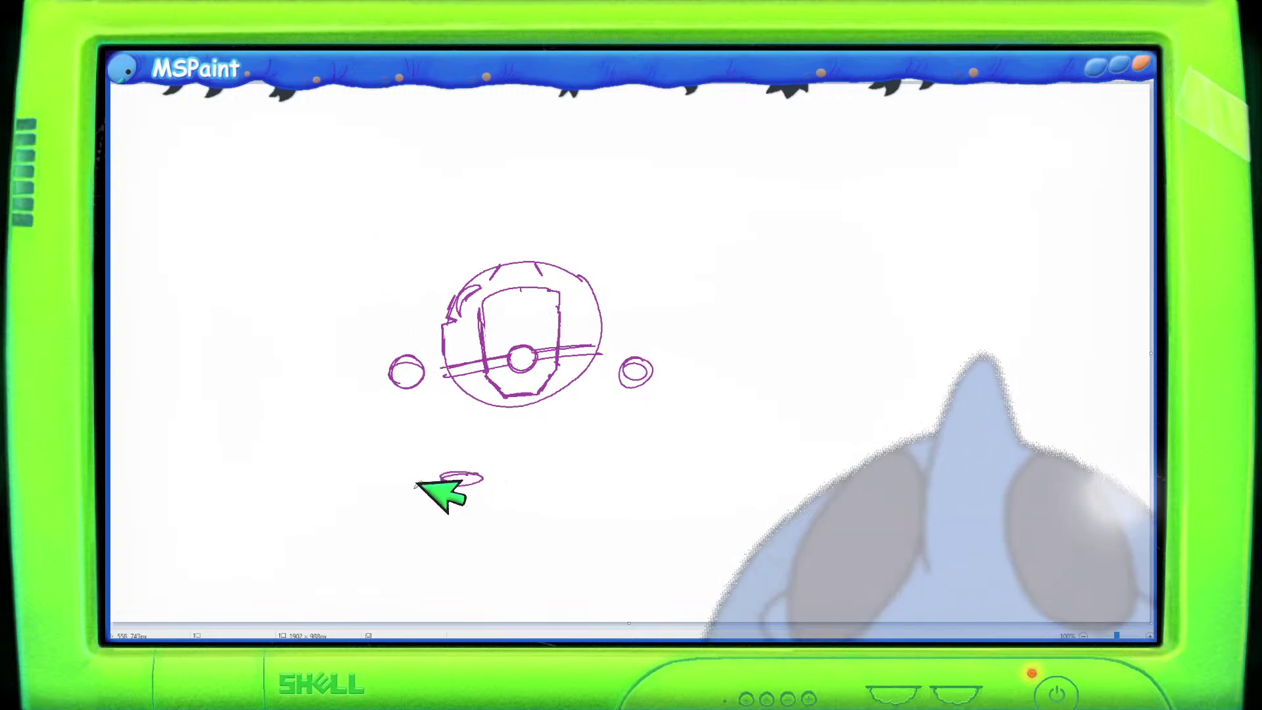
mouse_move(447, 483)
mouse_down()
mouse_move(397, 504)
mouse_move(457, 488)
mouse_move(441, 495)
mouse_move(493, 485)
mouse_up()
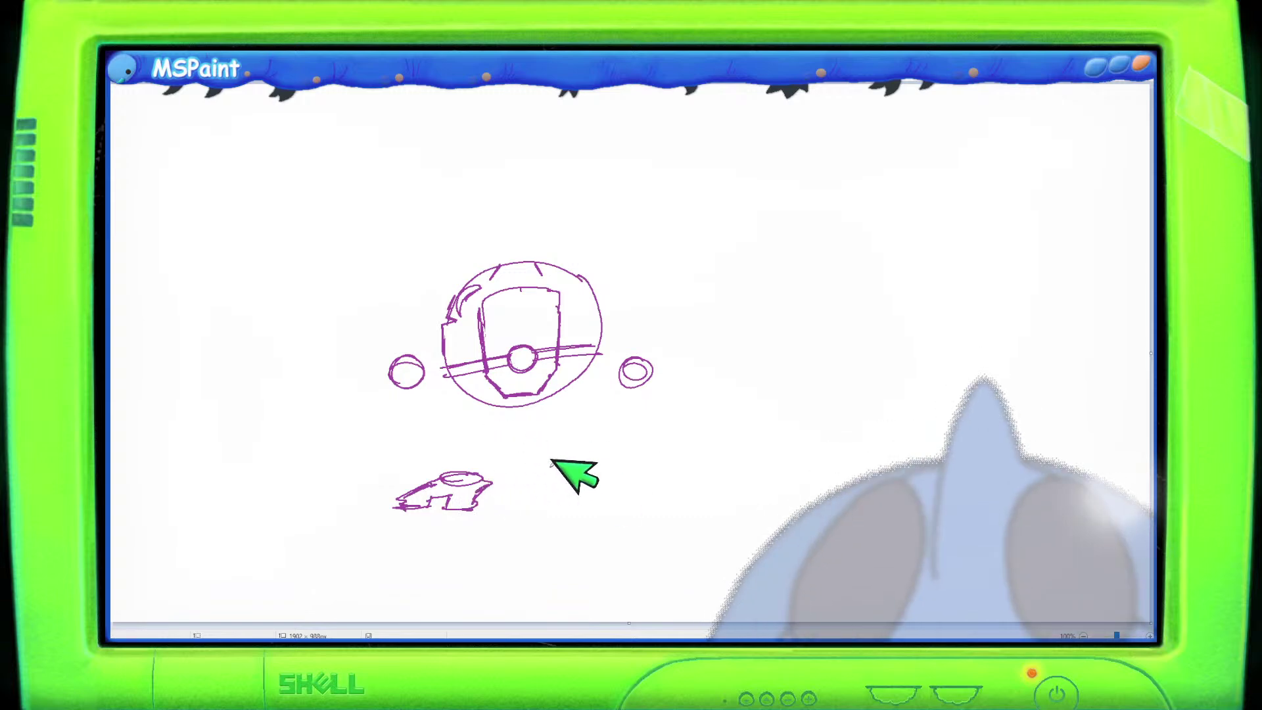
drag(569, 476, 615, 498)
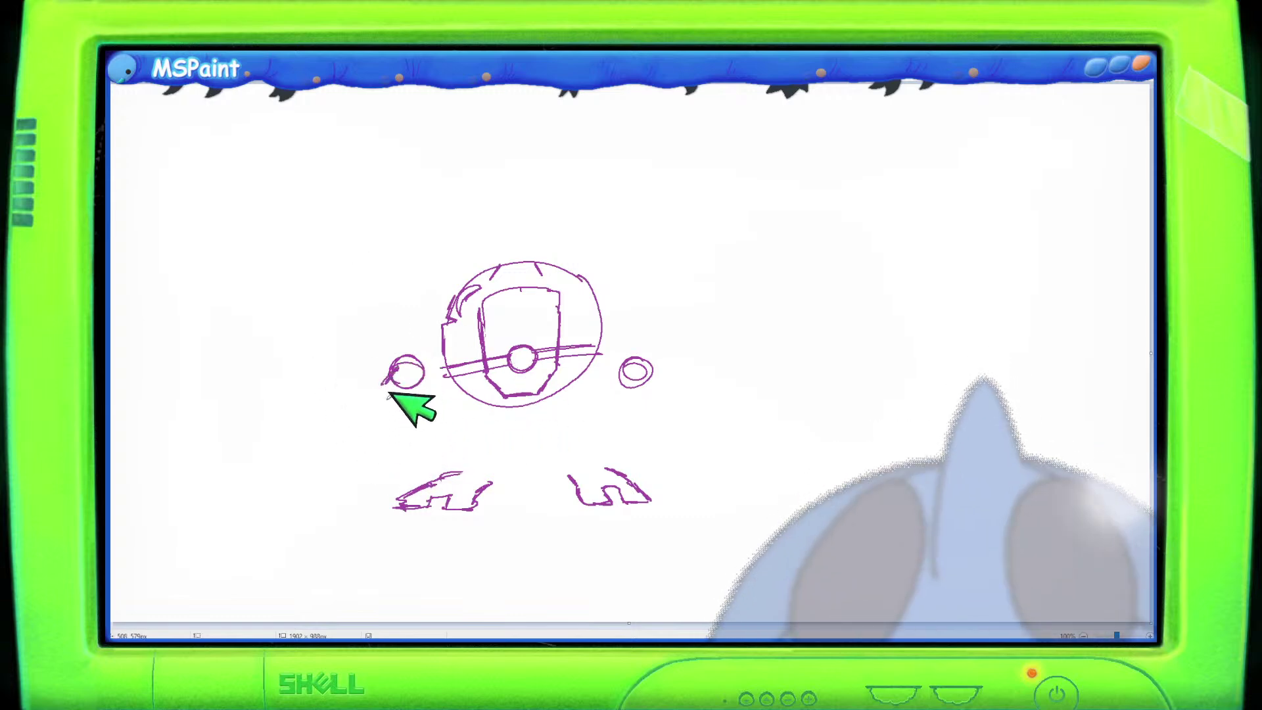
Sketch fingers around the two hand circles, and try an oval head above the body.
mouse_move(390, 414)
mouse_down()
mouse_move(413, 417)
mouse_move(411, 401)
mouse_up()
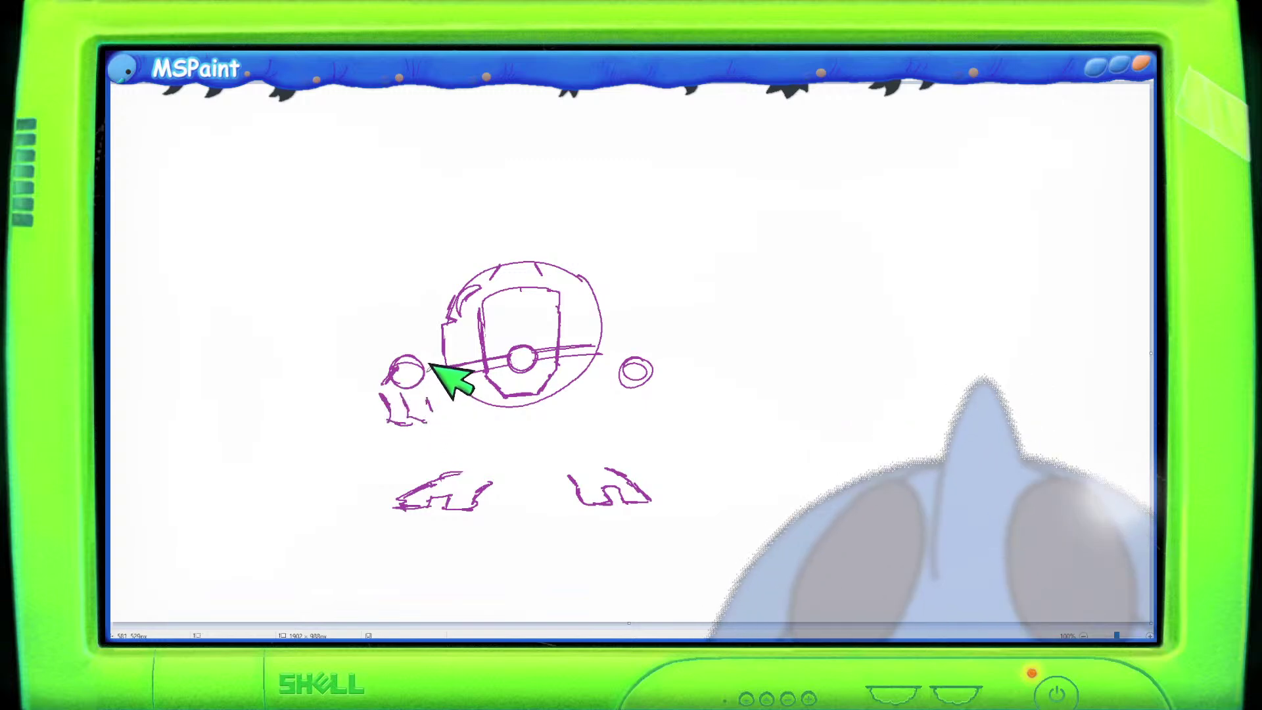
drag(445, 383, 436, 408)
mouse_move(621, 353)
mouse_down()
mouse_move(606, 379)
mouse_move(613, 400)
mouse_up()
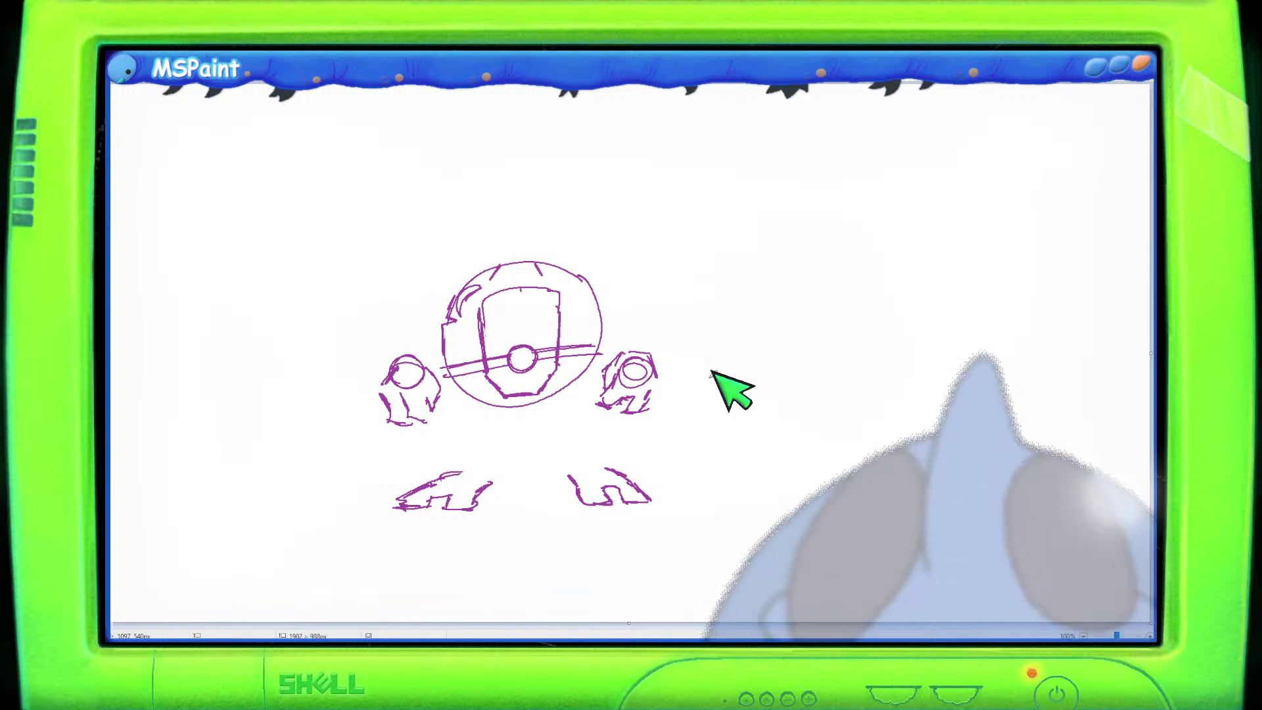
drag(540, 217, 556, 244)
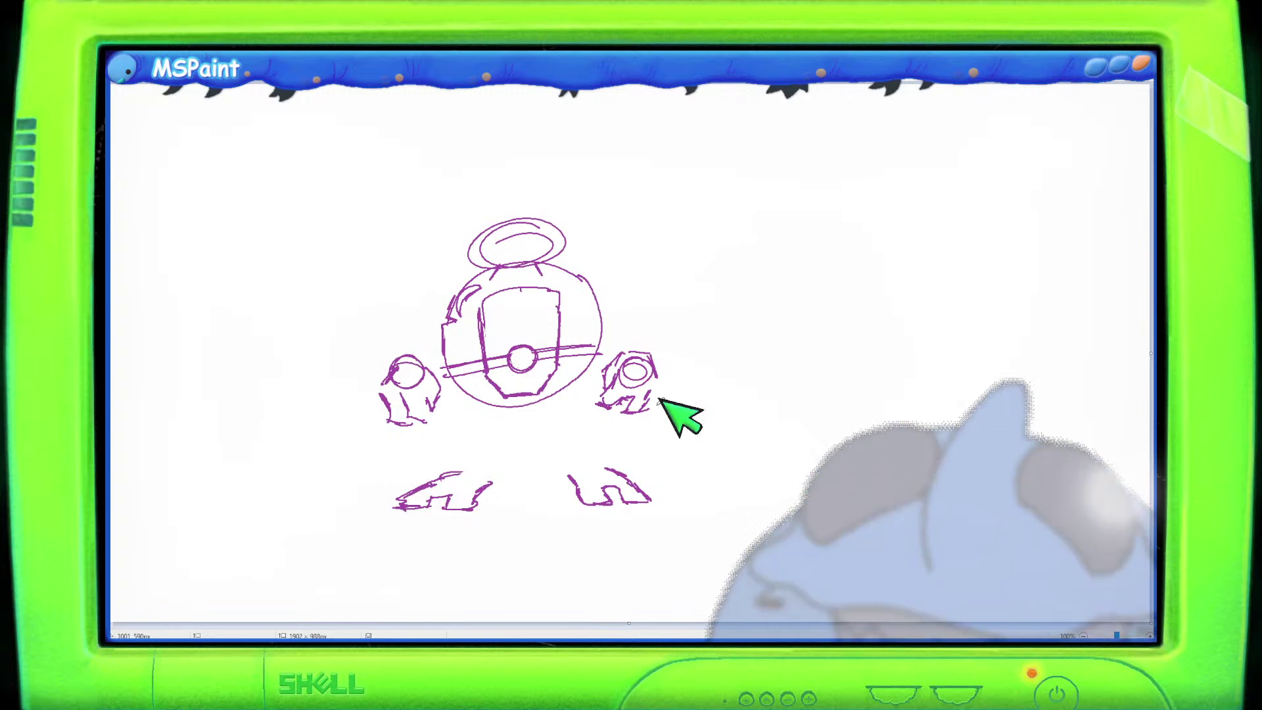
key(ctrl+z)
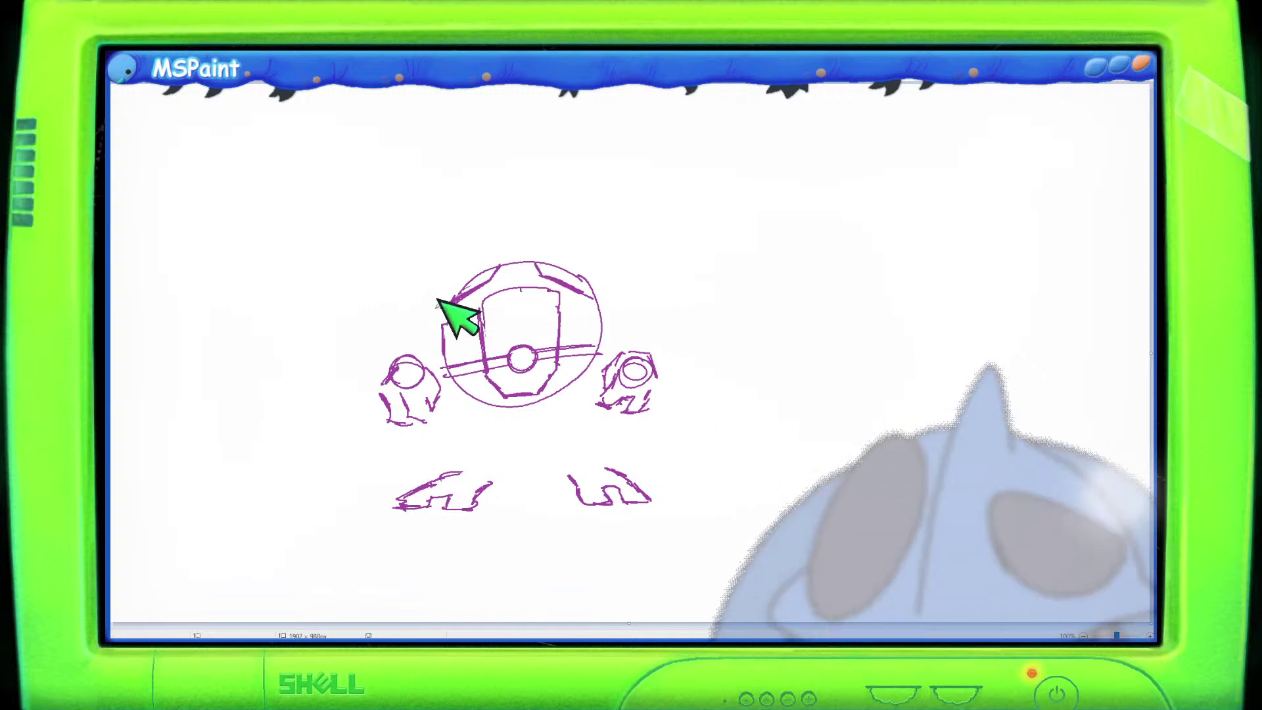
Draw the arms joining the body to the hands, and shift both hands slightly down and inward.
mouse_move(444, 303)
mouse_down()
mouse_move(428, 358)
mouse_move(432, 343)
mouse_up()
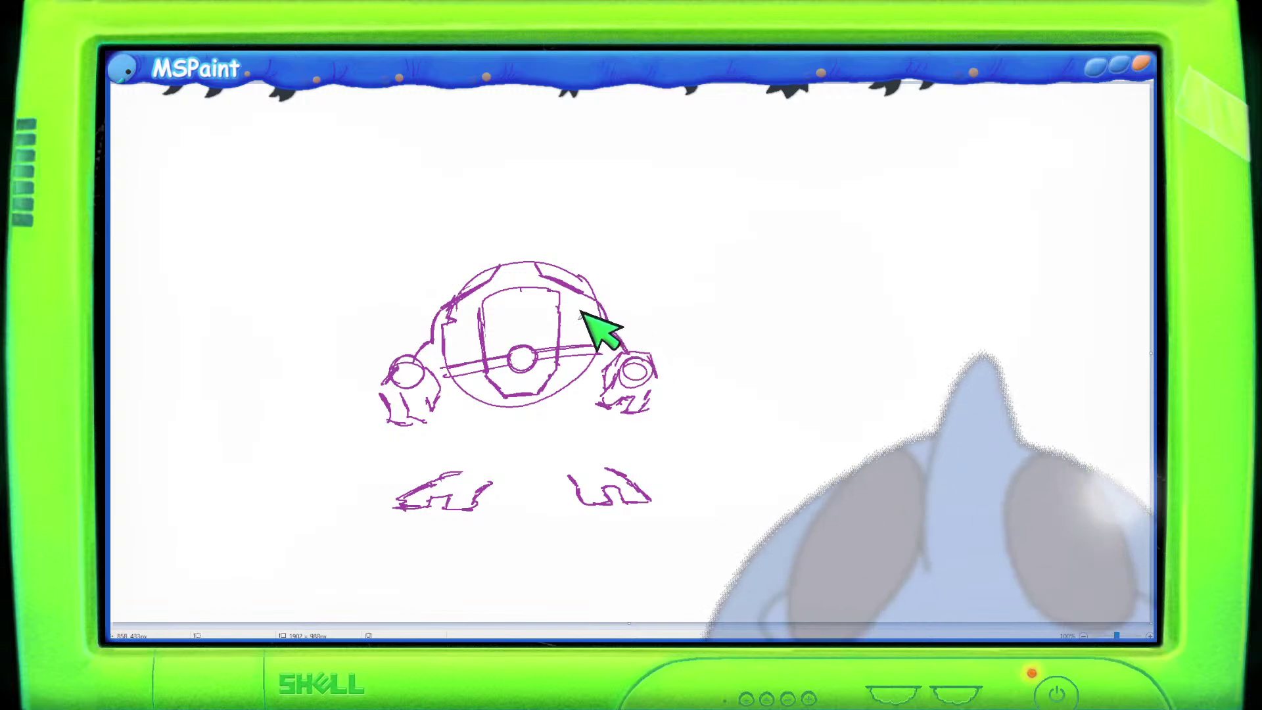
drag(583, 318, 598, 344)
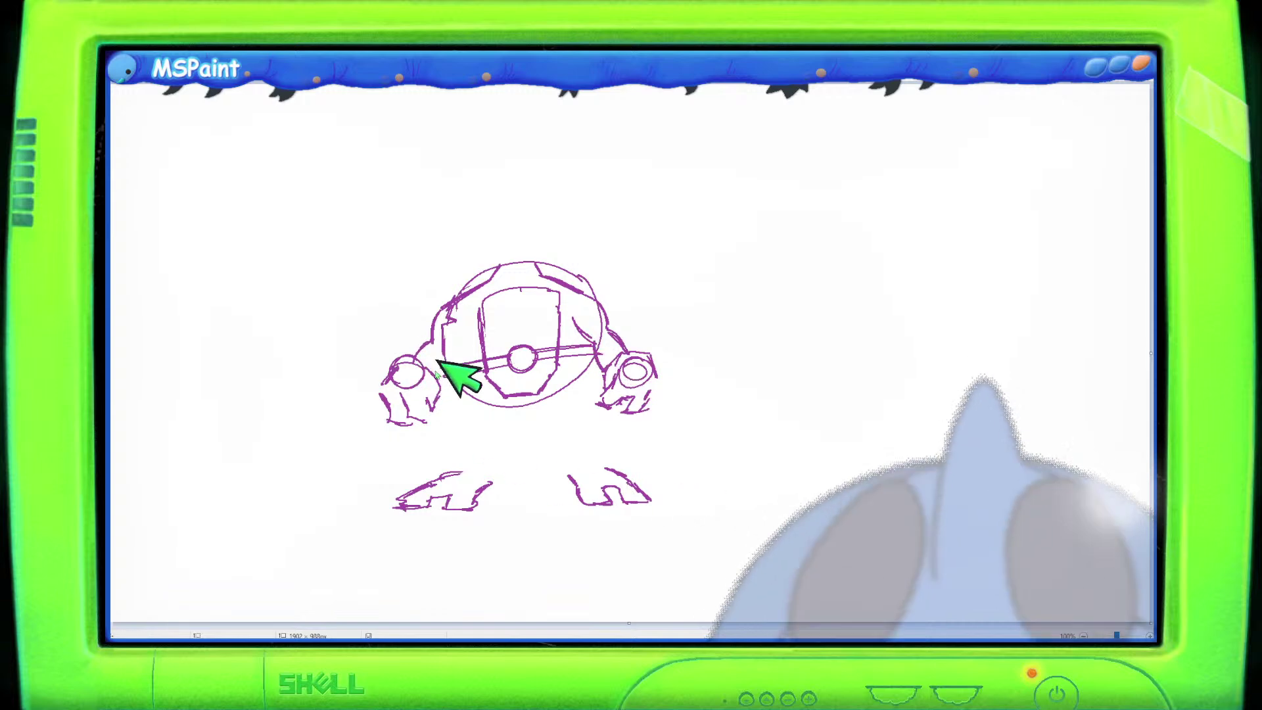
mouse_move(445, 363)
mouse_down()
mouse_move(398, 347)
mouse_move(360, 404)
mouse_move(440, 423)
mouse_move(447, 395)
mouse_up()
mouse_move(630, 380)
mouse_down()
mouse_move(620, 375)
mouse_move(671, 431)
mouse_move(648, 374)
mouse_up()
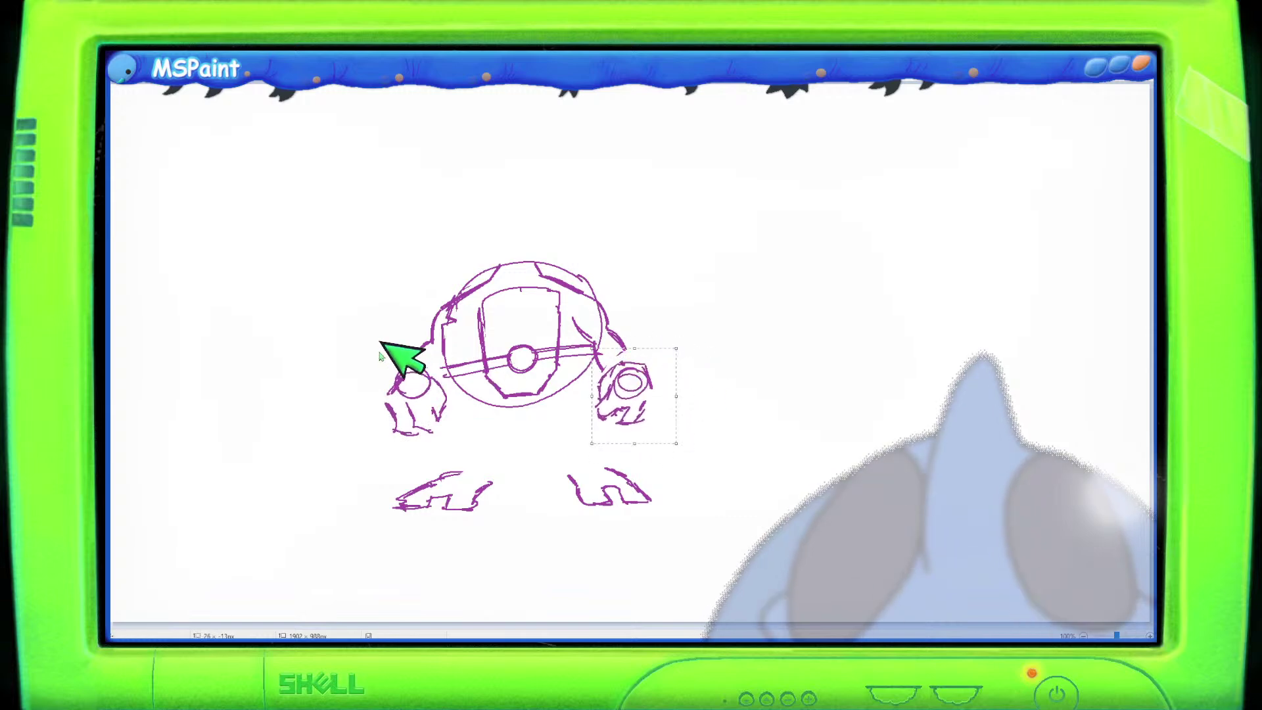
click(403, 329)
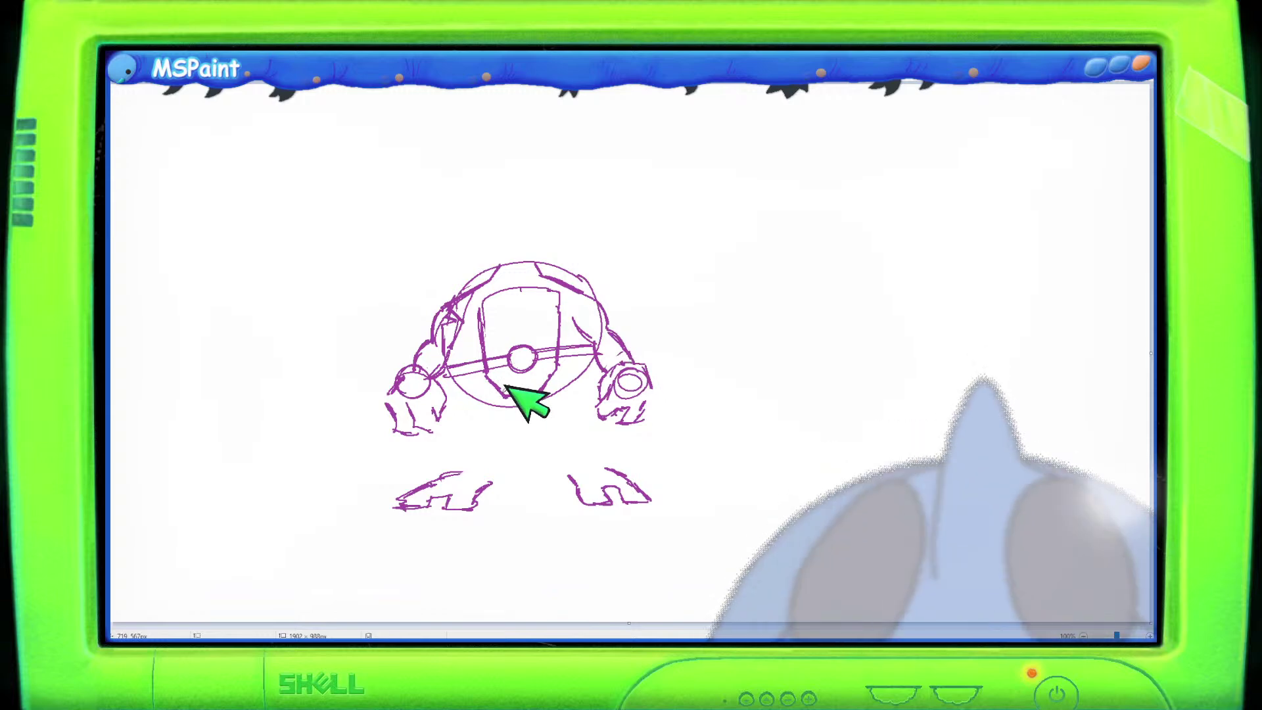
Draw jagged knee pads beneath the body and reduce the height of both pads.
drag(473, 413, 481, 372)
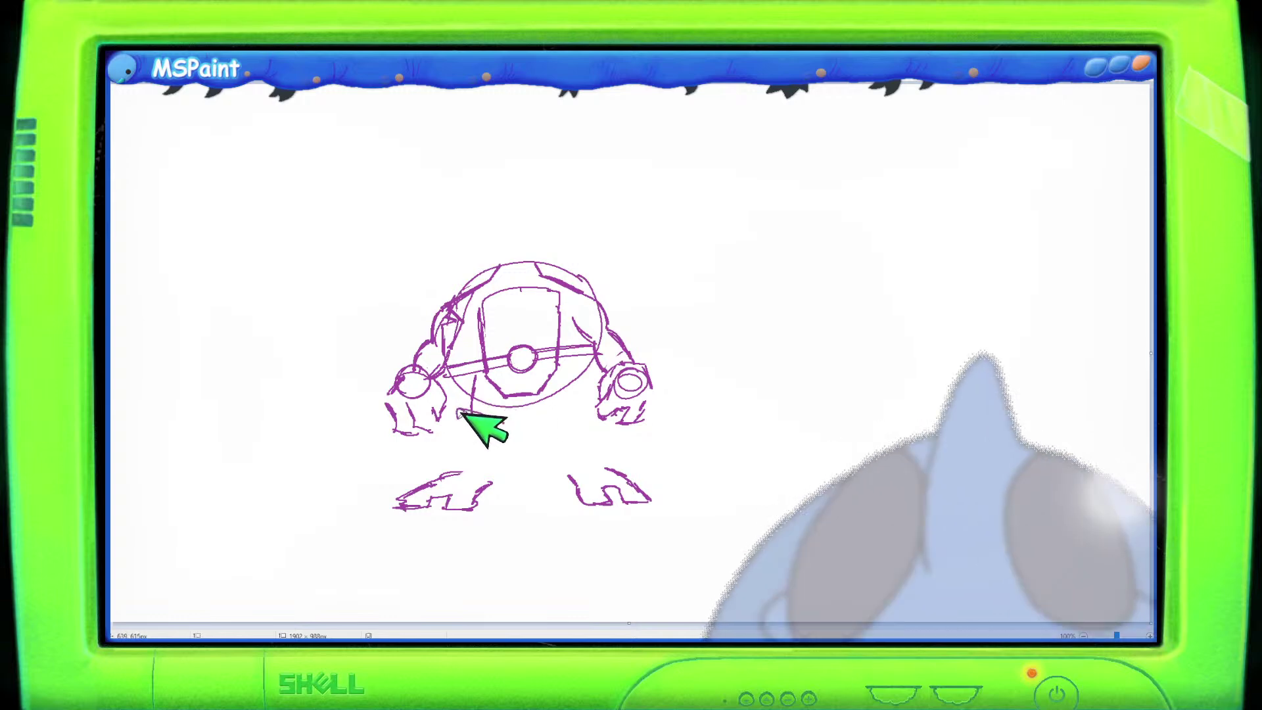
mouse_move(451, 426)
mouse_down()
mouse_move(507, 443)
mouse_move(503, 419)
mouse_move(559, 415)
mouse_move(597, 390)
mouse_move(602, 421)
mouse_move(552, 439)
mouse_up()
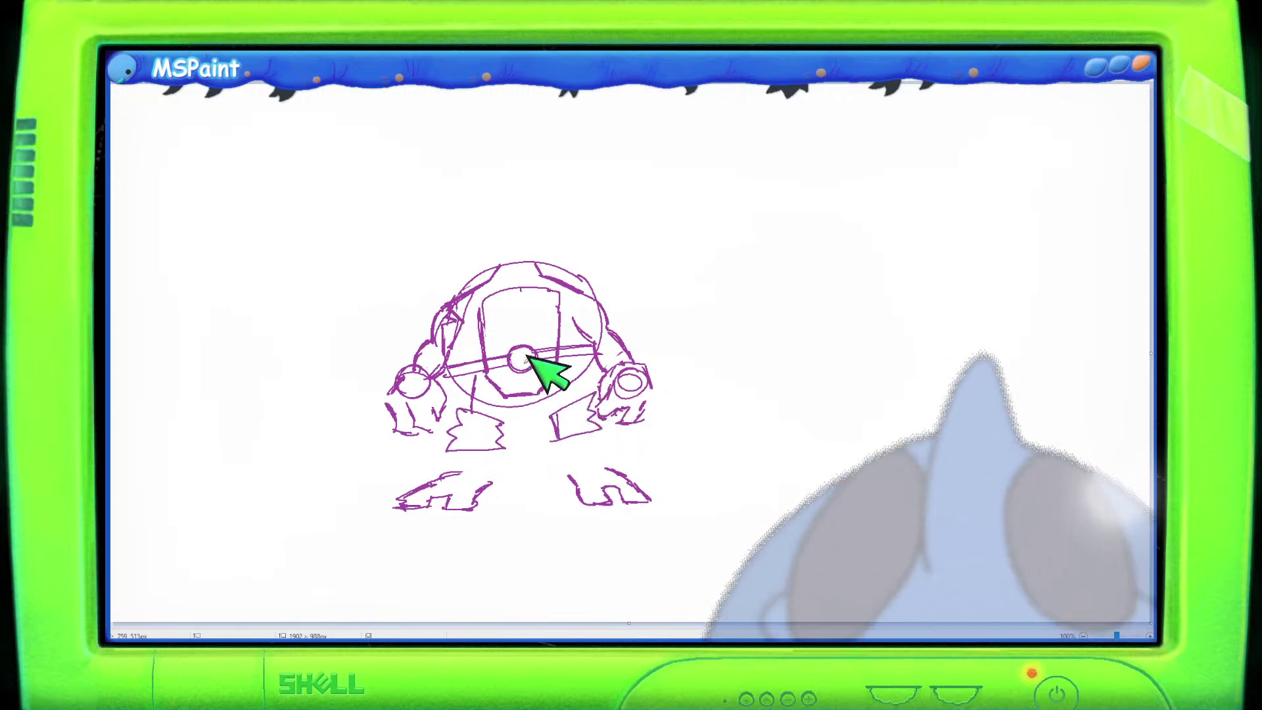
mouse_move(508, 444)
mouse_down()
mouse_move(515, 424)
mouse_move(487, 409)
mouse_move(437, 446)
mouse_move(509, 428)
mouse_up()
mouse_move(589, 389)
mouse_down()
mouse_move(543, 415)
mouse_move(547, 451)
mouse_move(602, 436)
mouse_move(590, 384)
mouse_up()
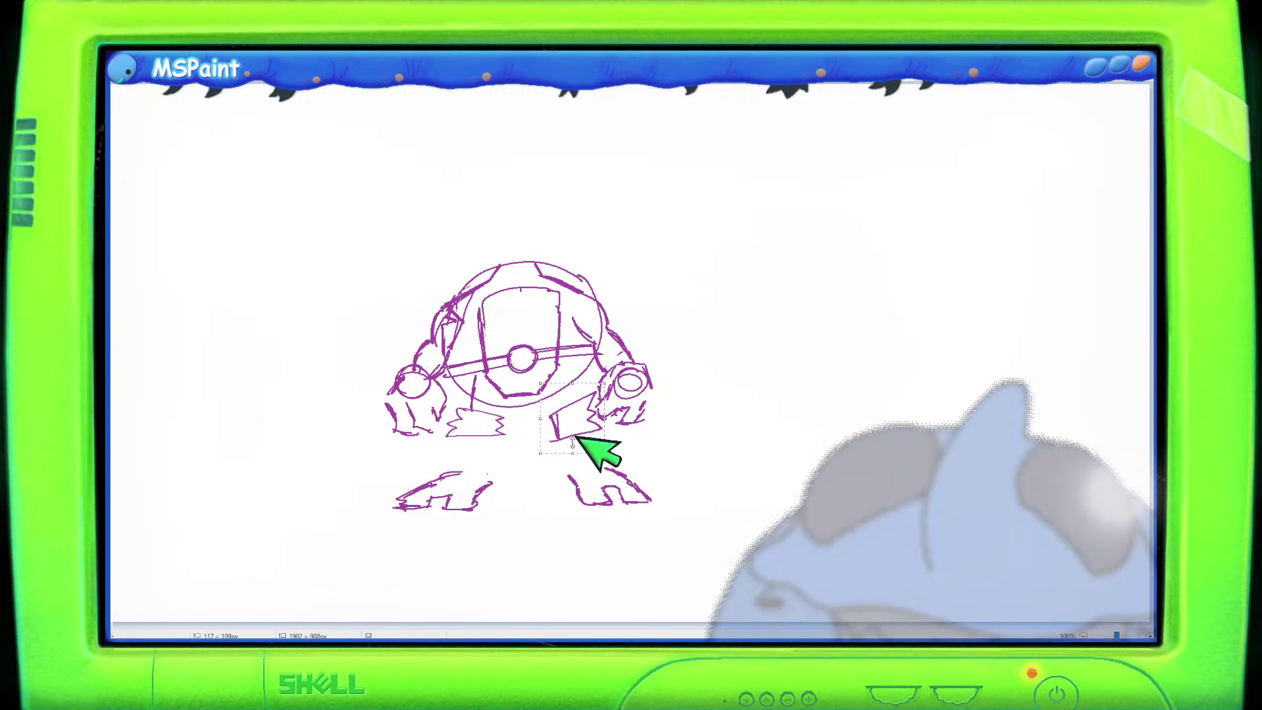
drag(573, 445, 577, 425)
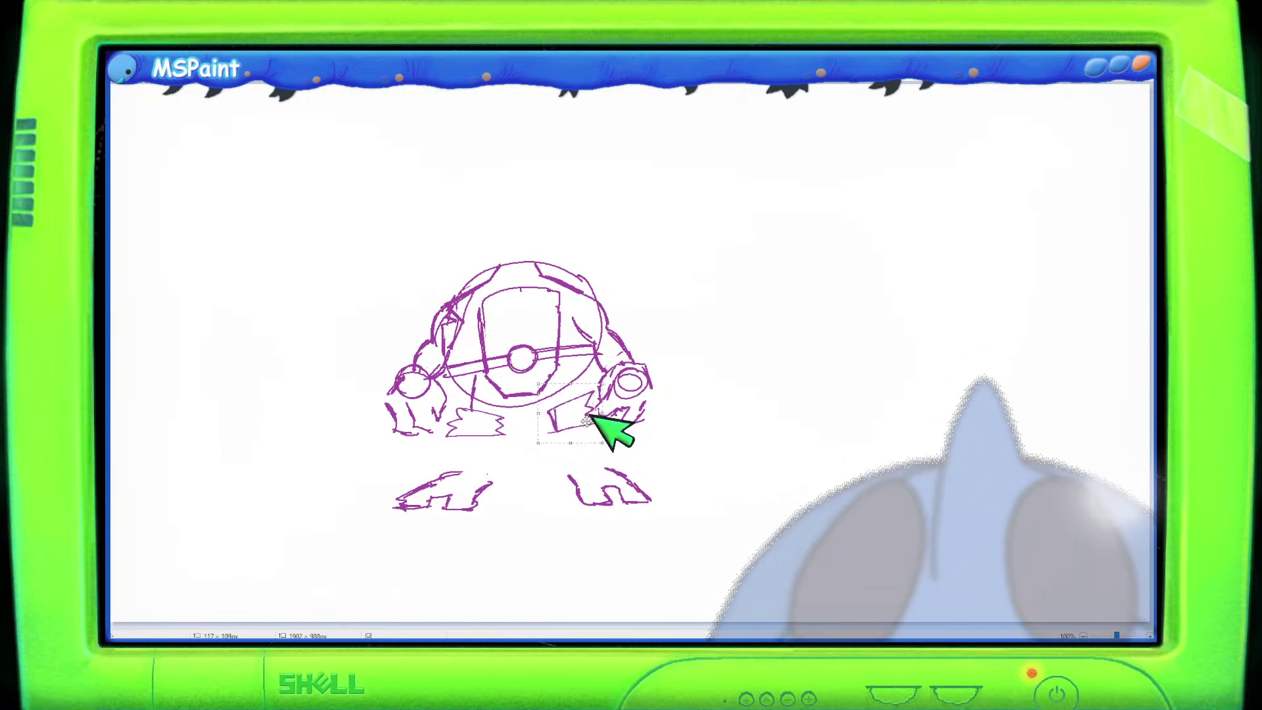
Draw the lower legs connecting the knee pads to the feet, and nudge the feet inward beneath them.
click(422, 361)
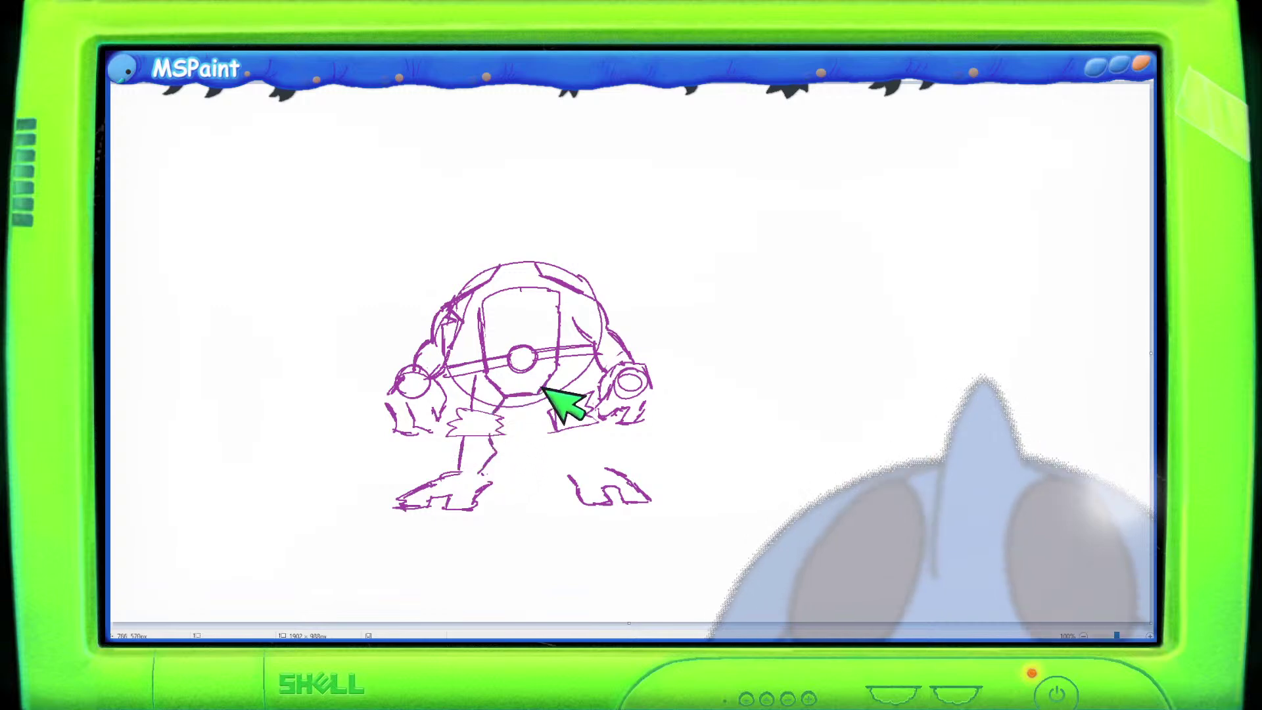
mouse_move(564, 428)
mouse_down()
mouse_move(577, 465)
mouse_move(582, 433)
mouse_move(591, 449)
mouse_move(580, 473)
mouse_move(592, 462)
mouse_move(553, 486)
mouse_move(648, 524)
mouse_move(617, 477)
mouse_move(652, 528)
mouse_up()
mouse_move(480, 512)
mouse_down()
mouse_move(502, 468)
mouse_move(473, 526)
mouse_move(480, 516)
mouse_up()
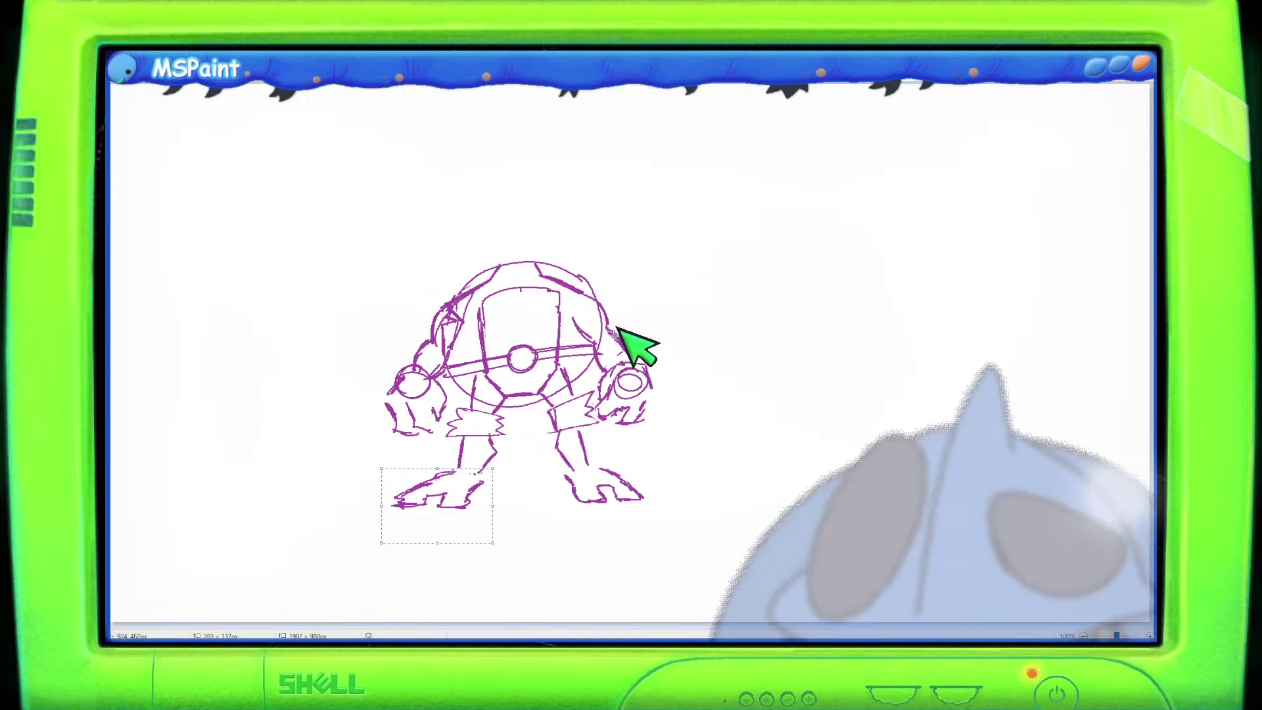
Move the whole turtle figure to the upper left of the canvas and place a duplicate to its right.
mouse_move(657, 282)
mouse_down()
mouse_move(302, 344)
mouse_move(727, 313)
mouse_move(661, 289)
mouse_up()
mouse_move(639, 355)
mouse_down()
mouse_move(434, 270)
mouse_move(420, 276)
mouse_up()
mouse_move(385, 331)
mouse_down()
mouse_move(427, 279)
mouse_move(759, 345)
mouse_up()
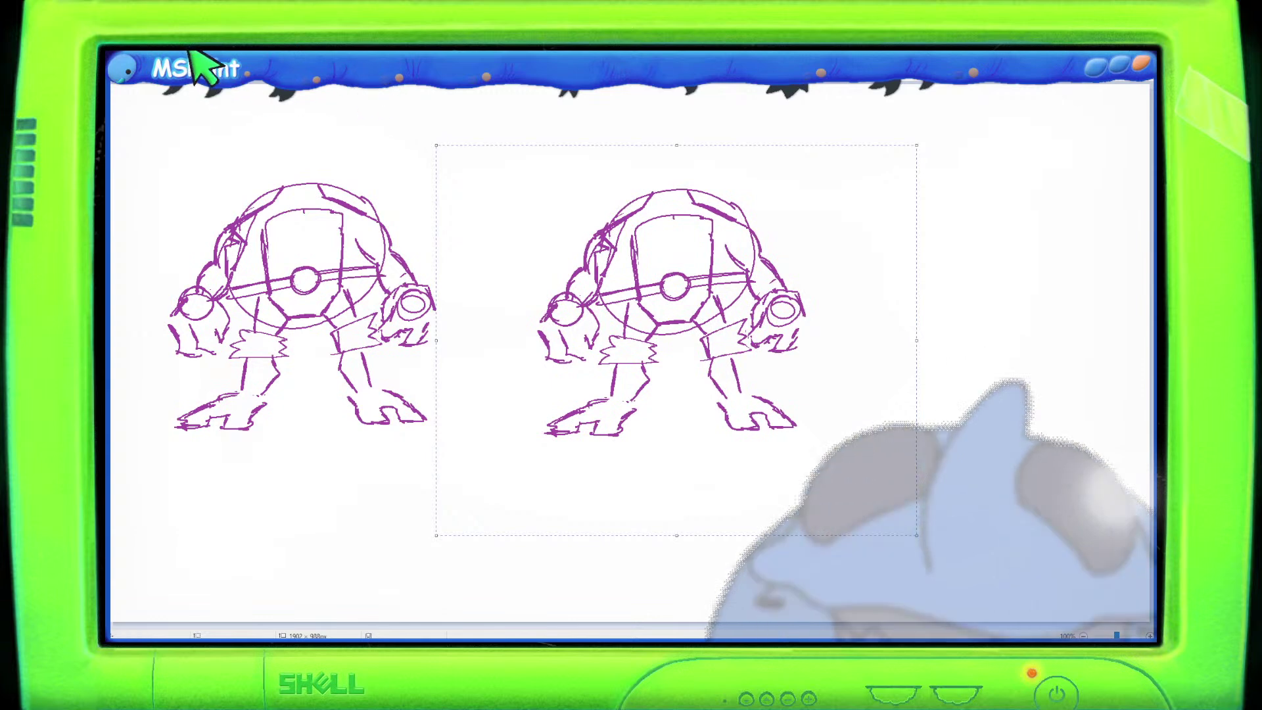
click(346, 179)
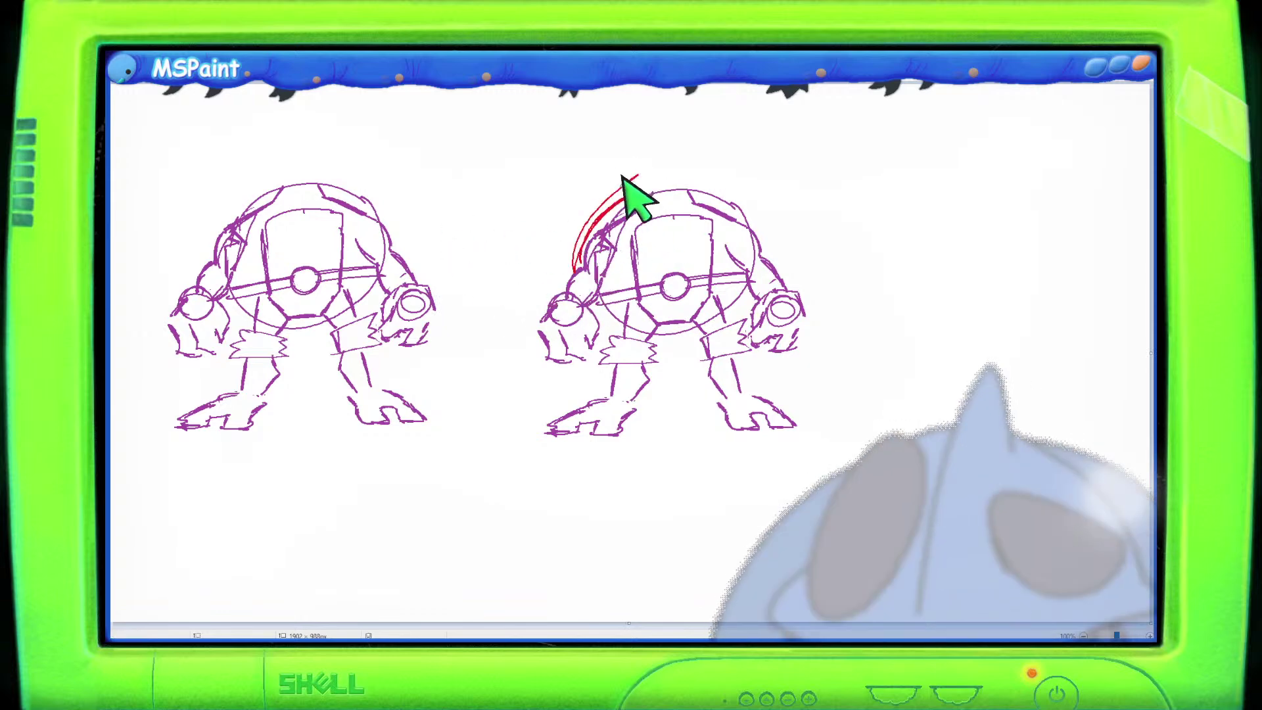
Try a larger shell outline in red around the duplicate figure's body, undoing each attempt.
mouse_move(621, 184)
mouse_down()
mouse_move(562, 269)
mouse_move(588, 190)
mouse_move(577, 267)
mouse_up()
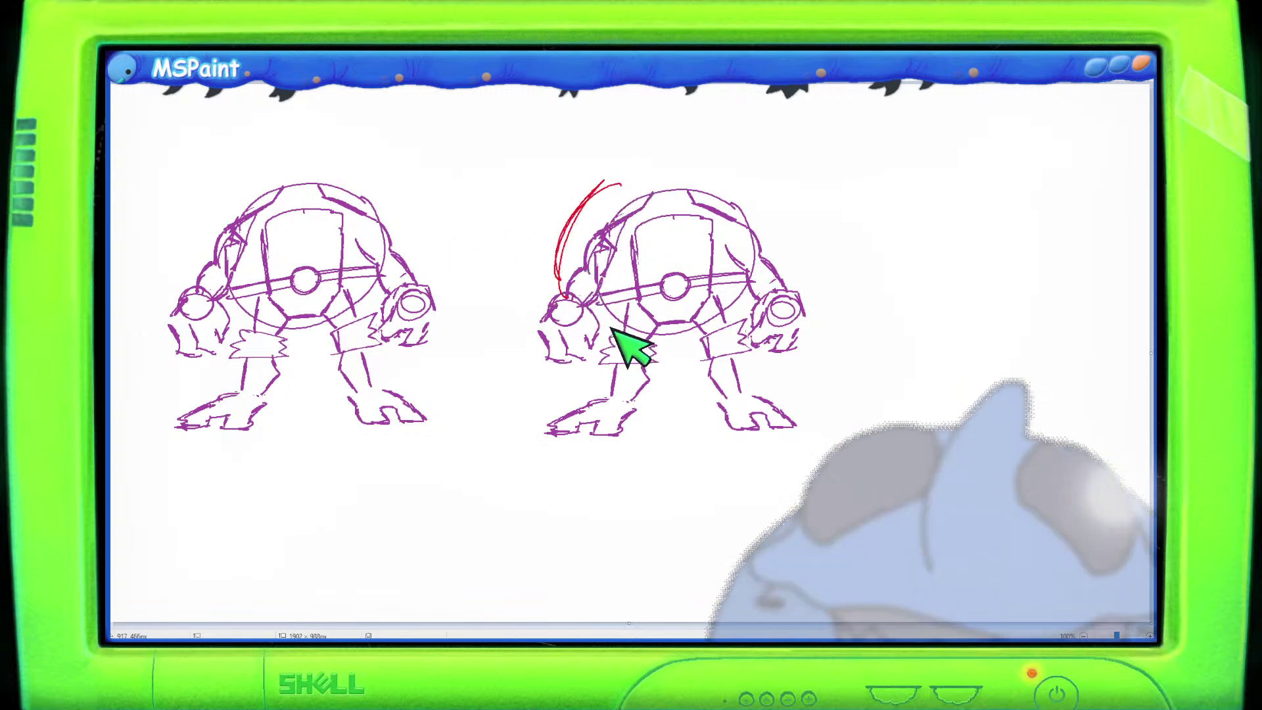
mouse_move(621, 341)
mouse_down()
mouse_move(689, 366)
mouse_move(714, 347)
mouse_move(784, 264)
mouse_move(779, 194)
mouse_move(546, 194)
mouse_move(633, 392)
mouse_move(746, 174)
mouse_up()
key(ctrl+z)
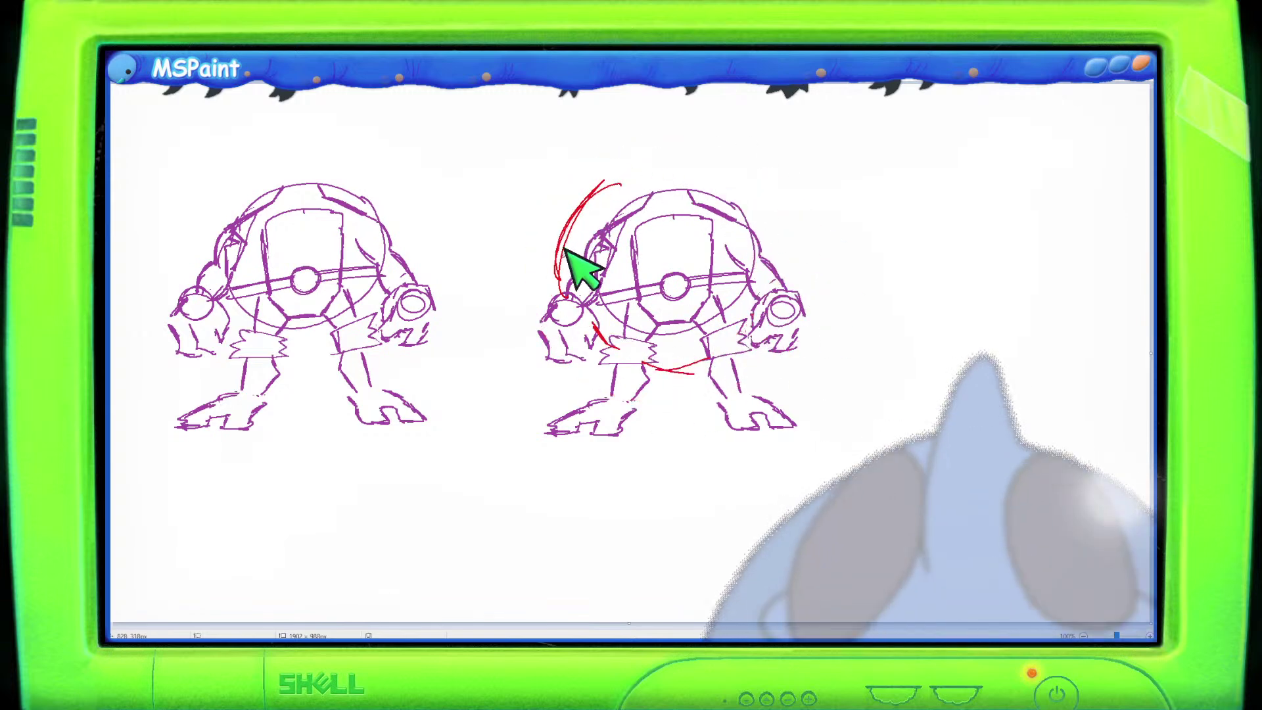
key(ctrl+z)
mouse_move(763, 188)
mouse_down()
mouse_move(723, 463)
mouse_move(608, 140)
mouse_up()
key(ctrl+z)
mouse_move(755, 197)
mouse_down()
mouse_move(714, 158)
mouse_move(592, 294)
mouse_up()
key(ctrl+z)
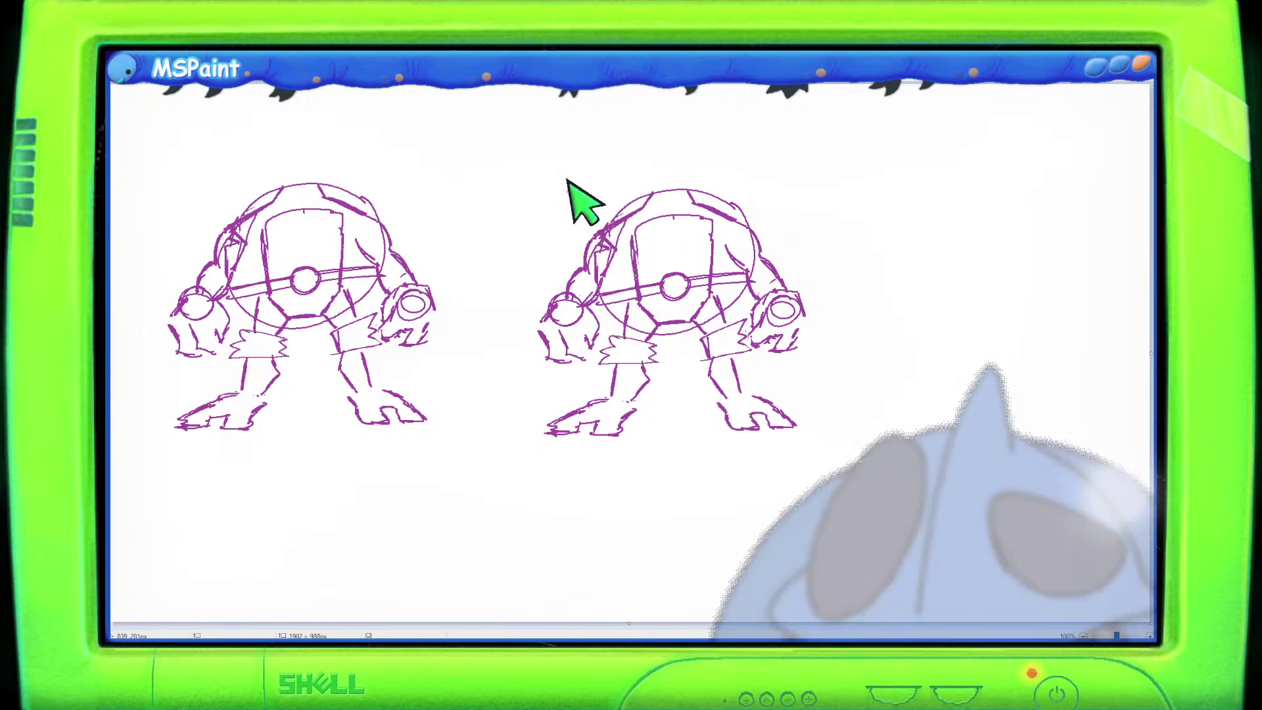
Try nudging the duplicate figure's forearm and hand slightly inward toward the body.
mouse_move(578, 376)
mouse_down()
mouse_move(605, 287)
mouse_move(642, 231)
mouse_move(583, 247)
mouse_move(552, 389)
mouse_move(577, 378)
mouse_up()
mouse_move(595, 305)
mouse_down()
mouse_move(582, 309)
mouse_move(605, 310)
mouse_up()
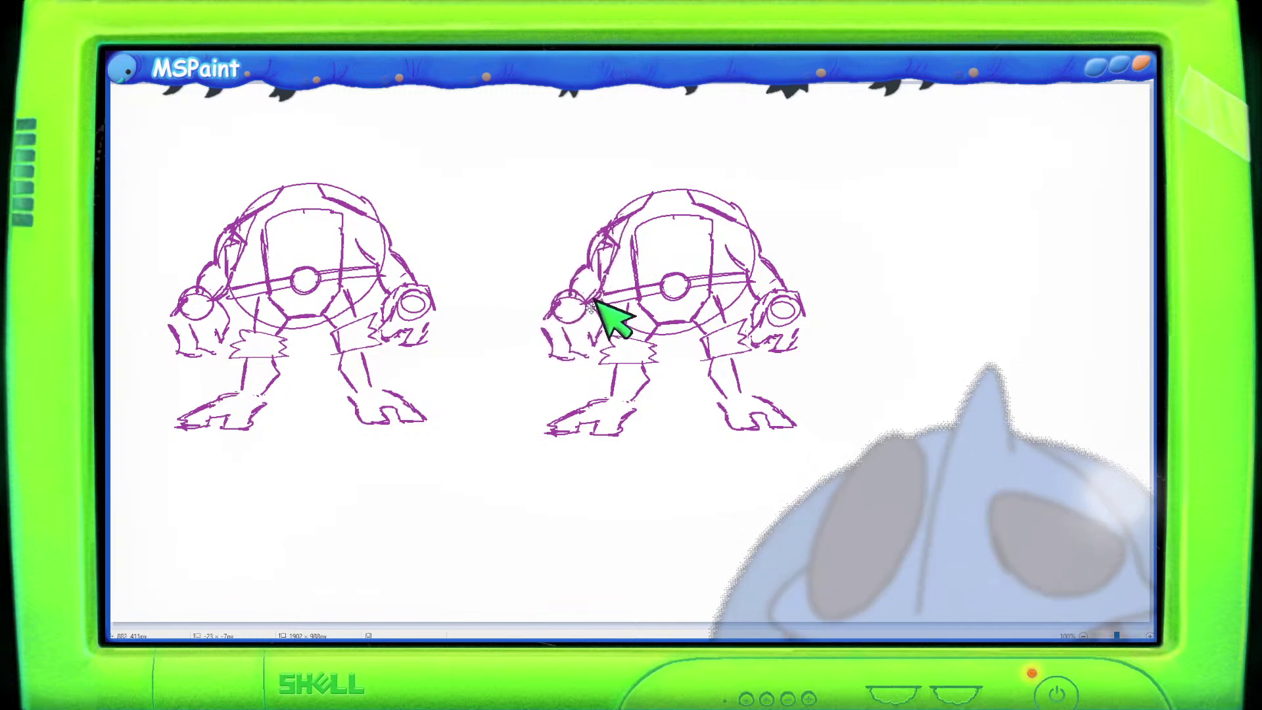
click(726, 274)
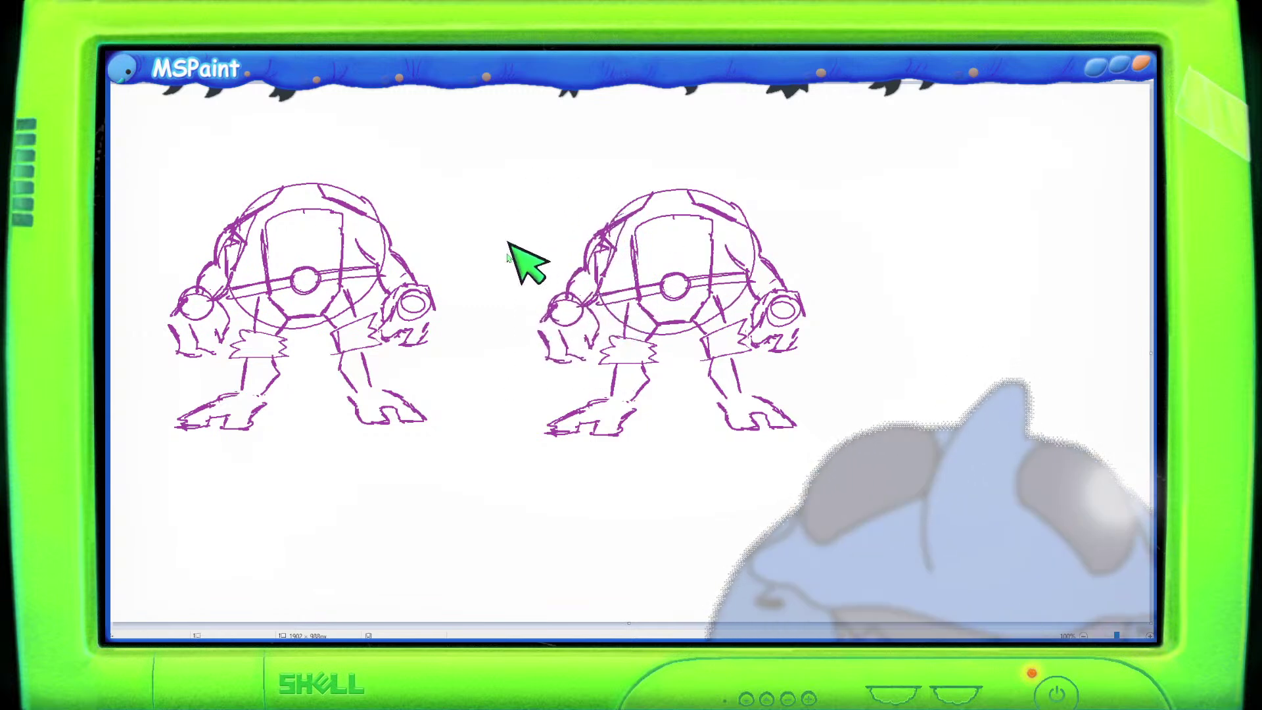
Draw a thick red angular outline outside the upper left edge of the duplicate's shell.
mouse_move(595, 216)
mouse_down()
mouse_move(646, 181)
mouse_move(593, 211)
mouse_move(581, 254)
mouse_up()
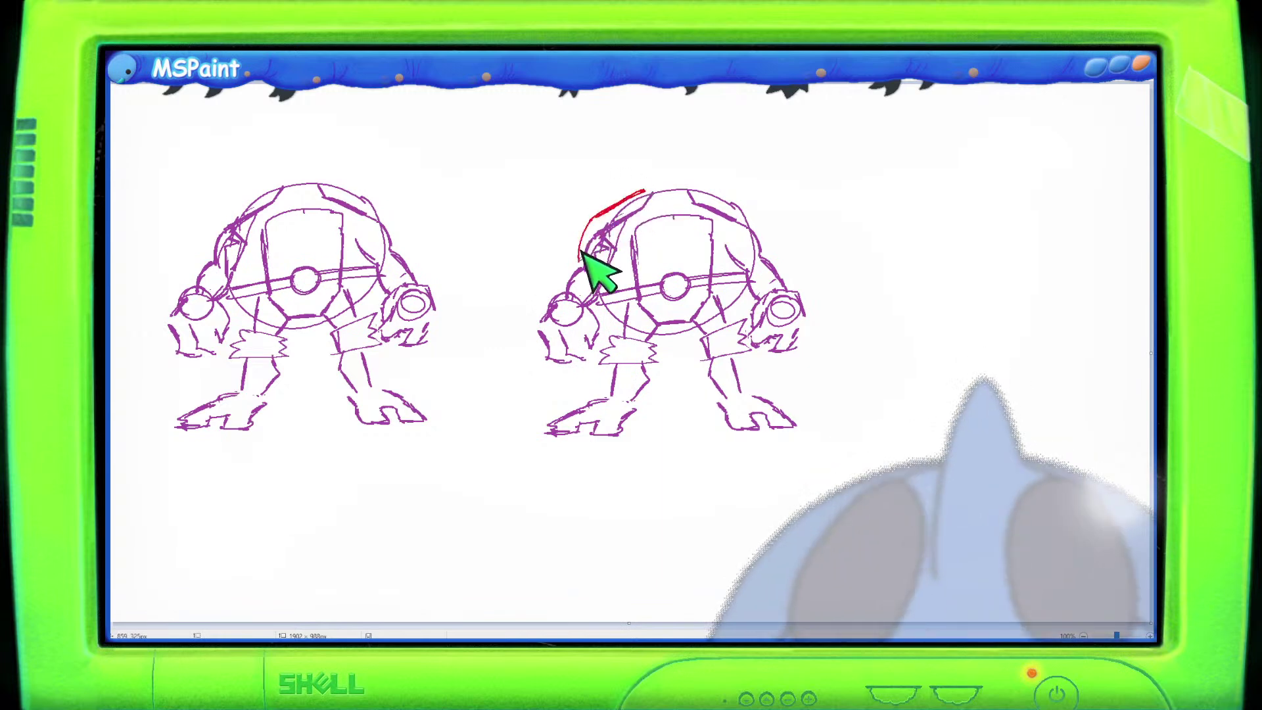
Sketch an angular, roughly hexagonal shell shape in red in the empty space beside the duplicate figure.
mouse_move(963, 169)
mouse_down()
mouse_move(912, 171)
mouse_move(889, 233)
mouse_move(914, 265)
mouse_move(890, 261)
mouse_move(966, 288)
mouse_move(1029, 270)
mouse_move(1059, 227)
mouse_move(1029, 185)
mouse_move(986, 175)
mouse_up()
key(ctrl+z)
key(ctrl+z)
drag(911, 183, 1014, 171)
drag(910, 183, 883, 242)
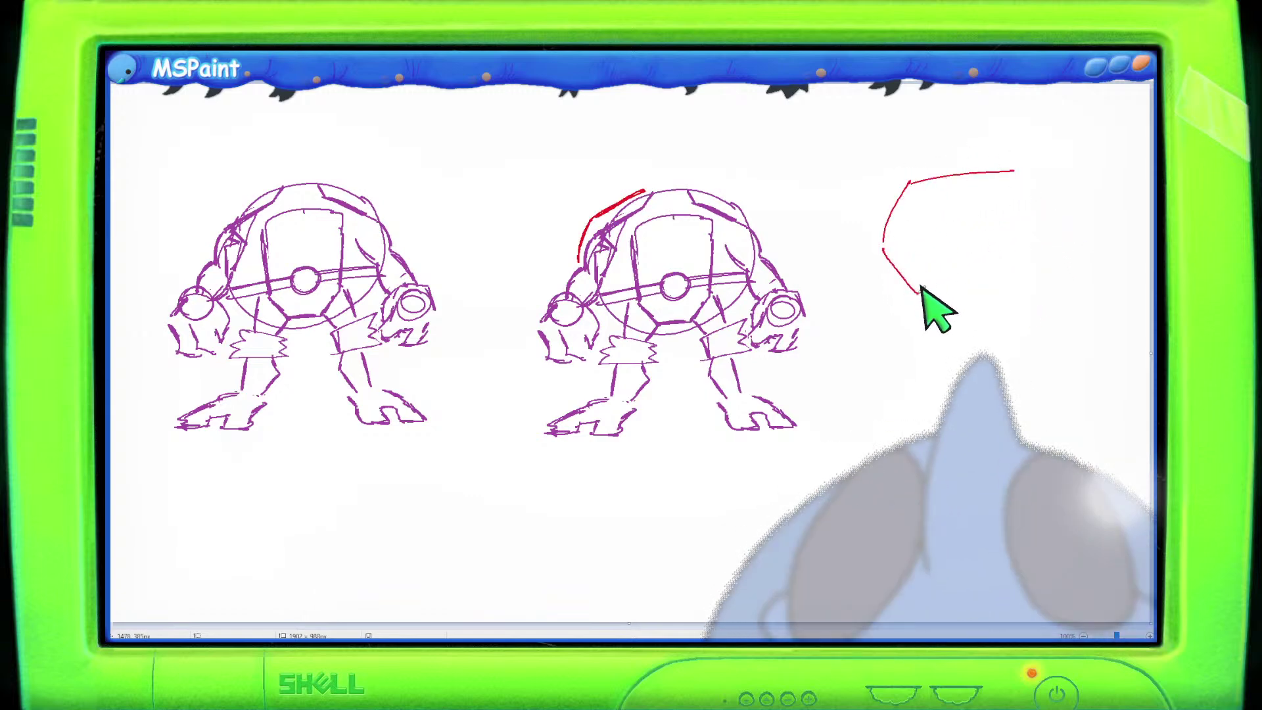
mouse_move(1029, 264)
mouse_down()
mouse_move(1049, 238)
mouse_move(1019, 174)
mouse_up()
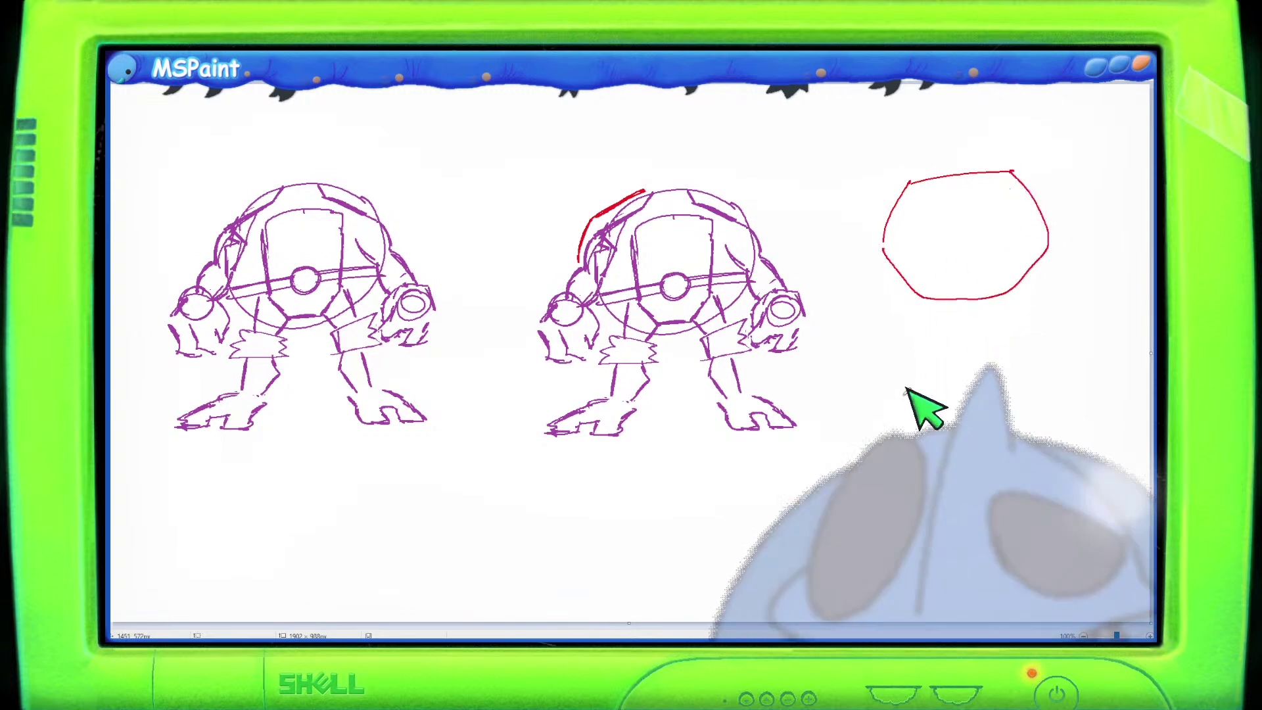
Sketch a round shape and a flat-bottomed rounded shape below the hexagonal one, and undo the example shapes.
mouse_move(914, 356)
mouse_down()
mouse_move(935, 461)
mouse_move(1022, 395)
mouse_move(887, 393)
mouse_up()
key(ctrl+z)
mouse_move(1010, 367)
mouse_down()
mouse_move(927, 362)
mouse_move(965, 370)
mouse_up()
mouse_move(774, 481)
mouse_down()
mouse_move(677, 522)
mouse_move(667, 602)
mouse_move(819, 602)
mouse_up()
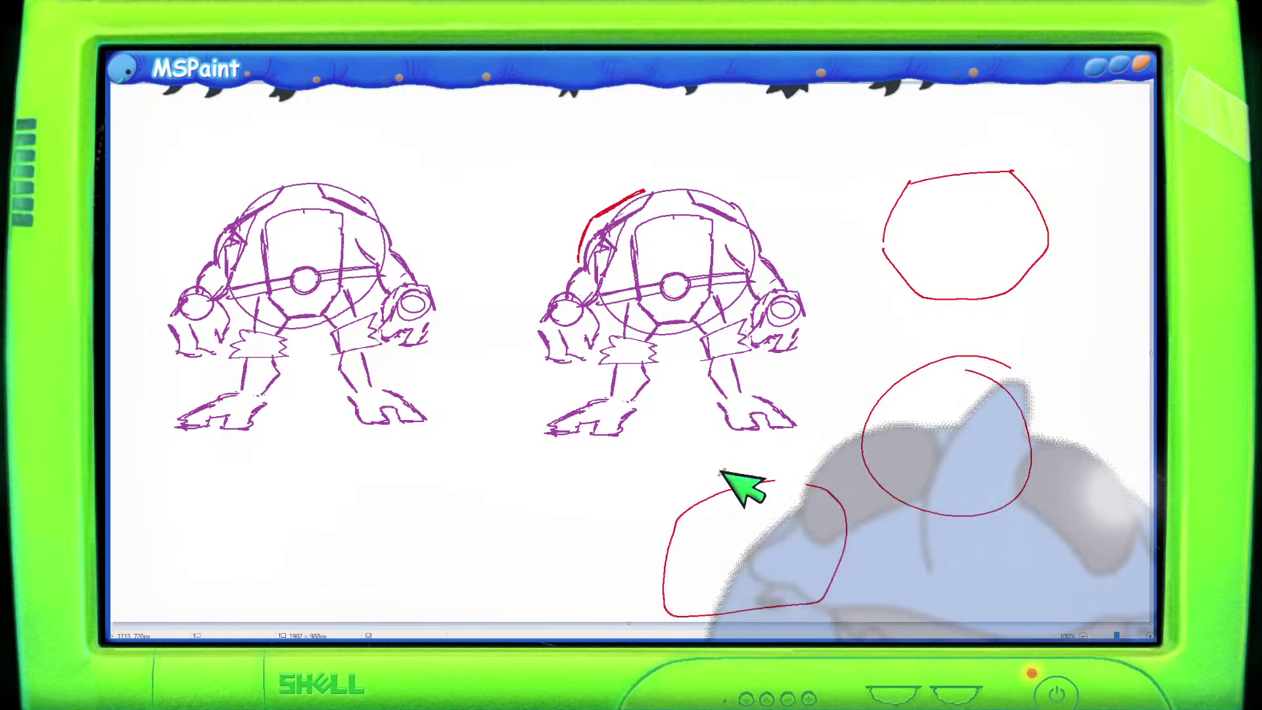
key(ctrl+z)
key(ctrl+z)
key(ctrl+z)
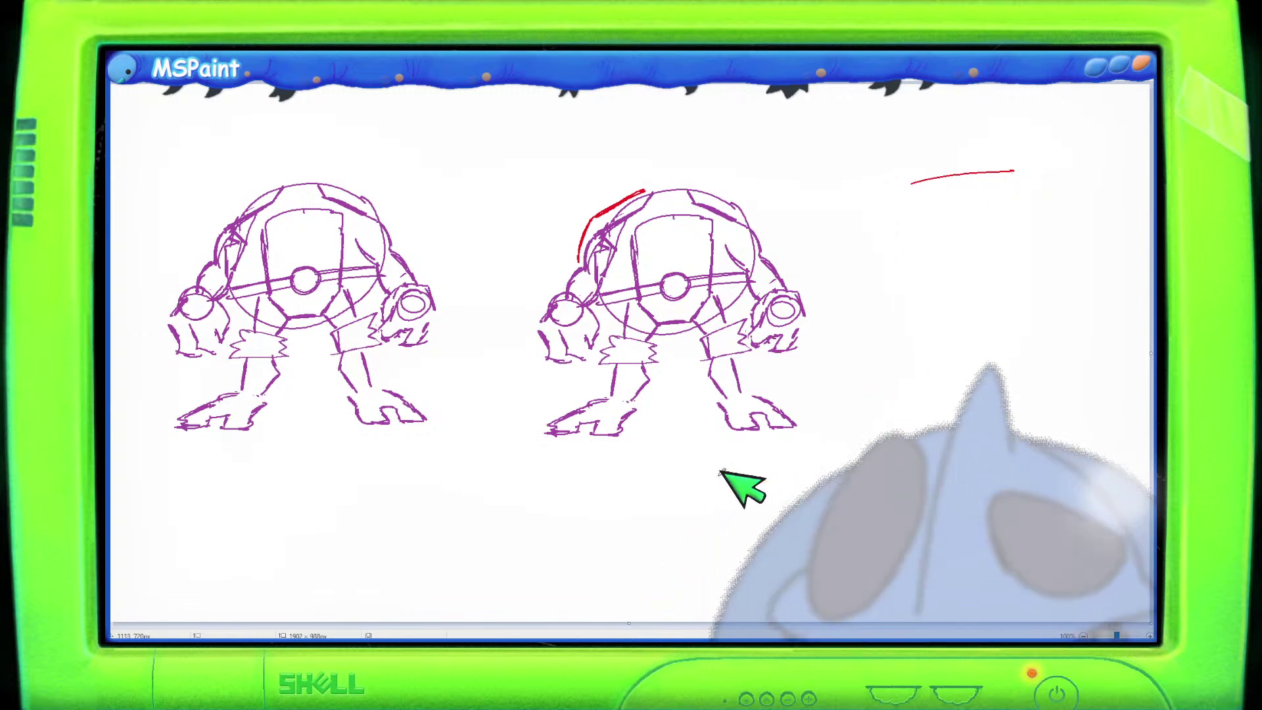
Continue the red shell outline along the duplicate's lower edge and upper right, and add red lines along both sides of its chest plate.
mouse_move(593, 302)
mouse_down()
mouse_move(625, 335)
mouse_move(700, 351)
mouse_up()
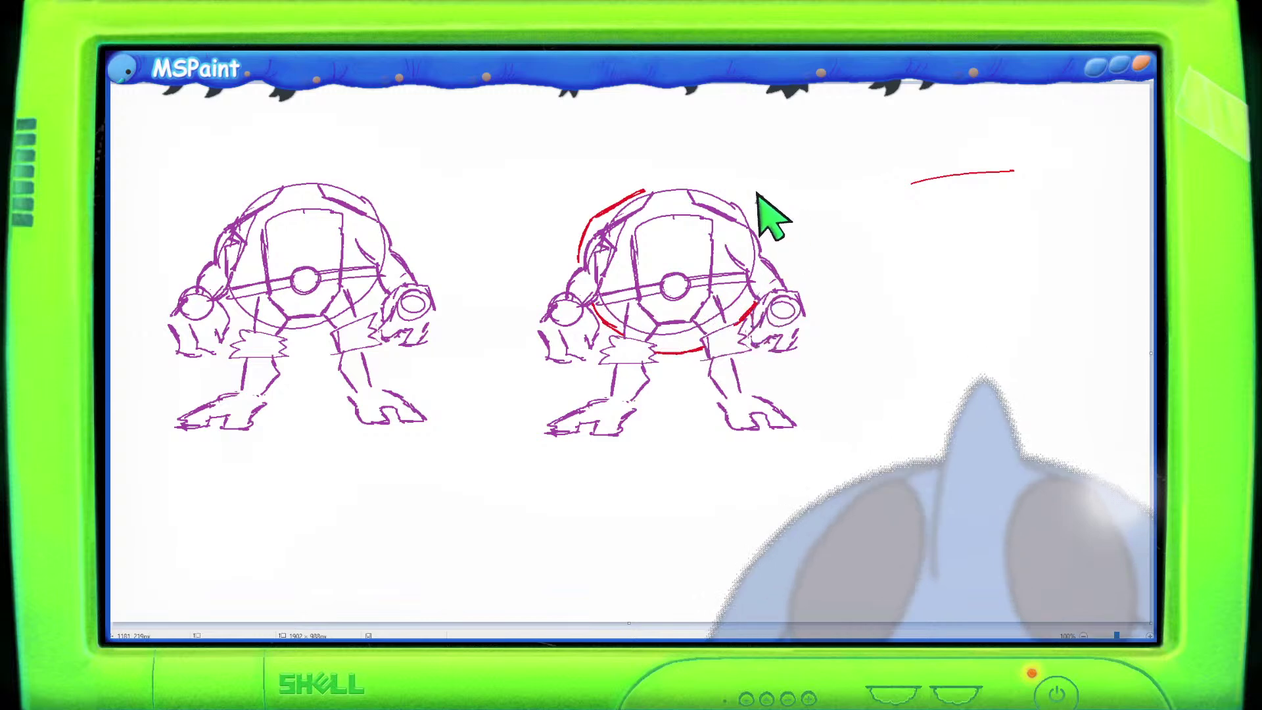
mouse_move(697, 190)
mouse_down()
mouse_move(742, 186)
mouse_move(752, 220)
mouse_move(752, 188)
mouse_move(769, 232)
mouse_up()
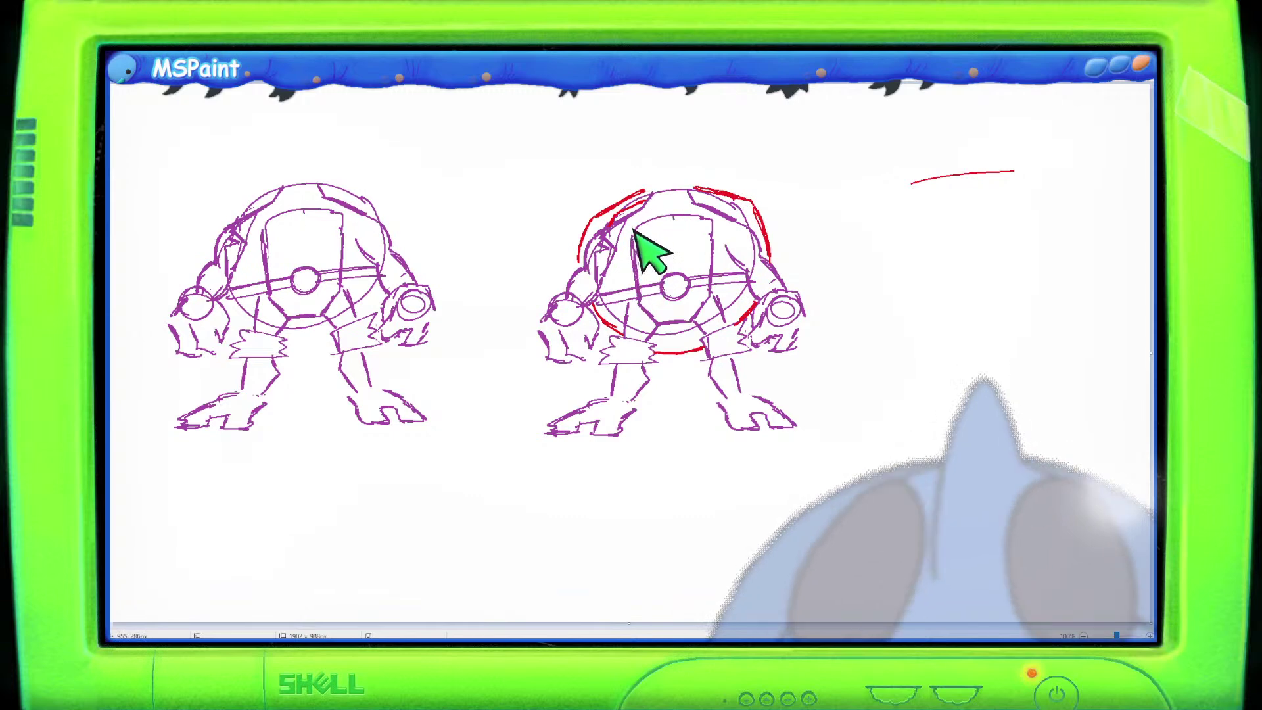
drag(627, 282, 623, 245)
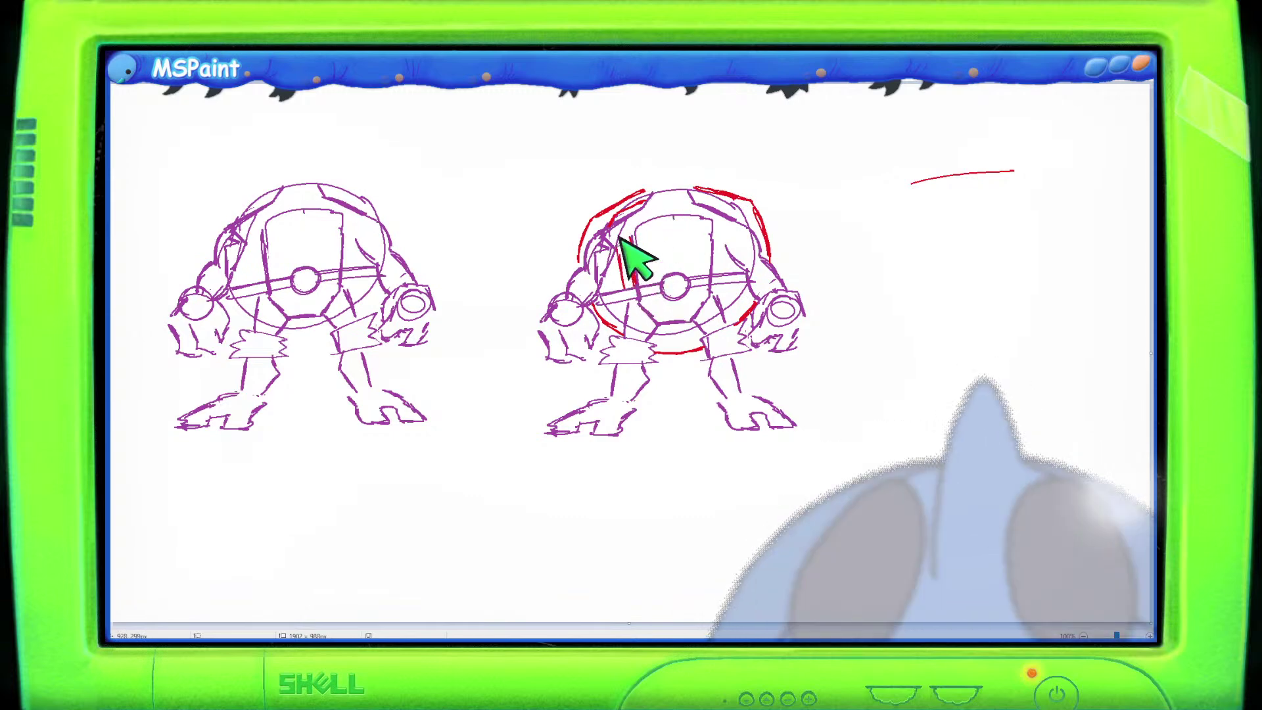
drag(716, 281, 712, 225)
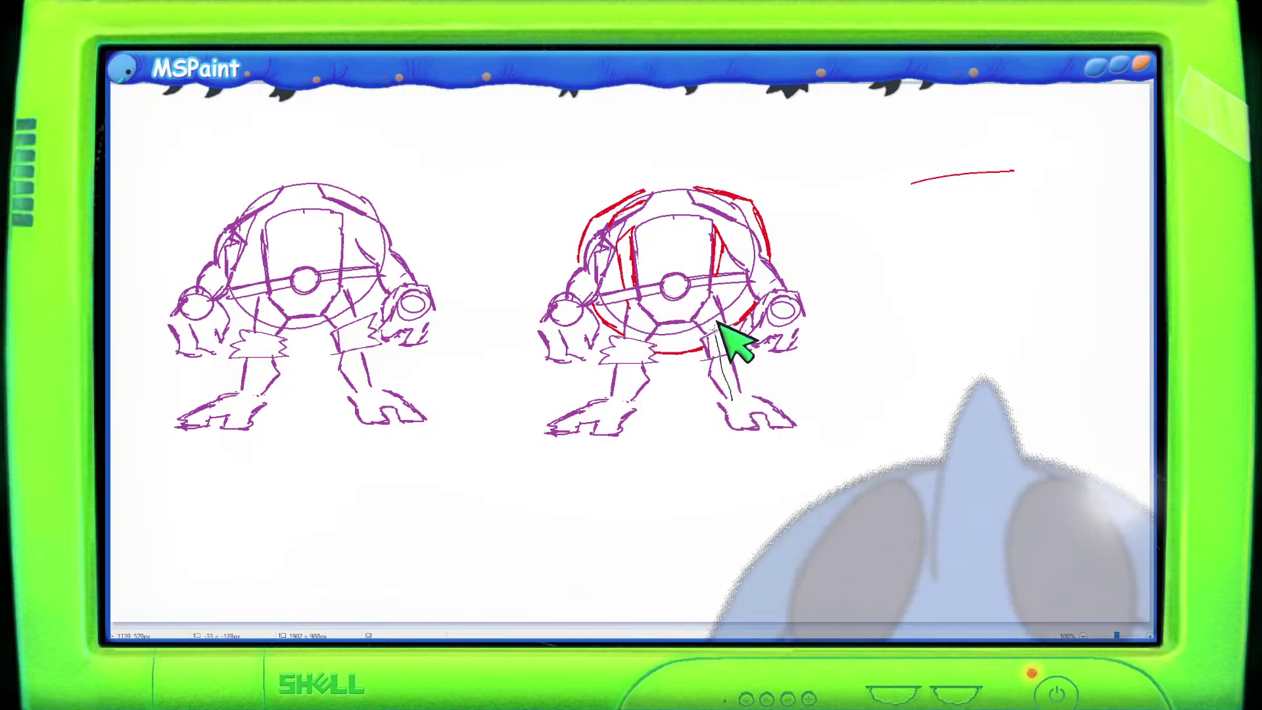
Shift the inner parts of the duplicate's knee pads and lower legs toward the middle to widen them.
drag(696, 309, 701, 361)
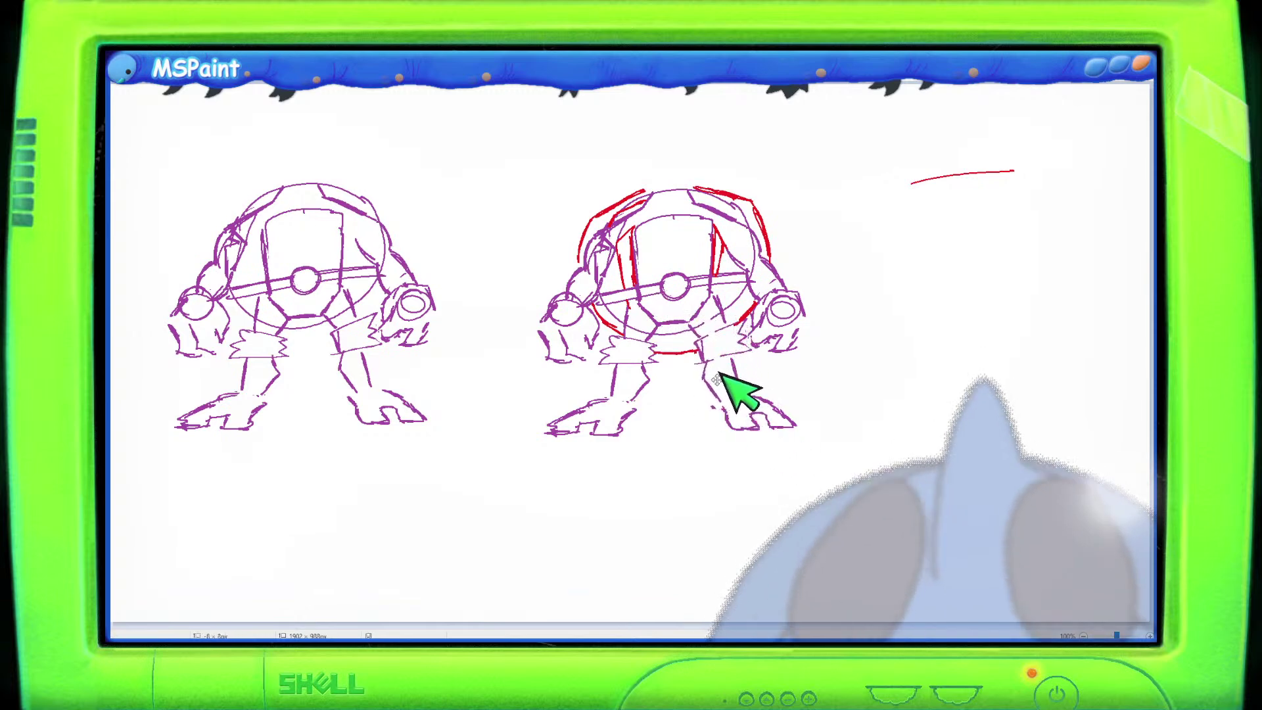
mouse_move(664, 322)
mouse_down()
mouse_move(632, 369)
mouse_move(662, 380)
mouse_up()
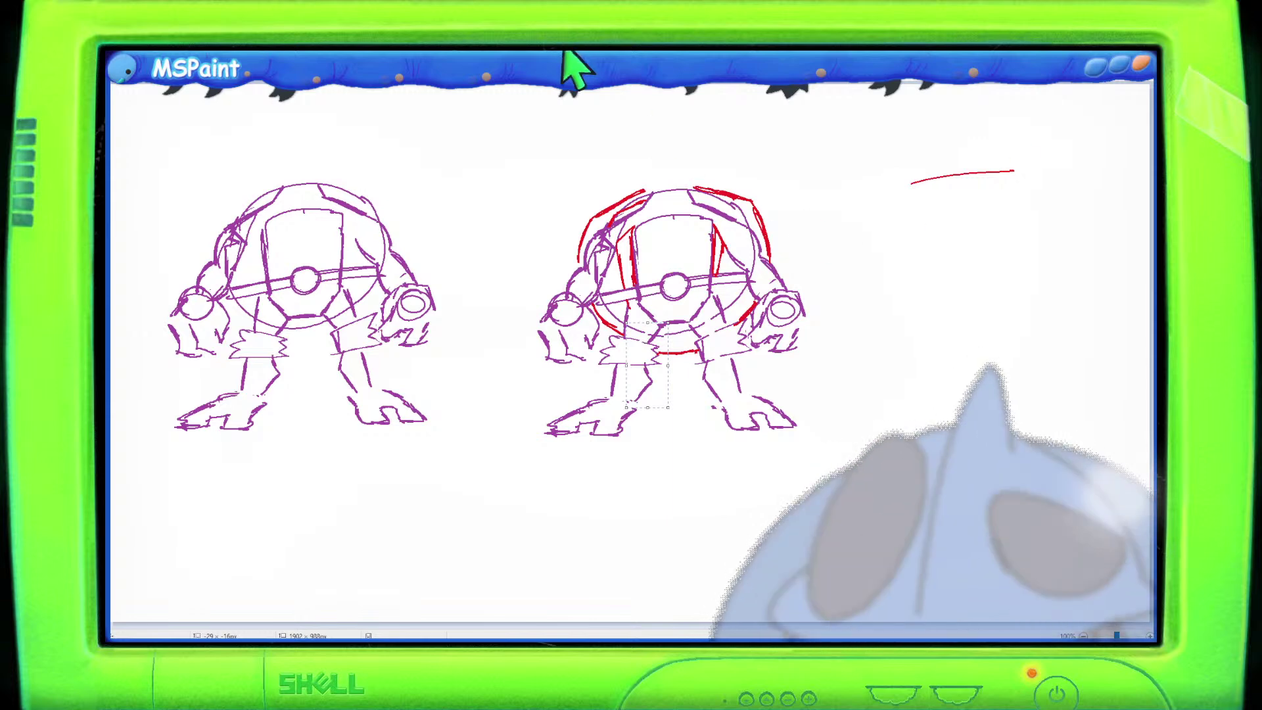
Trace the two strands on the pencil character's head in red over the pasted reference drawing, and undo the tracing.
scroll(803, 427, down, 1)
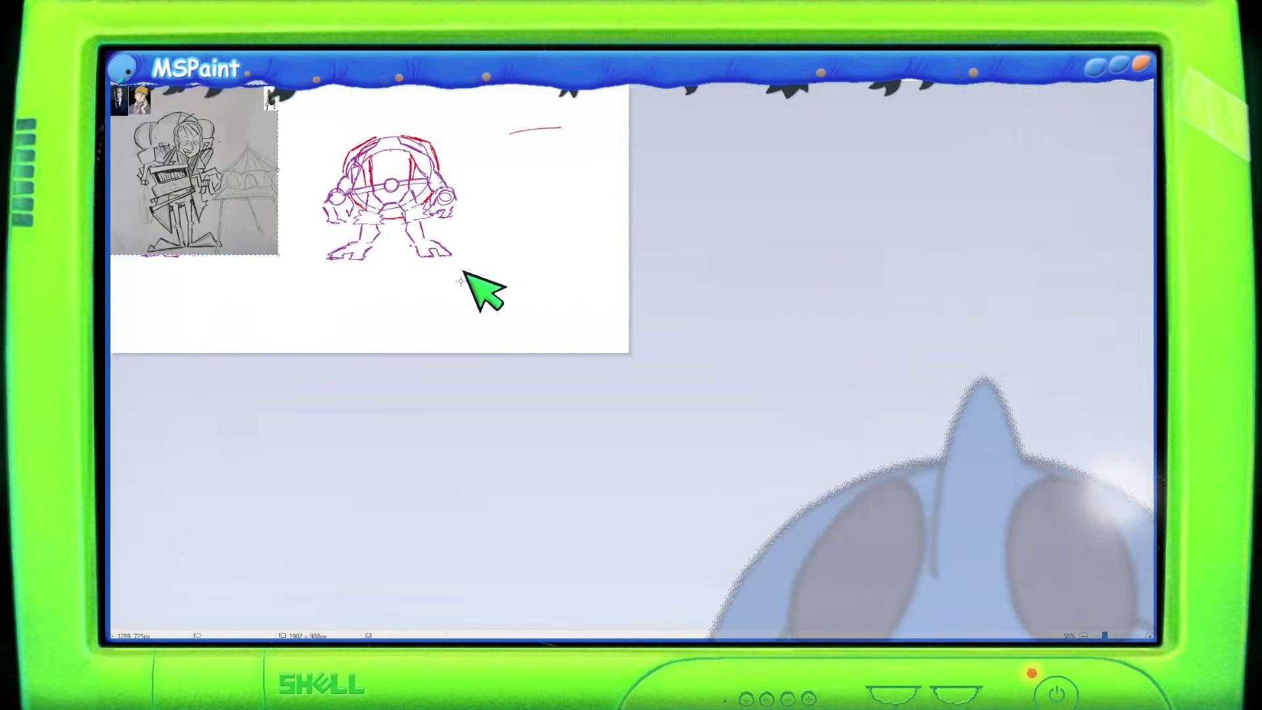
scroll(484, 288, up, 2)
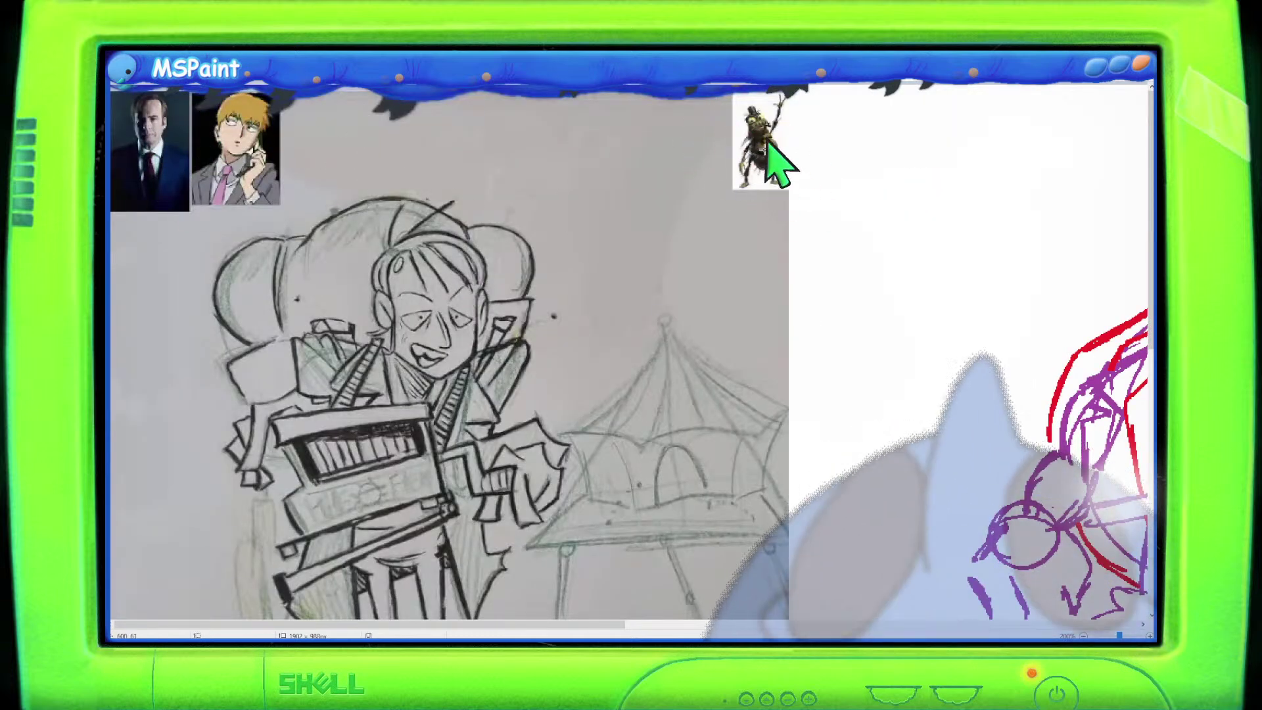
scroll(723, 210, down, 3)
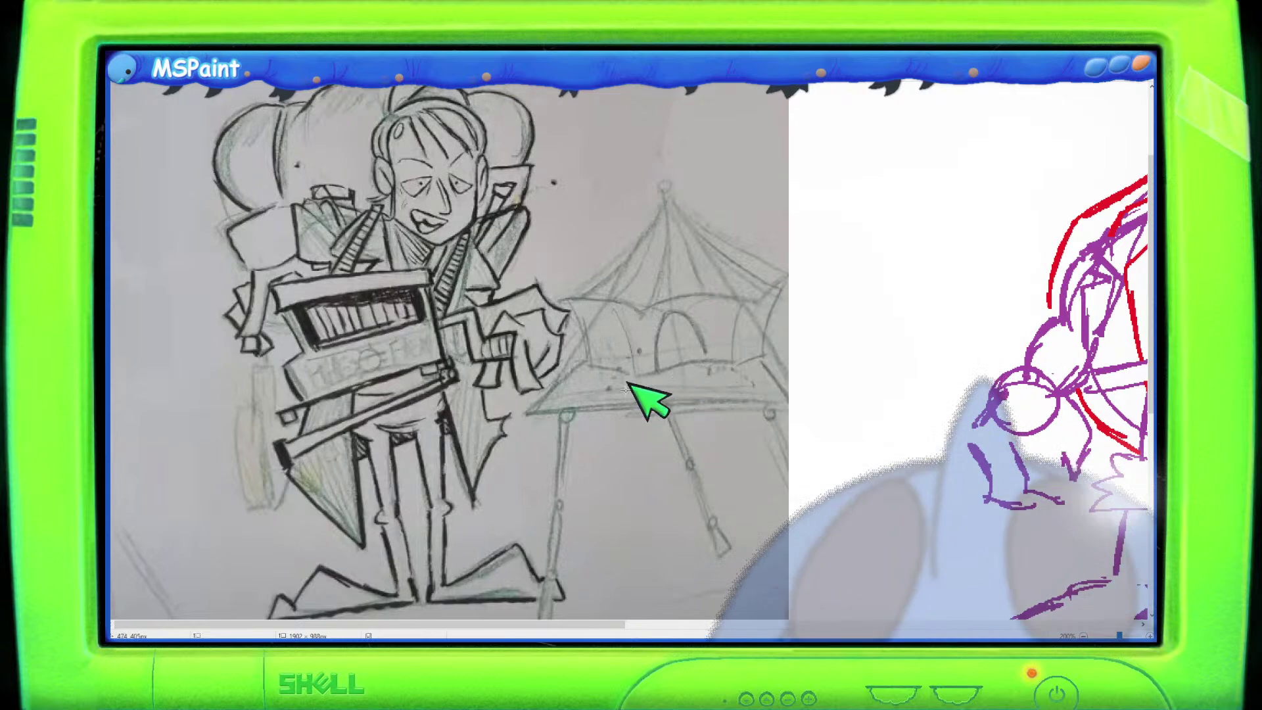
scroll(394, 249, up, 2)
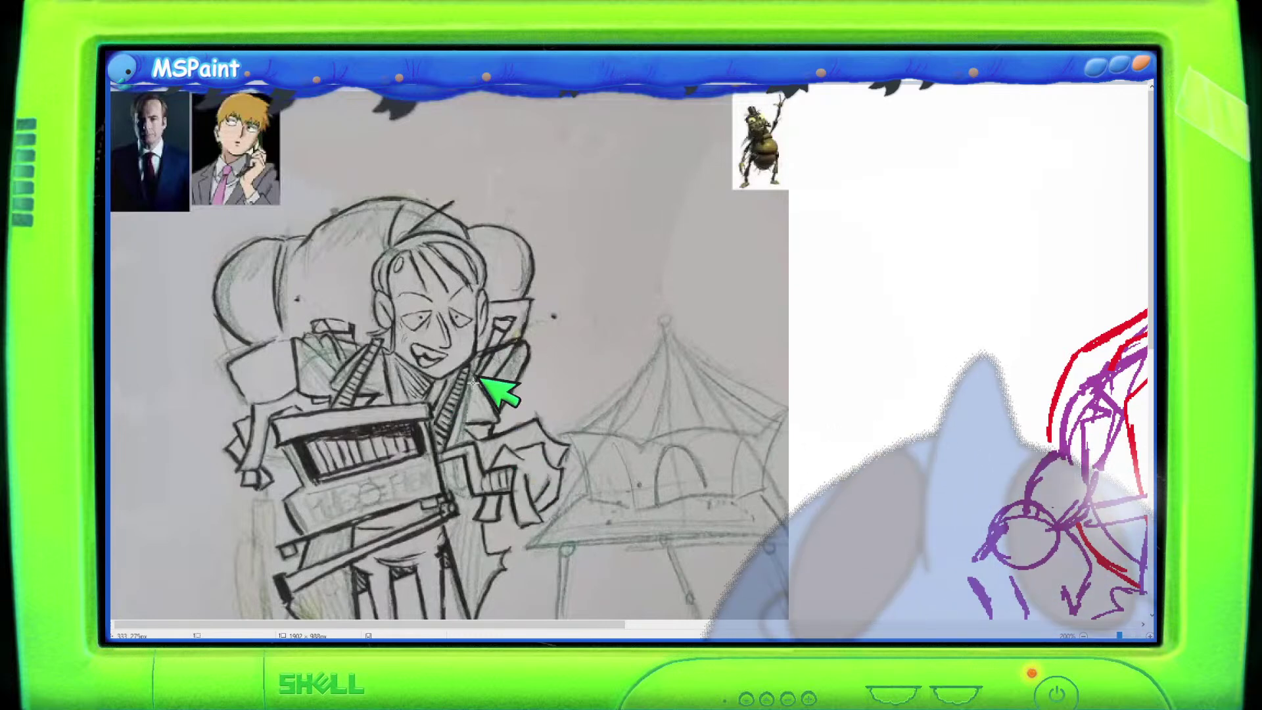
scroll(361, 262, down, 4)
scroll(388, 301, up, 4)
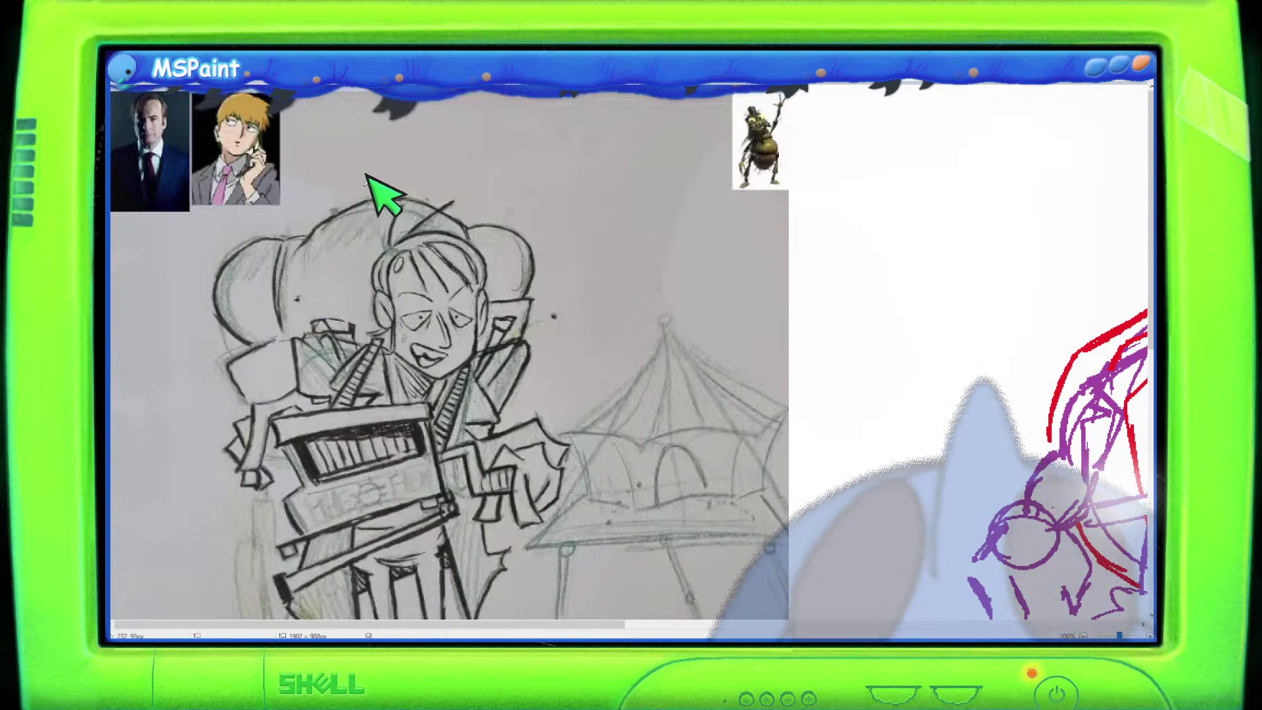
mouse_move(390, 248)
mouse_down()
mouse_move(408, 184)
mouse_move(419, 214)
mouse_move(458, 190)
mouse_up()
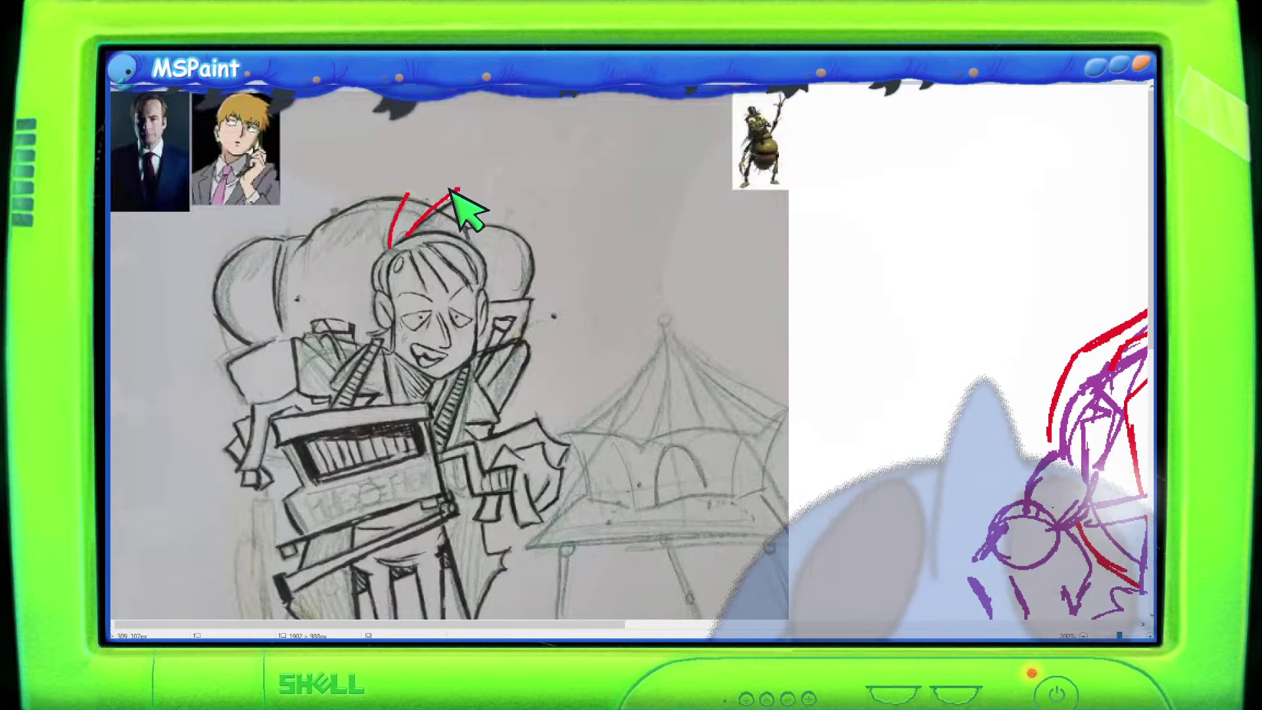
key(ctrl+z)
key(ctrl+z)
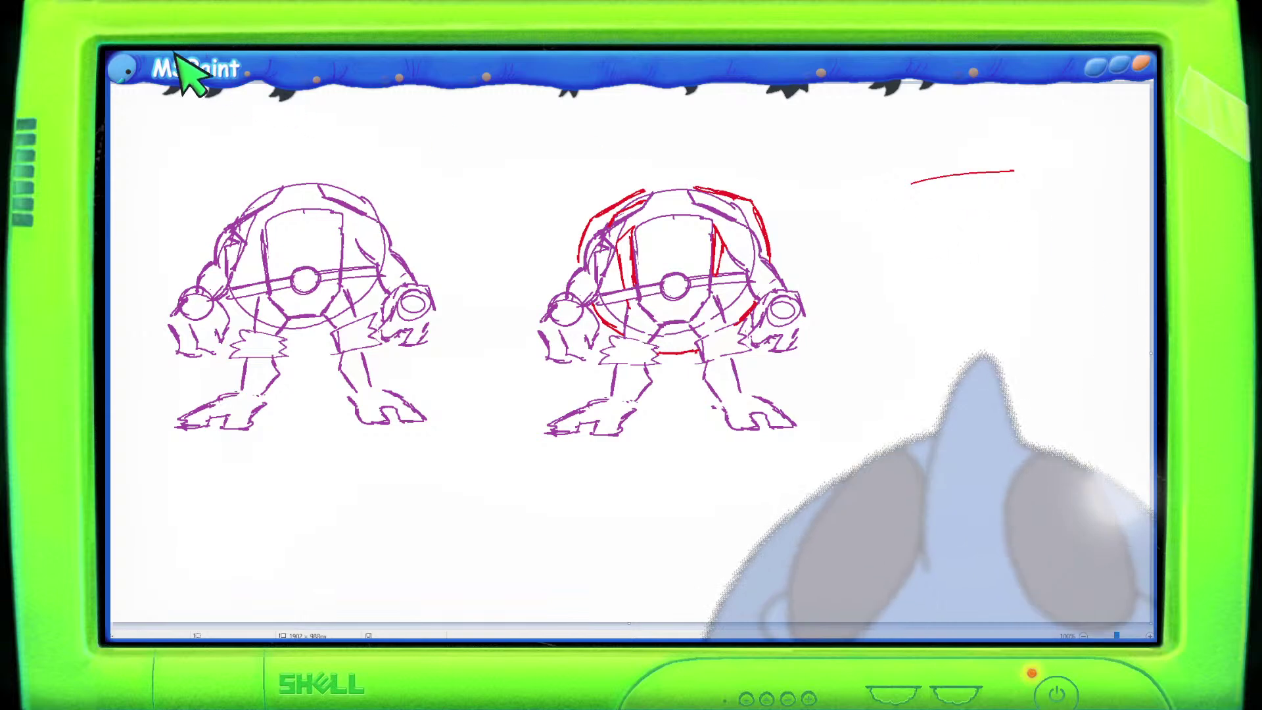
Delete the stray red line beside the duplicate and move both turtle figures farther left on the canvas.
drag(881, 138, 1051, 243)
key(Delete)
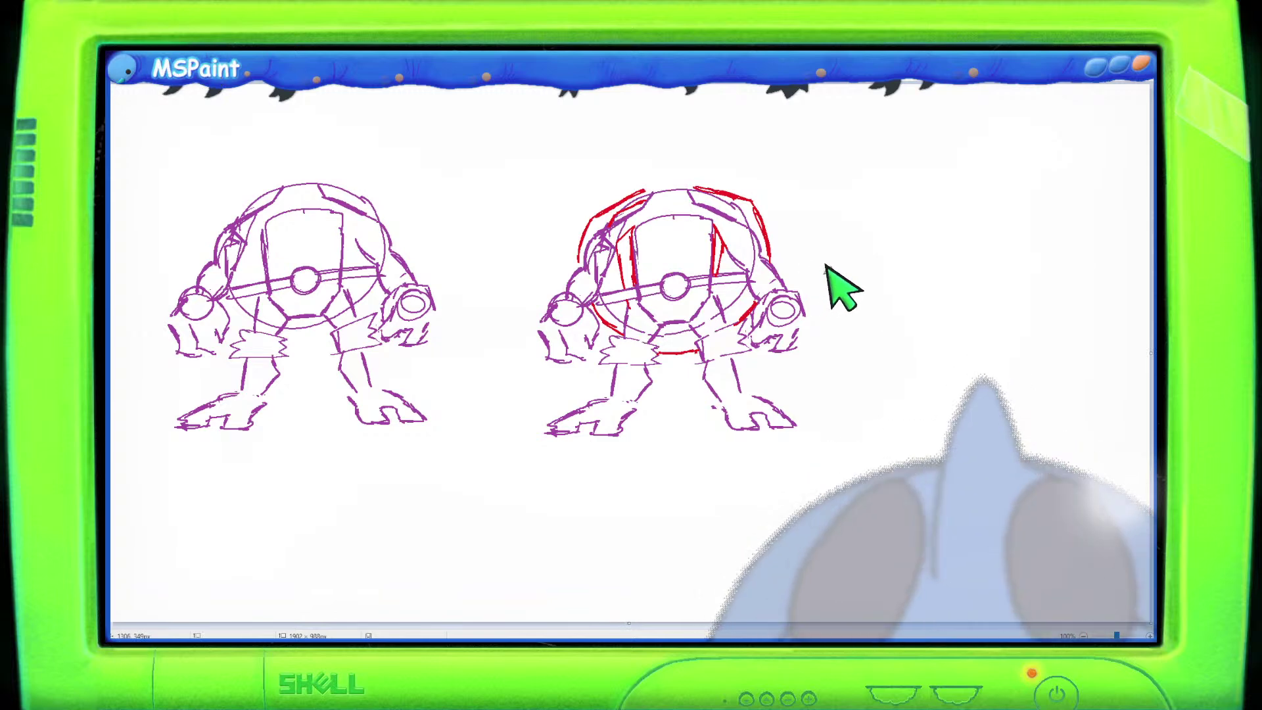
drag(168, 136, 478, 452)
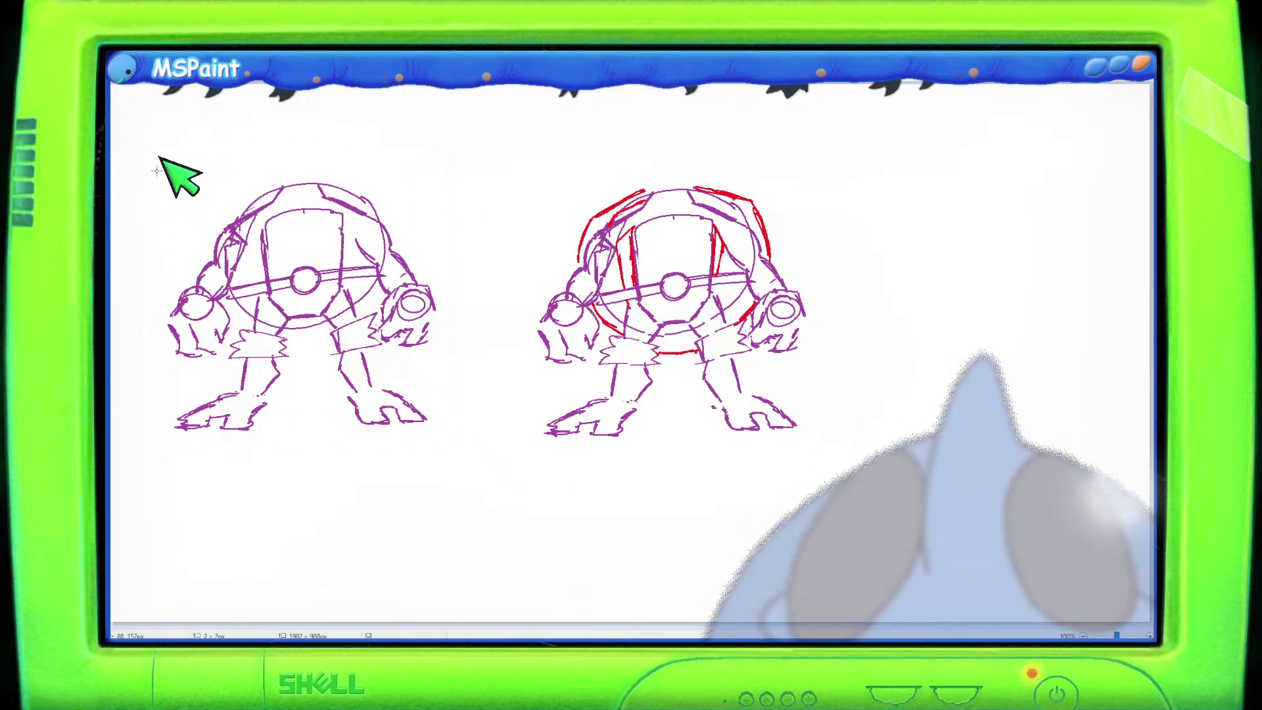
drag(157, 166, 452, 435)
drag(399, 371, 353, 365)
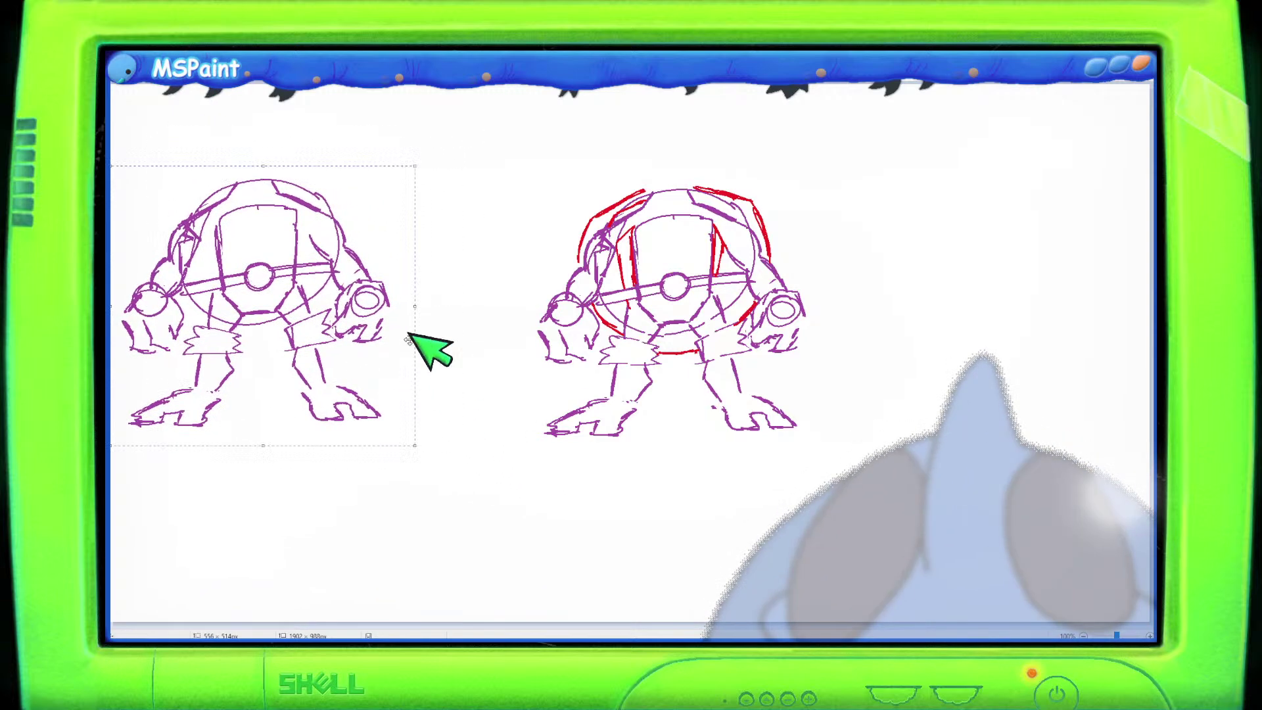
drag(512, 124, 859, 497)
drag(790, 408, 723, 394)
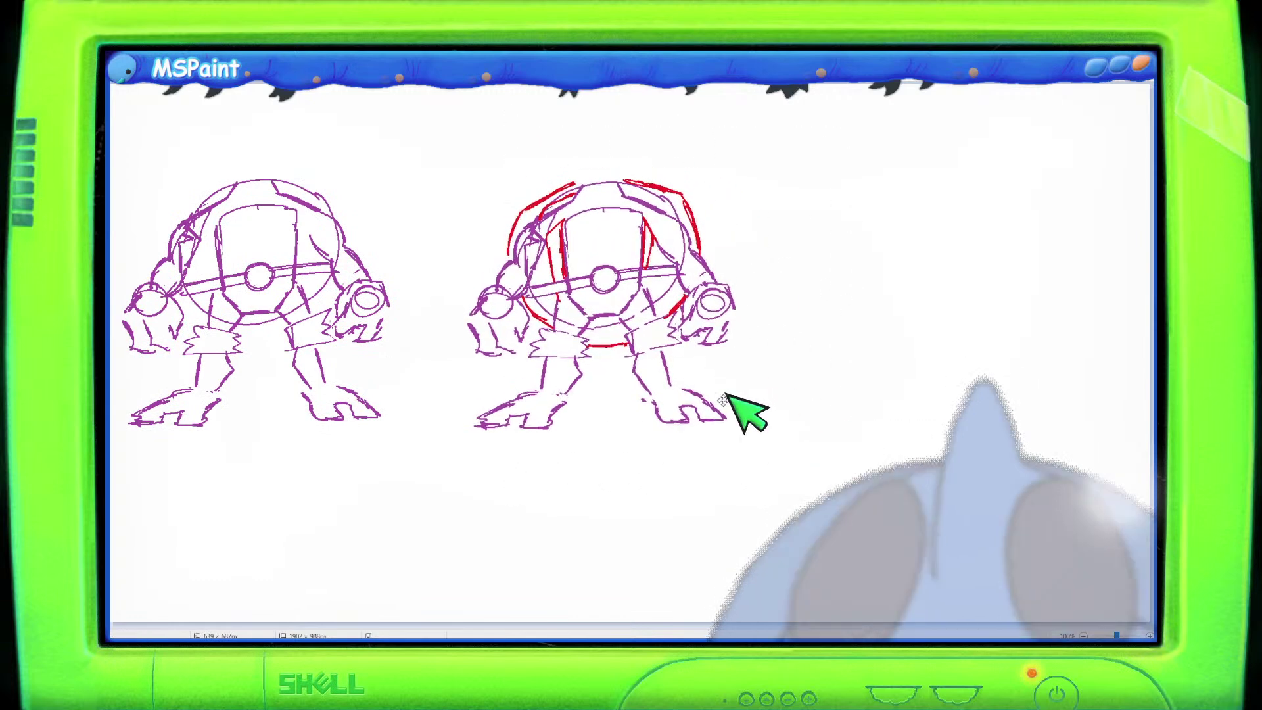
Draw a red turtle head above the duplicate's body, with a rounded top, mask band, eyes and wide mouth.
click(192, 53)
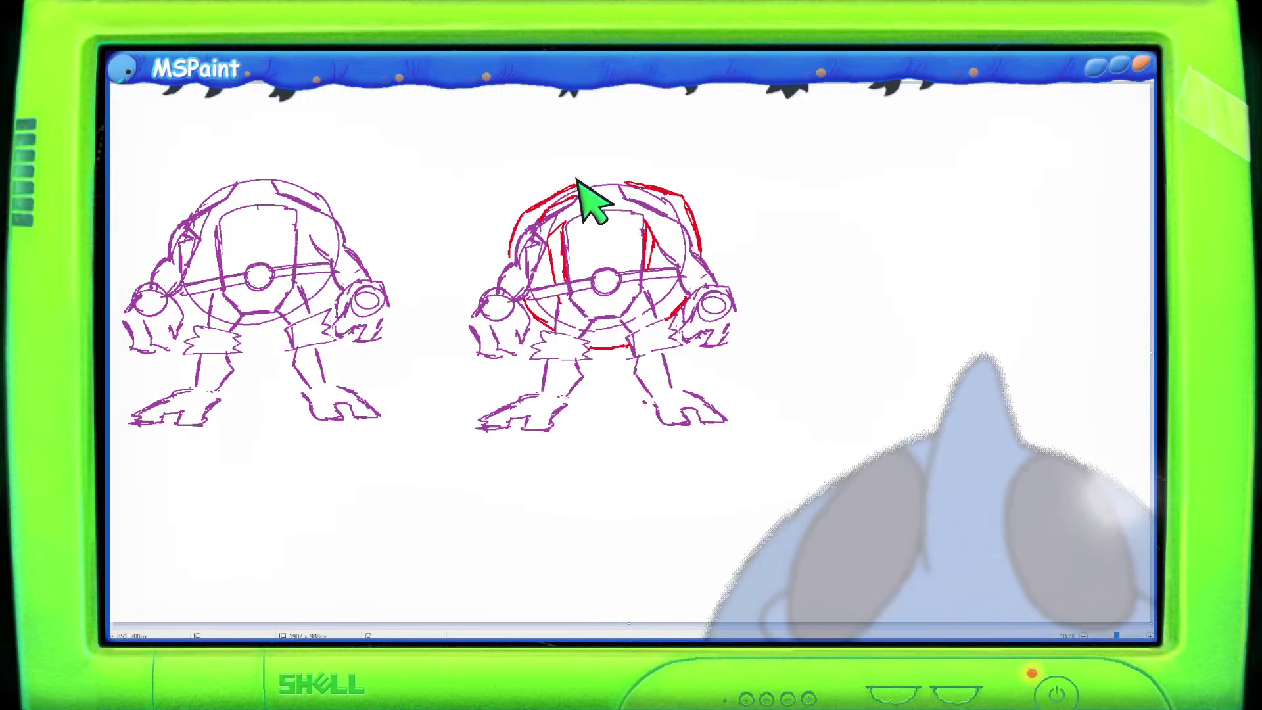
drag(549, 161, 546, 179)
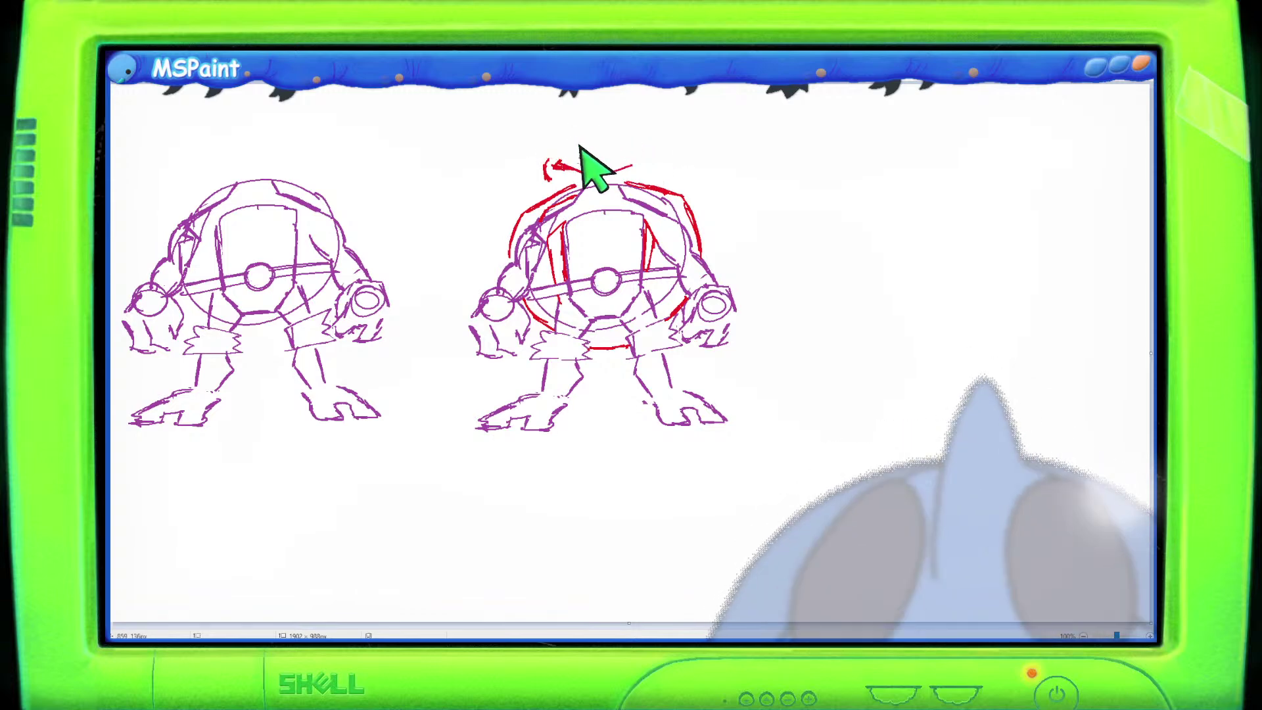
mouse_move(567, 143)
mouse_down()
mouse_move(600, 133)
mouse_move(633, 164)
mouse_up()
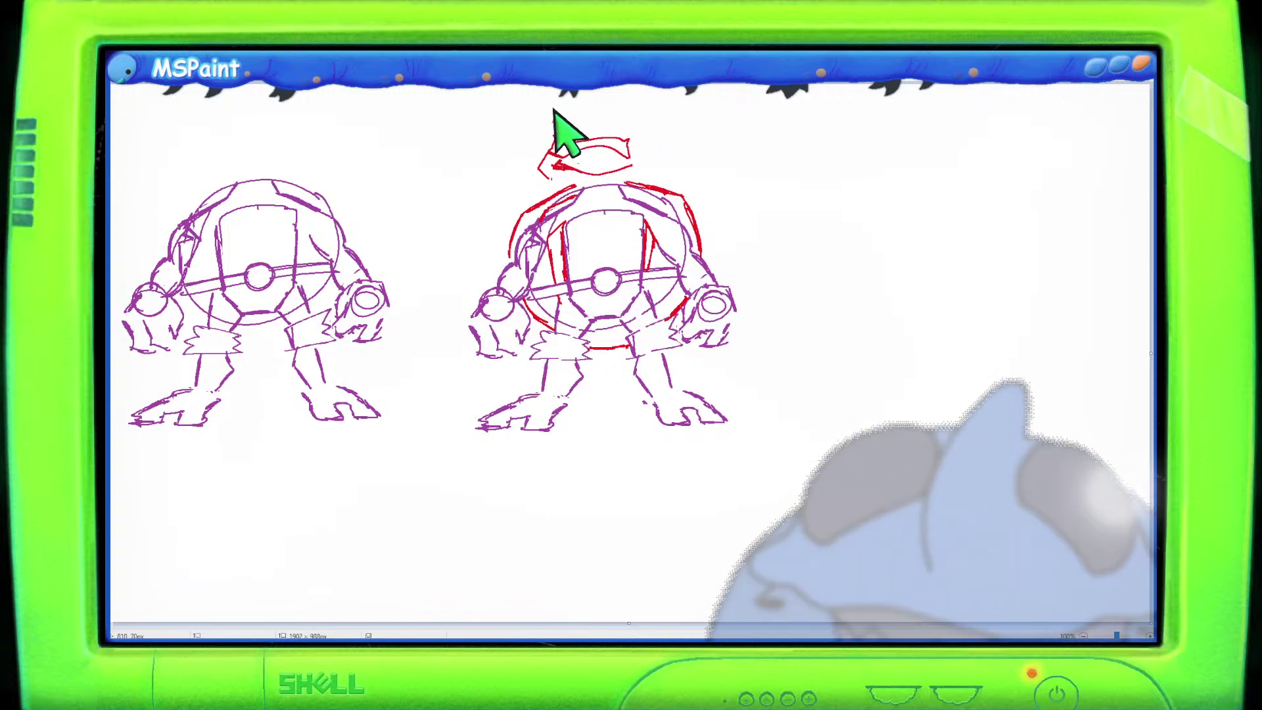
mouse_move(562, 123)
mouse_down()
mouse_move(583, 128)
mouse_move(563, 133)
mouse_move(605, 108)
mouse_up()
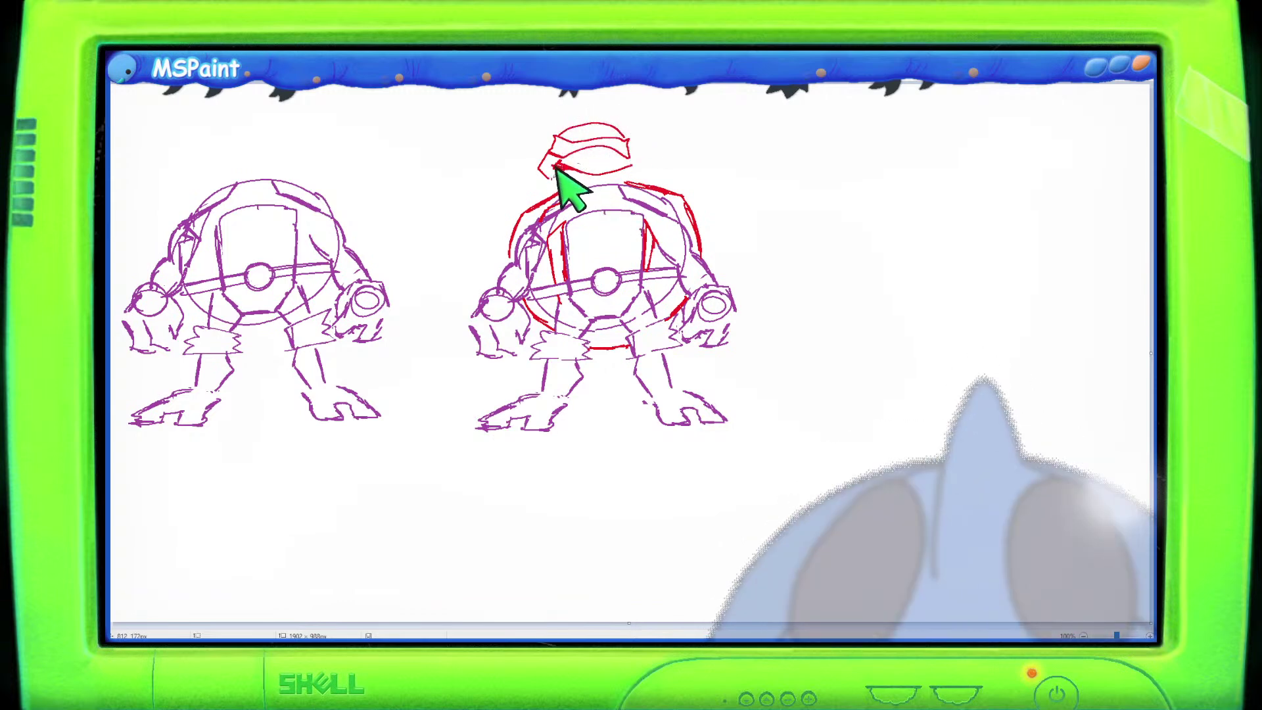
drag(554, 169, 631, 156)
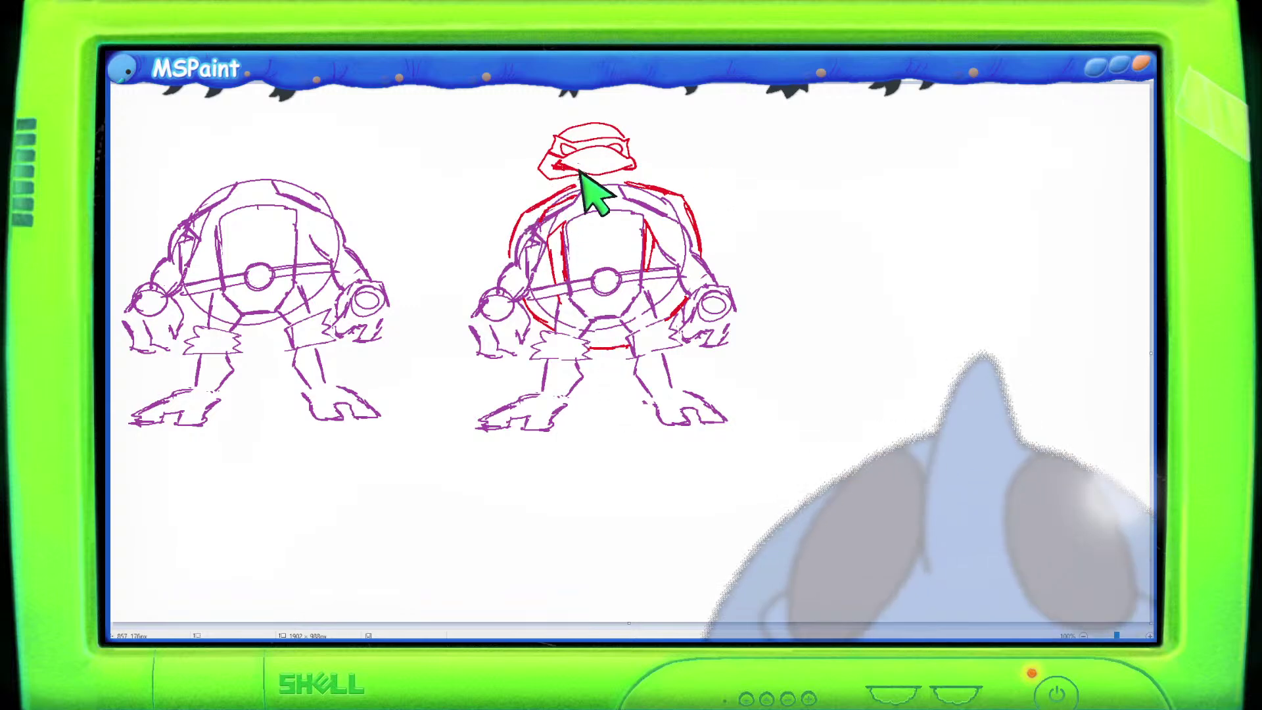
Move the red head slightly right and down to center it over the duplicate's shoulders.
mouse_move(562, 110)
mouse_down()
mouse_move(520, 146)
mouse_move(567, 183)
mouse_up()
mouse_move(613, 135)
mouse_down()
mouse_move(637, 147)
mouse_move(619, 128)
mouse_up()
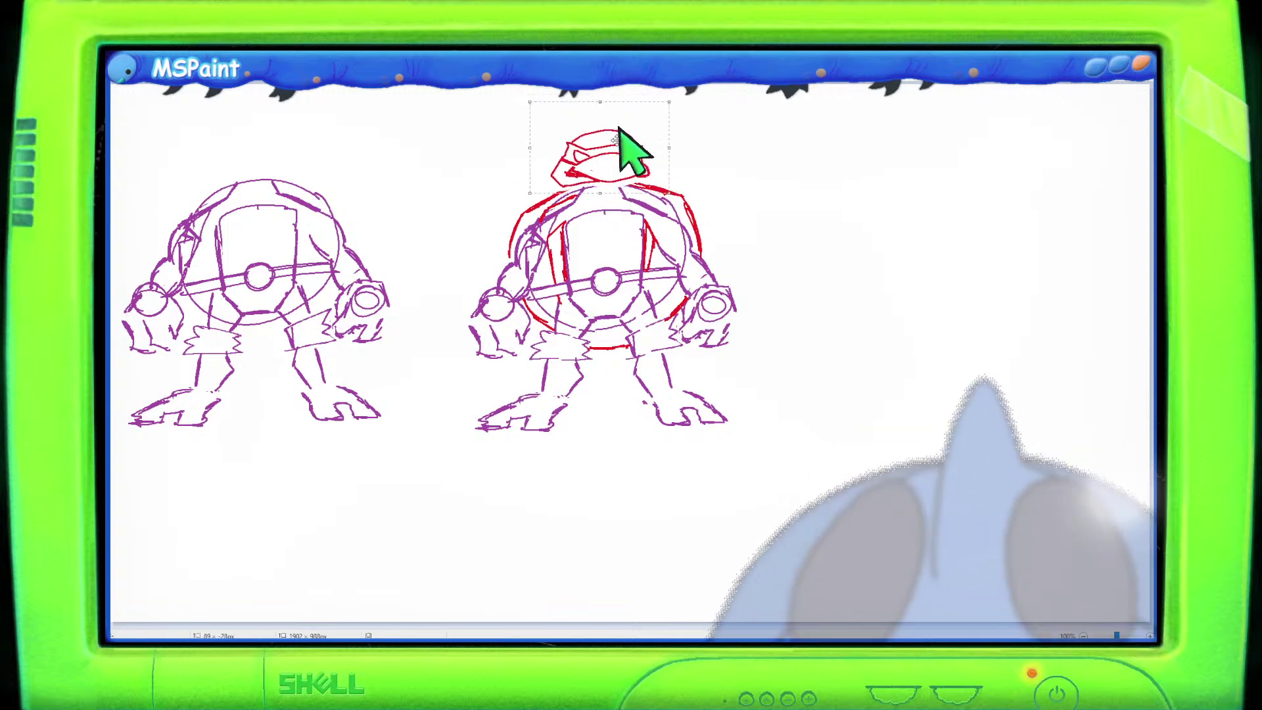
click(737, 380)
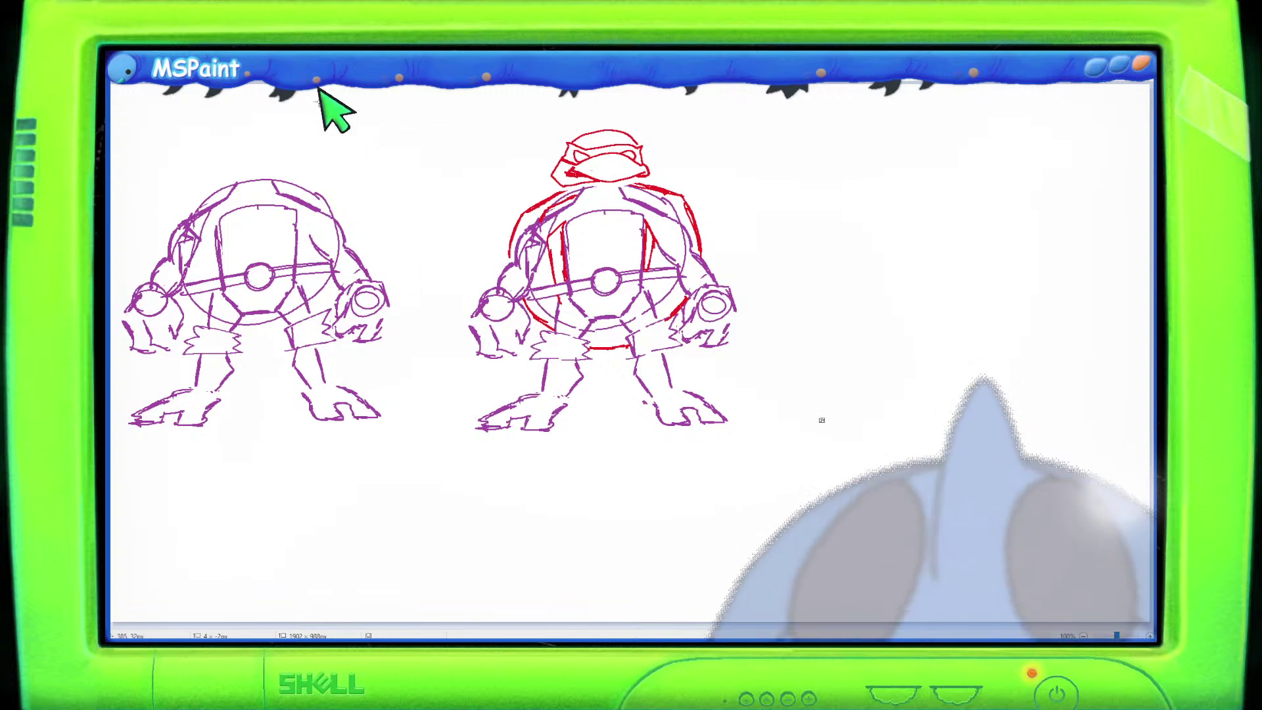
Try a tapered torso outline in blue over the duplicate's chest, wide at the shoulders and narrow at the waist, undoing each attempt.
drag(642, 222, 564, 241)
key(ctrl+z)
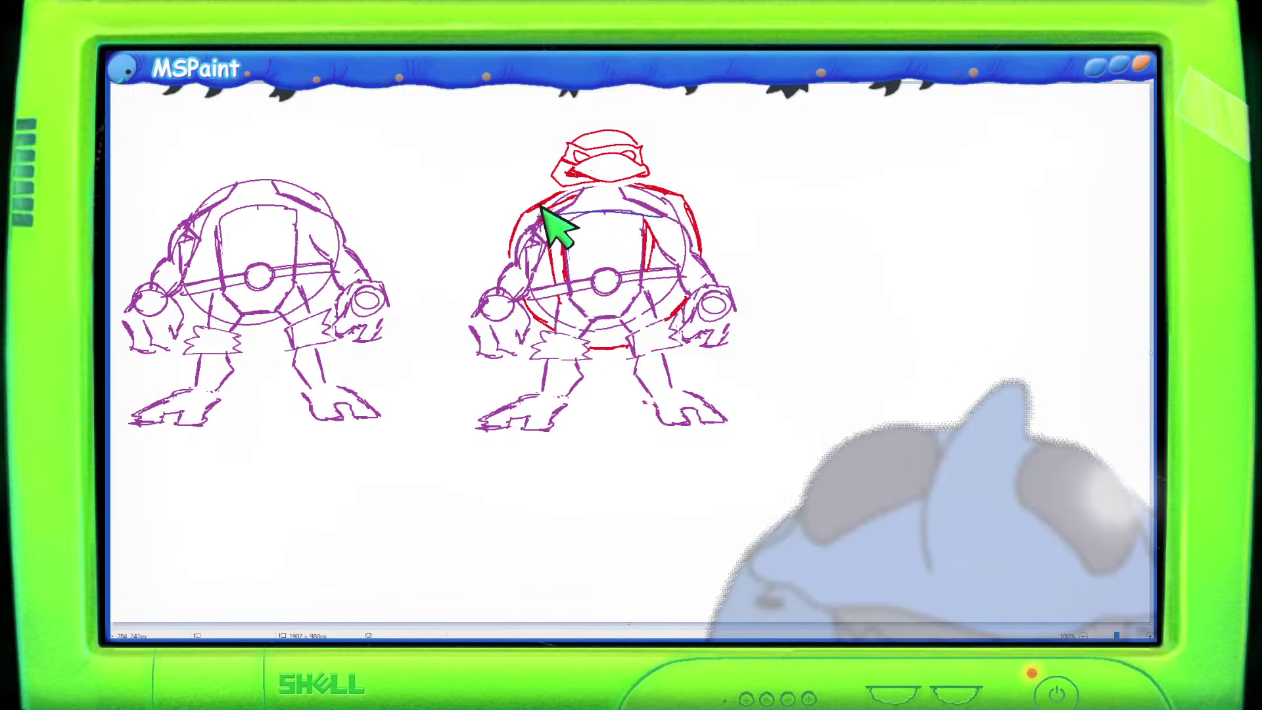
mouse_move(539, 217)
mouse_down()
mouse_move(577, 319)
mouse_move(632, 320)
mouse_move(676, 219)
mouse_up()
key(ctrl+z)
mouse_move(544, 218)
mouse_down()
mouse_move(561, 291)
mouse_move(596, 313)
mouse_move(648, 304)
mouse_move(682, 209)
mouse_up()
key(ctrl+z)
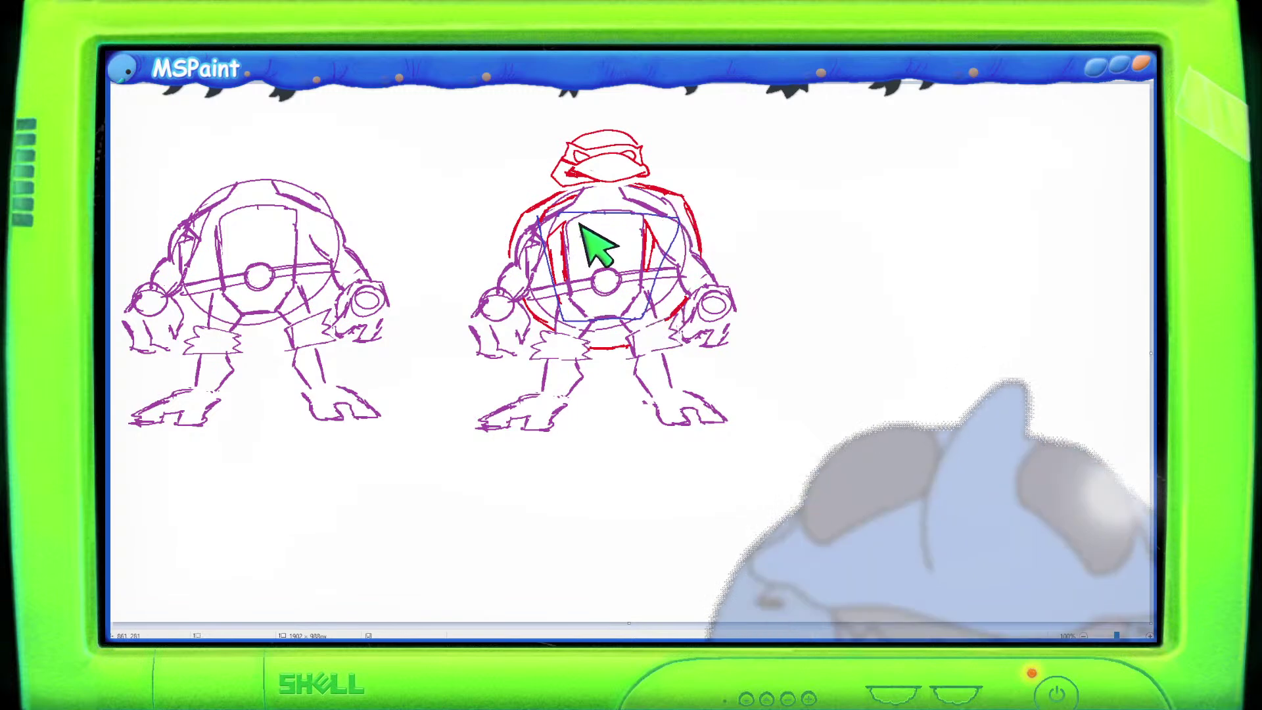
mouse_move(538, 216)
mouse_down()
mouse_move(572, 304)
mouse_move(626, 307)
mouse_move(679, 205)
mouse_move(523, 203)
mouse_move(576, 254)
mouse_move(579, 307)
mouse_move(597, 305)
mouse_move(634, 211)
mouse_up()
key(ctrl+z)
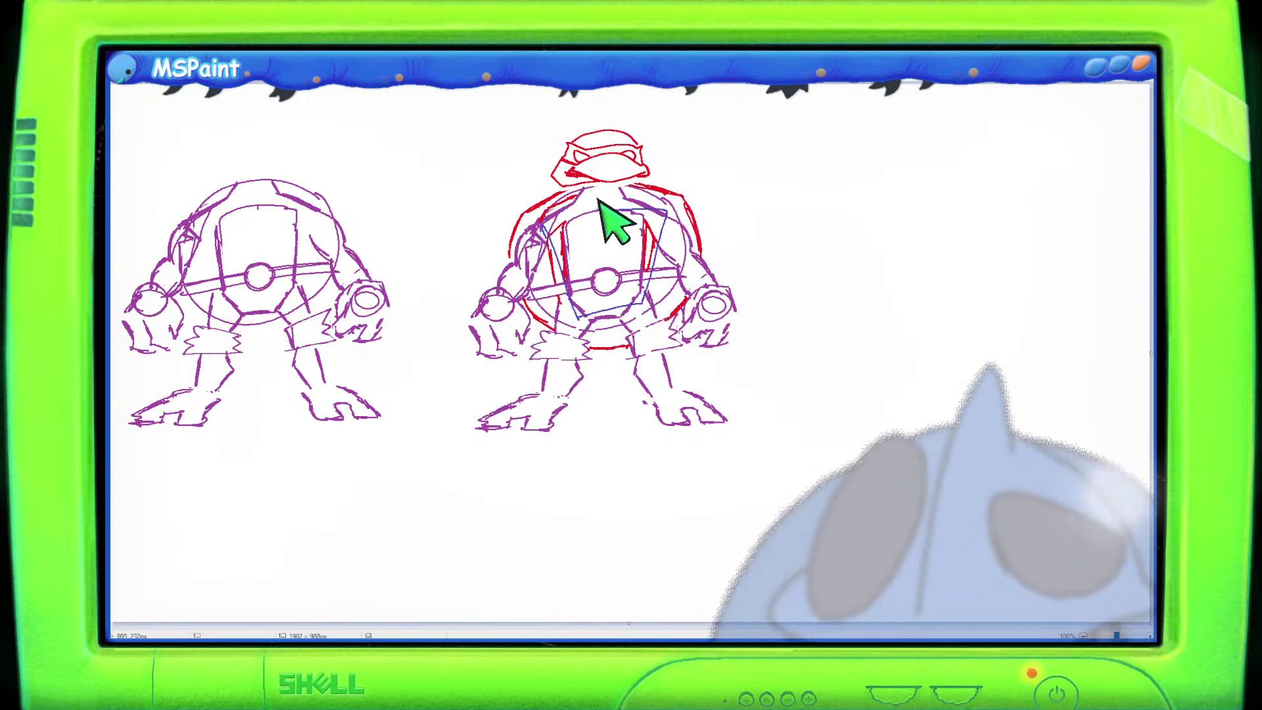
key(ctrl+z)
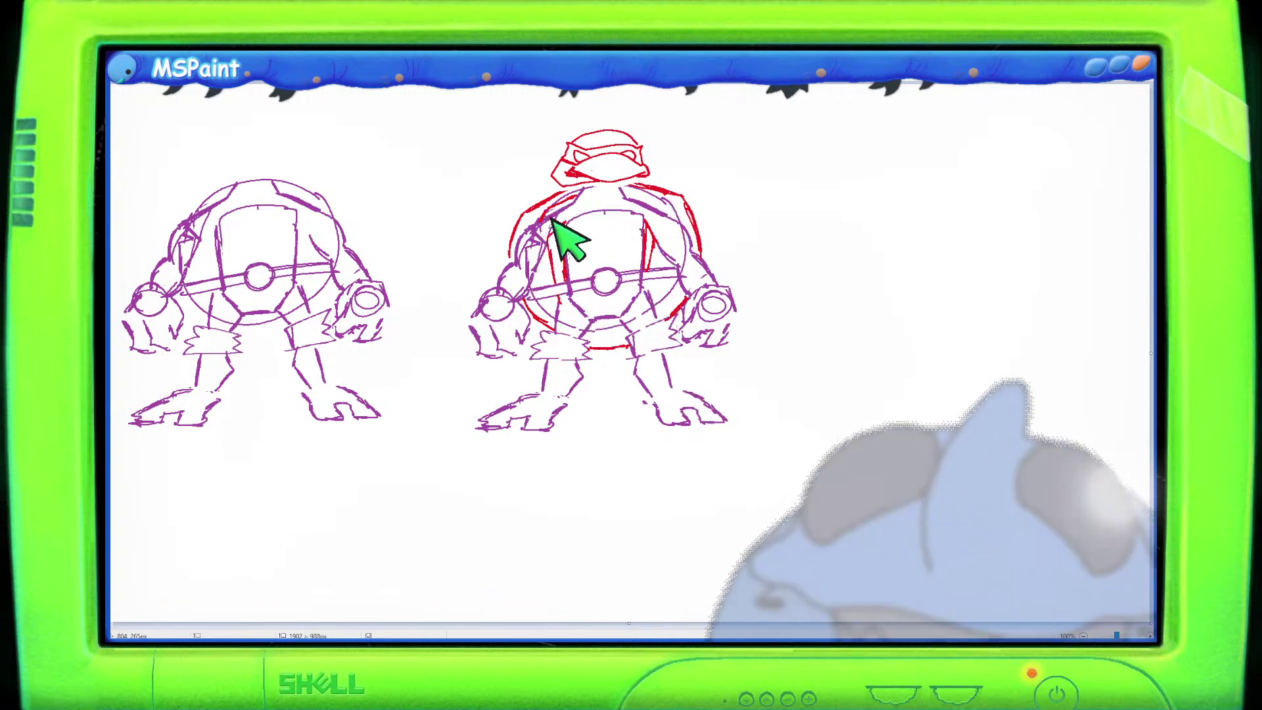
Try a large blue circle around the duplicate's head and shoulders, and undo it.
mouse_move(605, 108)
mouse_down()
mouse_move(600, 211)
mouse_move(628, 175)
mouse_up()
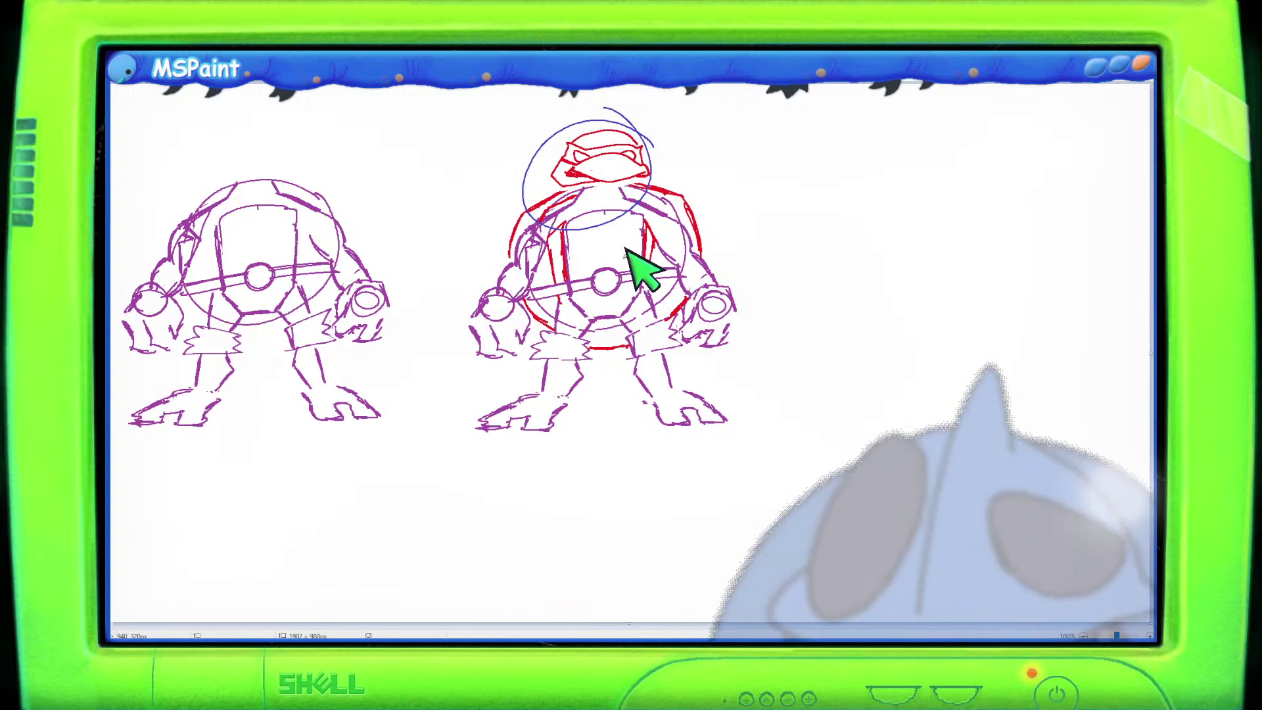
key(ctrl+z)
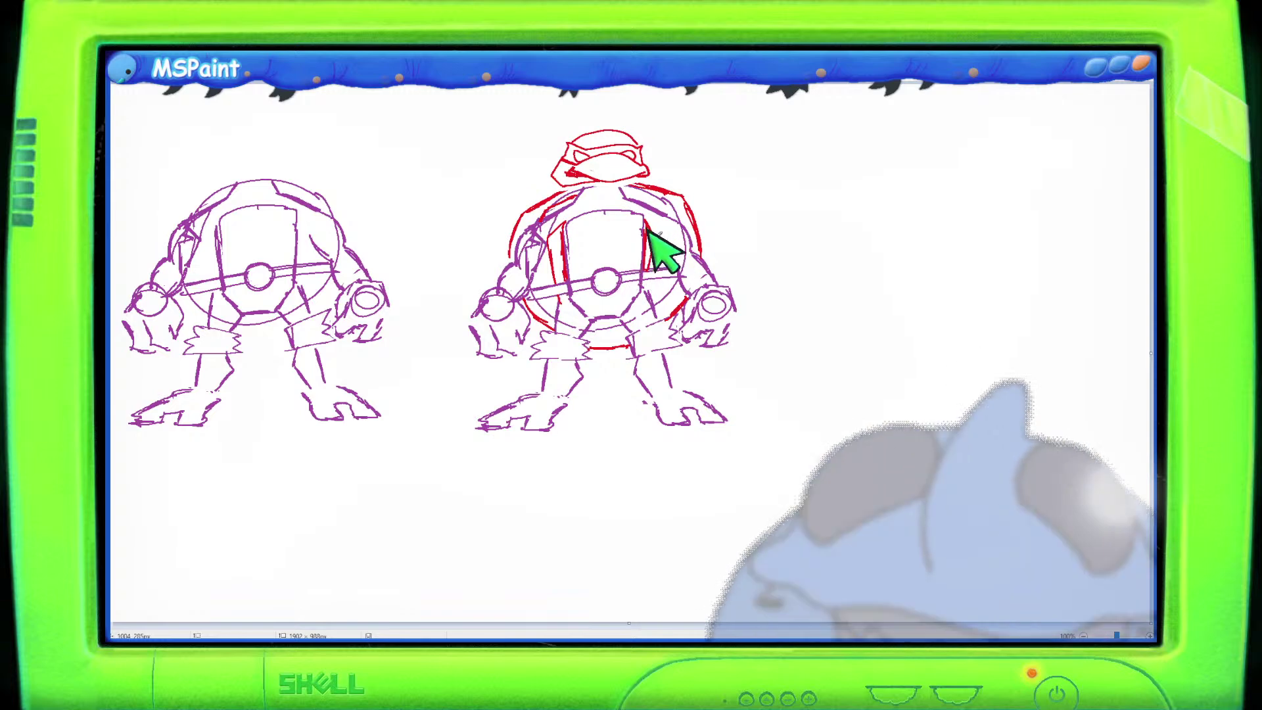
Resize the canvas to 1252 × 2024 px, making it narrower and much taller below the turtle figures.
scroll(664, 273, down, 3)
scroll(642, 273, up, 3)
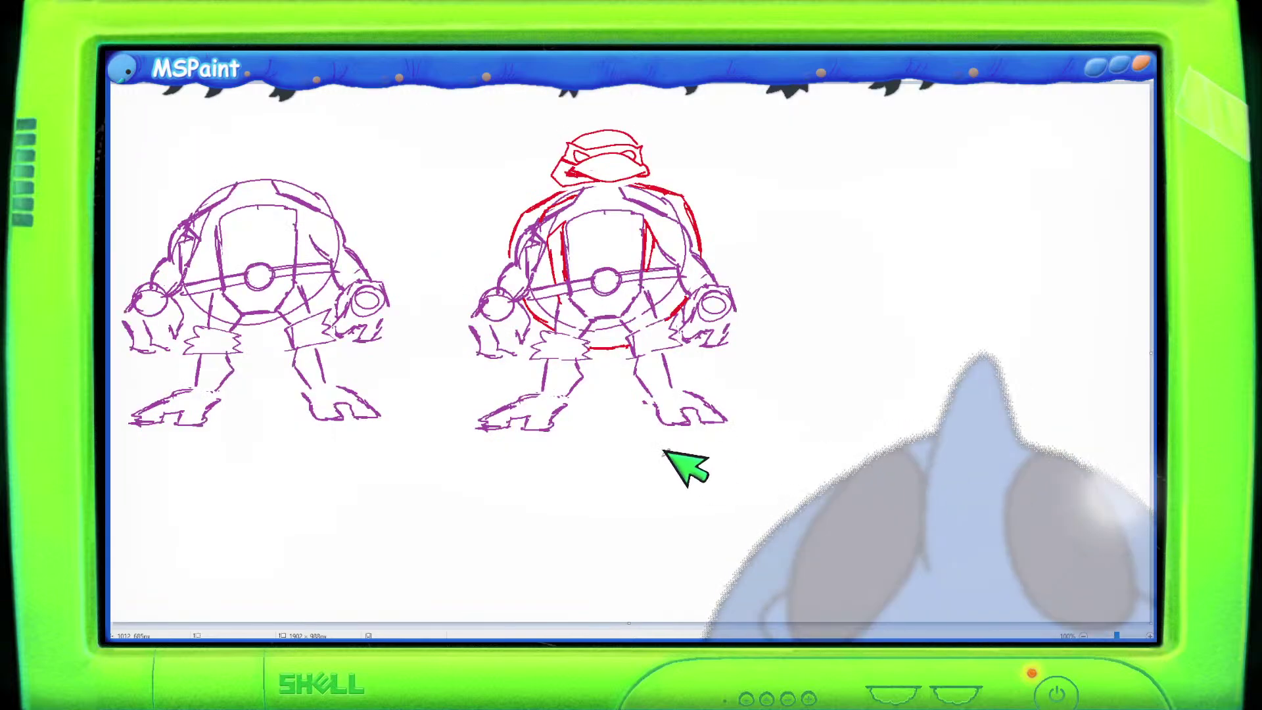
scroll(690, 465, down, 3)
drag(368, 218, 283, 358)
scroll(286, 356, up, 3)
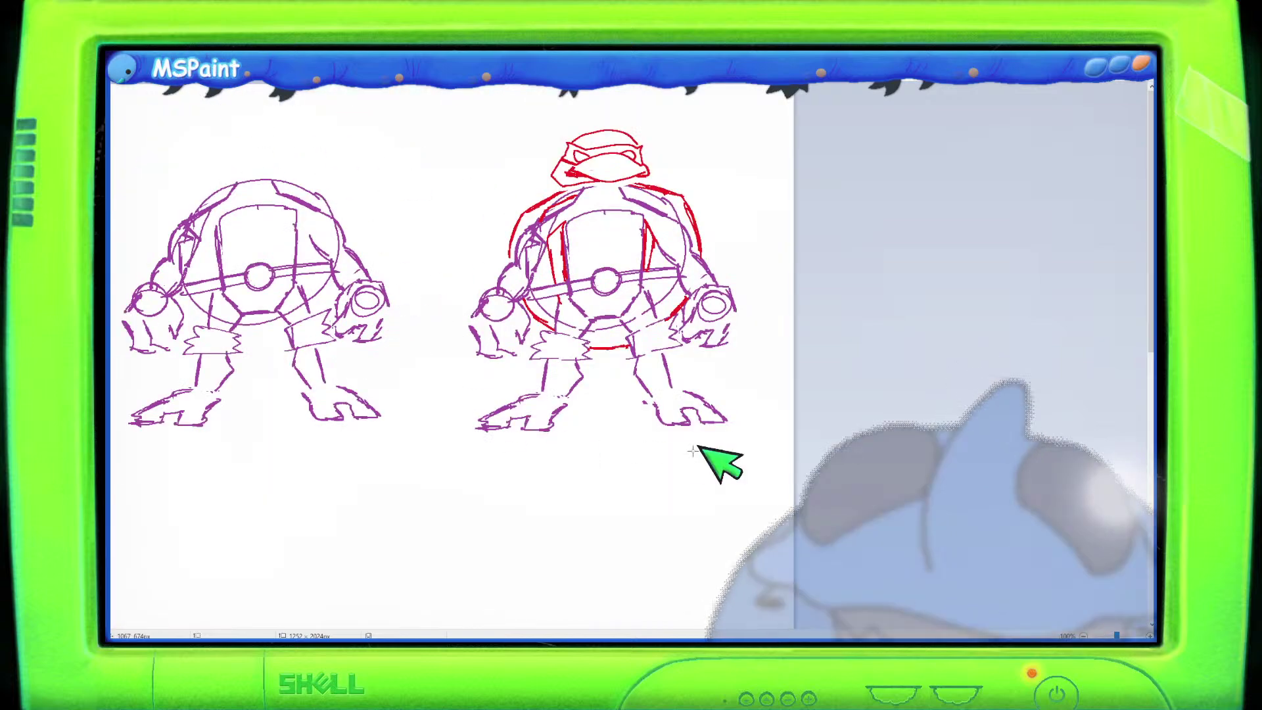
Select both turtle figures together and move them slightly up toward the canvas's upper edge.
mouse_move(752, 468)
mouse_down()
mouse_move(308, 98)
mouse_move(110, 519)
mouse_move(727, 535)
mouse_up()
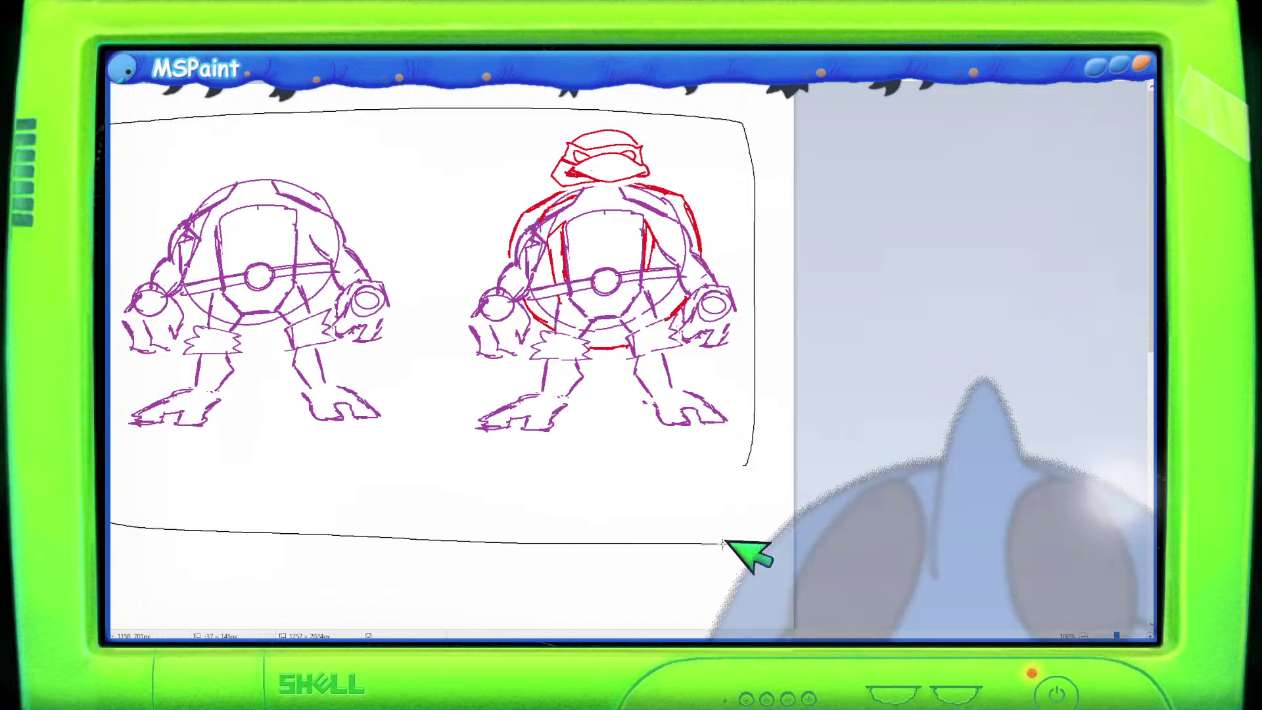
drag(611, 472, 606, 439)
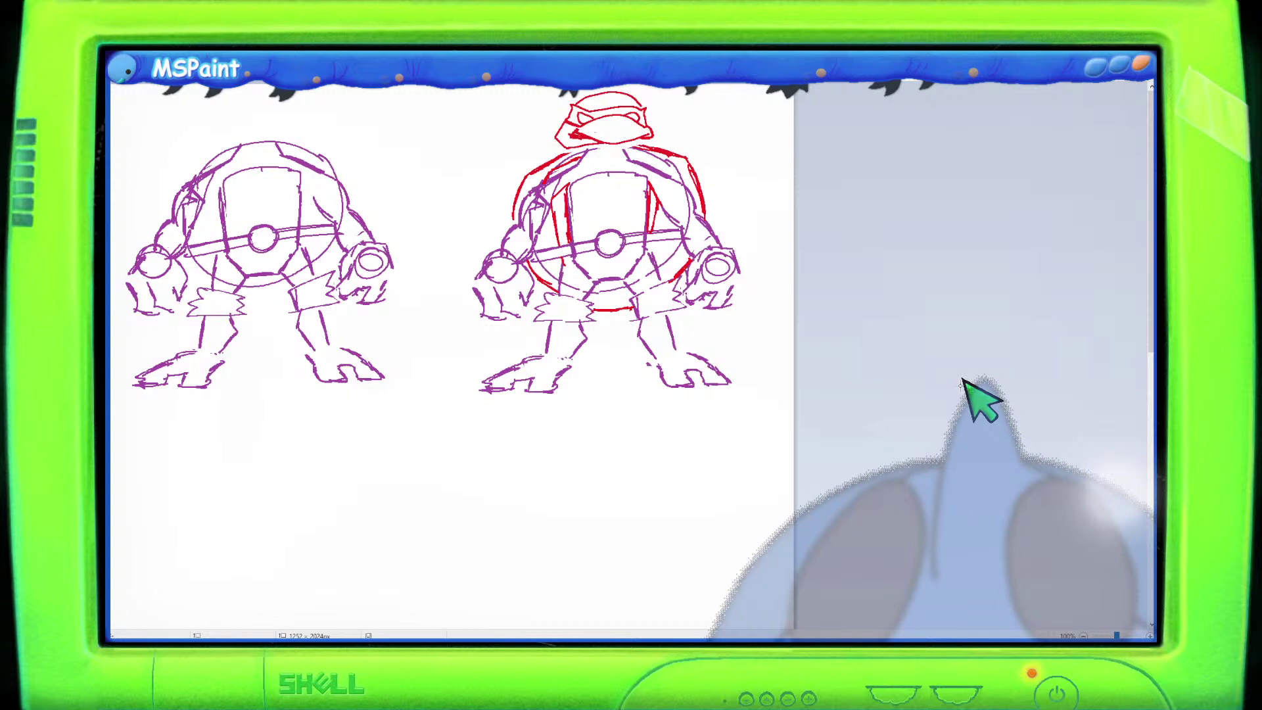
drag(719, 307, 730, 322)
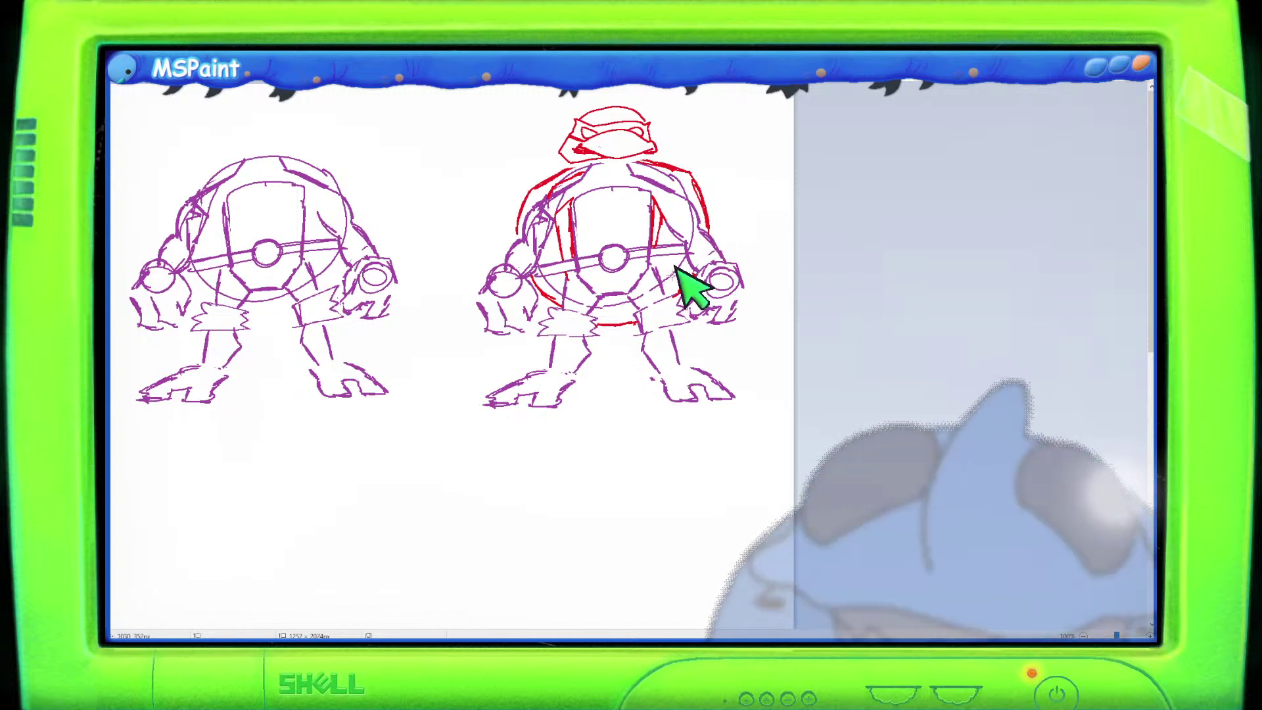
Copy the red-headed turtle and paste it into the empty area below, centered under the two existing figures.
scroll(634, 315, down, 3)
scroll(747, 396, up, 3)
drag(776, 424, 453, 56)
scroll(926, 285, down, 10)
key(ctrl+v)
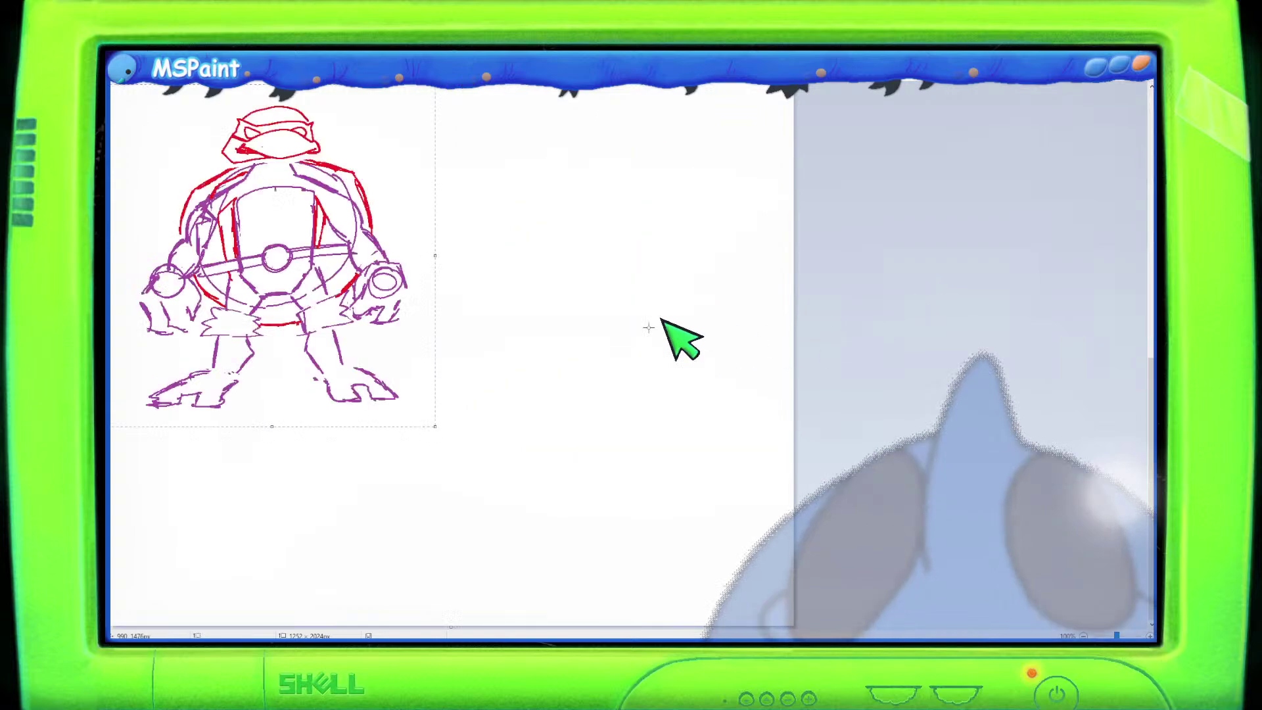
scroll(647, 295, up, 5)
scroll(513, 355, down, 2)
mouse_move(322, 450)
mouse_down()
mouse_move(333, 310)
mouse_move(320, 266)
mouse_move(525, 275)
mouse_move(491, 327)
mouse_move(528, 329)
mouse_move(508, 353)
mouse_up()
scroll(594, 316, down, 3)
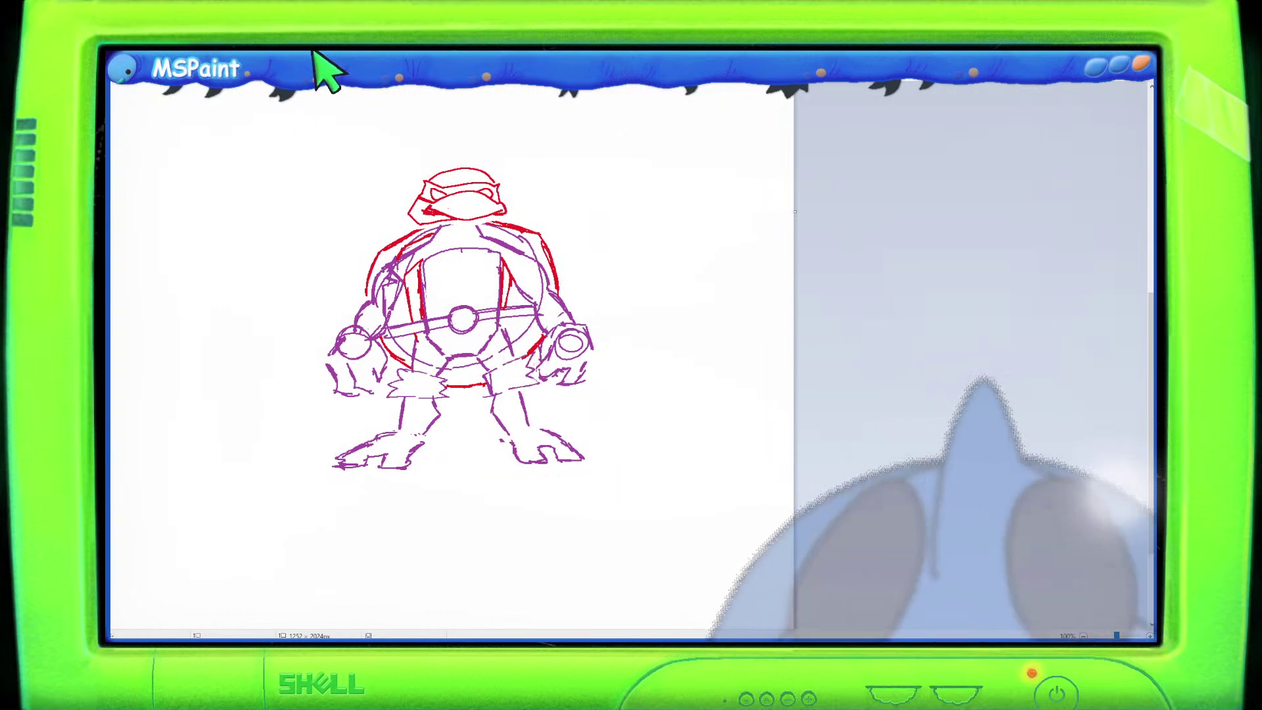
Recolor the red head, shell and torso lines of the pasted turtle with the same purple as its body.
click(436, 211)
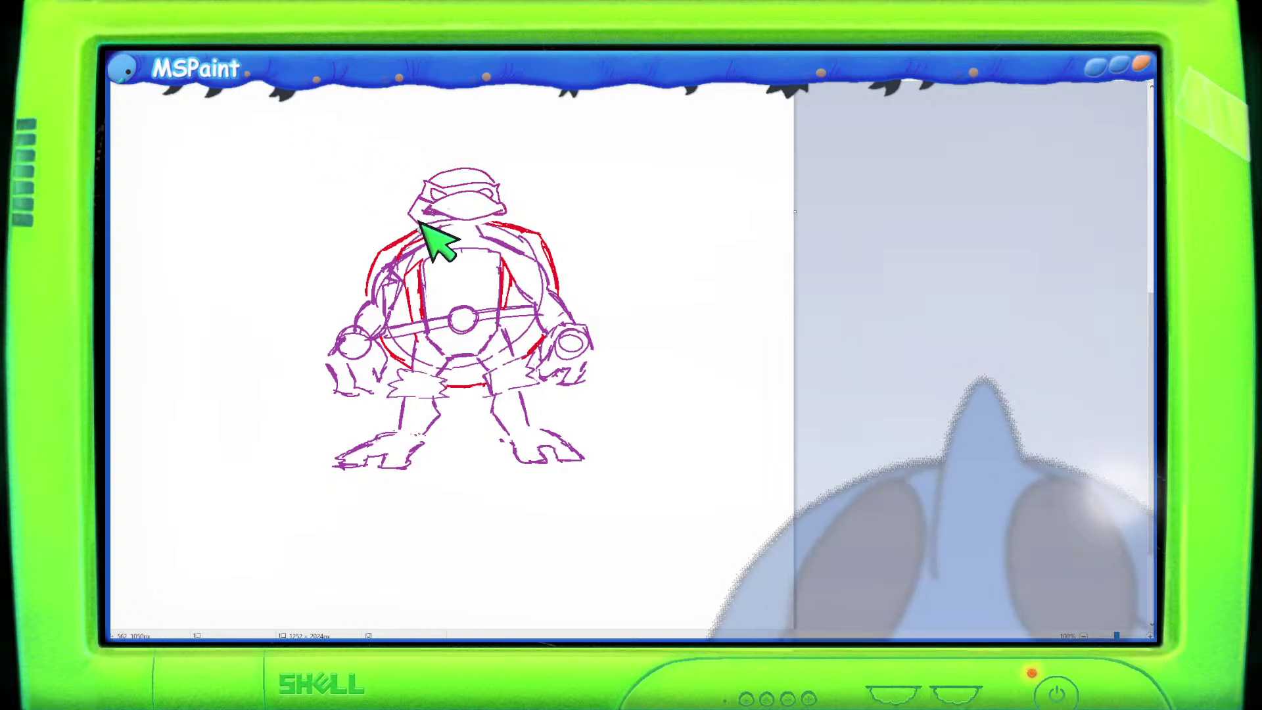
click(420, 225)
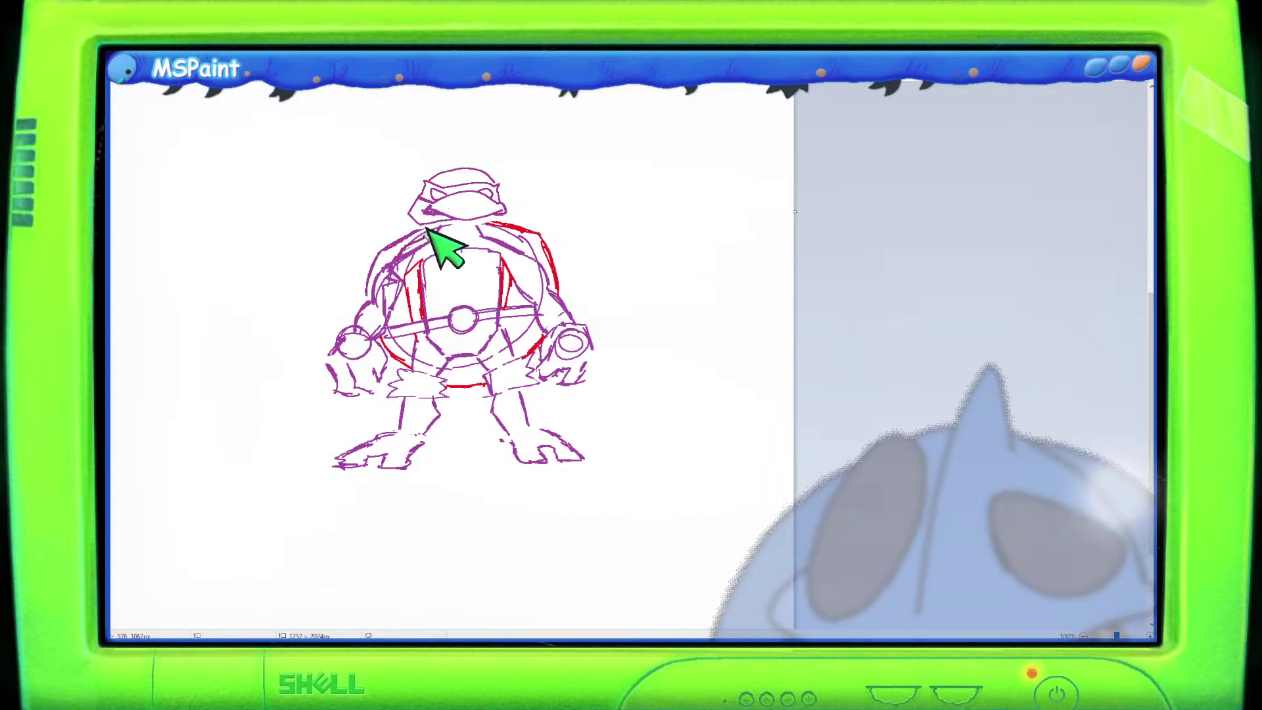
click(518, 219)
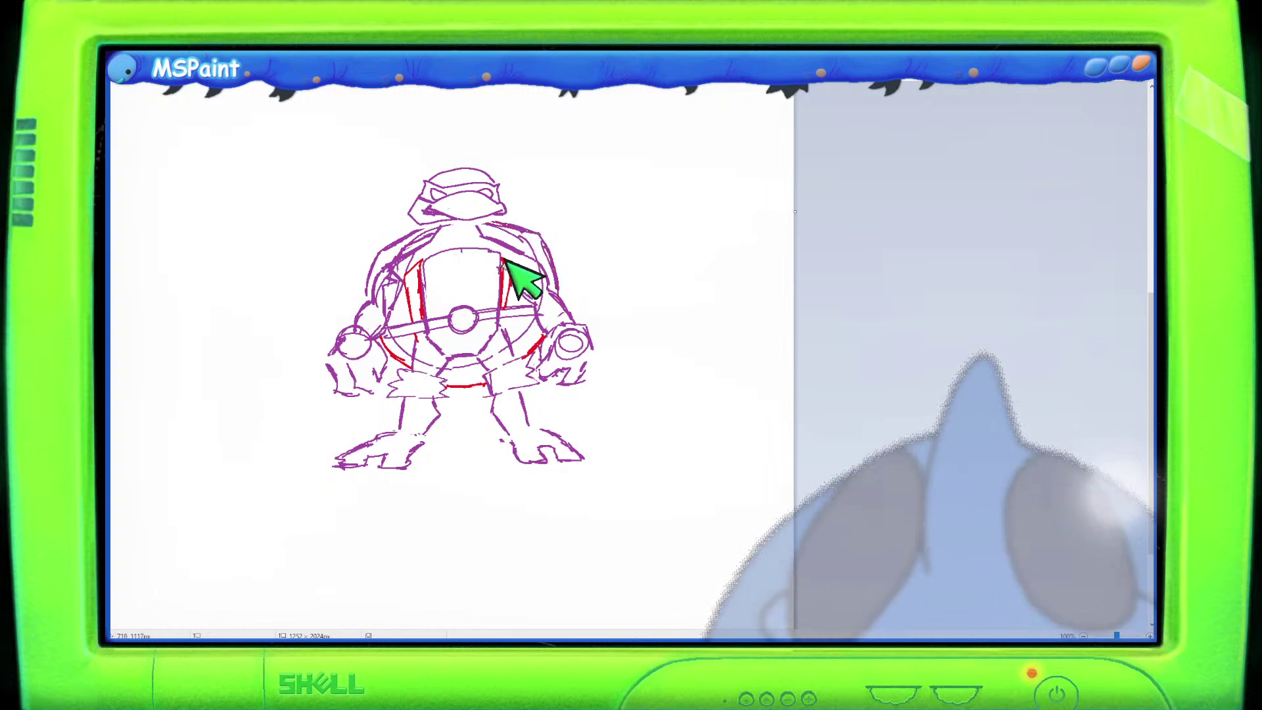
click(402, 347)
click(479, 383)
click(545, 343)
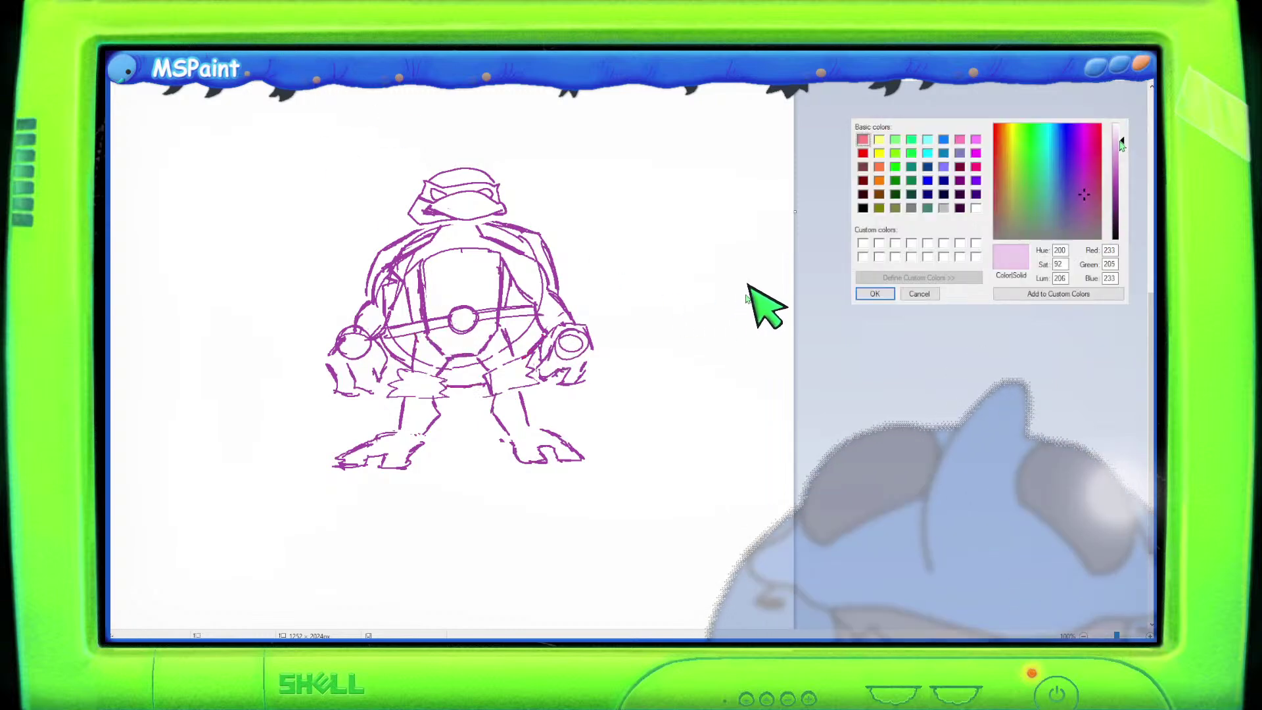
Mix a light purple (RGB 225, 187, 225) and fill the pasted turtle's head, torso, left hand and left foot lines with it.
drag(1122, 146, 1122, 147)
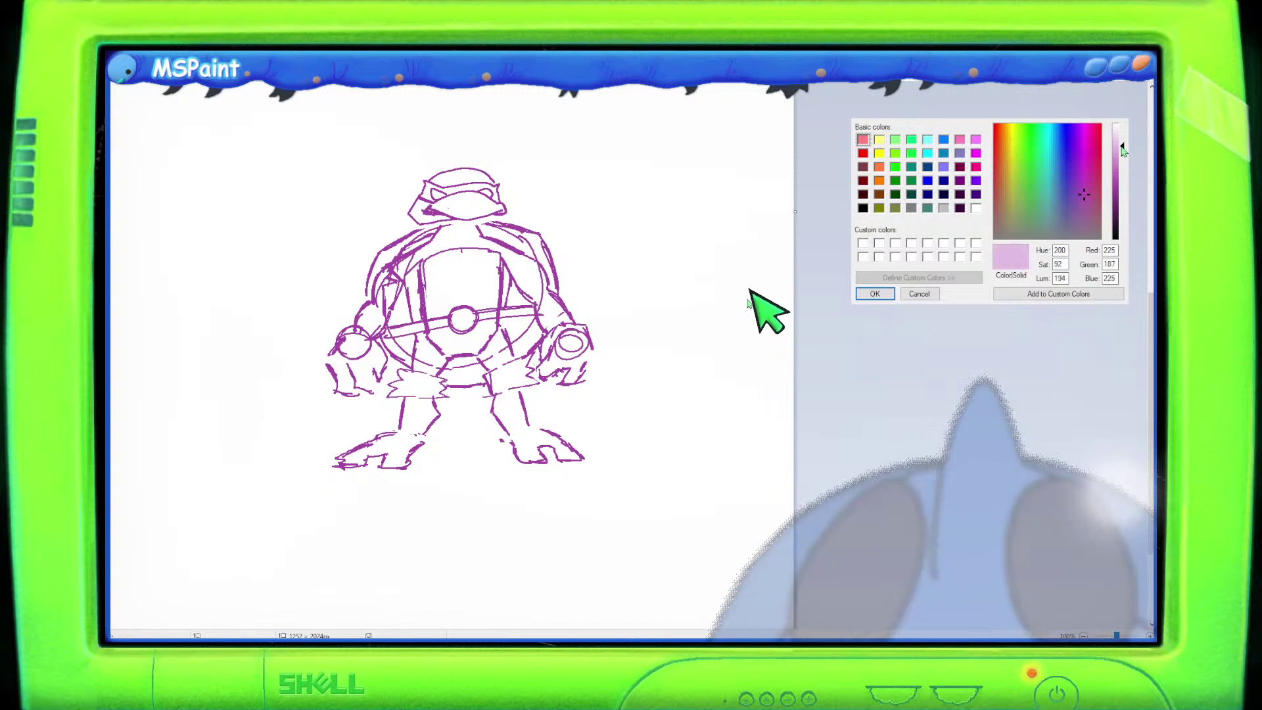
key(Return)
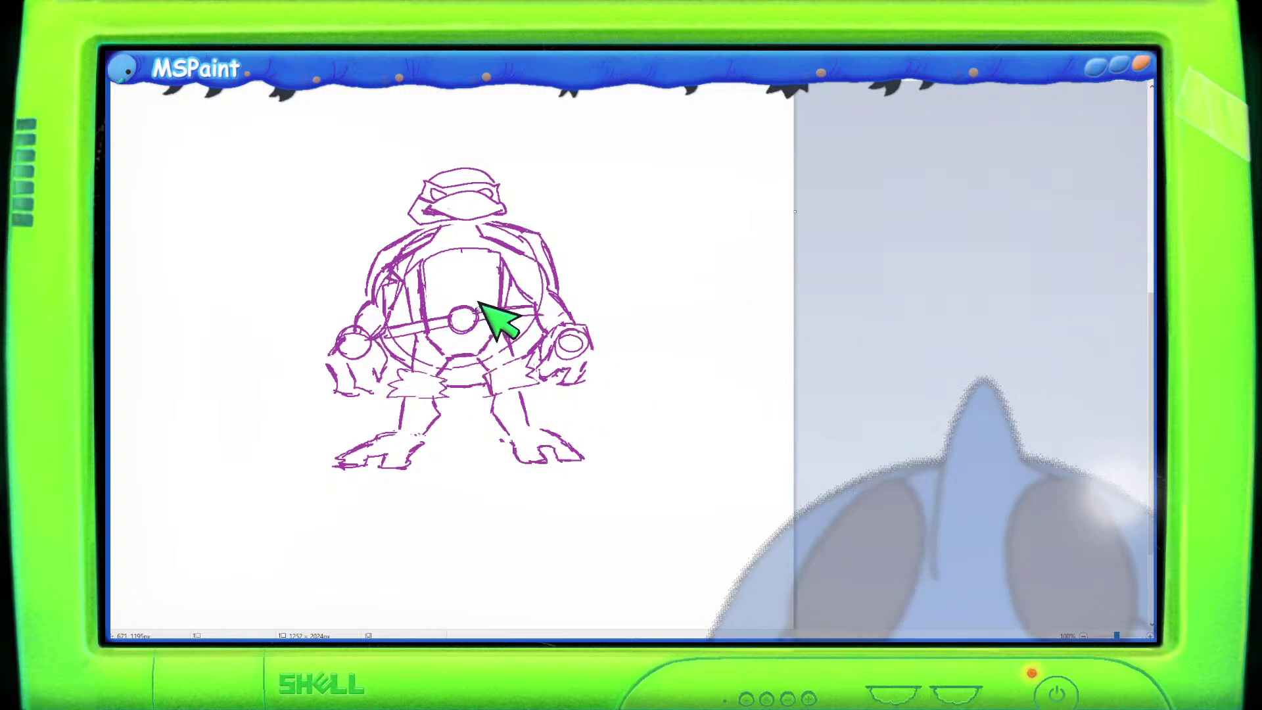
click(476, 304)
click(399, 235)
click(444, 204)
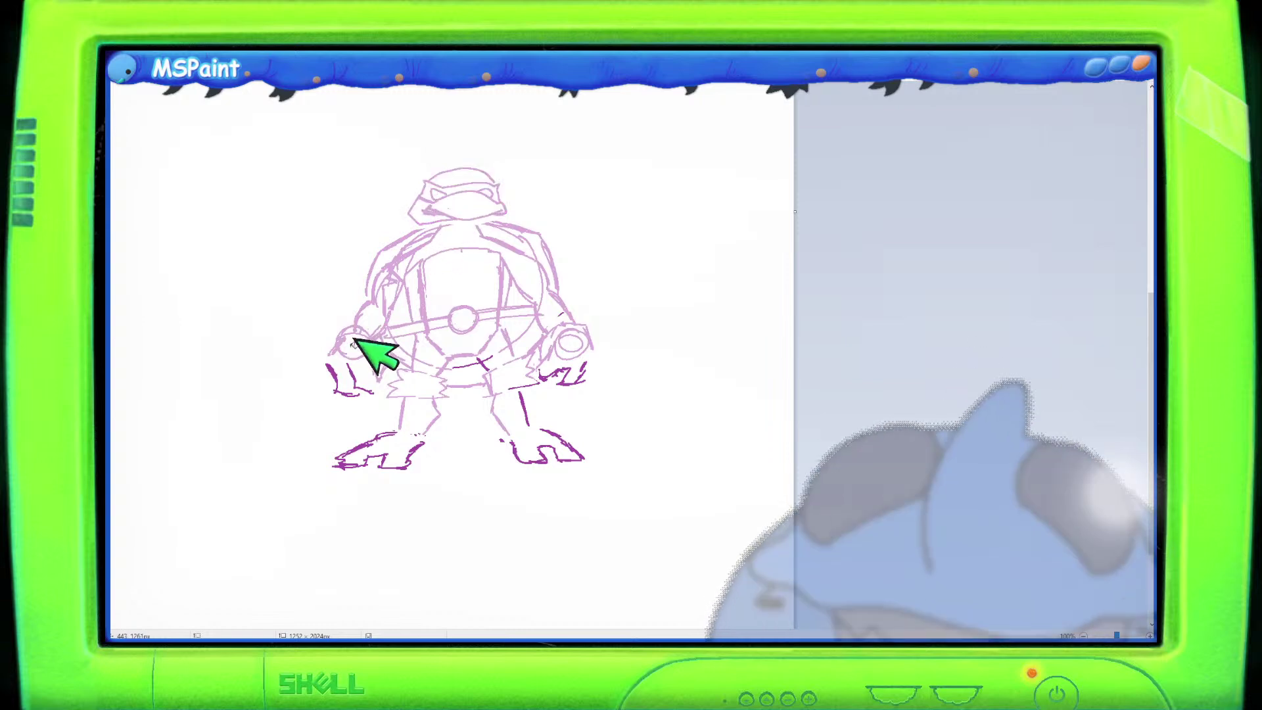
click(337, 368)
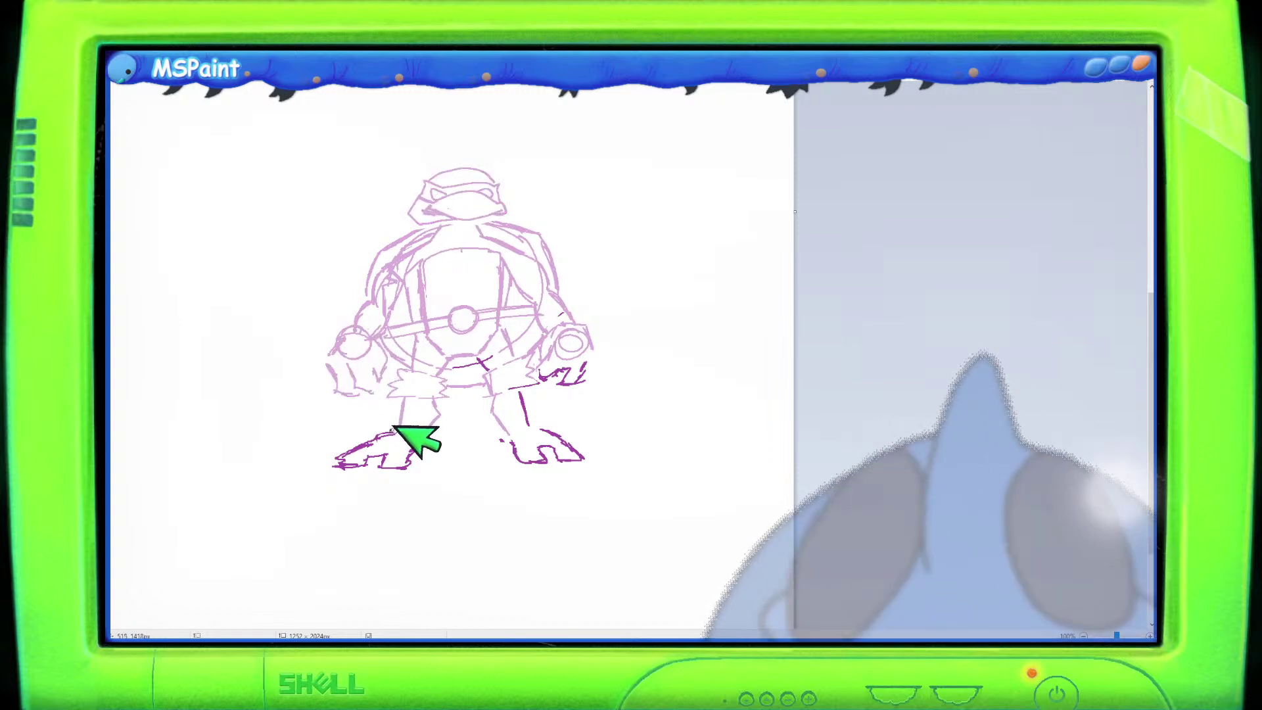
click(396, 429)
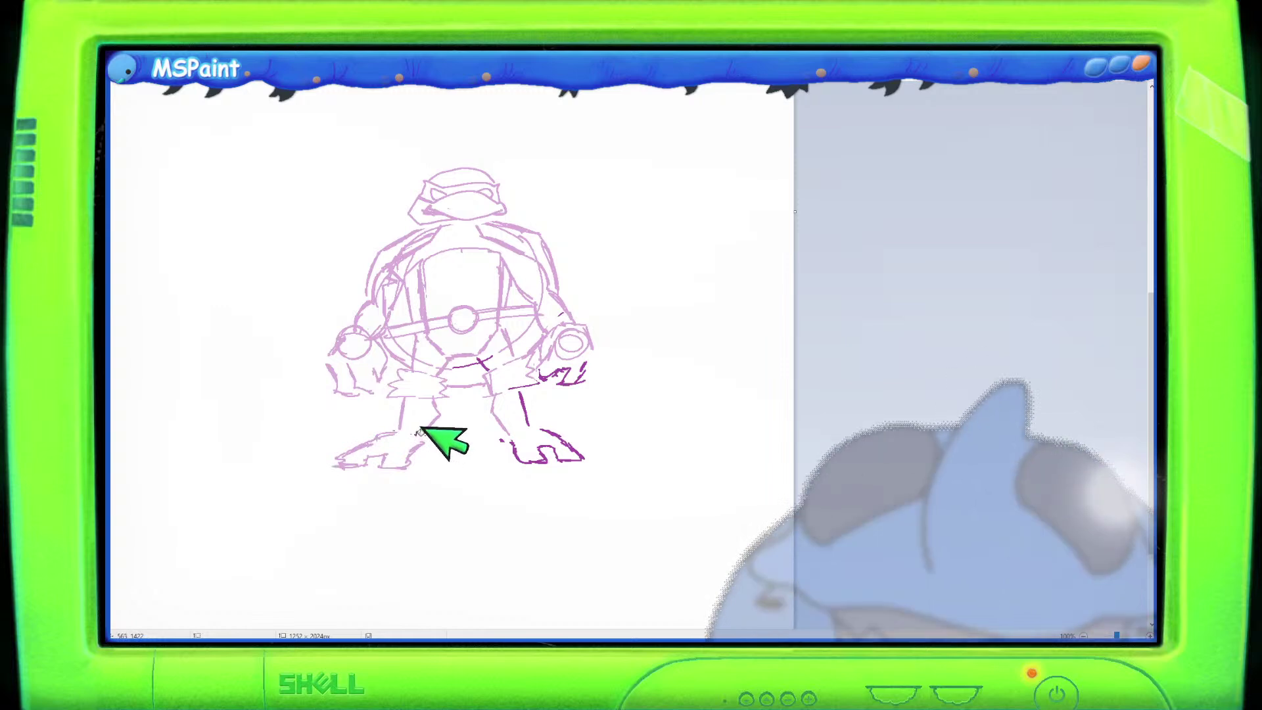
Fill the remaining dark lines of the waist, right leg, right hand and right foot with light purple.
click(490, 358)
click(526, 395)
key(ctrl+z)
click(529, 383)
click(558, 371)
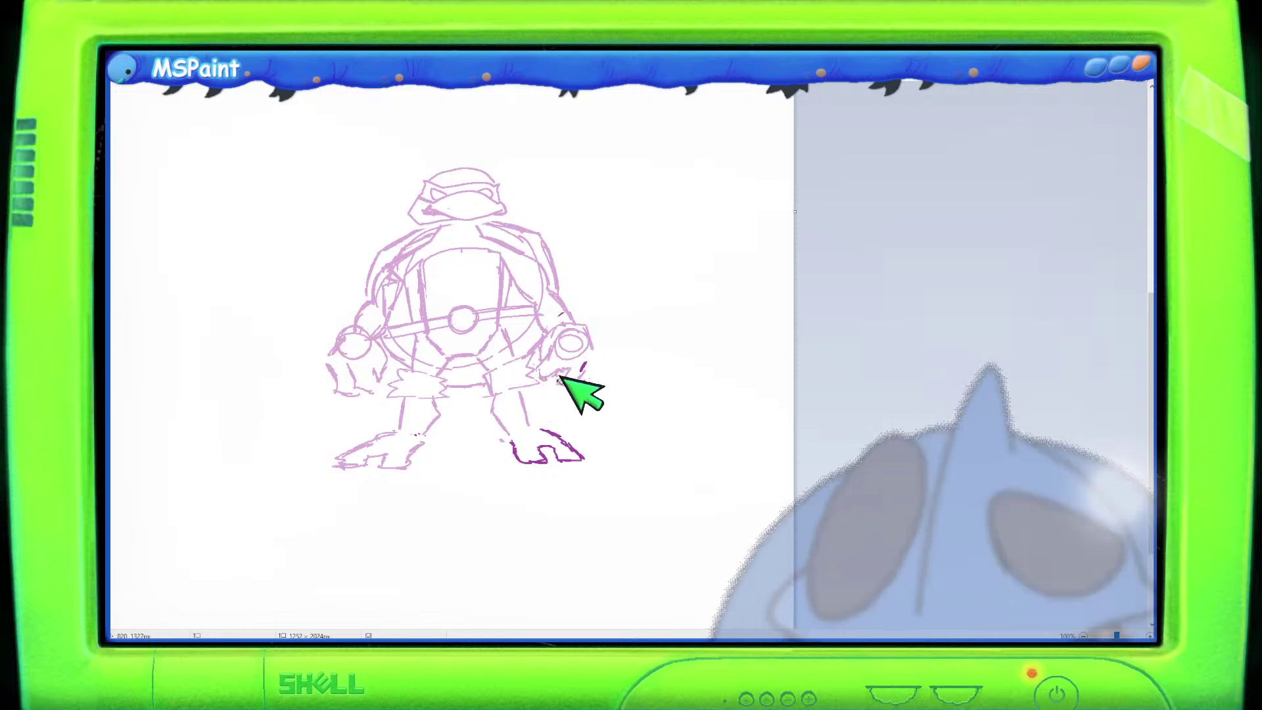
click(551, 426)
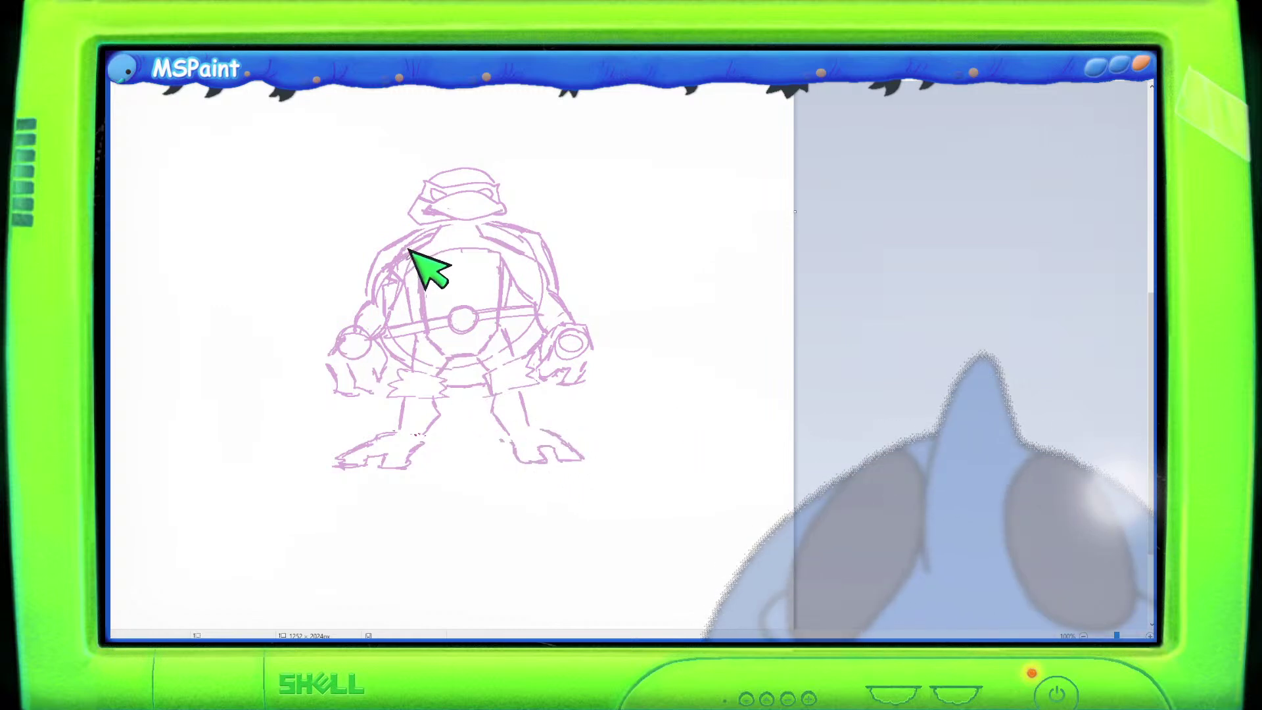
Choose dark blue and outline a four-sided segment on each of the pale turtle's arms, just above the forearms.
mouse_move(394, 258)
mouse_down()
mouse_move(413, 248)
mouse_move(395, 253)
mouse_up()
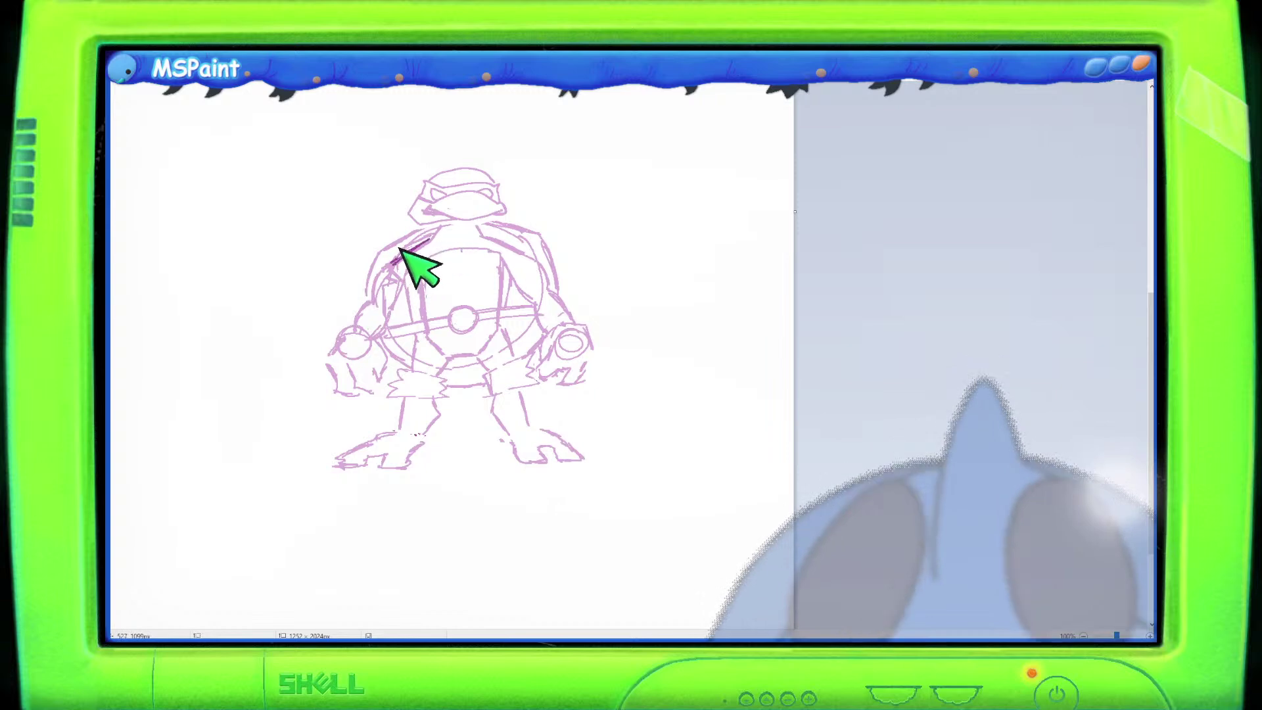
click(309, 51)
click(1066, 164)
key(Return)
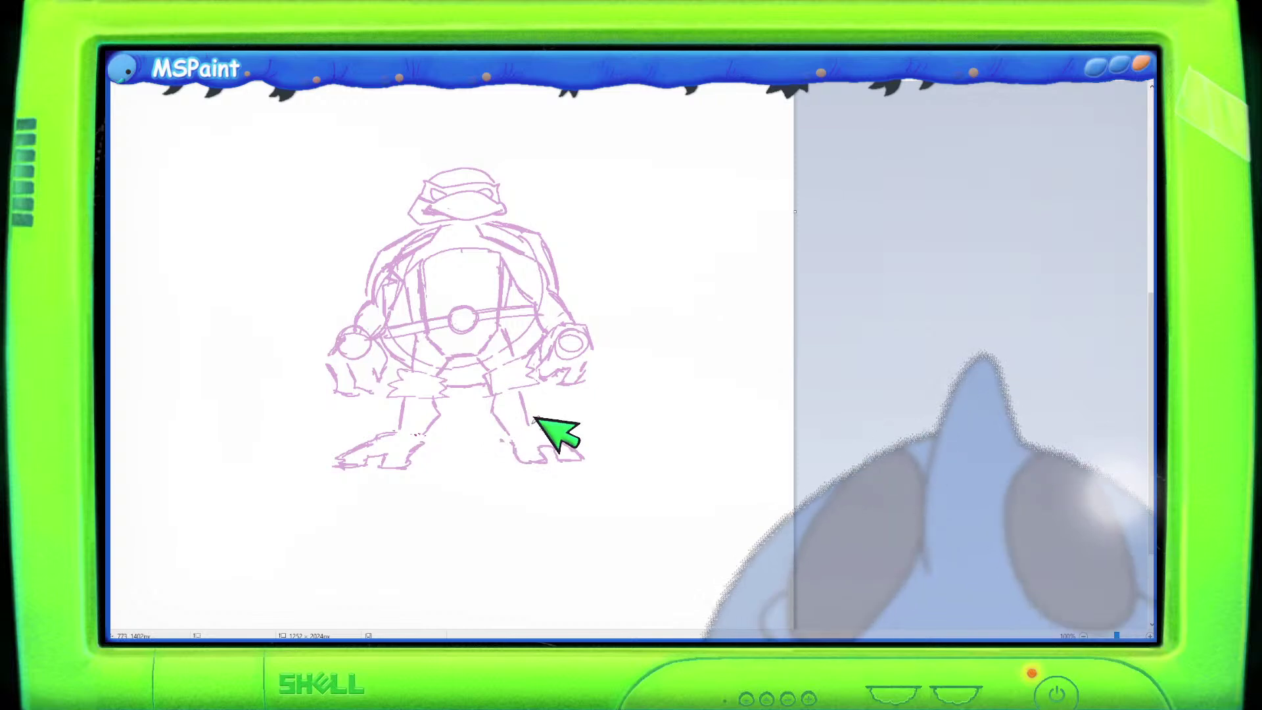
scroll(531, 406, down, 2)
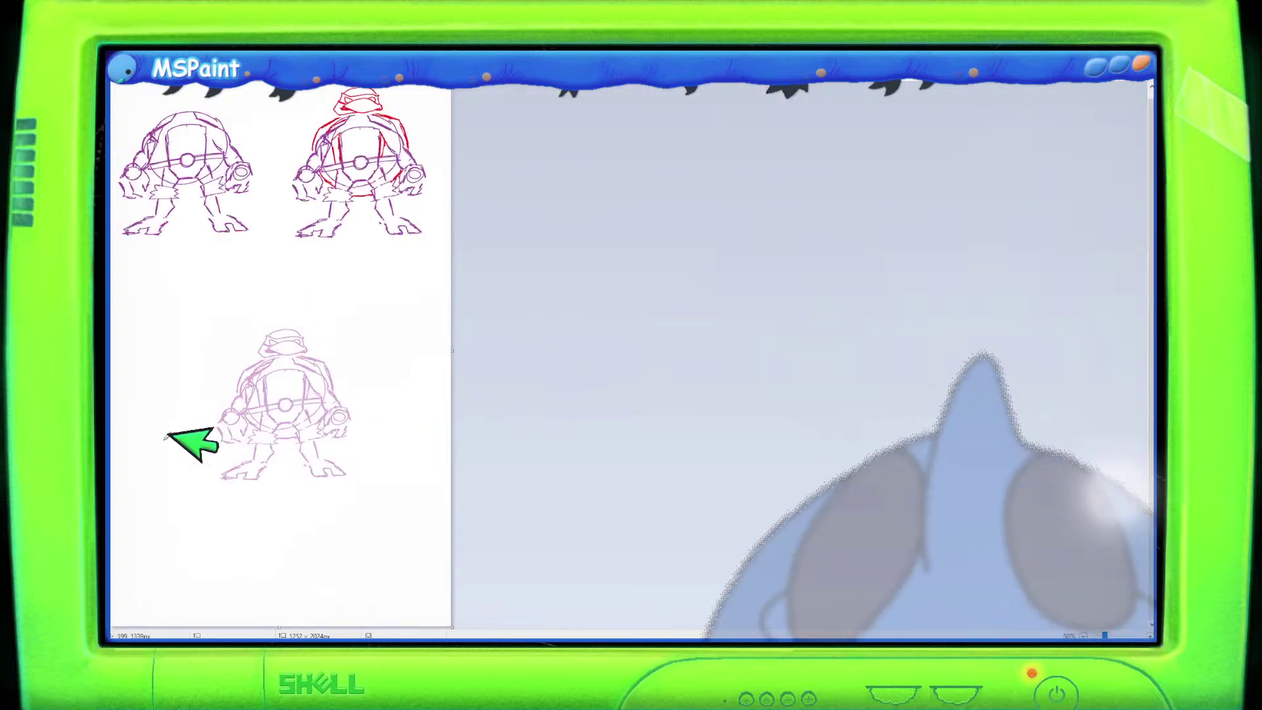
scroll(270, 436, up, 2)
scroll(539, 414, down, 4)
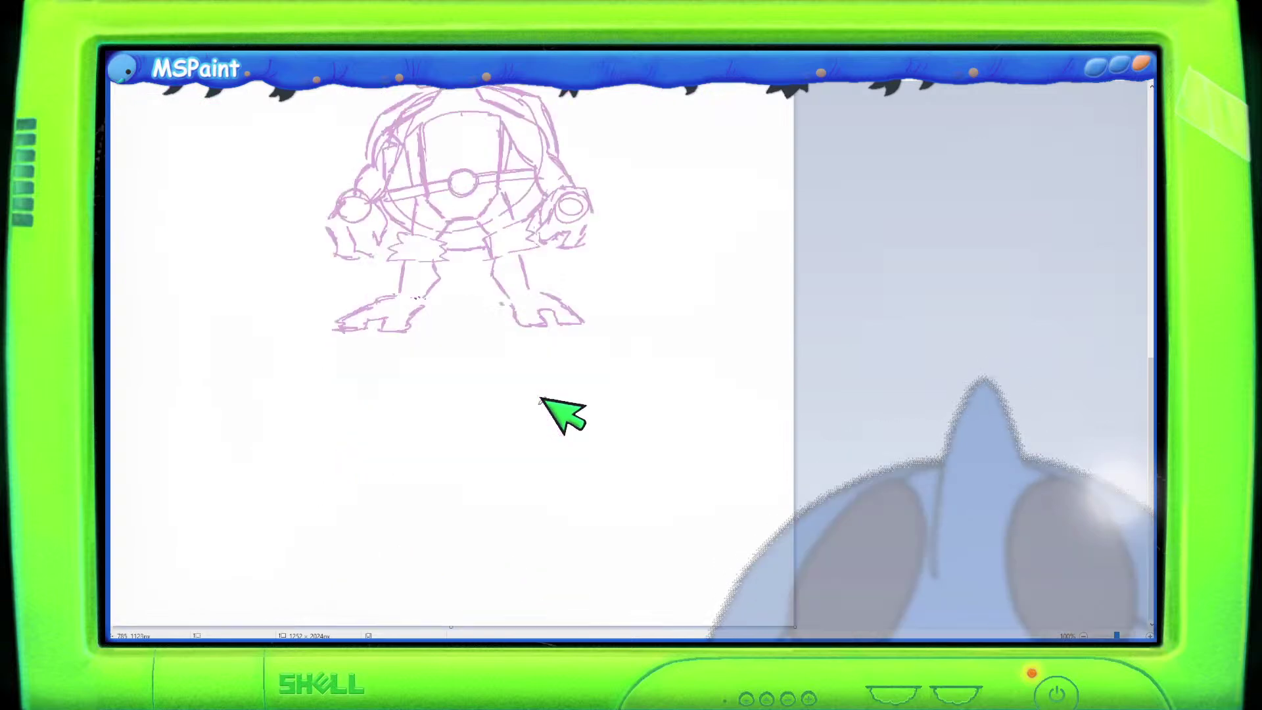
scroll(578, 401, up, 2)
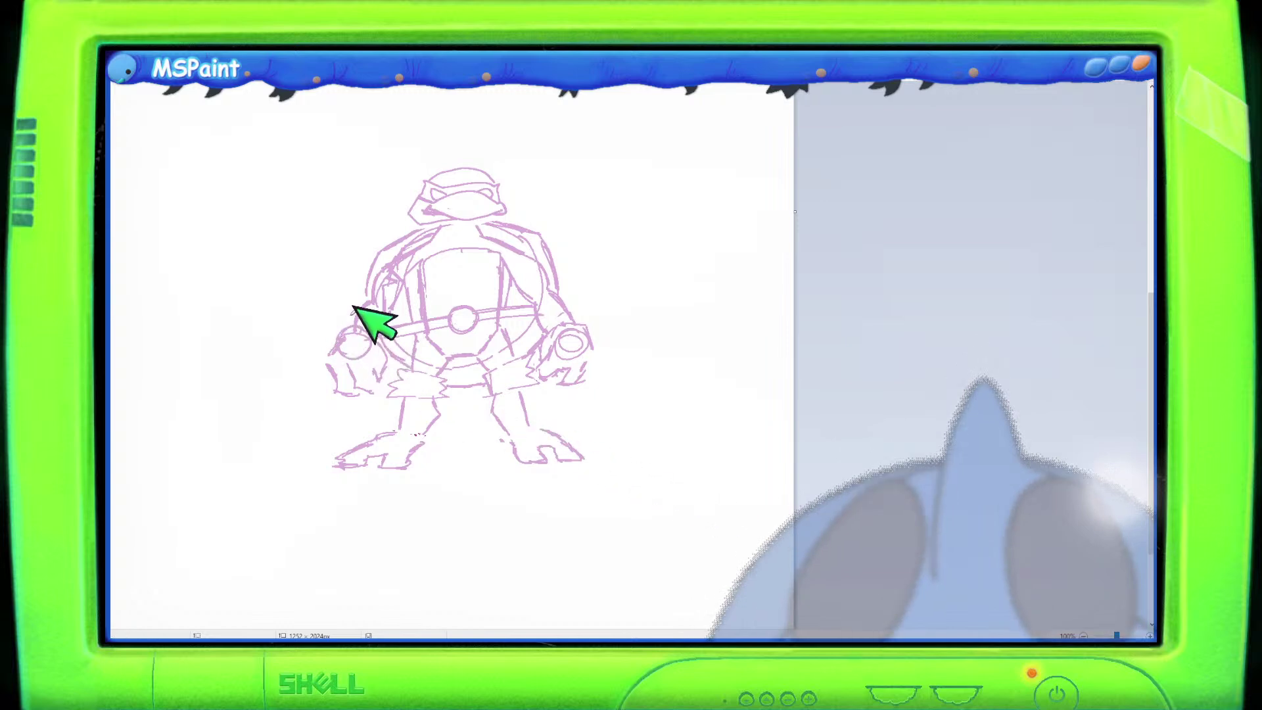
mouse_move(355, 304)
mouse_down()
mouse_move(389, 306)
mouse_move(360, 295)
mouse_move(368, 264)
mouse_move(391, 296)
mouse_up()
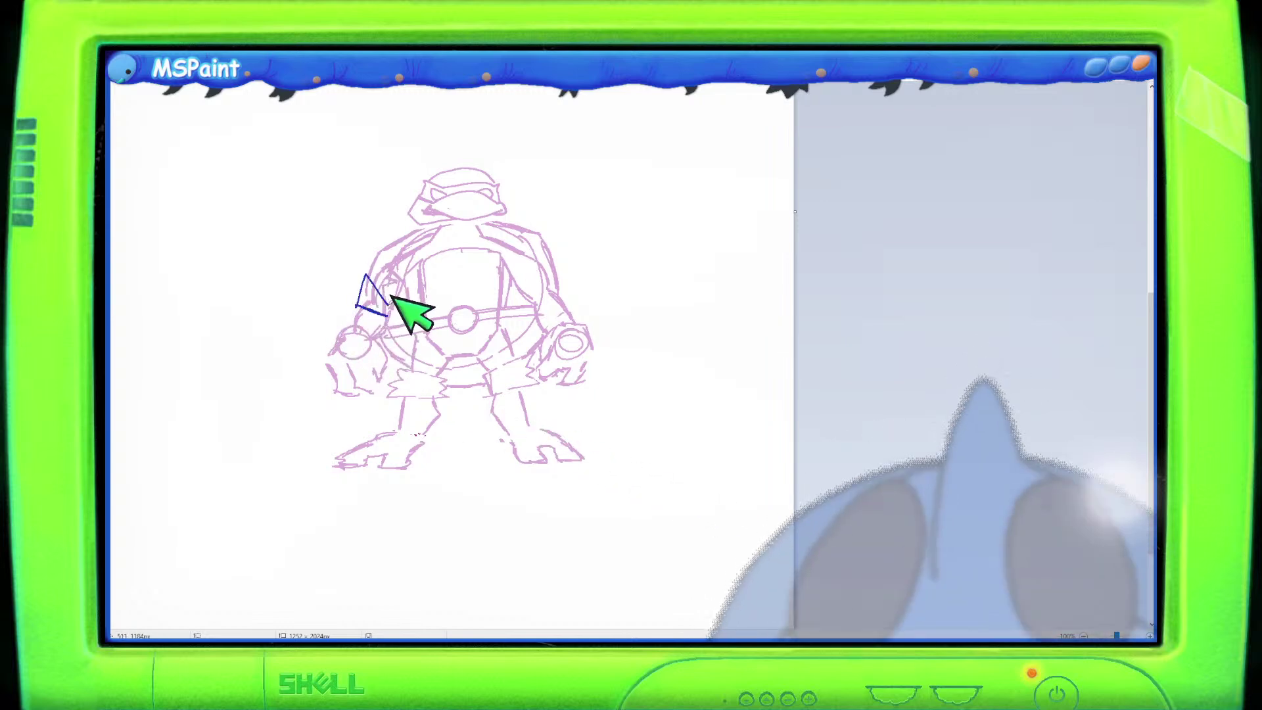
mouse_move(531, 306)
mouse_down()
mouse_move(557, 264)
mouse_move(564, 284)
mouse_move(539, 304)
mouse_up()
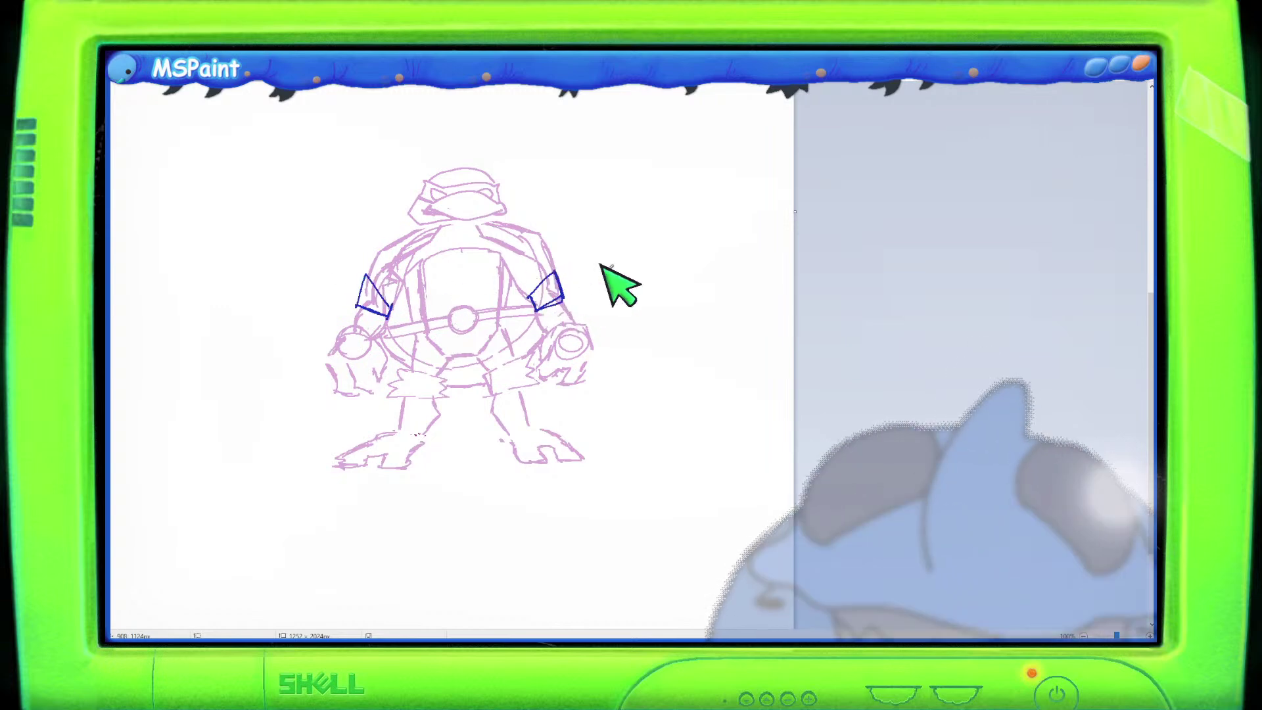
Draw four separate blue shapes beside the pale turtle: a slanted quadrilateral, a jagged-edged block, a circle and an hourglass.
mouse_move(642, 203)
mouse_down()
mouse_move(649, 151)
mouse_move(675, 172)
mouse_move(642, 195)
mouse_move(637, 175)
mouse_move(679, 164)
mouse_move(654, 190)
mouse_up()
key(ctrl+z)
mouse_move(641, 253)
mouse_down()
mouse_move(648, 283)
mouse_move(681, 279)
mouse_move(700, 216)
mouse_move(644, 251)
mouse_up()
drag(677, 334, 690, 344)
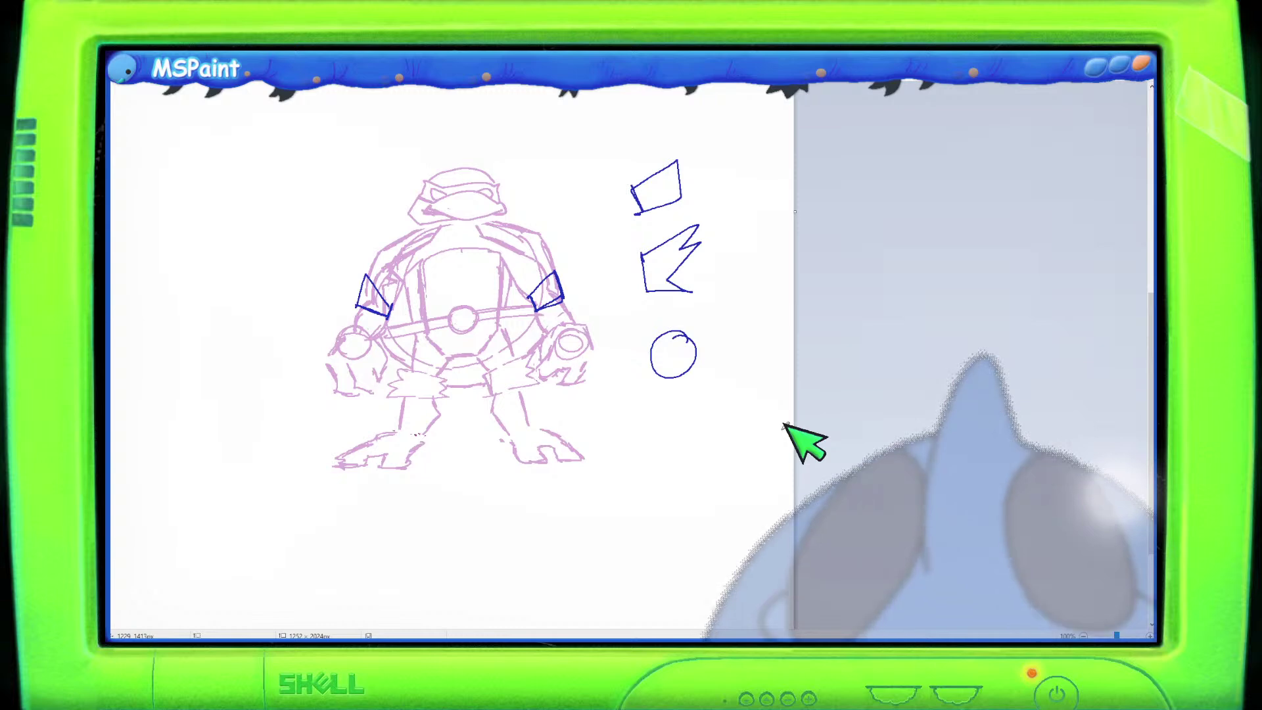
mouse_move(652, 406)
mouse_down()
mouse_move(654, 435)
mouse_move(692, 430)
mouse_move(697, 392)
mouse_move(655, 398)
mouse_up()
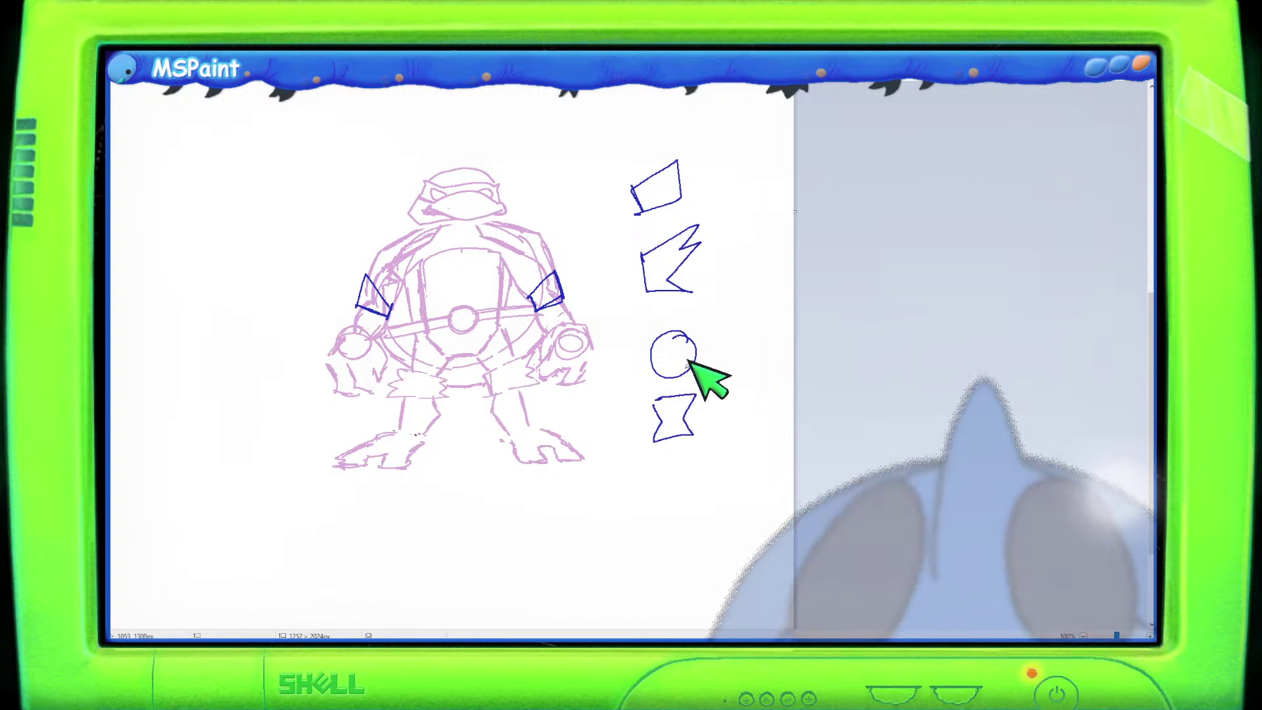
Move the four blue shapes right toward the canvas edge and nudge the upper two to adjust their spacing.
mouse_move(726, 281)
mouse_down()
mouse_move(624, 136)
mouse_move(591, 145)
mouse_move(624, 416)
mouse_move(709, 487)
mouse_move(728, 284)
mouse_move(786, 312)
mouse_up()
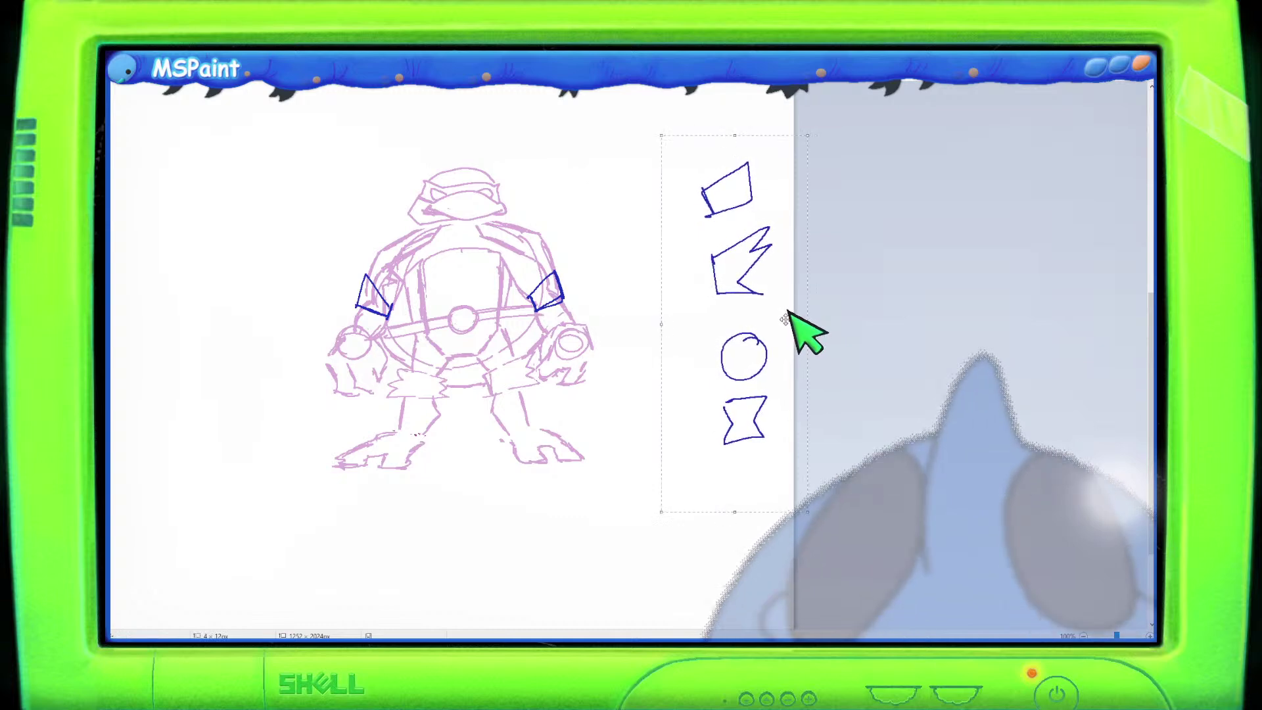
click(613, 461)
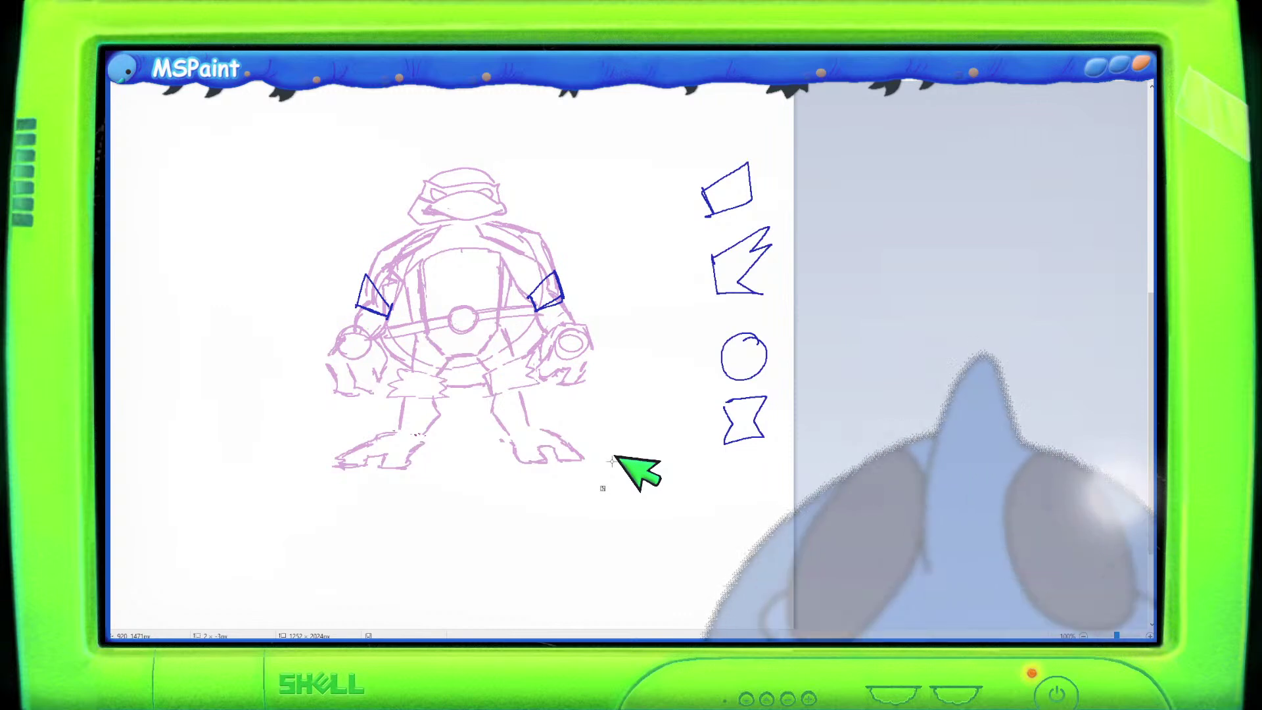
drag(666, 130, 762, 230)
mouse_move(673, 135)
mouse_down()
mouse_move(699, 226)
mouse_move(778, 211)
mouse_move(736, 181)
mouse_up()
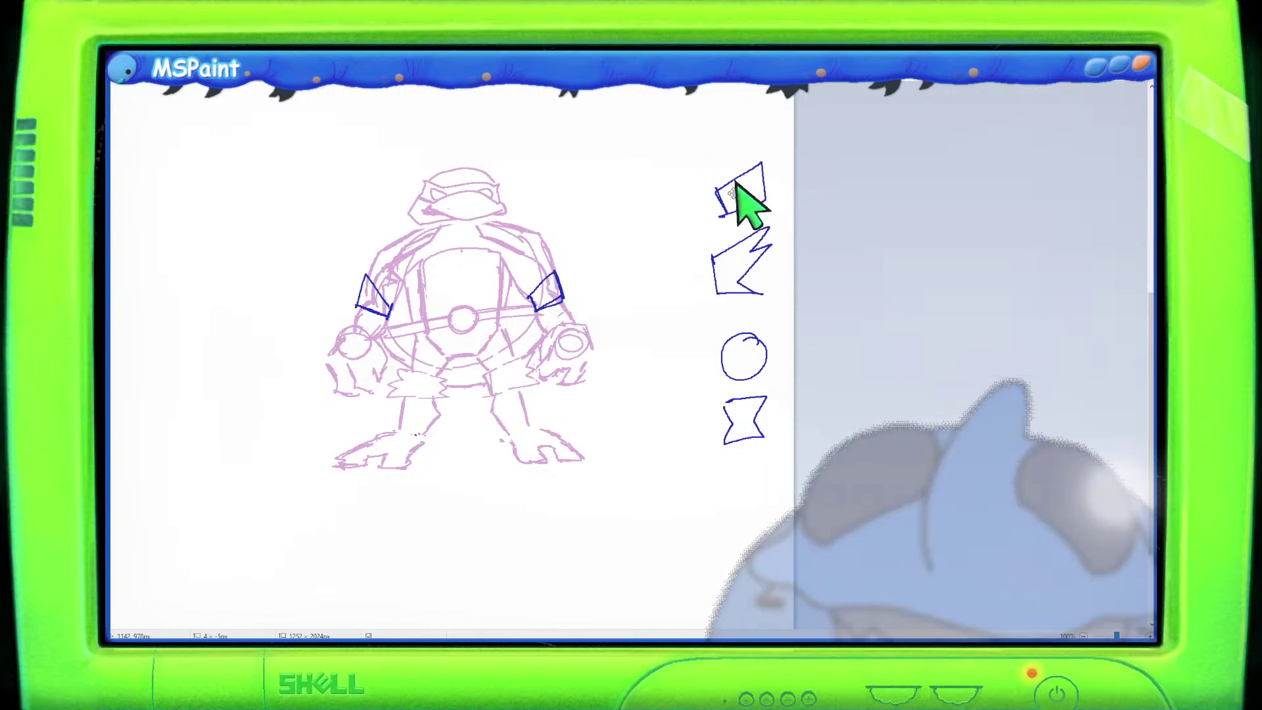
mouse_move(699, 230)
mouse_down()
mouse_move(692, 309)
mouse_move(776, 310)
mouse_move(786, 217)
mouse_up()
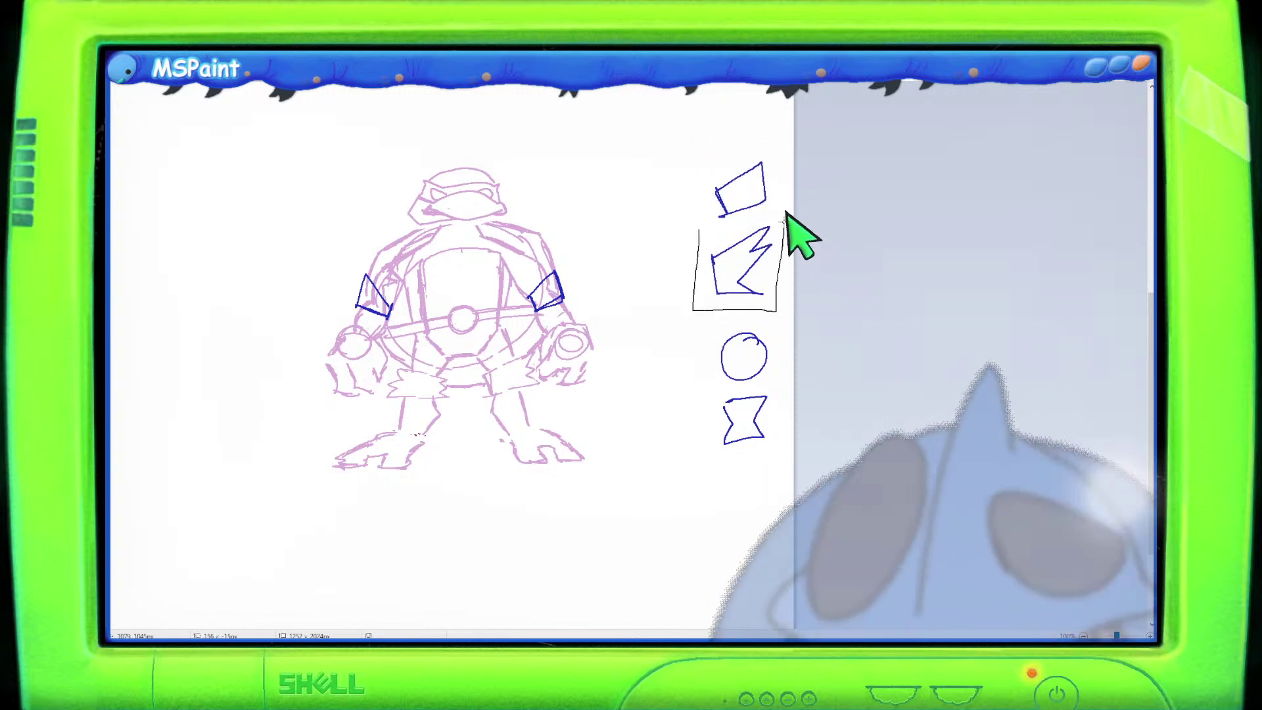
drag(738, 255, 745, 263)
mouse_move(700, 146)
mouse_down()
mouse_move(710, 230)
mouse_move(776, 197)
mouse_move(766, 129)
mouse_move(723, 149)
mouse_move(738, 190)
mouse_up()
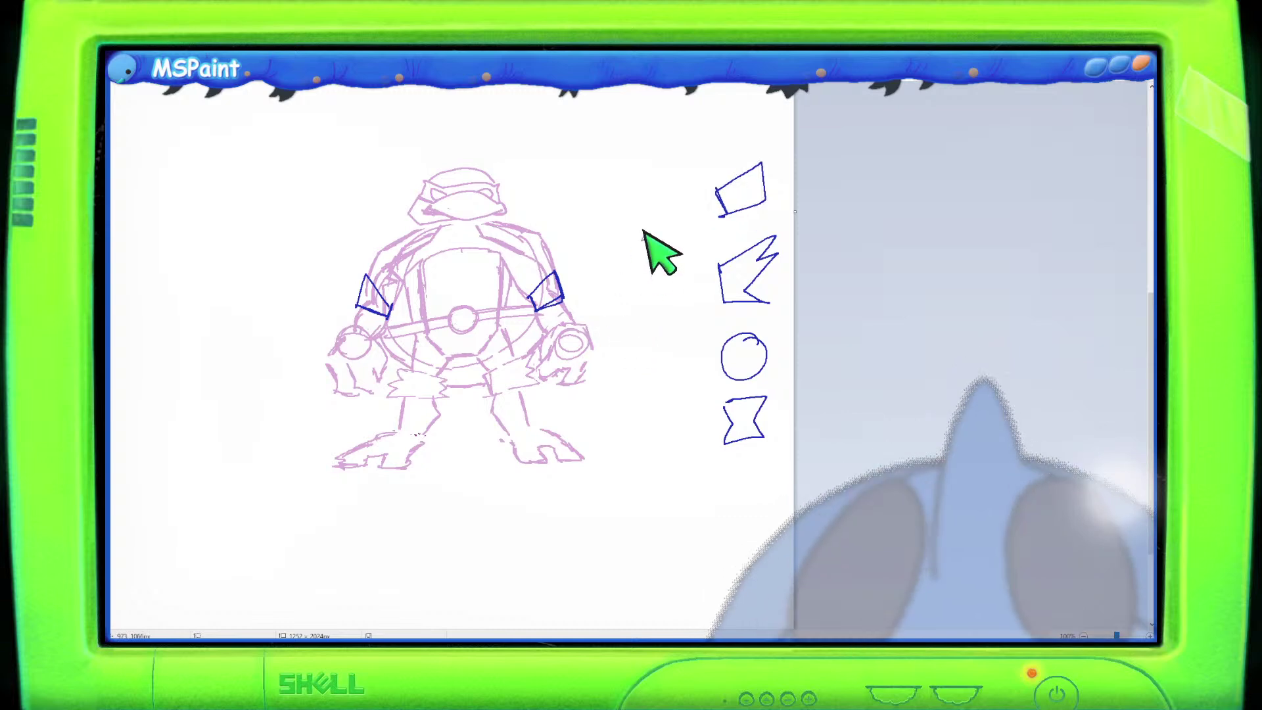
scroll(423, 151, down, 1)
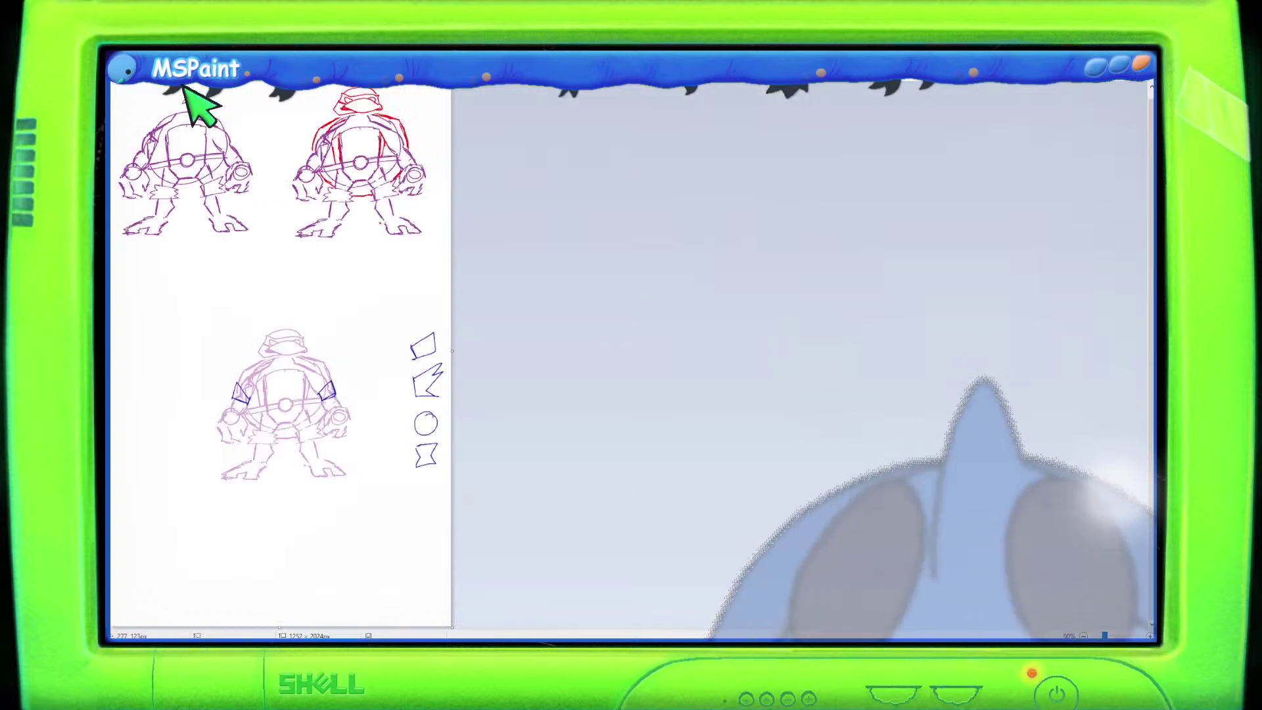
Move the pale turtle further down the canvas and place a smaller duplicate of it in the empty space above.
mouse_move(355, 338)
mouse_down()
mouse_move(214, 352)
mouse_move(388, 493)
mouse_move(355, 342)
mouse_up()
drag(332, 389, 310, 511)
key(ctrl+c)
key(ctrl+v)
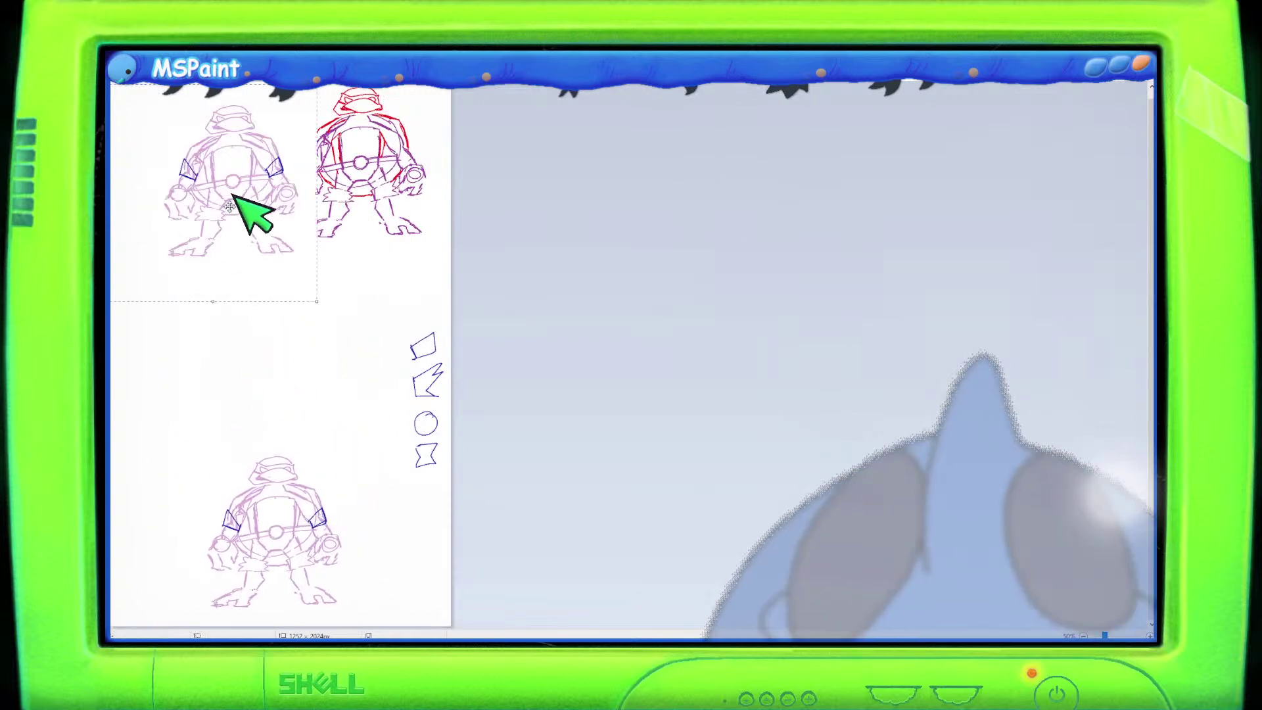
drag(234, 191, 240, 343)
drag(326, 439, 211, 349)
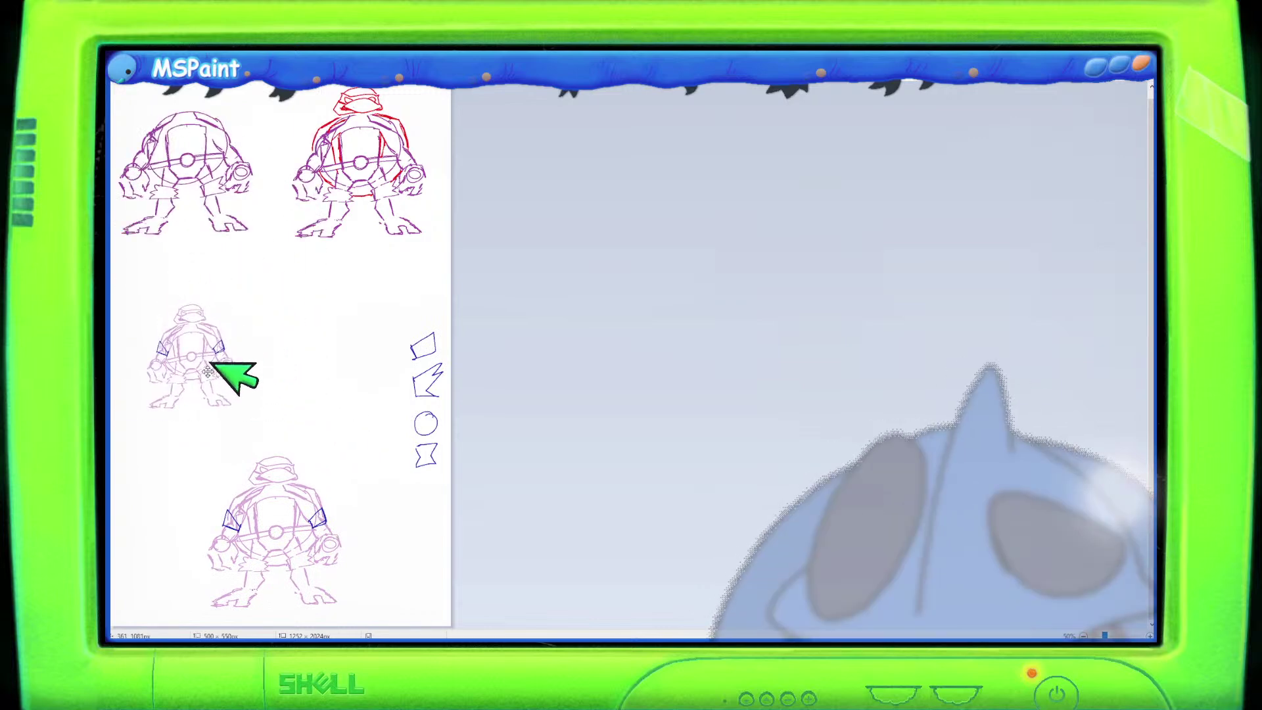
Copy the small pale turtle and place two duplicates beside it to form a row of three.
ctrl+scroll(268, 408, up, 1)
scroll(274, 414, down, 4)
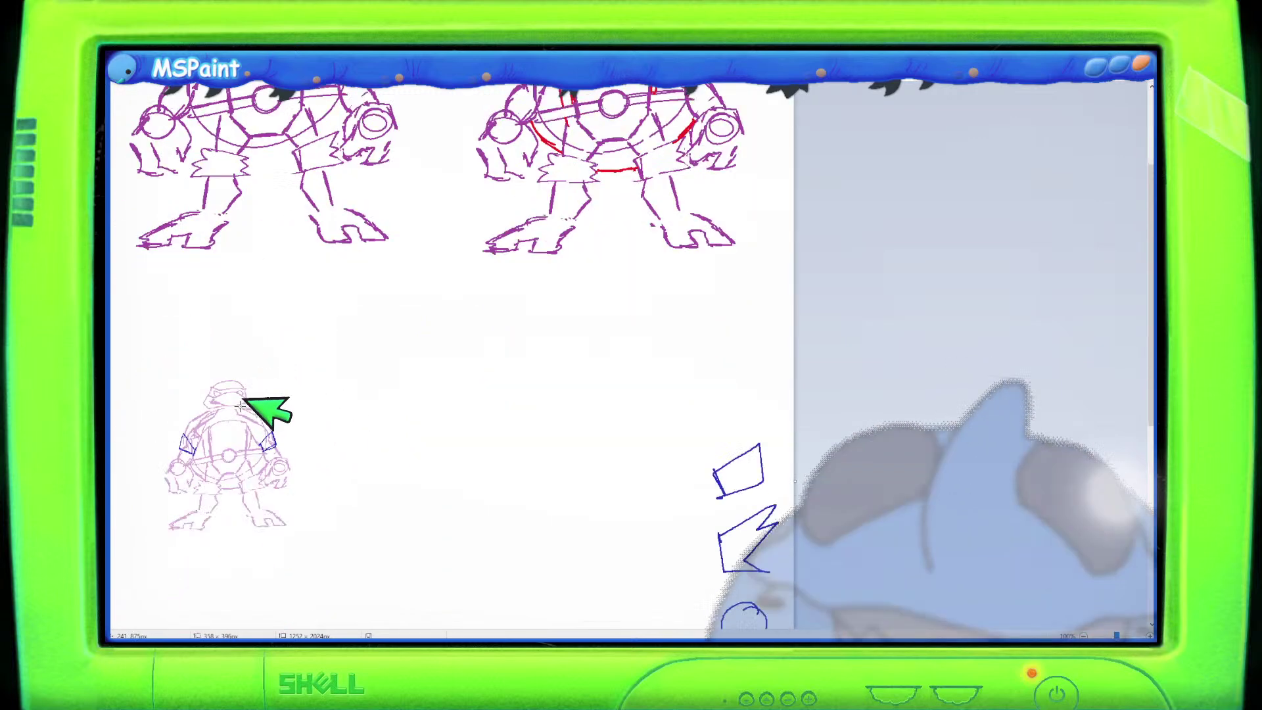
mouse_move(142, 253)
mouse_down()
mouse_move(197, 281)
mouse_move(318, 421)
mouse_up()
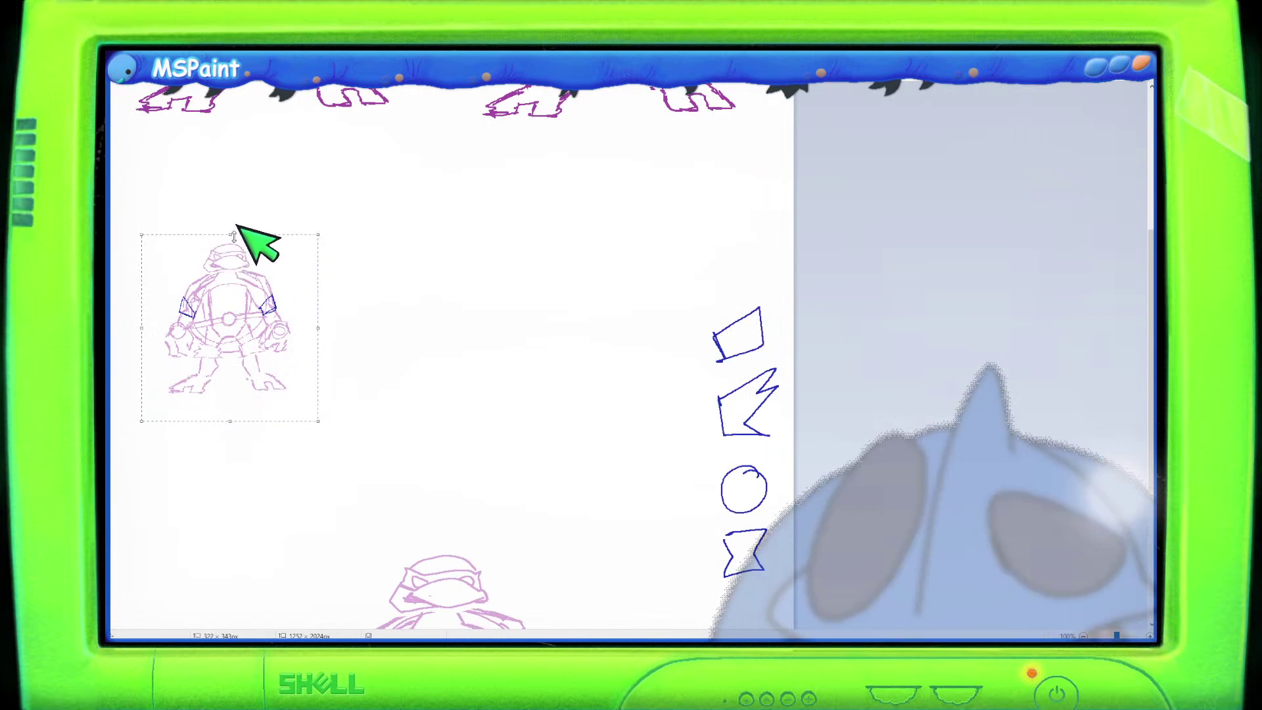
drag(162, 248, 308, 417)
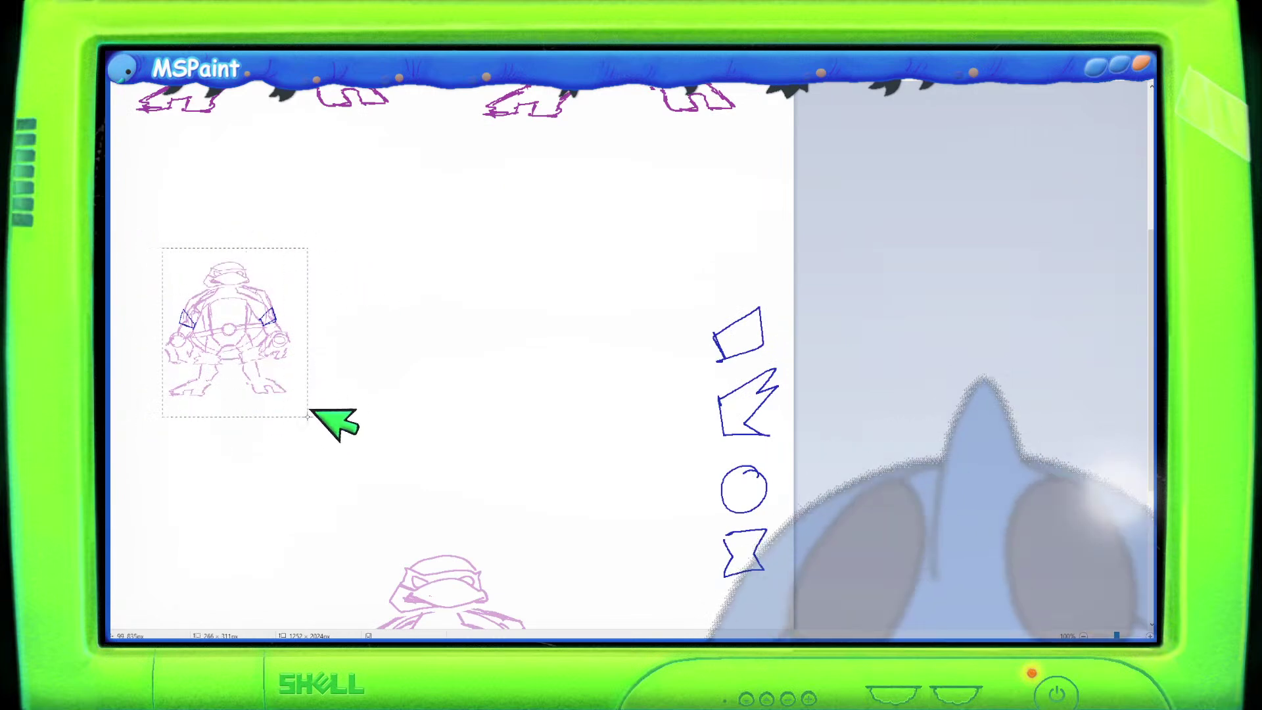
key(ctrl+c)
key(ctrl+v)
drag(189, 172, 394, 332)
key(ctrl+v)
drag(148, 178, 509, 332)
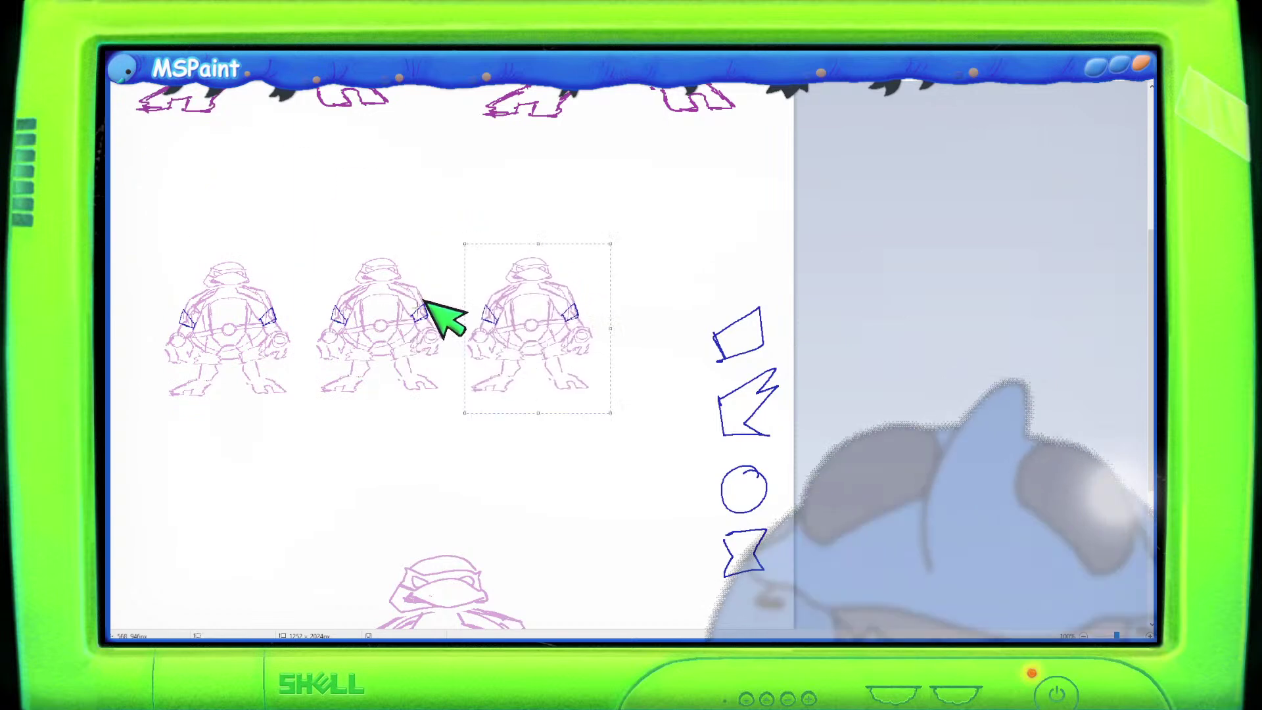
Shift the three small turtles left, move the blue shapes down, and add a fourth turtle copy to the row.
mouse_move(125, 215)
mouse_down()
mouse_move(587, 417)
mouse_move(511, 401)
mouse_up()
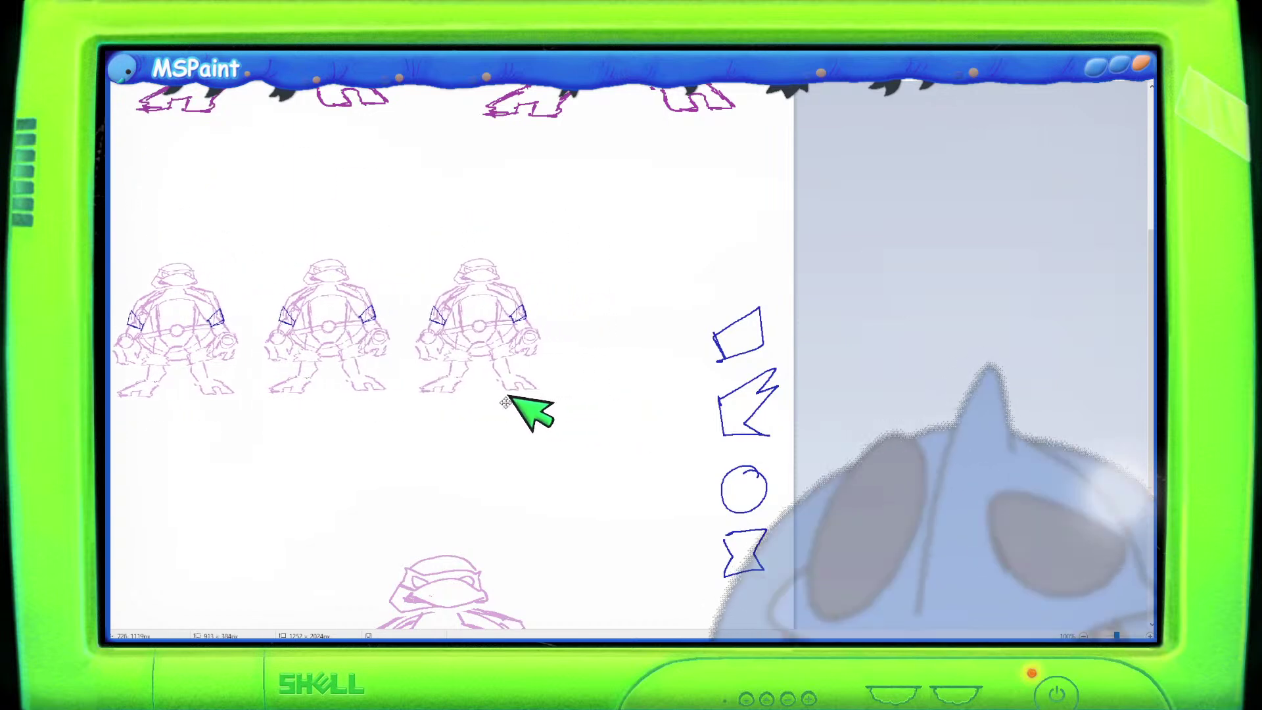
click(708, 320)
drag(659, 266, 757, 560)
drag(746, 441, 734, 573)
click(617, 364)
key(ctrl+v)
mouse_move(203, 205)
mouse_down()
mouse_move(653, 337)
mouse_move(681, 361)
mouse_move(667, 348)
mouse_up()
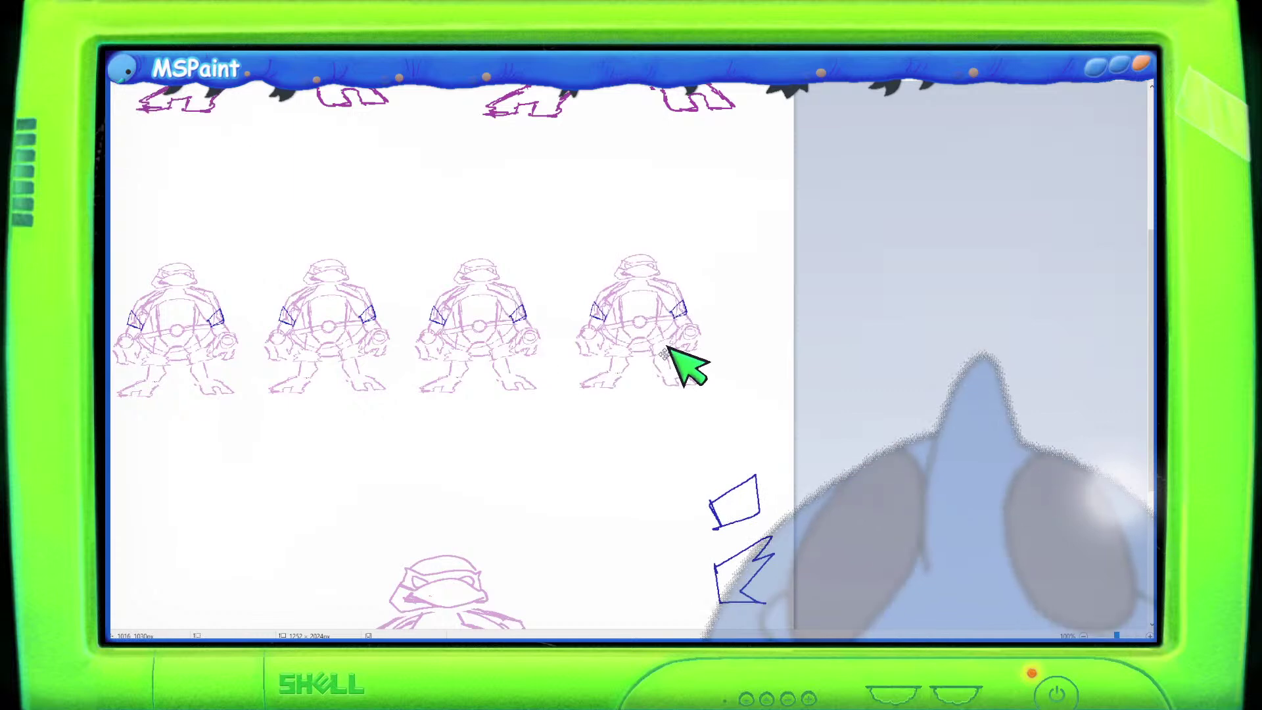
click(563, 474)
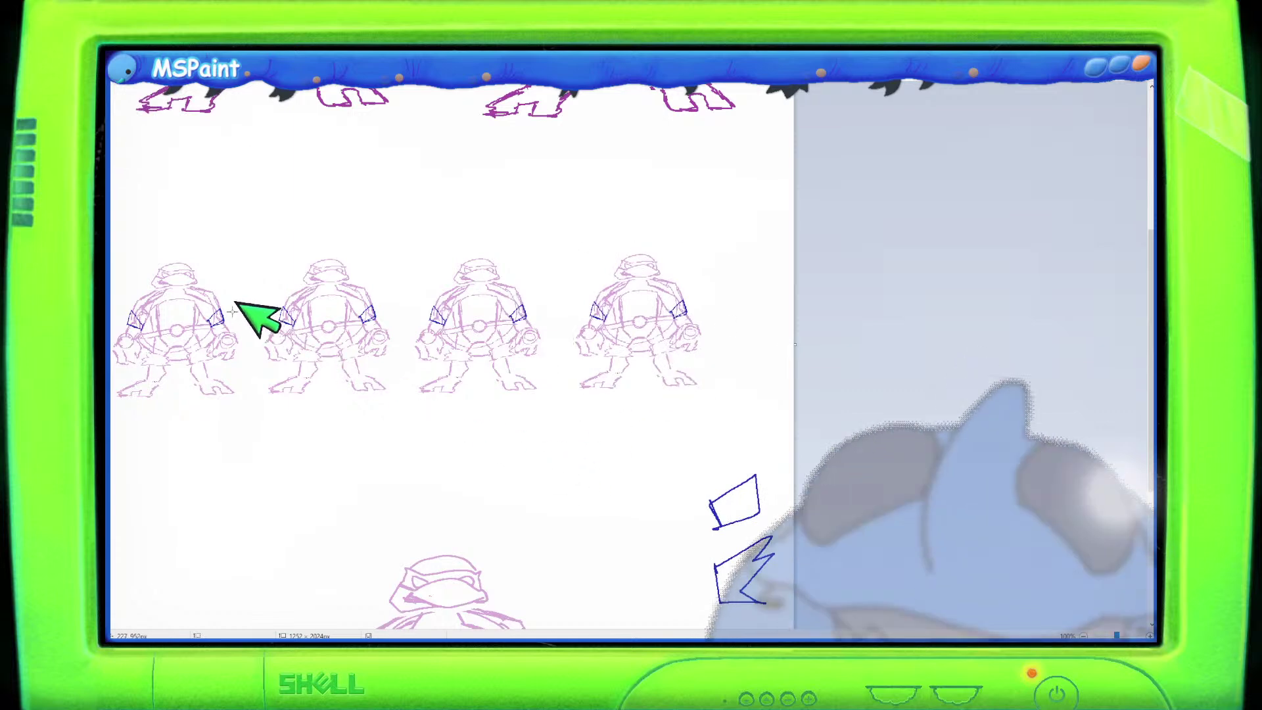
Fill the blue arm segments on the first two small turtles with light purple.
scroll(217, 227, up, 1)
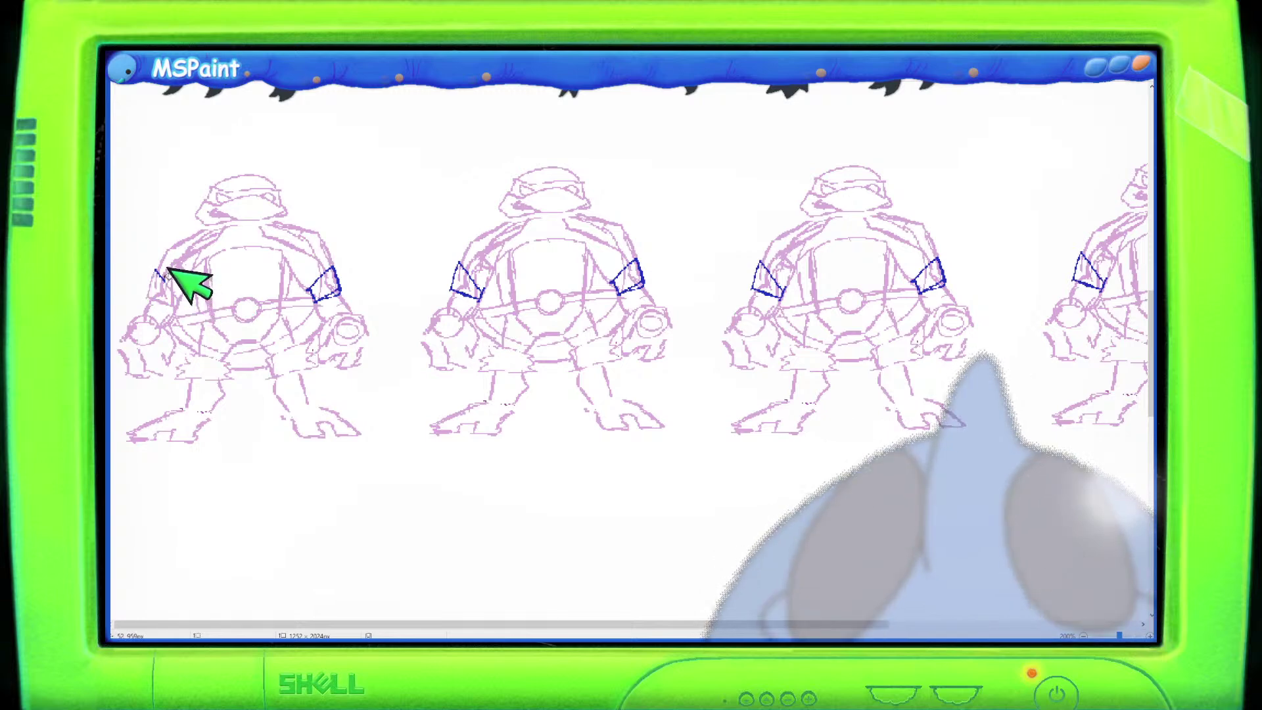
key(ctrl+z)
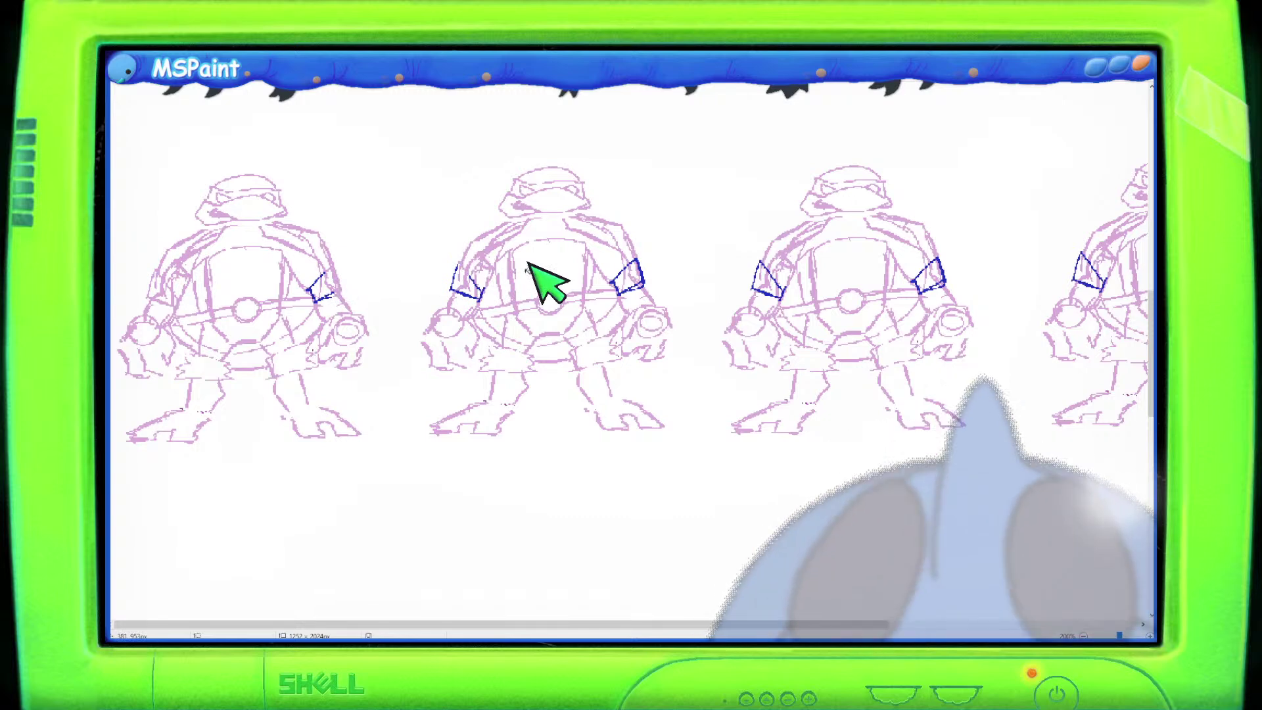
click(459, 260)
click(315, 281)
click(643, 248)
key(ctrl+z)
click(639, 252)
click(479, 280)
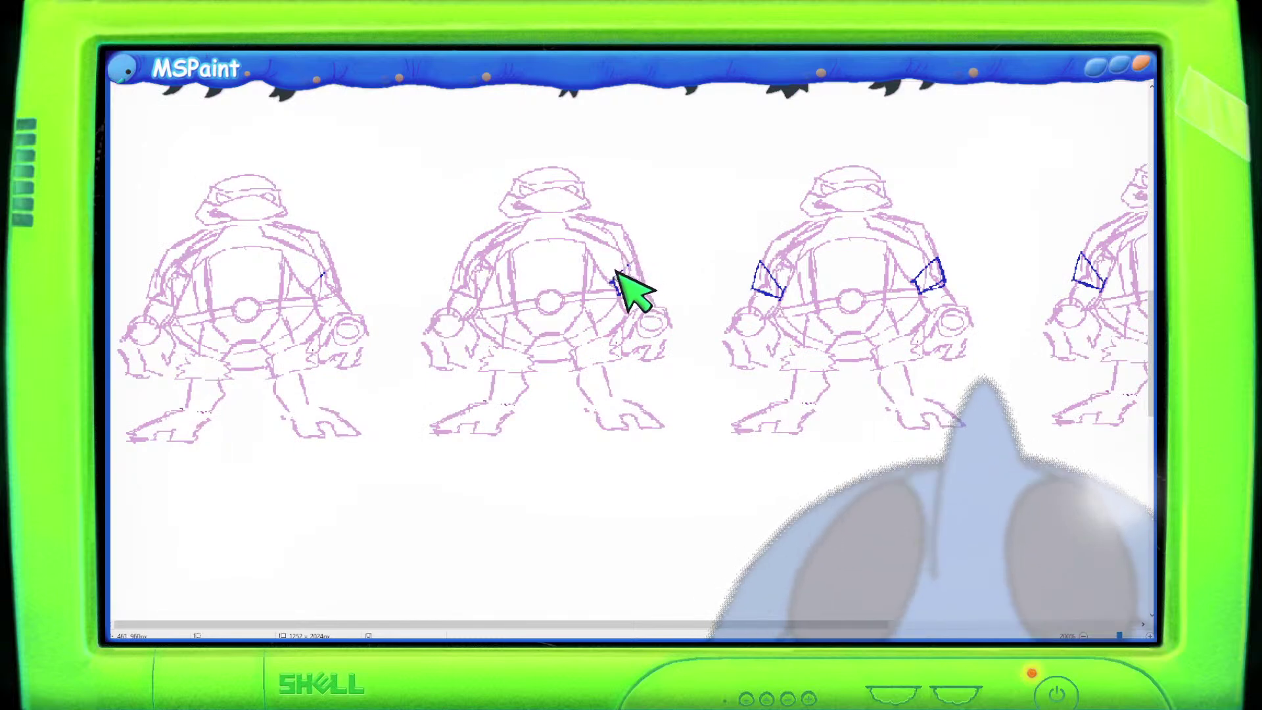
Recolour the blue arm segments on the third and fourth small turtles, plus leftover blue specks, light purple.
drag(760, 259, 766, 281)
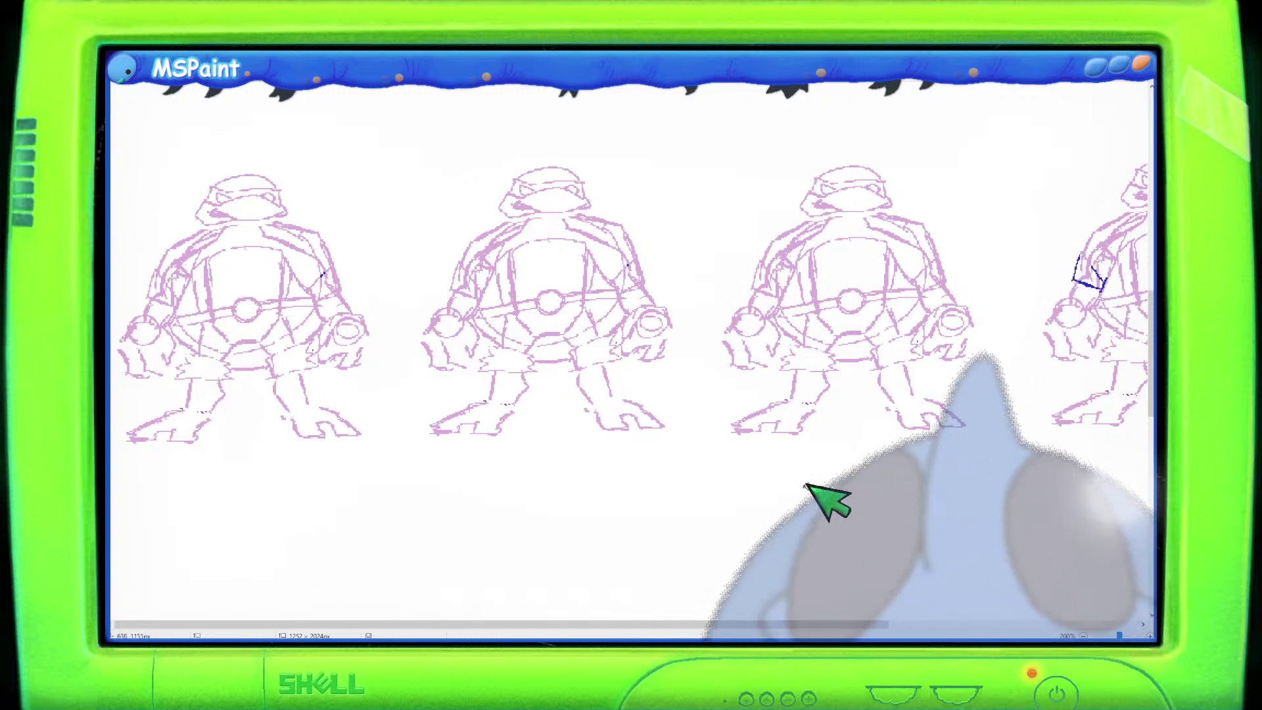
drag(783, 623, 1053, 623)
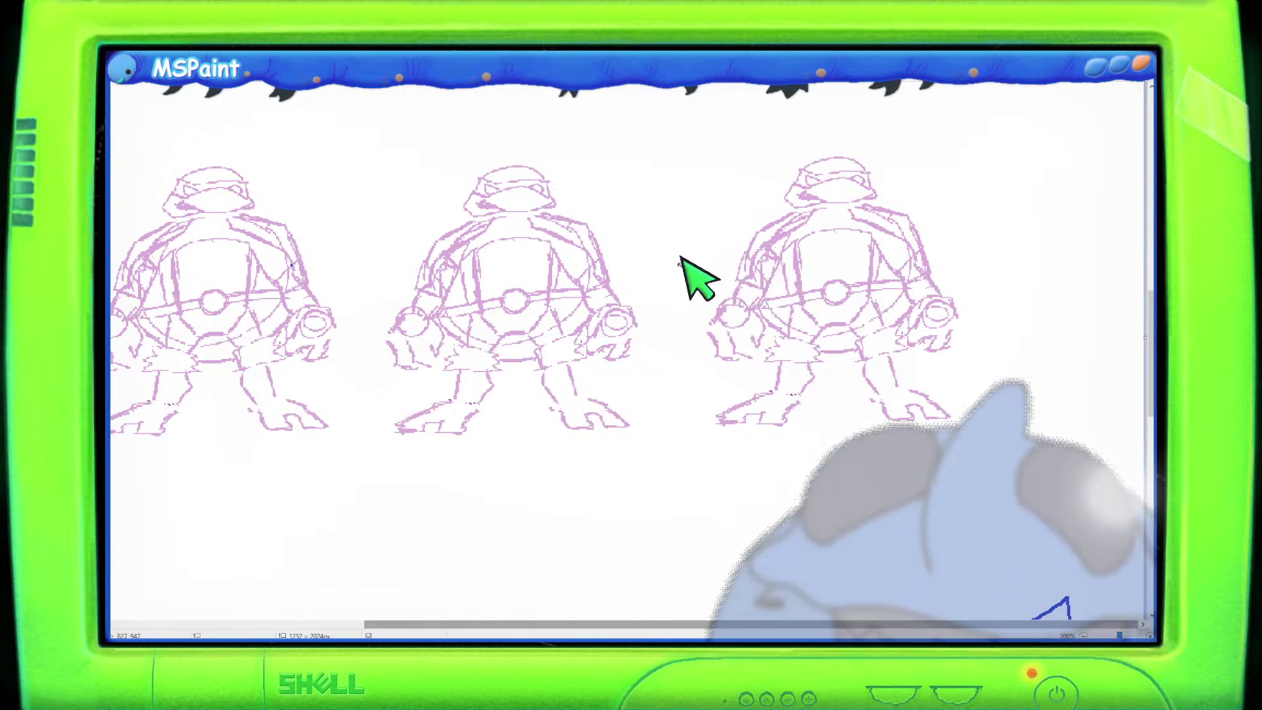
drag(656, 612, 392, 622)
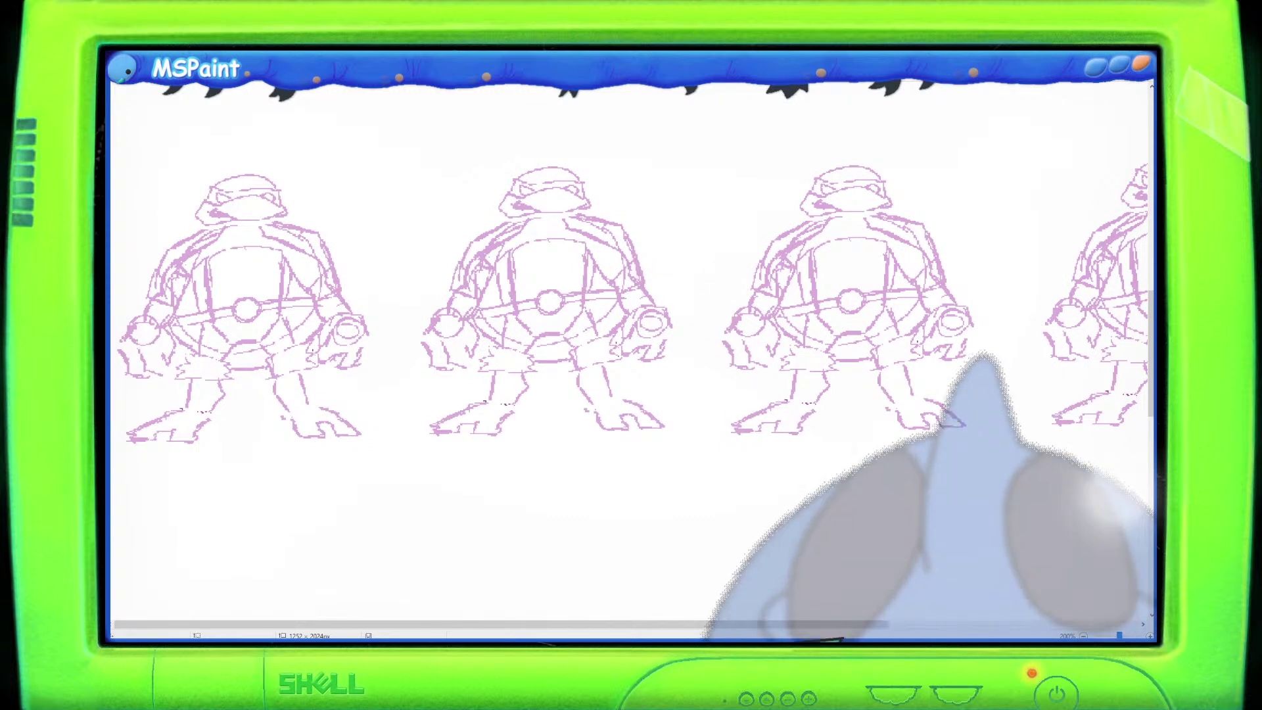
drag(805, 621, 759, 617)
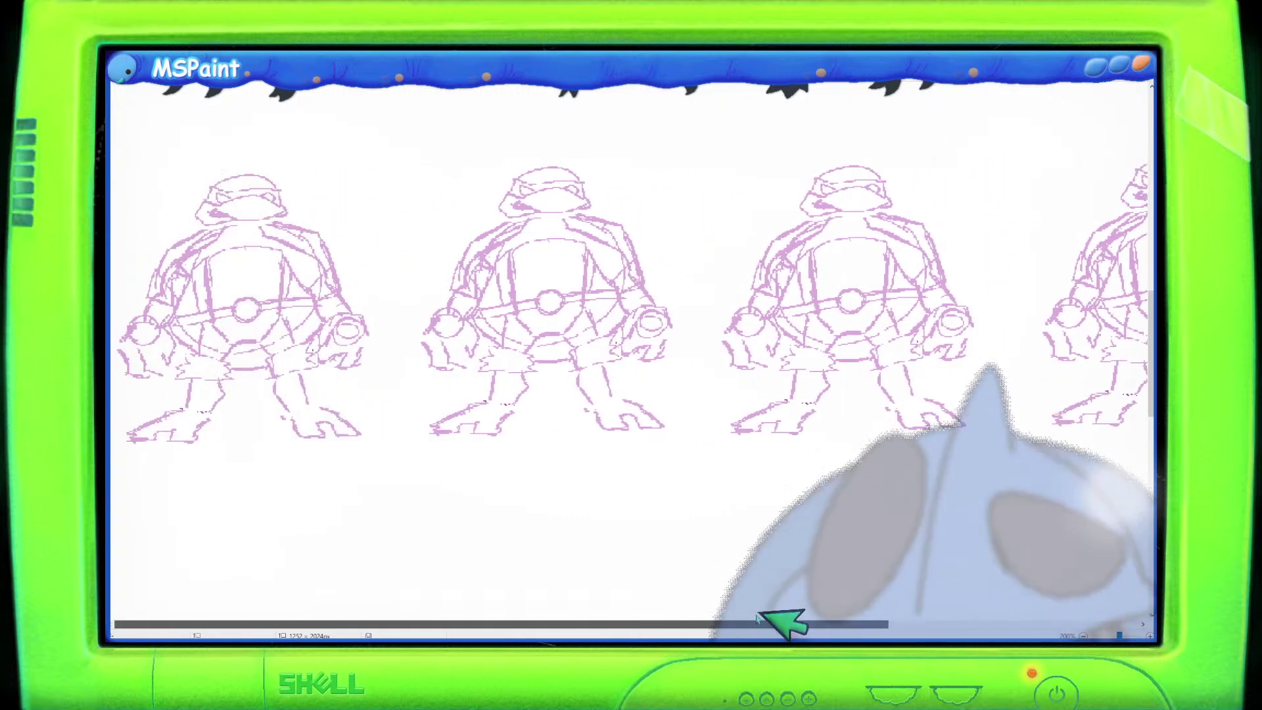
scroll(910, 447, down, 2)
scroll(922, 452, up, 2)
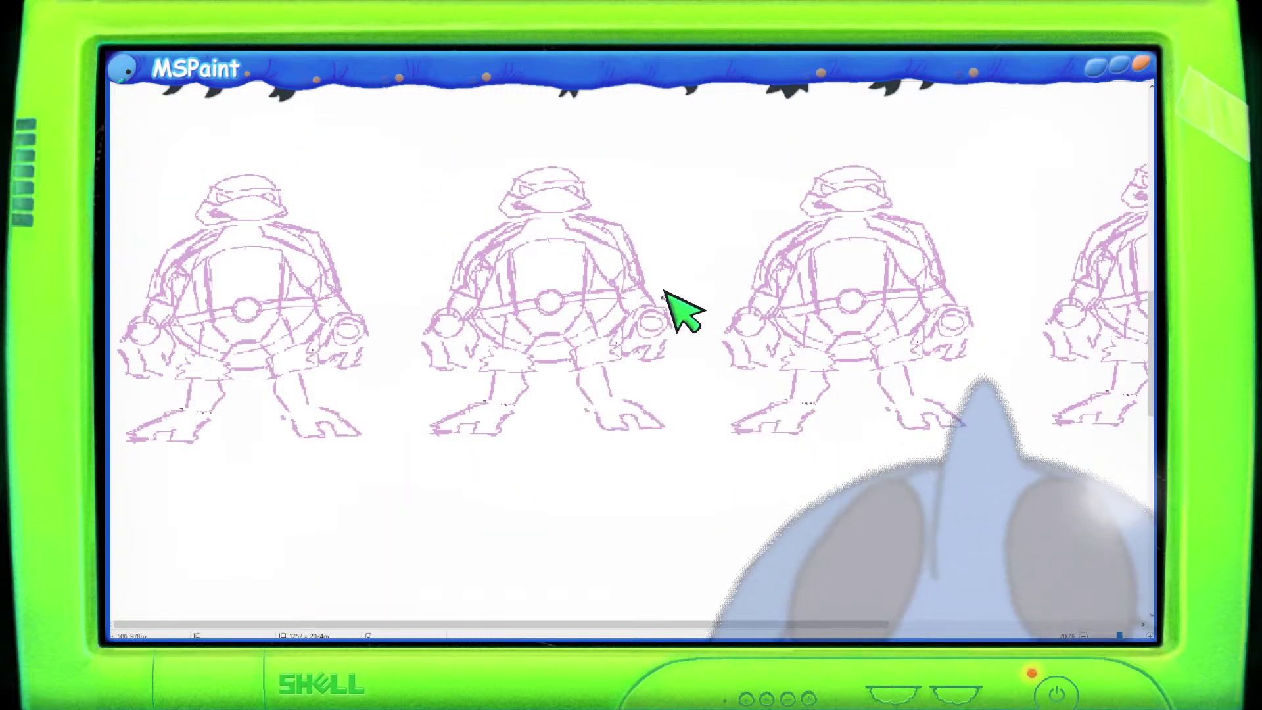
Shrink the row of four turtles together and reposition it with room for labels above the heads.
scroll(677, 311, down, 1)
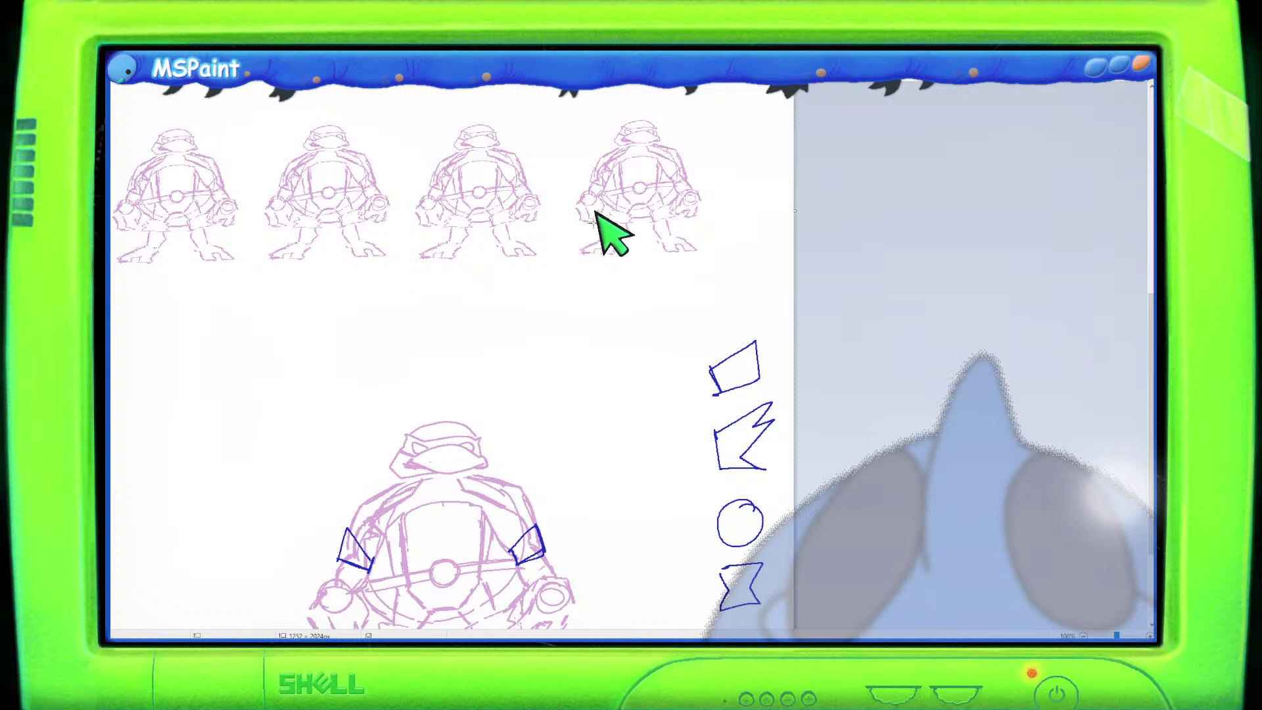
mouse_move(729, 287)
mouse_down()
mouse_move(457, 186)
mouse_move(112, 90)
mouse_up()
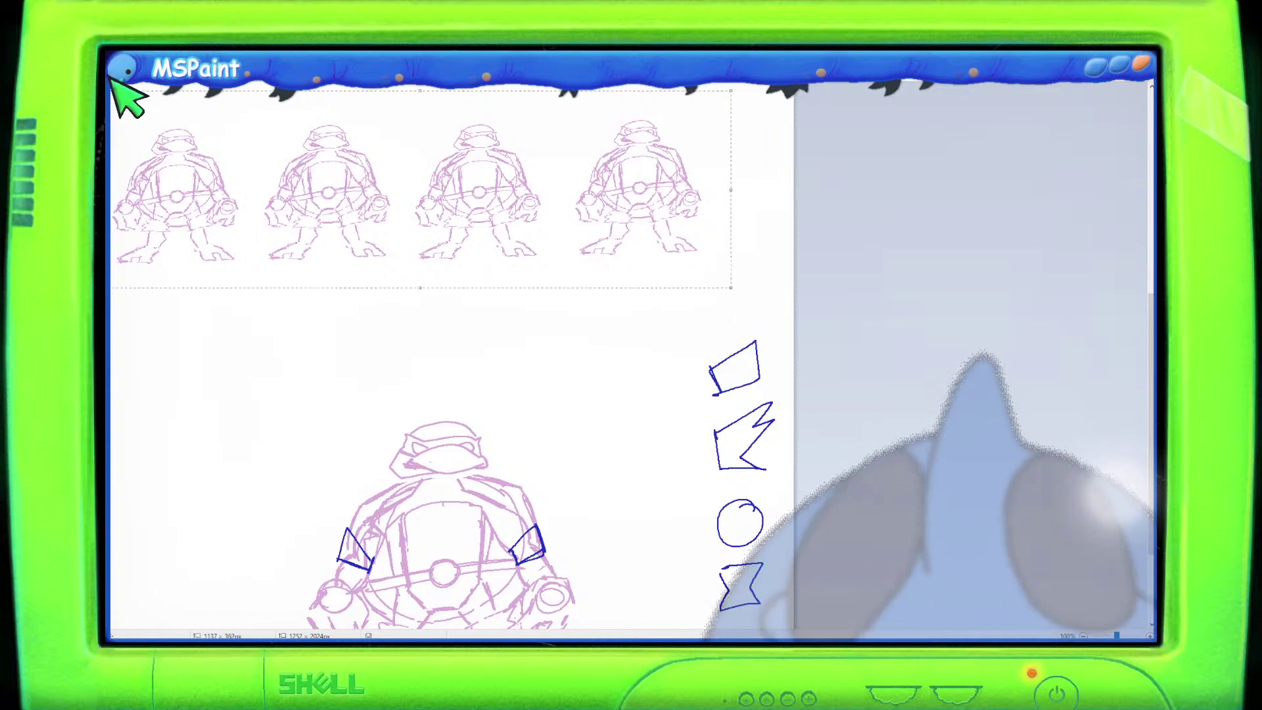
drag(729, 286, 613, 270)
scroll(624, 269, up, 1)
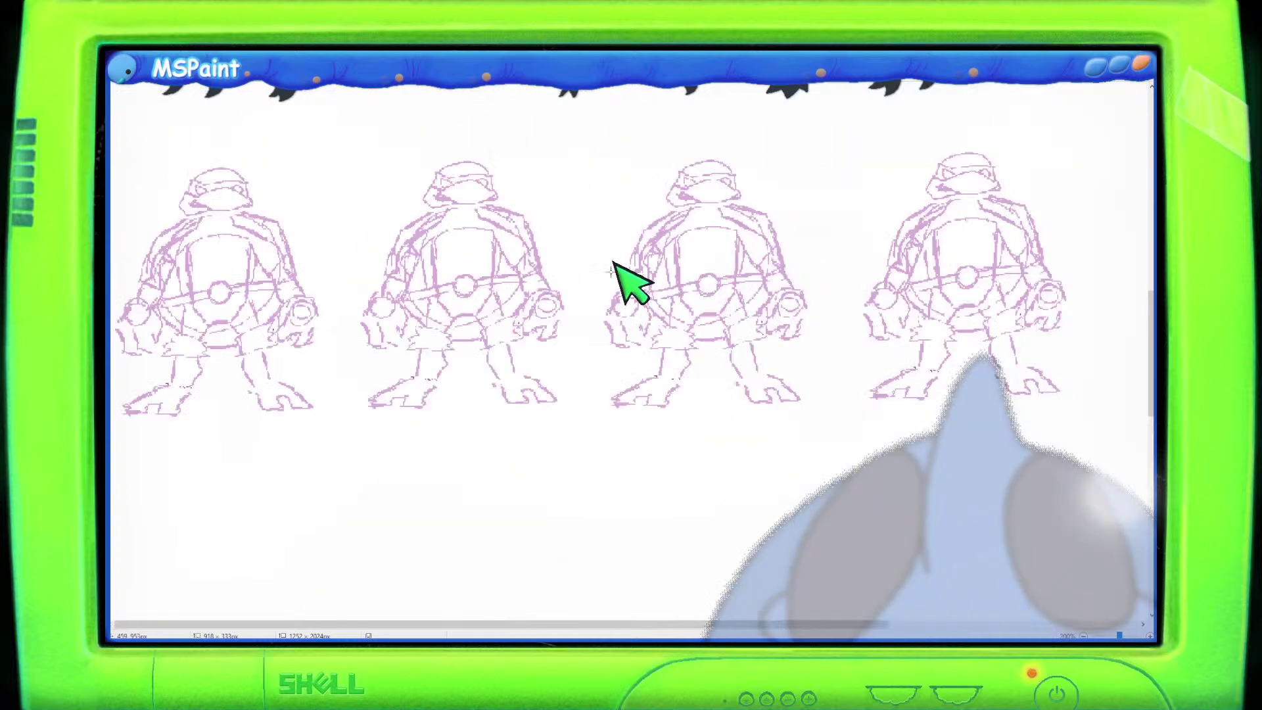
drag(1087, 127, 155, 460)
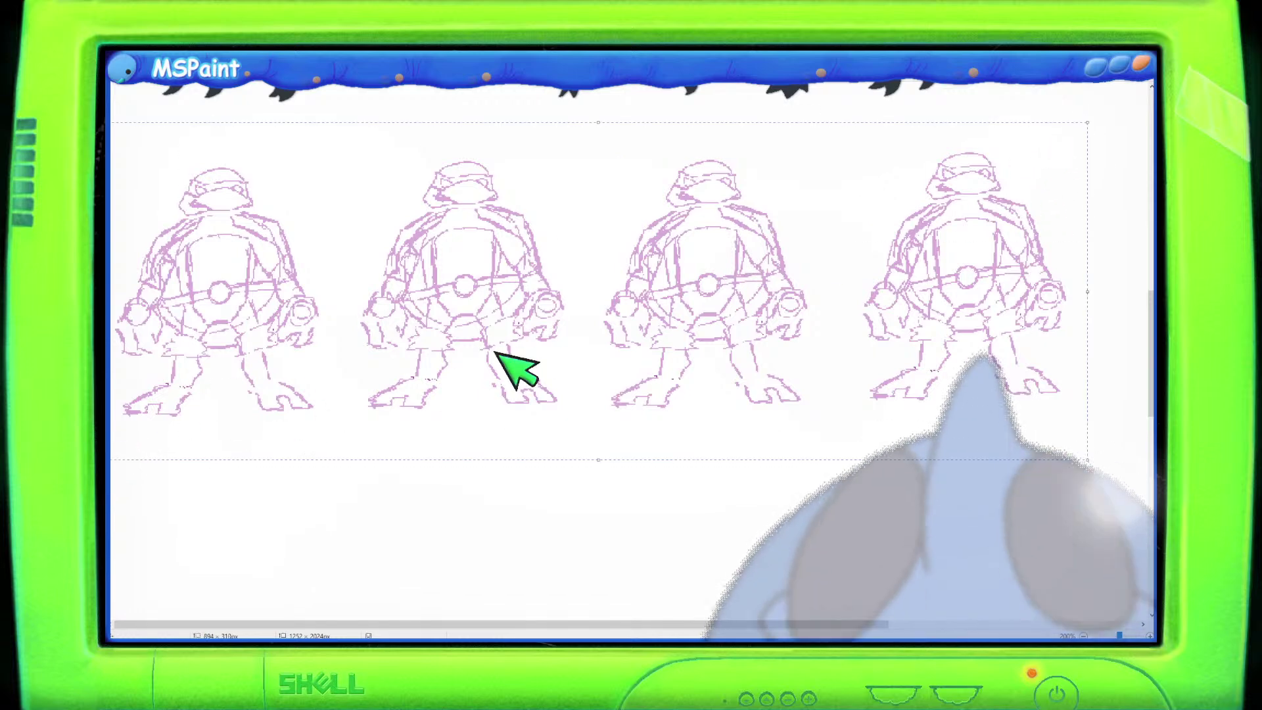
drag(527, 366, 555, 412)
drag(634, 192, 633, 197)
drag(684, 300, 646, 199)
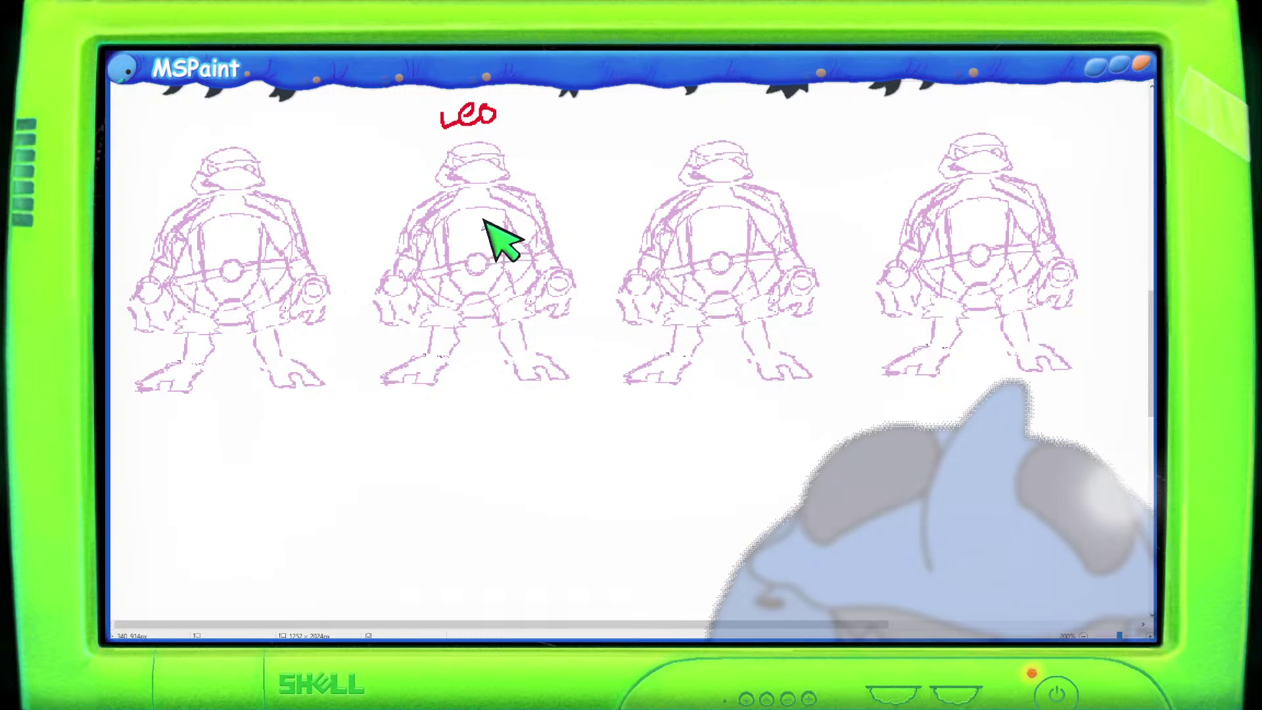
Handwrite red name labels above the turtles, giving Donnie, Leo, Raph and Mikey in row order.
drag(188, 133, 233, 121)
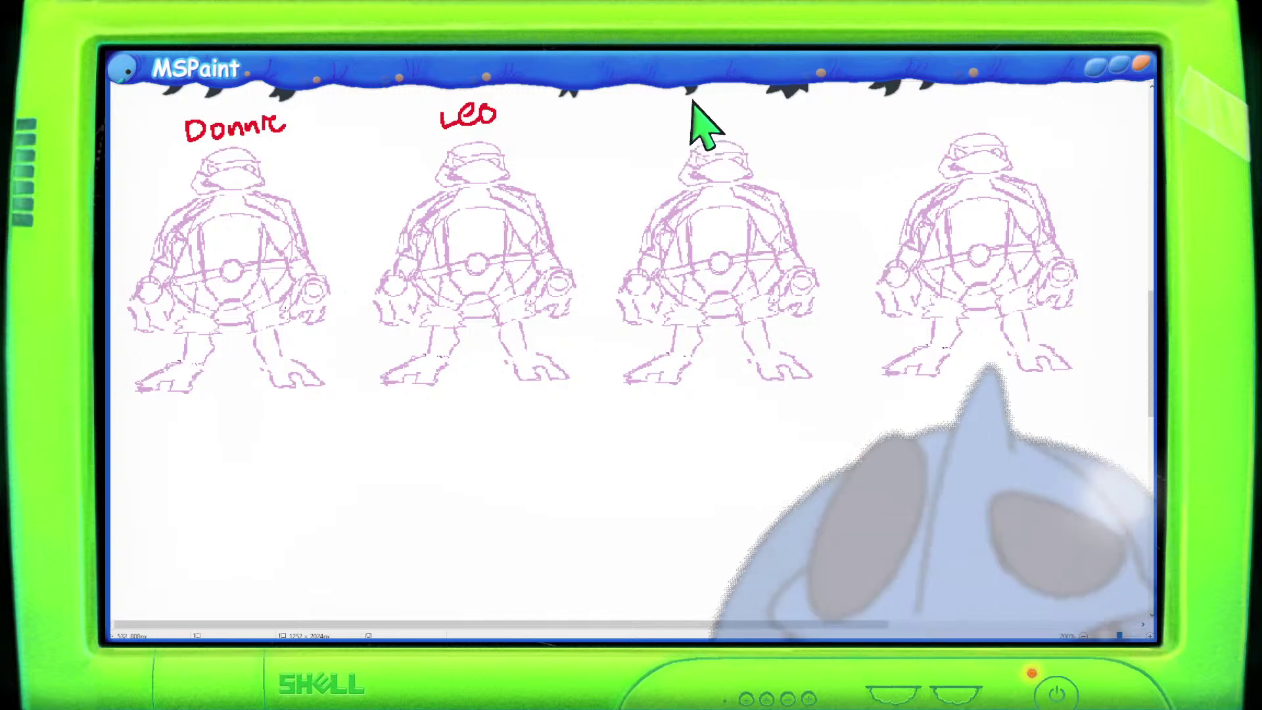
drag(721, 107, 730, 100)
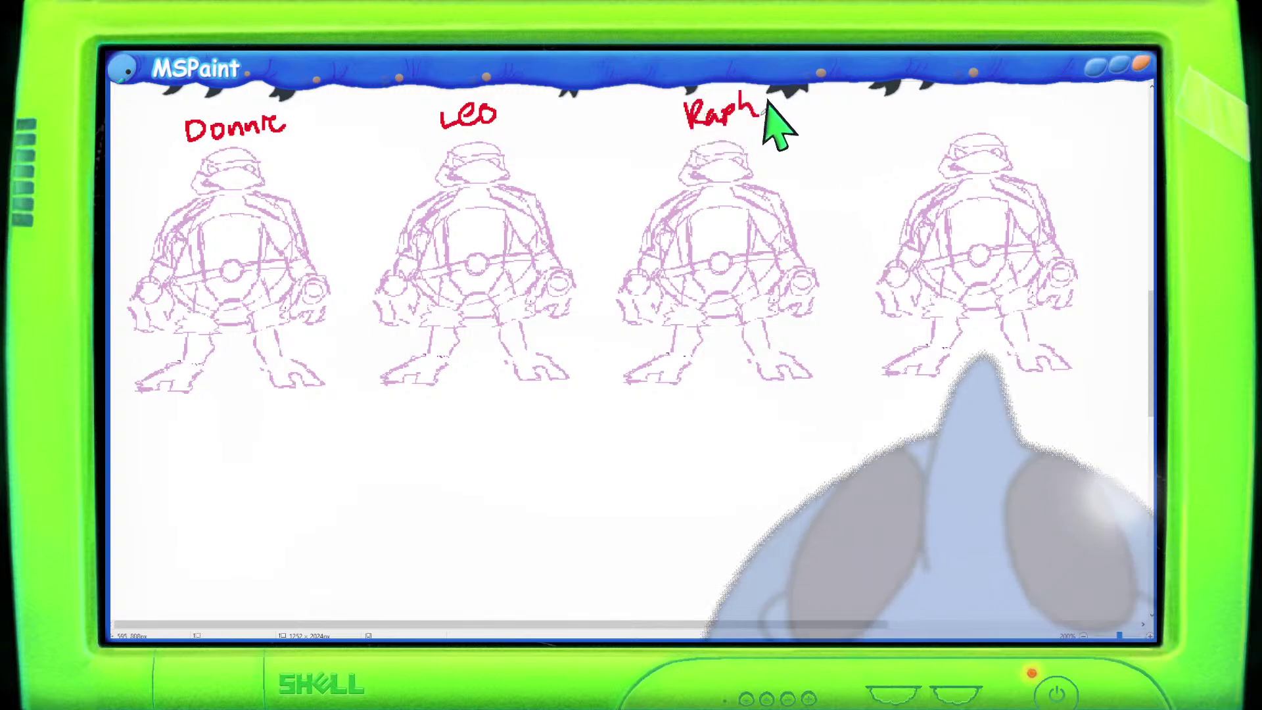
mouse_move(929, 120)
mouse_down()
mouse_move(926, 109)
mouse_move(957, 121)
mouse_move(983, 101)
mouse_move(1015, 103)
mouse_up()
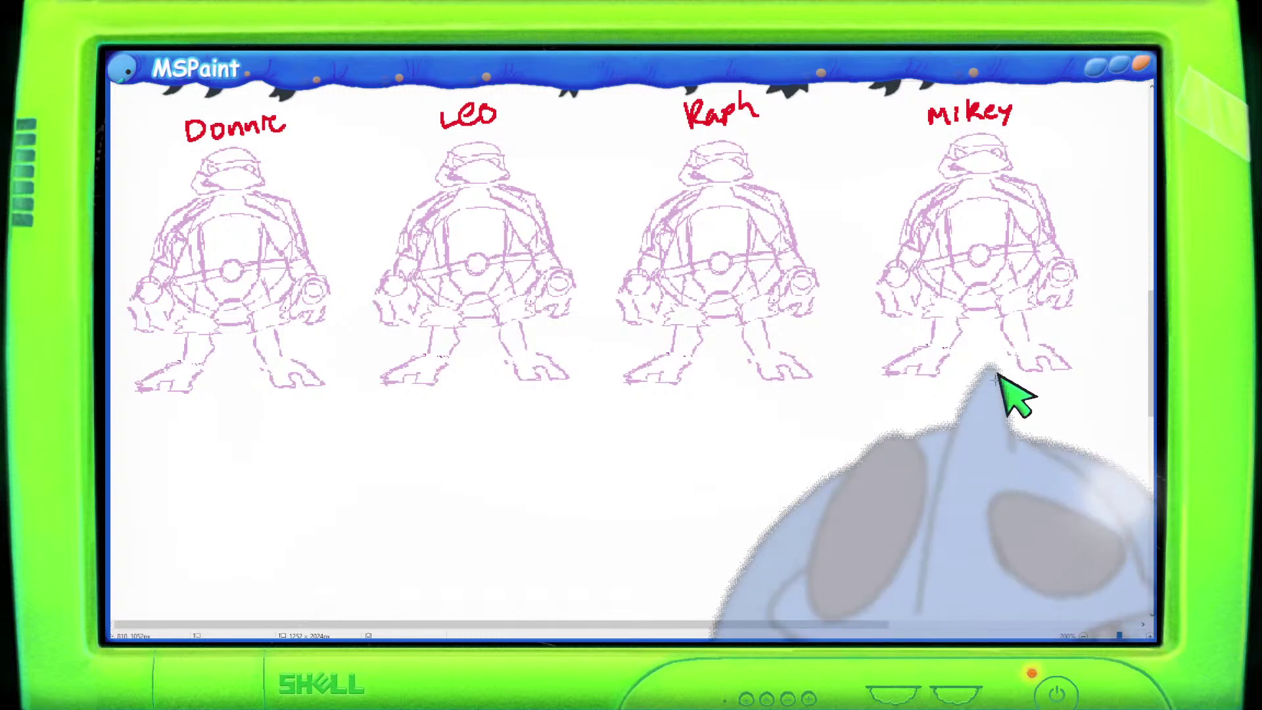
Move the Donnie, Leo, Raph and Mikey labels up to leave more space above the turtles' heads.
drag(169, 94, 284, 92)
drag(417, 93, 511, 97)
drag(777, 138, 667, 81)
click(797, 147)
drag(780, 138, 655, 67)
drag(709, 99, 710, 92)
mouse_move(1026, 131)
mouse_down()
mouse_move(927, 87)
mouse_move(970, 83)
mouse_up()
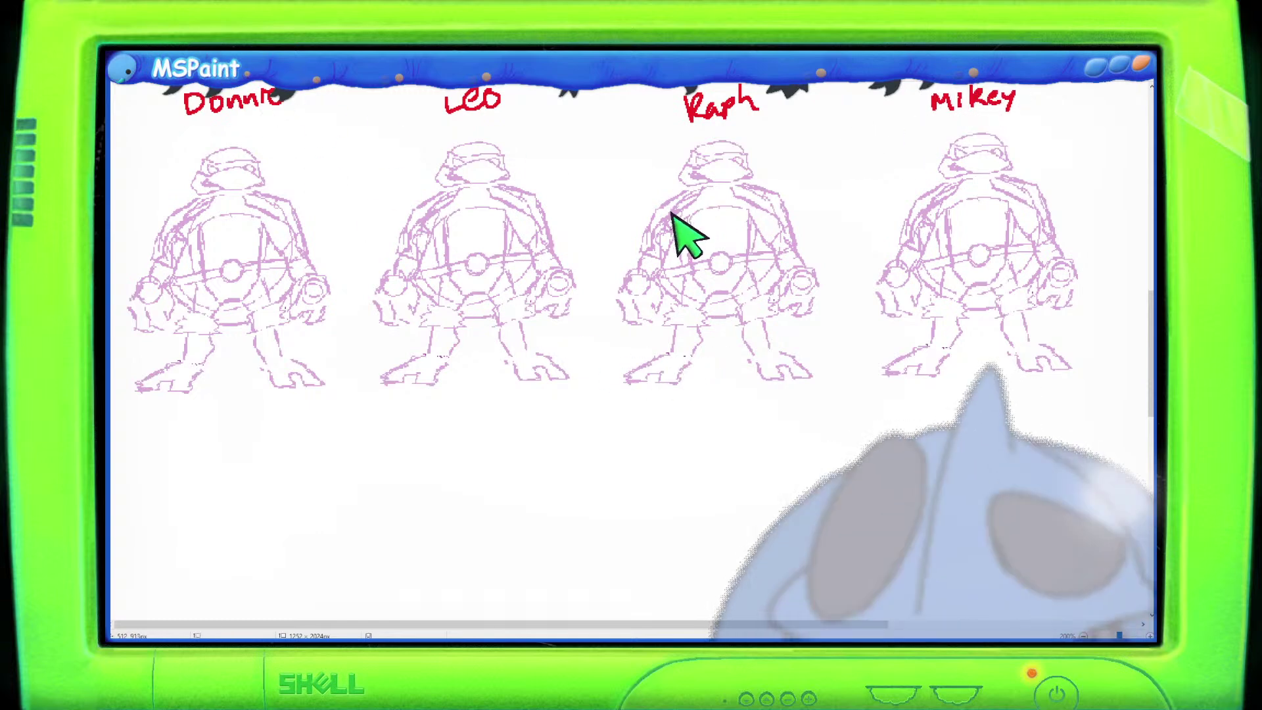
drag(673, 204, 679, 302)
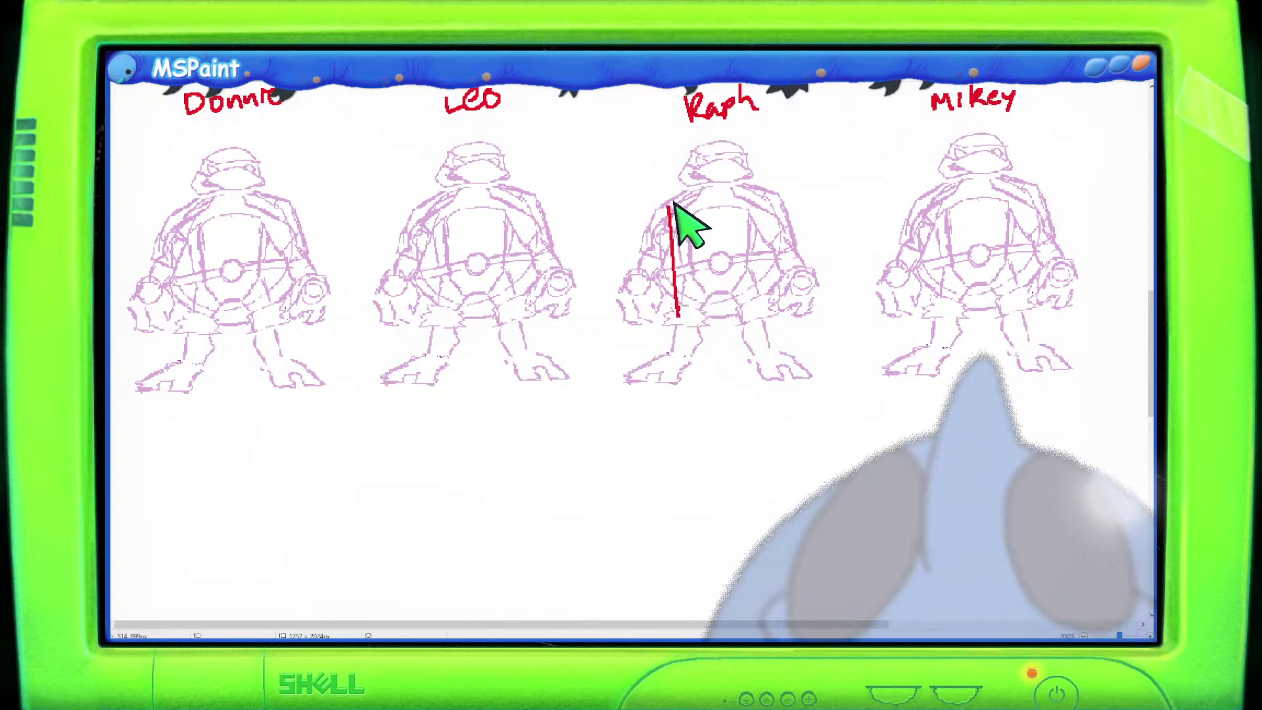
key(ctrl+z)
drag(673, 205, 679, 300)
key(ctrl+z)
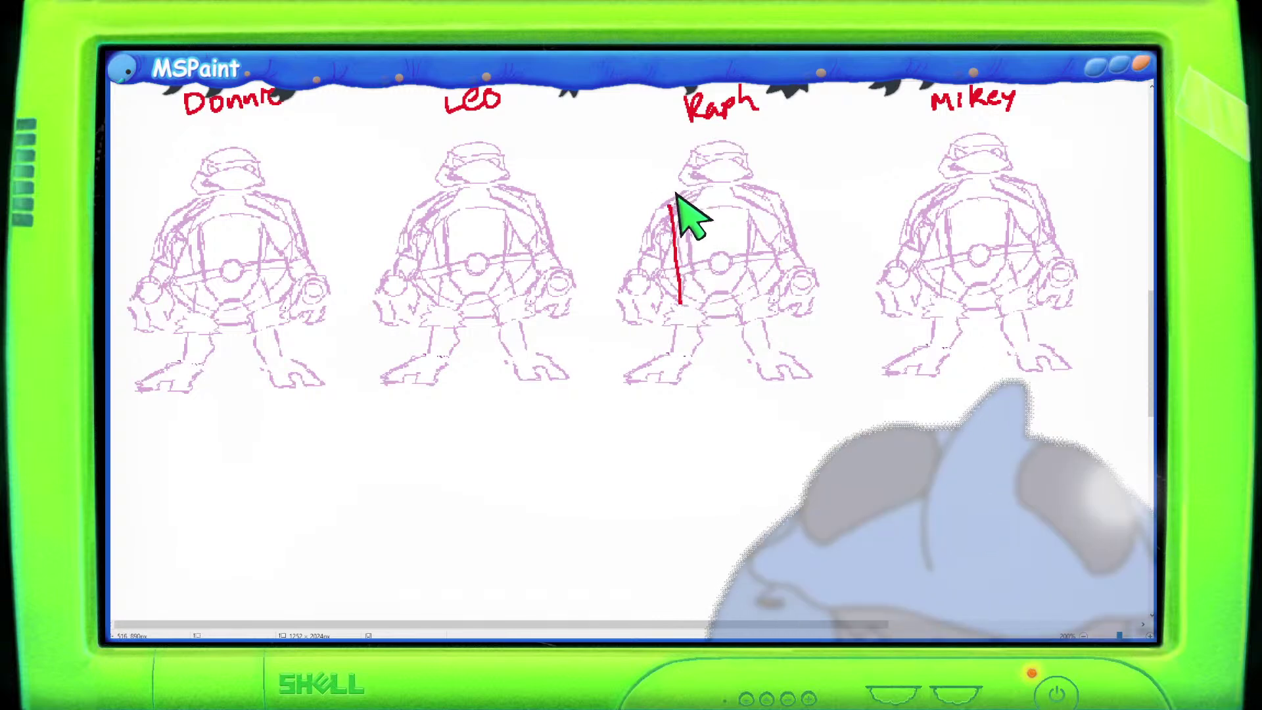
drag(664, 205, 666, 305)
key(ctrl+z)
drag(668, 203, 669, 296)
key(ctrl+z)
Draw a red four-sided box around the torso of Raph's turtle.
drag(665, 207, 677, 303)
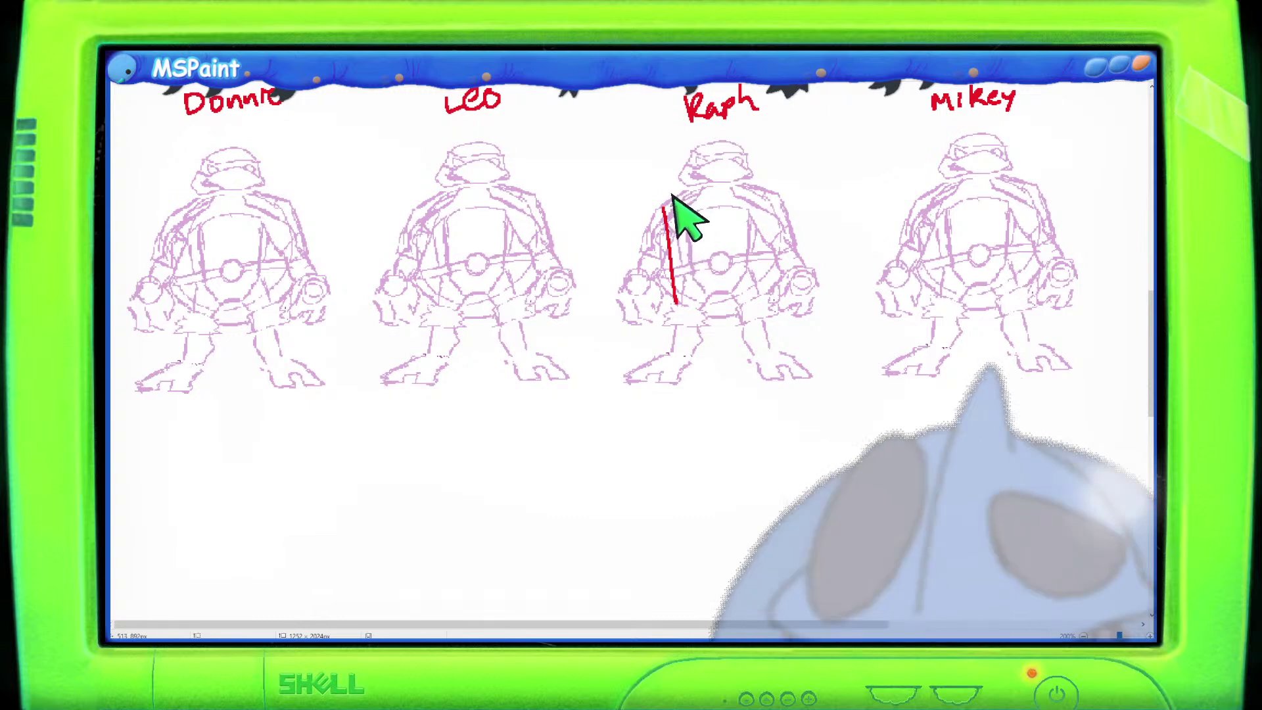
drag(667, 195, 765, 189)
drag(678, 294, 763, 287)
drag(777, 196, 782, 293)
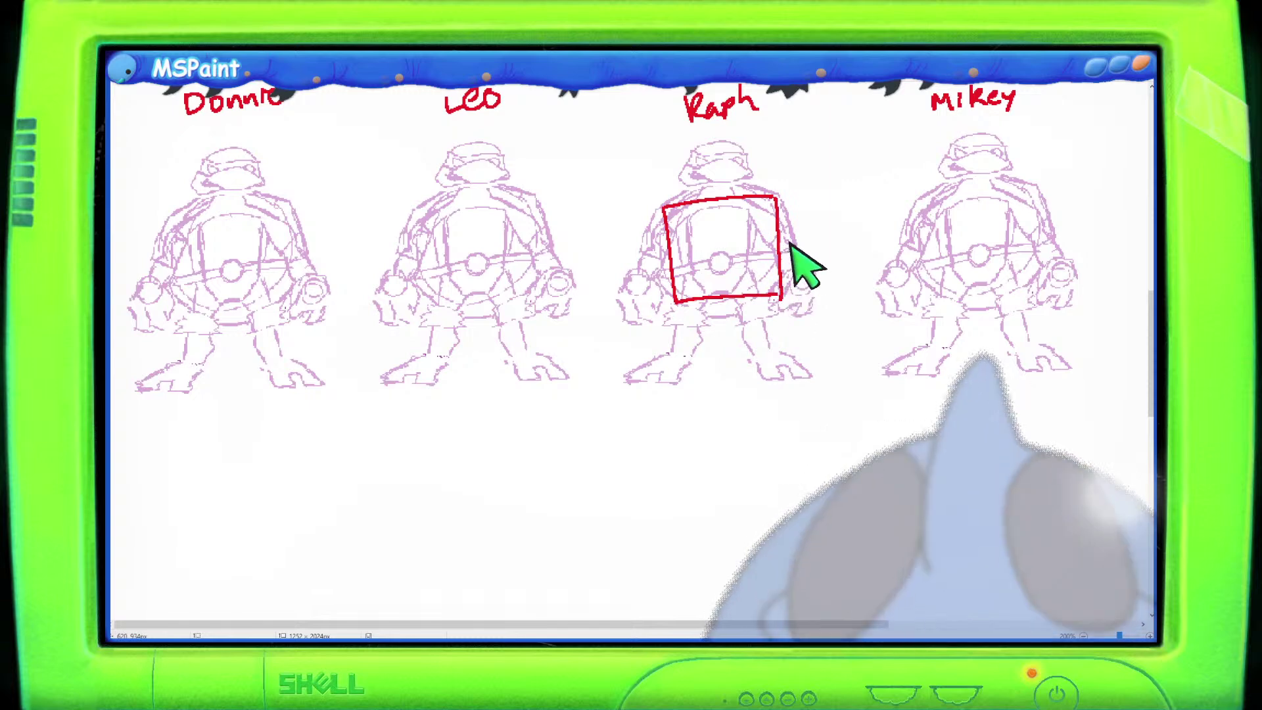
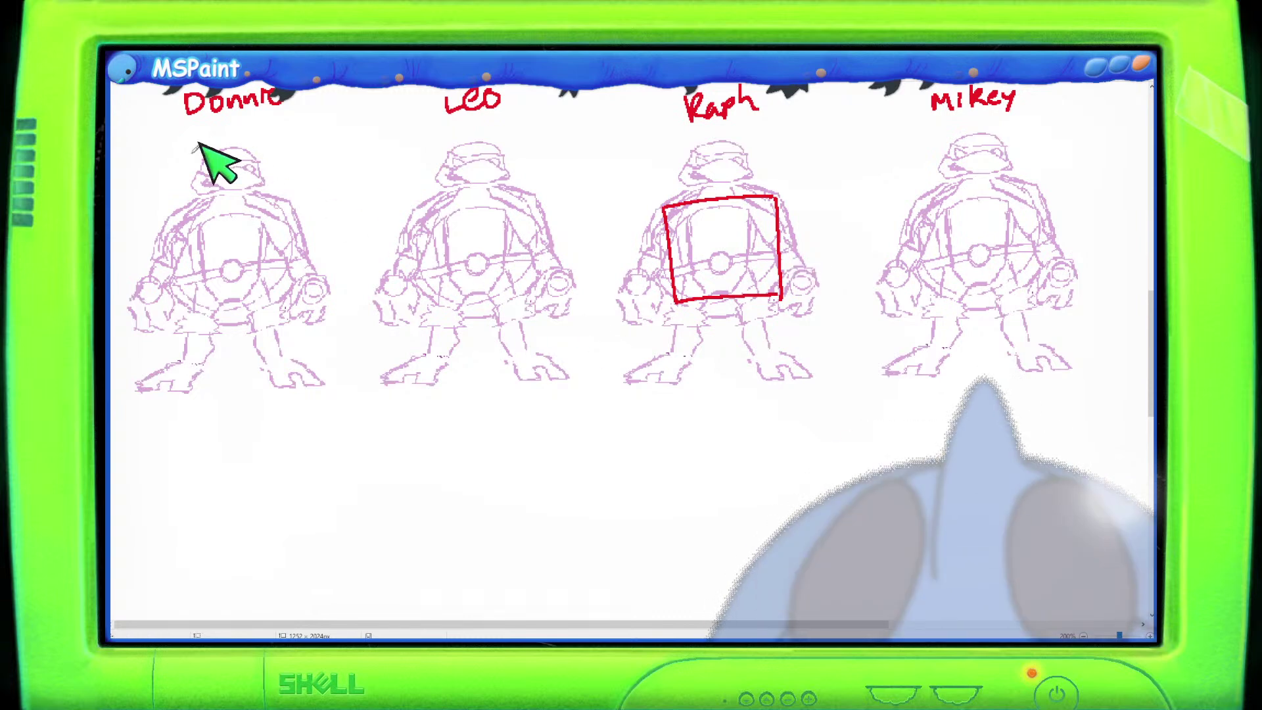
Make Mikey's turtle shorter and narrower, and shift Leo's turtle slightly to the right.
drag(838, 124, 1116, 402)
drag(977, 125, 977, 155)
drag(1116, 279, 1073, 303)
mouse_move(345, 141)
mouse_down()
mouse_move(394, 174)
mouse_move(595, 395)
mouse_up()
mouse_move(490, 209)
mouse_down()
mouse_move(503, 214)
mouse_move(483, 204)
mouse_up()
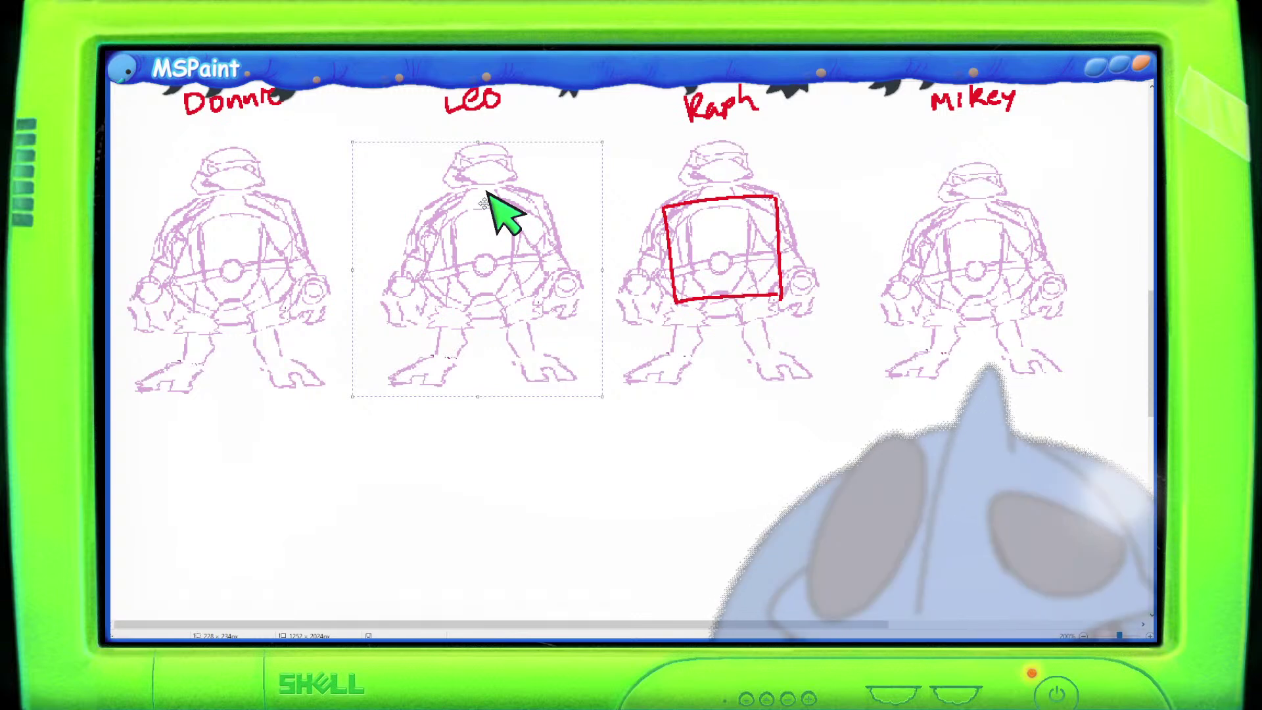
Stretch Donnie's turtle taller, make it slightly narrower and move it a little to the right.
drag(350, 404, 111, 129)
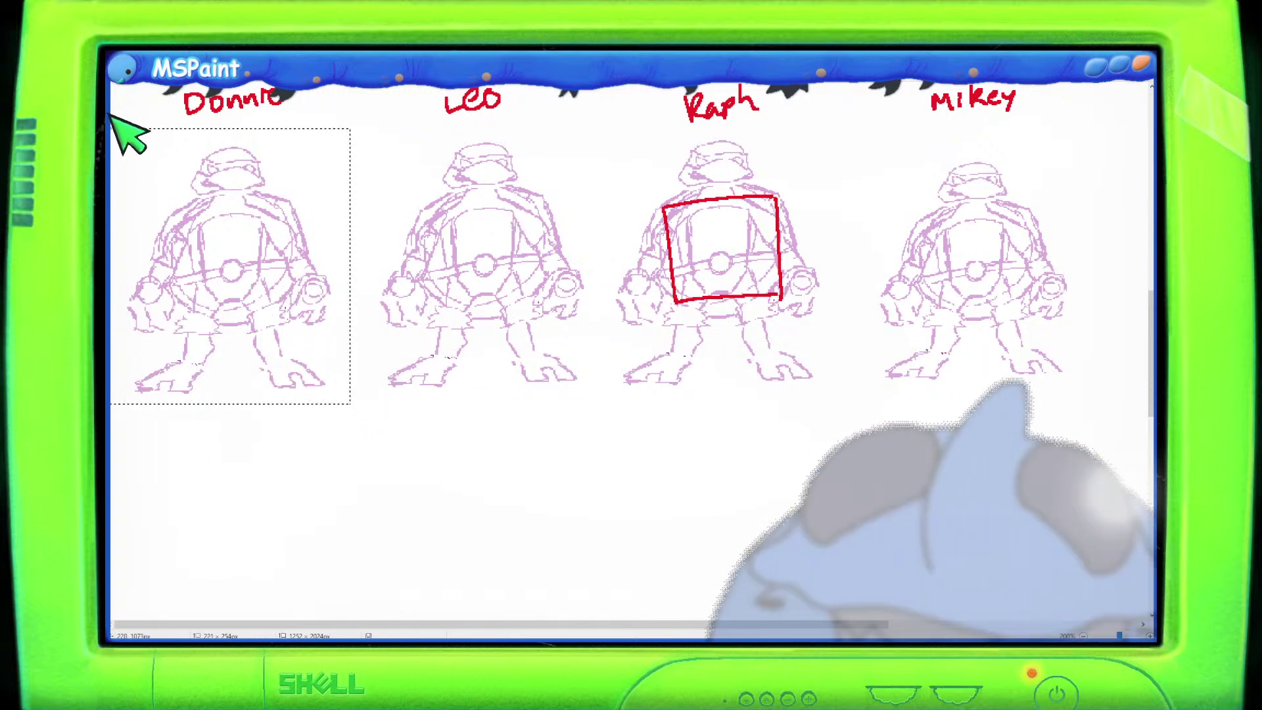
drag(230, 129, 248, 112)
drag(259, 220, 253, 252)
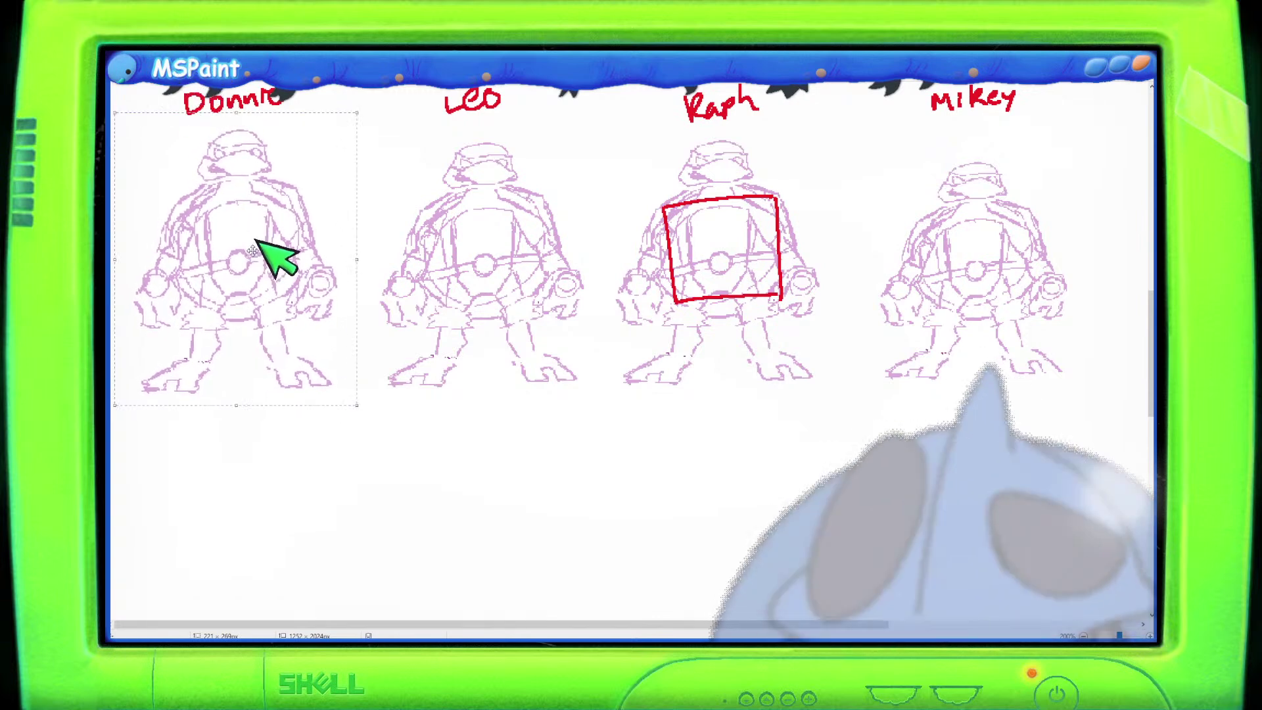
mouse_move(298, 301)
mouse_down()
mouse_move(270, 276)
mouse_move(309, 284)
mouse_move(362, 255)
mouse_move(349, 256)
mouse_up()
drag(300, 271, 311, 270)
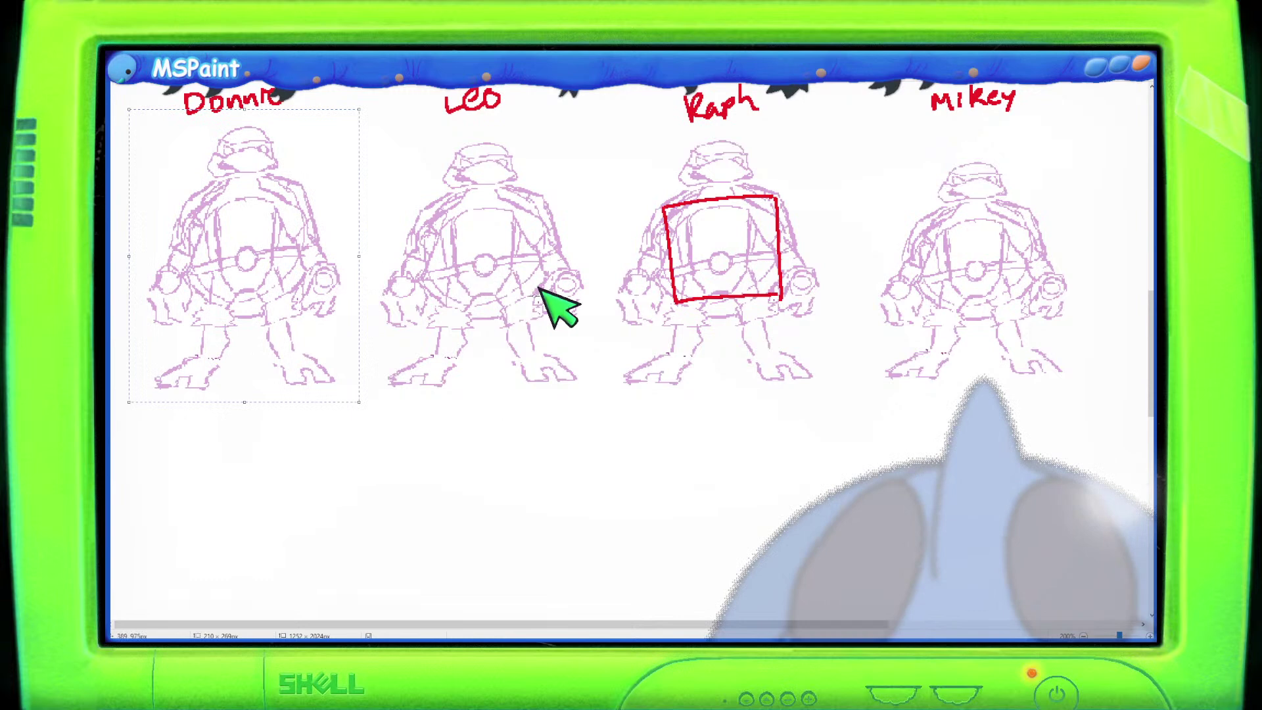
Widen Raph's turtle together with its red torso box, and move Mikey's turtle slightly left.
drag(834, 401, 611, 138)
mouse_move(856, 271)
mouse_down()
mouse_move(862, 282)
mouse_move(834, 293)
mouse_move(874, 289)
mouse_up()
drag(1091, 144, 867, 399)
drag(1016, 272, 1000, 282)
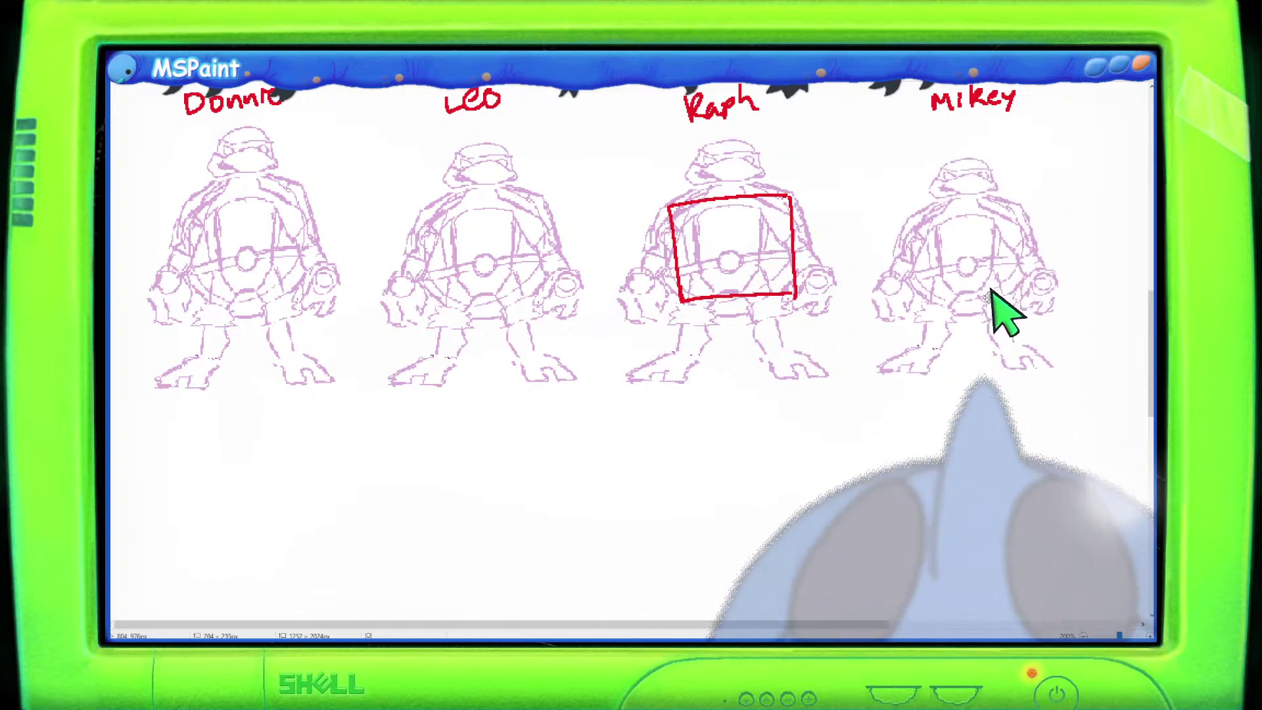
click(726, 488)
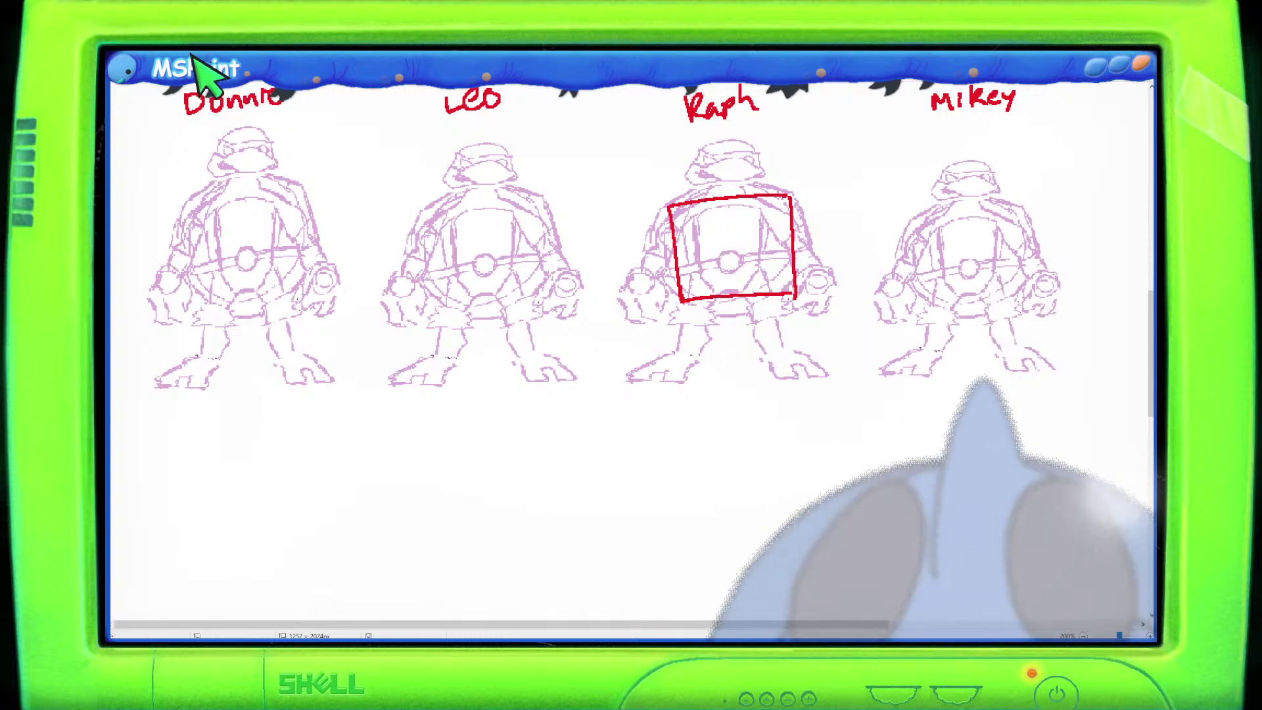
Block in Donnie's torso and legs with long narrow rectangles and Leo's torso with an inverted triangle and short neck in red.
mouse_move(219, 175)
mouse_down()
mouse_move(276, 175)
mouse_move(226, 177)
mouse_move(211, 268)
mouse_move(244, 305)
mouse_move(274, 306)
mouse_move(220, 388)
mouse_move(231, 299)
mouse_move(211, 380)
mouse_move(225, 388)
mouse_move(262, 297)
mouse_move(200, 269)
mouse_move(217, 294)
mouse_move(207, 343)
mouse_move(242, 310)
mouse_move(214, 353)
mouse_move(274, 293)
mouse_move(276, 353)
mouse_move(281, 272)
mouse_up()
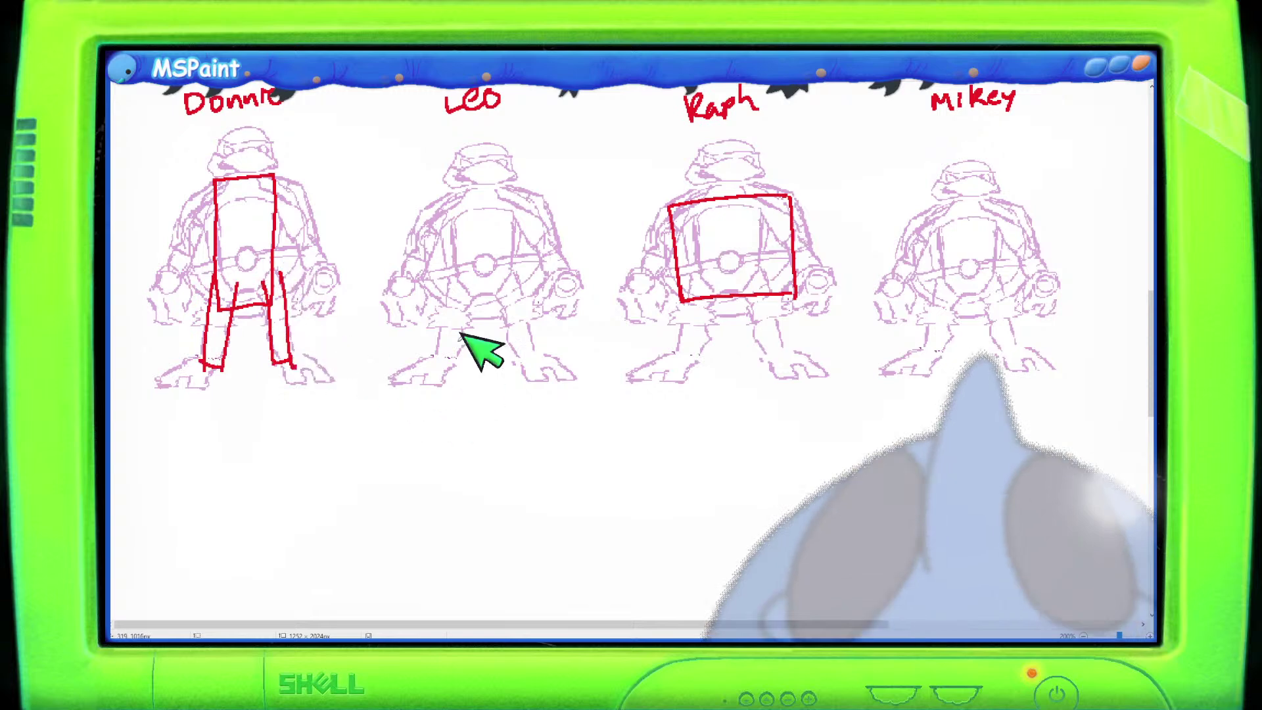
mouse_move(457, 237)
mouse_down()
mouse_move(468, 261)
mouse_move(439, 208)
mouse_move(481, 301)
mouse_move(539, 207)
mouse_up()
drag(482, 301, 544, 223)
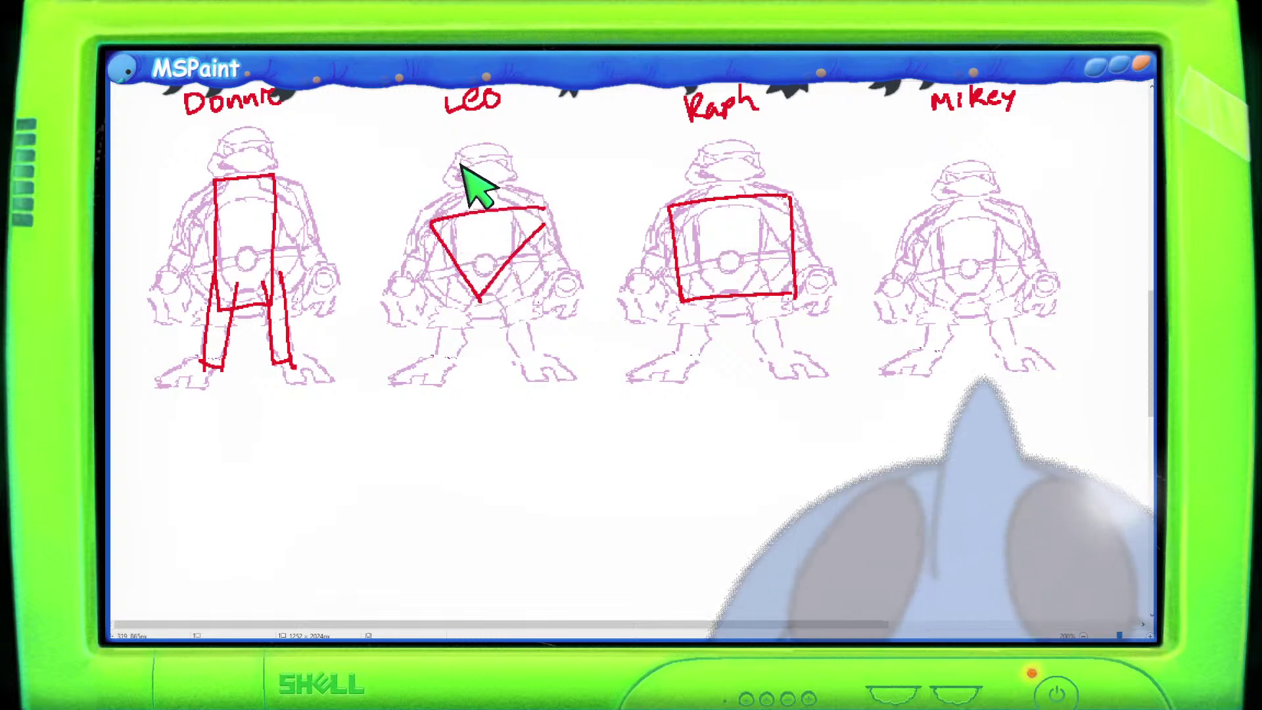
mouse_move(468, 212)
mouse_down()
mouse_move(464, 195)
mouse_move(498, 190)
mouse_up()
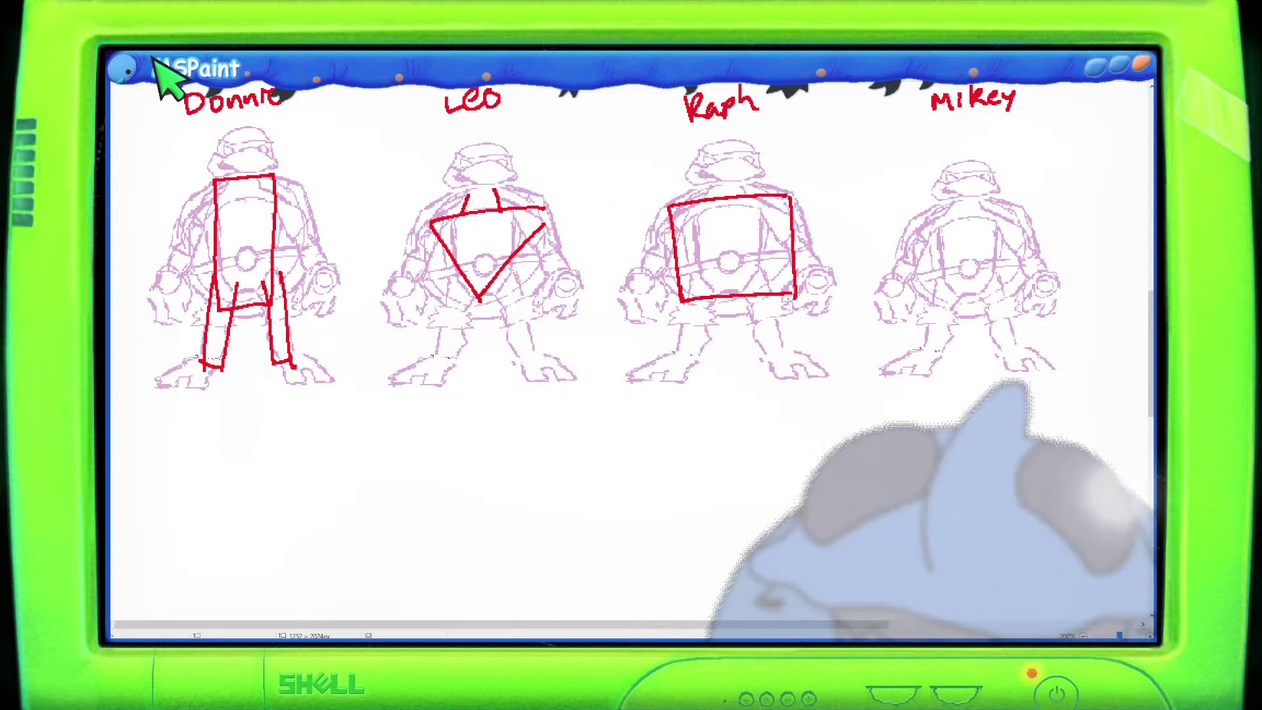
Stretch the whole Raph figure slightly wider and deselect it.
drag(604, 140, 843, 399)
drag(723, 140, 725, 144)
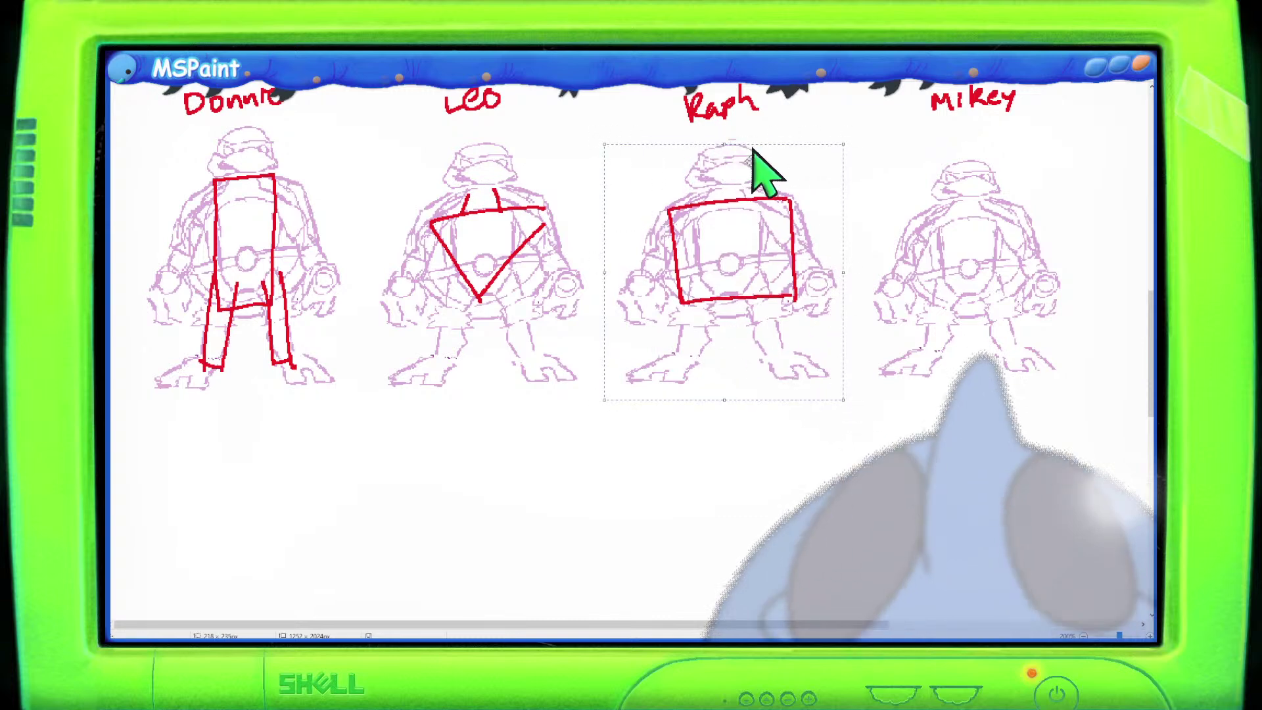
drag(844, 270, 855, 265)
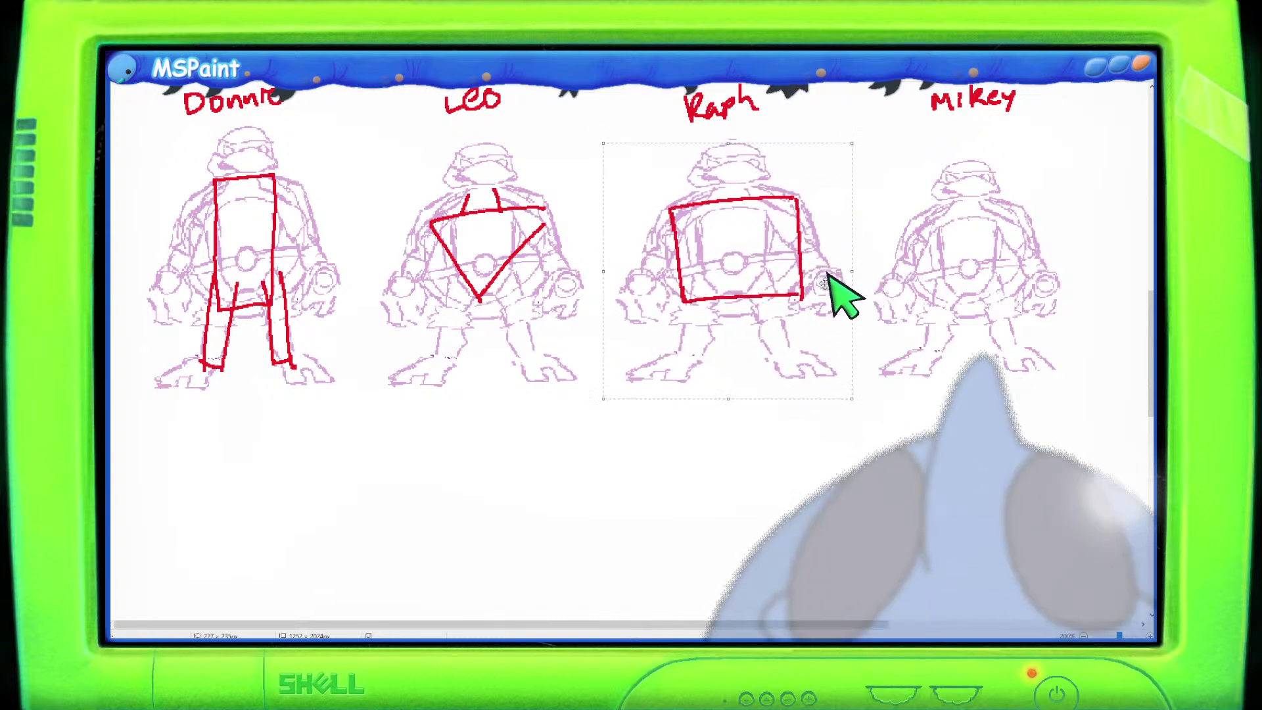
click(357, 141)
Draw Raph's arms as short two-part boxes on both sides of his square torso.
mouse_move(655, 205)
mouse_down()
mouse_move(650, 259)
mouse_move(635, 265)
mouse_move(656, 258)
mouse_move(632, 267)
mouse_move(659, 277)
mouse_move(673, 250)
mouse_move(651, 241)
mouse_move(641, 261)
mouse_move(684, 262)
mouse_up()
mouse_move(796, 201)
mouse_down()
mouse_move(809, 217)
mouse_move(826, 203)
mouse_move(802, 230)
mouse_up()
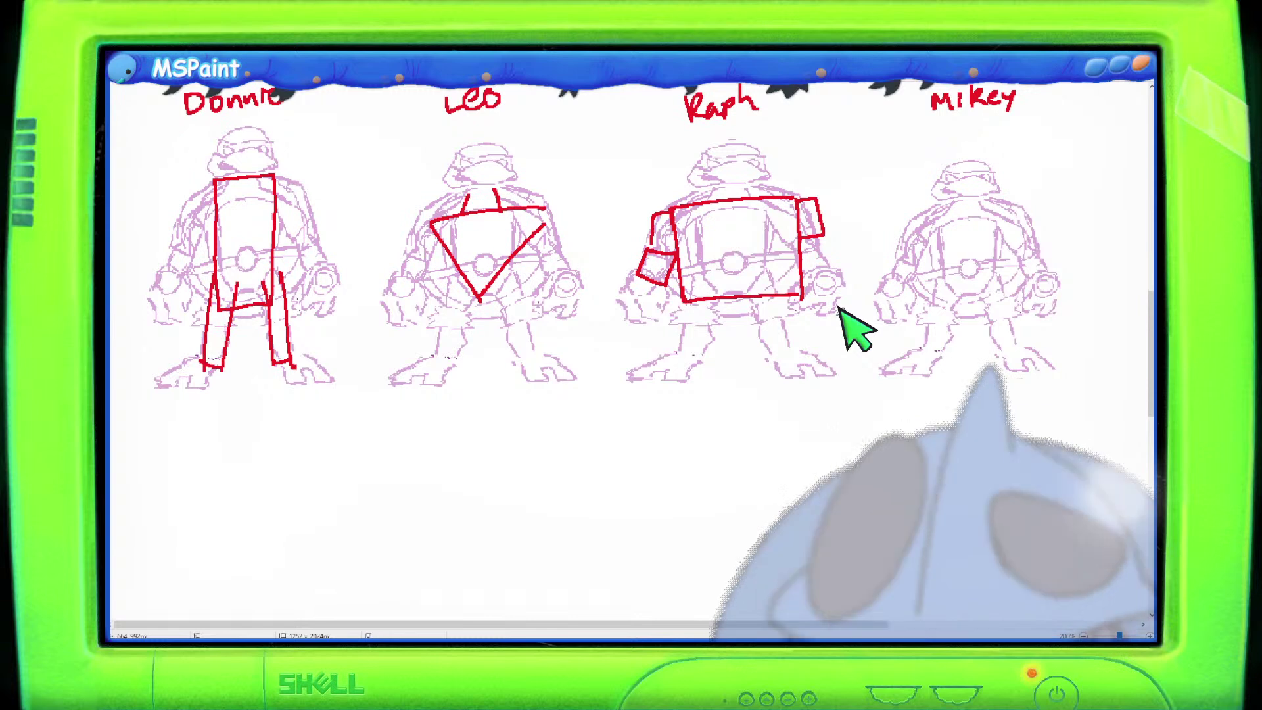
mouse_move(814, 263)
mouse_down()
mouse_move(838, 256)
mouse_move(822, 232)
mouse_up()
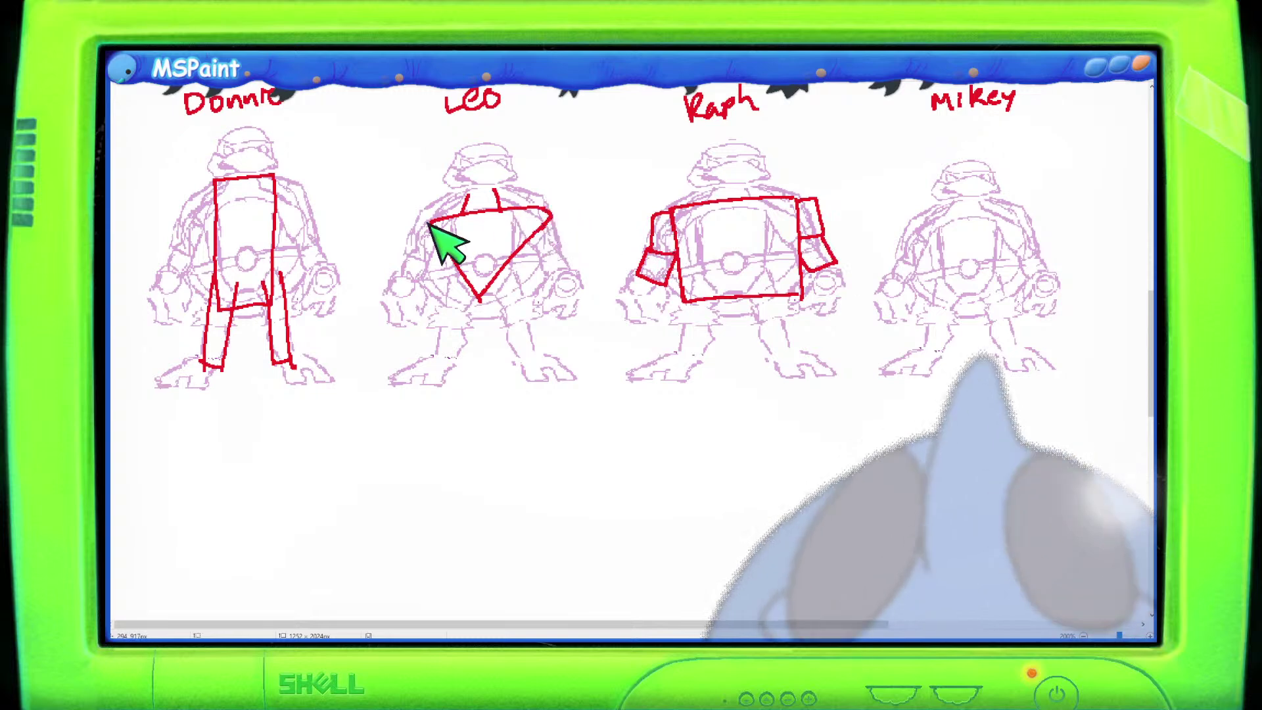
Sketch the outer edge of Leo's arm as a single slanted line from his shoulder, replacing the boxy attempt.
mouse_move(415, 249)
mouse_down()
mouse_move(426, 223)
mouse_move(442, 256)
mouse_move(433, 232)
mouse_up()
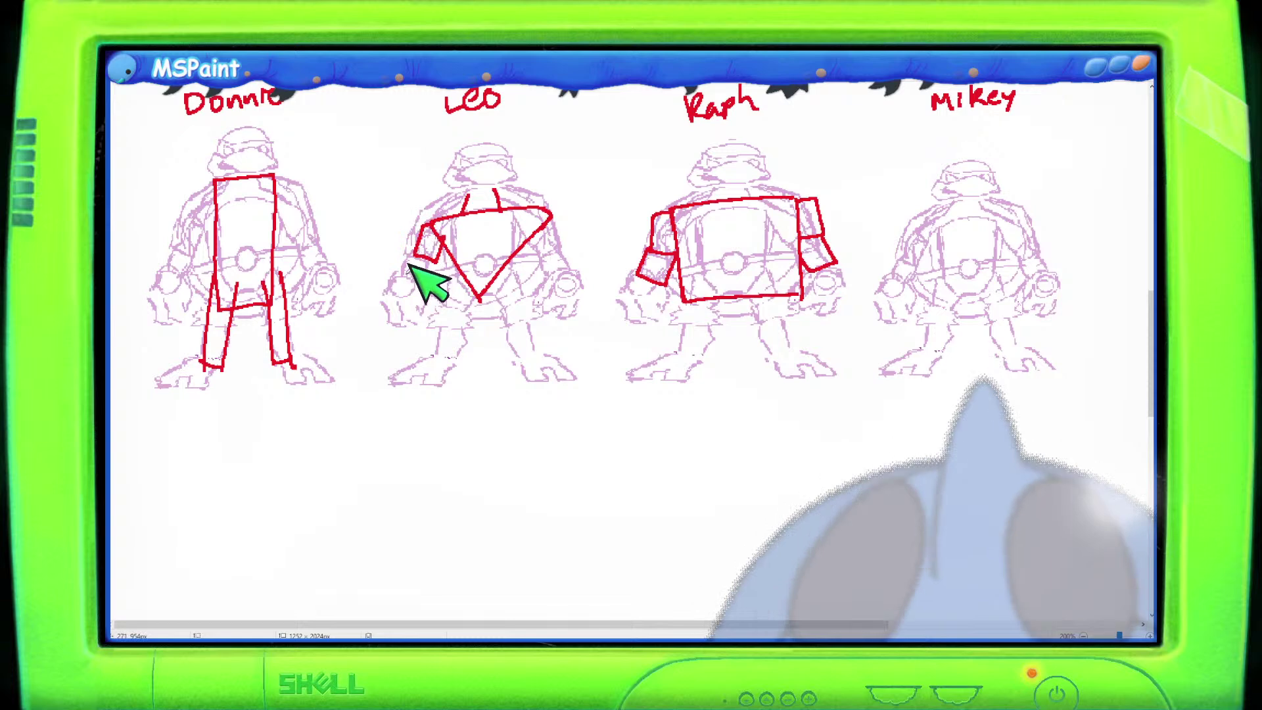
key(ctrl+z)
key(ctrl+z)
drag(427, 223, 414, 271)
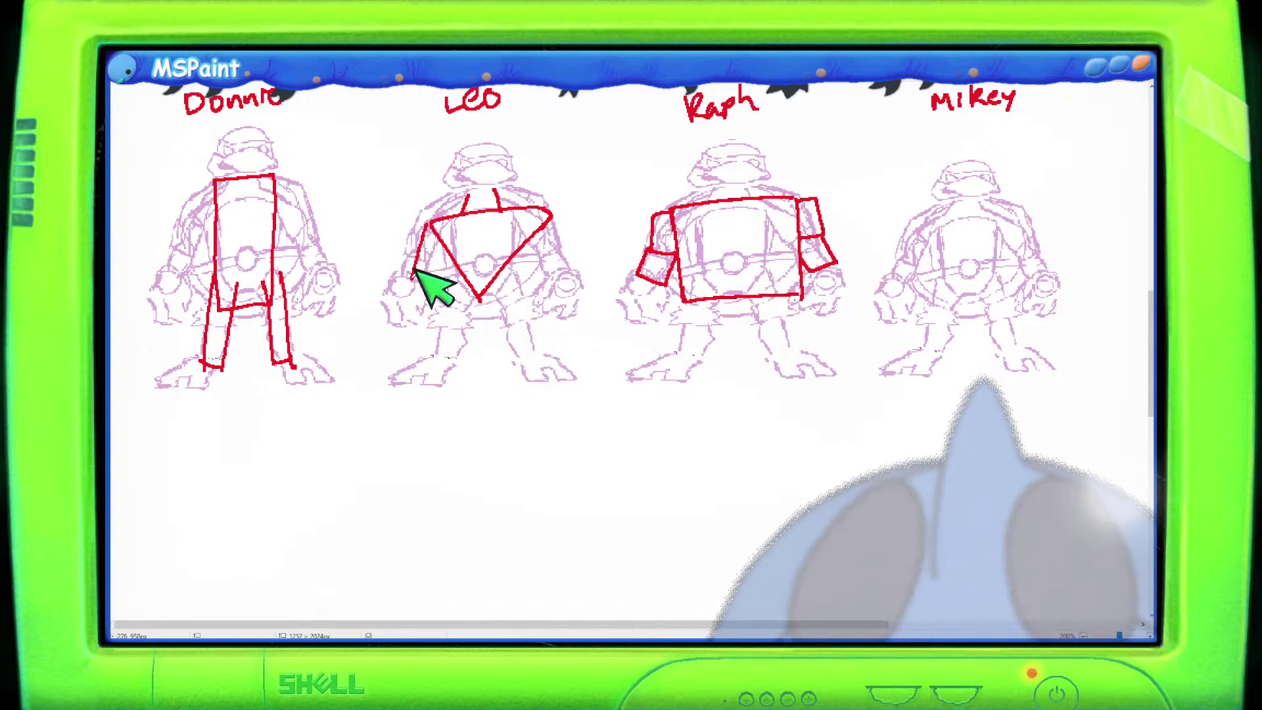
drag(424, 228, 407, 276)
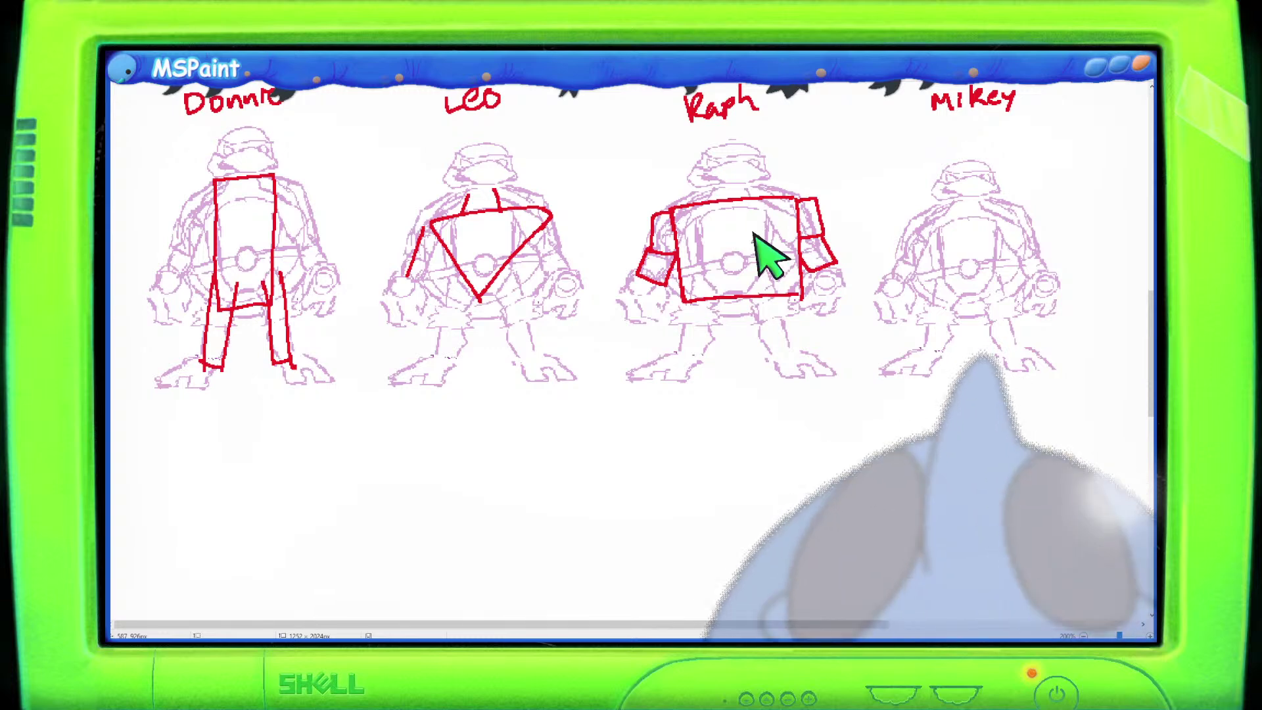
Draw Raph's legs as short wide boxes and Leo's legs as long shapes tapering towards the feet.
mouse_move(680, 301)
mouse_down()
mouse_move(677, 344)
mouse_move(713, 351)
mouse_up()
key(ctrl+z)
mouse_move(677, 302)
mouse_down()
mouse_move(678, 331)
mouse_move(712, 343)
mouse_move(760, 324)
mouse_move(777, 342)
mouse_move(794, 301)
mouse_up()
mouse_move(449, 271)
mouse_down()
mouse_move(446, 349)
mouse_move(476, 290)
mouse_move(496, 283)
mouse_move(519, 349)
mouse_move(526, 274)
mouse_up()
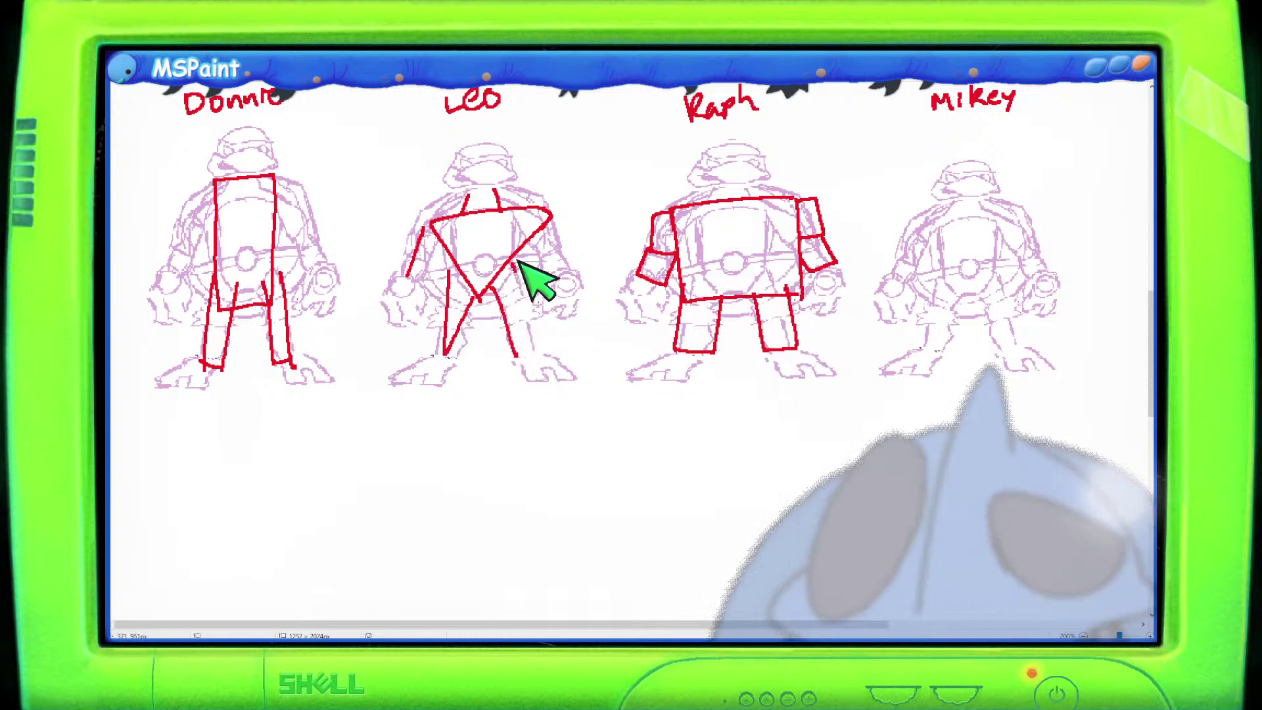
Draw Mikey's torso as a rounded oval, undoing the unsatisfactory strokes.
drag(974, 208, 952, 256)
key(ctrl+z)
mouse_move(974, 208)
mouse_down()
mouse_move(947, 272)
mouse_move(997, 288)
mouse_move(1001, 207)
mouse_move(964, 197)
mouse_move(939, 266)
mouse_move(998, 285)
mouse_move(994, 195)
mouse_move(991, 281)
mouse_up()
key(ctrl+z)
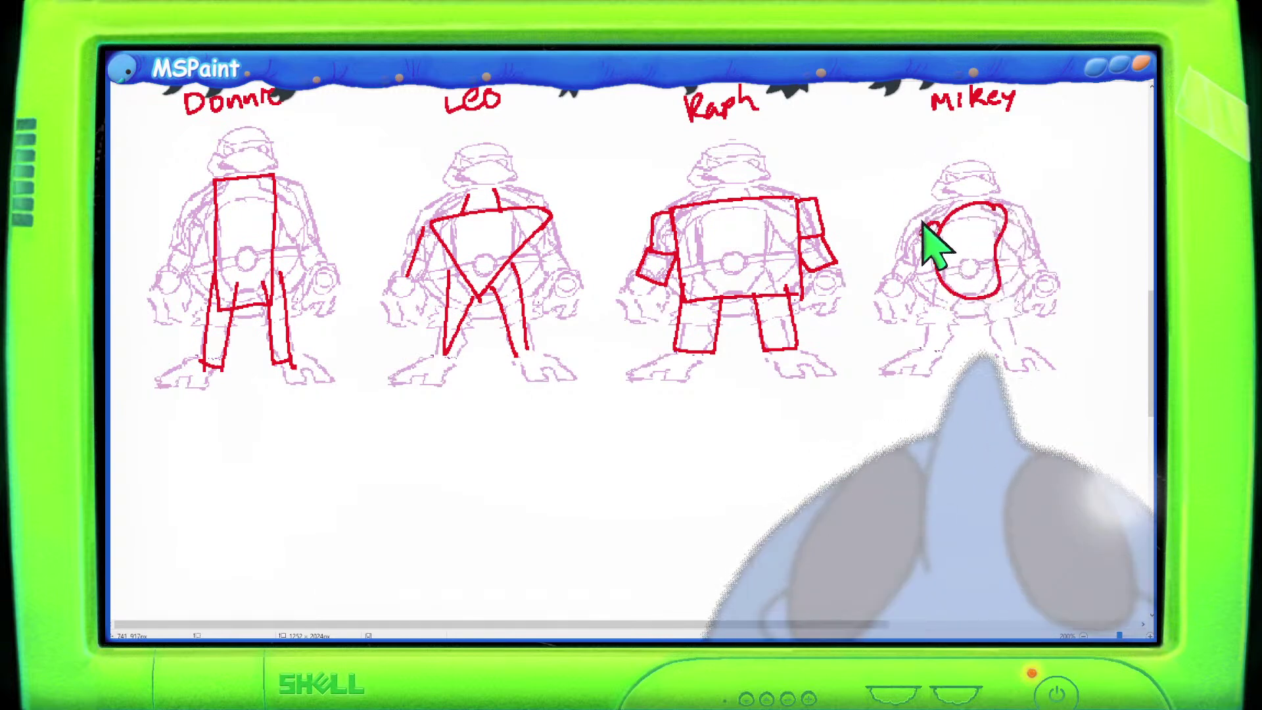
Draw Mikey's arms and legs as curved, rounded shapes around his oval torso.
mouse_move(933, 221)
mouse_down()
mouse_move(908, 280)
mouse_move(937, 241)
mouse_up()
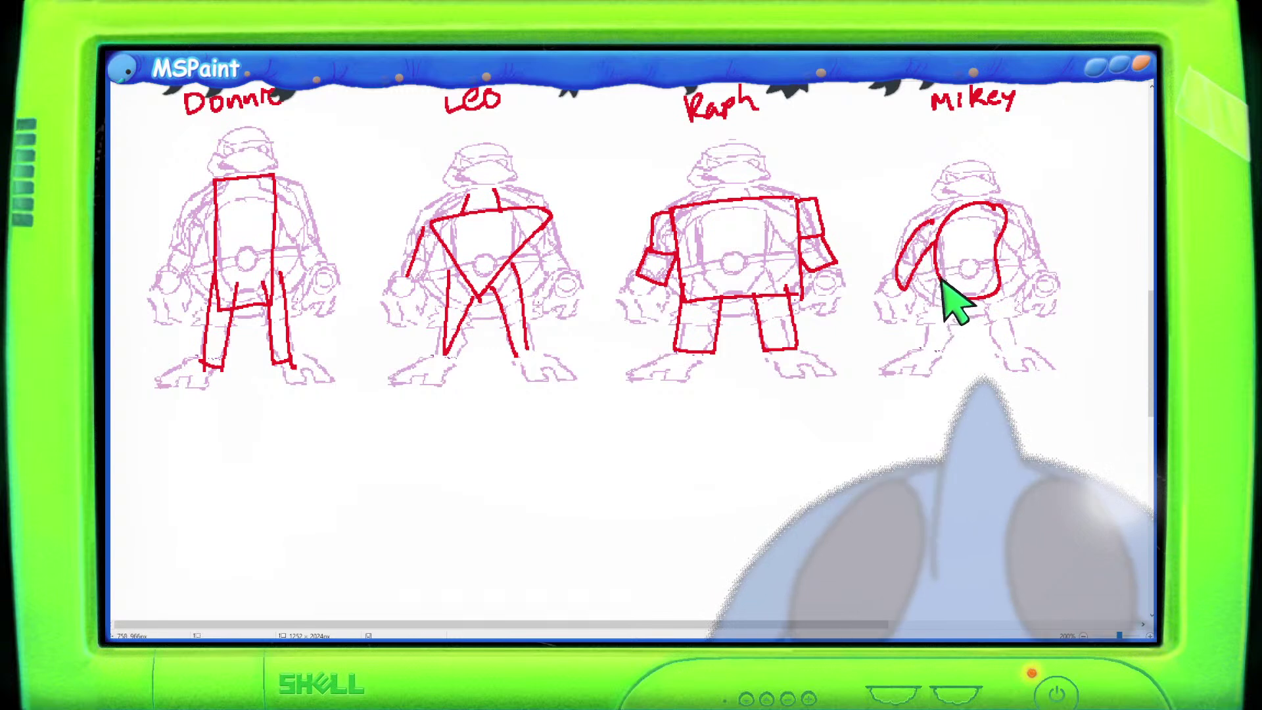
drag(943, 337, 960, 288)
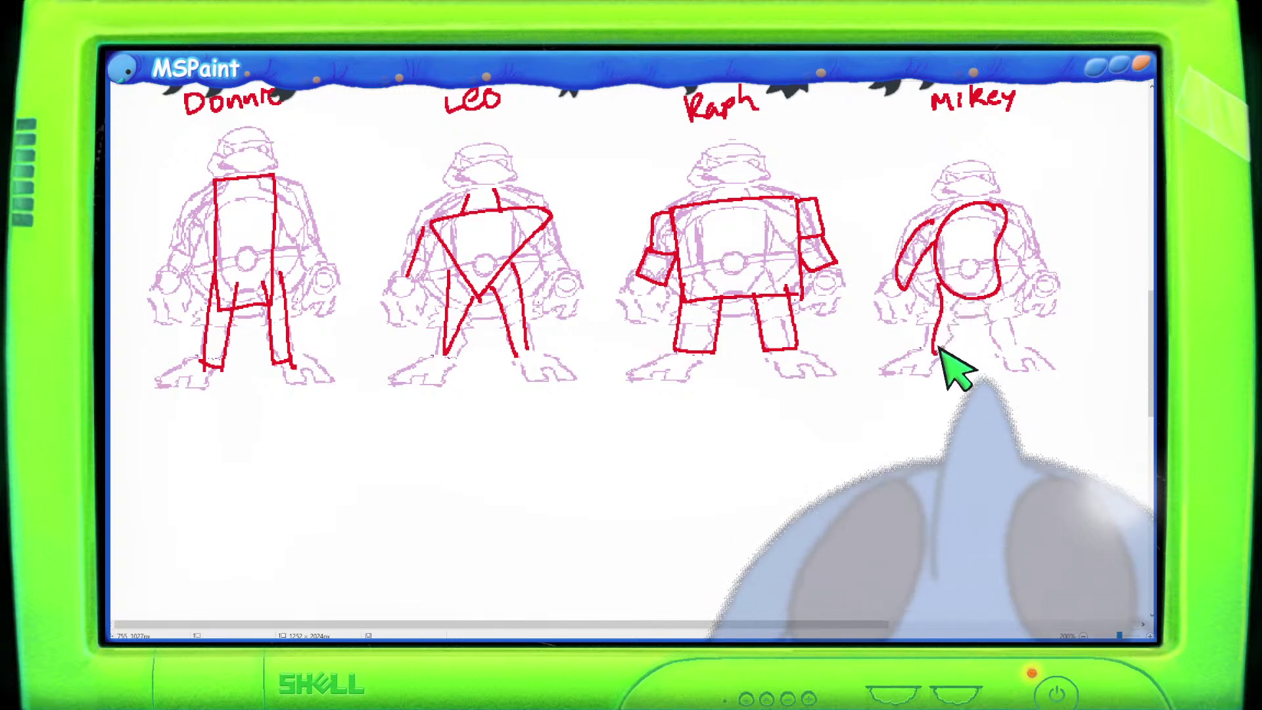
drag(938, 297, 947, 355)
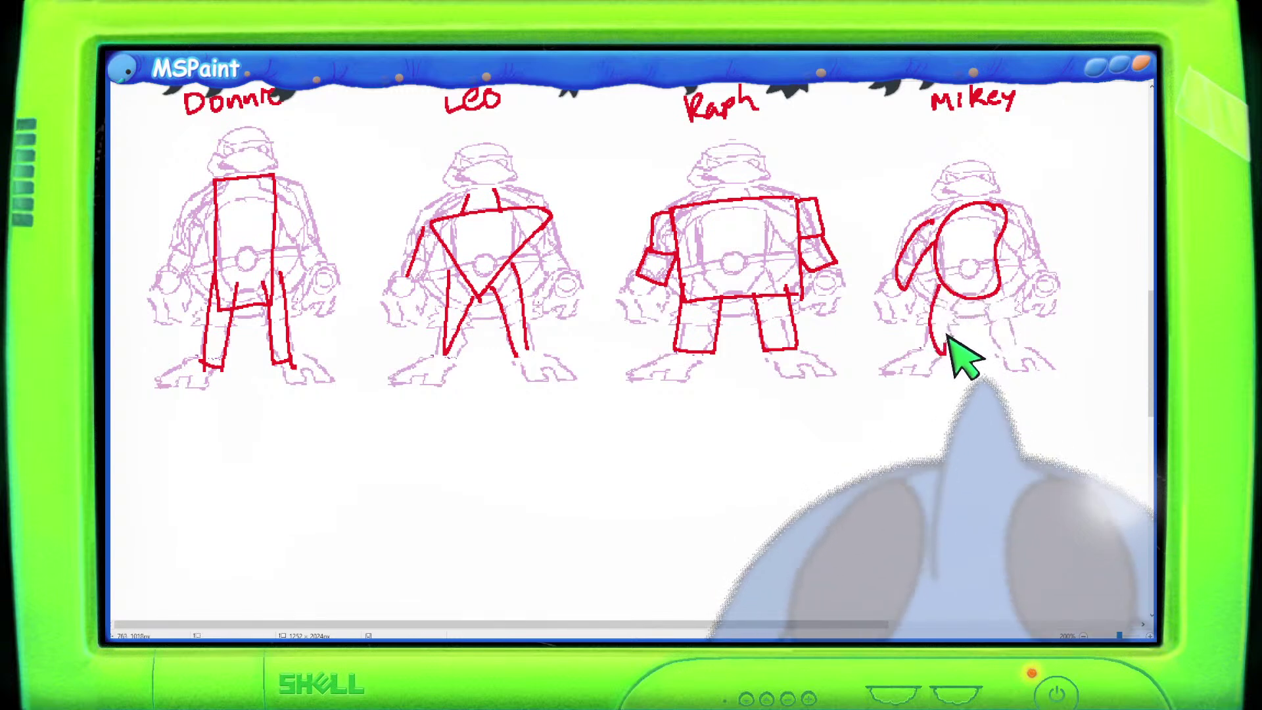
mouse_move(989, 301)
mouse_down()
mouse_move(996, 337)
mouse_move(1009, 305)
mouse_up()
mouse_move(1003, 239)
mouse_down()
mouse_move(1041, 246)
mouse_move(1018, 212)
mouse_up()
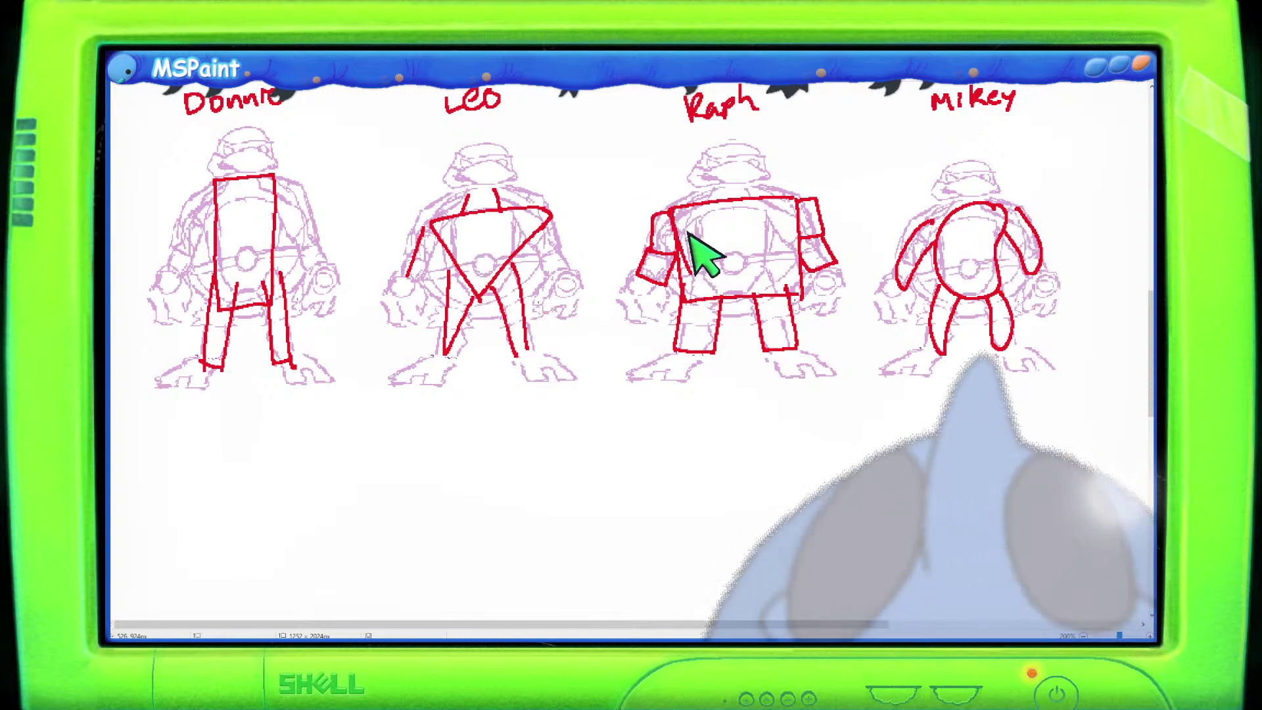
Add small ovals for the elbow and knee pads on Mikey's arms and legs.
scroll(769, 442, down, 2)
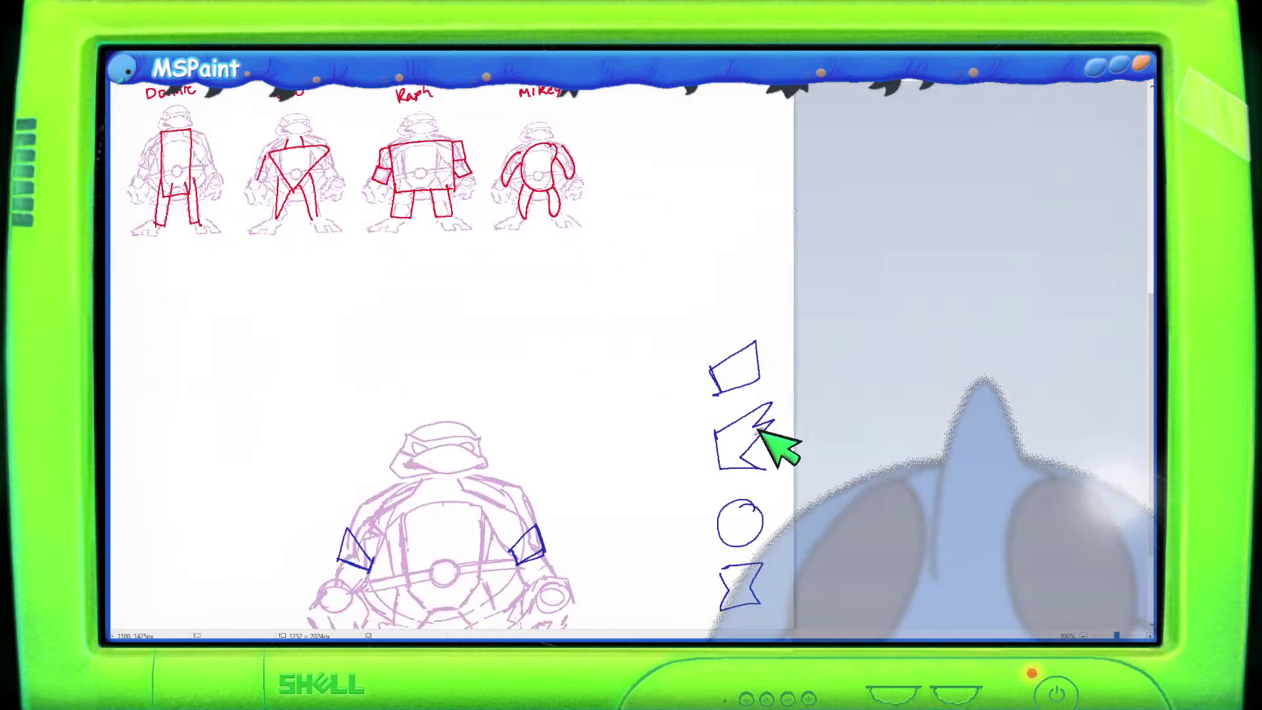
scroll(772, 454, down, 3)
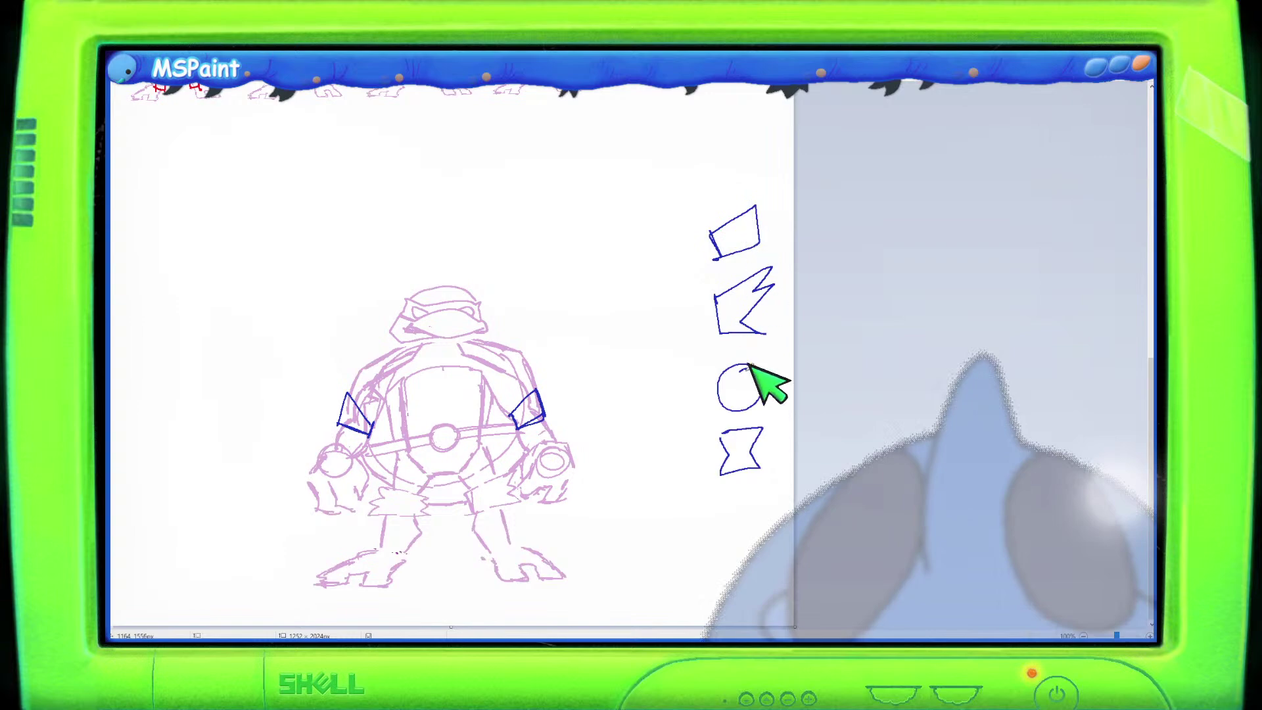
scroll(755, 381, up, 2)
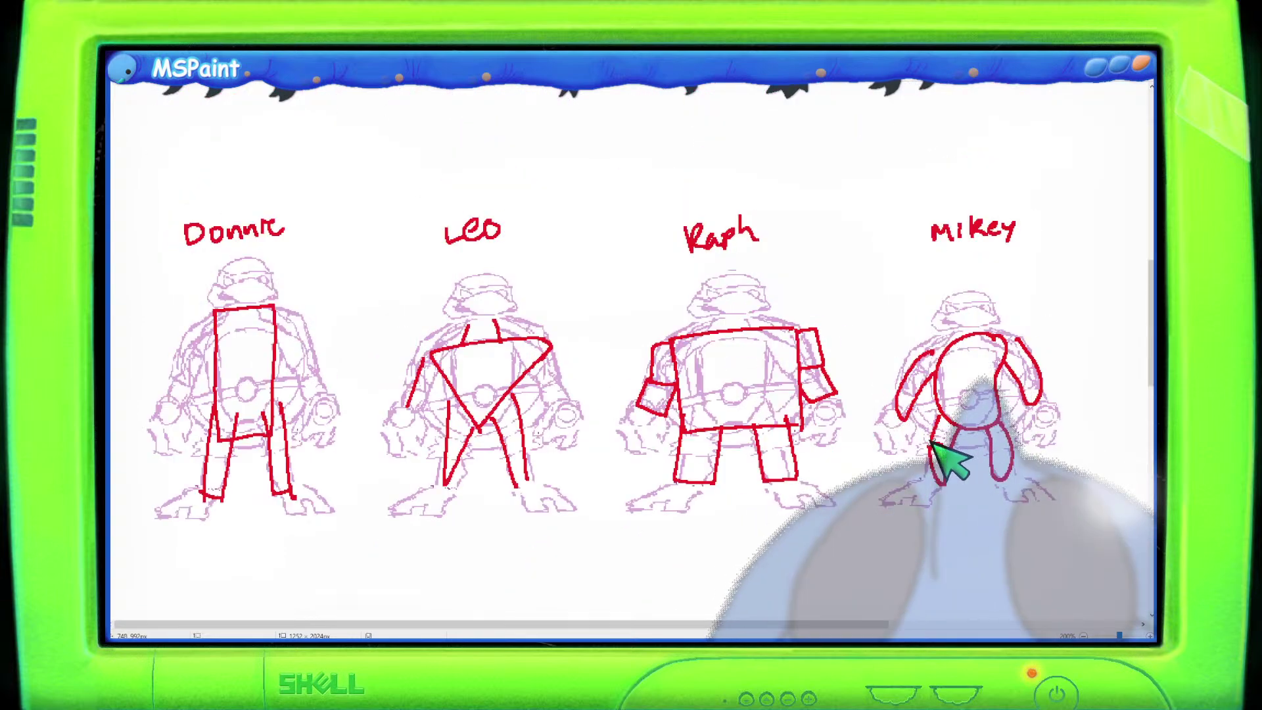
drag(1010, 441, 992, 430)
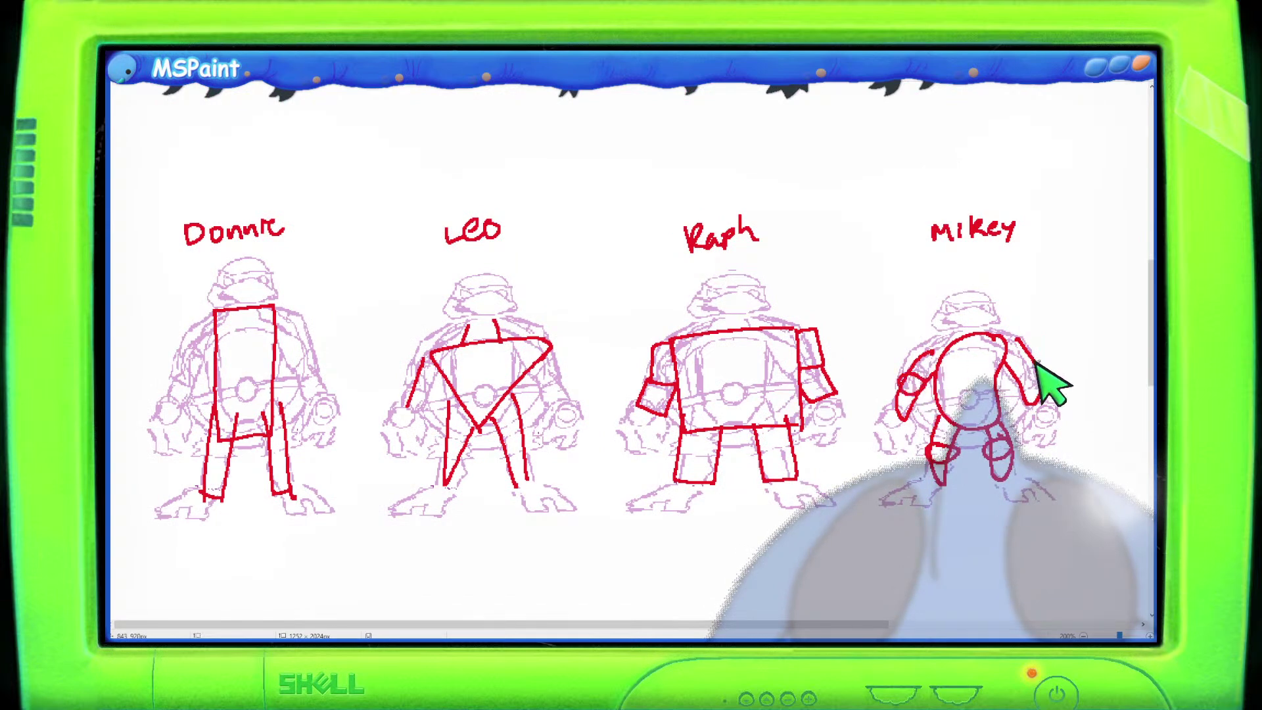
drag(1035, 367, 1019, 366)
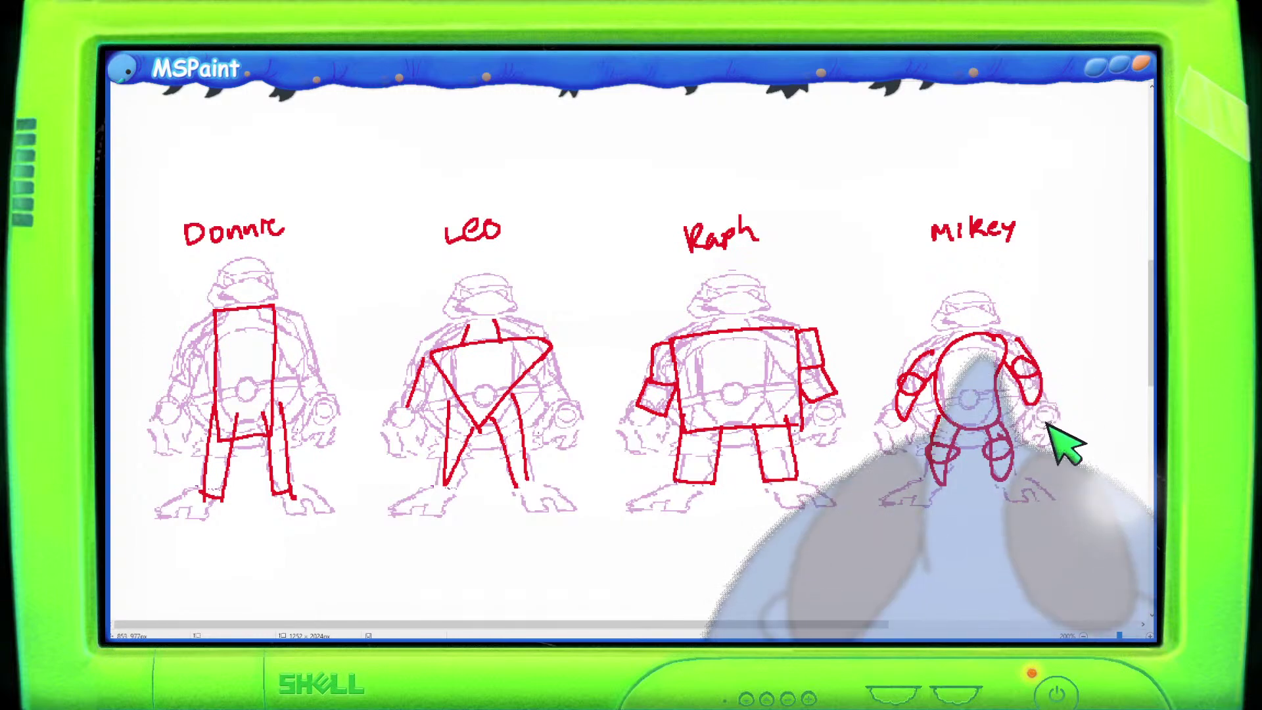
Draw Donnie's arms as long narrow rectangles beside his torso and add a short neck.
scroll(1153, 341, down, 3)
scroll(1153, 342, up, 1)
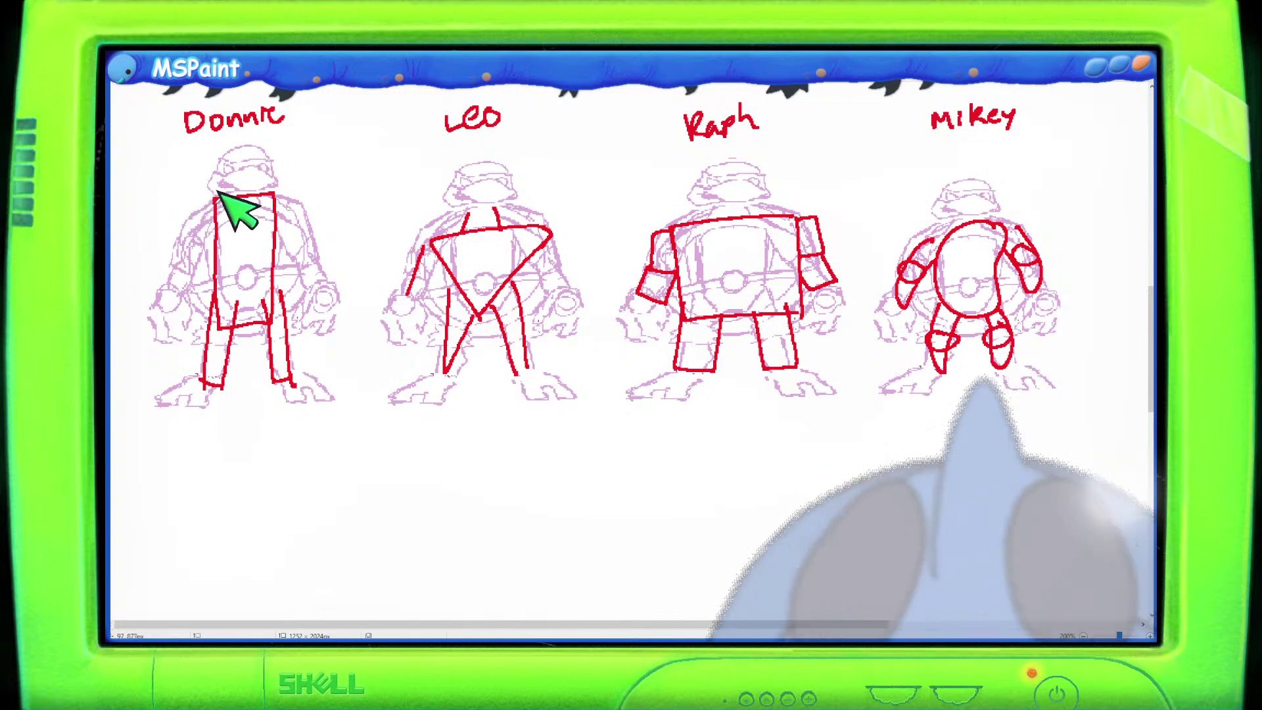
mouse_move(214, 212)
mouse_down()
mouse_move(170, 286)
mouse_move(191, 294)
mouse_move(213, 215)
mouse_move(297, 196)
mouse_move(326, 273)
mouse_up()
drag(280, 220, 333, 284)
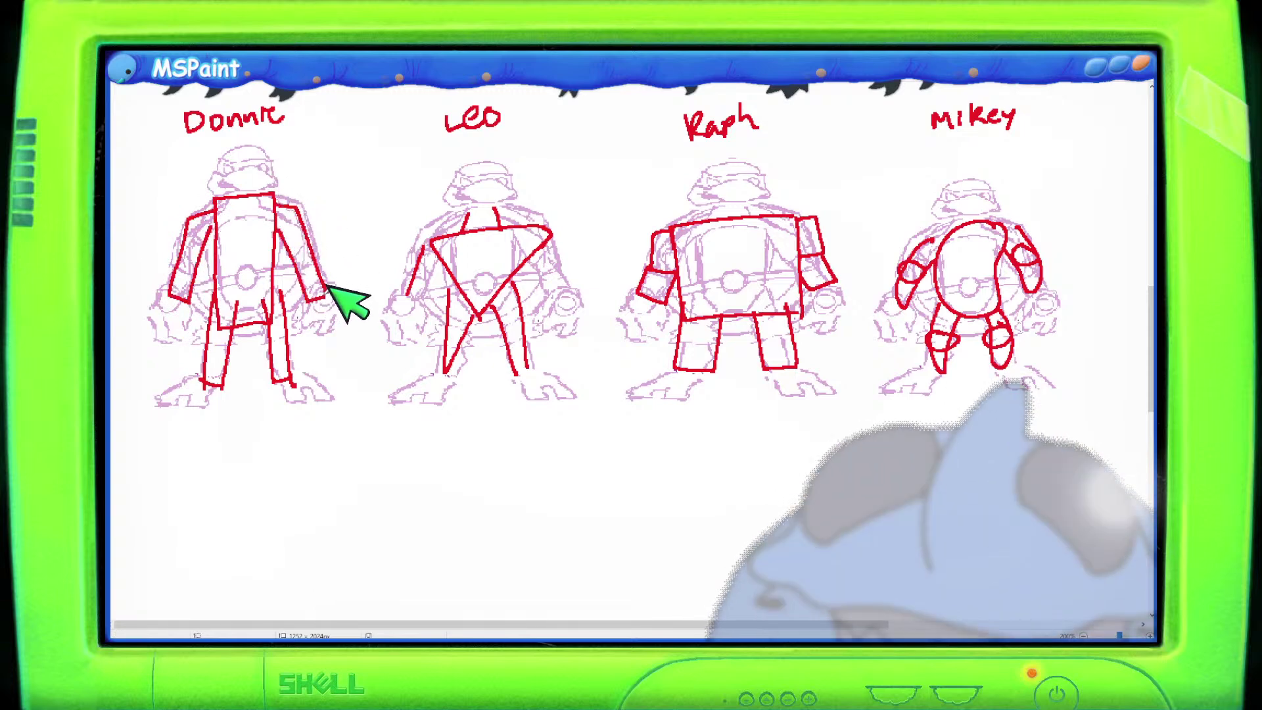
drag(231, 197, 256, 179)
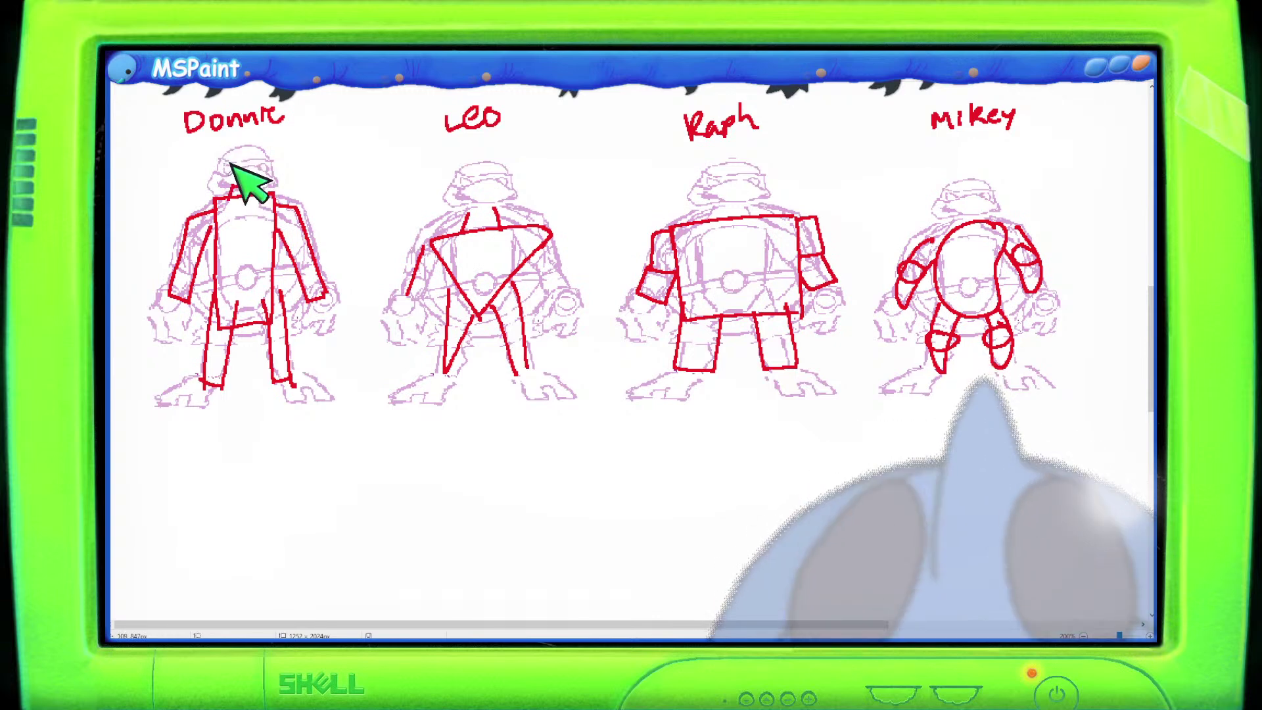
Outline the four heads, angular for Donnie, Leo and Raph and rounded for Mikey.
mouse_move(226, 138)
mouse_down()
mouse_move(266, 172)
mouse_move(269, 129)
mouse_move(231, 138)
mouse_up()
mouse_move(462, 164)
mouse_down()
mouse_move(445, 192)
mouse_move(518, 189)
mouse_move(507, 156)
mouse_move(466, 165)
mouse_up()
mouse_move(683, 178)
mouse_down()
mouse_move(756, 149)
mouse_move(768, 175)
mouse_move(770, 187)
mouse_move(686, 216)
mouse_up()
mouse_move(991, 172)
mouse_down()
mouse_move(987, 207)
mouse_move(1001, 210)
mouse_up()
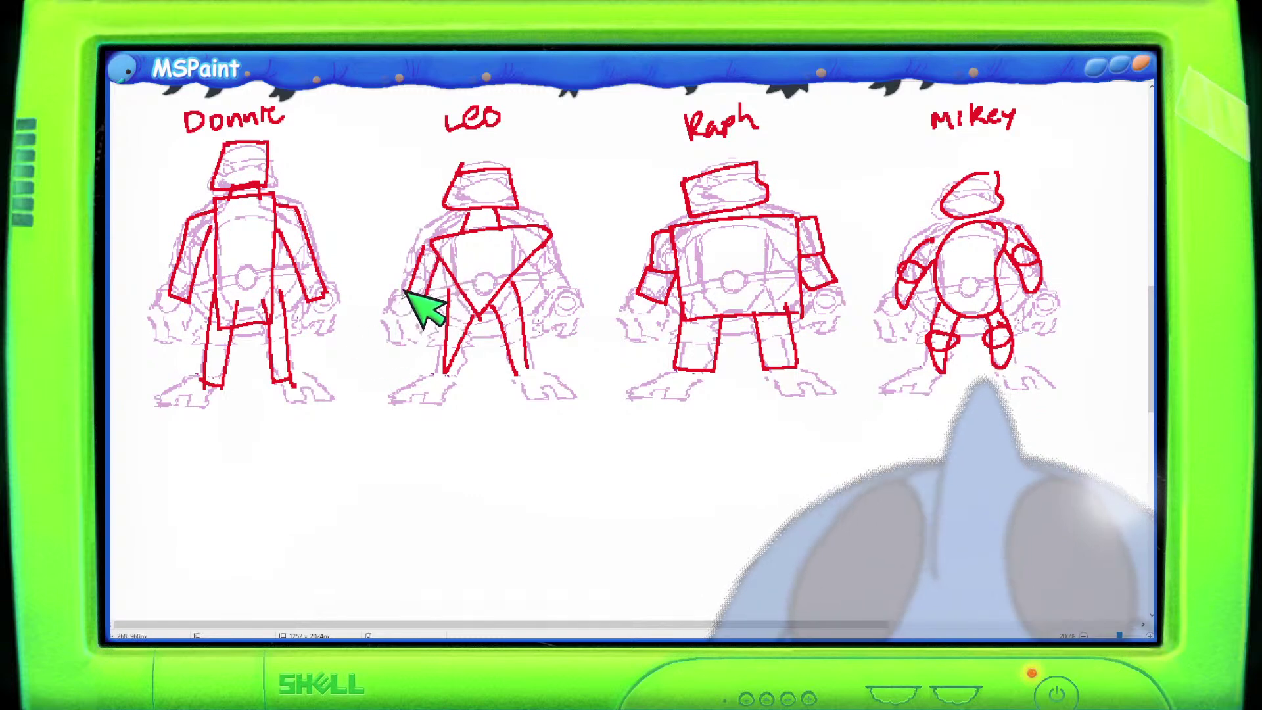
Draw a large angular hand on one of Raph's arms and small rounded hands on both of Mikey's.
mouse_move(642, 316)
mouse_down()
mouse_move(609, 319)
mouse_move(632, 334)
mouse_move(636, 317)
mouse_move(657, 342)
mouse_up()
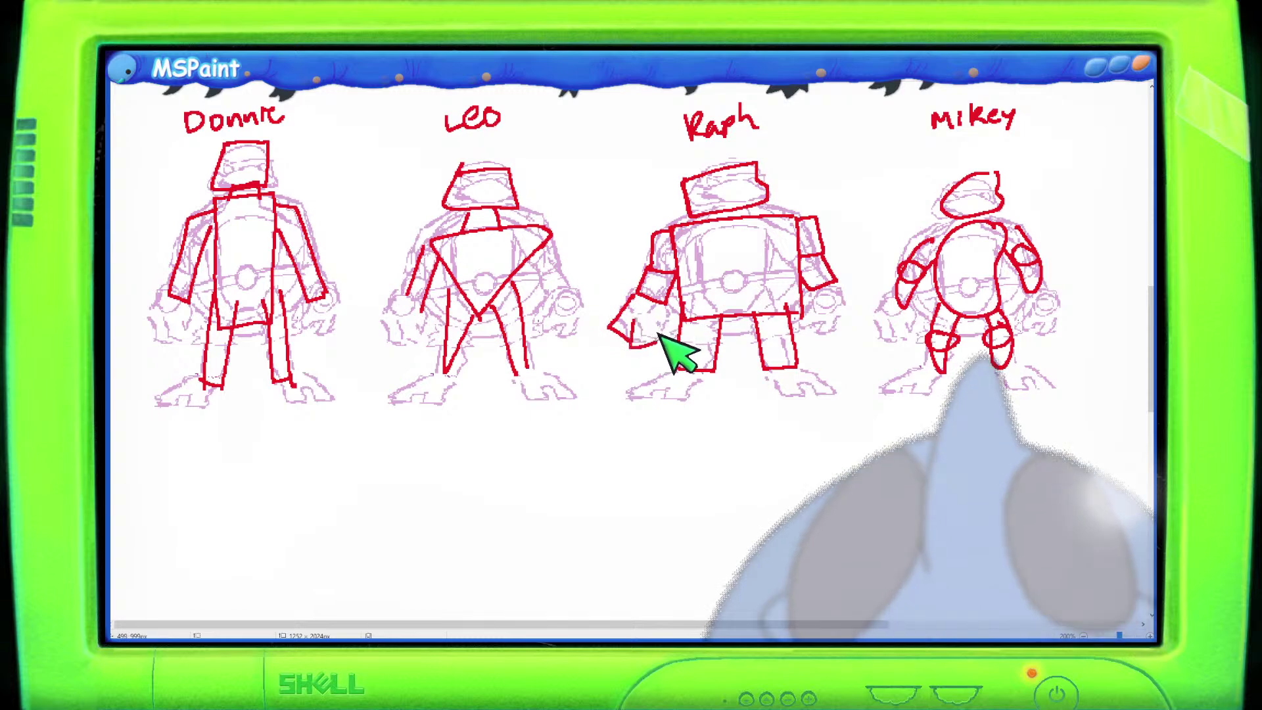
mouse_move(899, 300)
mouse_down()
mouse_move(880, 318)
mouse_move(886, 333)
mouse_move(910, 315)
mouse_up()
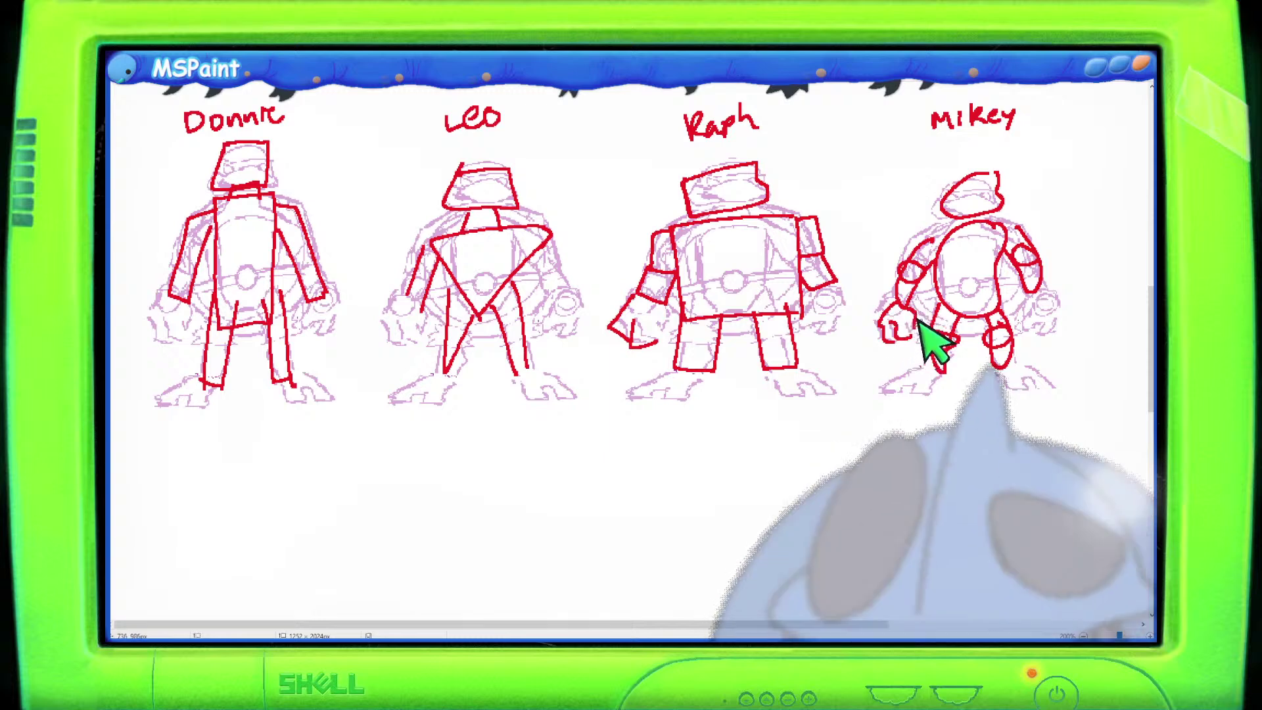
drag(1026, 314, 1054, 321)
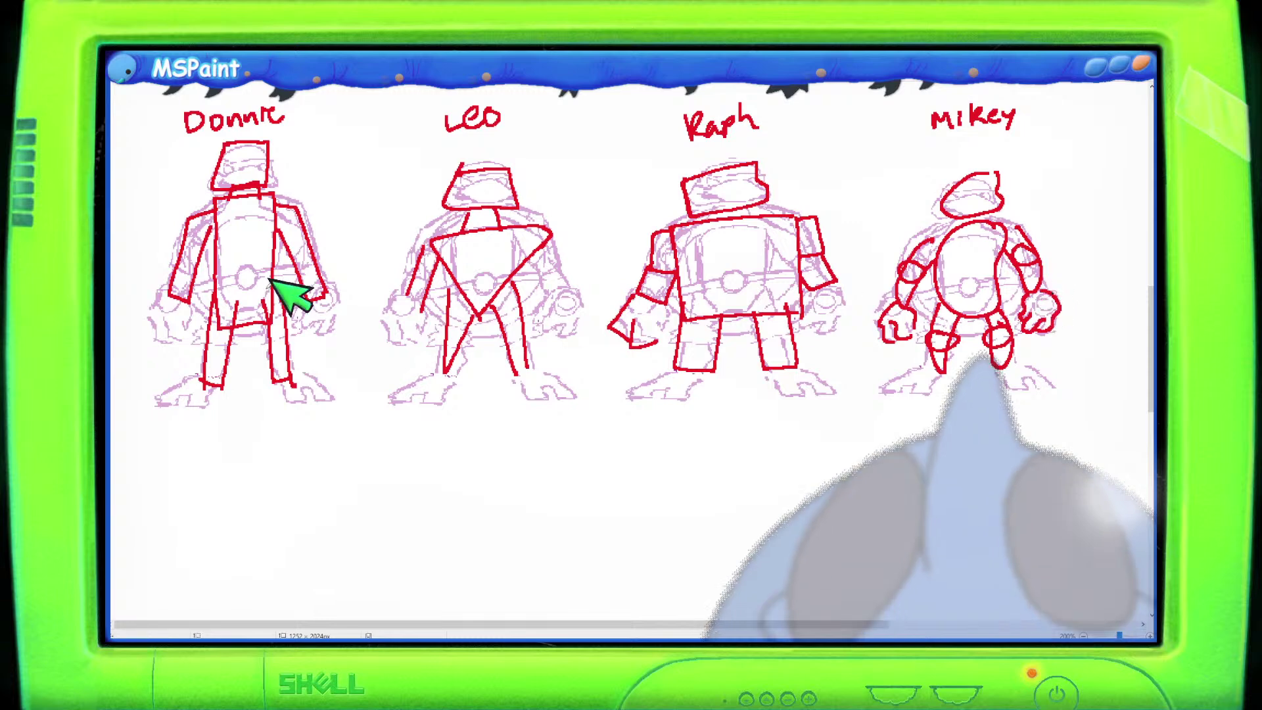
Draw long narrow hands on both of Donnie's arms and a flat, toed foot under one leg.
mouse_move(162, 297)
mouse_down()
mouse_move(164, 358)
mouse_move(162, 334)
mouse_move(170, 356)
mouse_move(174, 325)
mouse_move(173, 356)
mouse_move(182, 308)
mouse_move(194, 305)
mouse_up()
mouse_move(310, 293)
mouse_down()
mouse_move(305, 350)
mouse_move(326, 304)
mouse_move(321, 345)
mouse_move(336, 318)
mouse_up()
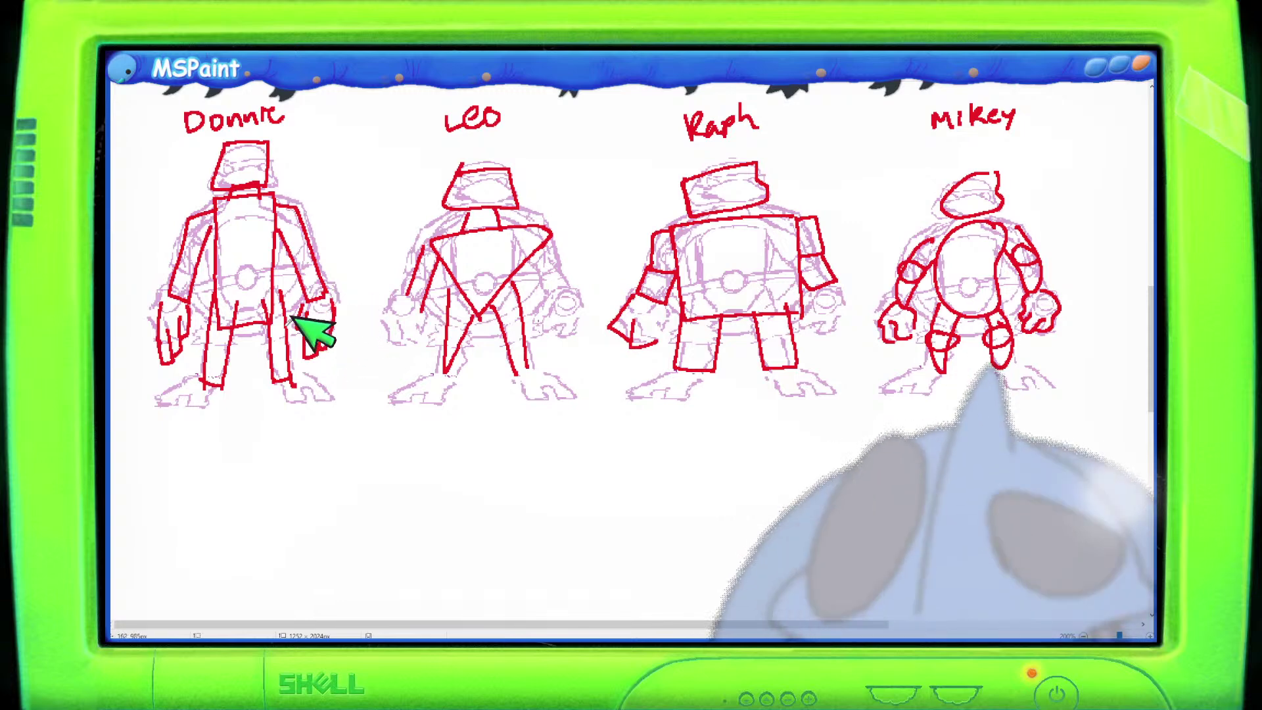
mouse_move(200, 386)
mouse_down()
mouse_move(146, 405)
mouse_move(191, 396)
mouse_move(226, 398)
mouse_up()
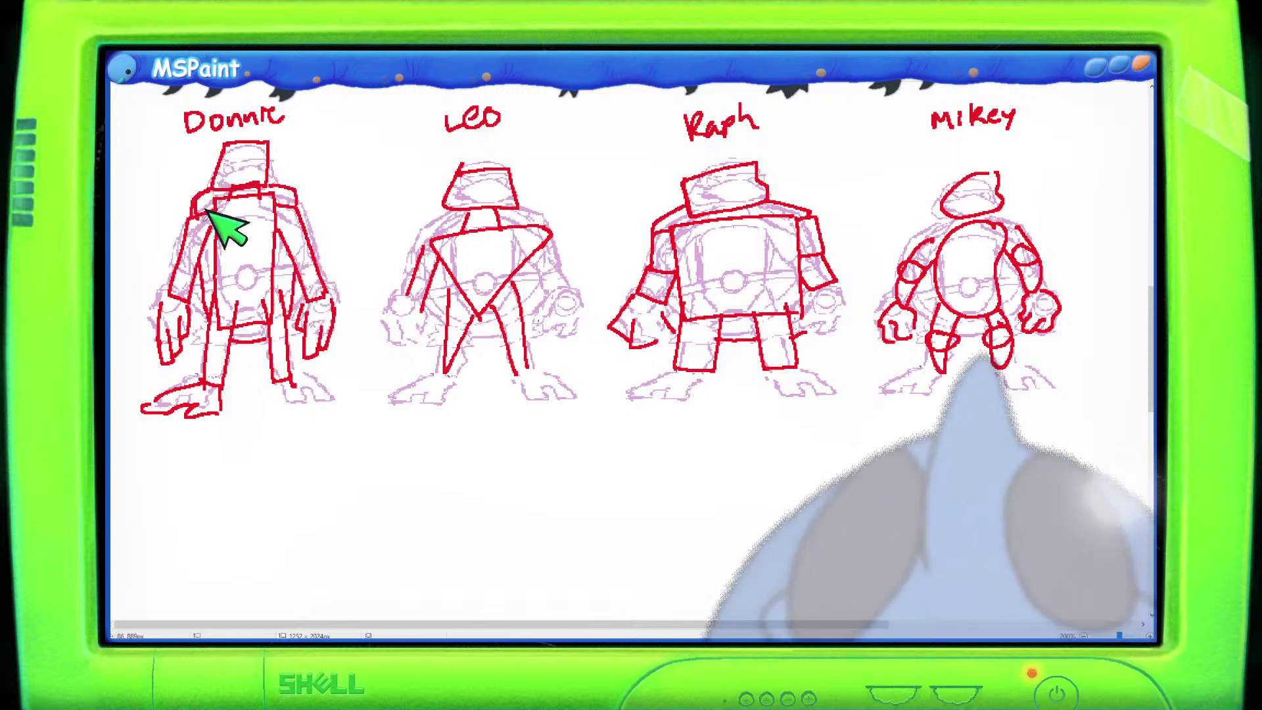
Outline rounded shells behind the bodies of Donnie, Leo, Raph and Mikey.
mouse_move(460, 213)
mouse_down()
mouse_move(447, 200)
mouse_move(416, 249)
mouse_up()
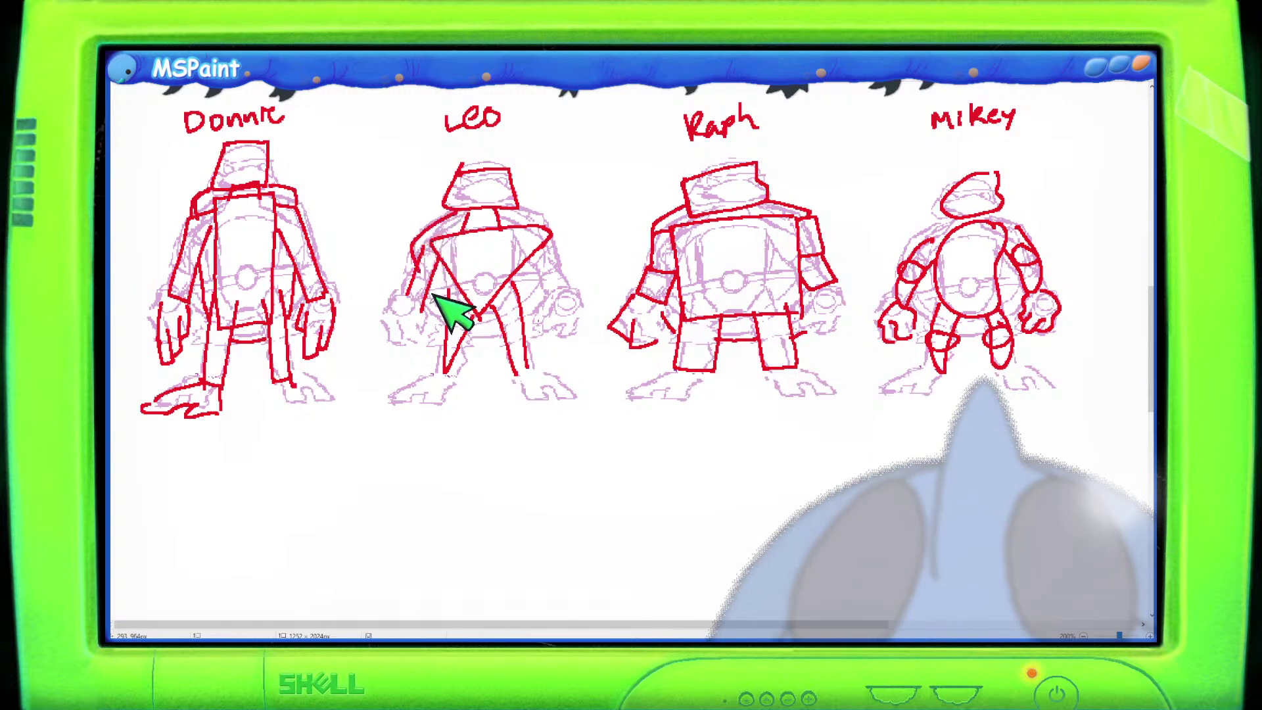
drag(546, 298, 535, 337)
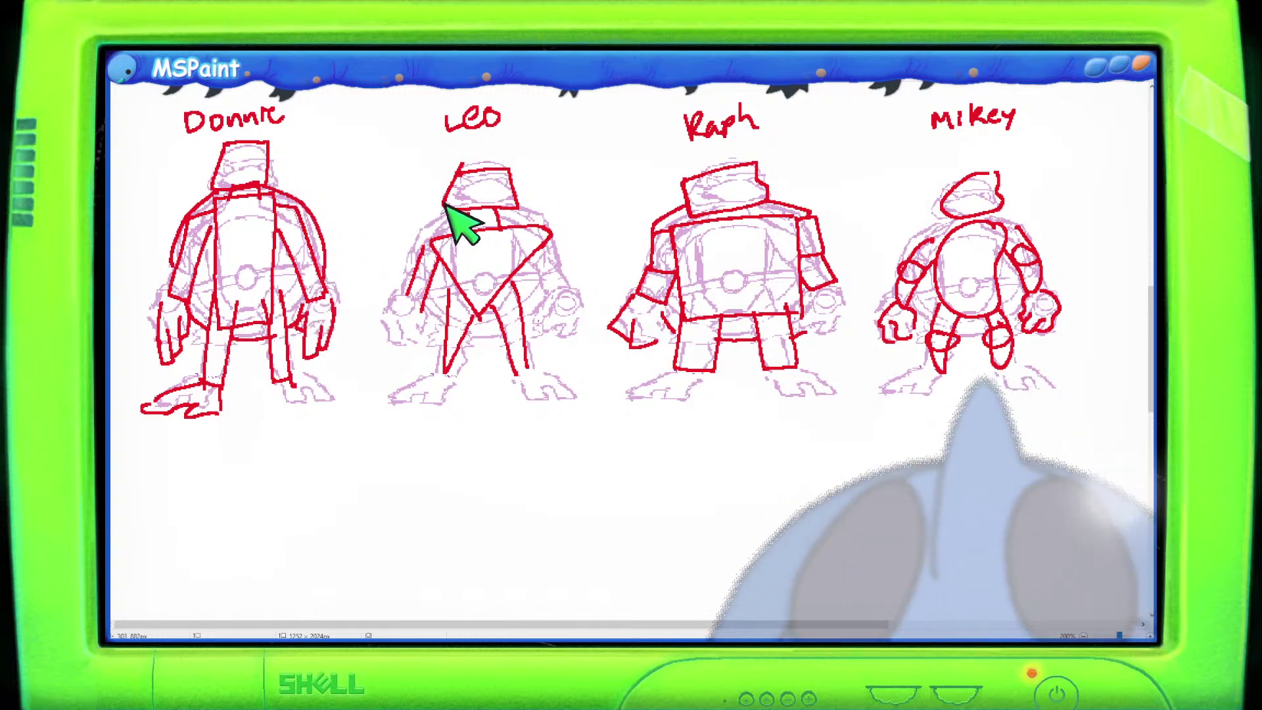
mouse_move(460, 209)
mouse_down()
mouse_move(416, 228)
mouse_move(408, 273)
mouse_move(437, 316)
mouse_move(424, 308)
mouse_move(481, 335)
mouse_up()
drag(522, 209, 560, 255)
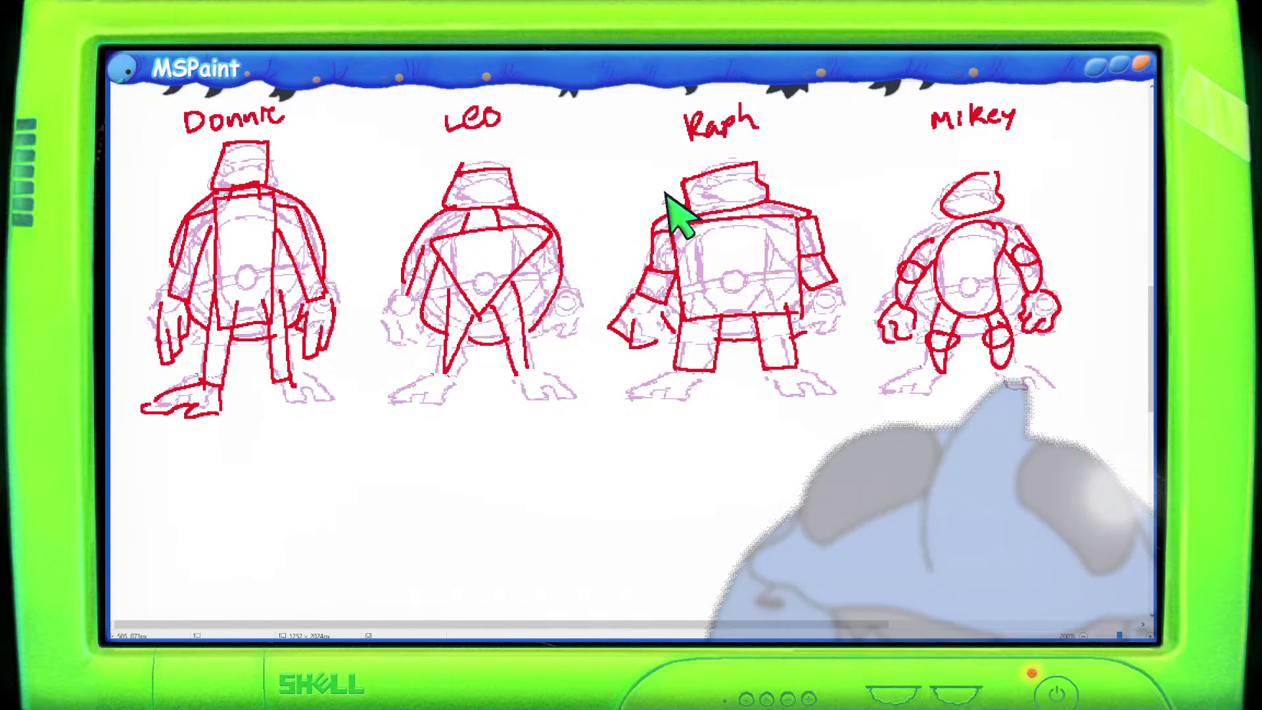
mouse_move(687, 202)
mouse_down()
mouse_move(647, 232)
mouse_move(651, 264)
mouse_up()
mouse_move(677, 197)
mouse_down()
mouse_move(653, 258)
mouse_move(665, 314)
mouse_up()
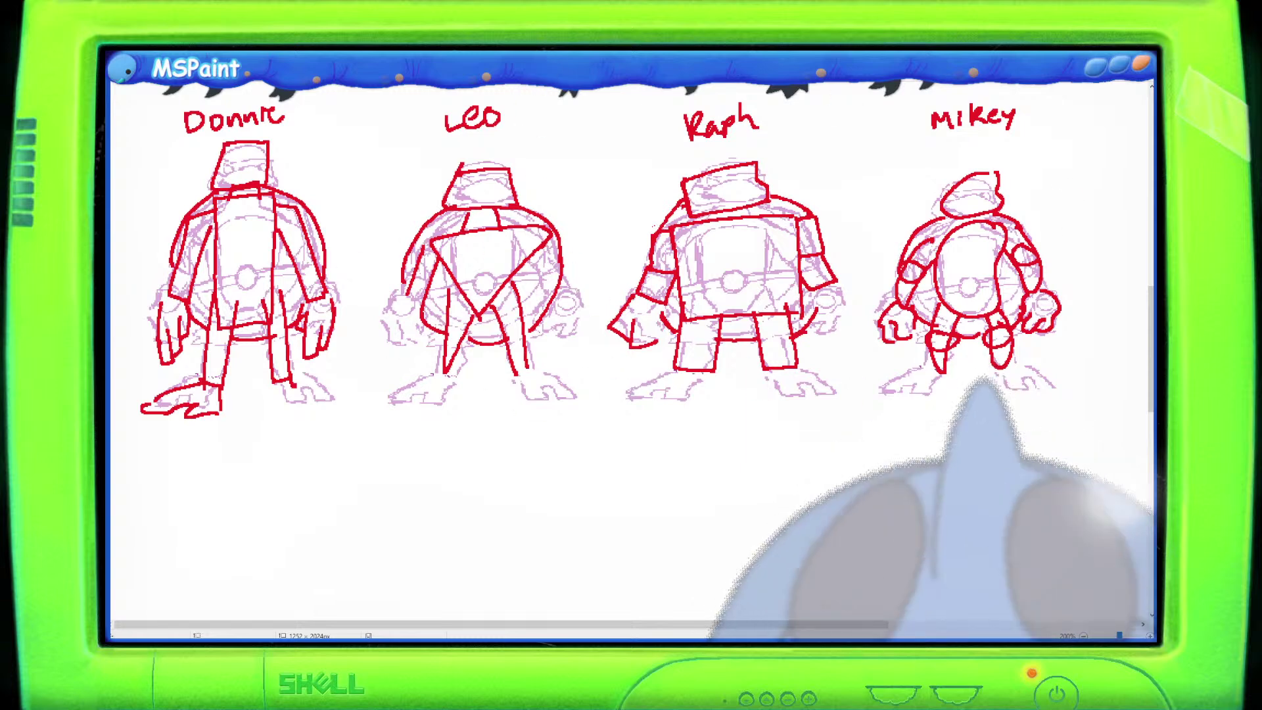
Paste the picture of four turtle silhouettes in front of a full moon onto the canvas.
key(ctrl+v)
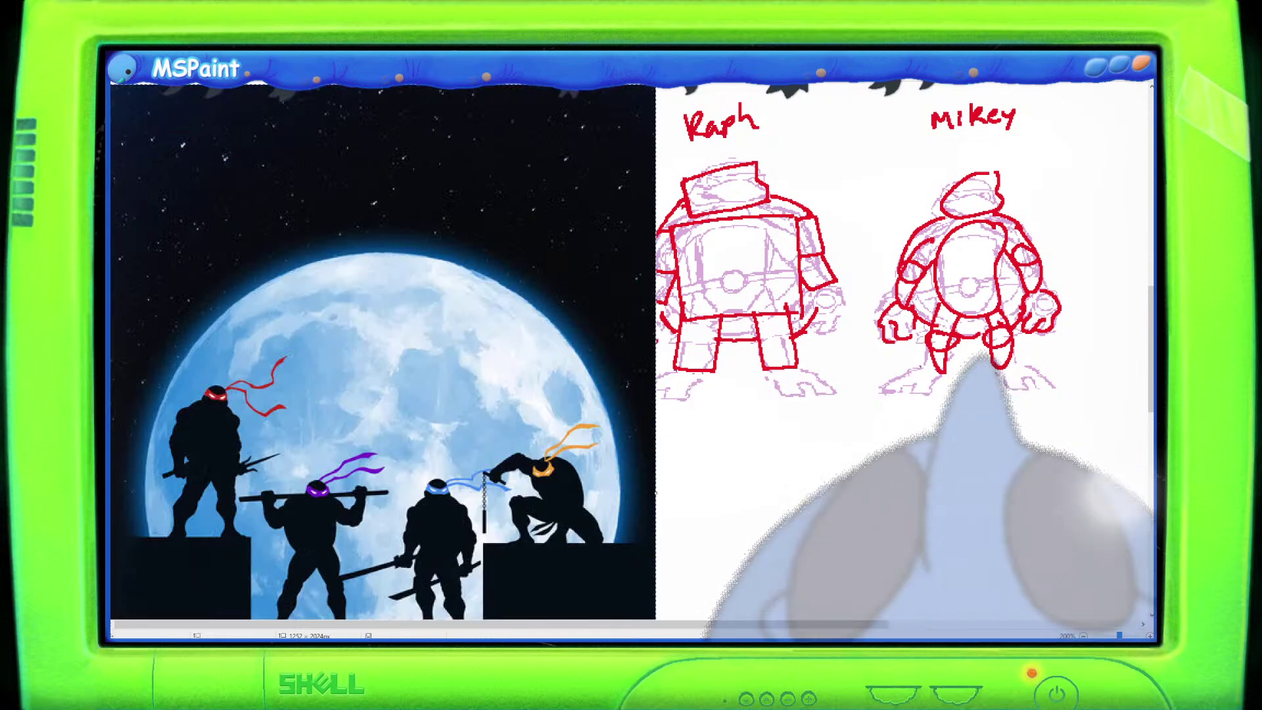
Delete the pasted picture of the four turtle silhouettes in front of the moon.
scroll(992, 465, down, 5)
scroll(1070, 414, up, 4)
key(Delete)
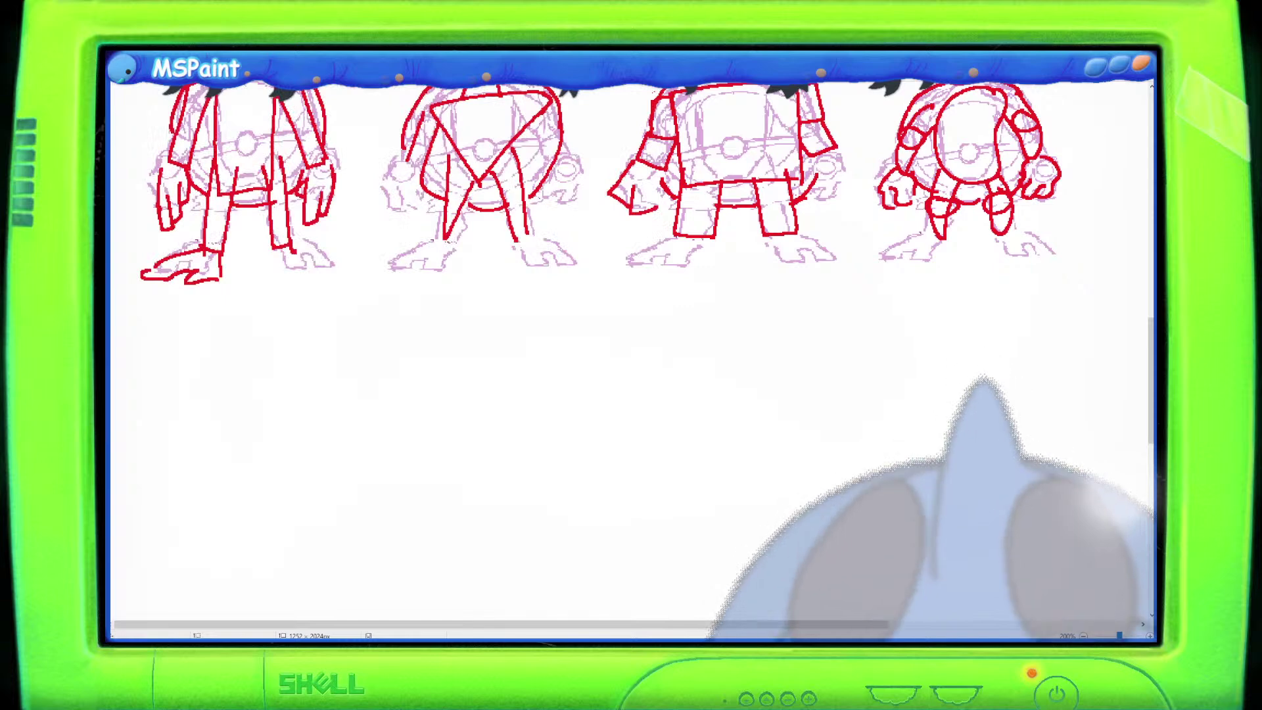
scroll(631, 355, down, 5)
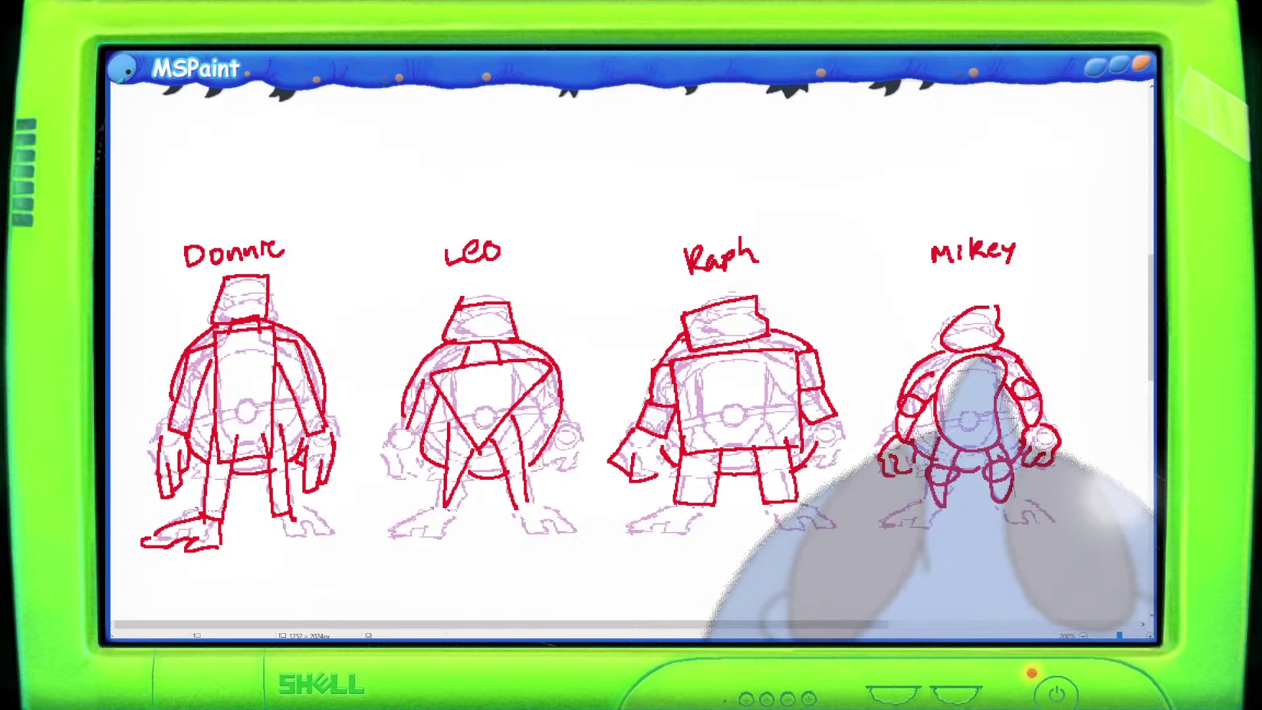
Paste the comic picture of four turtles leaping over the city and undo the paste.
key(ctrl+v)
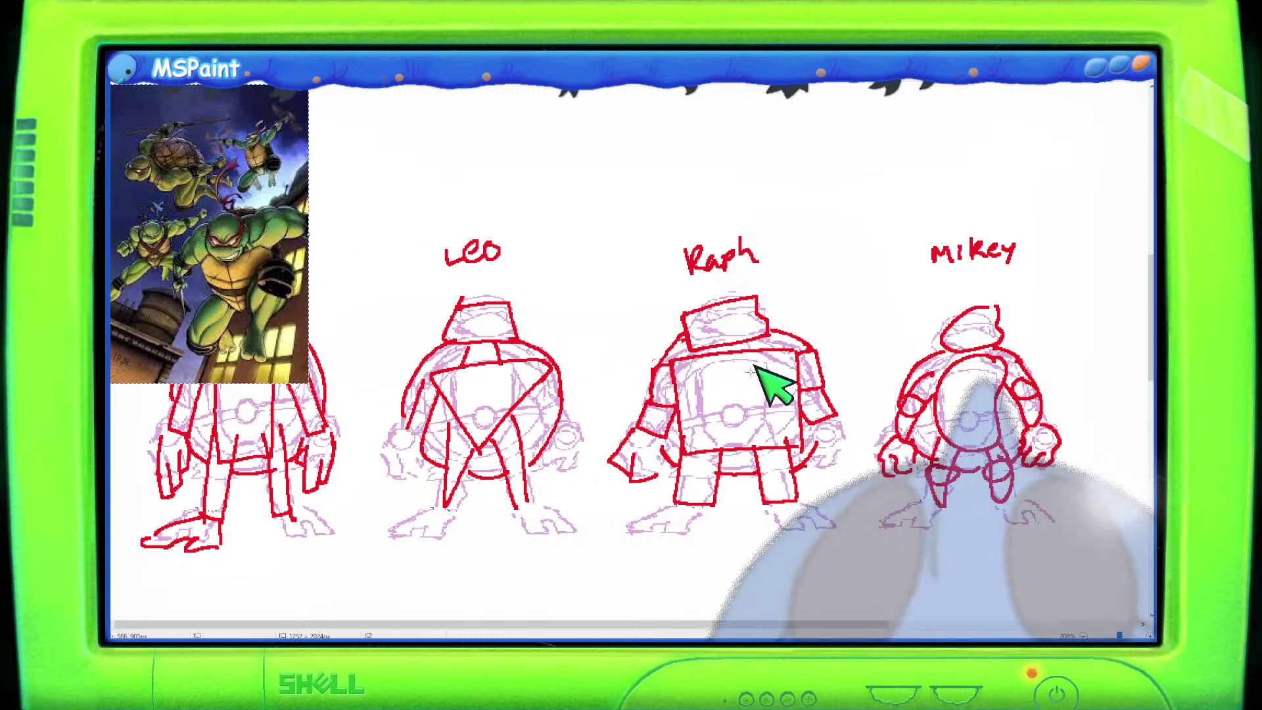
key(ctrl+z)
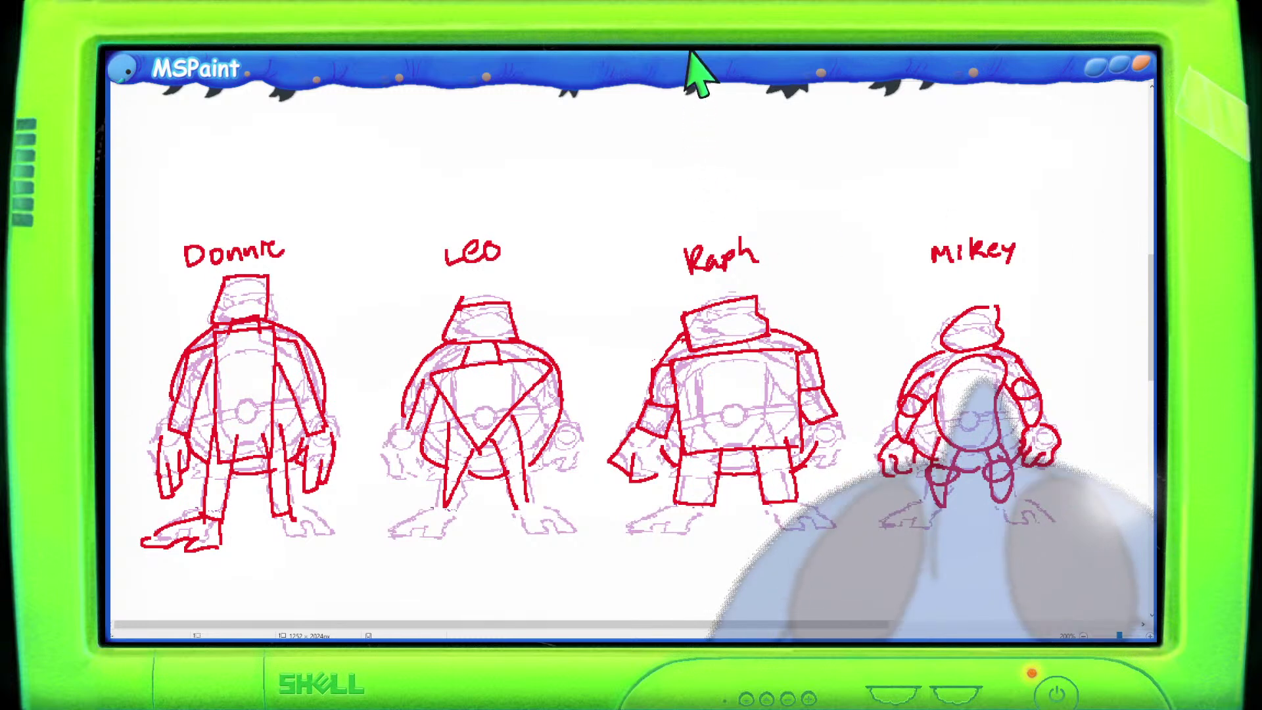
Copy the row of four named character sketches with their rounded shells.
drag(1150, 347, 1150, 372)
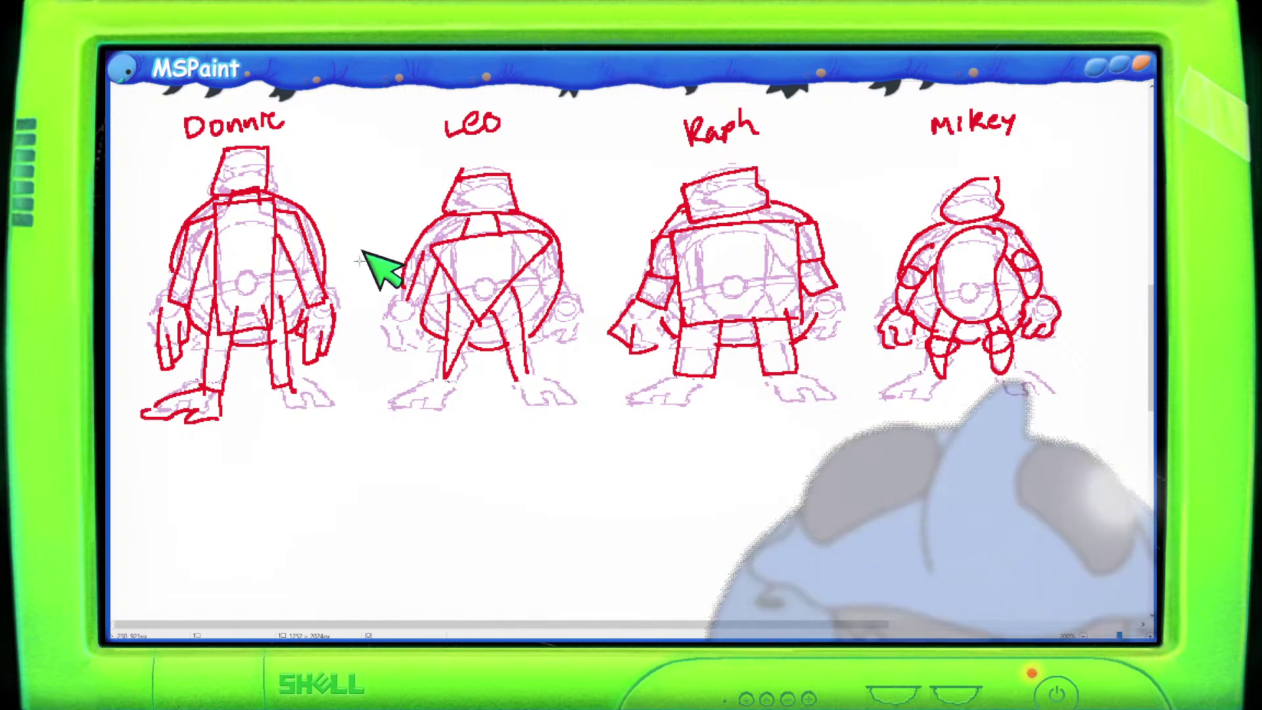
scroll(381, 267, down, 2)
scroll(380, 268, up, 1)
scroll(381, 268, down, 3)
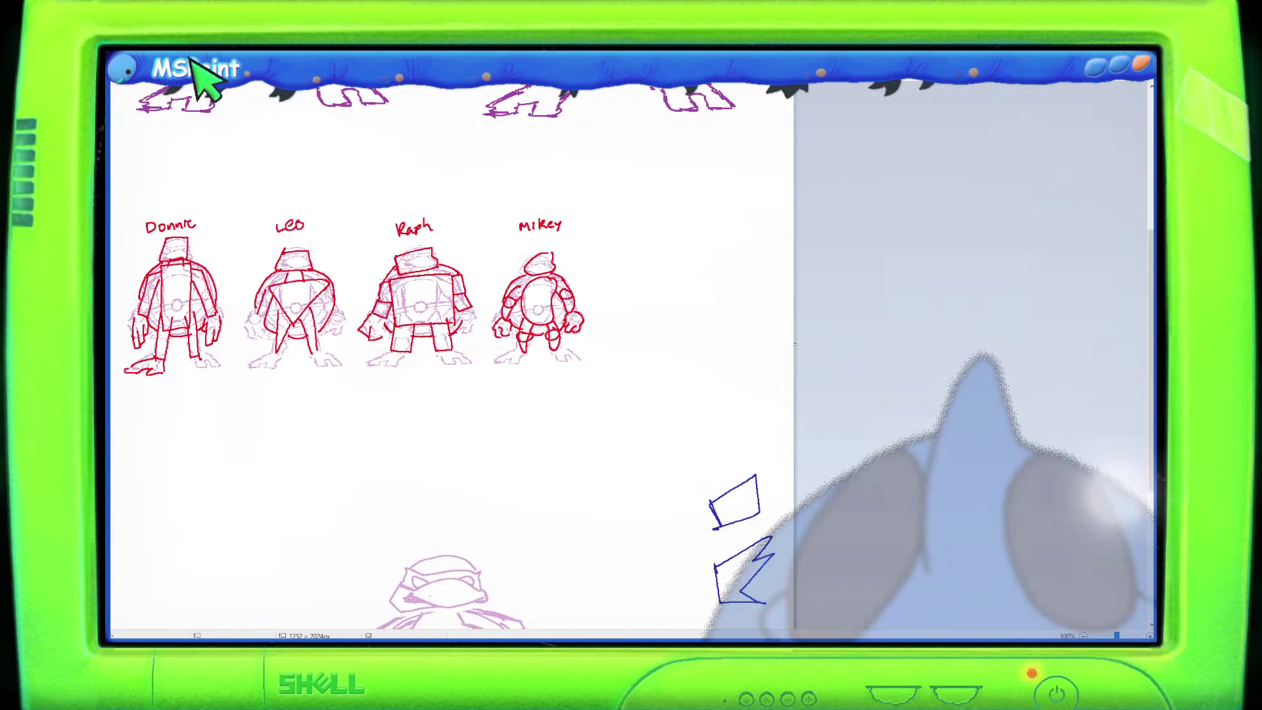
drag(606, 380, 110, 149)
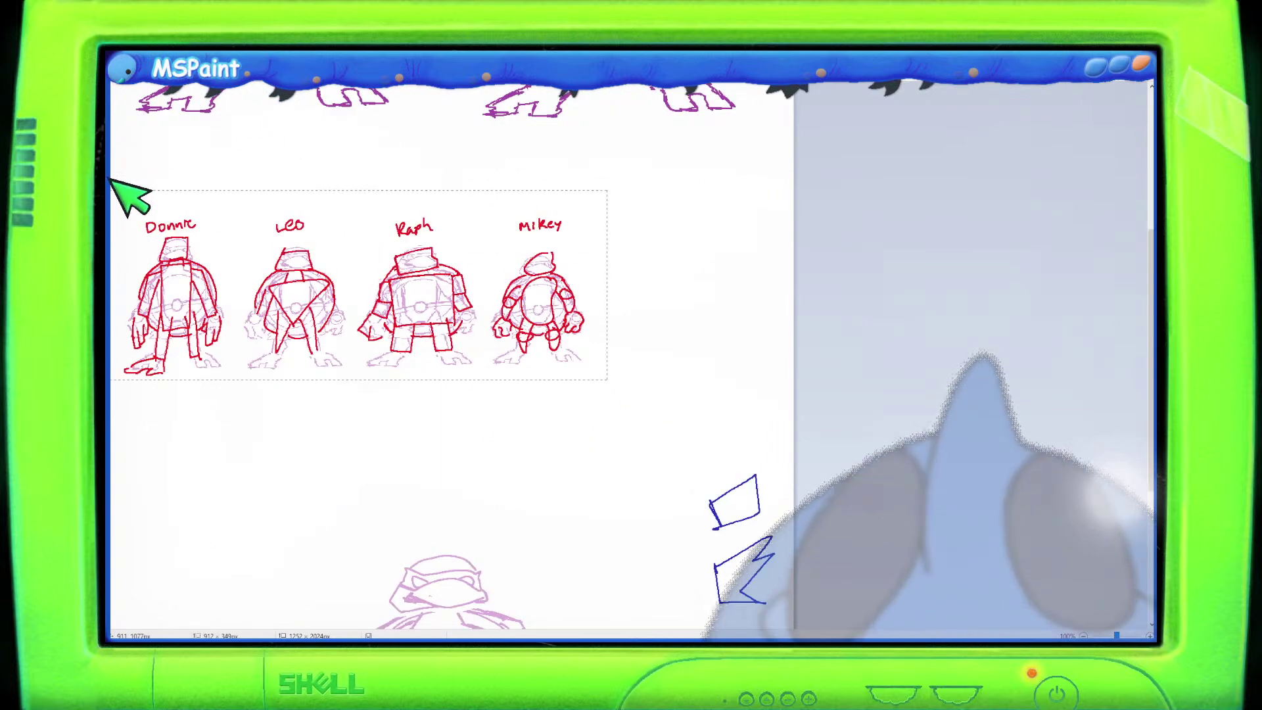
click(680, 326)
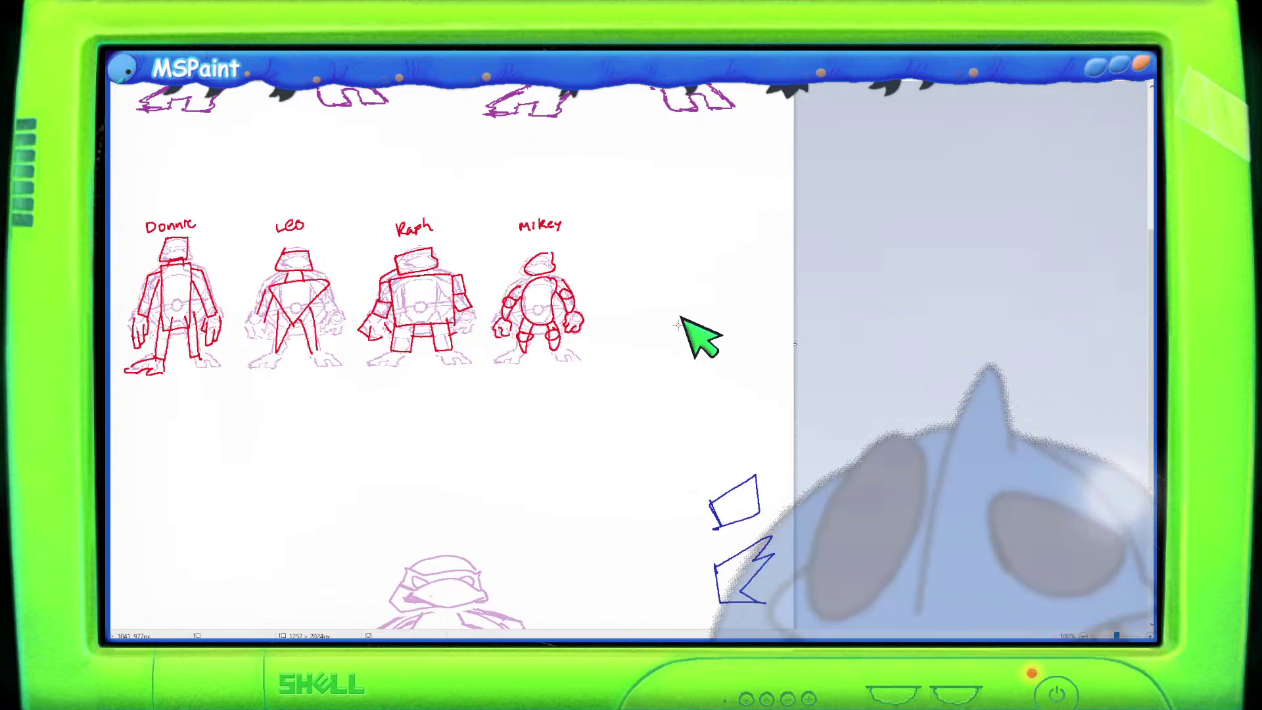
Undo the rounded shell outlines on the original row and paste the copied row into the blank space below it.
key(ctrl+z)
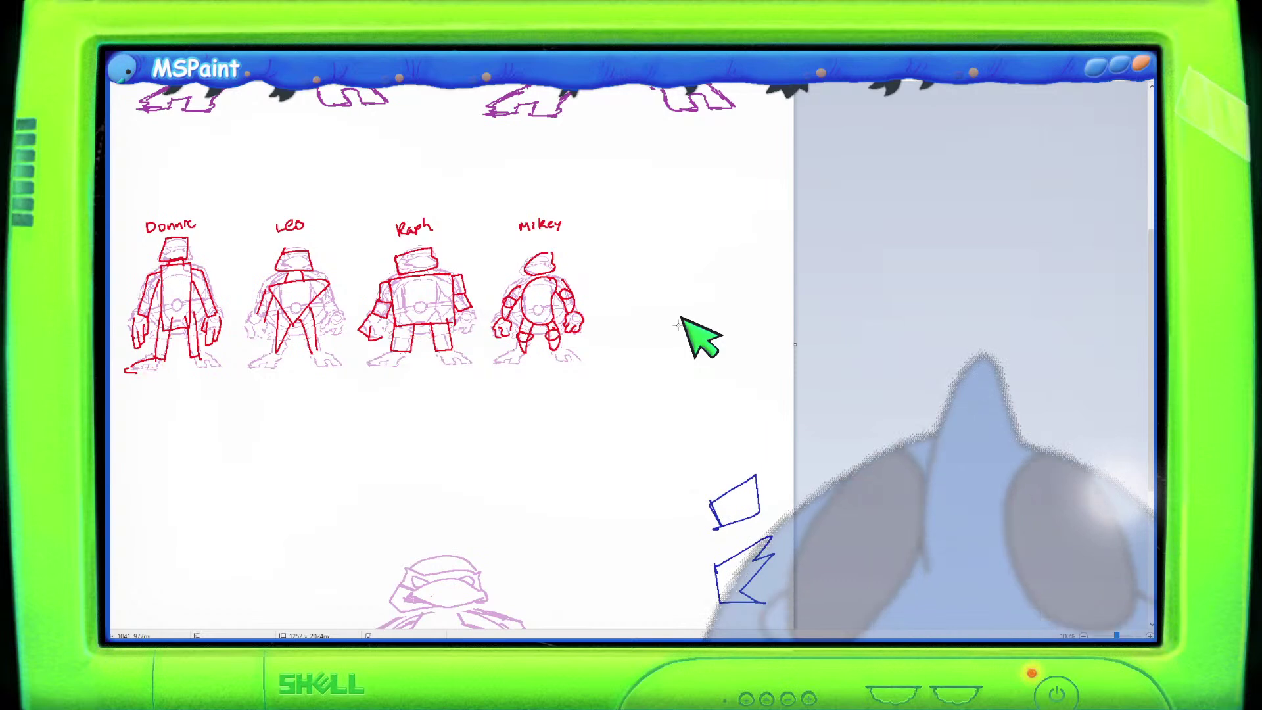
key(ctrl+z)
key(ctrl+z)
key(ctrl+z)
key(ctrl+z)
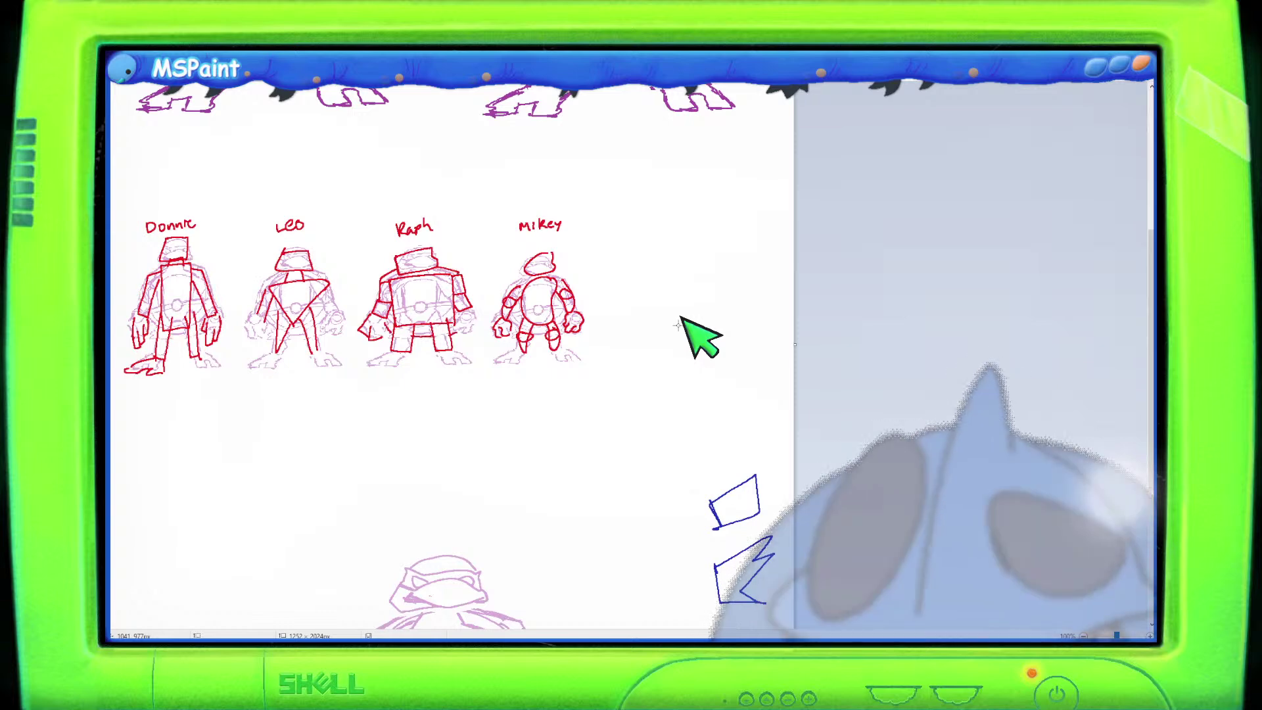
key(ctrl+v)
mouse_move(416, 166)
mouse_down()
mouse_move(436, 470)
mouse_move(428, 459)
mouse_up()
Draw new shell outlines on the upper row, varying the shape to suit Donnie, Leo, Raph and Mikey.
scroll(703, 398, up, 1)
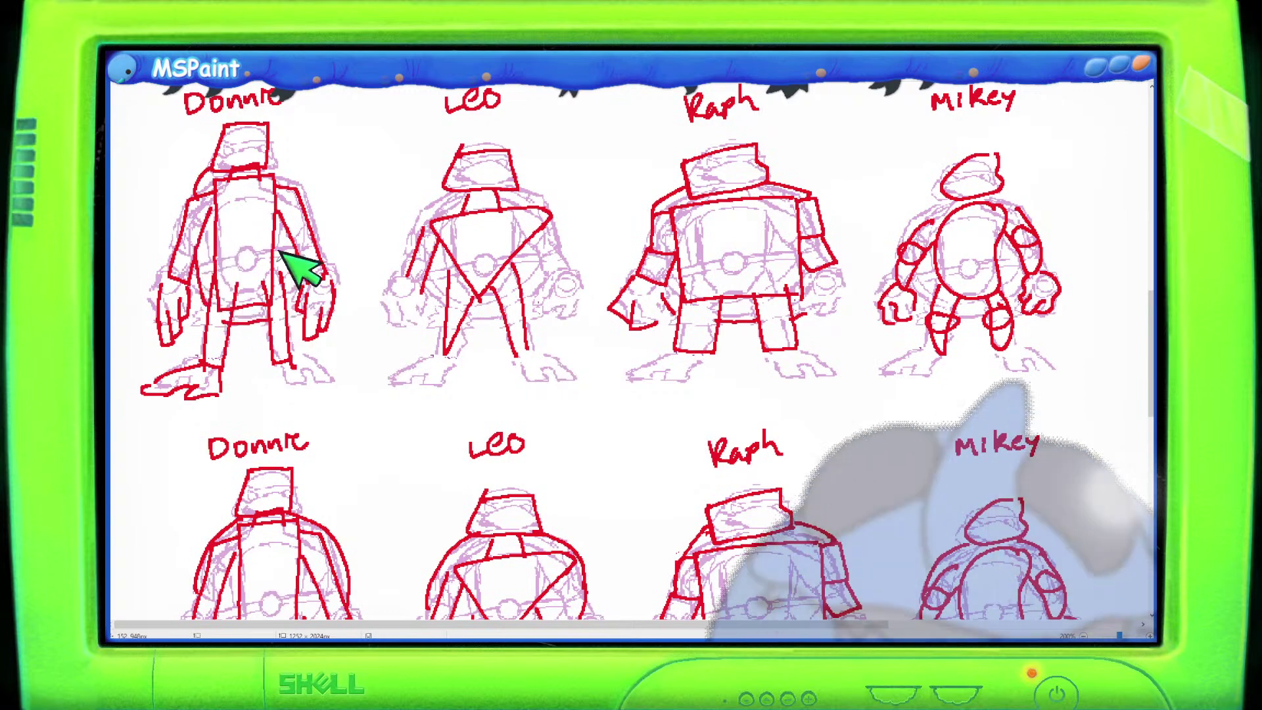
mouse_move(462, 197)
mouse_down()
mouse_move(417, 222)
mouse_move(442, 276)
mouse_move(422, 194)
mouse_move(404, 218)
mouse_move(435, 284)
mouse_move(475, 306)
mouse_move(515, 287)
mouse_up()
mouse_move(536, 190)
mouse_down()
mouse_move(563, 192)
mouse_move(561, 220)
mouse_up()
drag(680, 185, 653, 202)
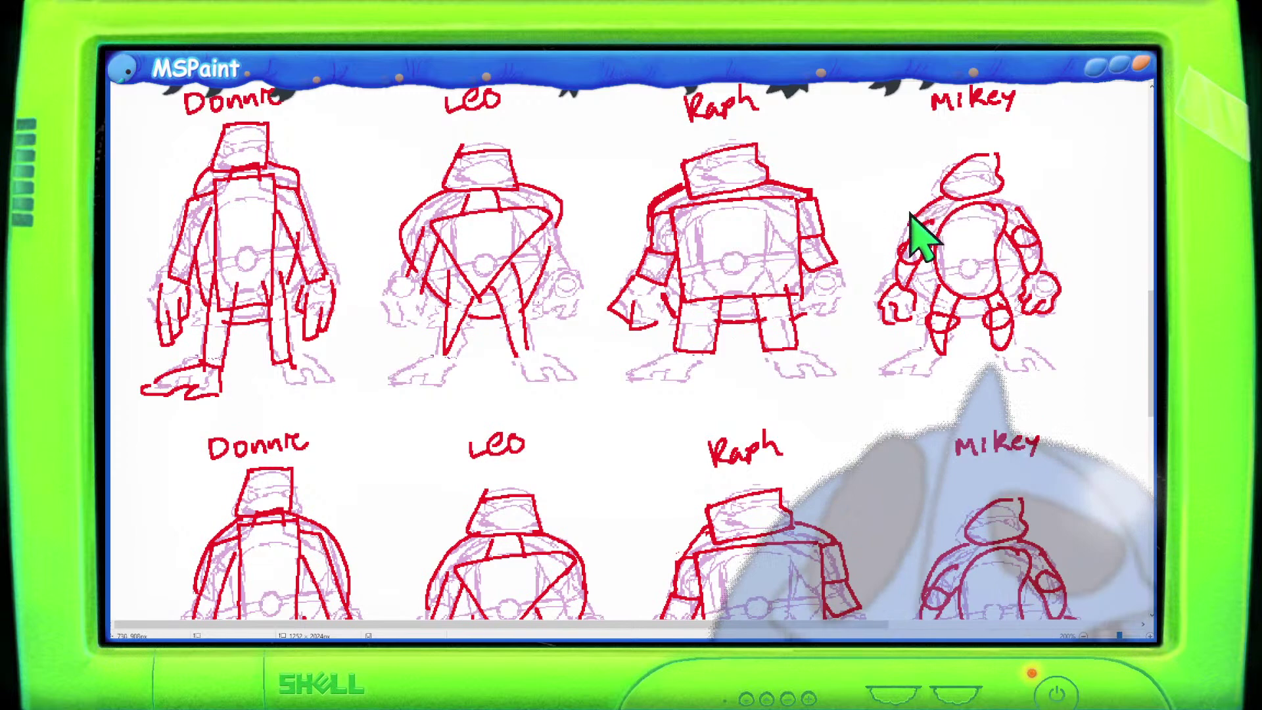
mouse_move(916, 226)
mouse_down()
mouse_move(901, 247)
mouse_move(924, 296)
mouse_up()
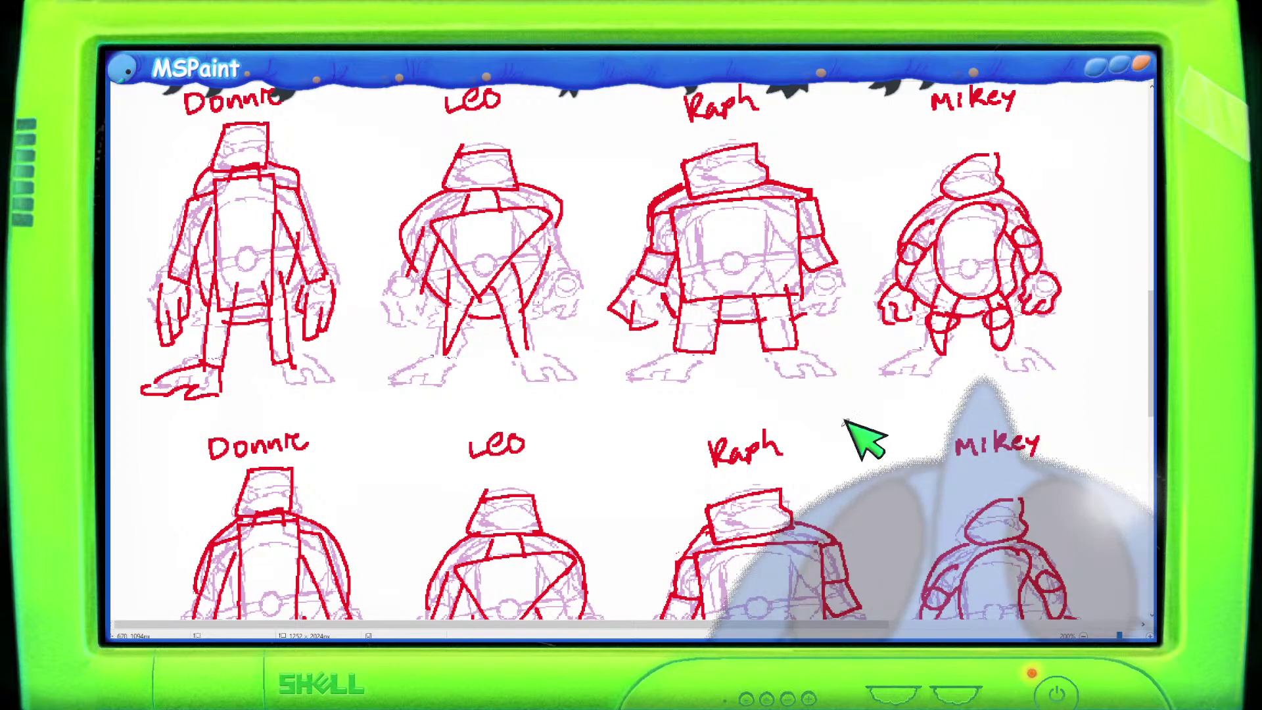
Compare the shell outlines of the upper row with the rounded shells of the lower row.
scroll(723, 403, down, 2)
scroll(727, 407, down, 2)
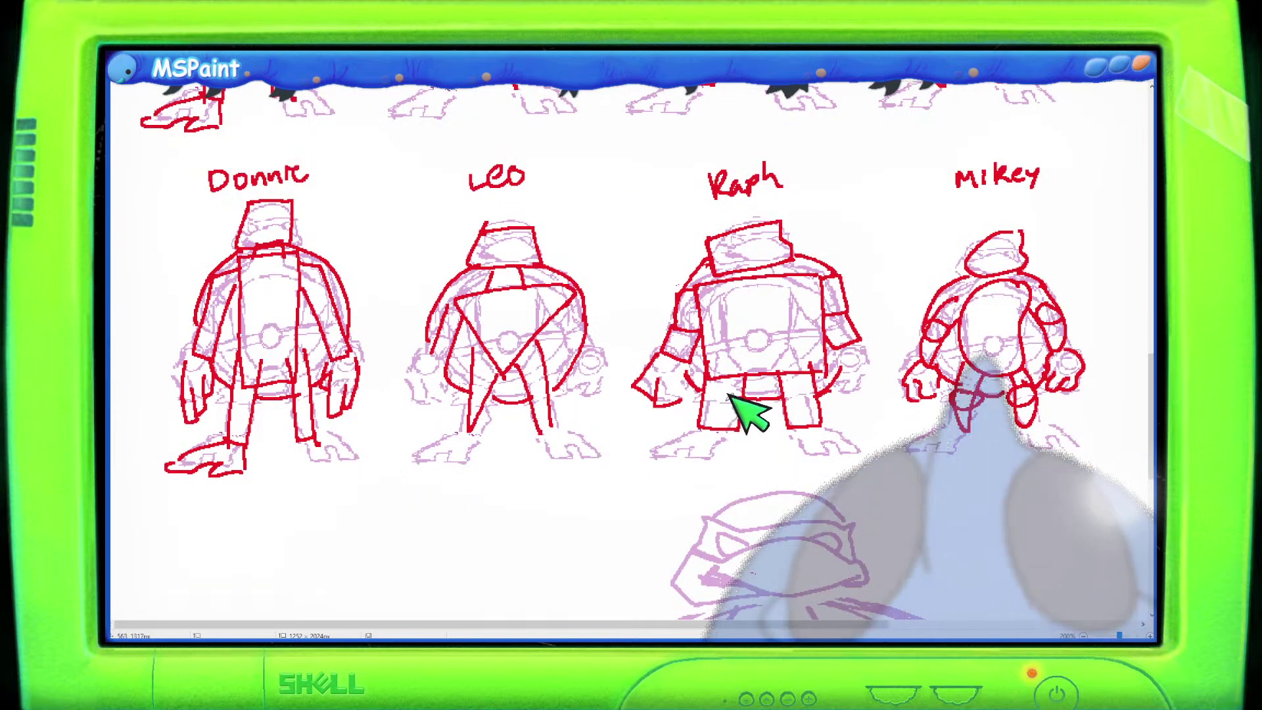
scroll(730, 396, down, 3)
scroll(290, 343, up, 4)
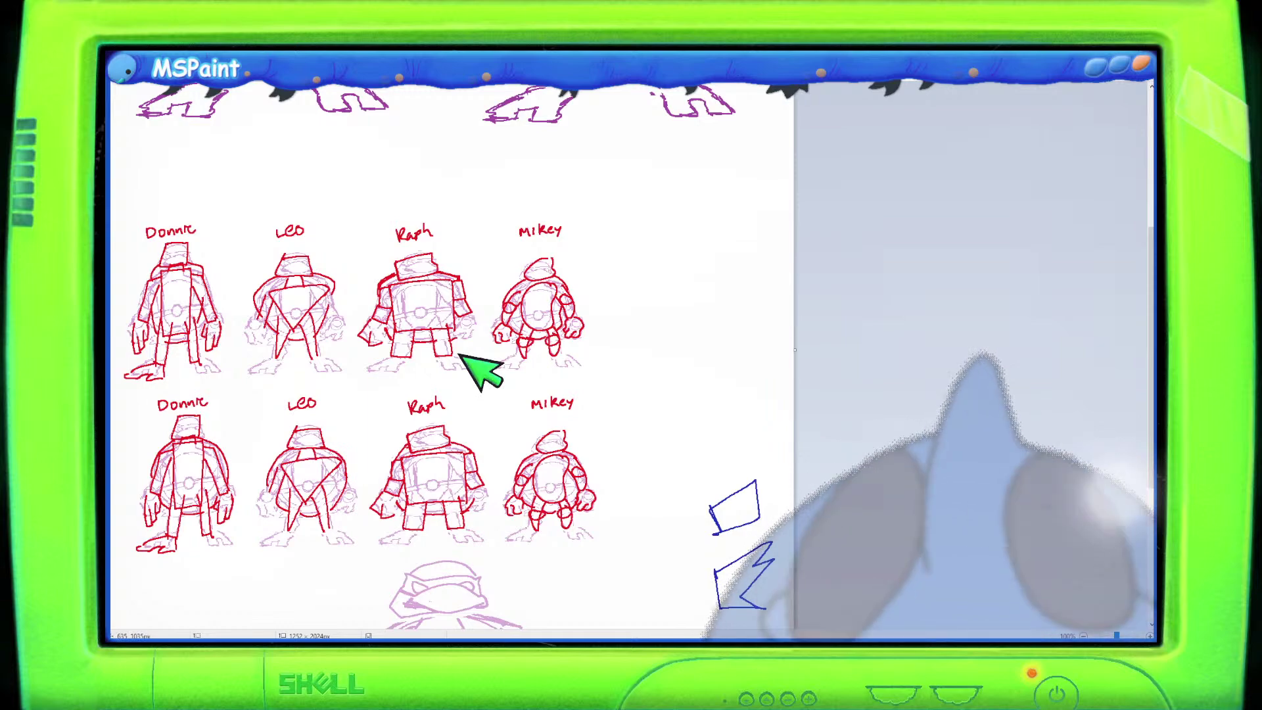
scroll(492, 374, down, 2)
scroll(492, 372, up, 6)
scroll(493, 375, down, 6)
scroll(493, 375, up, 2)
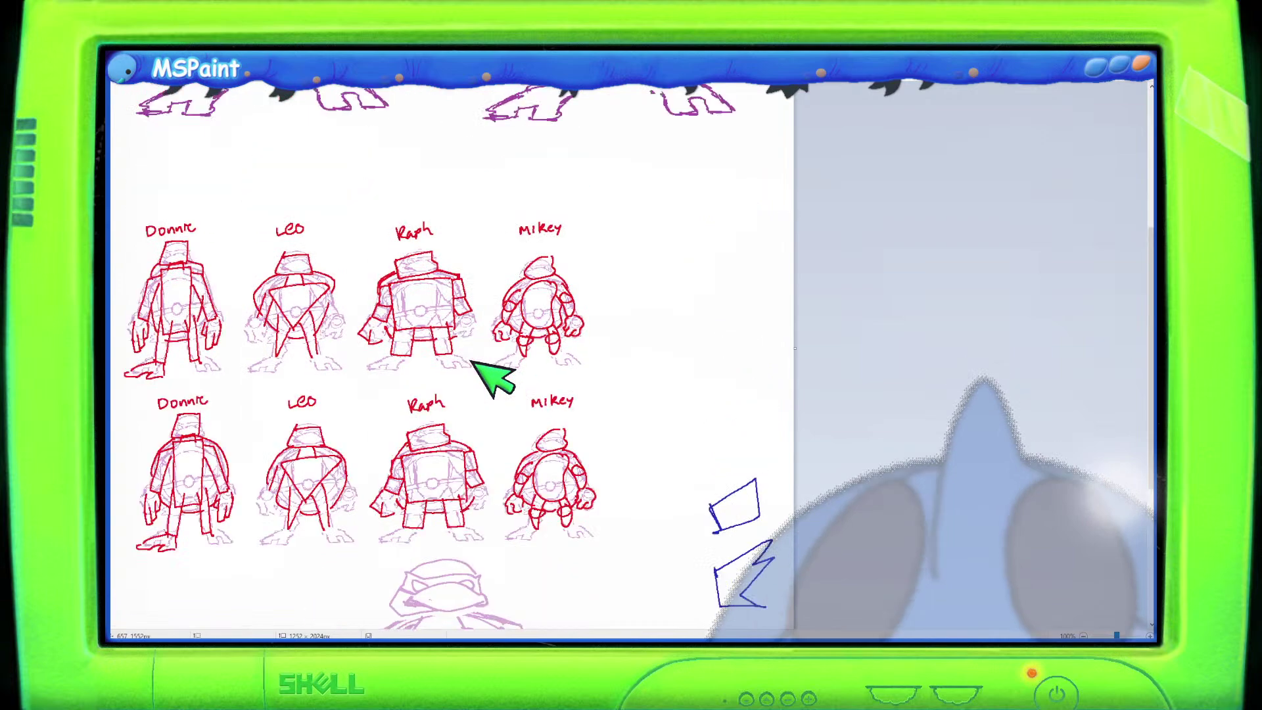
Move both rows of character sketches up together, closer to the large turtle drawings above.
mouse_move(110, 198)
mouse_down()
mouse_move(214, 290)
mouse_move(635, 566)
mouse_up()
click(626, 540)
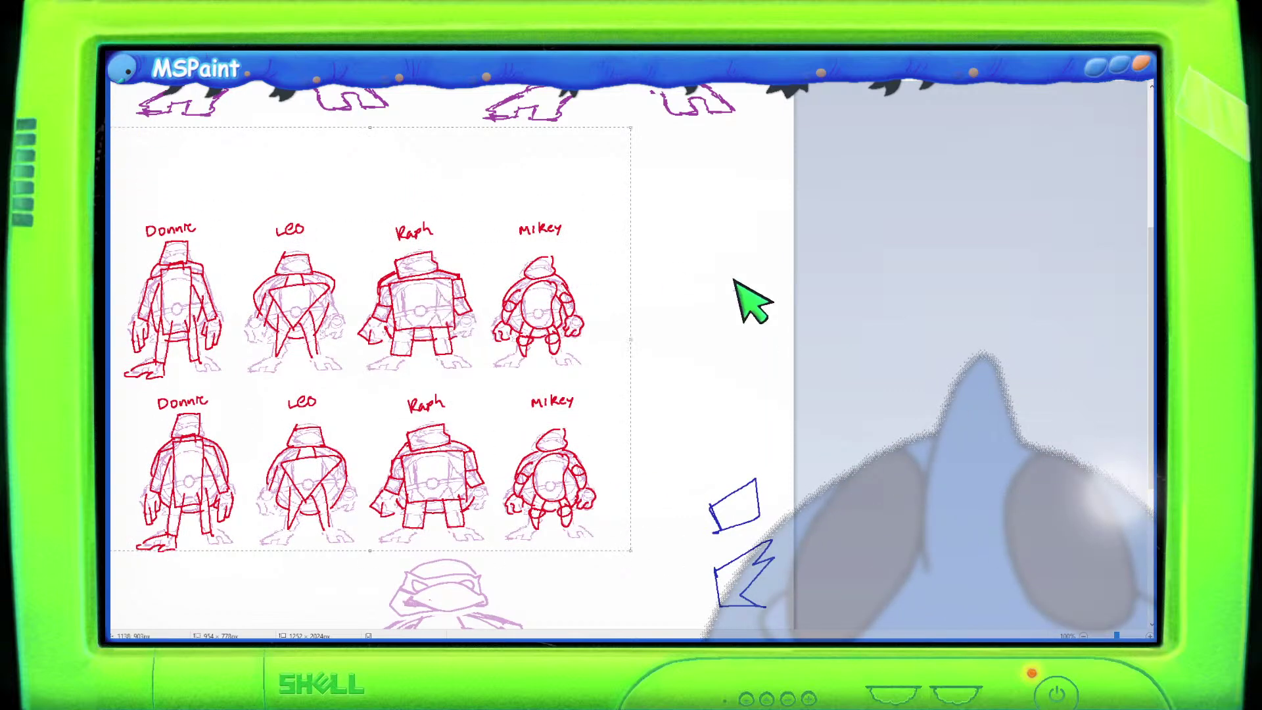
click(659, 264)
mouse_move(116, 214)
mouse_down()
mouse_move(642, 524)
mouse_move(635, 553)
mouse_up()
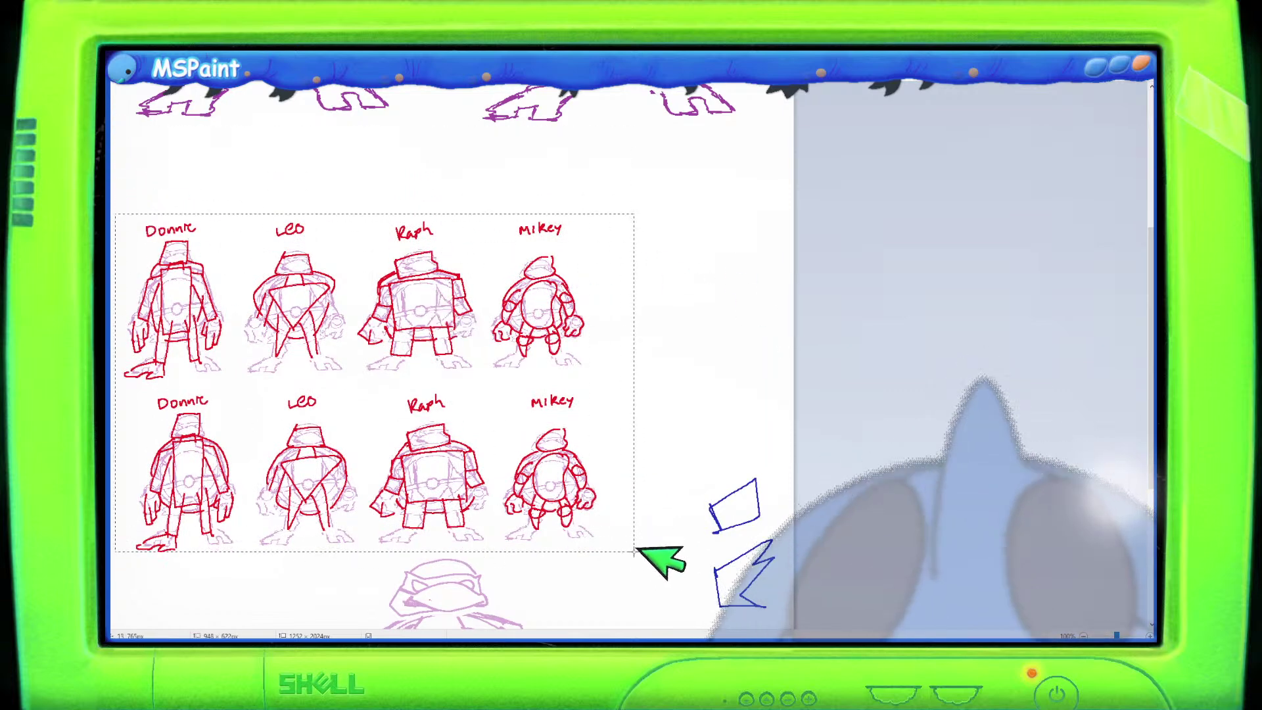
drag(573, 508, 551, 436)
click(724, 427)
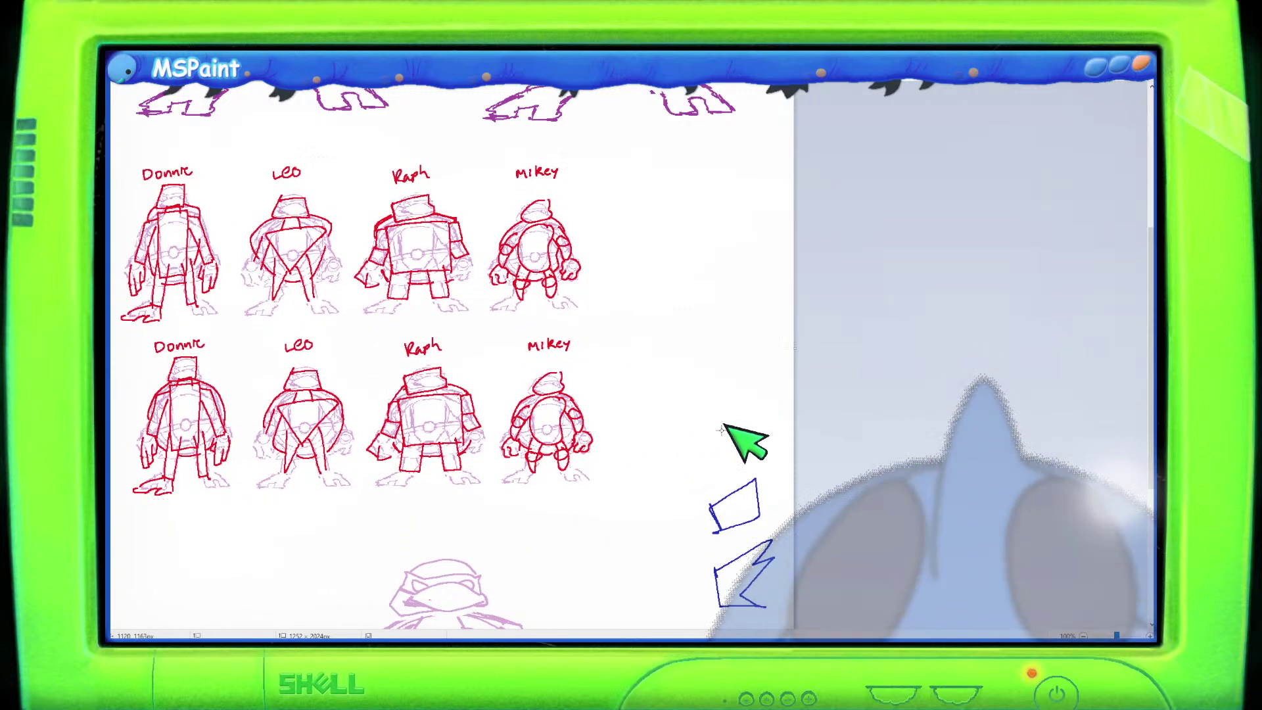
Shrink the column of four blue shapes and place it closer to the canvas edge.
scroll(725, 424, up, 1)
scroll(726, 423, down, 6)
scroll(725, 423, down, 1)
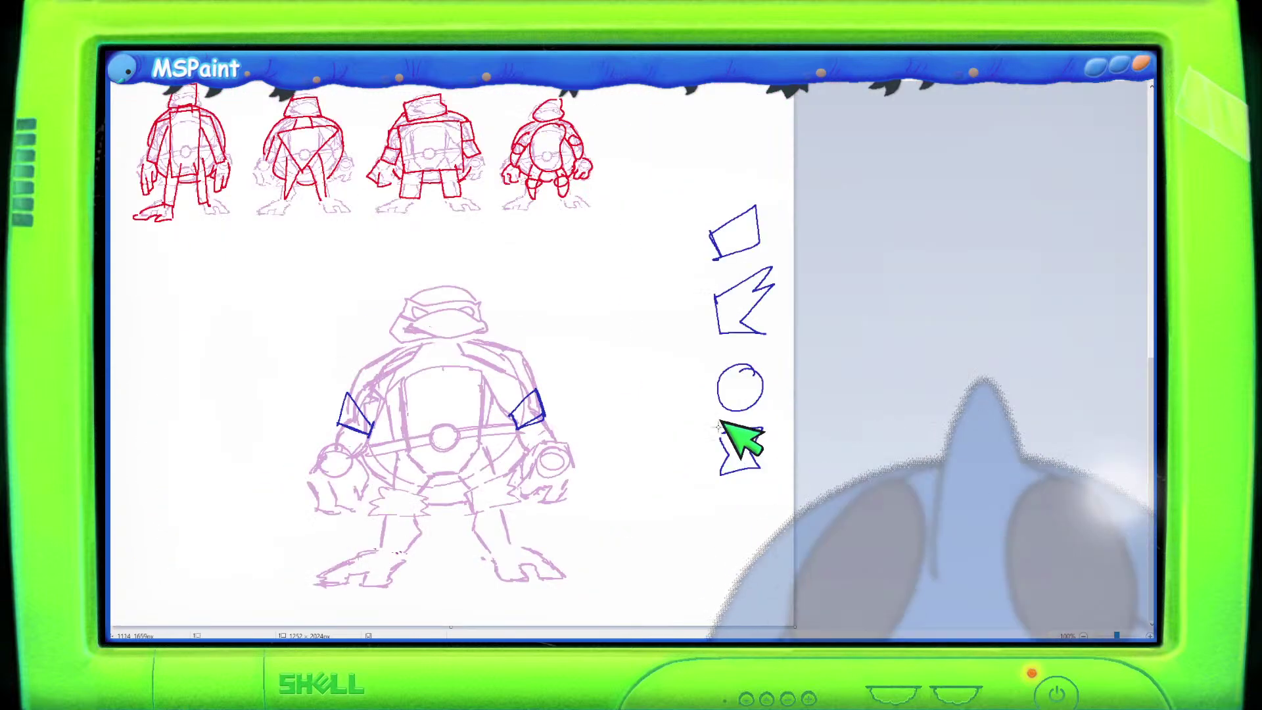
drag(696, 197, 817, 493)
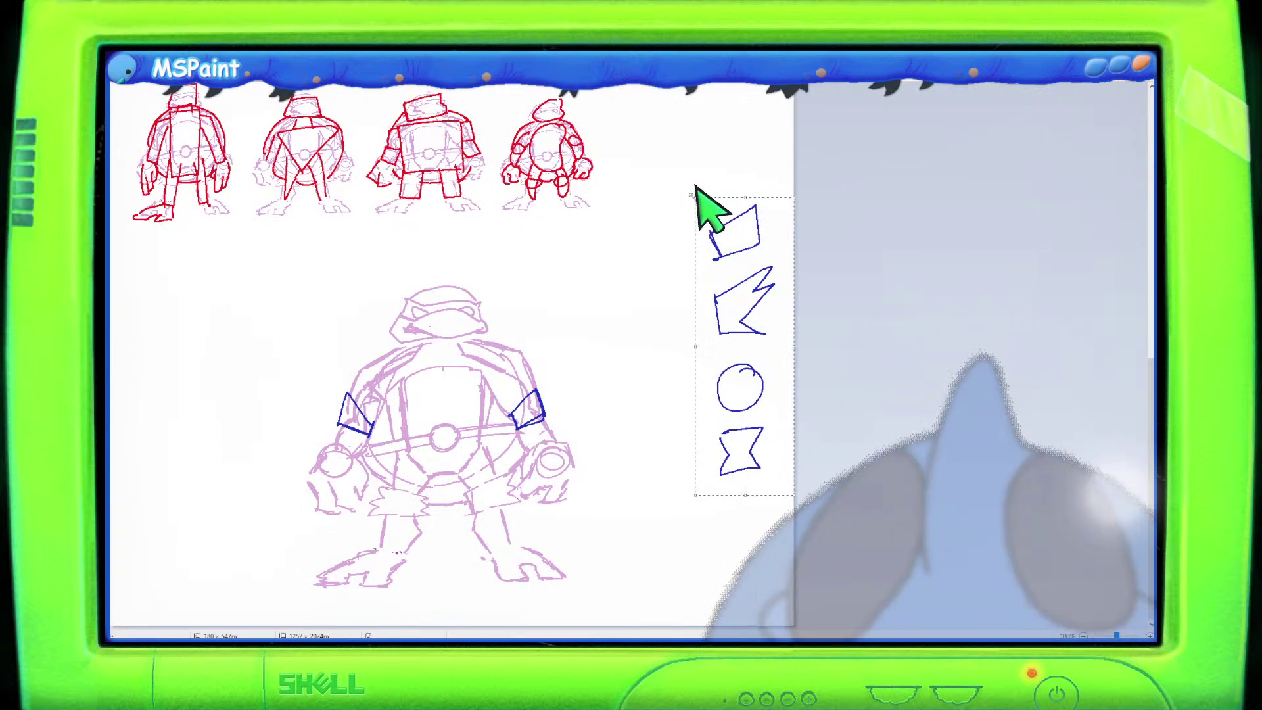
drag(728, 262, 727, 267)
Delete the large lavender turtle sketch with the blue armbands.
mouse_move(224, 257)
mouse_down()
mouse_move(564, 493)
mouse_move(628, 632)
mouse_up()
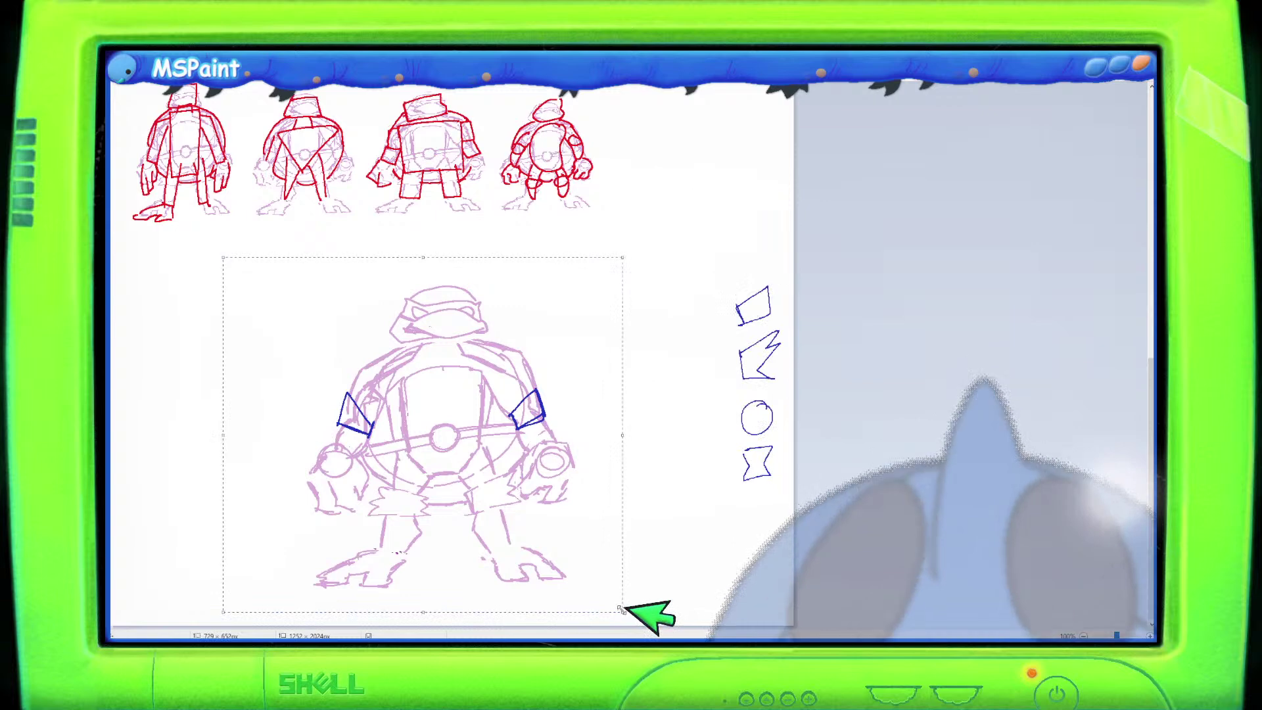
key(Delete)
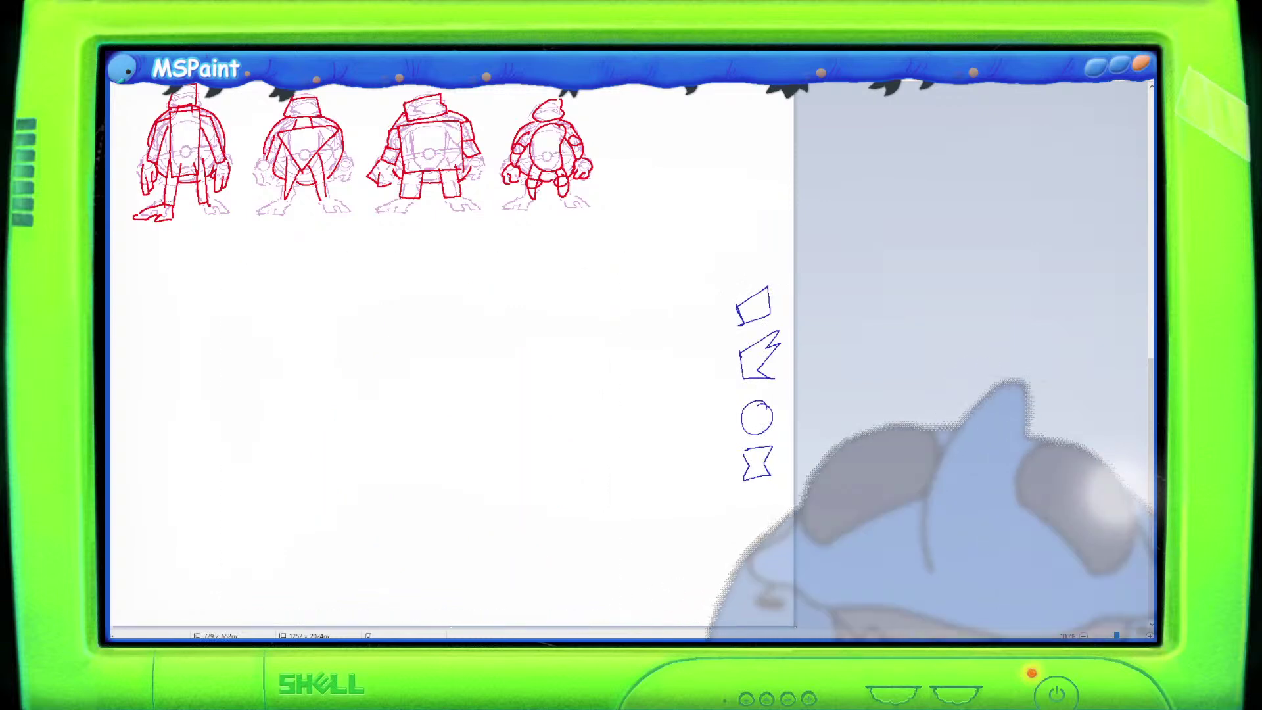
Duplicate the lower character row in the blank area beneath it and enlarge the copy to nearly the canvas width.
scroll(718, 316, up, 3)
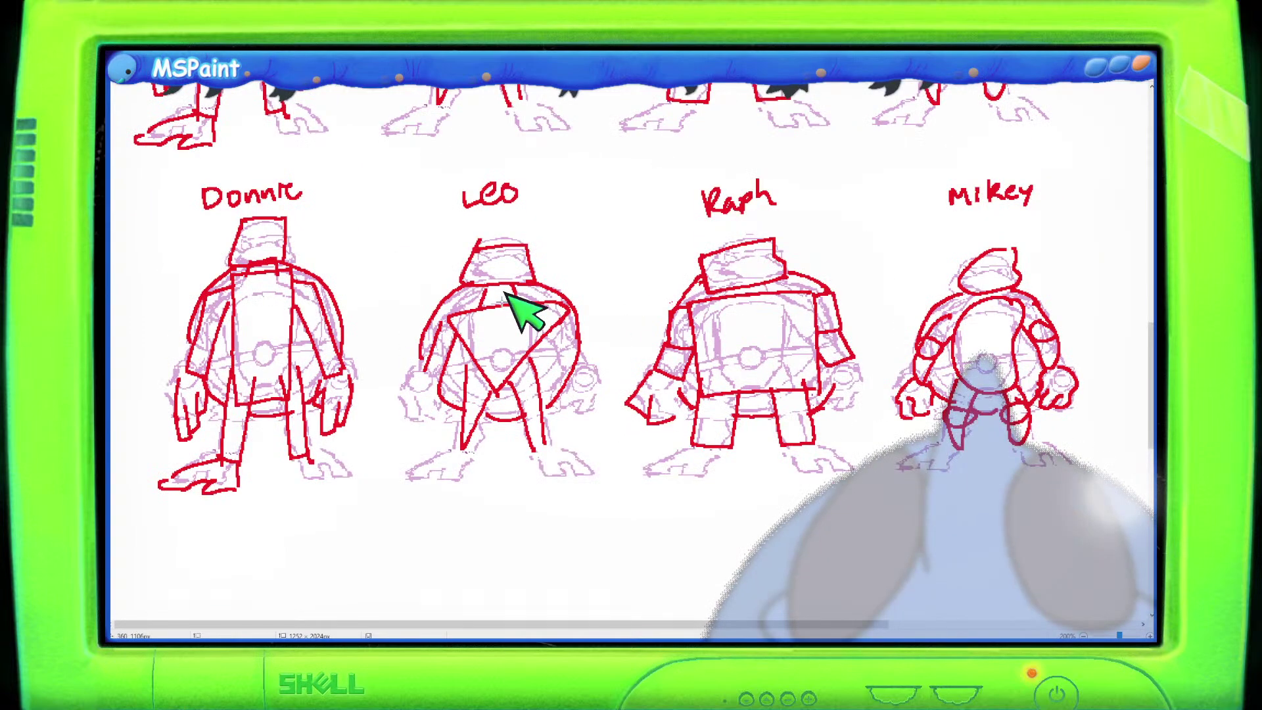
scroll(505, 295, down, 3)
scroll(635, 307, up, 5)
scroll(634, 311, down, 5)
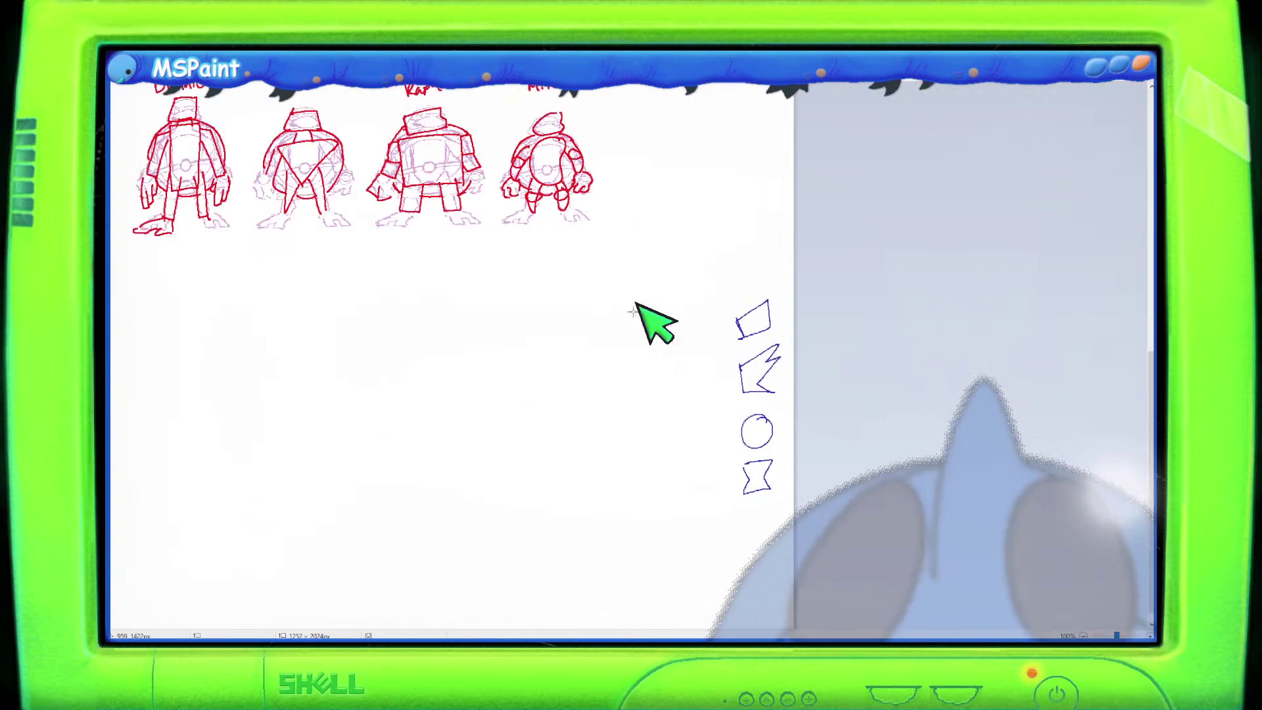
scroll(634, 306, up, 3)
drag(617, 383, 111, 212)
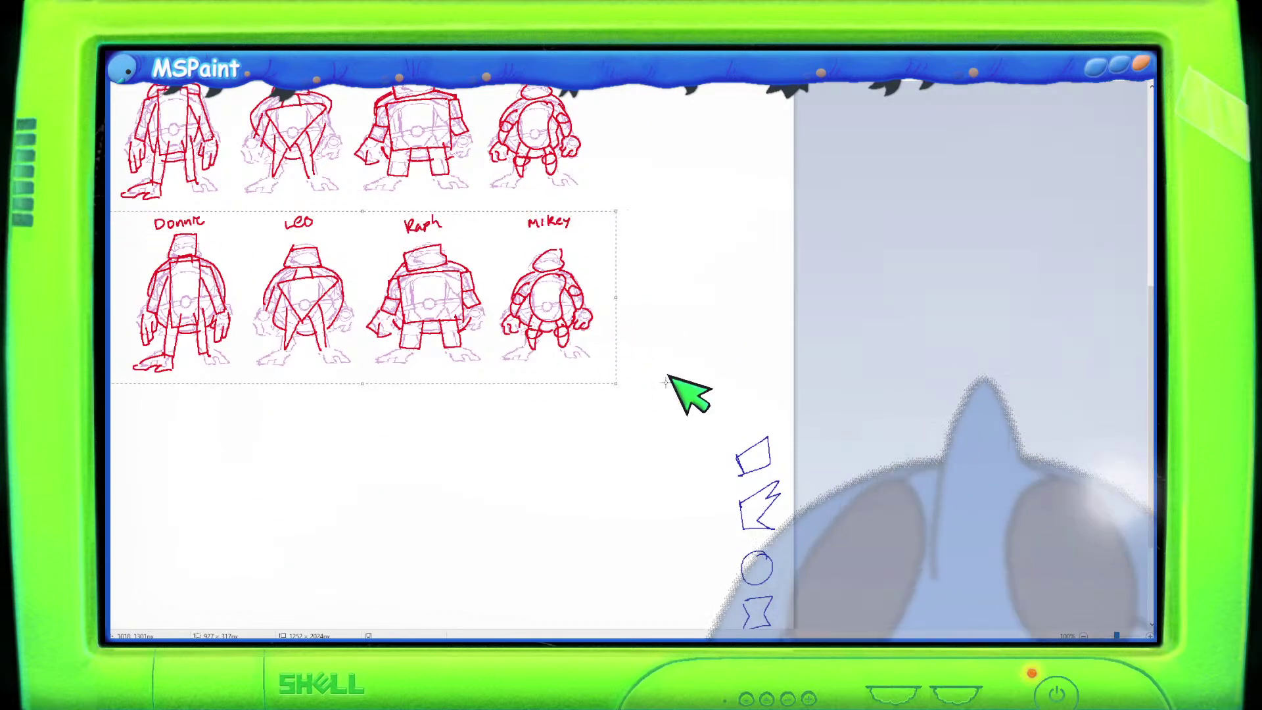
scroll(759, 437, down, 3)
drag(472, 295, 501, 445)
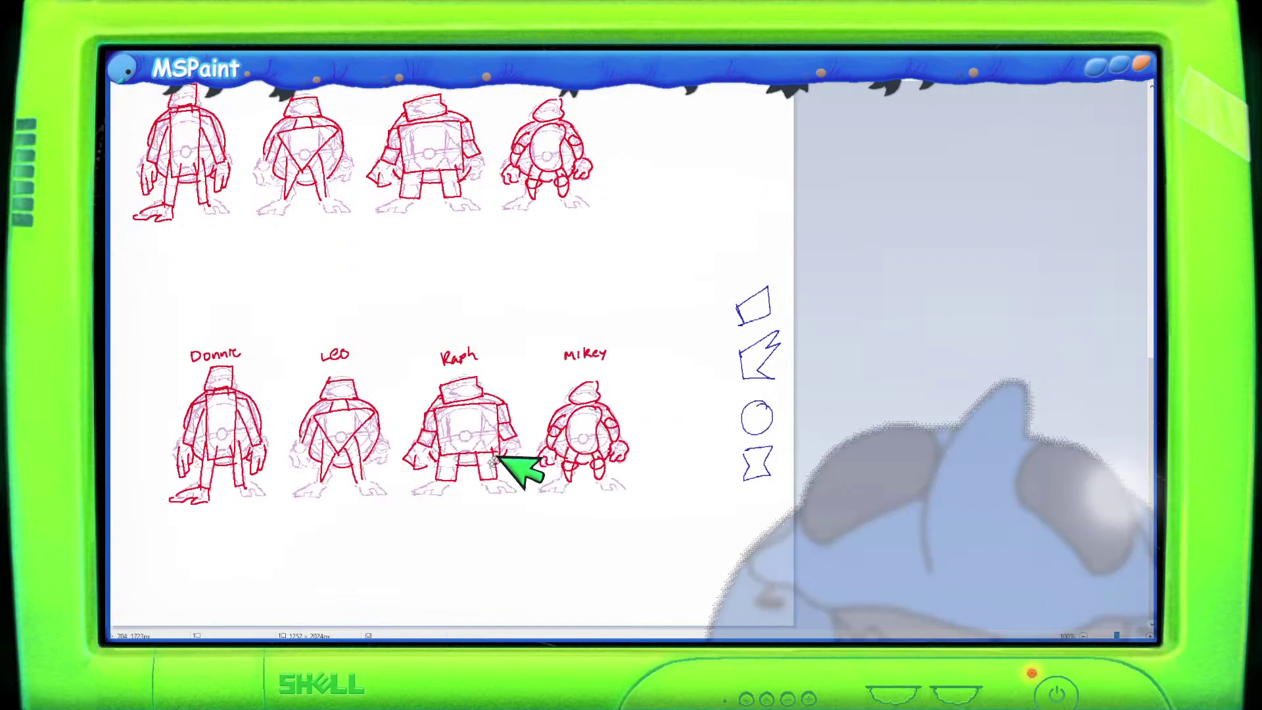
drag(649, 514, 772, 598)
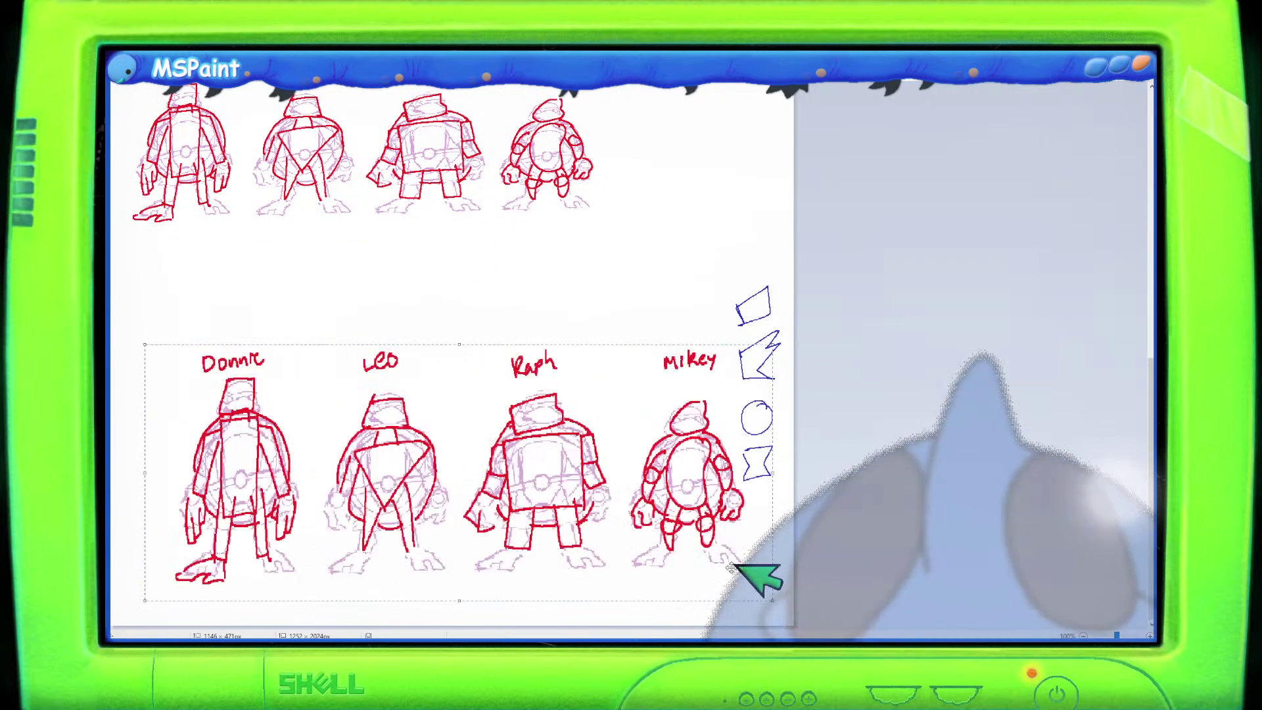
drag(702, 533, 676, 535)
Move the column of blue shapes up, clear of the enlarged character row.
drag(730, 265, 729, 284)
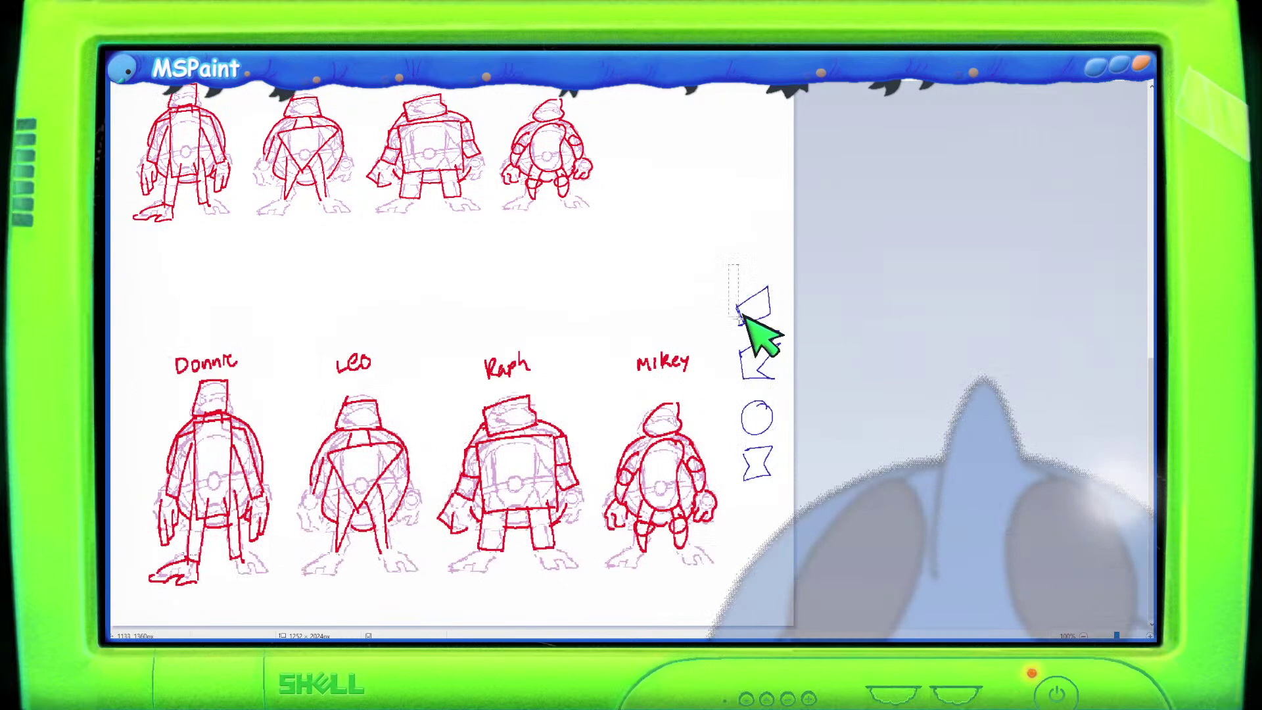
drag(765, 394, 761, 153)
Move the enlarged character row up and stretch it across almost the full canvas width.
click(140, 325)
mouse_move(131, 332)
mouse_down()
mouse_move(695, 595)
mouse_move(815, 621)
mouse_move(683, 525)
mouse_up()
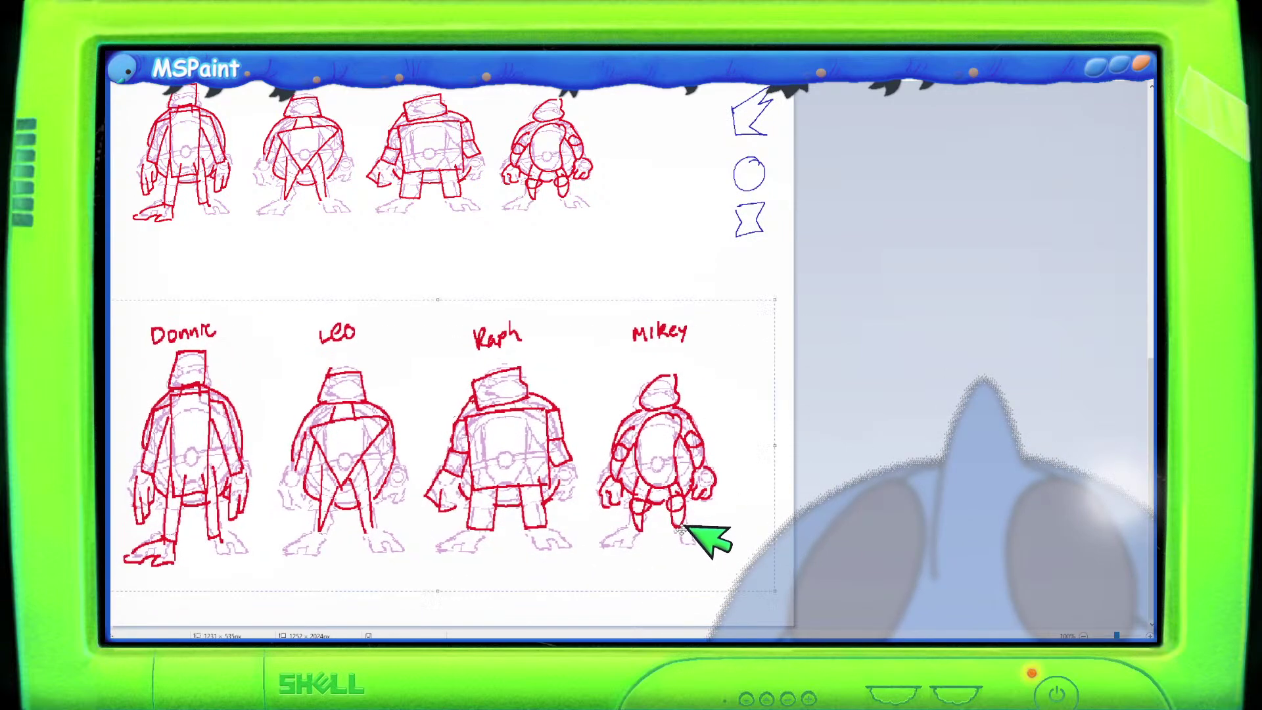
mouse_move(808, 444)
mouse_down()
mouse_move(728, 468)
mouse_move(846, 437)
mouse_move(738, 459)
mouse_move(715, 435)
mouse_up()
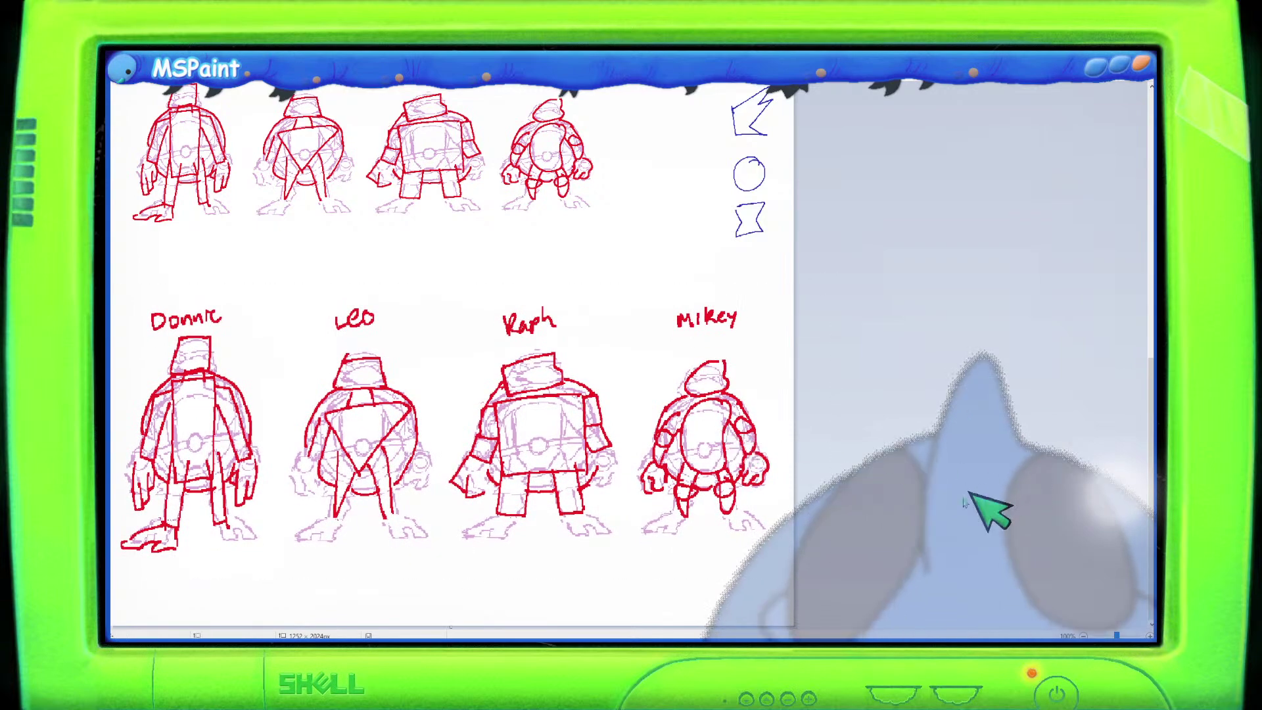
Examine the enlarged character row up close and alongside the other sketches on the sheet.
scroll(930, 535, up, 2)
scroll(929, 535, down, 5)
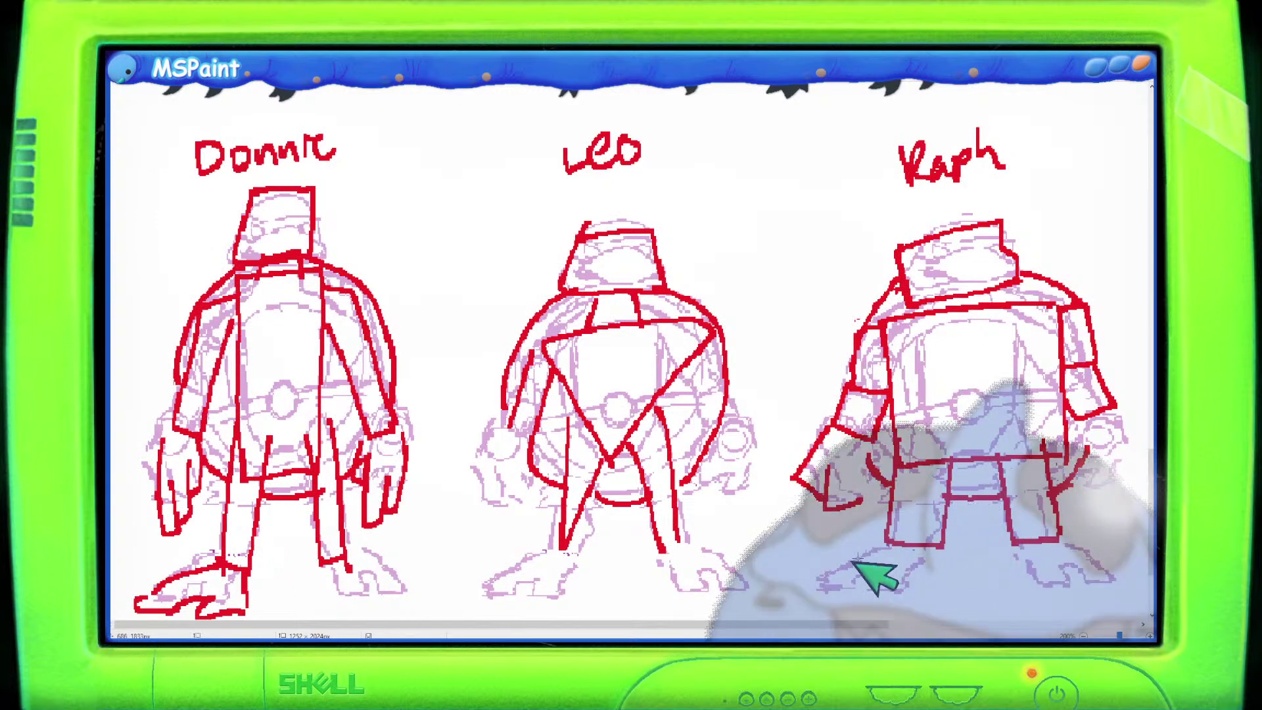
drag(818, 626, 881, 631)
scroll(740, 563, down, 1)
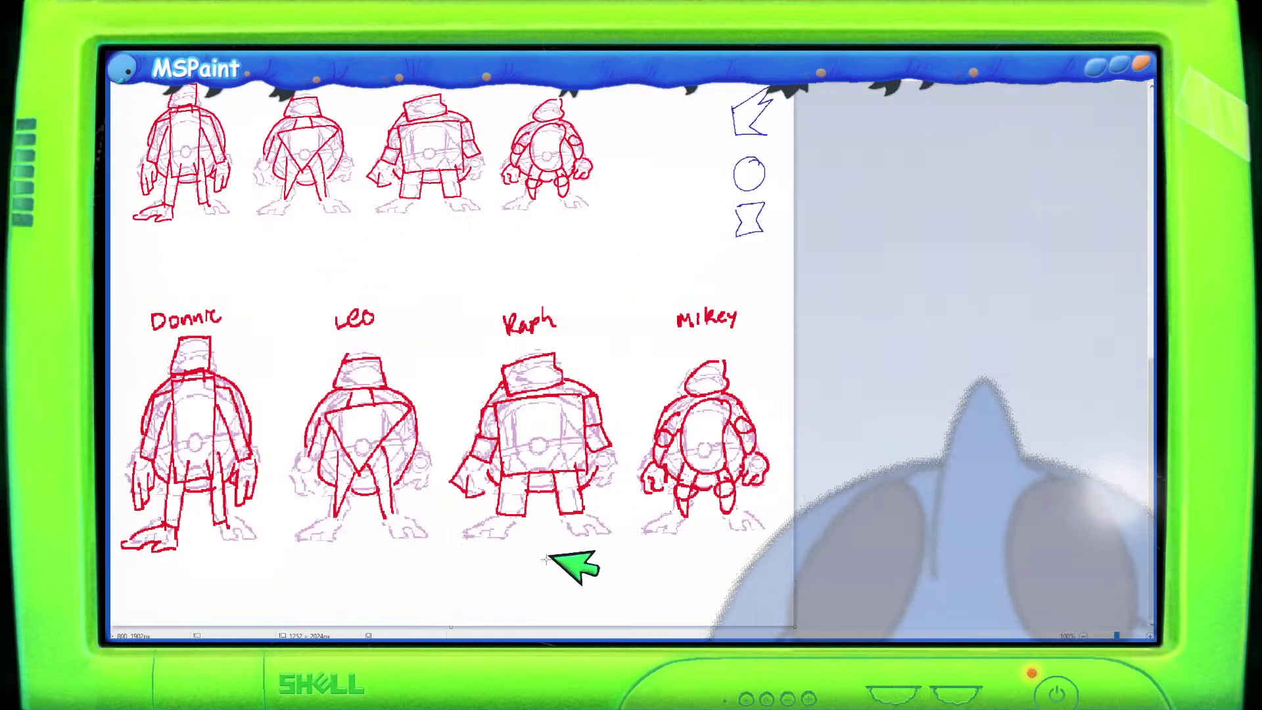
scroll(545, 560, down, 1)
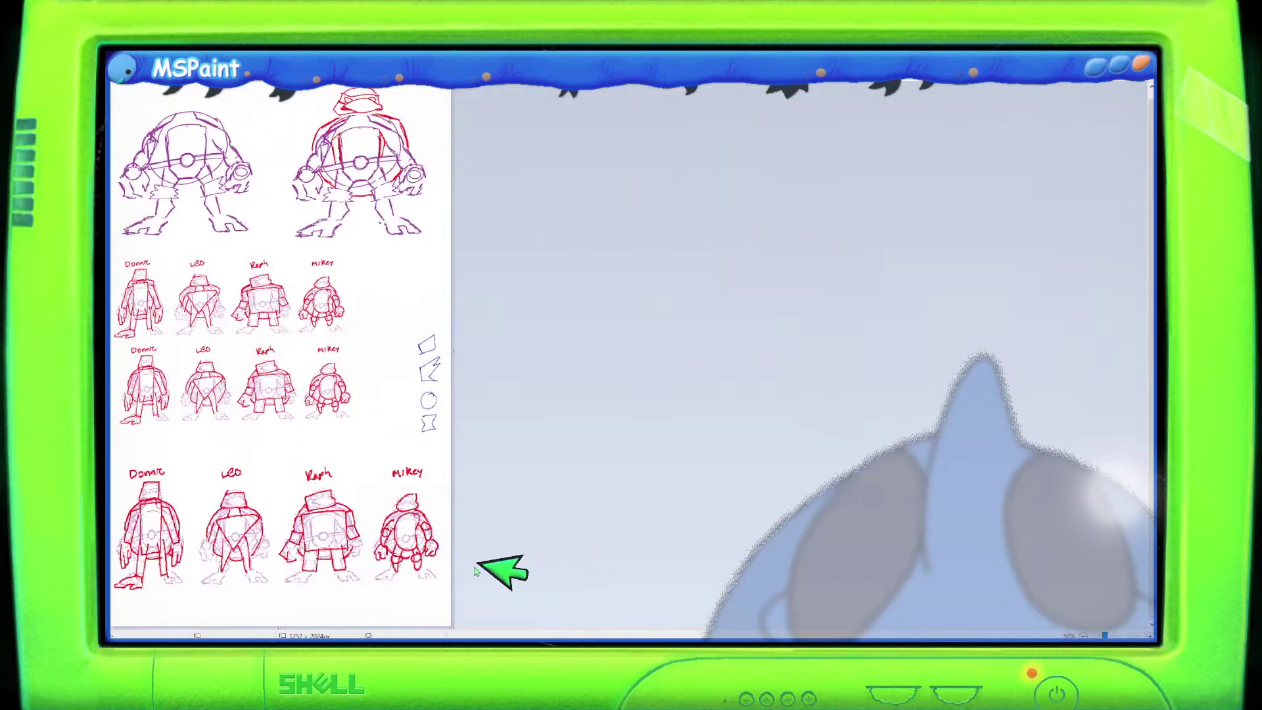
scroll(480, 564, up, 1)
scroll(482, 565, down, 6)
scroll(434, 567, up, 1)
scroll(432, 566, down, 3)
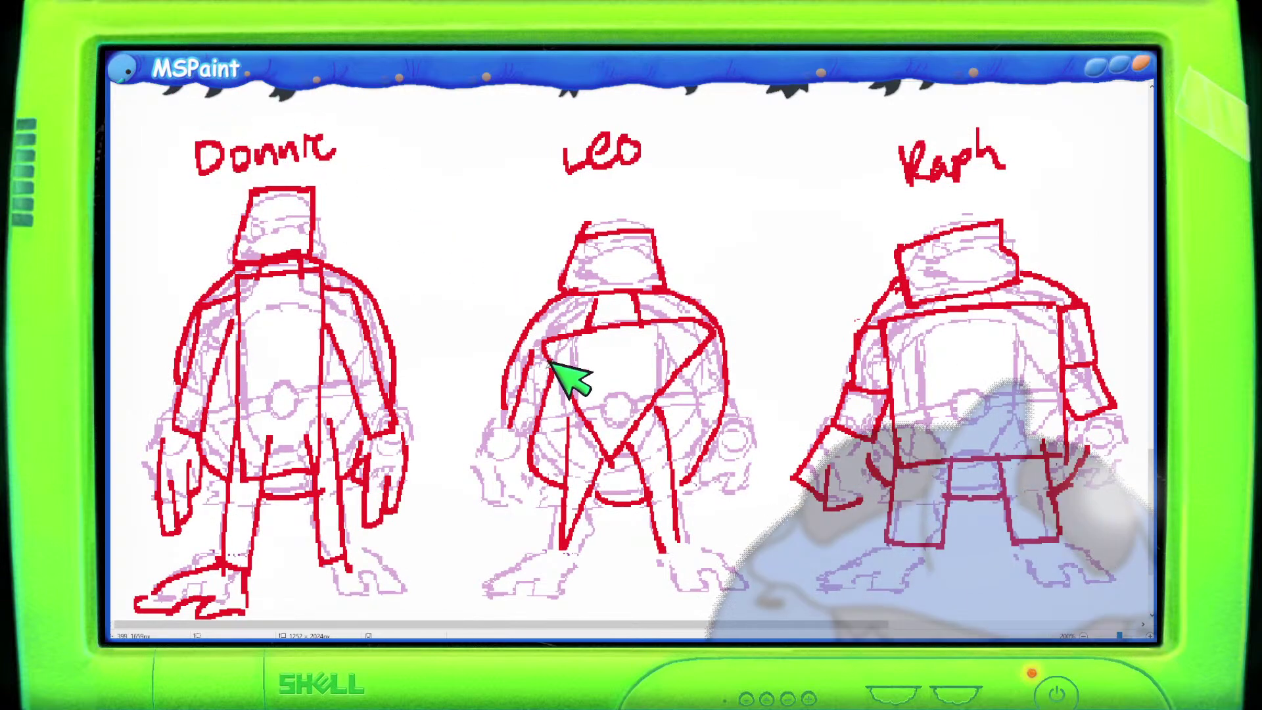
Sketch a wide jaw with a row of gritted teeth in black over Raph's red head shape.
drag(584, 312, 541, 337)
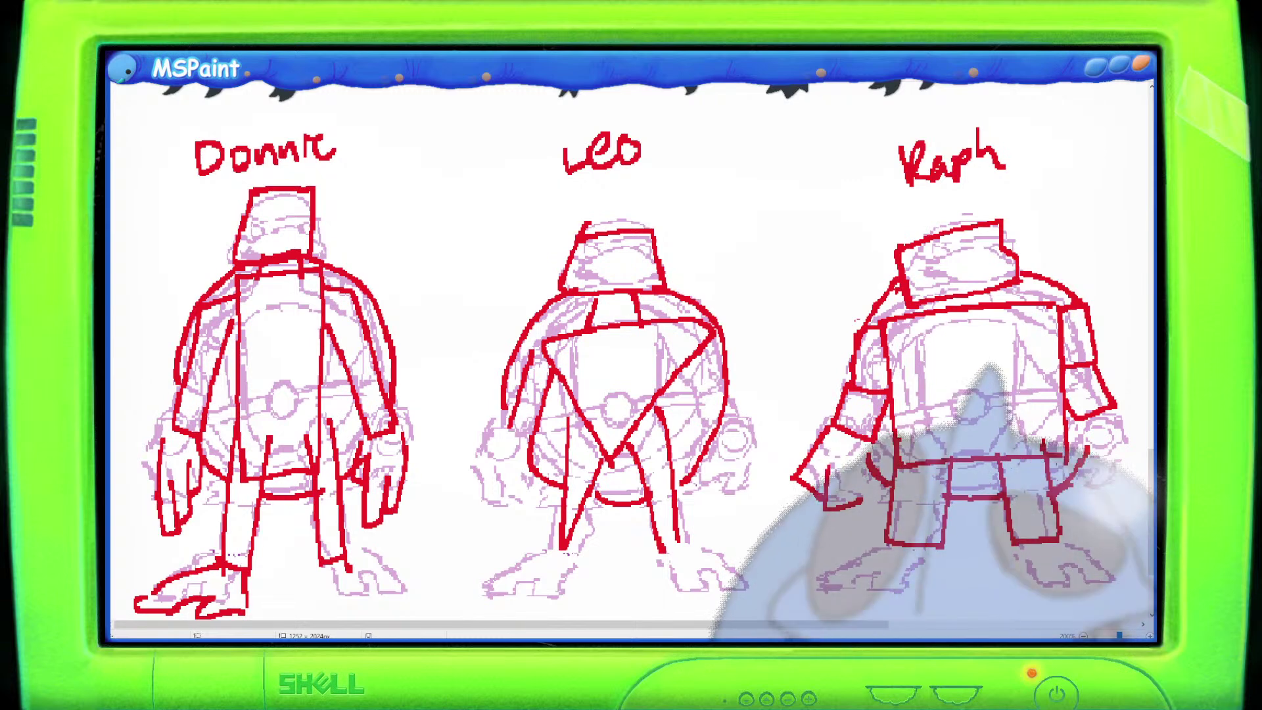
drag(699, 627, 985, 635)
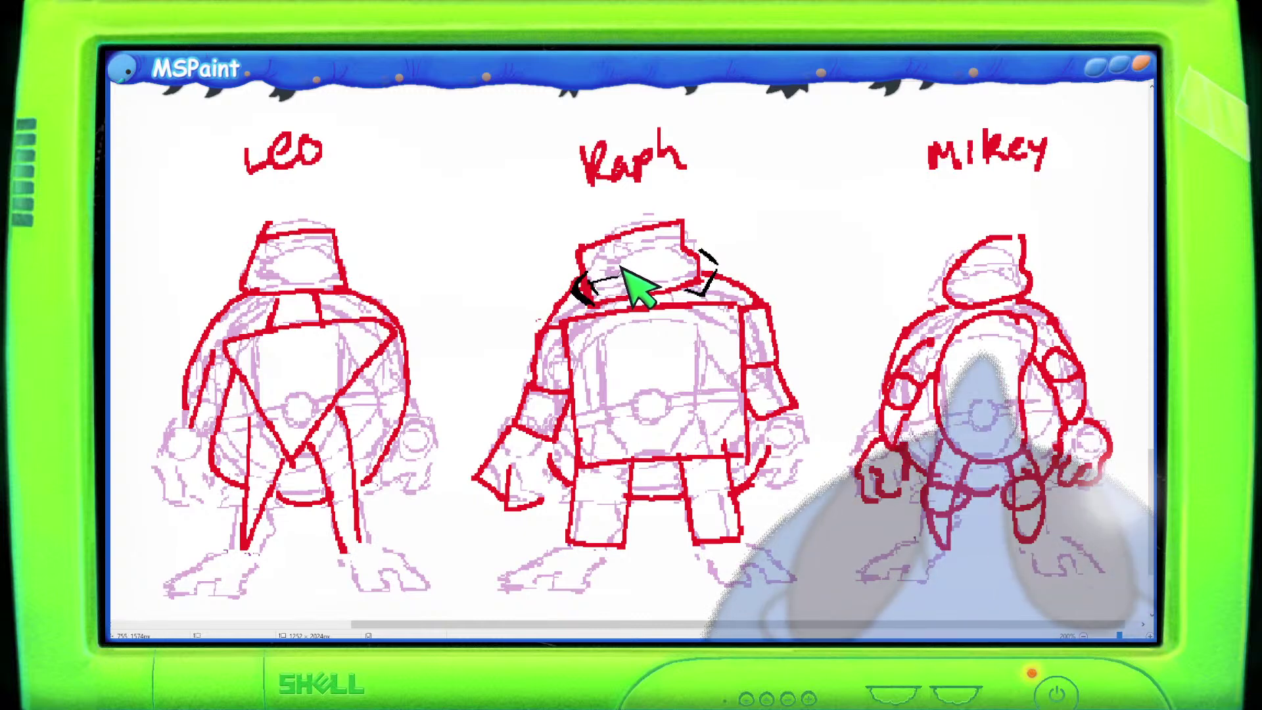
drag(618, 275, 680, 266)
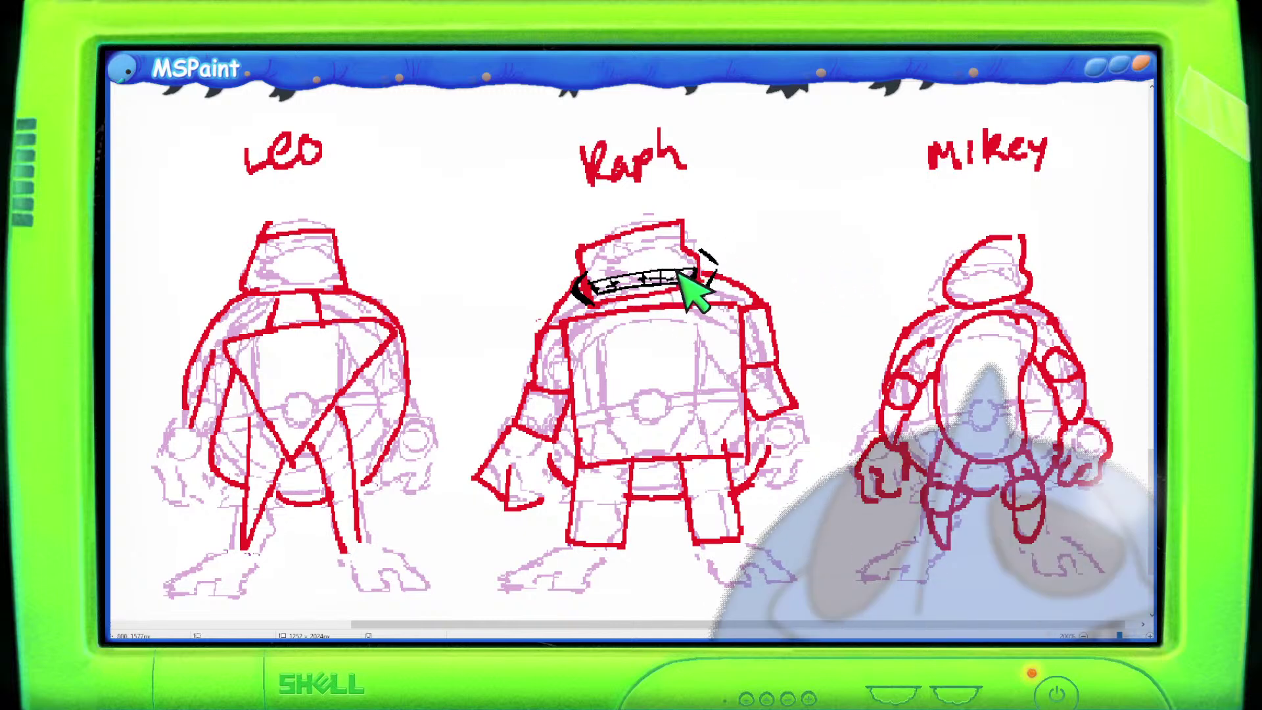
mouse_move(614, 283)
mouse_down()
mouse_move(654, 281)
mouse_move(665, 266)
mouse_up()
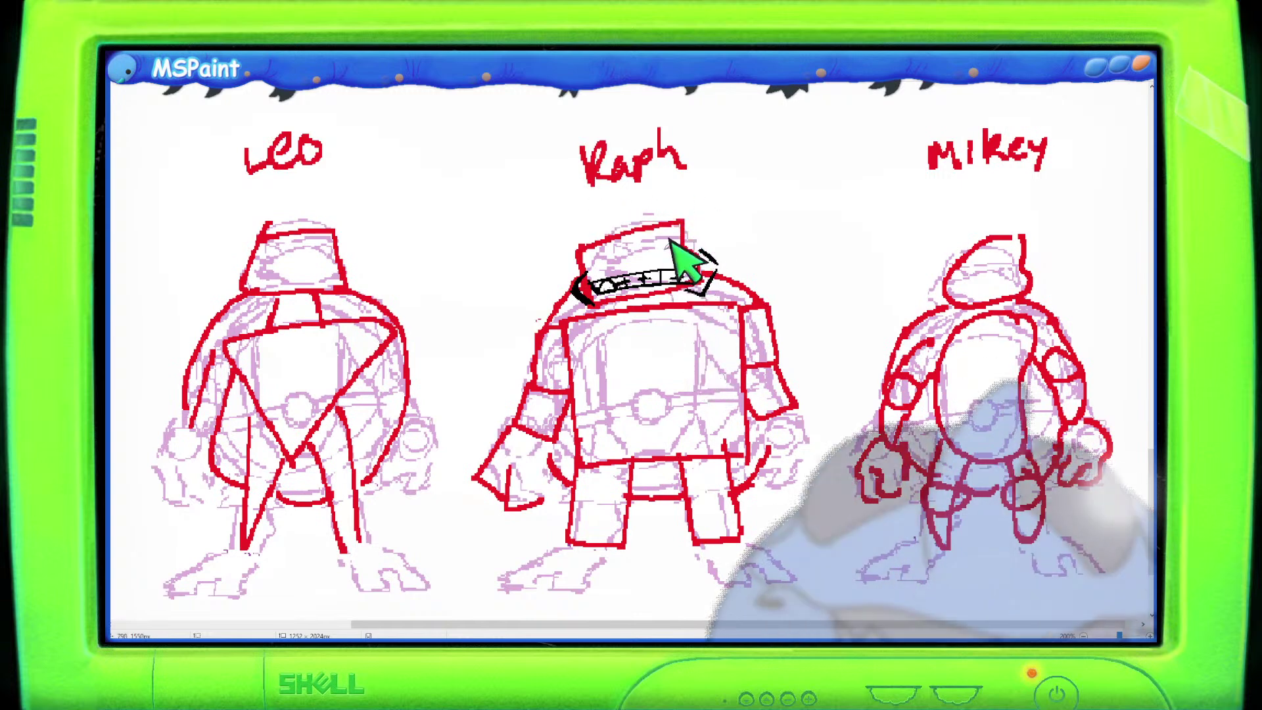
drag(673, 249, 621, 256)
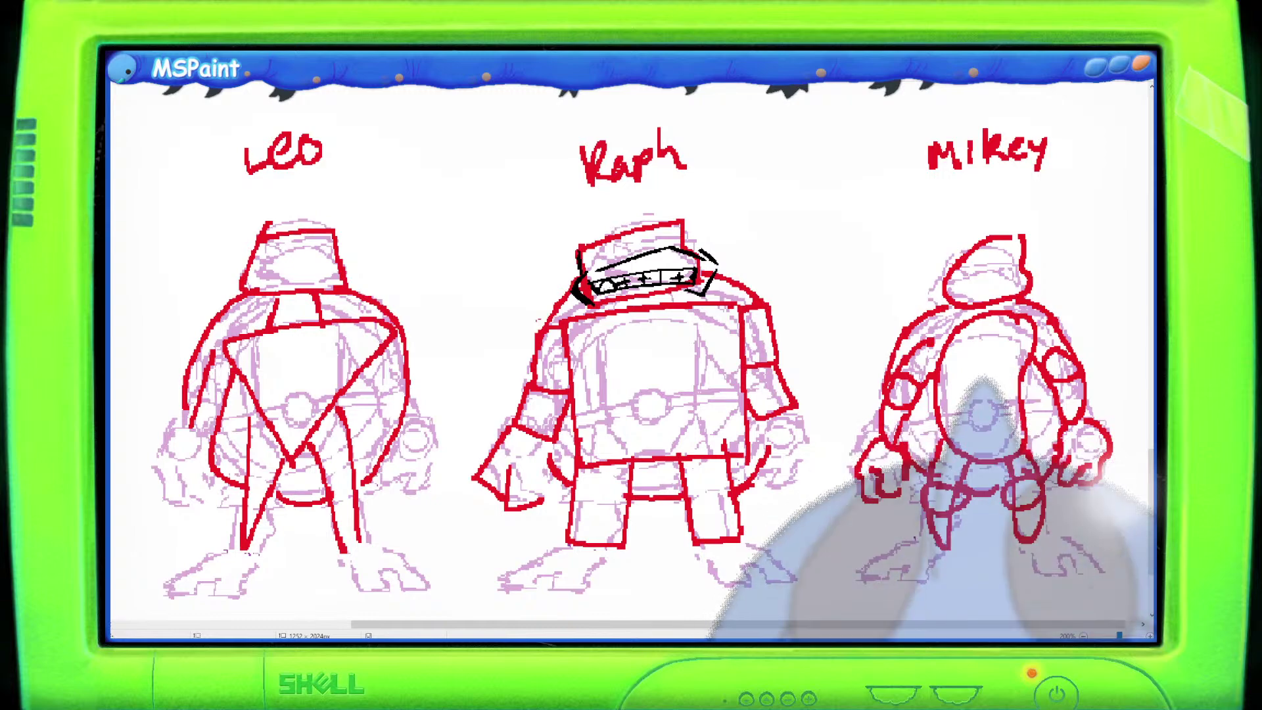
Paste the close-up reference of the grinning red-masked turtle and compare it with the Raph sketch.
key(ctrl+v)
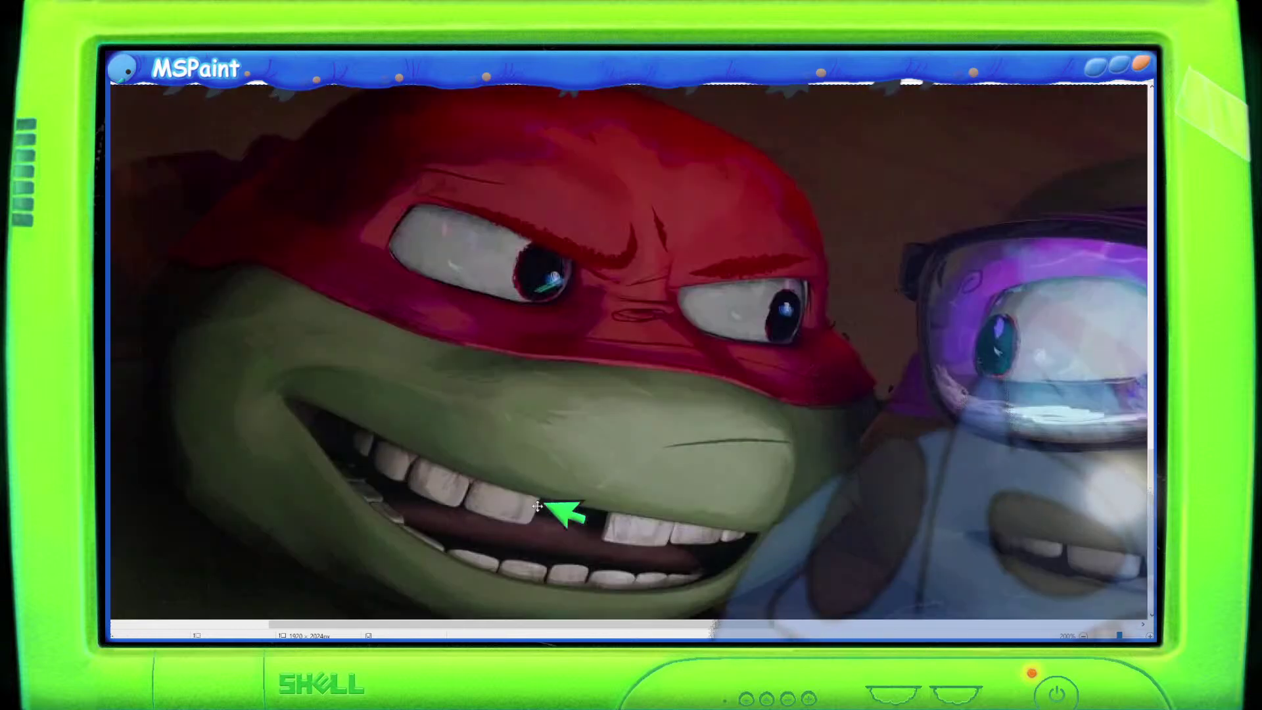
drag(492, 624, 1057, 631)
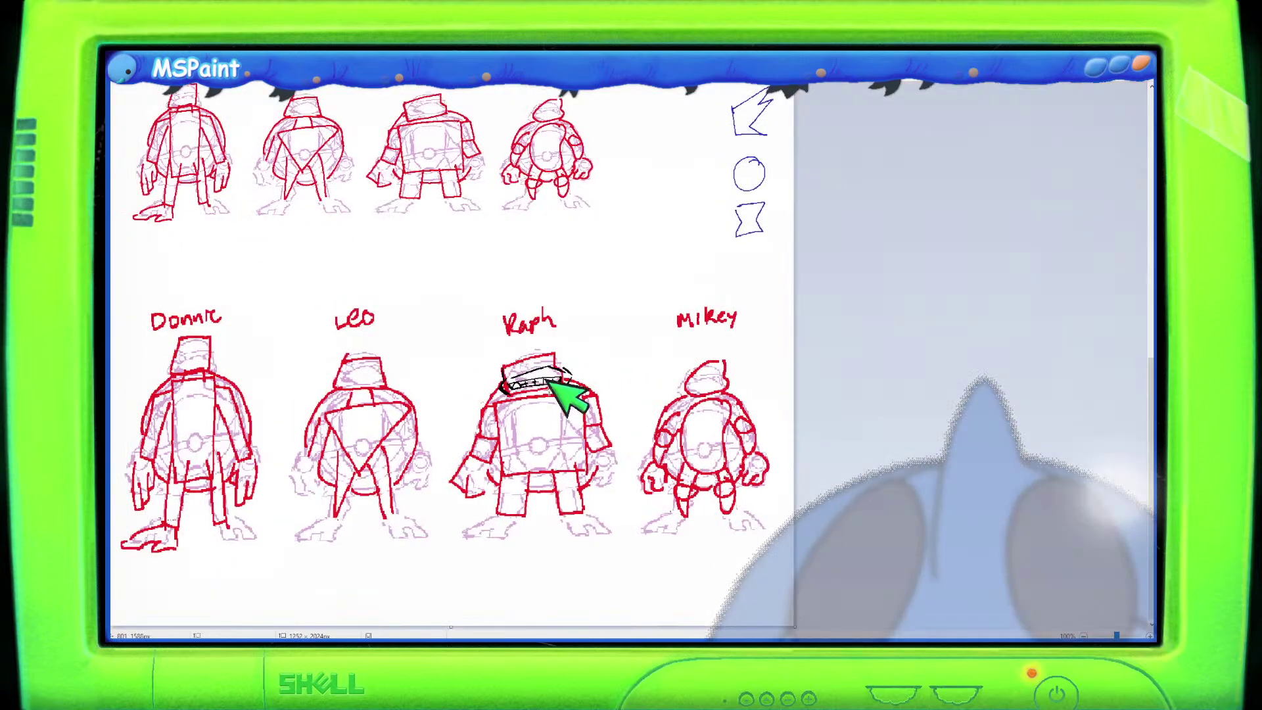
scroll(562, 394, up, 1)
scroll(662, 445, down, 5)
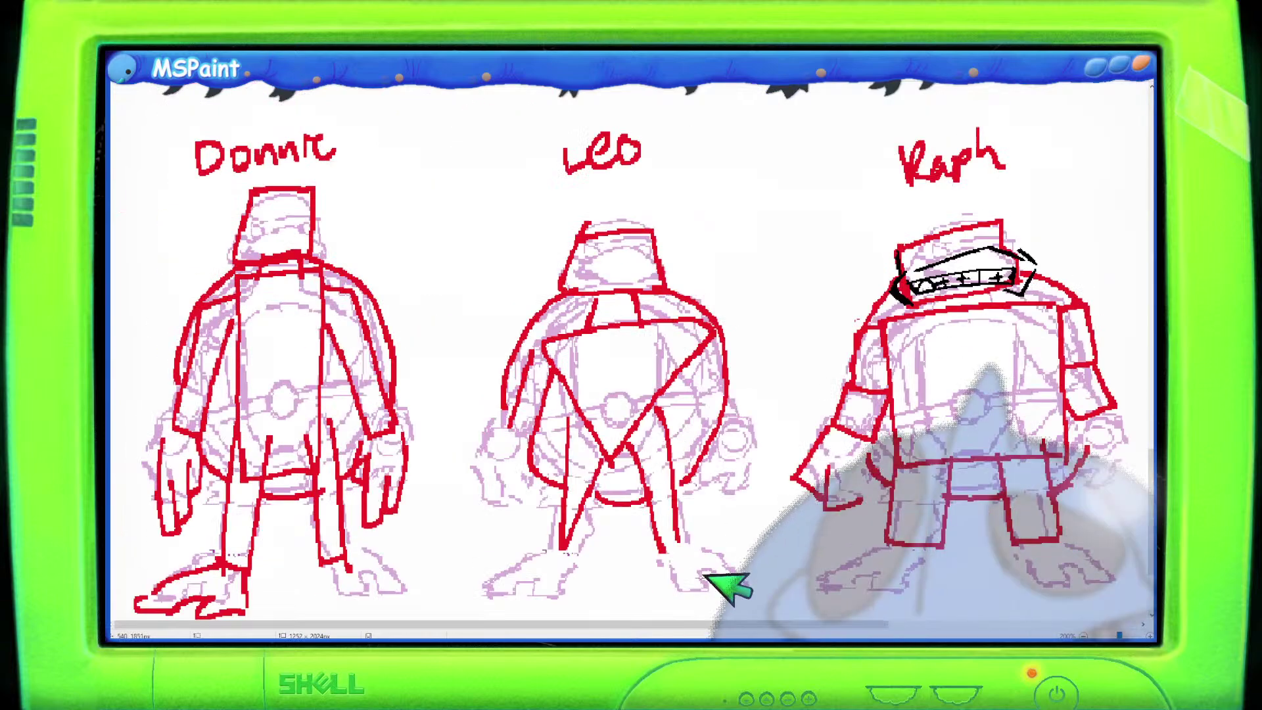
Paste the reference of the frowning red-masked turtle and place it between the Leo and Raph names.
drag(732, 629, 915, 628)
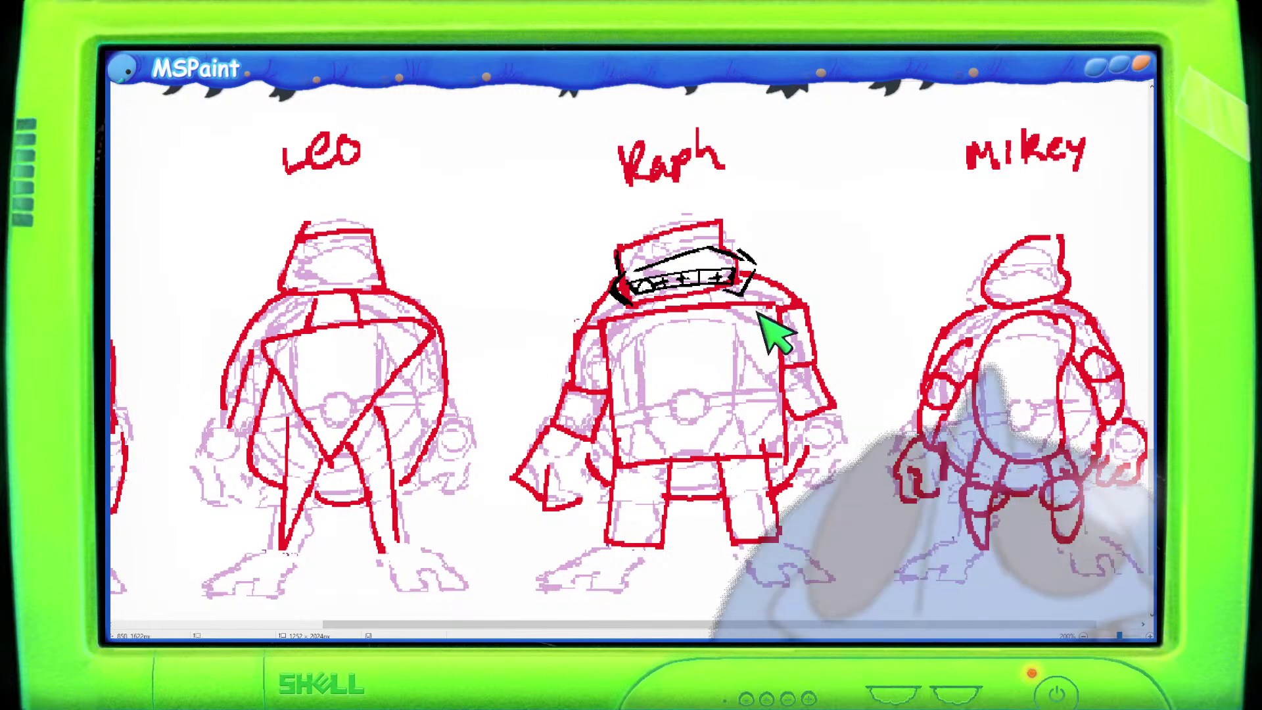
key(ctrl+v)
drag(200, 148, 587, 248)
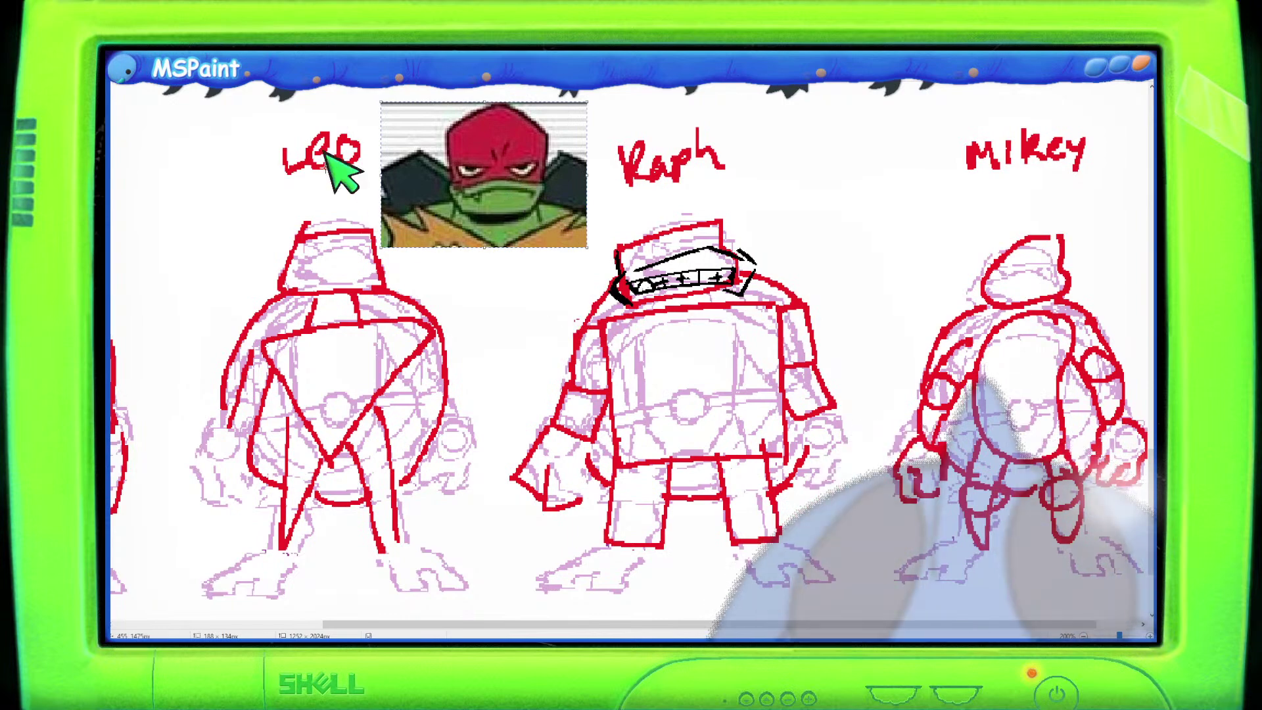
Sketch two small mouth variants in the blank area between Raph and Mikey, one pointed and one with a rounded bump.
drag(796, 153, 799, 174)
drag(894, 150, 800, 172)
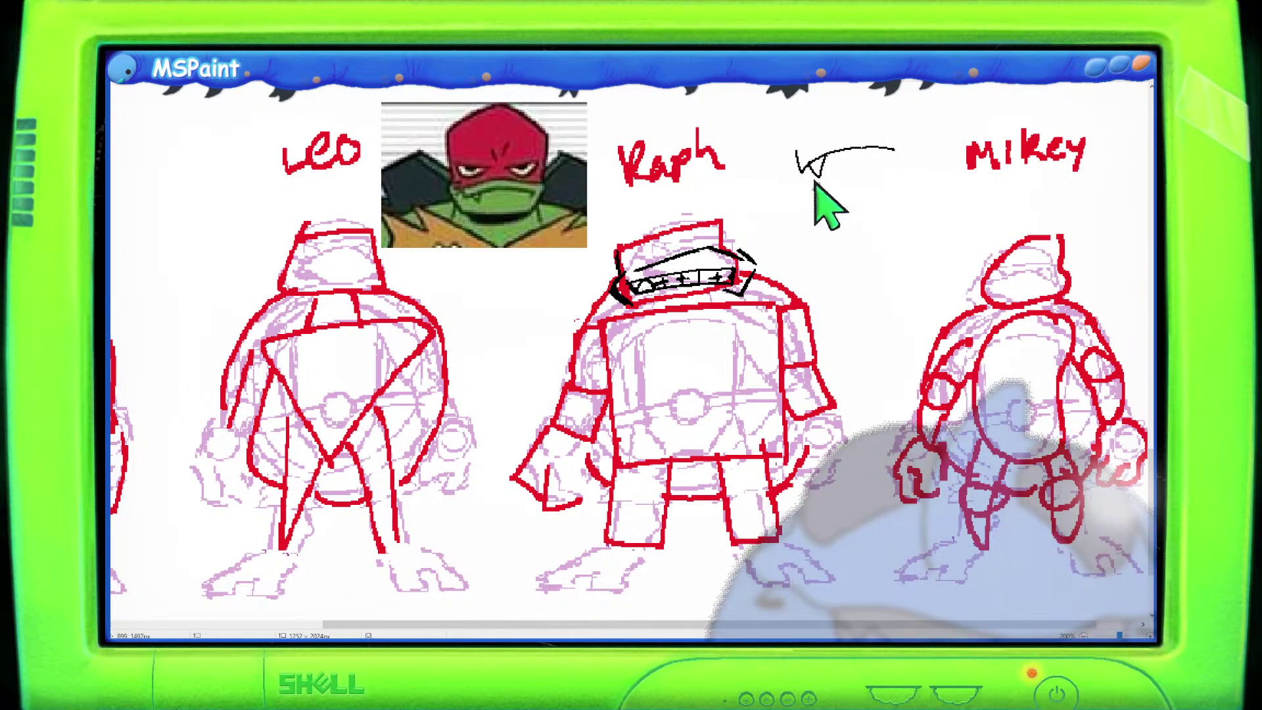
drag(807, 220, 920, 214)
drag(816, 219, 815, 238)
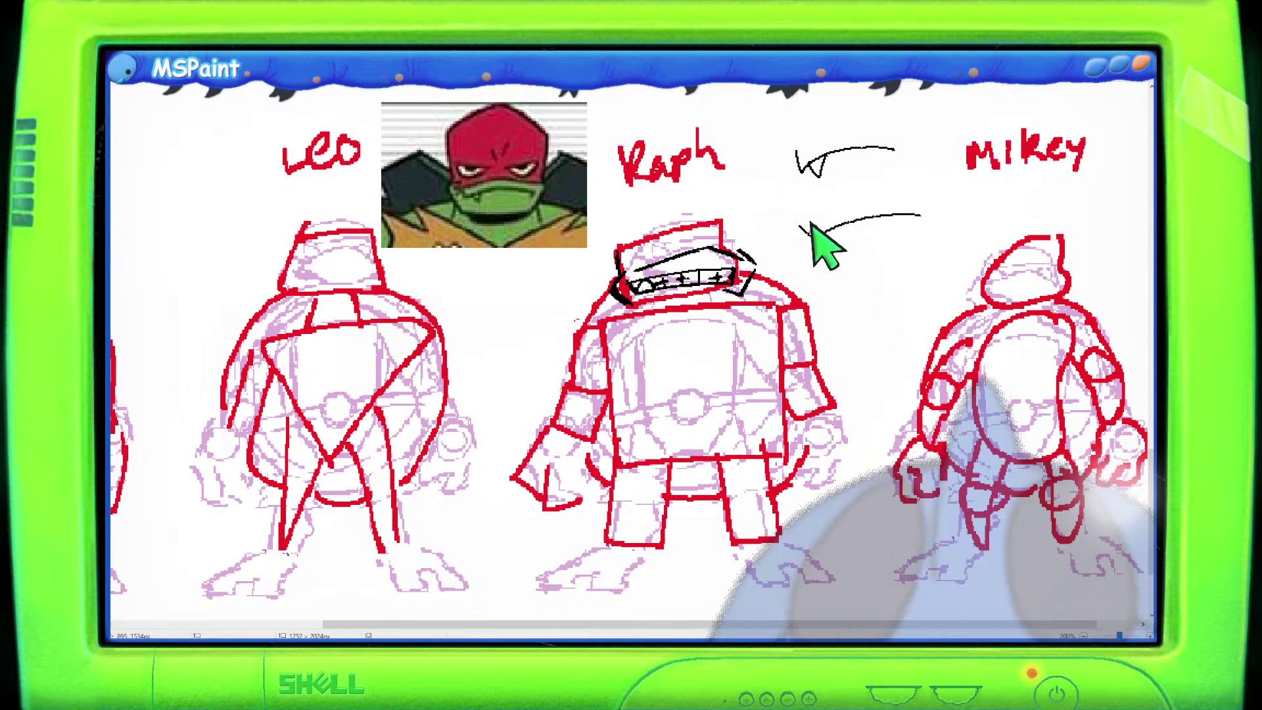
mouse_move(814, 217)
mouse_down()
mouse_move(834, 219)
mouse_move(831, 205)
mouse_up()
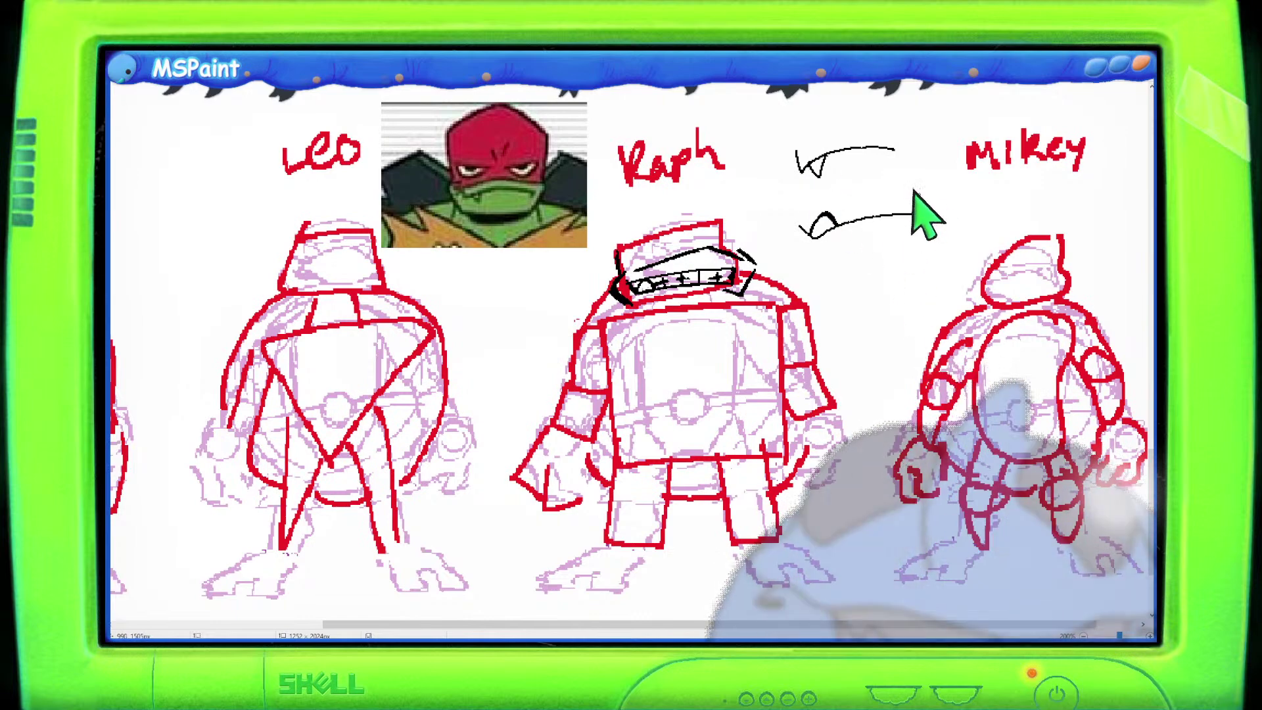
Undo the mouth variants and the frowning reference, then briefly paste and delete an image of the red-masked turtle with crossed arms.
key(ctrl+z)
key(ctrl+z)
key(ctrl+z)
key(ctrl+z)
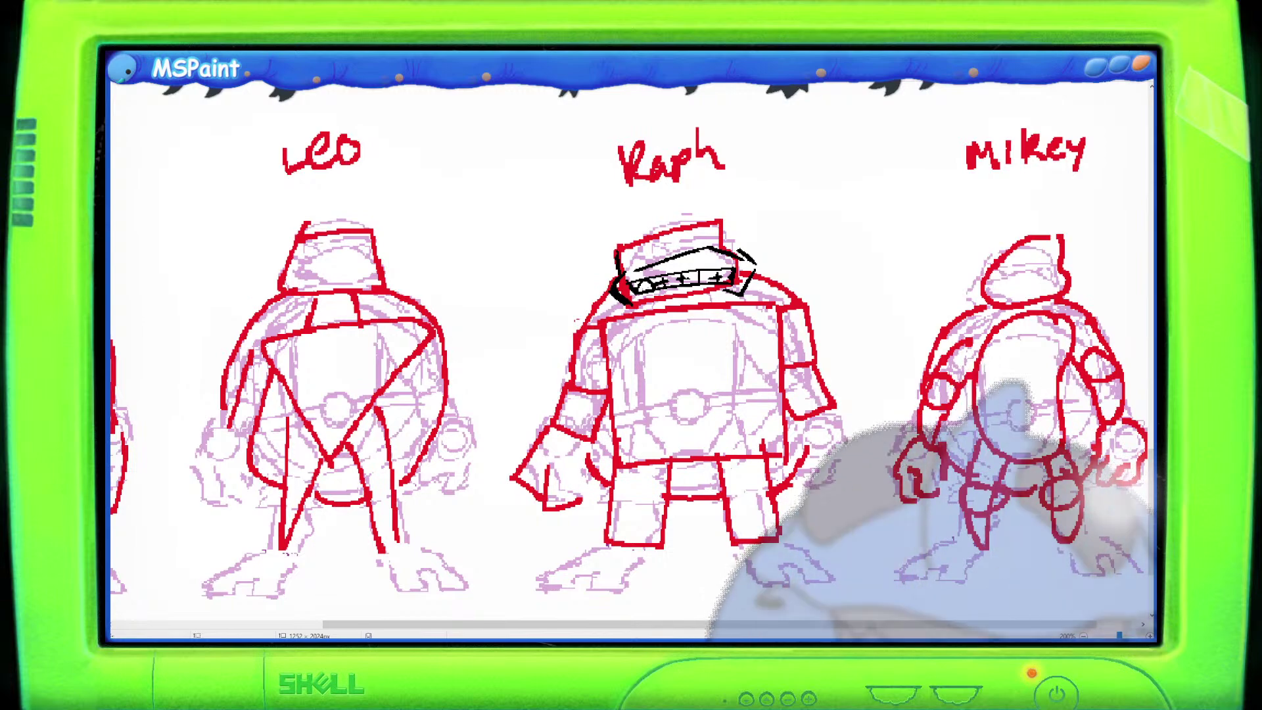
key(ctrl+v)
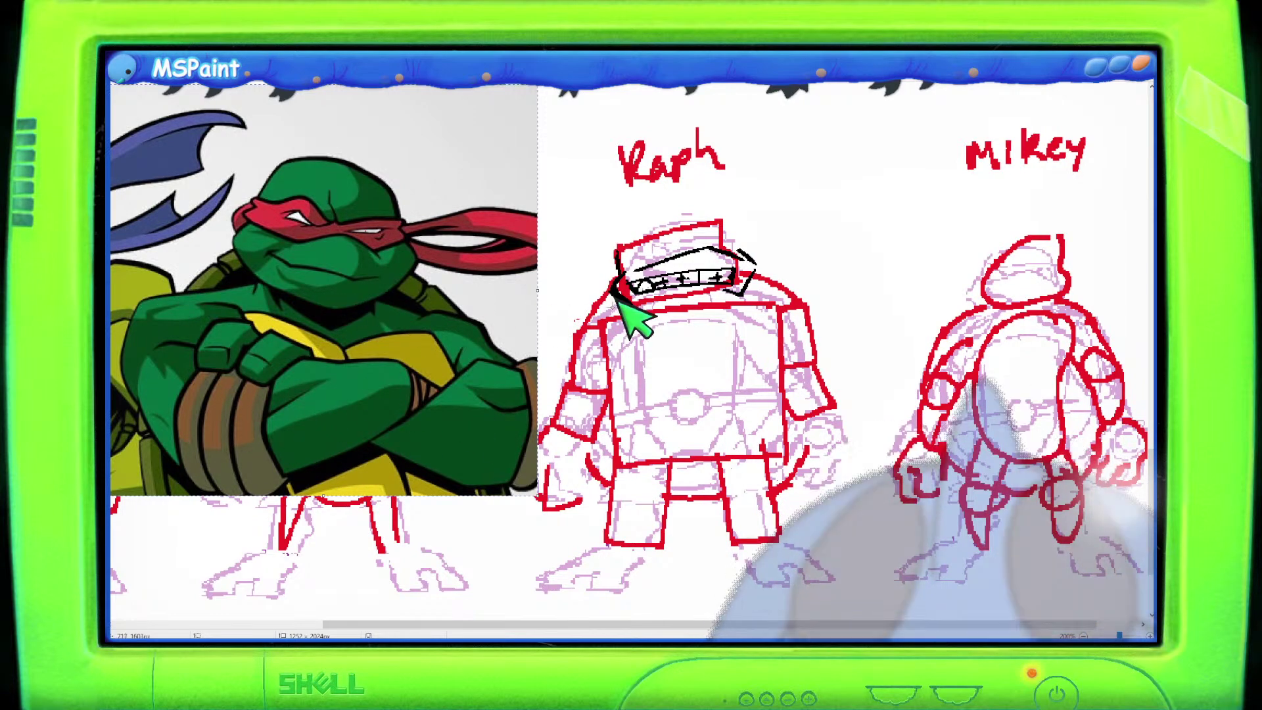
key(Delete)
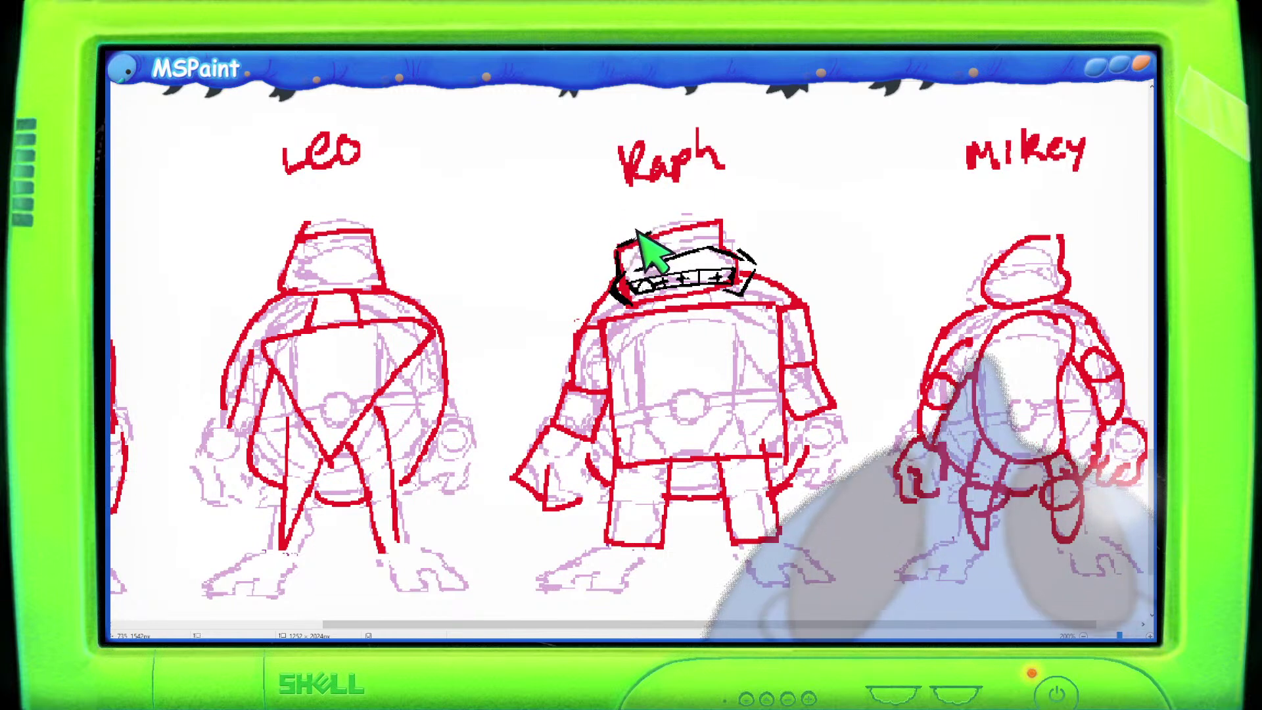
Sketch Raph's mask and eyes in black and shift his whole head slightly up and to the right.
drag(619, 247, 716, 220)
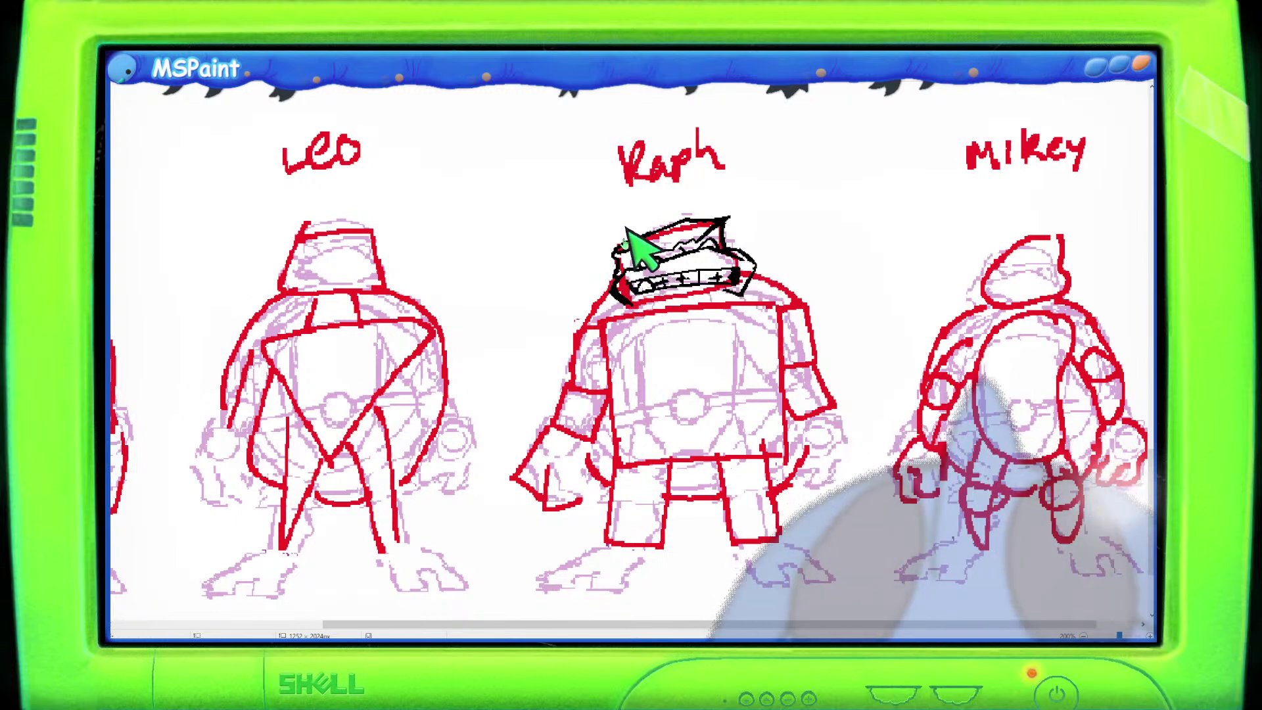
drag(629, 221, 611, 252)
key(ctrl+z)
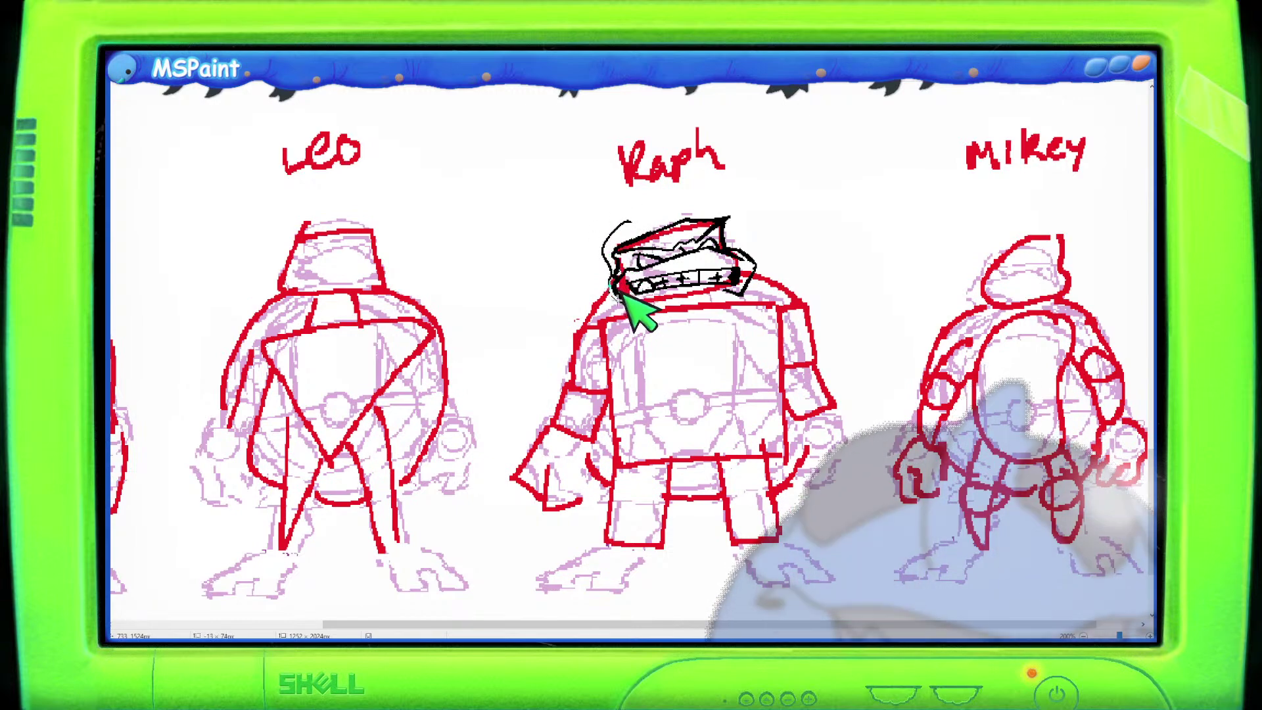
mouse_move(691, 202)
mouse_down()
mouse_move(605, 254)
mouse_move(641, 304)
mouse_up()
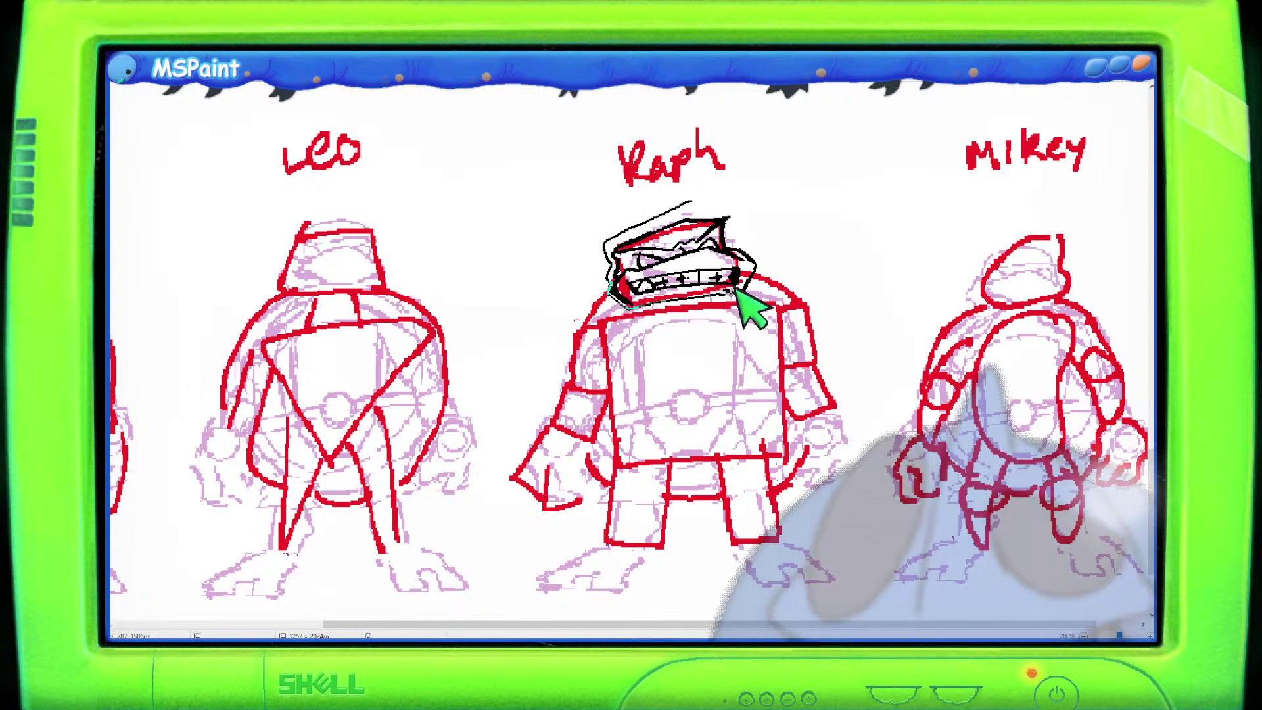
mouse_move(754, 280)
mouse_down()
mouse_move(767, 254)
mouse_move(721, 188)
mouse_move(694, 204)
mouse_up()
drag(694, 217, 713, 211)
click(473, 290)
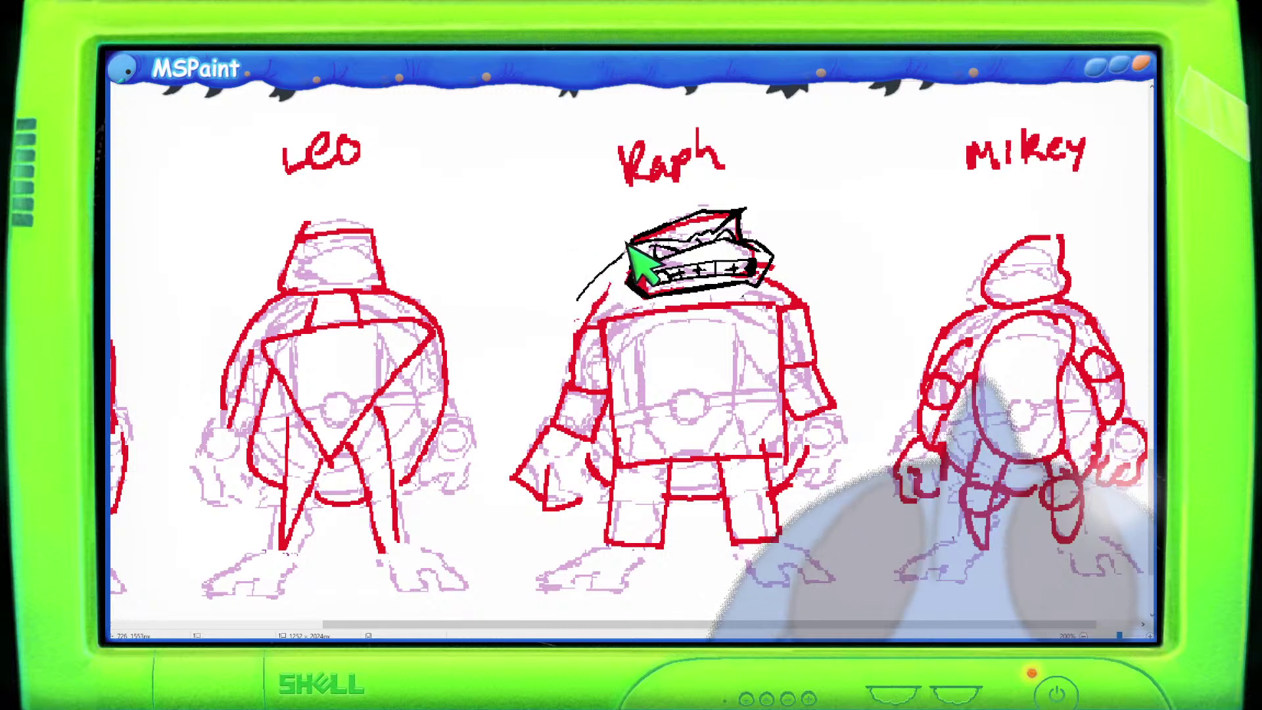
Draw the upper curves of Raph's shell in black, sloping from both sides of his head over the shoulders.
mouse_move(566, 313)
mouse_down()
mouse_move(616, 258)
mouse_move(570, 309)
mouse_up()
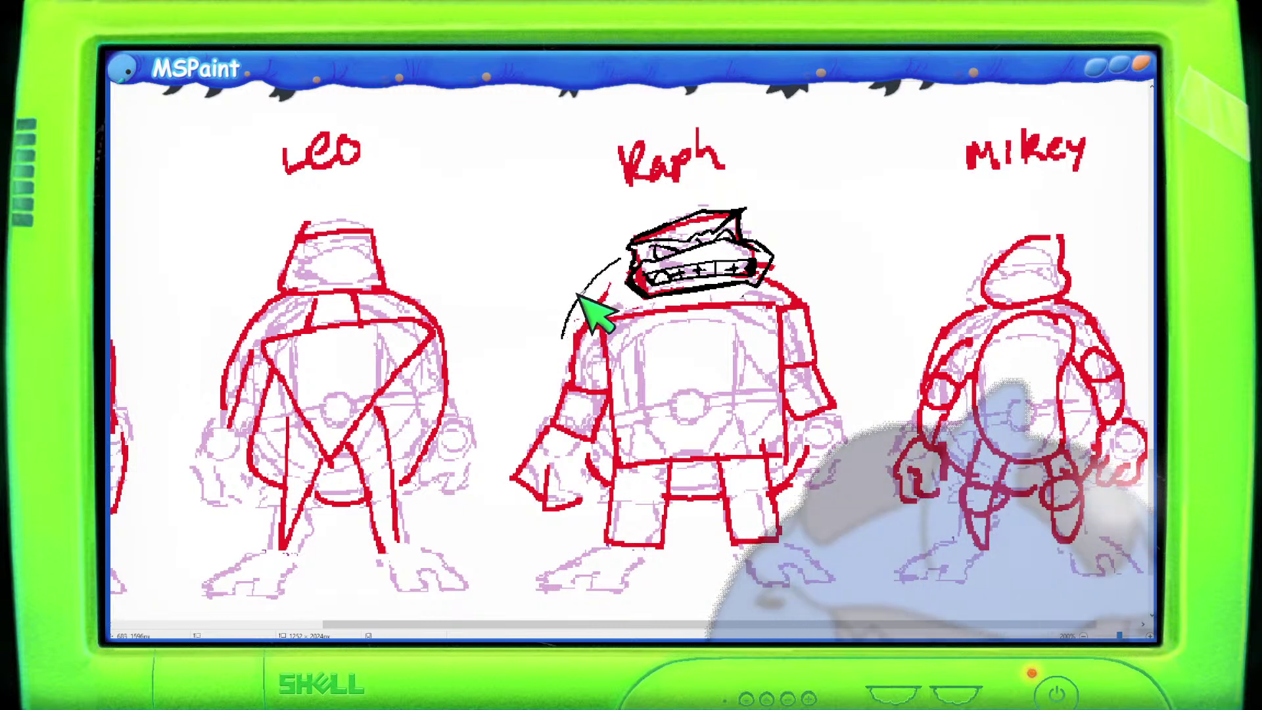
drag(628, 259, 554, 337)
drag(611, 281, 548, 355)
key(ctrl+z)
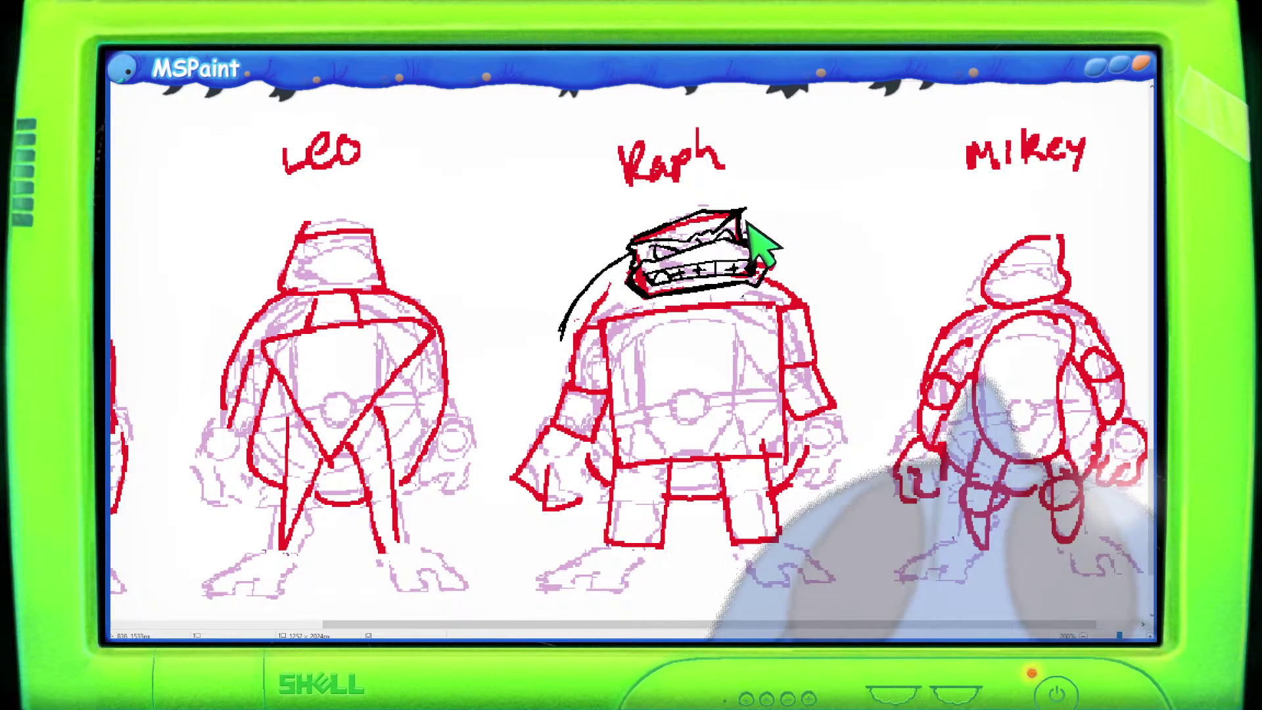
mouse_move(753, 223)
mouse_down()
mouse_move(769, 244)
mouse_move(799, 244)
mouse_up()
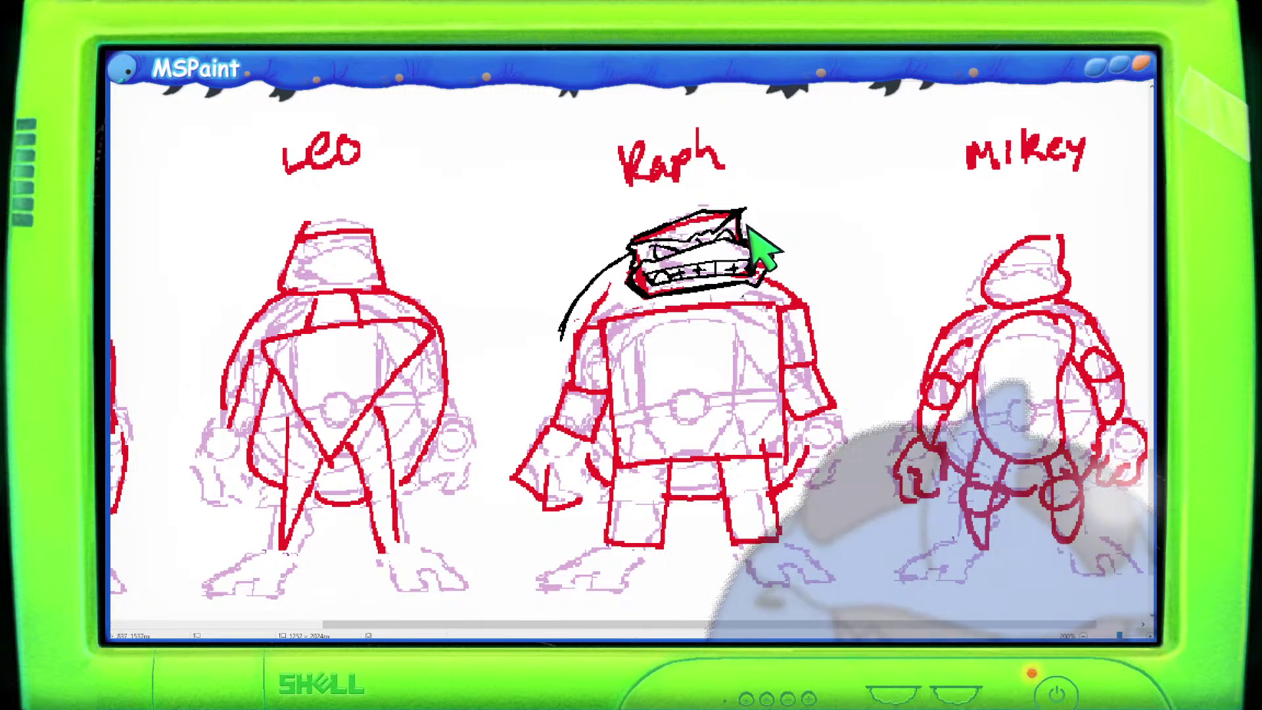
mouse_move(746, 237)
mouse_down()
mouse_move(786, 246)
mouse_move(824, 299)
mouse_up()
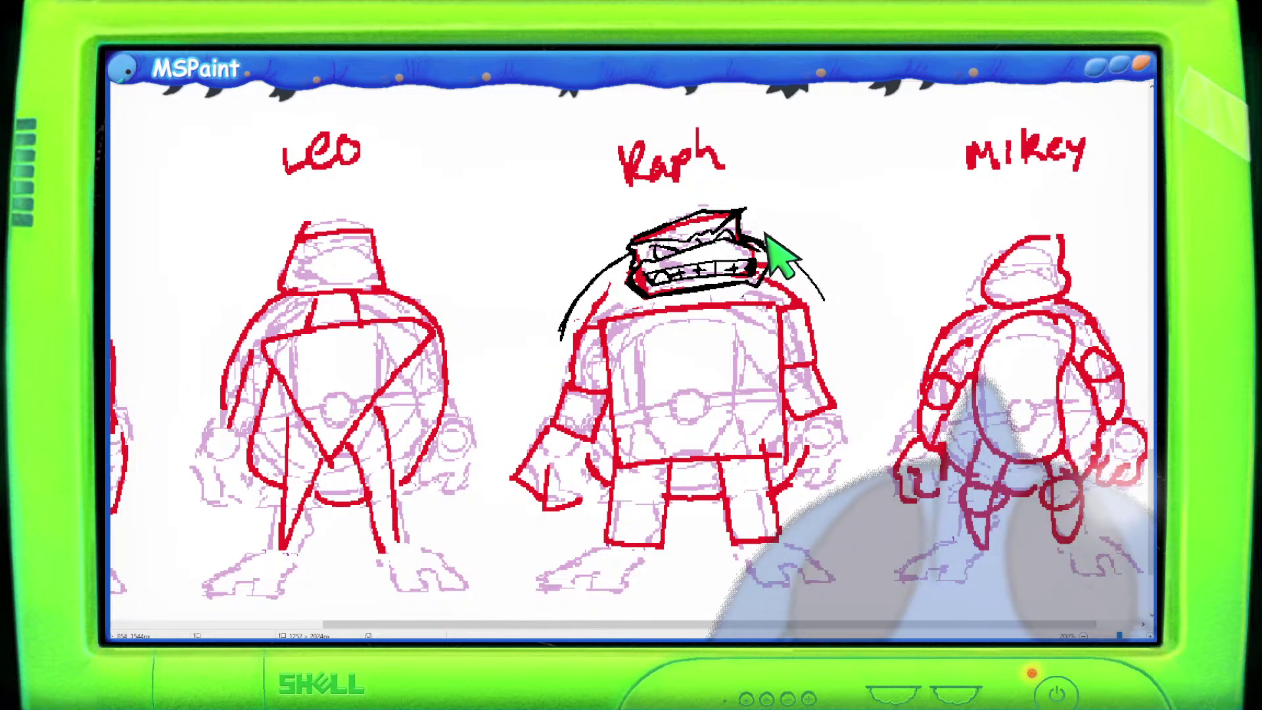
drag(818, 277, 825, 306)
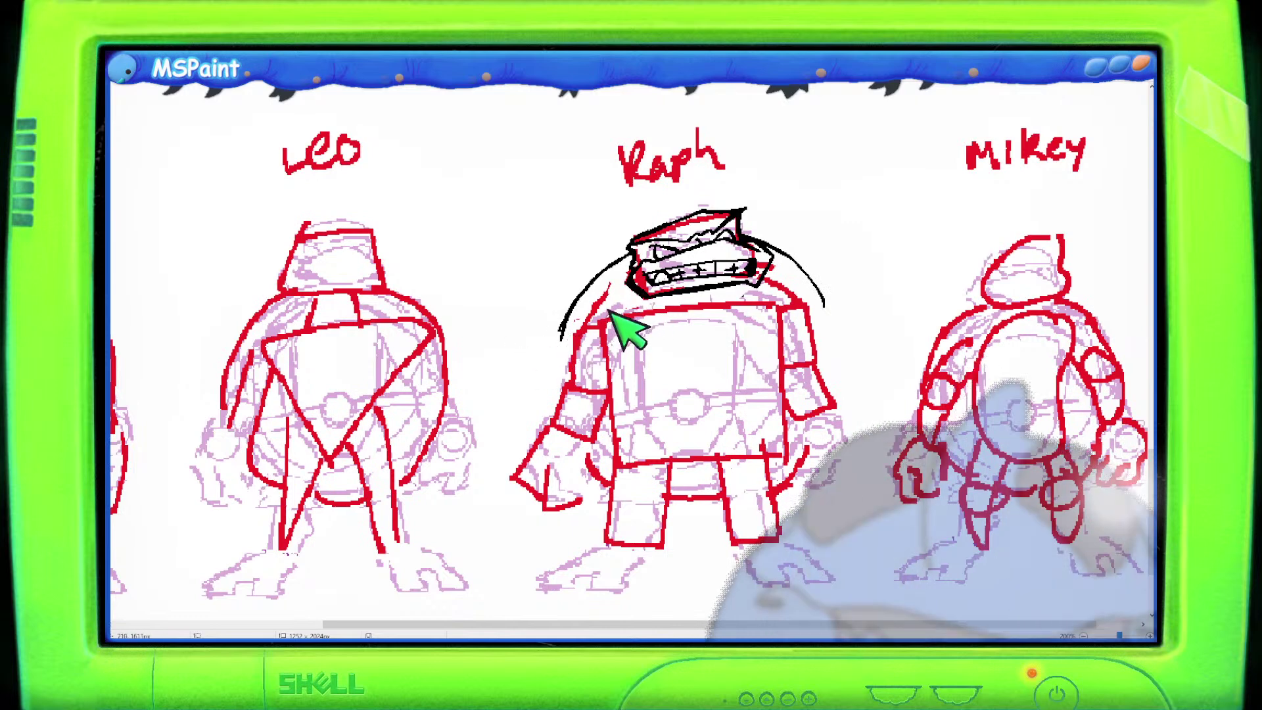
Outline the left and top edges of Raph's chest plate in black, adding a jagged upper-right notch and a centre line.
mouse_move(606, 319)
mouse_down()
mouse_move(625, 380)
mouse_move(608, 332)
mouse_up()
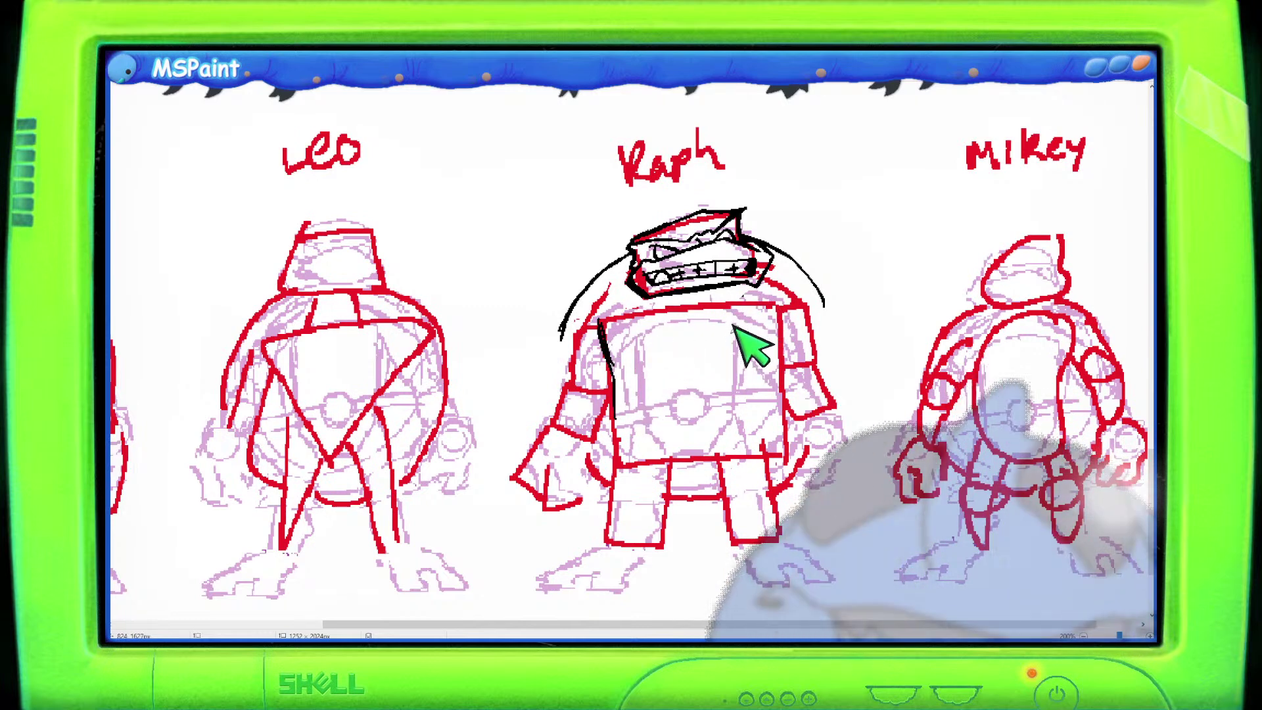
mouse_move(726, 332)
mouse_down()
mouse_move(720, 343)
mouse_move(731, 317)
mouse_up()
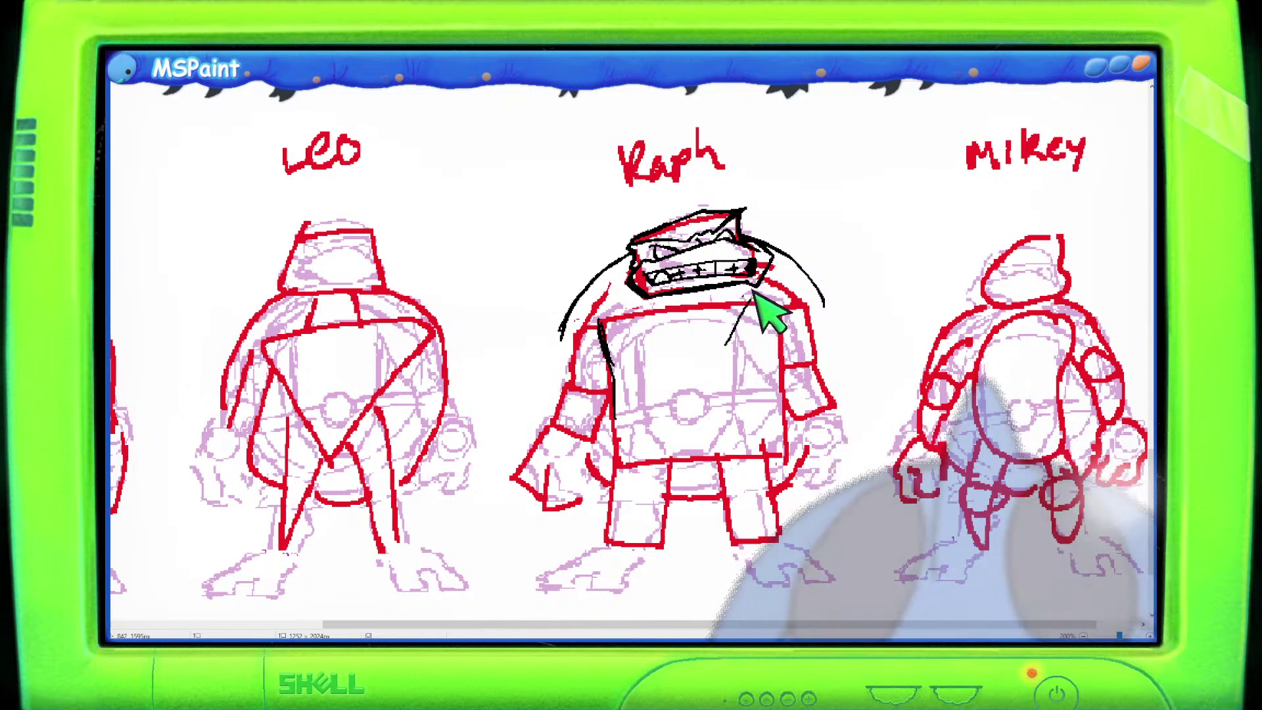
mouse_move(742, 302)
mouse_down()
mouse_move(731, 337)
mouse_move(741, 322)
mouse_up()
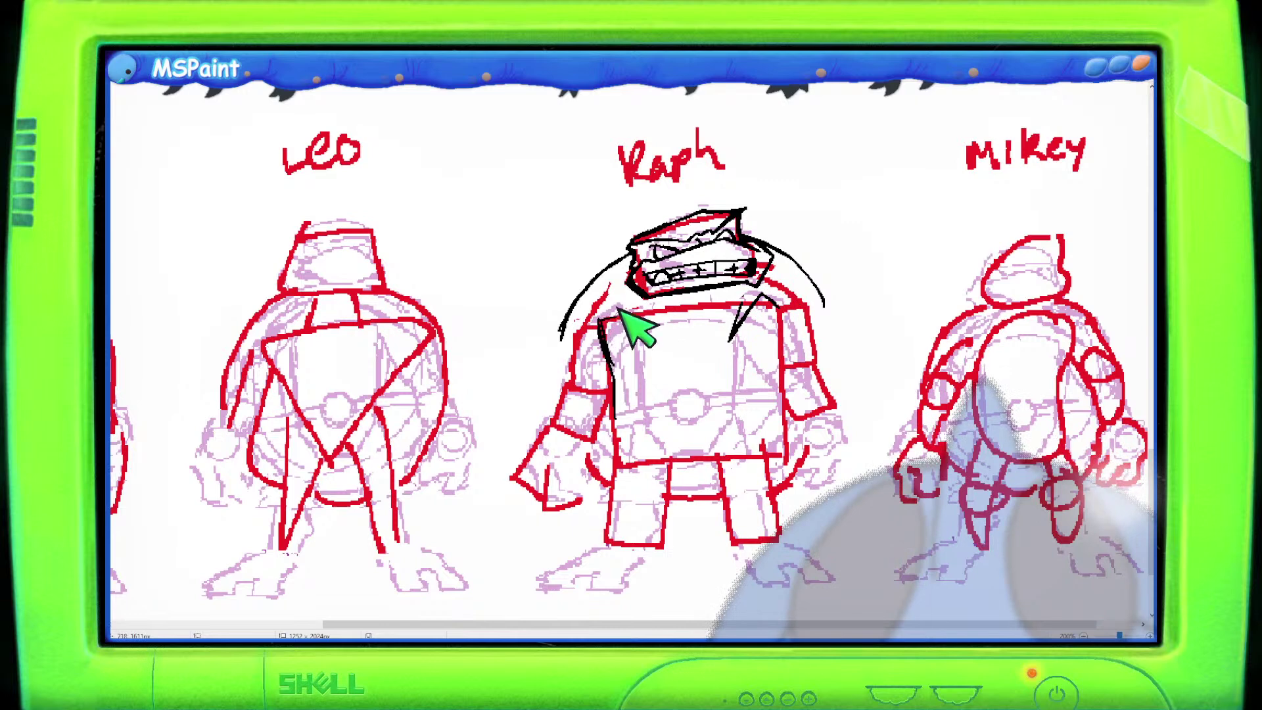
drag(601, 313, 736, 295)
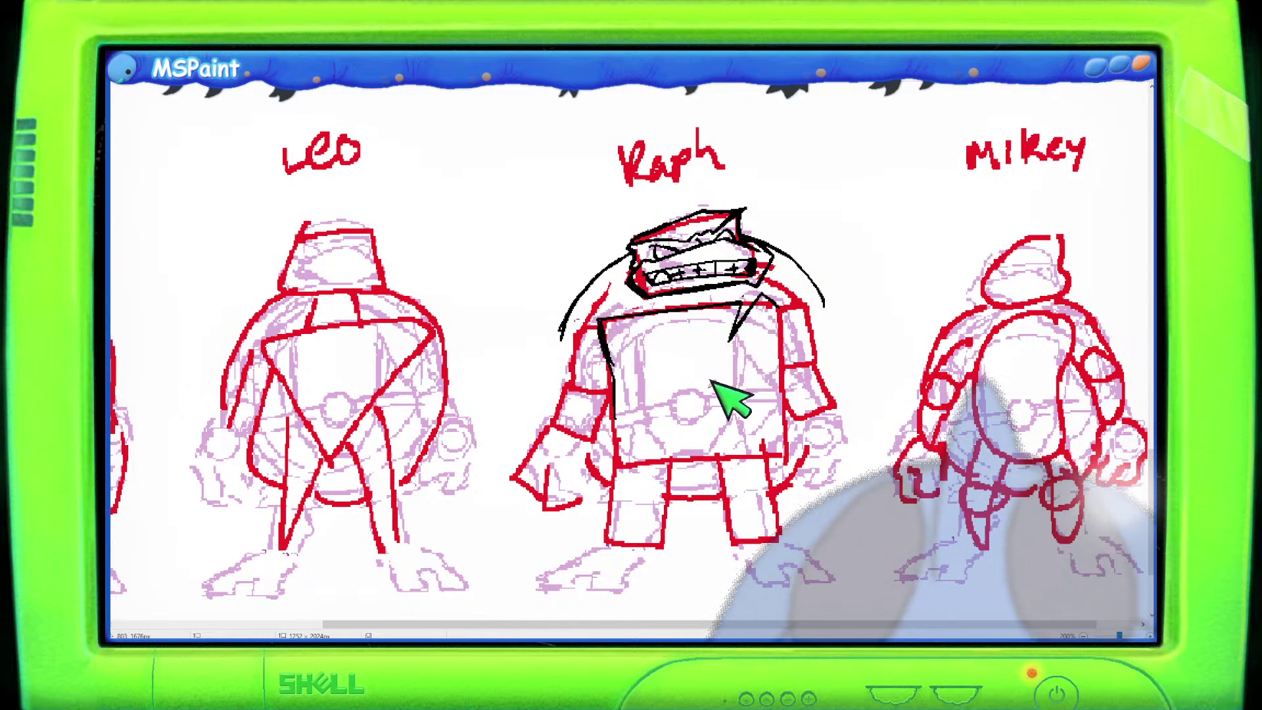
mouse_move(698, 308)
mouse_down()
mouse_move(695, 349)
mouse_move(697, 327)
mouse_up()
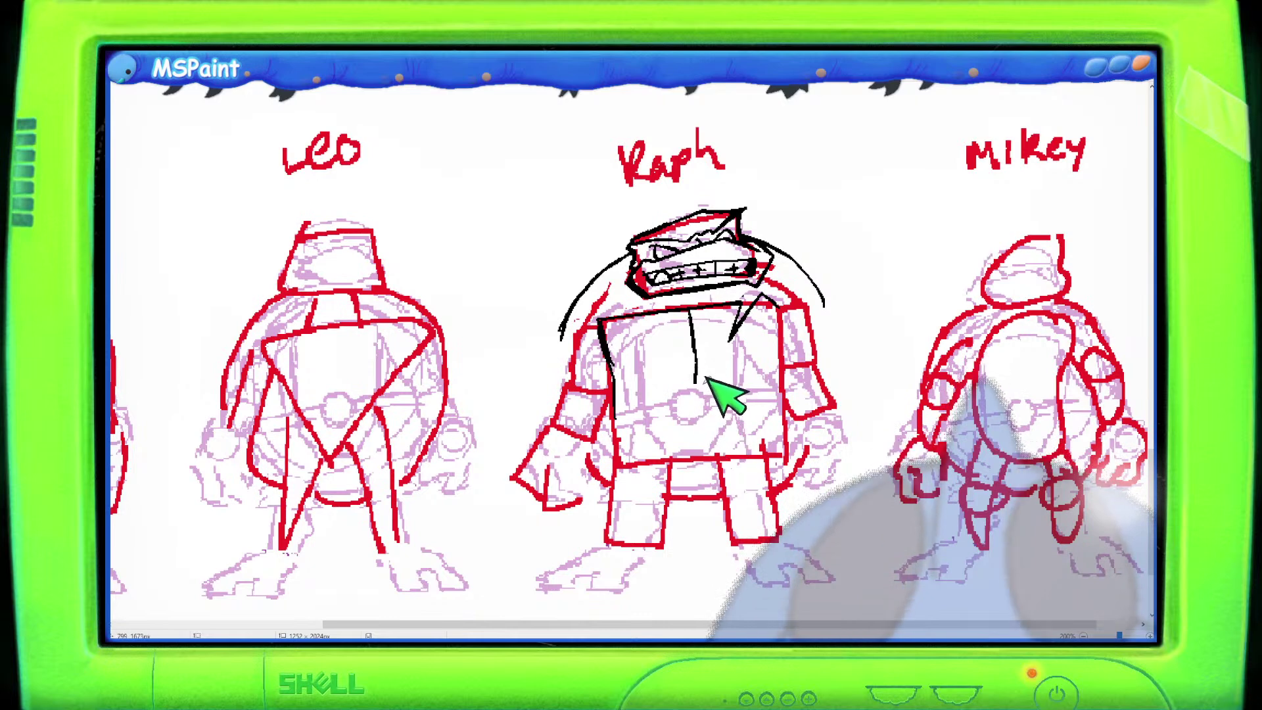
mouse_move(703, 373)
mouse_down()
mouse_move(672, 405)
mouse_move(712, 401)
mouse_move(687, 380)
mouse_move(706, 424)
mouse_move(713, 379)
mouse_move(696, 377)
mouse_move(693, 421)
mouse_move(714, 385)
mouse_move(668, 402)
mouse_move(723, 427)
mouse_up()
key(ctrl+z)
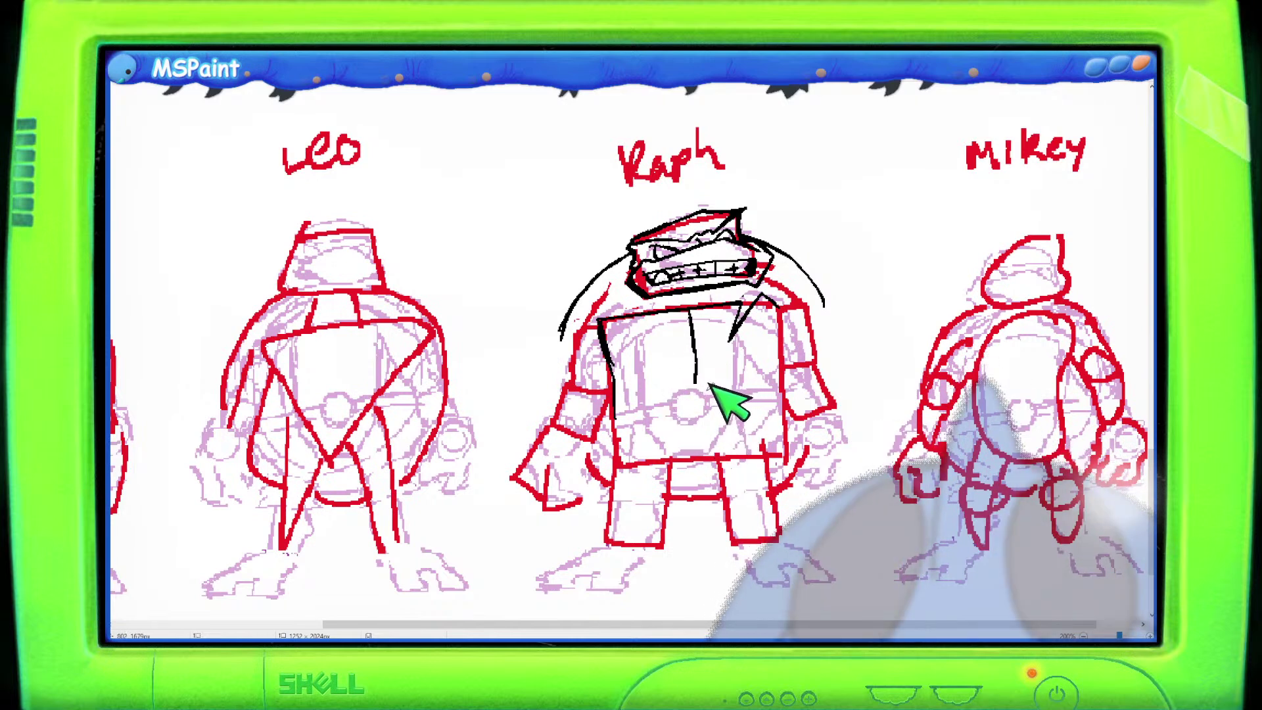
Draw a round belt buckle at Raph's waist with belt straps running to both sides of the chest plate.
mouse_move(714, 384)
mouse_down()
mouse_move(668, 396)
mouse_move(713, 417)
mouse_up()
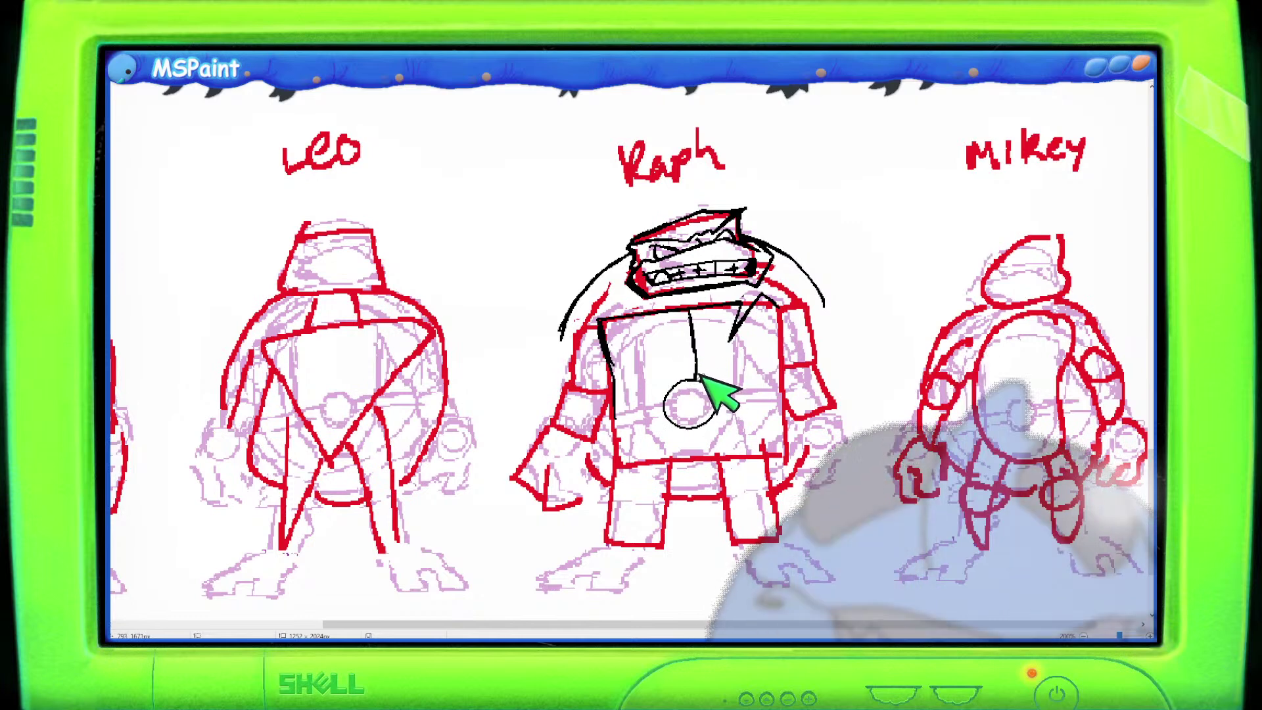
drag(614, 413, 676, 393)
mouse_move(618, 432)
mouse_down()
mouse_move(732, 393)
mouse_move(715, 382)
mouse_move(787, 387)
mouse_up()
drag(723, 414, 770, 404)
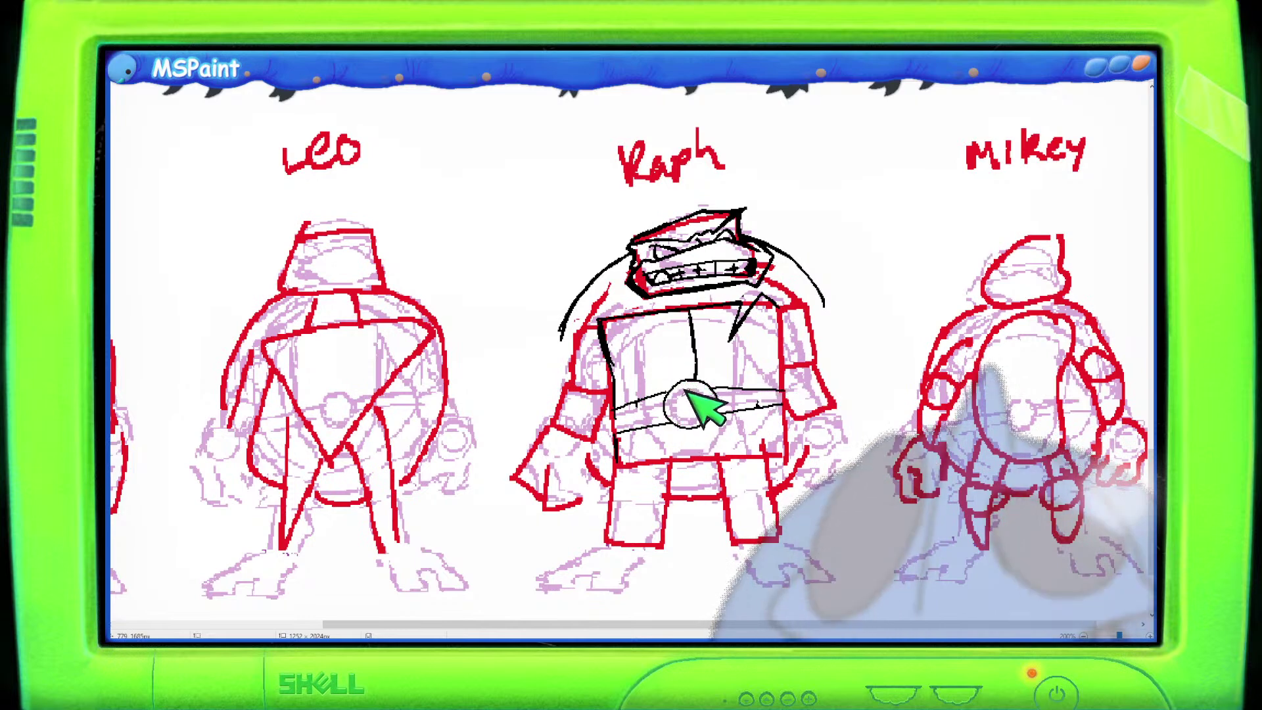
drag(677, 392, 677, 405)
key(ctrl+z)
key(ctrl+z)
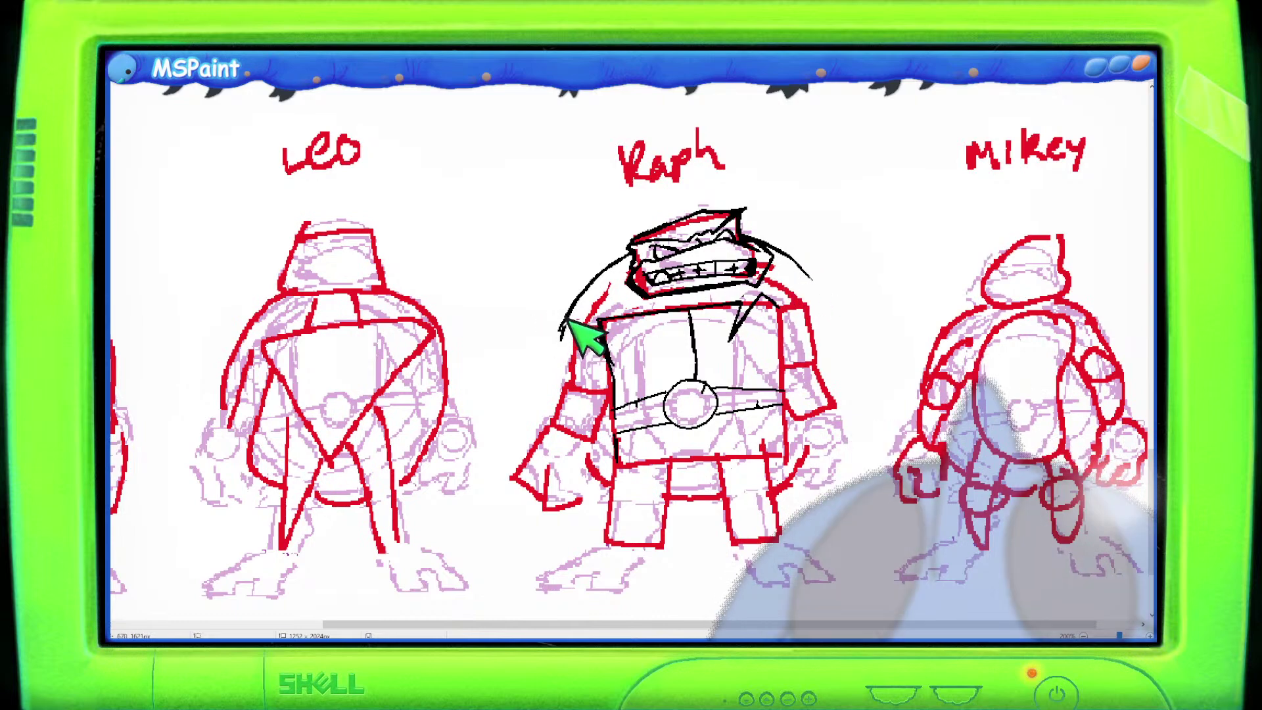
Draw the left side of Raph's shell and its rounded lower edge behind his legs in black.
drag(563, 332, 554, 398)
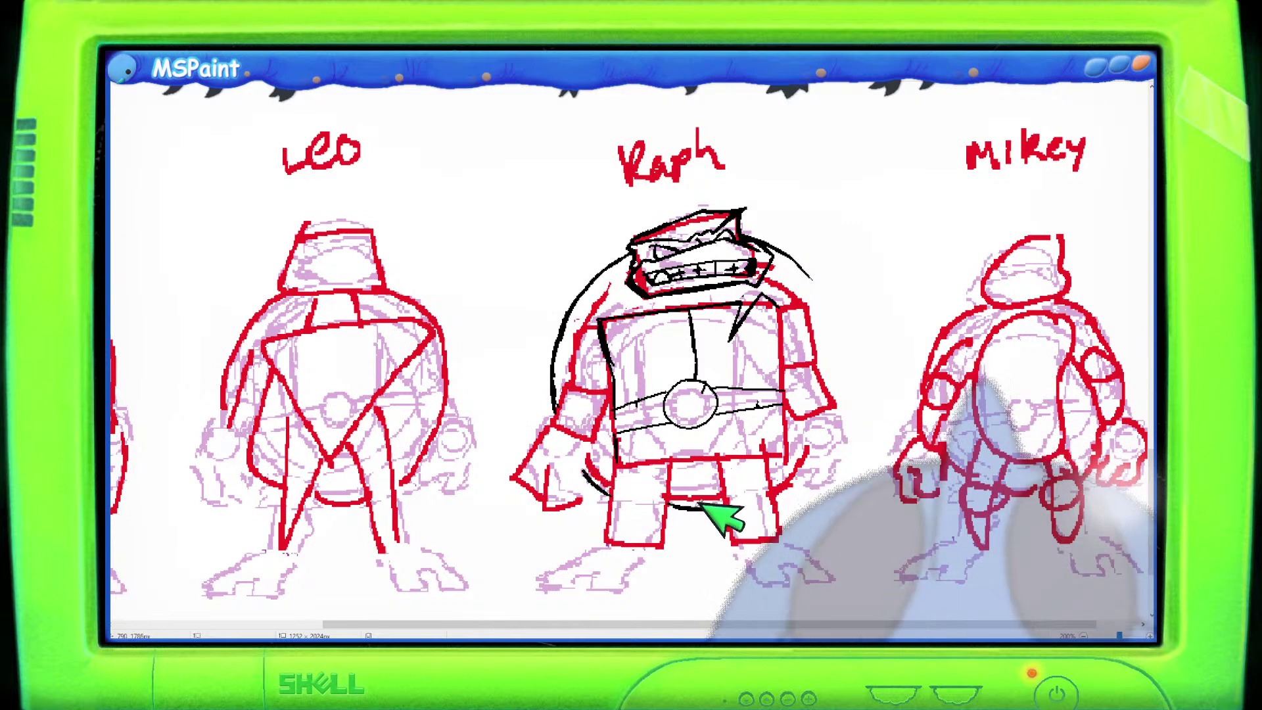
mouse_move(677, 502)
mouse_down()
mouse_move(725, 507)
mouse_move(755, 428)
mouse_move(789, 481)
mouse_move(781, 492)
mouse_move(811, 450)
mouse_up()
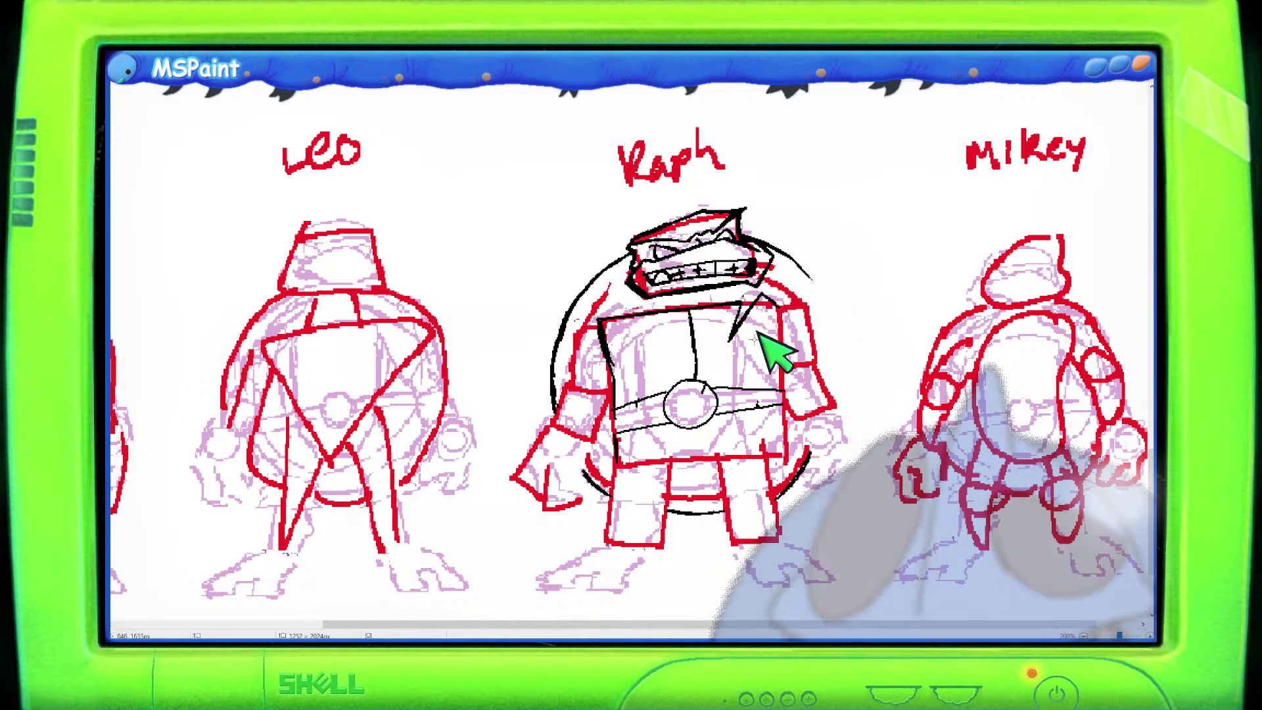
scroll(775, 355, down, 1)
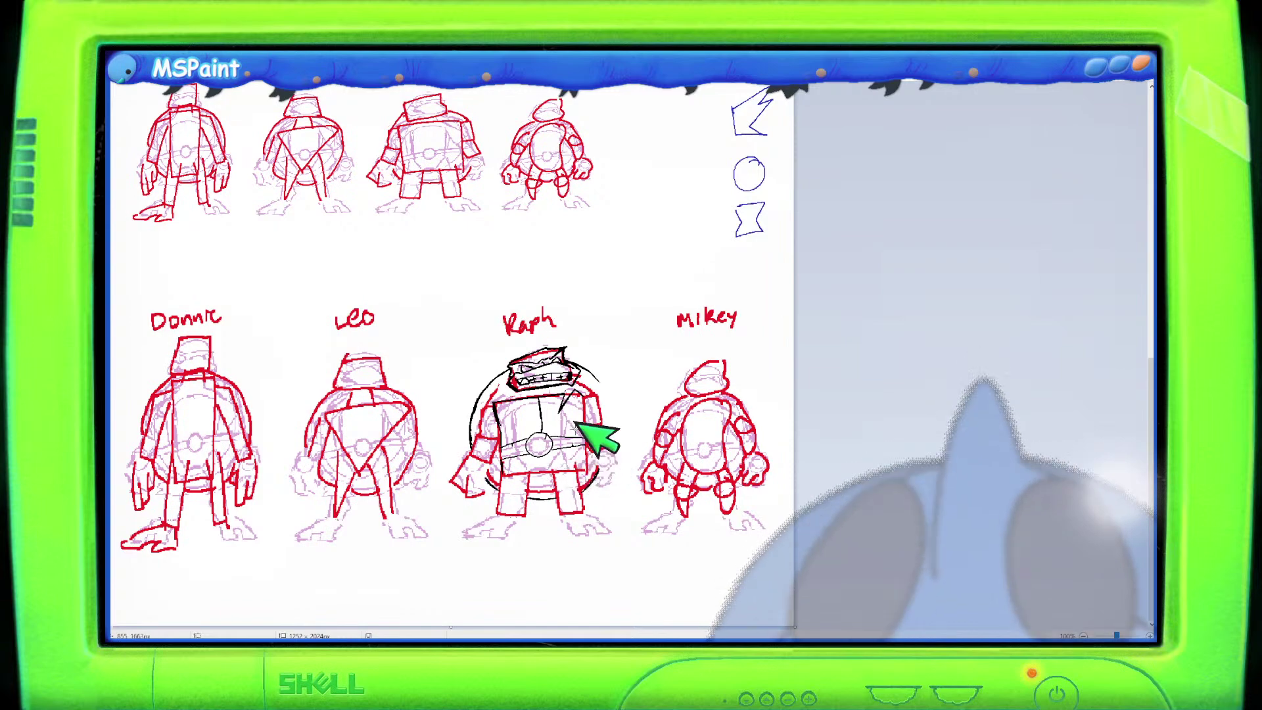
Sketch Leo's wide muzzle and pointed cheeks in black and undo the stray strokes beside his head.
scroll(731, 492, up, 1)
scroll(732, 492, down, 5)
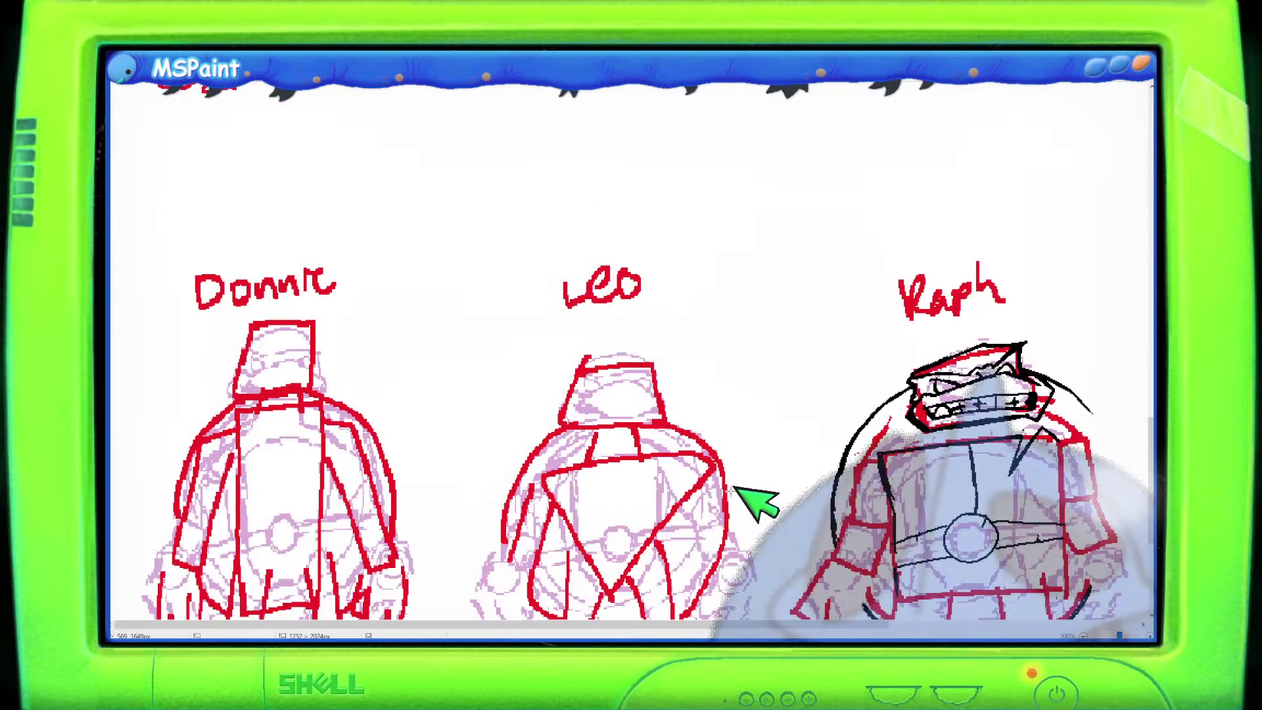
mouse_move(743, 623)
mouse_down()
mouse_move(996, 630)
mouse_move(698, 608)
mouse_up()
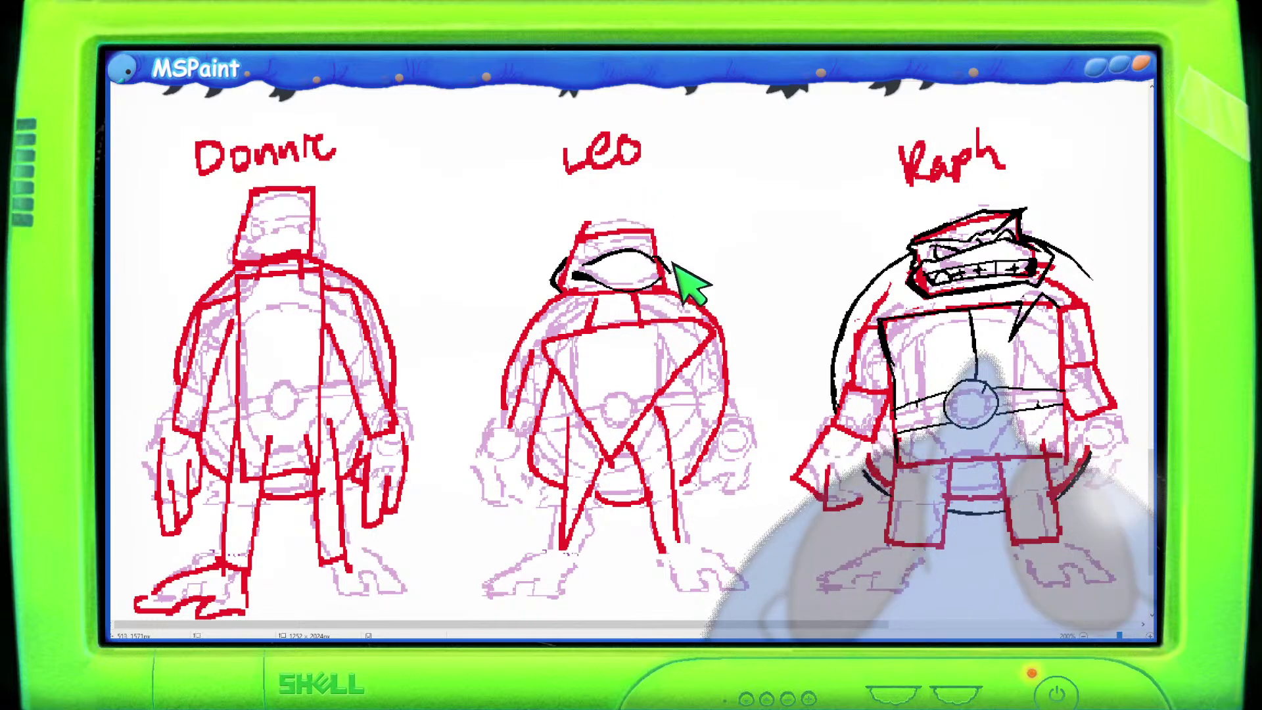
mouse_move(721, 218)
mouse_down()
mouse_move(716, 268)
mouse_move(769, 226)
mouse_move(722, 218)
mouse_move(788, 274)
mouse_move(721, 221)
mouse_move(780, 253)
mouse_move(784, 281)
mouse_move(771, 224)
mouse_move(799, 219)
mouse_move(794, 235)
mouse_move(876, 184)
mouse_move(854, 214)
mouse_move(881, 236)
mouse_move(779, 262)
mouse_up()
key(ctrl+z)
key(ctrl+z)
key(ctrl+z)
key(ctrl+z)
key(ctrl+z)
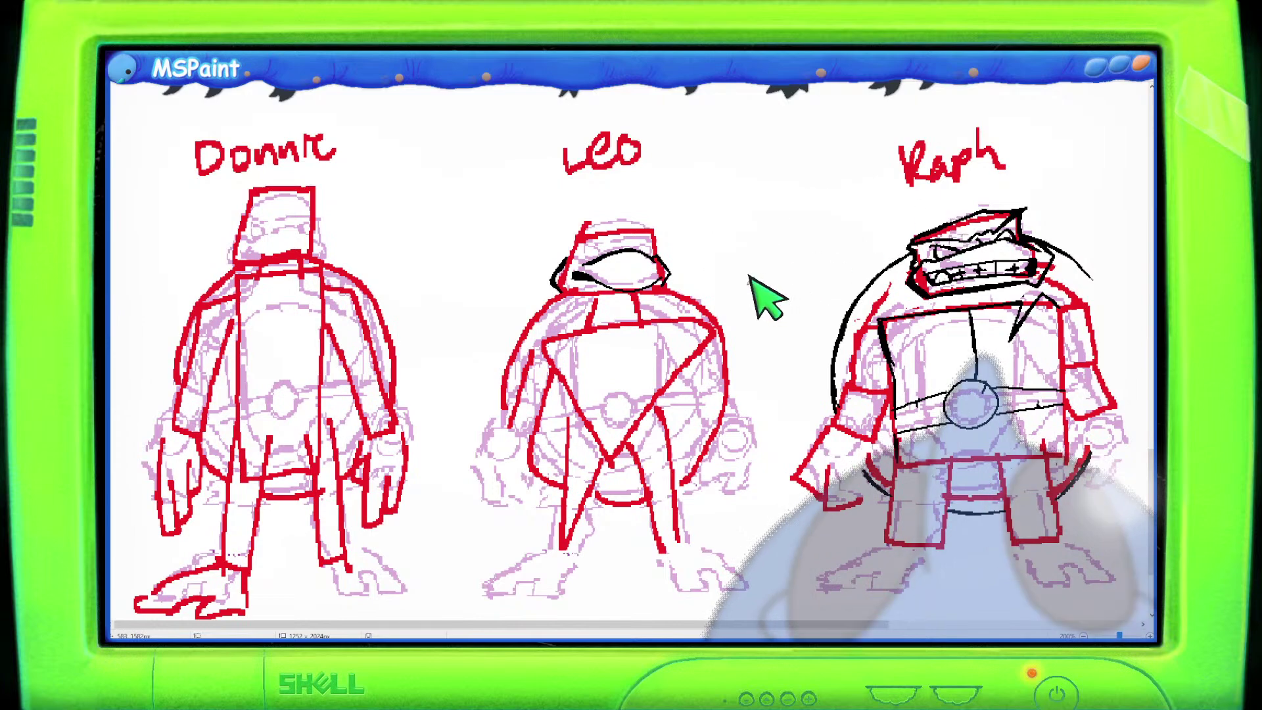
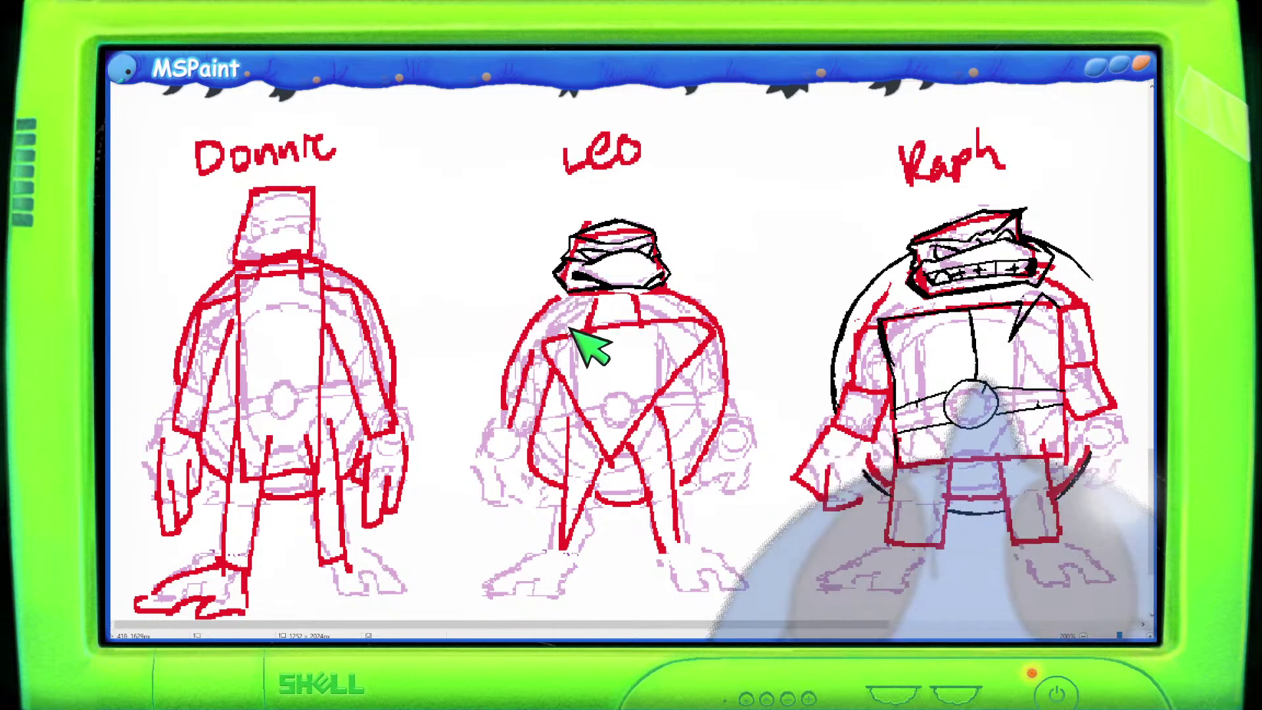
Outline Leo's tapered chest plate in black with a round belt buckle, redrawing its upper edge as a slanted, angular line.
mouse_move(572, 333)
mouse_down()
mouse_move(586, 399)
mouse_move(560, 320)
mouse_move(638, 321)
mouse_move(625, 320)
mouse_move(675, 304)
mouse_move(666, 383)
mouse_move(665, 373)
mouse_up()
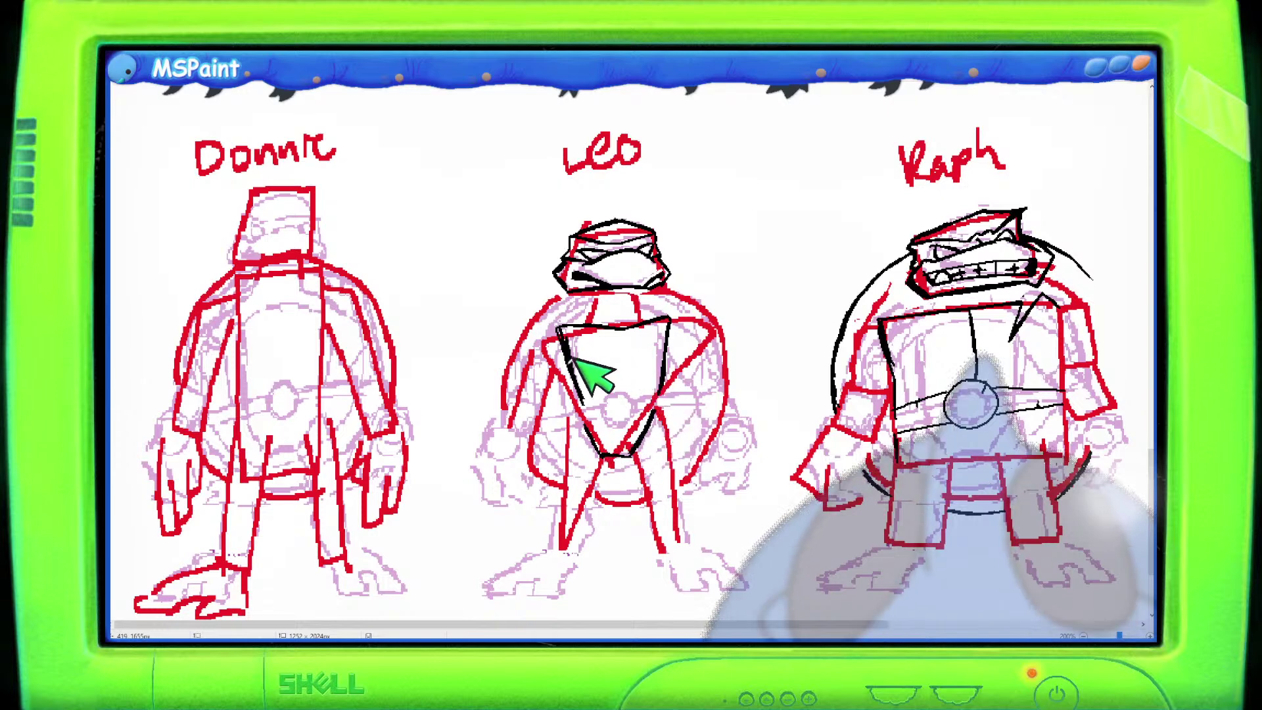
drag(628, 392, 599, 395)
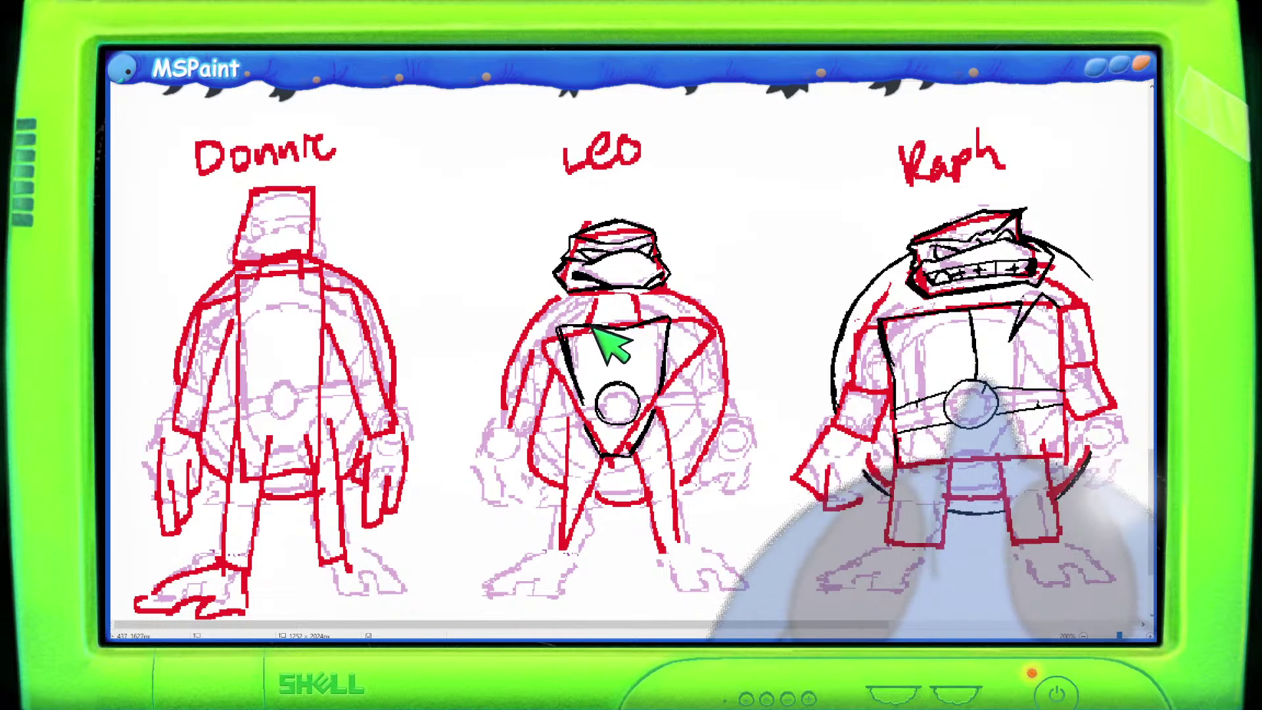
drag(582, 332, 664, 313)
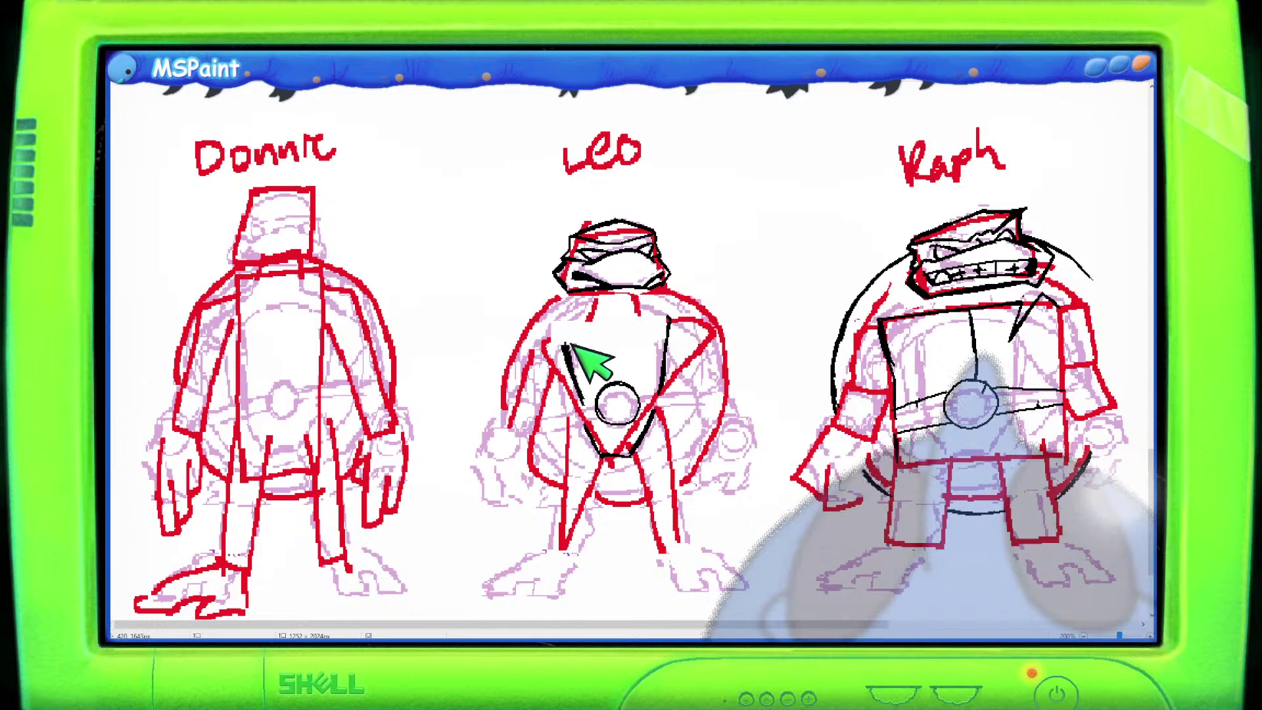
mouse_move(564, 337)
mouse_down()
mouse_move(668, 311)
mouse_move(629, 324)
mouse_move(667, 312)
mouse_up()
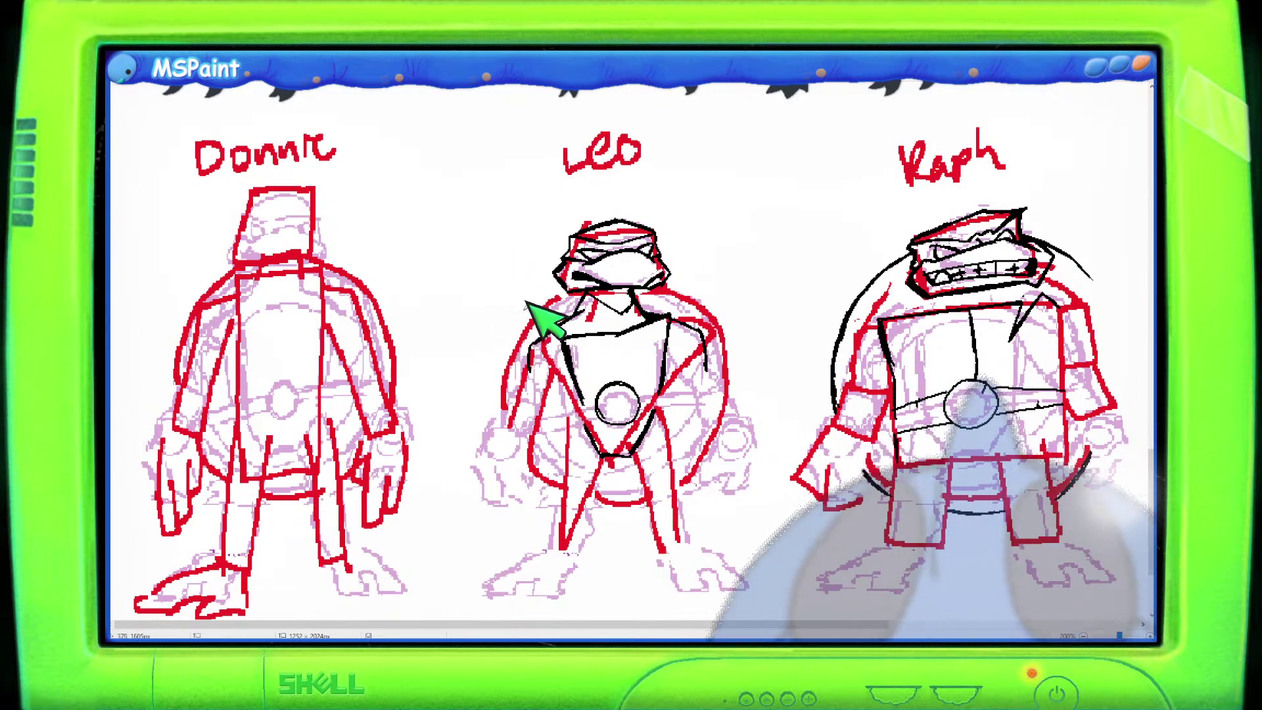
Draw both curved sides of Leo's shell in black with slanted belt straps at his waist, and undo the stray hand stroke.
mouse_move(544, 290)
mouse_down()
mouse_move(508, 343)
mouse_move(500, 426)
mouse_up()
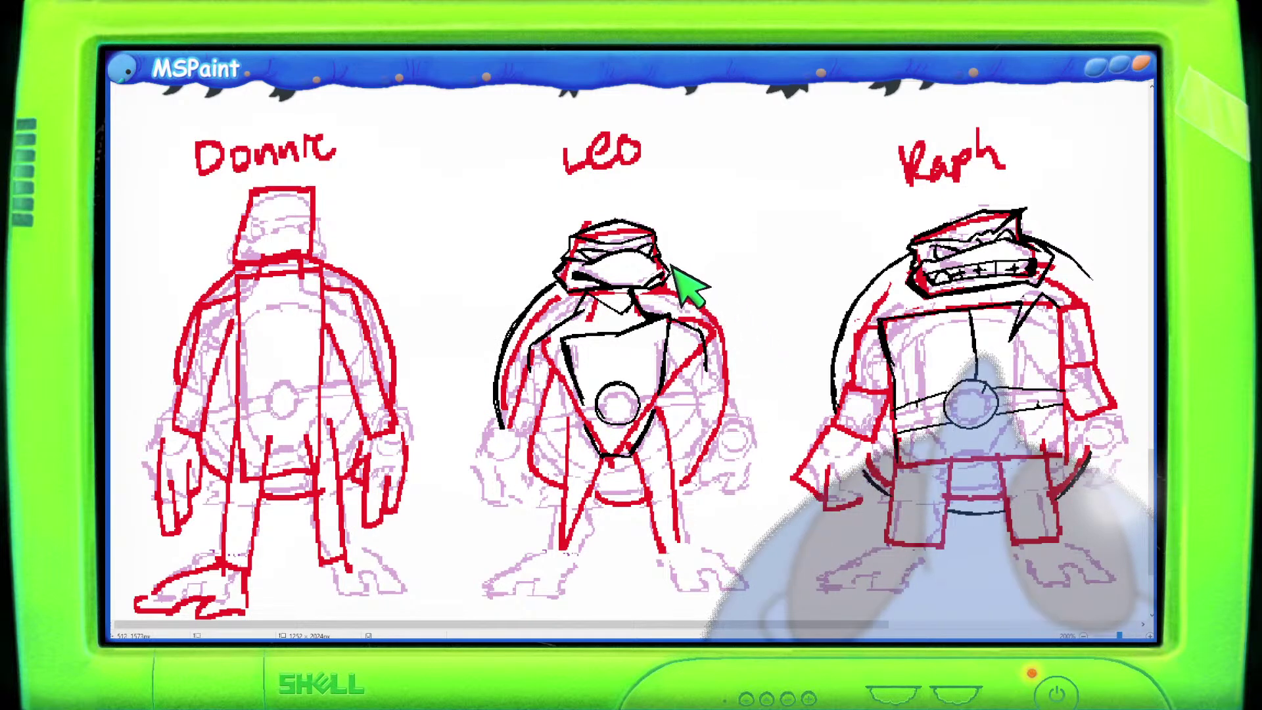
mouse_move(679, 268)
mouse_down()
mouse_move(738, 327)
mouse_move(739, 406)
mouse_up()
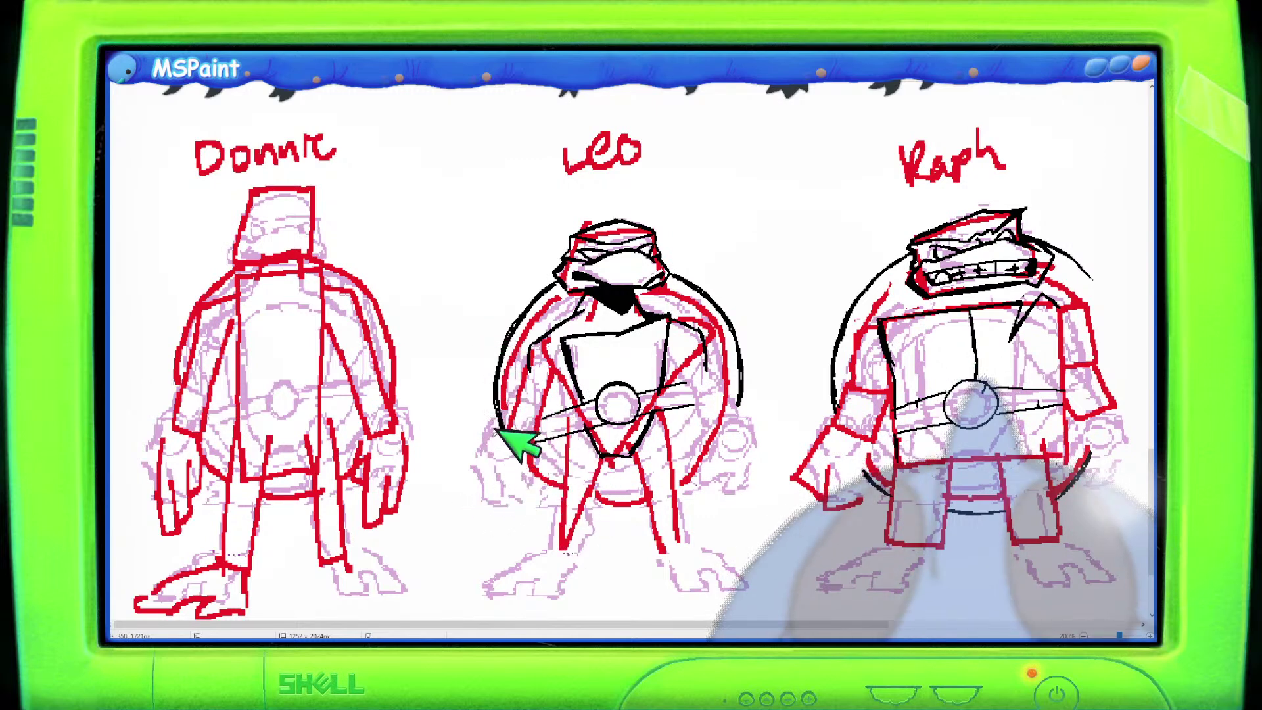
mouse_move(480, 457)
mouse_down()
mouse_move(499, 433)
mouse_move(473, 466)
mouse_up()
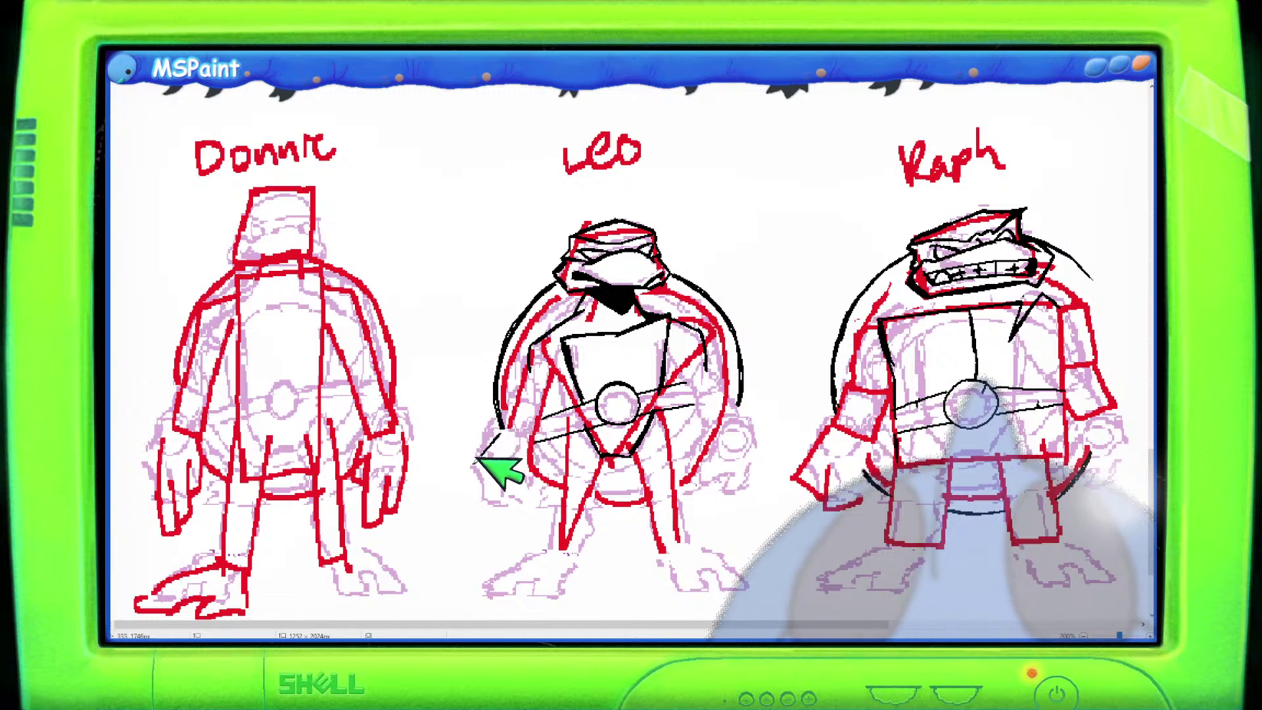
key(ctrl+z)
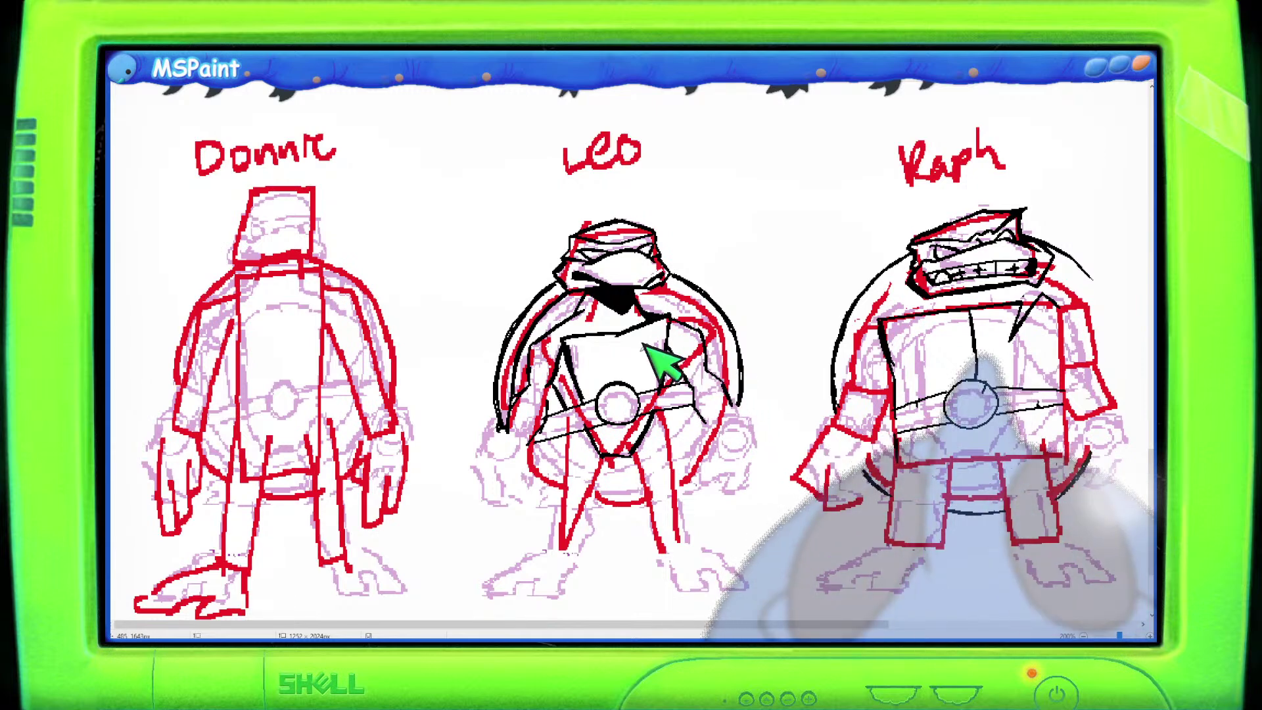
Try linking the blue circle to Mikey and the blue four-sided shape to Leo with thin black lines.
scroll(664, 362, down, 2)
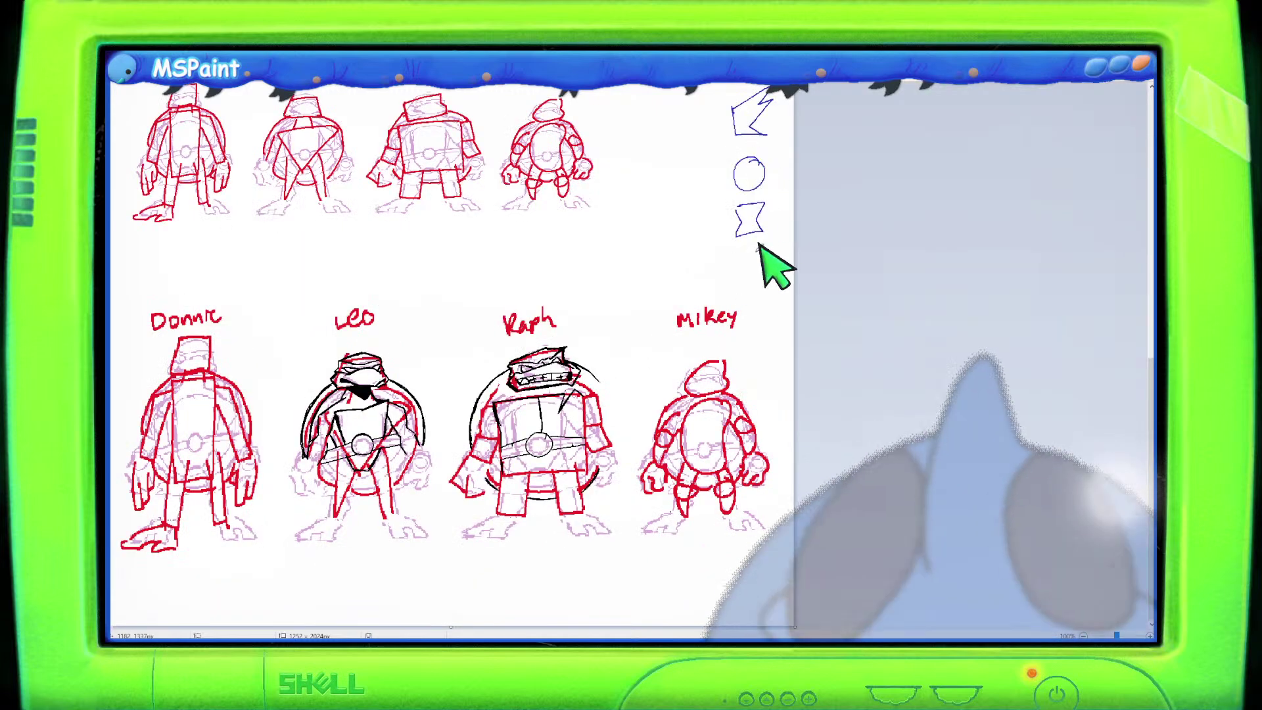
scroll(753, 230, up, 3)
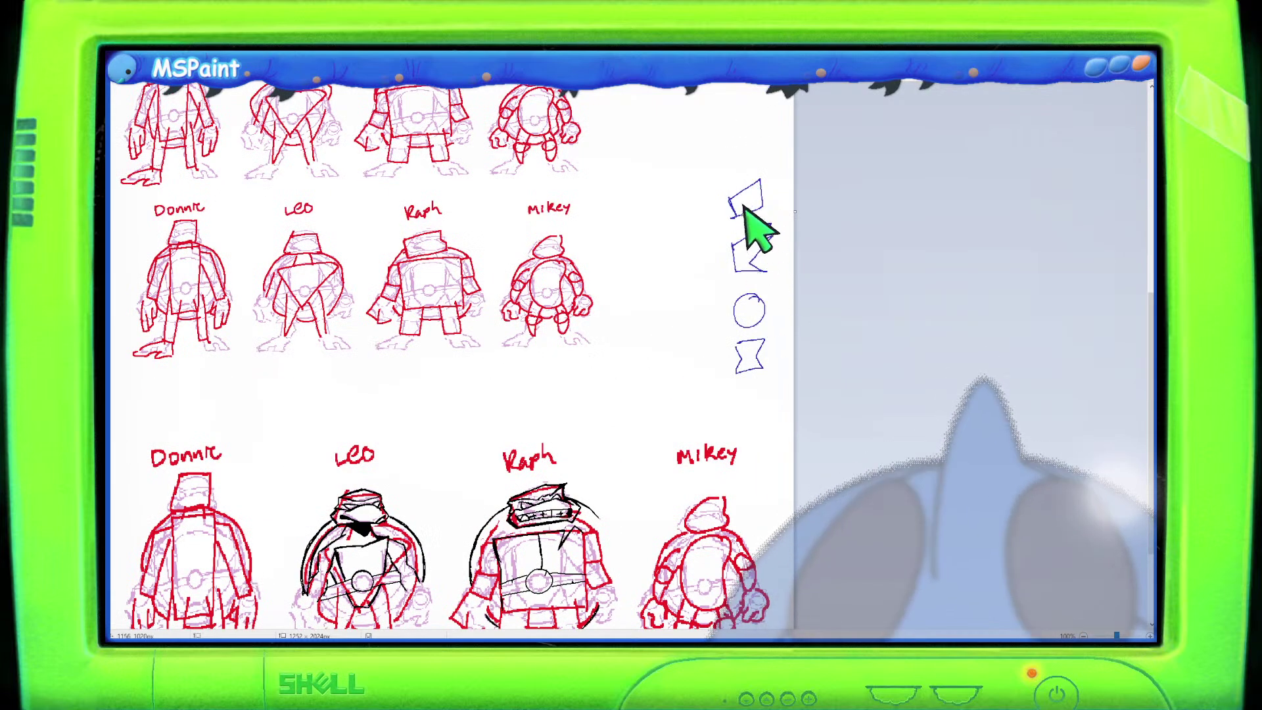
scroll(749, 358, down, 2)
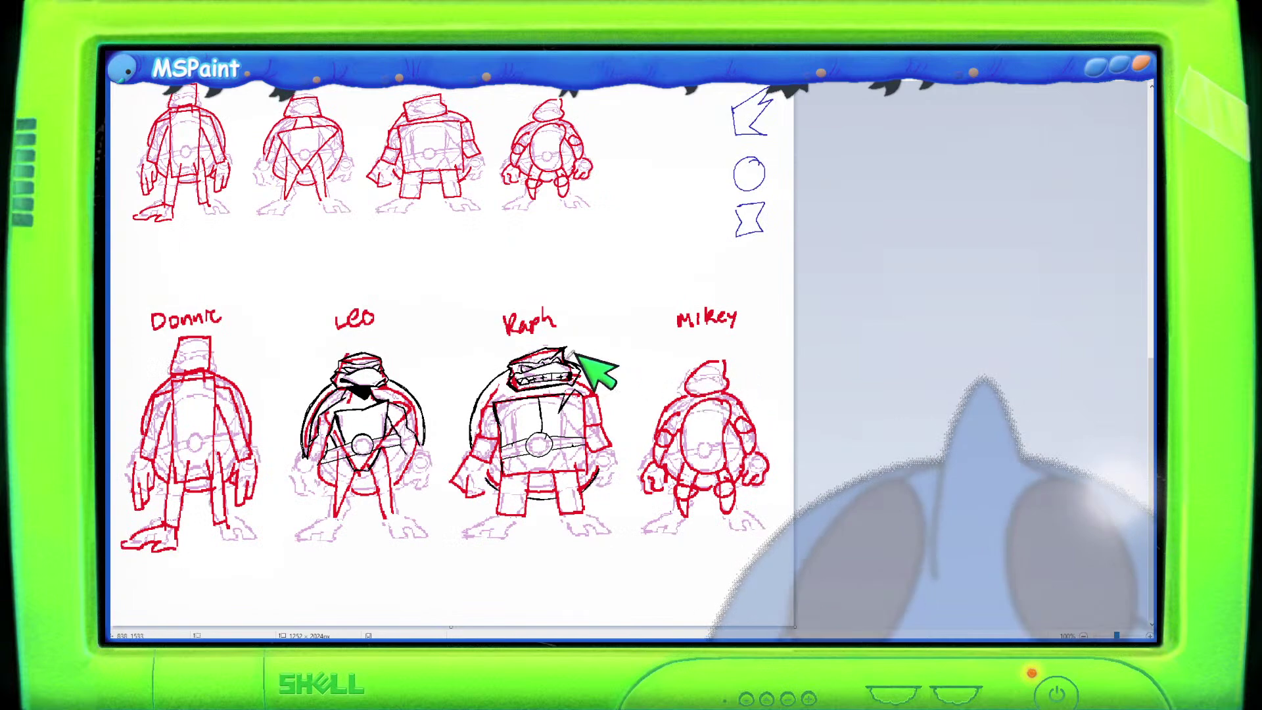
scroll(591, 378, up, 2)
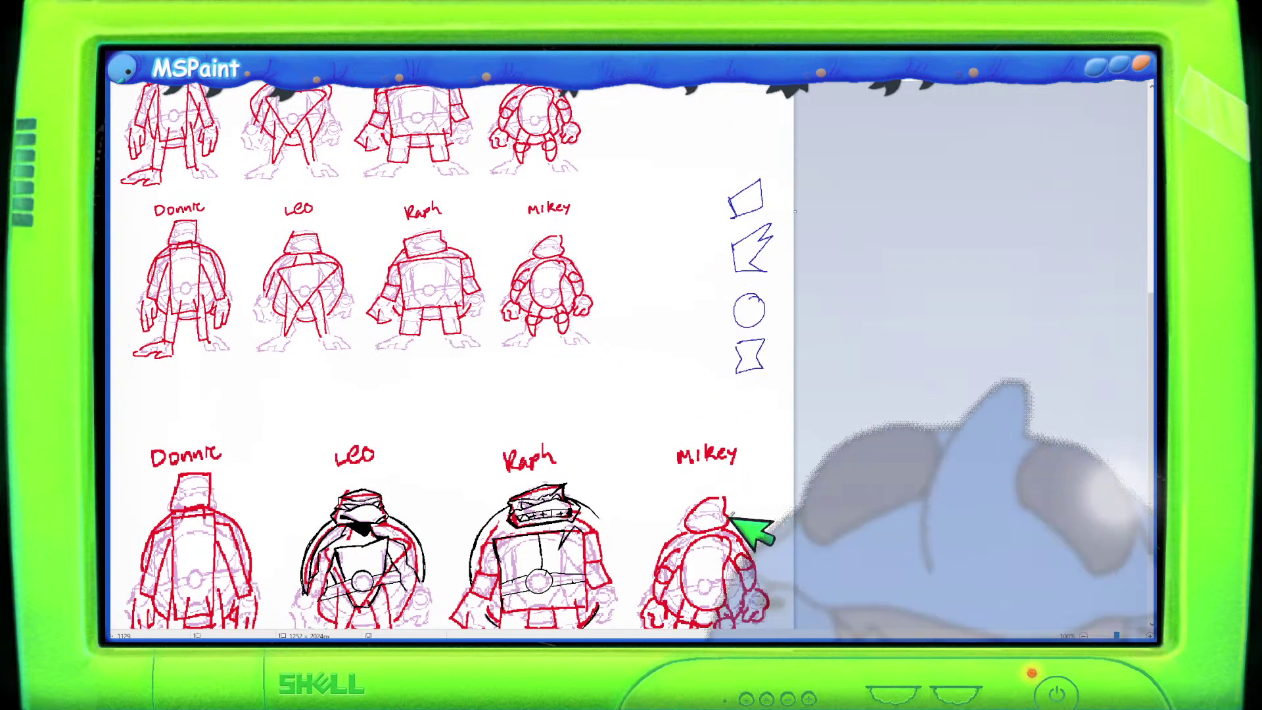
drag(756, 301, 719, 444)
scroll(723, 407, down, 2)
scroll(729, 303, up, 2)
drag(729, 209, 406, 528)
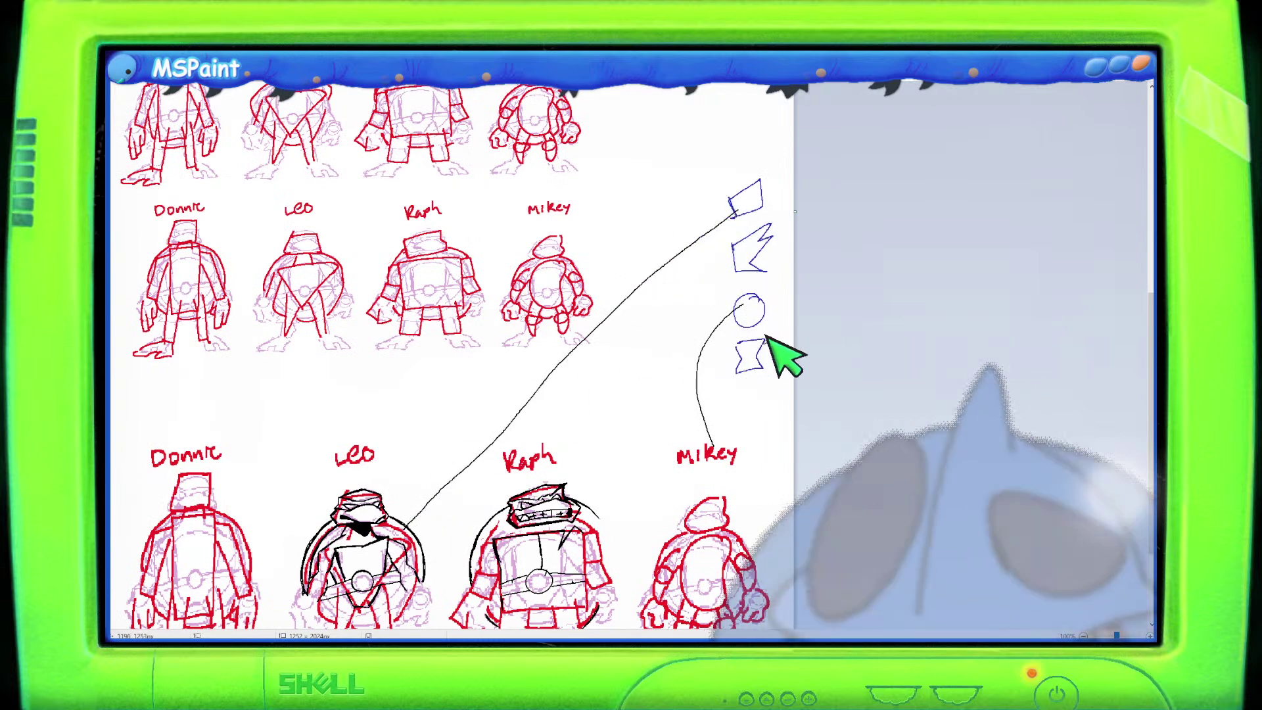
key(ctrl+z)
key(ctrl+z)
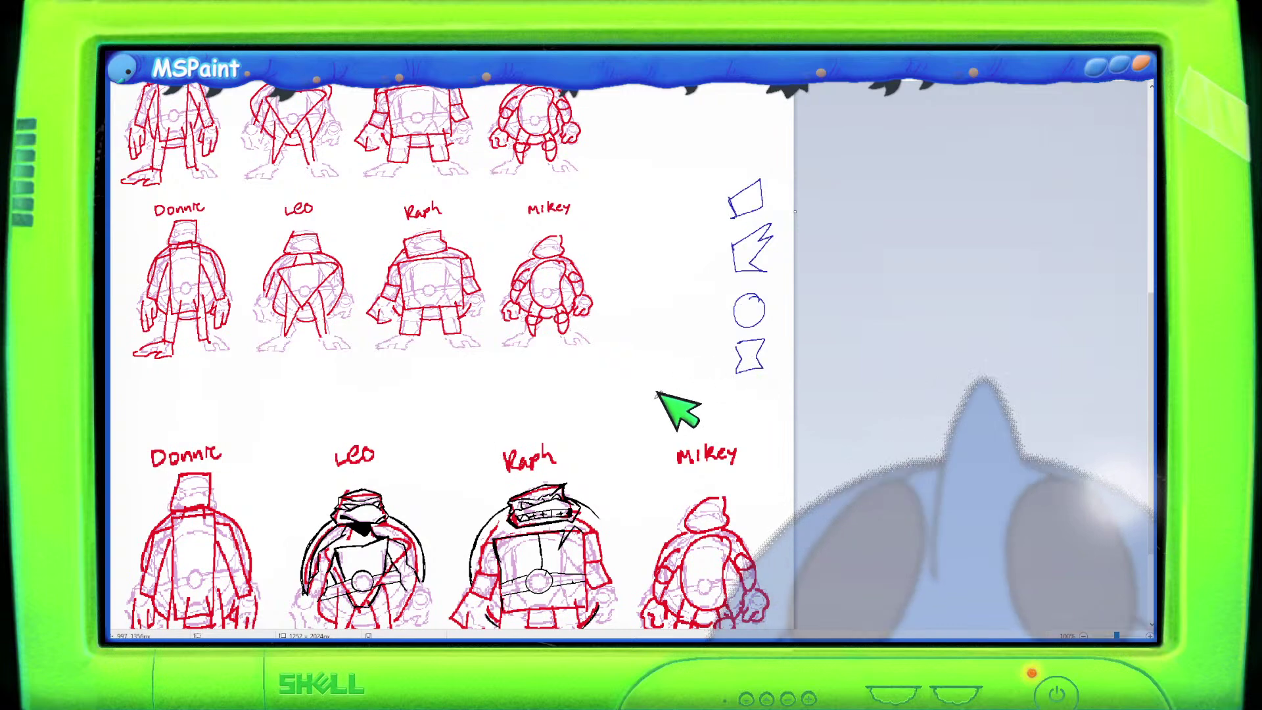
Compare Leo's and Raph's black sketches with the blue reference shapes and the smaller red lineup above.
scroll(663, 393, up, 1)
scroll(663, 396, down, 2)
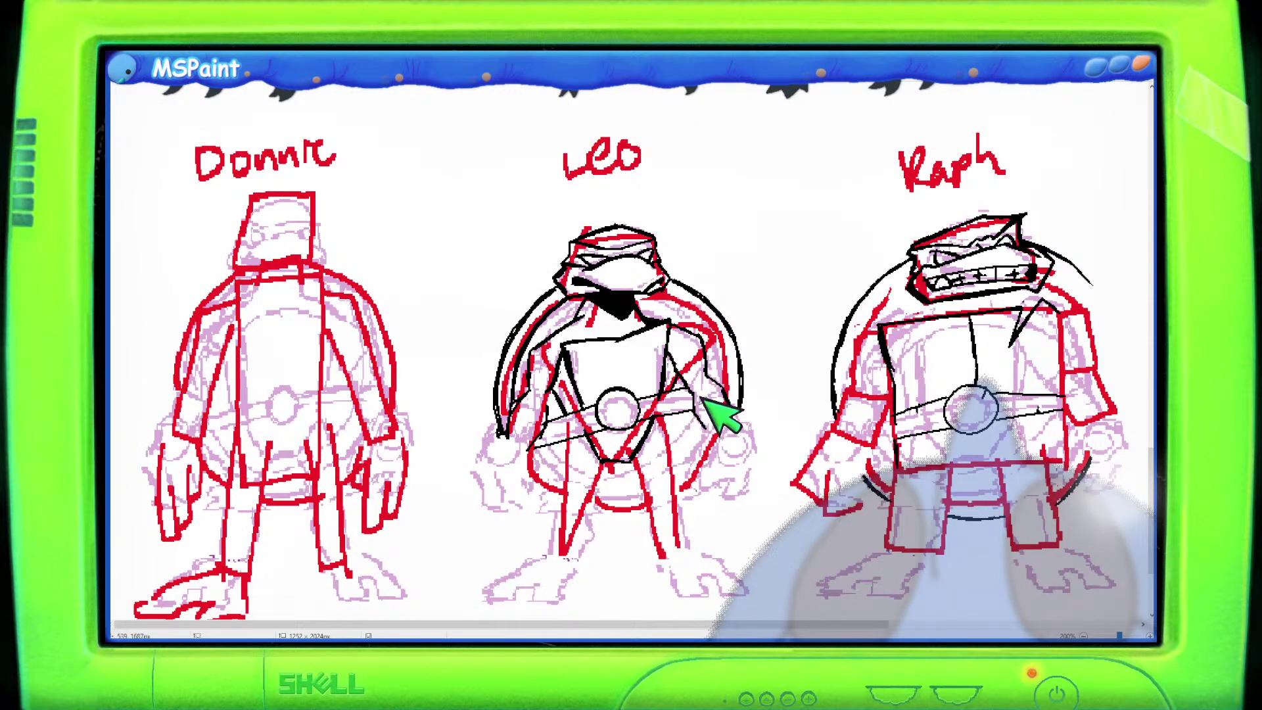
scroll(734, 358, down, 1)
scroll(746, 276, up, 2)
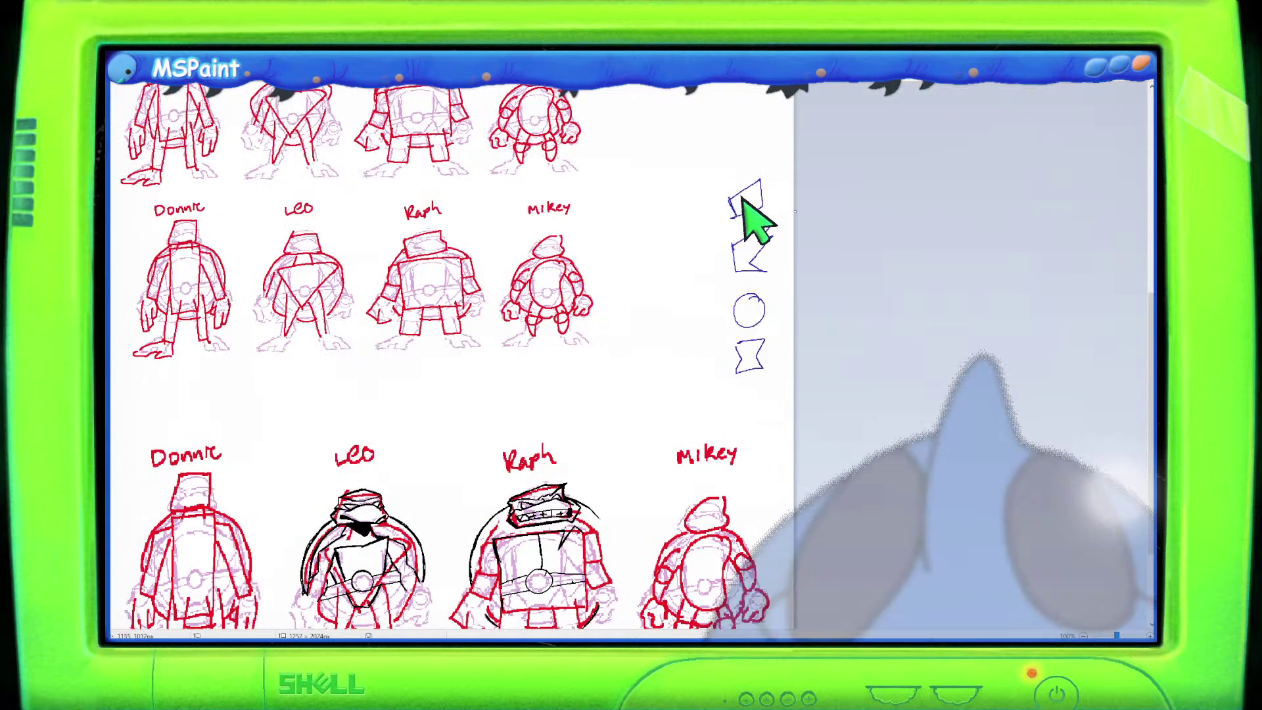
scroll(657, 519, up, 1)
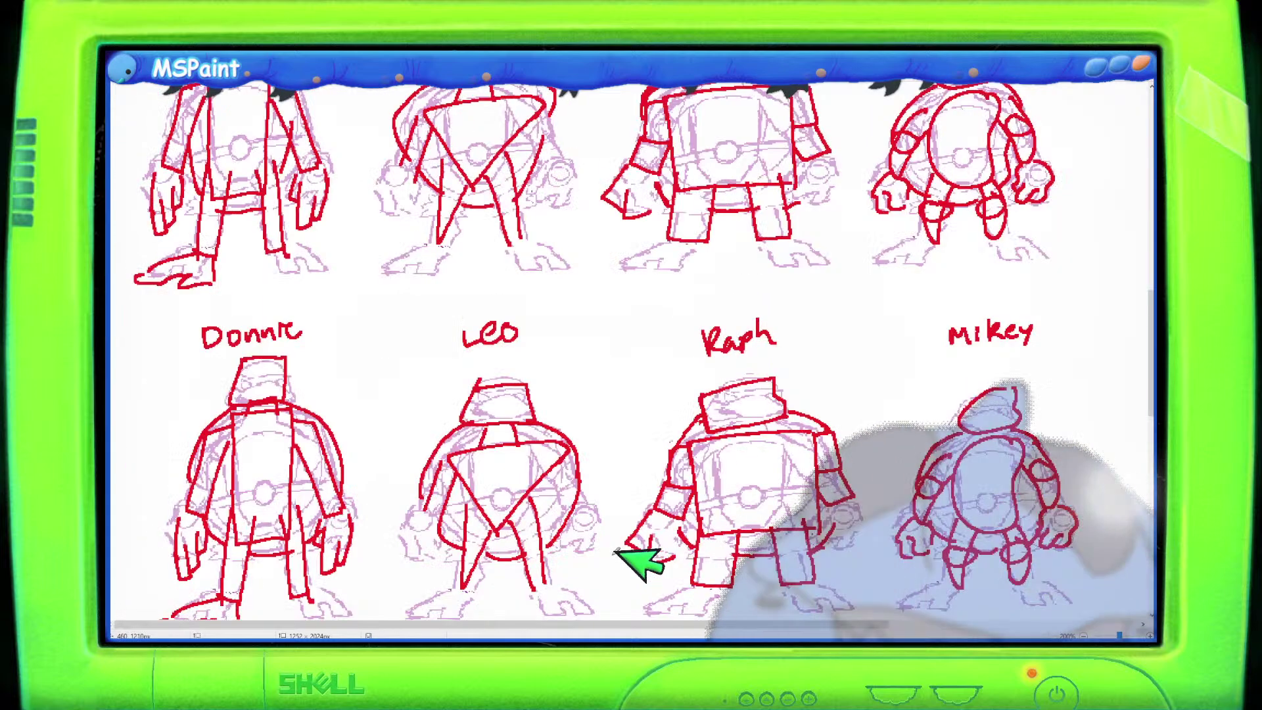
scroll(654, 555, down, 8)
scroll(664, 535, down, 2)
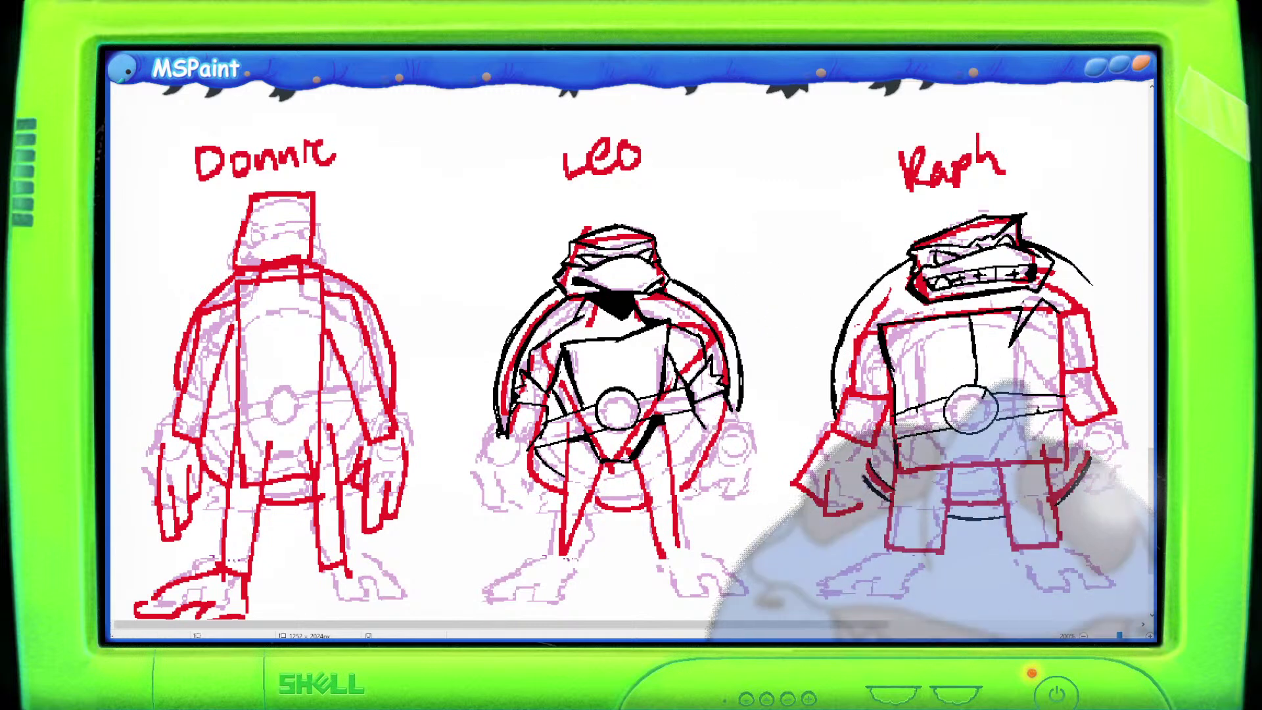
Paste the coloured reference of a turtle's belt and legs, place it over Donnie's head and remove it.
key(ctrl+v)
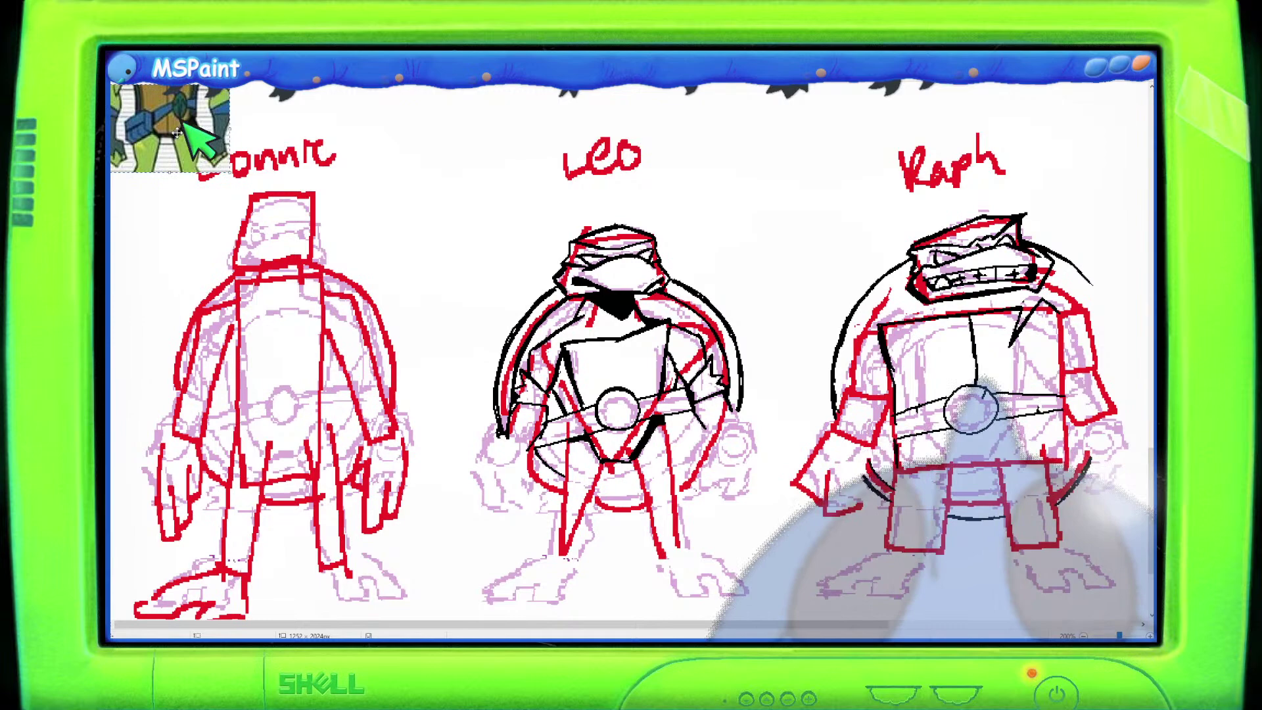
drag(217, 132, 363, 203)
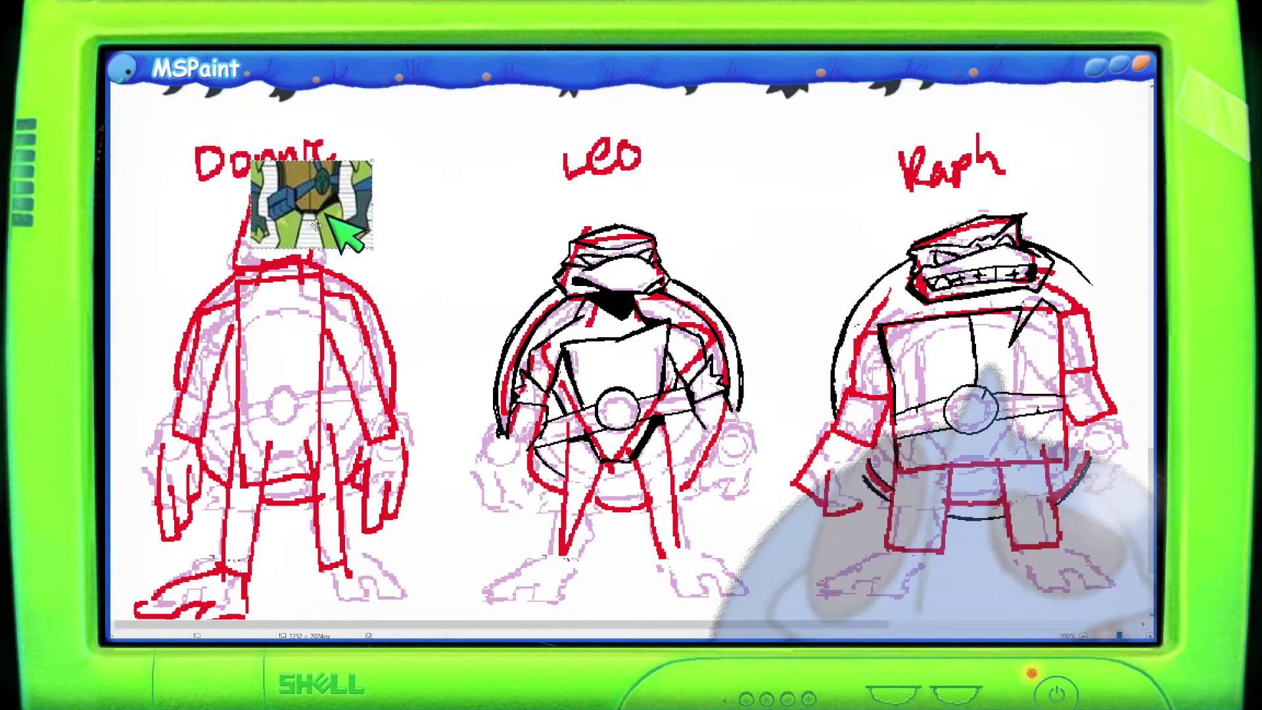
key(Delete)
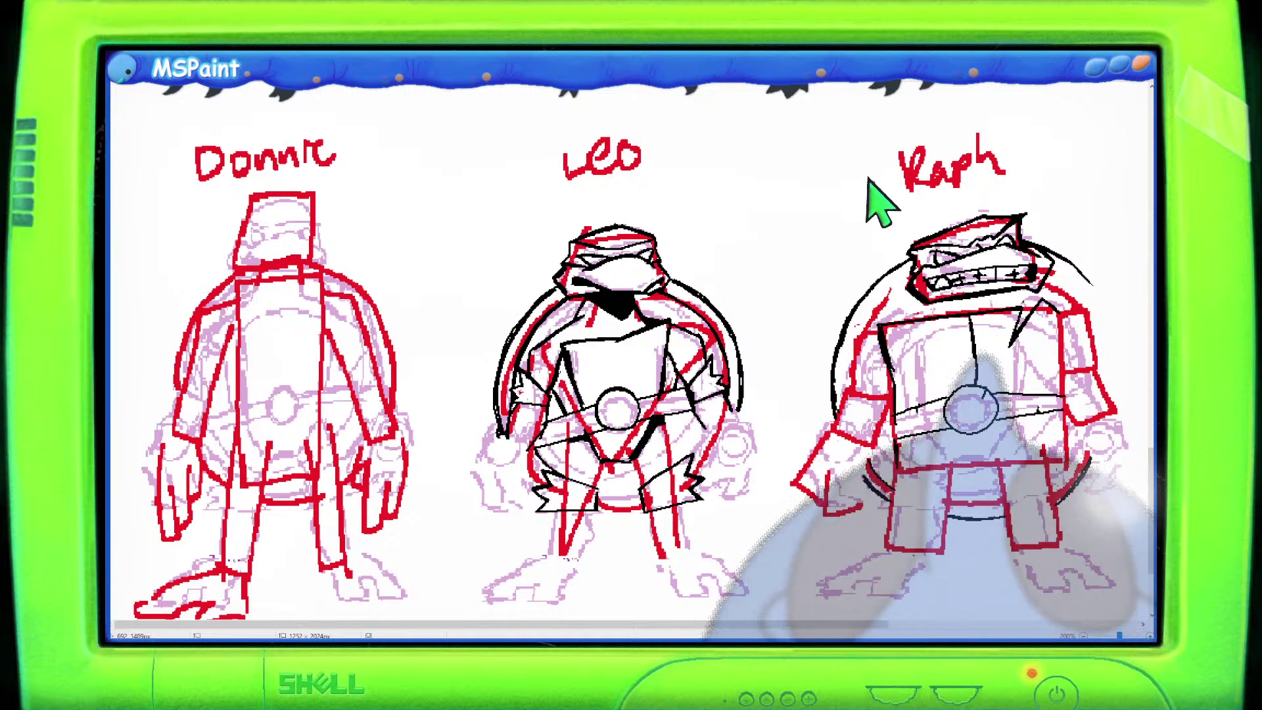
Draw Leo's lower legs in black, ending in wide sloping feet with squared toes.
drag(715, 625, 762, 629)
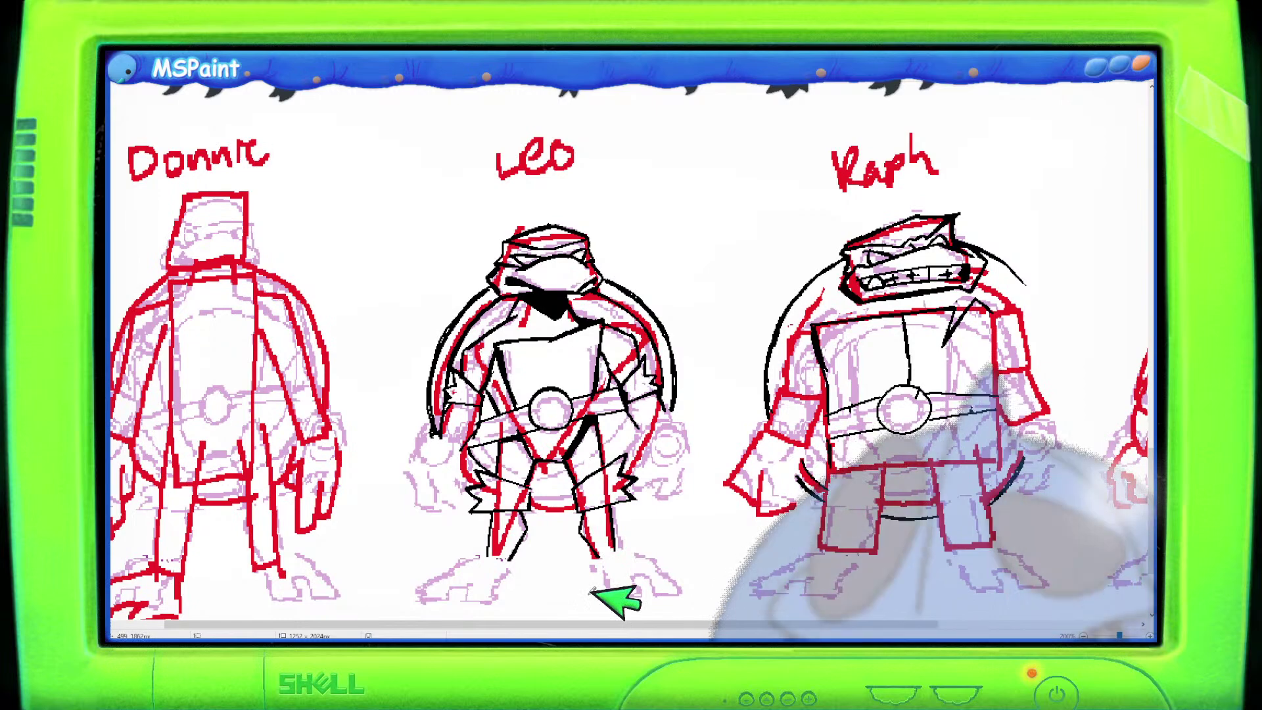
scroll(631, 355, down, 2)
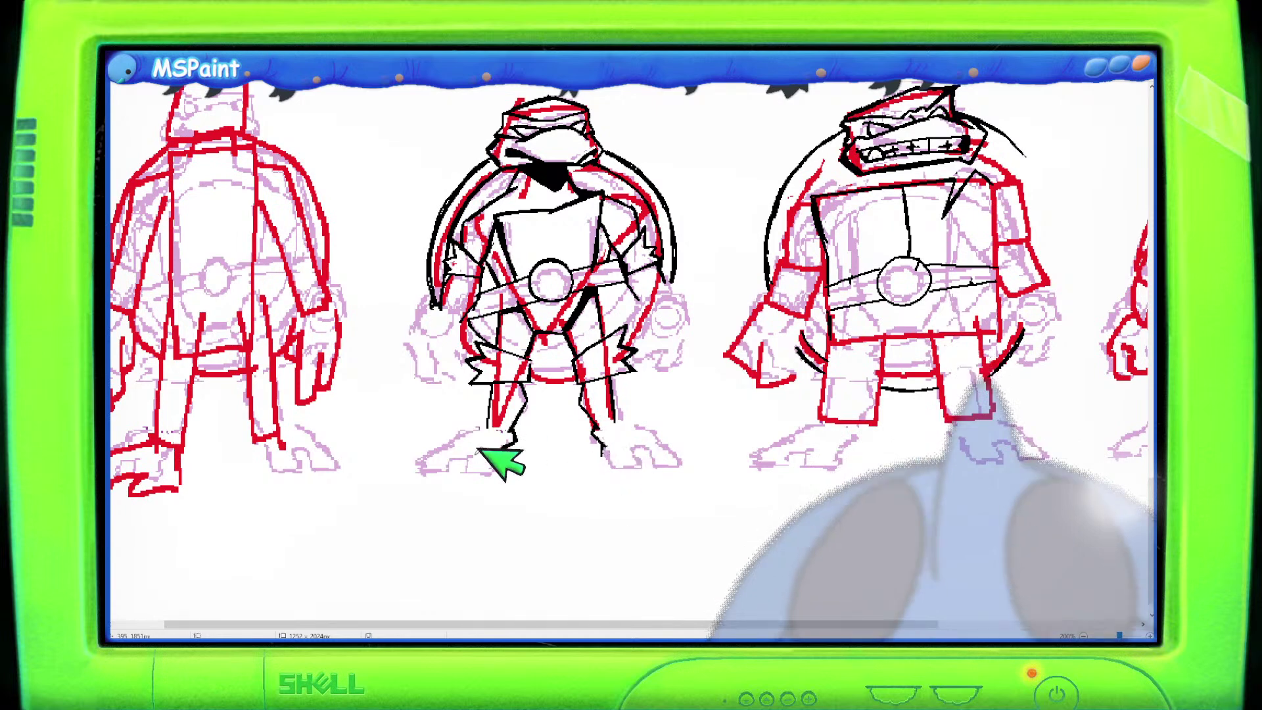
mouse_move(482, 426)
mouse_down()
mouse_move(479, 436)
mouse_move(502, 436)
mouse_up()
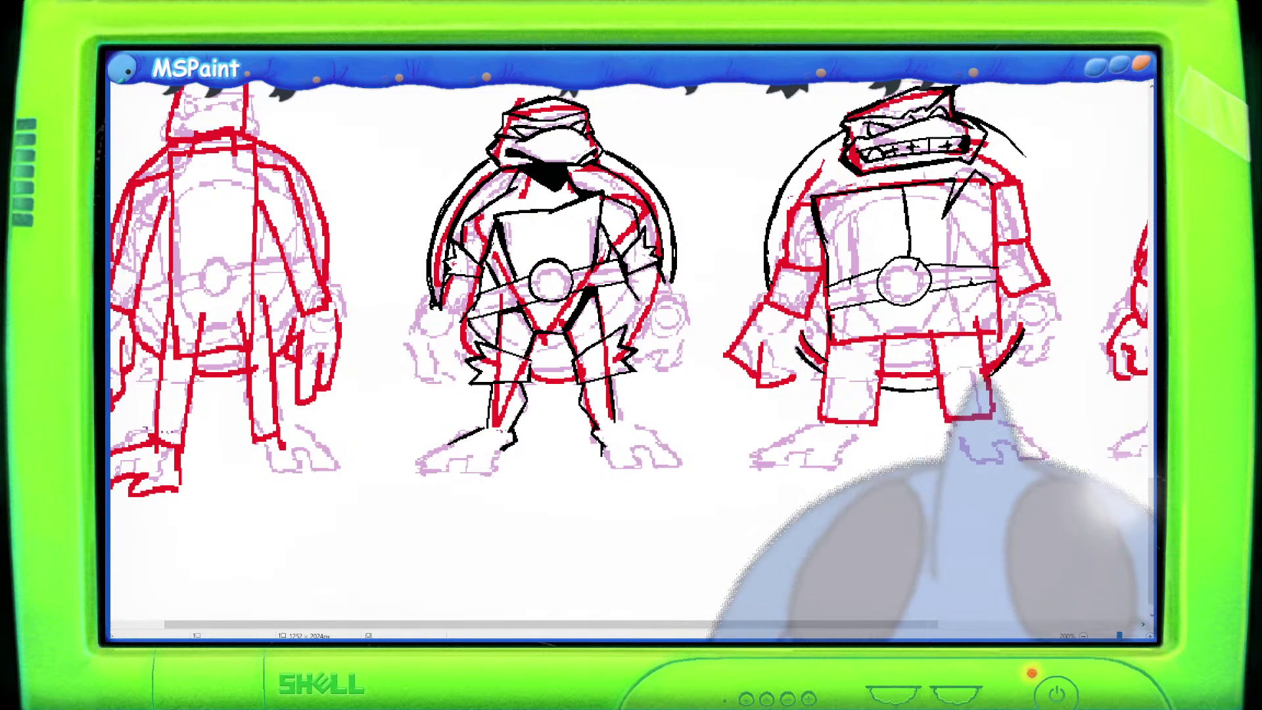
drag(468, 468, 415, 469)
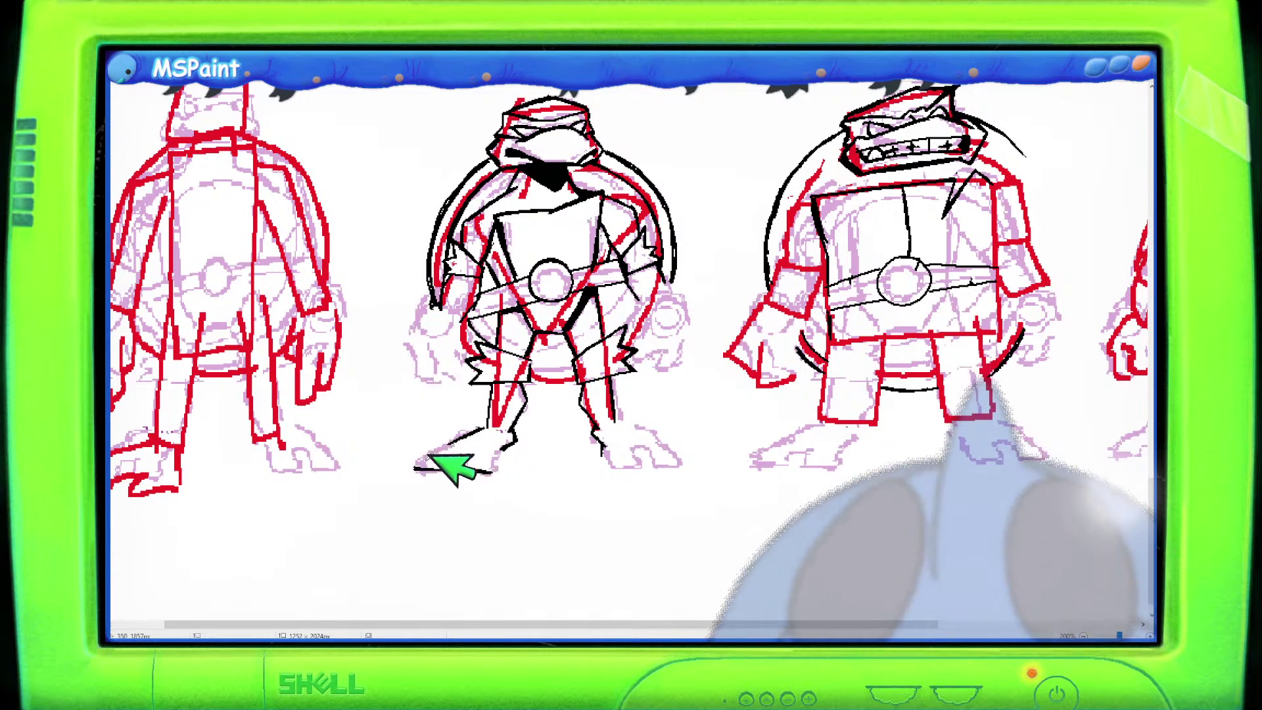
mouse_move(418, 464)
mouse_down()
mouse_move(451, 445)
mouse_move(452, 458)
mouse_up()
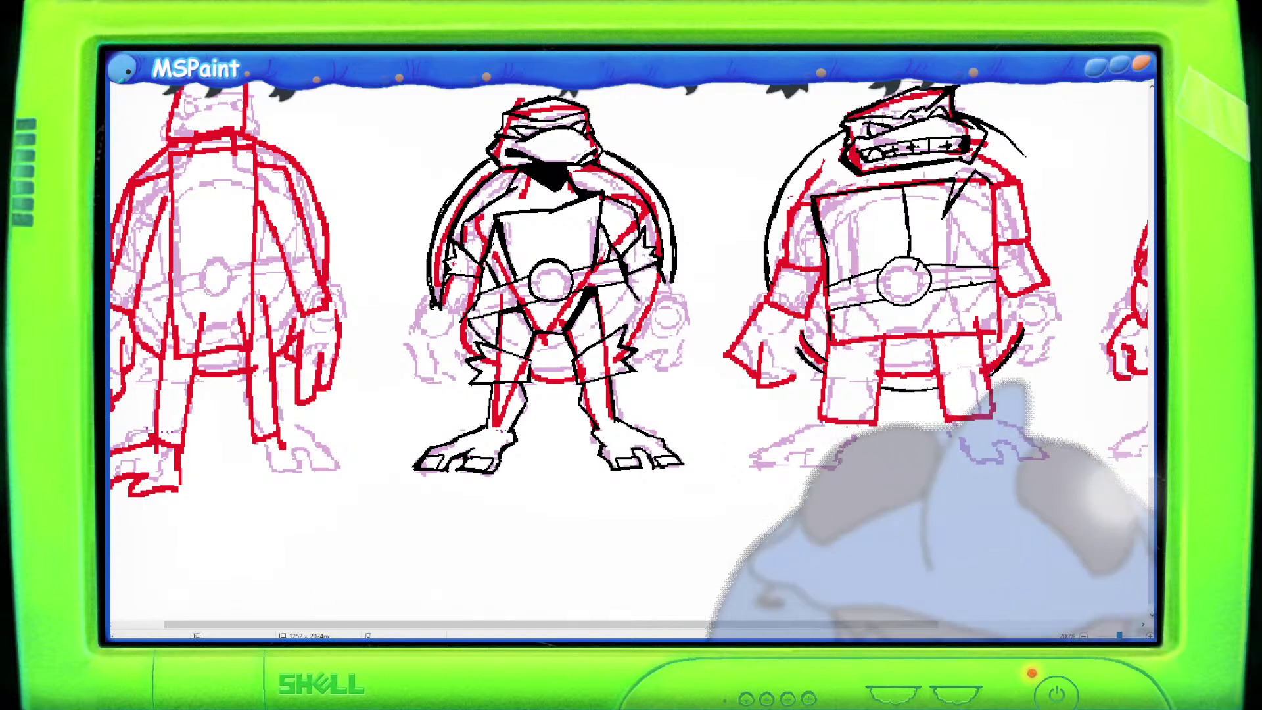
Paste the coloured reference of green turtle feet, examine it and remove it from the canvas.
key(ctrl+v)
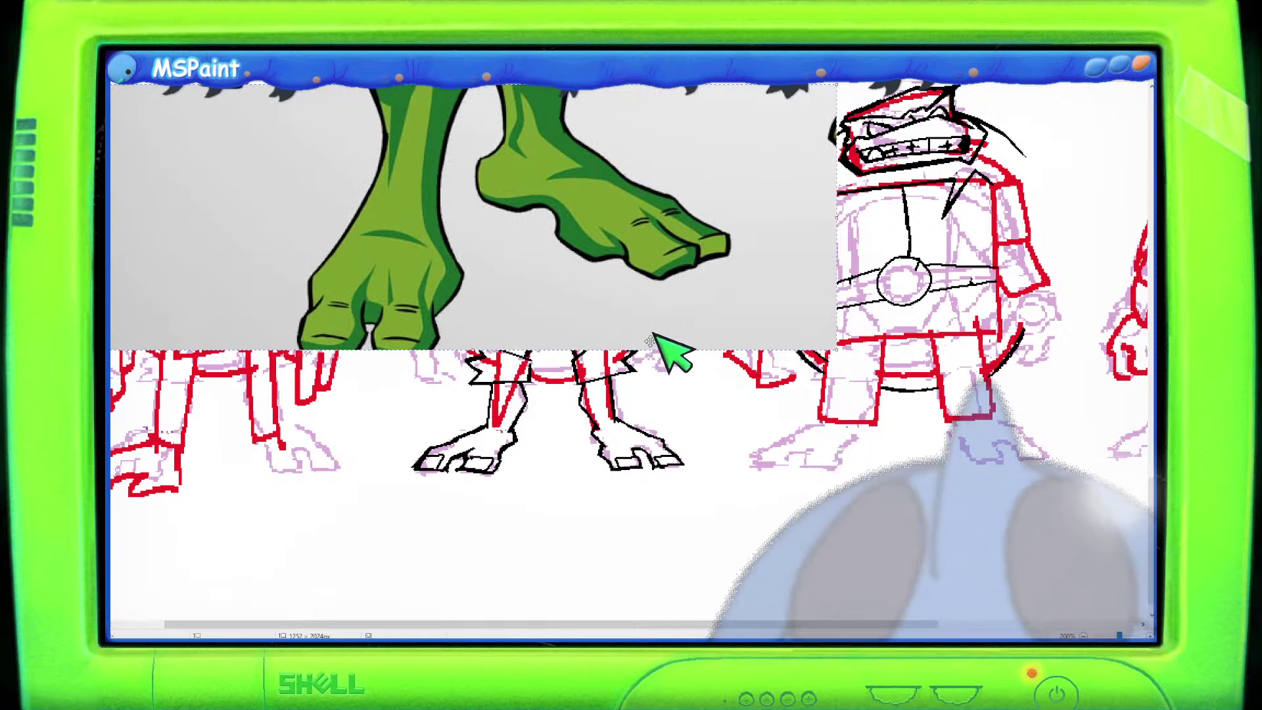
key(Delete)
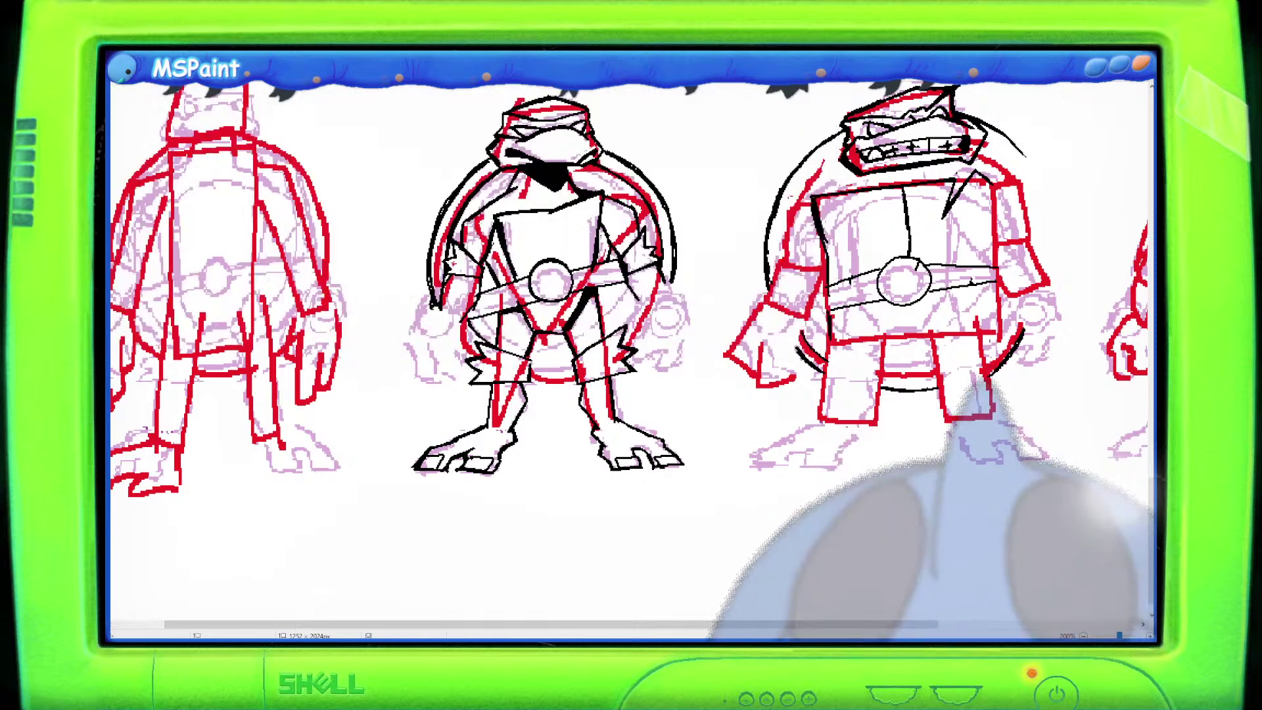
Paste and remove the coloured reference of green turtle feet, and compare Leo's and Raph's sketches with the rest of the lineup.
key(ctrl+v)
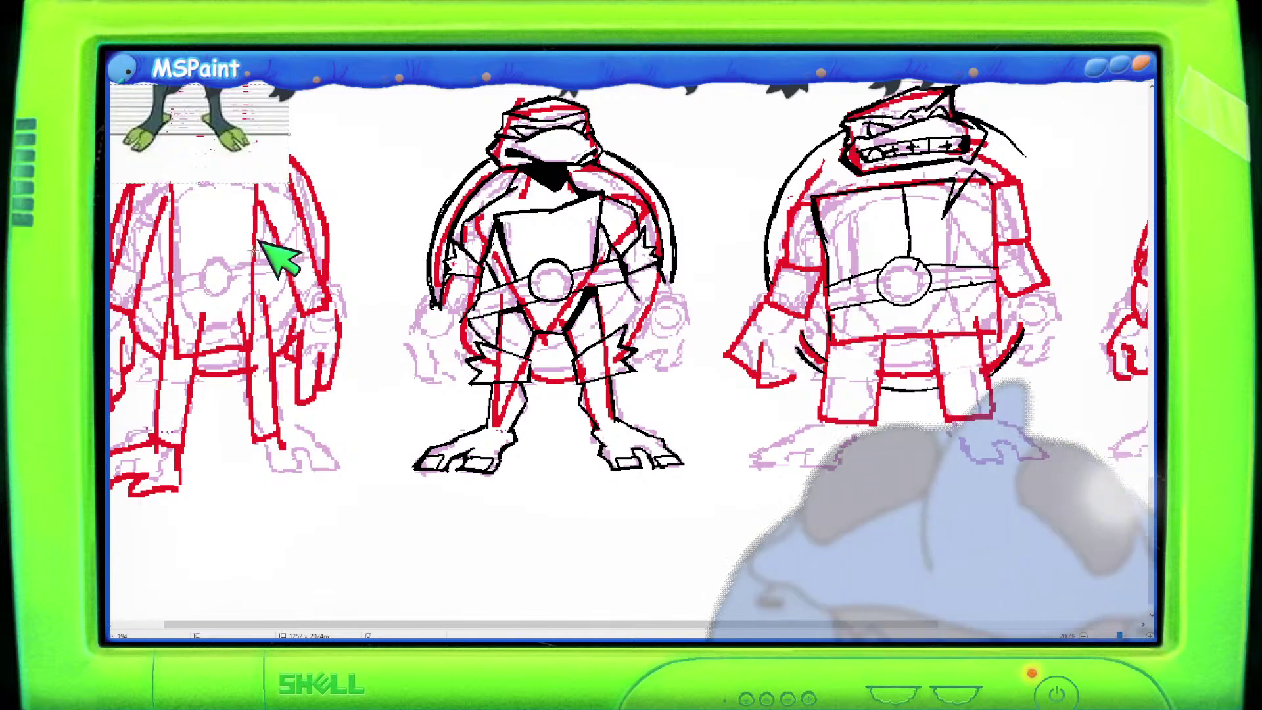
key(Delete)
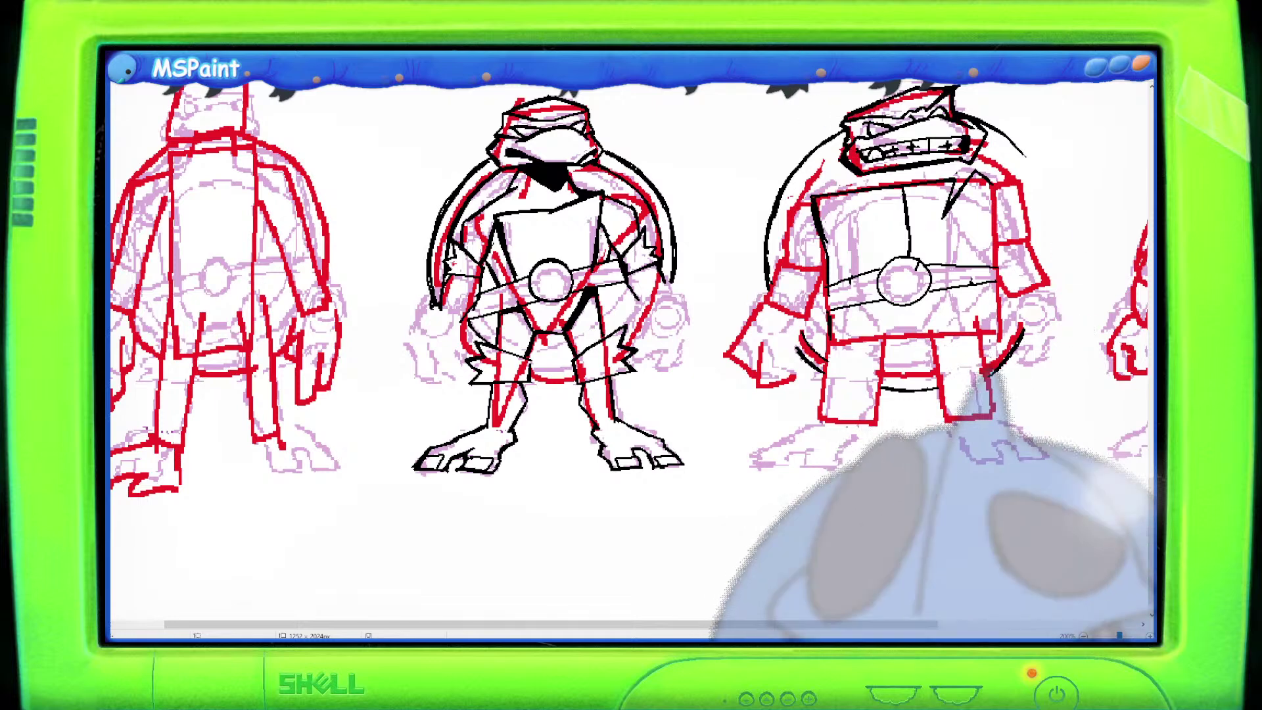
scroll(900, 414, up, 3)
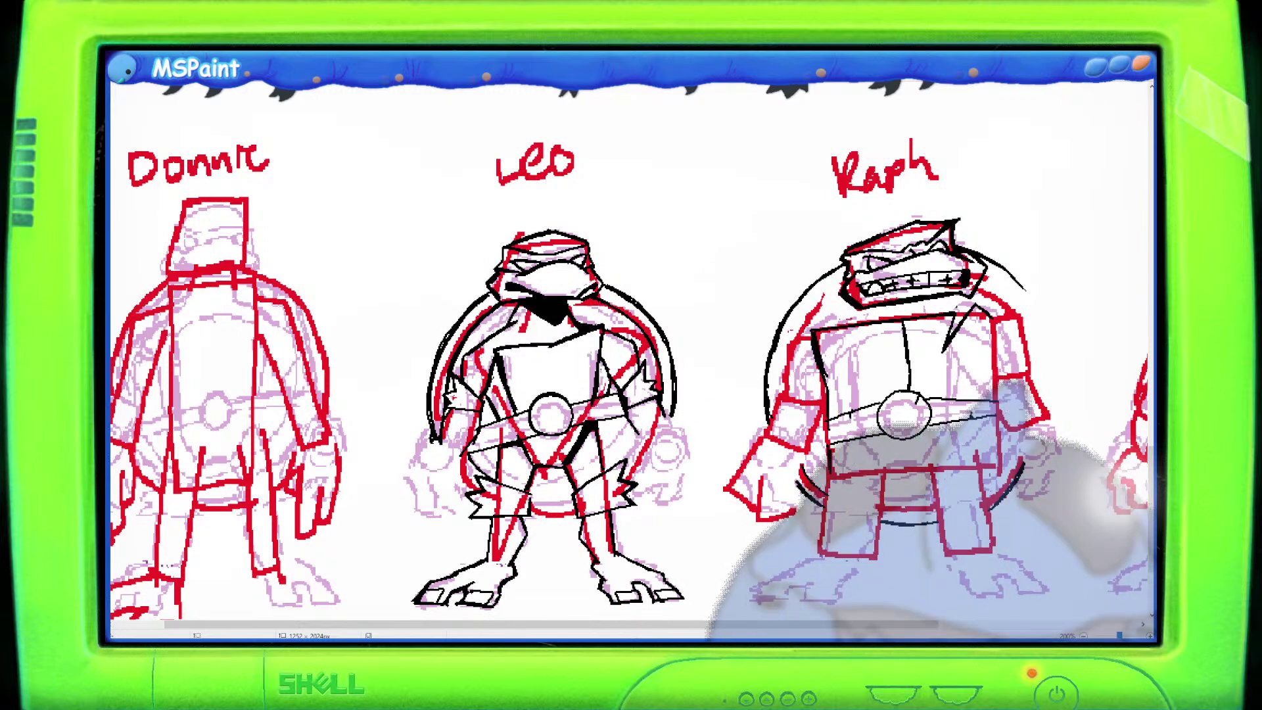
scroll(1144, 339, down, 2)
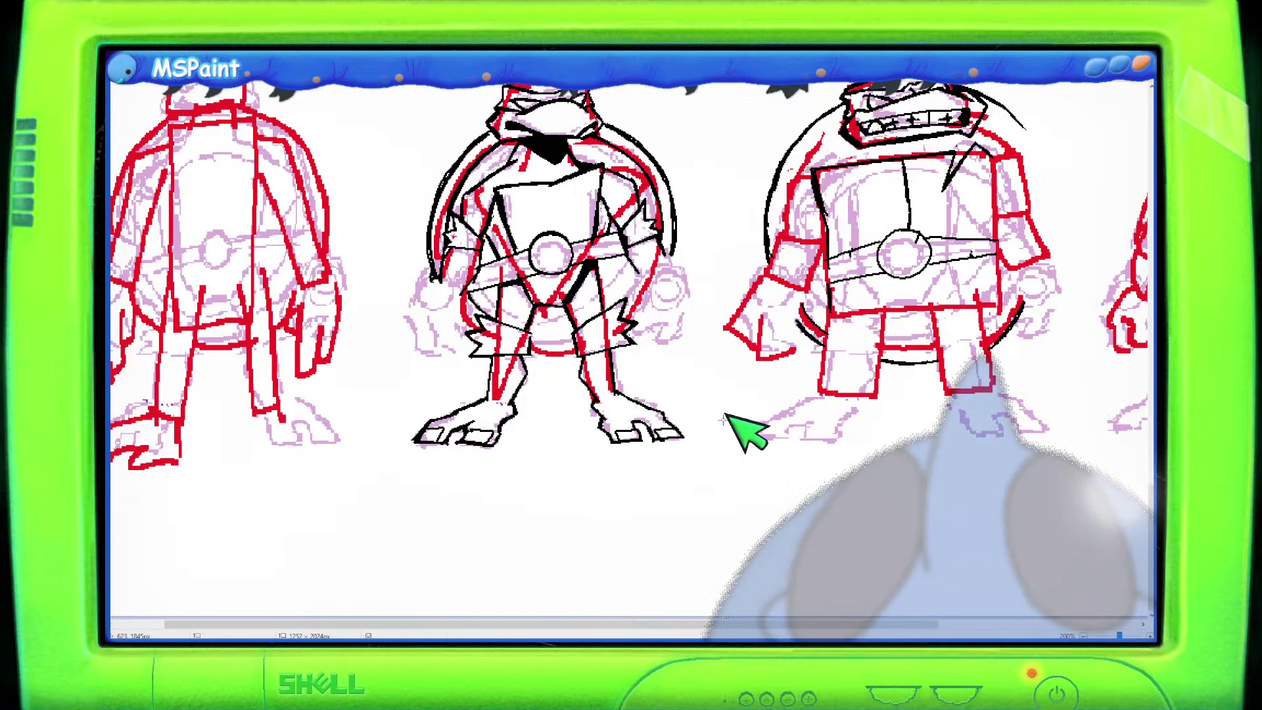
scroll(752, 414, up, 3)
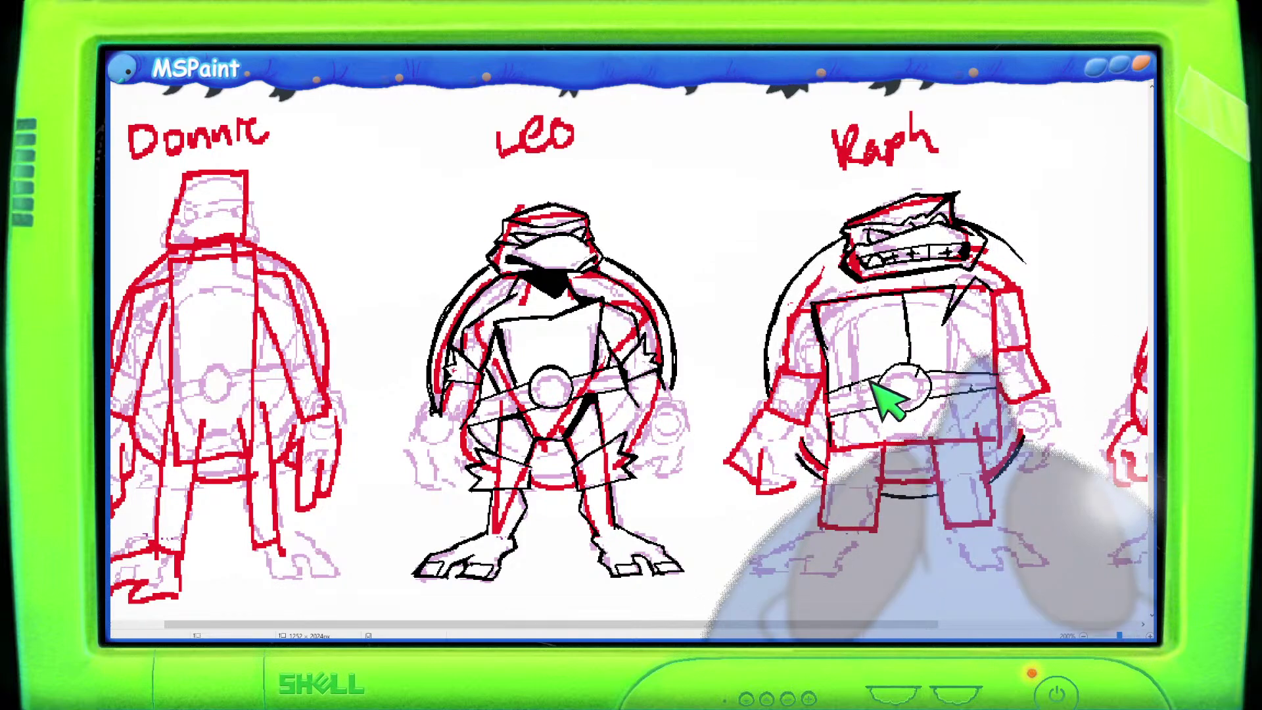
scroll(896, 403, down, 3)
scroll(817, 366, up, 4)
scroll(767, 327, up, 3)
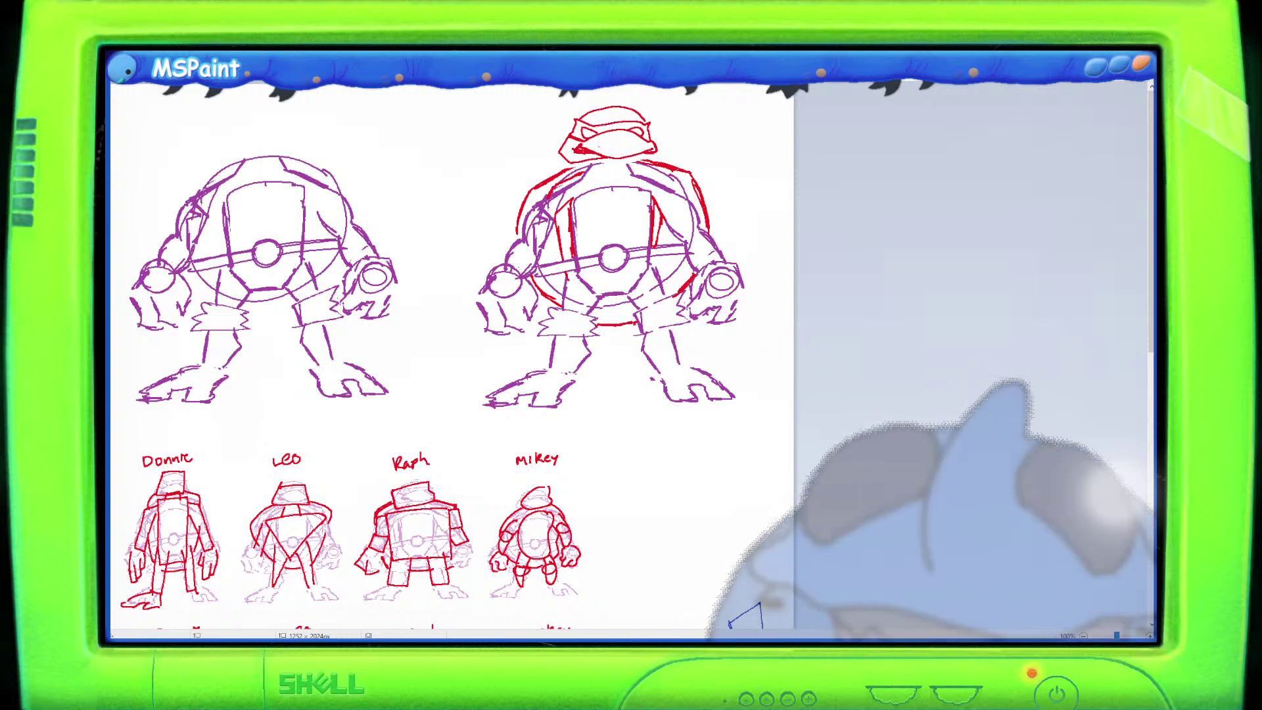
Paste and undo two references: the four coloured turtles posing together and the coloured Donnie, Leo, Raph and Mikey height lineup.
key(ctrl+v)
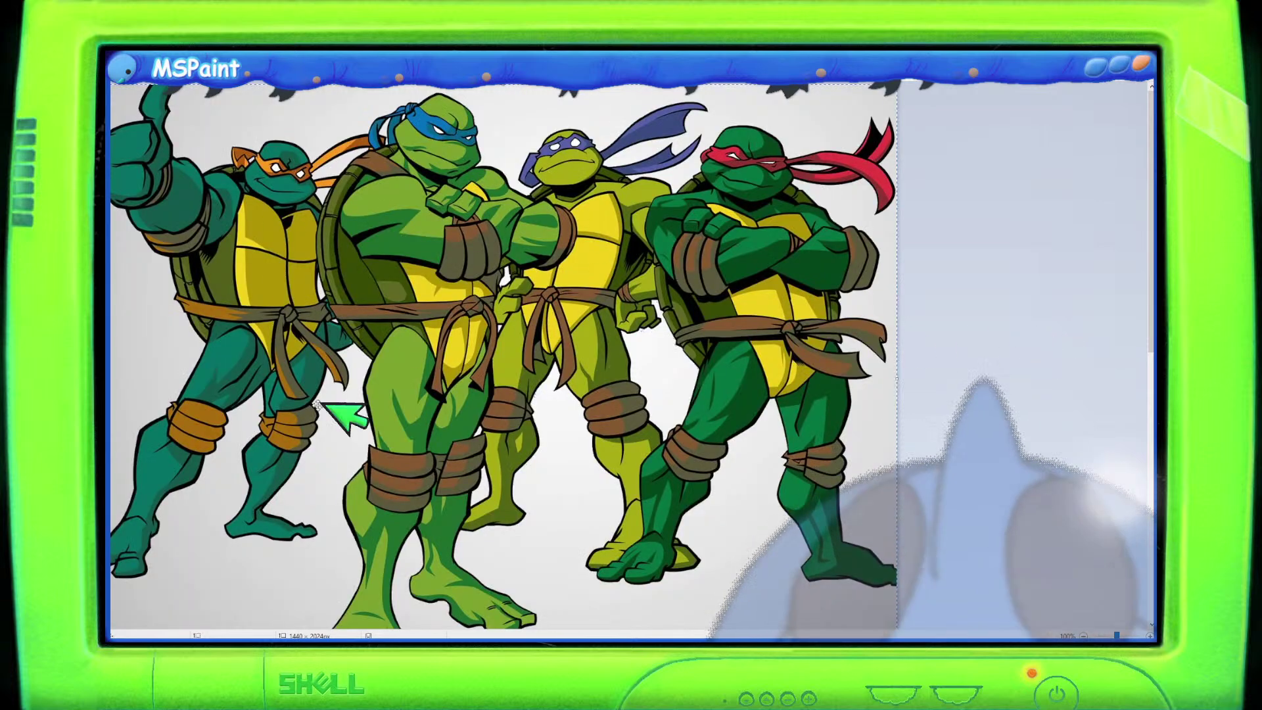
key(ctrl+z)
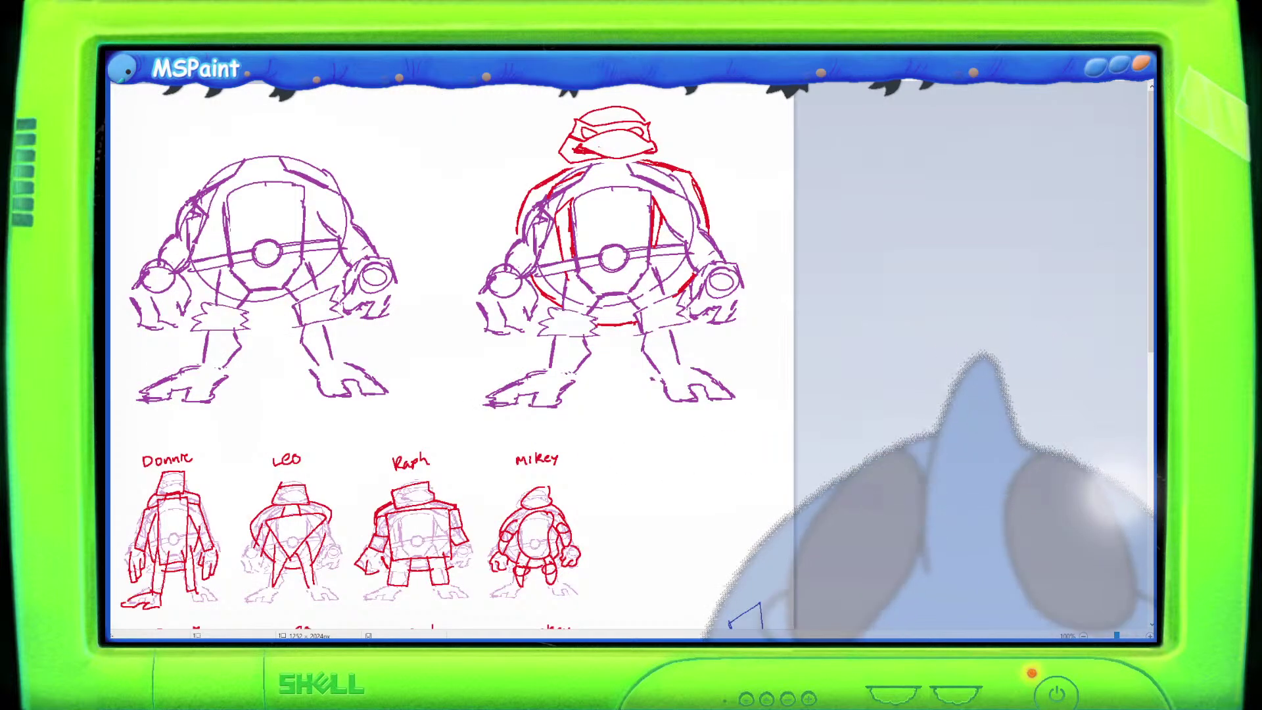
key(ctrl+v)
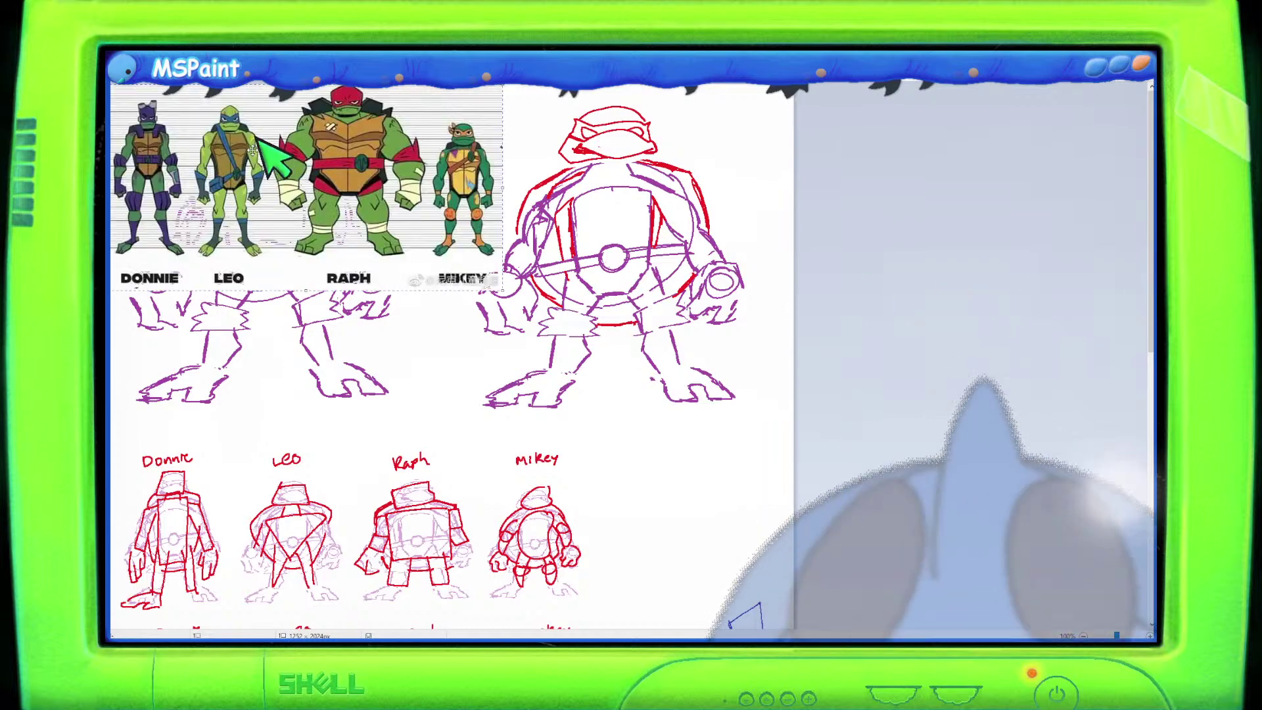
key(ctrl+z)
scroll(605, 293, down, 6)
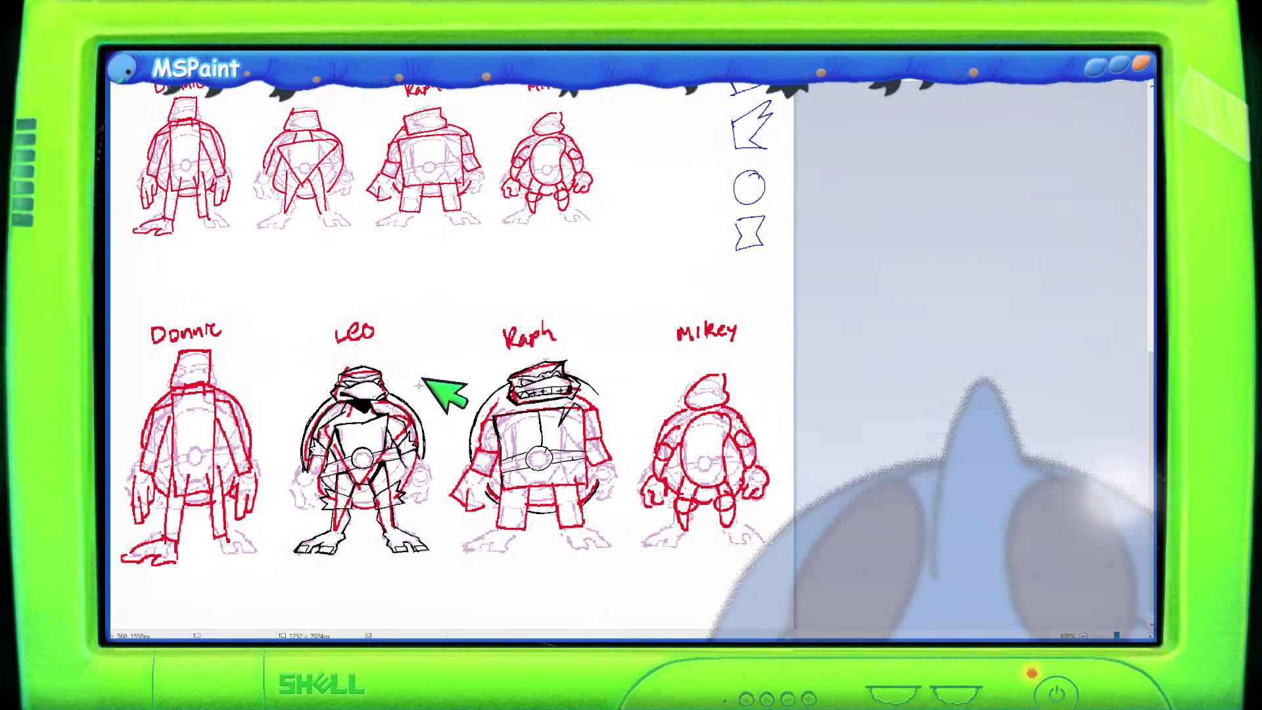
scroll(434, 386, up, 2)
scroll(447, 398, down, 2)
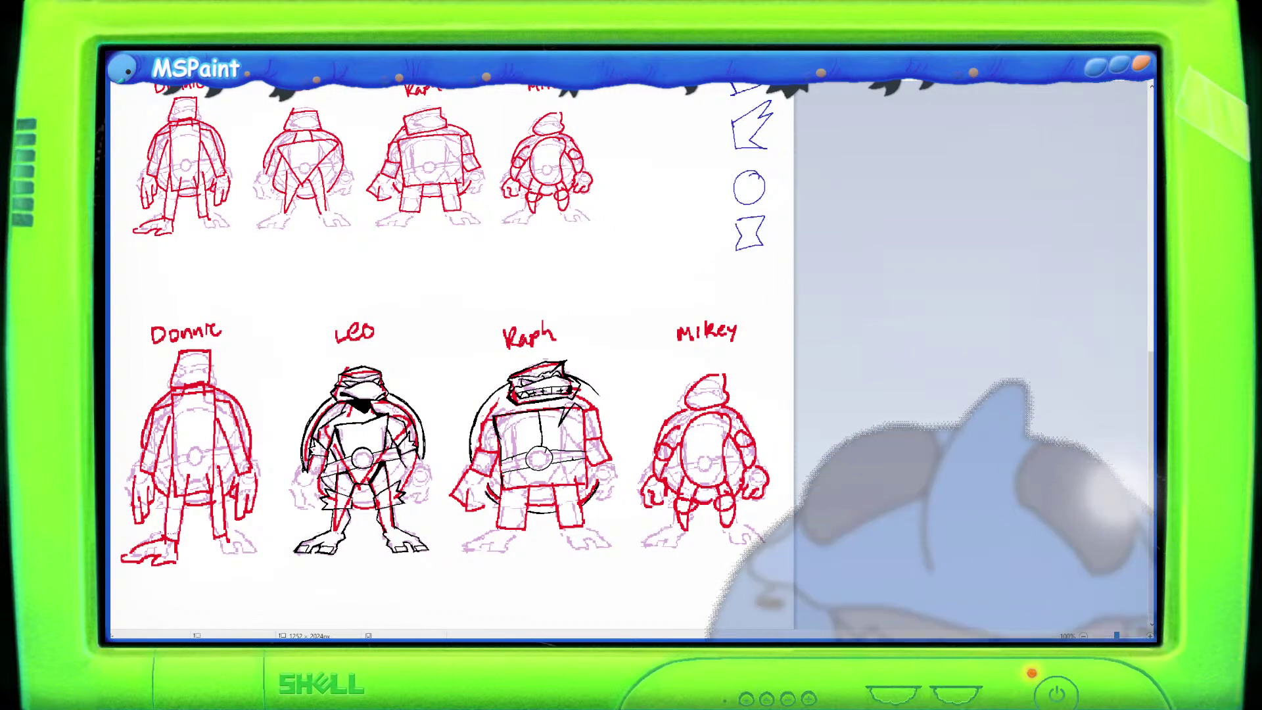
Show the photographed pencil drawing of a skeletal figure, remove it, and look over Leo's and Raph's sketches and the smaller lineups.
scroll(1081, 487, up, 5)
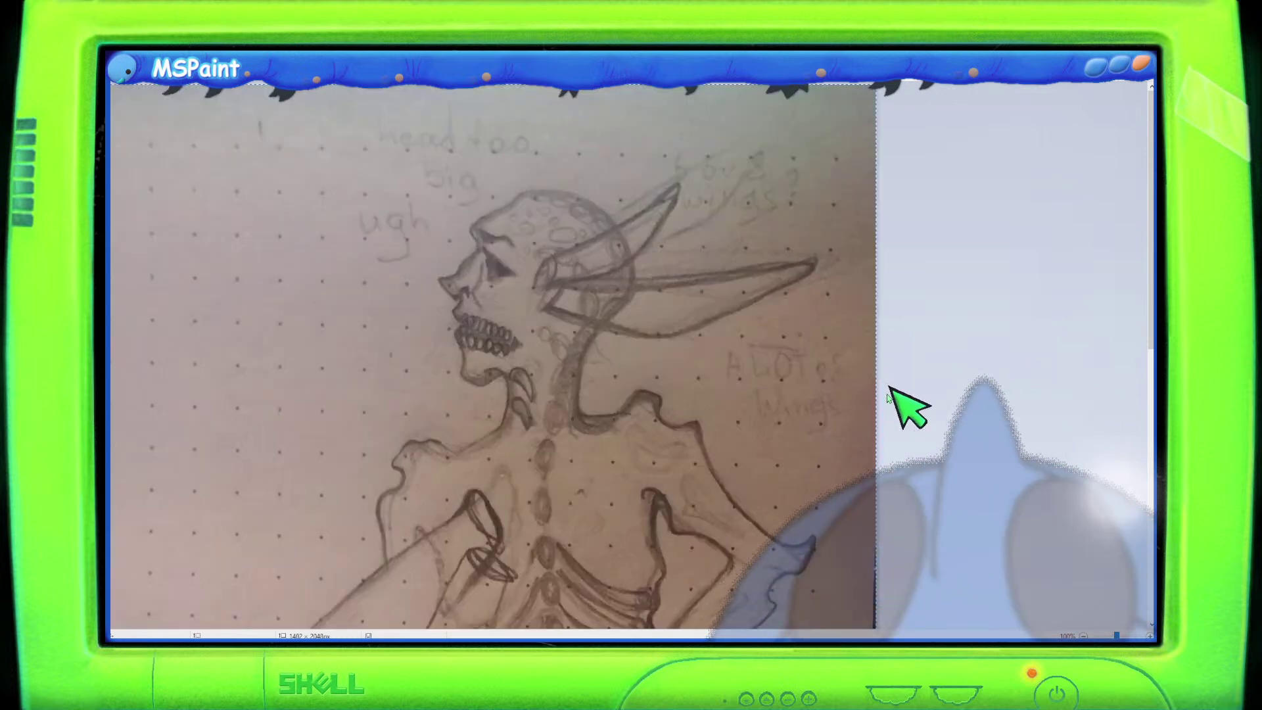
scroll(889, 396, down, 1)
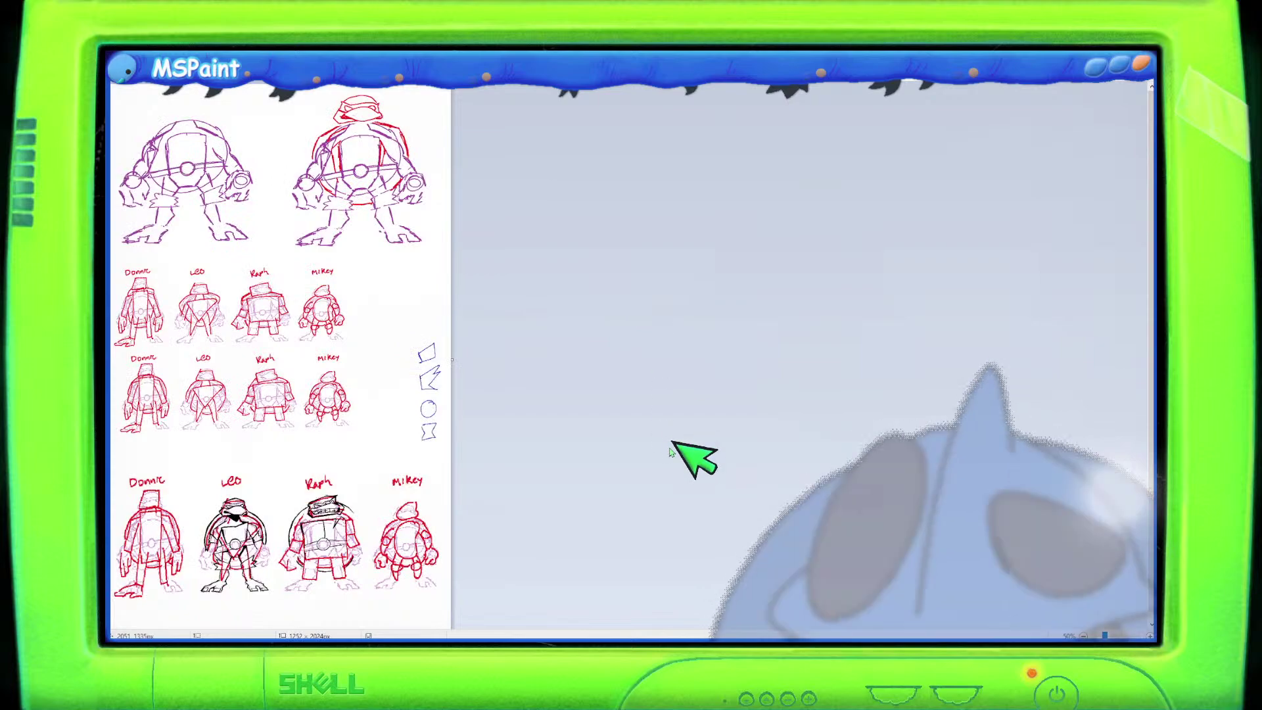
scroll(690, 459, up, 2)
scroll(690, 459, up, 2)
scroll(738, 506, down, 5)
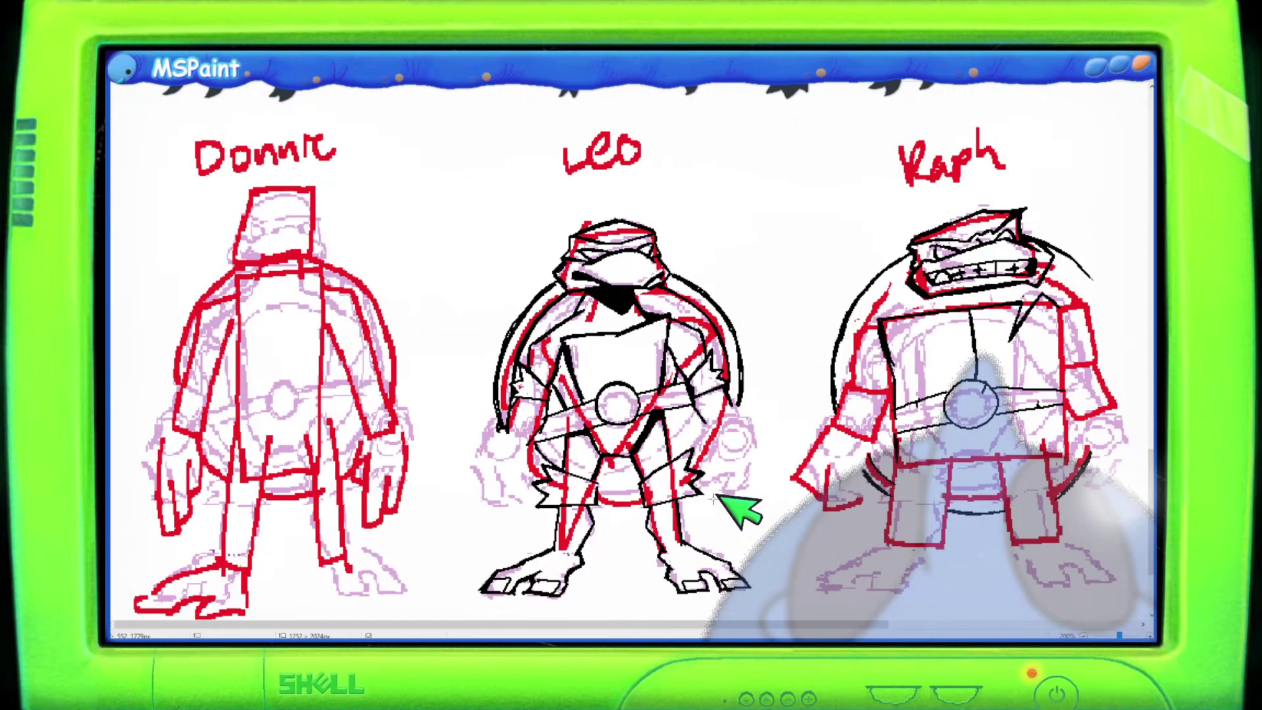
drag(723, 629, 851, 618)
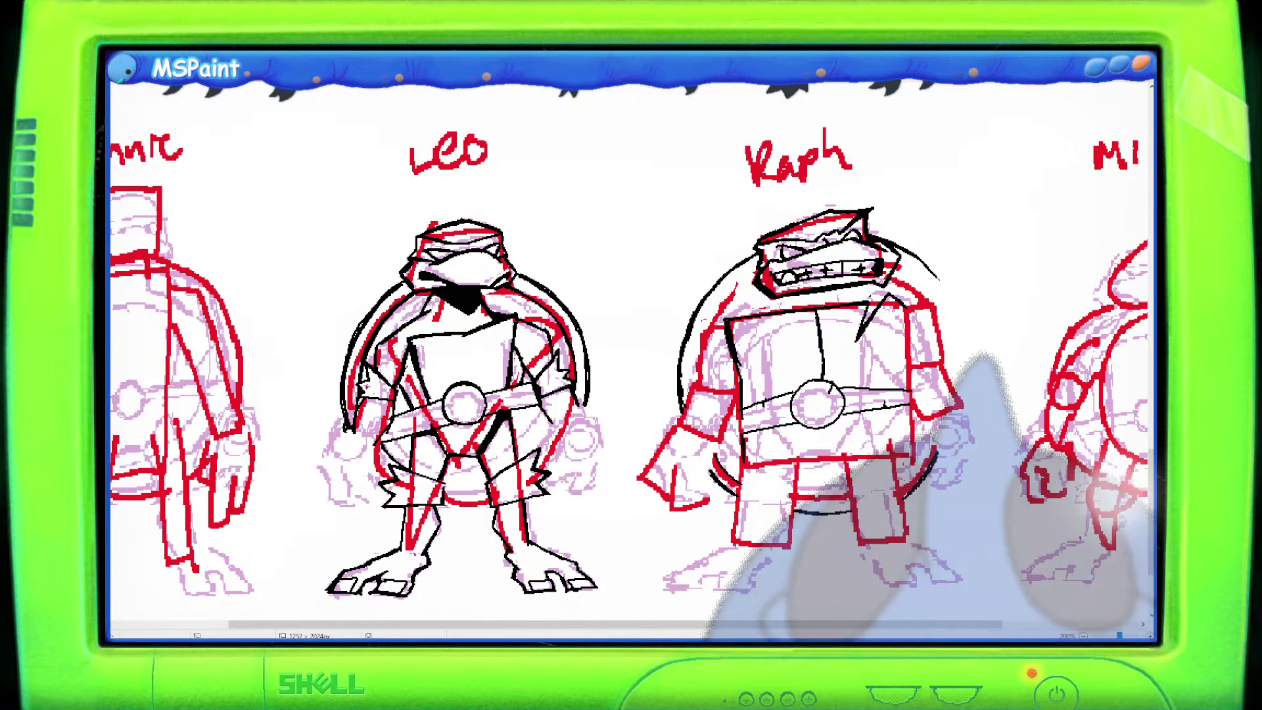
scroll(859, 352, down, 3)
scroll(859, 344, up, 3)
scroll(852, 328, down, 2)
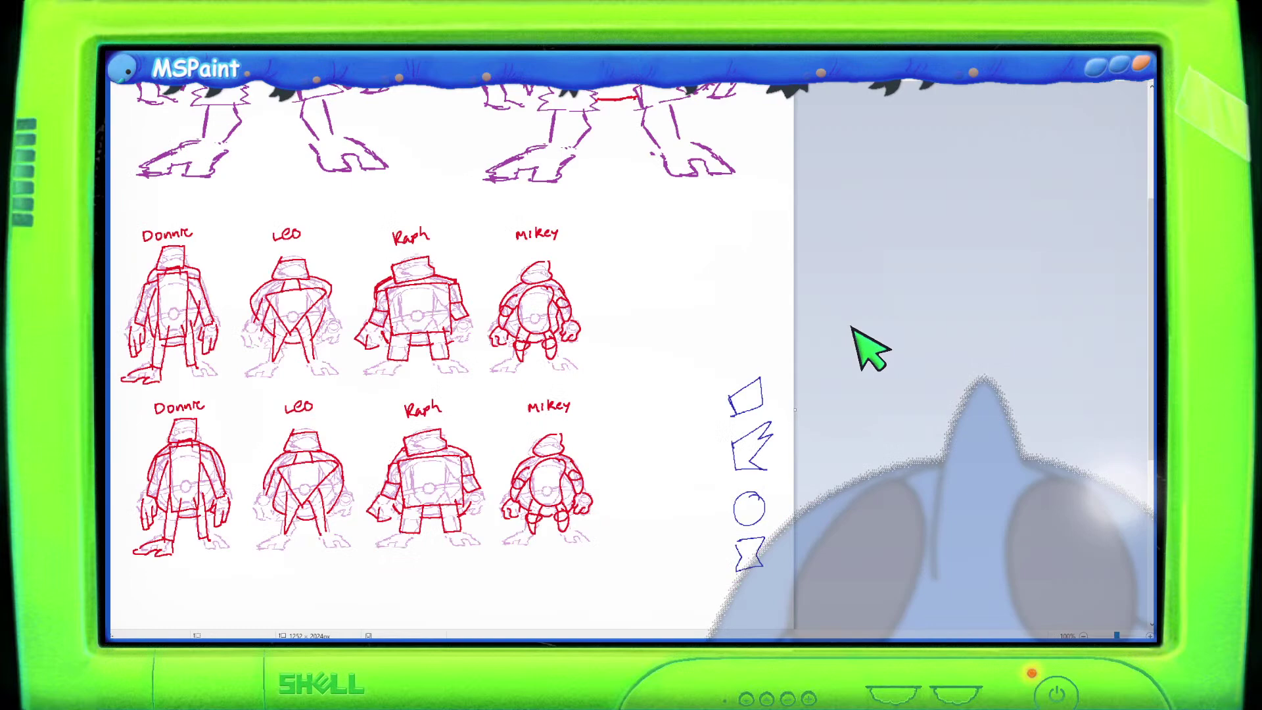
Examine the red-haired character's costume design sheet pasted in a small and a larger version, removing each from the canvas.
scroll(853, 328, up, 3)
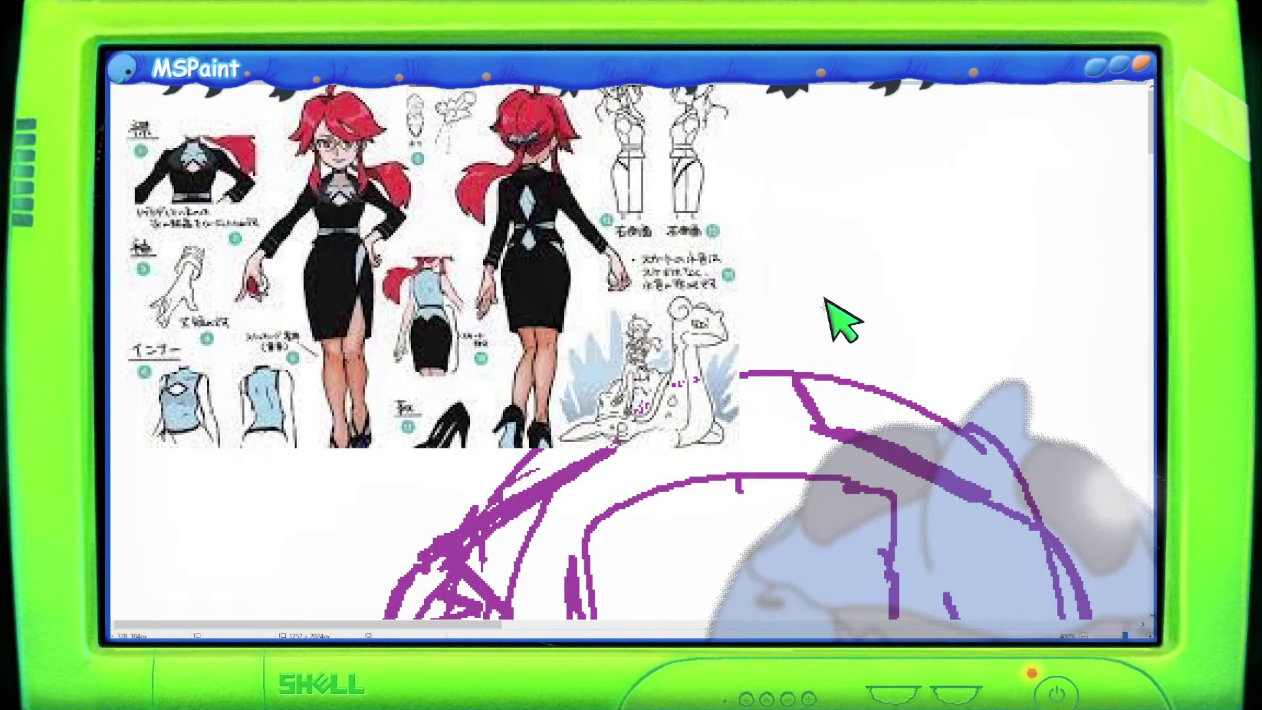
key(ctrl+z)
scroll(839, 332, down, 3)
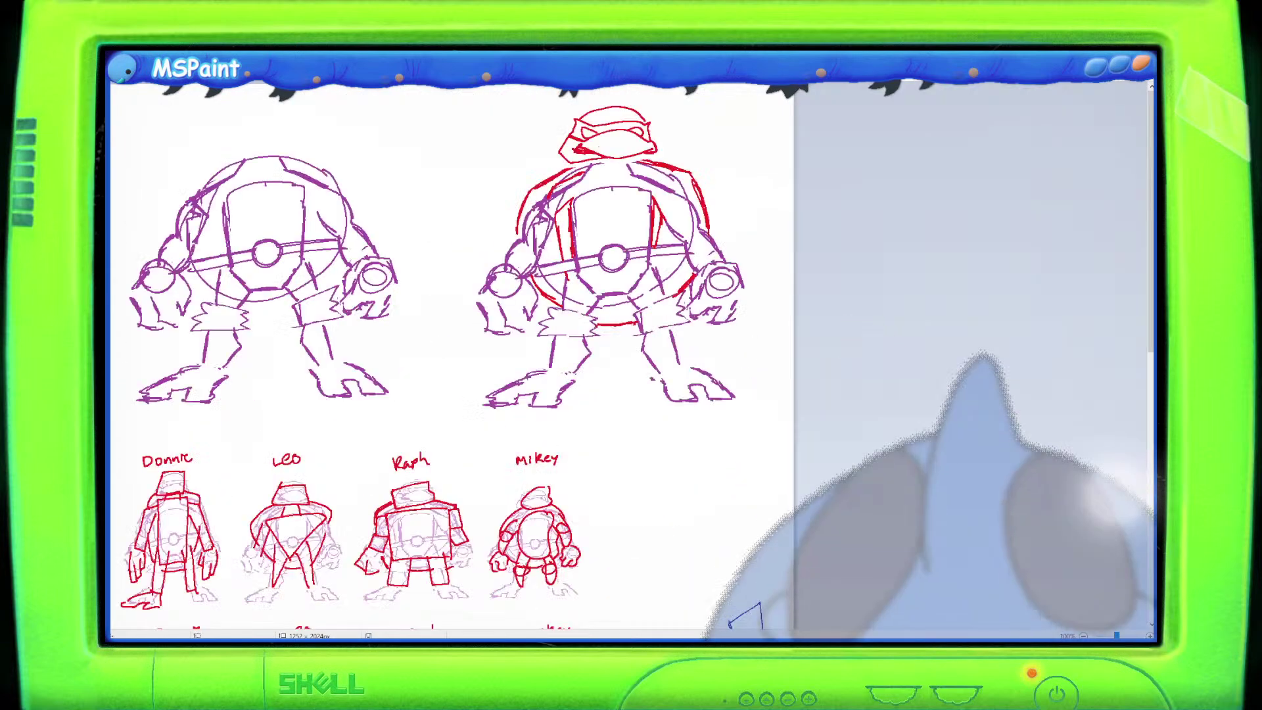
key(ctrl+v)
scroll(718, 290, up, 2)
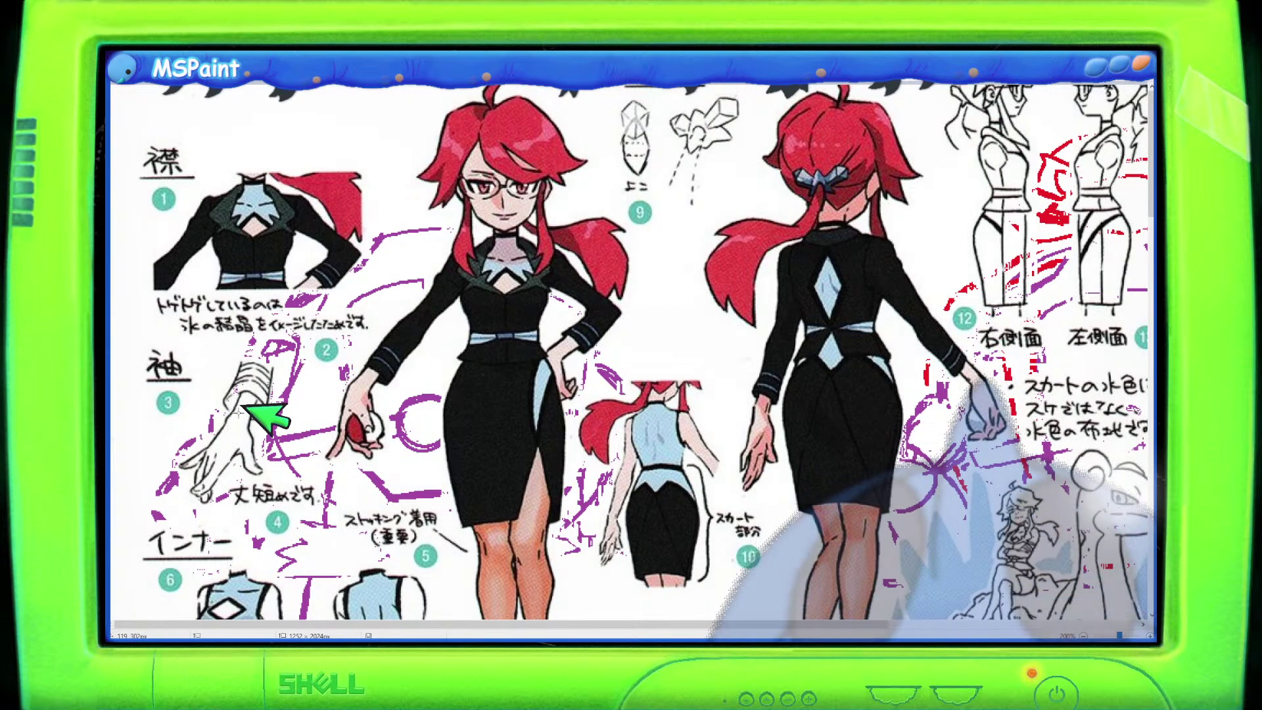
scroll(250, 413, down, 2)
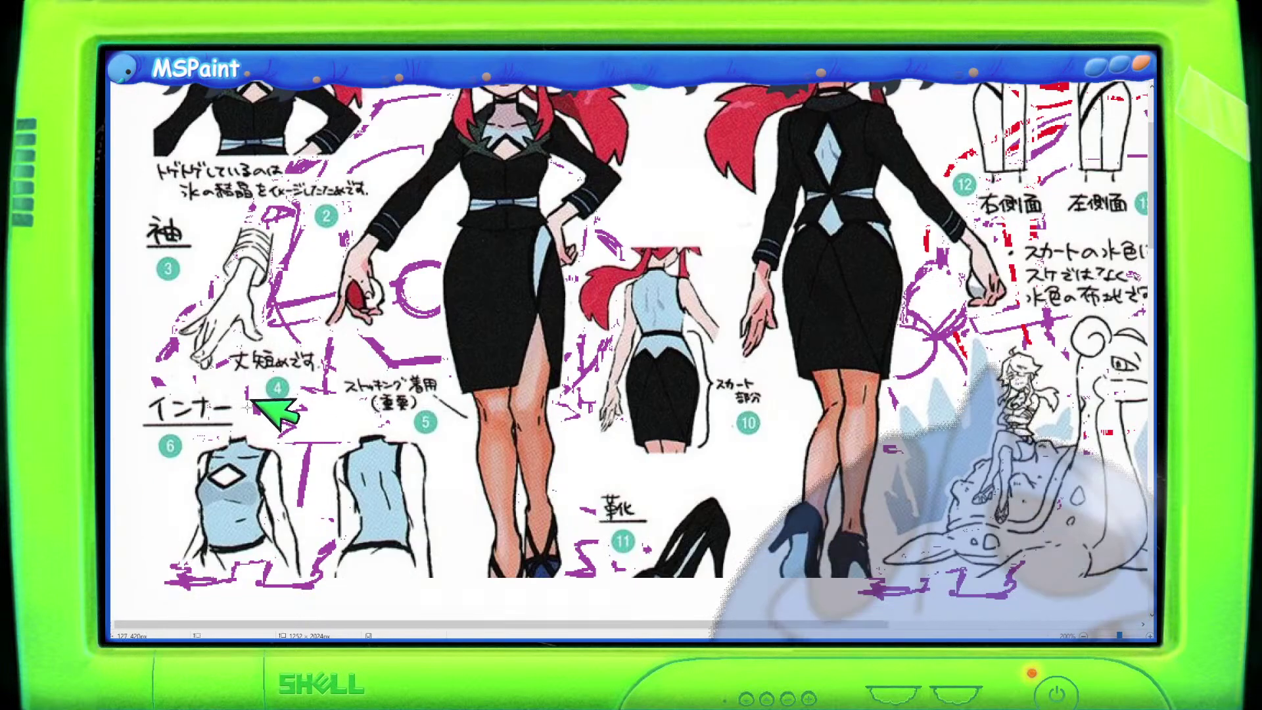
scroll(519, 263, up, 2)
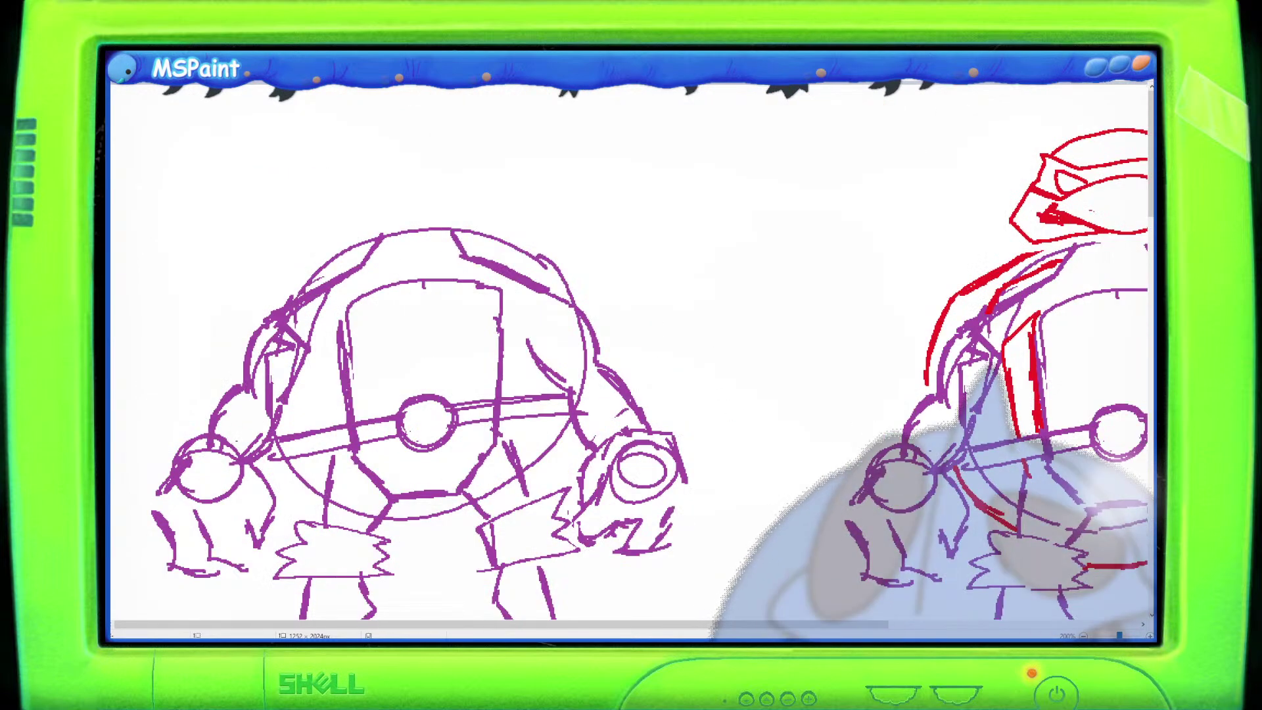
Paste the owl character design sheet over the purple body sketch, examine its poses and remove it.
key(ctrl+v)
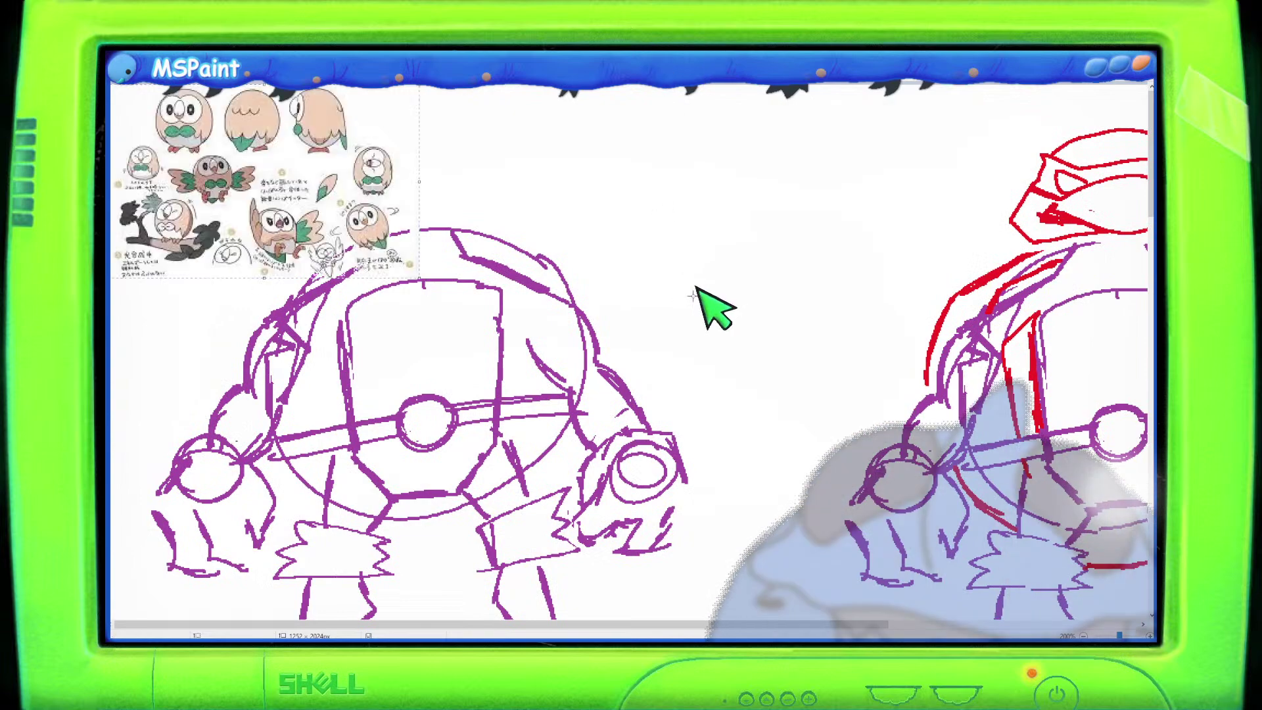
scroll(151, 217, up, 1)
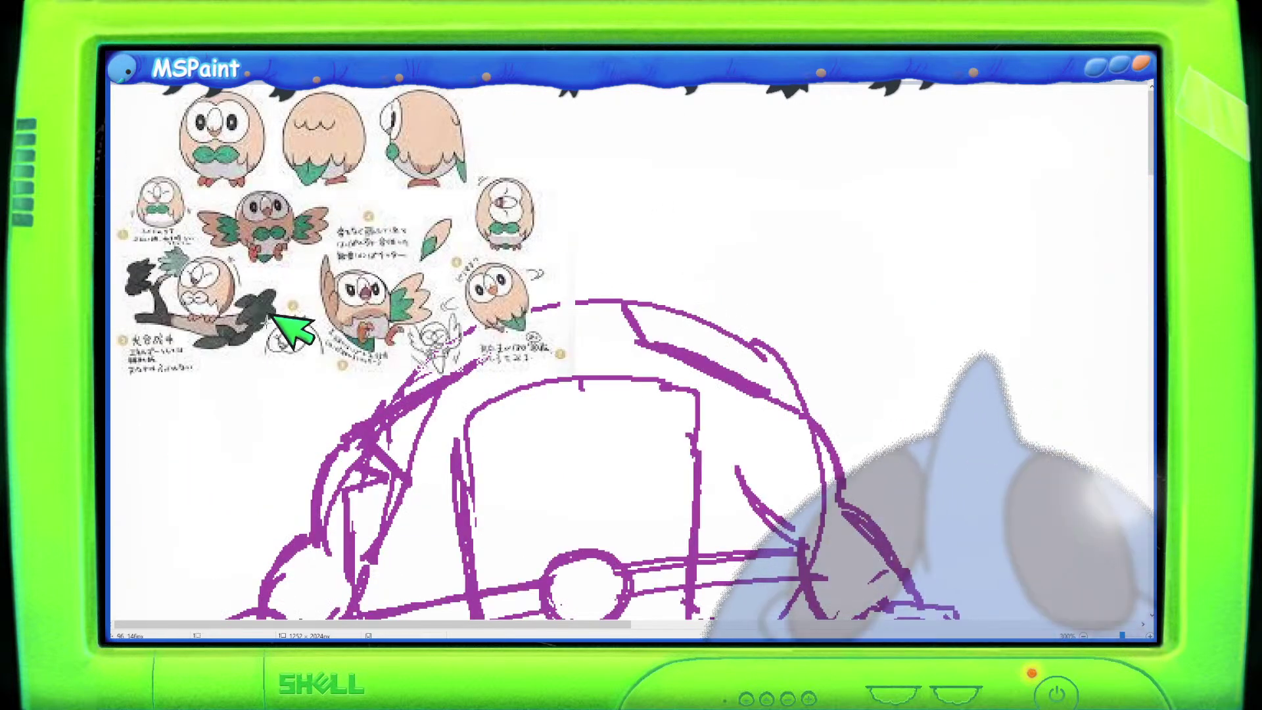
scroll(318, 309, down, 2)
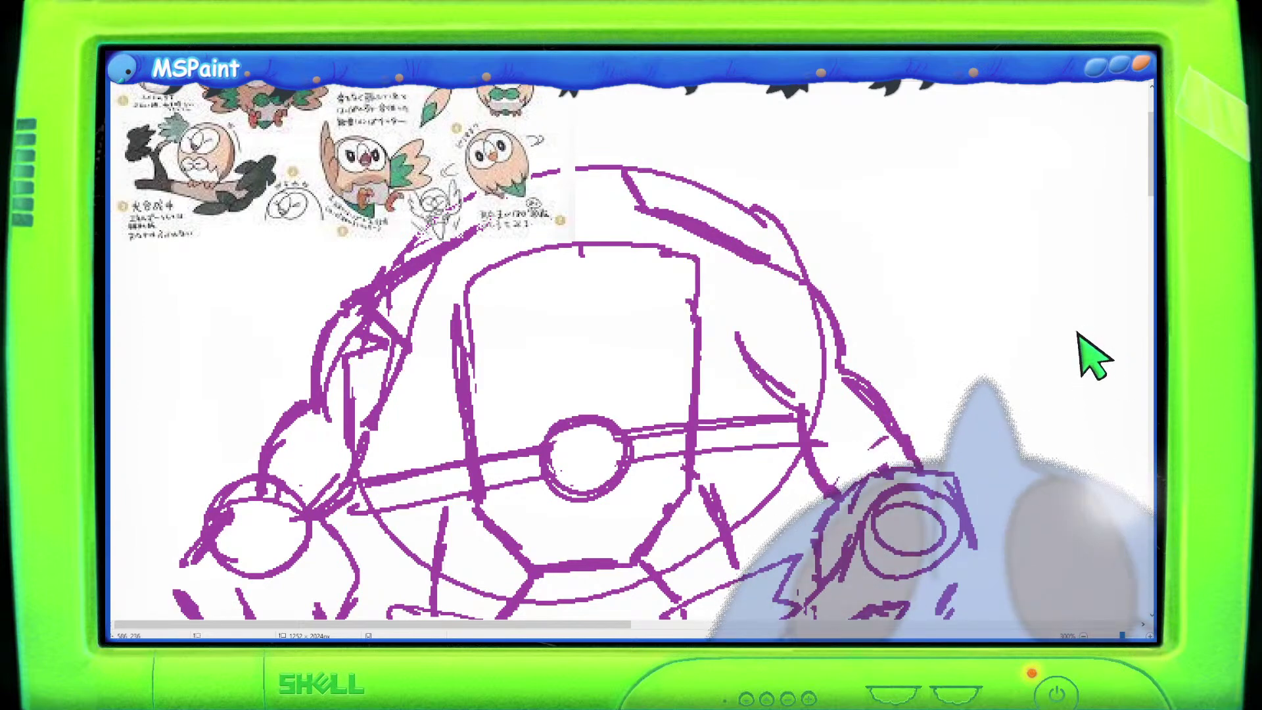
scroll(975, 309, down, 1)
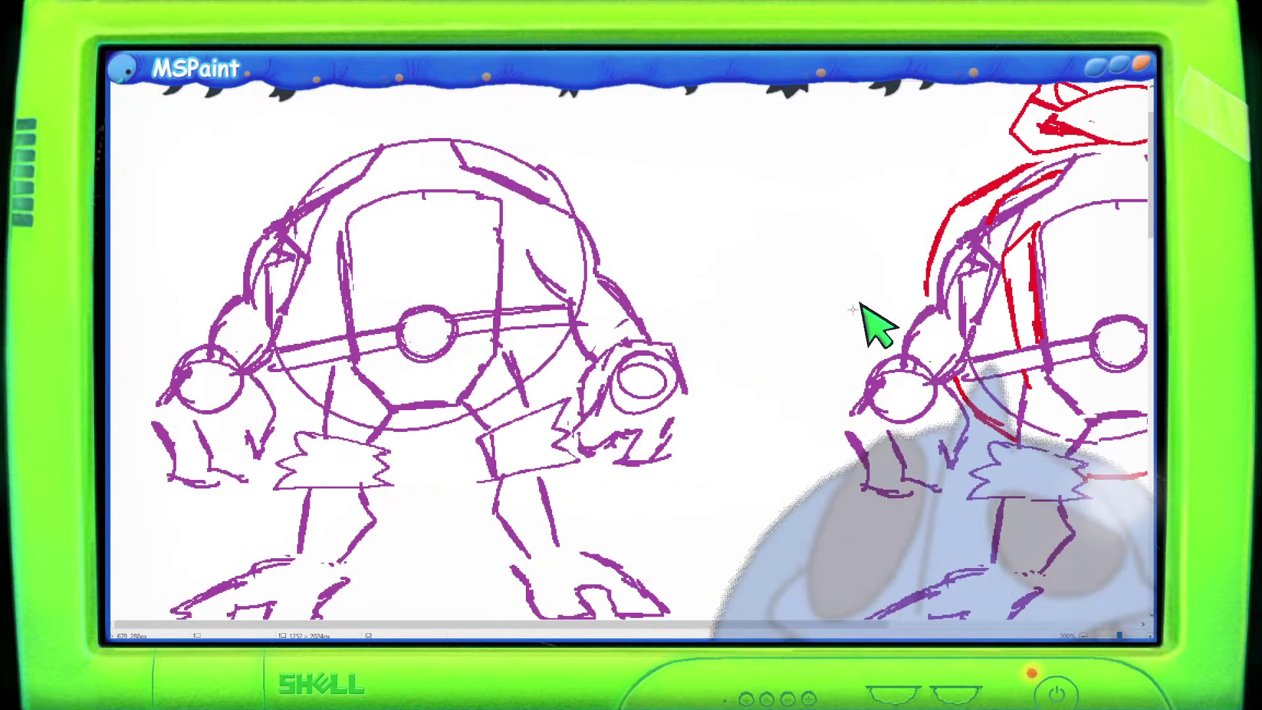
scroll(859, 310, down, 10)
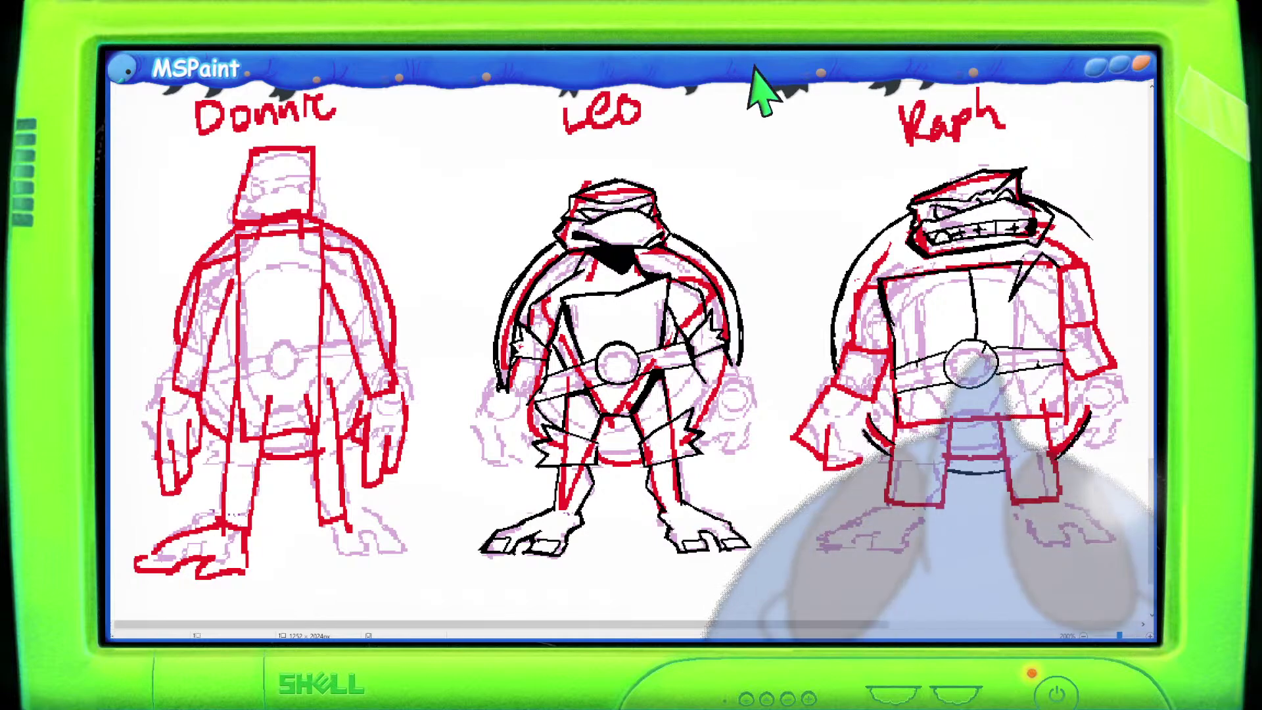
Look over the whole sheet of turtle sketches, and paste an image and undo the paste.
ctrl+scroll(710, 270, down, 5)
ctrl+scroll(710, 270, up, 3)
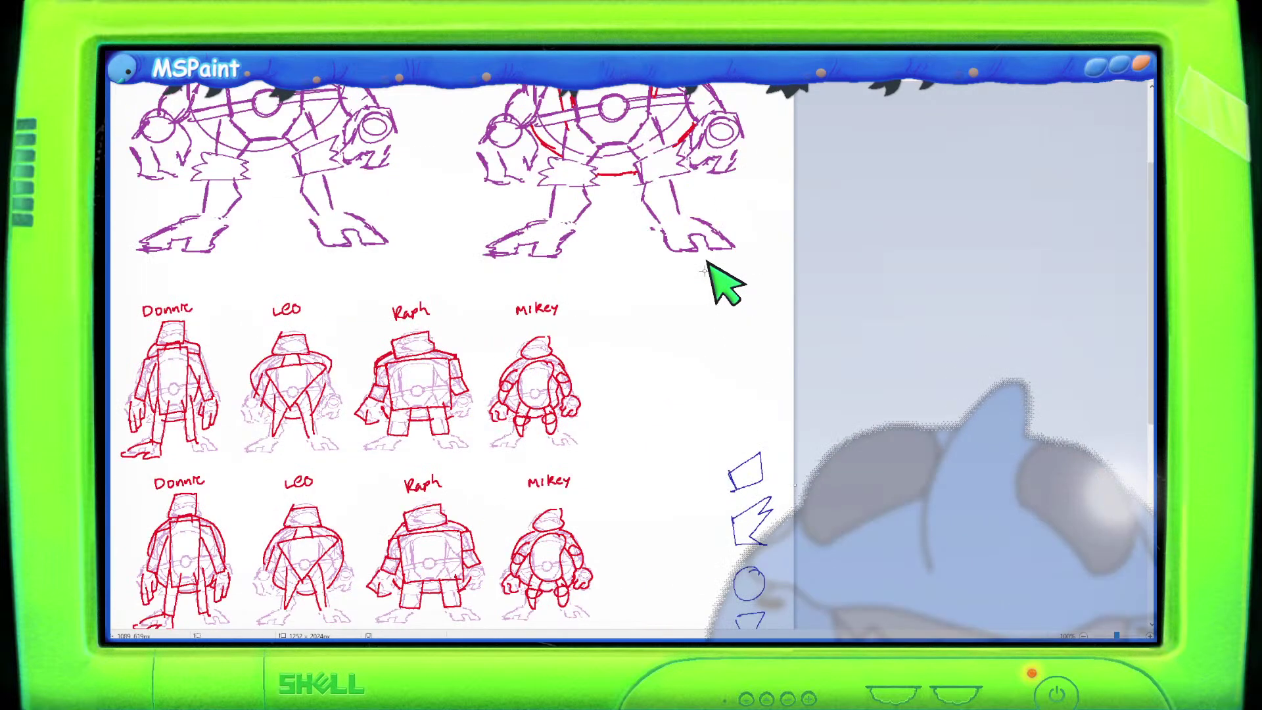
ctrl+scroll(727, 282, down, 3)
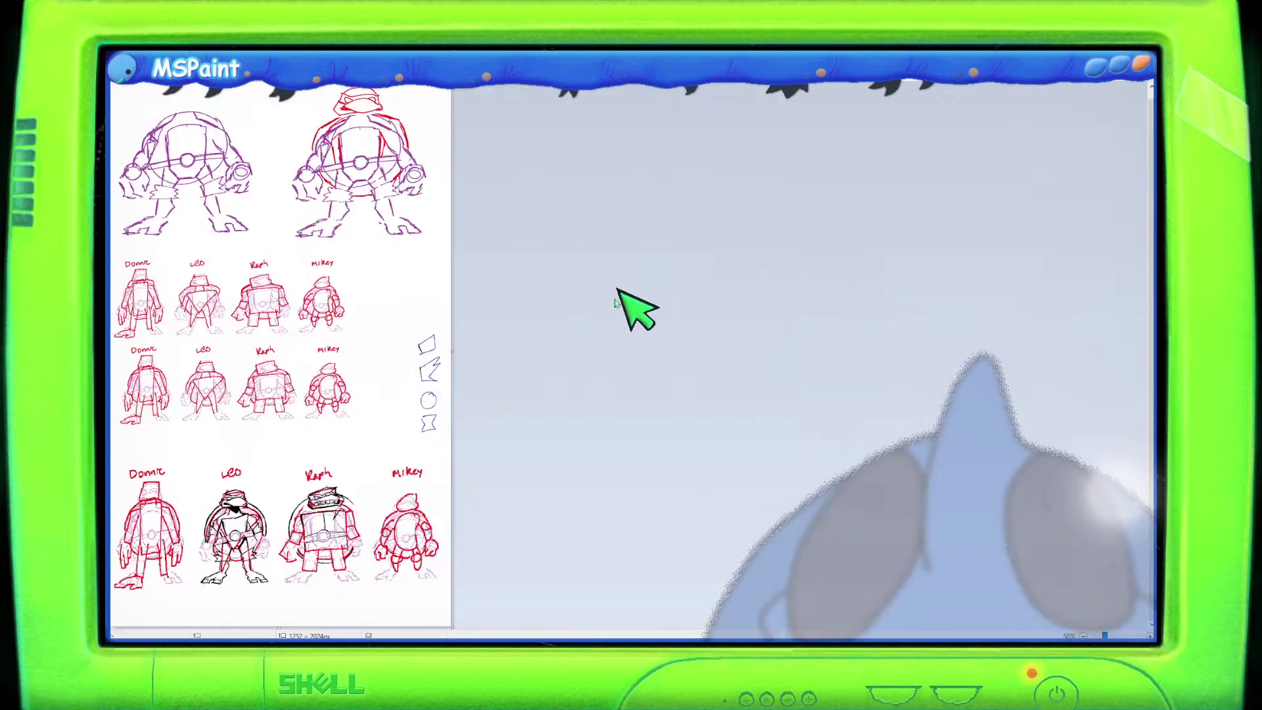
ctrl+scroll(378, 269, up, 2)
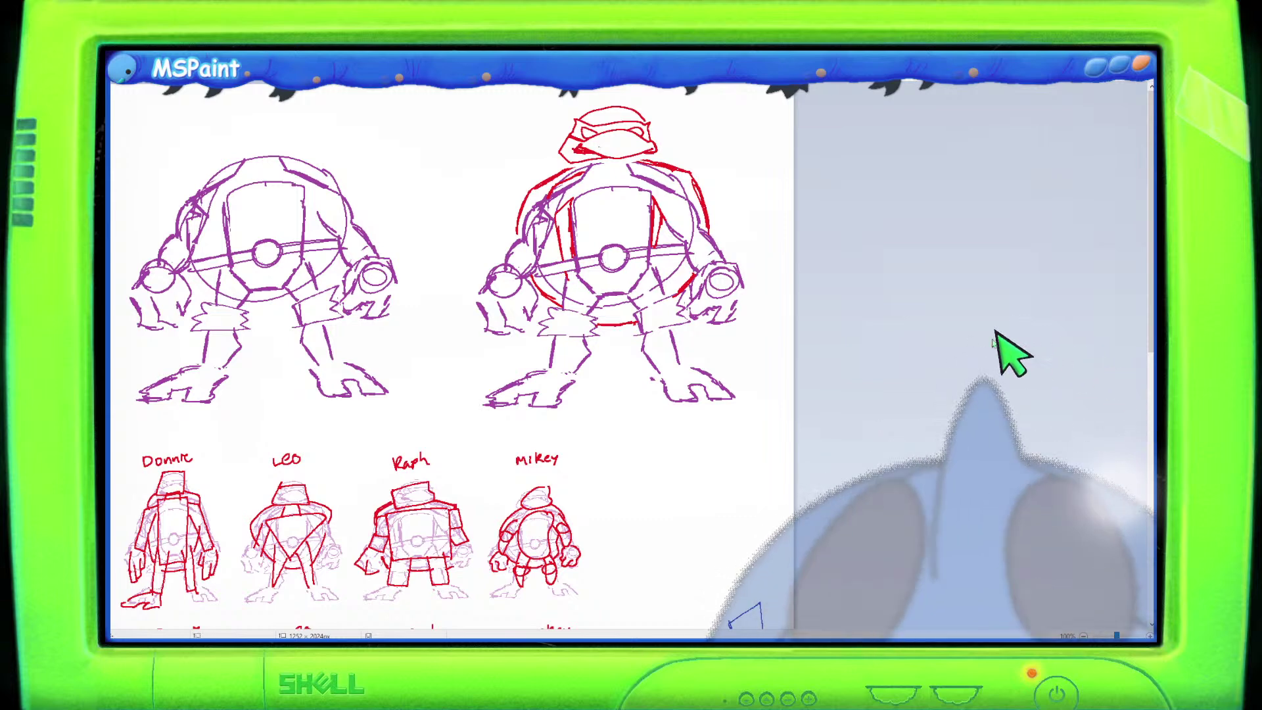
key(ctrl+v)
key(ctrl+z)
Widen the canvas and paste the coloured hazmat and beekeeper suit characters into the blank area beside the turtle sketches.
scroll(867, 372, down, 4)
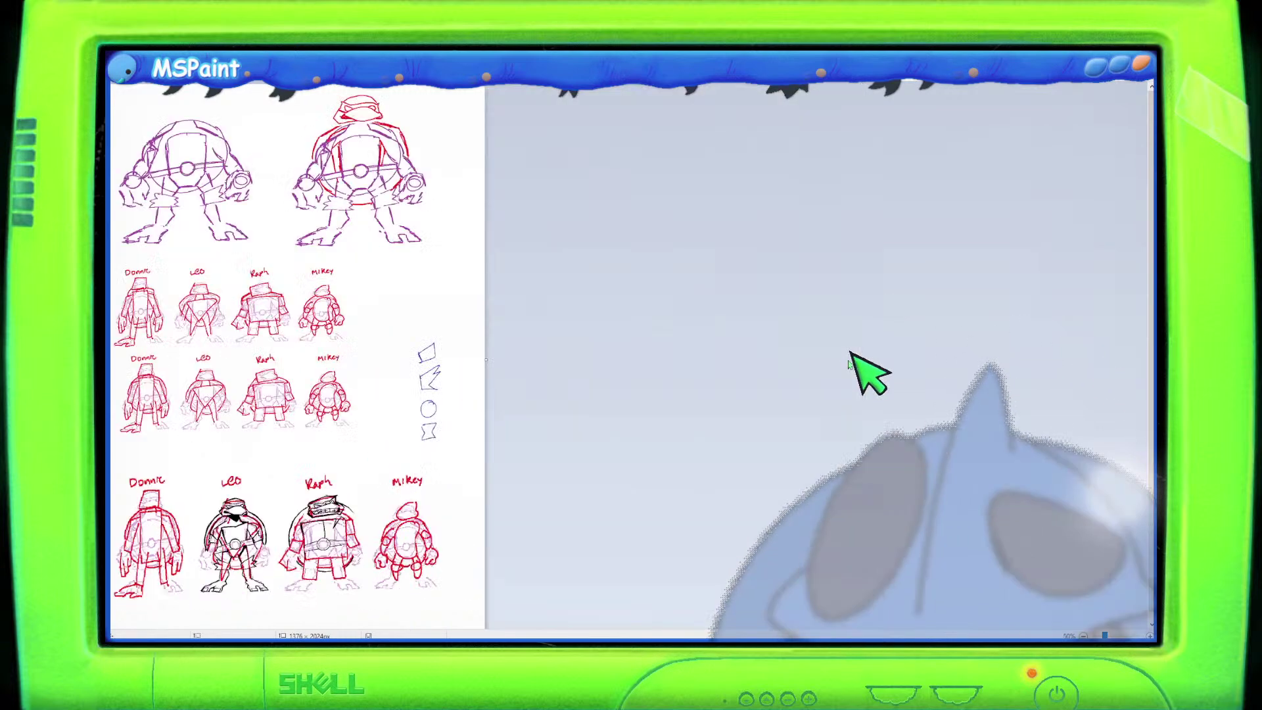
drag(298, 221, 723, 236)
key(ctrl+v)
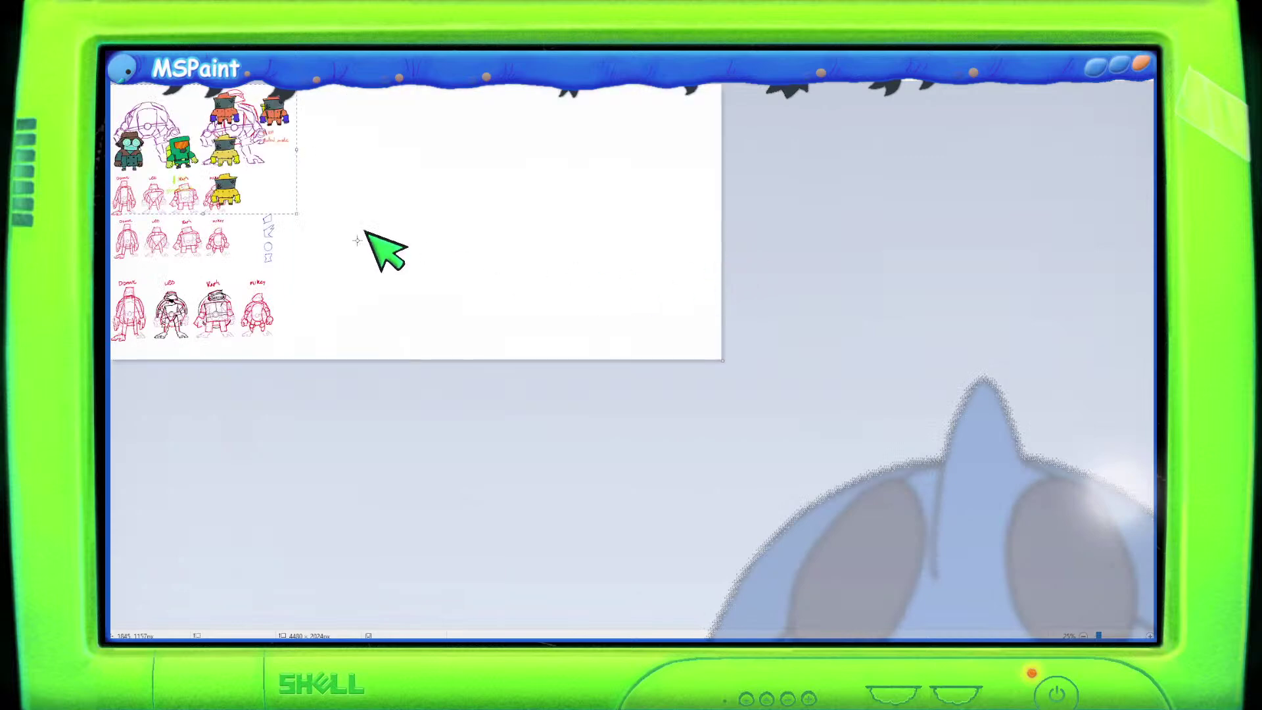
drag(221, 187, 439, 181)
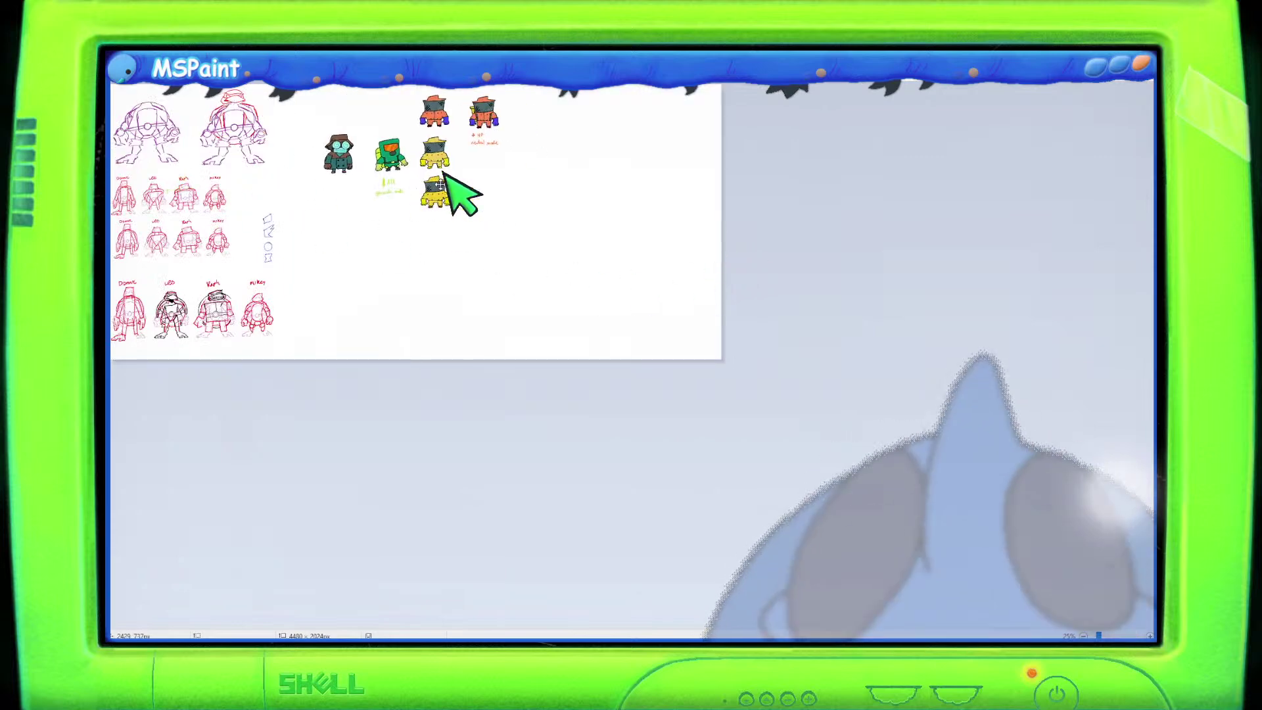
Examine the suit characters beside the turtles, marking out the handwritten ATK genocide mode and HP neutral mode labels.
scroll(718, 259, up, 2)
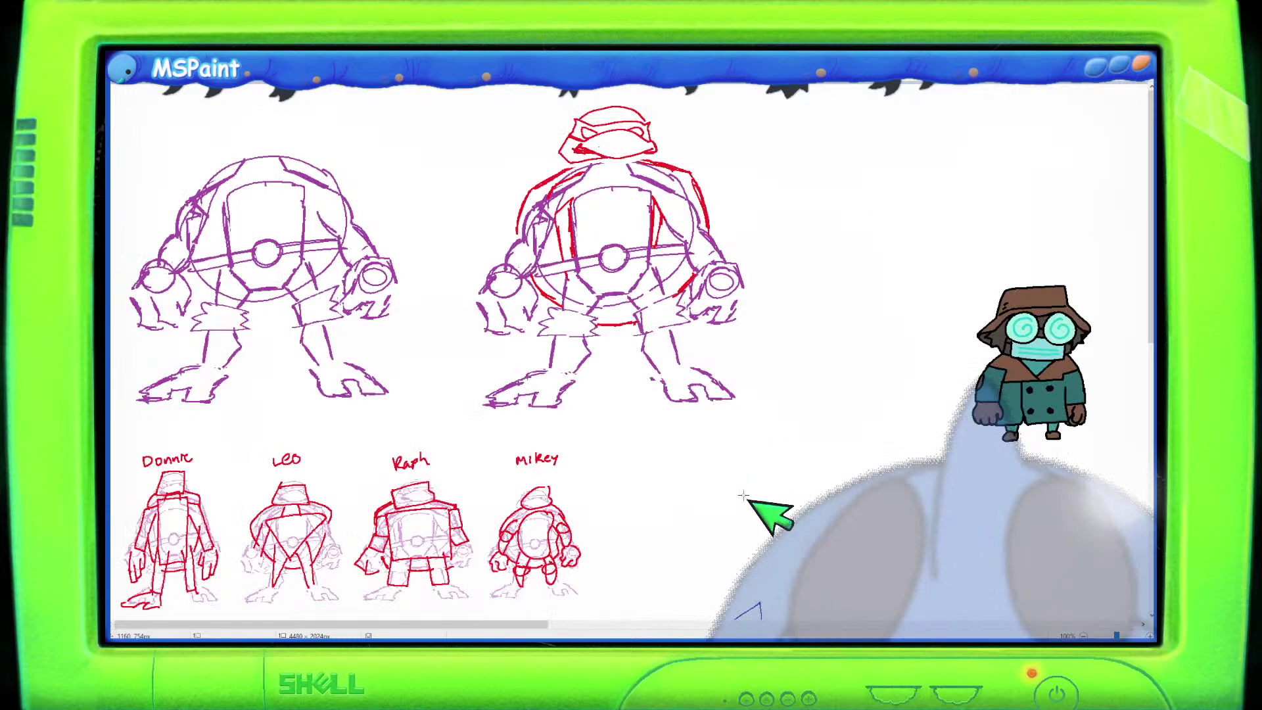
drag(536, 623, 873, 621)
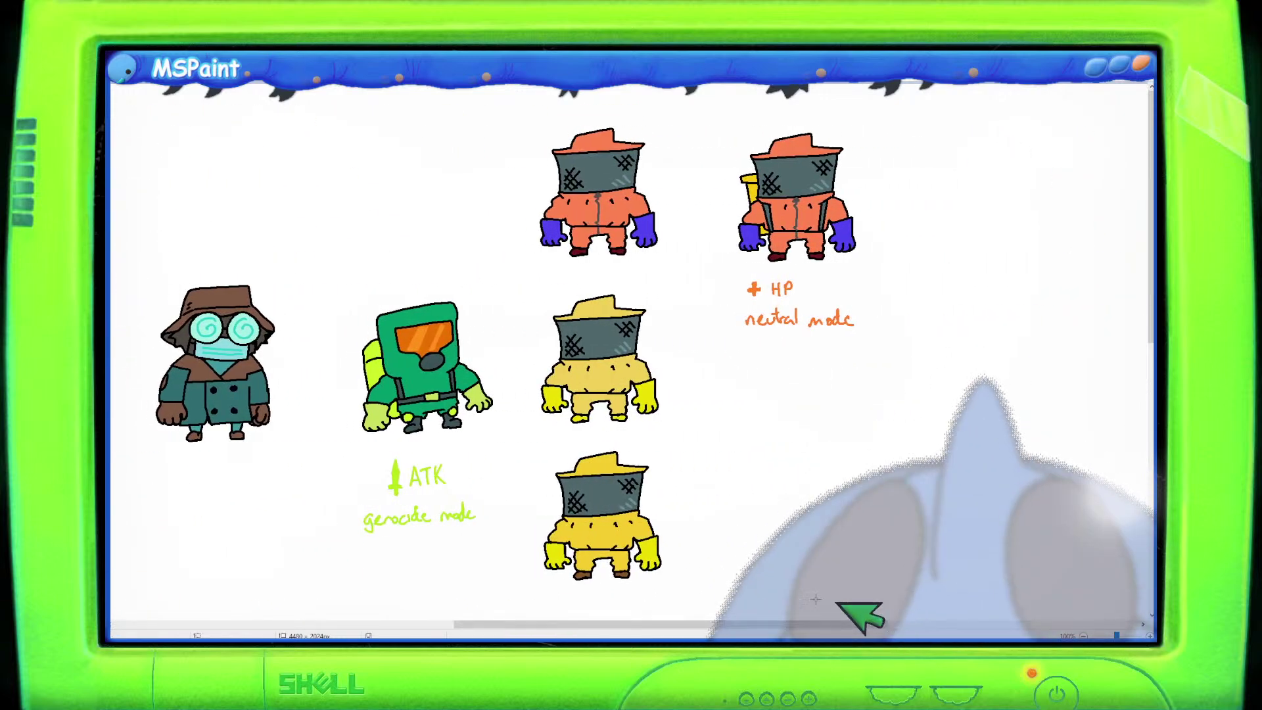
drag(341, 451, 503, 540)
drag(731, 271, 869, 340)
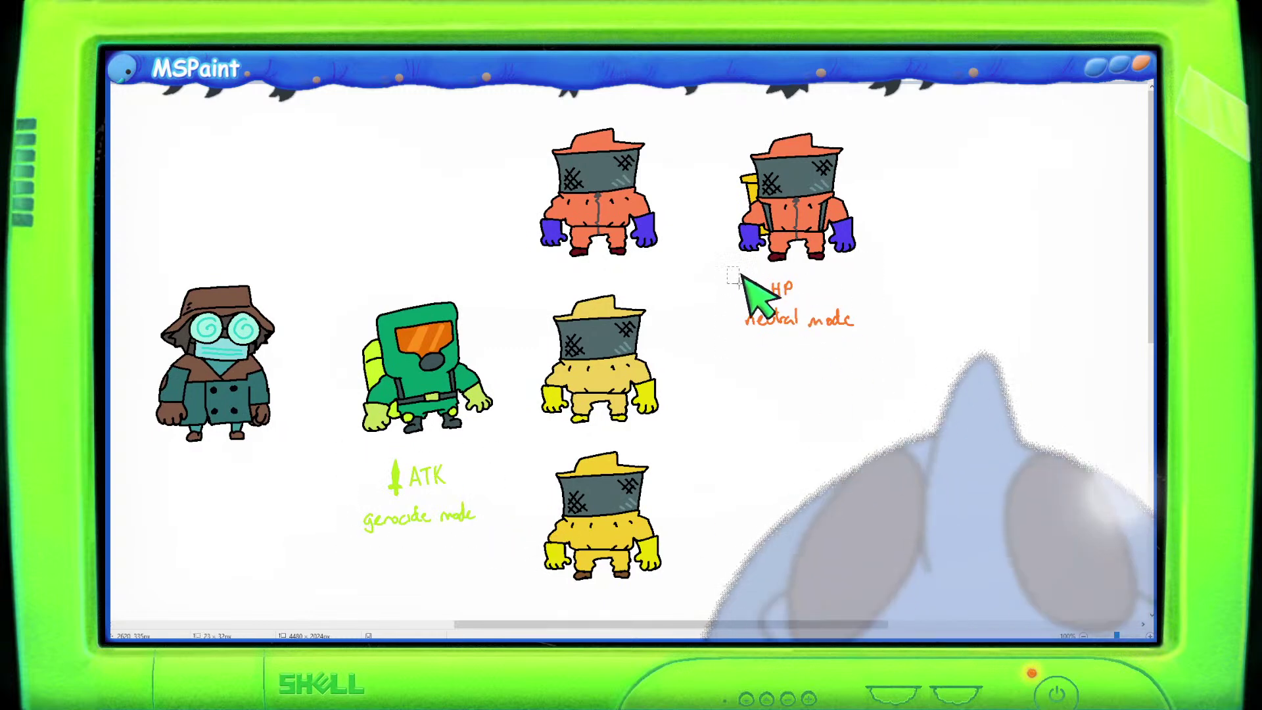
drag(332, 451, 484, 535)
click(907, 523)
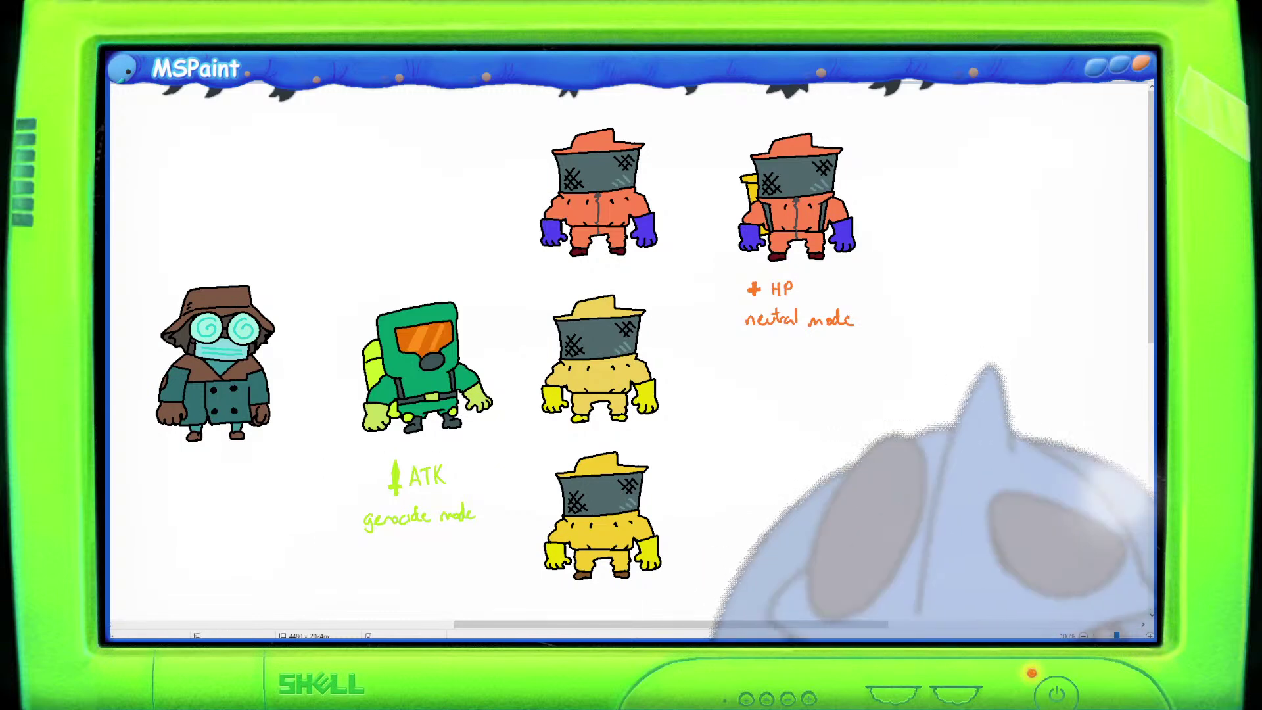
Paste the handwritten game notes beside the orange beekeeper with the backpack, and read them over with the suit characters.
key(ctrl+v)
drag(195, 153, 966, 218)
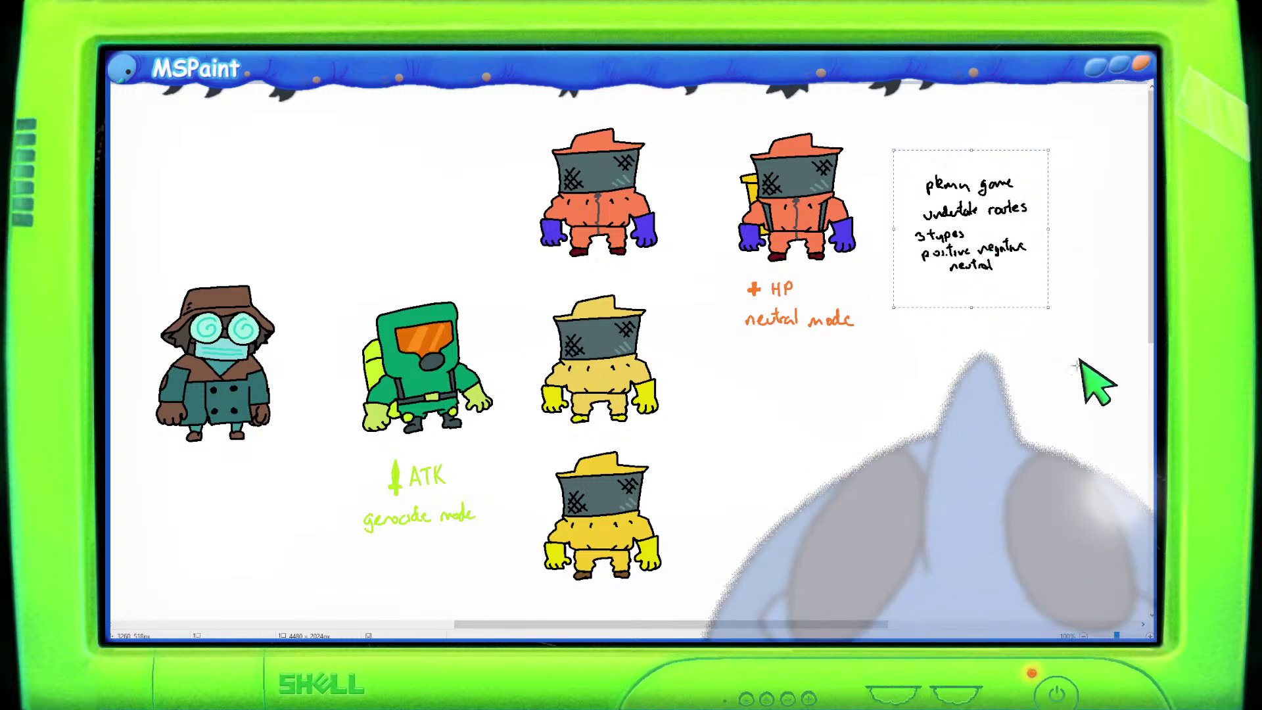
scroll(1035, 378, up, 1)
drag(739, 625, 901, 620)
scroll(901, 620, down, 3)
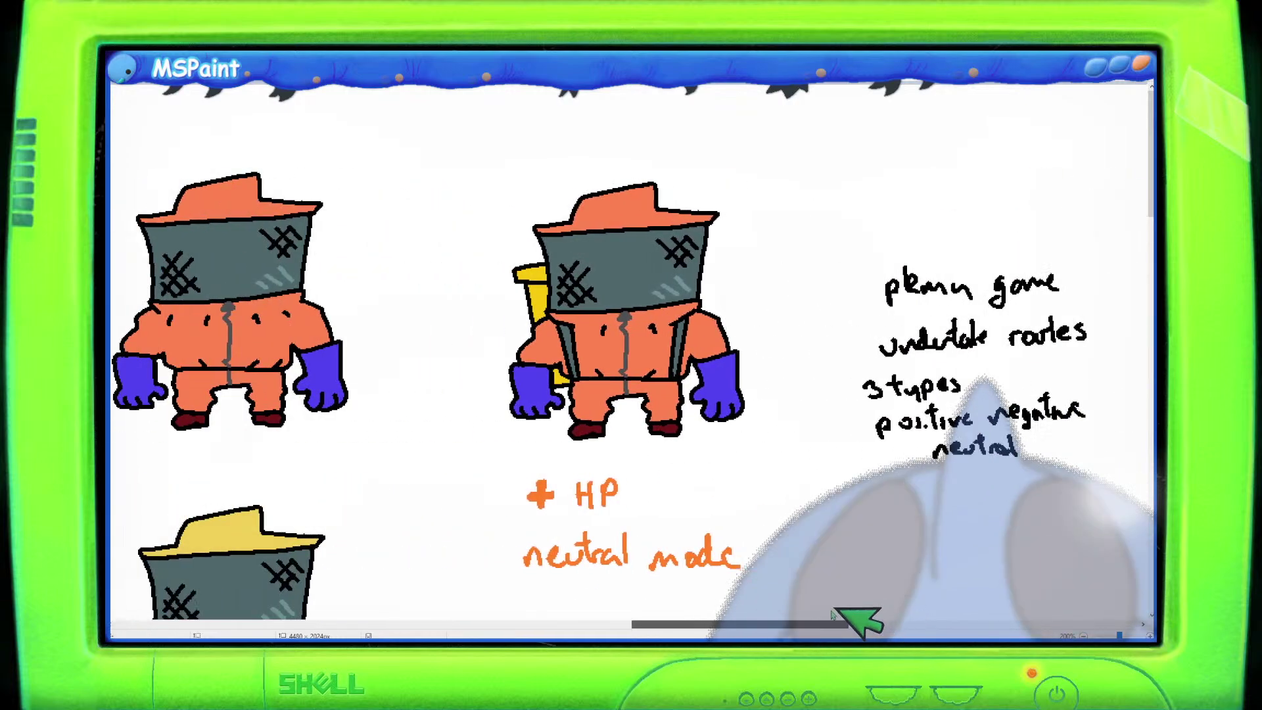
drag(769, 624, 592, 631)
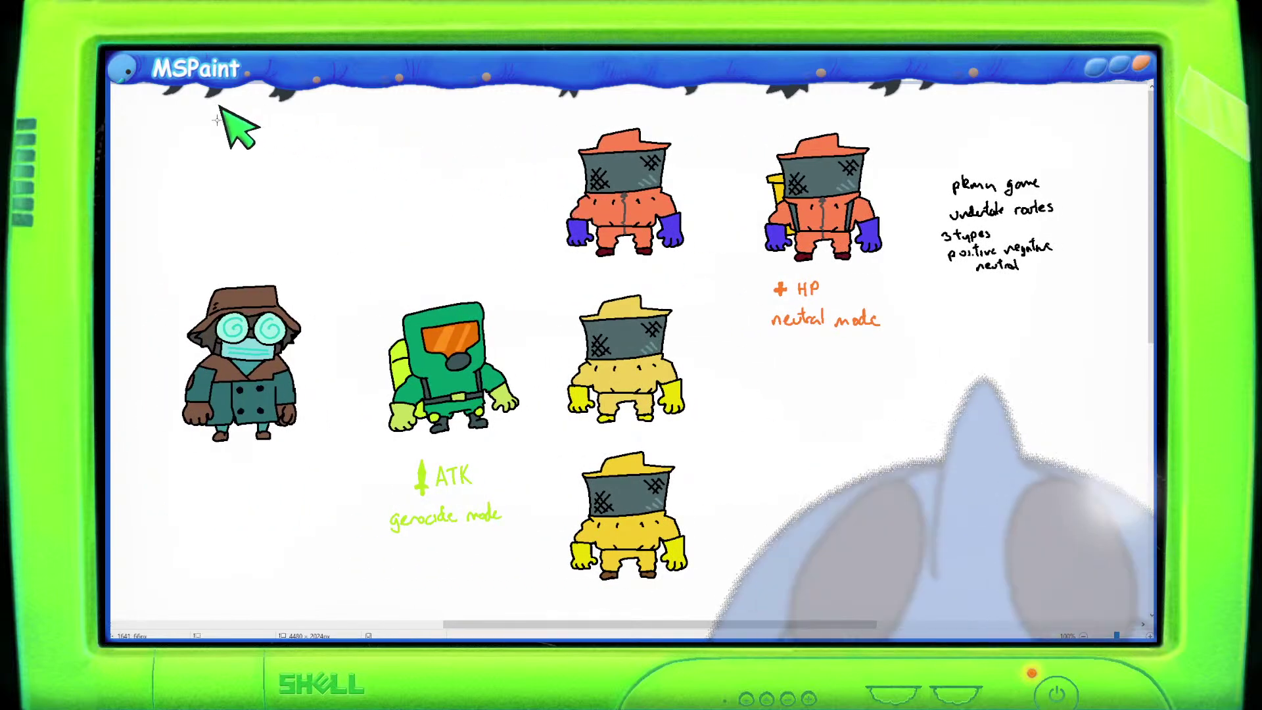
Remove the suit characters and notes, and reduce the canvas to the area holding the turtle sketches.
drag(137, 102, 994, 462)
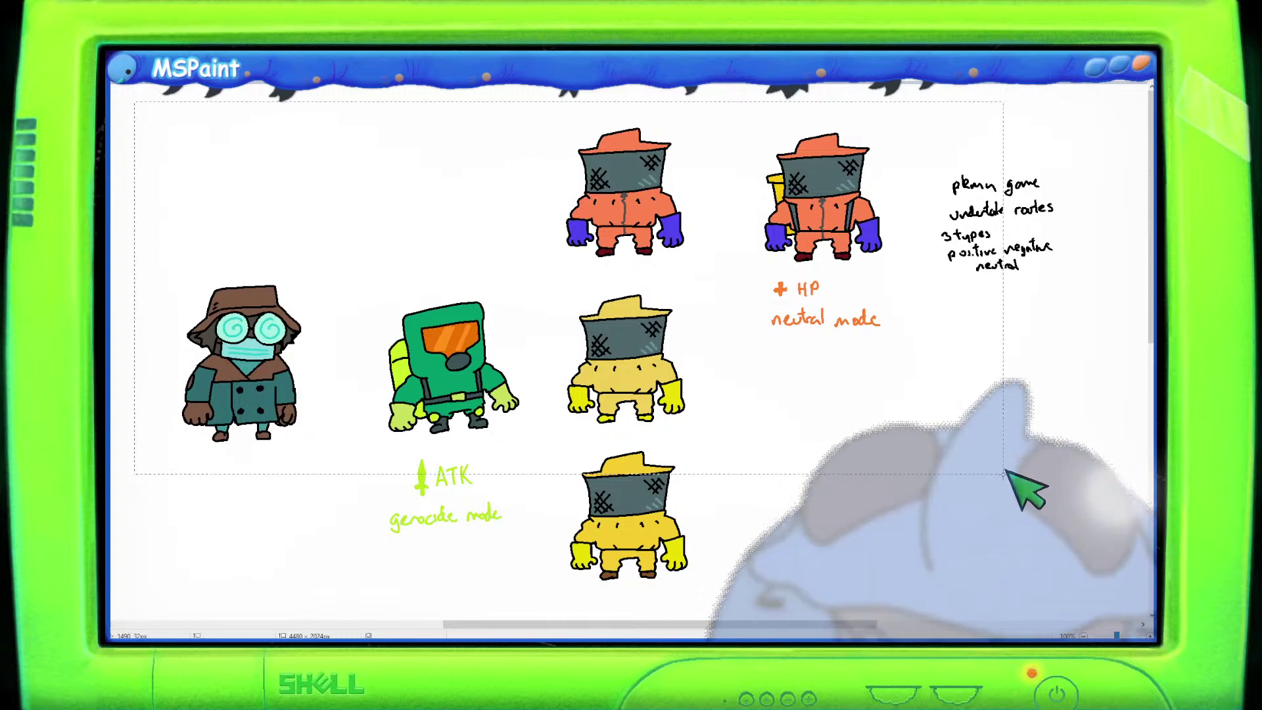
drag(1112, 588, 1113, 602)
key(Delete)
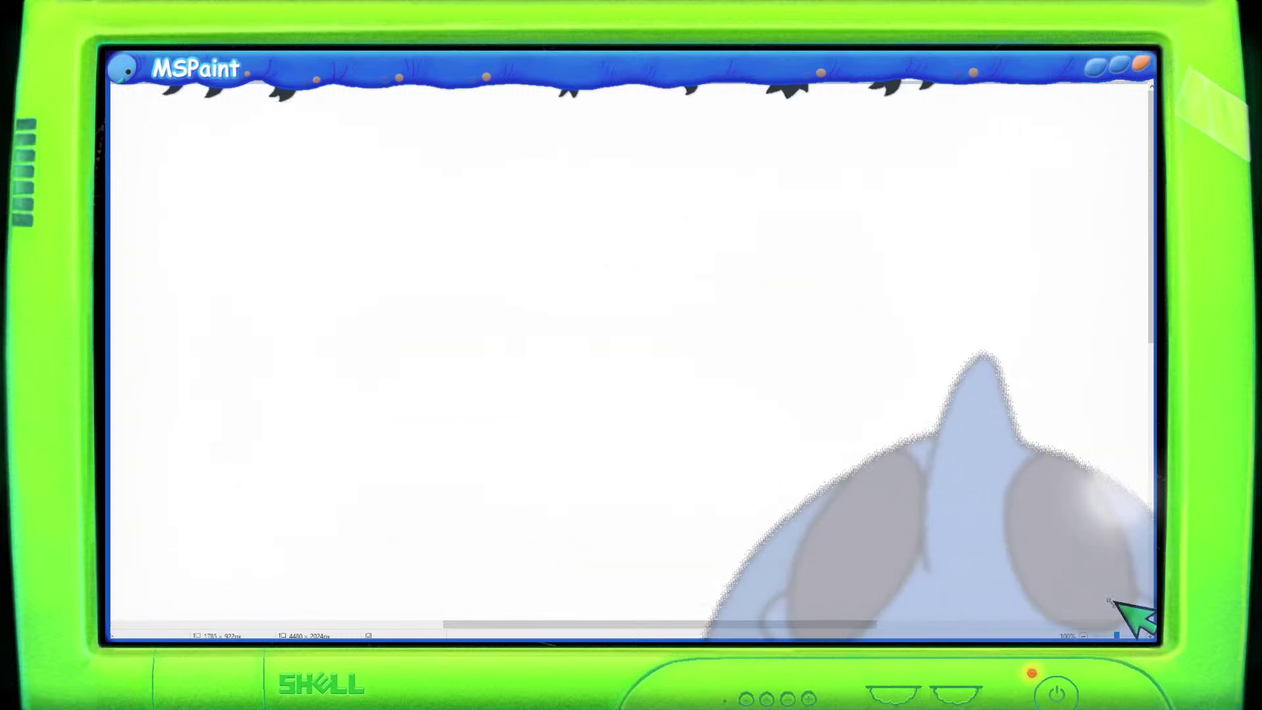
scroll(951, 509, down, 4)
key(ctrl+z)
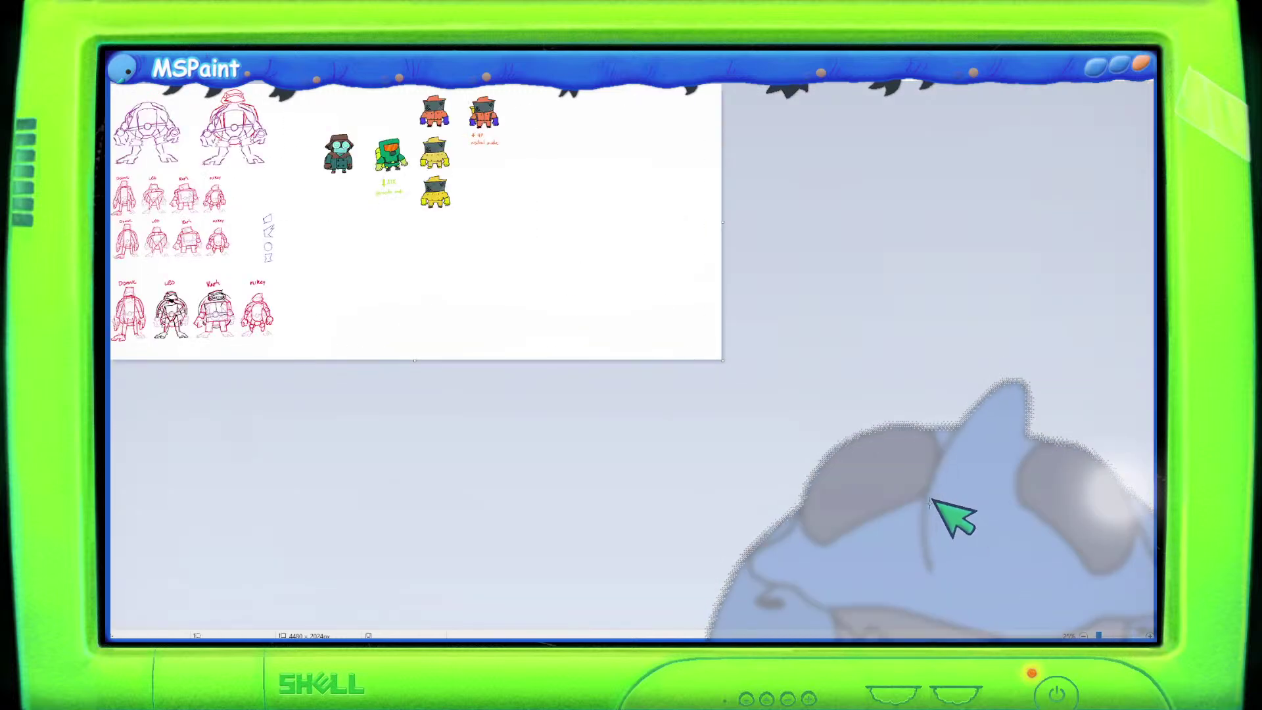
key(ctrl+y)
key(ctrl+shift+x)
scroll(597, 457, up, 2)
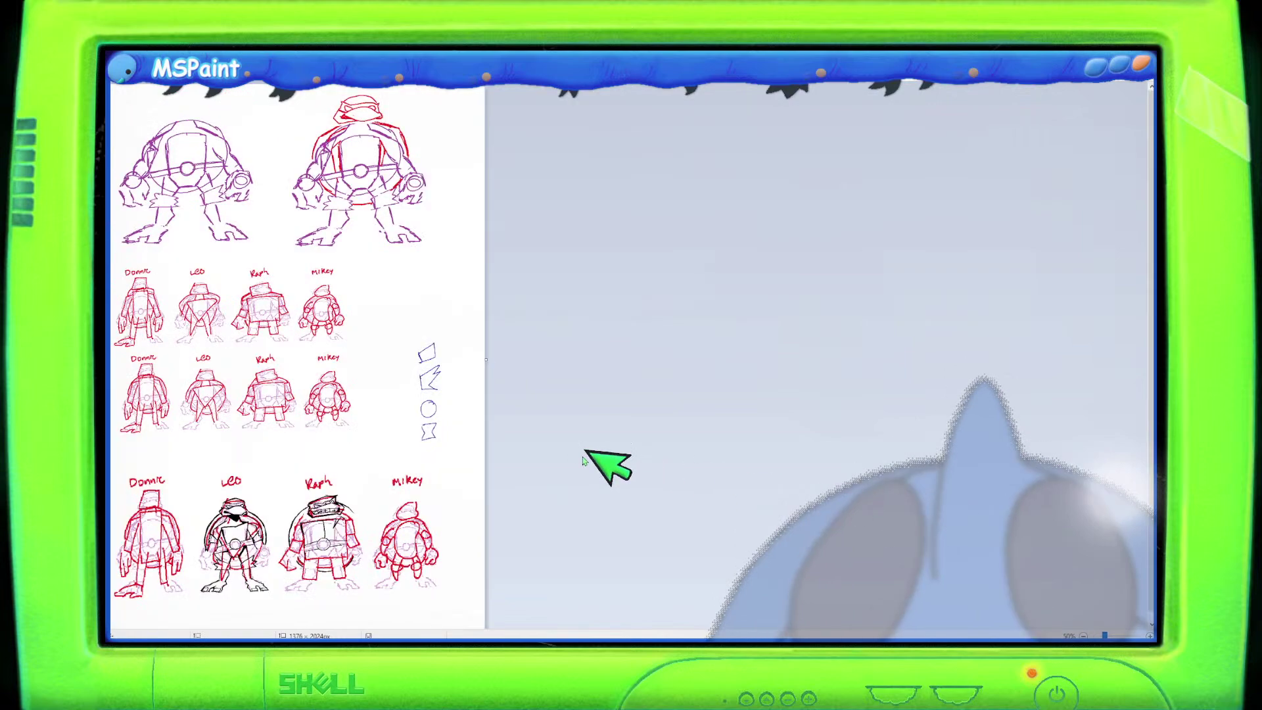
Widen the canvas and paste the red-haired character's costume design sheet into the blank area beside the purple turtle sketches.
scroll(640, 430, down, 2)
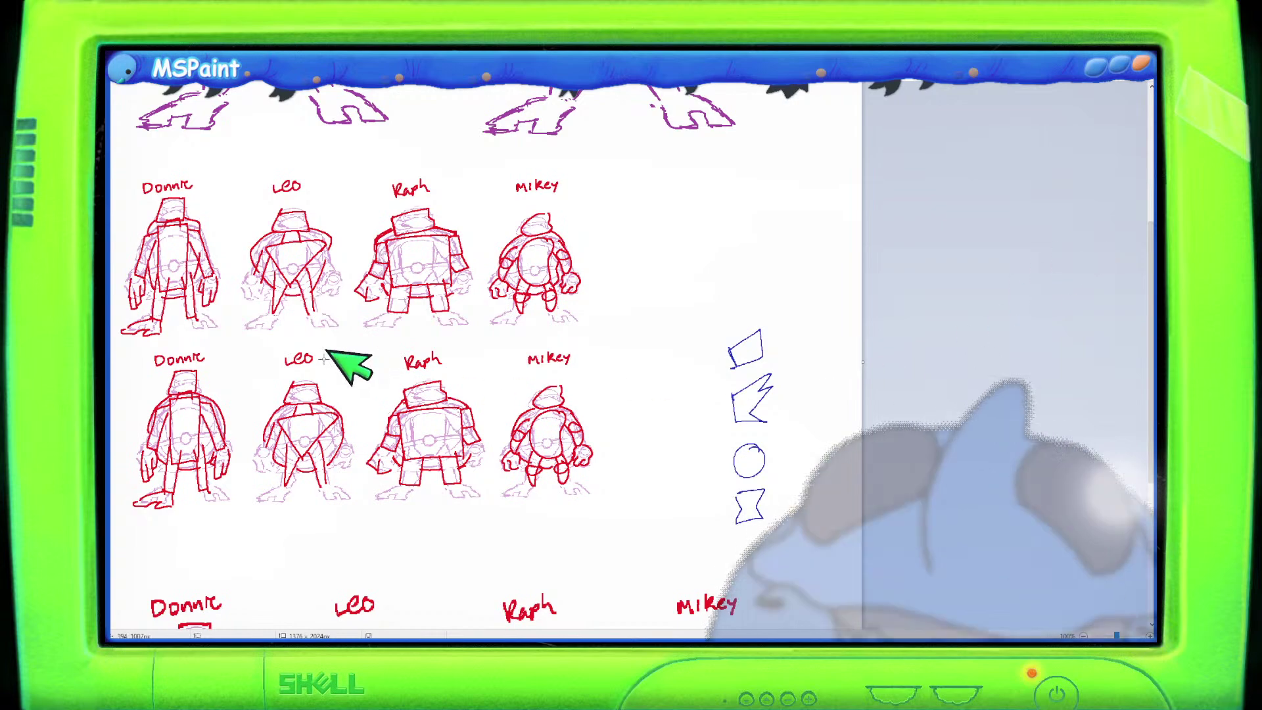
scroll(325, 355, up, 1)
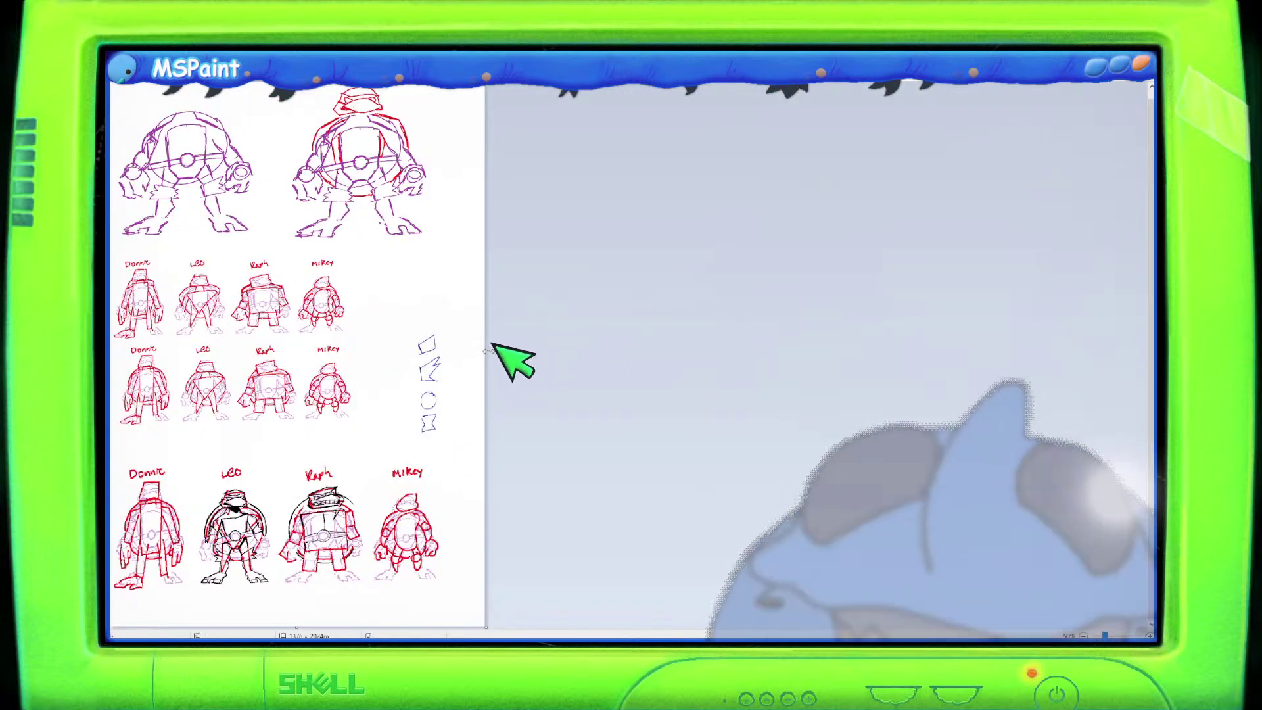
scroll(701, 350, up, 1)
drag(727, 625, 1047, 624)
key(ctrl+v)
mouse_move(356, 267)
mouse_down()
mouse_move(731, 322)
mouse_move(669, 345)
mouse_up()
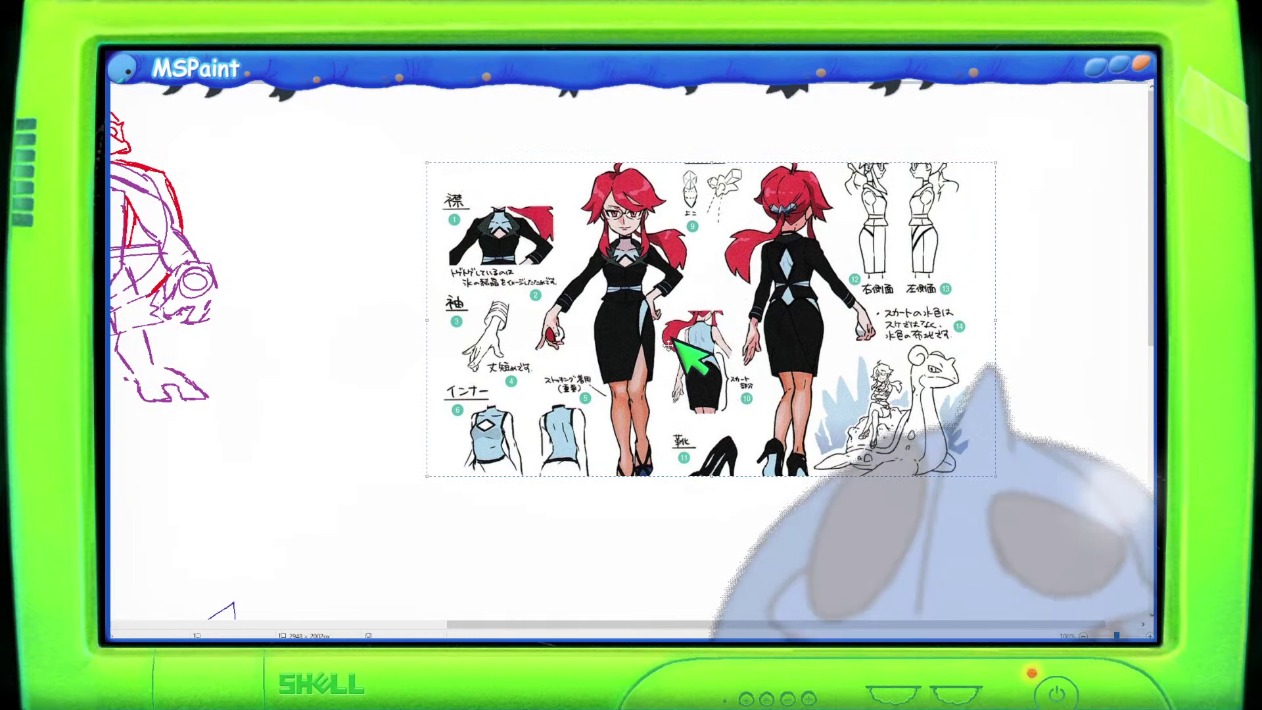
drag(640, 345, 517, 291)
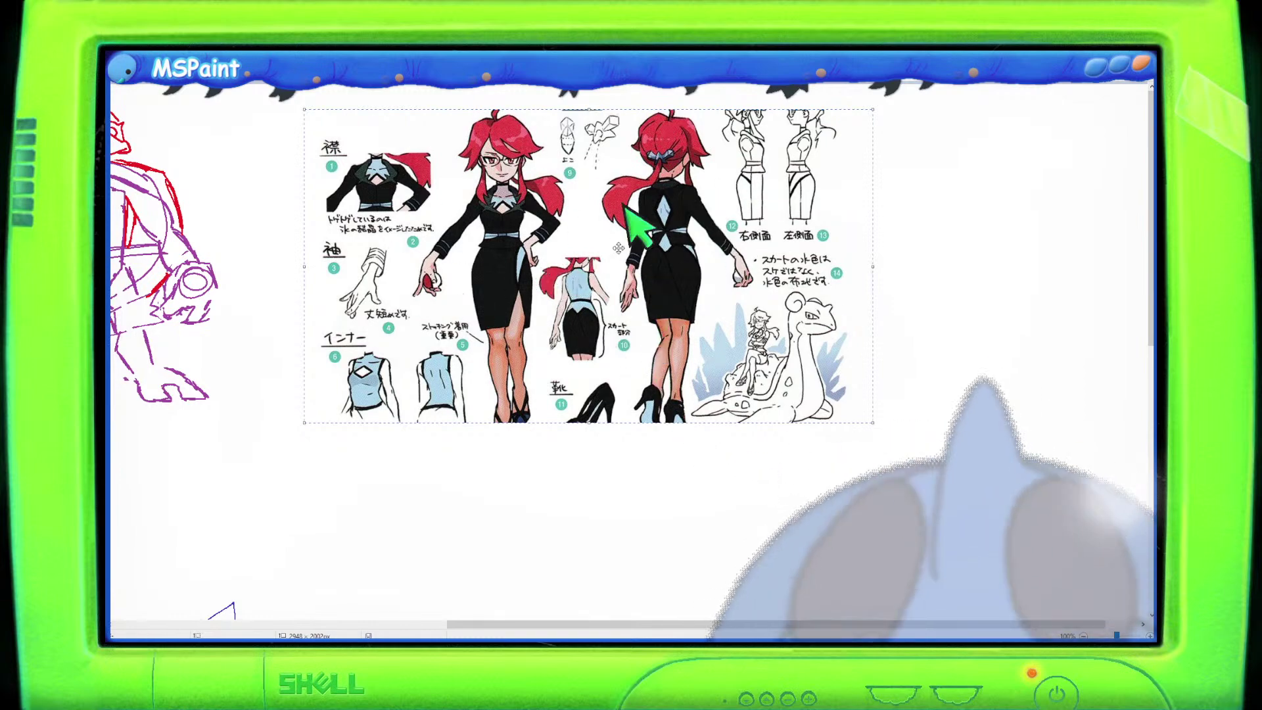
Compare the turtle sketches with the pasted costume design sheet and remove the sheet from the canvas.
mouse_move(889, 617)
mouse_down()
mouse_move(785, 620)
mouse_move(414, 394)
mouse_up()
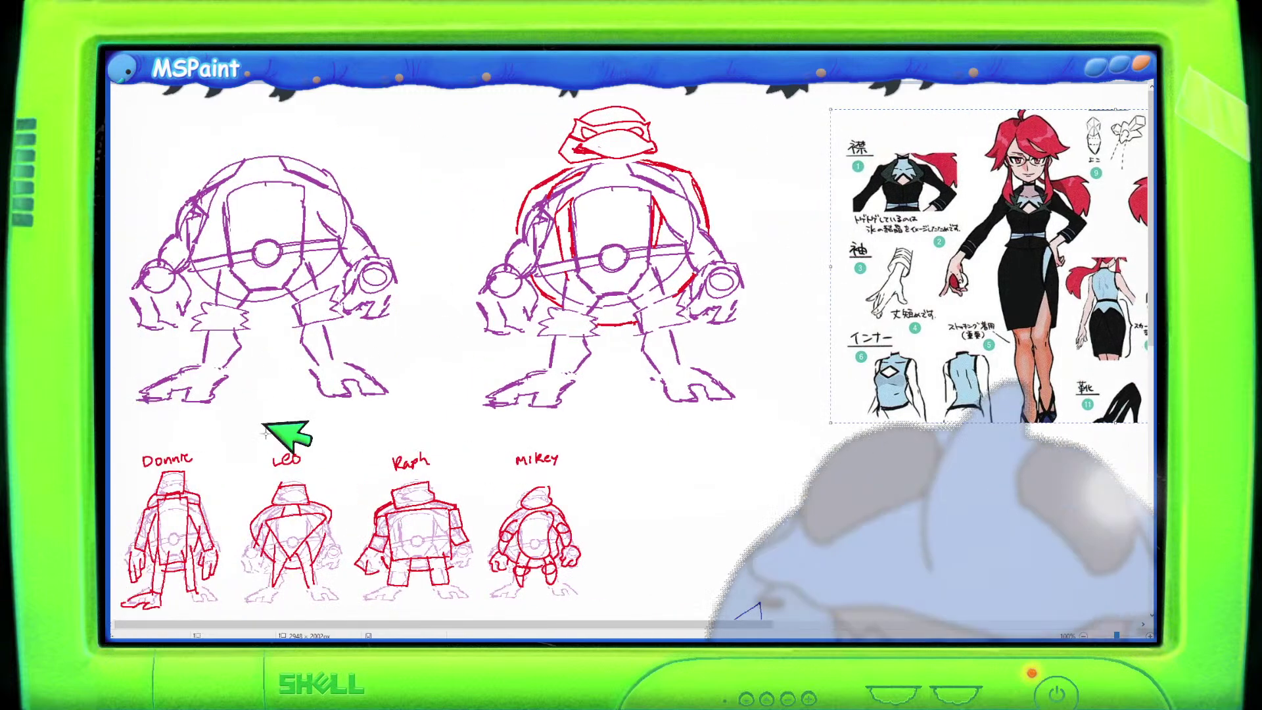
scroll(408, 480, down, 5)
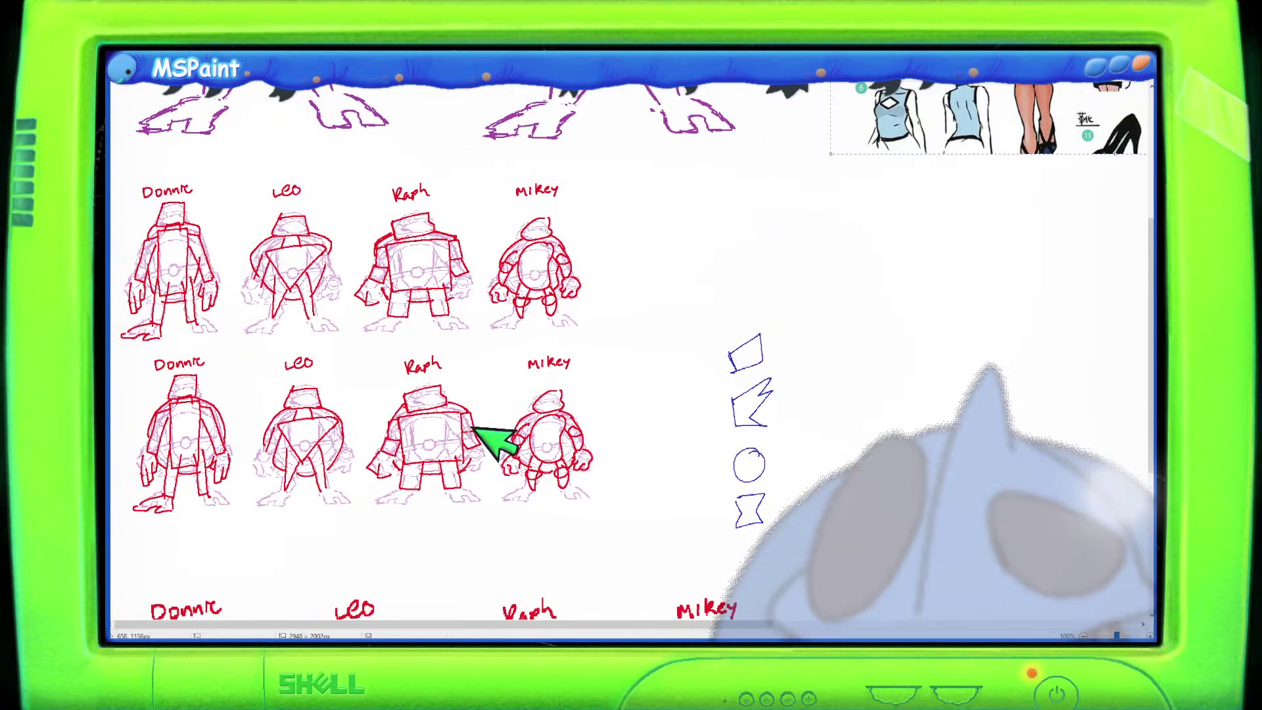
scroll(486, 435, up, 5)
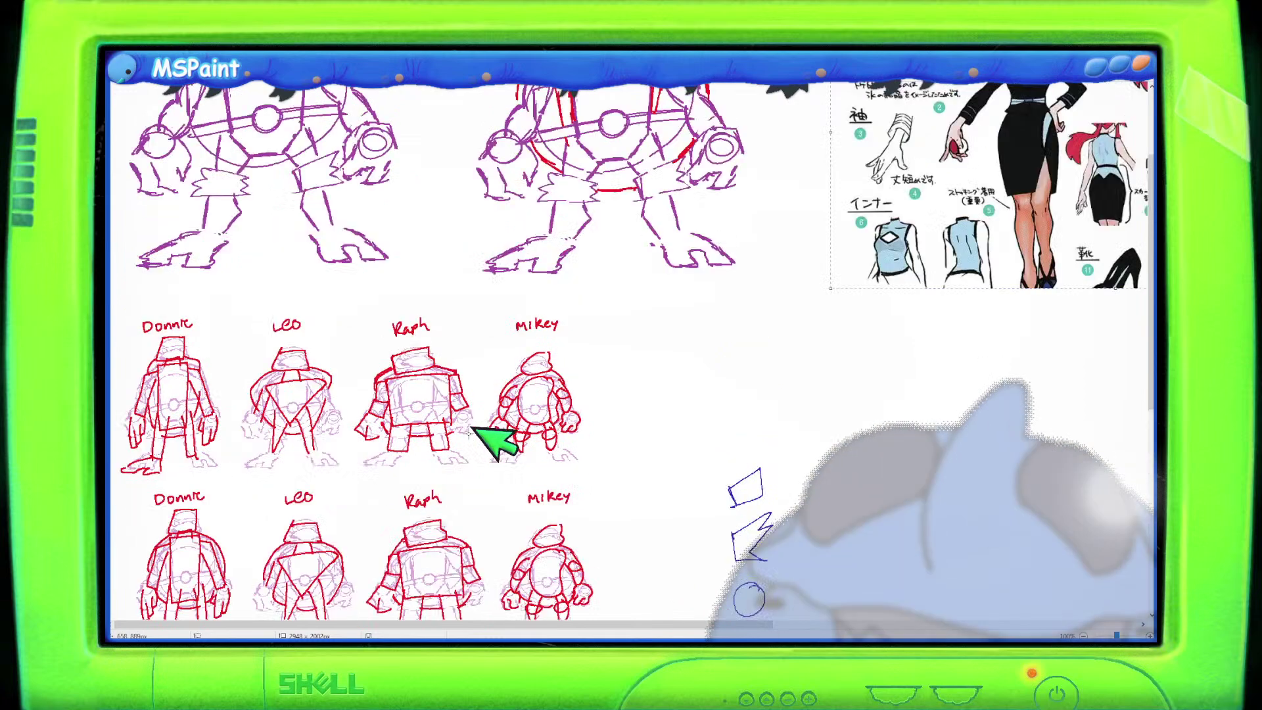
drag(706, 631, 956, 629)
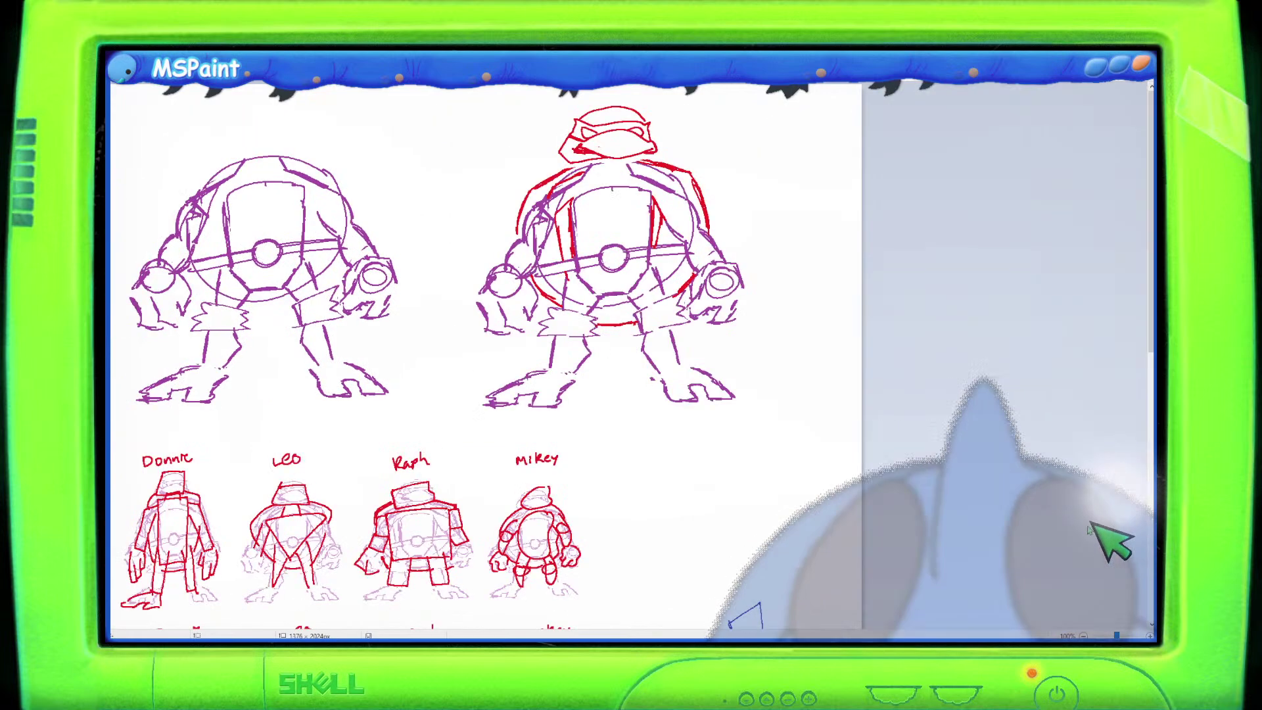
Examine the bottom row of turtle sketches up close, centring on Leo and Raph.
scroll(1021, 502, down, 8)
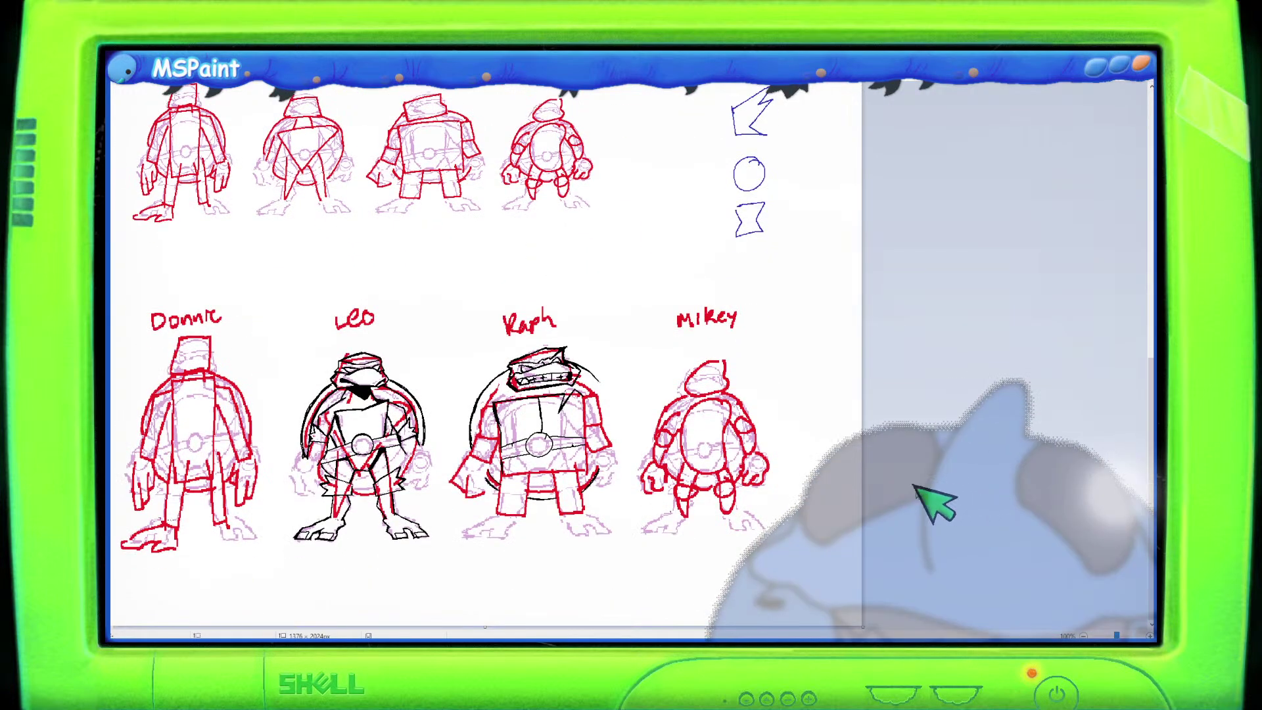
scroll(539, 468, up, 1)
scroll(552, 467, down, 8)
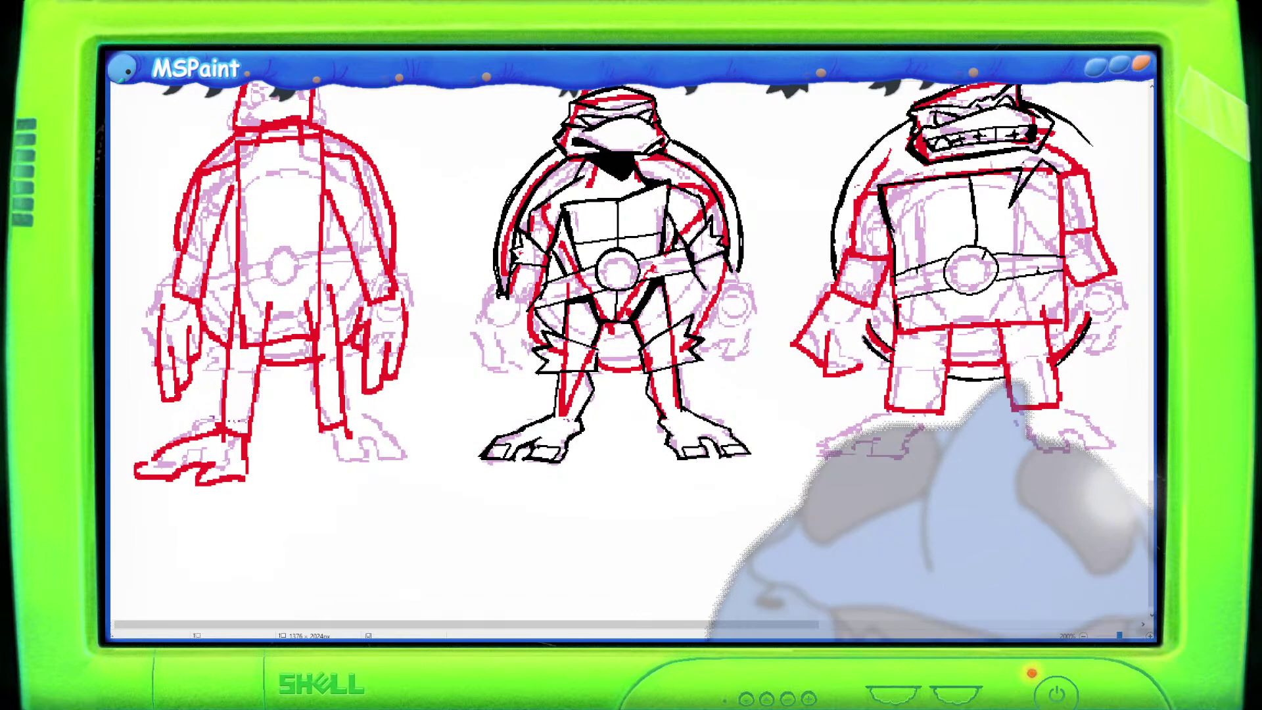
drag(797, 621, 875, 590)
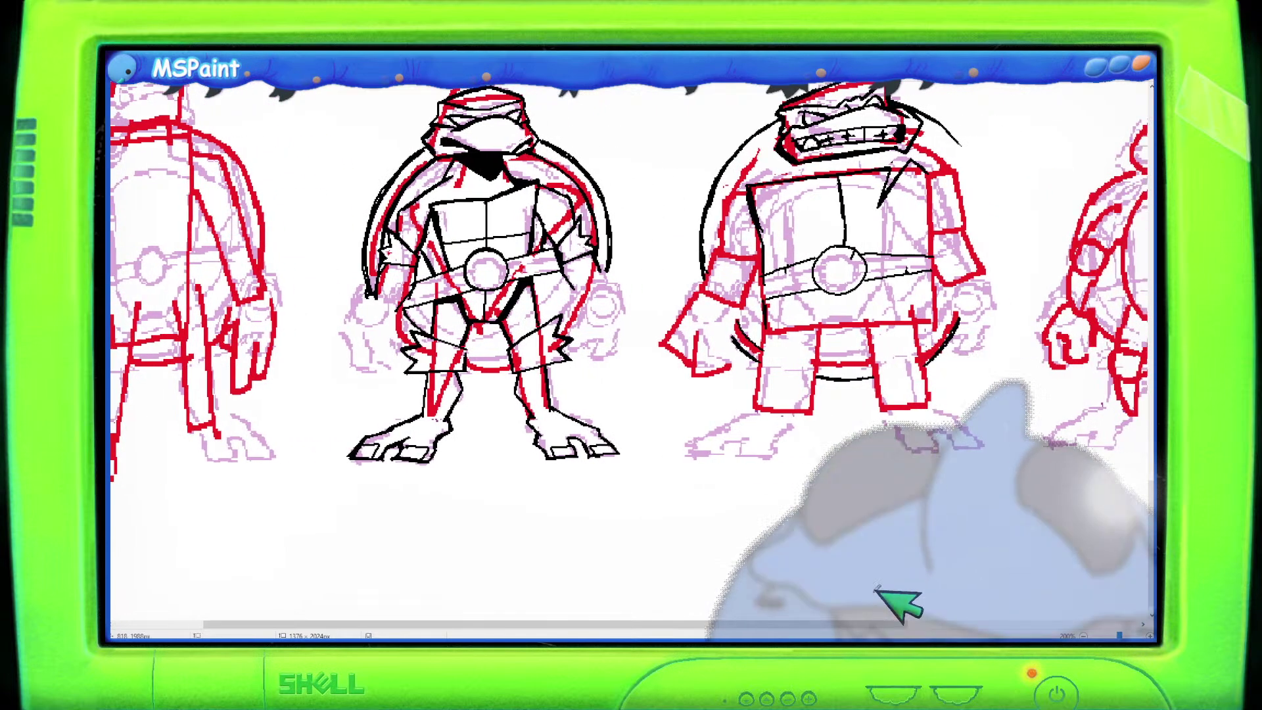
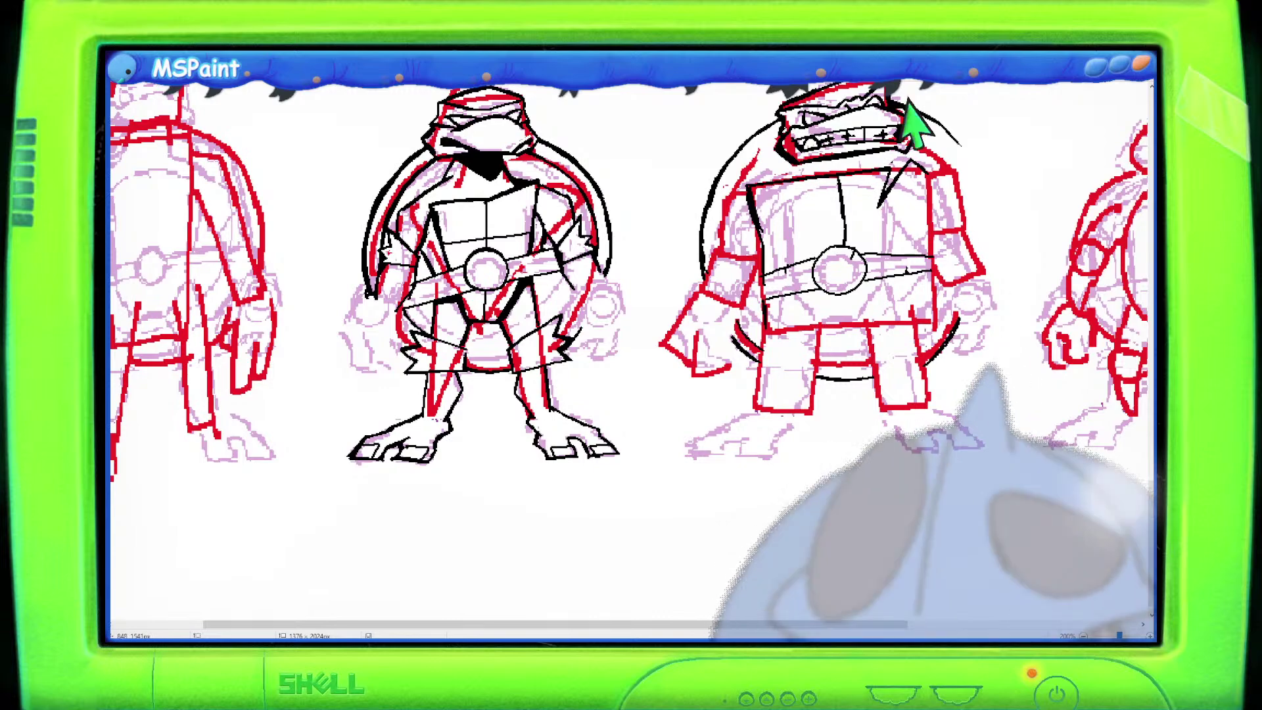
Paste the red-haired character's costume design sheet over the purple turtle sketches, examine it enlarged and undo the paste.
scroll(909, 212, down, 1)
scroll(909, 212, up, 8)
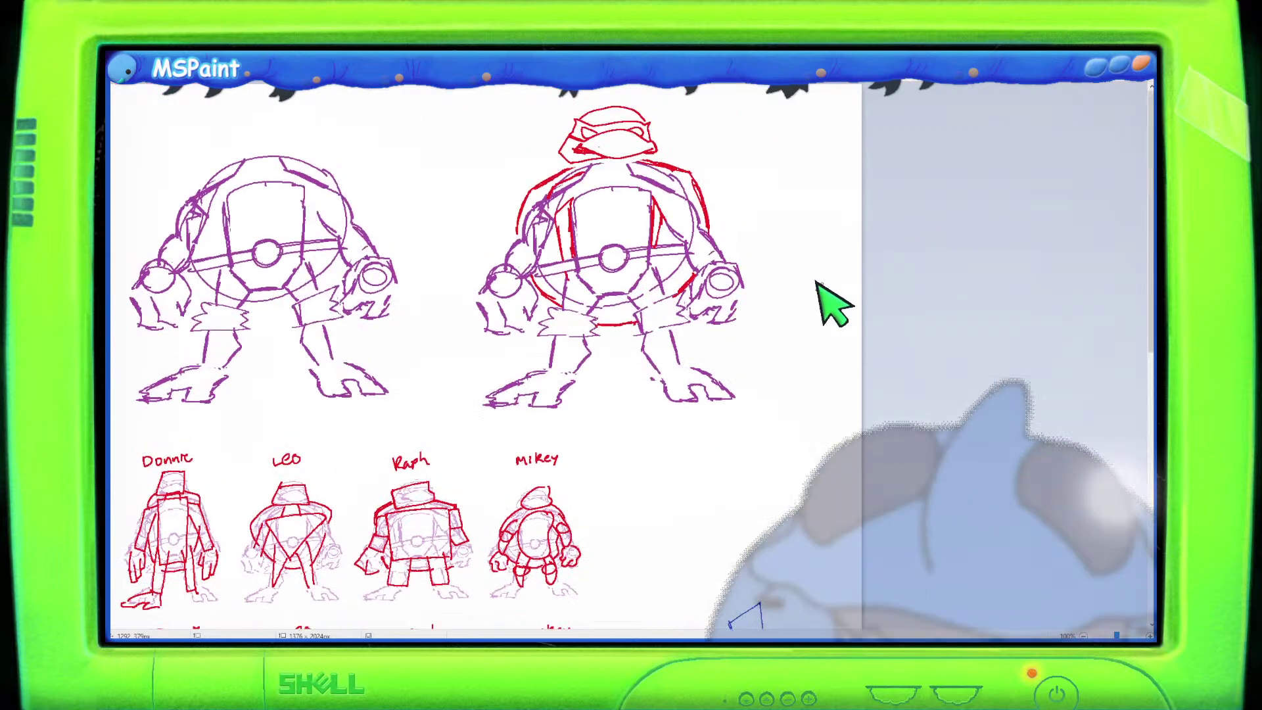
key(ctrl+v)
scroll(442, 281, up, 1)
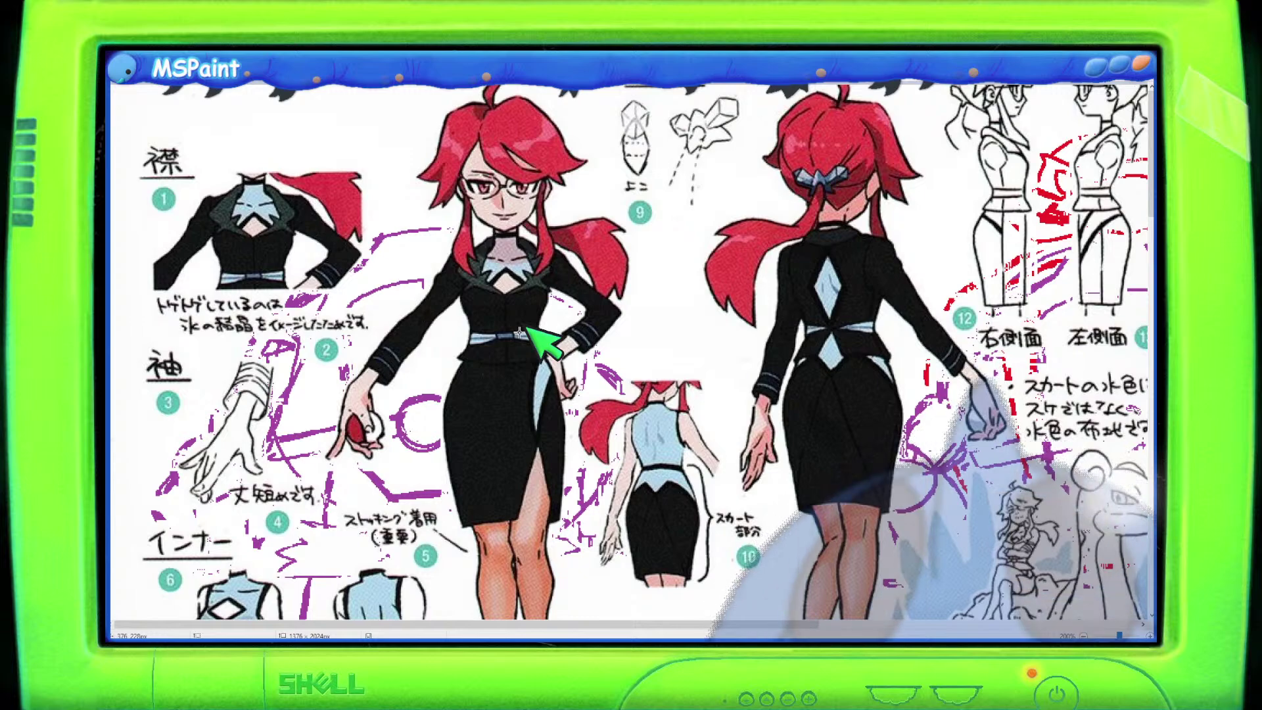
key(ctrl+z)
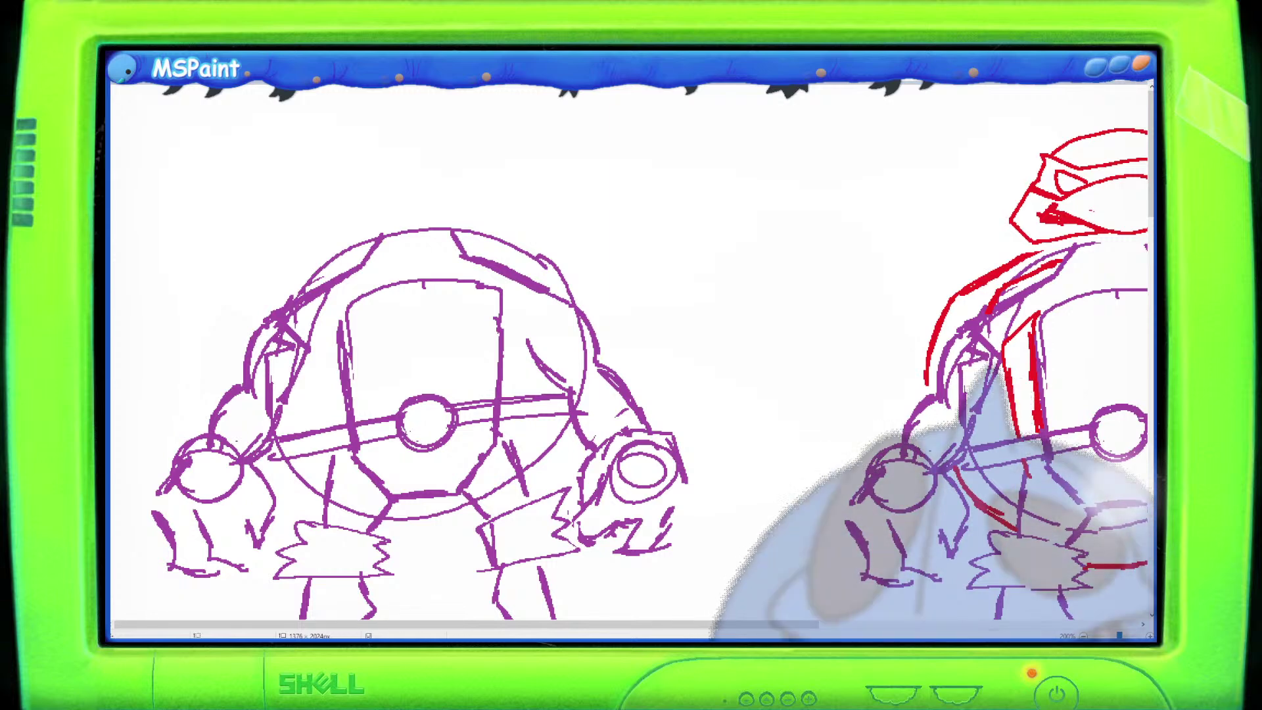
Widen the canvas to make blank space beside the turtle sketches.
scroll(887, 234, down, 1)
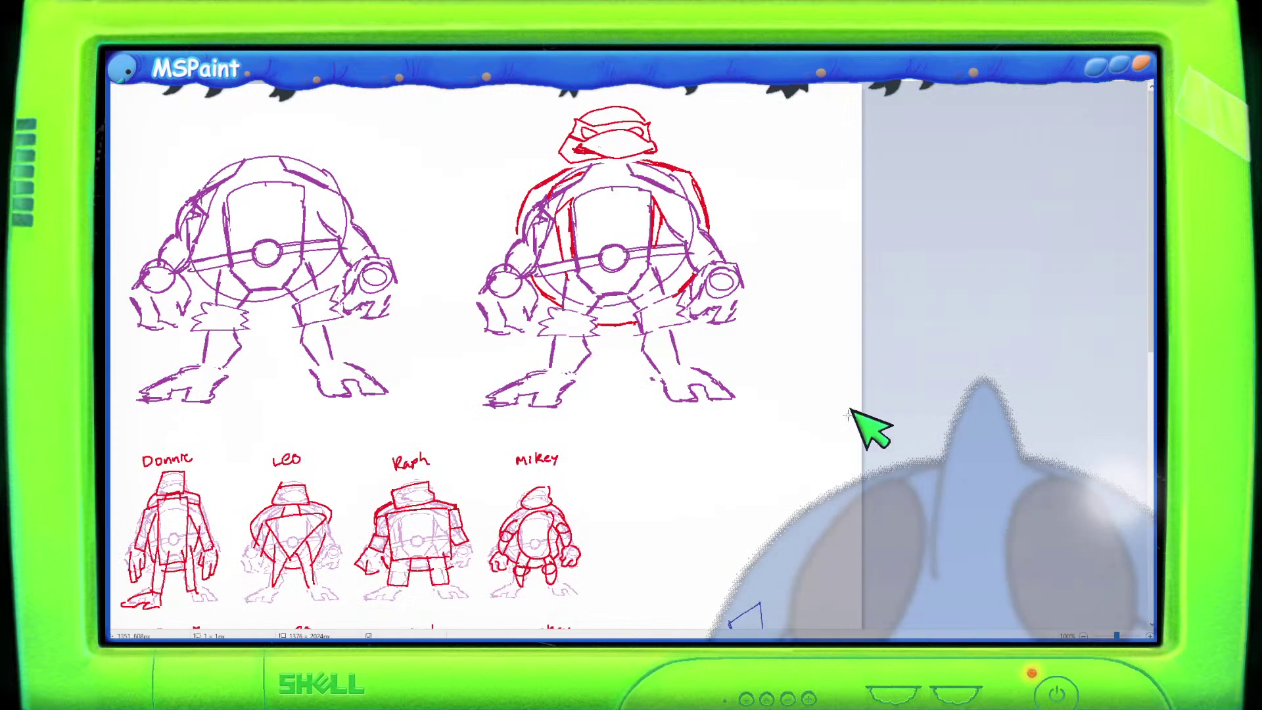
scroll(849, 413, down, 3)
scroll(845, 416, down, 1)
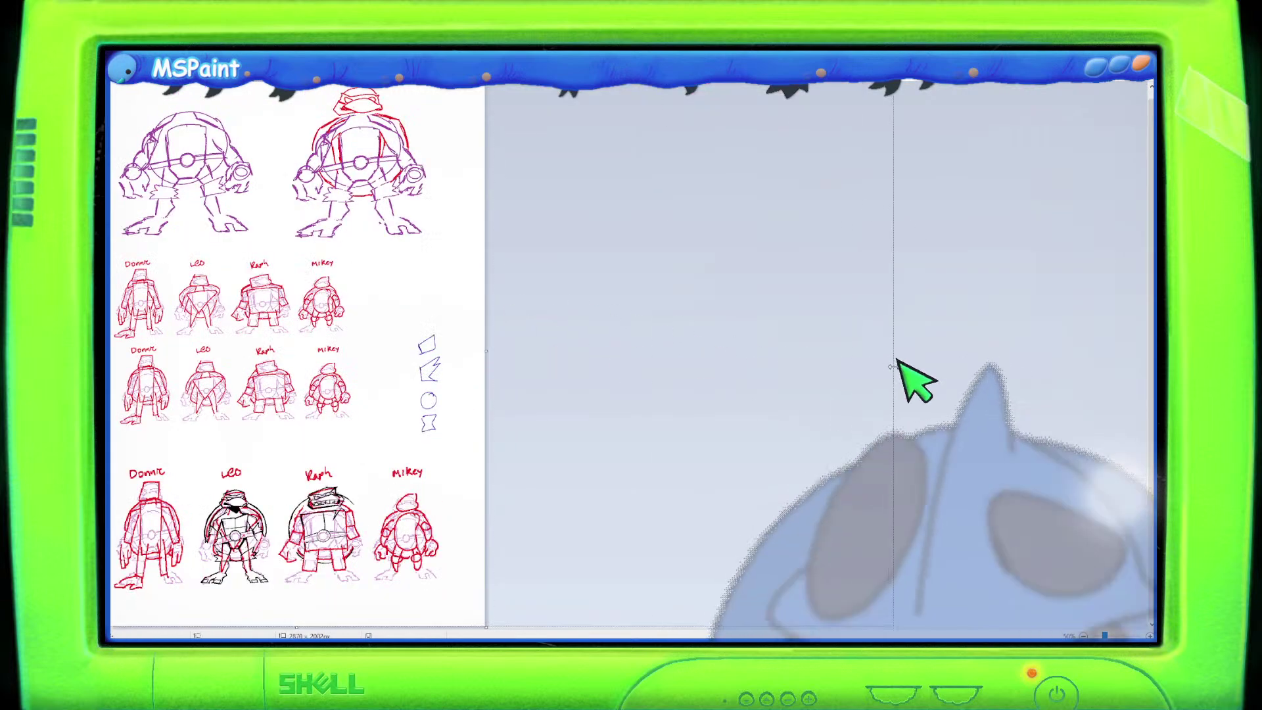
scroll(891, 362, up, 1)
scroll(717, 355, down, 3)
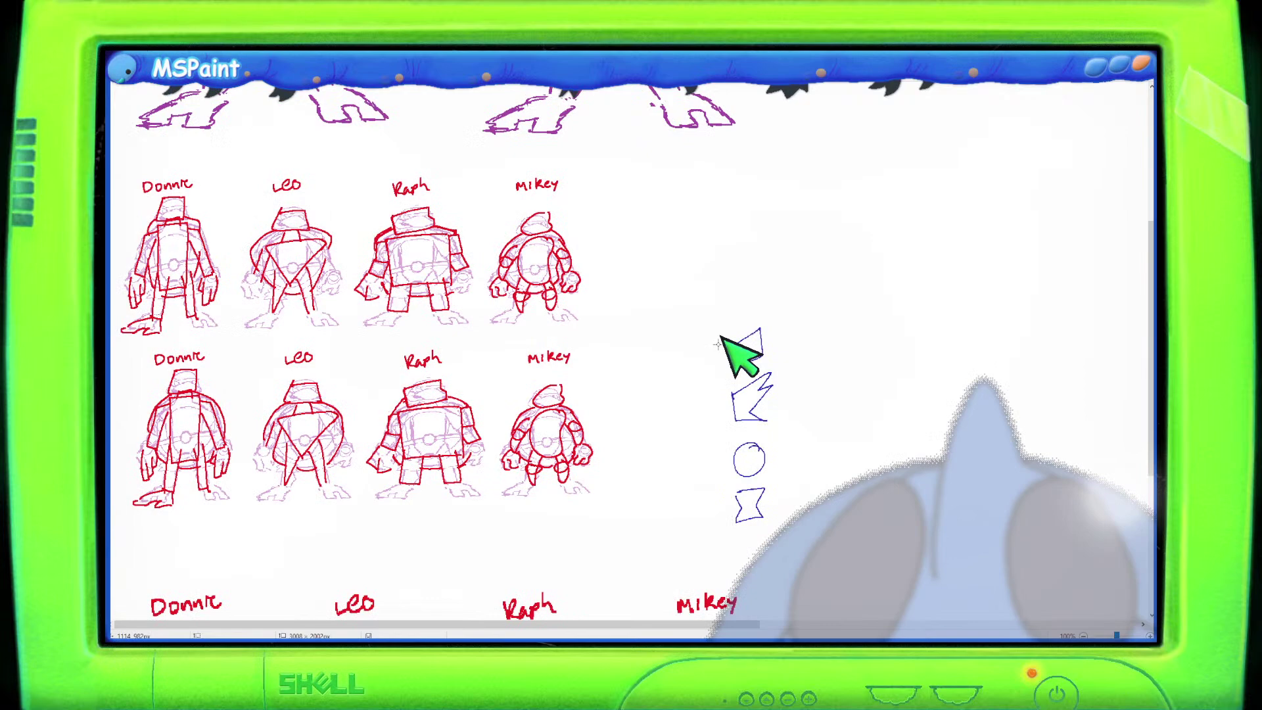
scroll(720, 345, down, 1)
Paste an image into the widened canvas, move it beside the turtle sketches, look it over and remove it.
key(ctrl+v)
drag(293, 171, 681, 211)
scroll(738, 316, up, 1)
scroll(702, 625, right, 1)
drag(701, 626, 1071, 625)
drag(984, 539, 681, 63)
click(601, 140)
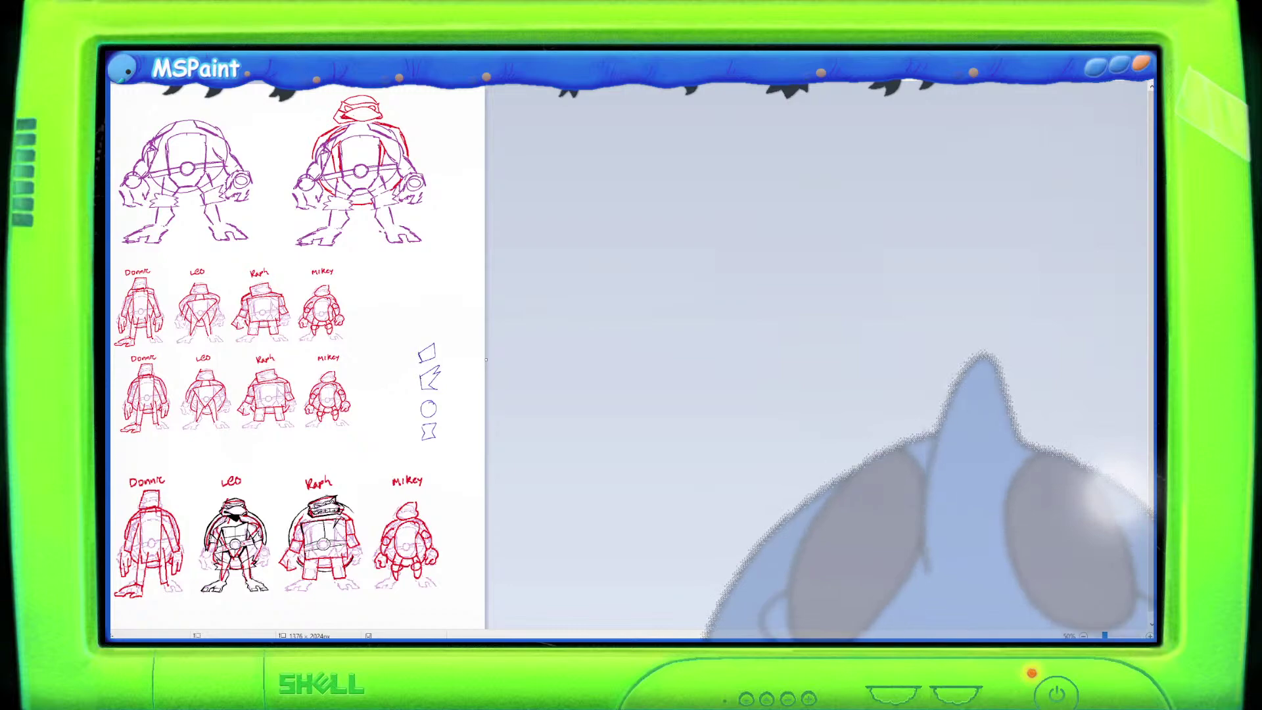
Look over the rows of turtle shape sketches down to the black Leo and Raph sketches.
scroll(587, 463, up, 1)
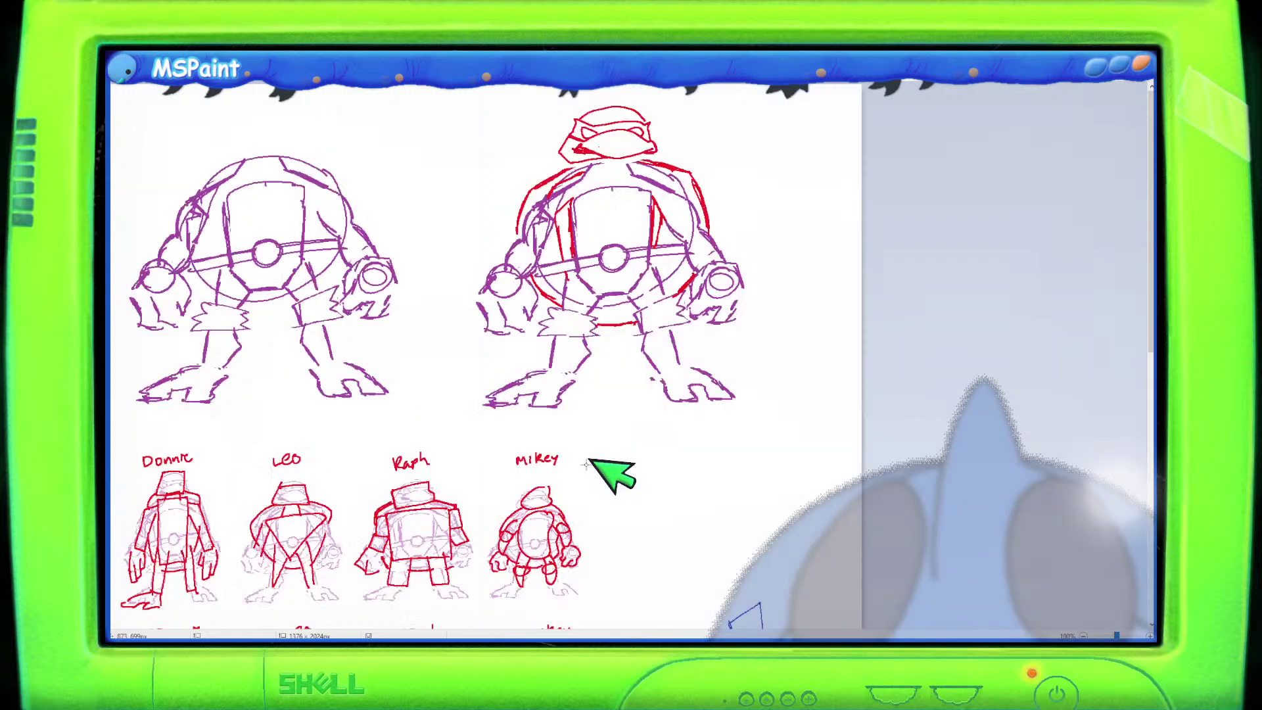
scroll(611, 458, up, 1)
scroll(663, 437, down, 3)
scroll(756, 299, up, 1)
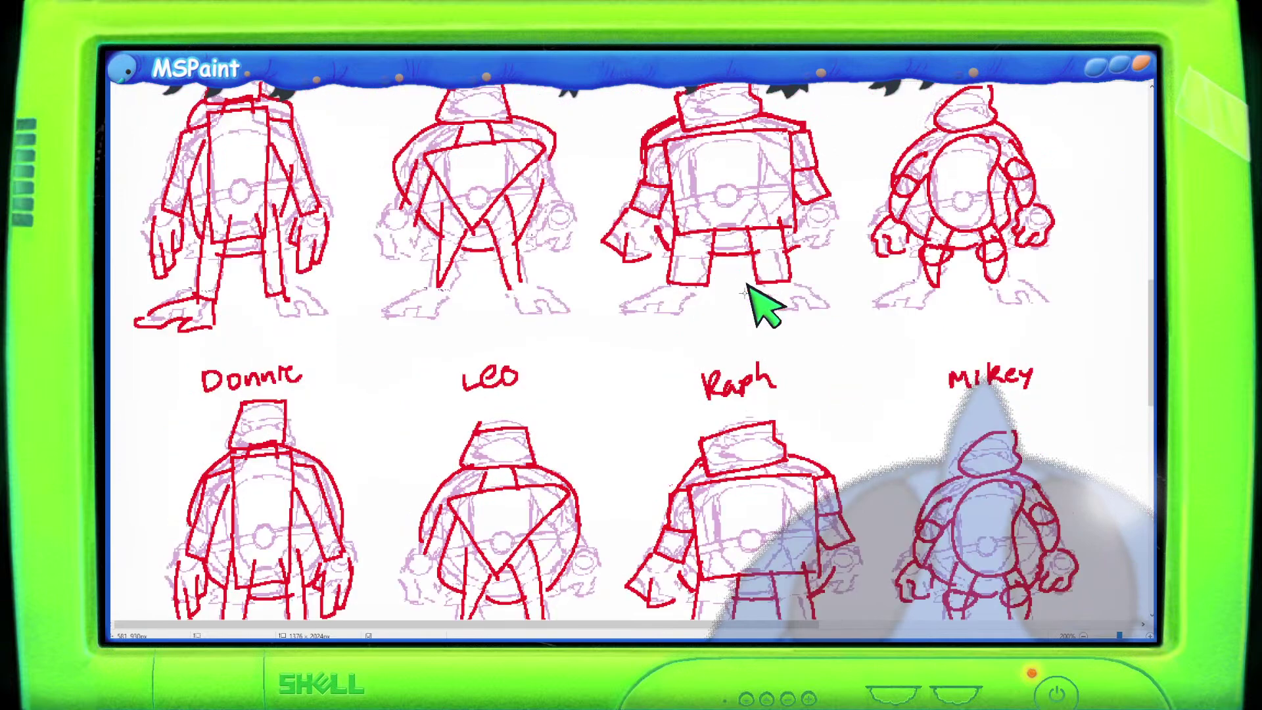
scroll(762, 305, down, 3)
drag(680, 630, 761, 593)
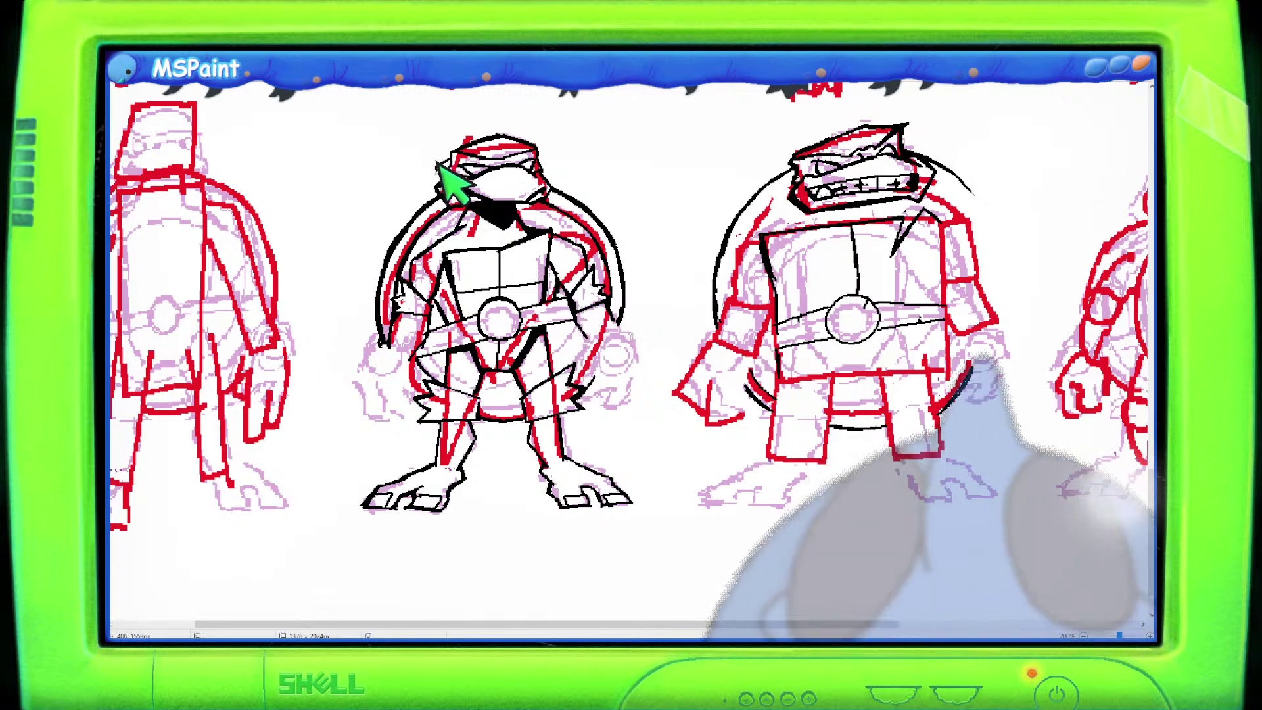
mouse_move(450, 183)
mouse_down()
mouse_move(408, 203)
mouse_move(450, 190)
mouse_up()
mouse_move(547, 148)
mouse_down()
mouse_move(578, 130)
mouse_move(617, 160)
mouse_move(543, 152)
mouse_move(564, 130)
mouse_move(596, 164)
mouse_up()
key(ctrl+z)
key(ctrl+z)
Draw black bandana tails streaming from both sides of Leo's head.
drag(438, 159, 395, 173)
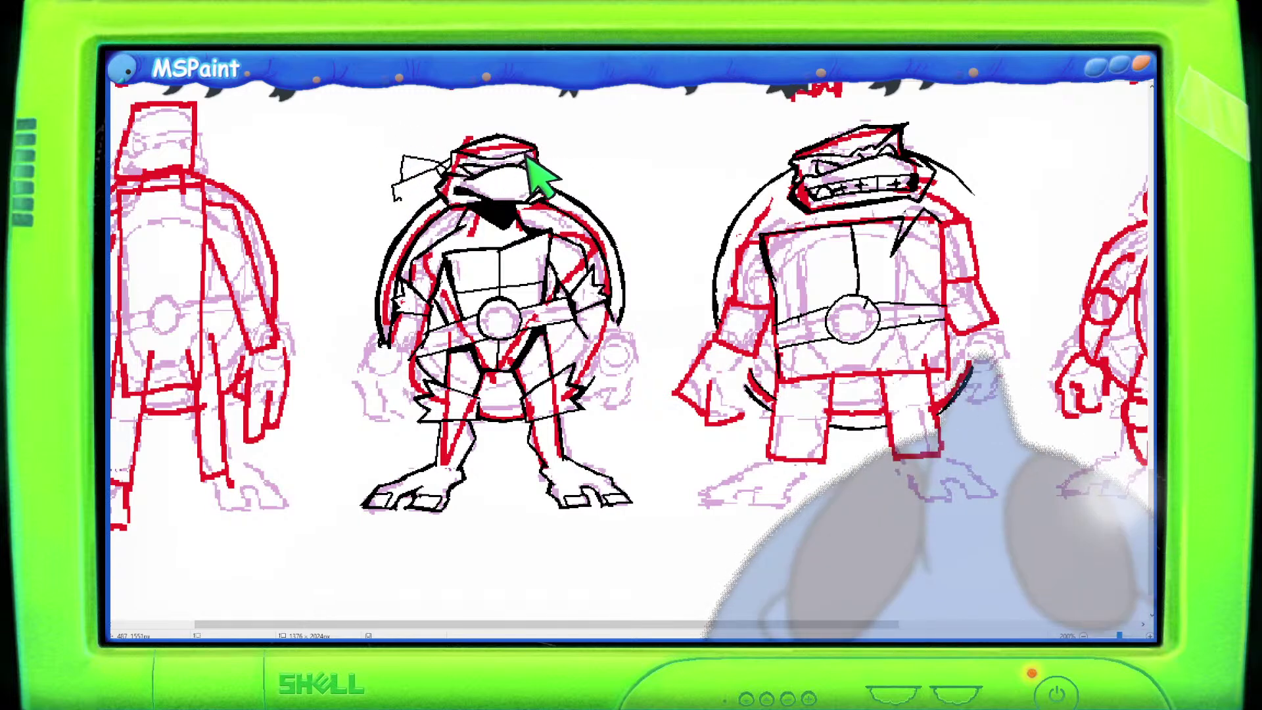
mouse_move(403, 181)
mouse_down()
mouse_move(399, 204)
mouse_move(433, 194)
mouse_up()
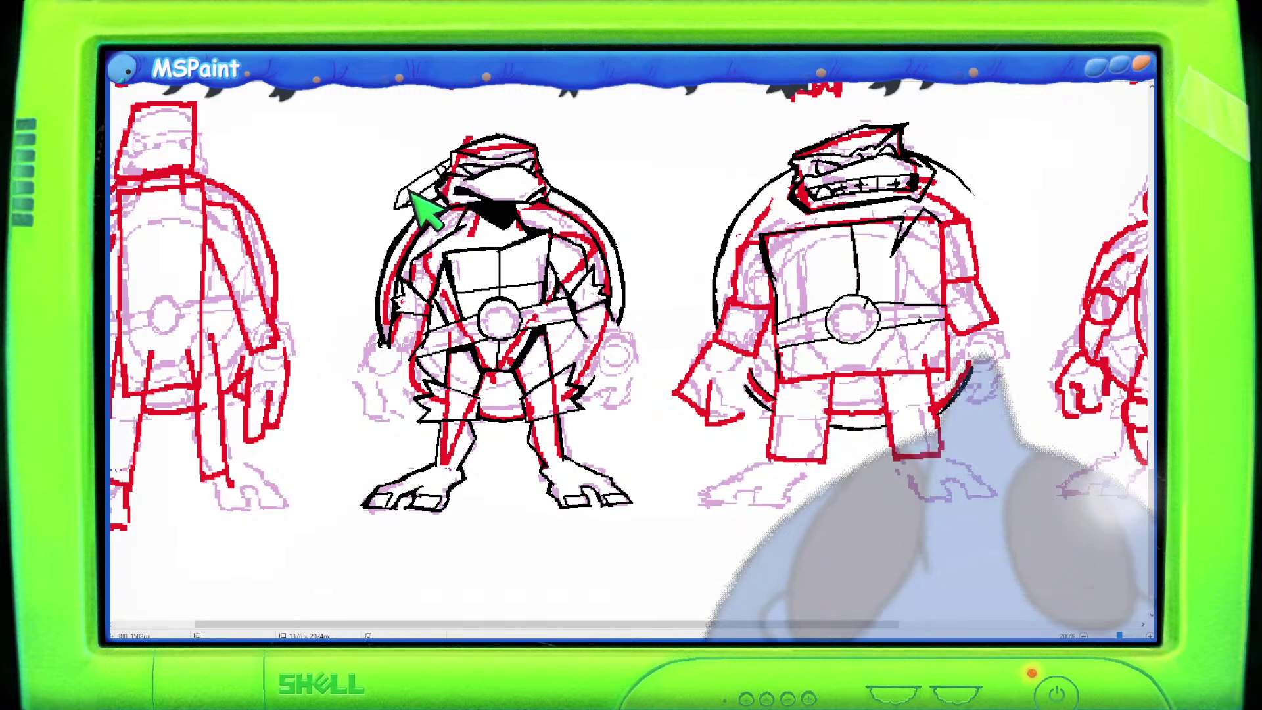
mouse_move(541, 170)
mouse_down()
mouse_move(582, 152)
mouse_move(607, 159)
mouse_up()
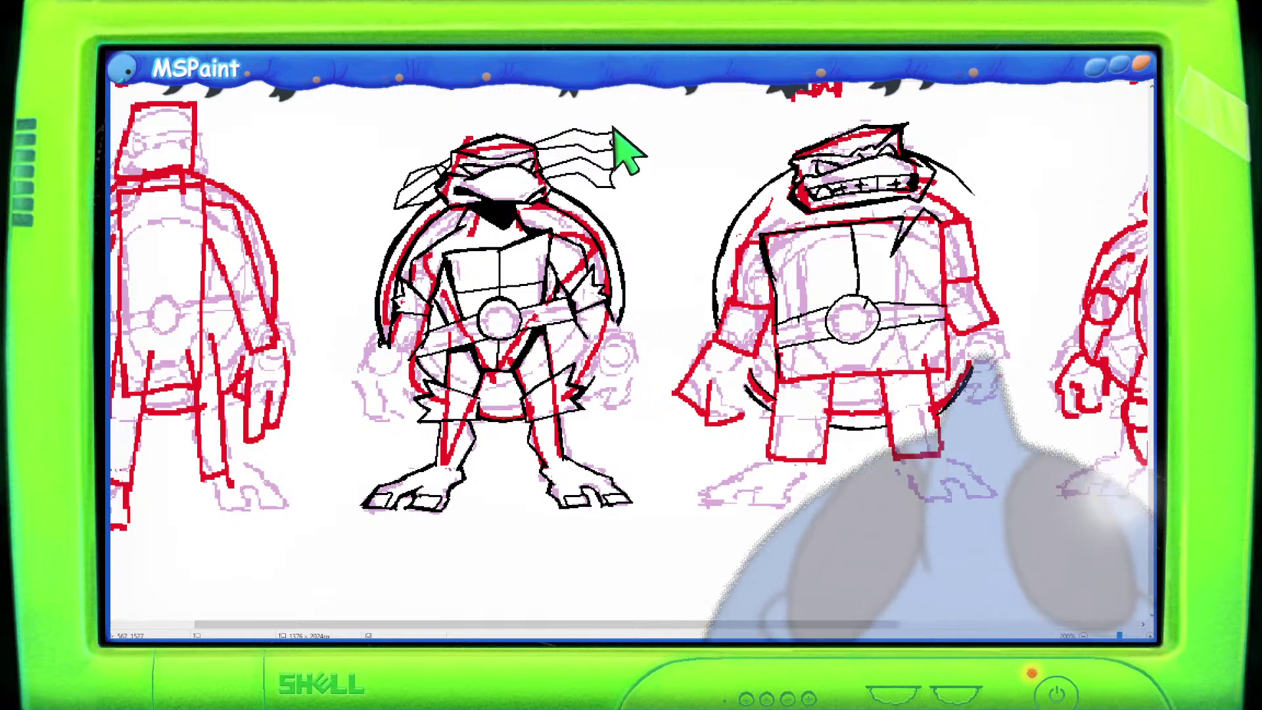
Look over the whole sheet and check Leo's bandana tails against the rest of the turtle lineup.
scroll(631, 198, down, 3)
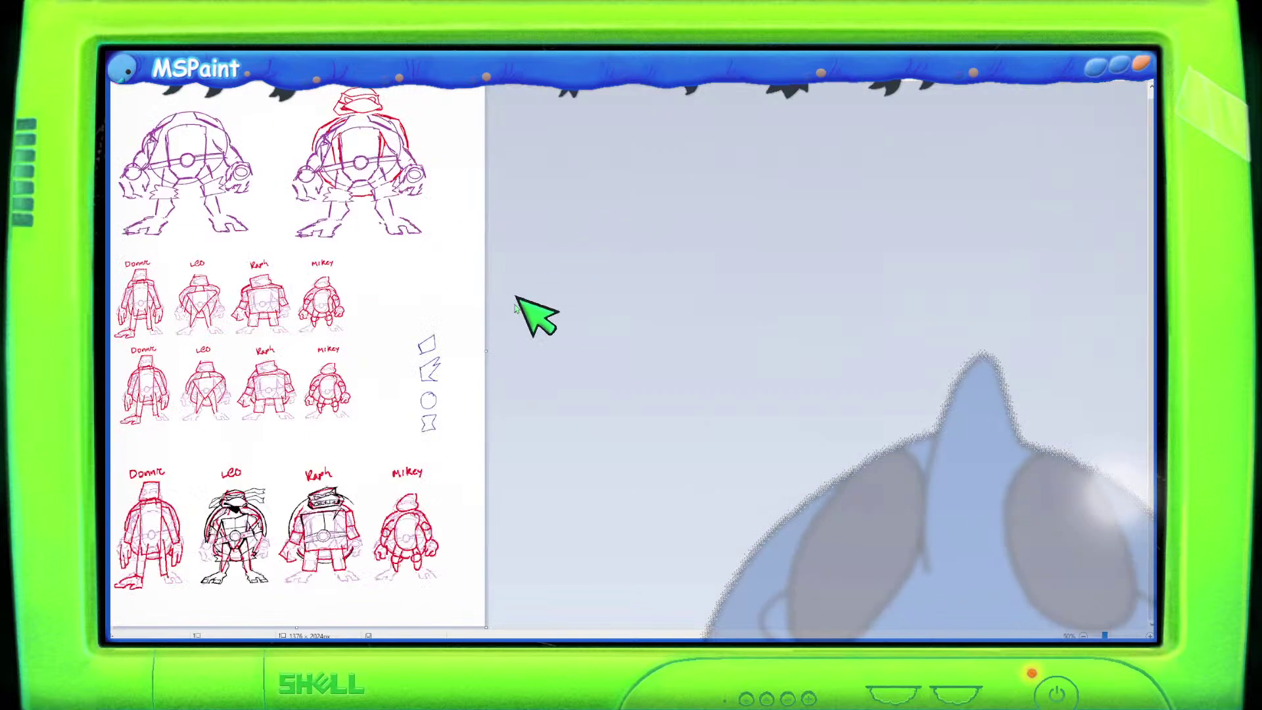
scroll(409, 485, up, 2)
scroll(677, 490, down, 5)
scroll(677, 498, down, 1)
scroll(657, 497, up, 3)
scroll(642, 496, down, 8)
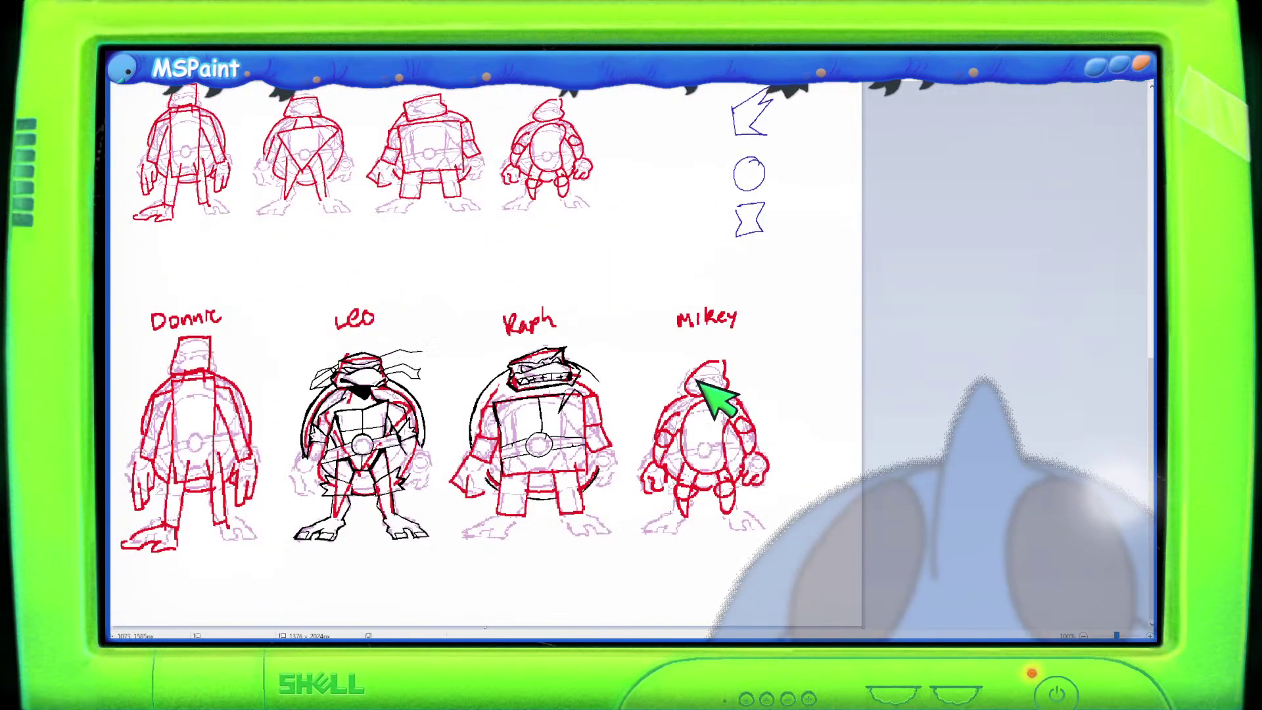
scroll(431, 408, up, 1)
Rework the right-hand bandana tails with jagged ends on Leo and outline both his hands in black.
scroll(591, 372, down, 5)
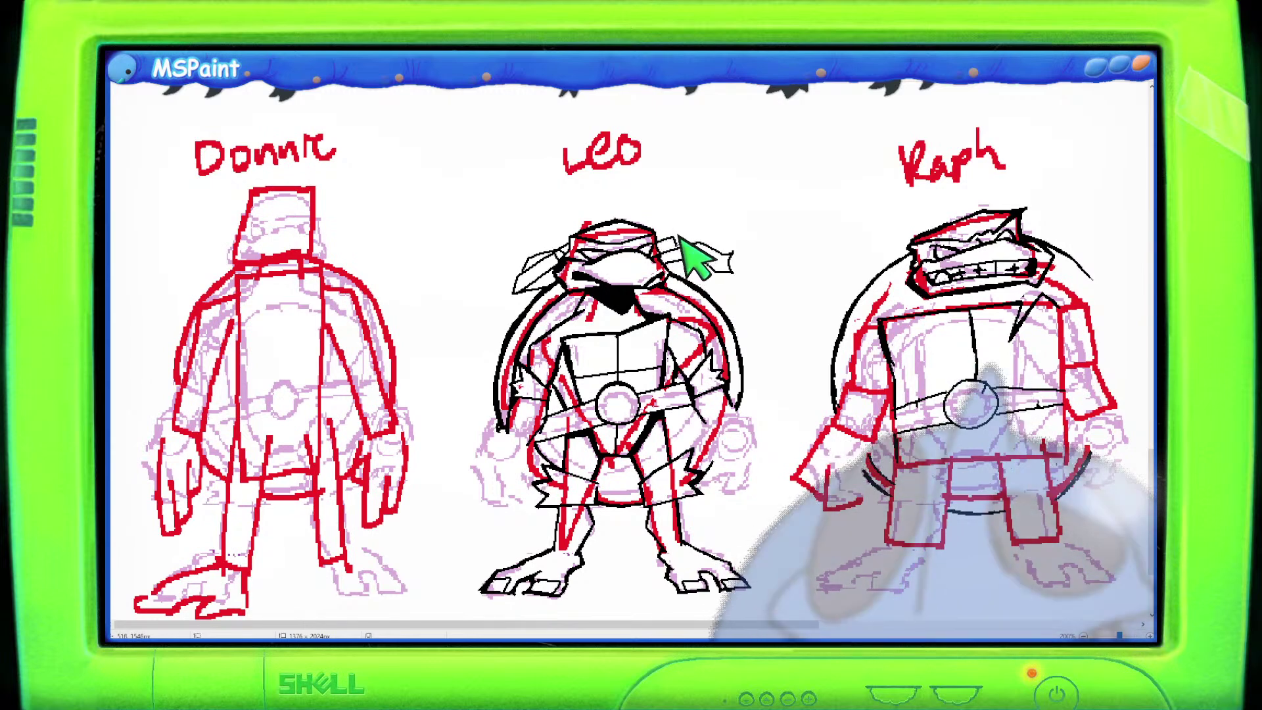
mouse_move(725, 270)
mouse_down()
mouse_move(765, 277)
mouse_move(761, 309)
mouse_up()
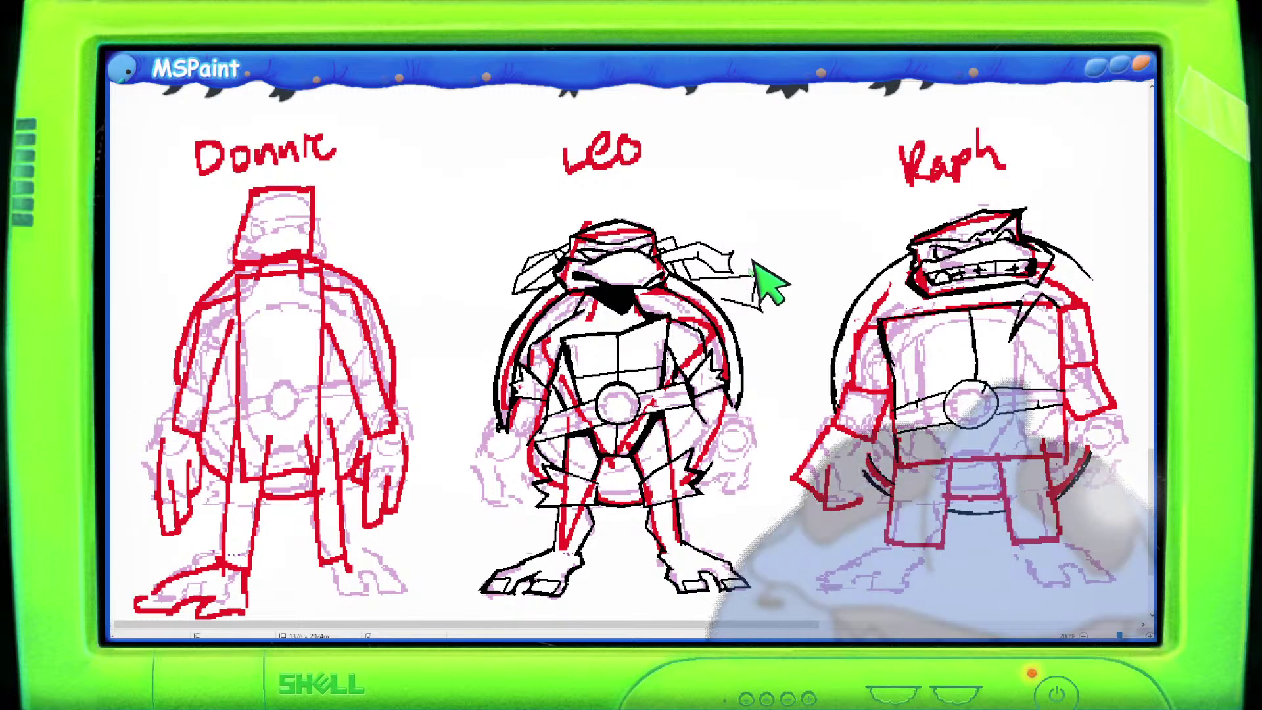
mouse_move(773, 301)
mouse_down()
mouse_move(728, 284)
mouse_move(770, 298)
mouse_up()
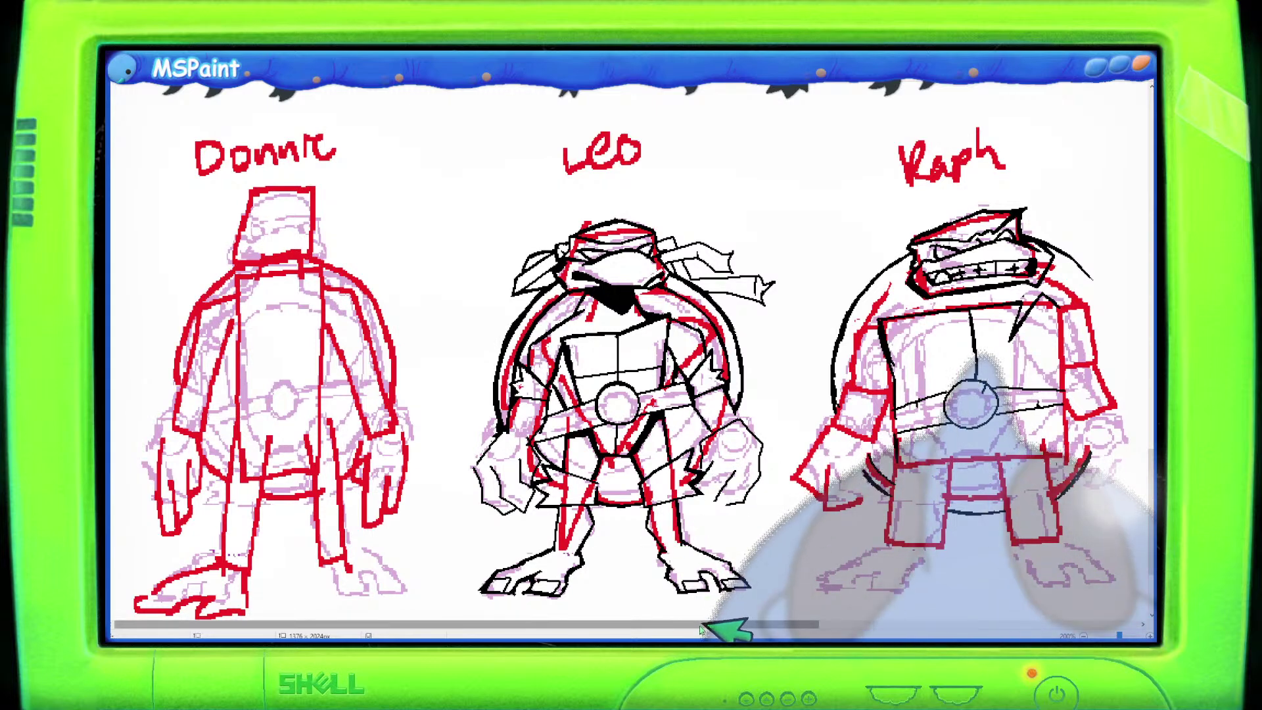
drag(702, 629, 723, 630)
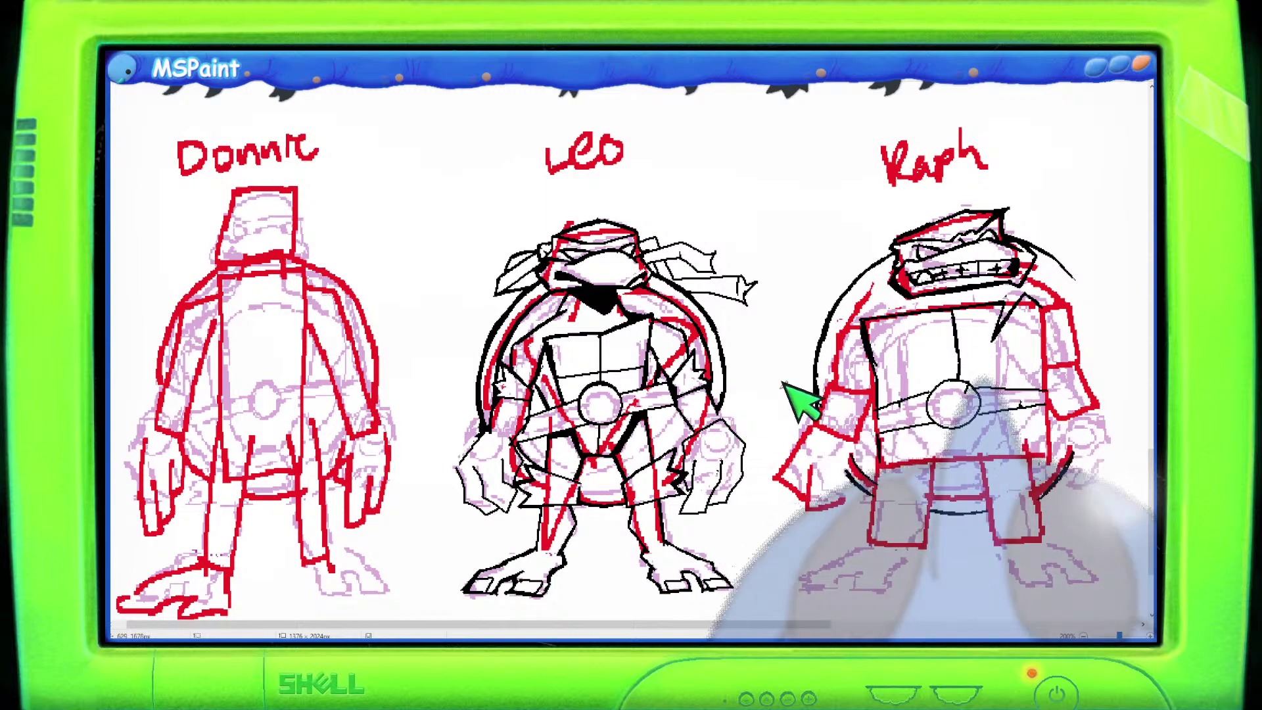
Compare Leo's outlined hands with the purple turtle sketches and the smaller shape rows.
scroll(822, 355, down, 1)
scroll(614, 402, down, 1)
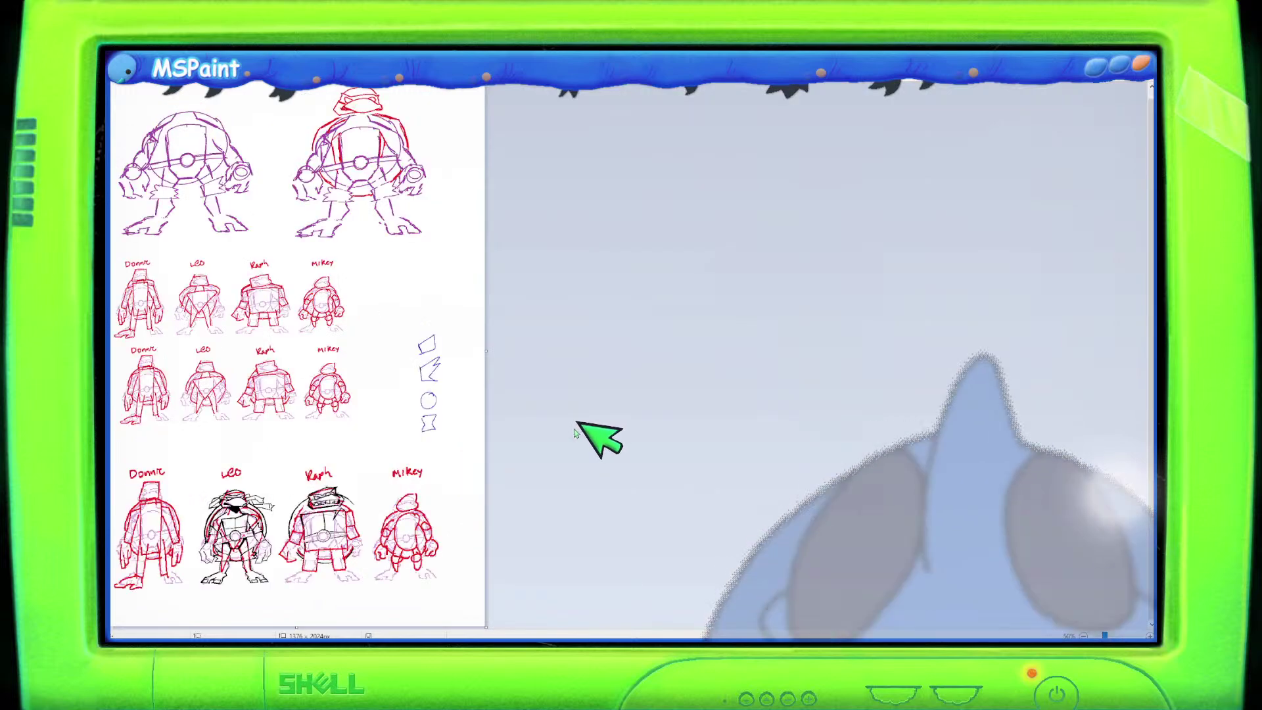
scroll(286, 555, up, 2)
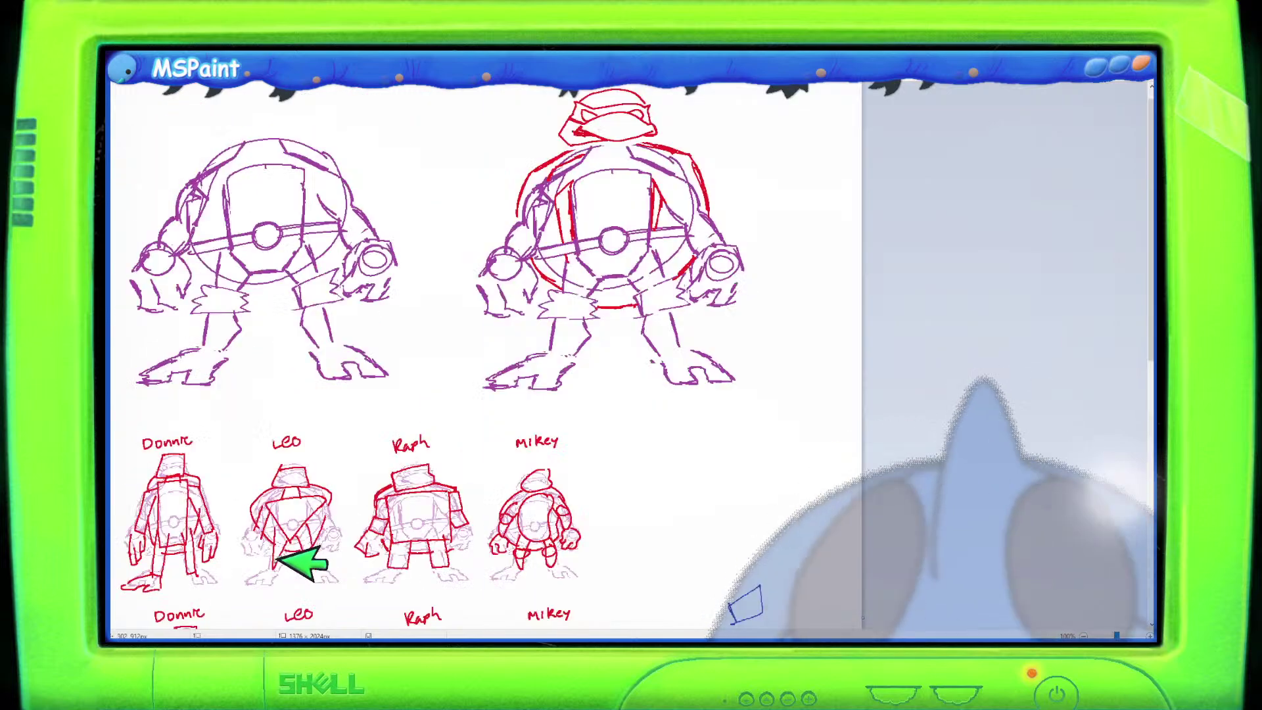
scroll(492, 493, down, 2)
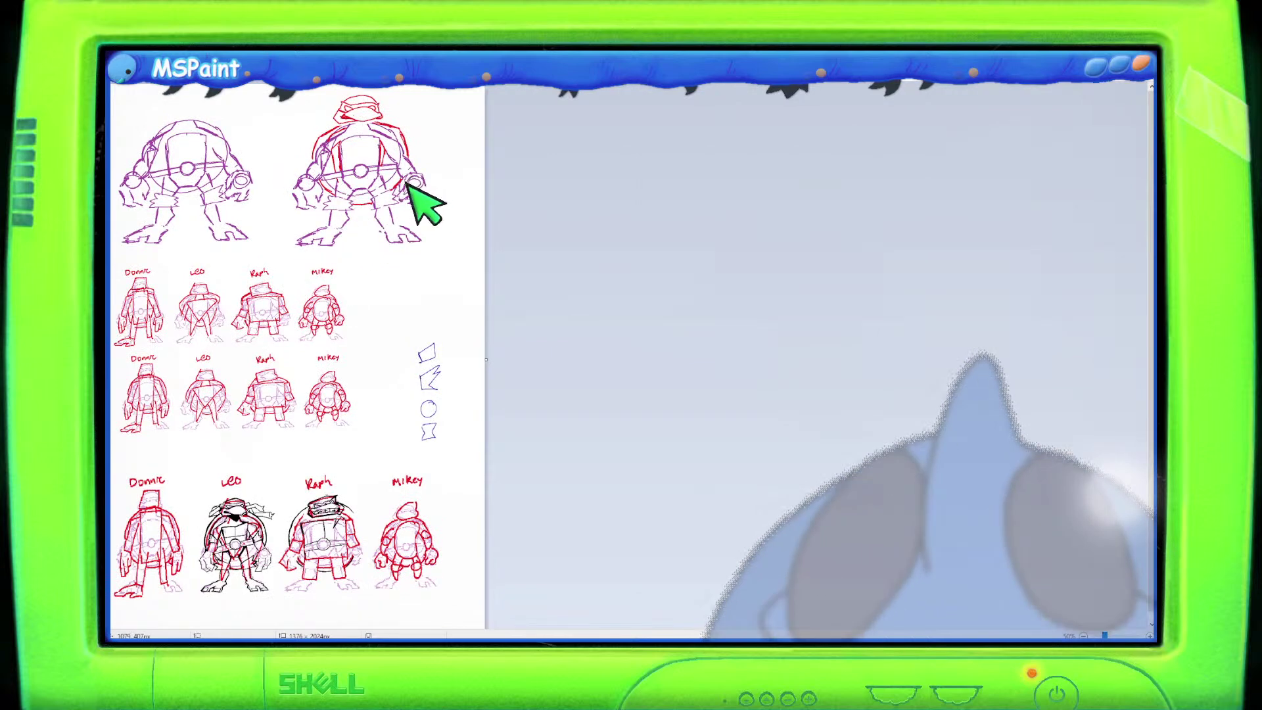
scroll(417, 271, up, 3)
scroll(417, 275, down, 3)
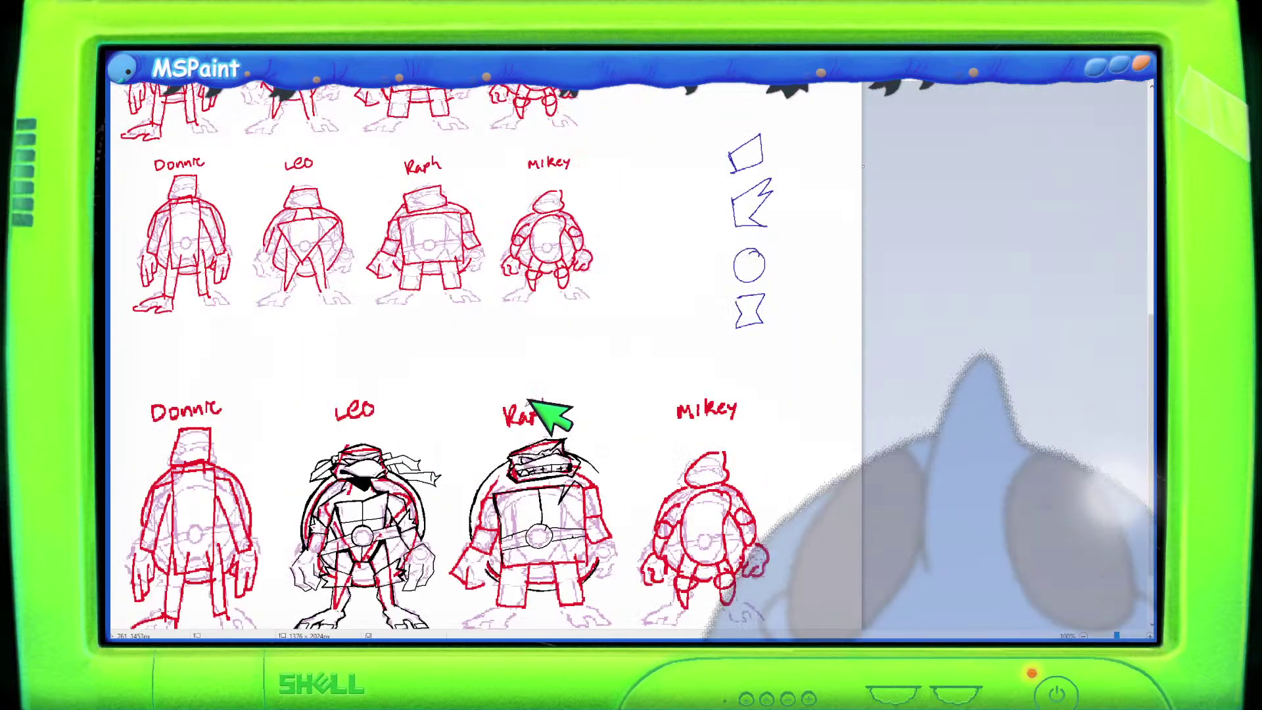
scroll(529, 402, up, 2)
Select Leo's black hands one at a time and adjust how they fit at the wrists.
scroll(520, 427, down, 10)
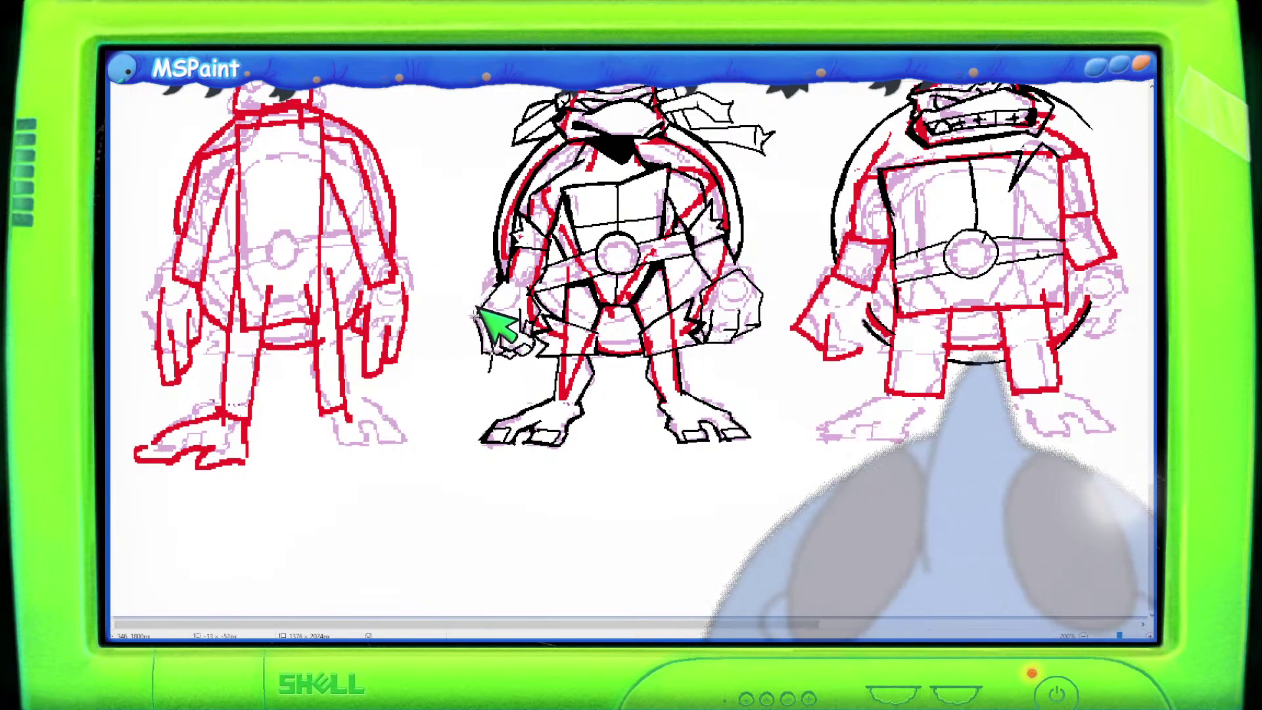
click(530, 379)
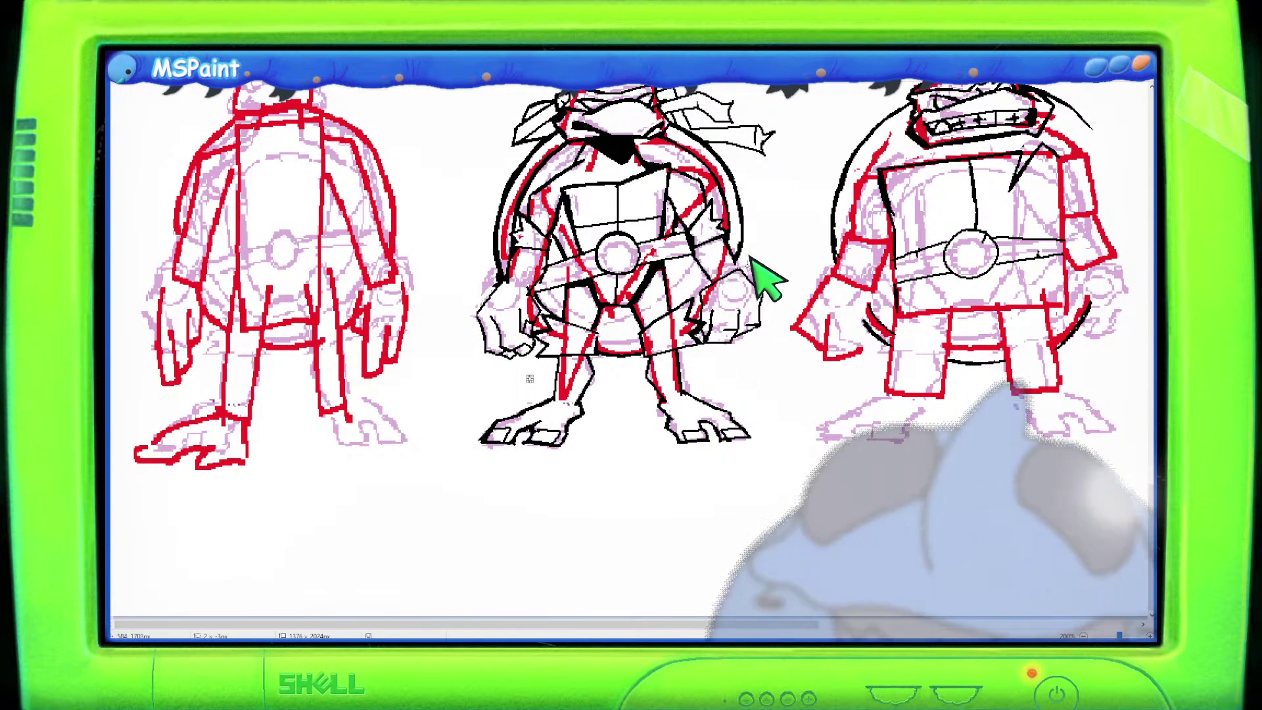
drag(703, 294, 767, 336)
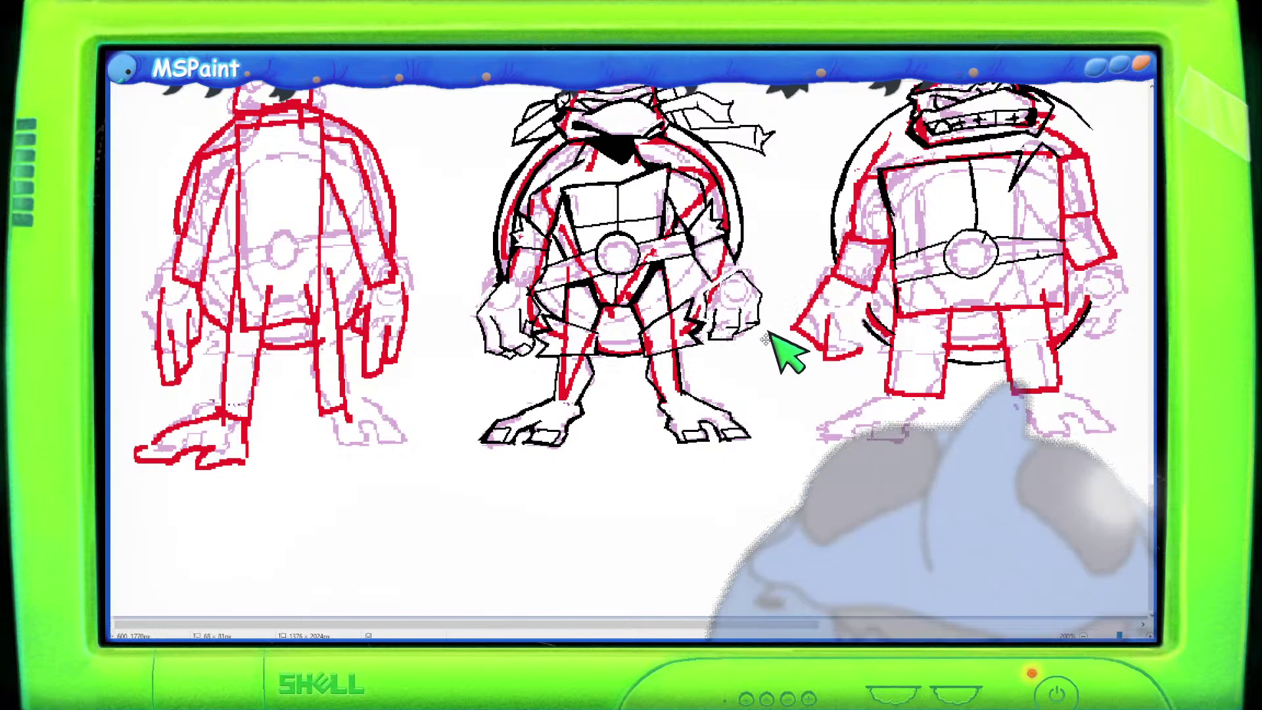
mouse_move(510, 276)
mouse_down()
mouse_move(479, 310)
mouse_move(535, 361)
mouse_move(539, 308)
mouse_move(521, 318)
mouse_move(558, 374)
mouse_move(538, 337)
mouse_up()
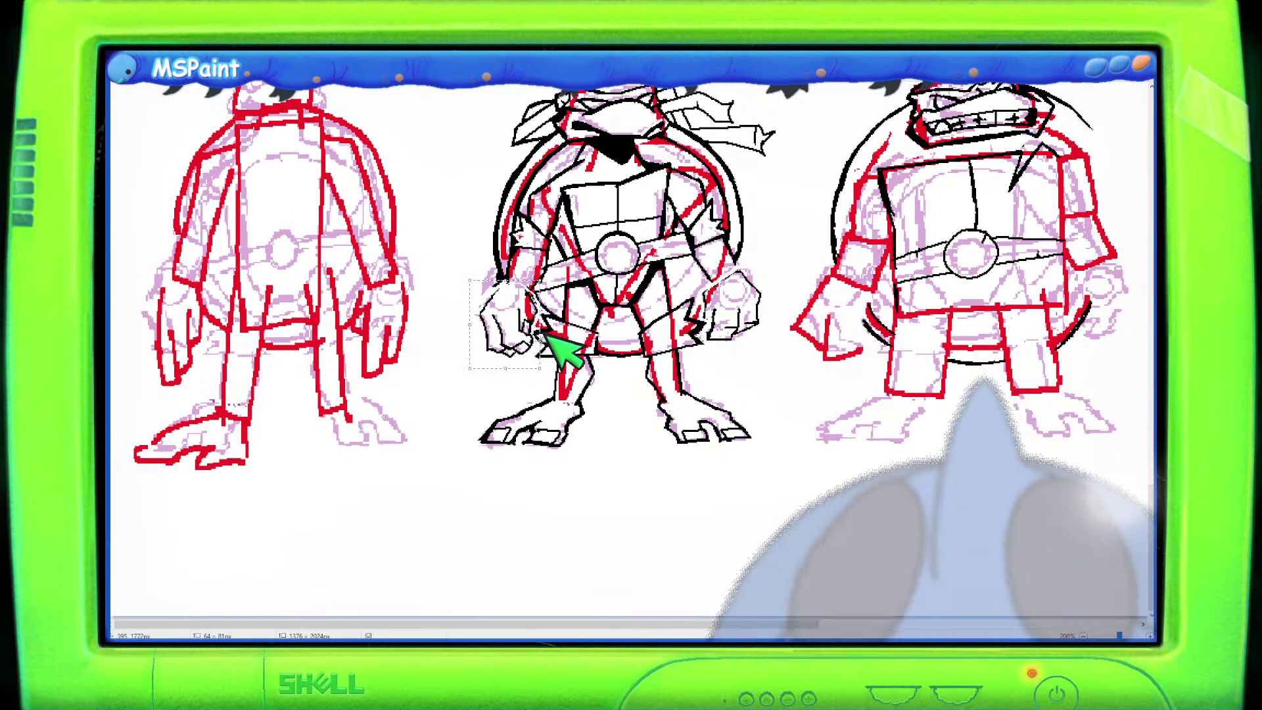
scroll(817, 408, down, 1)
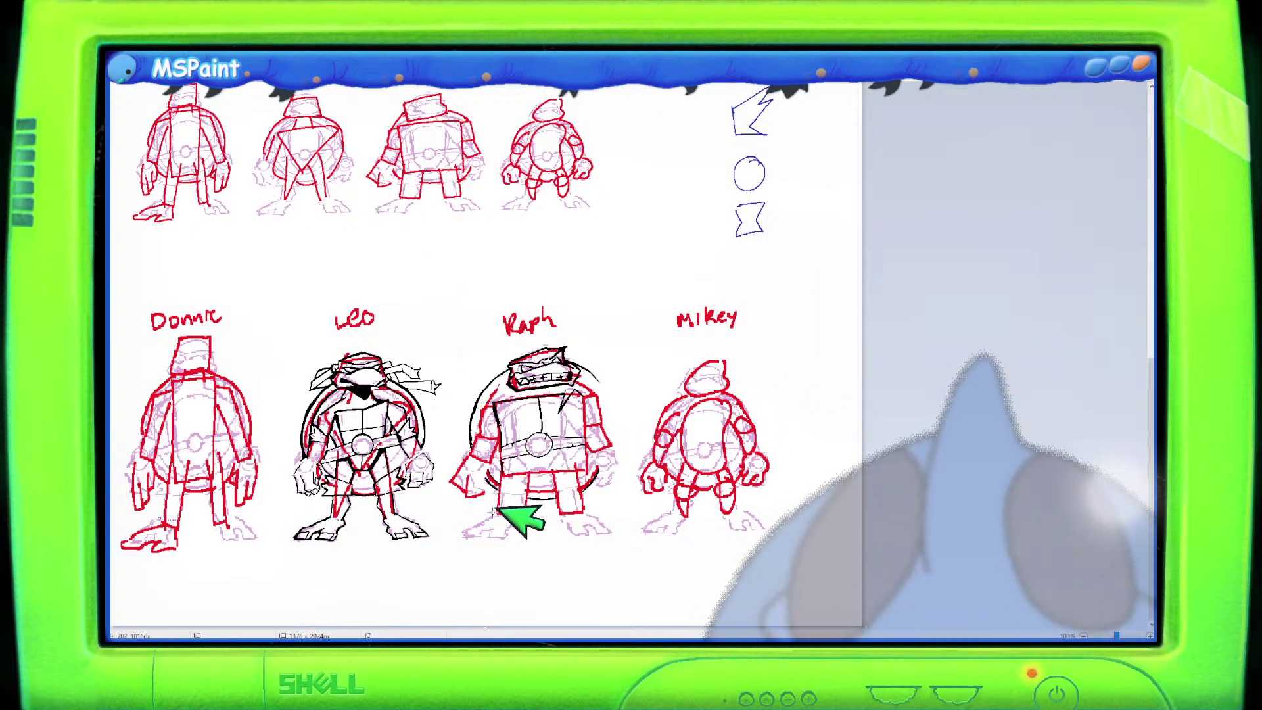
scroll(501, 512, up, 1)
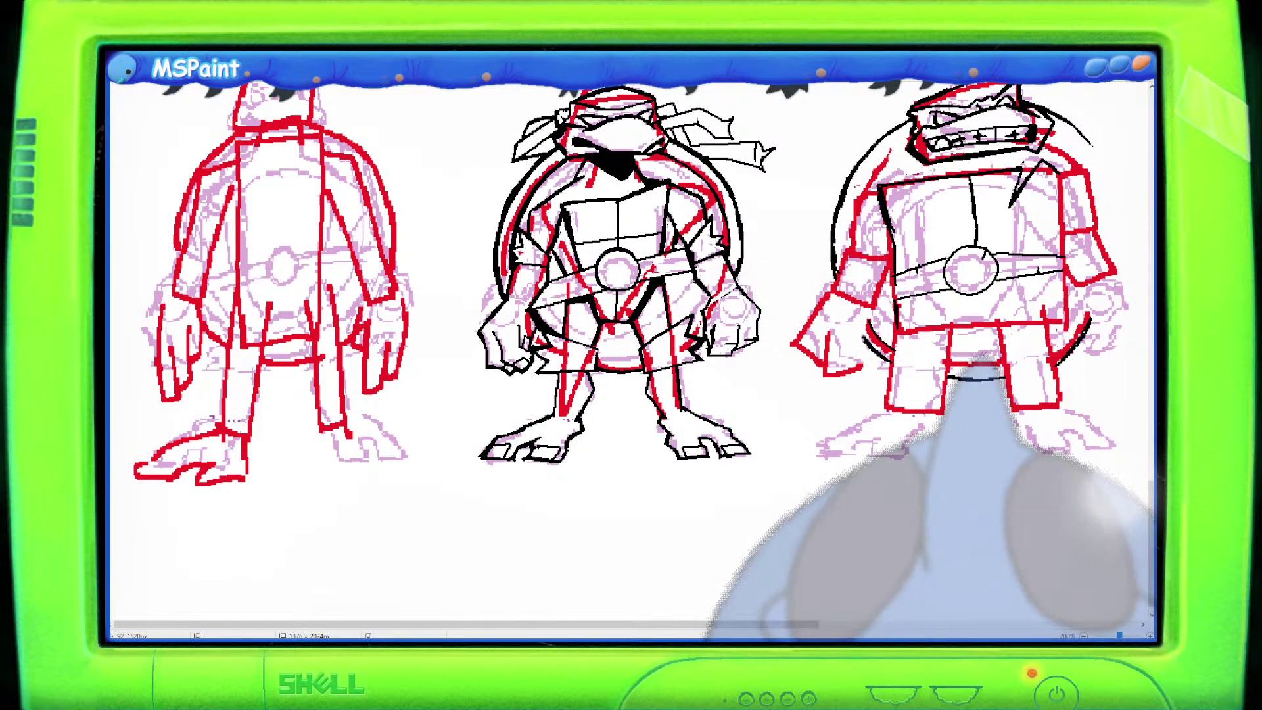
Review the full sheet of turtle sketches, from the purple base bodies down to the named Donnie, Leo, Raph and Mikey lineup.
scroll(631, 348, up, 3)
scroll(631, 348, up, 1)
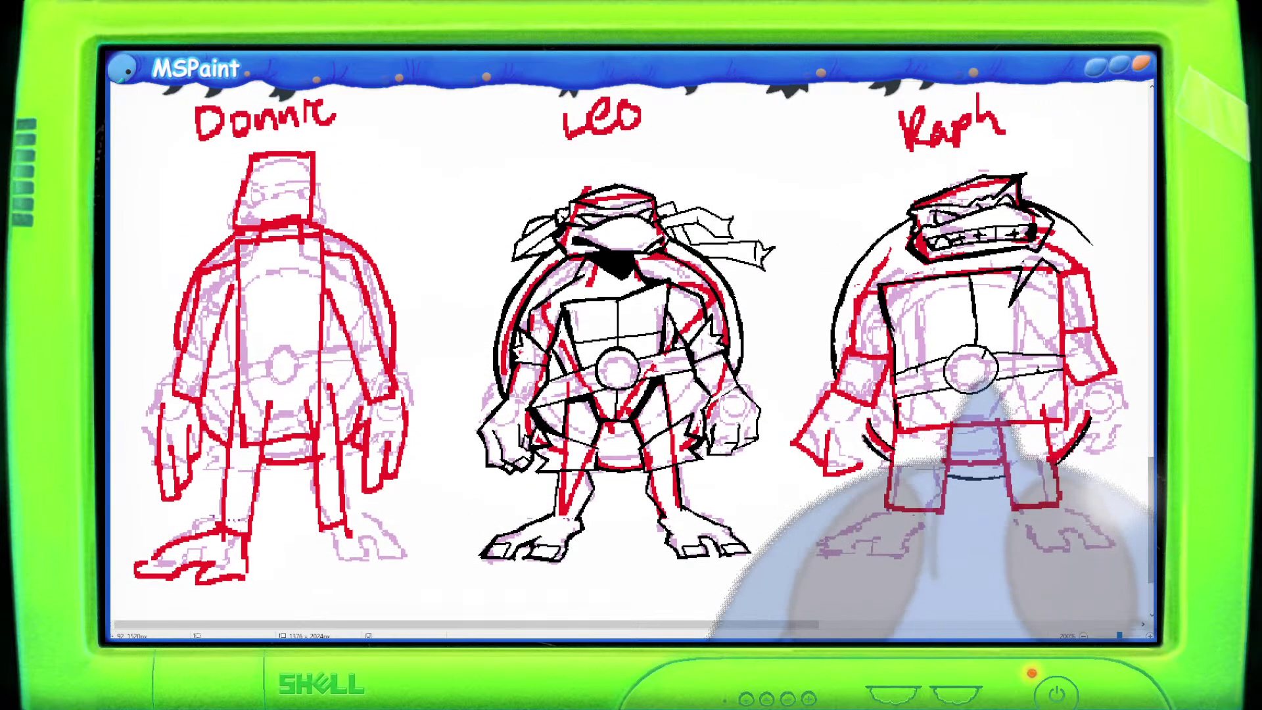
drag(739, 624, 767, 617)
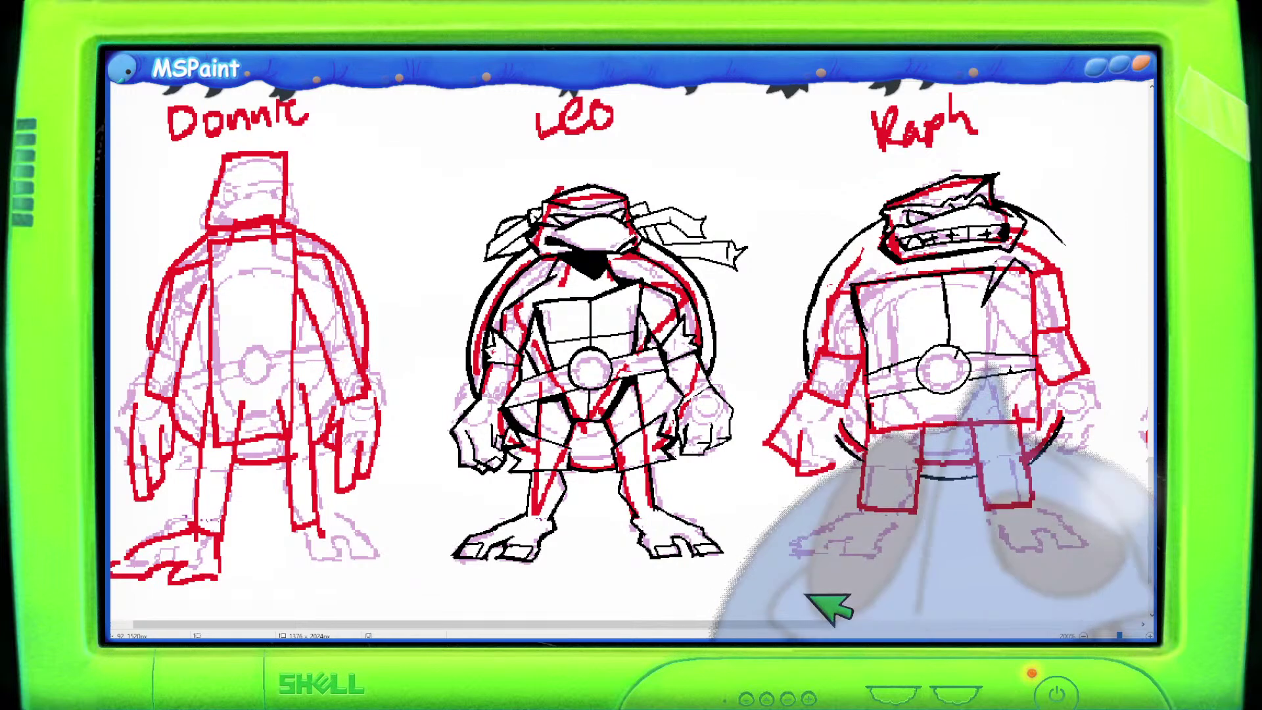
scroll(447, 329, down, 1)
scroll(447, 329, down, 1)
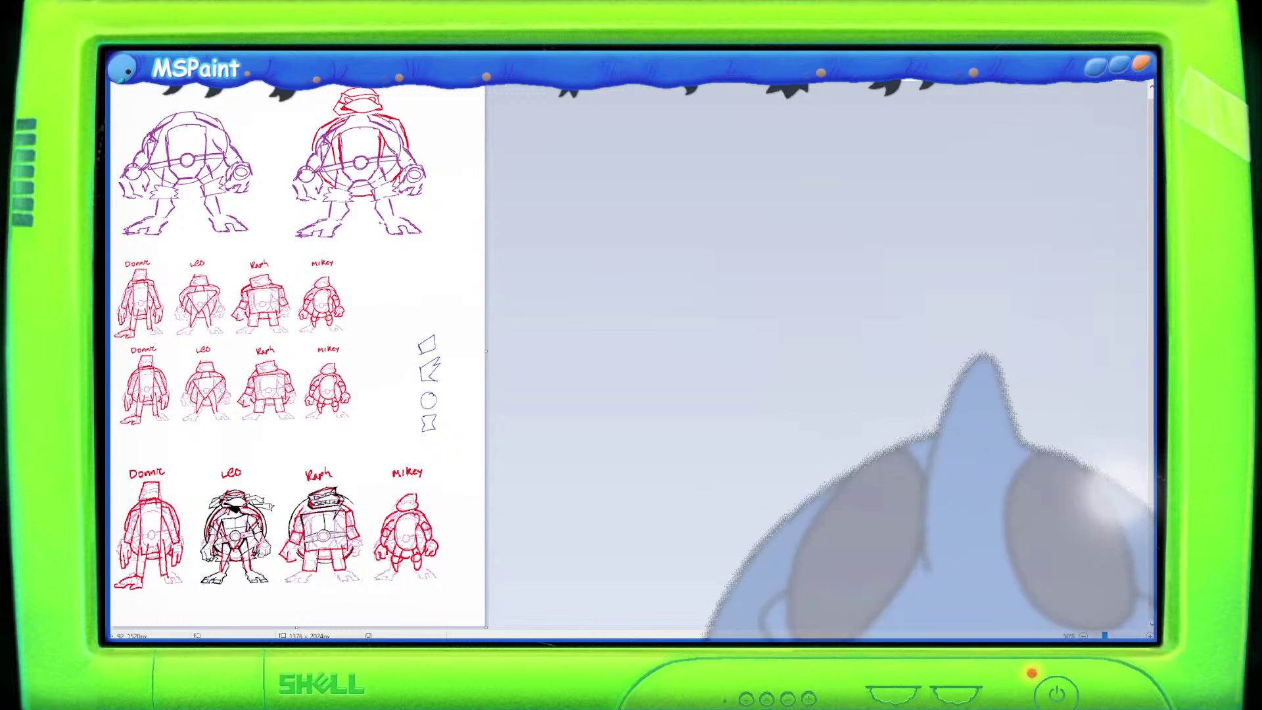
scroll(789, 360, up, 1)
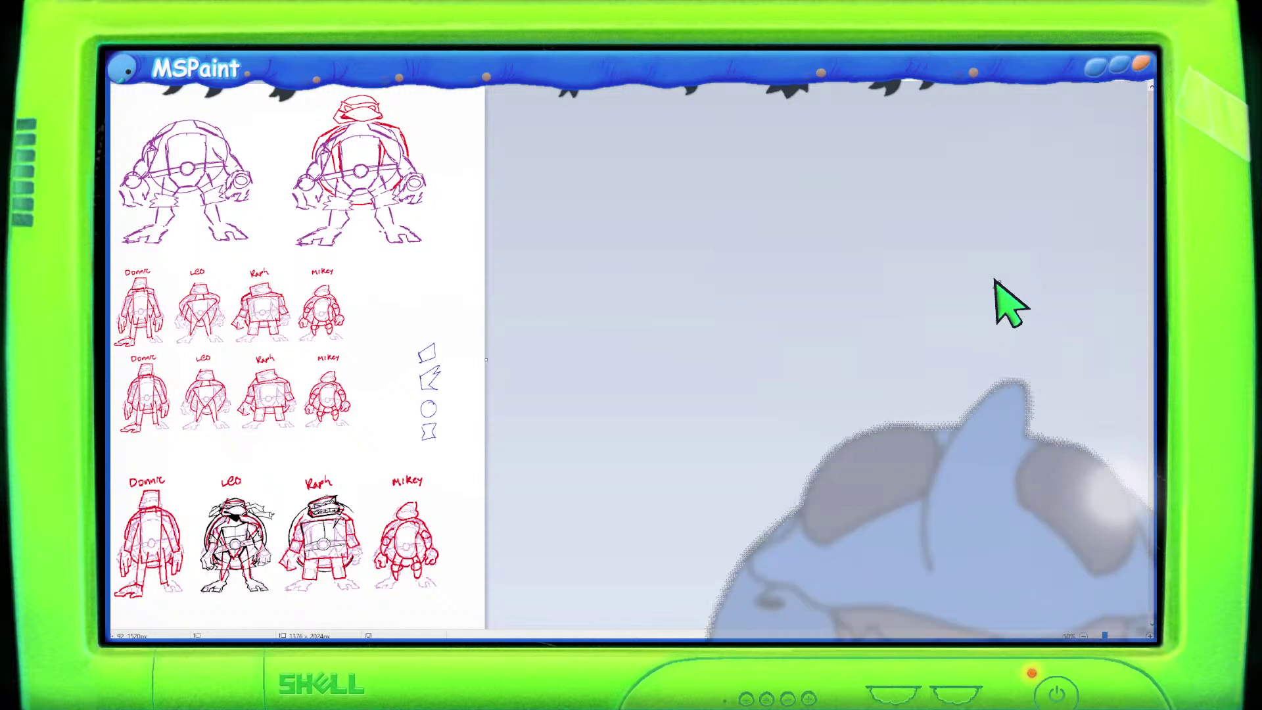
ctrl+scroll(907, 333, up, 1)
scroll(901, 335, down, 10)
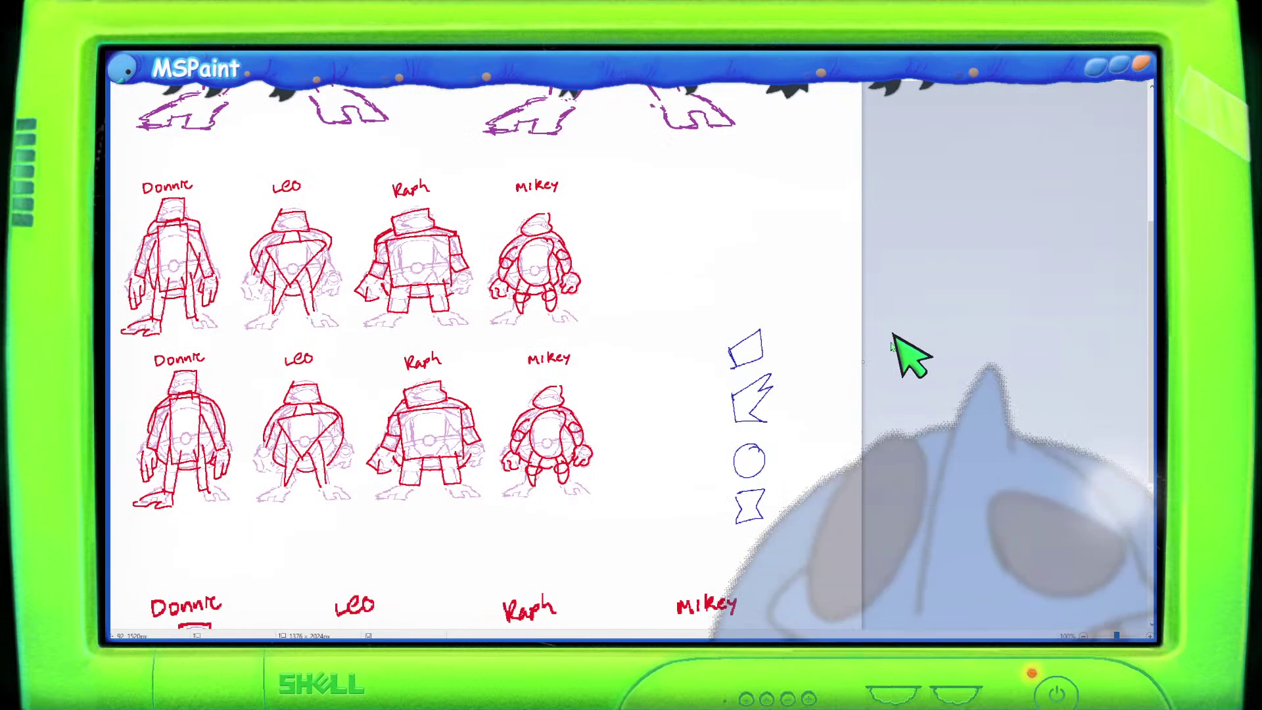
scroll(908, 355, down, 1)
scroll(908, 355, up, 1)
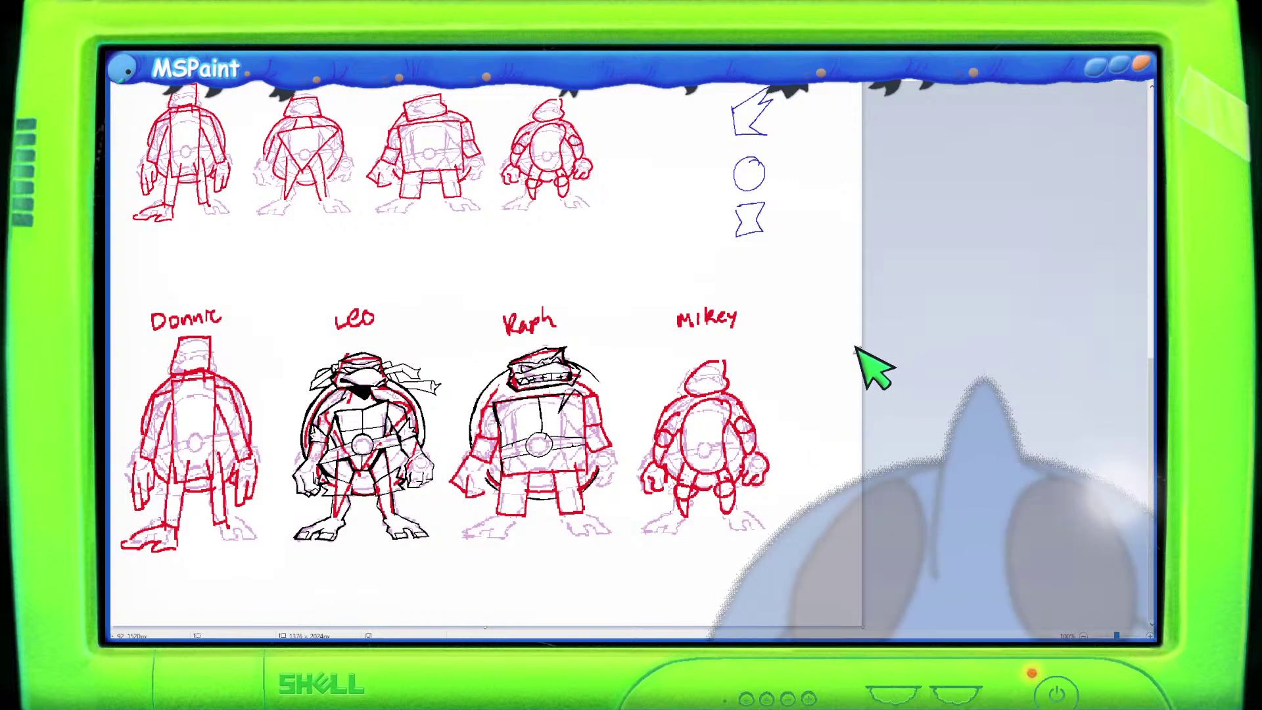
scroll(855, 345, down, 2)
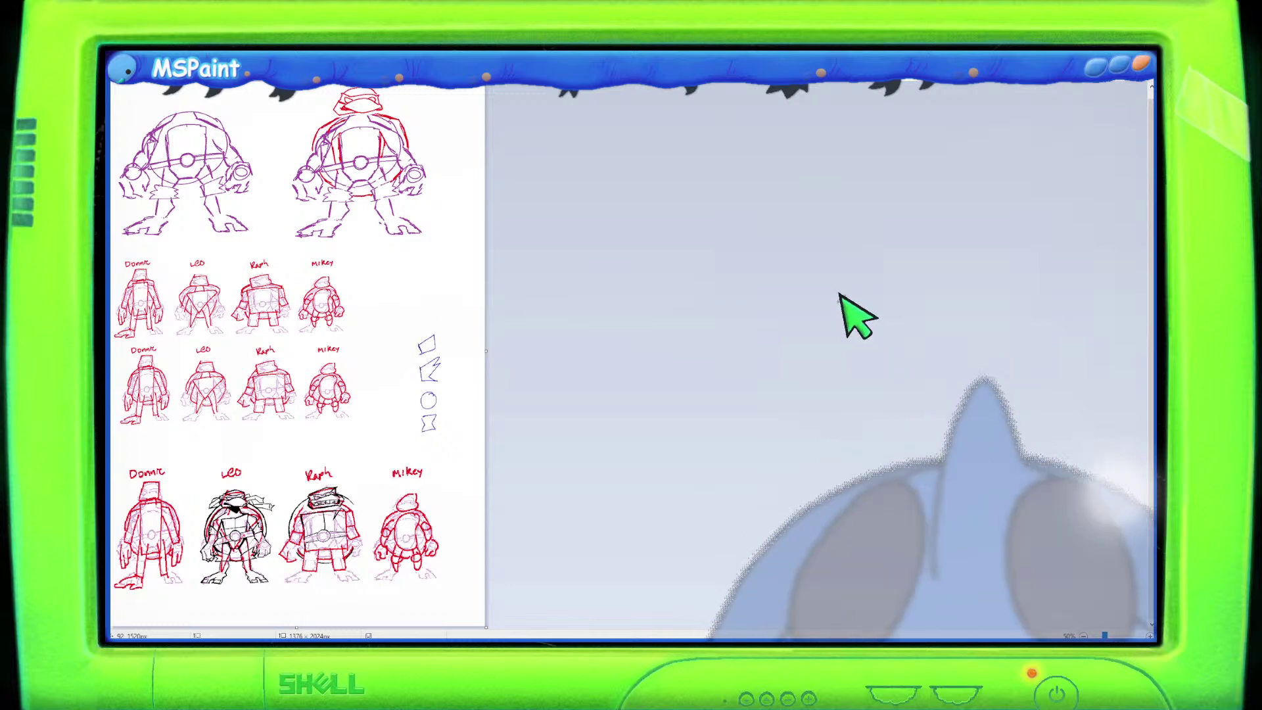
scroll(847, 297, up, 1)
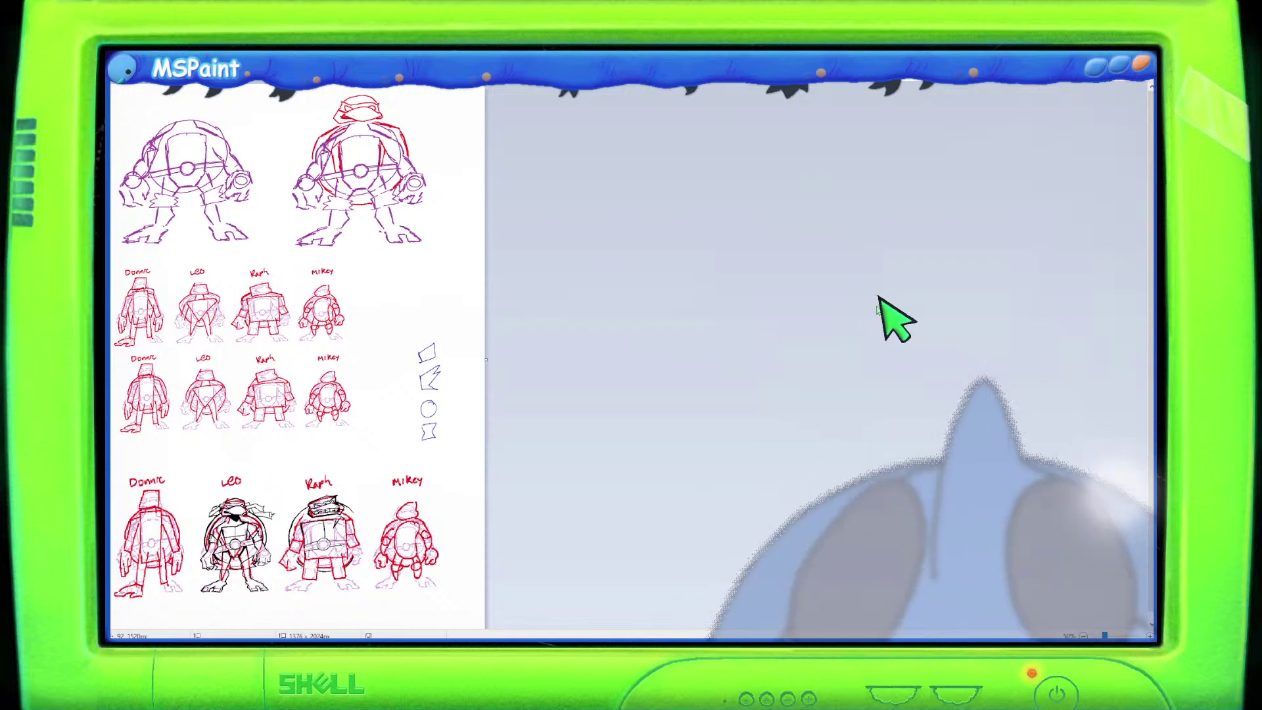
Paste the sketchbook page of character drawings over the turtle sketches and look it over down to the Offbrand Sans drawing.
key(ctrl+v)
scroll(559, 356, up, 1)
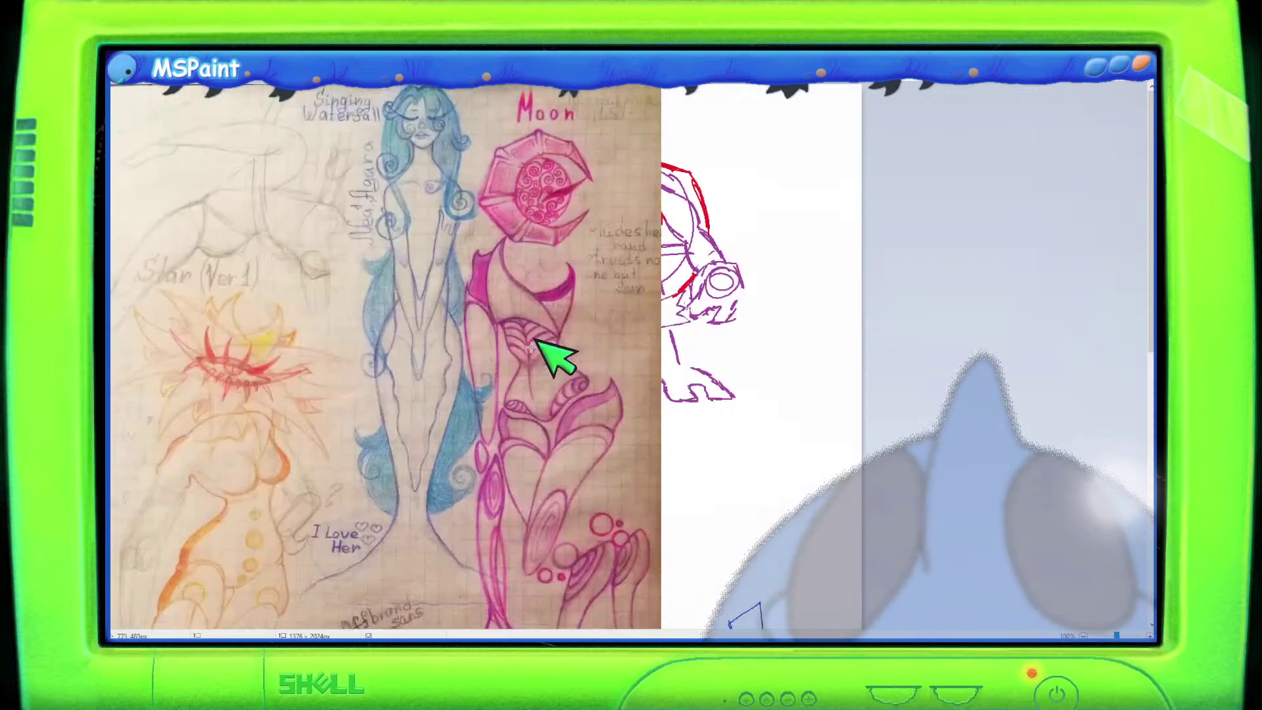
scroll(545, 329, down, 5)
scroll(535, 304, up, 3)
mouse_move(1150, 352)
mouse_down()
mouse_move(1141, 226)
mouse_move(1144, 381)
mouse_up()
scroll(460, 249, up, 5)
scroll(329, 342, down, 7)
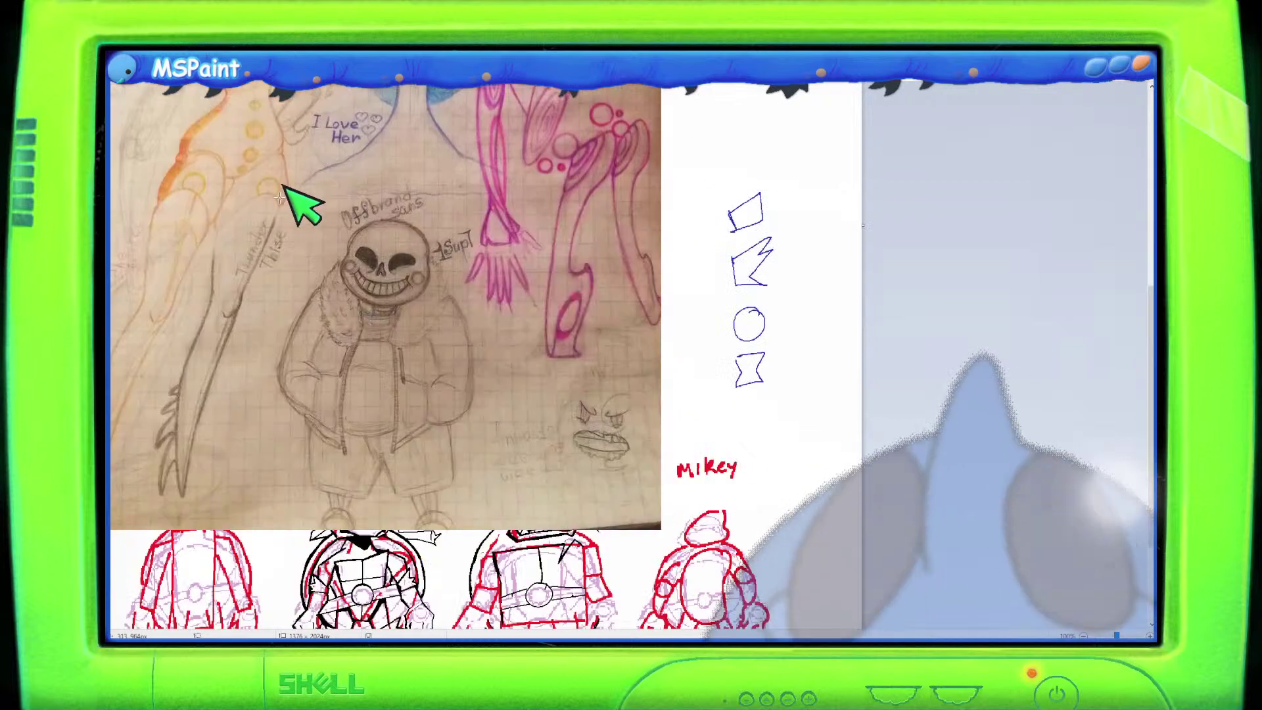
drag(441, 460, 489, 513)
click(531, 468)
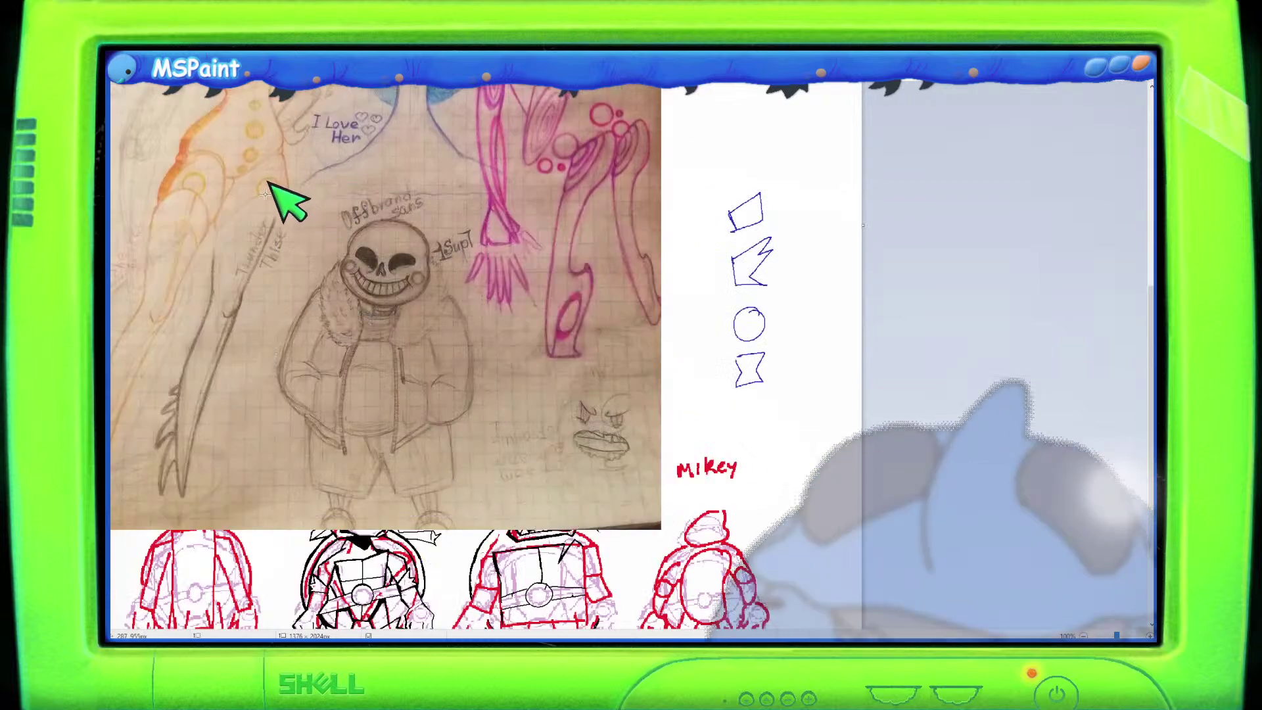
Examine the Star (Ver 1), Singing Waterfall and Moon character drawings on the pasted sketchbook page.
scroll(374, 358, down, 3)
scroll(395, 372, up, 3)
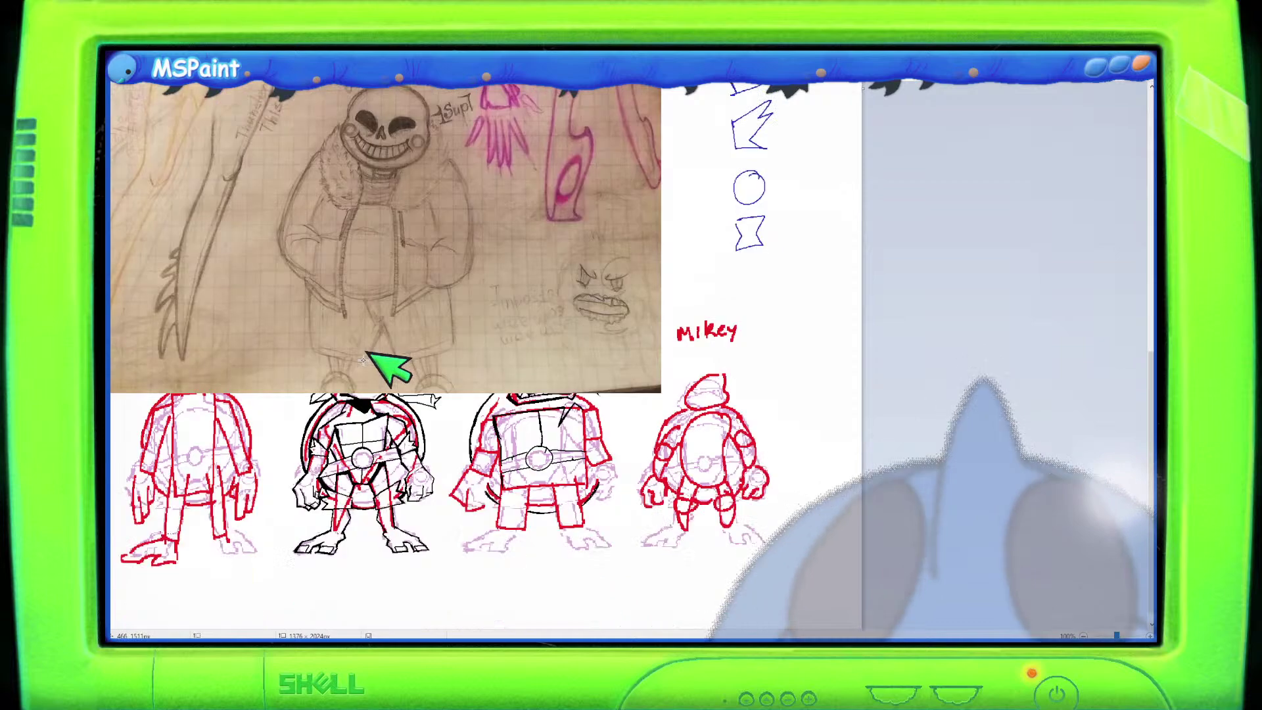
scroll(422, 380, up, 2)
scroll(296, 373, up, 4)
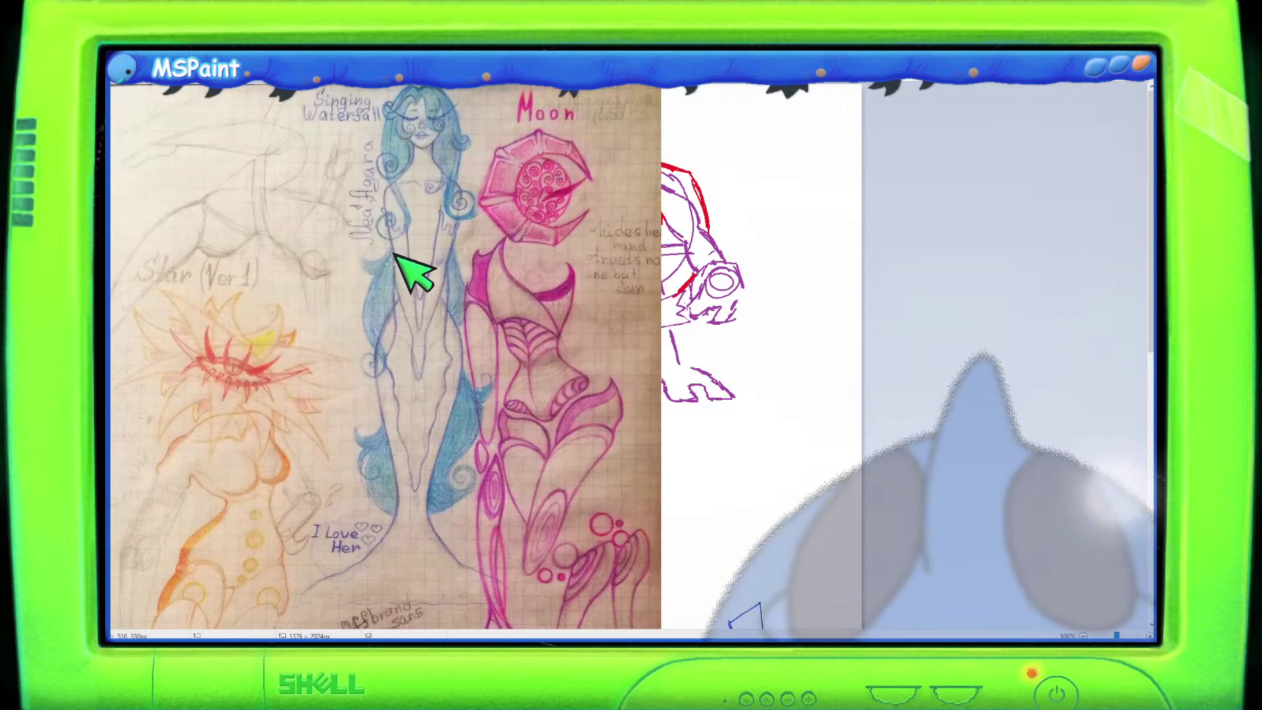
scroll(414, 280, down, 3)
scroll(461, 316, up, 3)
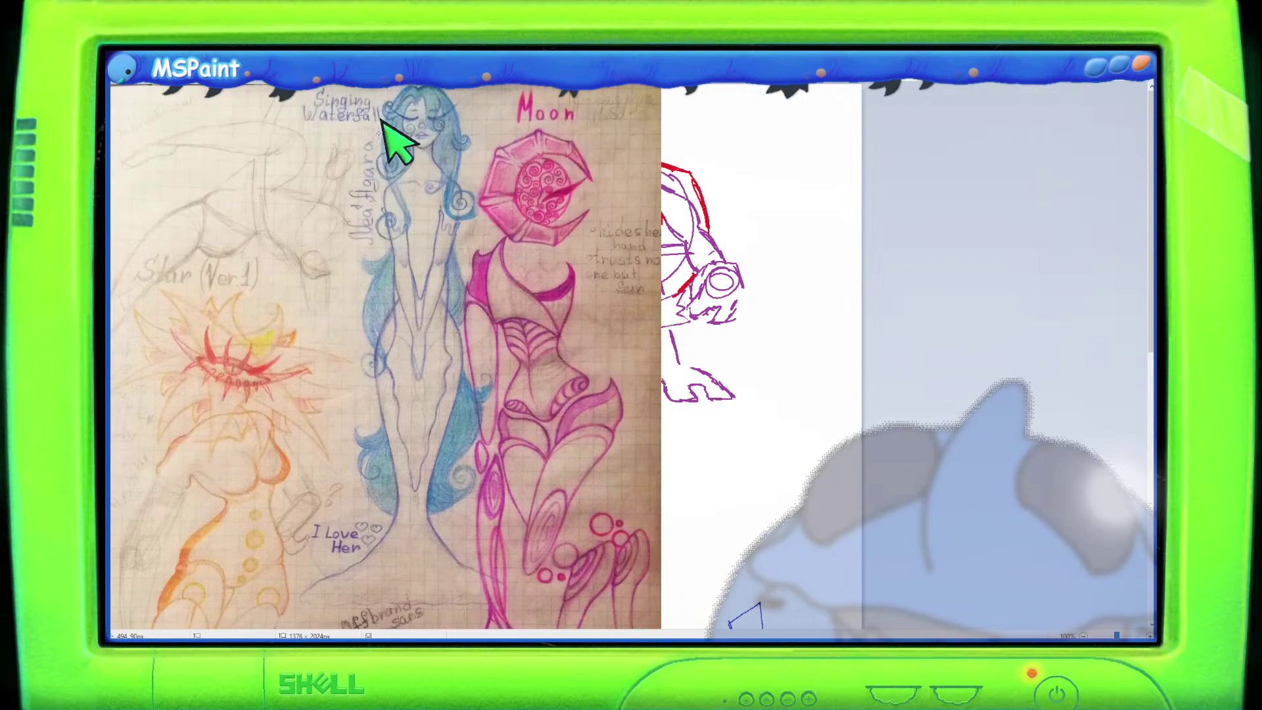
scroll(433, 338, down, 3)
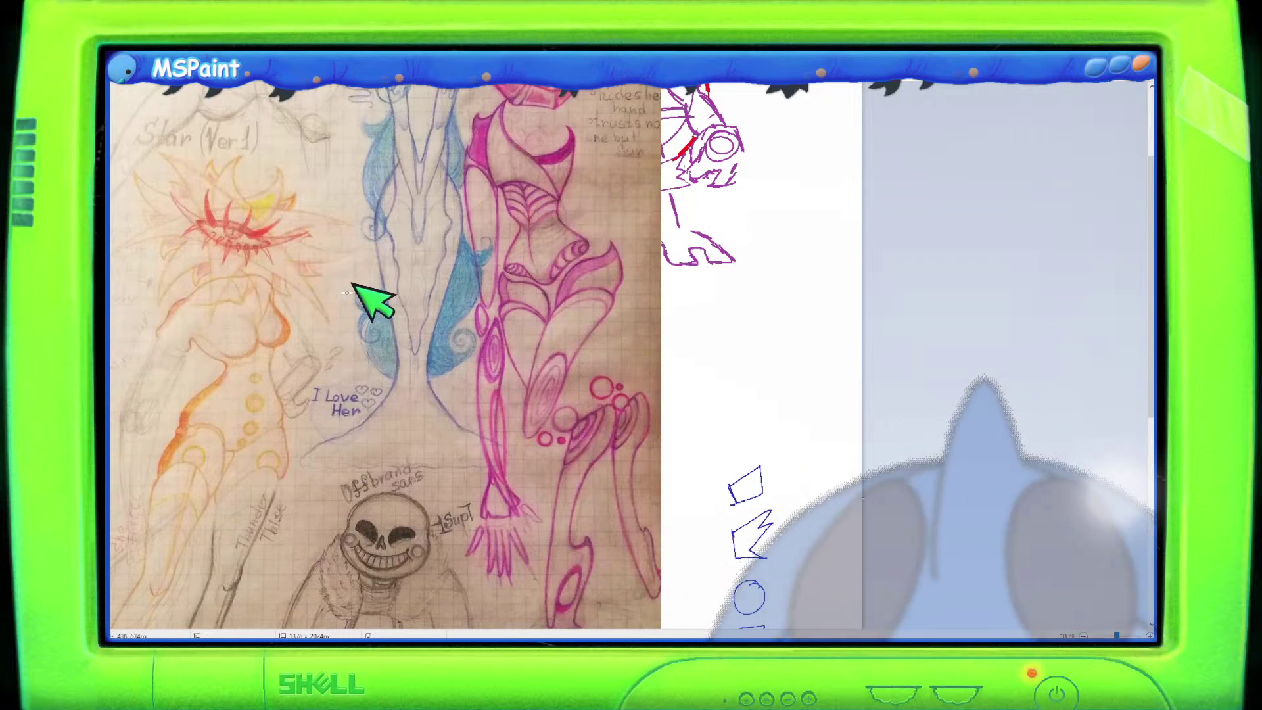
scroll(433, 302, up, 3)
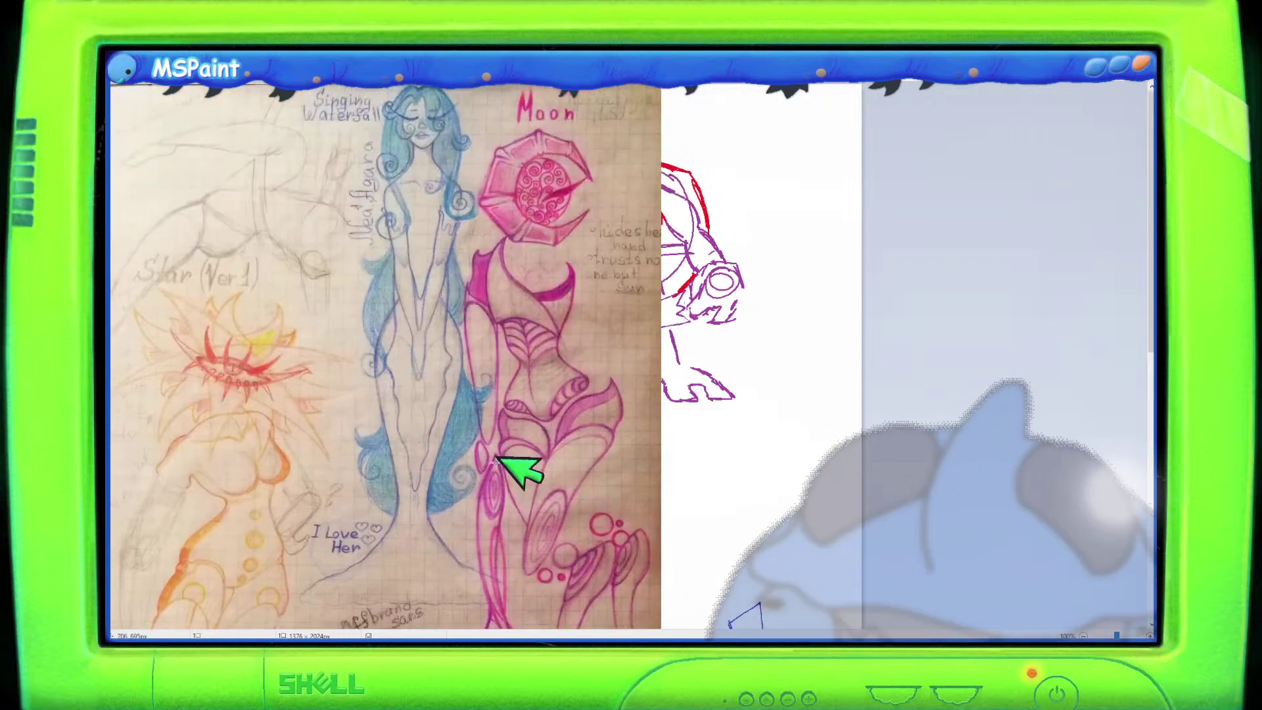
Examine the Offbrand Sans drawing on the pasted sketchbook page, and return to the full sheet of turtle sketches.
scroll(282, 445, down, 6)
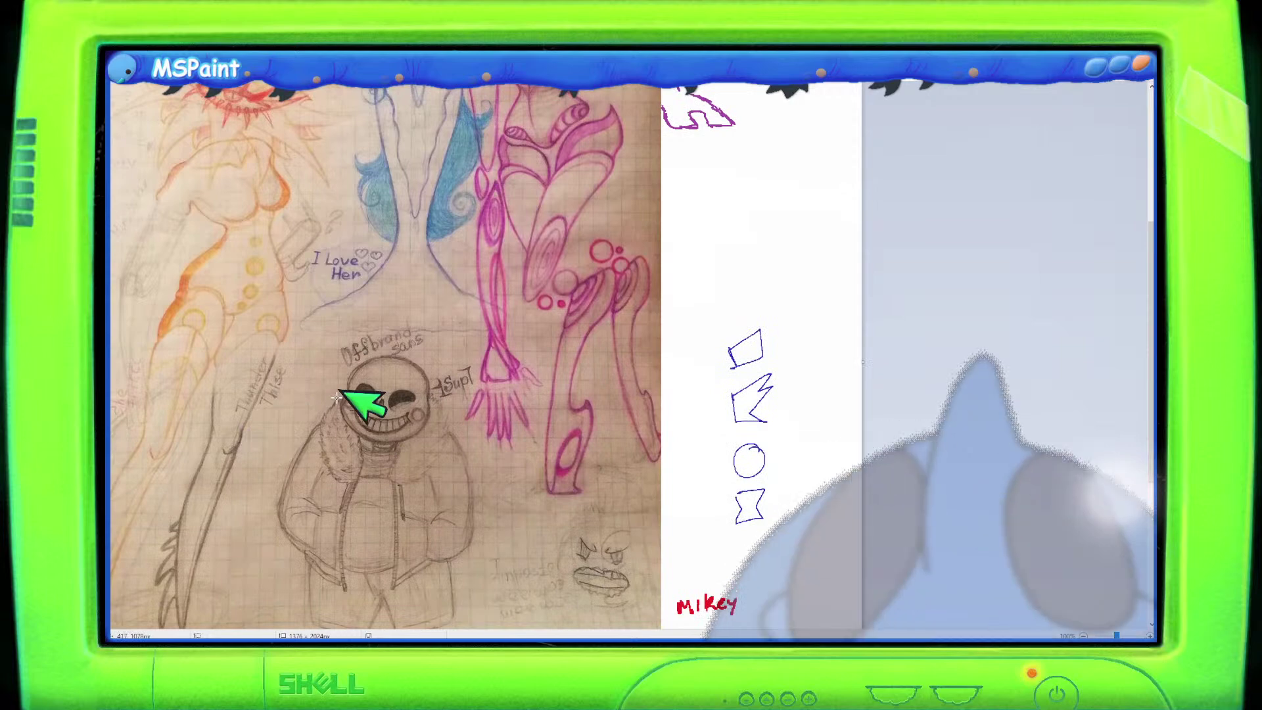
scroll(755, 423, down, 1)
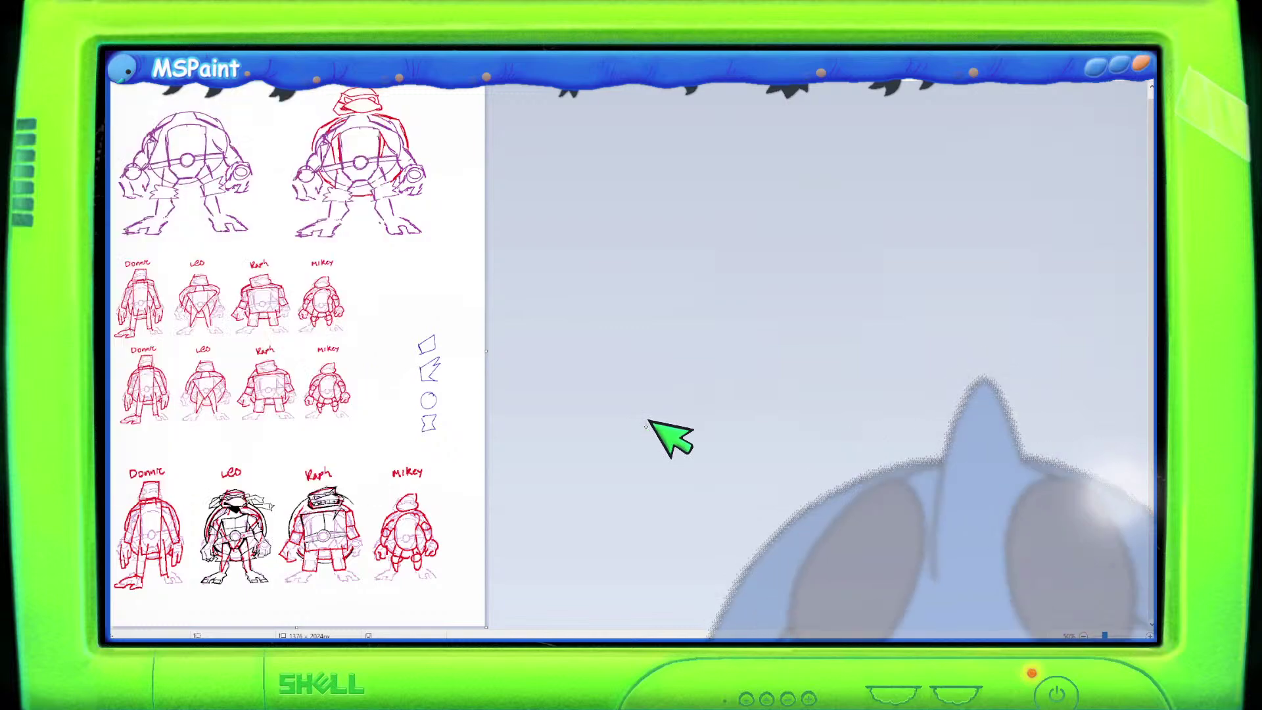
scroll(648, 423, up, 1)
scroll(632, 441, down, 12)
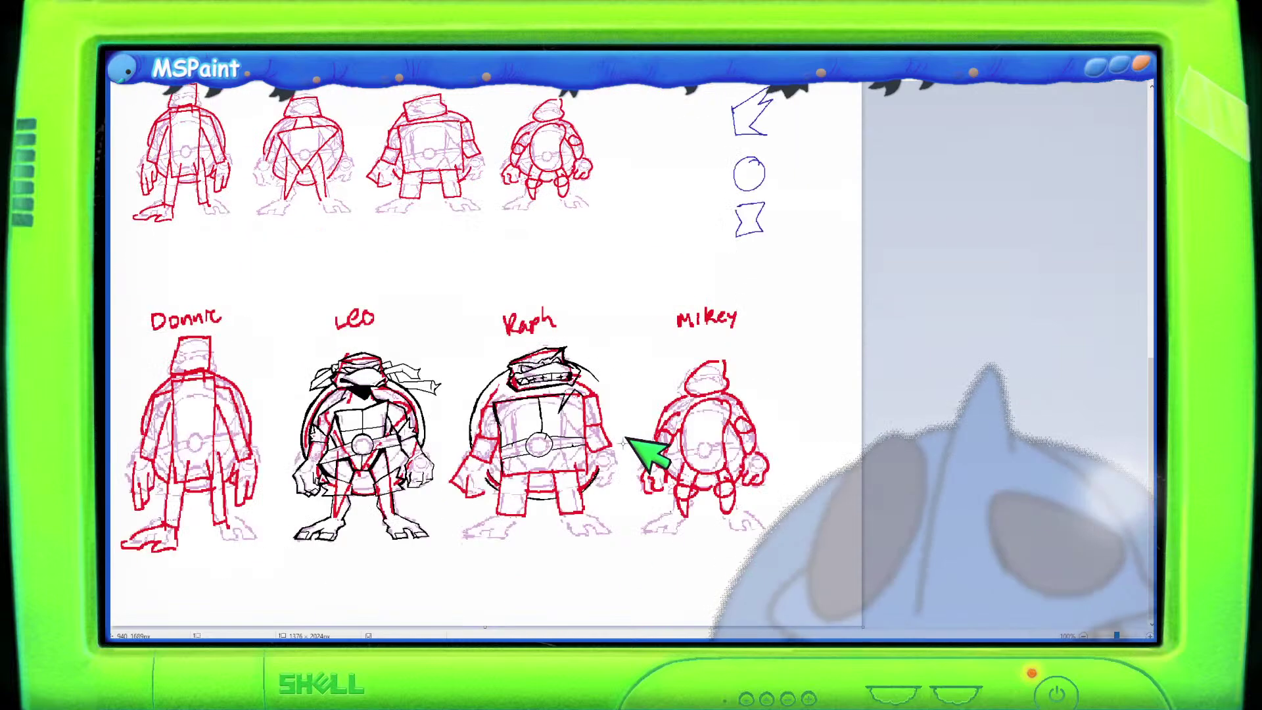
Examine the Donnie, Leo and Raph figures of the named lineup up close, comparing the inked lines with the shapes underneath.
scroll(612, 435, up, 1)
scroll(625, 442, down, 5)
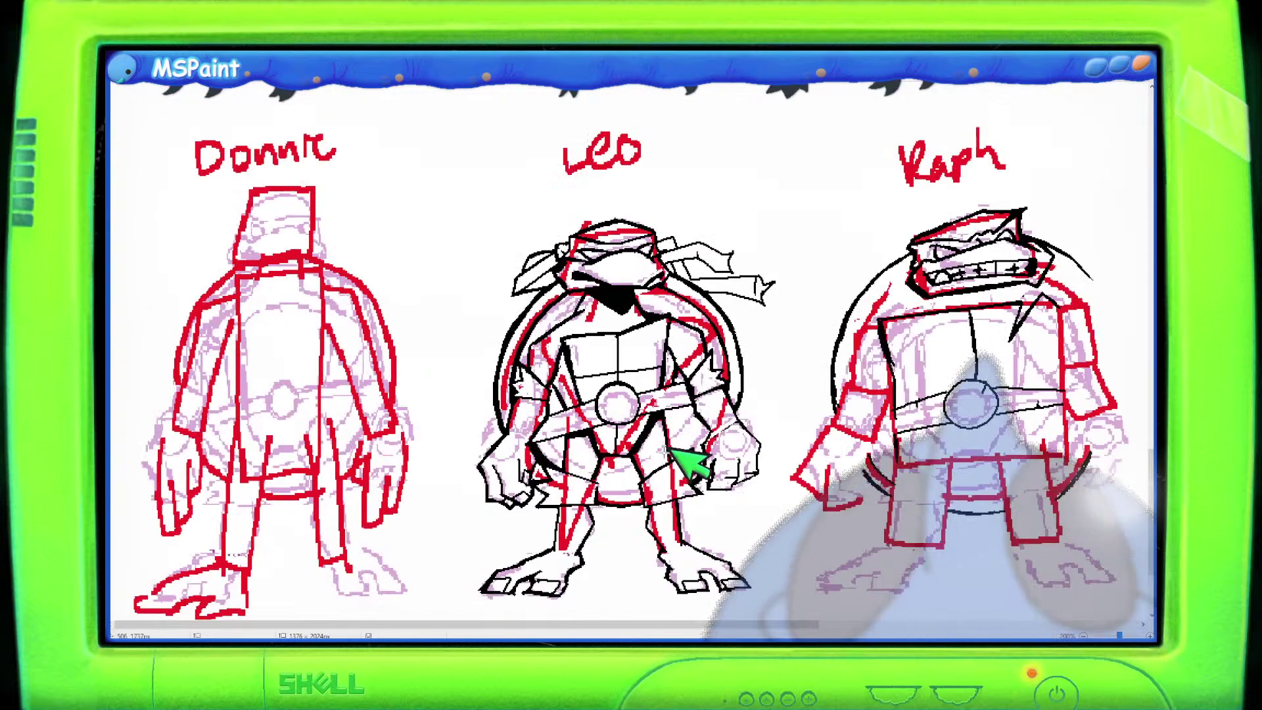
drag(658, 623, 797, 615)
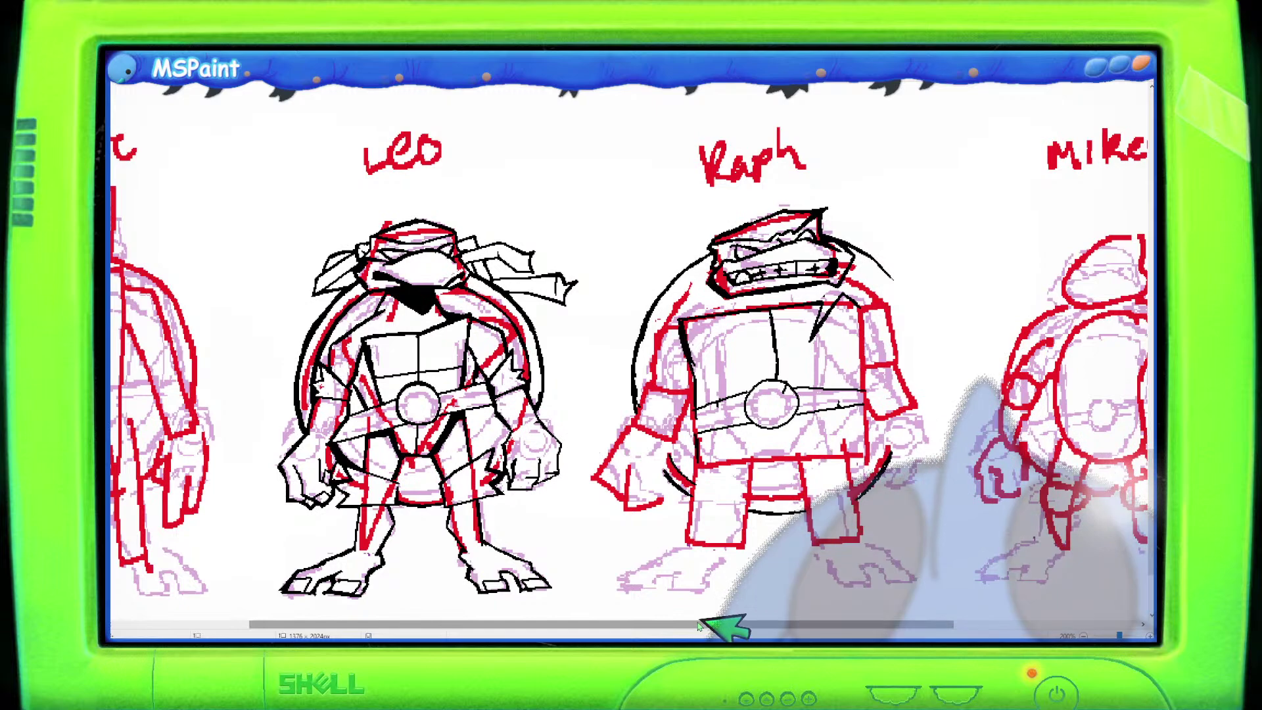
drag(718, 625, 670, 625)
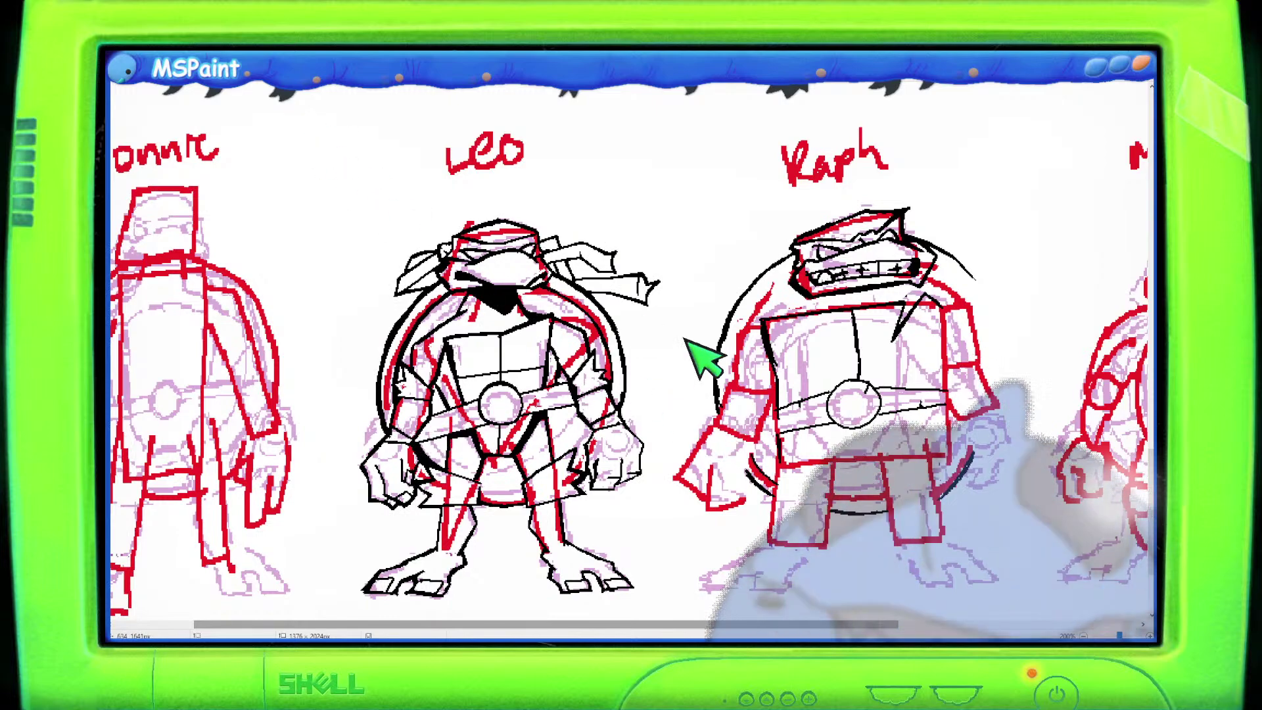
drag(723, 624, 656, 629)
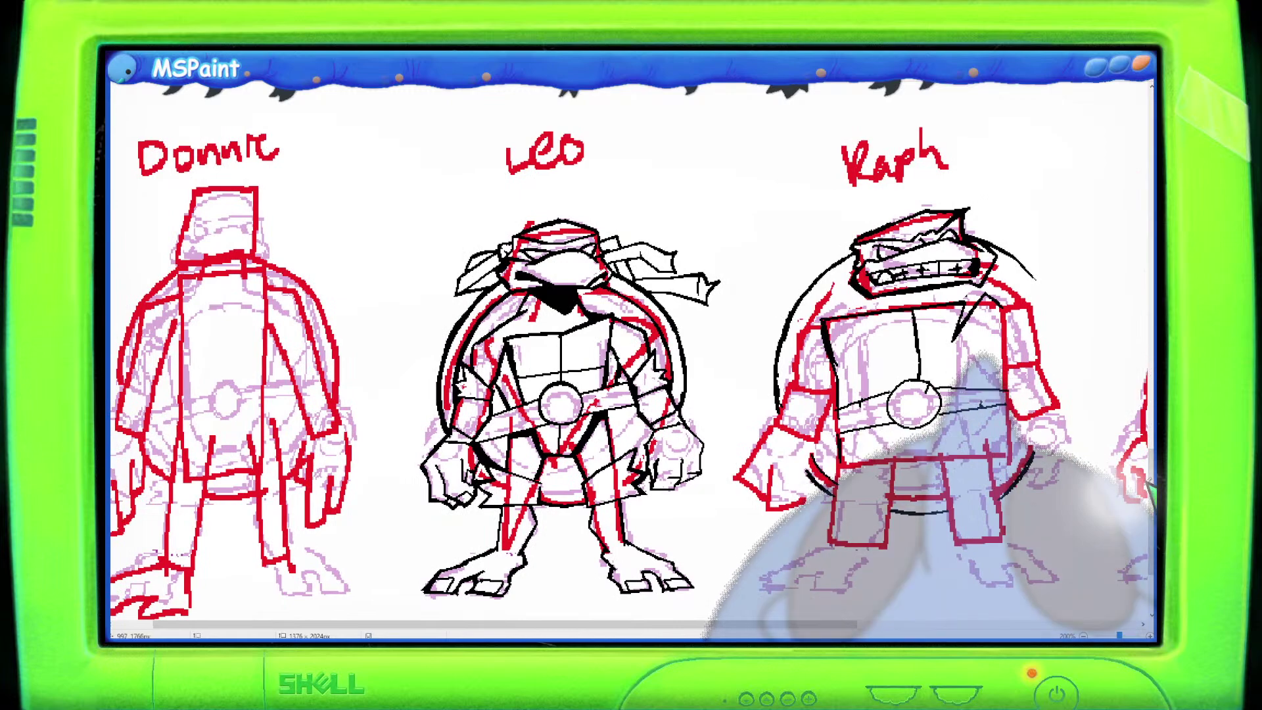
scroll(634, 369, down, 2)
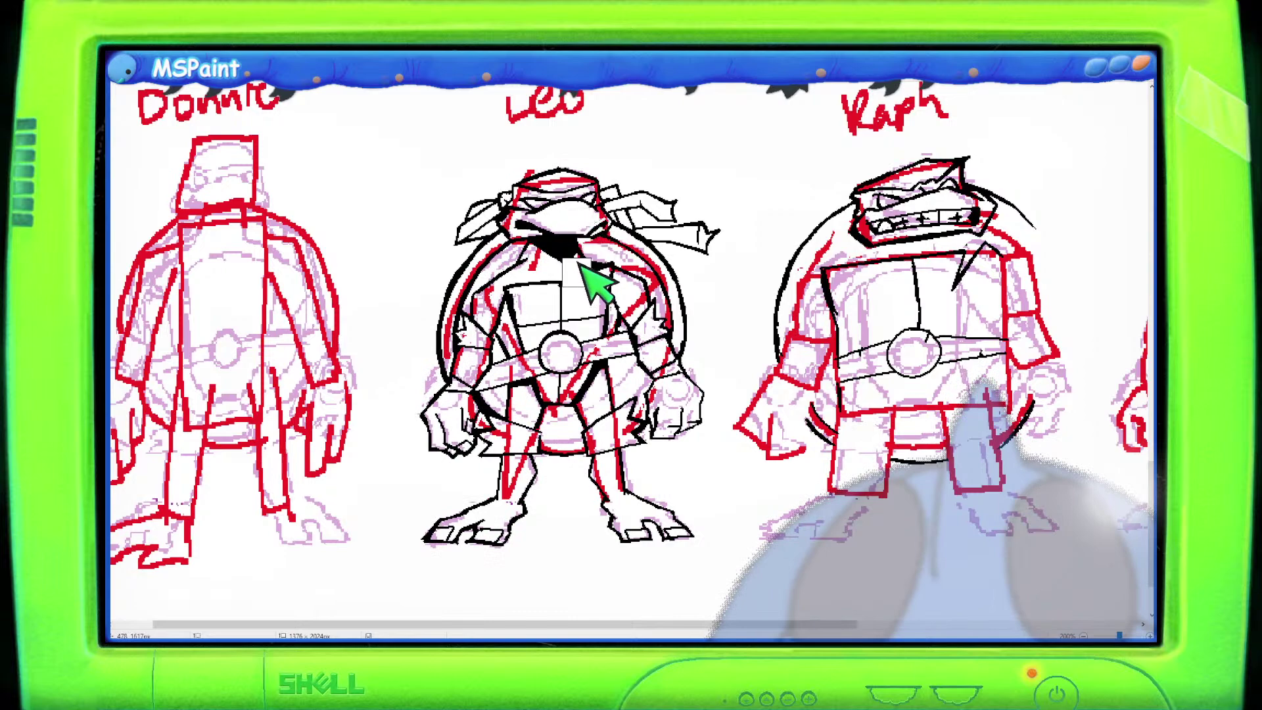
scroll(592, 269, down, 1)
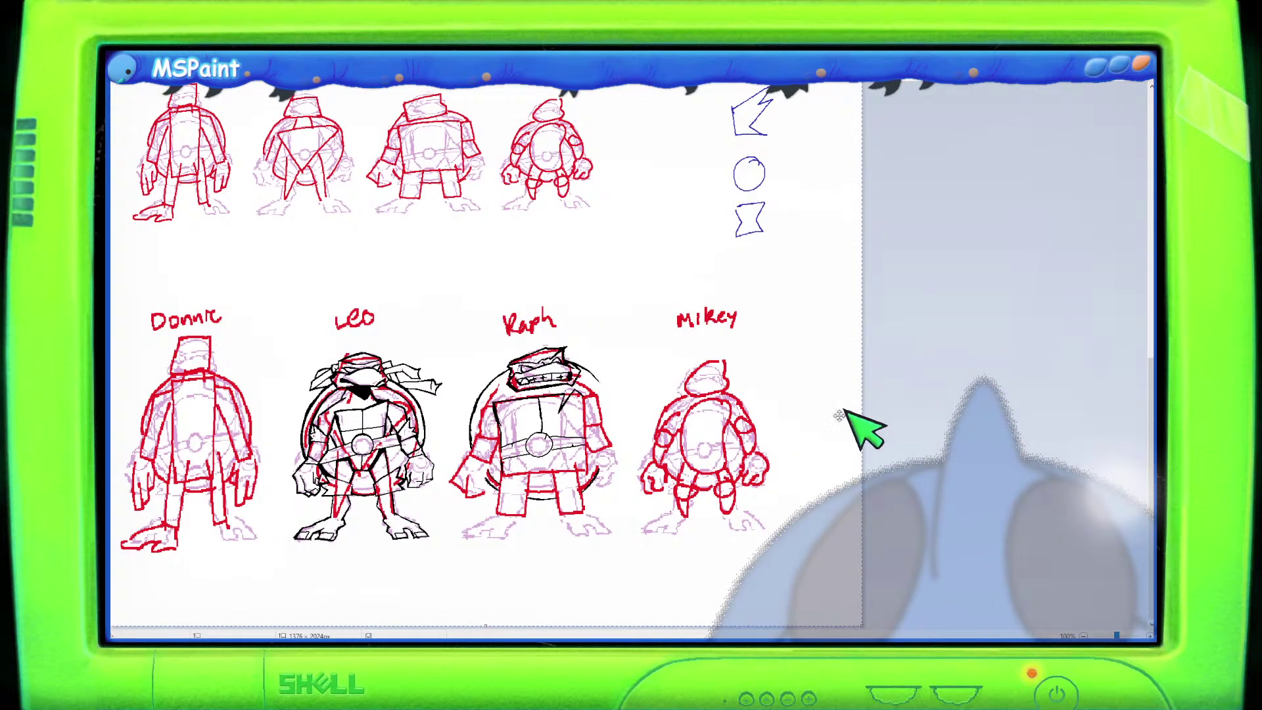
scroll(676, 428, up, 1)
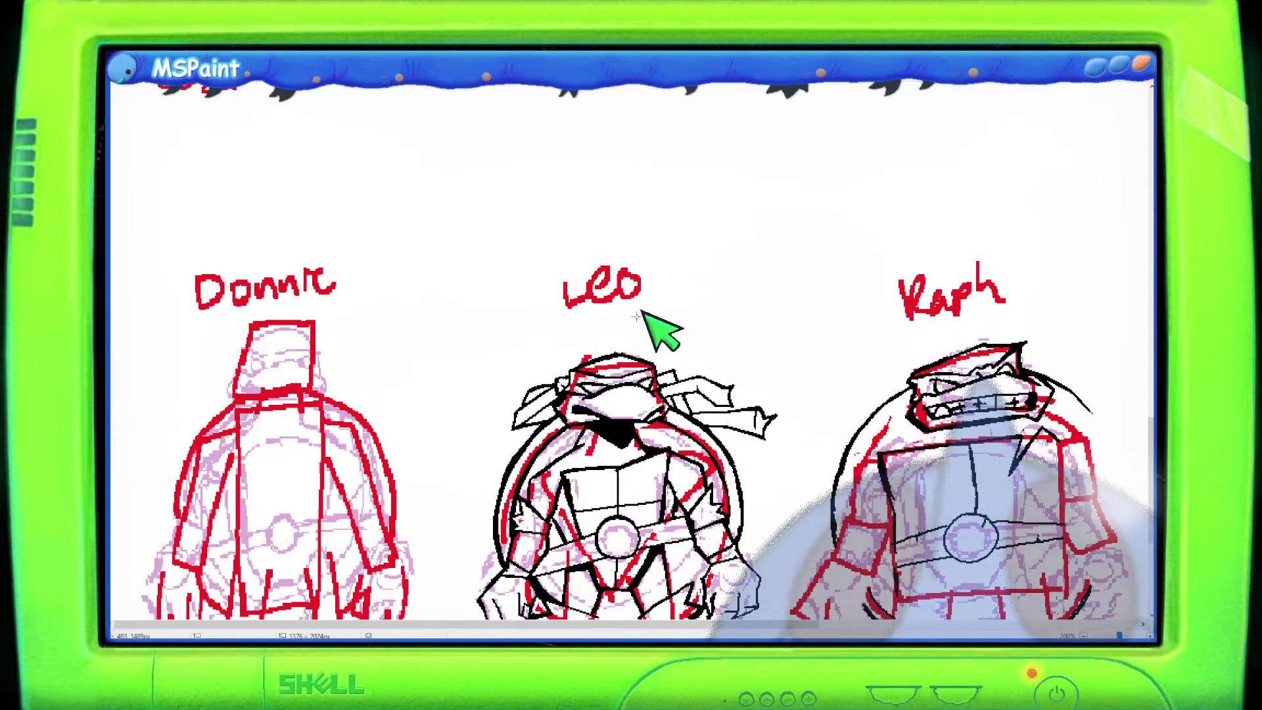
scroll(664, 328, down, 3)
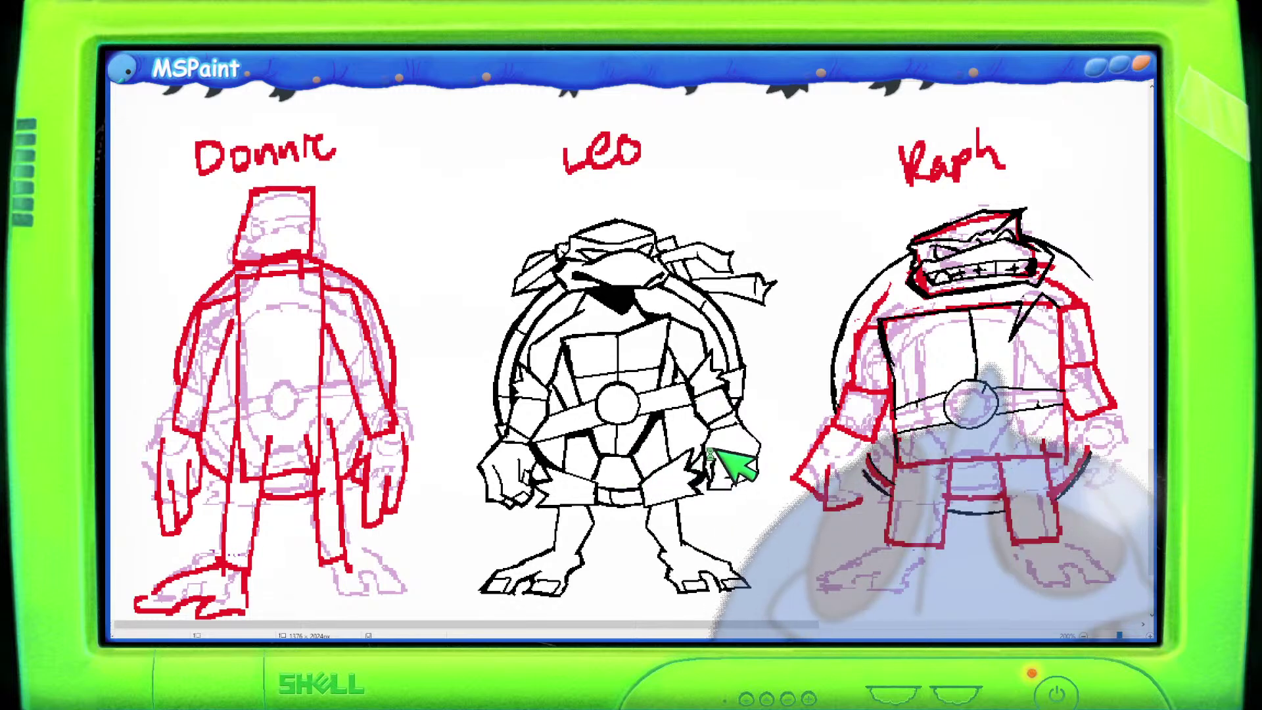
Mix a custom bright blue drawing color with red 6, green 114 and blue 244.
click(1115, 191)
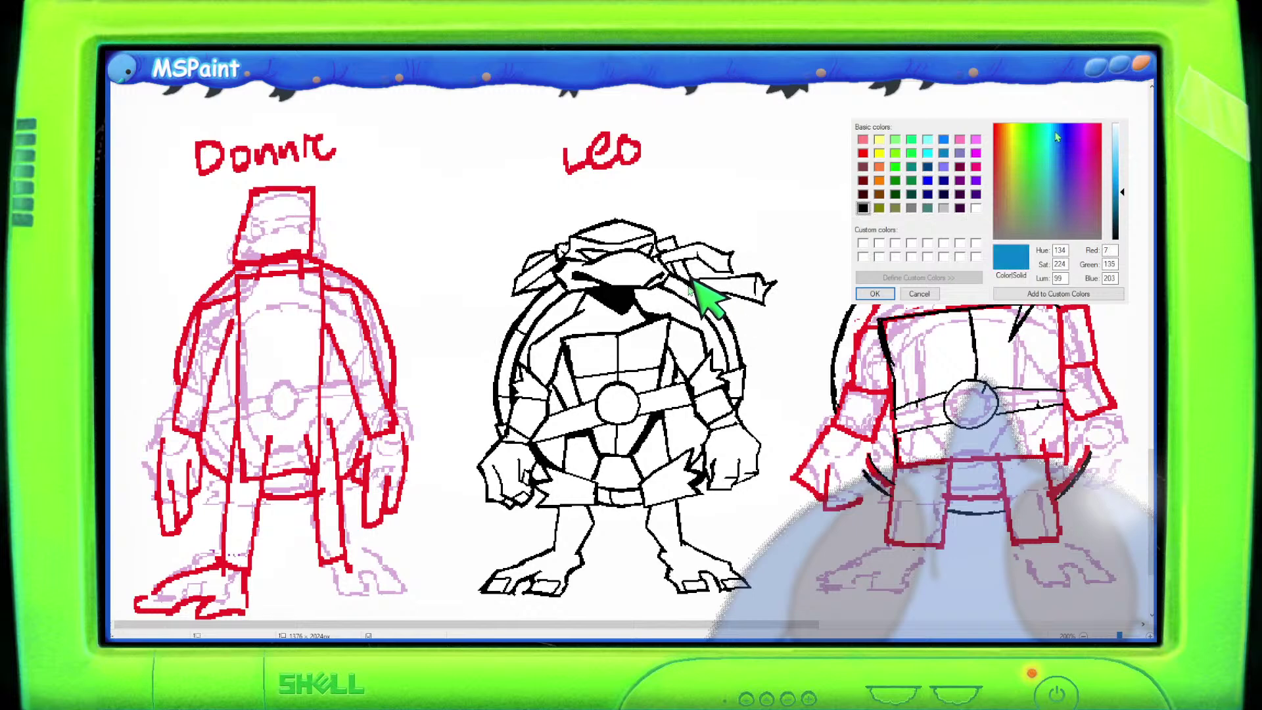
click(1060, 132)
click(1061, 130)
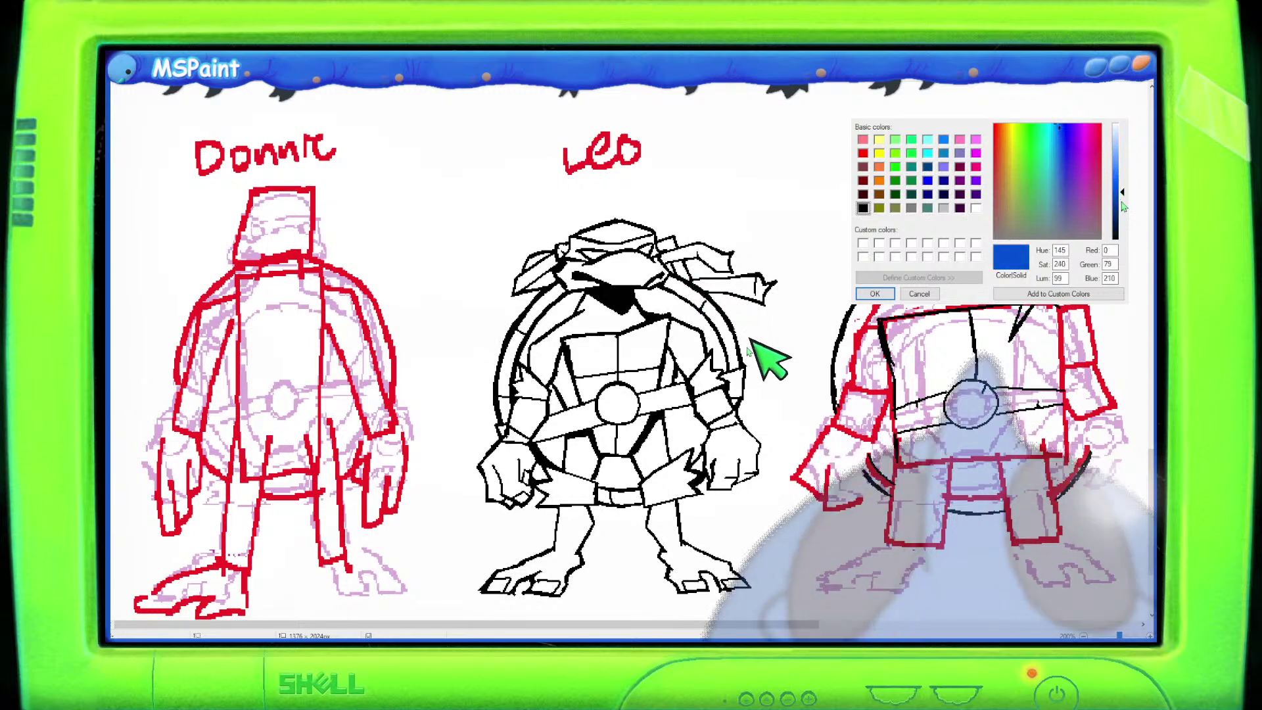
drag(1122, 192, 1121, 182)
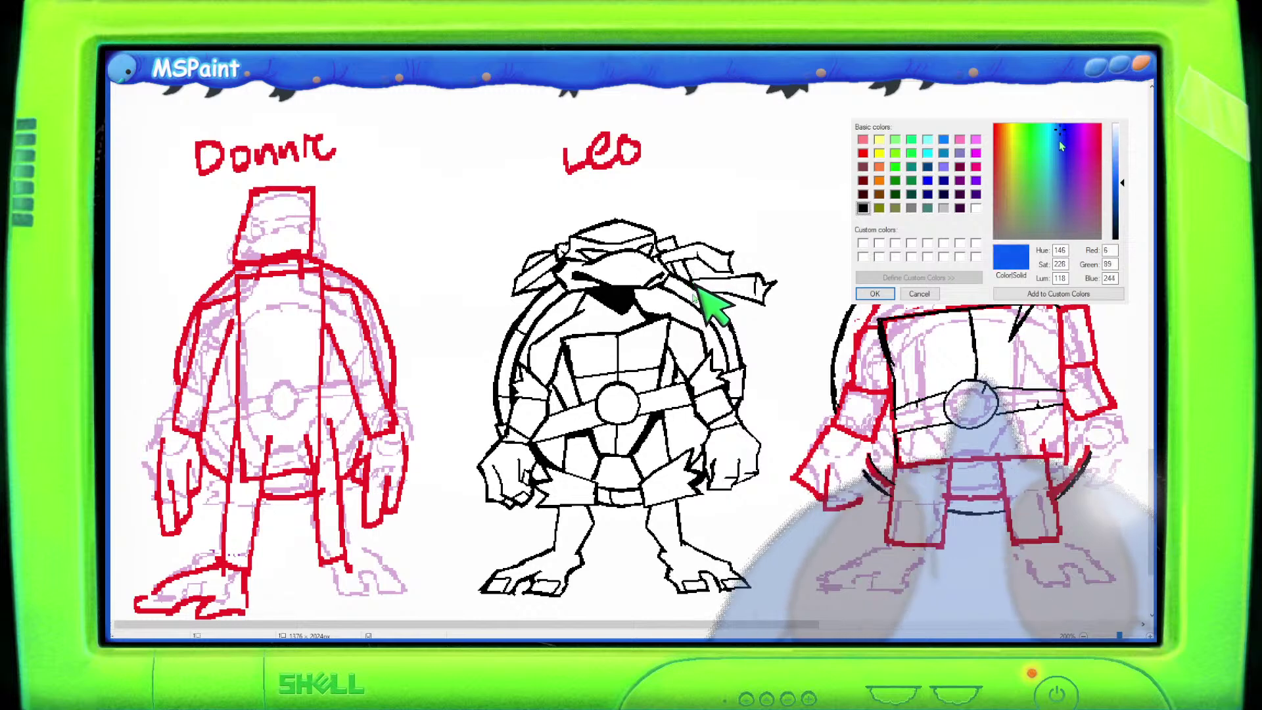
drag(1060, 134, 1059, 136)
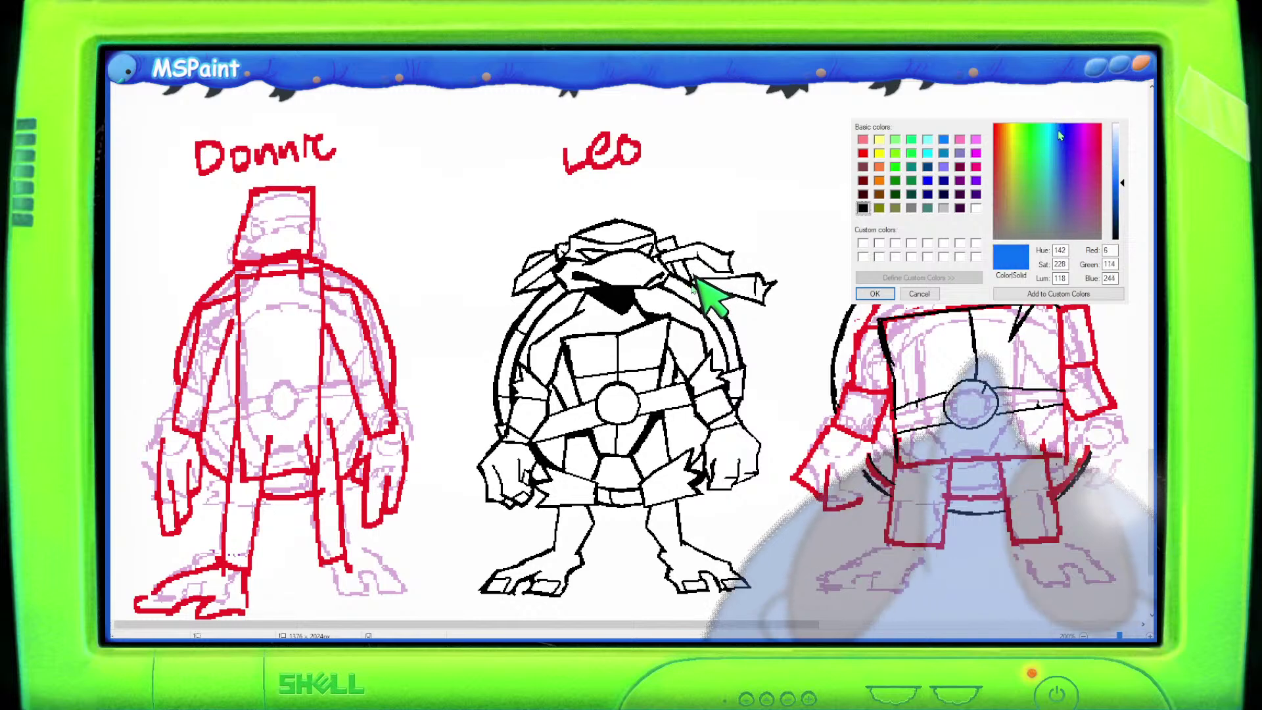
click(874, 293)
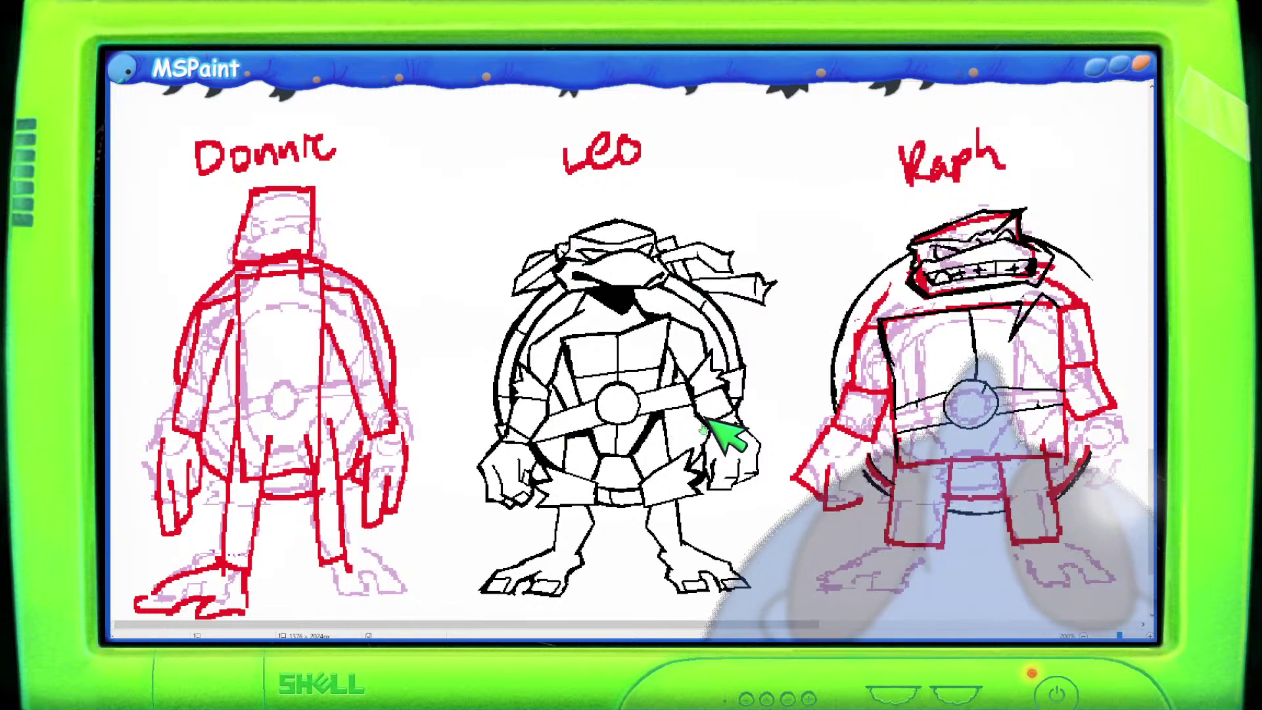
Fill Leo's bandana mask and tails, elbow pads, wristband and knee pads with the bright blue.
click(592, 239)
click(558, 253)
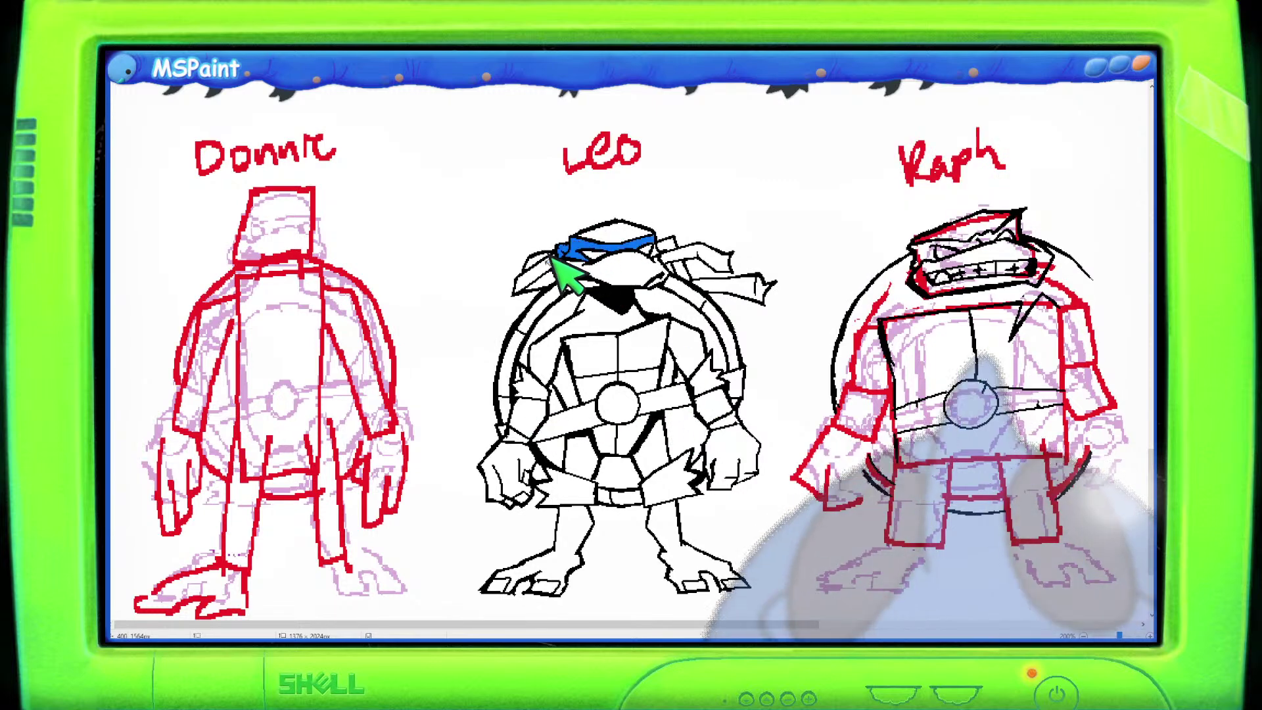
click(684, 258)
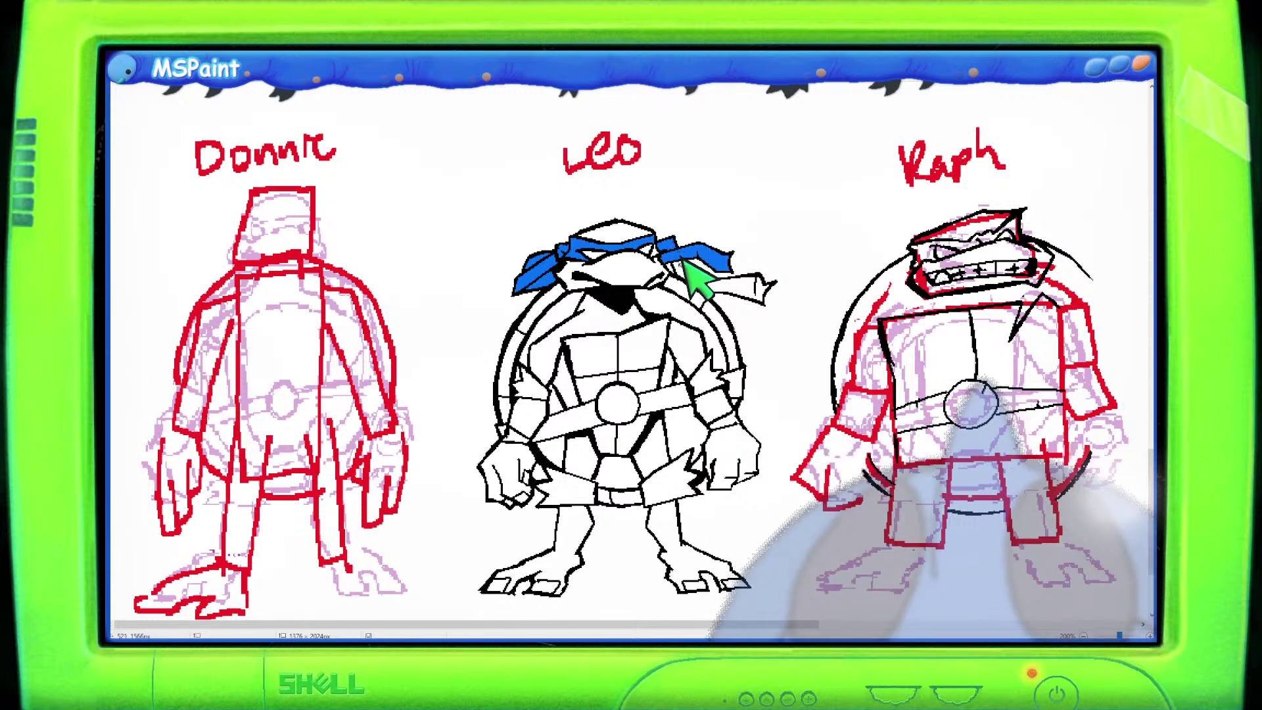
click(756, 292)
click(529, 388)
click(573, 475)
click(671, 480)
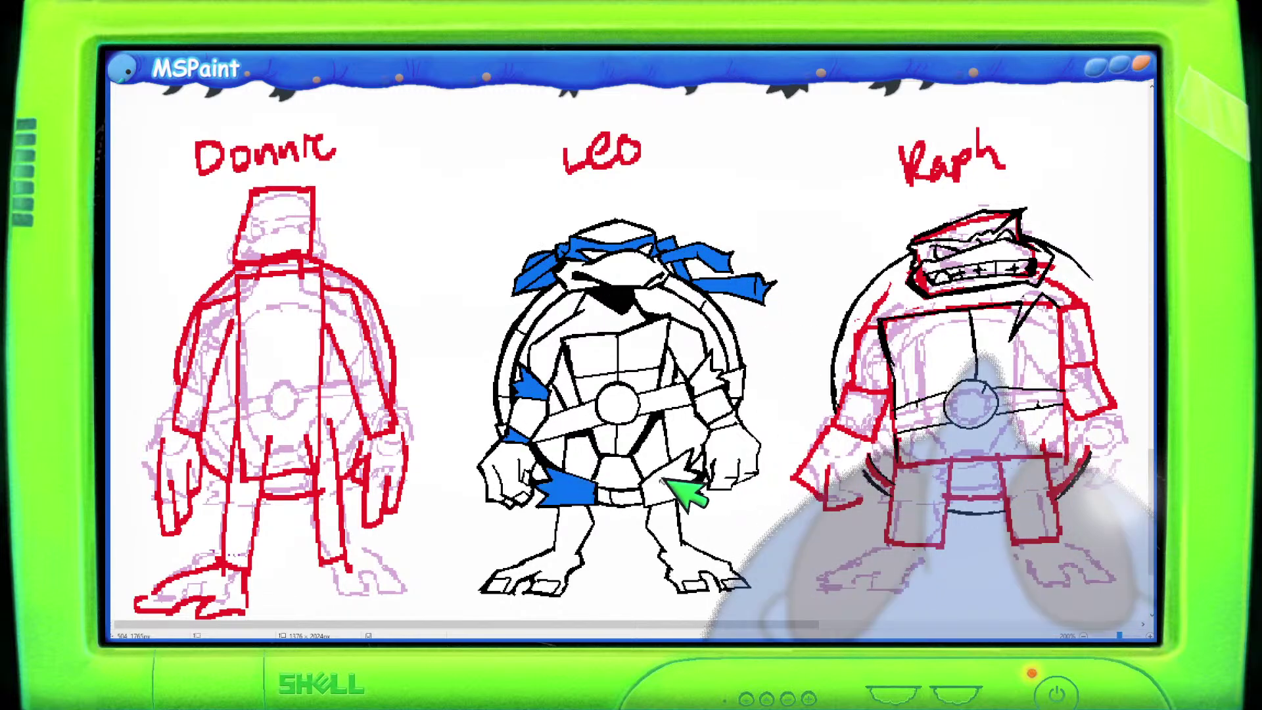
click(723, 373)
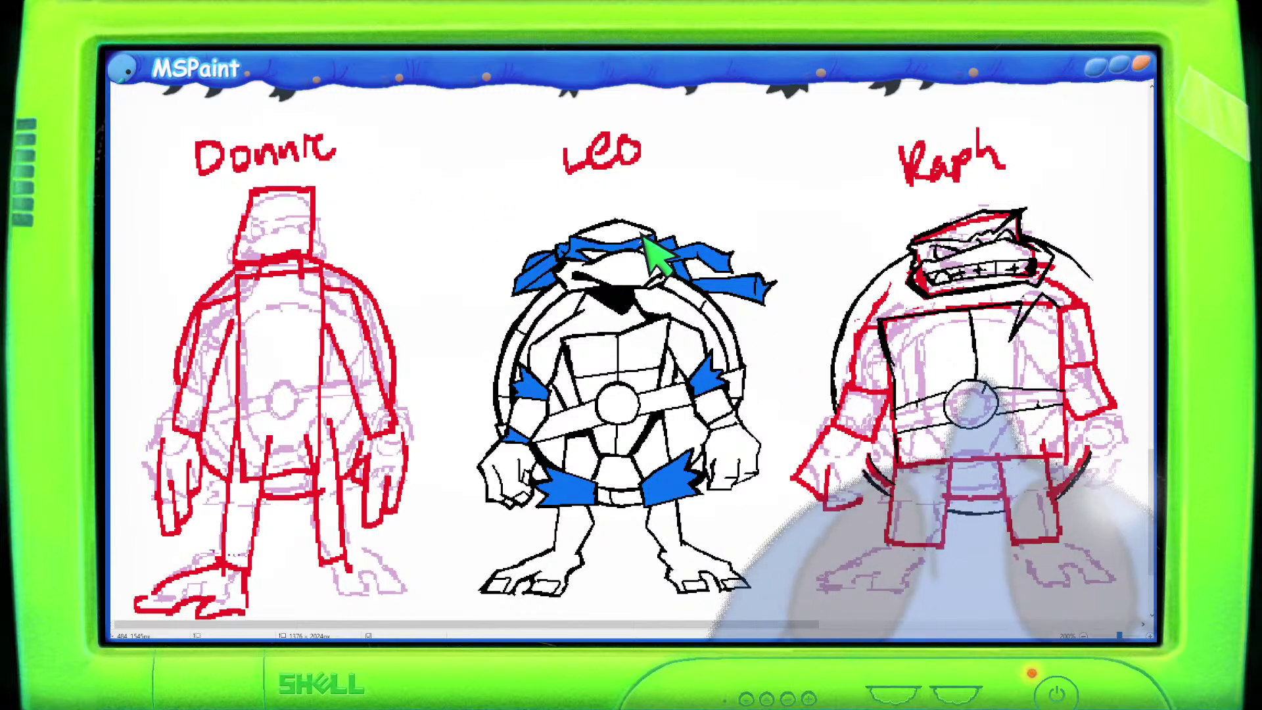
Select the whole blue-accented Leo figure in the named lineup, without its name label, for copying.
scroll(645, 249, down, 1)
scroll(333, 347, down, 1)
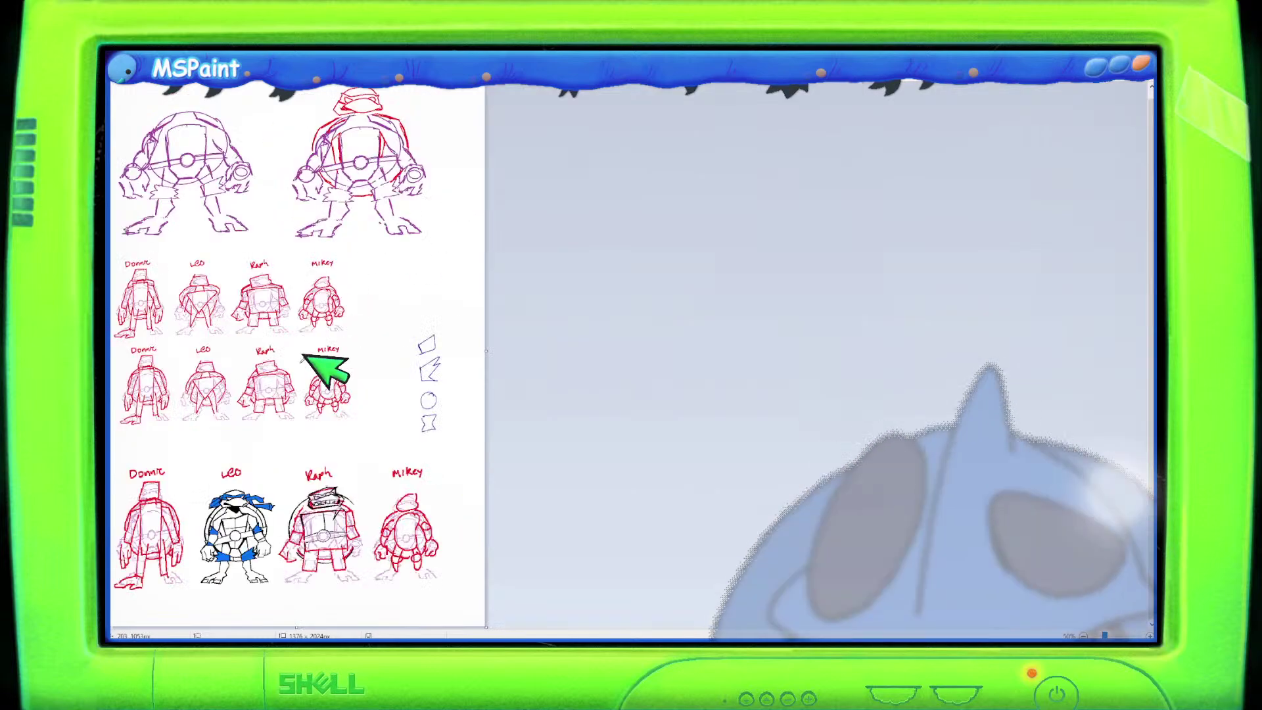
scroll(304, 386, up, 1)
scroll(316, 355, down, 5)
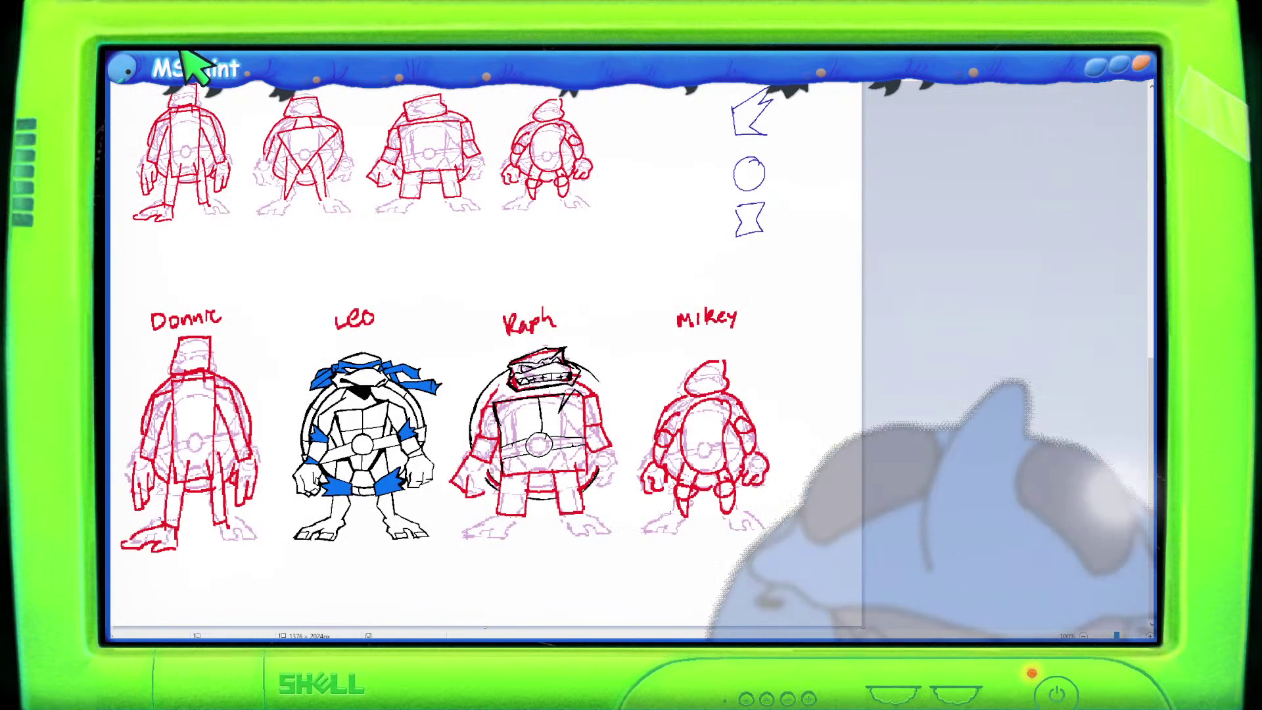
drag(273, 345, 447, 554)
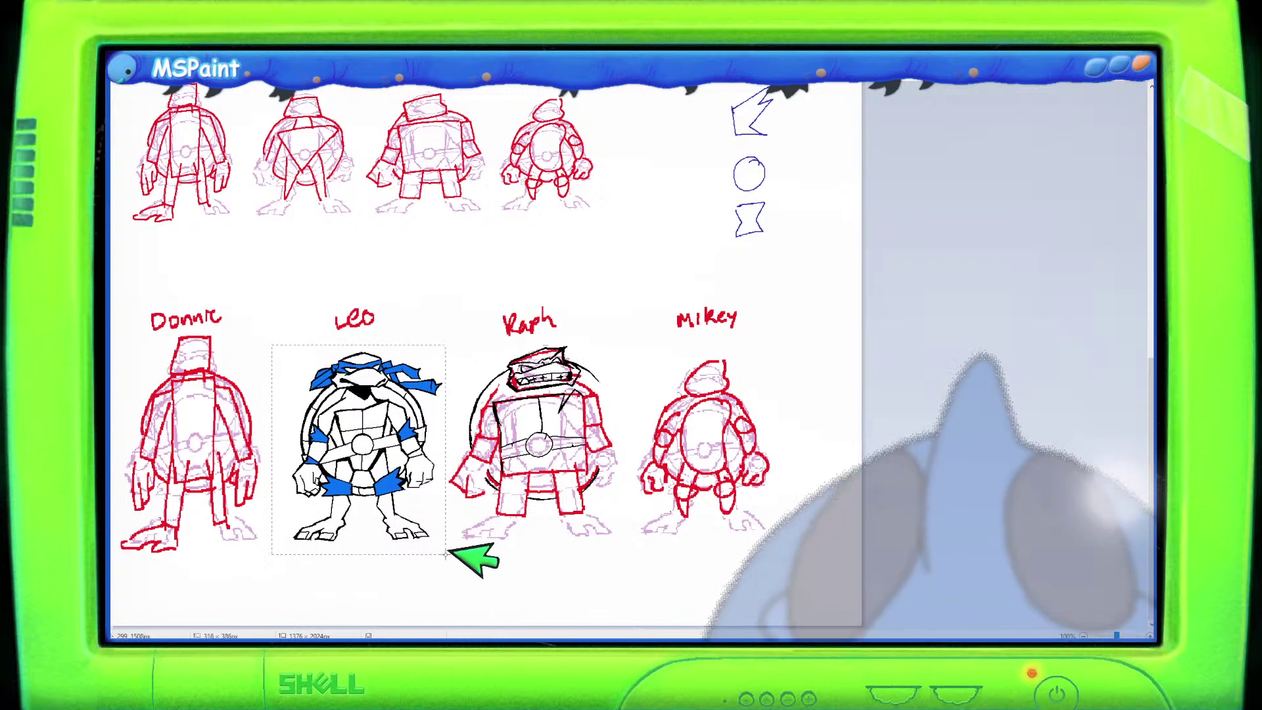
Widen the canvas to make blank space beside the large purple and red turtle base sketches.
scroll(635, 503, up, 5)
scroll(650, 506, down, 5)
scroll(653, 501, up, 5)
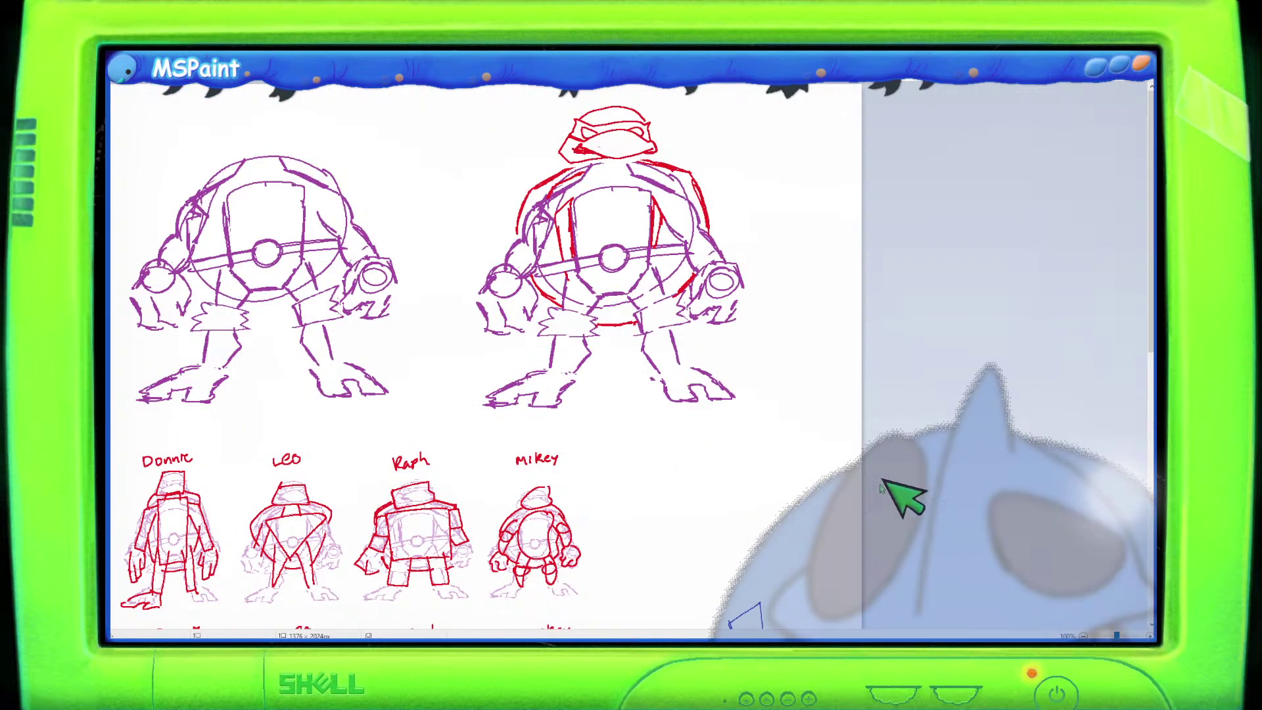
scroll(874, 446, down, 5)
ctrl+scroll(865, 409, down, 2)
drag(489, 348, 575, 339)
Paste a copy of the colored Leo and place it in the blank space beside the large red-headed turtle base.
key(ctrl+v)
drag(175, 127, 499, 155)
ctrl+scroll(639, 393, up, 2)
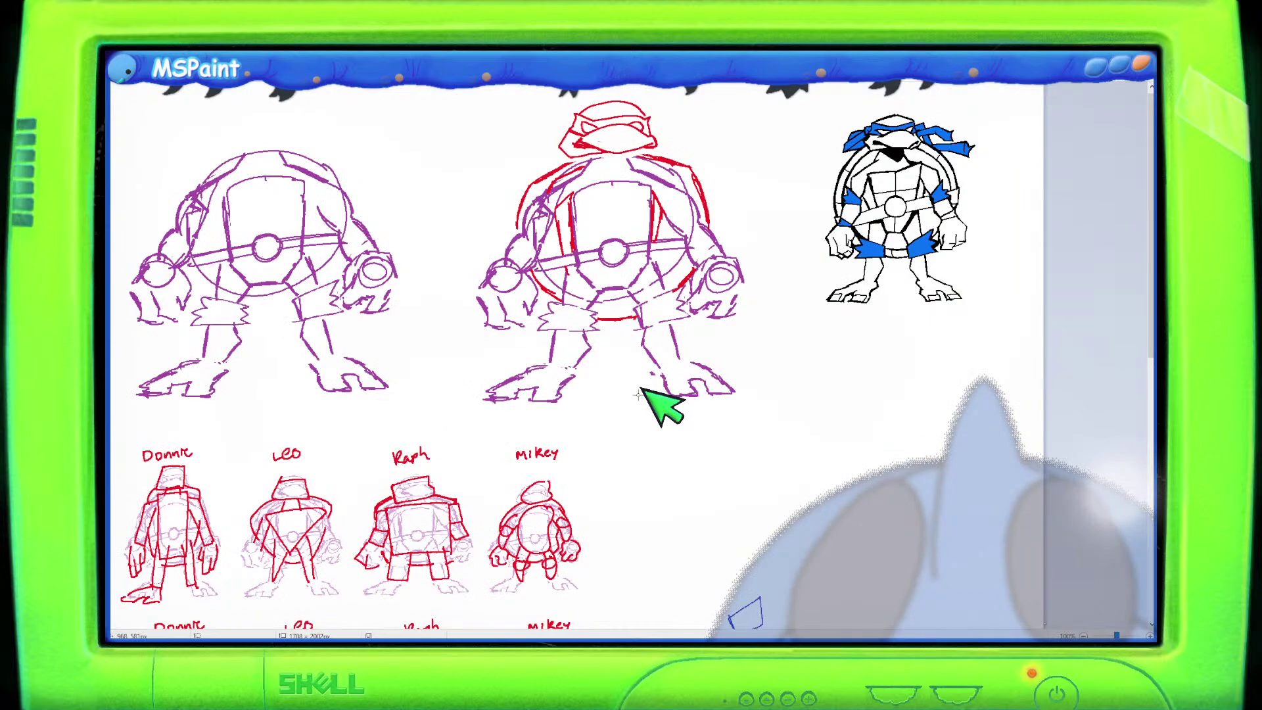
Mix a custom near-black color with red 5, green 5 and blue 7 for shading the lineup's Leo.
ctrl+scroll(650, 398, up, 2)
scroll(657, 401, down, 10)
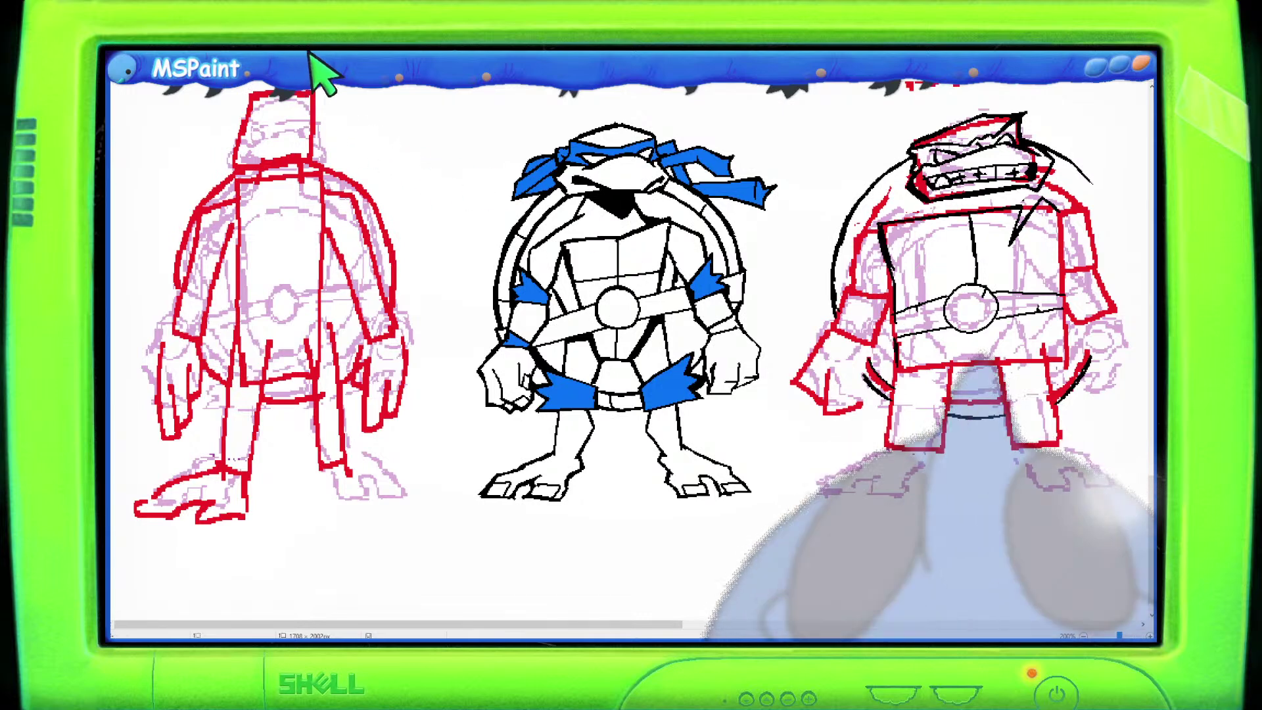
click(305, 52)
drag(1077, 231, 1121, 243)
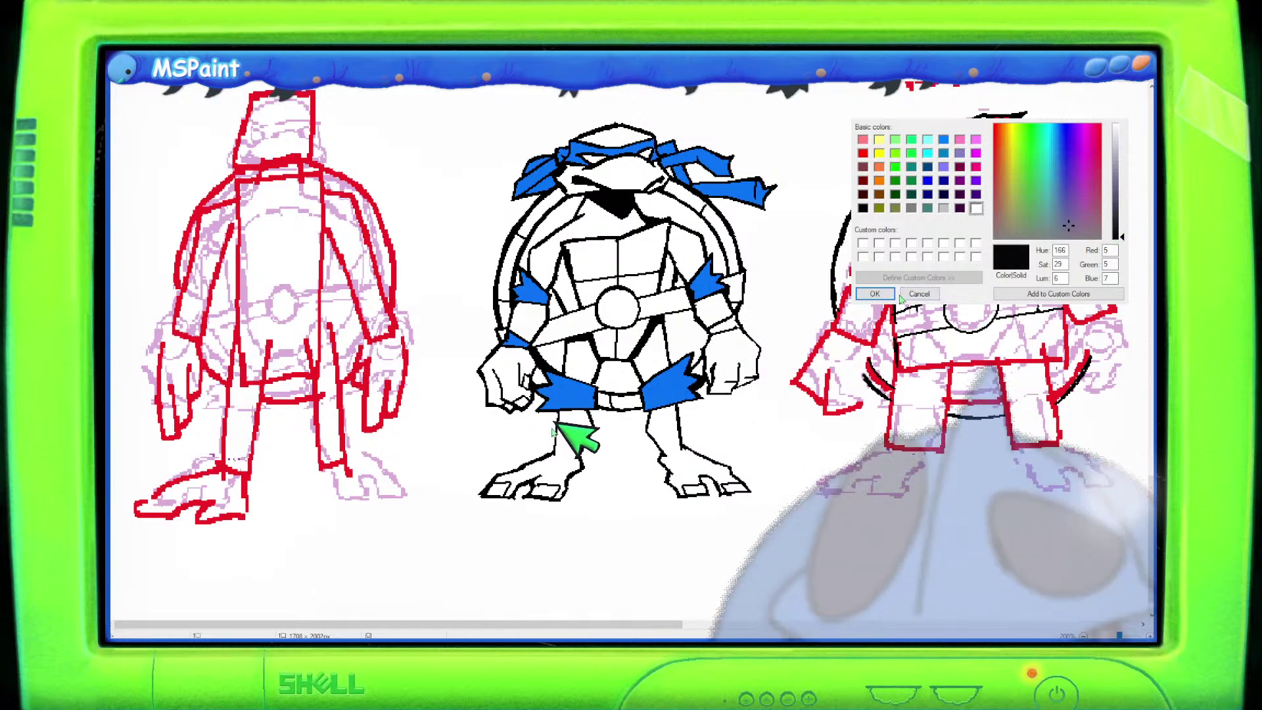
key(Return)
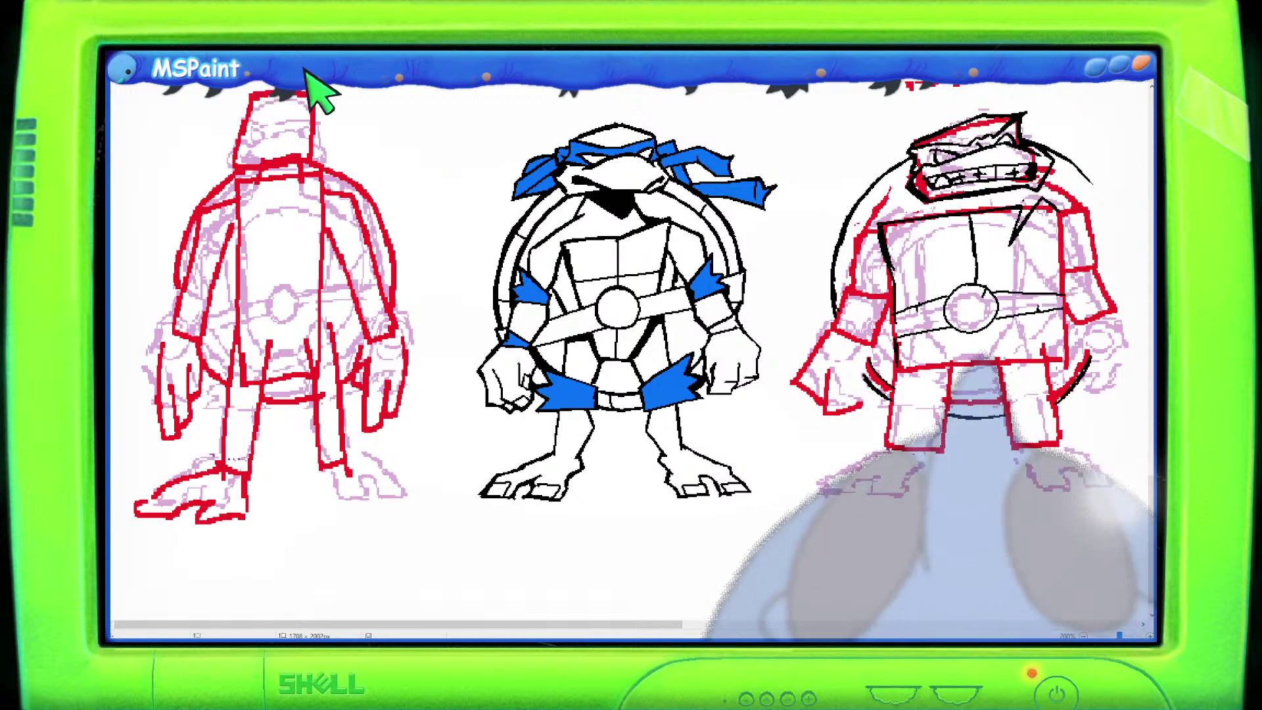
Fill the shell interior behind Leo's shoulders, the gaps beside his waist and his crotch area with near-black.
click(568, 205)
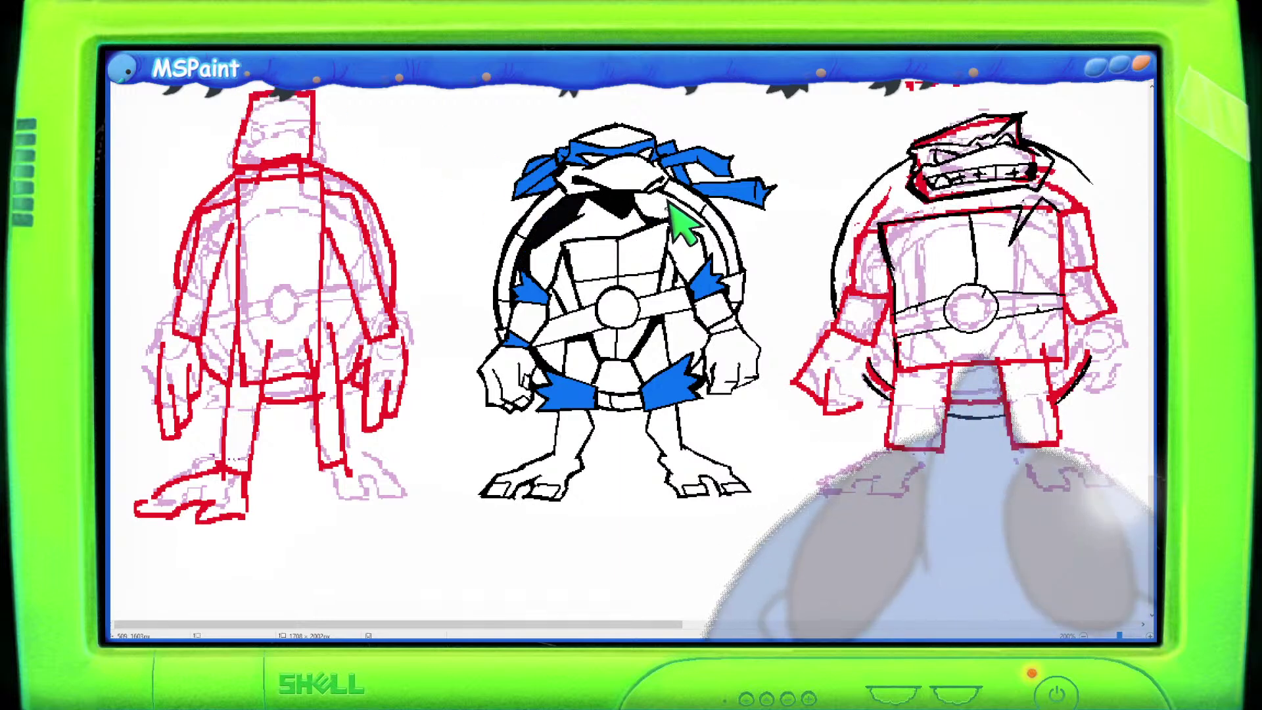
click(687, 246)
click(684, 338)
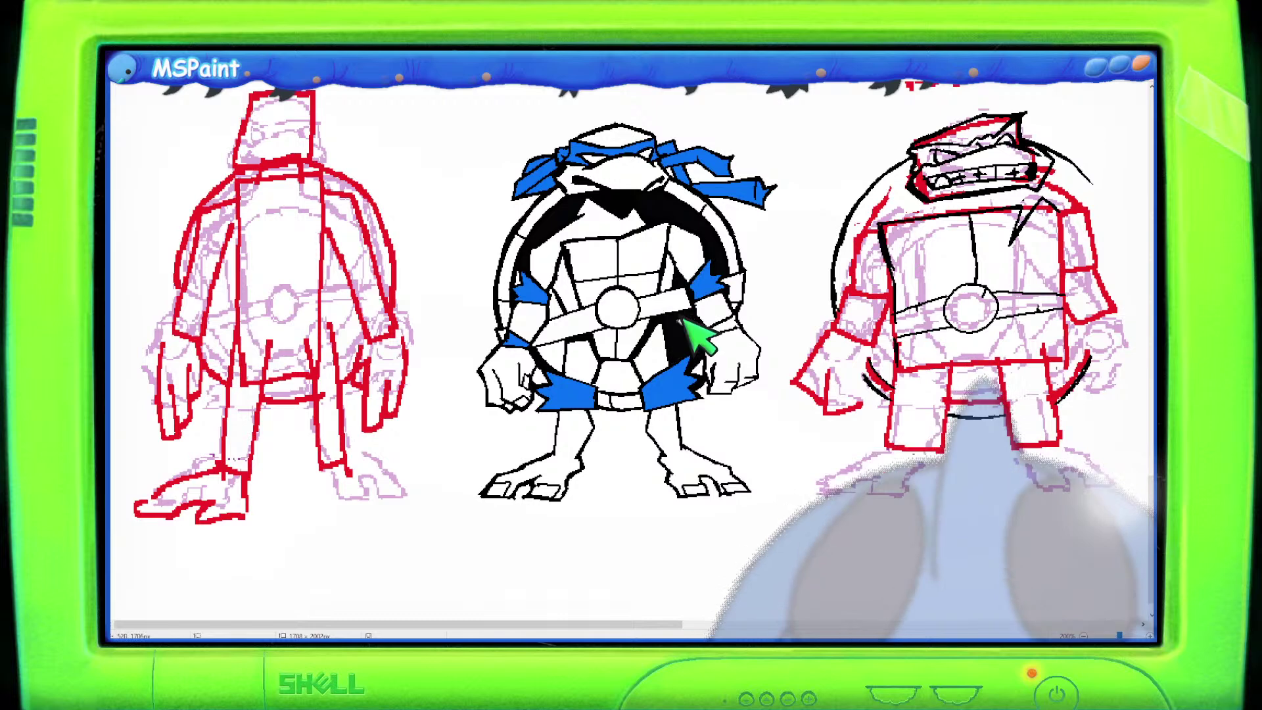
click(576, 363)
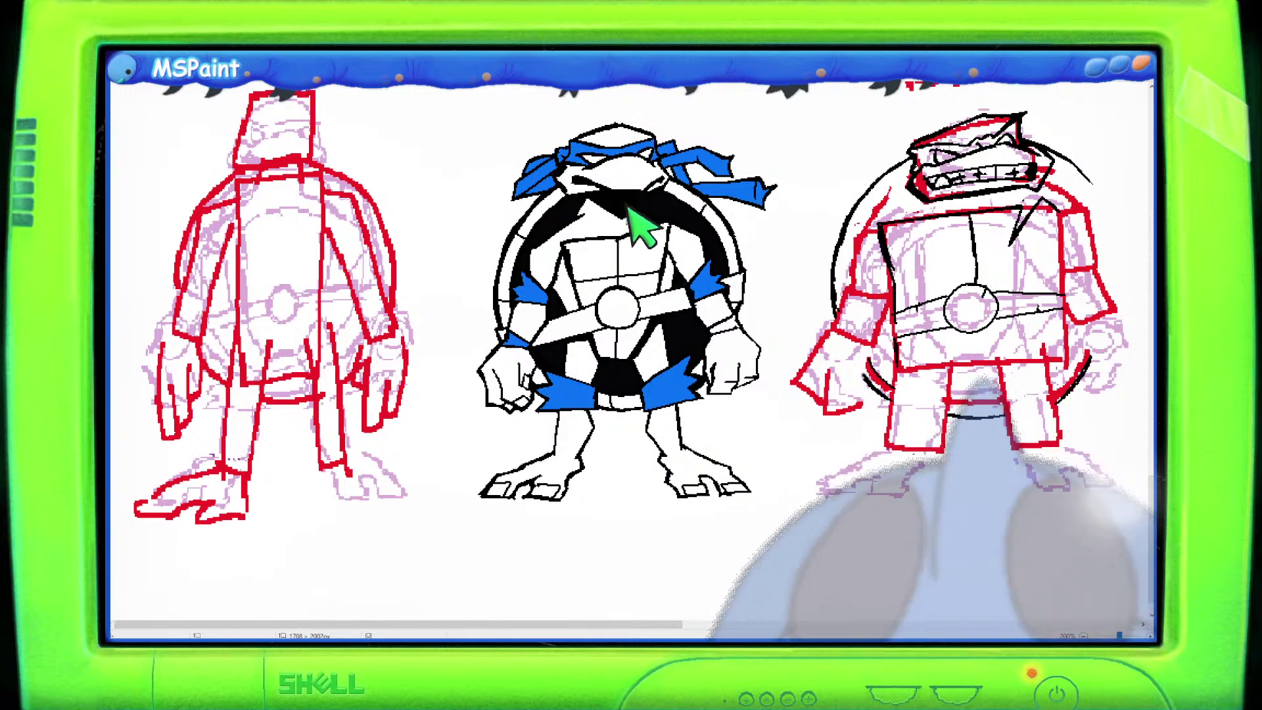
Mix a custom light green with red 146, green 223 and blue 68 for Leo's skin.
click(1023, 132)
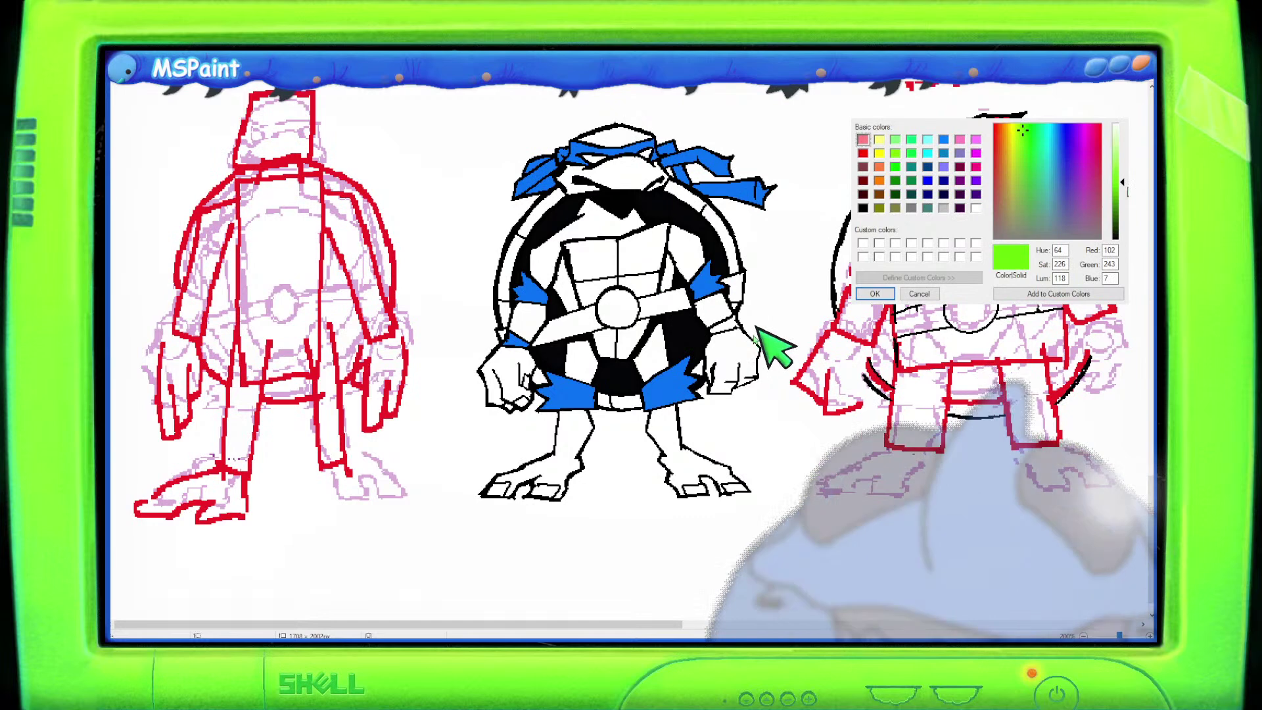
drag(1122, 178, 1122, 171)
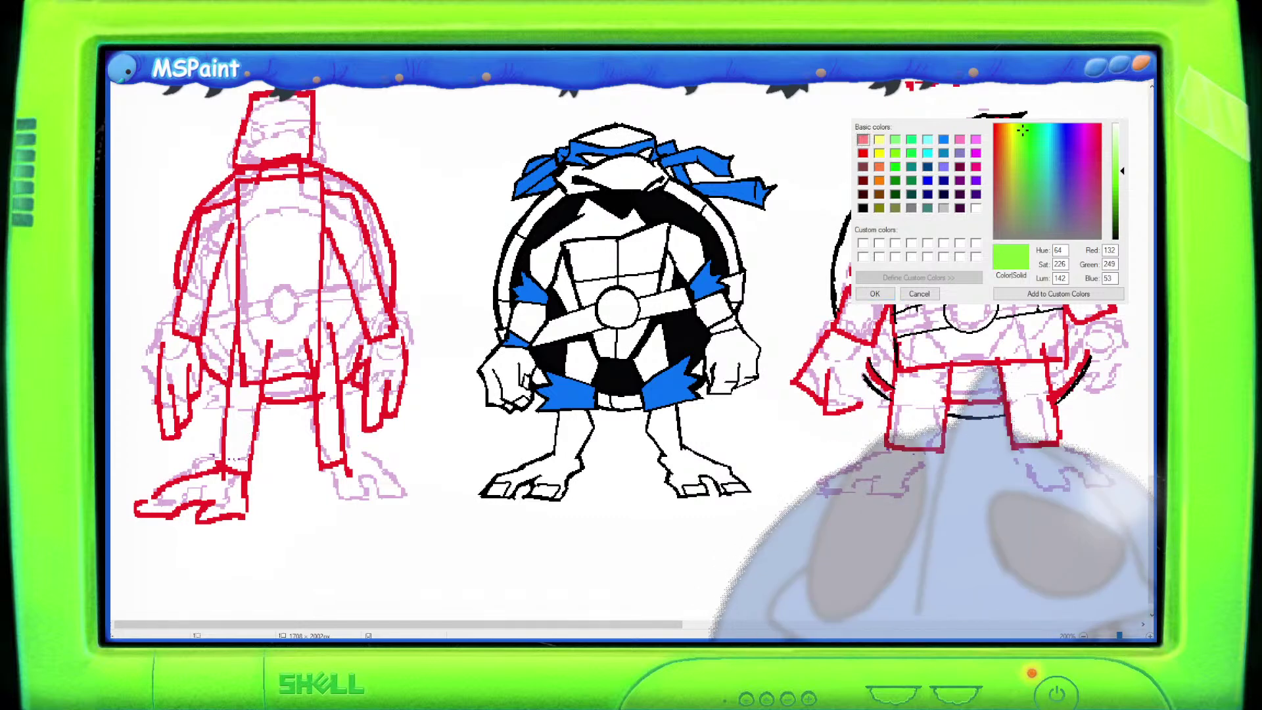
click(1023, 144)
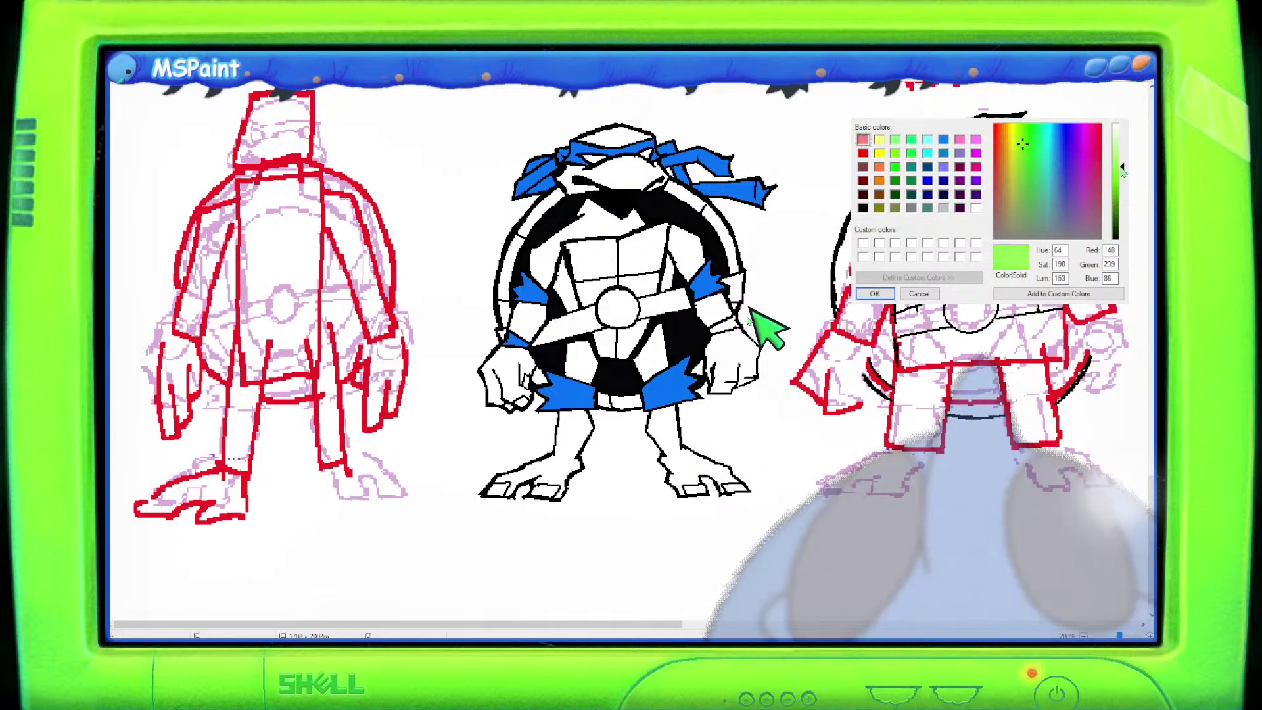
click(1024, 158)
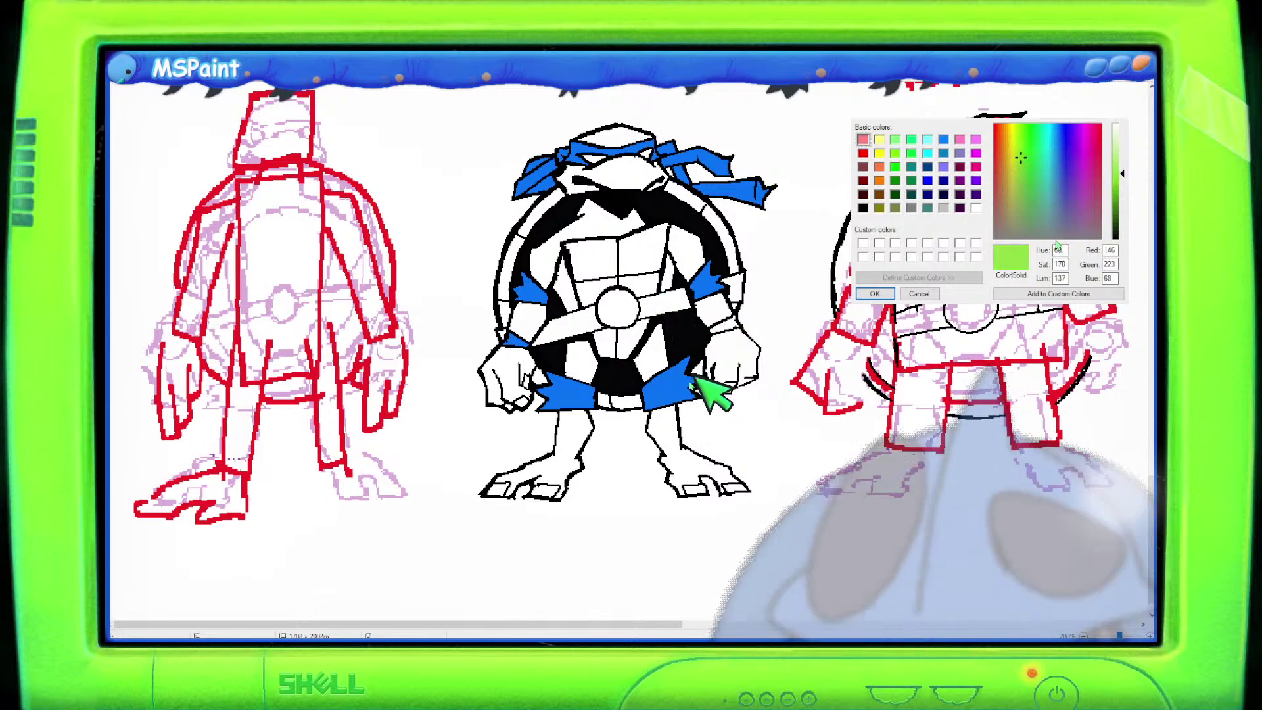
click(875, 294)
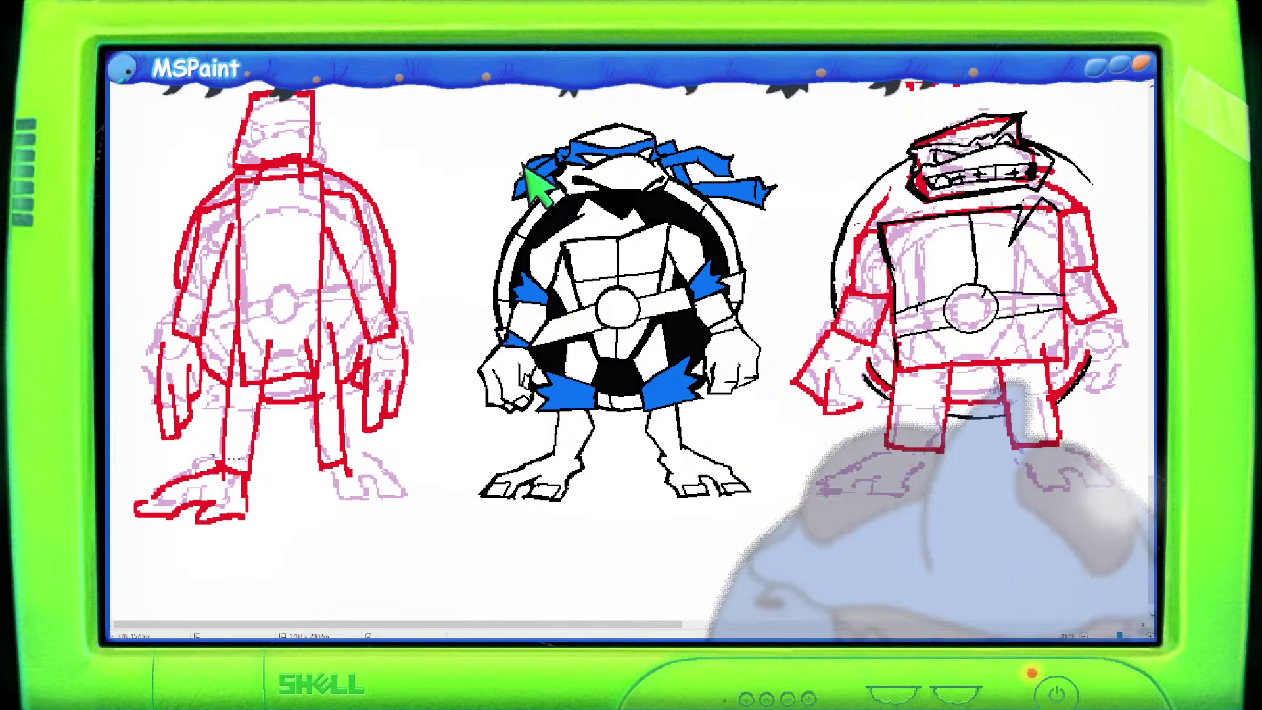
Fill the skin of Leo's head, upper chest, arms, hands, thighs, legs and feet with the light green.
click(602, 220)
click(591, 368)
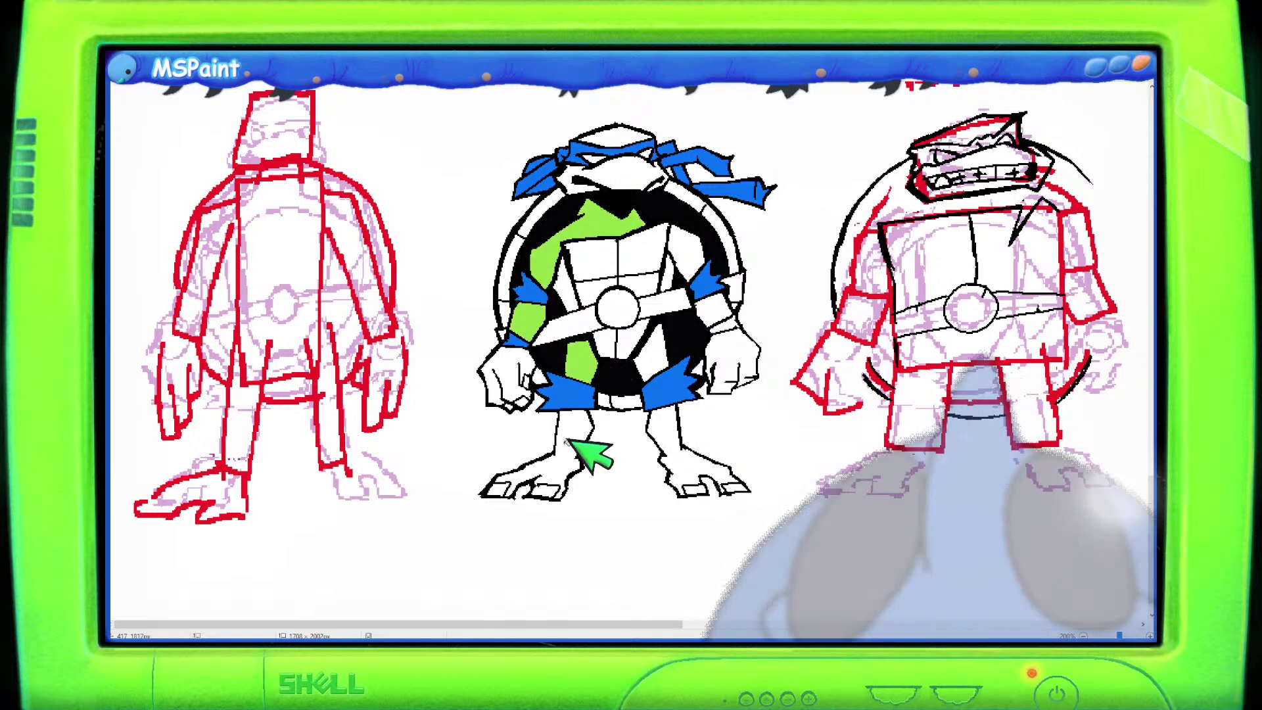
click(575, 450)
click(671, 426)
click(534, 362)
click(726, 358)
click(677, 260)
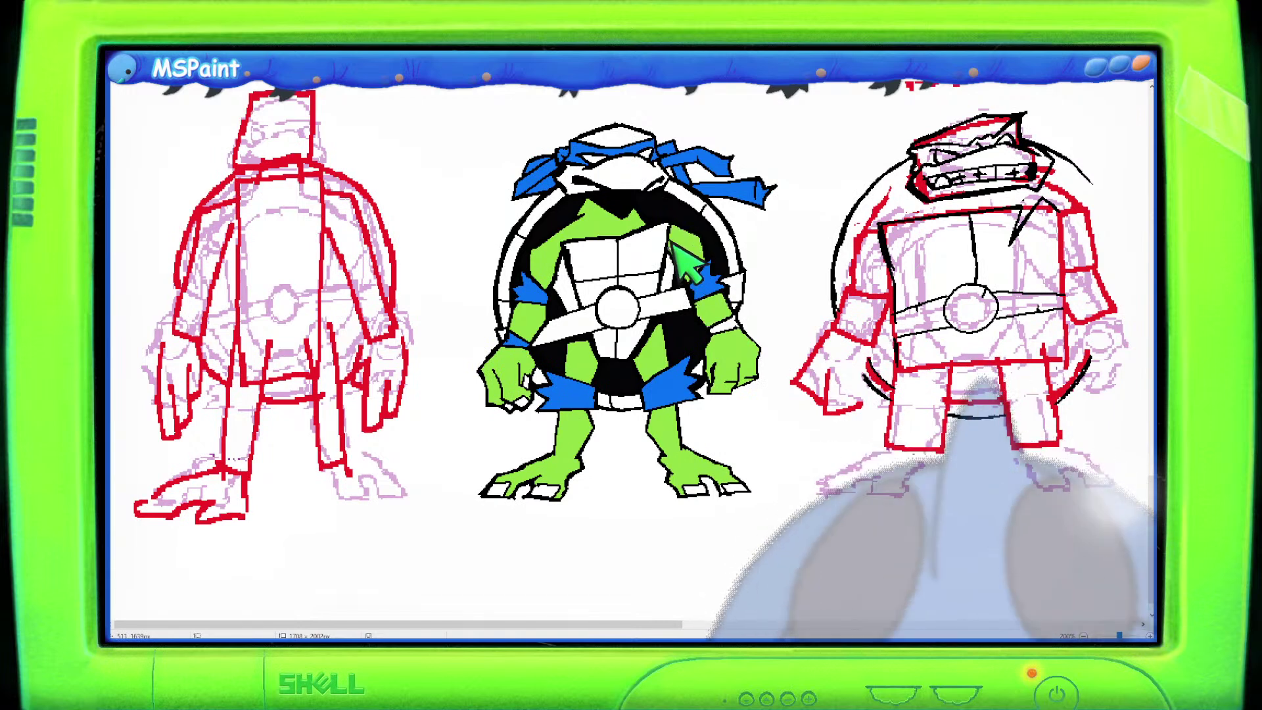
click(640, 169)
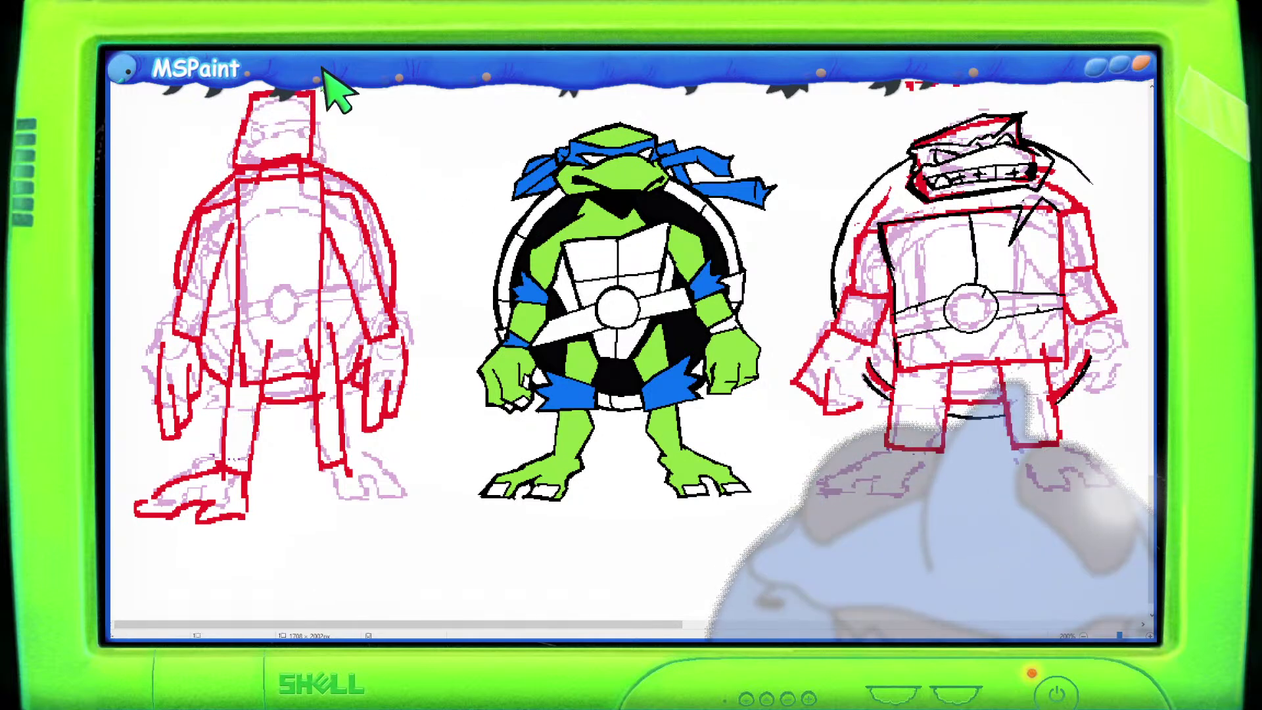
Mix a yellow with red 251, green 255 and blue 85 and fill Leo's chest and belly plates with it.
click(1119, 162)
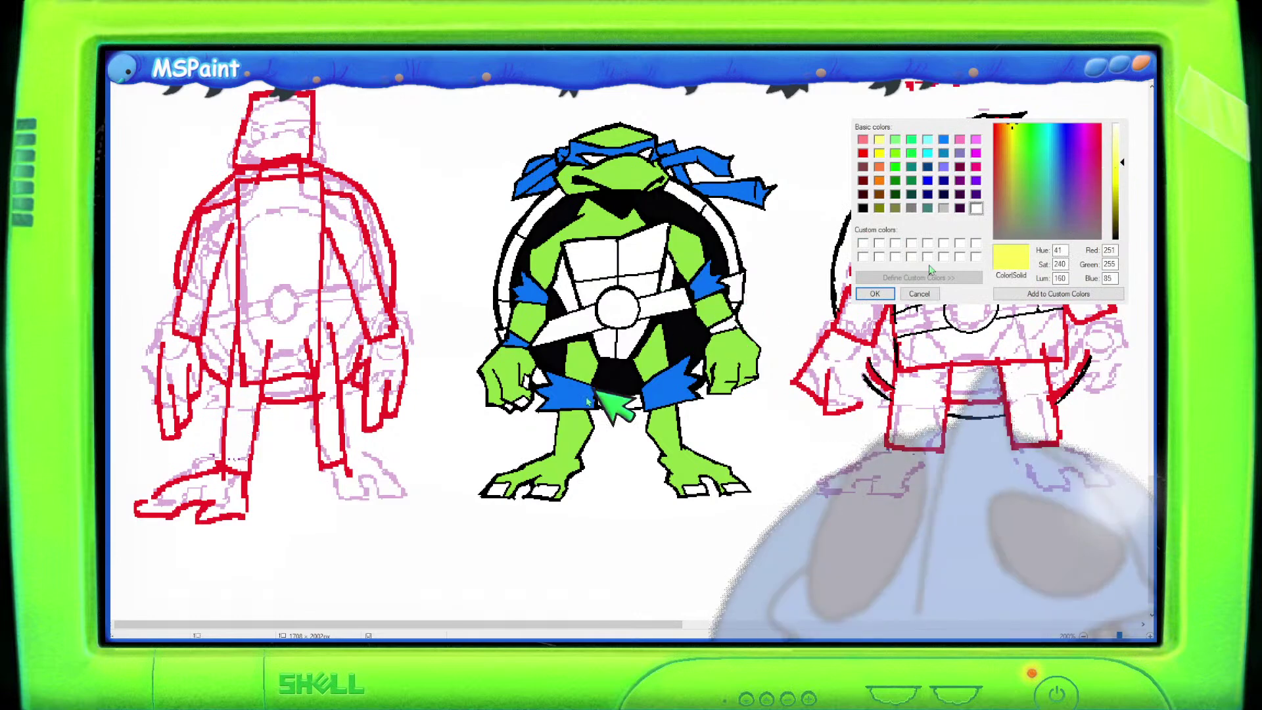
key(Return)
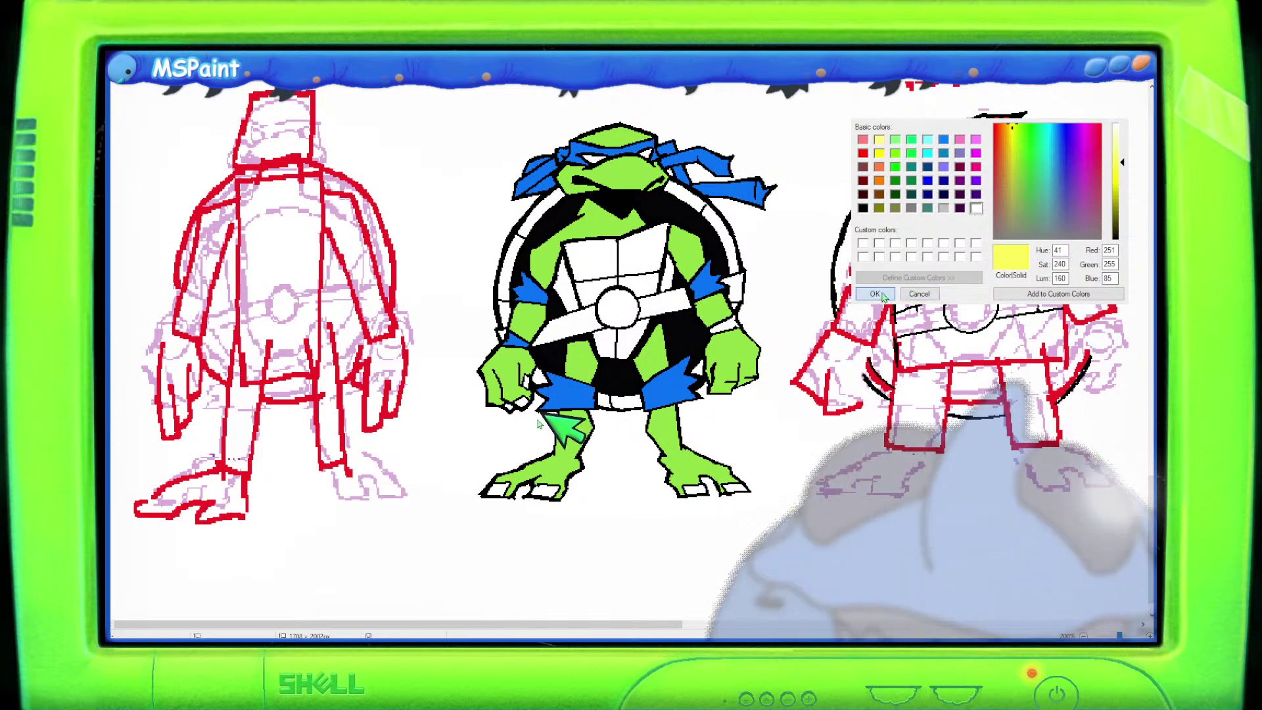
click(594, 256)
click(653, 258)
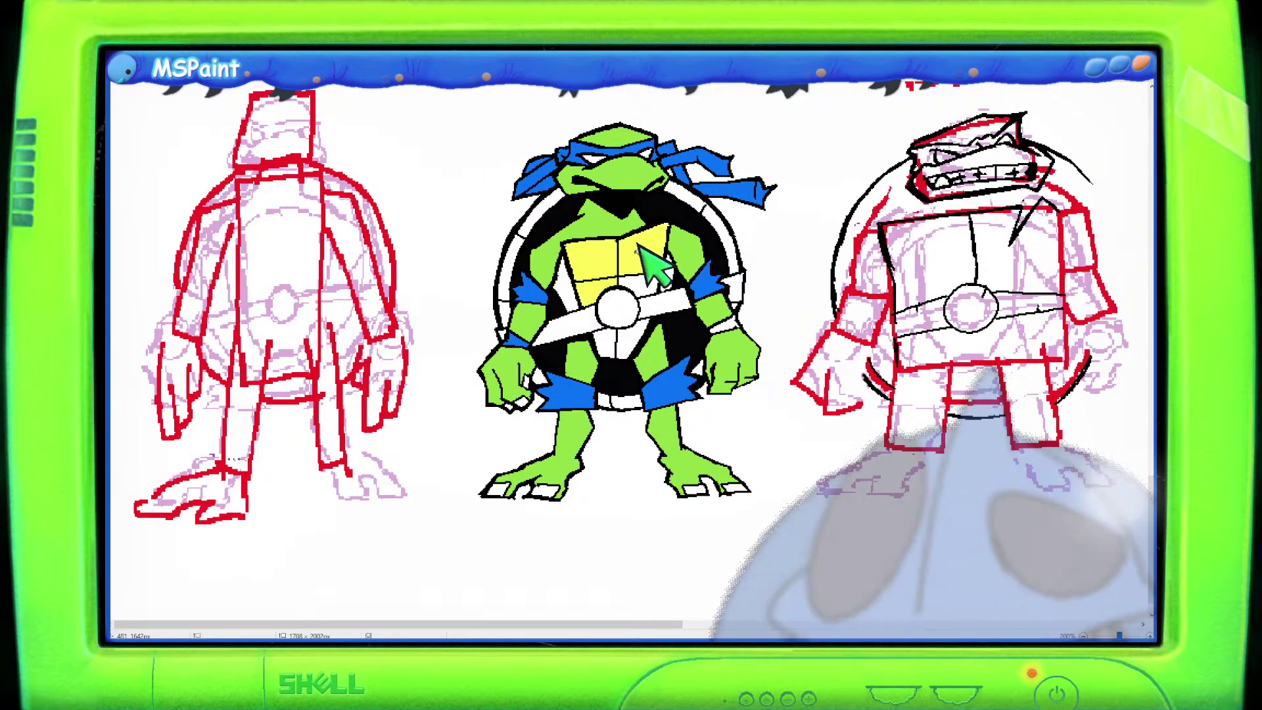
click(612, 332)
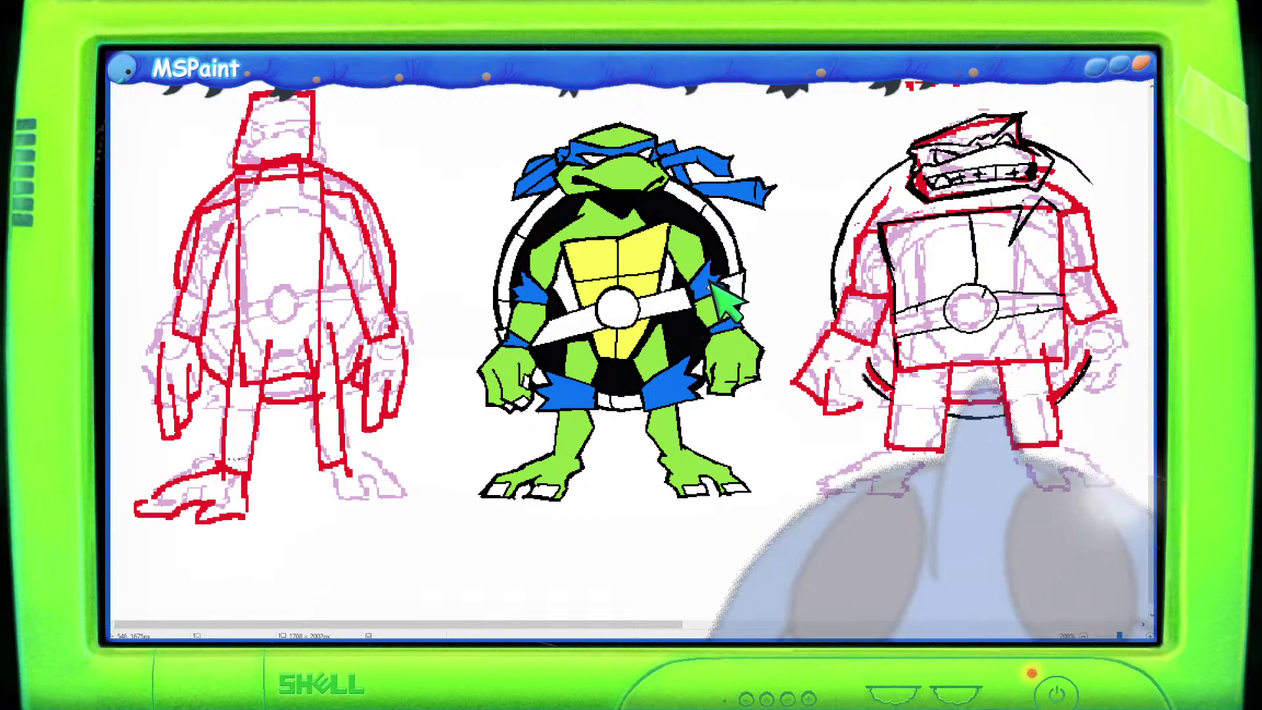
Mix a dark grayish brown and fill Leo's round belt buckle and the belt strap with it.
click(659, 306)
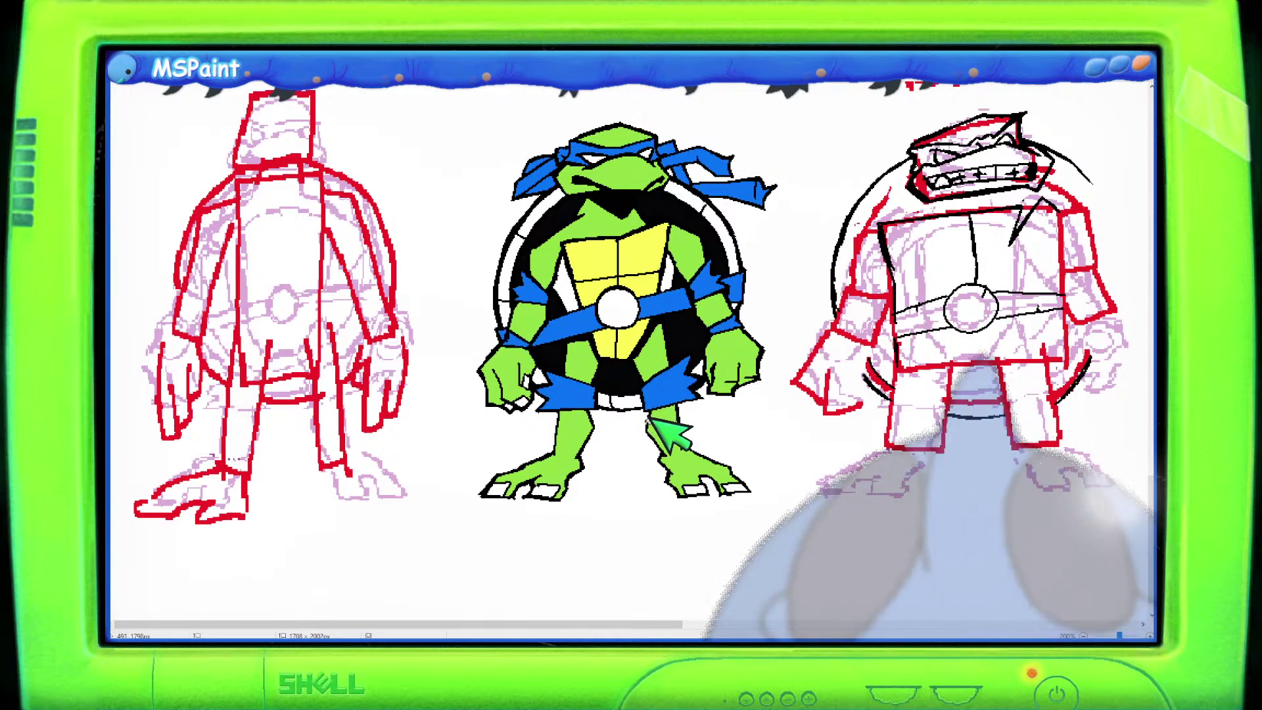
key(ctrl+z)
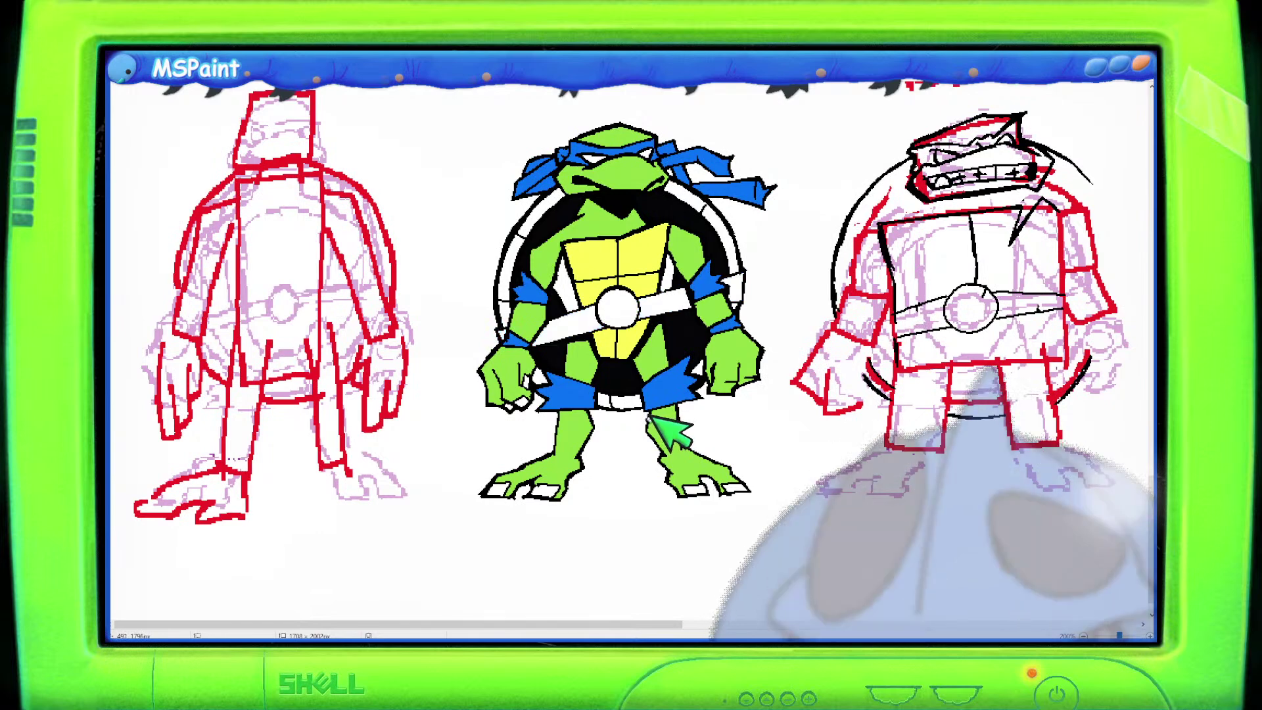
click(1061, 213)
drag(1061, 213, 1014, 228)
click(875, 293)
click(617, 308)
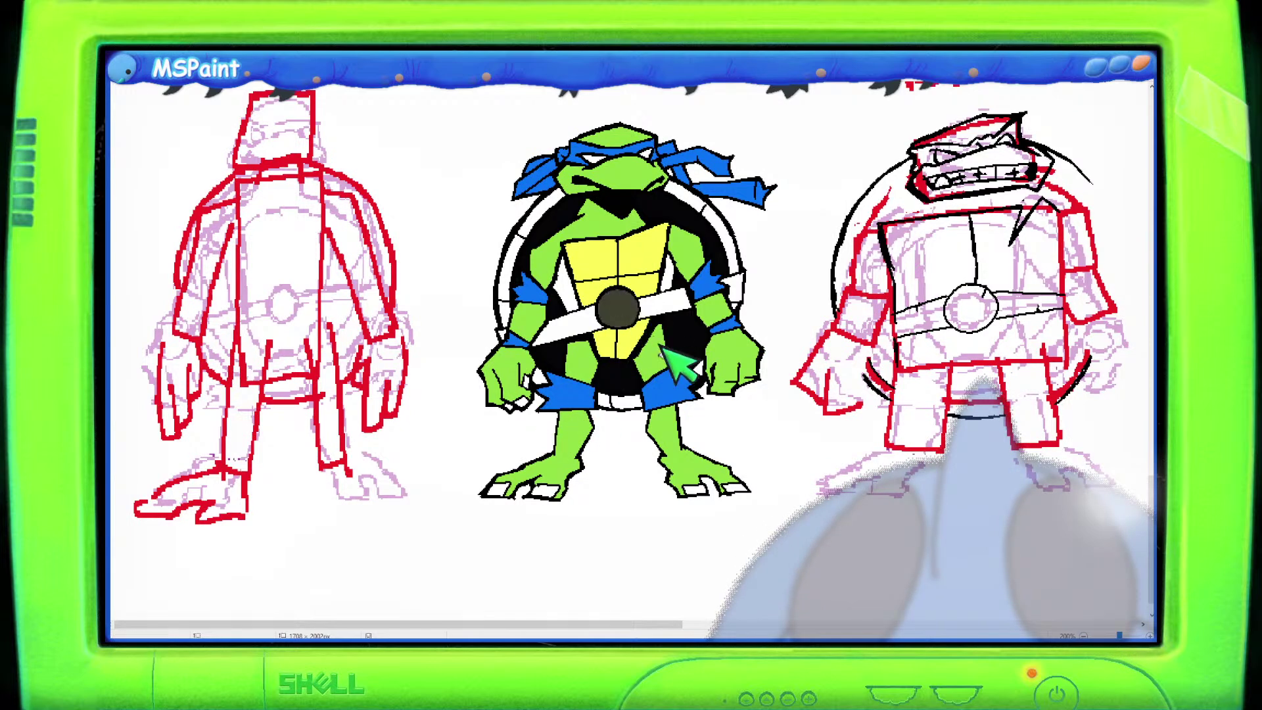
click(657, 306)
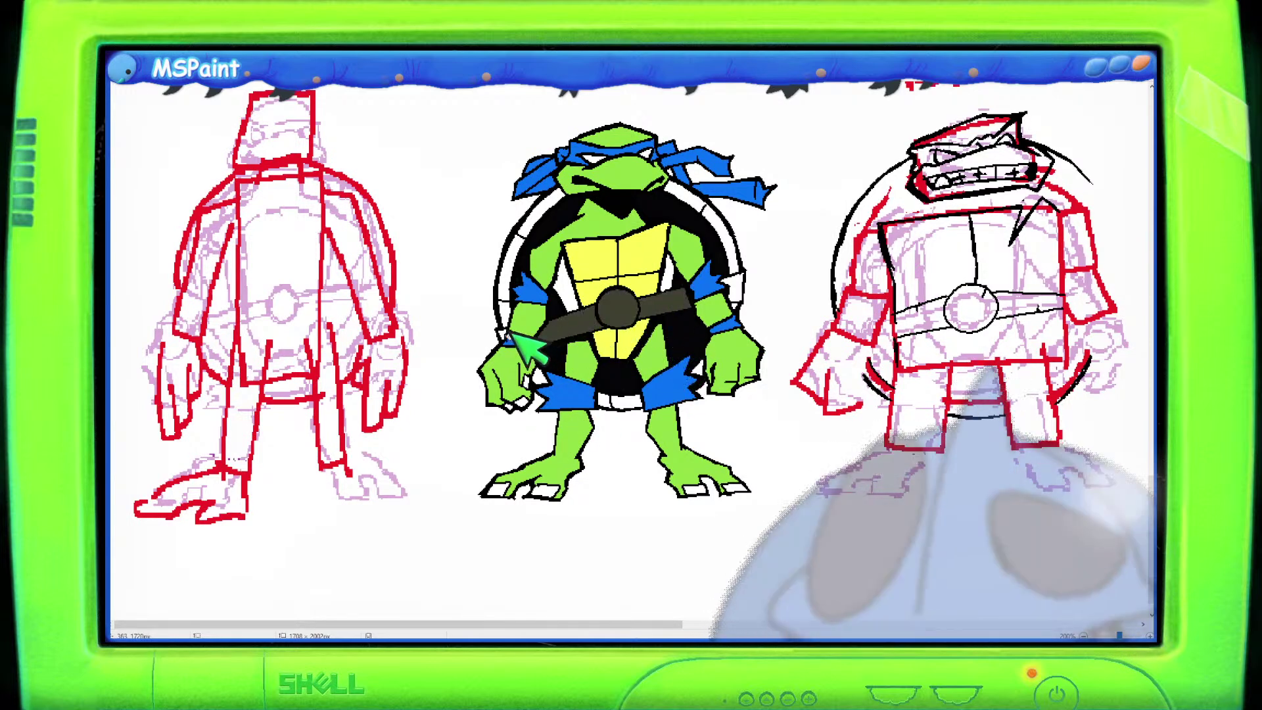
click(564, 324)
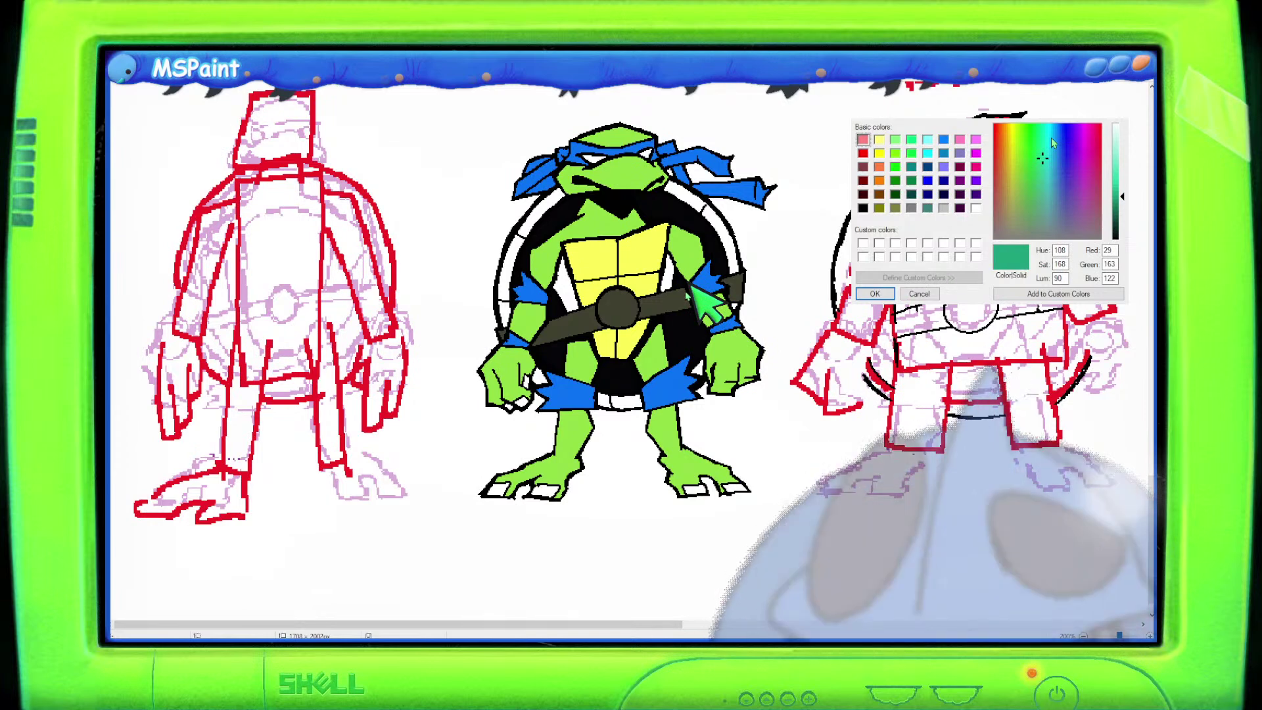
Mix a dark green with red 49, green 88 and blue 39 and fill Leo's shell rim segments with it.
click(1039, 142)
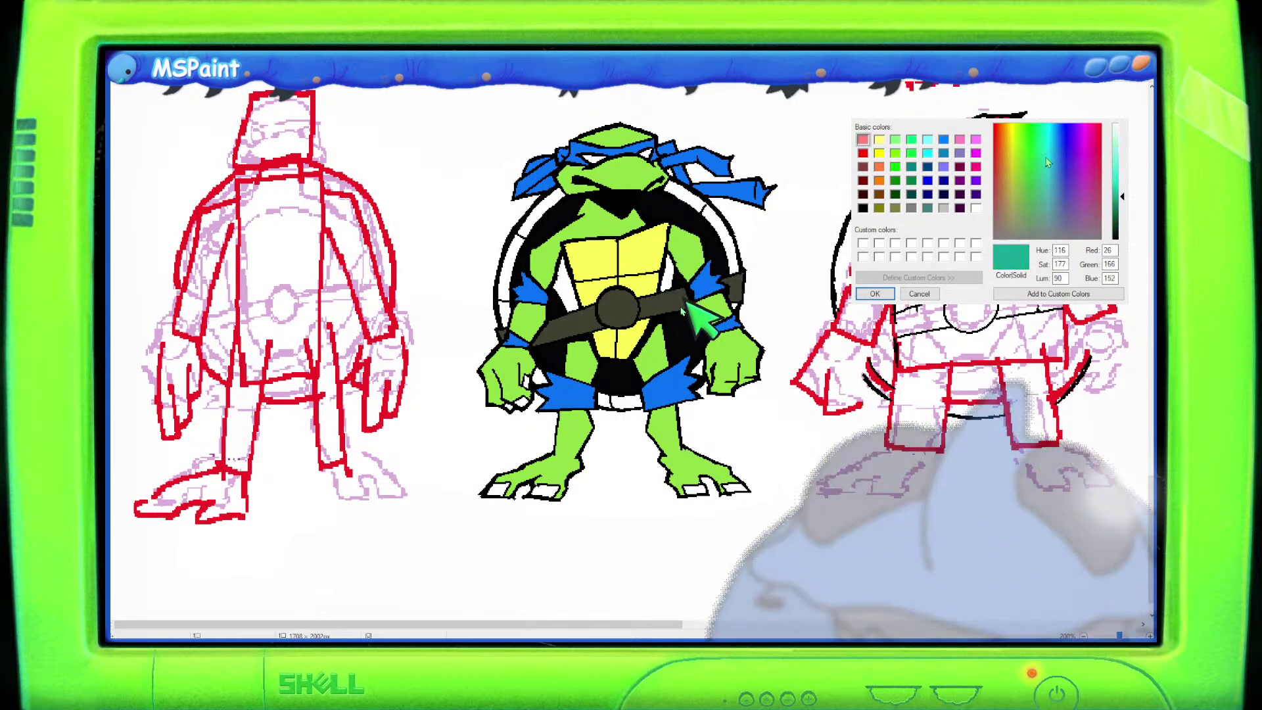
click(1042, 197)
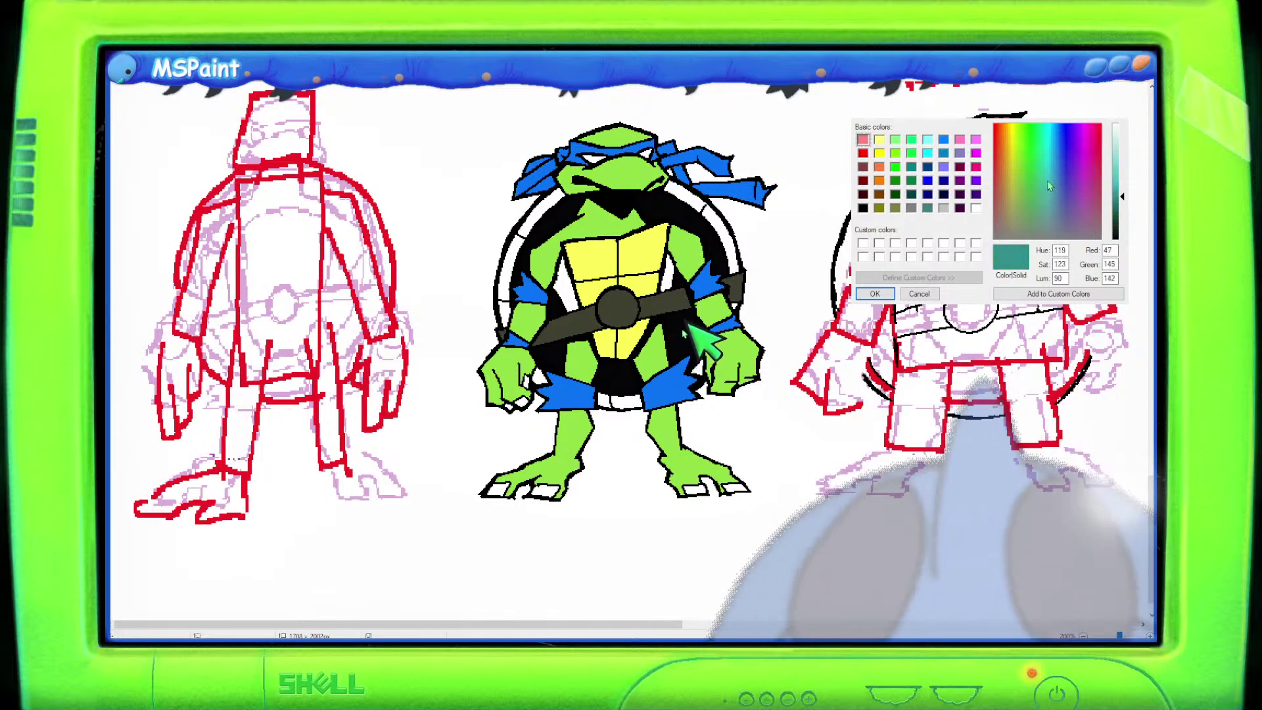
click(1120, 211)
drag(1052, 192, 1026, 196)
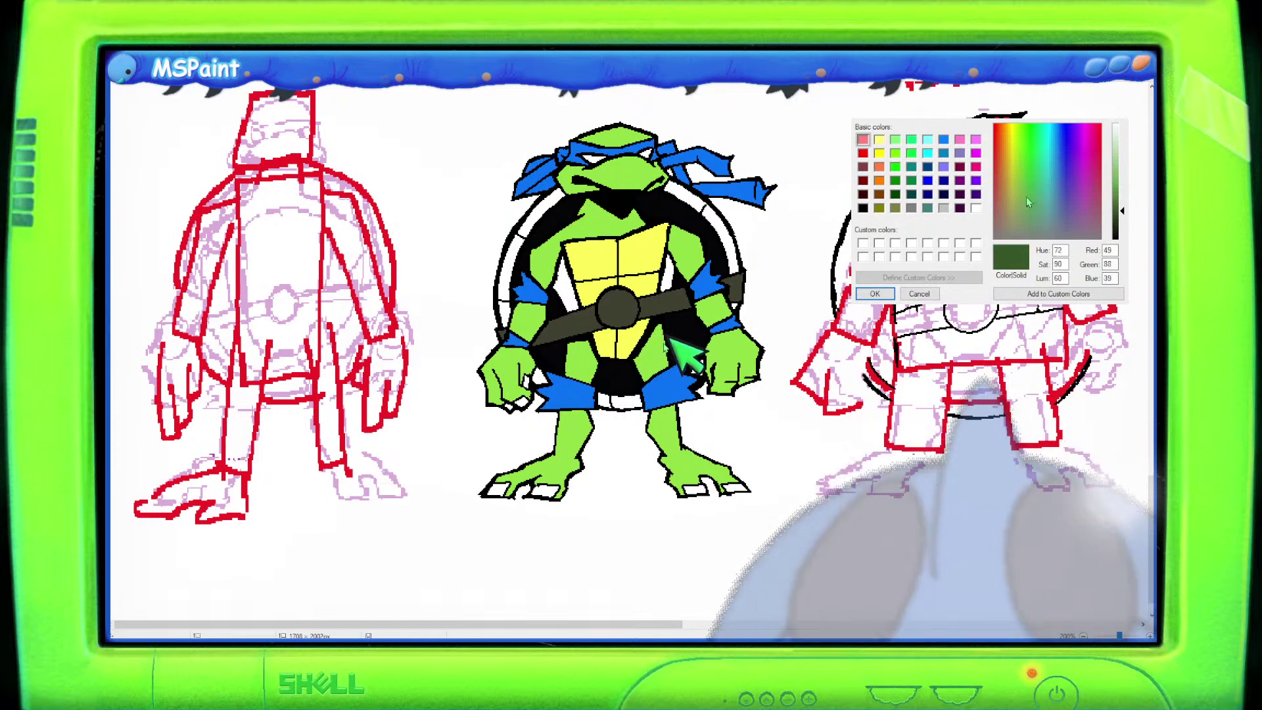
click(874, 294)
click(516, 276)
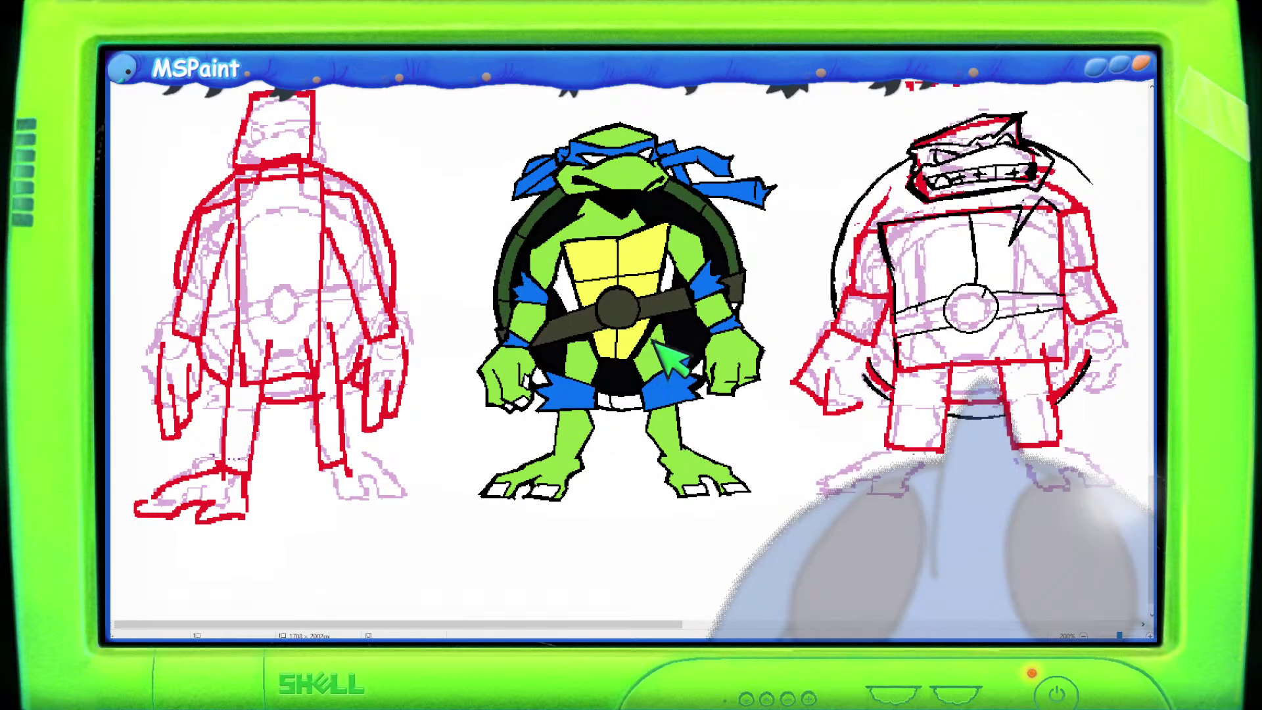
click(555, 388)
click(613, 395)
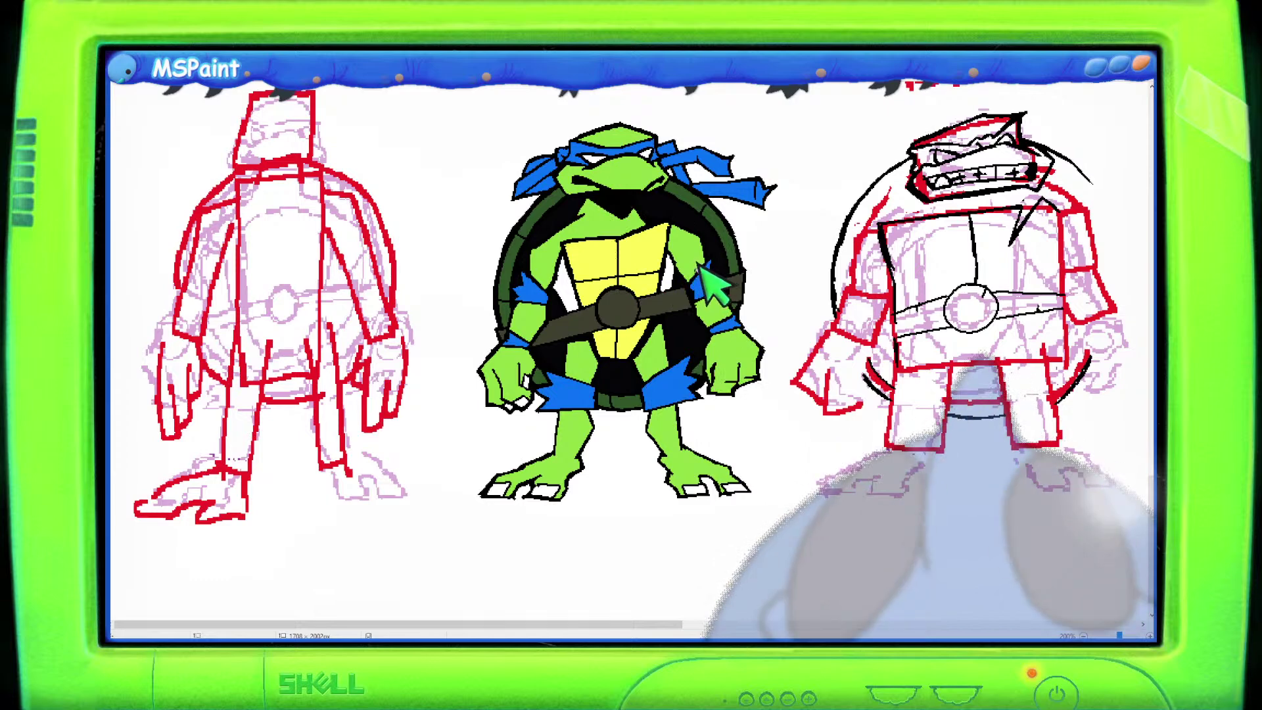
Mix an olive green and fill the narrow strips flanking Leo's yellow chest plates with it.
key(alt+e)
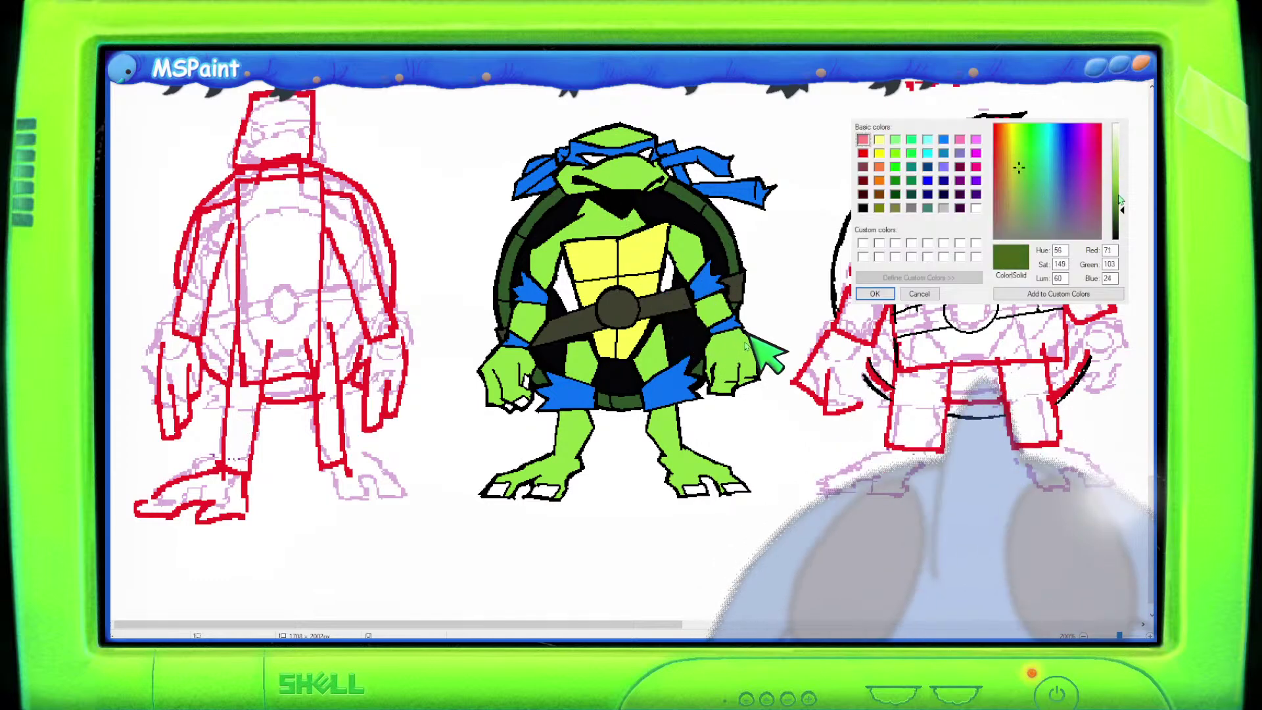
drag(1120, 203, 1122, 196)
key(Return)
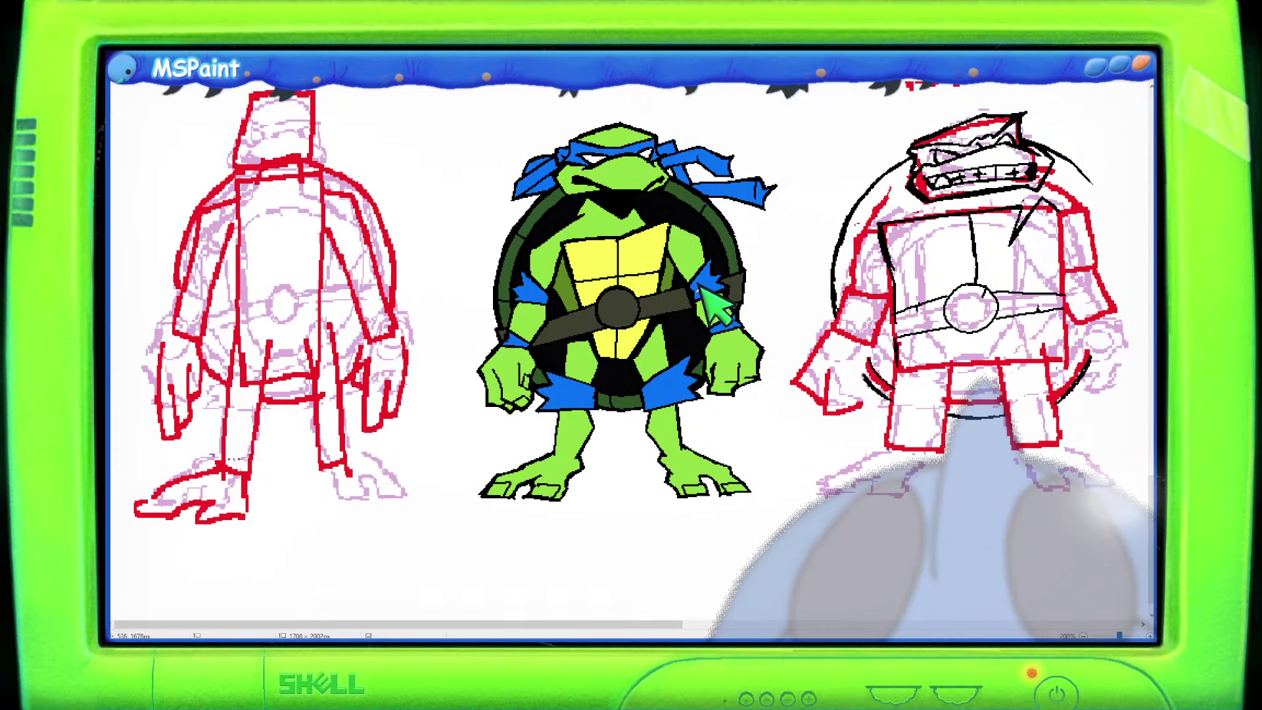
Copy the fully colored Leo from the lineup and place the copy below the earlier blue-and-white reference copy.
scroll(622, 190, down, 1)
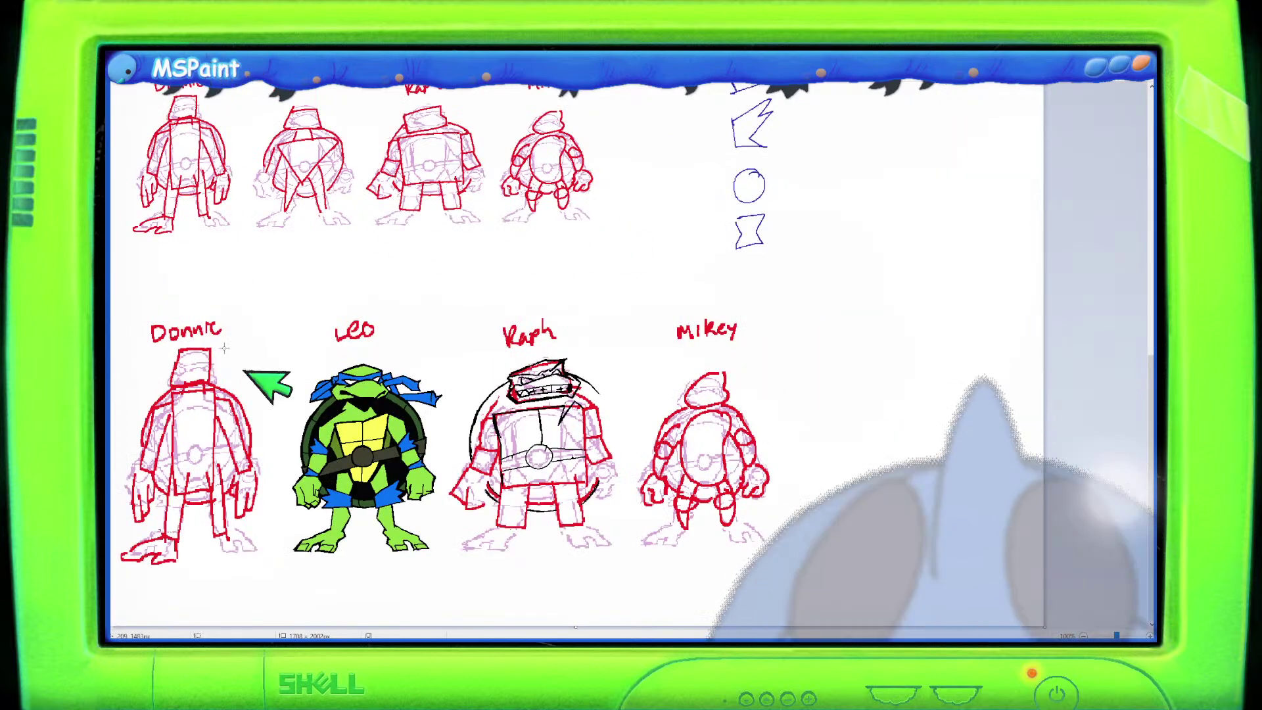
drag(276, 352, 441, 571)
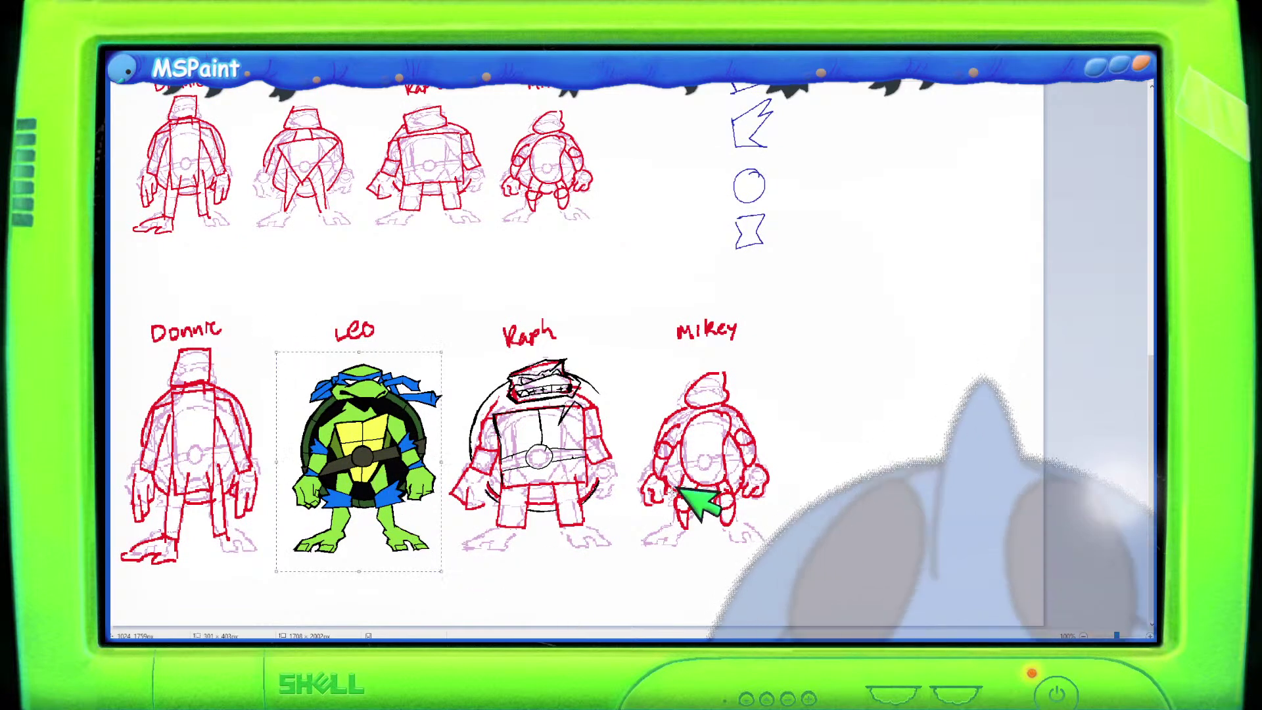
scroll(904, 469, up, 5)
key(ctrl+v)
mouse_move(171, 197)
mouse_down()
mouse_move(949, 463)
mouse_move(916, 444)
mouse_up()
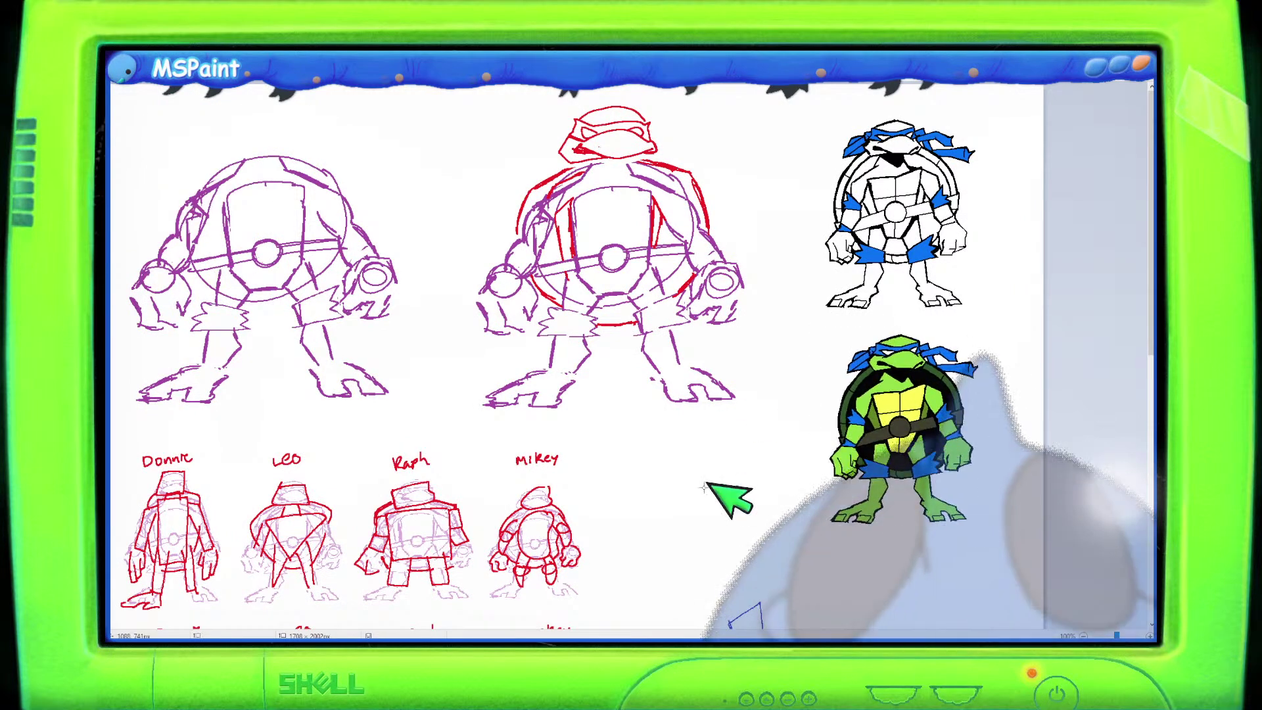
Mix a dark blue-green and recolor the shell rim of the lineup's Leo with it.
scroll(690, 513, down, 8)
scroll(499, 519, up, 3)
scroll(539, 483, down, 5)
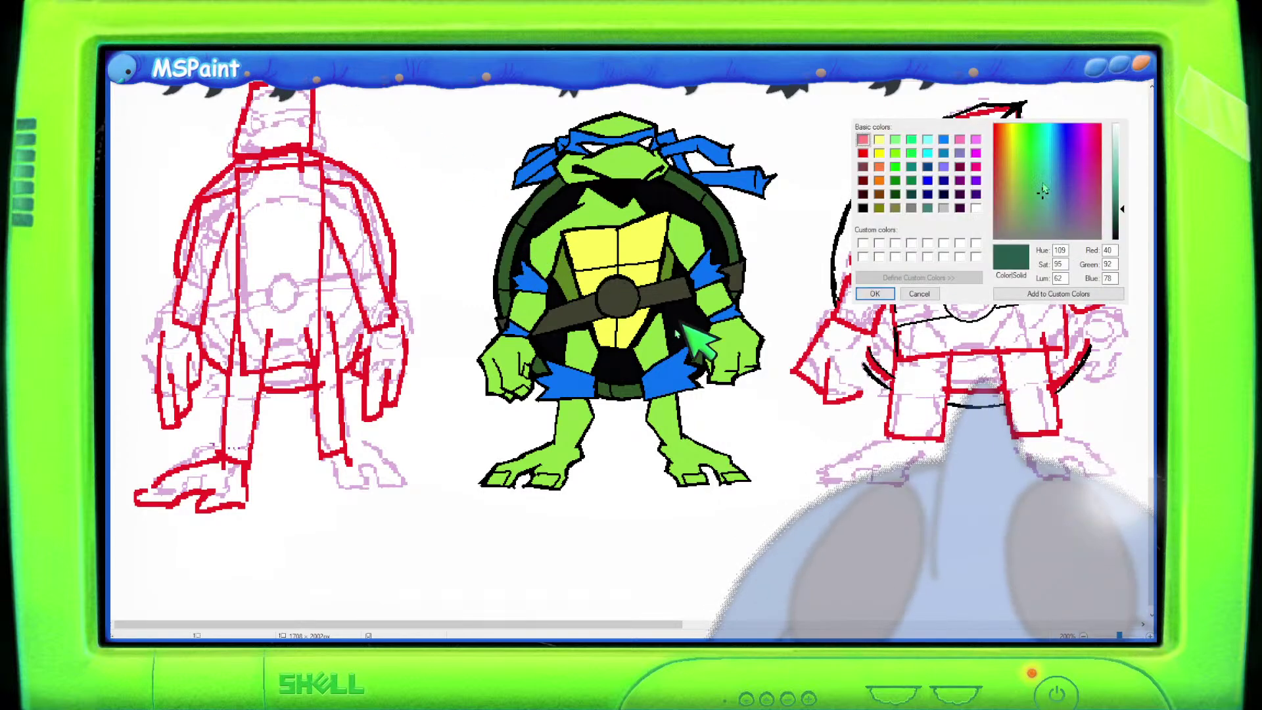
click(1048, 196)
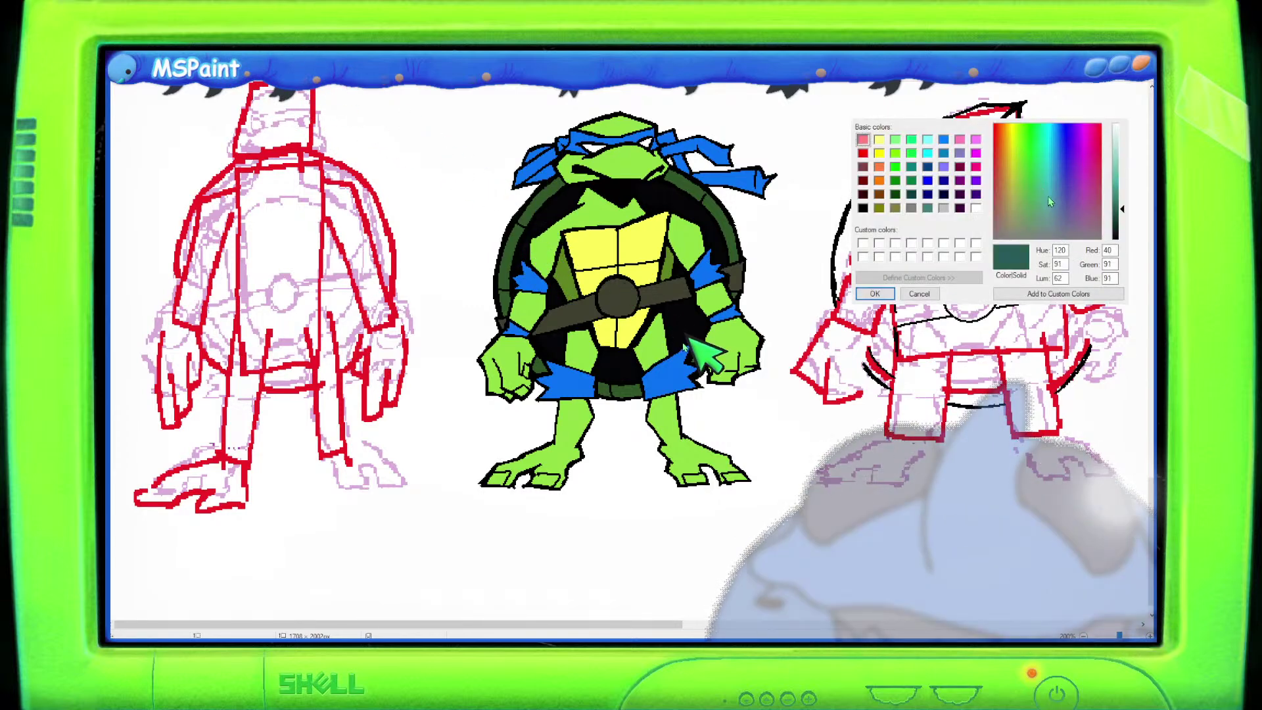
click(1117, 212)
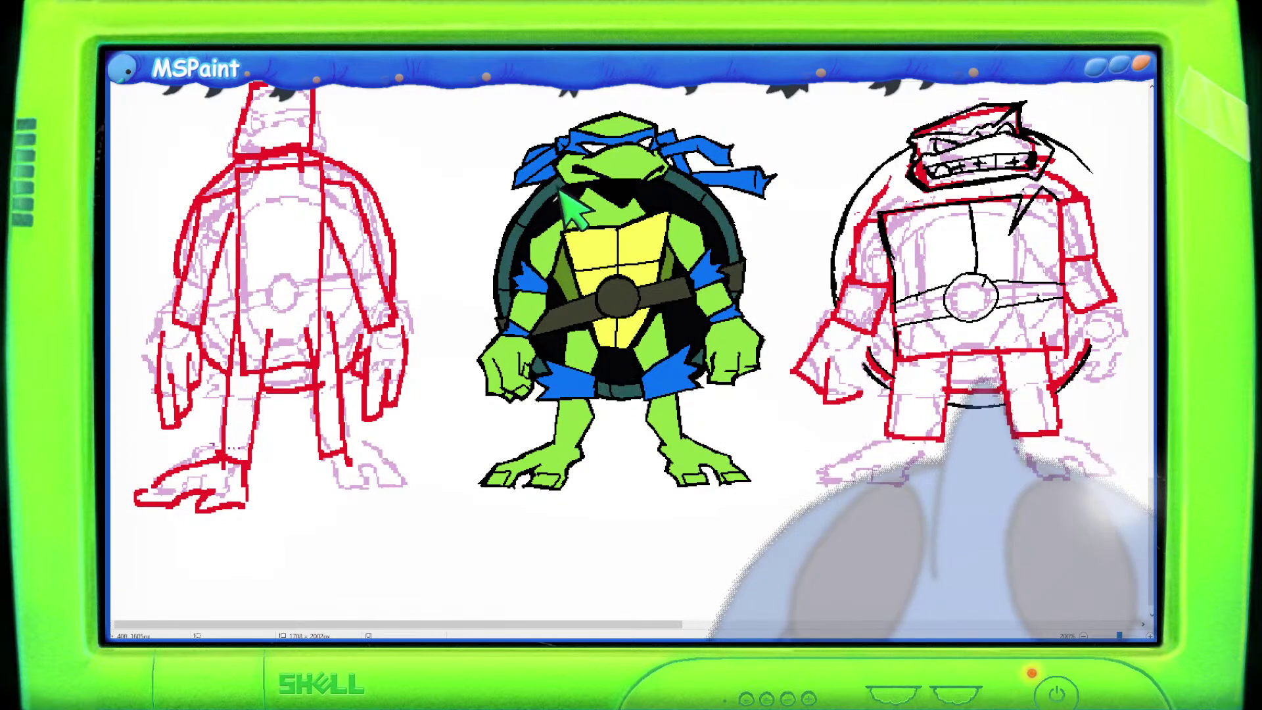
Try recoloring the lineup's Leo skin with a cooler green of red 102, green 202 and blue 104.
click(236, 51)
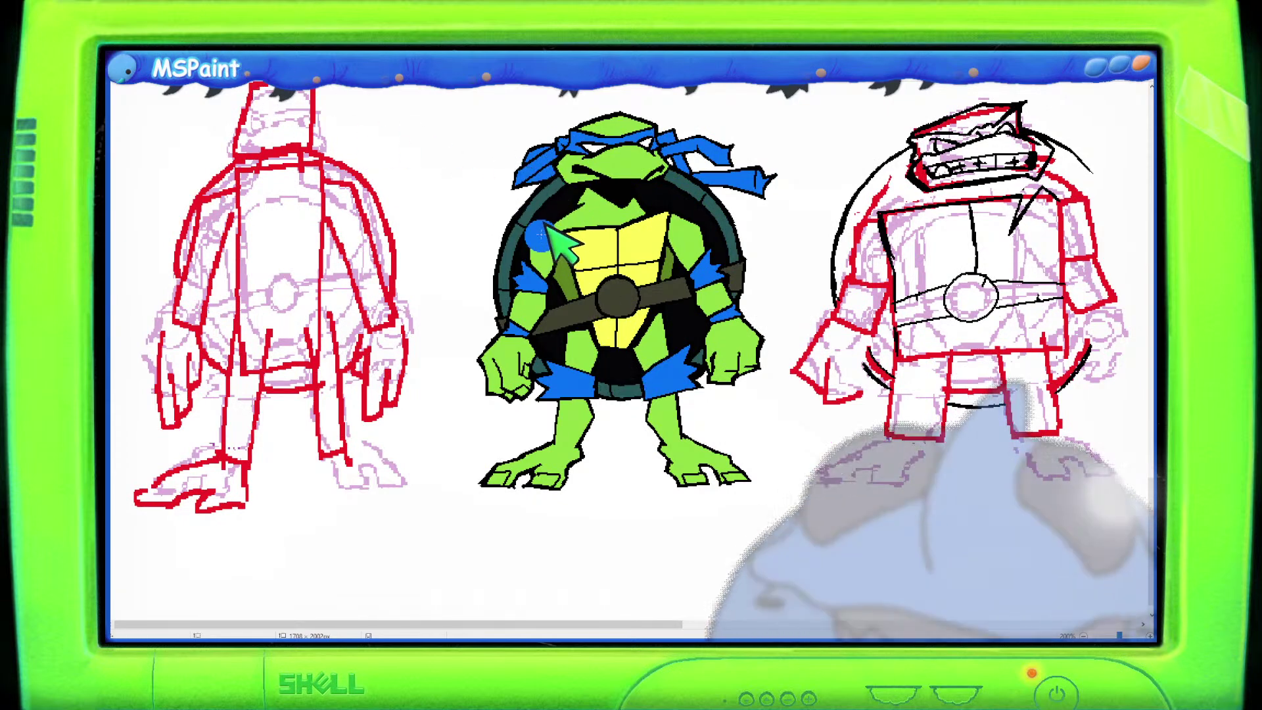
drag(551, 237, 566, 261)
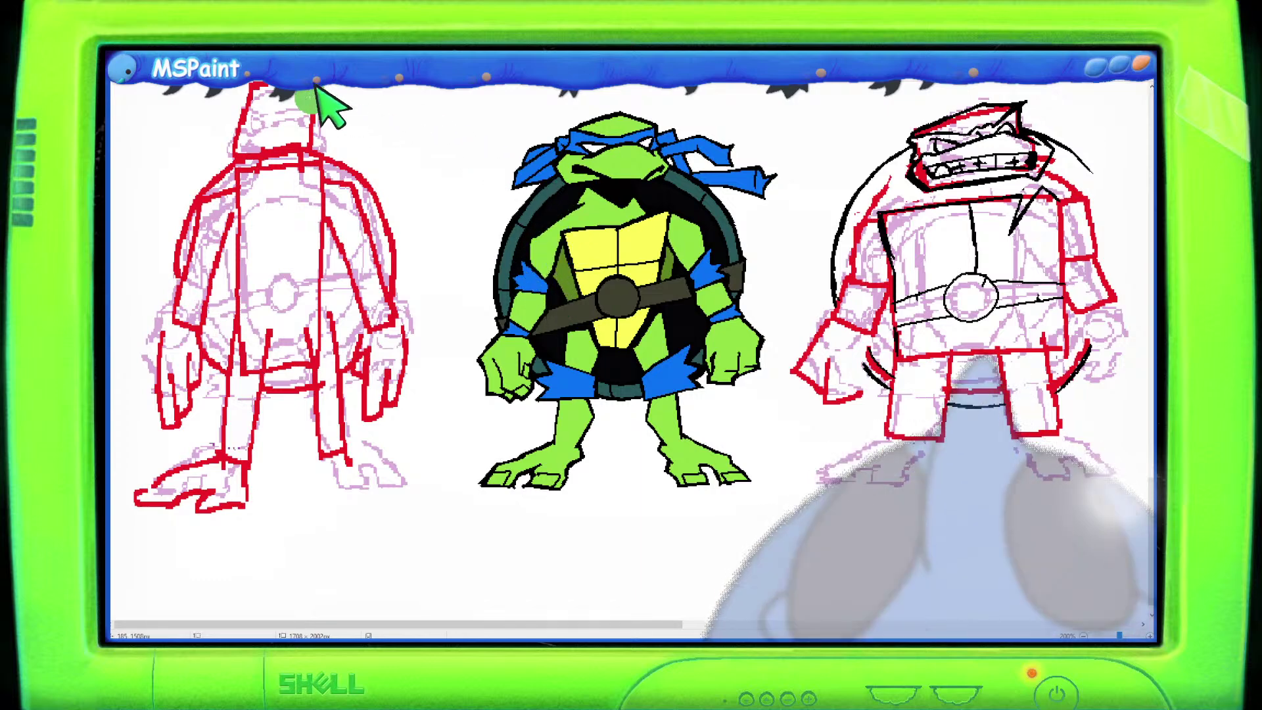
click(318, 62)
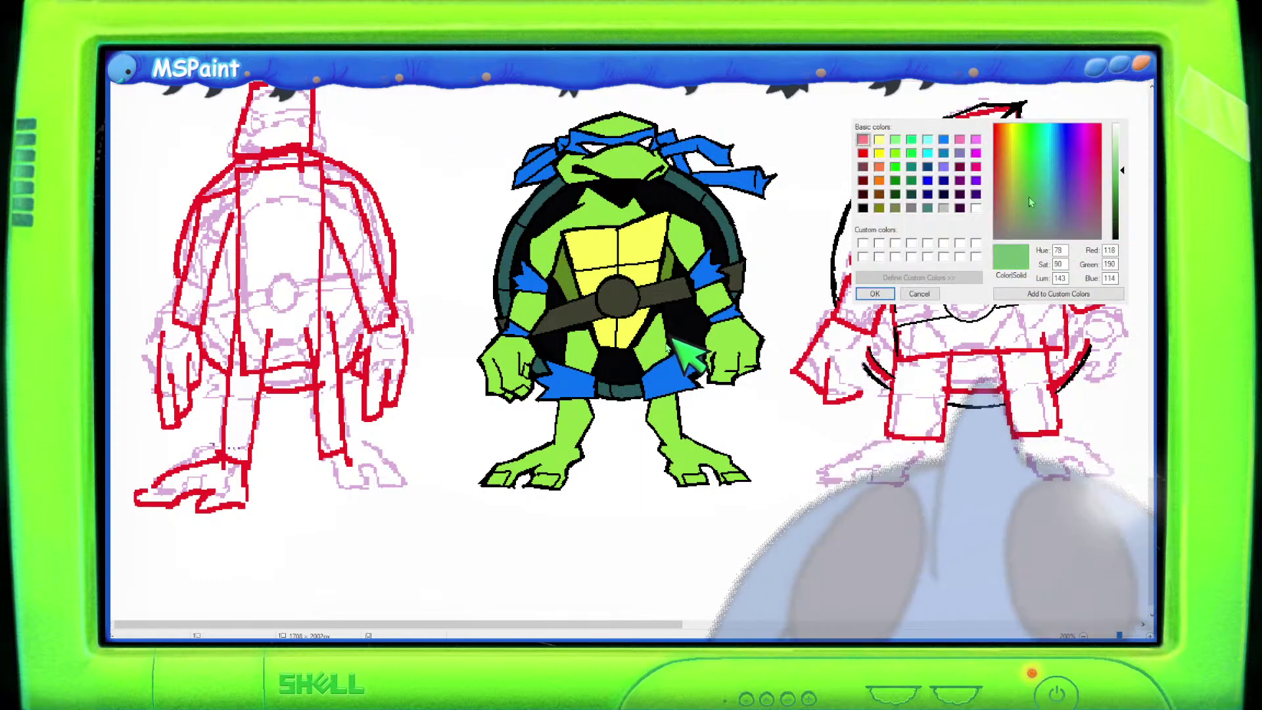
drag(1028, 195, 1030, 184)
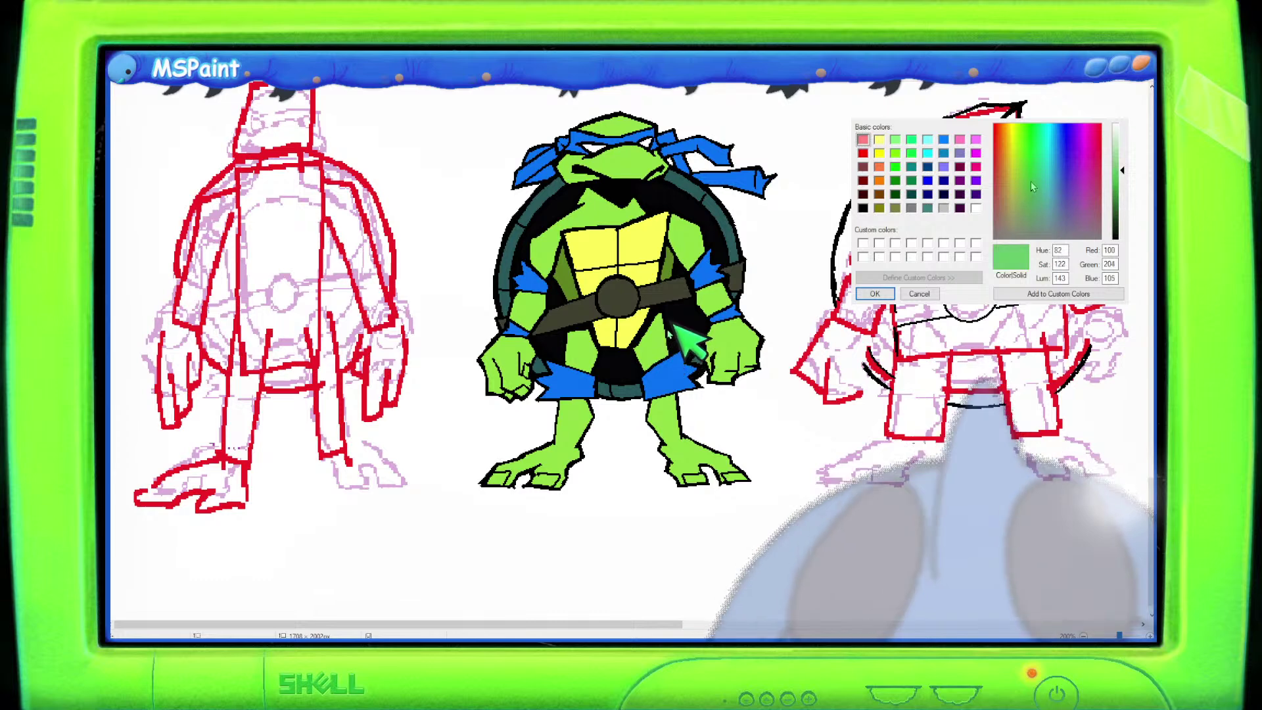
click(1028, 183)
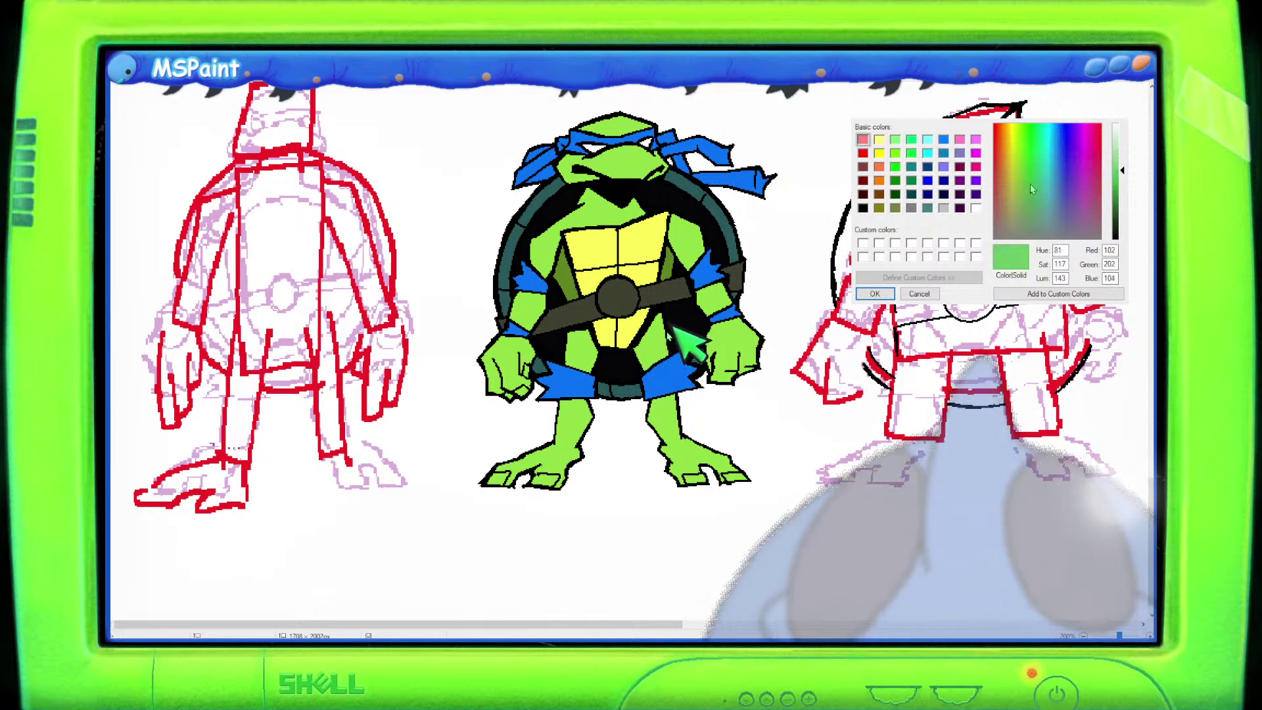
click(875, 293)
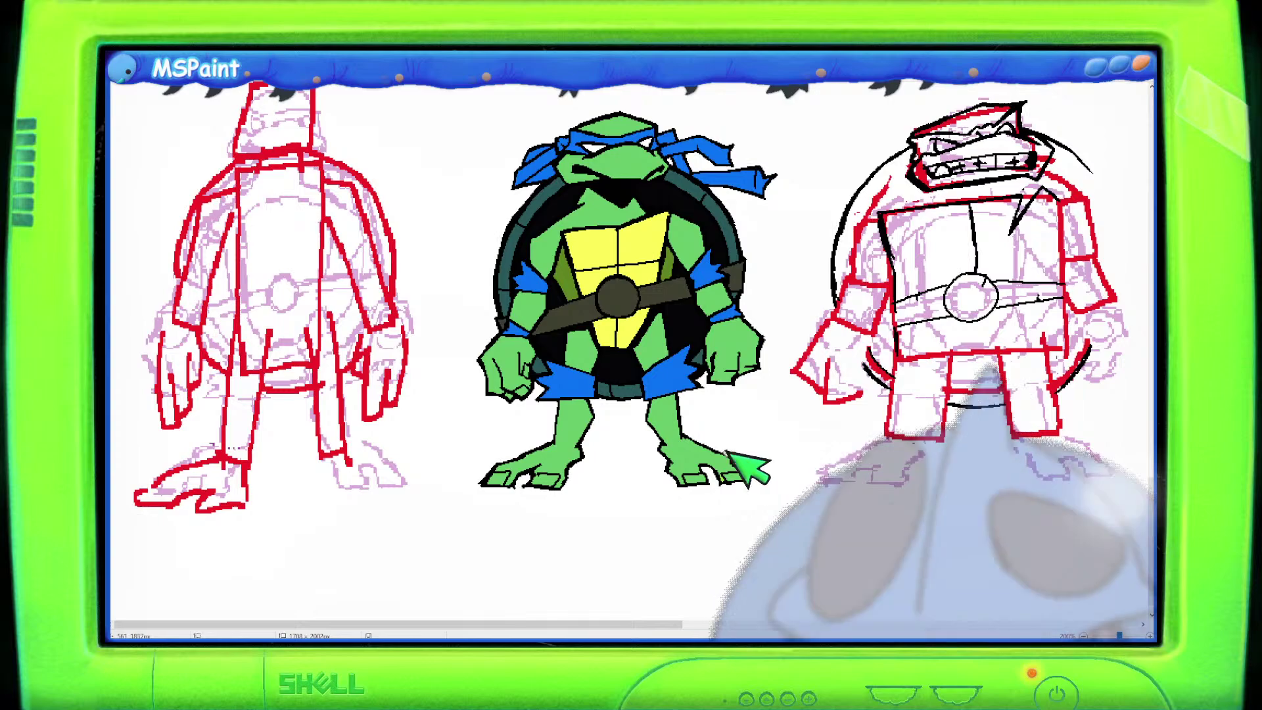
scroll(761, 470, down, 1)
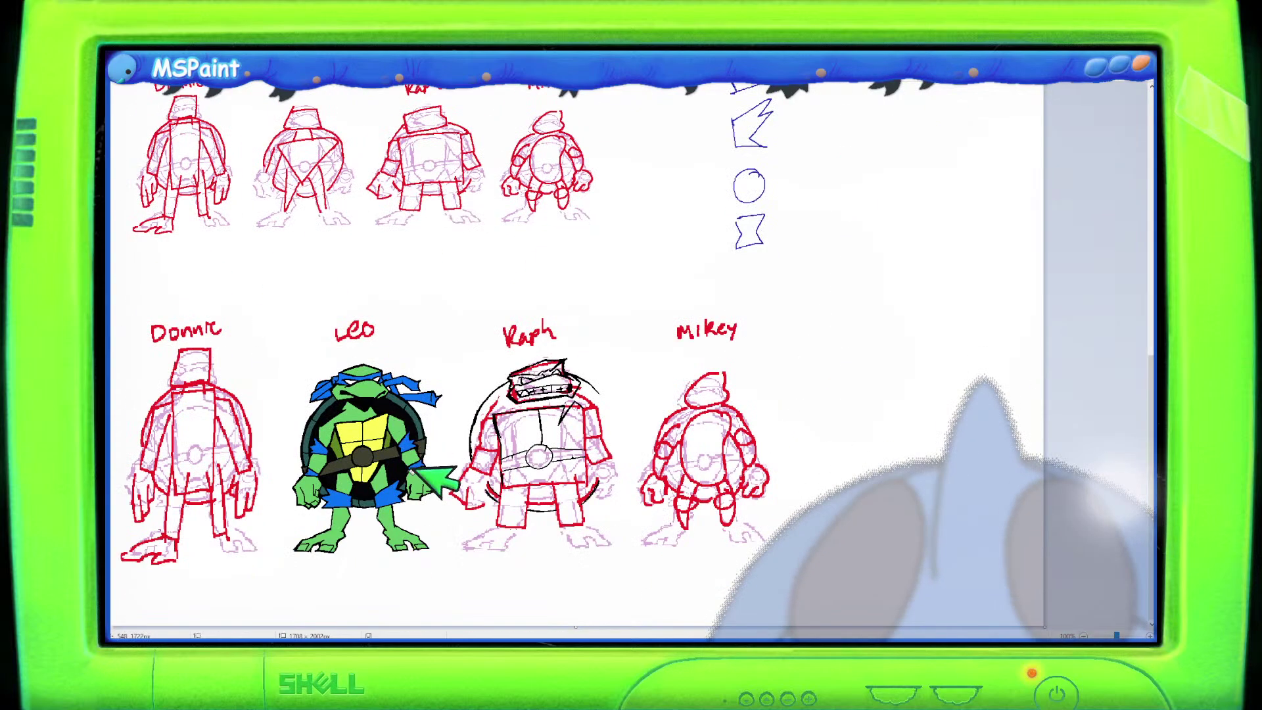
scroll(434, 476, up, 1)
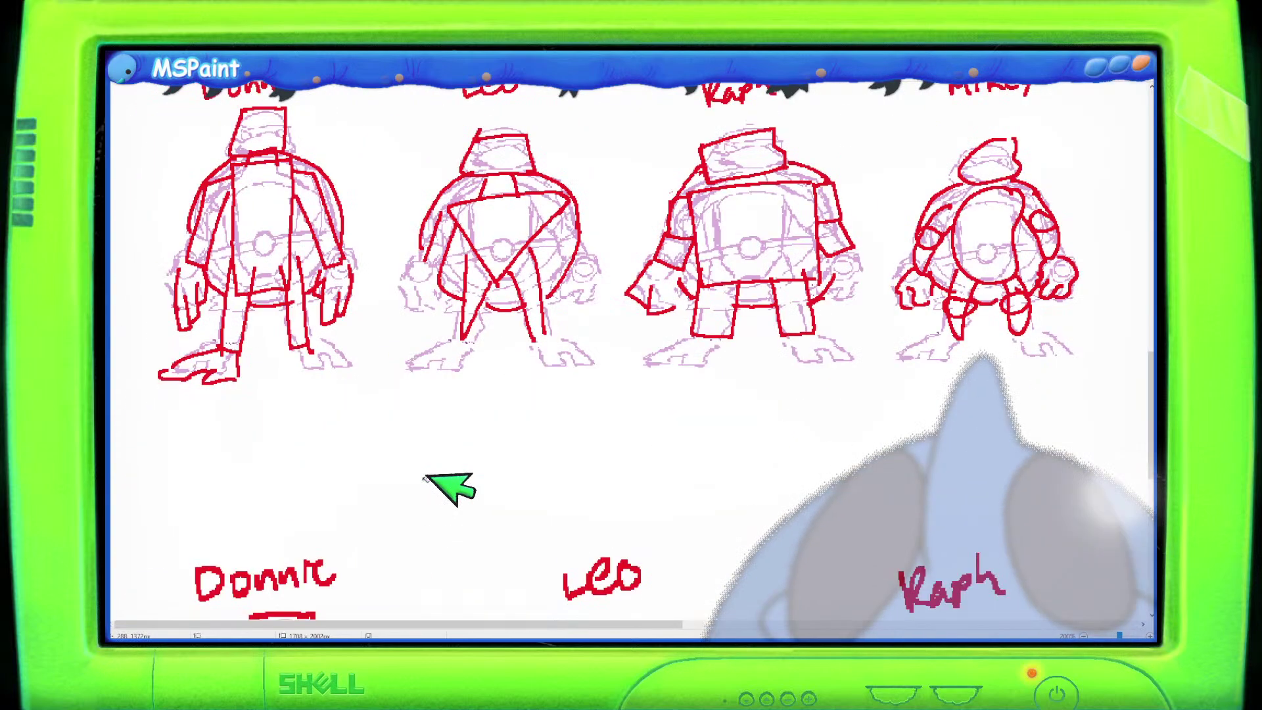
scroll(436, 485, down, 5)
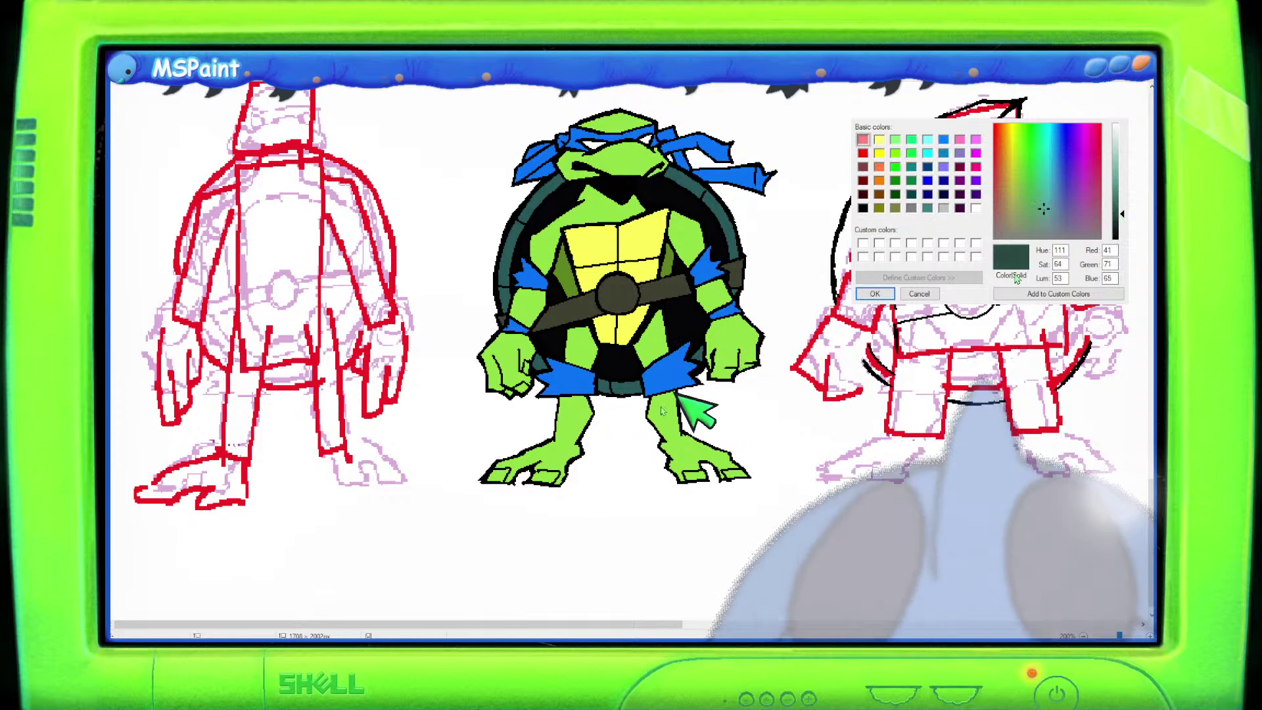
Recolor the strap of Leo's belt with a muted dark green of red 48, green 69 and blue 56.
click(876, 294)
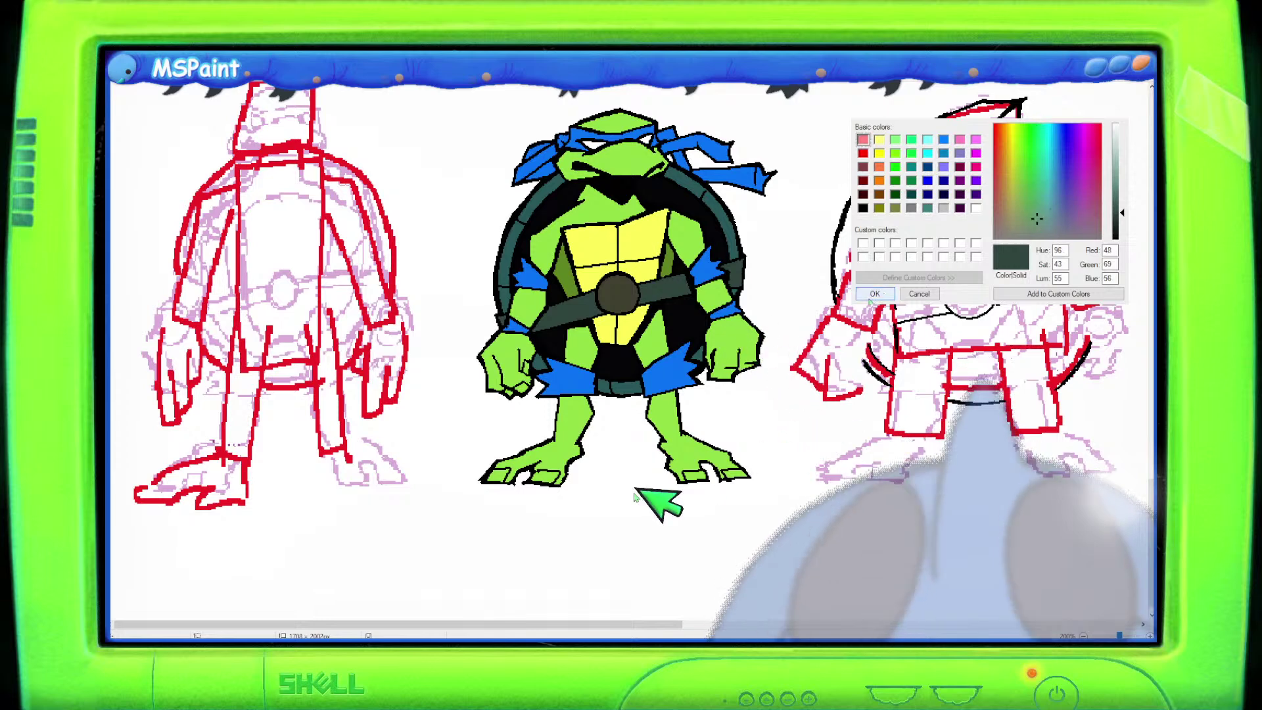
key(Return)
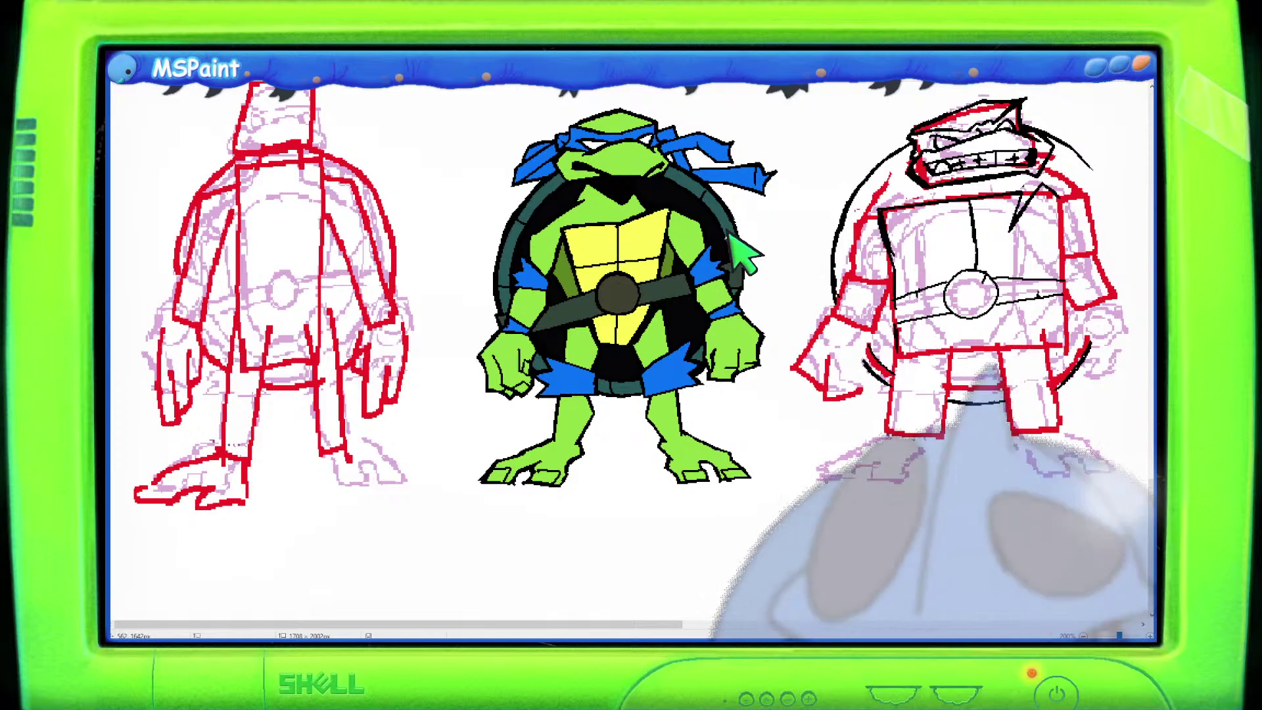
Examine the recolored Leo close up and from afar, beside the other turtles and the earlier reference copies.
scroll(739, 250, down, 2)
scroll(656, 330, down, 3)
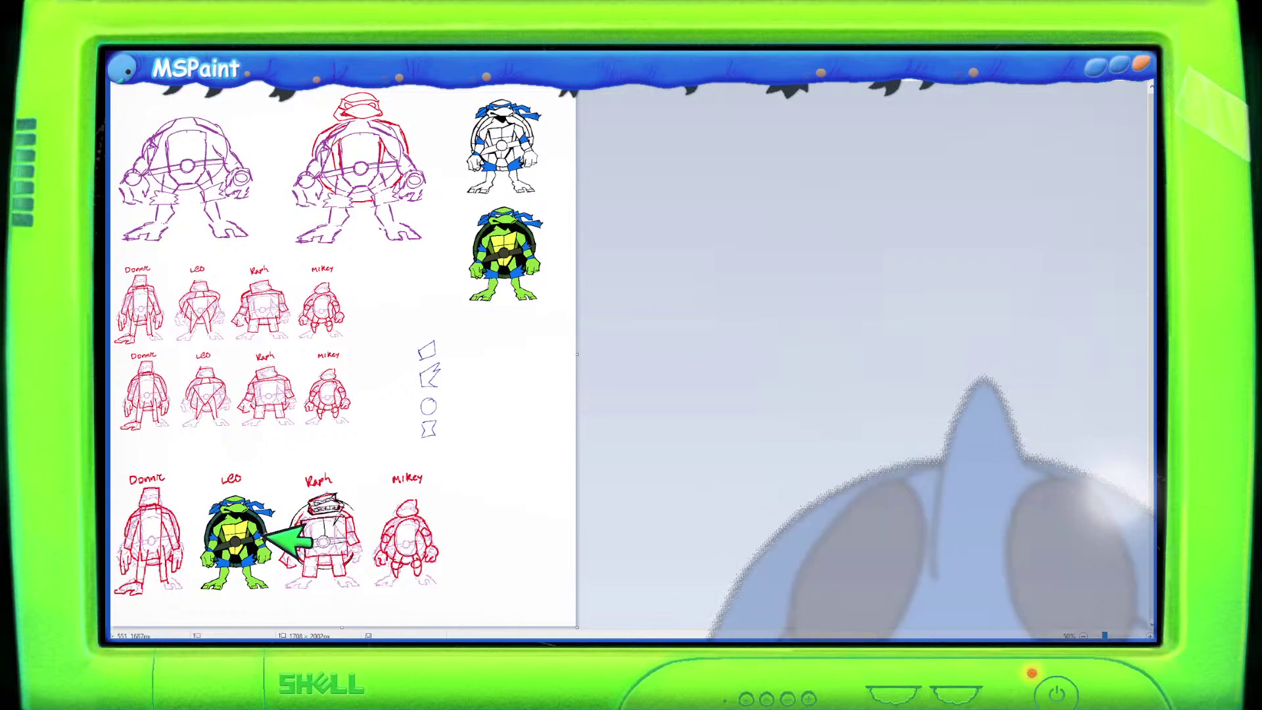
scroll(290, 522, up, 2)
scroll(386, 527, down, 5)
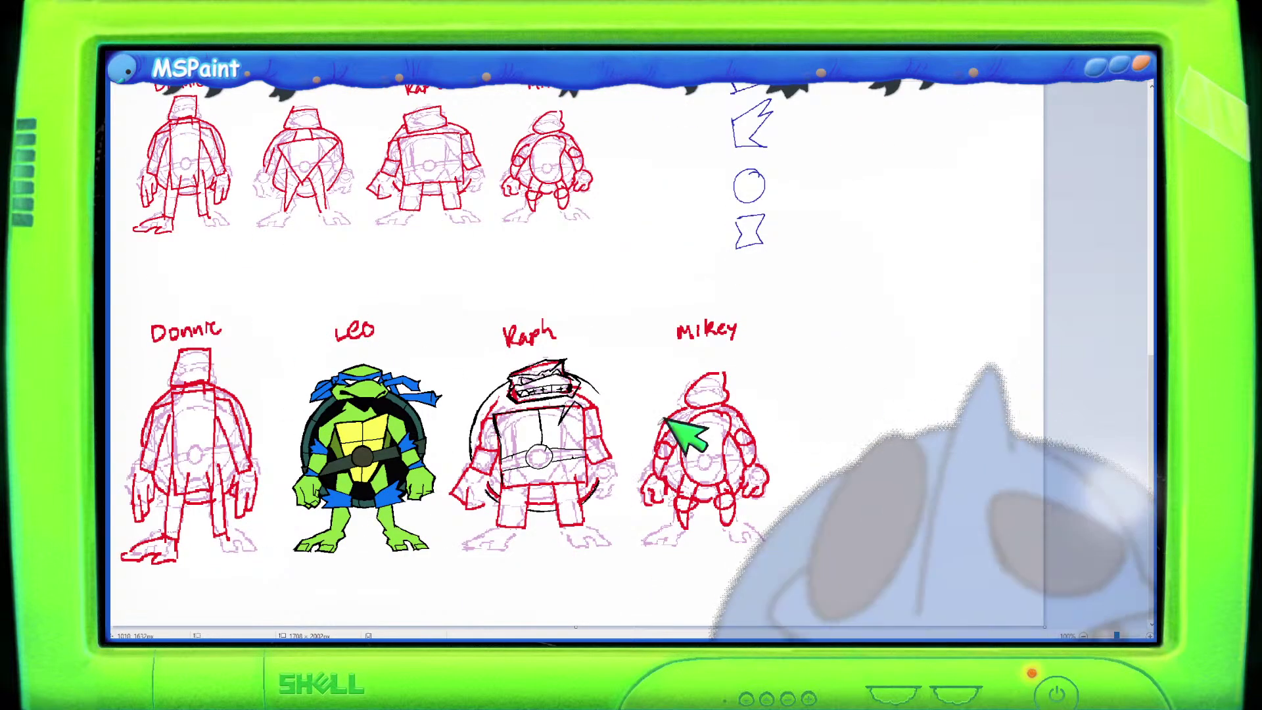
scroll(677, 451, up, 2)
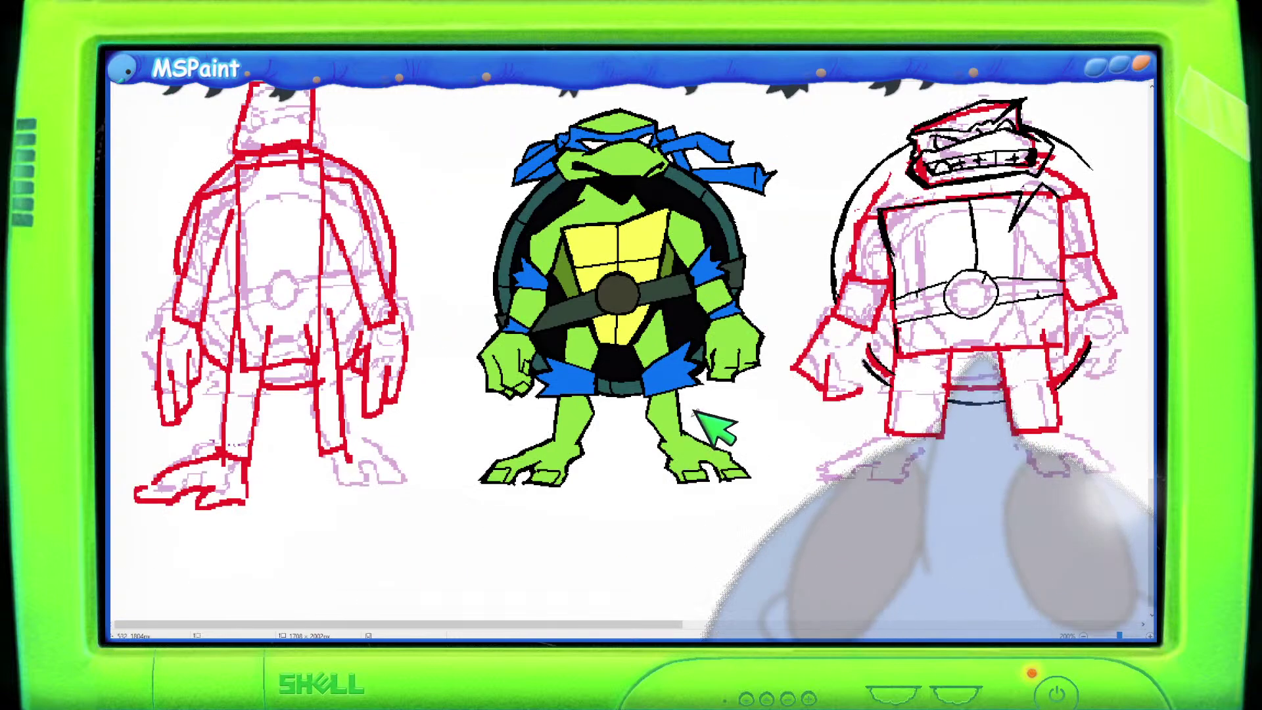
scroll(696, 414, down, 2)
scroll(597, 380, up, 2)
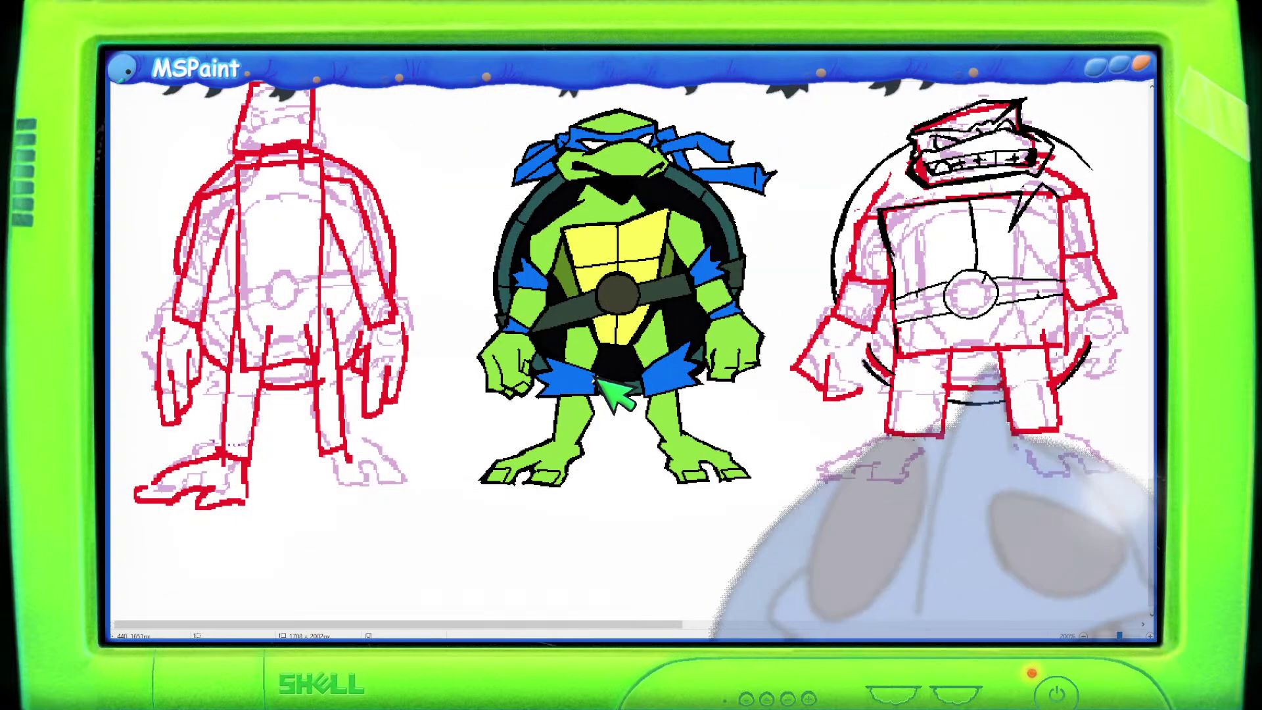
scroll(541, 351, down, 2)
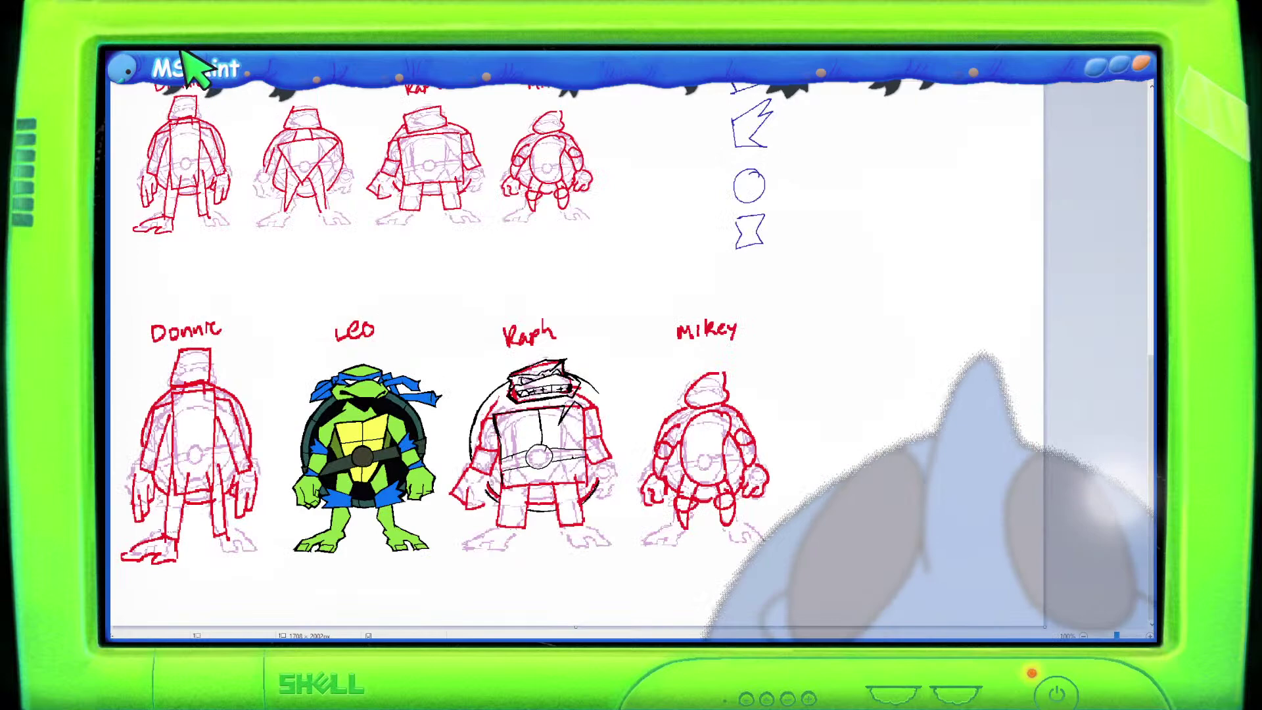
Copy the lineup's Leo and place the copy below the earlier fully colored reference copy.
drag(286, 356, 408, 548)
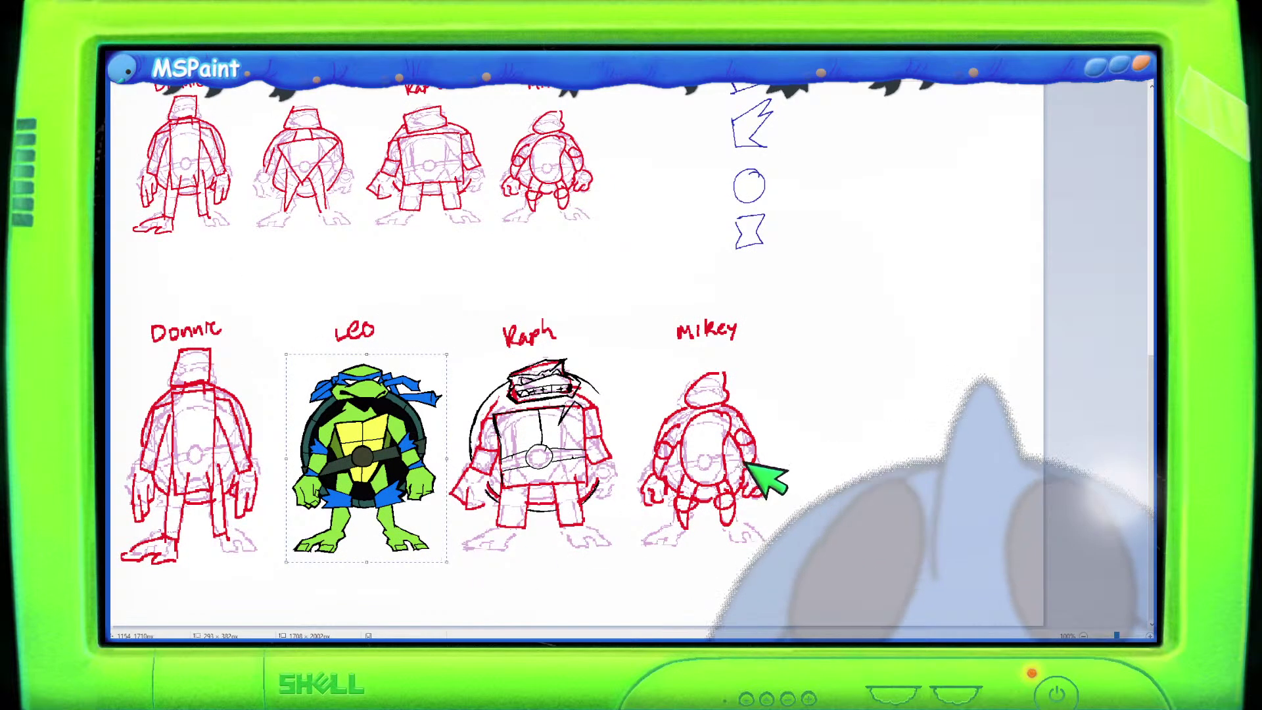
scroll(769, 477, up, 5)
key(ctrl+v)
drag(176, 186, 905, 497)
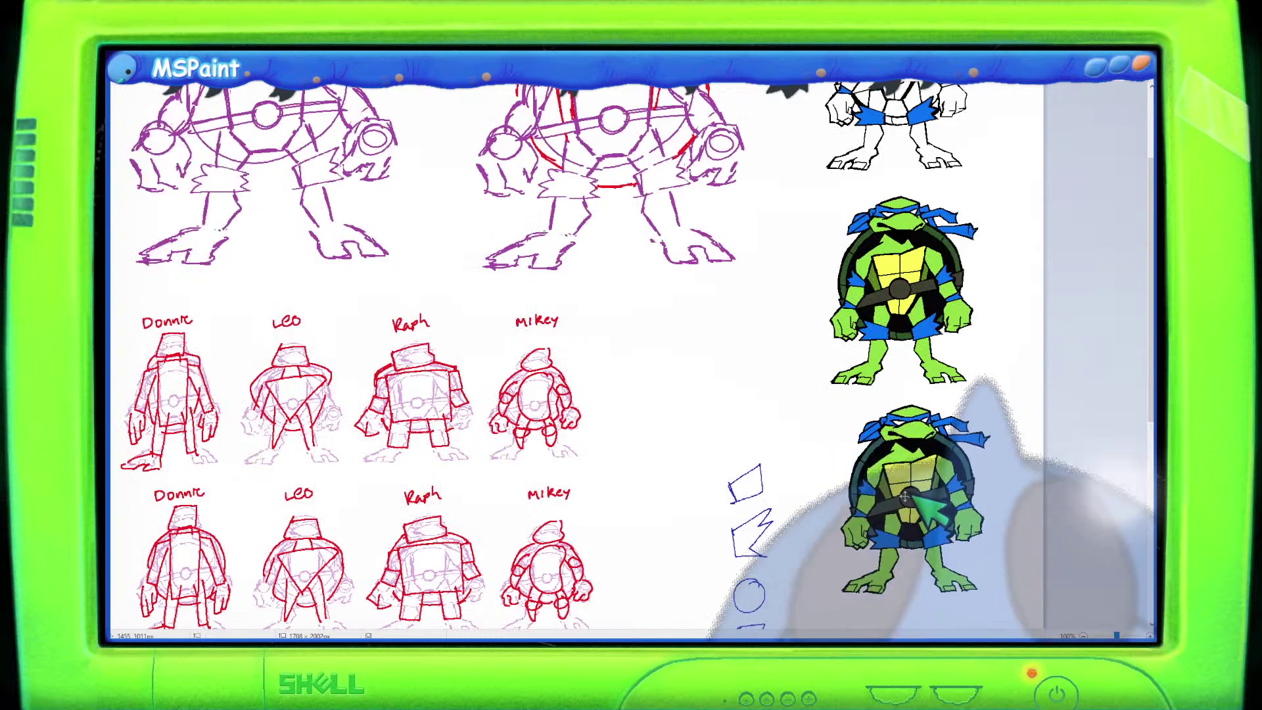
Mix a teal green with red 54, green 186 and blue 150 for the newest Leo copy.
scroll(728, 427, up, 2)
scroll(743, 473, down, 5)
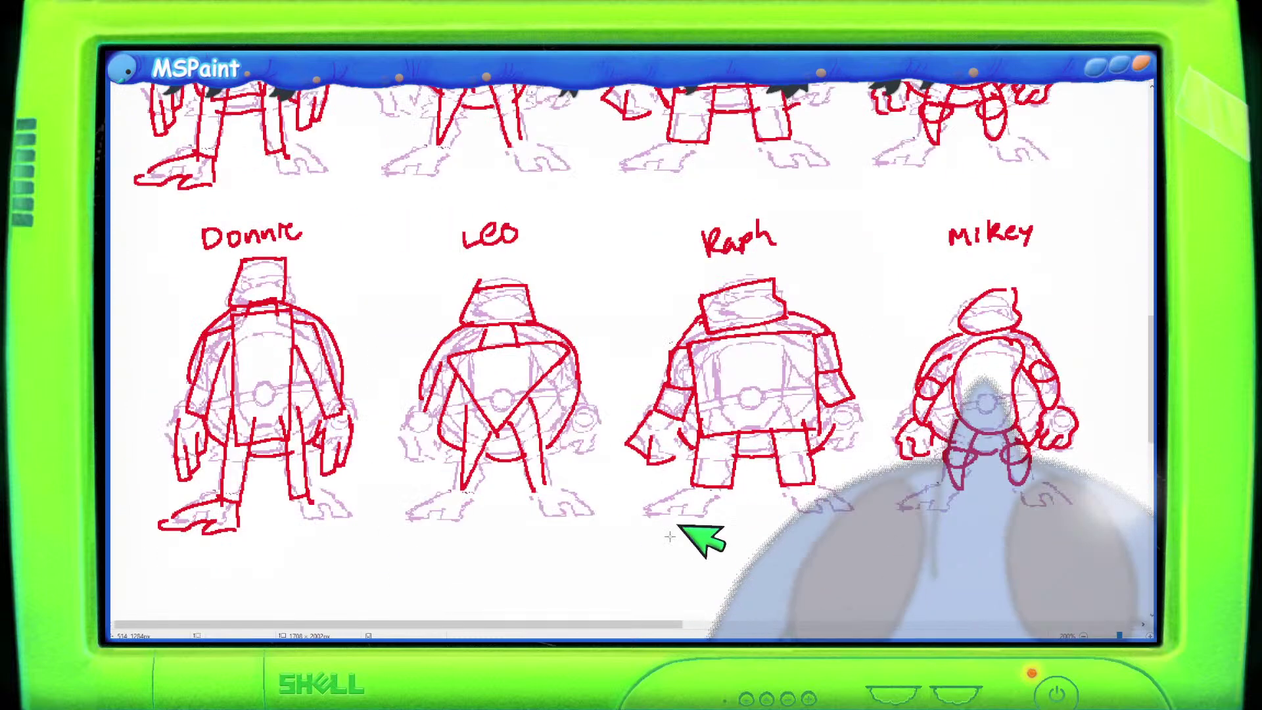
drag(677, 625, 1127, 613)
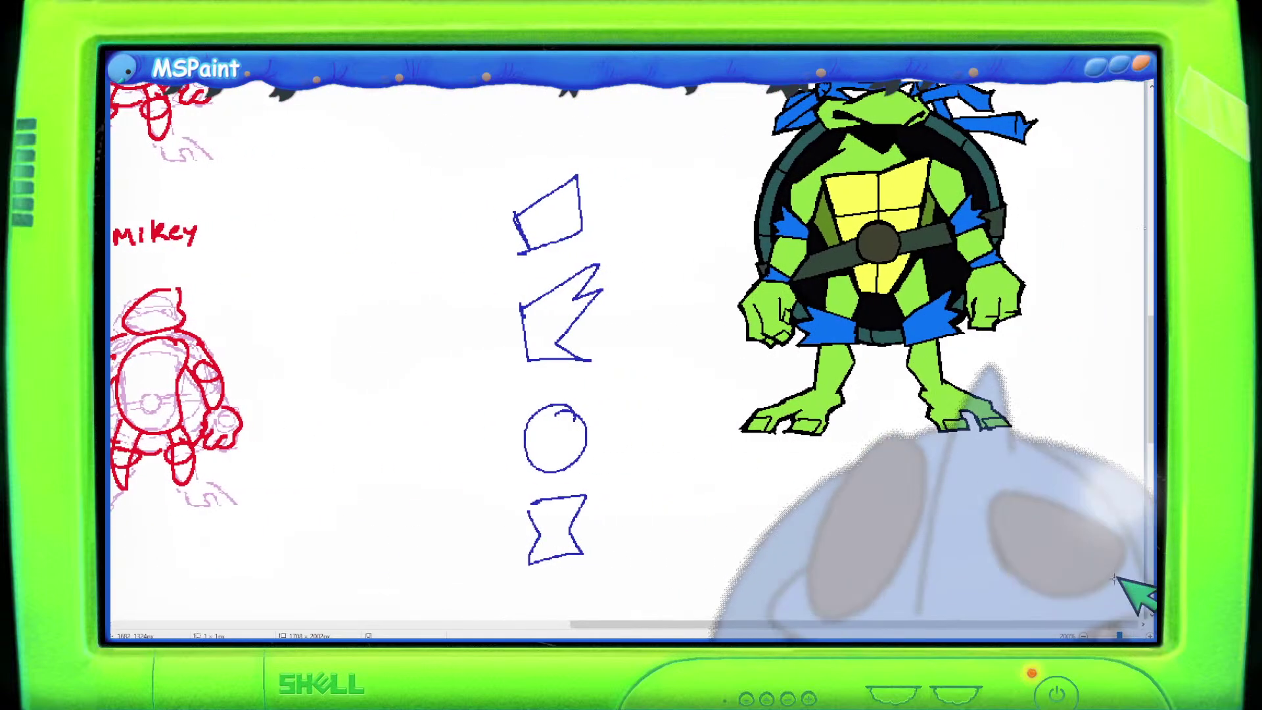
scroll(1114, 575, up, 2)
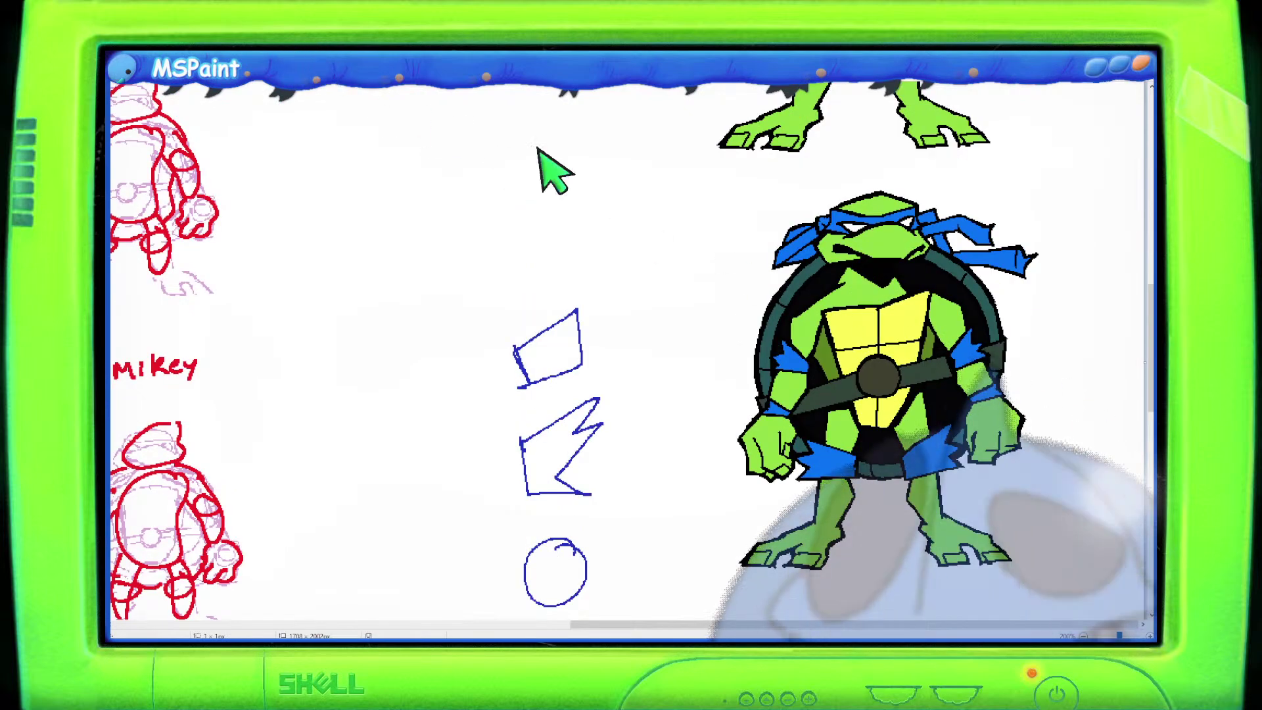
click(1115, 188)
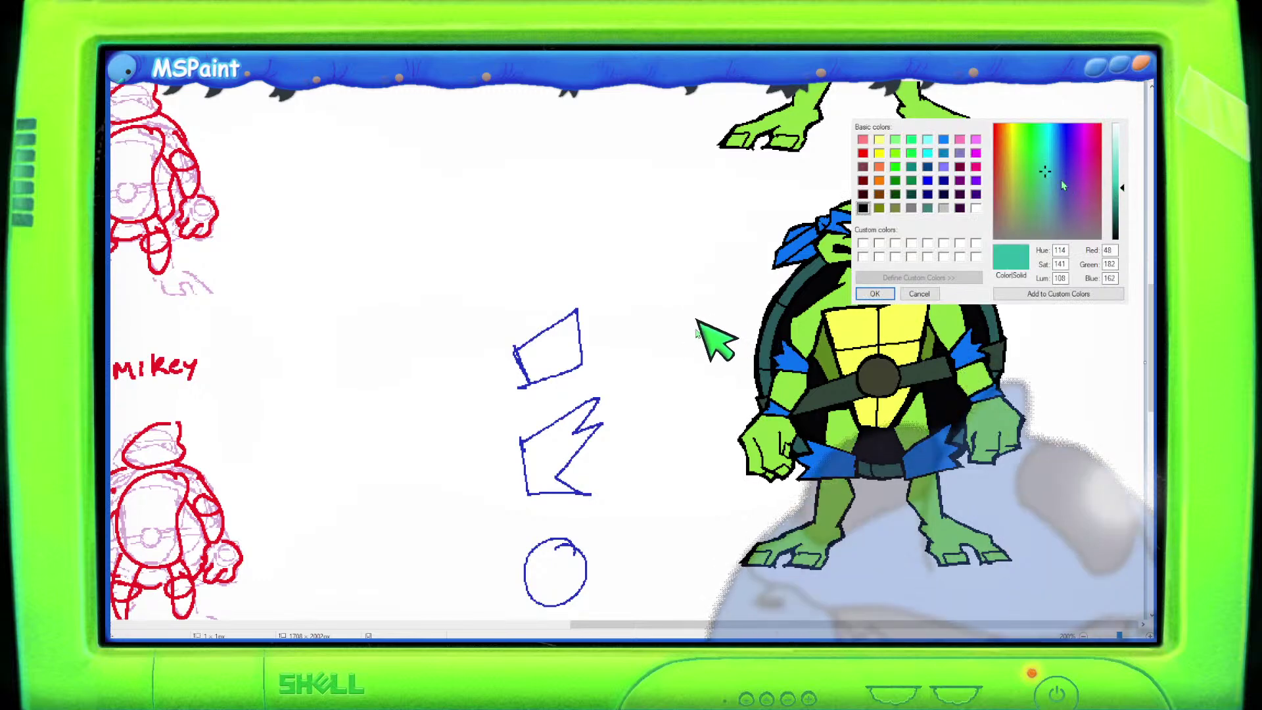
click(1038, 187)
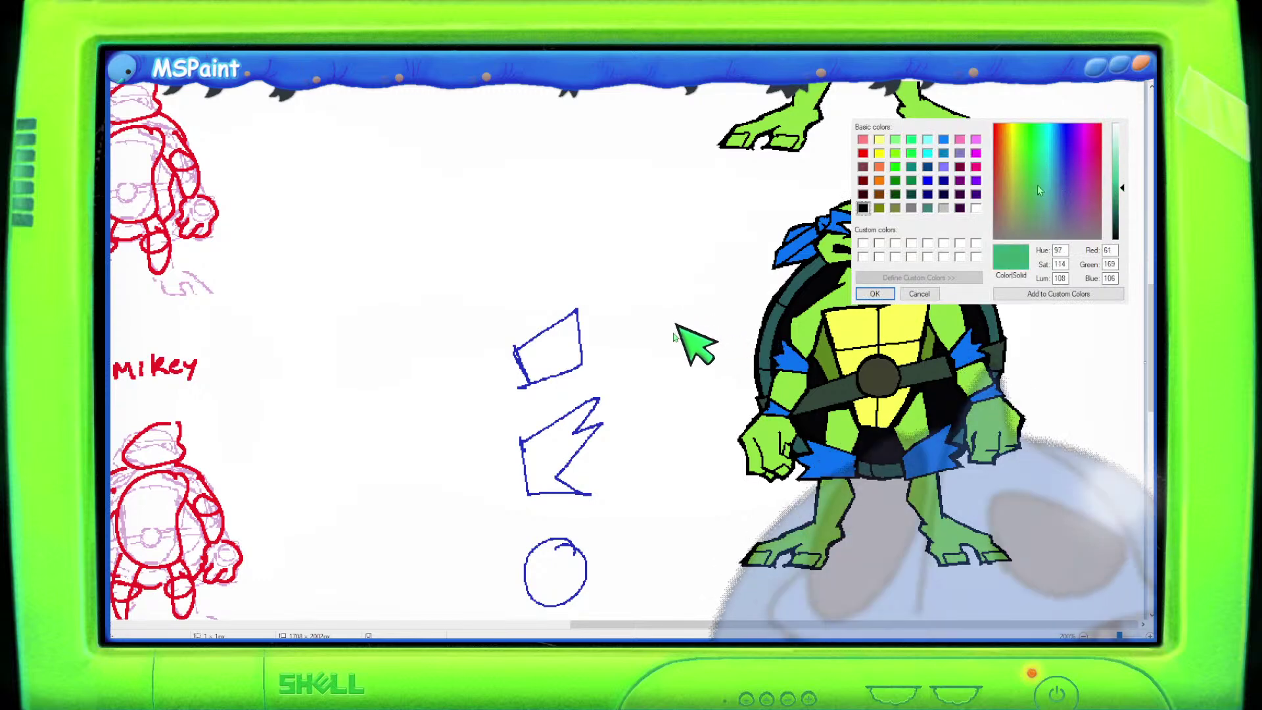
click(1115, 189)
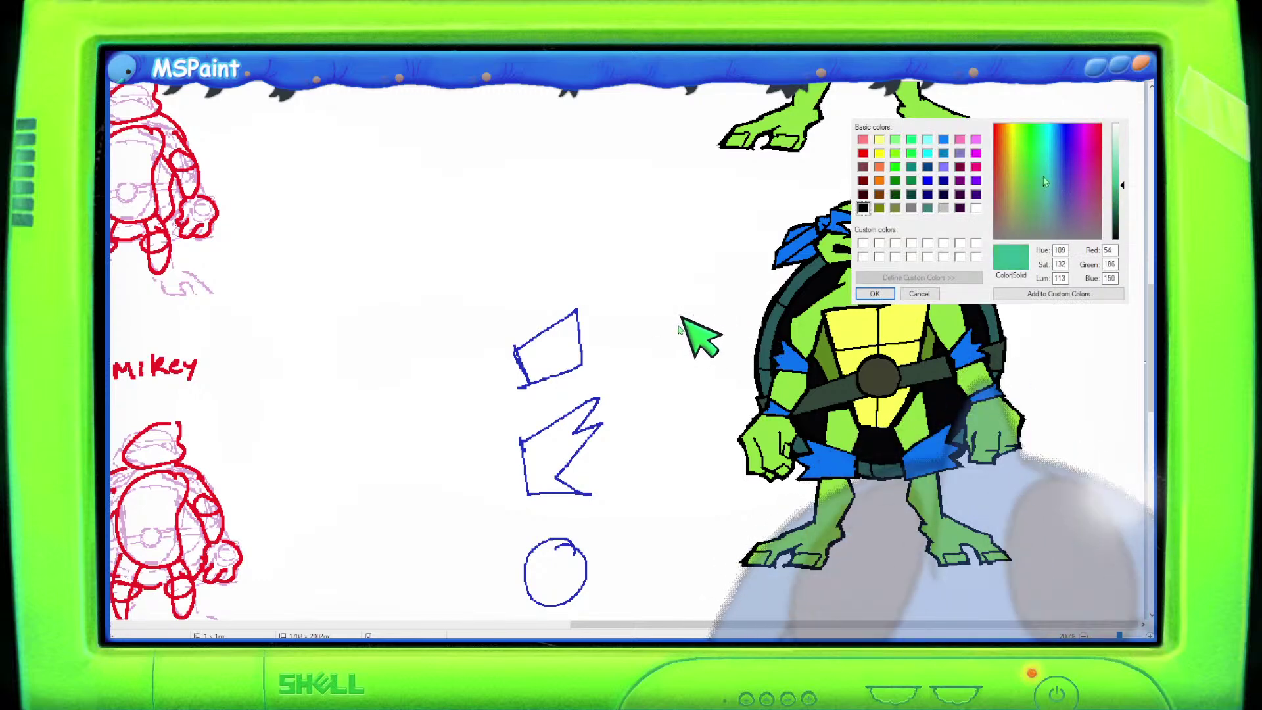
click(875, 294)
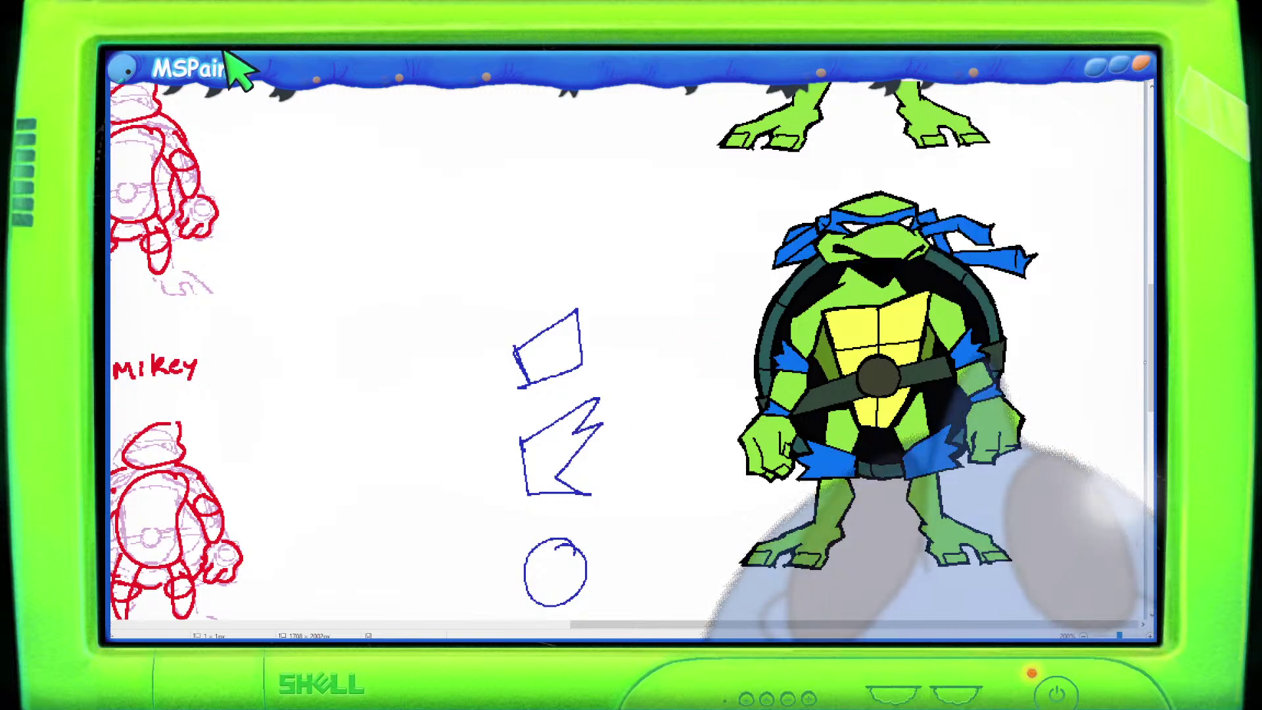
Fill the head, chest, arms, hands, legs and feet of the newest Leo copy with the teal green.
click(854, 286)
click(874, 253)
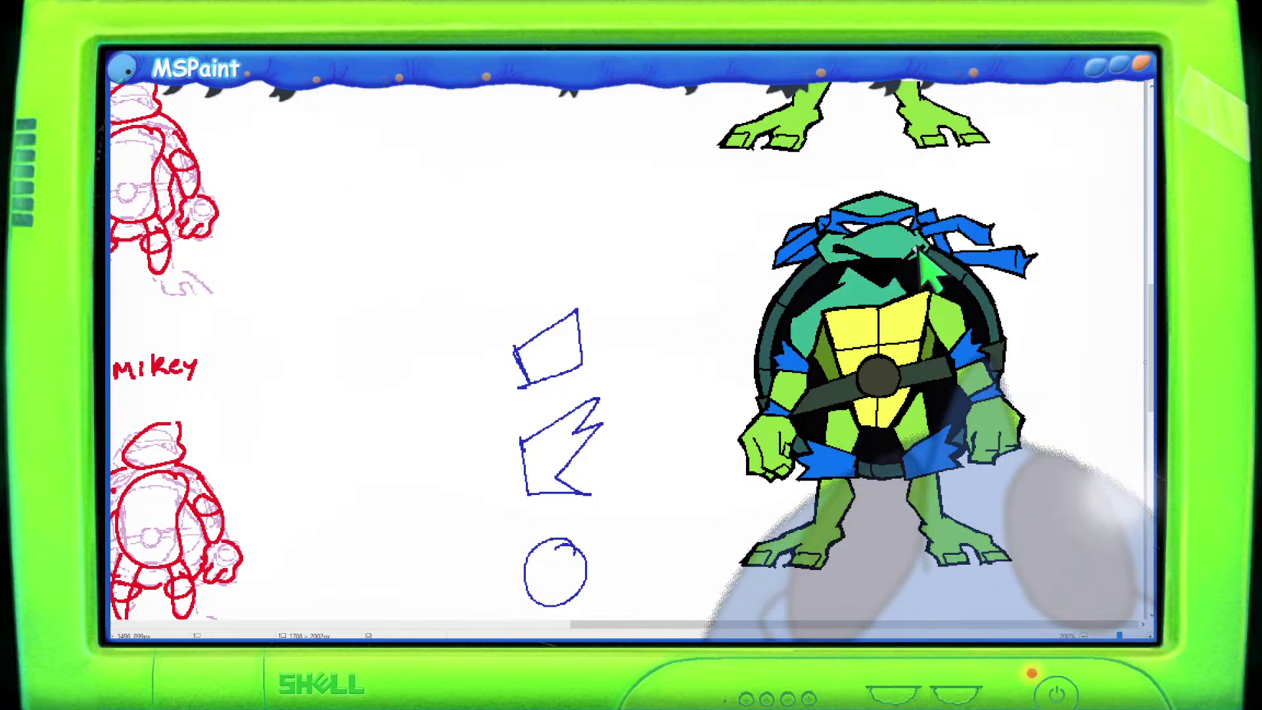
click(794, 383)
click(761, 430)
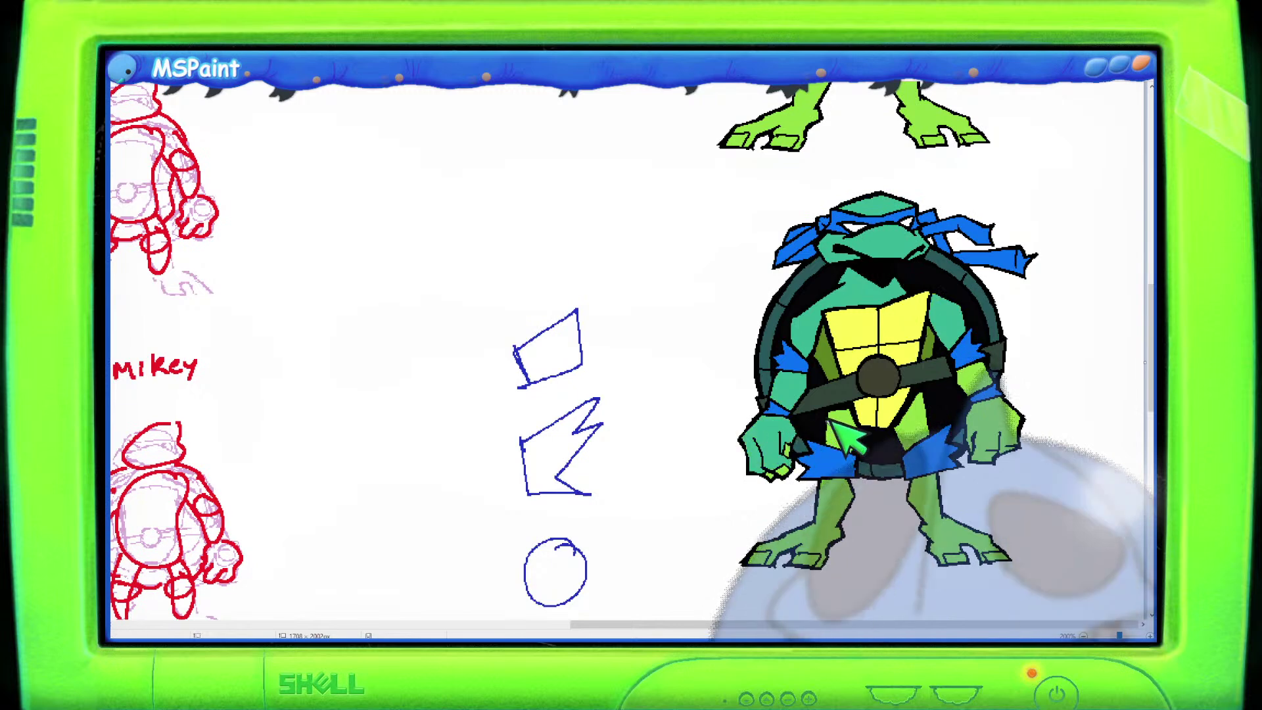
click(837, 421)
click(992, 427)
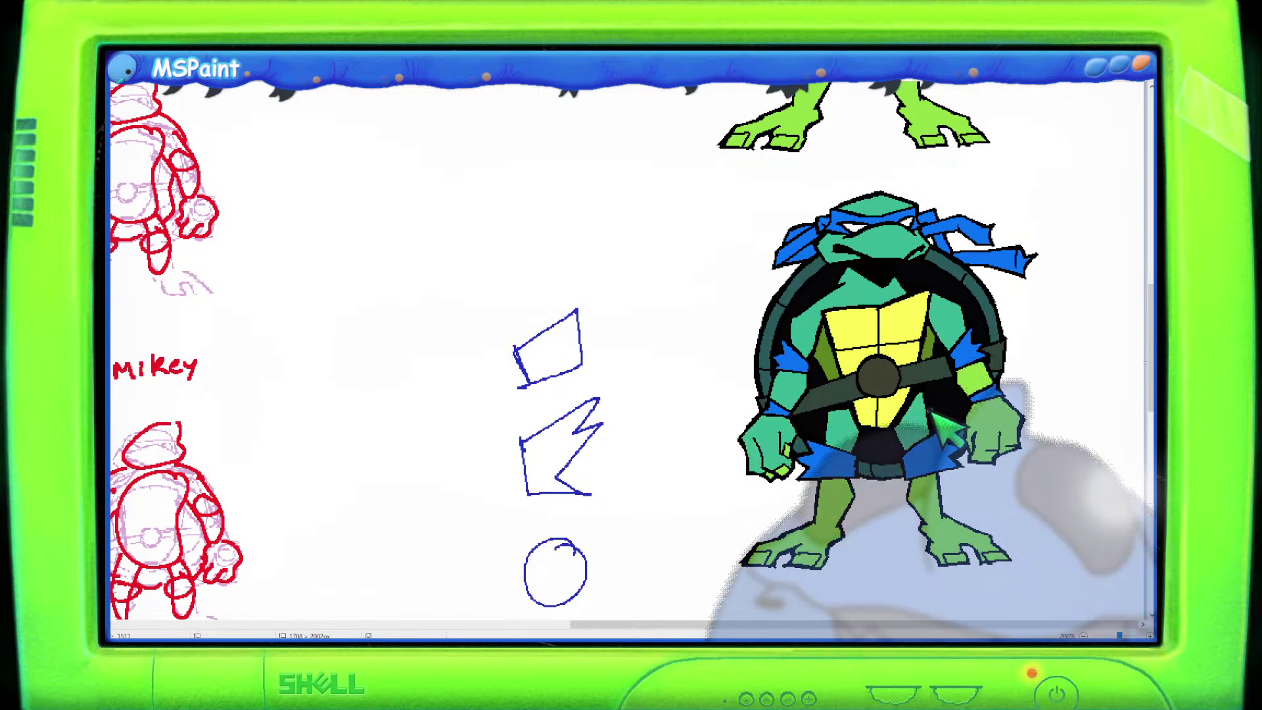
click(834, 516)
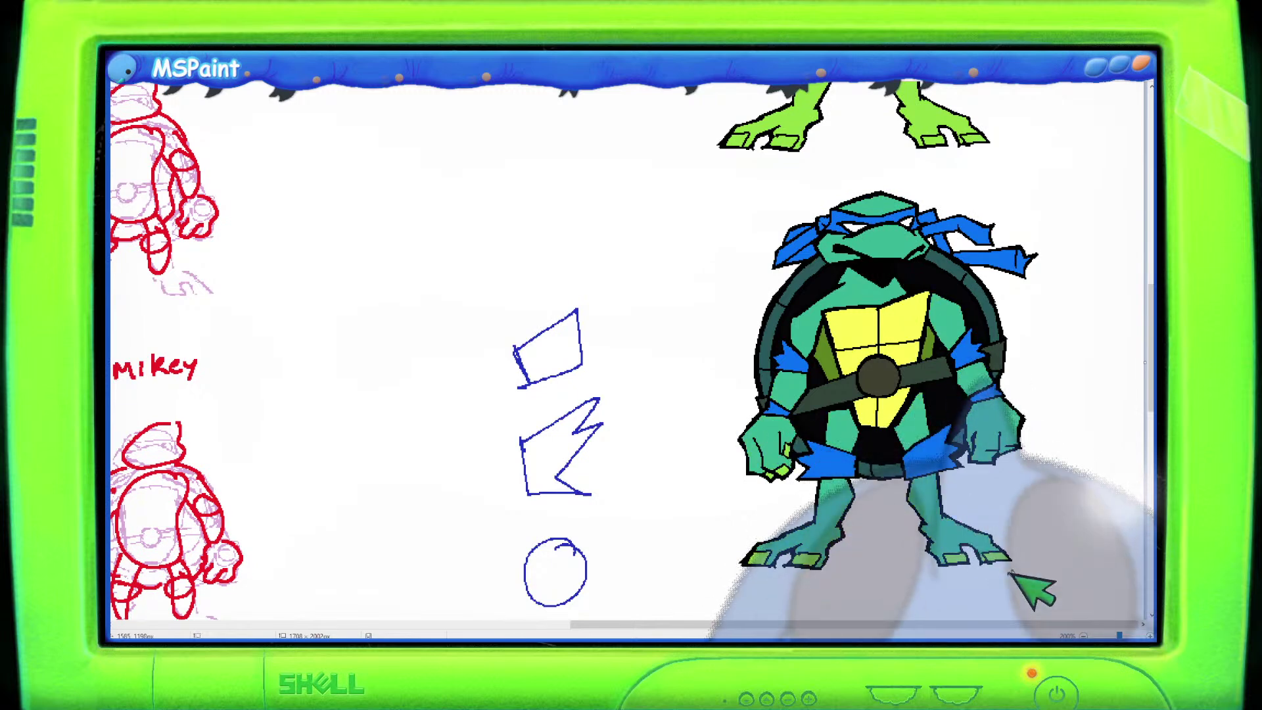
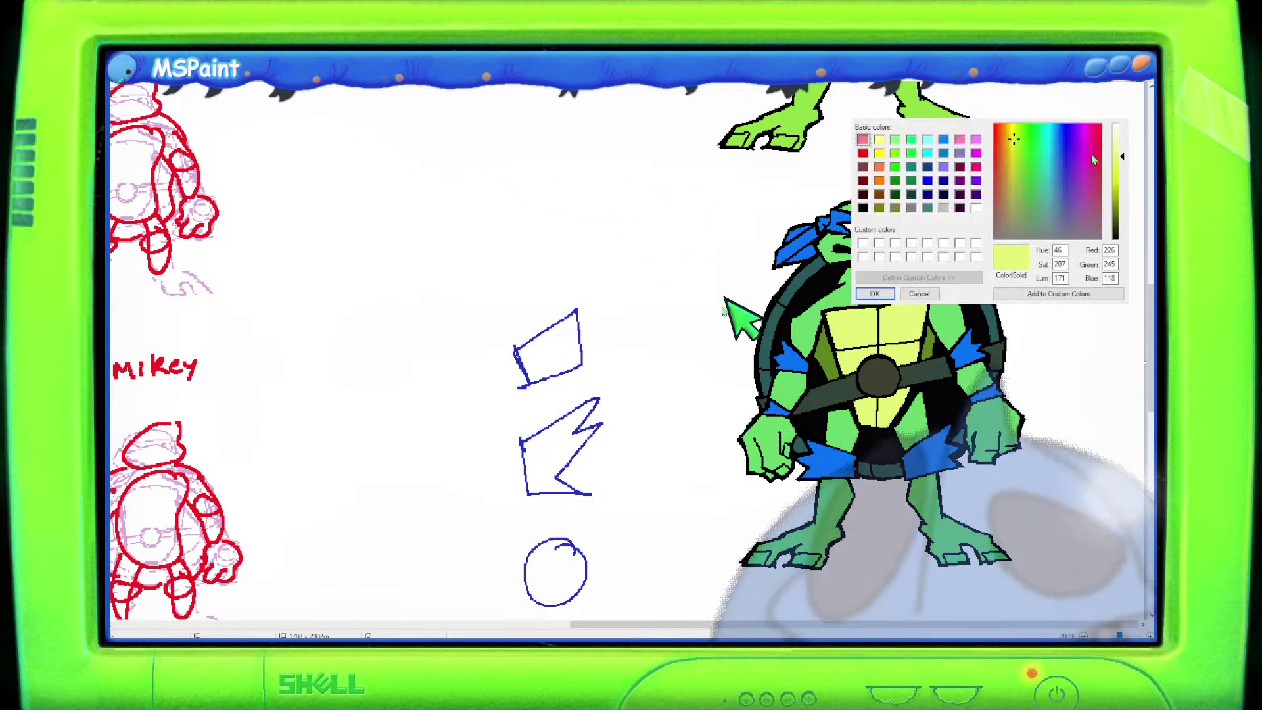
Recolor the newest Leo copy's chest plates yellow-green and its skin a green of red 137, green 215 and blue 103.
click(1017, 137)
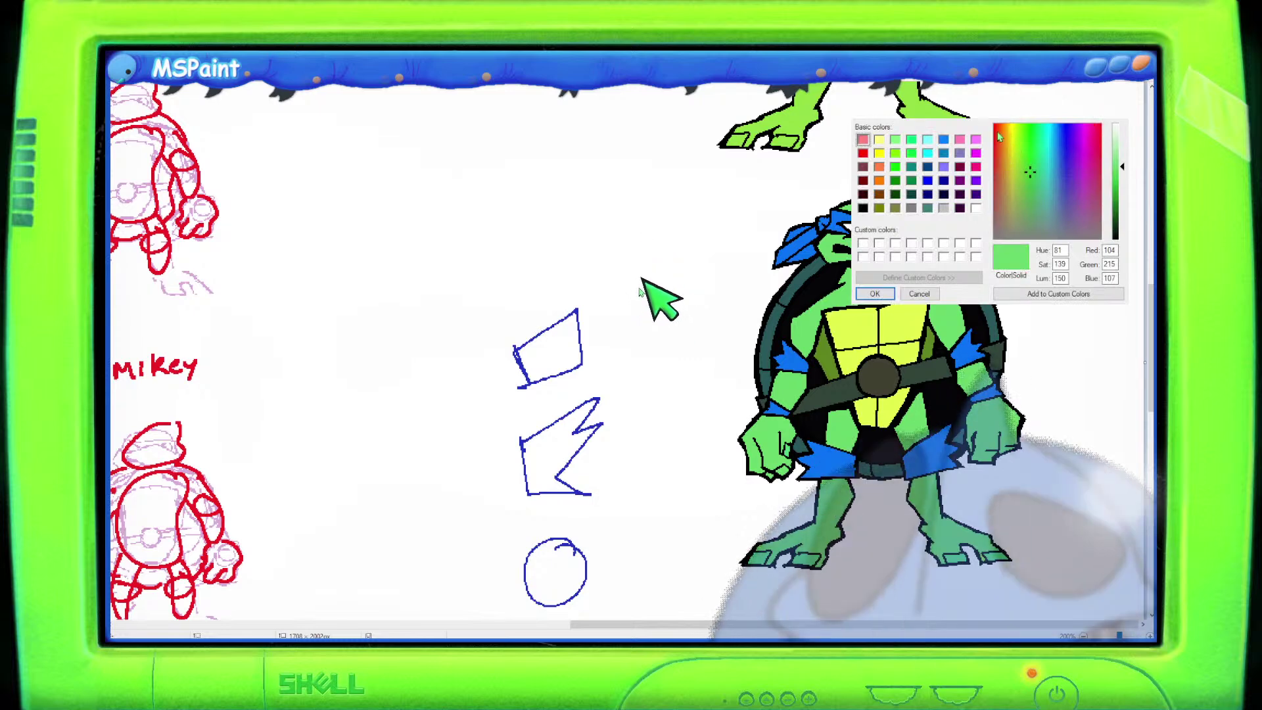
click(1024, 172)
click(1024, 171)
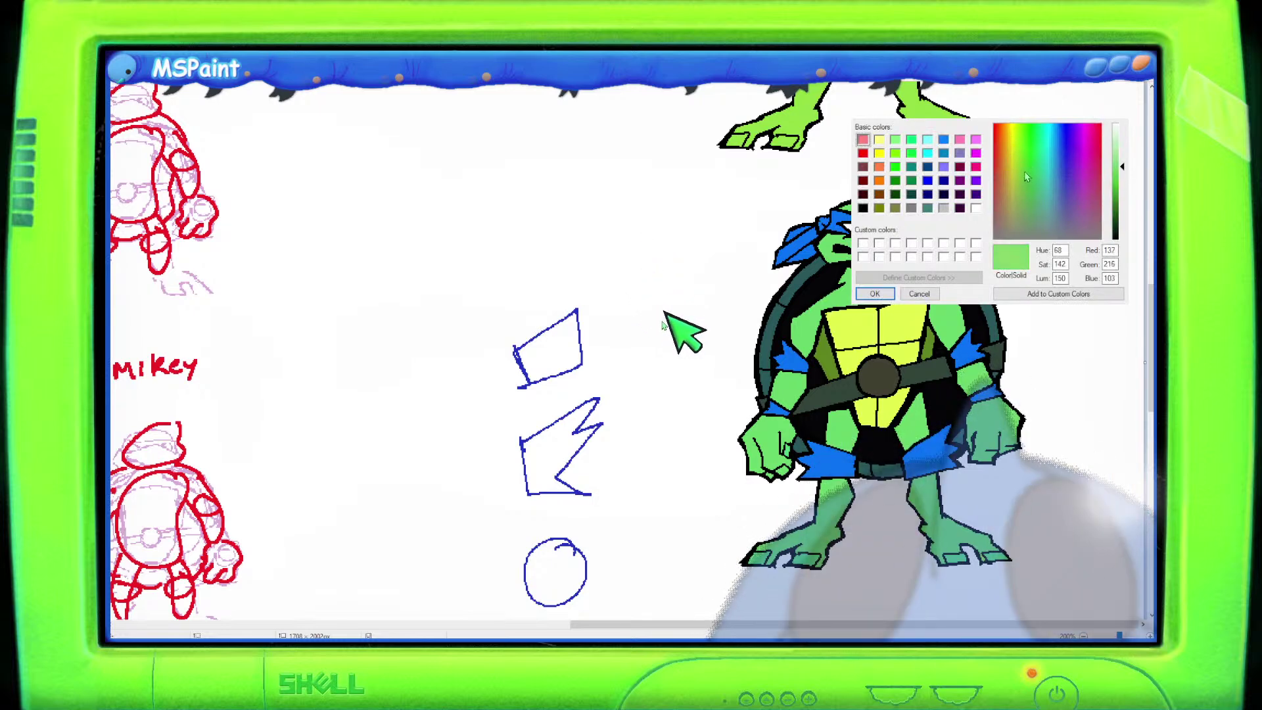
click(882, 296)
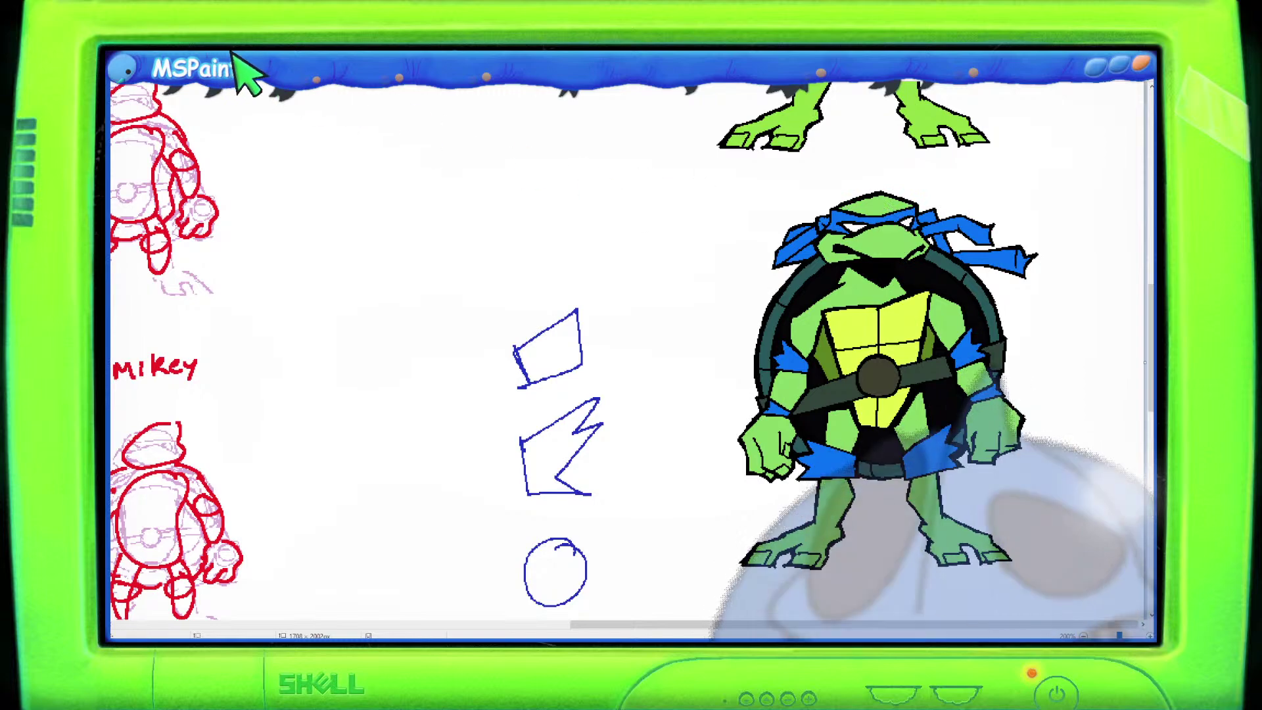
Paste another colored Leo into the empty space between Mikey and the newest copy, scaling it down slightly.
key(ctrl+v)
mouse_move(273, 148)
mouse_down()
mouse_move(375, 152)
mouse_move(368, 137)
mouse_up()
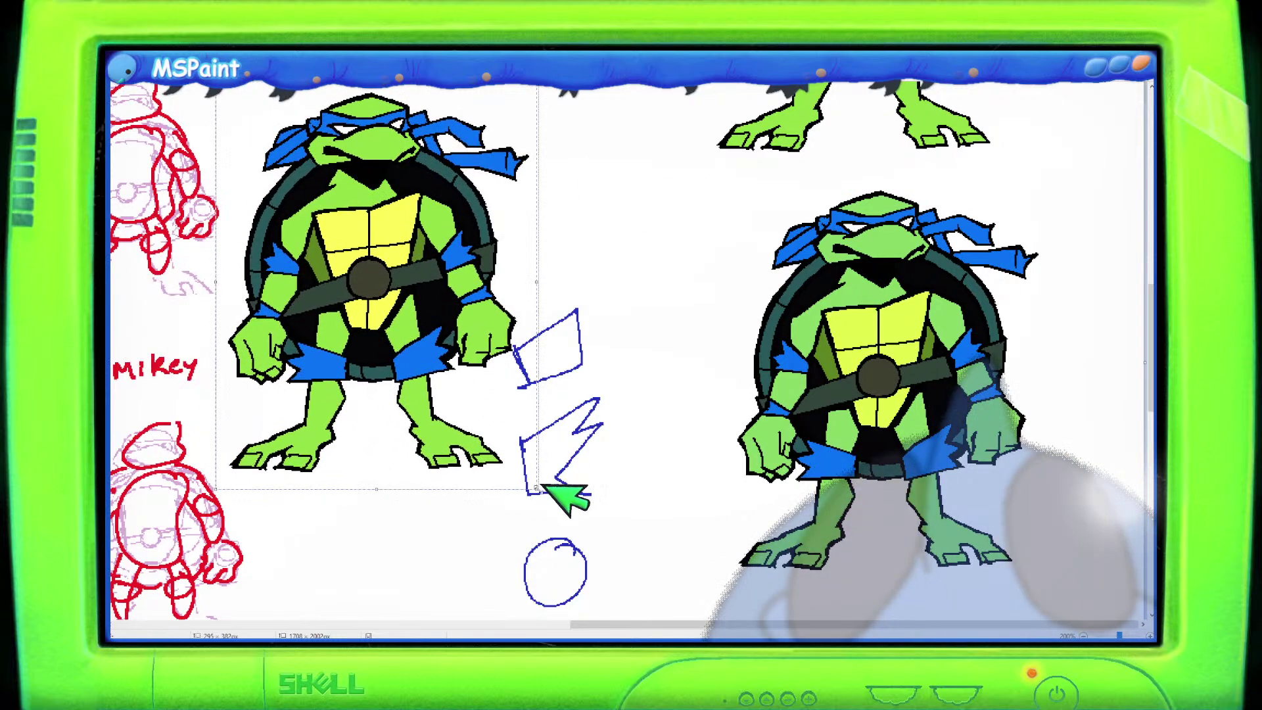
drag(537, 488, 478, 425)
drag(440, 258, 470, 295)
Fill the skin, shell rim, chest plates and belt of the smaller Leo copy with the bandana's blue.
drag(376, 117, 278, 105)
mouse_move(355, 132)
mouse_down()
mouse_move(354, 196)
mouse_move(356, 230)
mouse_move(375, 231)
mouse_move(358, 251)
mouse_move(383, 244)
mouse_move(375, 268)
mouse_move(347, 284)
mouse_move(404, 268)
mouse_move(327, 258)
mouse_move(299, 275)
mouse_move(283, 314)
mouse_move(295, 336)
mouse_move(281, 353)
mouse_move(330, 377)
mouse_move(345, 314)
mouse_move(278, 430)
mouse_move(276, 420)
mouse_move(421, 398)
mouse_move(401, 308)
mouse_move(404, 352)
mouse_move(380, 297)
mouse_move(362, 299)
mouse_move(437, 238)
mouse_move(428, 225)
mouse_move(447, 253)
mouse_move(412, 242)
mouse_move(462, 306)
mouse_move(431, 403)
mouse_move(439, 416)
mouse_move(468, 415)
mouse_up()
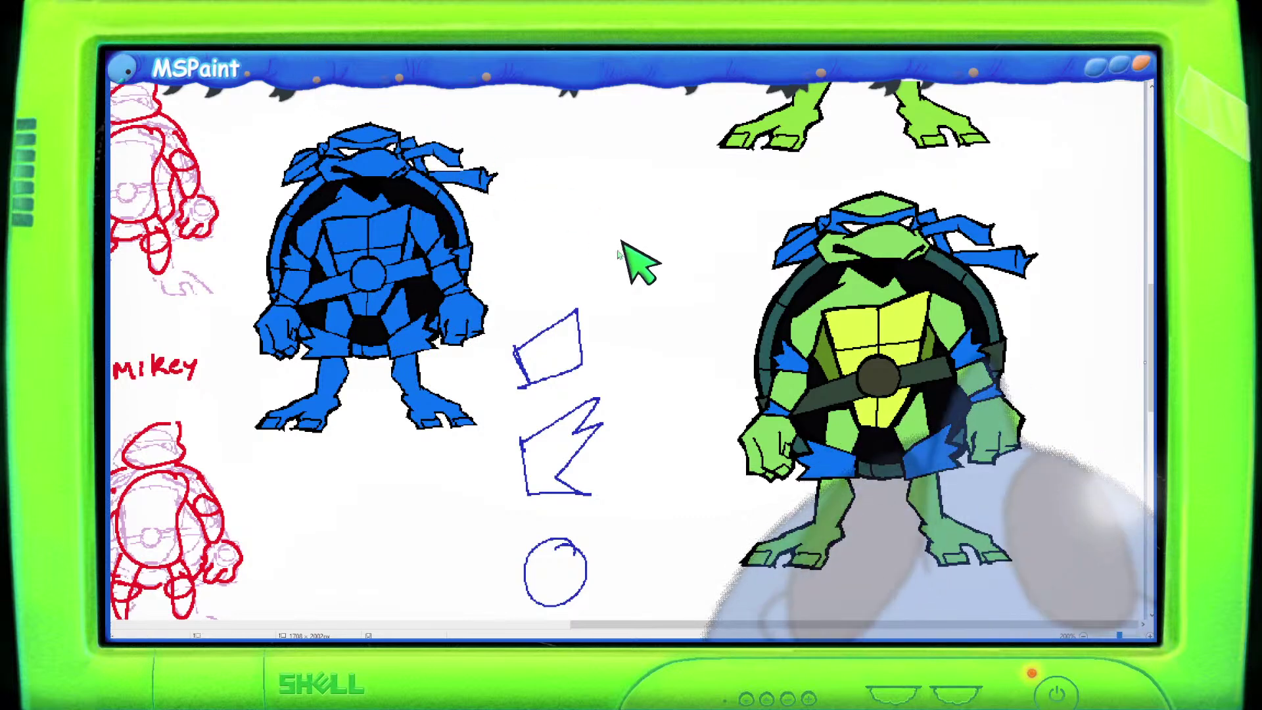
Recolor the all-blue Leo copy and the newest Leo copy's bandana and pads with a blue of red 22, green 151 and blue 228.
click(1055, 144)
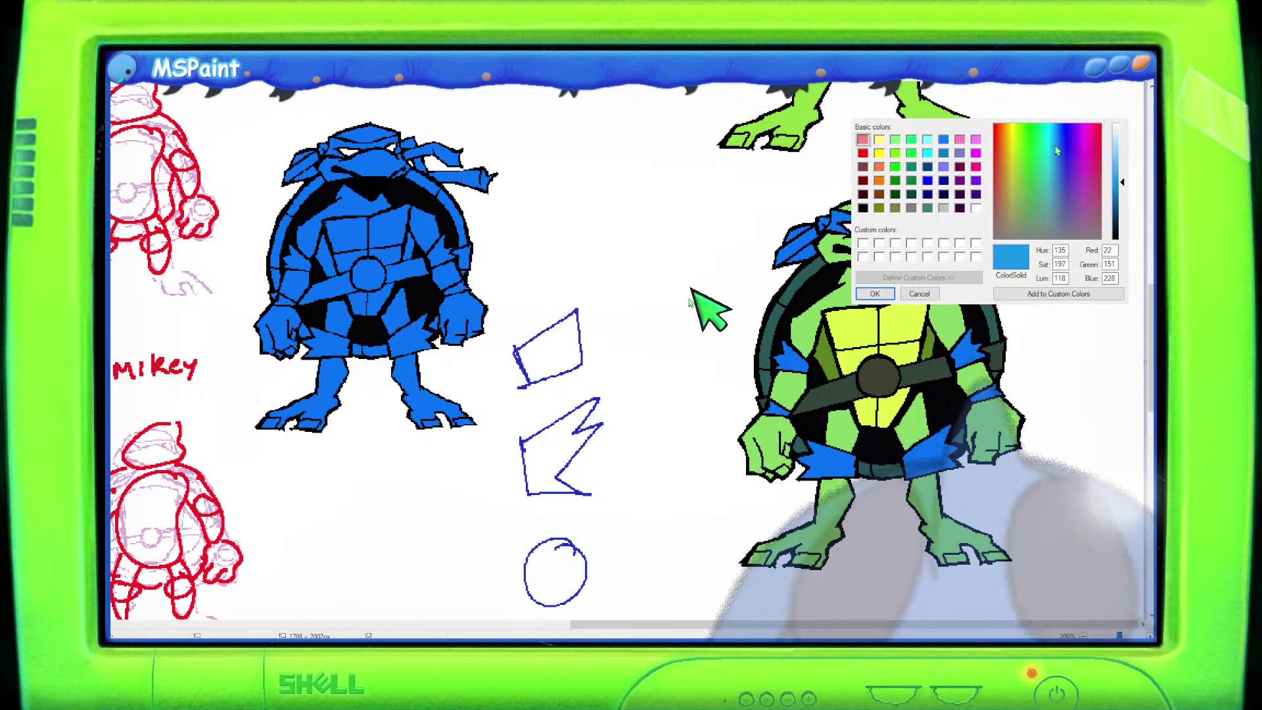
key(Return)
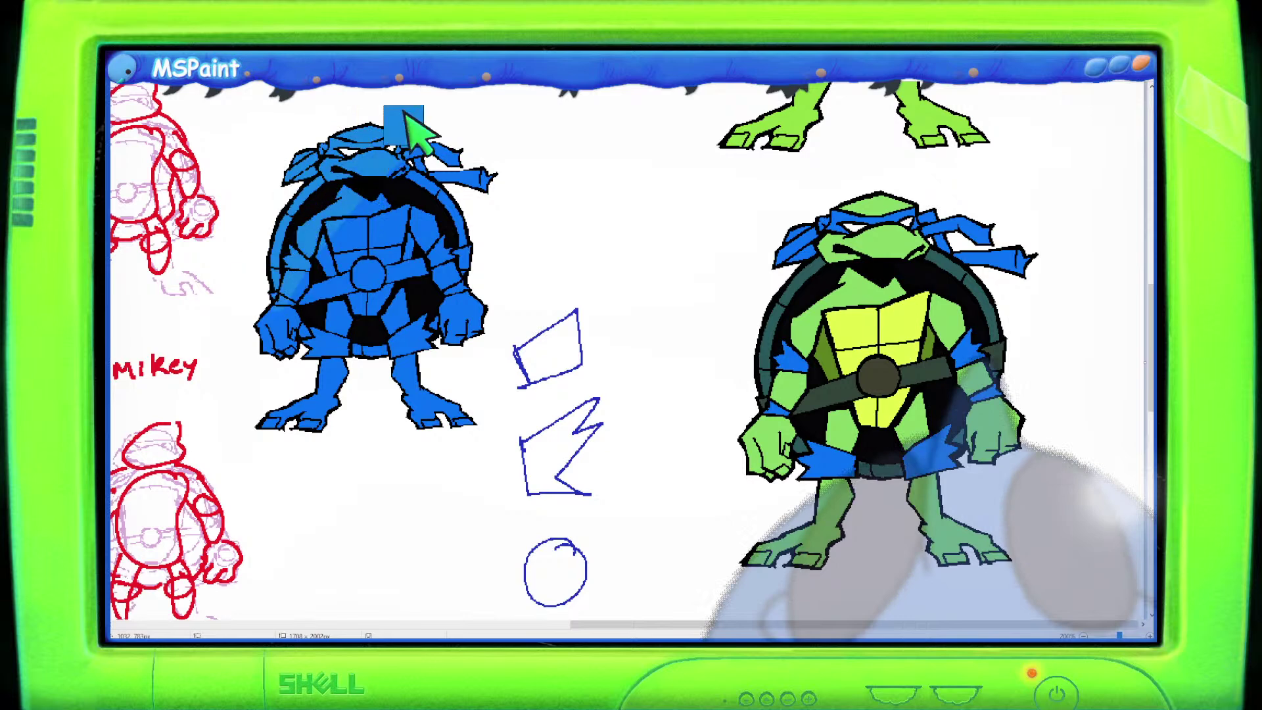
mouse_move(282, 340)
mouse_down()
mouse_move(431, 262)
mouse_move(403, 440)
mouse_move(515, 479)
mouse_move(538, 529)
mouse_move(825, 314)
mouse_move(855, 197)
mouse_move(946, 230)
mouse_move(986, 276)
mouse_move(979, 368)
mouse_move(1000, 401)
mouse_move(1022, 368)
mouse_move(827, 349)
mouse_move(785, 293)
mouse_move(933, 440)
mouse_up()
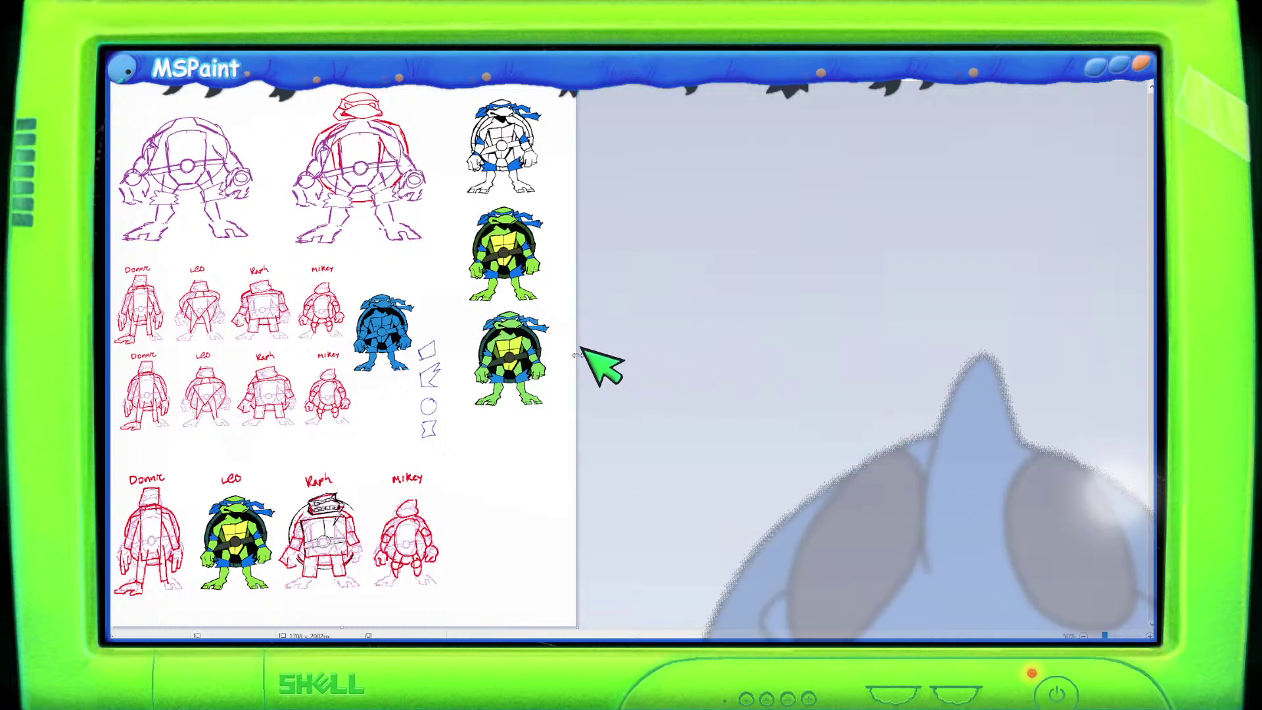
Try widening the canvas to about 2770 px to add blank space beside the column of Leo copies.
drag(578, 355, 867, 369)
scroll(865, 375, up, 1)
scroll(833, 431, down, 4)
drag(721, 623, 1065, 623)
scroll(420, 309, up, 2)
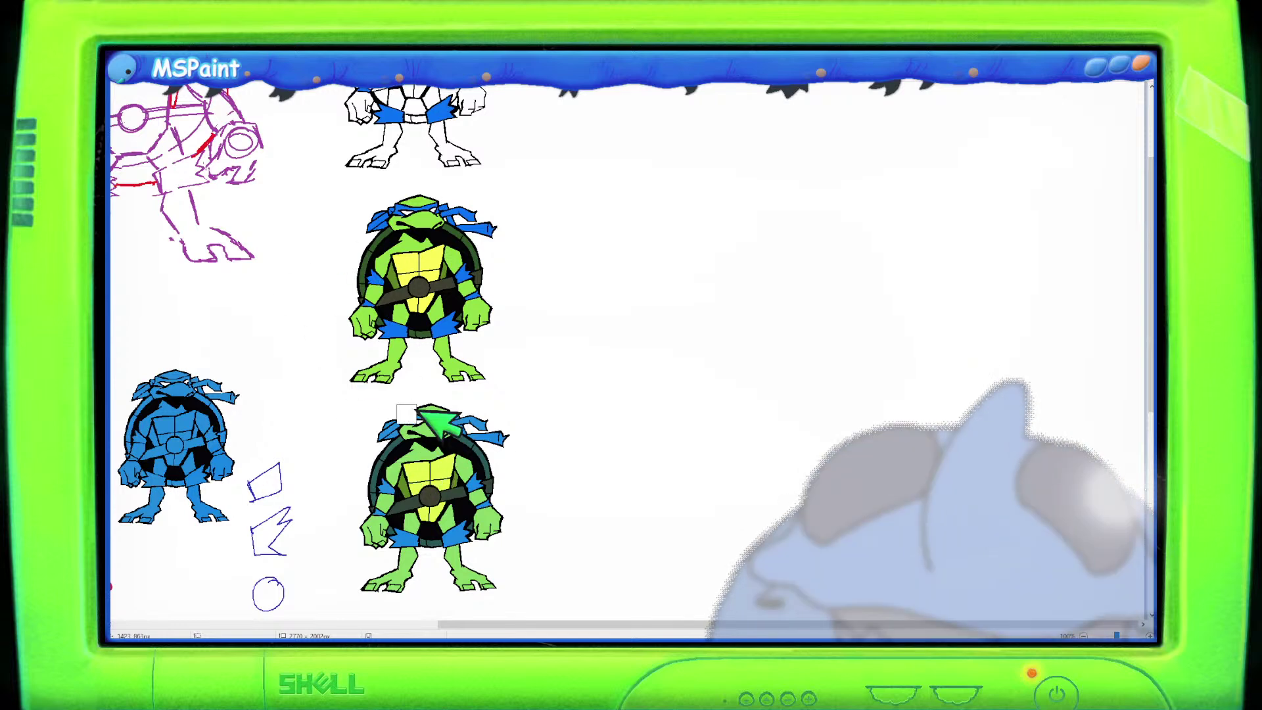
scroll(445, 499, up, 1)
scroll(532, 555, down, 3)
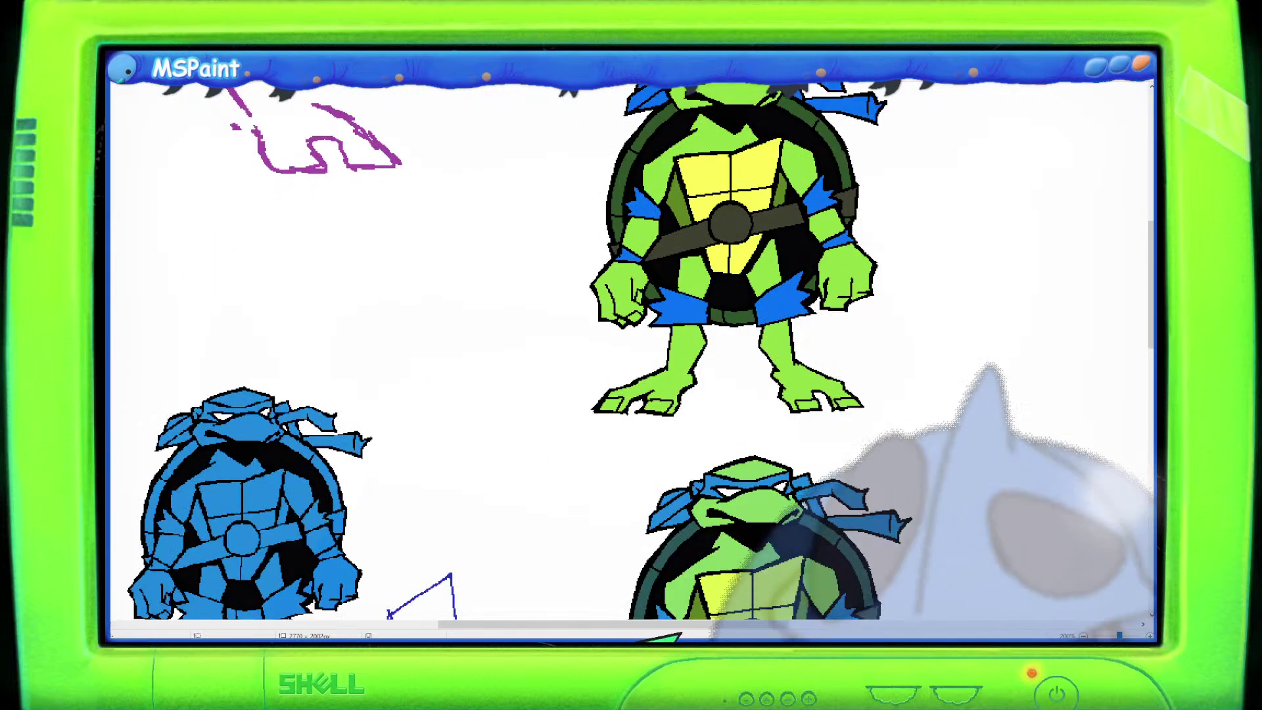
drag(691, 631, 819, 628)
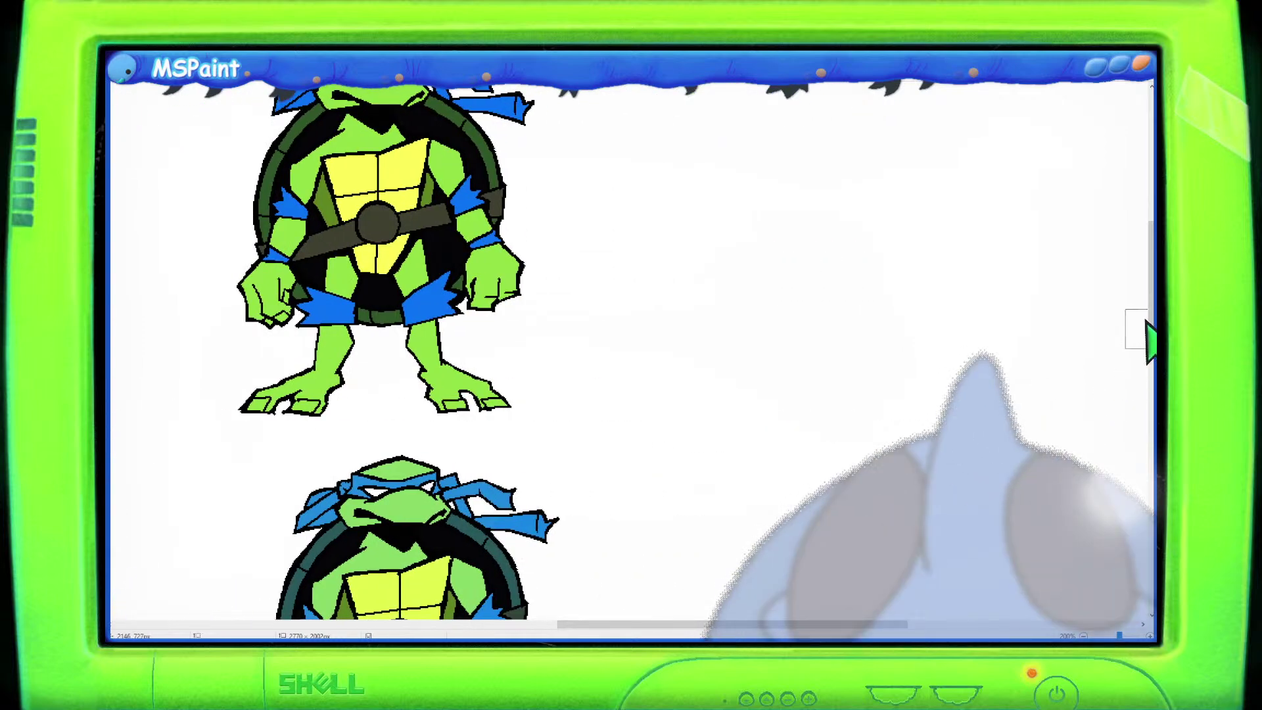
mouse_move(1152, 322)
mouse_down()
mouse_move(1153, 277)
mouse_move(1153, 328)
mouse_move(1153, 309)
mouse_up()
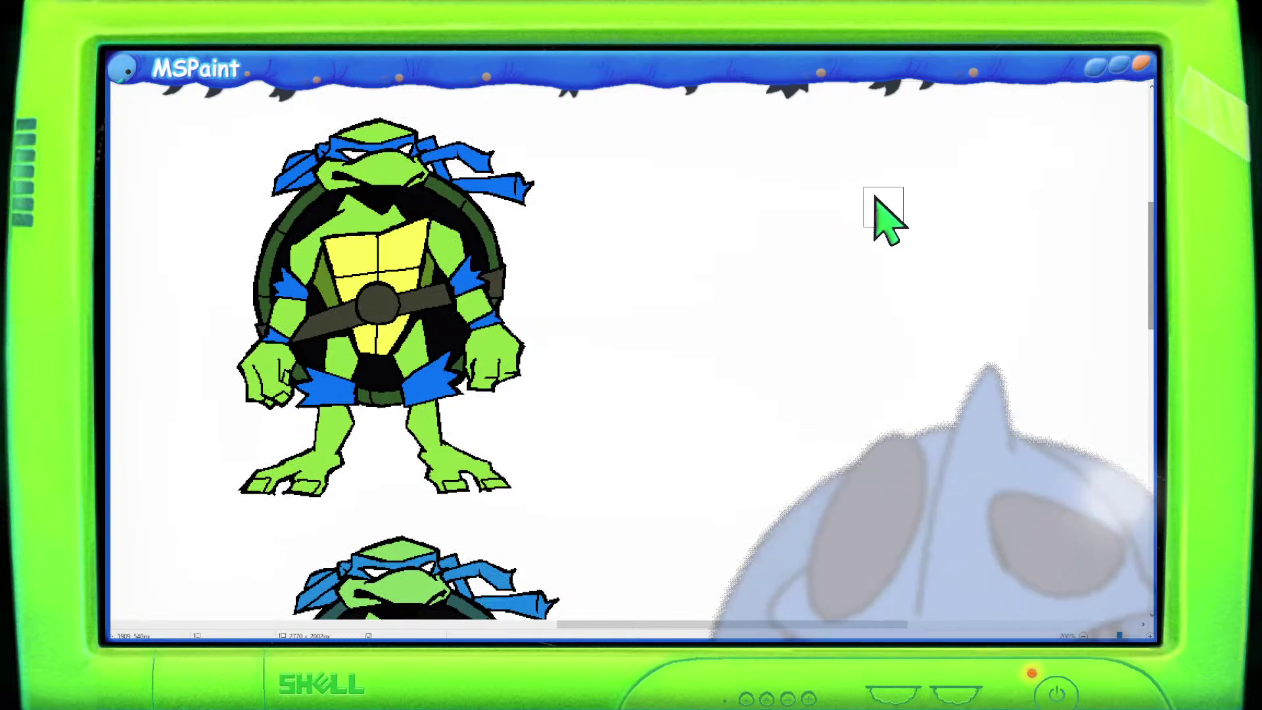
scroll(817, 268, down, 5)
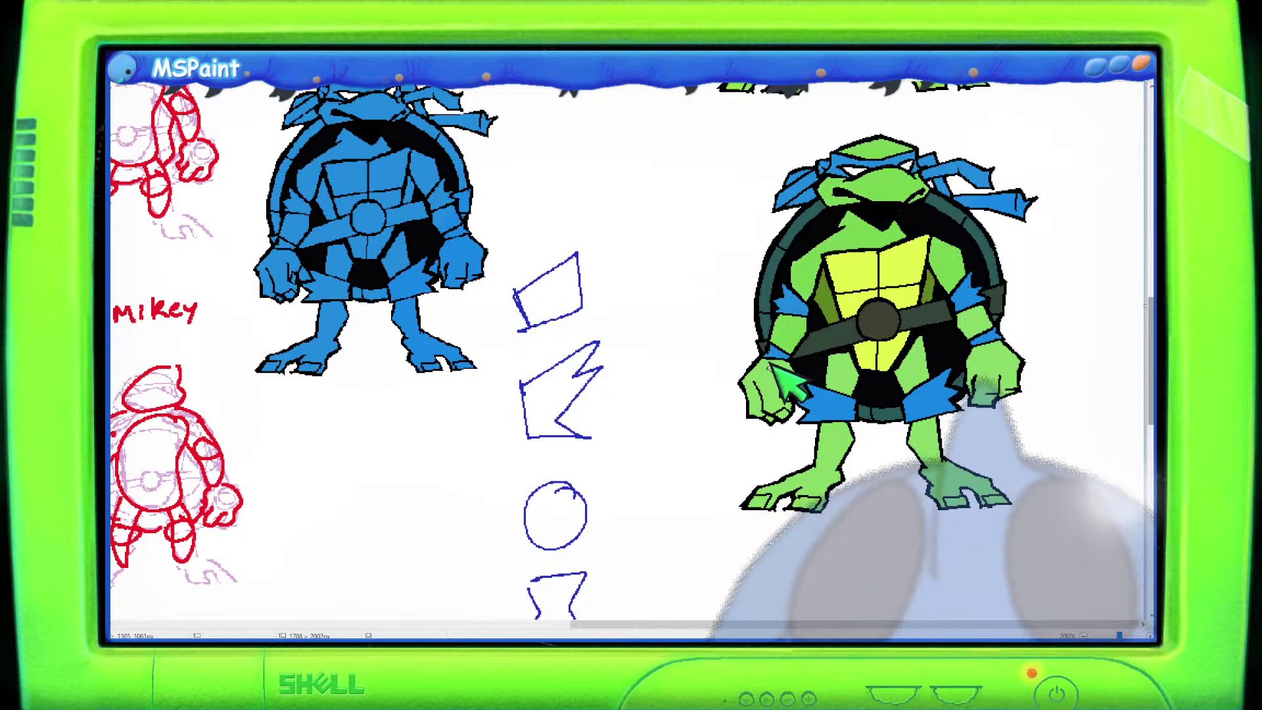
Sample the olive green from a pasted reference crop, remove the crop, and fill the newest Leo copy's head, torso, arms, hands and legs with it.
key(ctrl+v)
drag(216, 109, 623, 136)
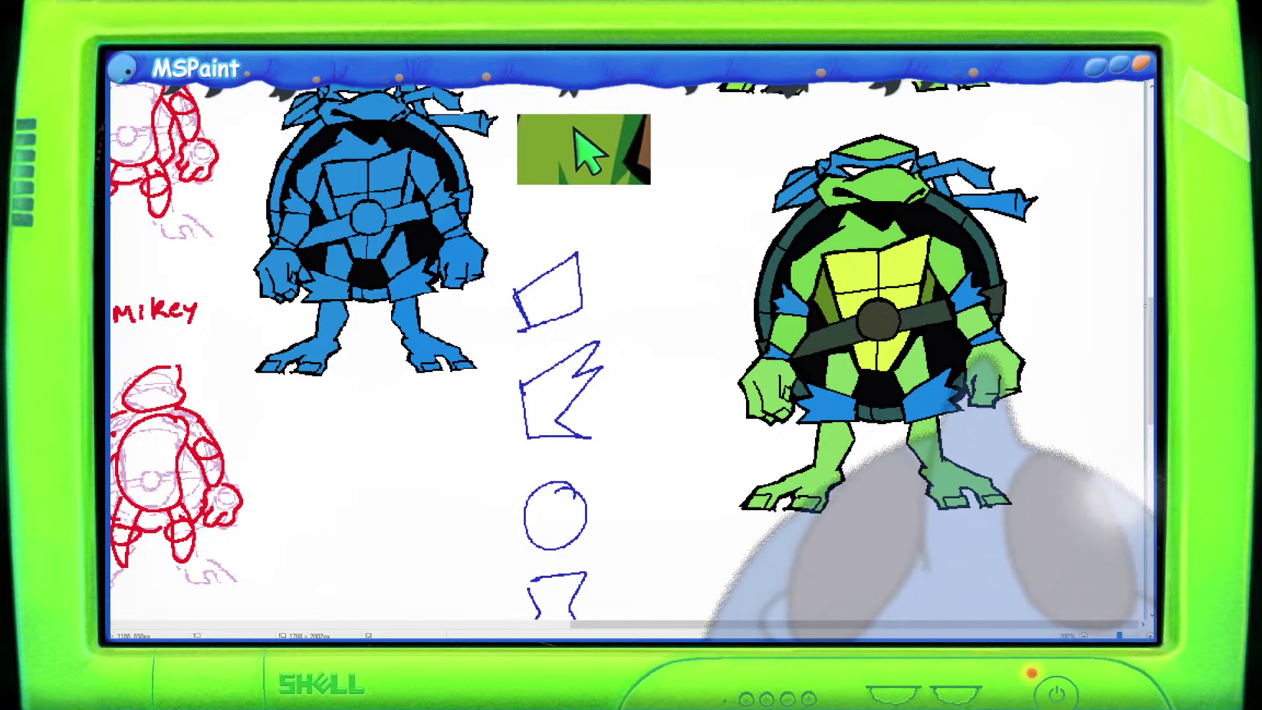
key(Delete)
click(822, 256)
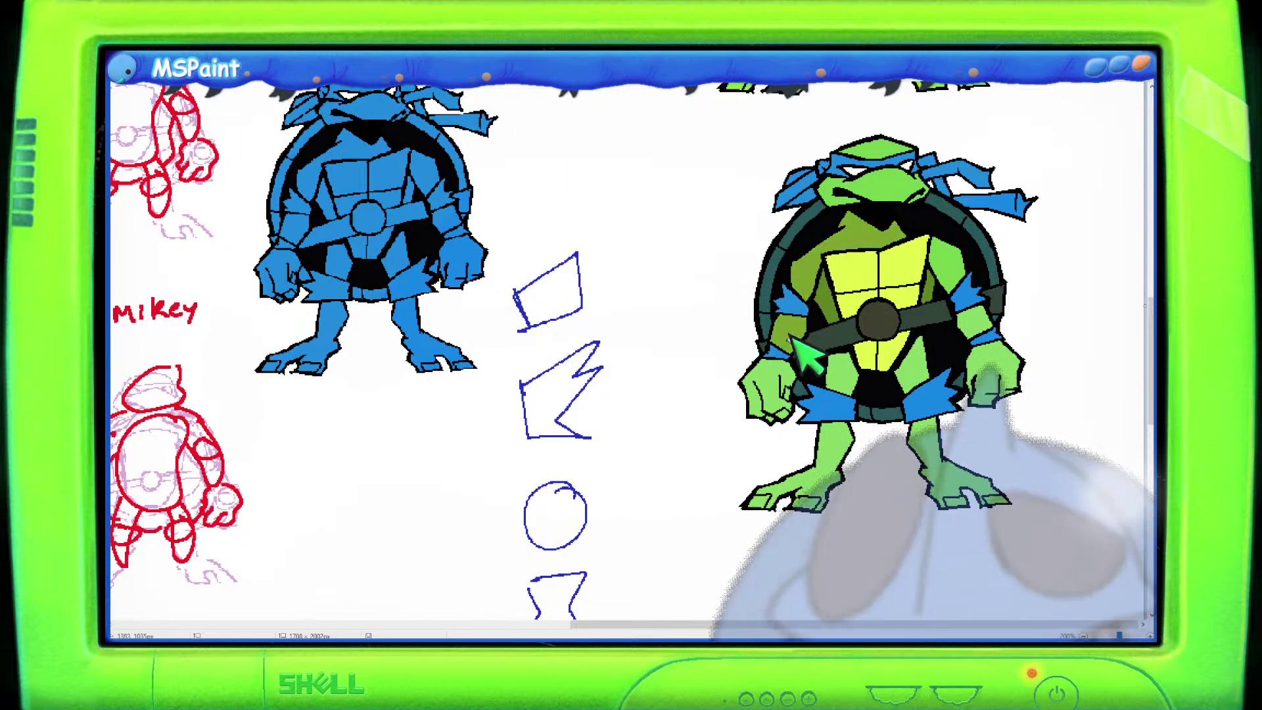
click(779, 371)
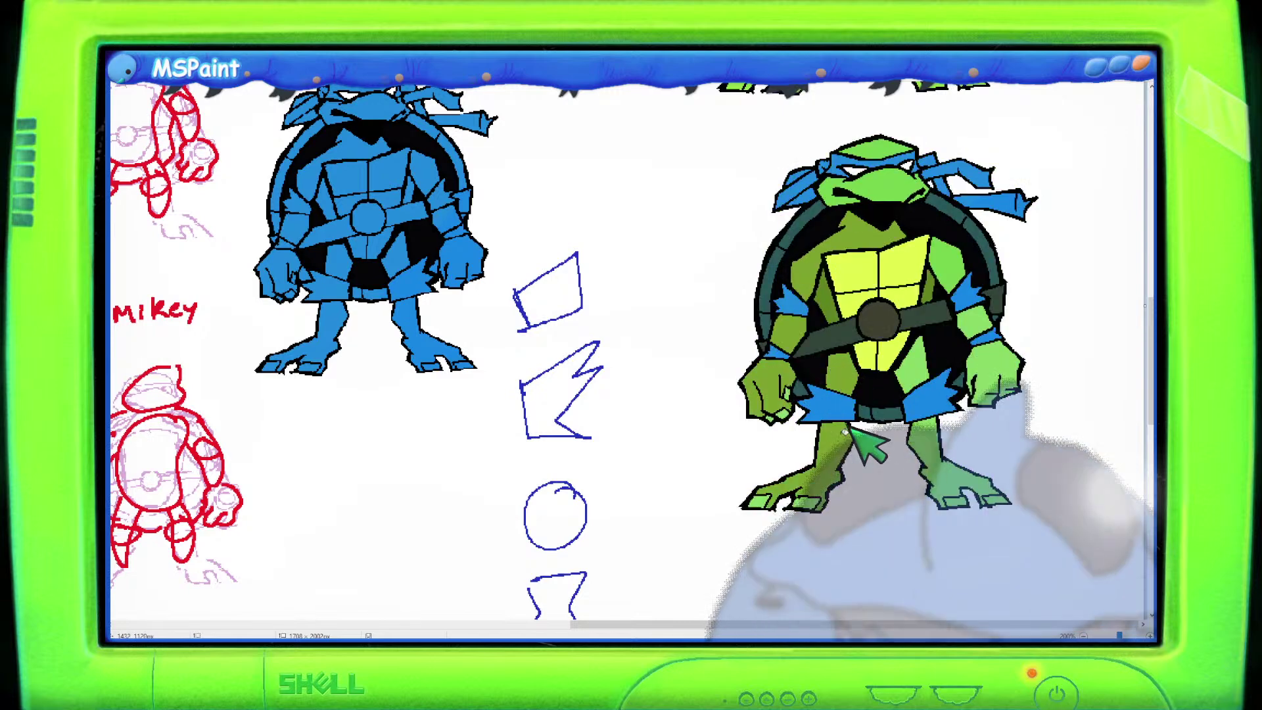
click(996, 378)
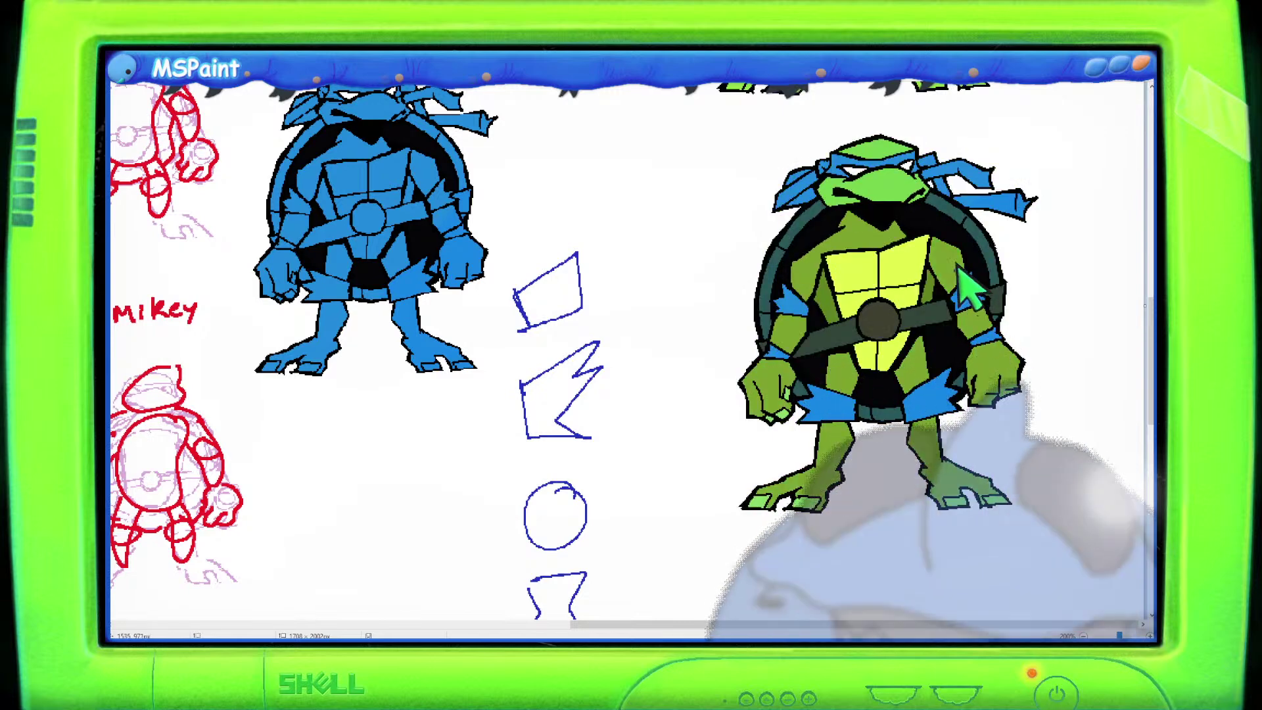
click(930, 201)
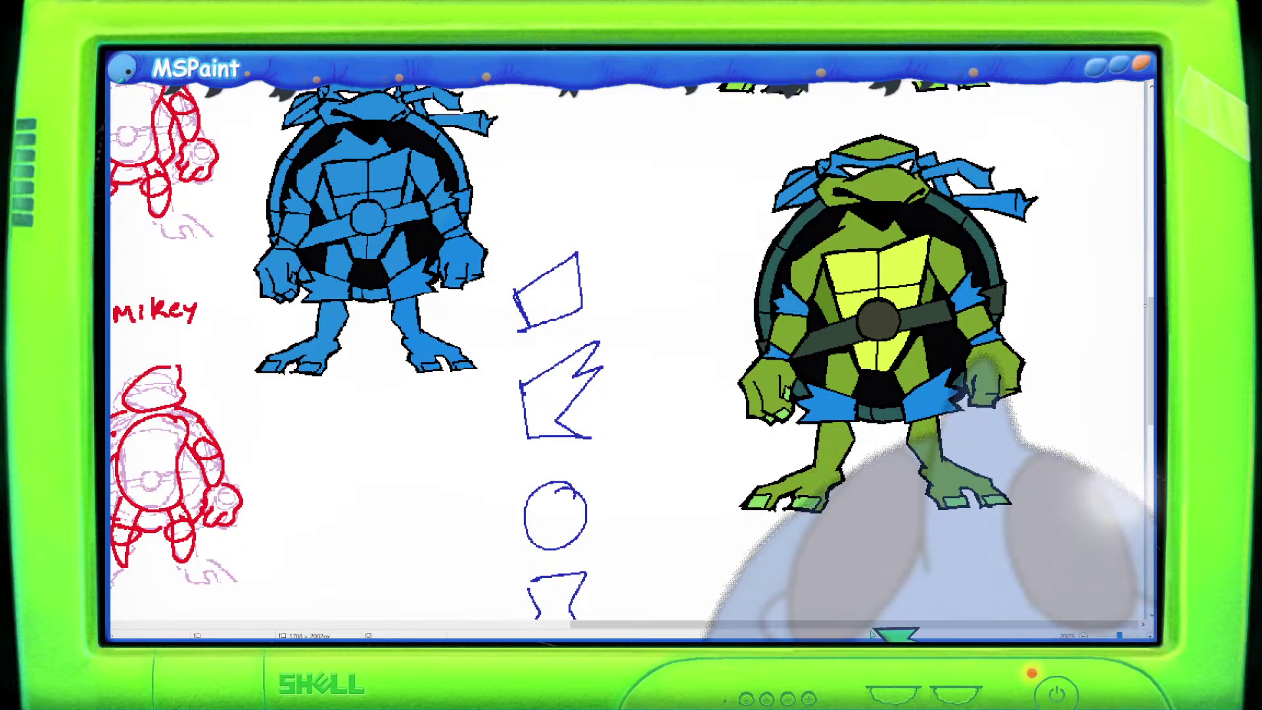
Undo the darker green skin fills on the large coloured turtle.
key(ctrl+z)
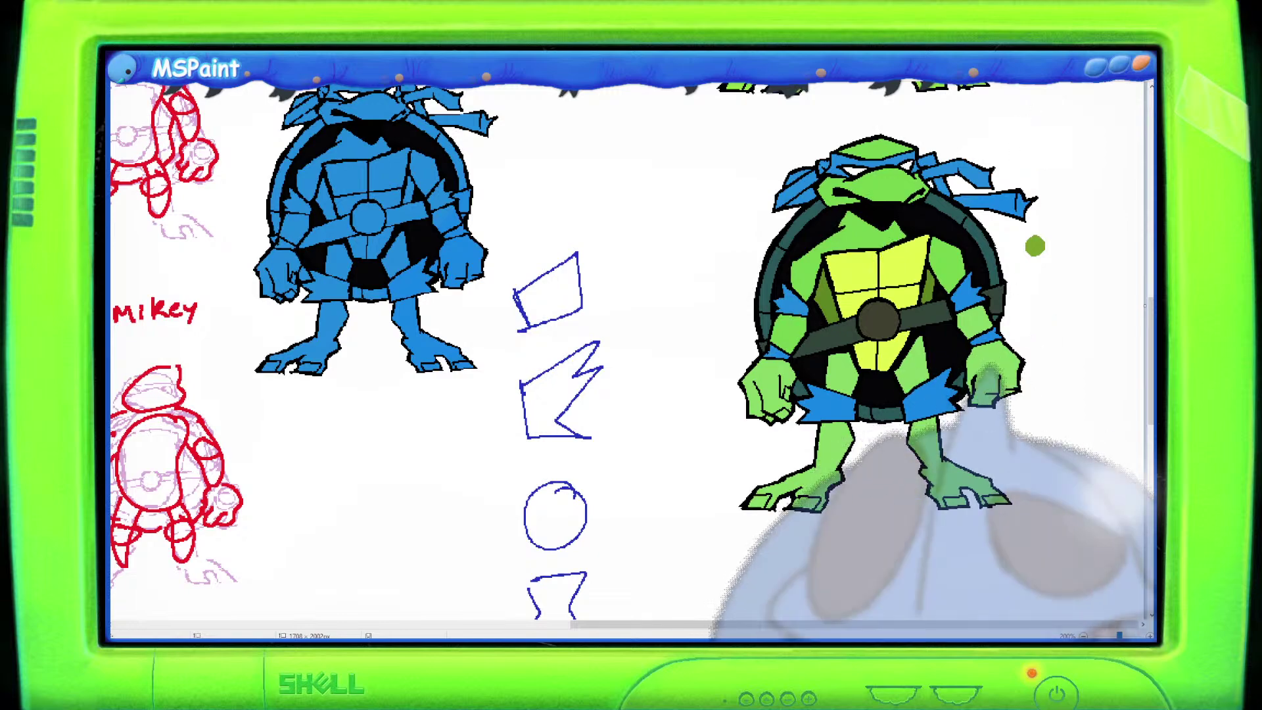
scroll(633, 301, down, 2)
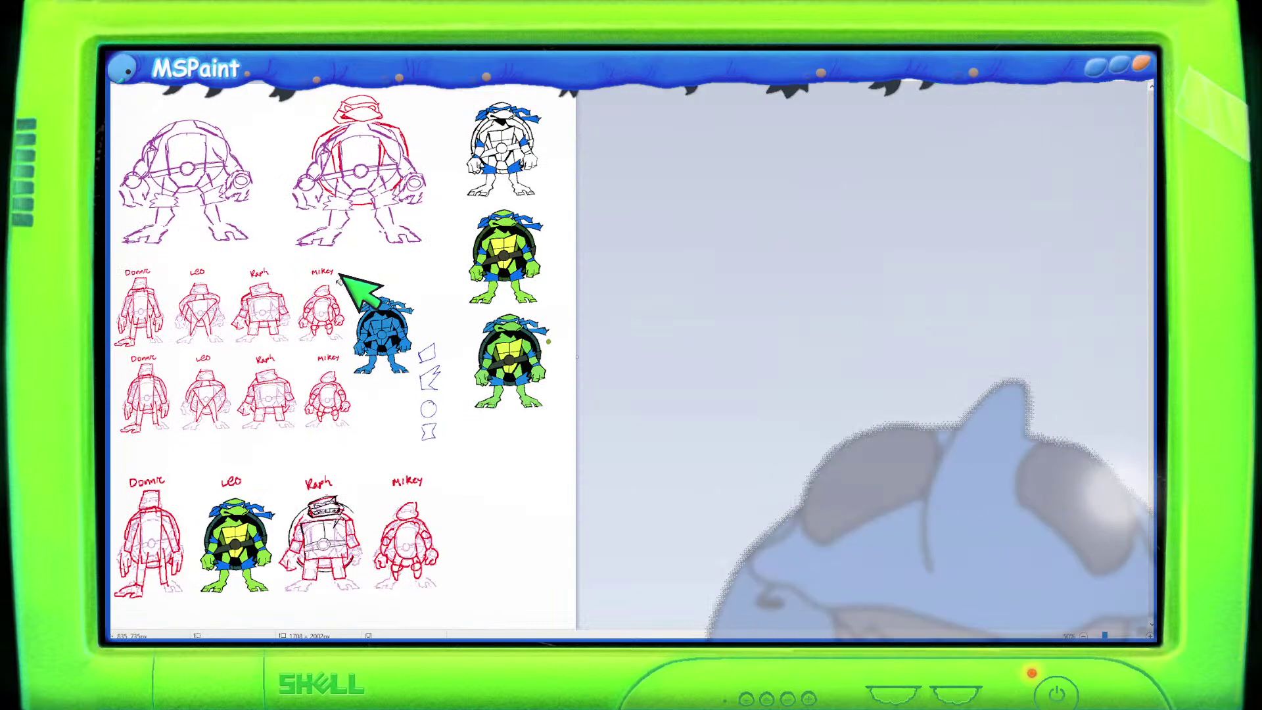
Paste the reference picture of the four turtles over the sketches to view it, and remove it.
scroll(347, 282, up, 2)
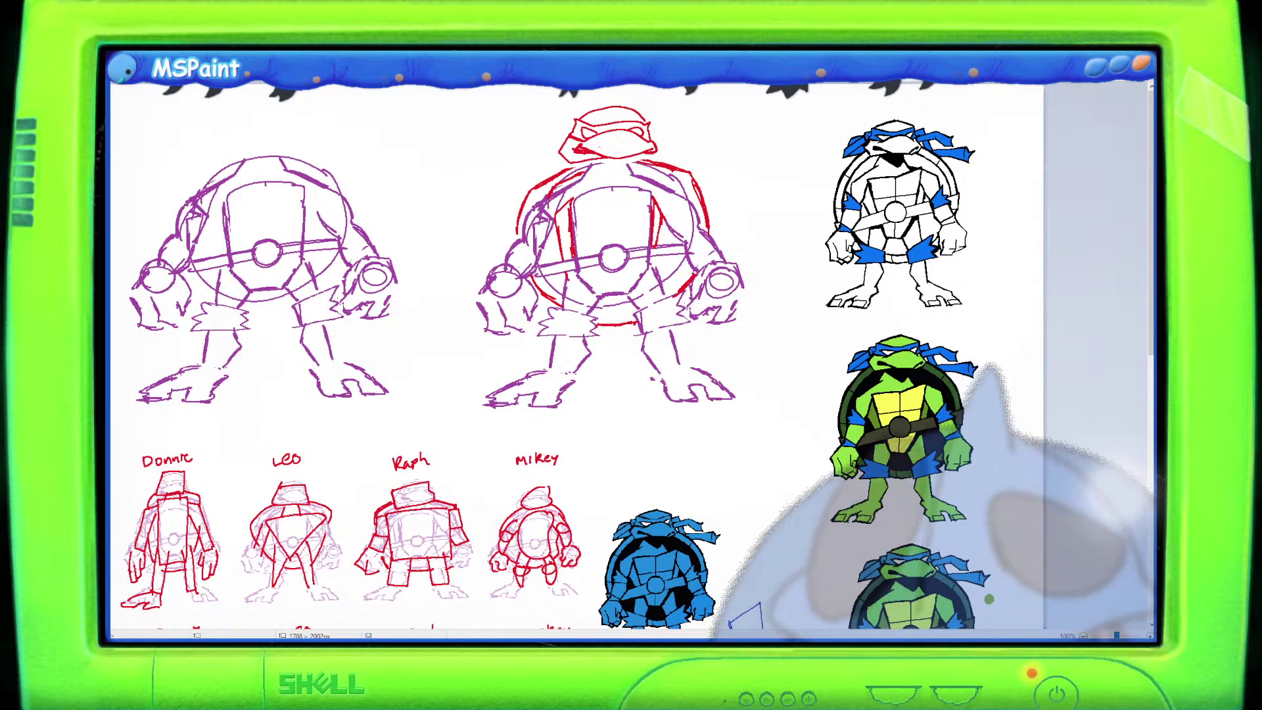
key(ctrl+v)
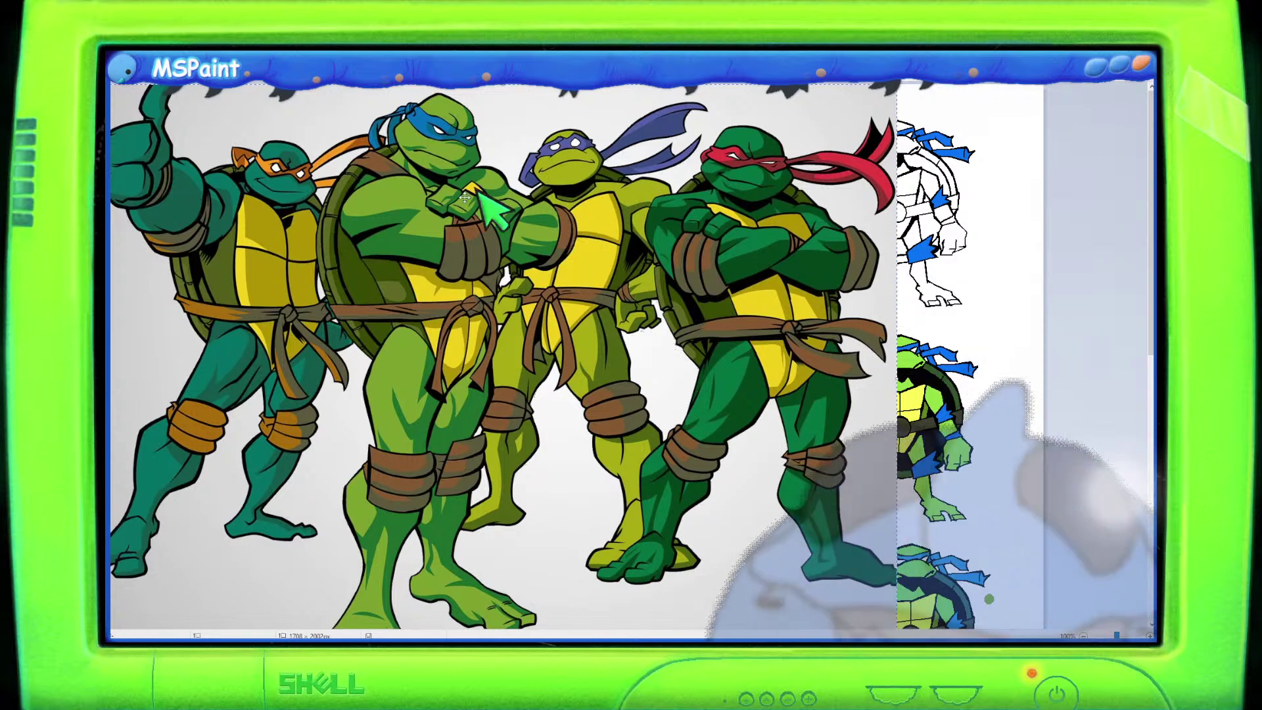
key(Delete)
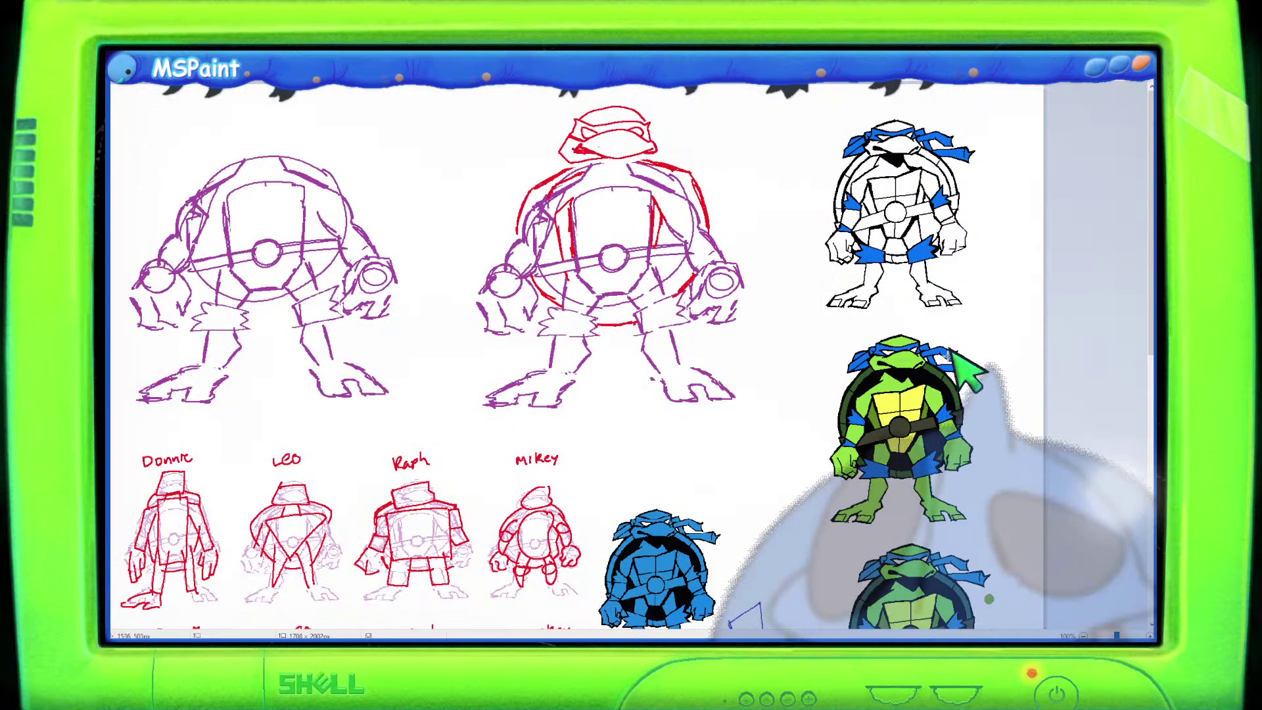
Compare the coloured turtle versions with the Donnie, Leo, Raph and Mikey lineup, checking skin, shell and mask colours.
scroll(879, 451, down, 5)
scroll(789, 427, up, 2)
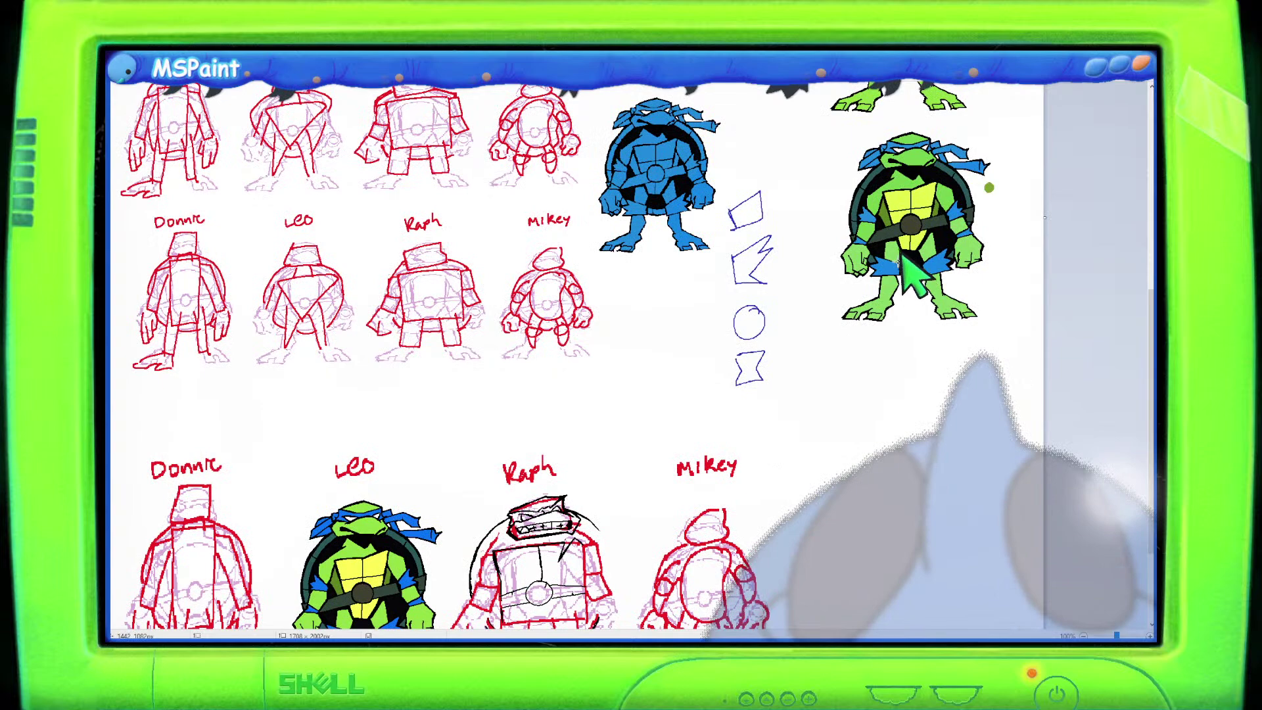
scroll(797, 254, down, 3)
scroll(797, 329, up, 3)
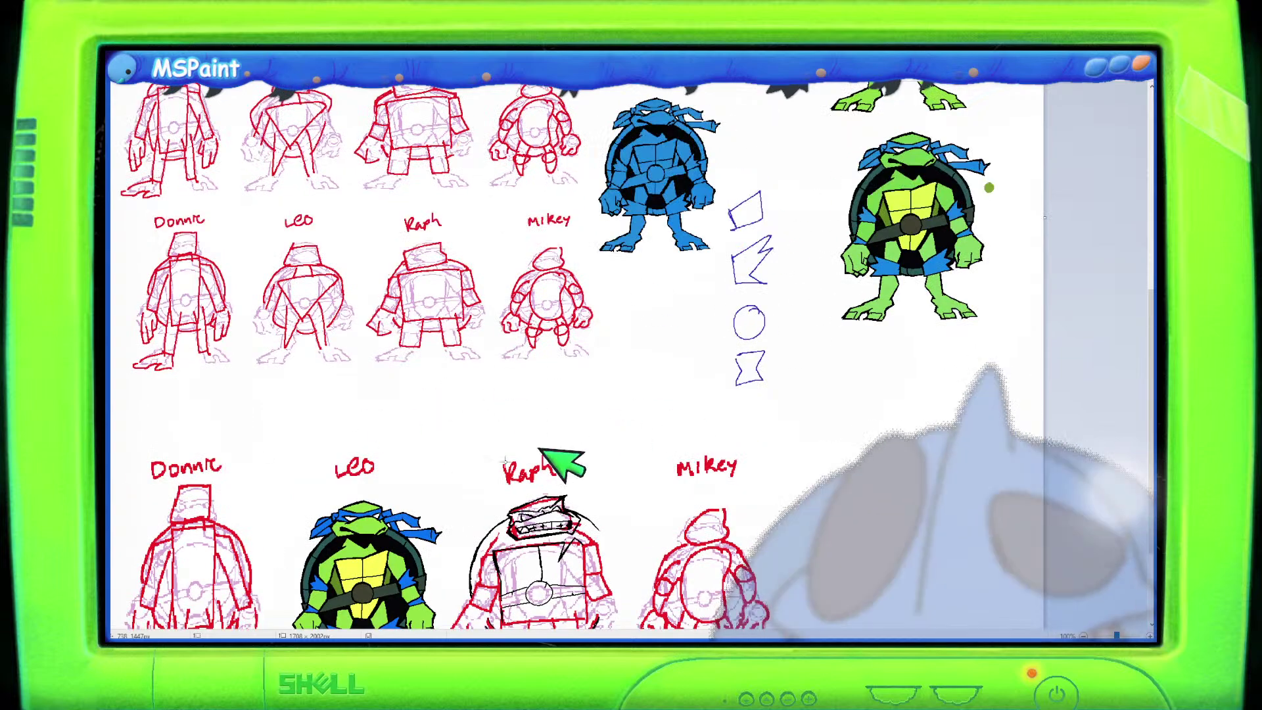
scroll(655, 415, up, 6)
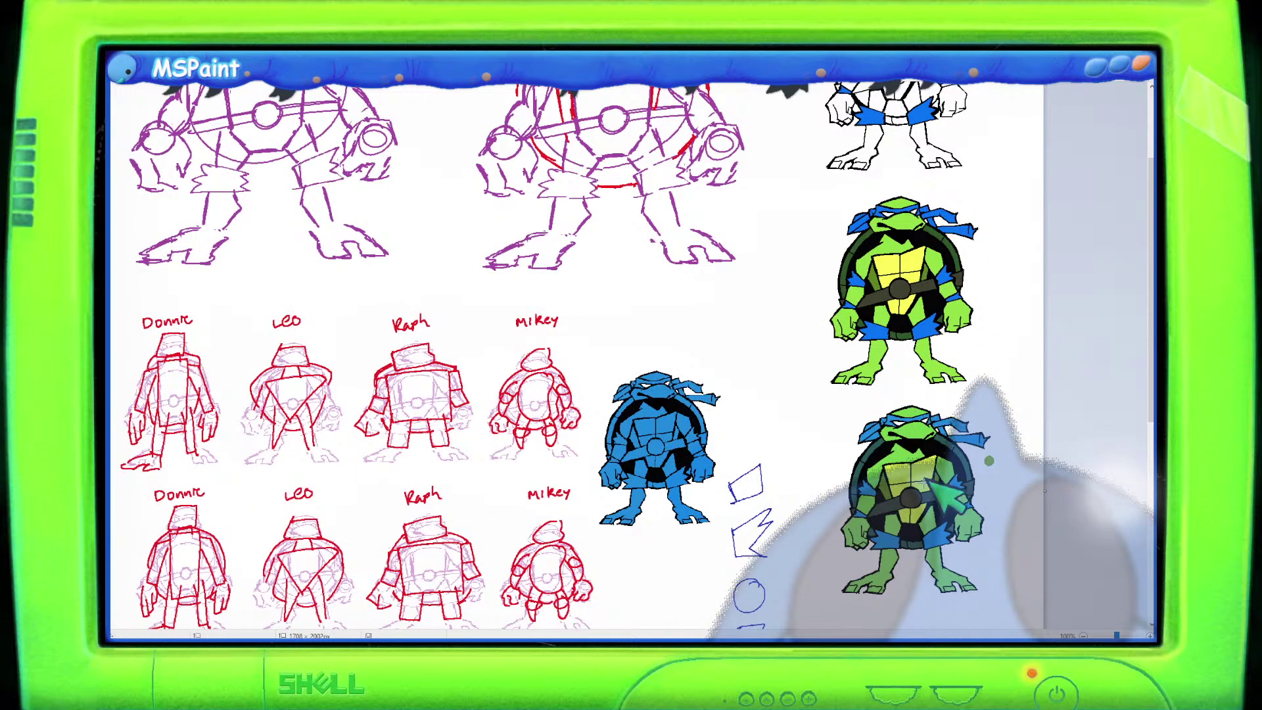
scroll(934, 473, down, 6)
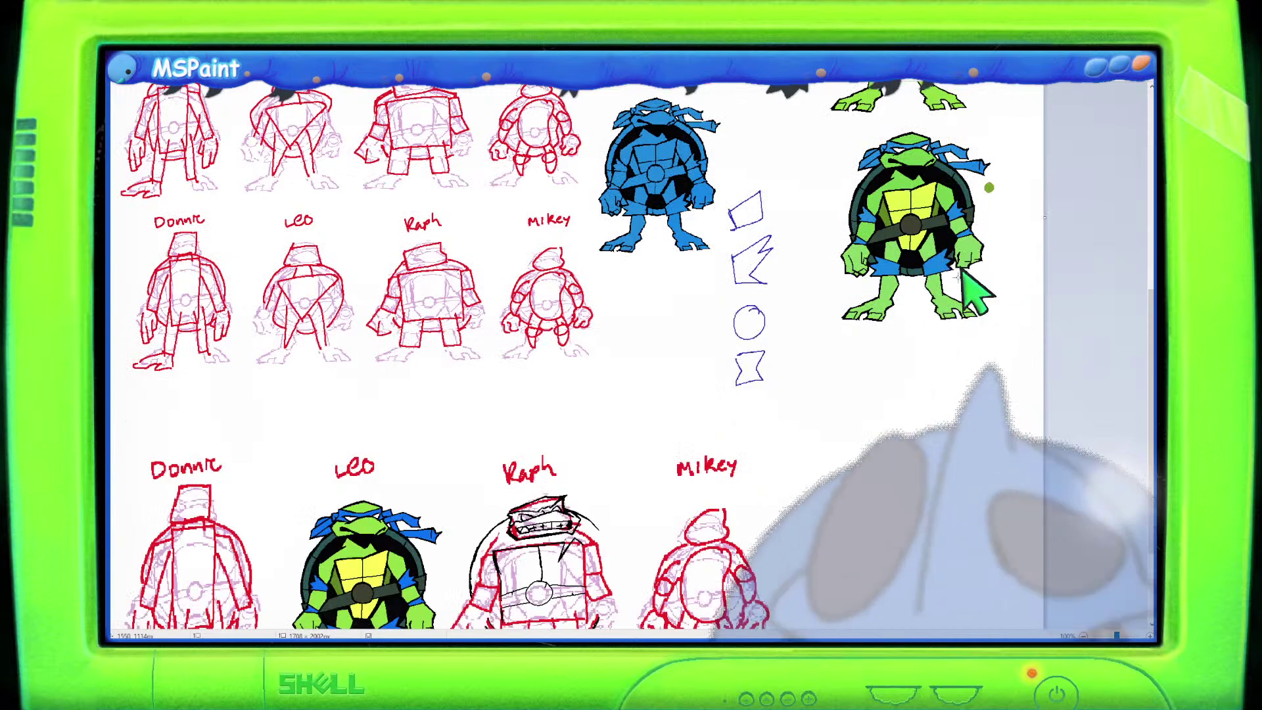
scroll(958, 261, up, 2)
drag(690, 624, 1134, 624)
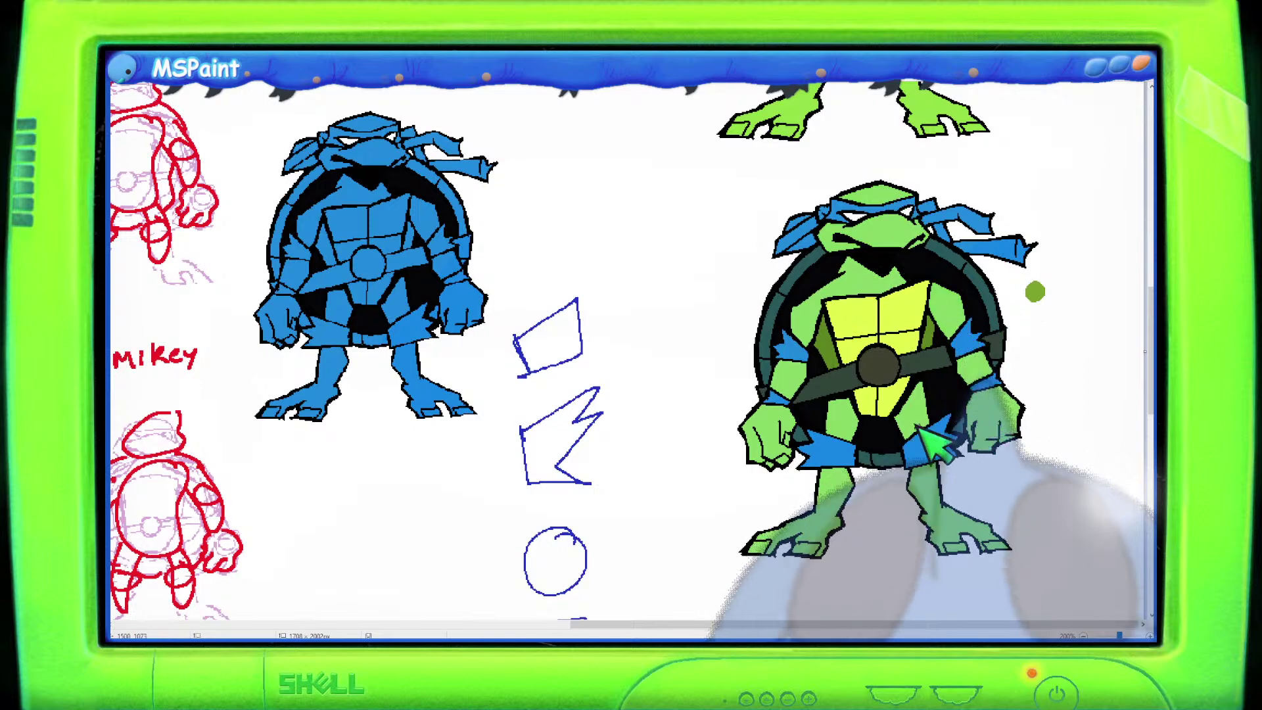
ctrl+scroll(465, 408, down, 1)
scroll(433, 414, down, 2)
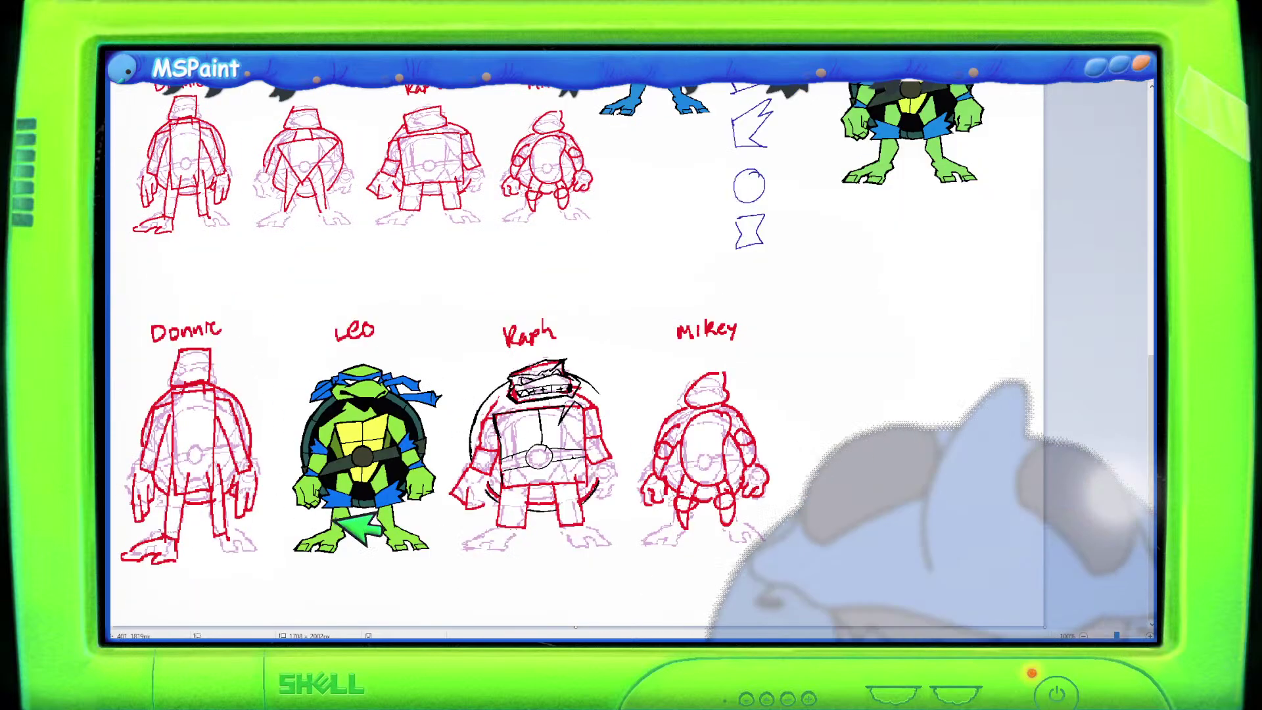
scroll(395, 422, up, 2)
scroll(394, 423, down, 2)
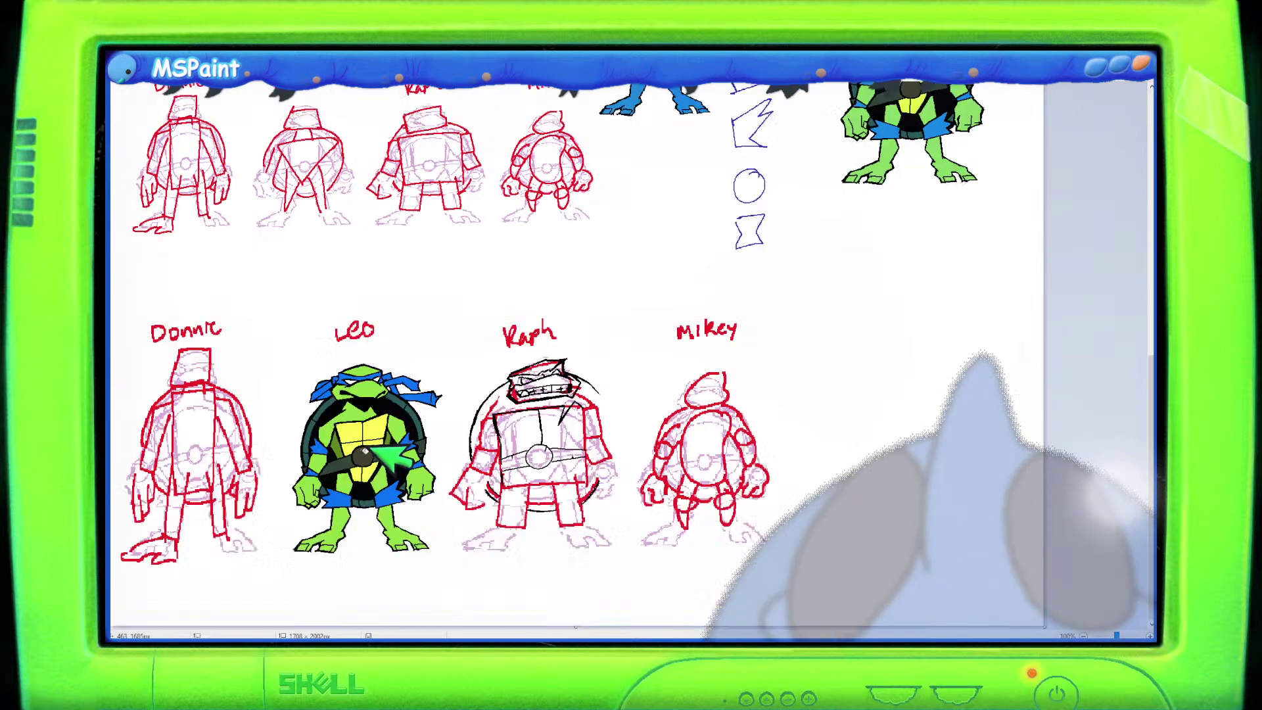
scroll(340, 453, up, 2)
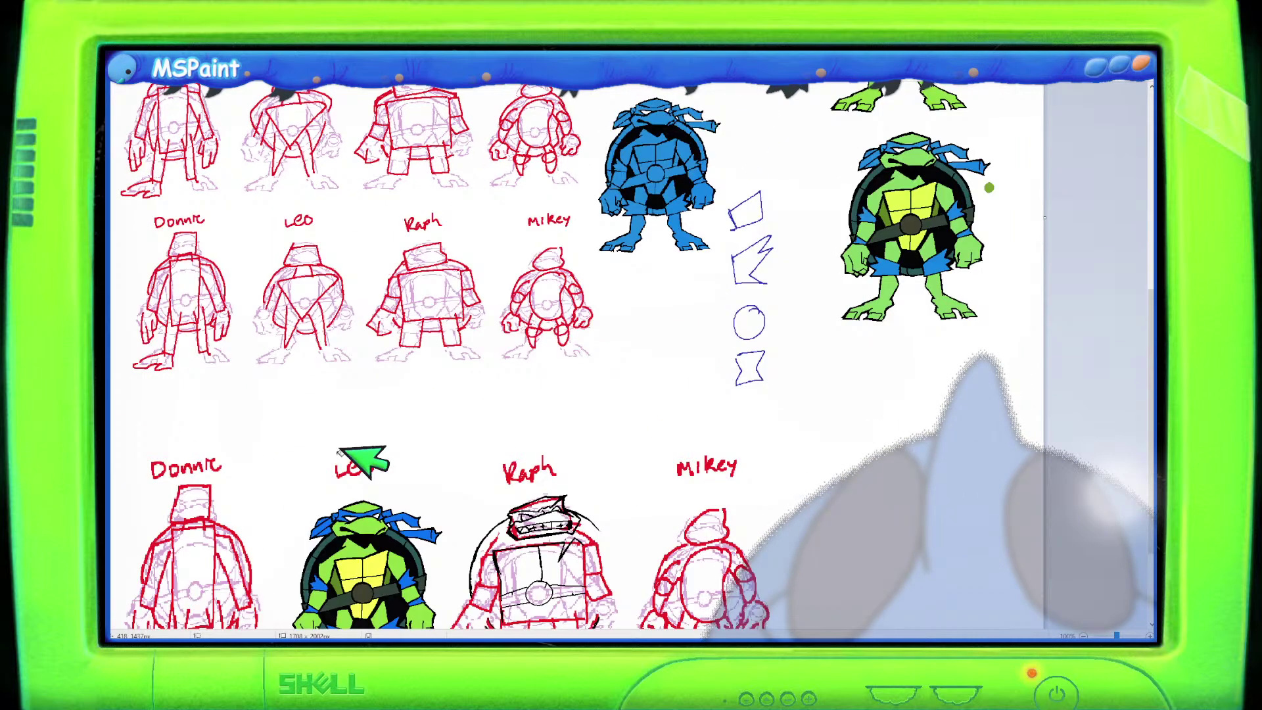
scroll(339, 451, down, 2)
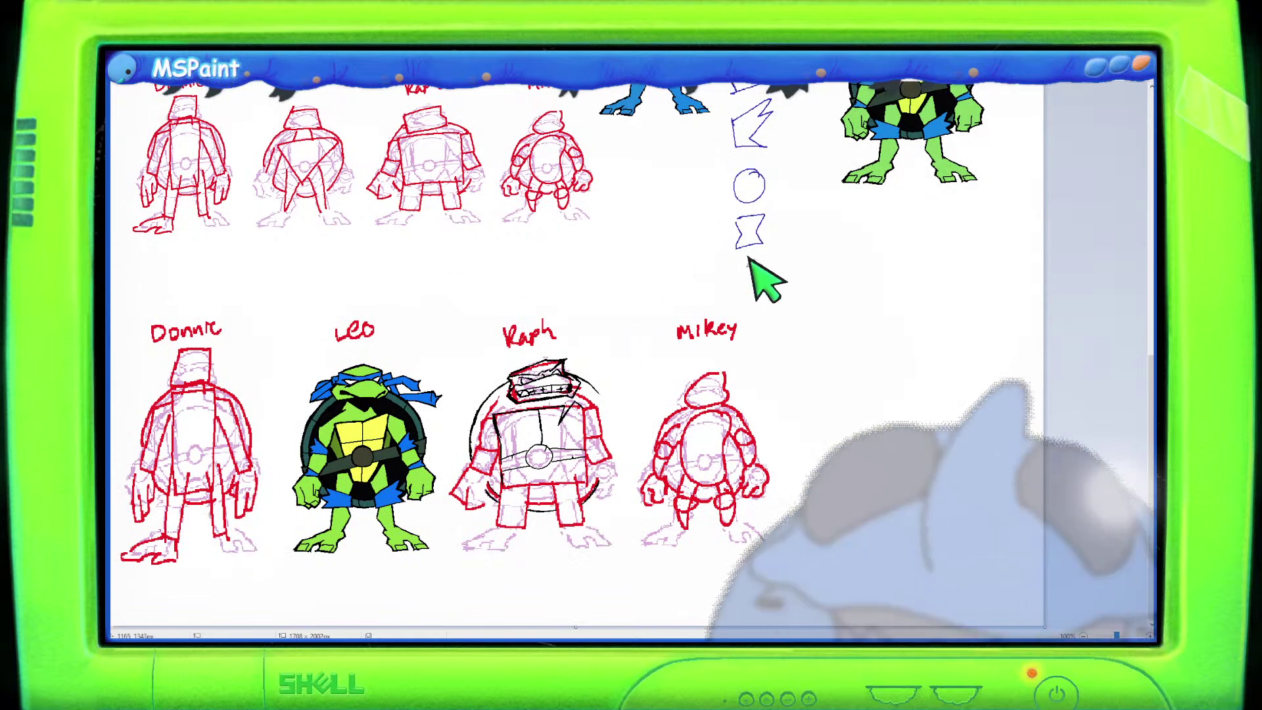
Test green, blue, yellow and purple strokes plus a custom green (Red 80, Green 188, Blue 52) above the lineup, and delete the swatches.
mouse_move(629, 280)
mouse_down()
mouse_move(672, 261)
mouse_move(615, 301)
mouse_up()
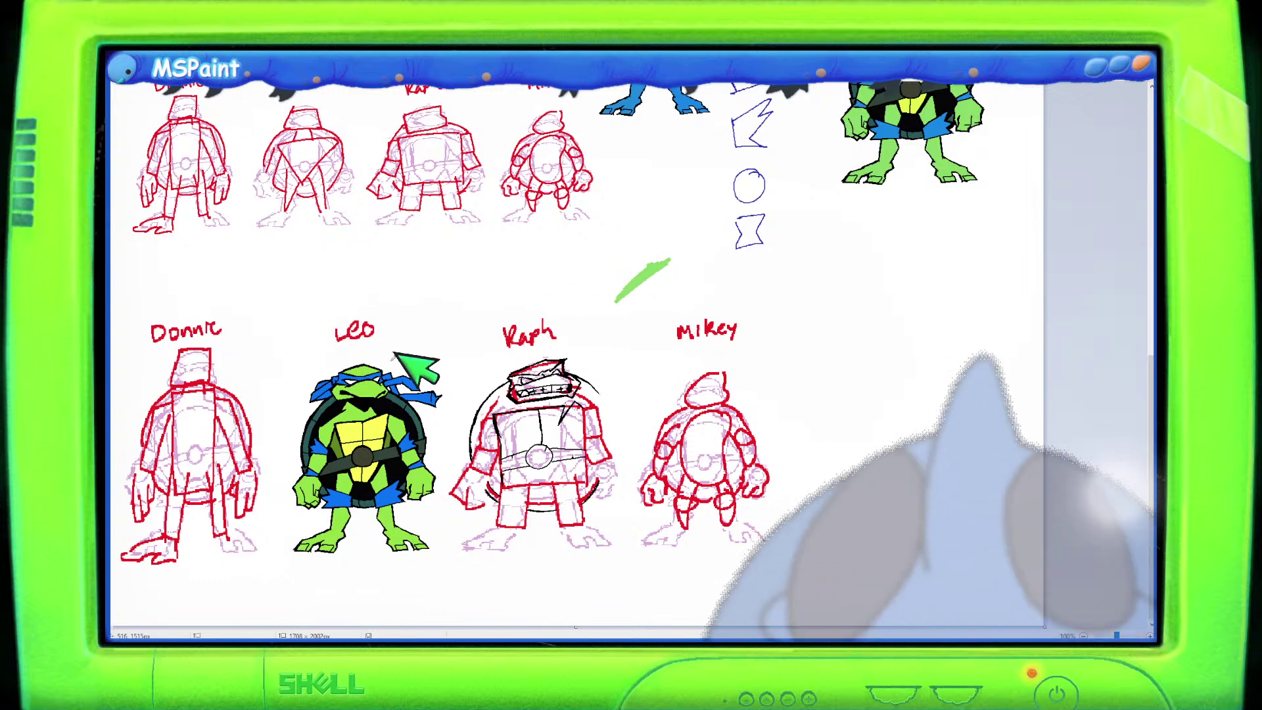
drag(657, 256, 604, 301)
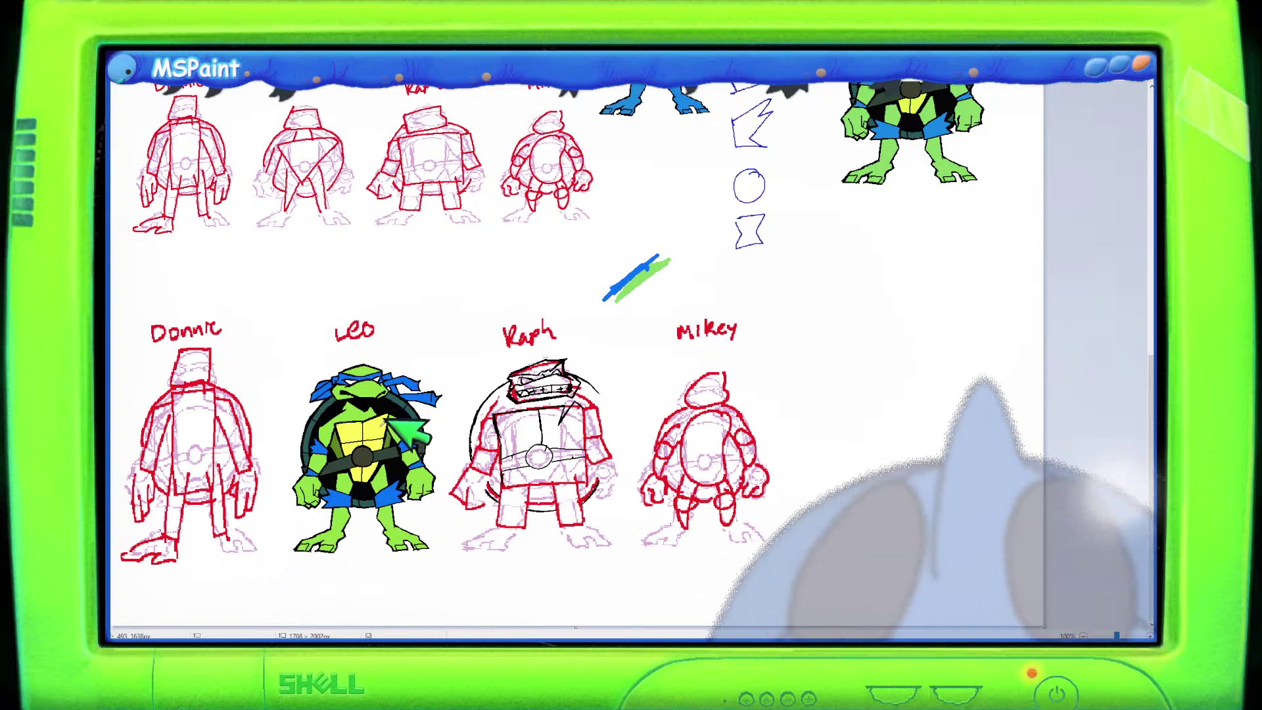
drag(606, 304, 669, 262)
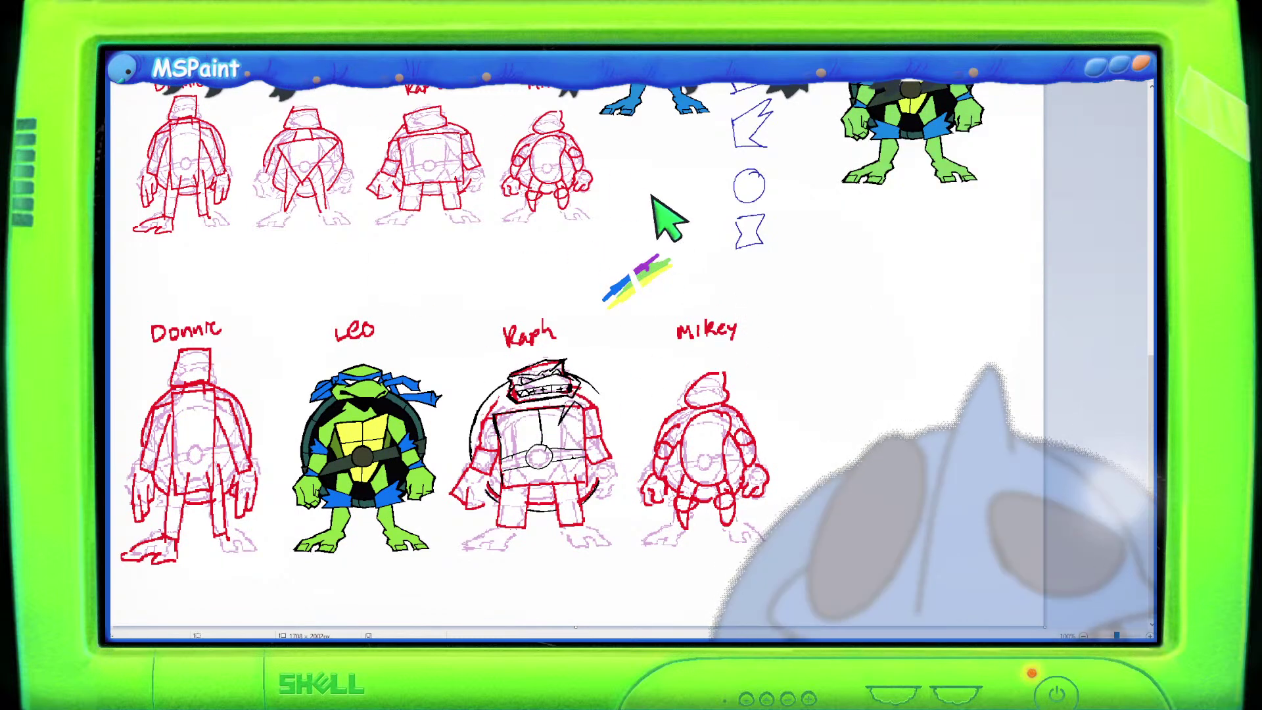
click(1122, 186)
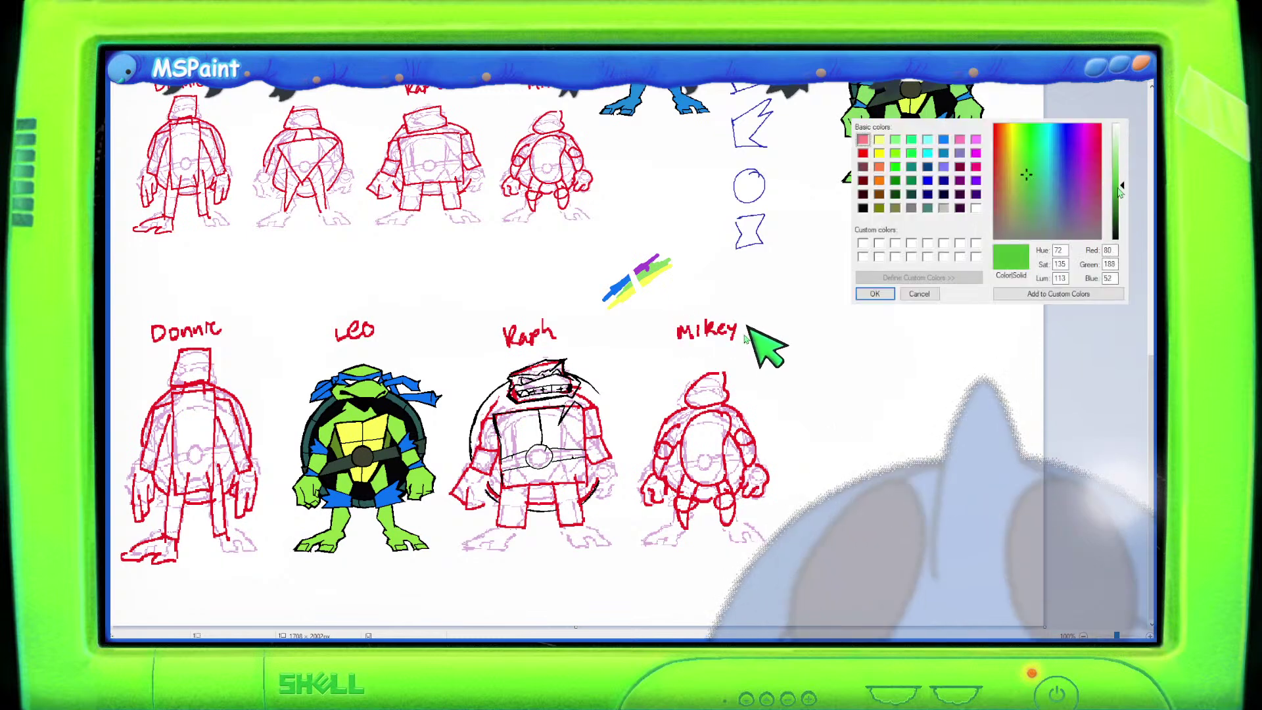
click(887, 292)
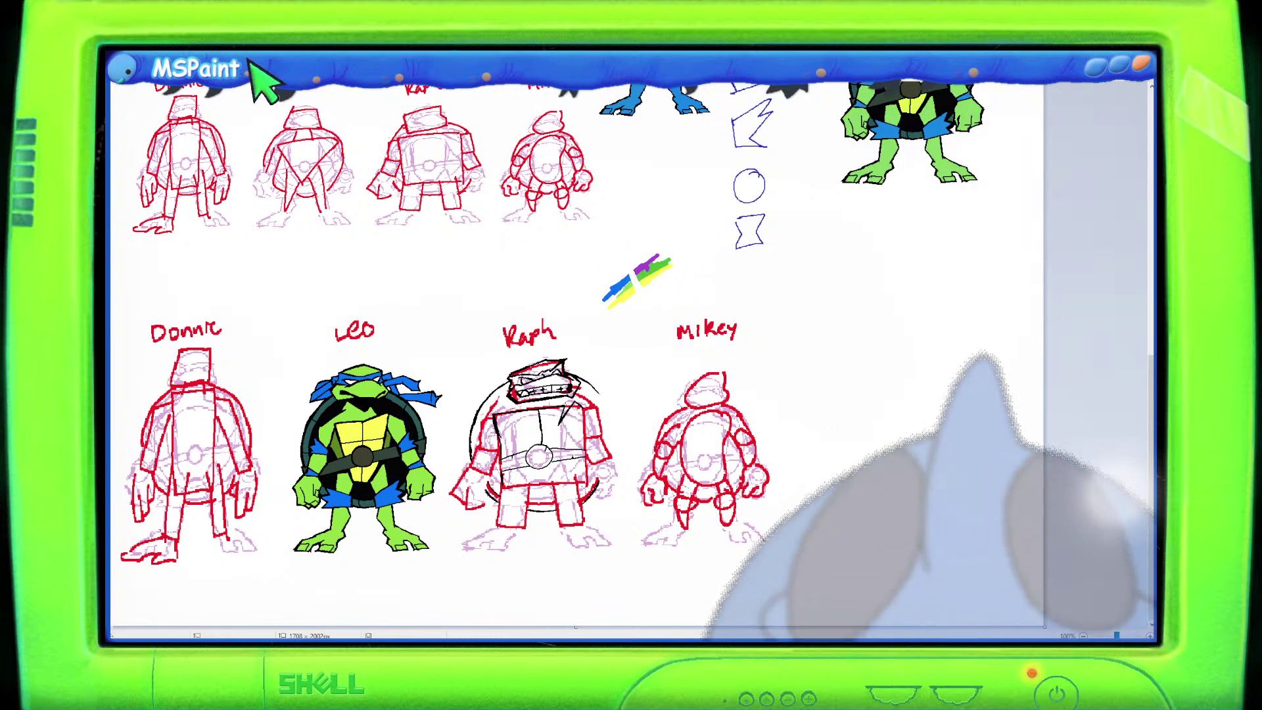
mouse_move(580, 238)
mouse_down()
mouse_move(676, 296)
mouse_move(679, 316)
mouse_up()
key(Delete)
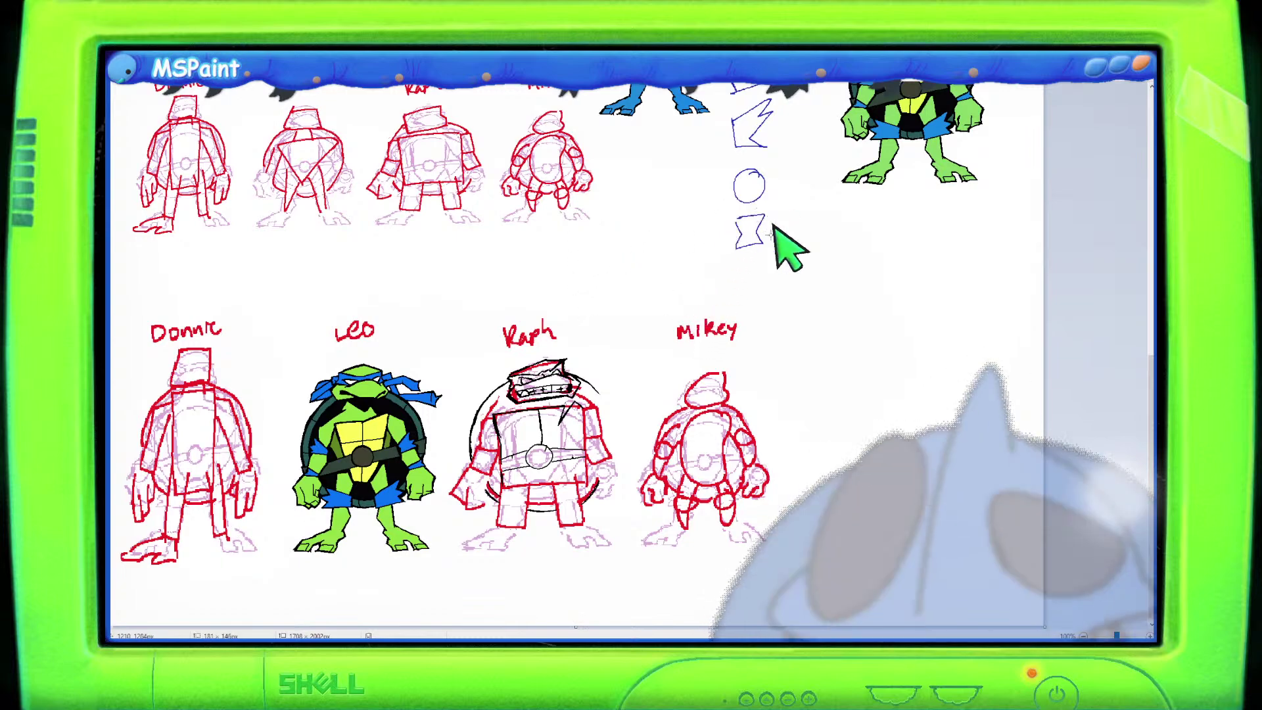
Move the solid blue turtle up and to the right, placing it above the blue shape sketches.
scroll(812, 299, up, 4)
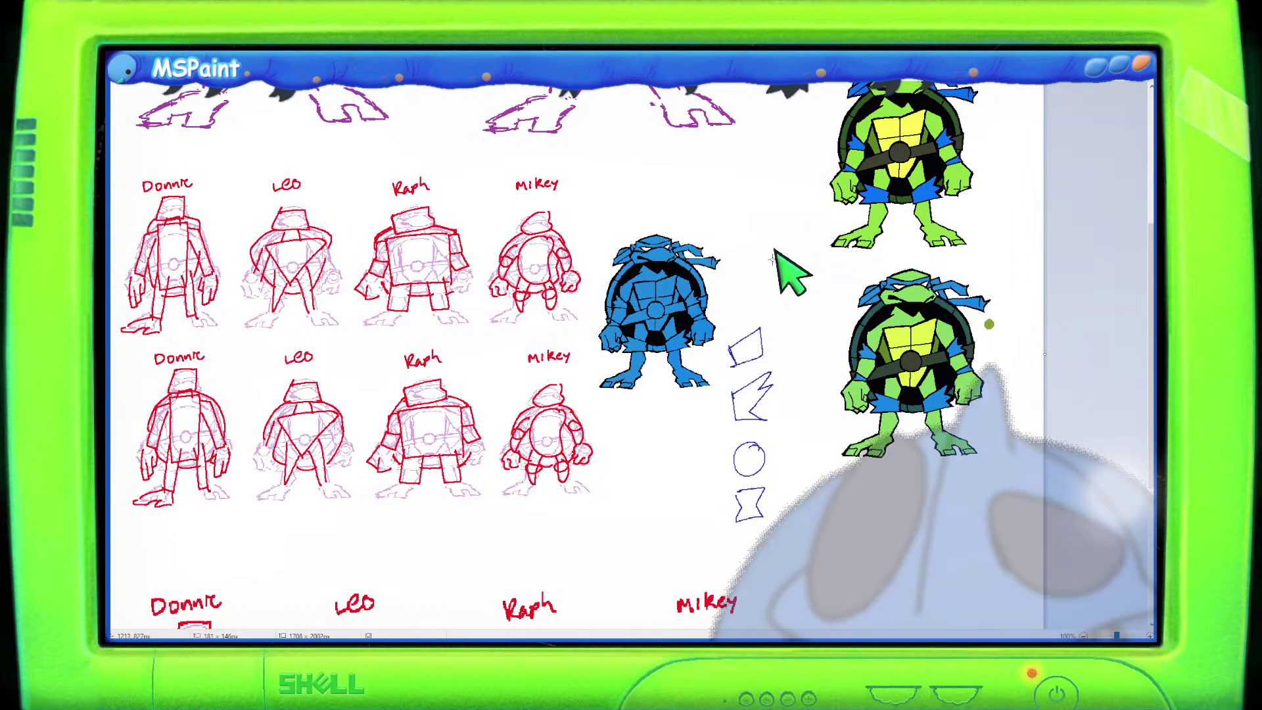
scroll(782, 276, up, 2)
drag(592, 356, 698, 547)
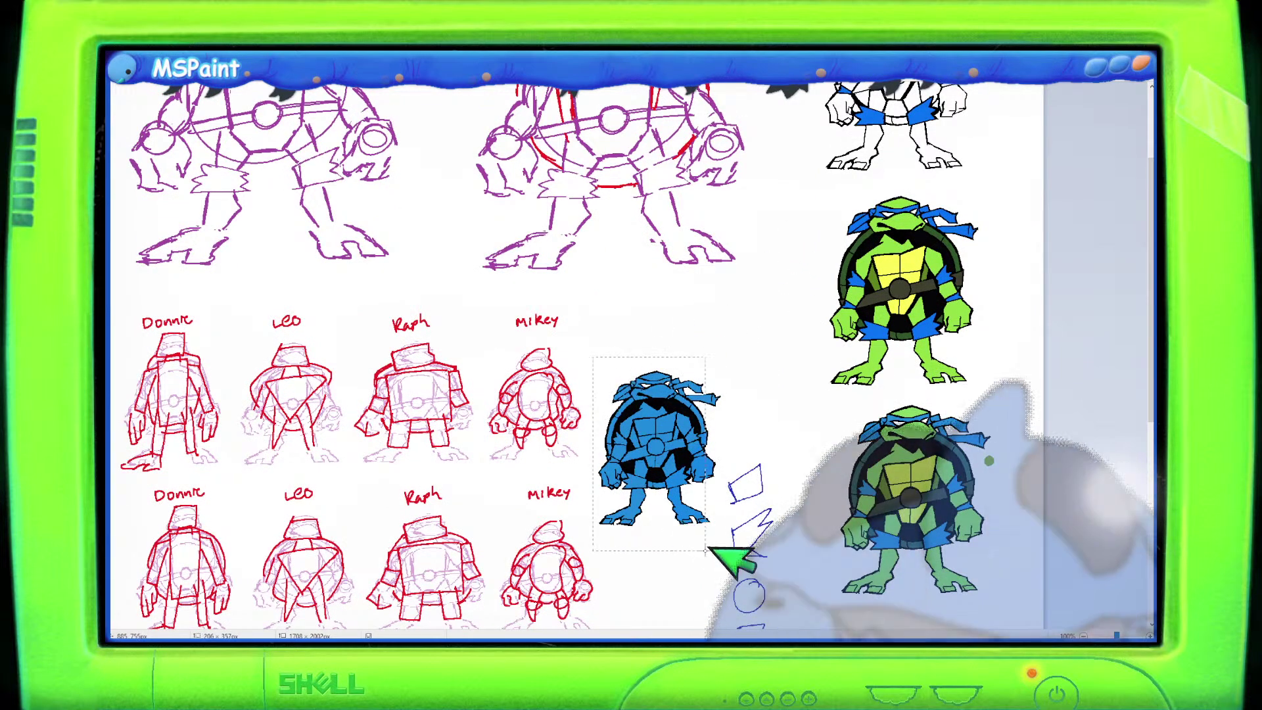
drag(704, 462, 790, 372)
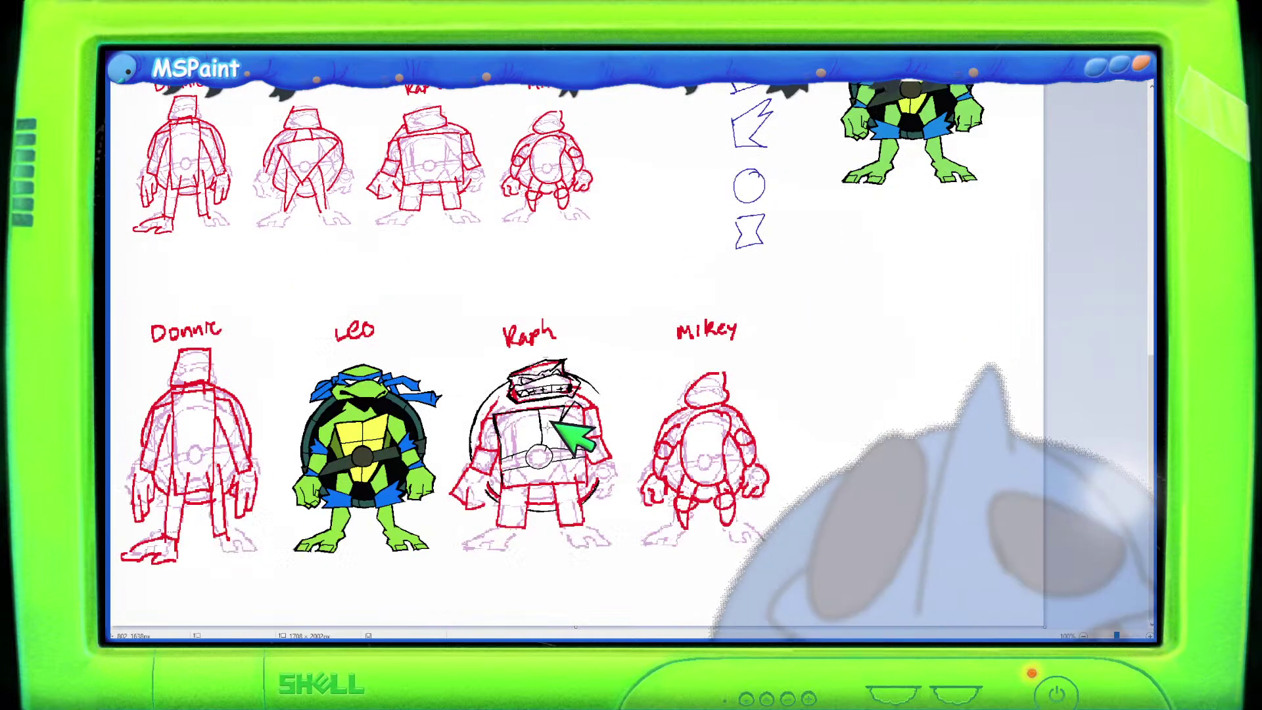
Examine the large lineup up close, comparing the body shapes of Donnie, Leo, Raph and Mikey.
scroll(577, 428, up, 2)
scroll(487, 485, down, 5)
scroll(519, 479, down, 5)
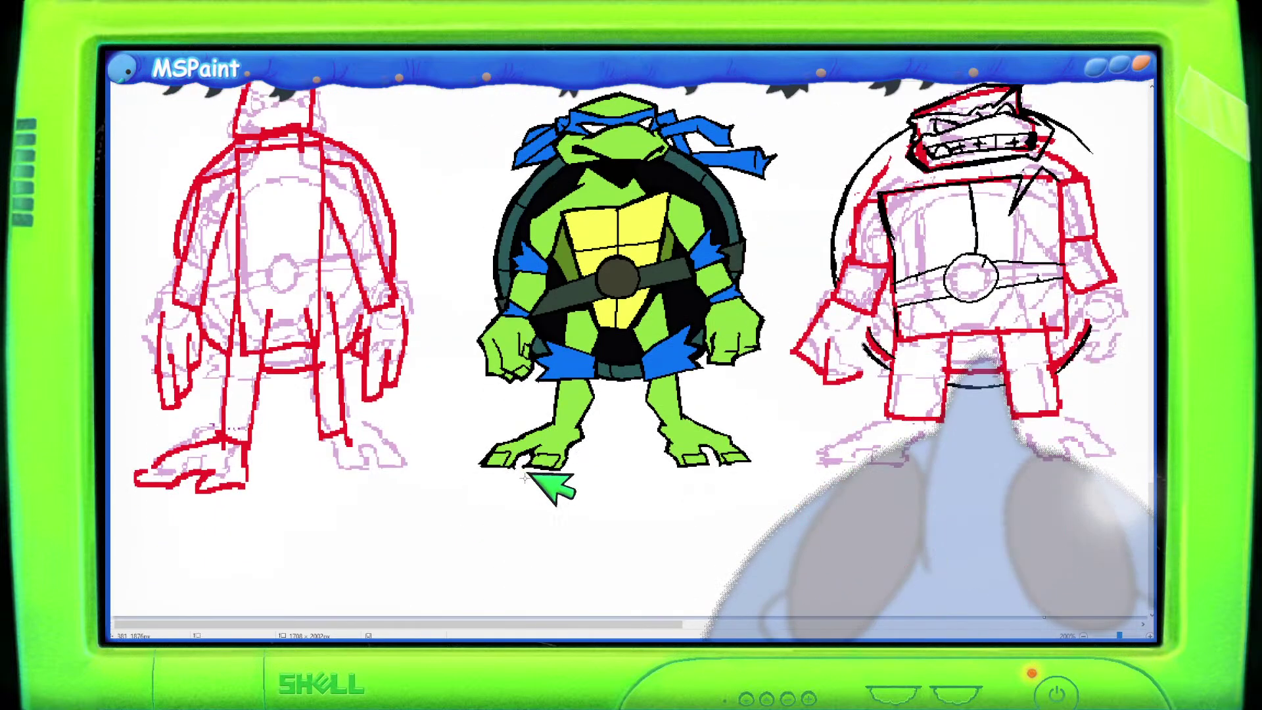
scroll(550, 484, up, 4)
drag(614, 629, 772, 622)
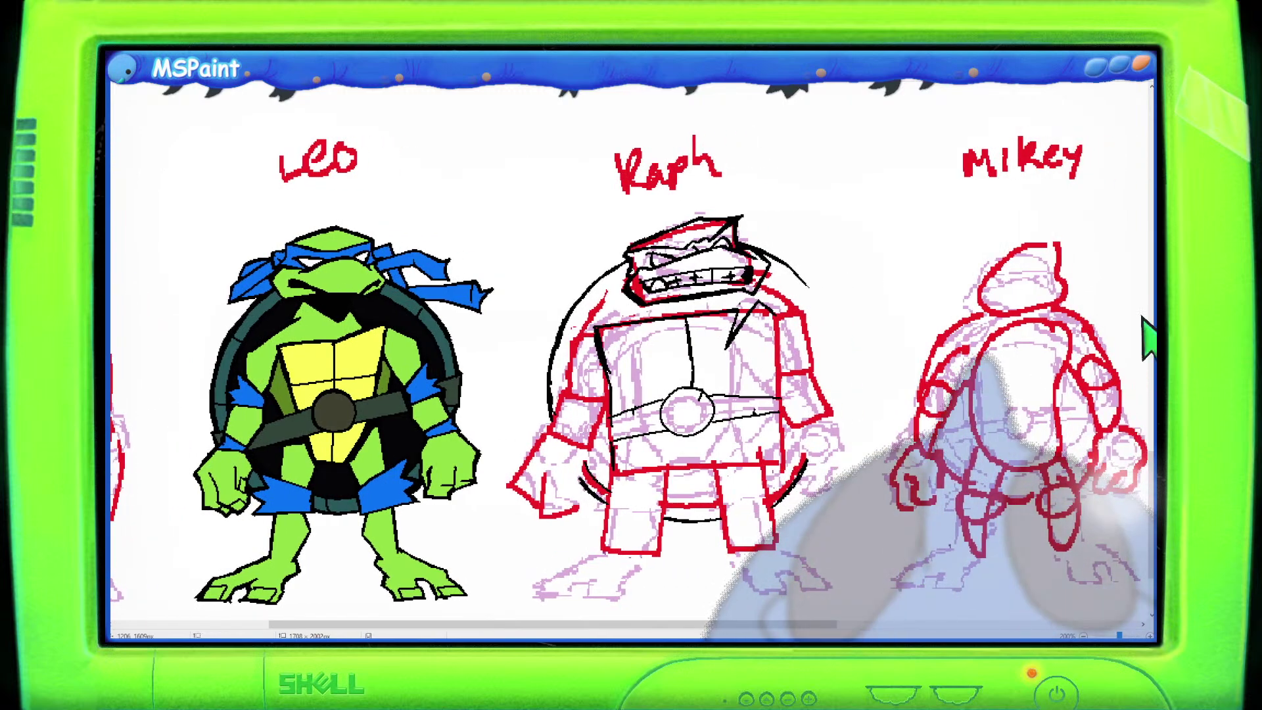
scroll(848, 347, down, 3)
scroll(861, 358, up, 3)
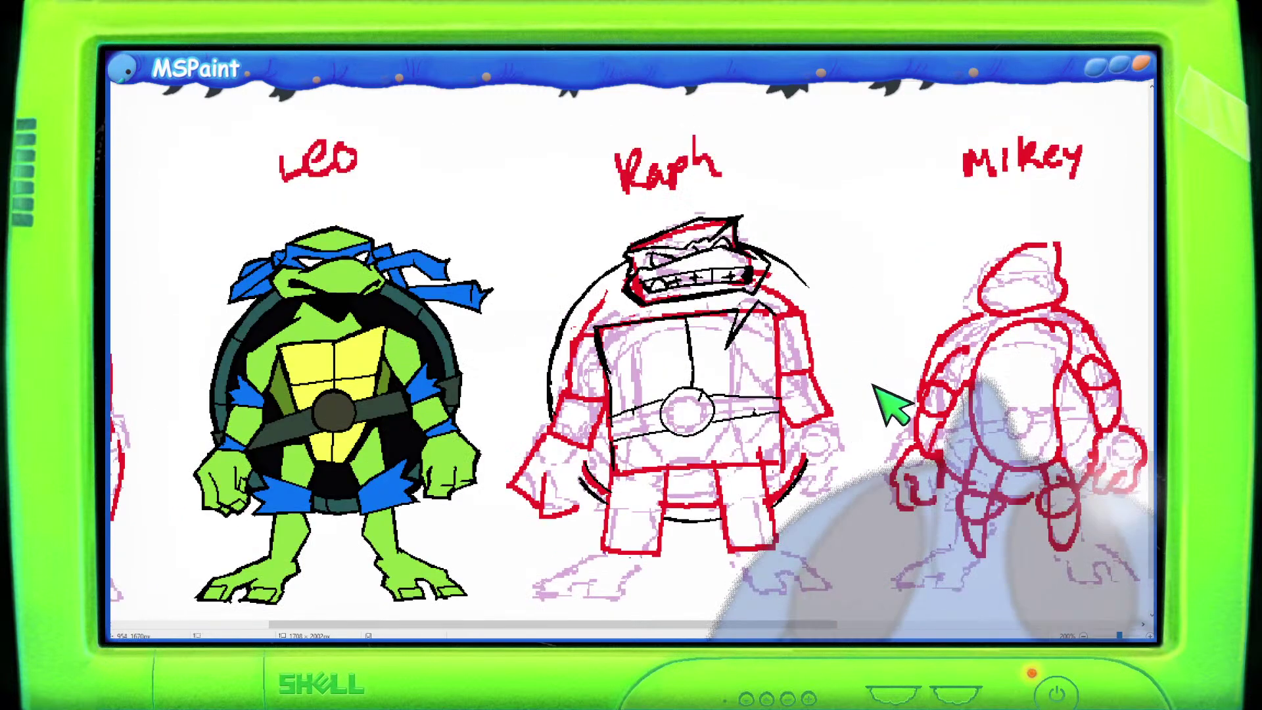
scroll(815, 578, right, 3)
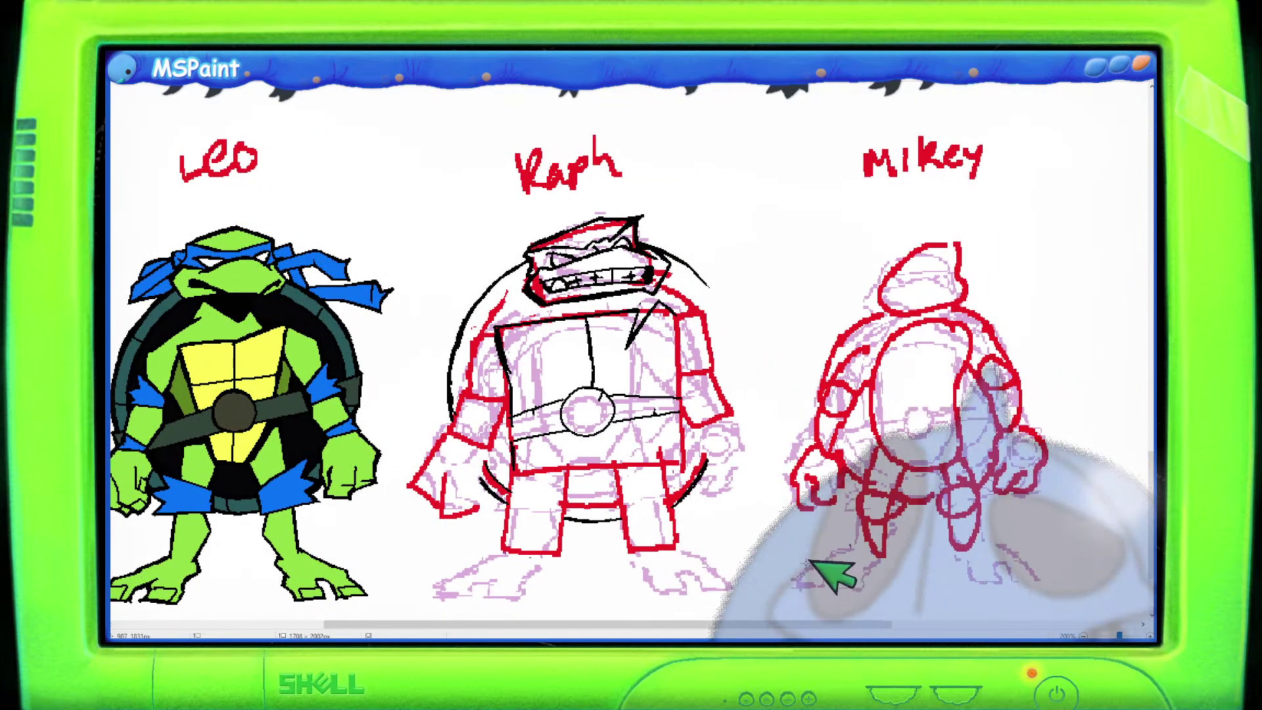
scroll(558, 350, down, 1)
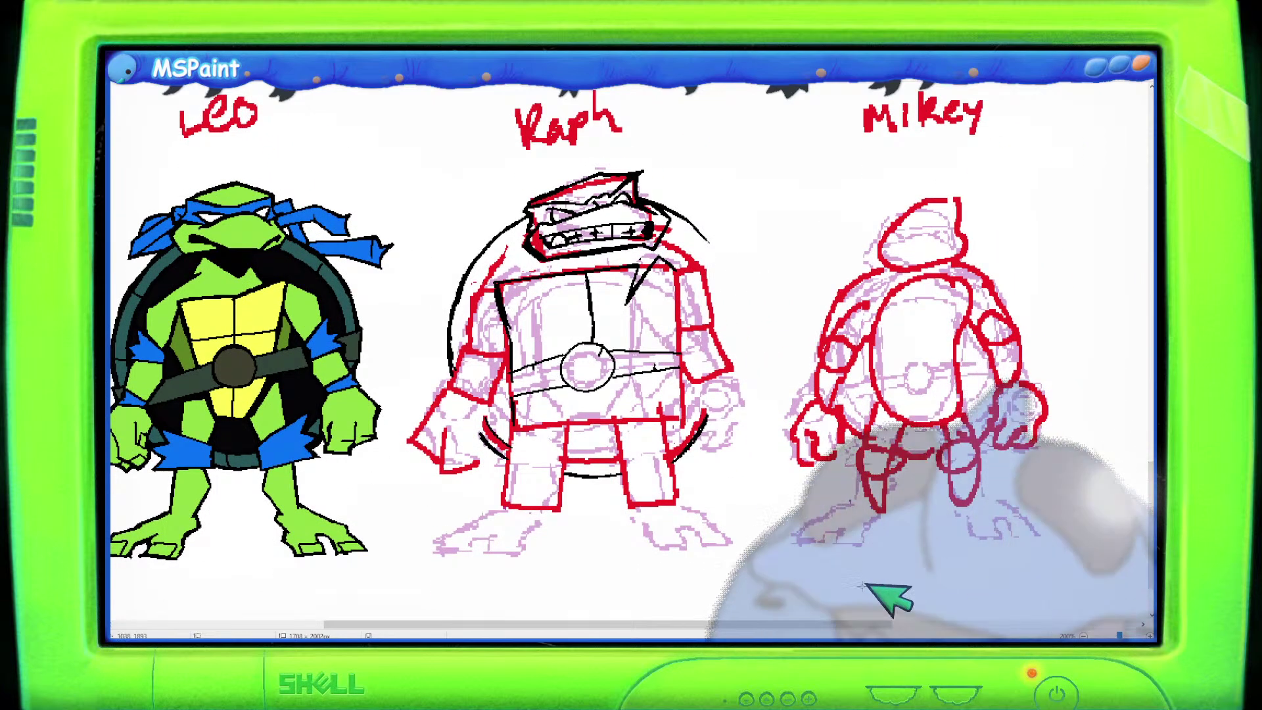
scroll(842, 628, left, 1)
drag(840, 627, 661, 578)
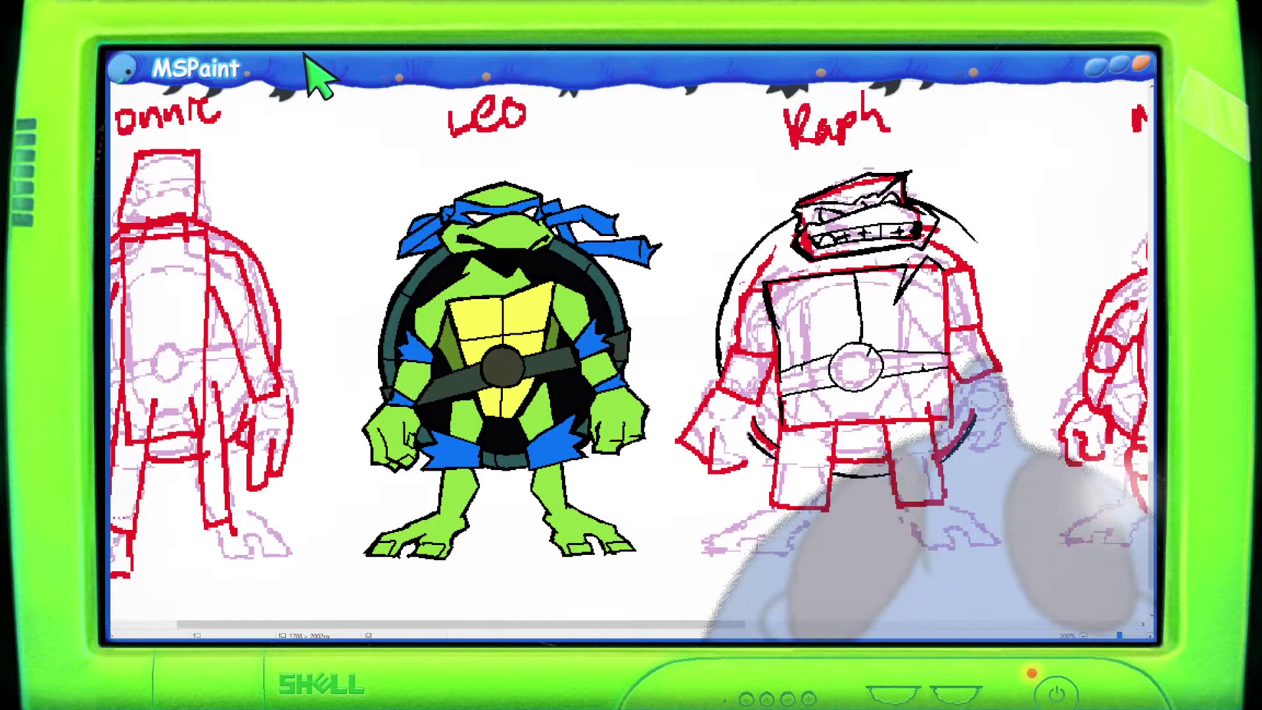
drag(618, 626, 559, 624)
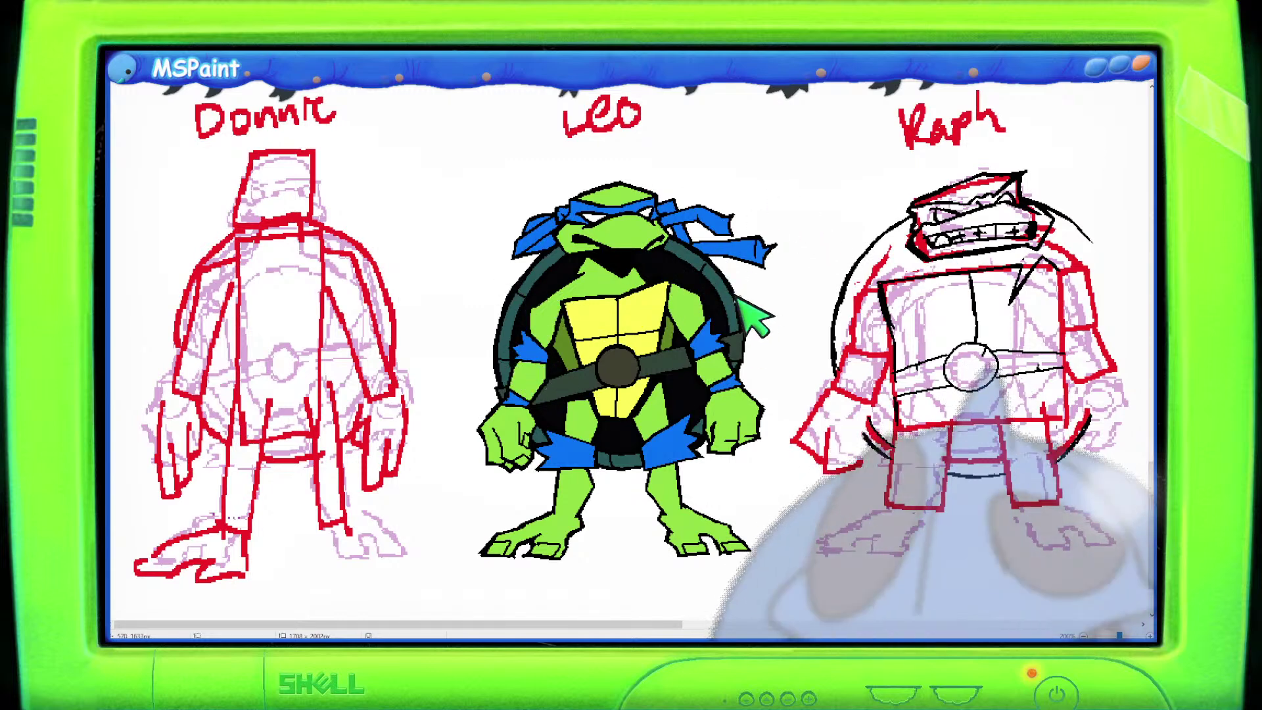
Draw black shell edges on the left side of two sketches: bumpy and rounded for Mikey, angular and segmented for Raph.
drag(625, 625, 789, 623)
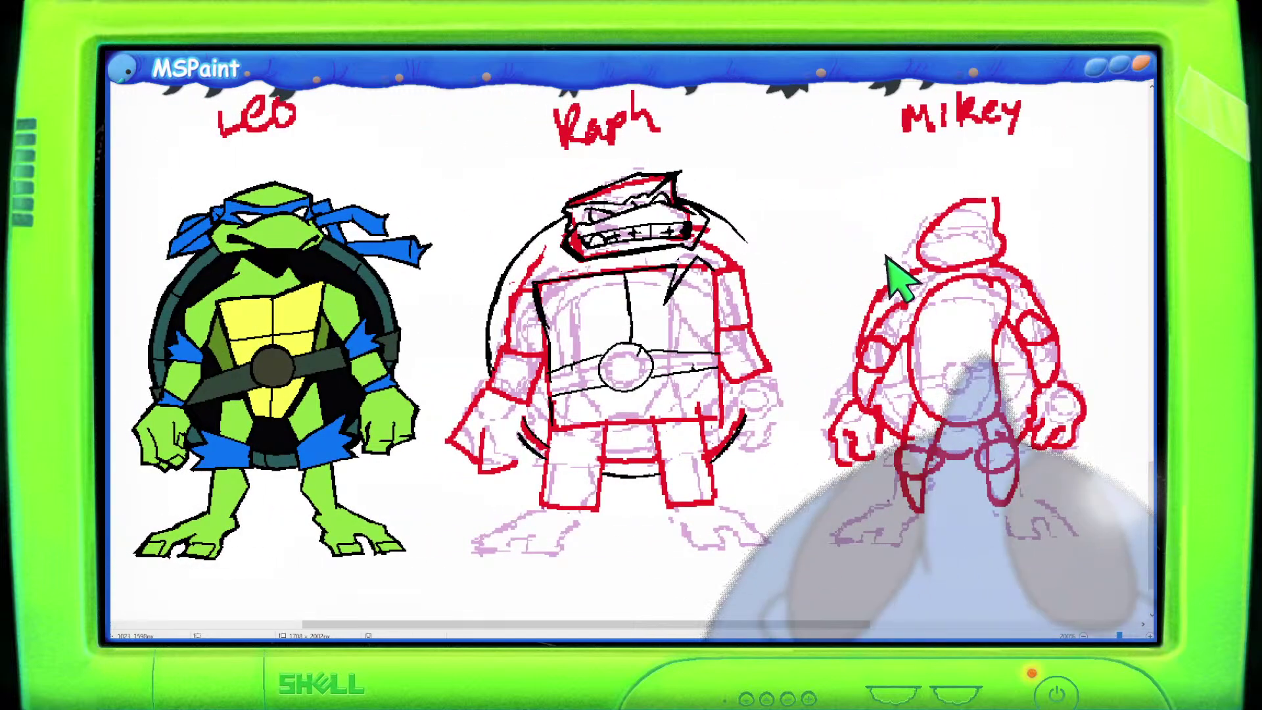
drag(889, 254, 851, 337)
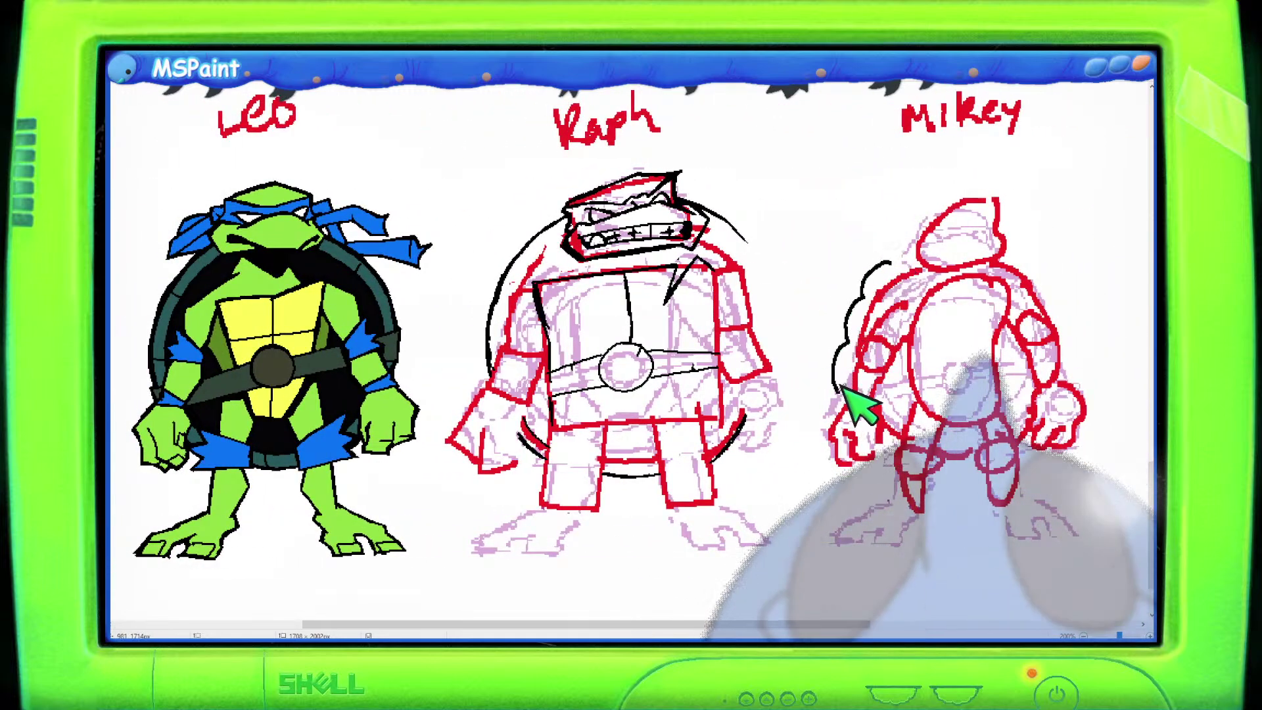
mouse_move(563, 212)
mouse_down()
mouse_move(511, 241)
mouse_move(485, 358)
mouse_up()
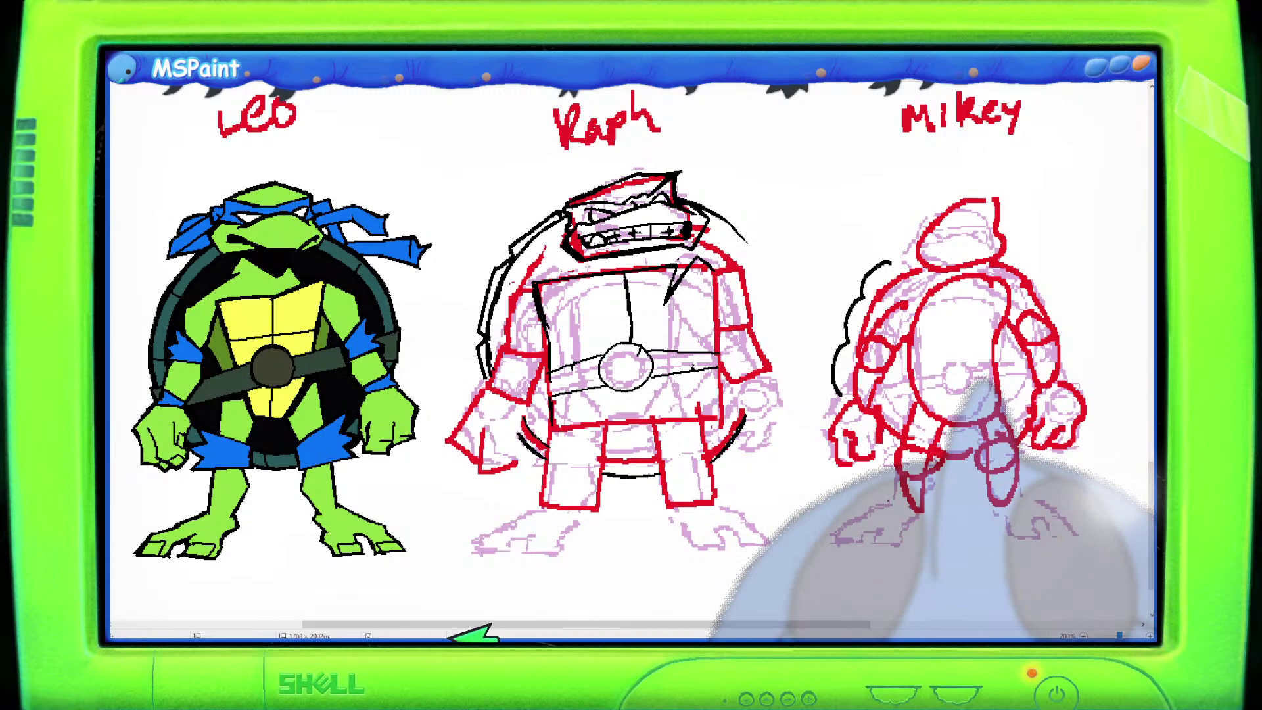
drag(526, 624, 341, 622)
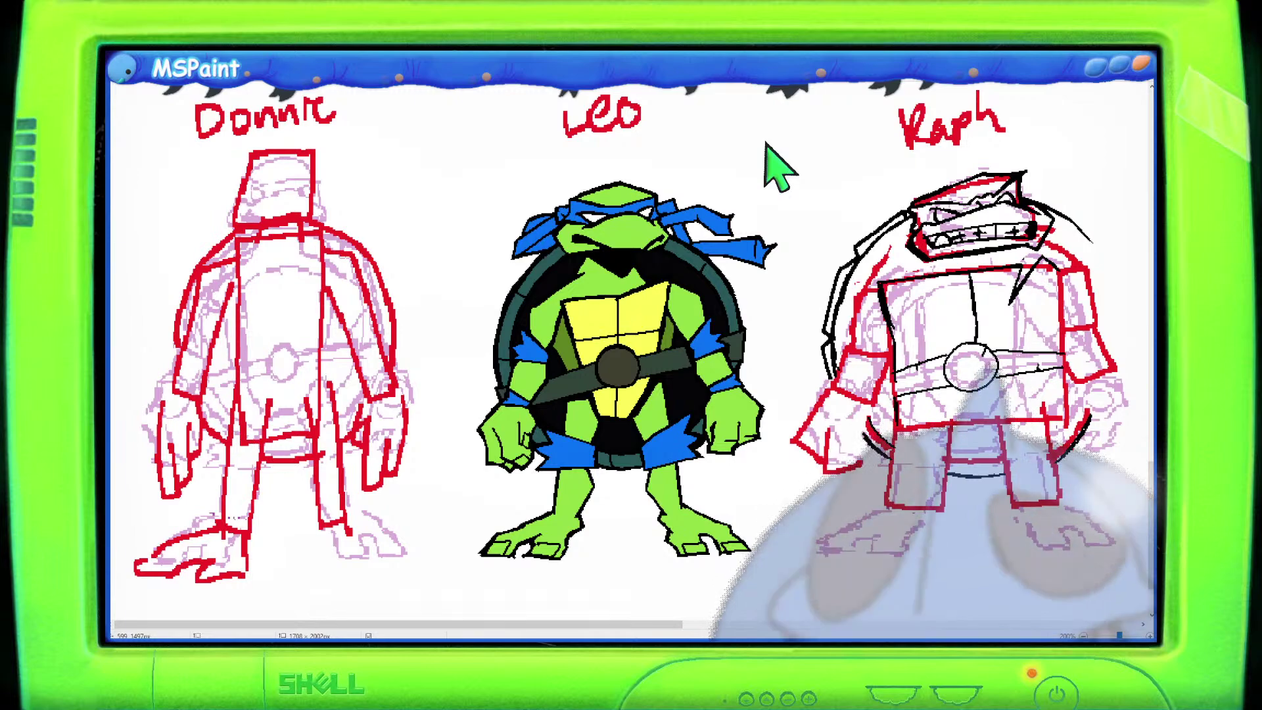
scroll(778, 168, down, 1)
scroll(890, 316, down, 5)
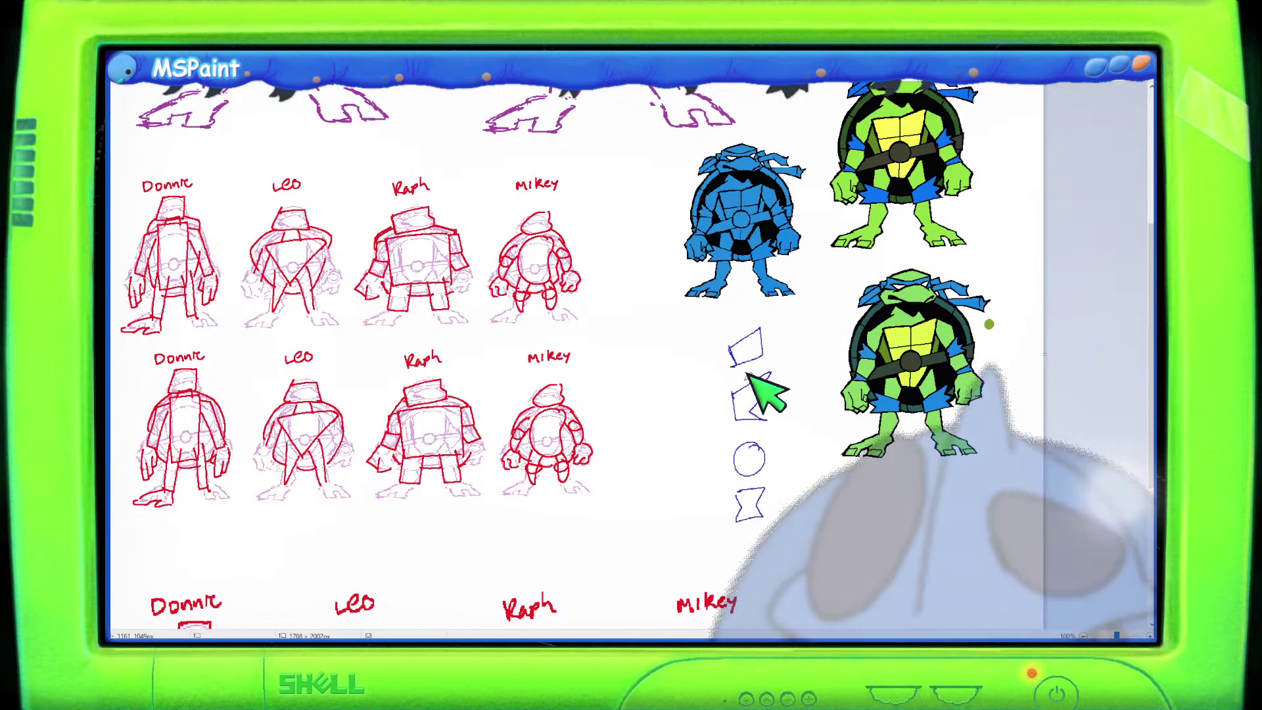
Try bumpy and wavy black shell edges along the left side of Mikey's large sketch, and undo them.
scroll(765, 394, down, 4)
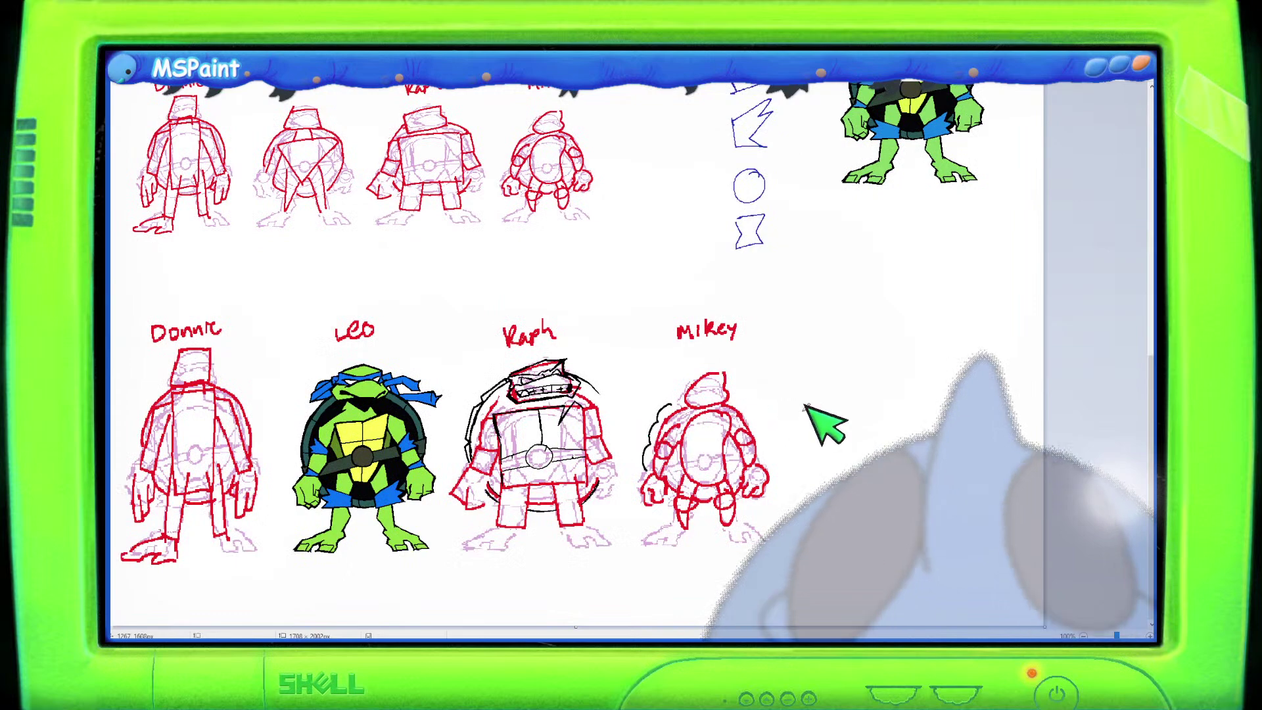
scroll(451, 445, up, 1)
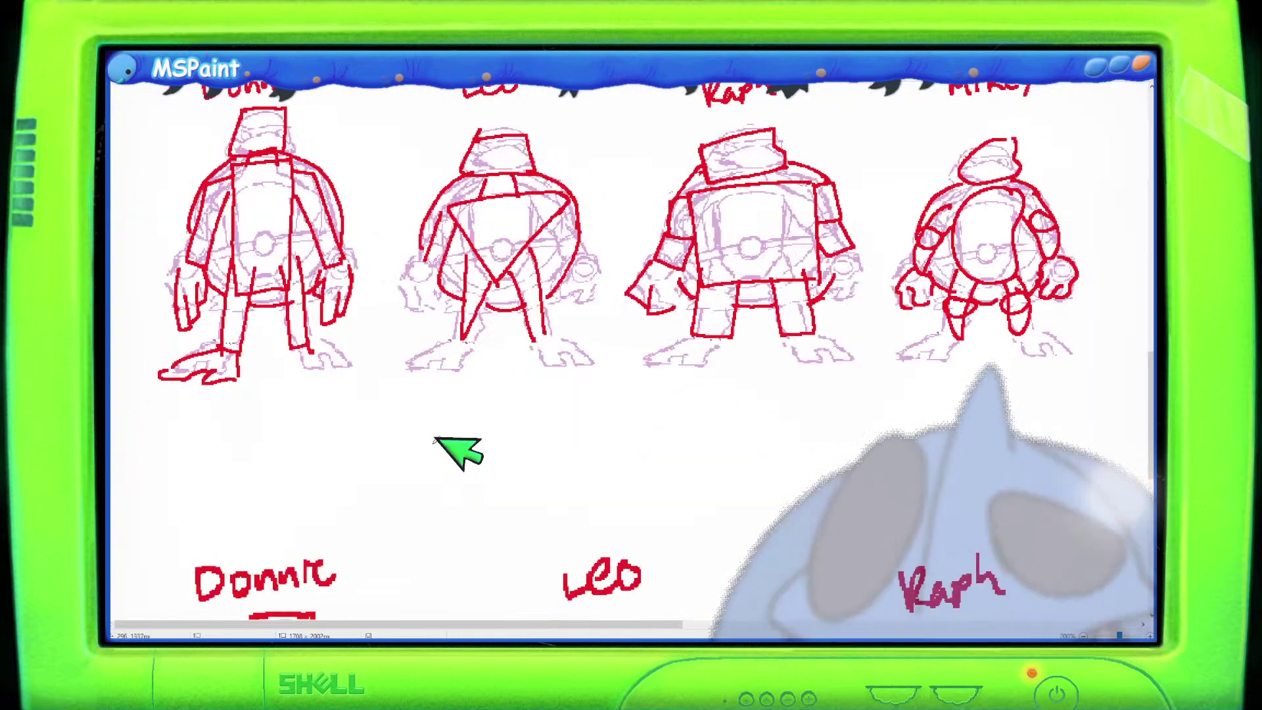
scroll(526, 440, down, 5)
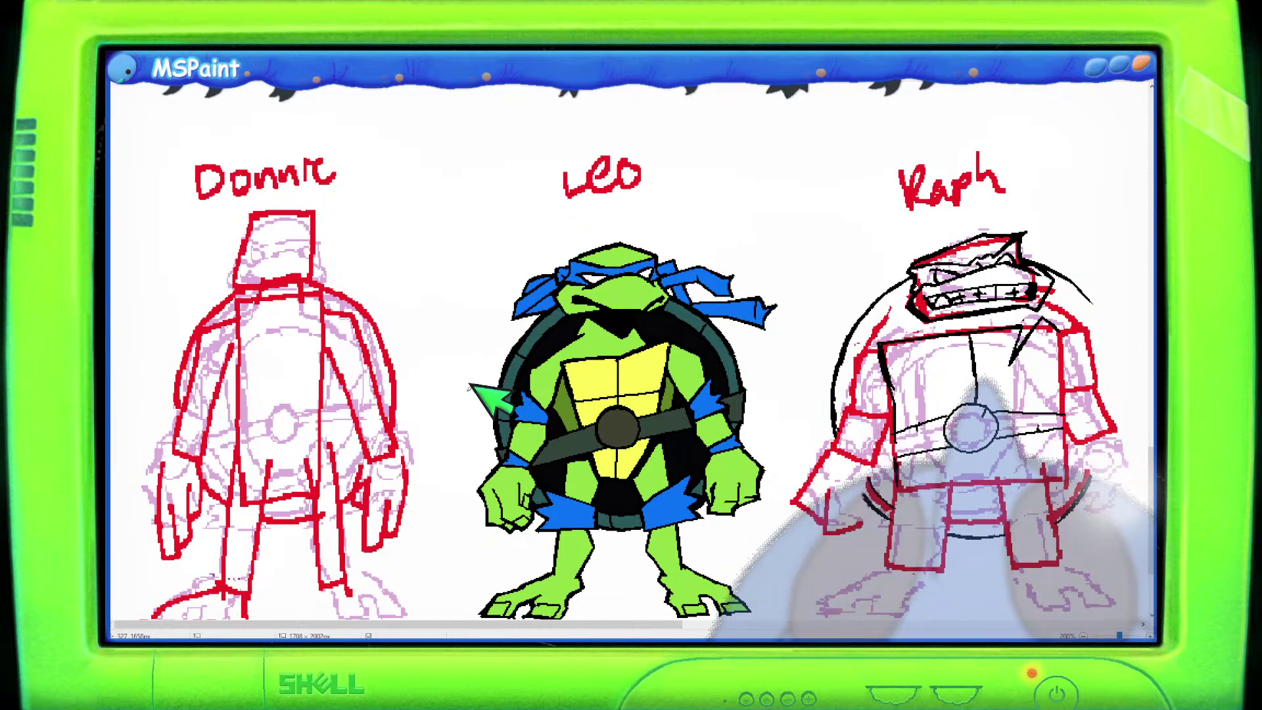
scroll(1152, 479, down, 3)
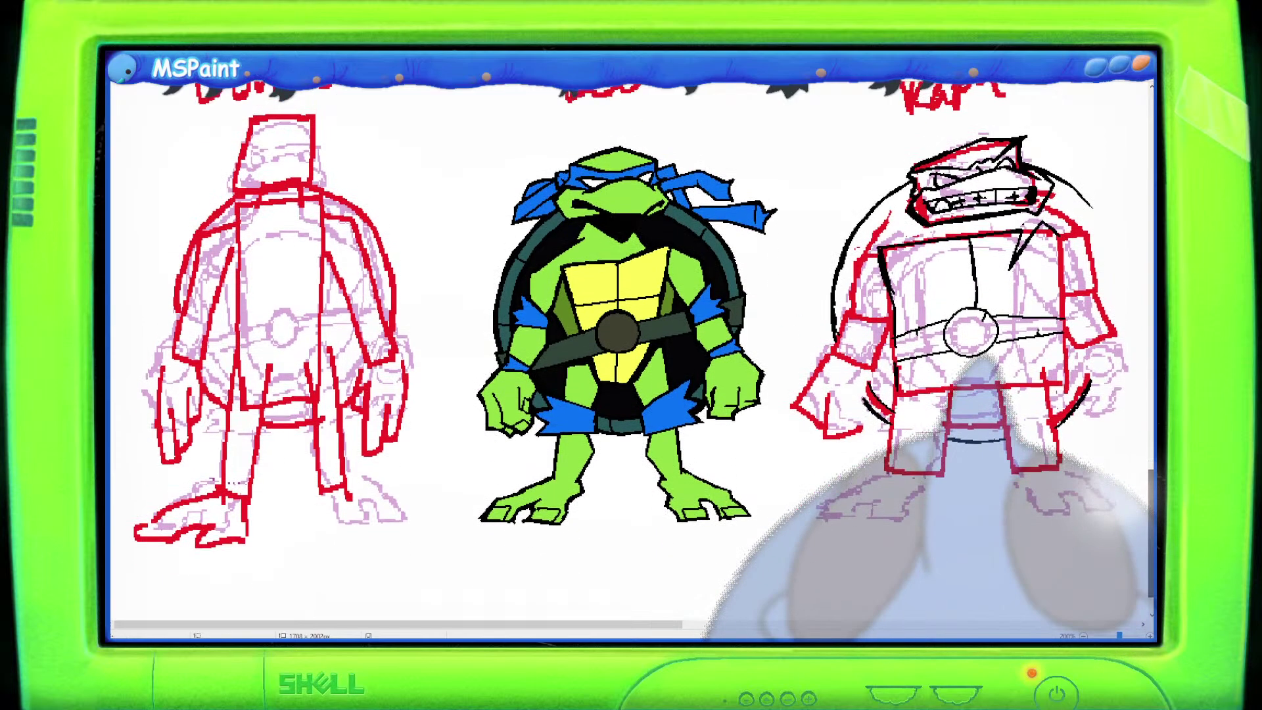
mouse_move(677, 625)
mouse_down()
mouse_move(868, 628)
mouse_move(552, 630)
mouse_move(747, 629)
mouse_up()
mouse_move(884, 269)
mouse_down()
mouse_move(862, 309)
mouse_move(881, 357)
mouse_up()
drag(901, 259, 877, 335)
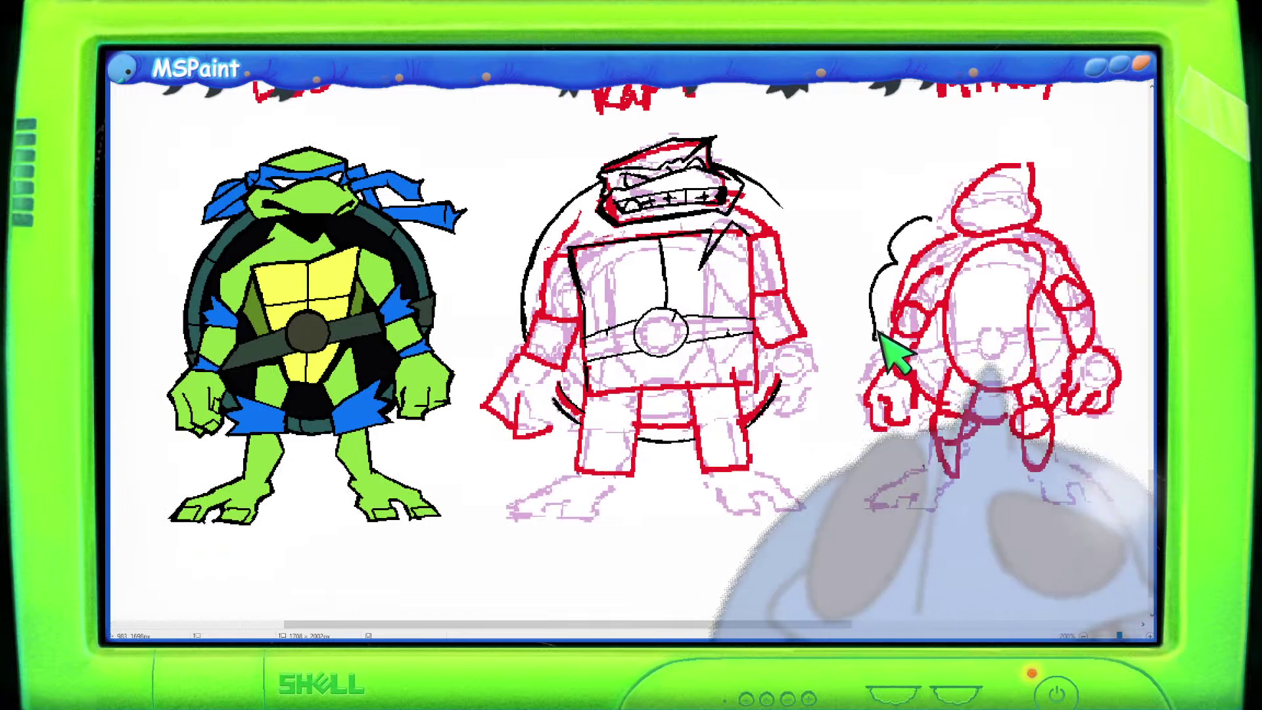
key(ctrl+z)
key(ctrl+z)
mouse_move(919, 231)
mouse_down()
mouse_move(866, 307)
mouse_move(866, 360)
mouse_up()
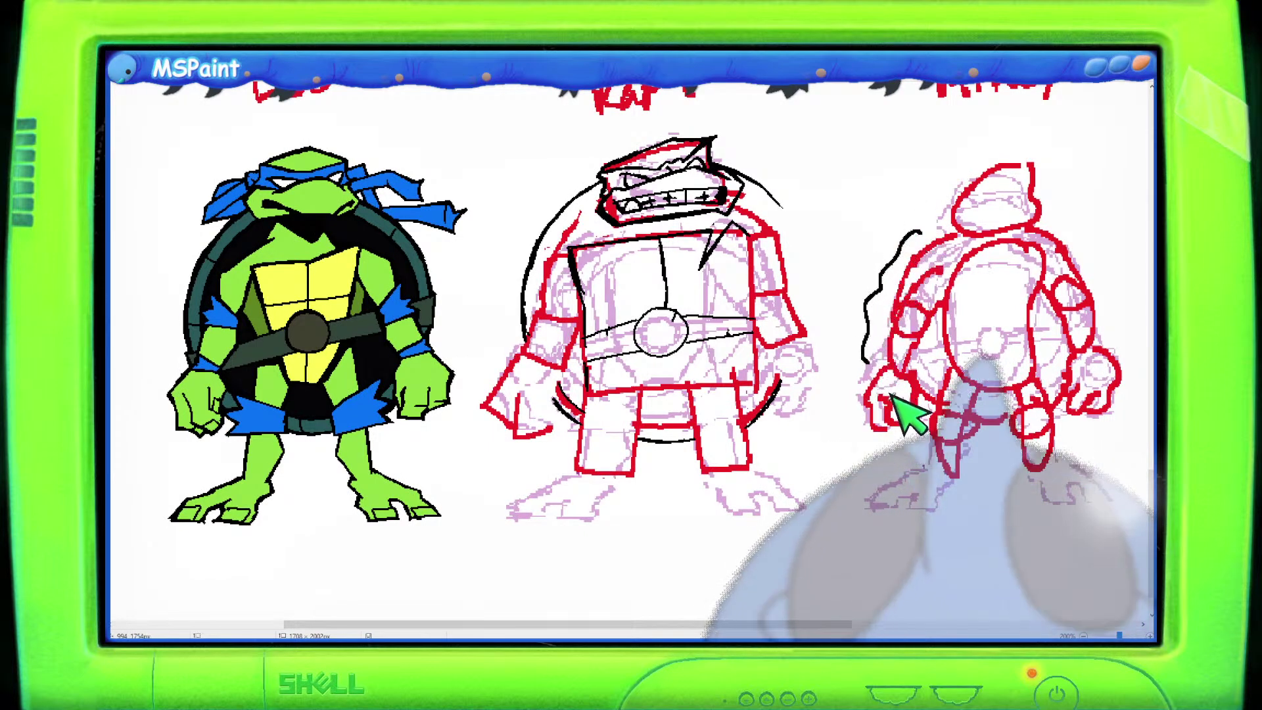
key(ctrl+z)
Try black shell edges following both sides of Donnie's narrow back, and undo the strokes.
drag(789, 624, 618, 623)
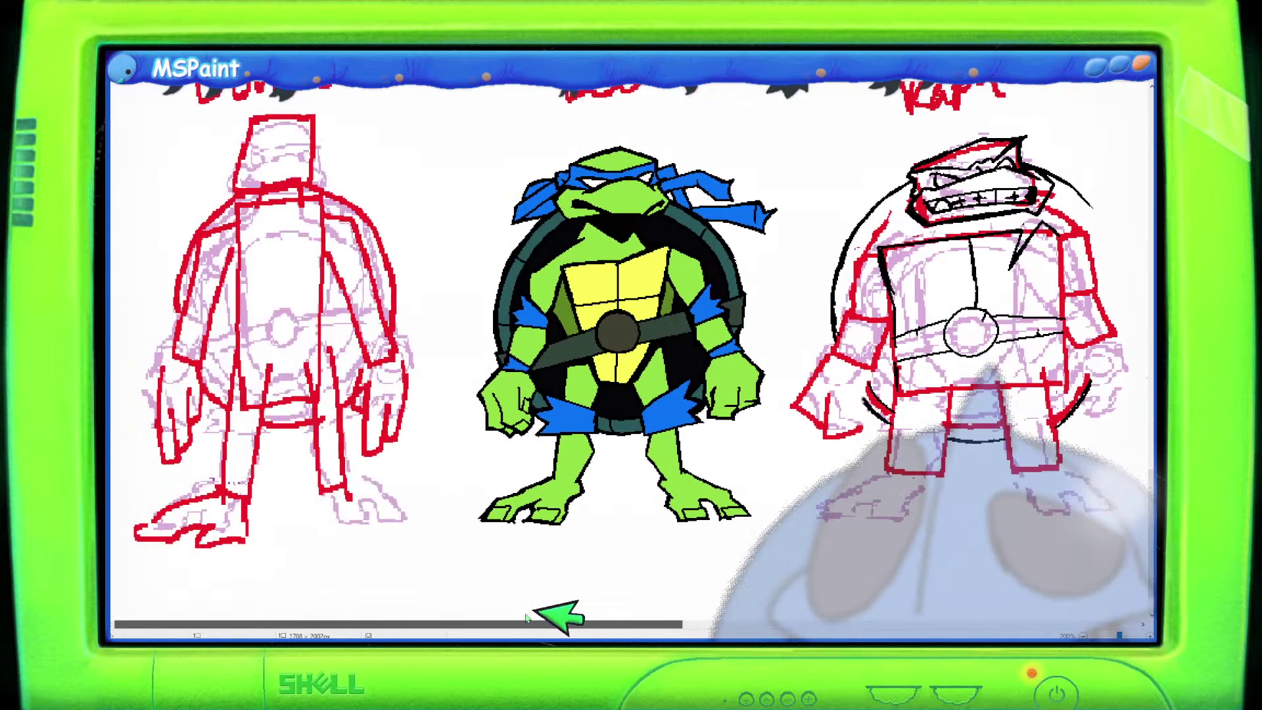
drag(328, 186, 366, 198)
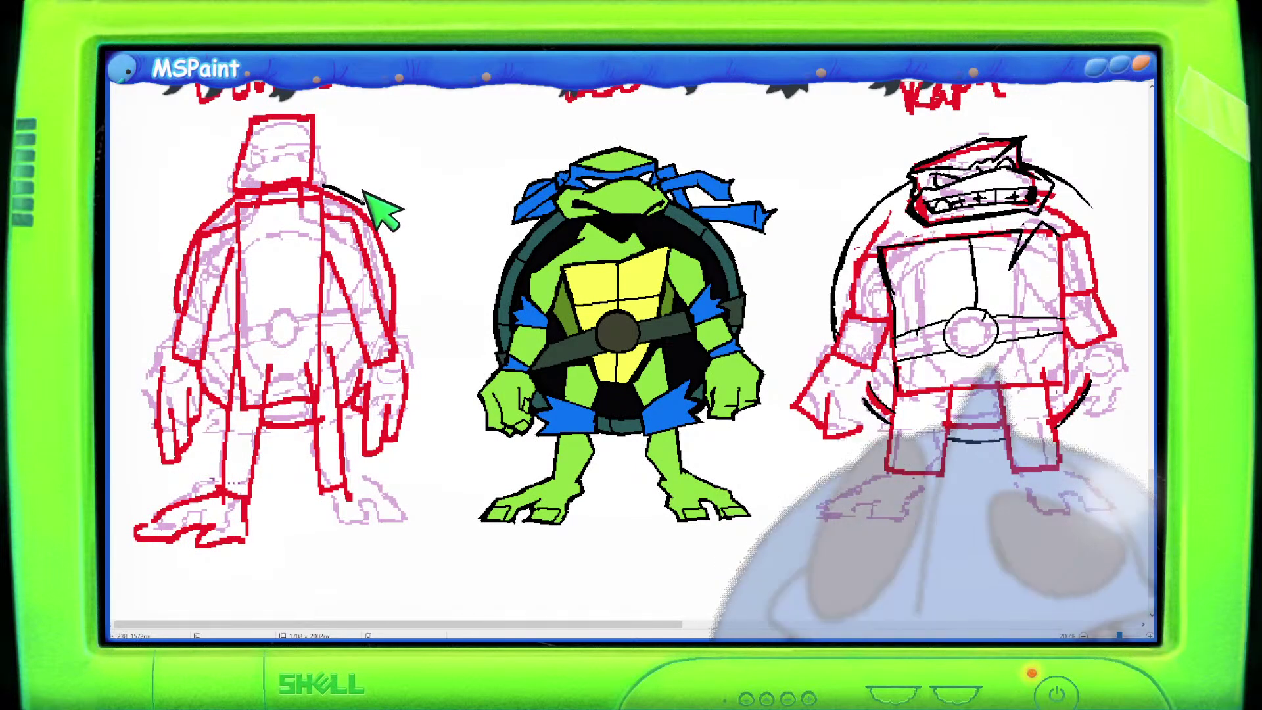
drag(365, 197, 394, 248)
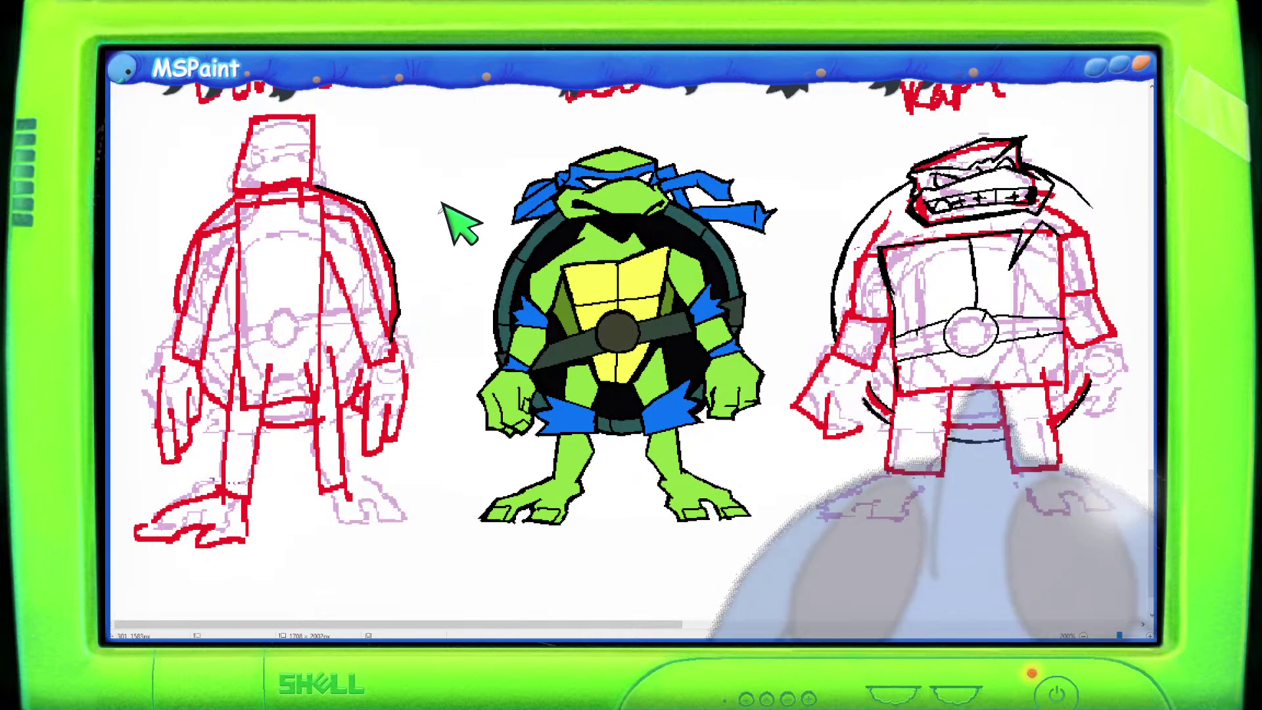
mouse_move(323, 172)
mouse_down()
mouse_move(379, 211)
mouse_move(401, 266)
mouse_move(395, 308)
mouse_up()
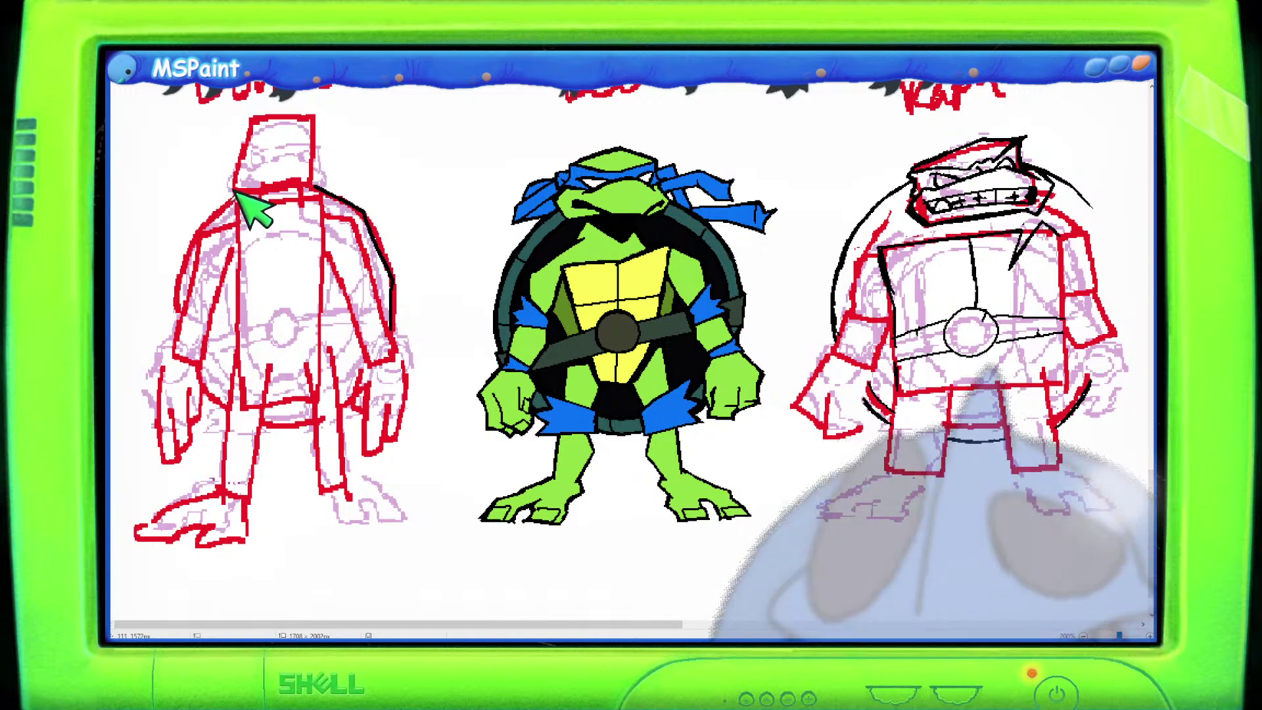
drag(194, 230, 179, 284)
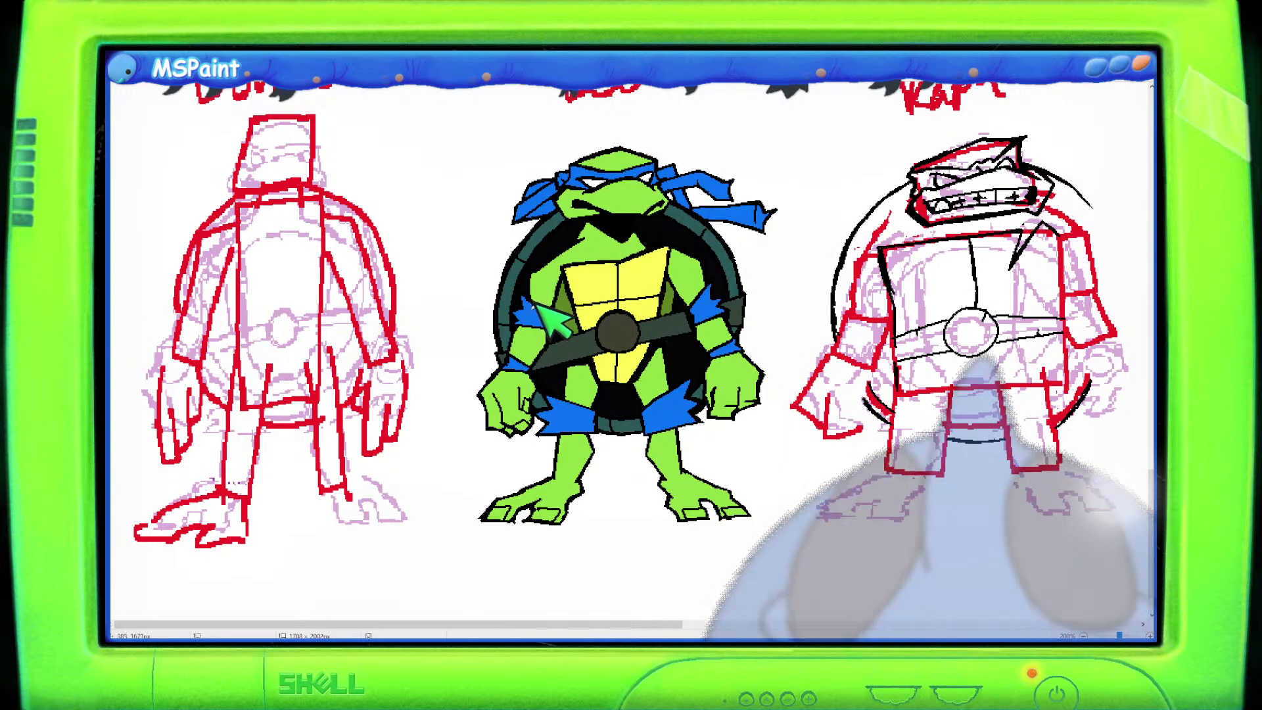
Ink Raph's left-side shoulder and clenched fist, plus the lower belly plate and leg edges, in black.
drag(667, 624, 800, 628)
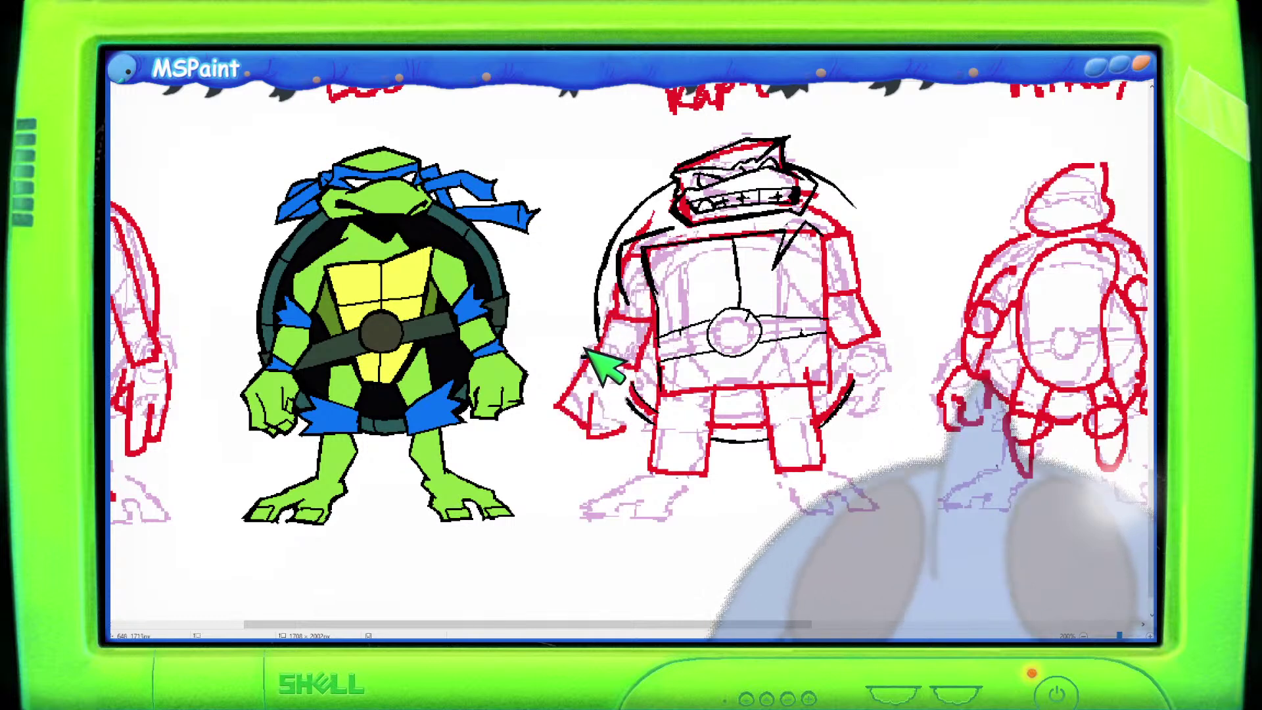
mouse_move(567, 387)
mouse_down()
mouse_move(585, 435)
mouse_move(626, 426)
mouse_move(635, 347)
mouse_move(632, 418)
mouse_up()
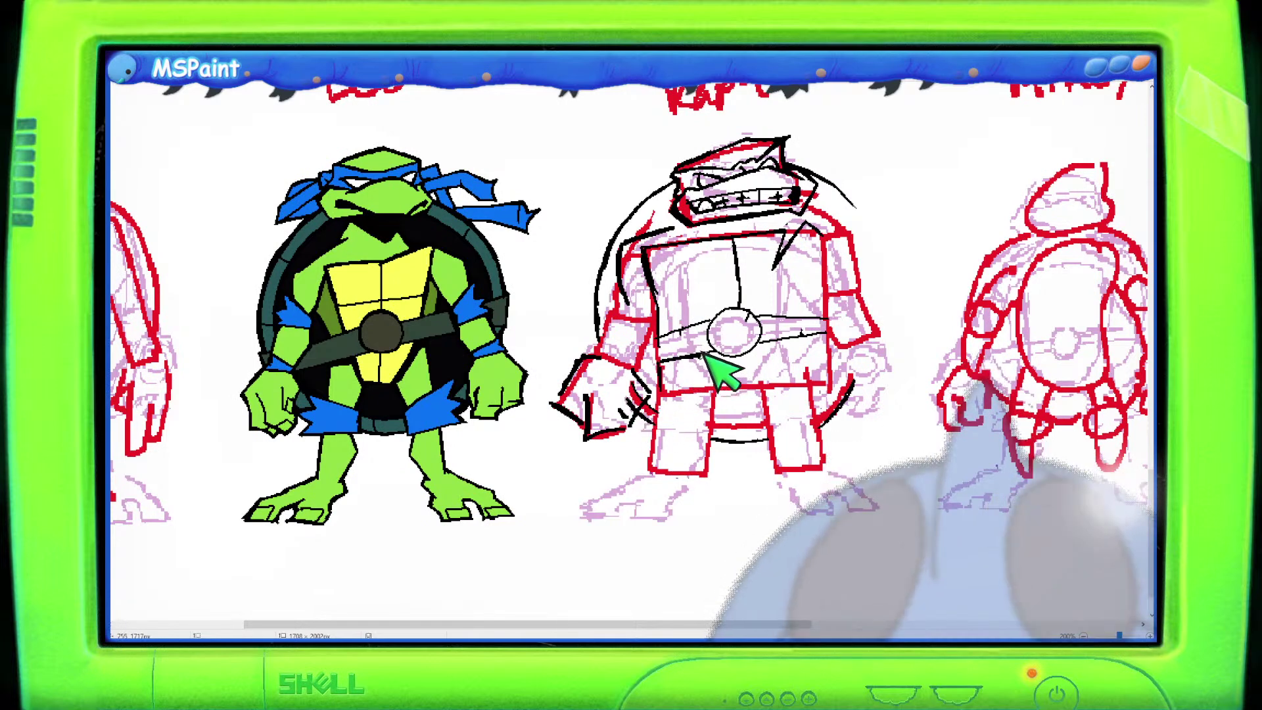
drag(729, 377, 766, 374)
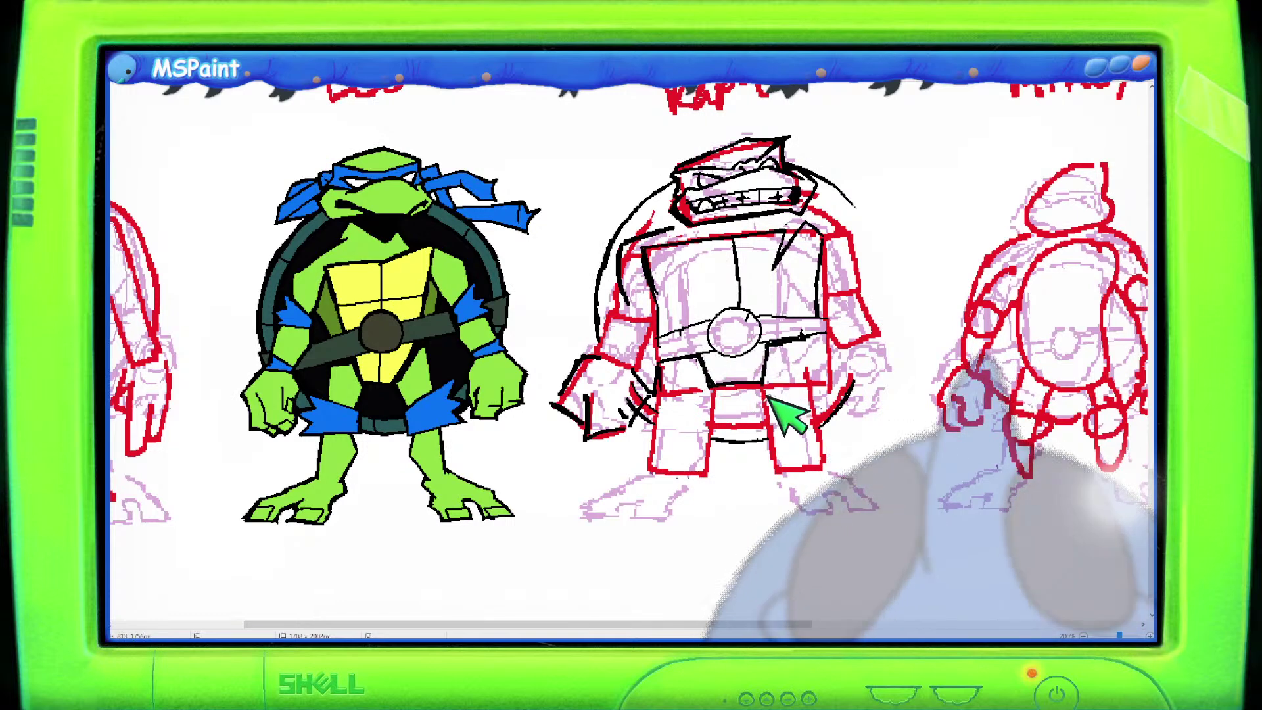
drag(687, 621, 731, 619)
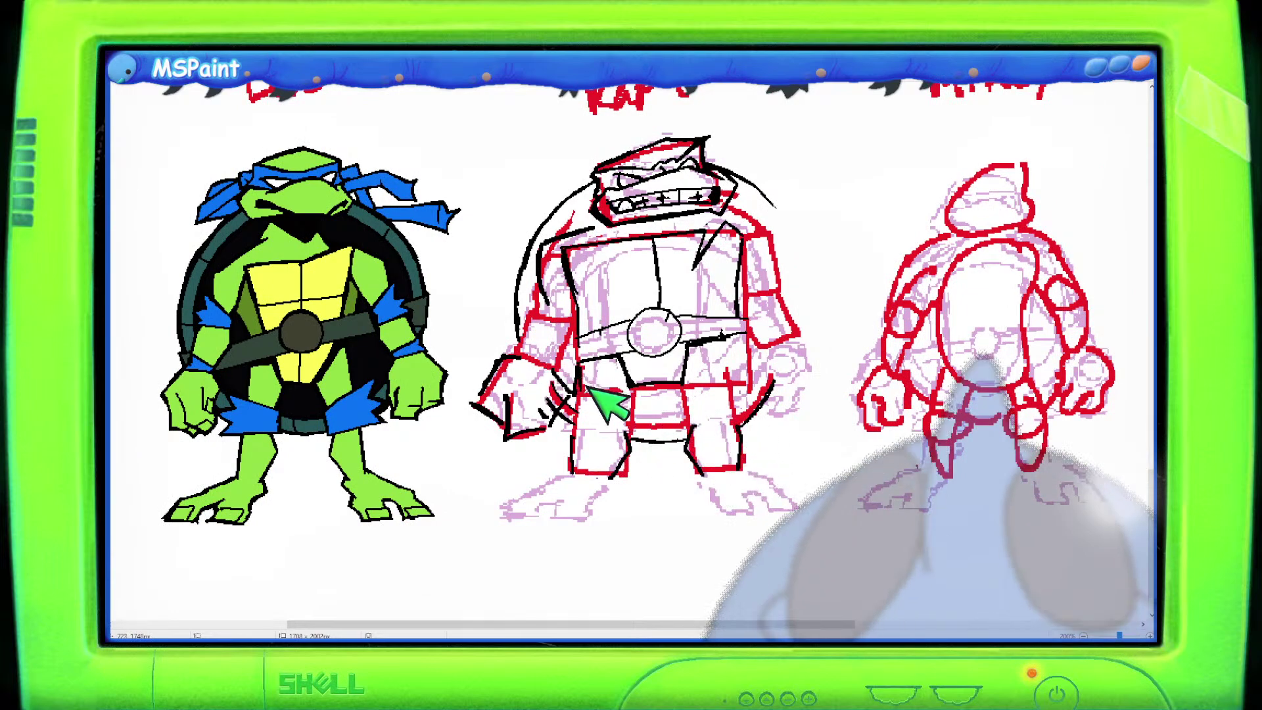
Consult the blue shape sketches and try wide black knee pads across both of Raph's legs.
scroll(979, 388, up, 4)
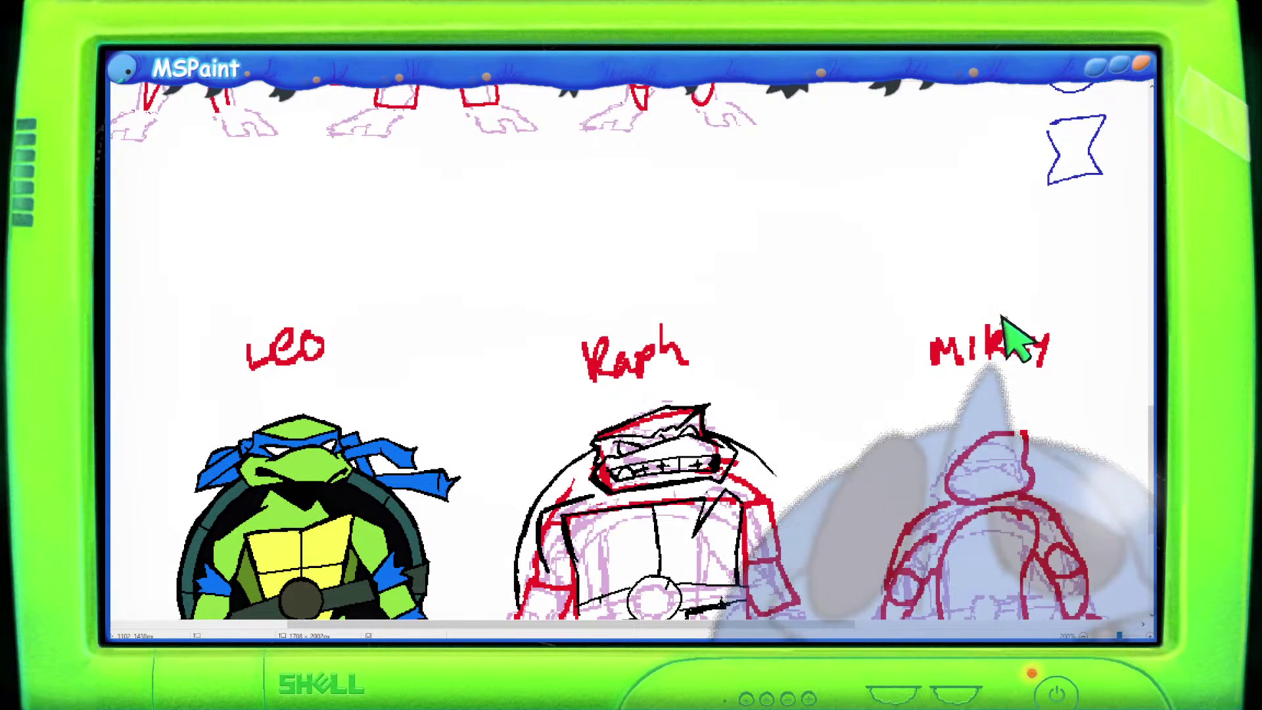
scroll(1047, 282, up, 6)
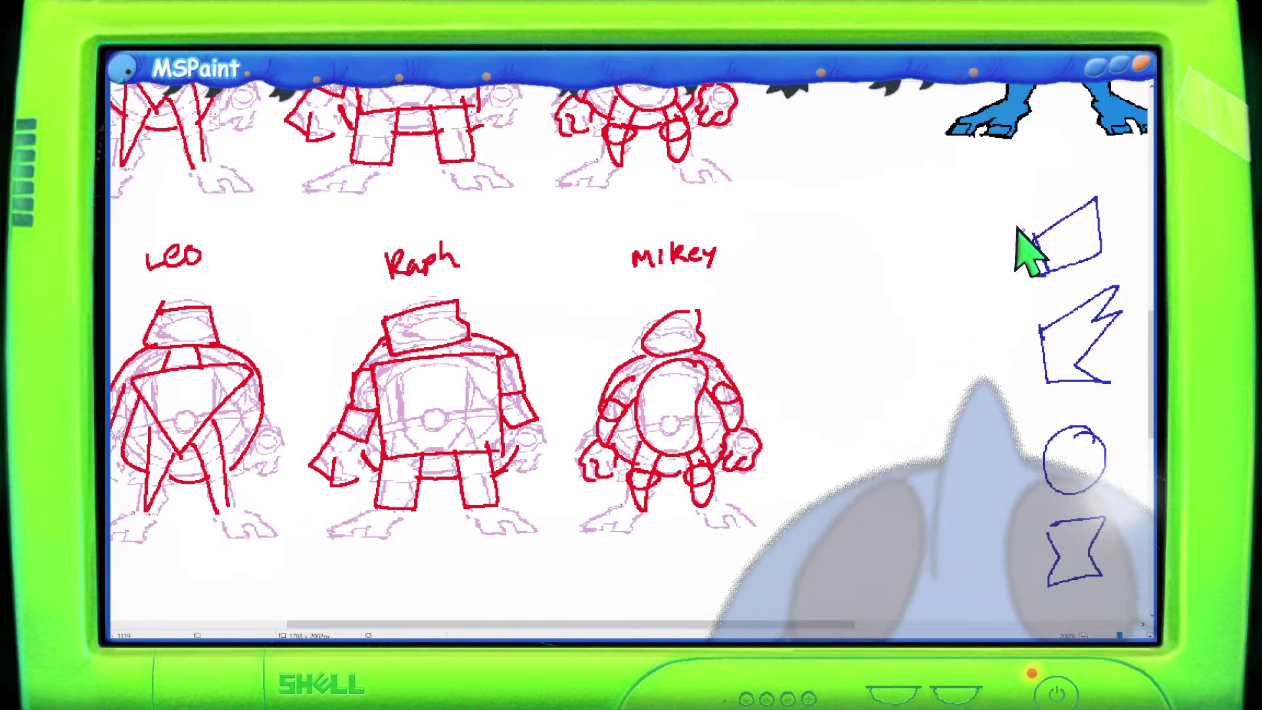
mouse_move(1003, 248)
mouse_down()
mouse_move(1111, 263)
mouse_move(1009, 263)
mouse_move(1001, 251)
mouse_up()
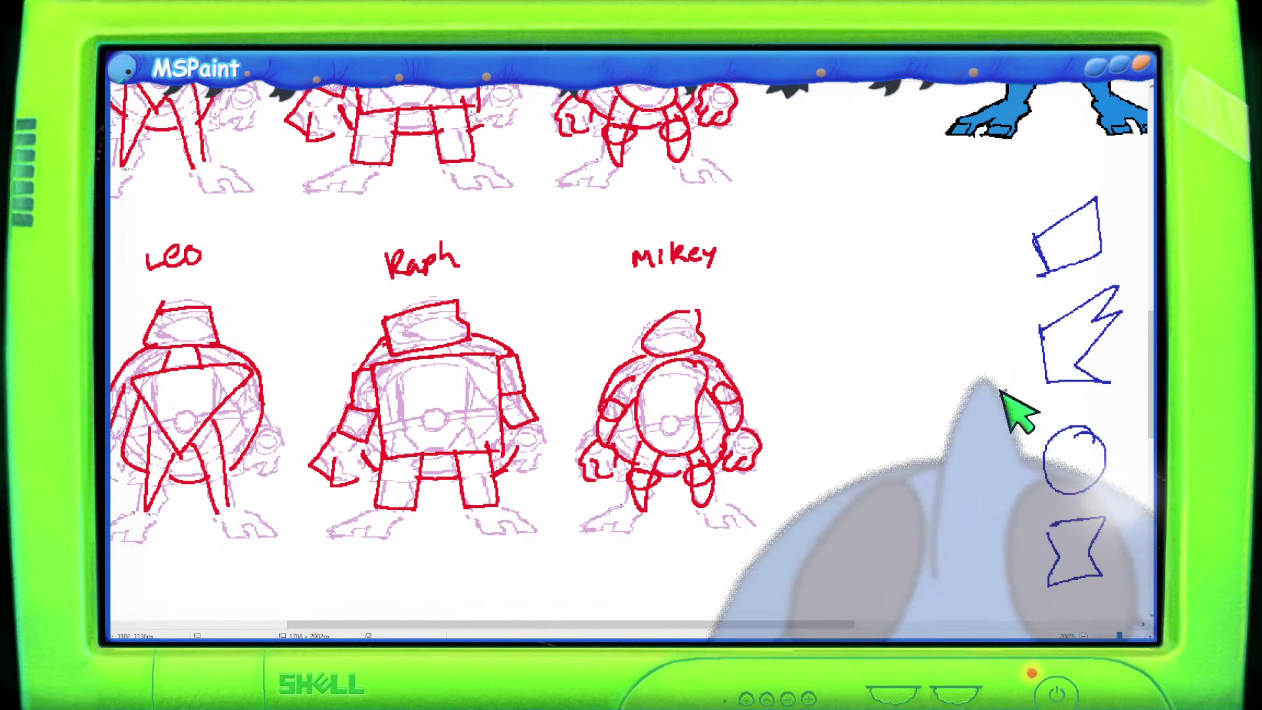
scroll(999, 406, down, 9)
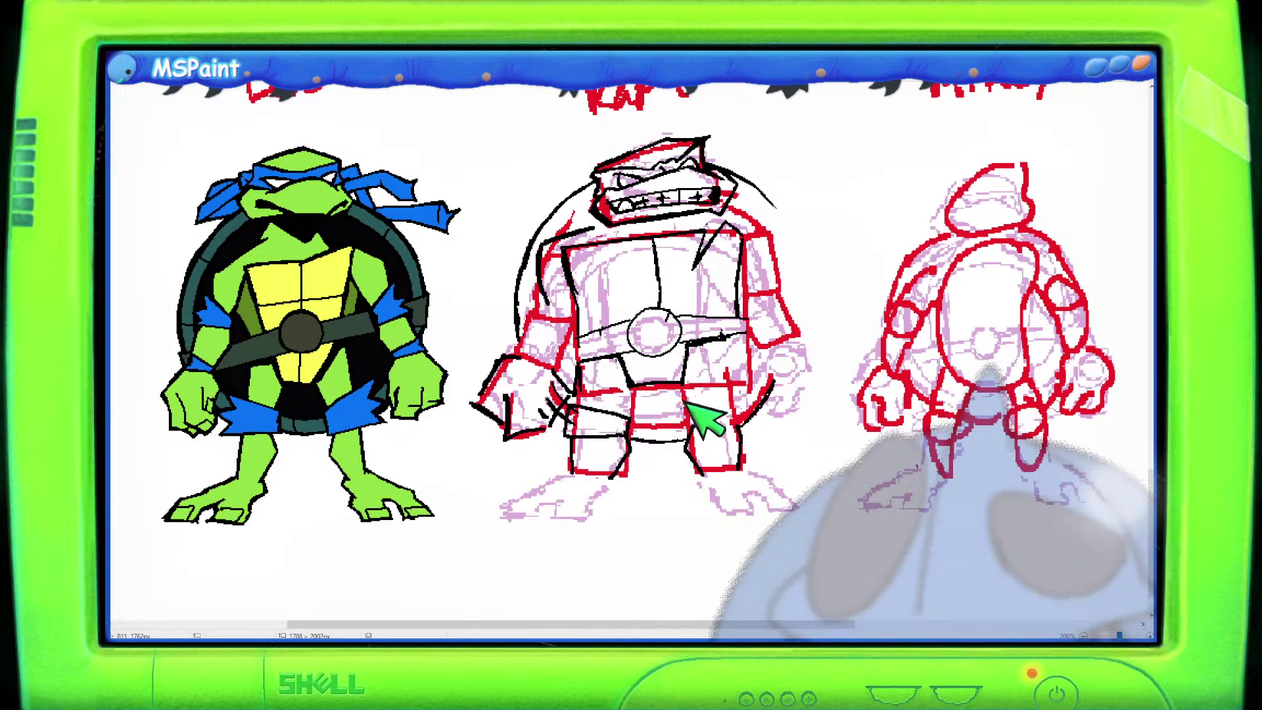
drag(685, 416, 751, 399)
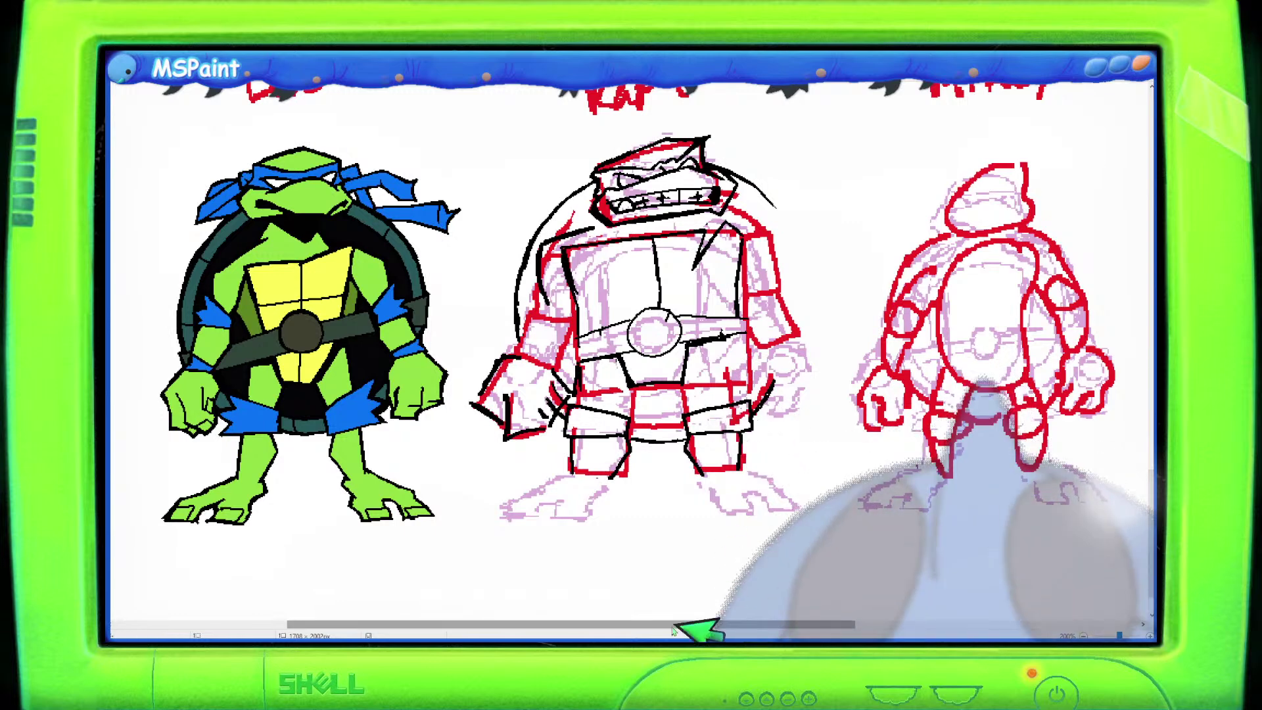
Try small black elbow pads fitted within the width of Donnie's arms, and undo them.
drag(591, 625, 337, 608)
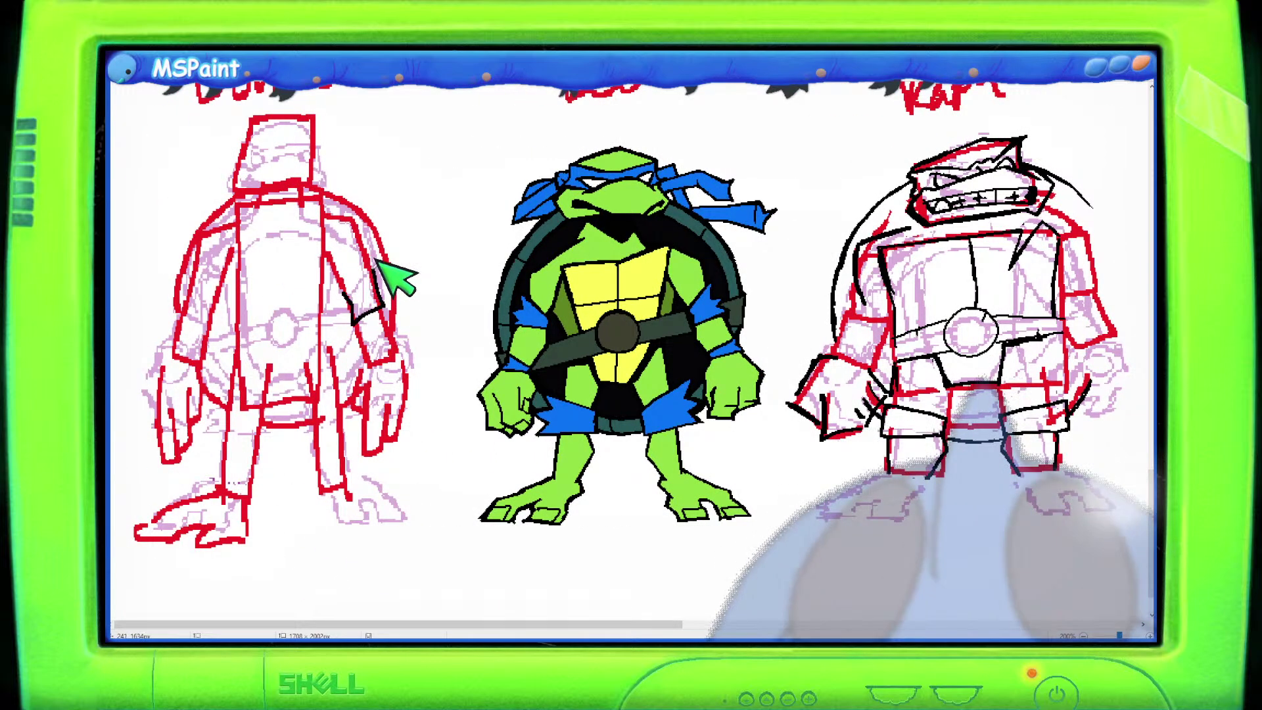
drag(388, 284, 361, 324)
mouse_move(191, 289)
mouse_down()
mouse_move(217, 281)
mouse_move(234, 324)
mouse_up()
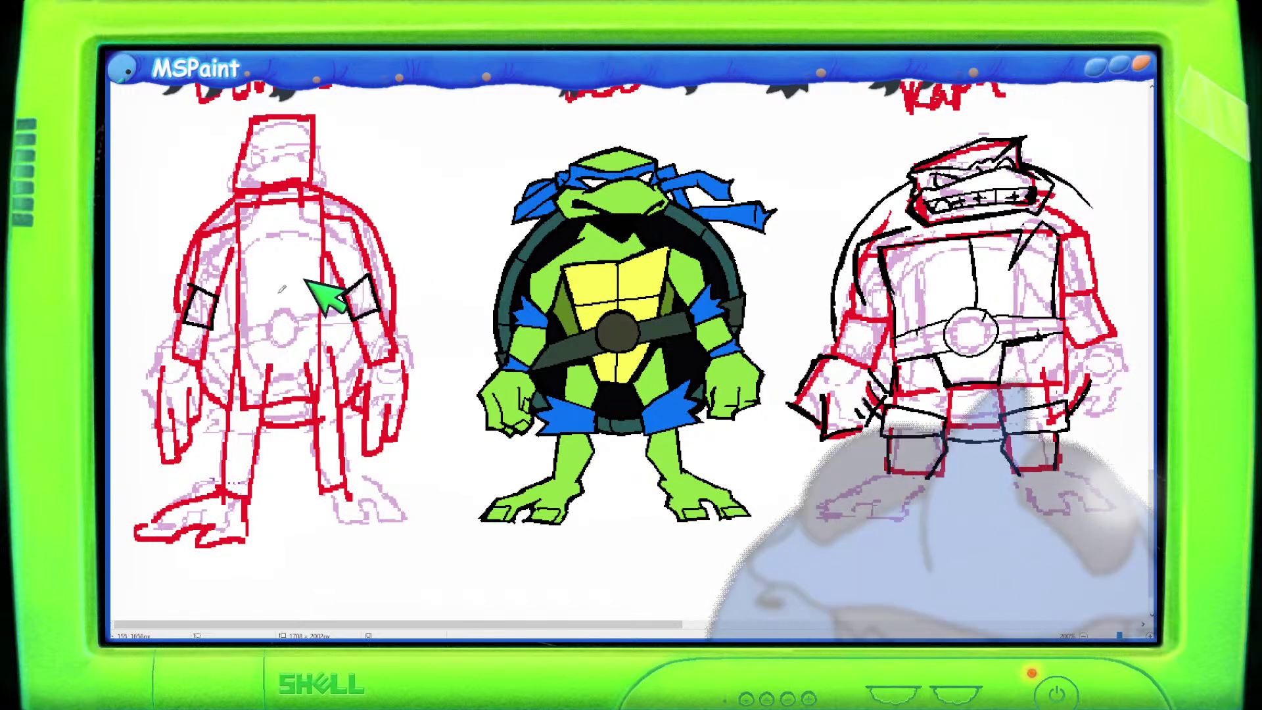
key(ctrl+z)
key(ctrl+z)
Try oversized boxy black pads around Donnie's elbows and knees, and undo the last knee pad.
mouse_move(343, 293)
mouse_down()
mouse_move(407, 240)
mouse_move(351, 315)
mouse_up()
mouse_move(161, 276)
mouse_down()
mouse_move(203, 286)
mouse_move(210, 329)
mouse_move(148, 314)
mouse_move(209, 327)
mouse_up()
mouse_move(257, 429)
mouse_down()
mouse_move(203, 427)
mouse_move(200, 466)
mouse_up()
mouse_move(201, 466)
mouse_down()
mouse_move(255, 465)
mouse_move(257, 429)
mouse_move(320, 458)
mouse_up()
drag(320, 458, 361, 448)
drag(361, 448, 358, 411)
drag(358, 410, 304, 429)
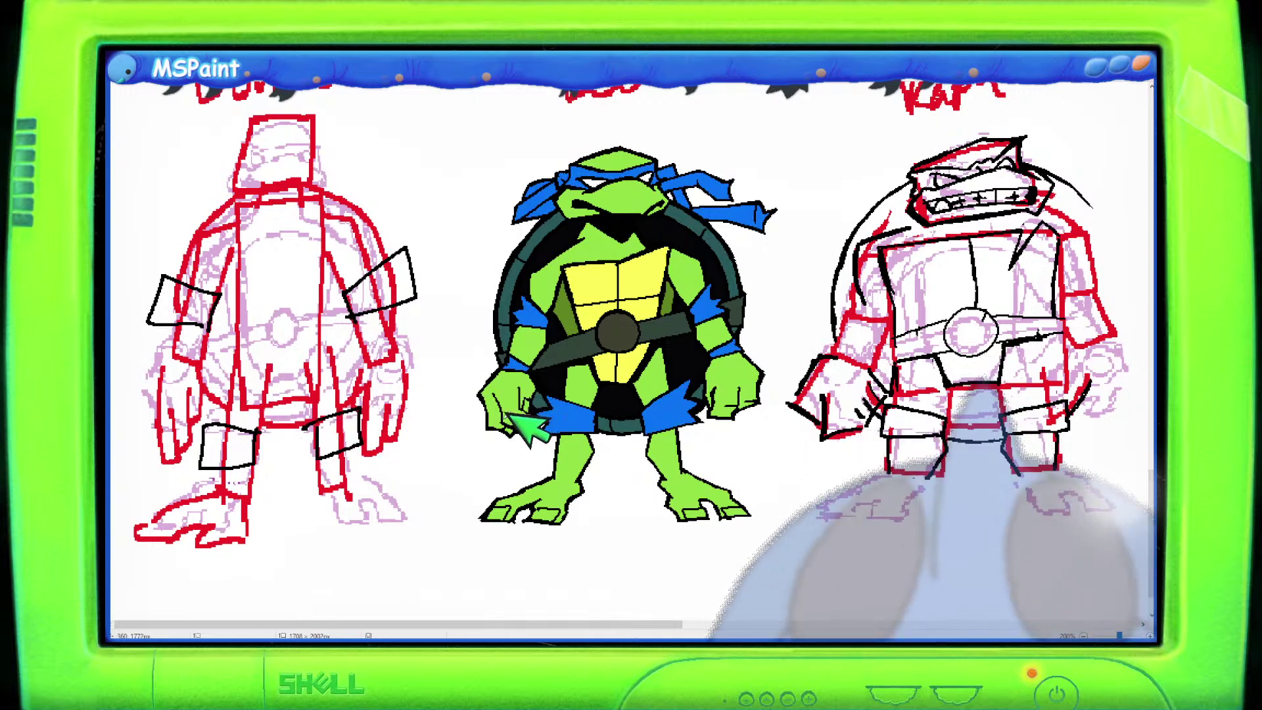
key(ctrl+z)
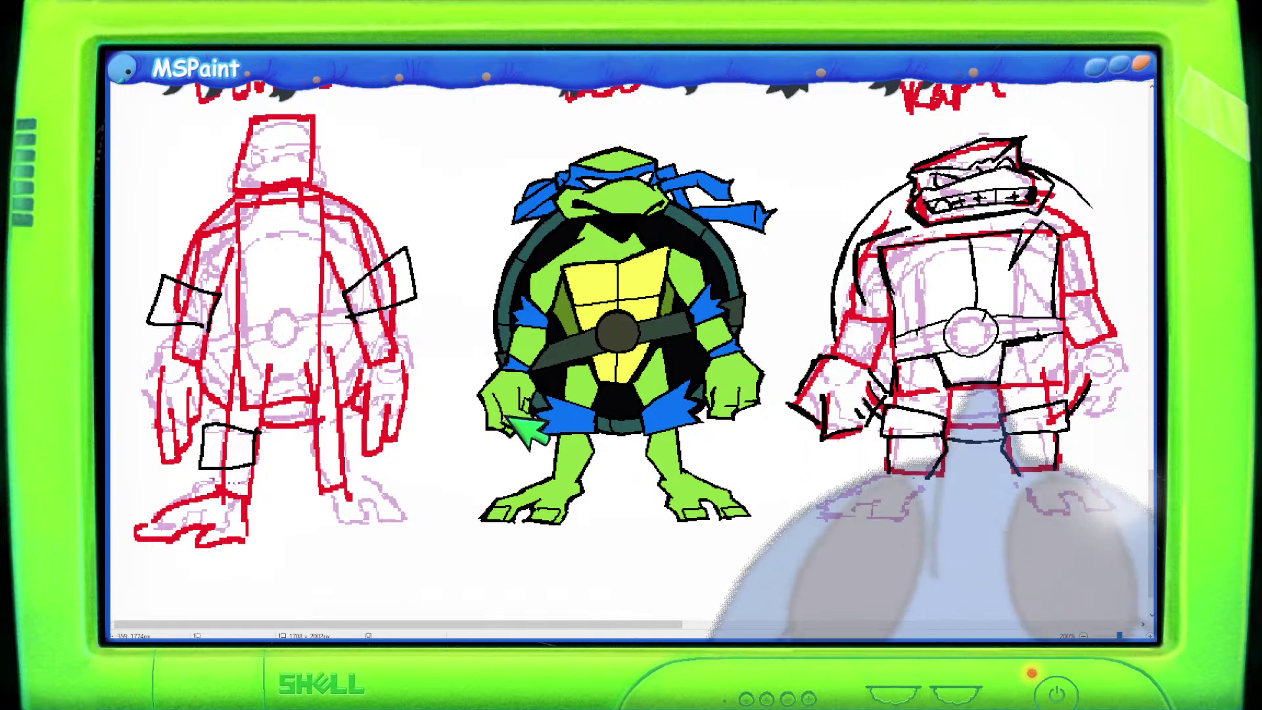
Draw narrow knee bands fitted to the width of Raph's legs and outline his inner thighs in black.
drag(589, 623, 720, 601)
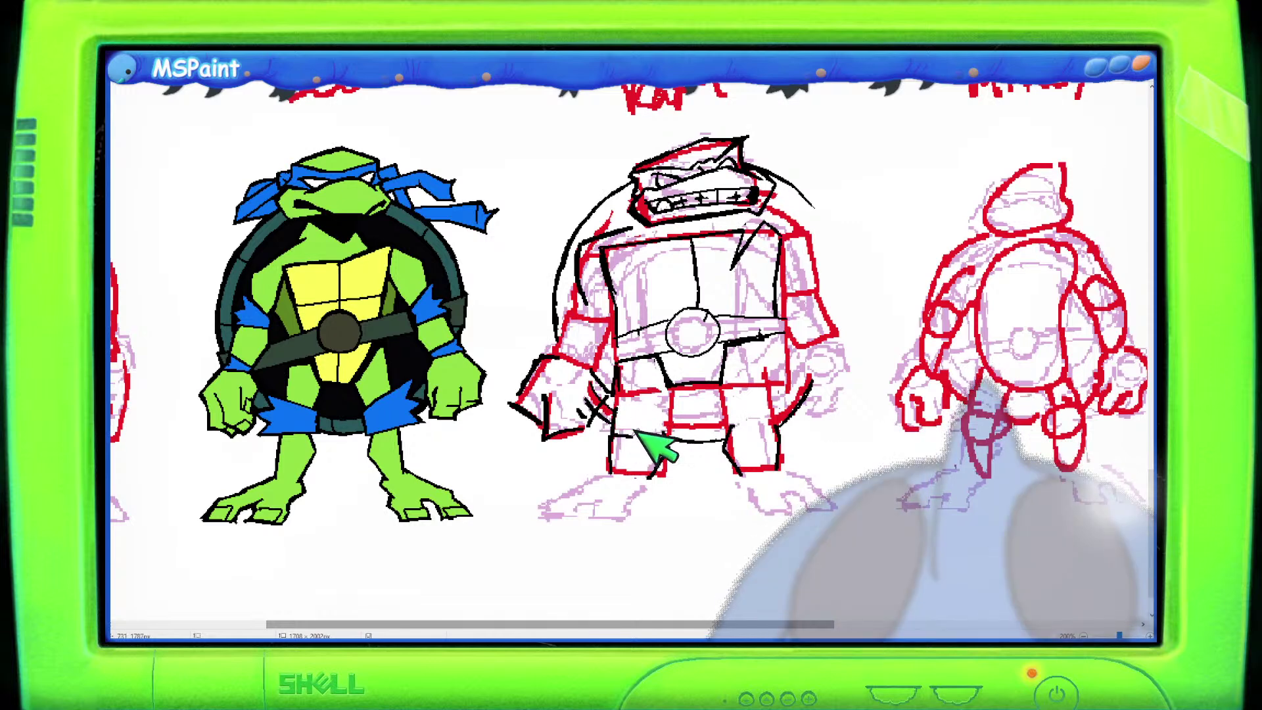
drag(676, 422, 625, 416)
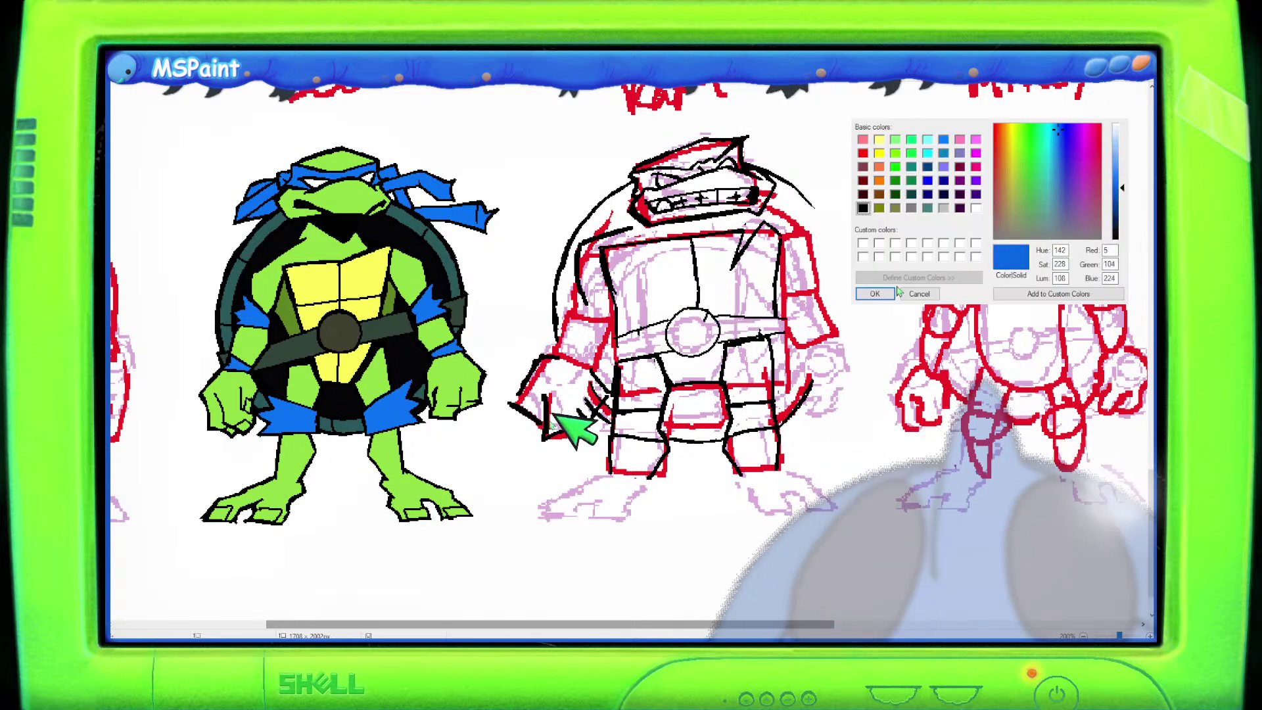
Try blue, lime green and purple swatches at luminosity 108 plus an orange one, in a row between Raph and Mikey.
key(Escape)
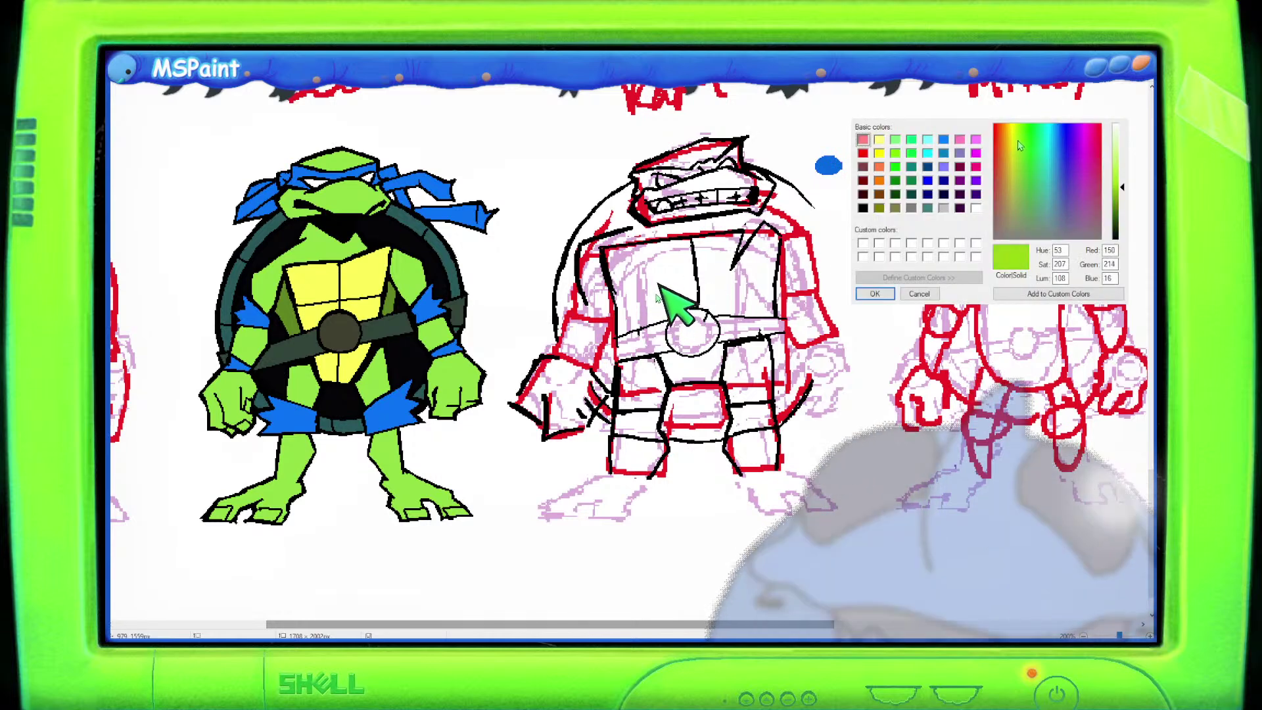
click(853, 164)
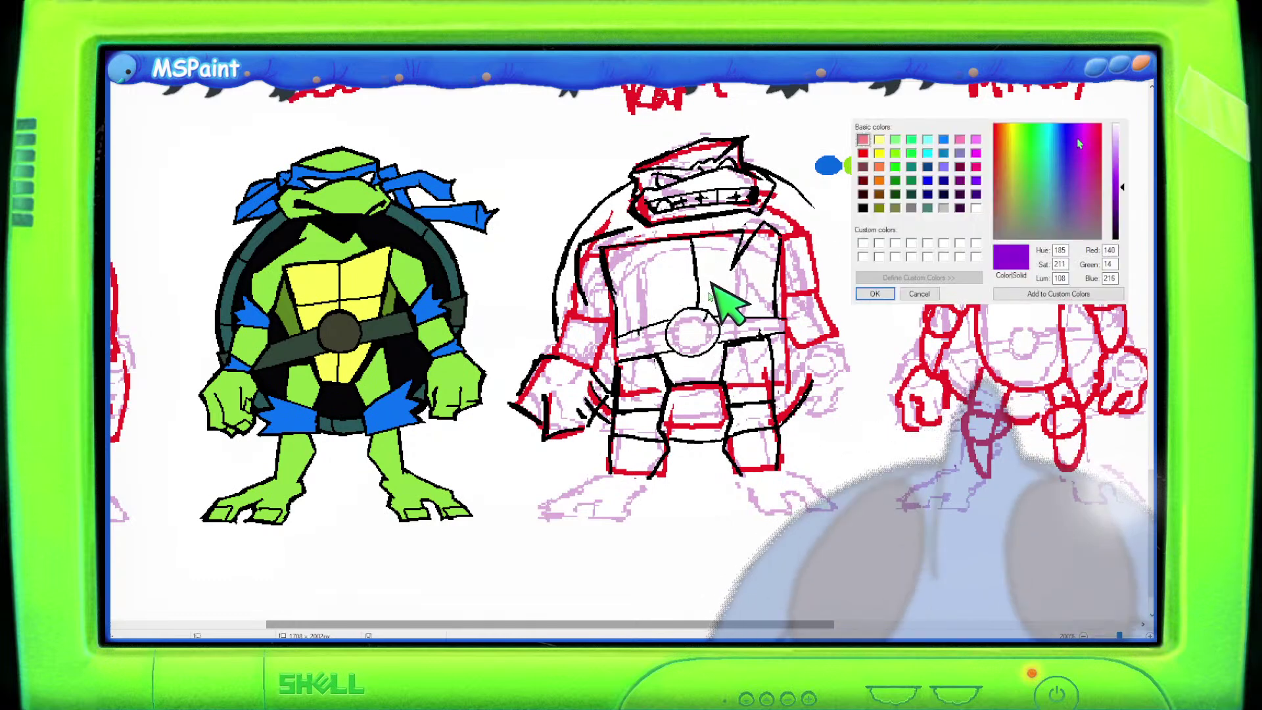
click(873, 166)
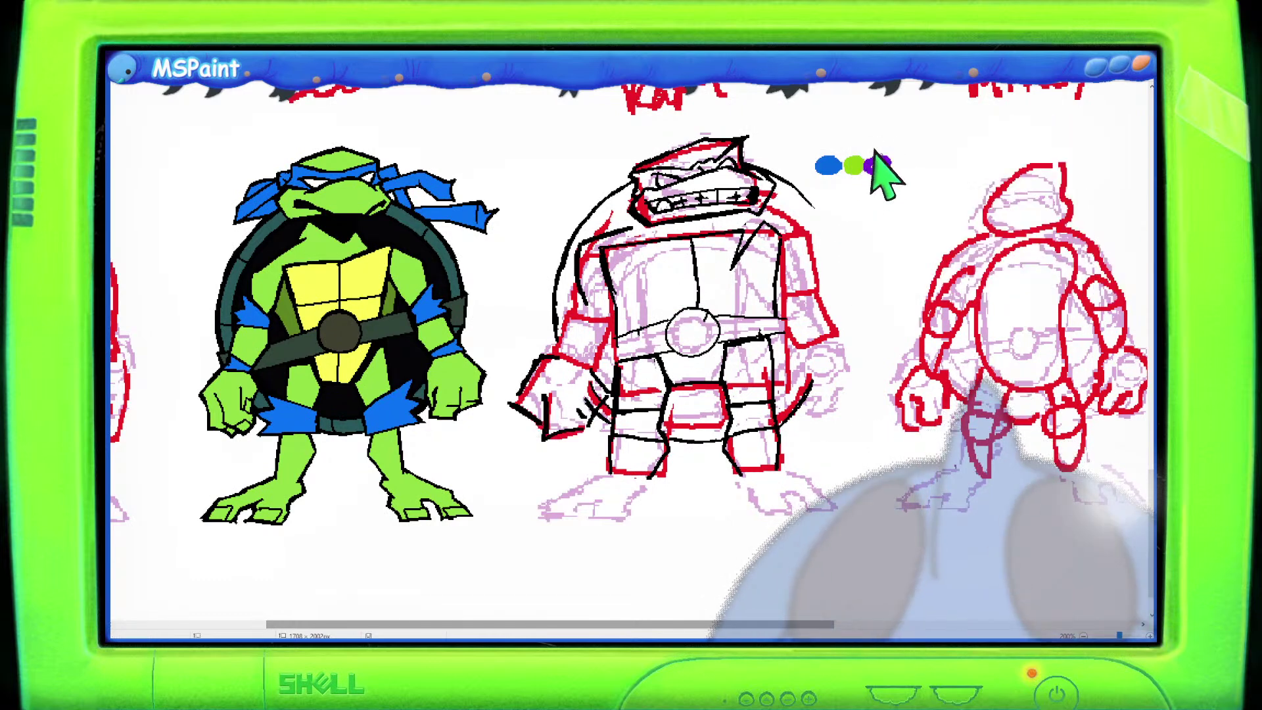
click(879, 164)
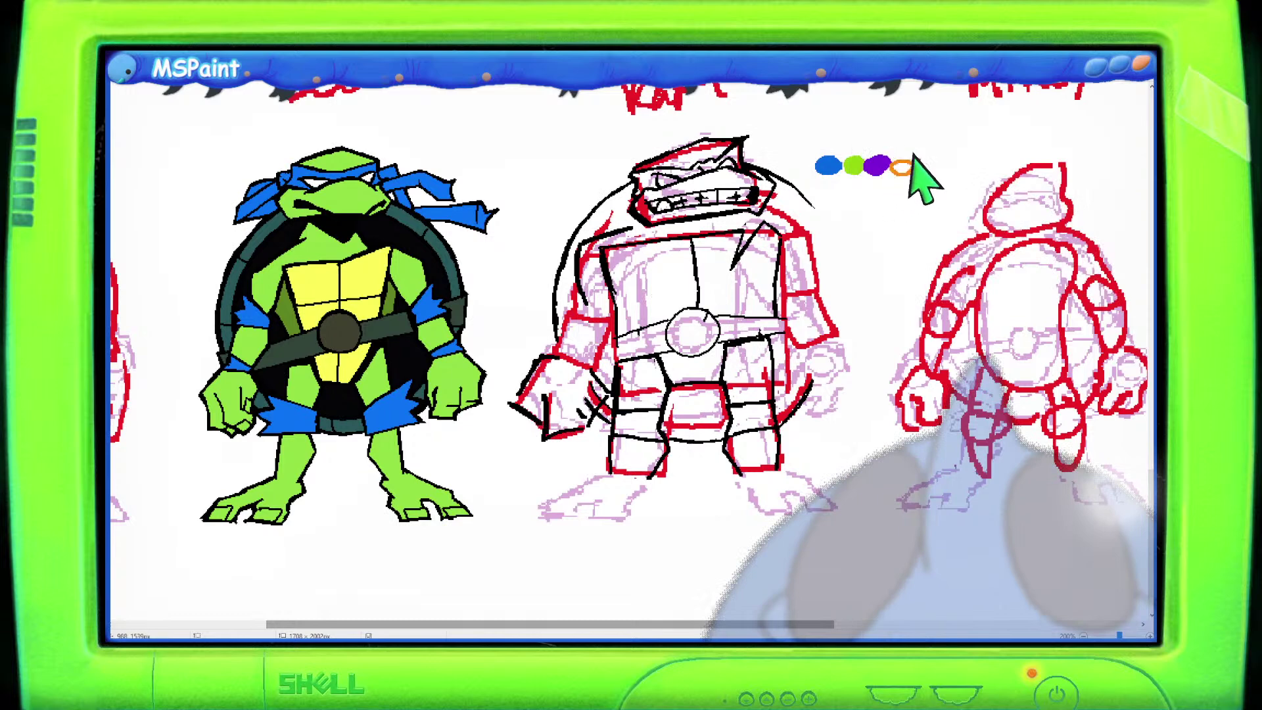
click(903, 165)
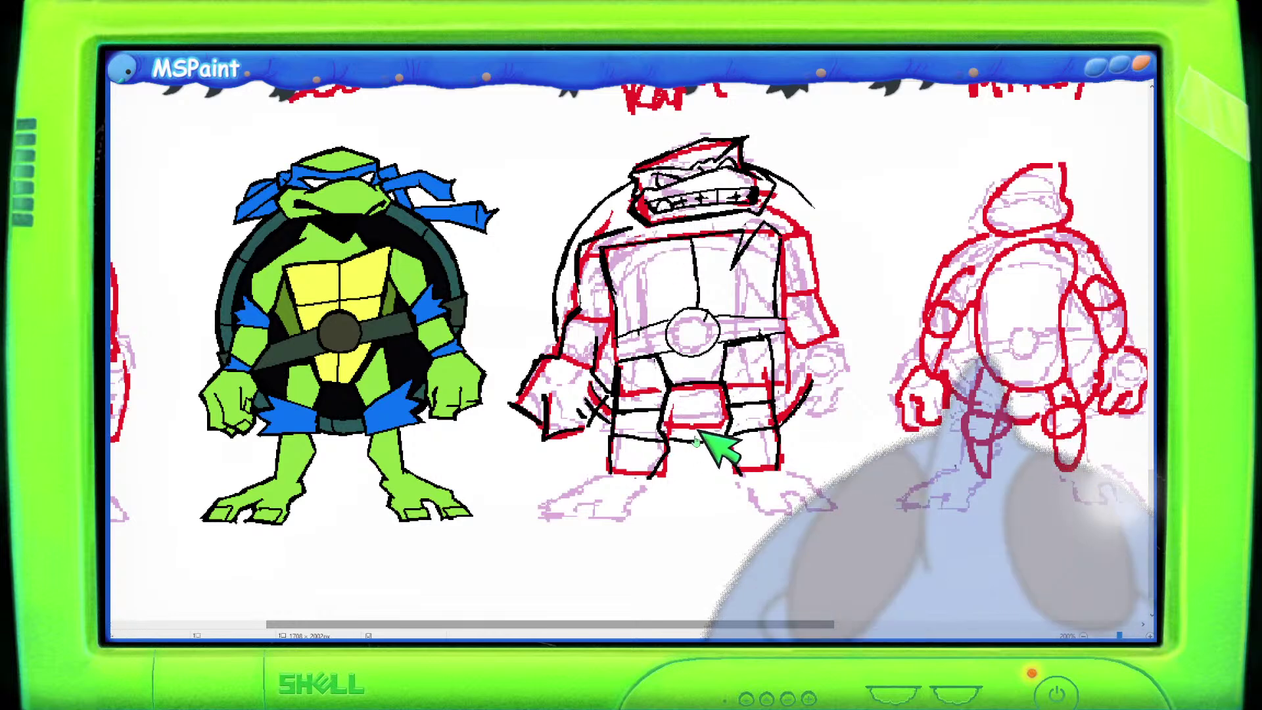
Select Raph's figure from head to knees and adjust its vertical proportions.
mouse_move(808, 470)
mouse_down()
mouse_move(780, 392)
mouse_move(721, 402)
mouse_move(718, 458)
mouse_move(747, 483)
mouse_move(787, 442)
mouse_up()
mouse_move(676, 493)
mouse_down()
mouse_move(674, 443)
mouse_move(670, 398)
mouse_move(616, 397)
mouse_move(603, 454)
mouse_move(614, 476)
mouse_move(687, 446)
mouse_up()
mouse_move(846, 192)
mouse_down()
mouse_move(744, 107)
mouse_move(552, 186)
mouse_move(510, 332)
mouse_move(526, 424)
mouse_move(615, 468)
mouse_move(724, 476)
mouse_move(798, 459)
mouse_move(876, 386)
mouse_move(857, 209)
mouse_move(840, 293)
mouse_up()
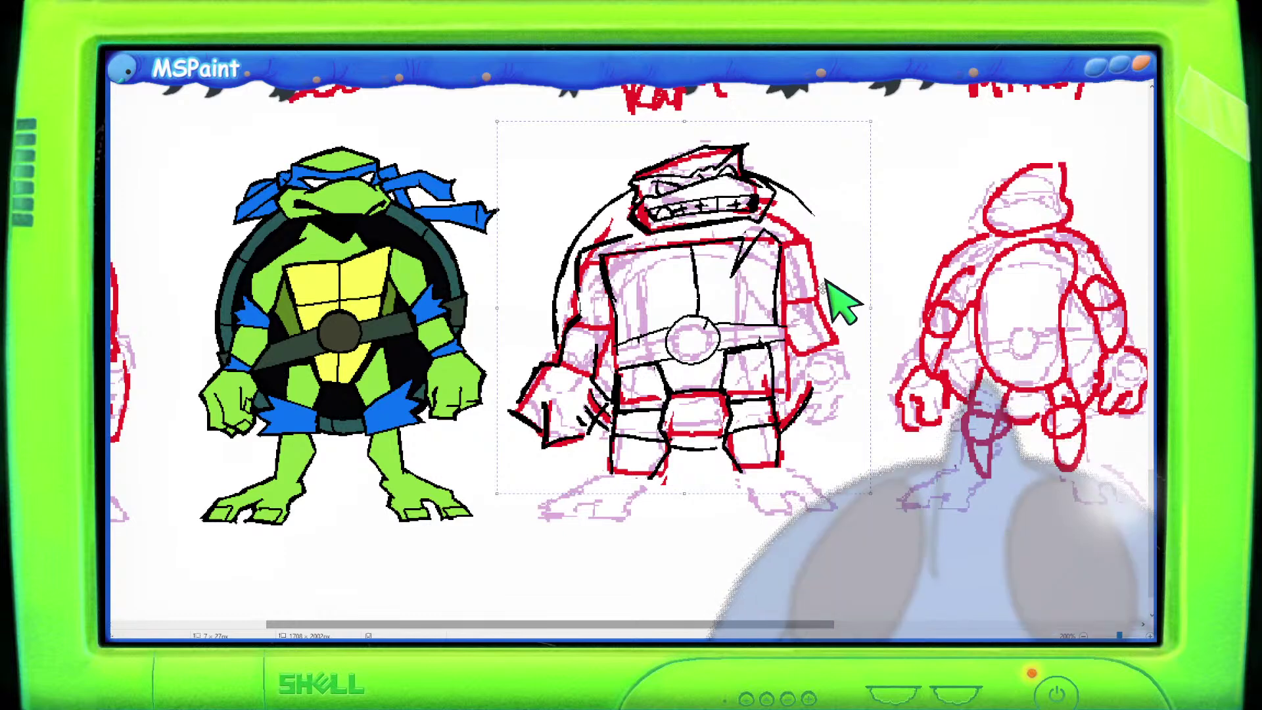
Try purple strokes over Leo's right-side knee pad and along Donnie's upper shell edge, and undo them.
drag(645, 625, 479, 622)
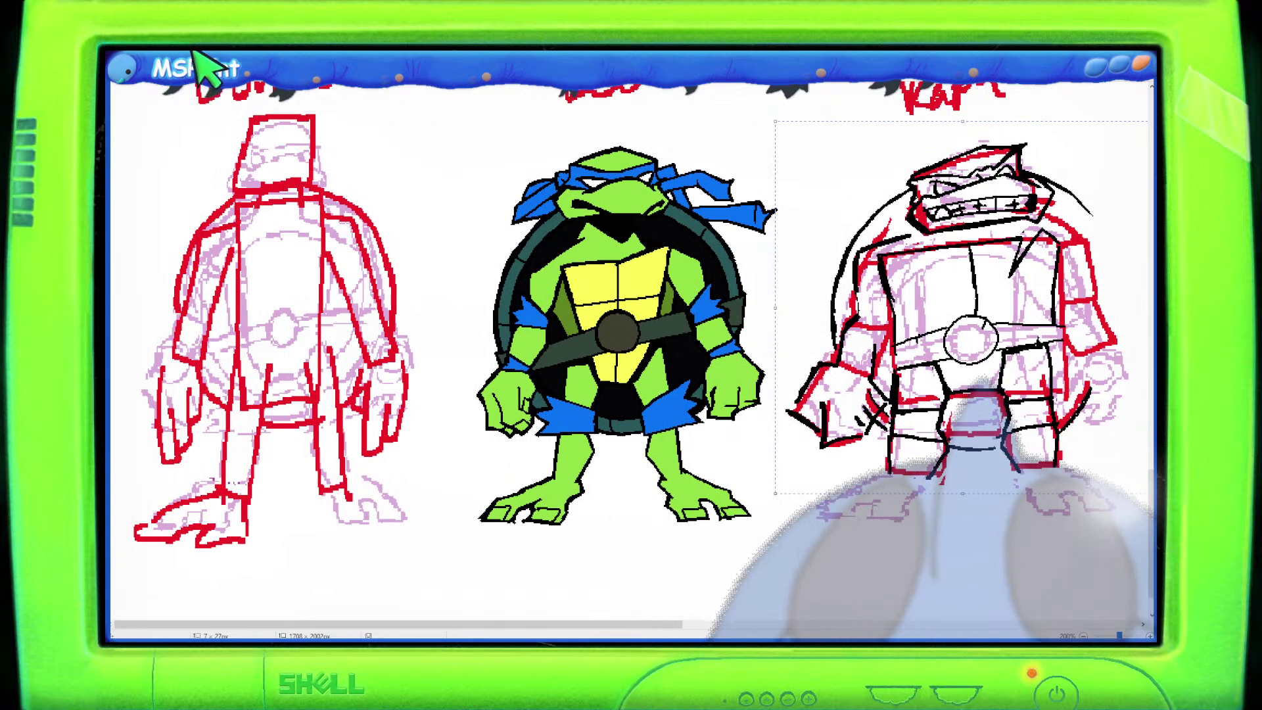
click(654, 408)
mouse_move(653, 427)
mouse_down()
mouse_move(692, 424)
mouse_move(692, 387)
mouse_move(641, 405)
mouse_move(656, 426)
mouse_move(658, 394)
mouse_move(665, 429)
mouse_move(688, 393)
mouse_move(652, 394)
mouse_up()
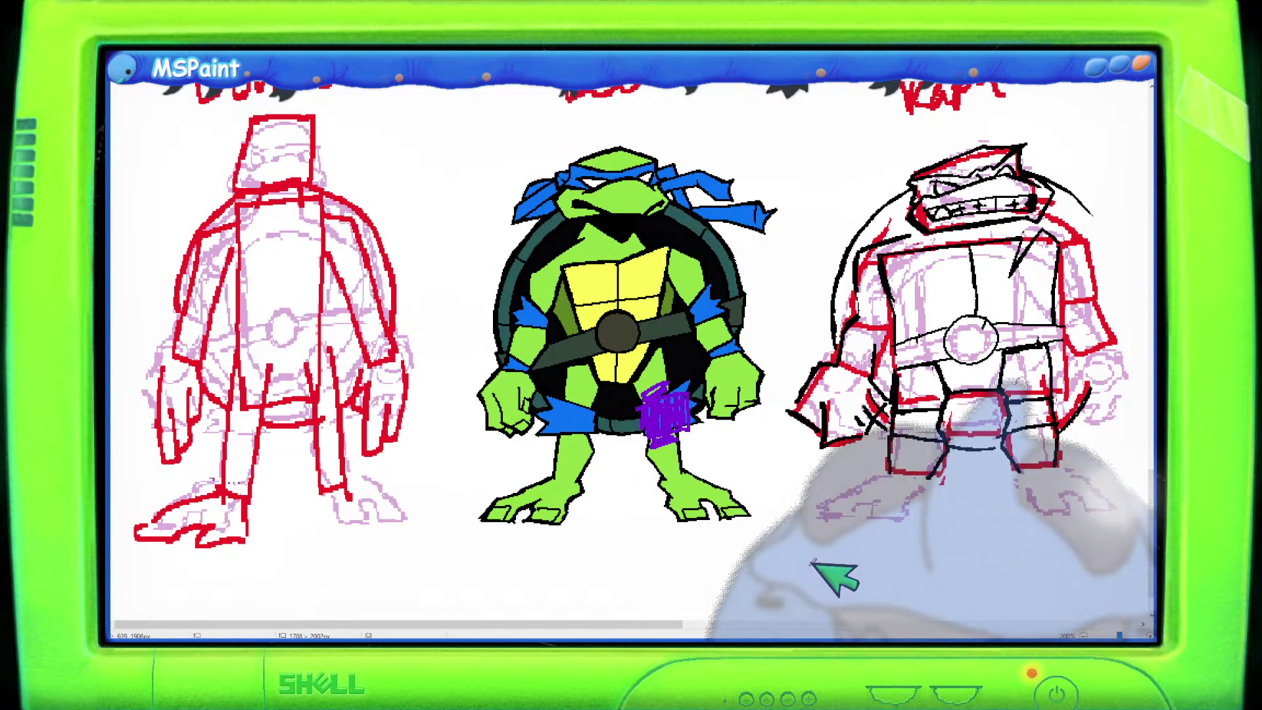
key(ctrl+z)
mouse_move(315, 186)
mouse_down()
mouse_move(365, 213)
mouse_move(390, 226)
mouse_up()
key(ctrl+z)
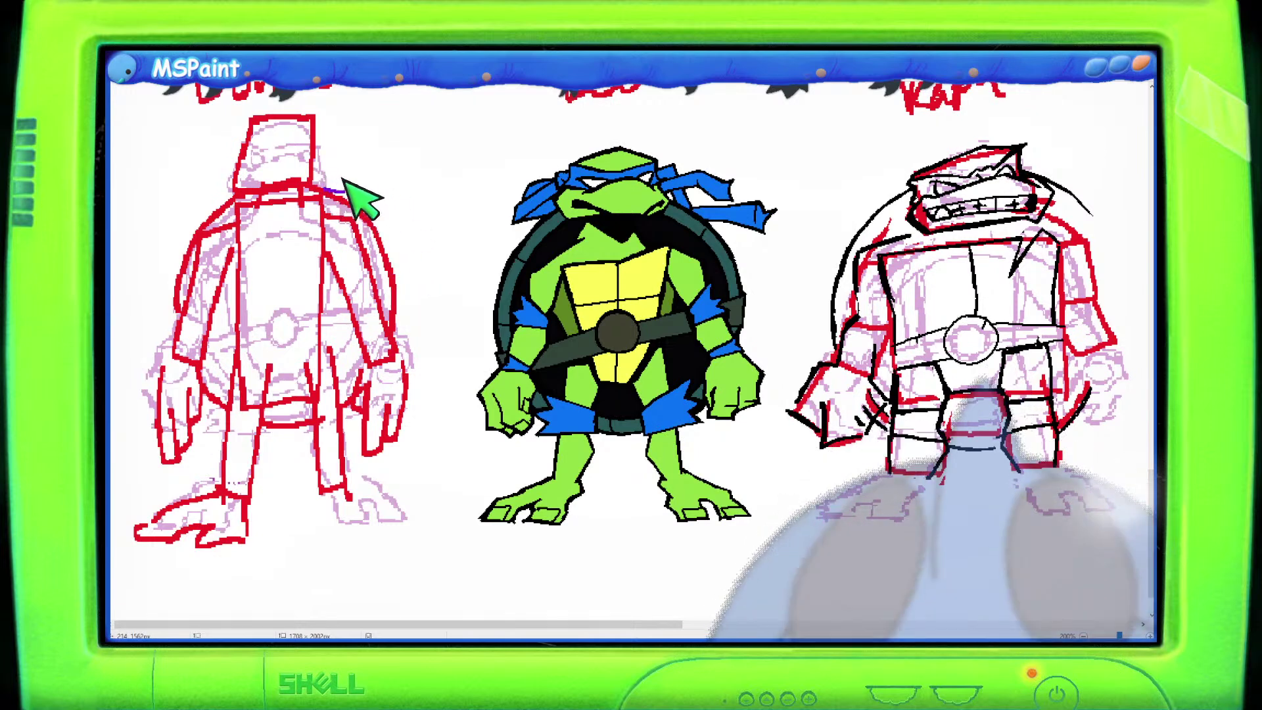
Try a short purple stroke from Donnie's neck over his right-side shoulder and undo it.
drag(319, 186, 362, 217)
key(ctrl+z)
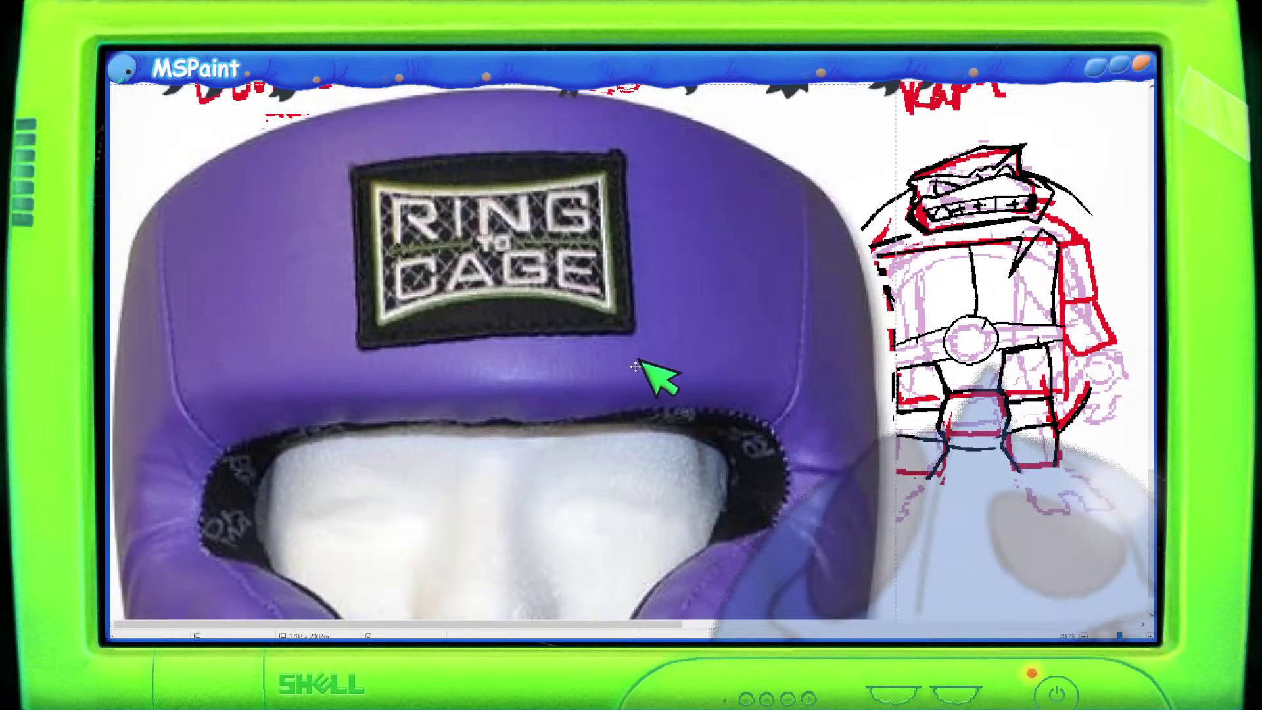
Paste the purple headgear reference photo over the lineup, reposition it, and delete it.
scroll(353, 304, down, 1)
key(ctrl+v)
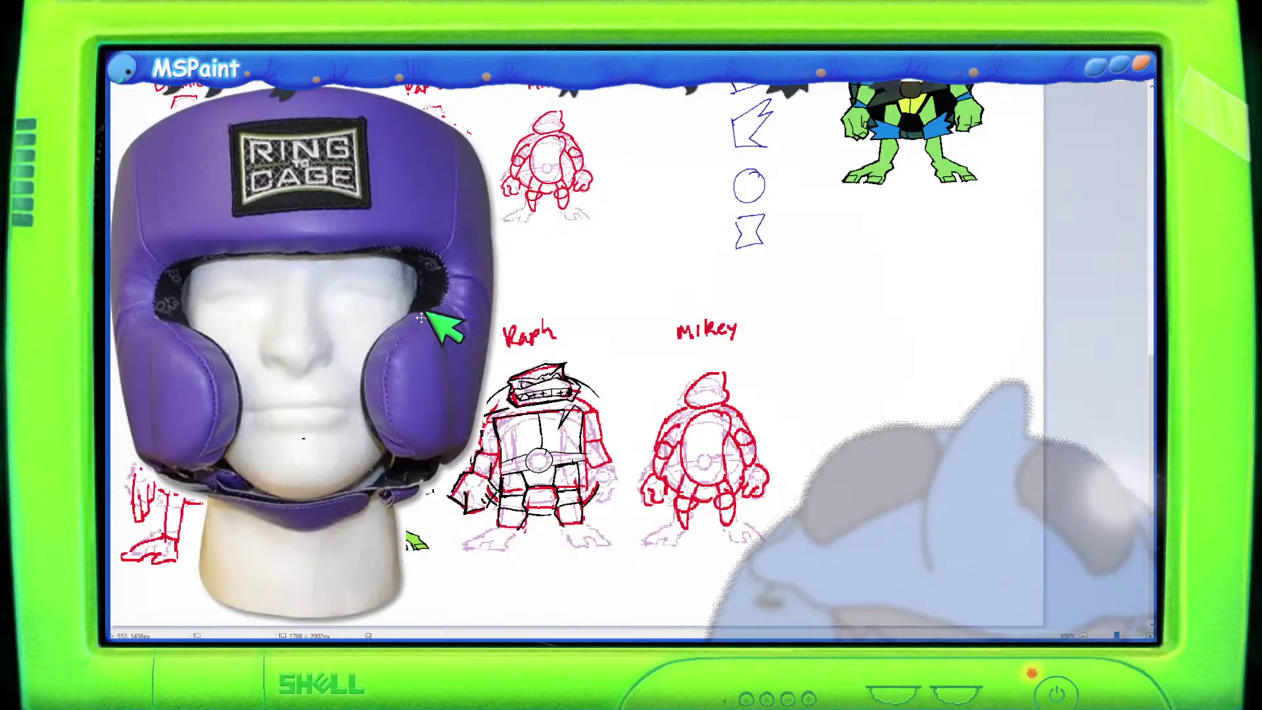
drag(414, 318, 518, 331)
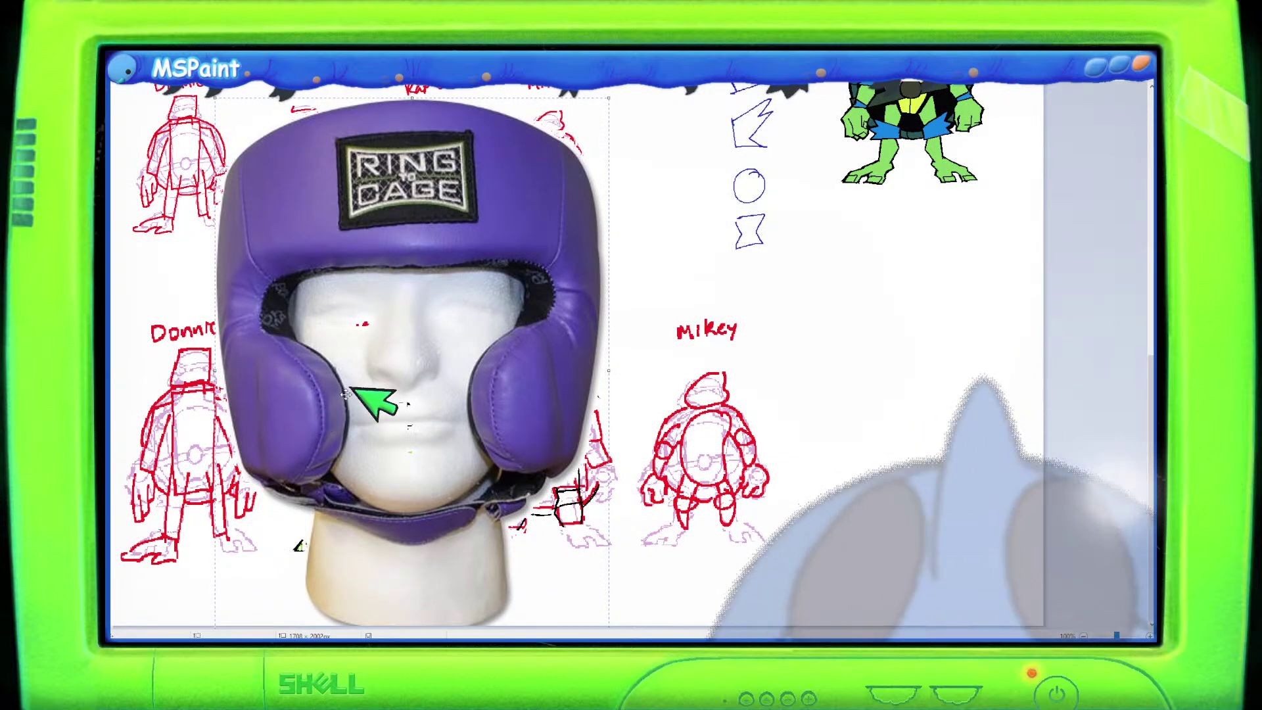
key(Delete)
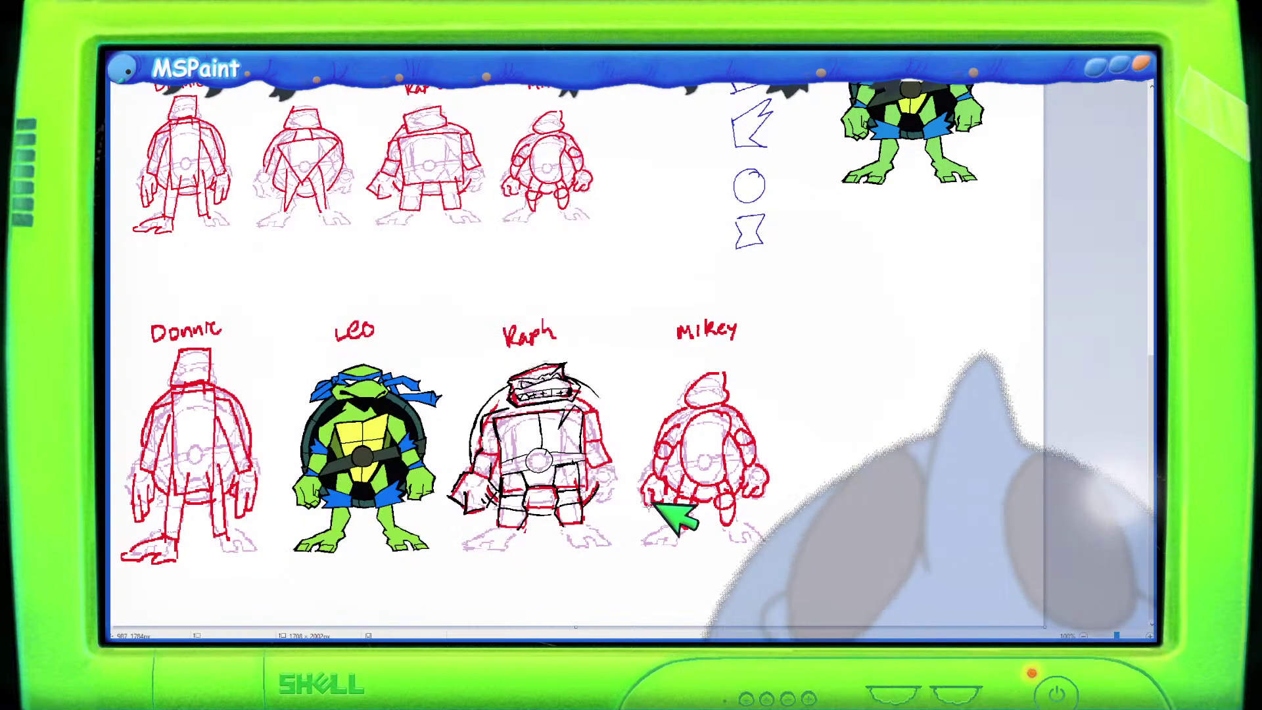
Replace Raph's narrow knee bands with wider black knee pads that extend past the edges of his legs.
scroll(671, 516, up, 3)
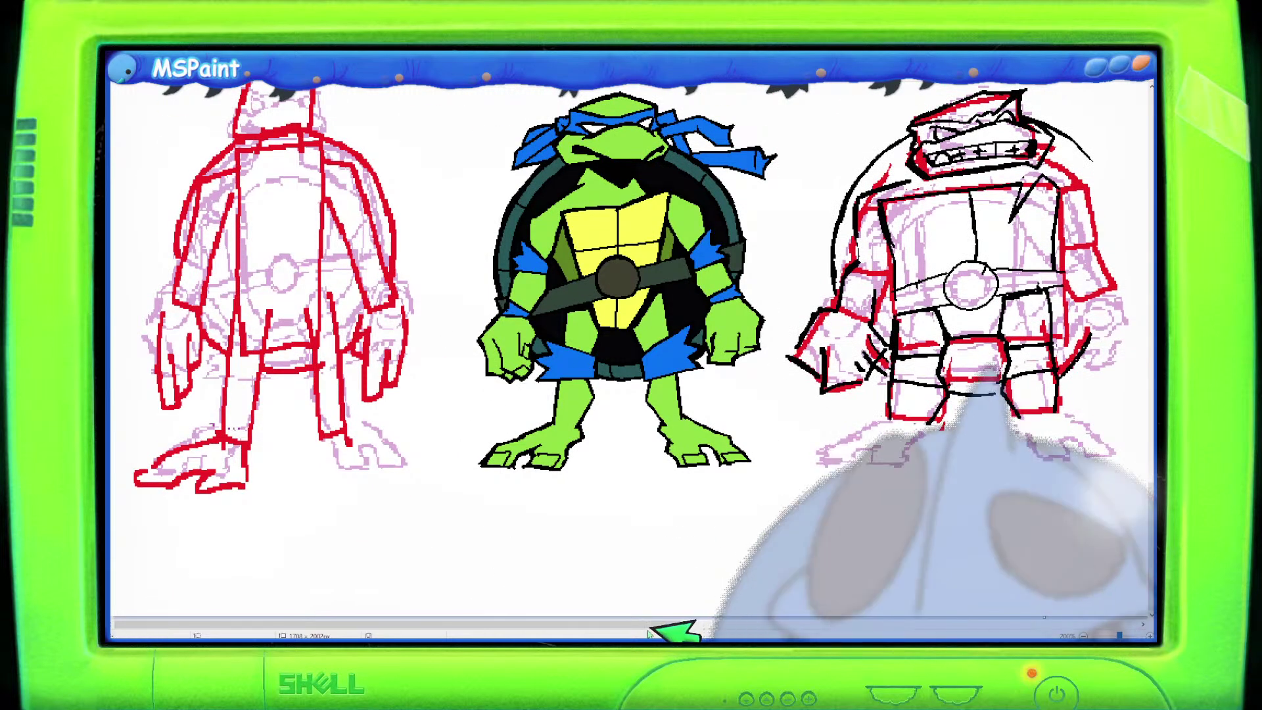
mouse_move(677, 624)
mouse_down()
mouse_move(821, 625)
mouse_move(798, 624)
mouse_up()
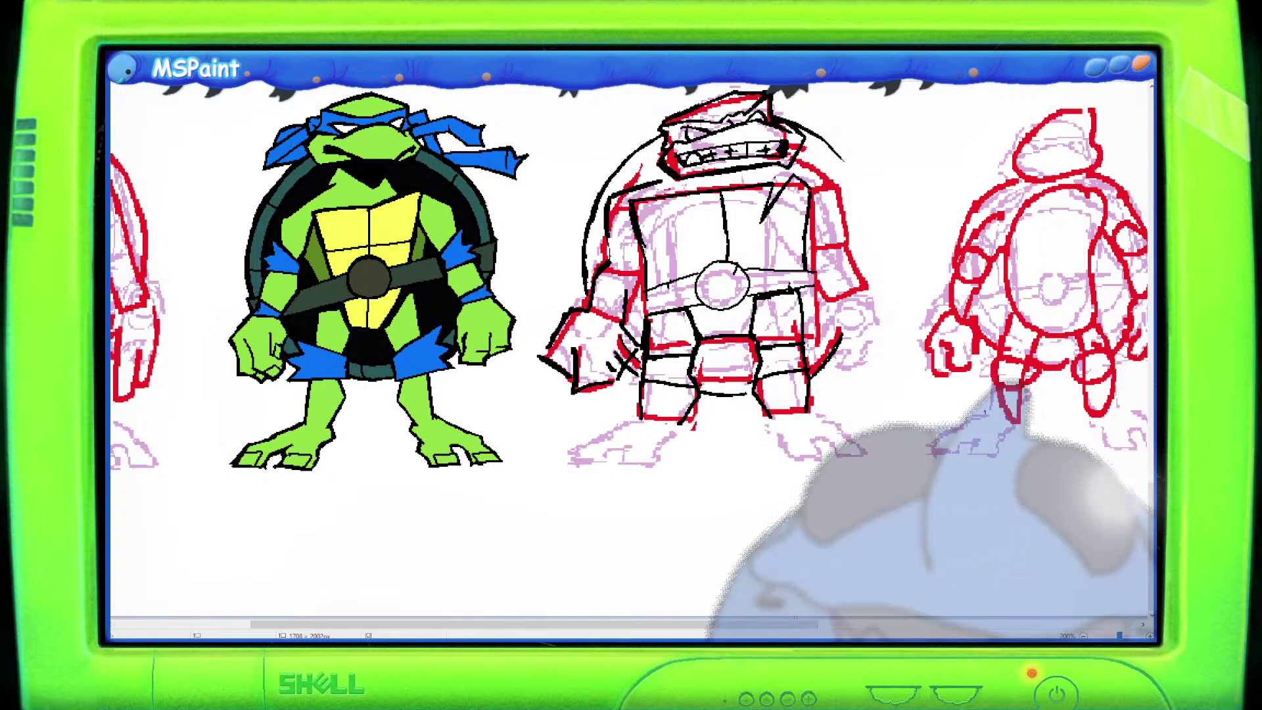
drag(798, 625, 661, 625)
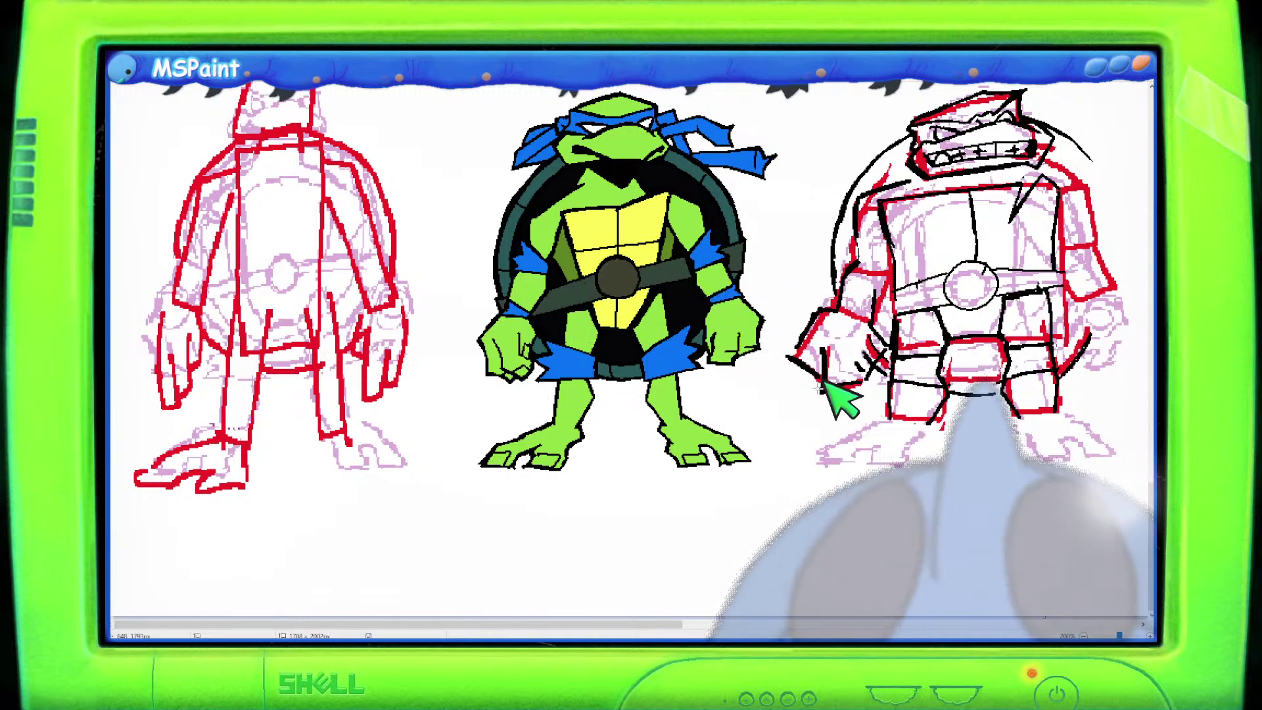
scroll(874, 442, up, 3)
drag(654, 633, 775, 604)
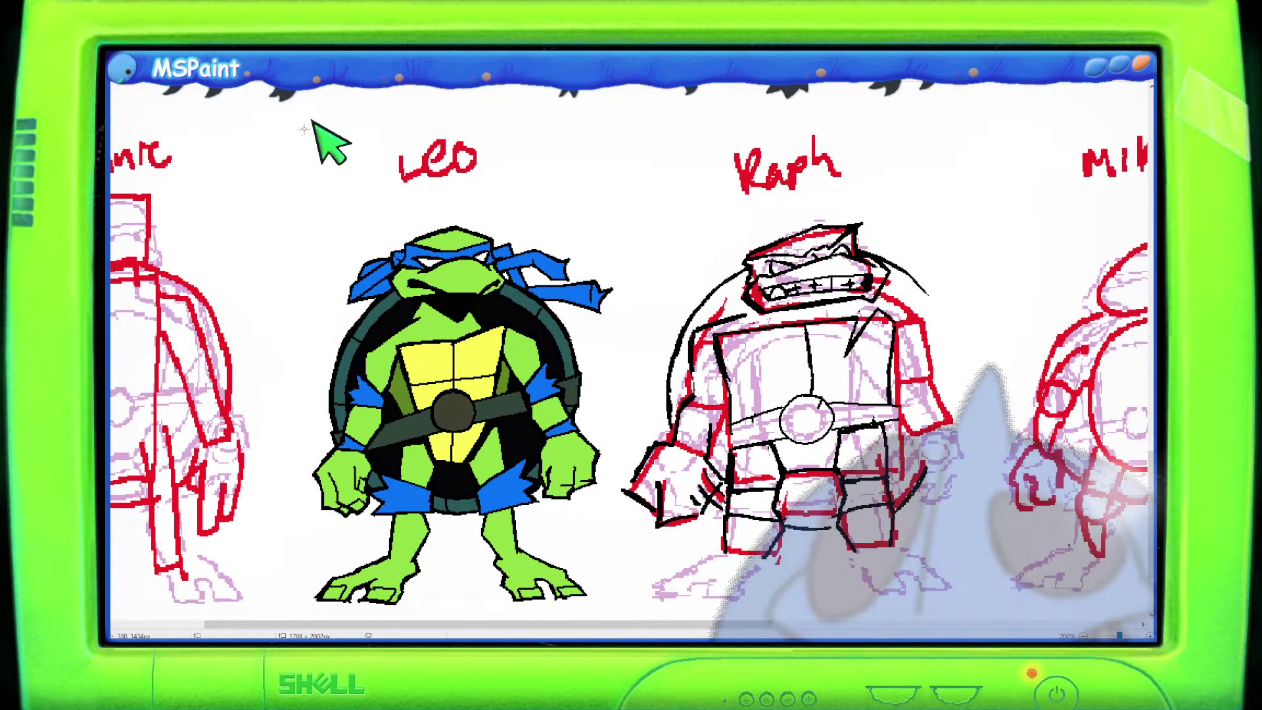
mouse_move(804, 519)
mouse_down()
mouse_move(782, 502)
mouse_move(763, 510)
mouse_move(743, 484)
mouse_up()
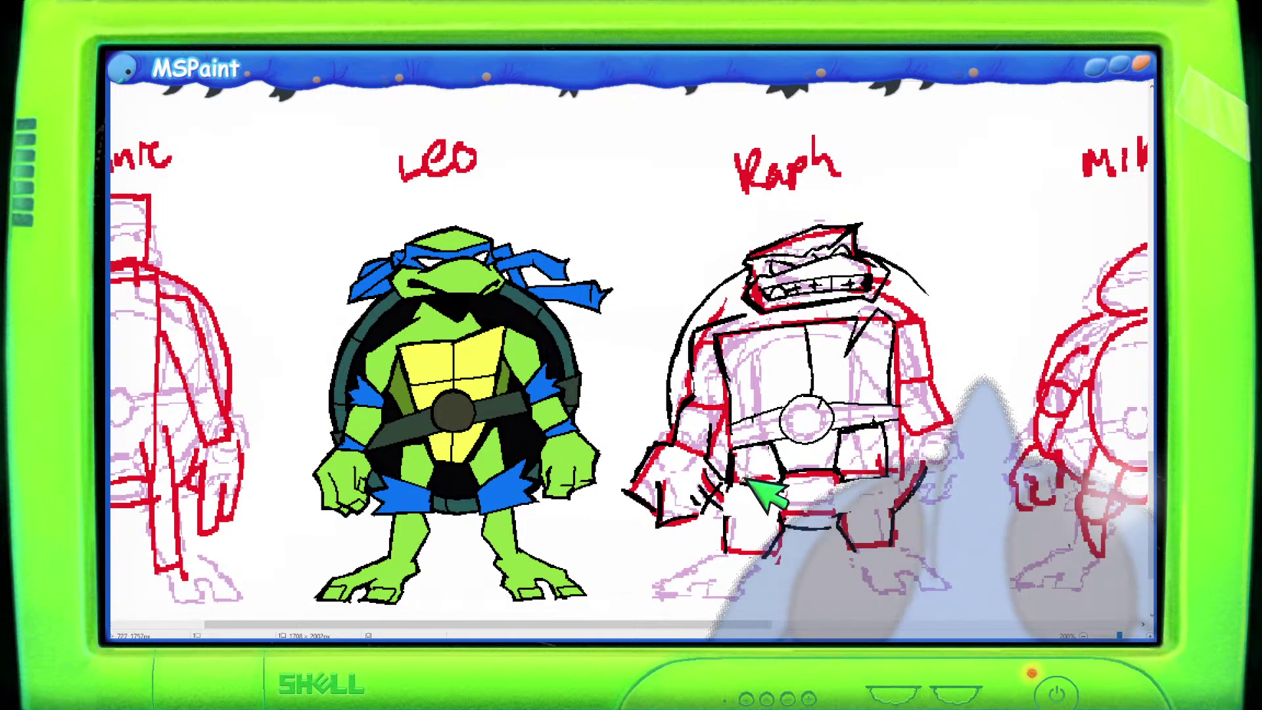
drag(727, 503, 788, 508)
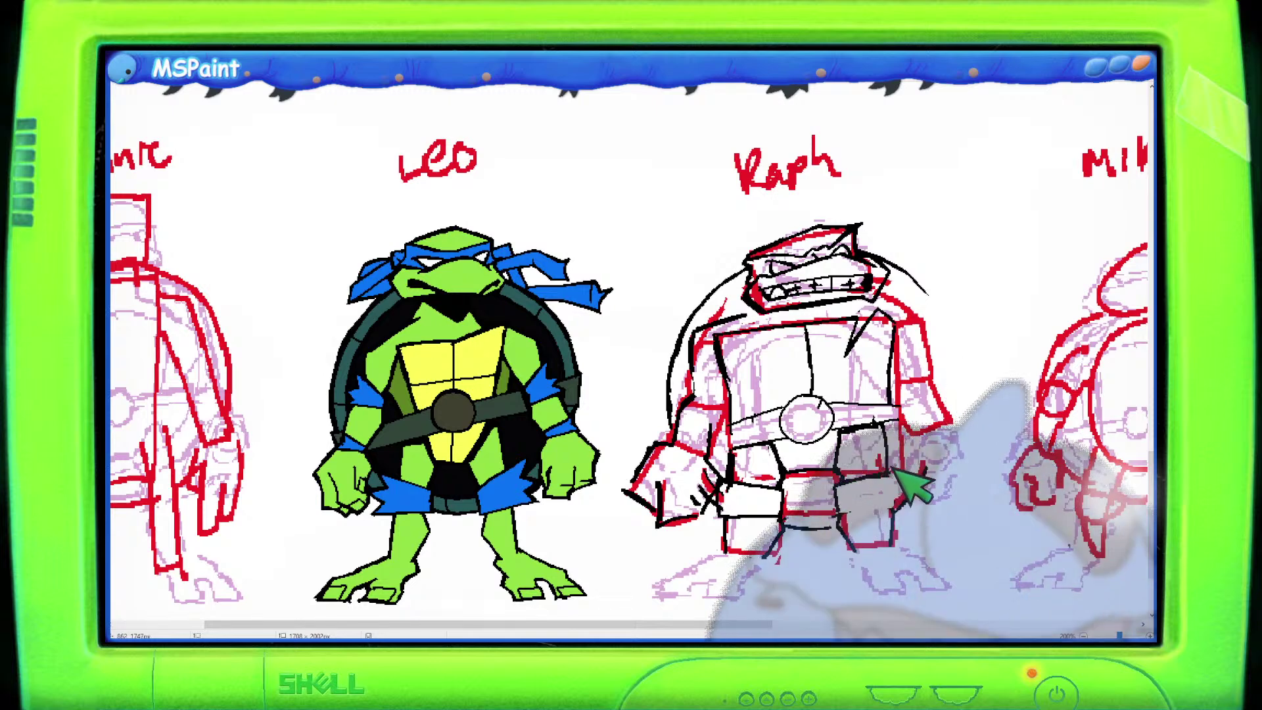
mouse_move(899, 471)
mouse_down()
mouse_move(894, 508)
mouse_move(843, 509)
mouse_move(895, 509)
mouse_up()
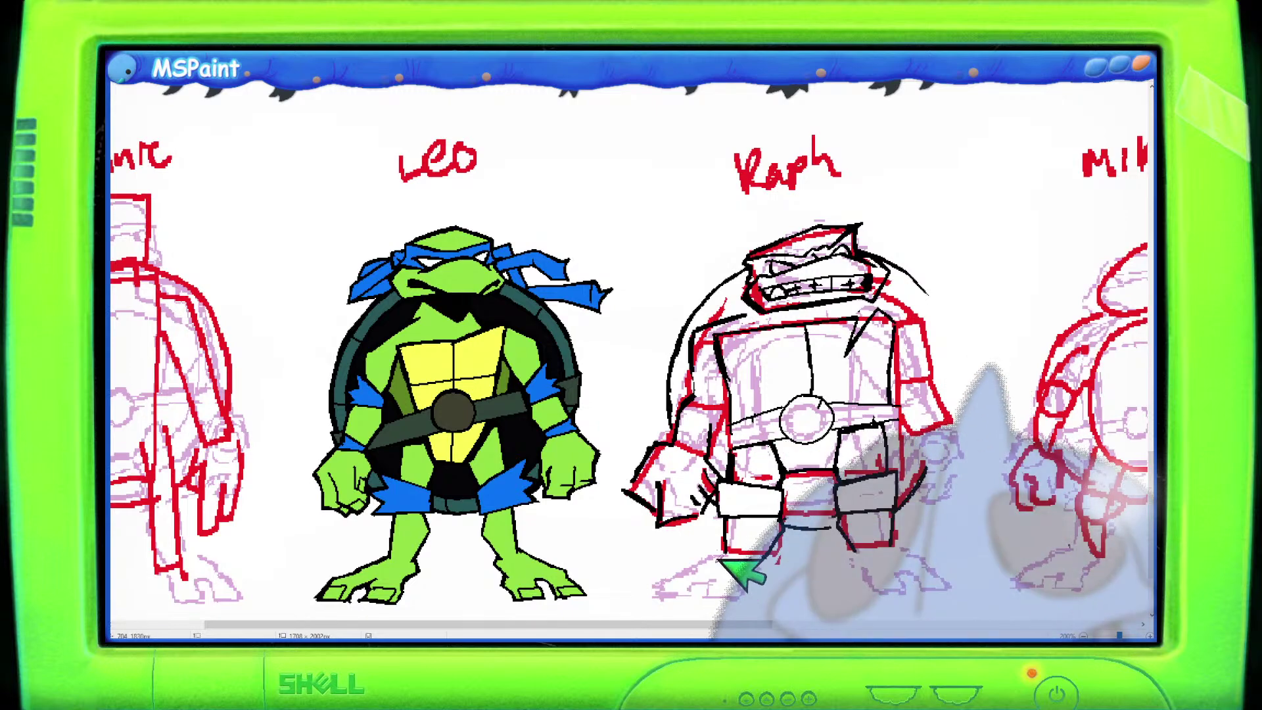
Draw a thin, slightly slanted black line across Raph's chest plate above the belt, redoing the first attempt.
scroll(726, 557, right, 6)
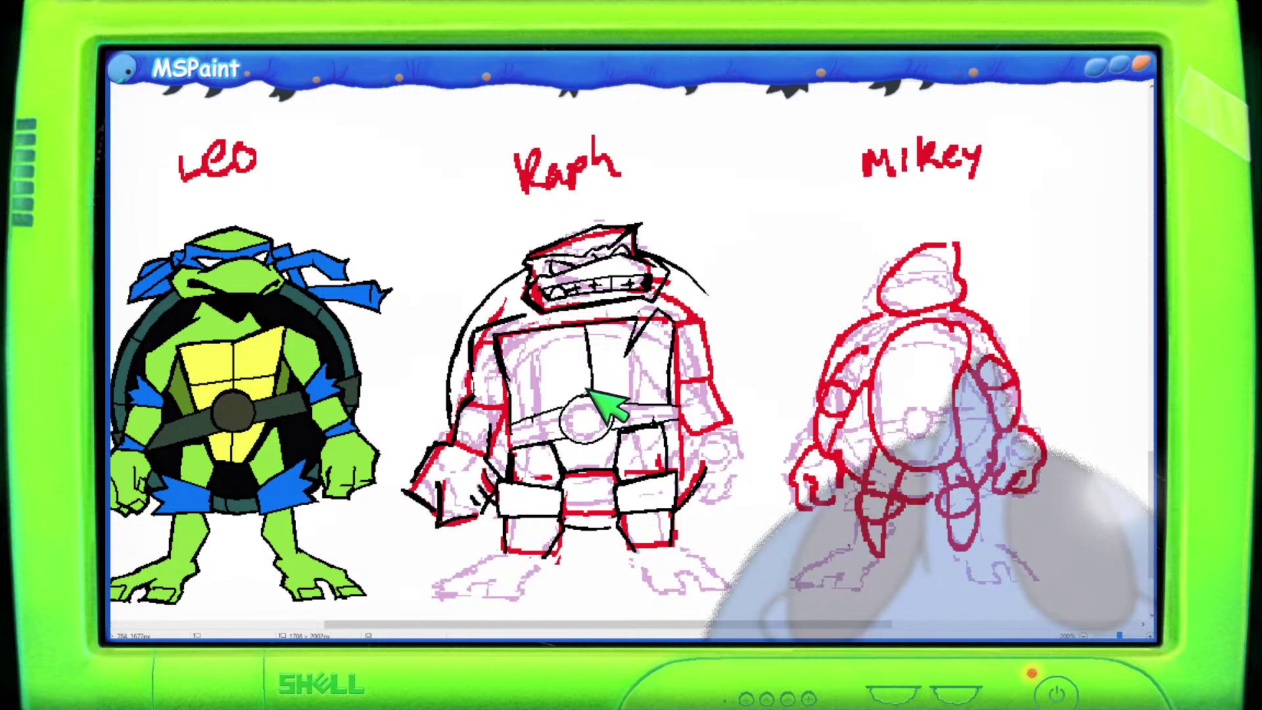
drag(520, 392, 667, 369)
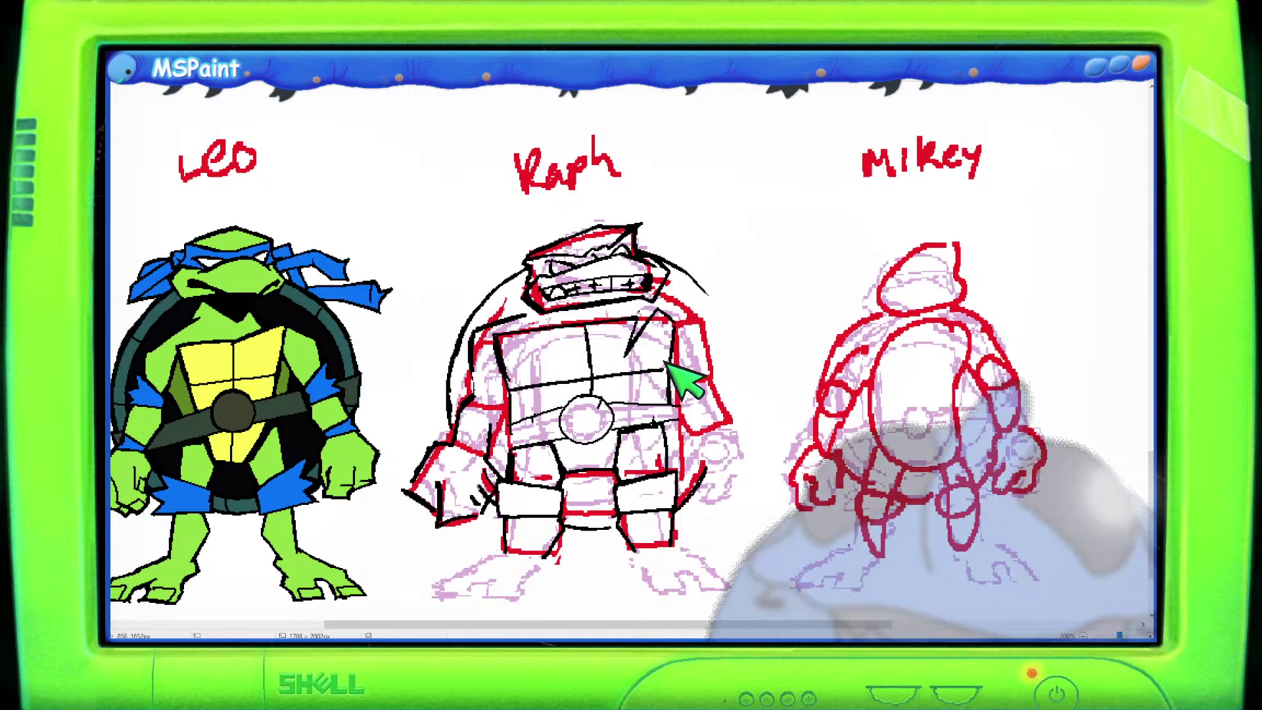
key(ctrl+z)
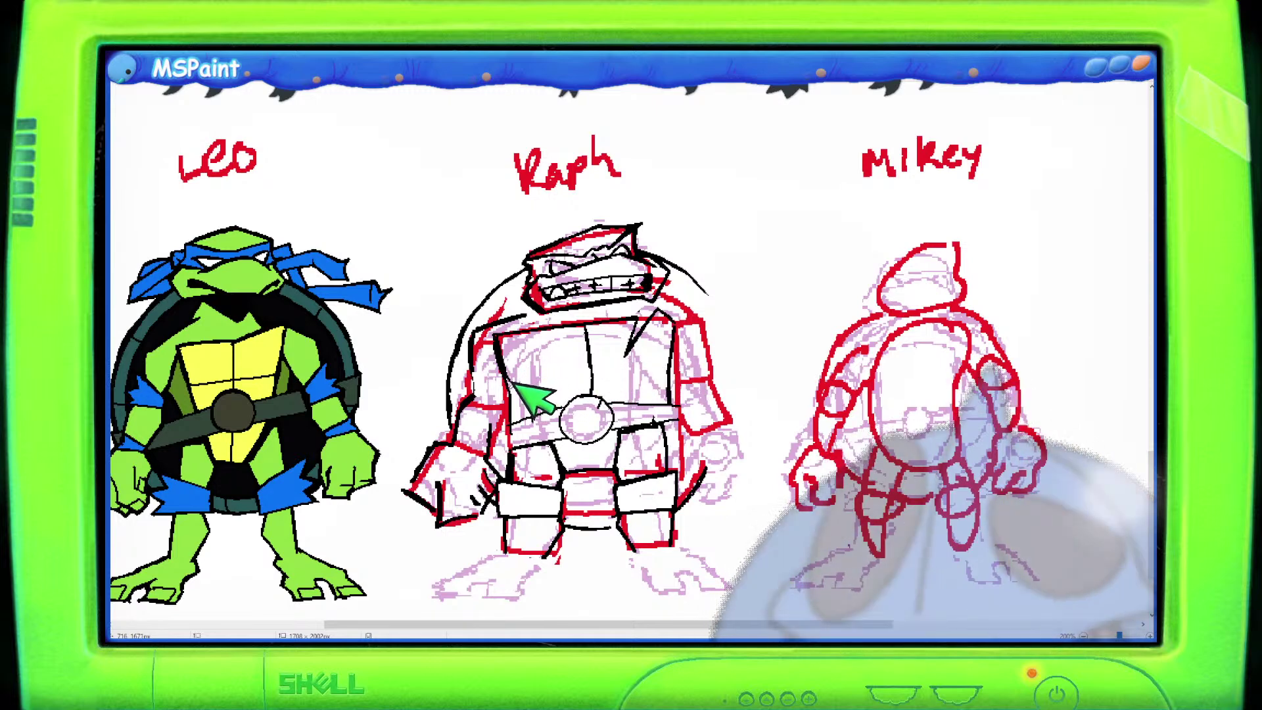
drag(516, 386, 672, 370)
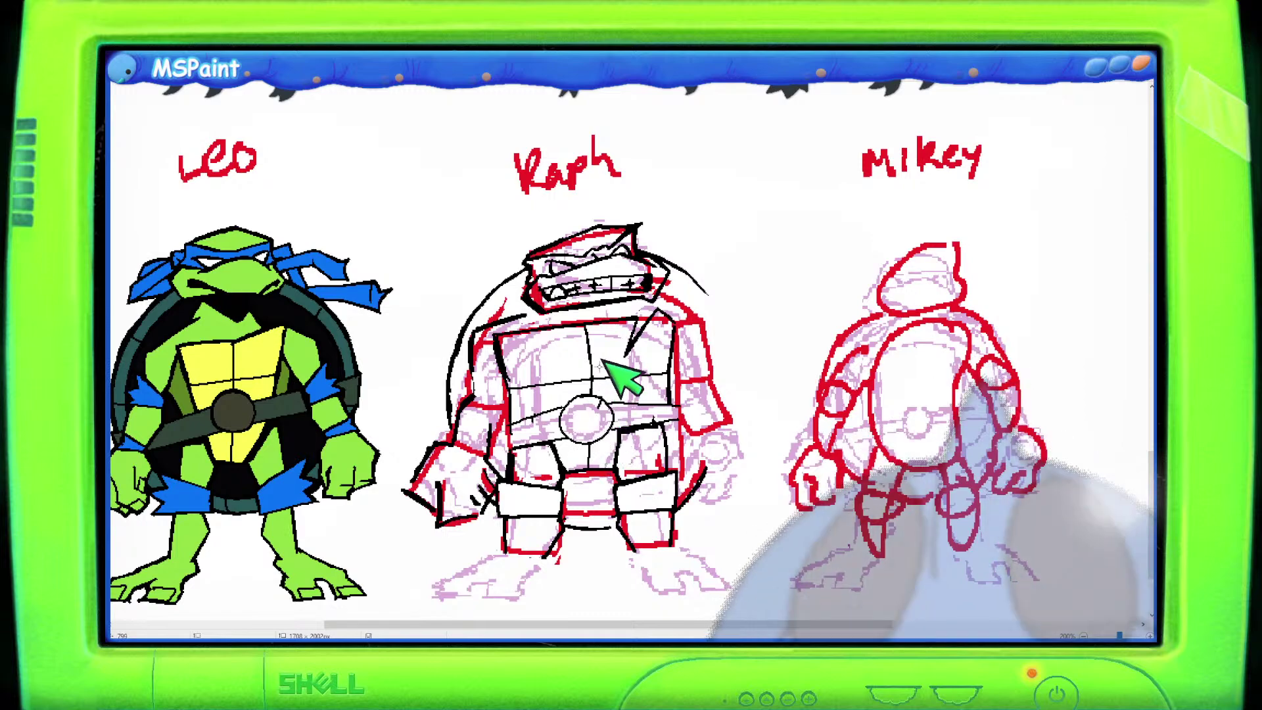
Draw wide black elbow pads on both of Raph's arms and extend his shell curve down past the right-side pad.
mouse_move(718, 625)
mouse_down()
mouse_move(628, 632)
mouse_move(762, 632)
mouse_move(571, 636)
mouse_move(728, 636)
mouse_move(711, 636)
mouse_up()
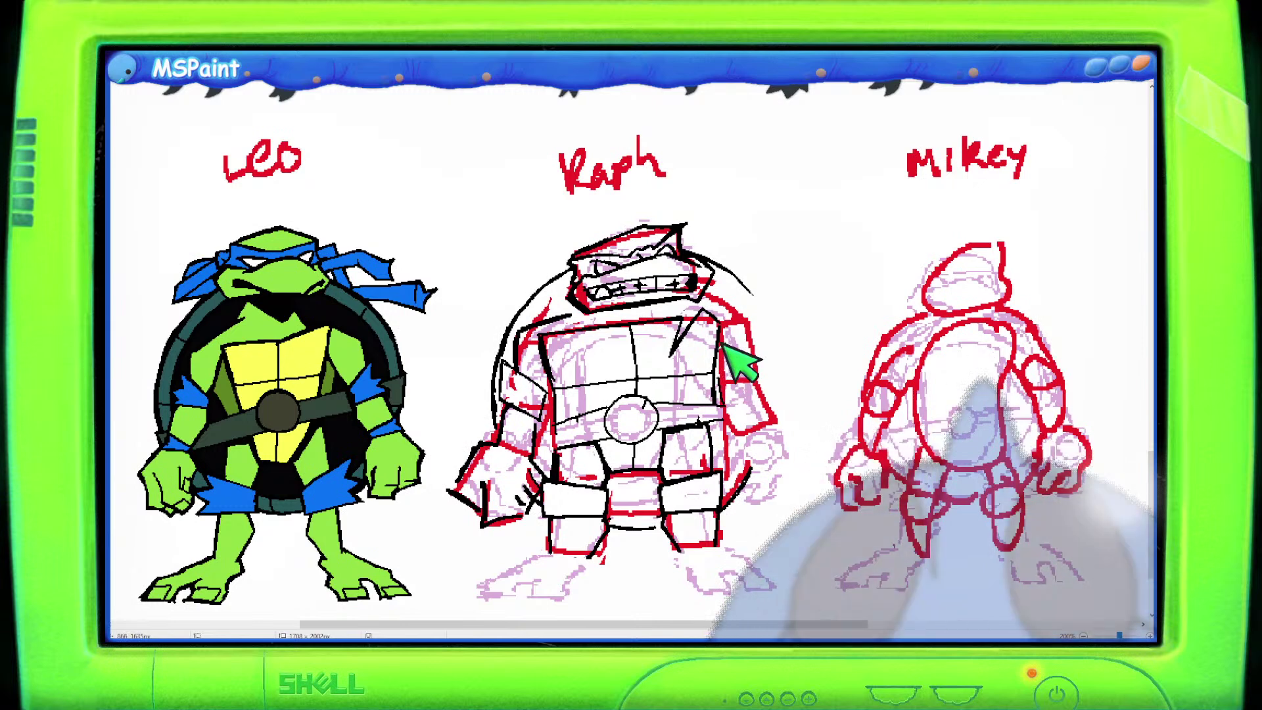
mouse_move(721, 379)
mouse_down()
mouse_move(771, 349)
mouse_move(777, 390)
mouse_move(728, 396)
mouse_move(777, 387)
mouse_move(724, 379)
mouse_up()
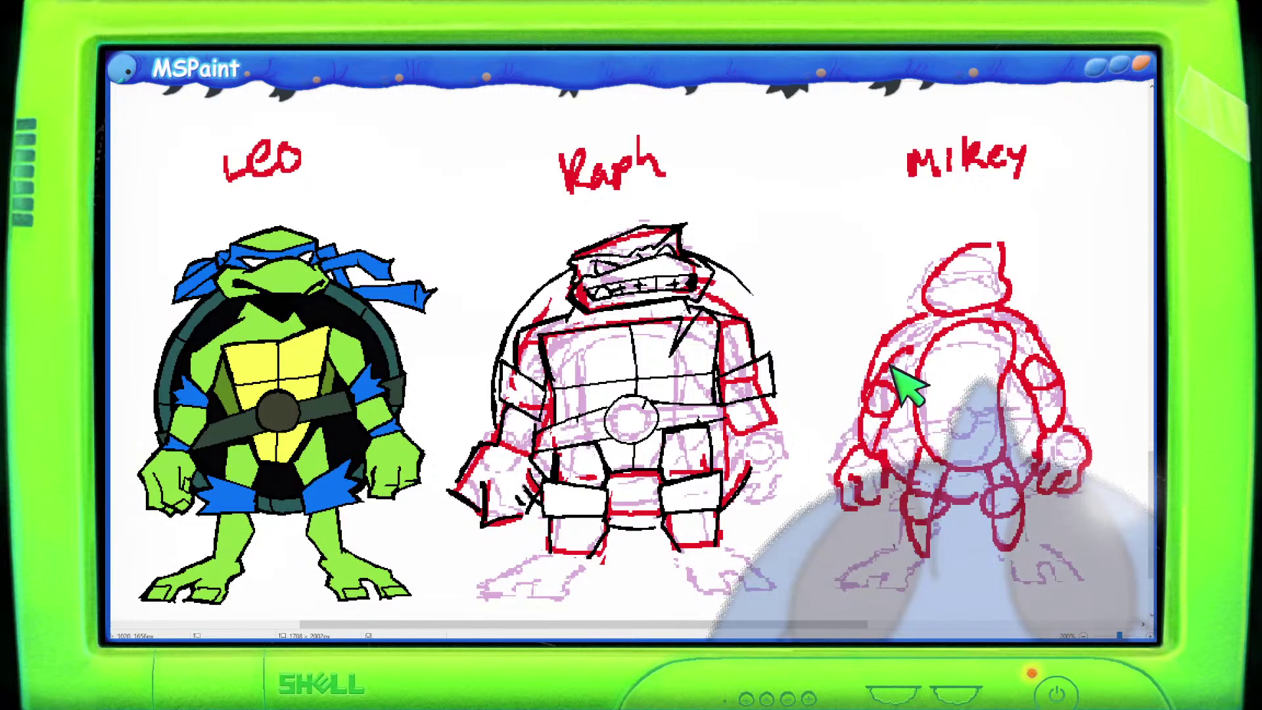
scroll(631, 361, down, 2)
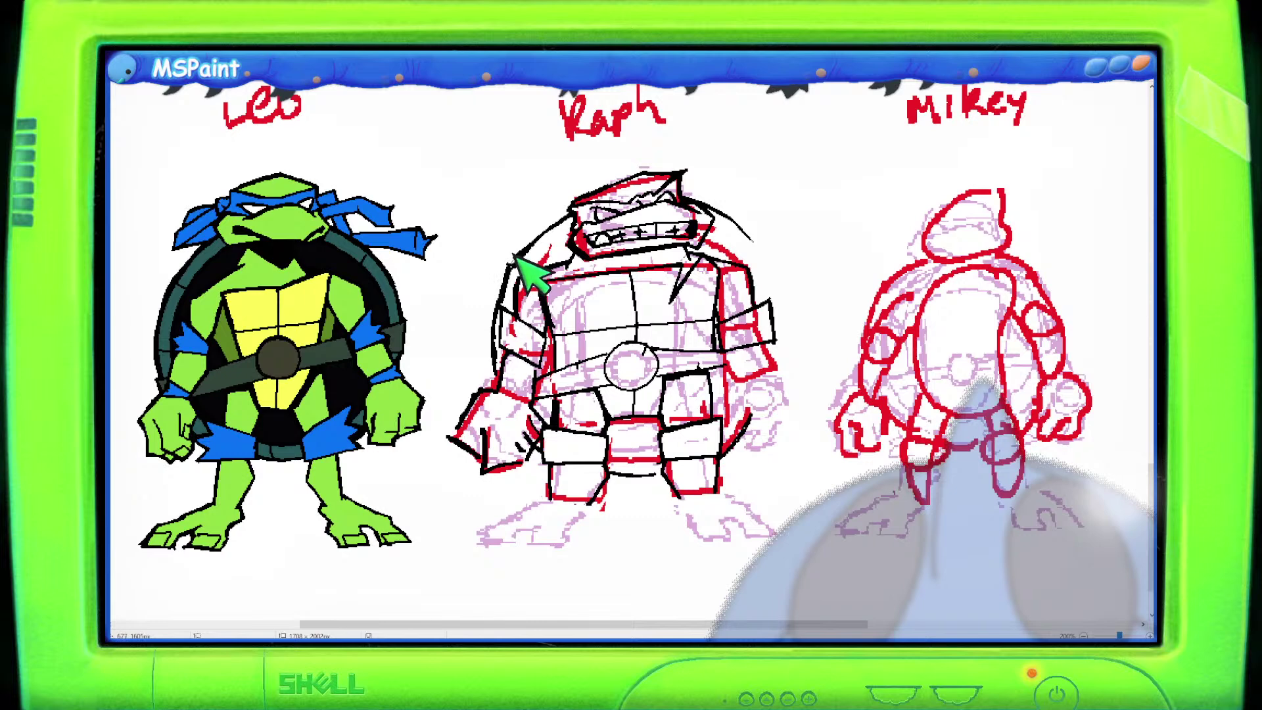
mouse_move(739, 217)
mouse_down()
mouse_move(767, 252)
mouse_move(784, 343)
mouse_up()
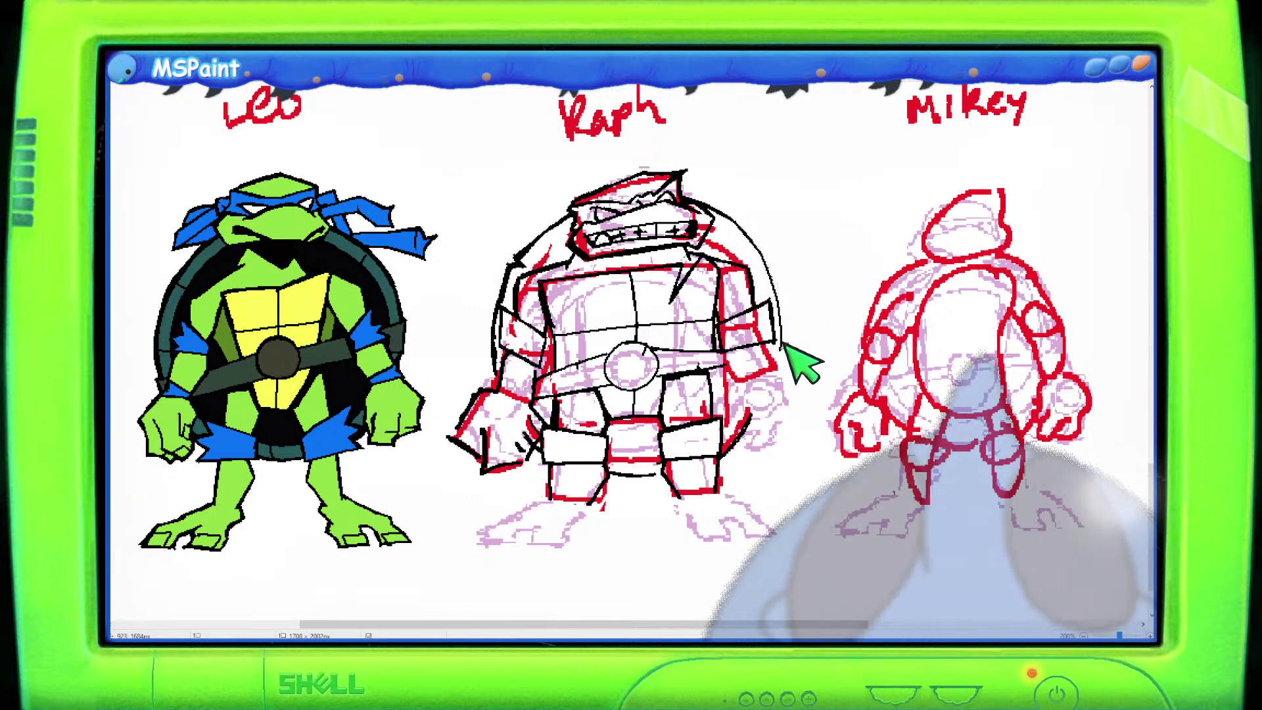
Try a mirrored copy of Raph's left-side fist at the end of his other arm and delete it.
mouse_move(499, 389)
mouse_down()
mouse_move(456, 410)
mouse_move(442, 451)
mouse_move(507, 485)
mouse_move(558, 410)
mouse_up()
key(ctrl+c)
key(ctrl+v)
drag(171, 119, 785, 443)
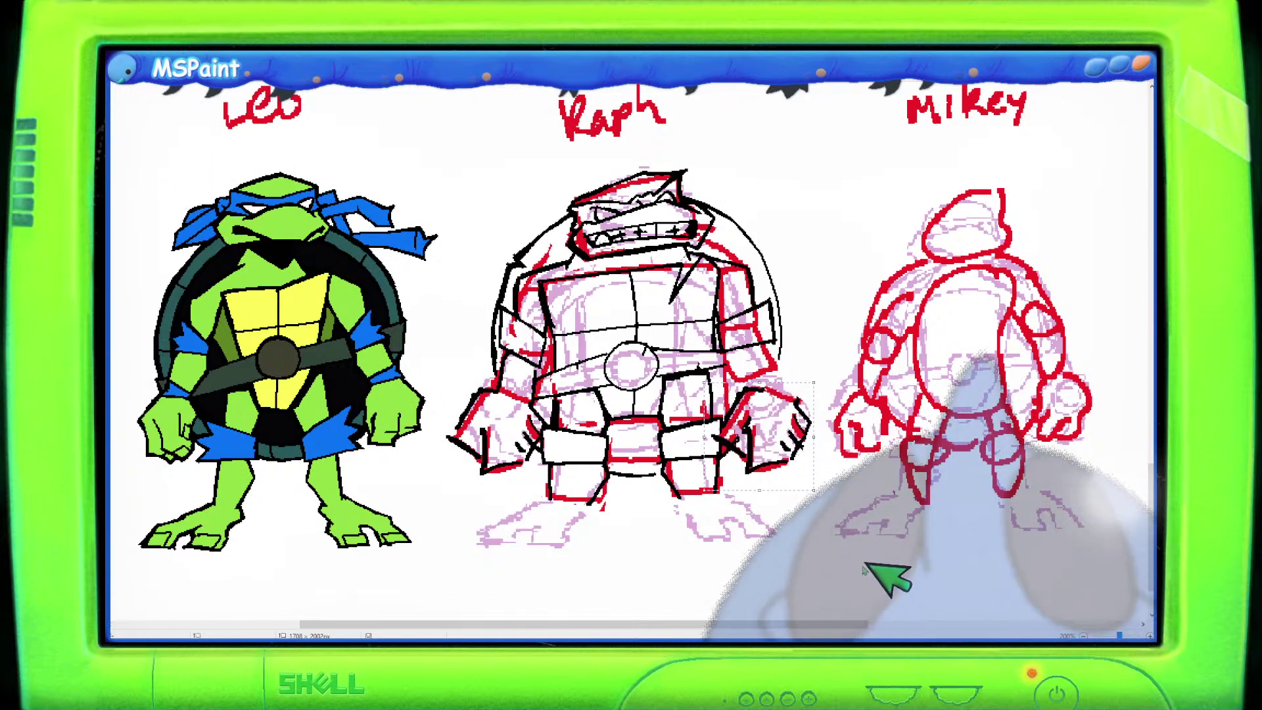
drag(776, 430, 811, 494)
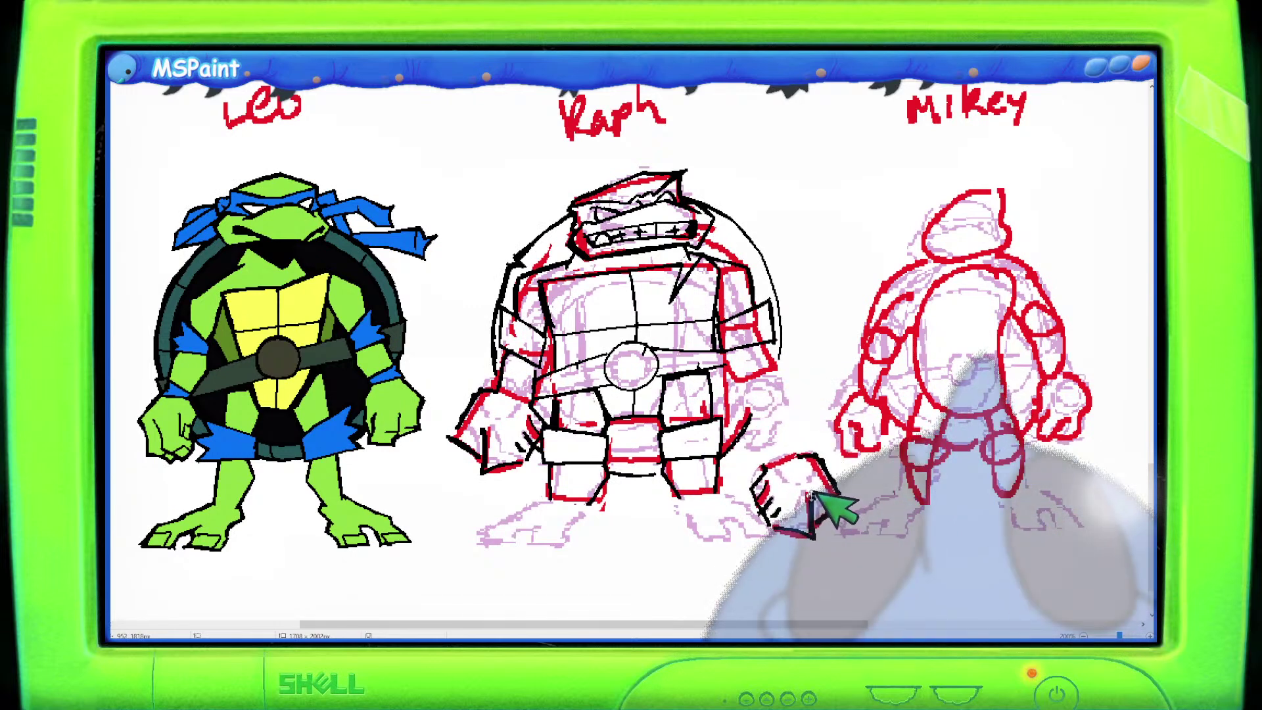
key(Delete)
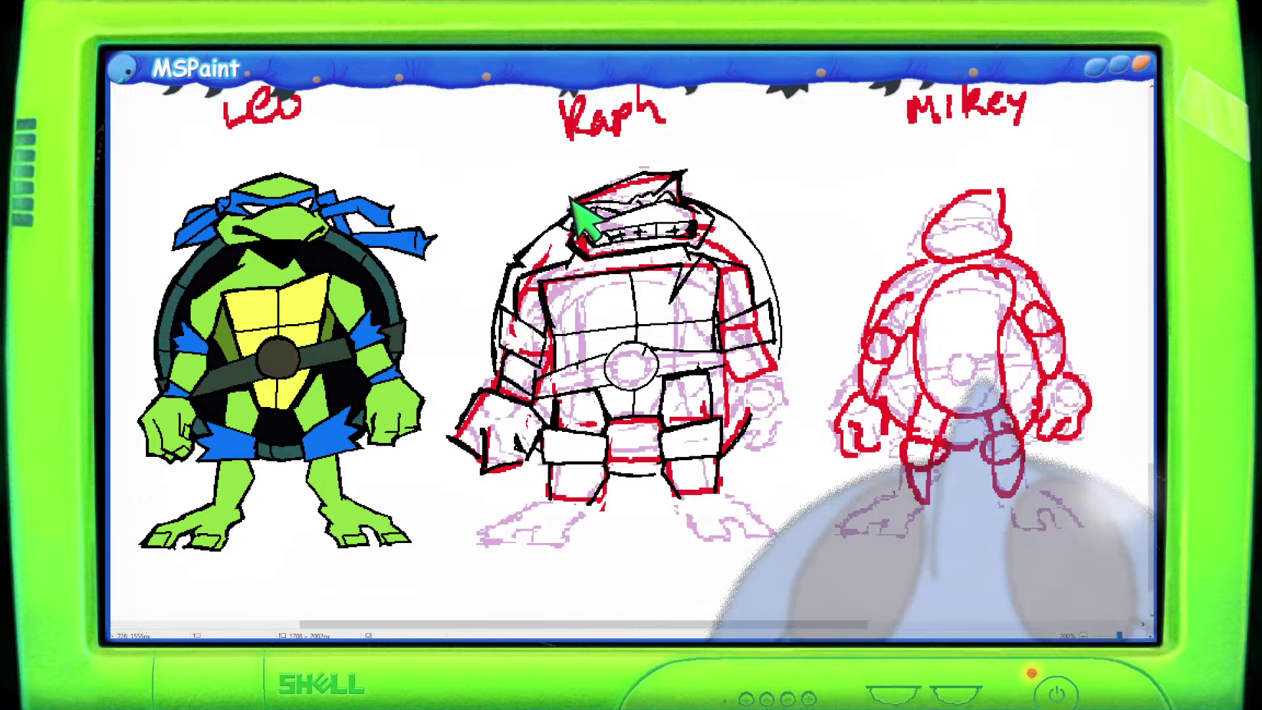
Draw jagged bandana tails flowing left from Raph's head and outline his right-side fist in black.
mouse_move(571, 197)
mouse_down()
mouse_move(525, 224)
mouse_move(506, 221)
mouse_move(474, 289)
mouse_up()
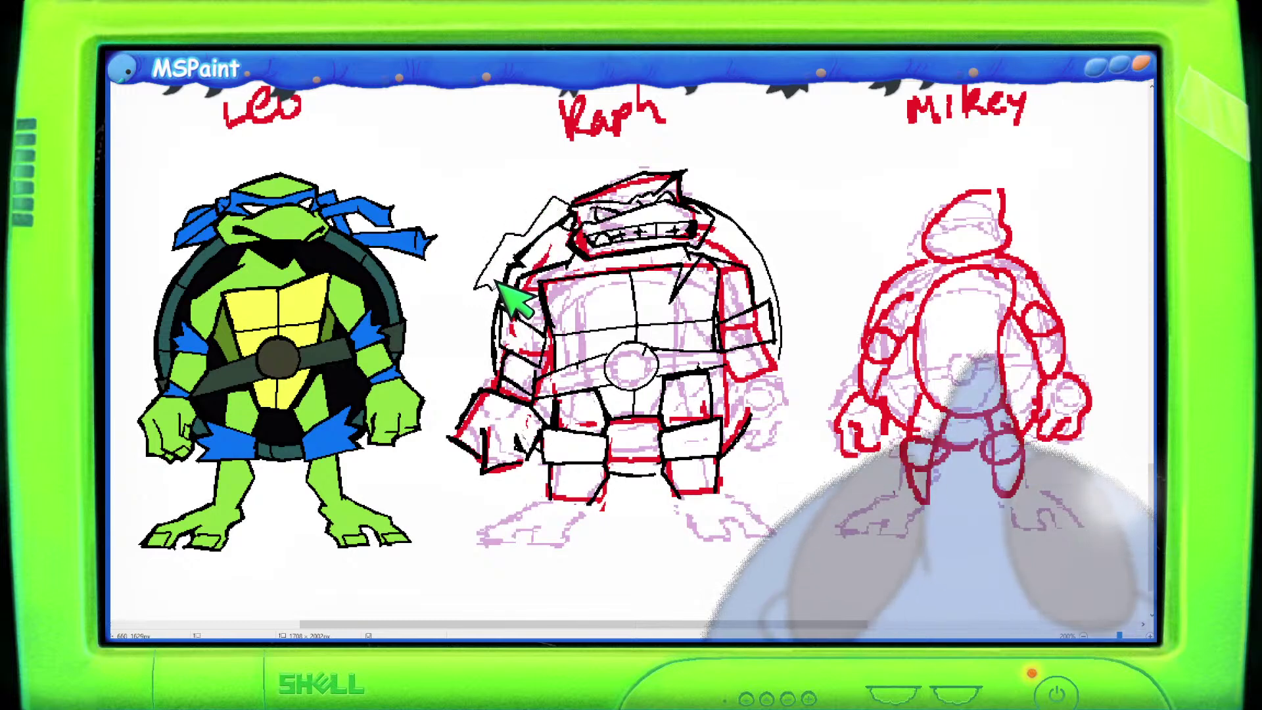
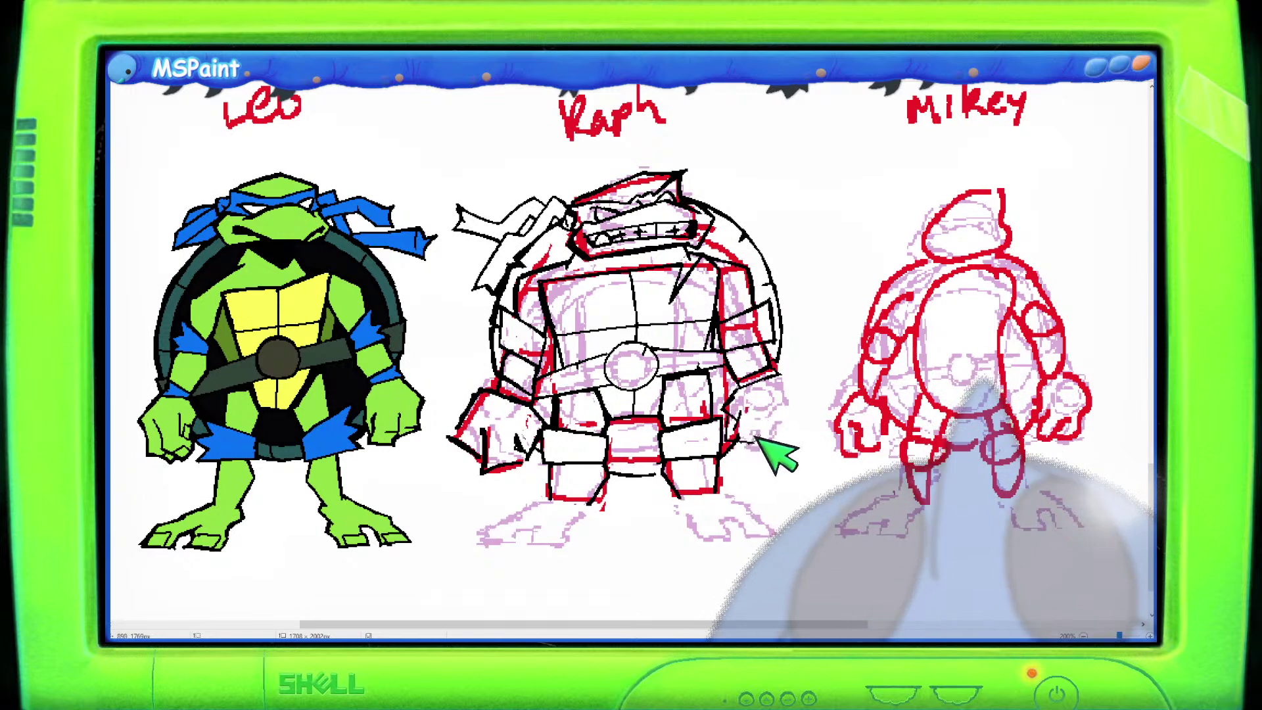
mouse_move(741, 444)
mouse_down()
mouse_move(795, 428)
mouse_move(788, 383)
mouse_up()
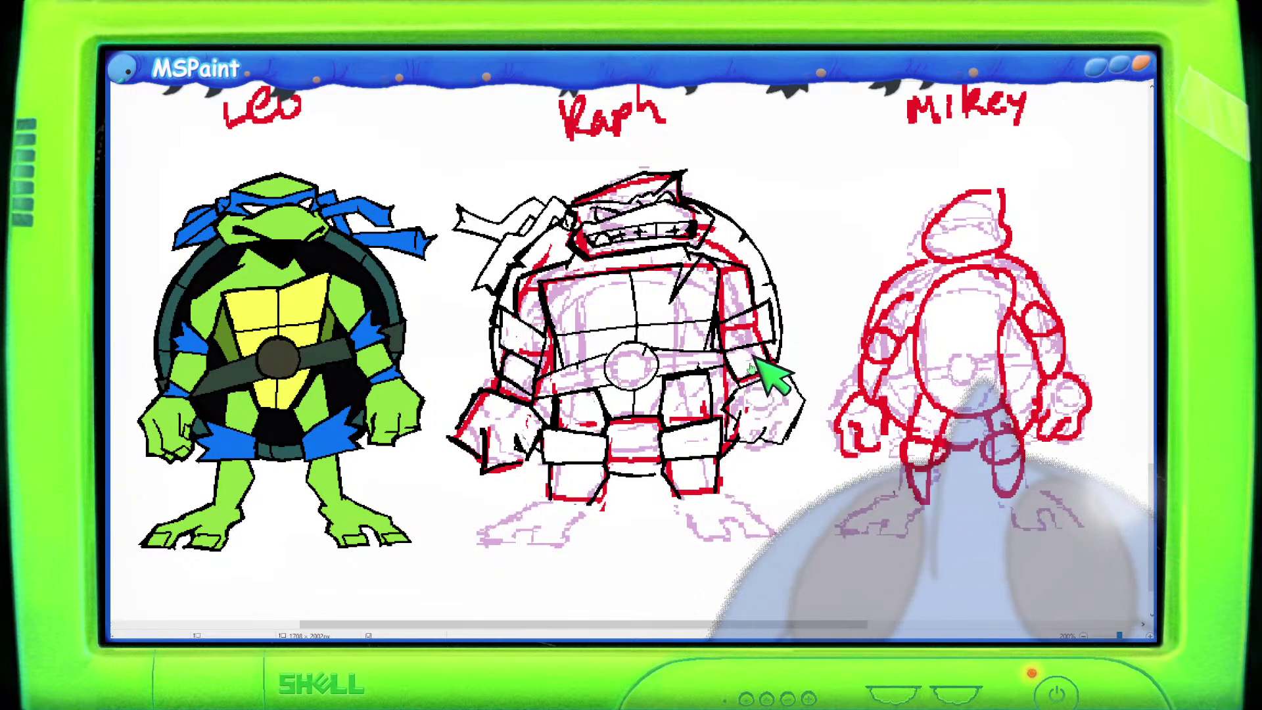
Finish Raph's left-side fist with a black outline and ink both of his feet with their toes.
drag(463, 426, 464, 435)
click(462, 491)
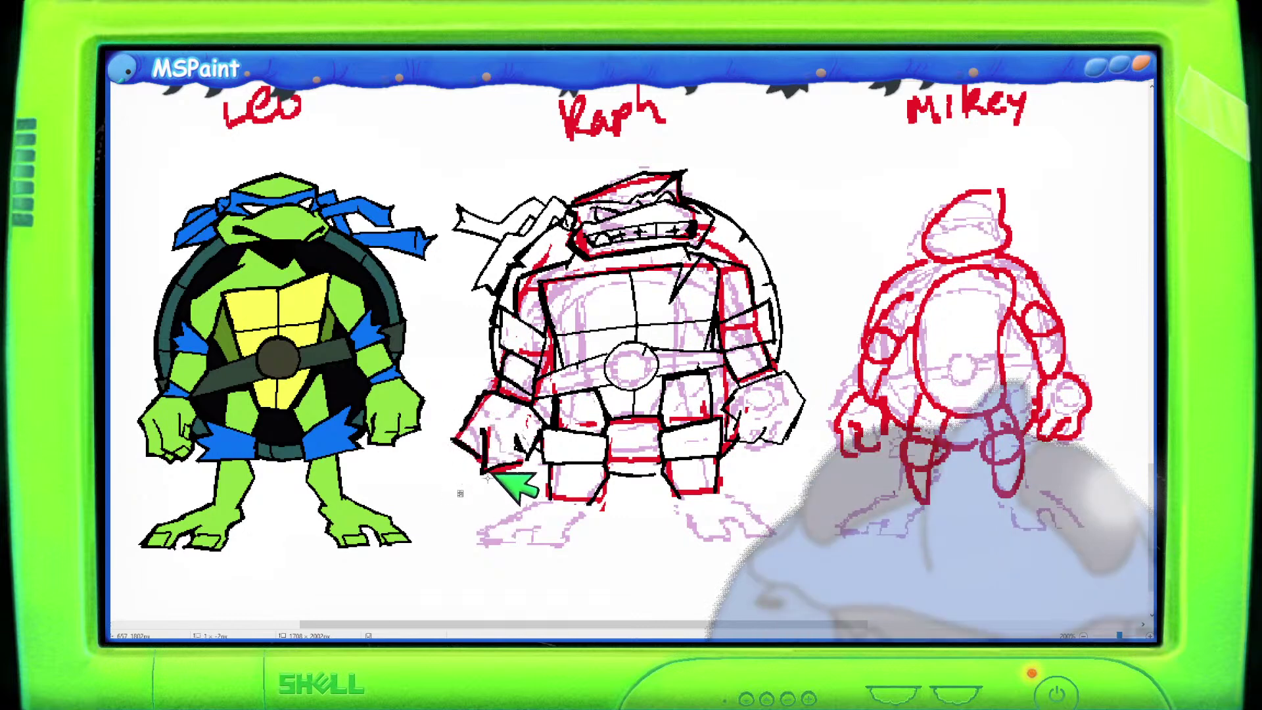
drag(524, 471, 452, 441)
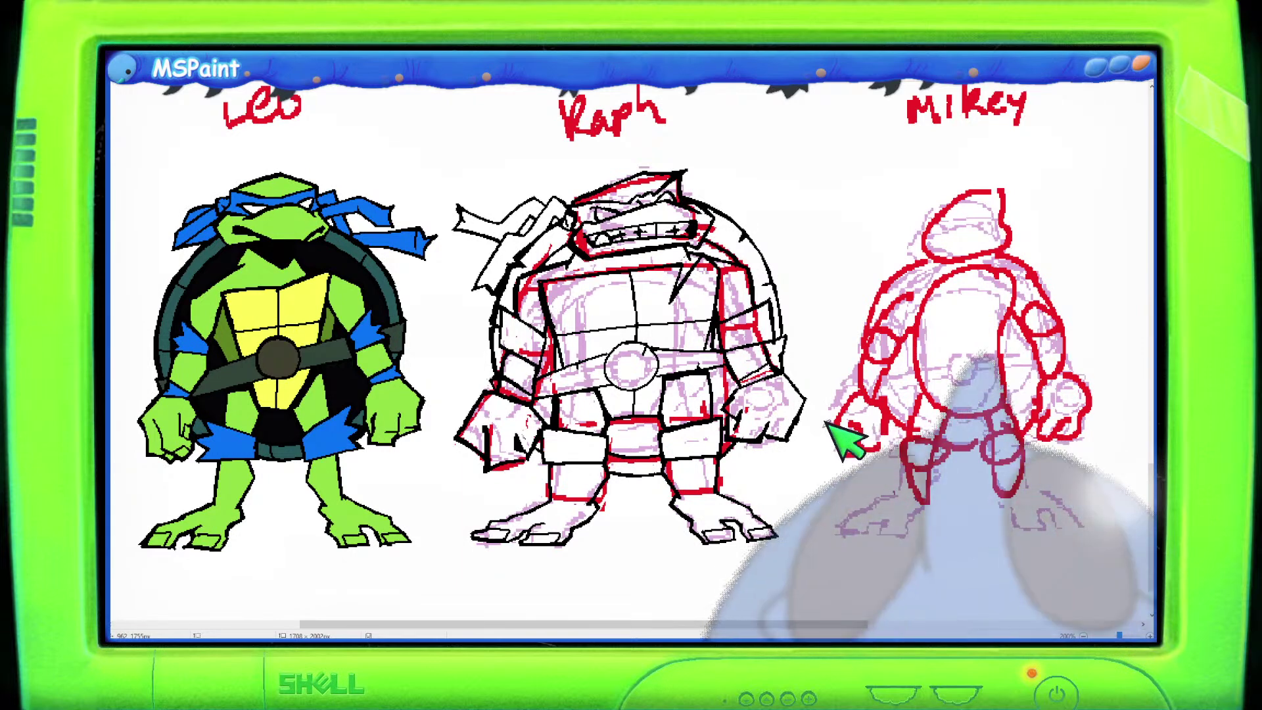
Erase the pale purple and red construction lines from Raph's black line art, from his feet up to his head.
drag(741, 625, 756, 626)
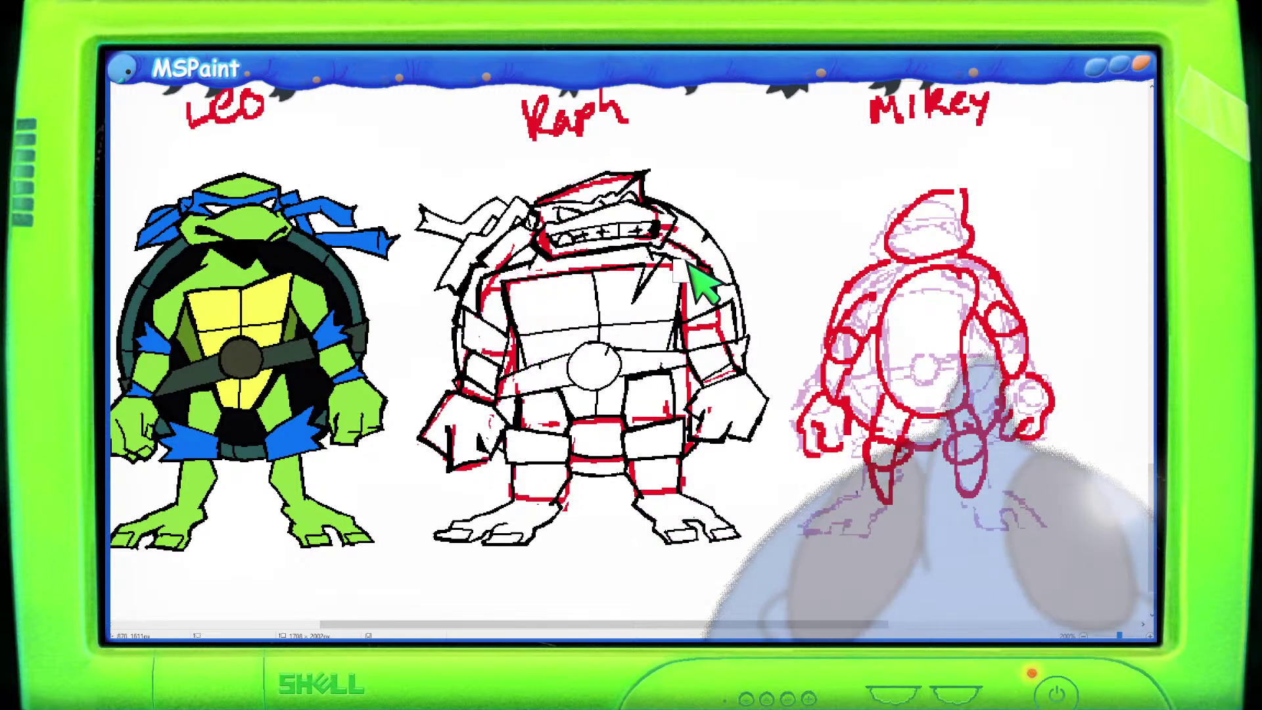
scroll(756, 289, down, 1)
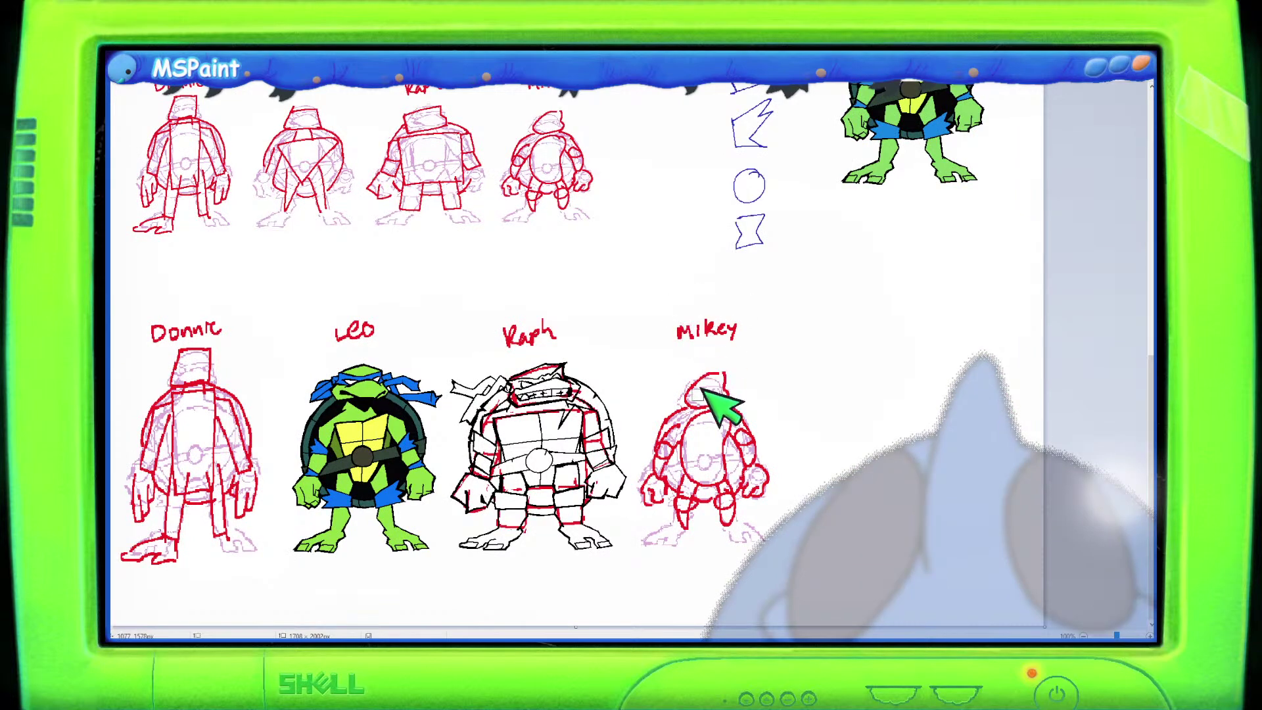
scroll(703, 384, up, 1)
scroll(719, 411, down, 6)
drag(650, 622, 837, 624)
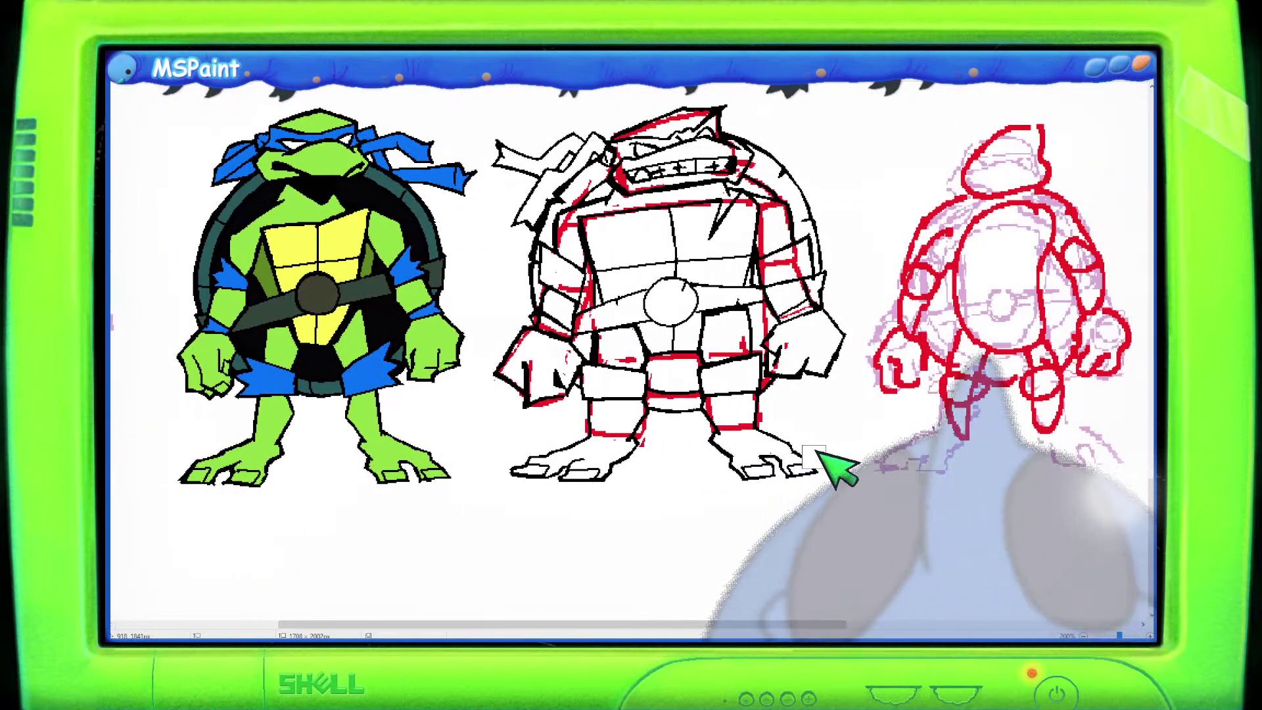
mouse_move(596, 294)
mouse_down()
mouse_move(501, 387)
mouse_move(542, 313)
mouse_move(546, 363)
mouse_move(626, 283)
mouse_move(641, 310)
mouse_move(619, 371)
mouse_move(659, 363)
mouse_move(626, 458)
mouse_move(633, 491)
mouse_move(684, 471)
mouse_up()
mouse_move(749, 432)
mouse_down()
mouse_move(812, 204)
mouse_move(802, 195)
mouse_move(744, 259)
mouse_move(746, 233)
mouse_up()
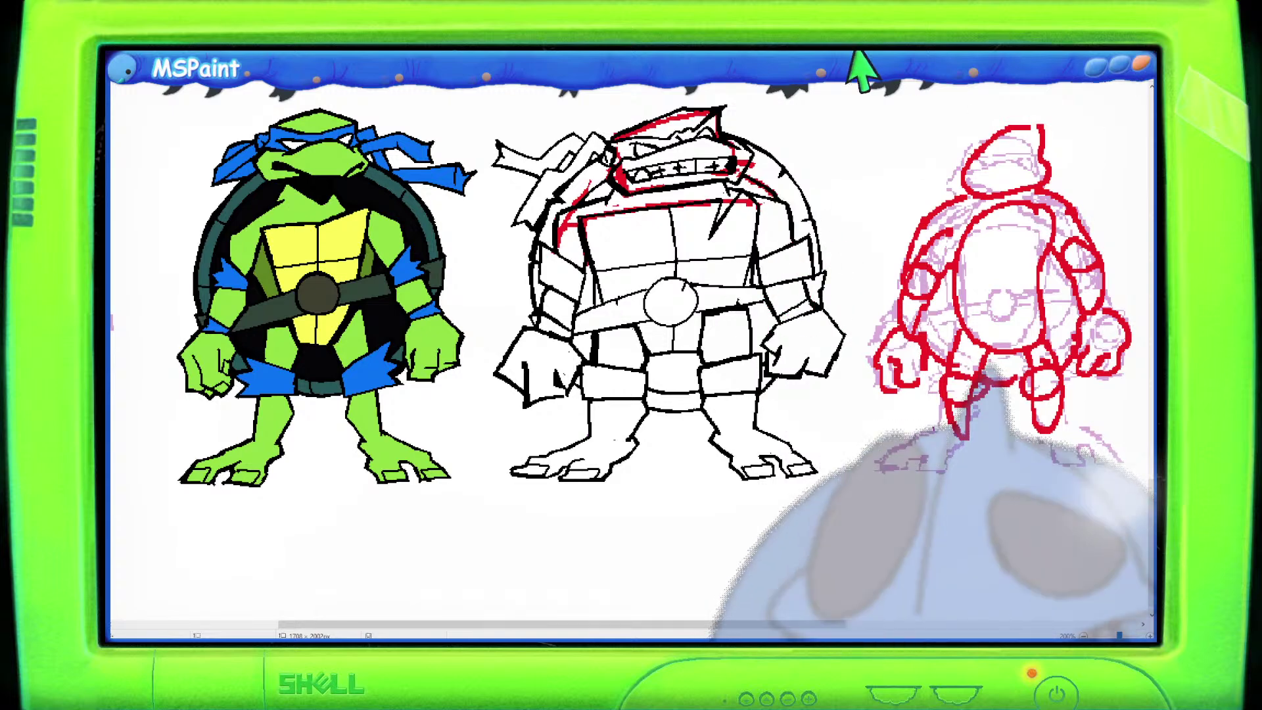
mouse_move(577, 344)
mouse_down()
mouse_move(563, 230)
mouse_move(689, 113)
mouse_move(614, 226)
mouse_move(541, 253)
mouse_move(671, 155)
mouse_move(774, 109)
mouse_move(800, 131)
mouse_up()
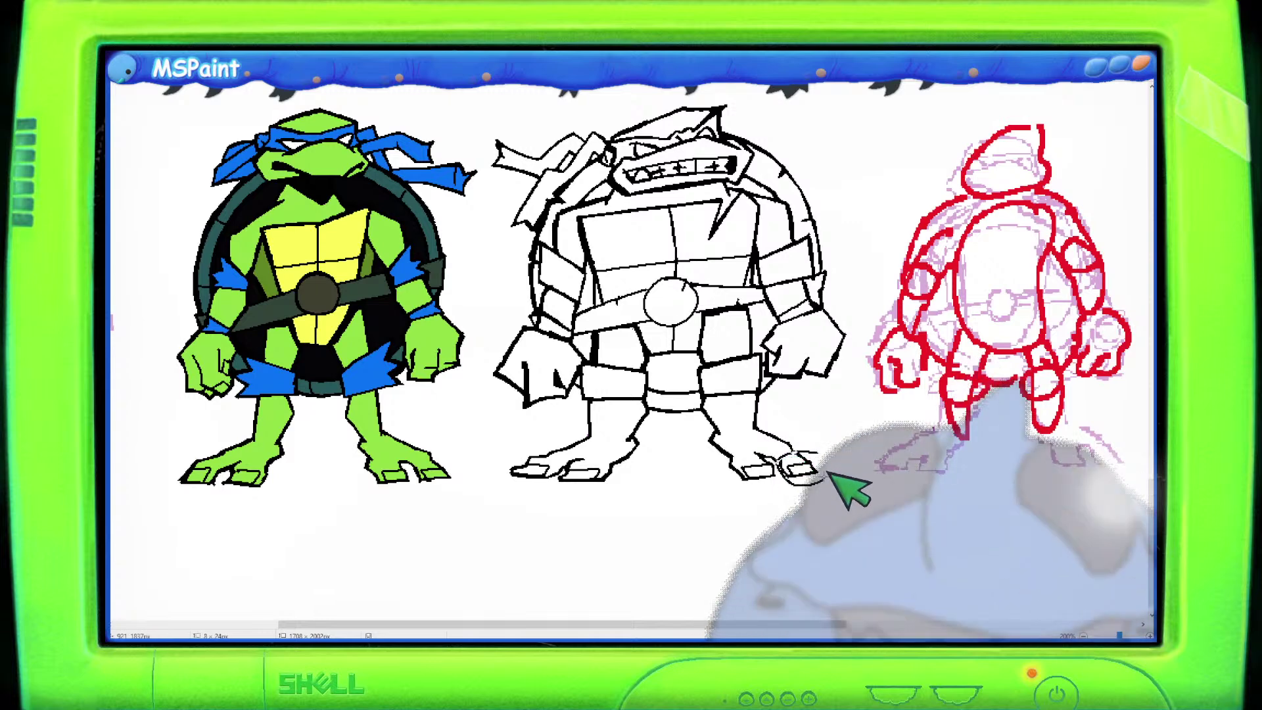
Adjust the outer toe of Raph's right-side foot and redraw the bottom edge of his shell between his legs.
drag(771, 447, 830, 485)
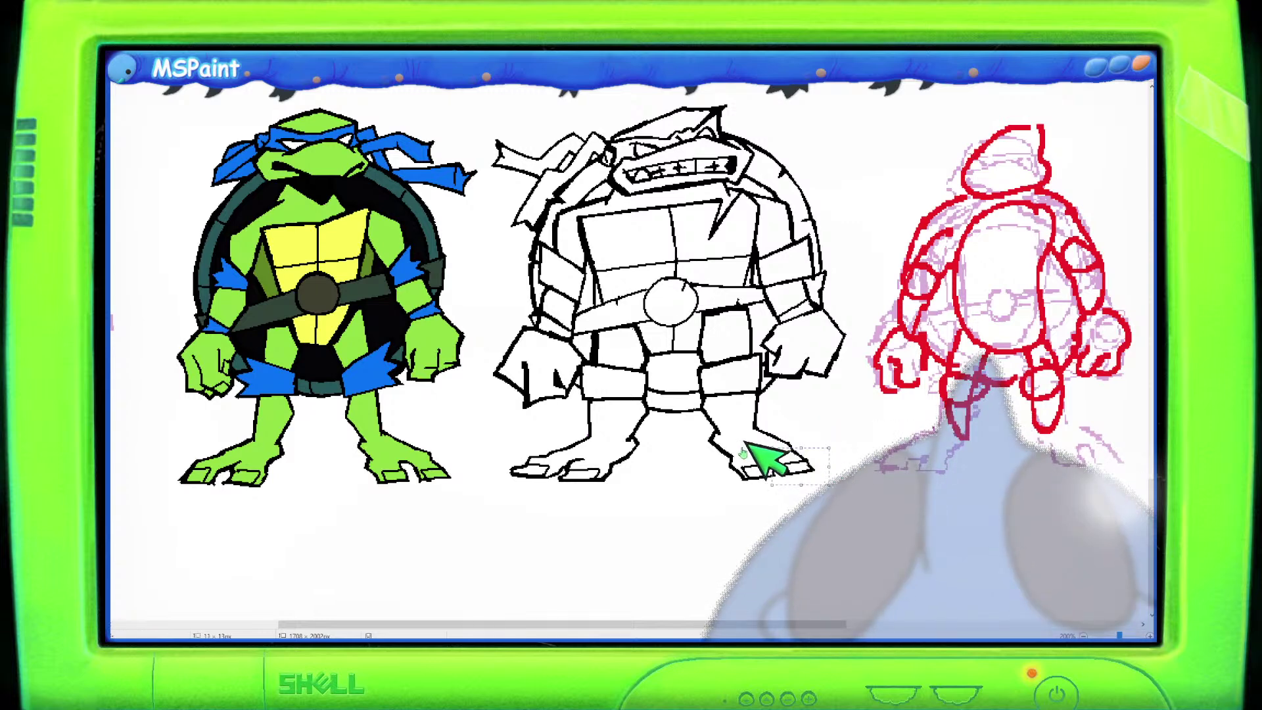
click(696, 430)
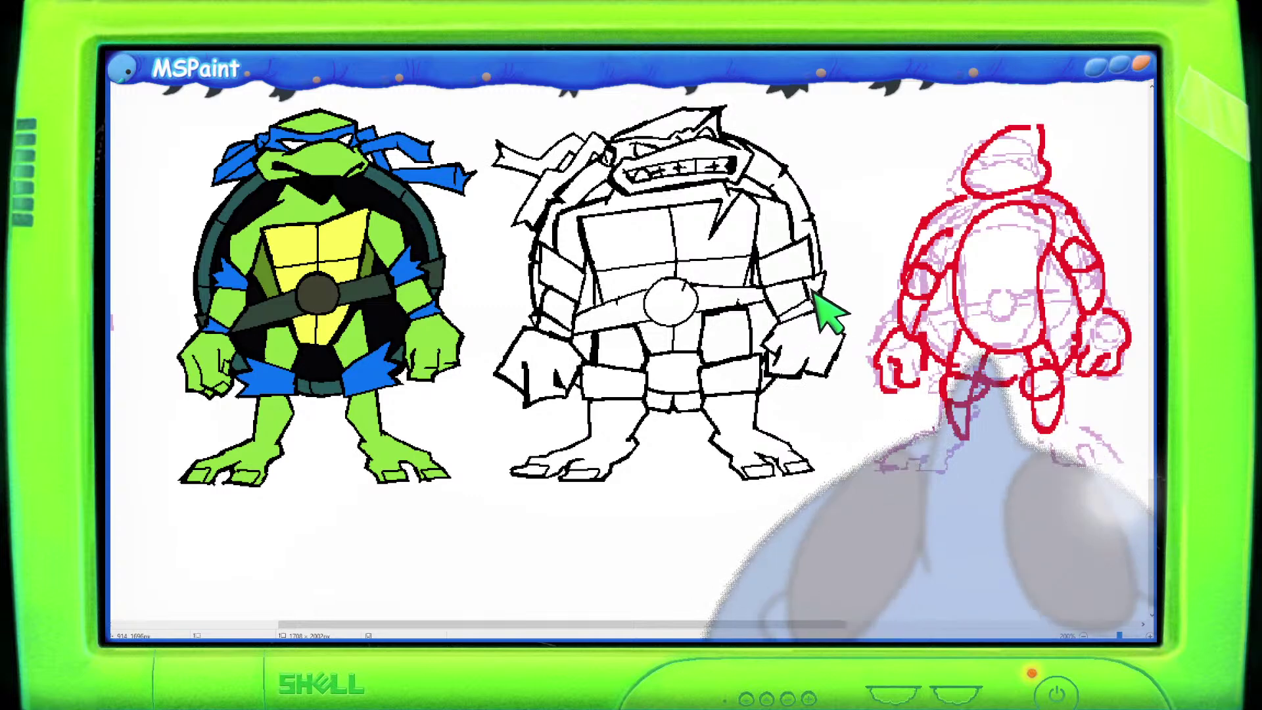
scroll(565, 276, up, 3)
scroll(549, 269, down, 3)
scroll(515, 231, up, 3)
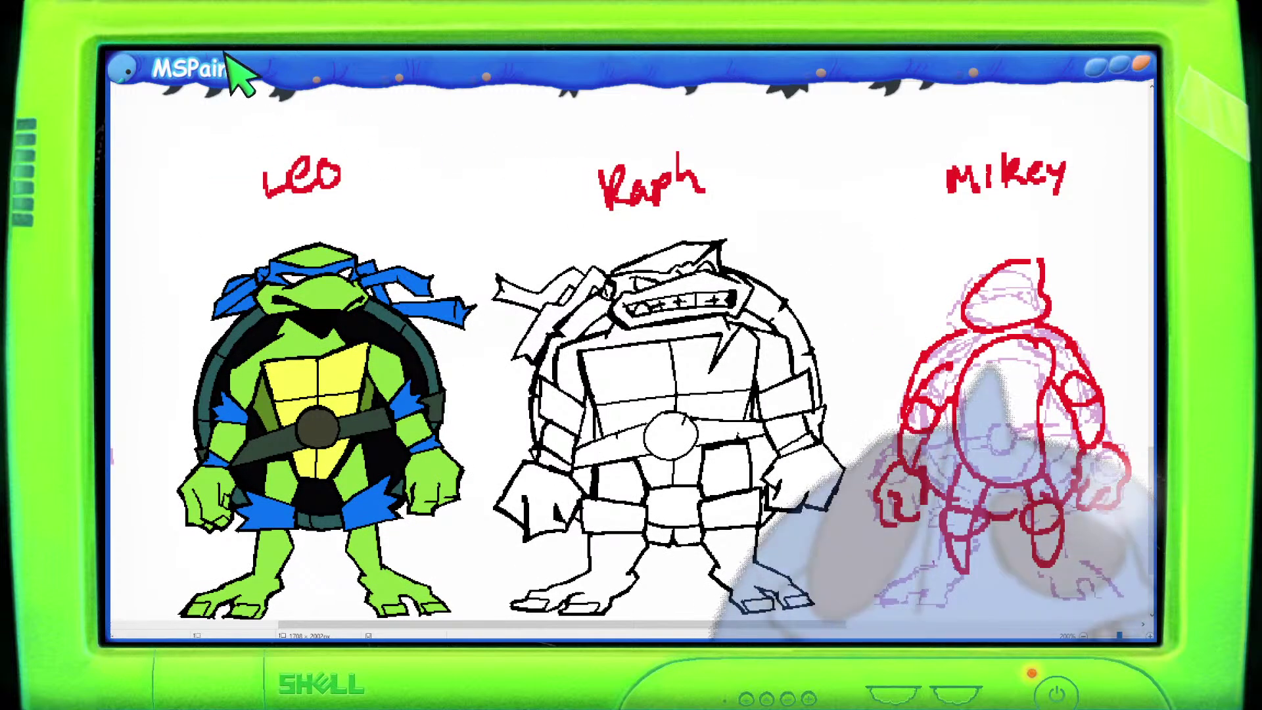
Fill Raph's bandana, its knot and its tails with red, and undo the fill that spills into his outline.
click(646, 277)
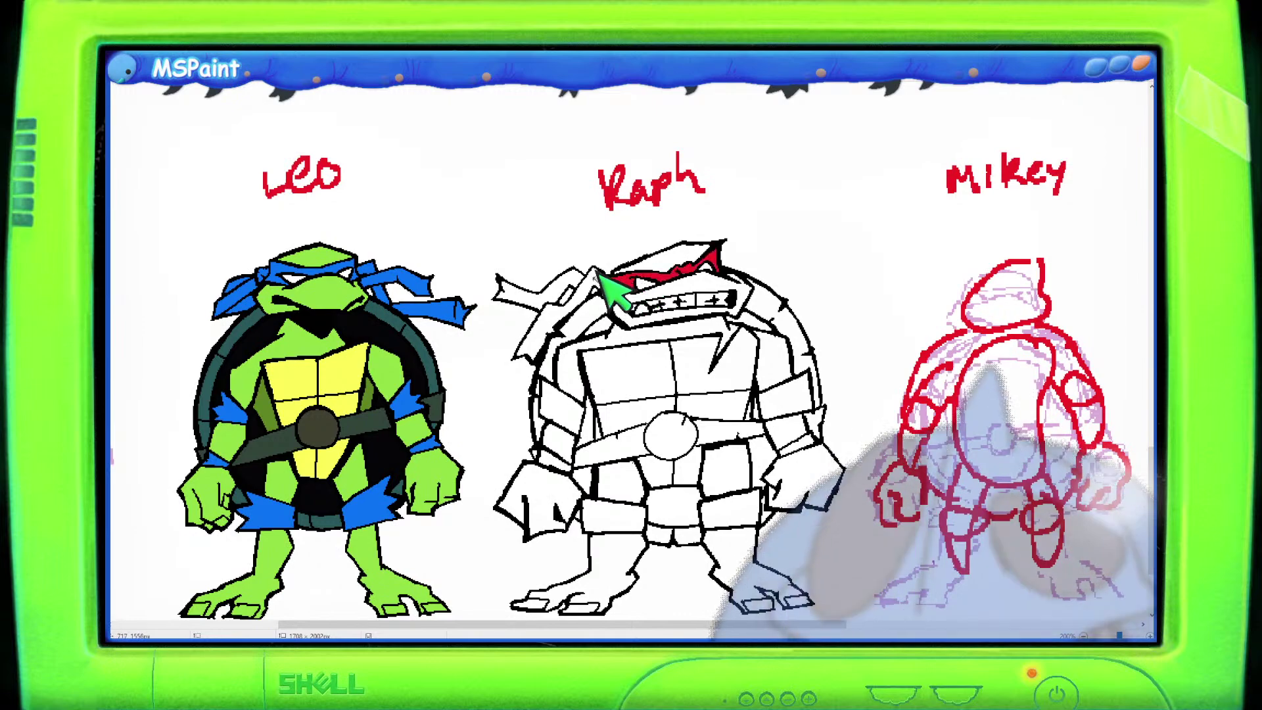
click(599, 276)
click(607, 286)
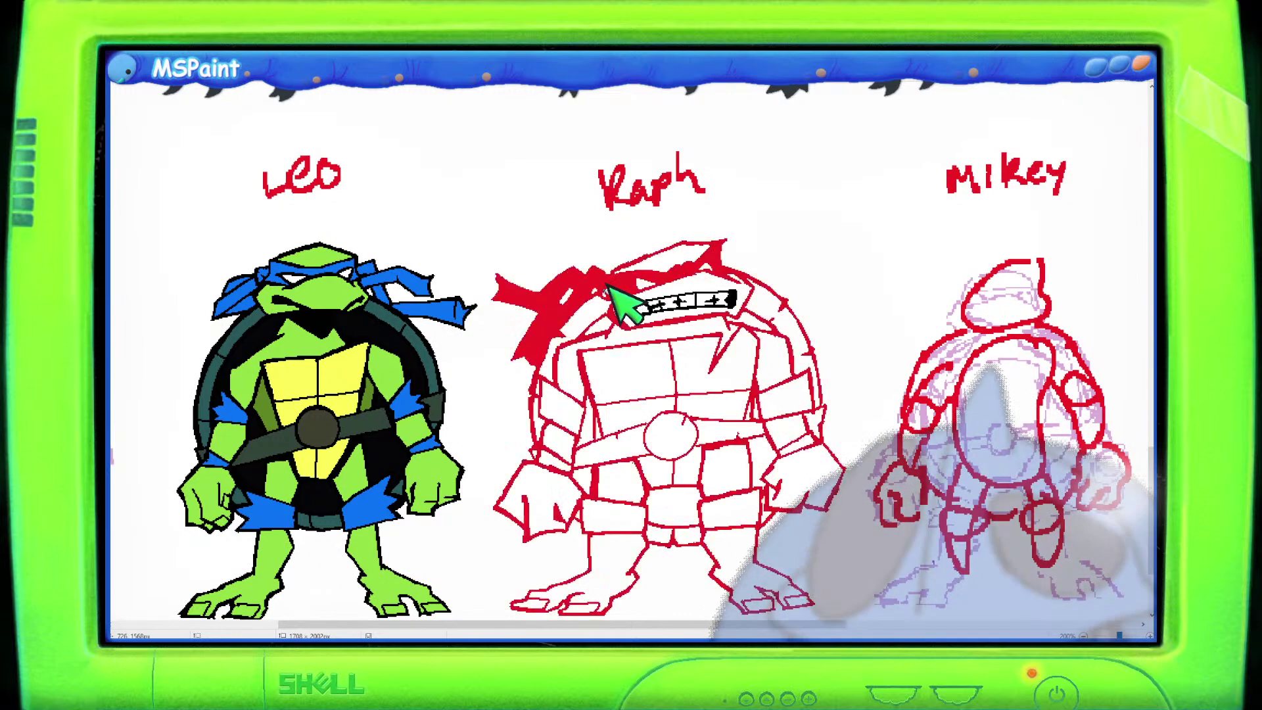
key(ctrl+z)
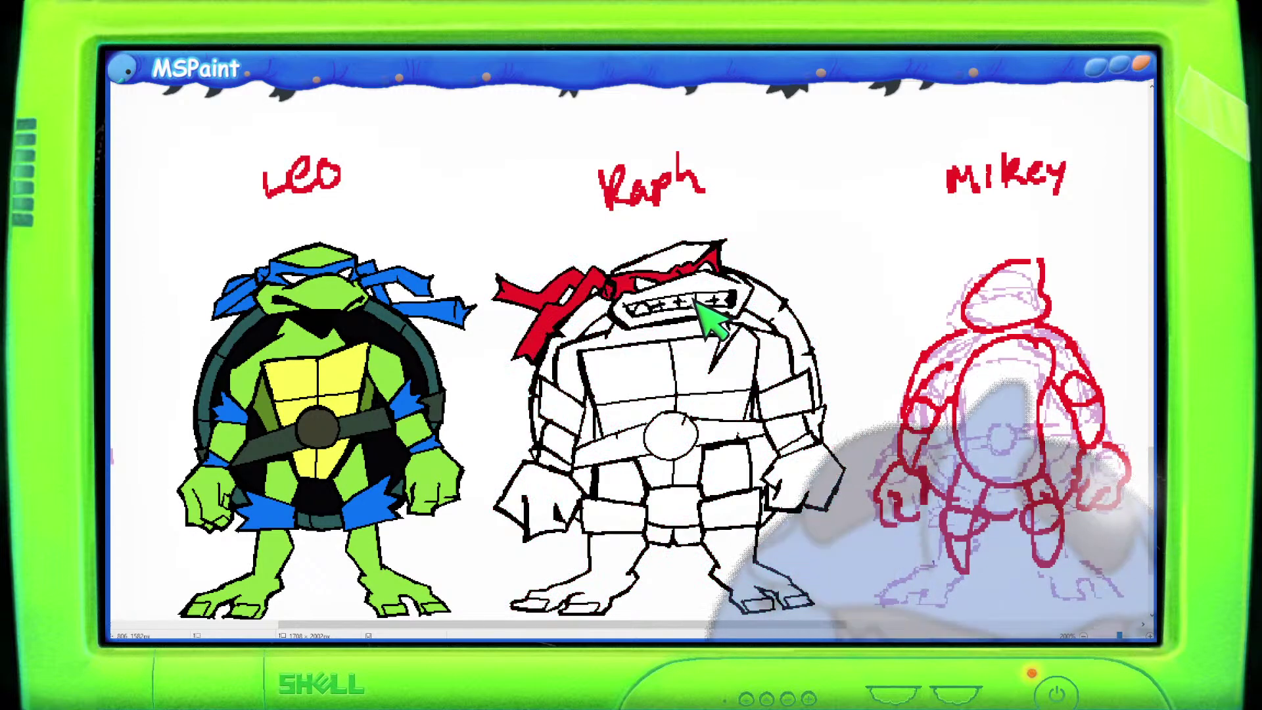
Fill Raph's elbow pads, wristbands and knee pads with the same red as his bandana.
scroll(702, 306, down, 3)
click(555, 274)
click(555, 319)
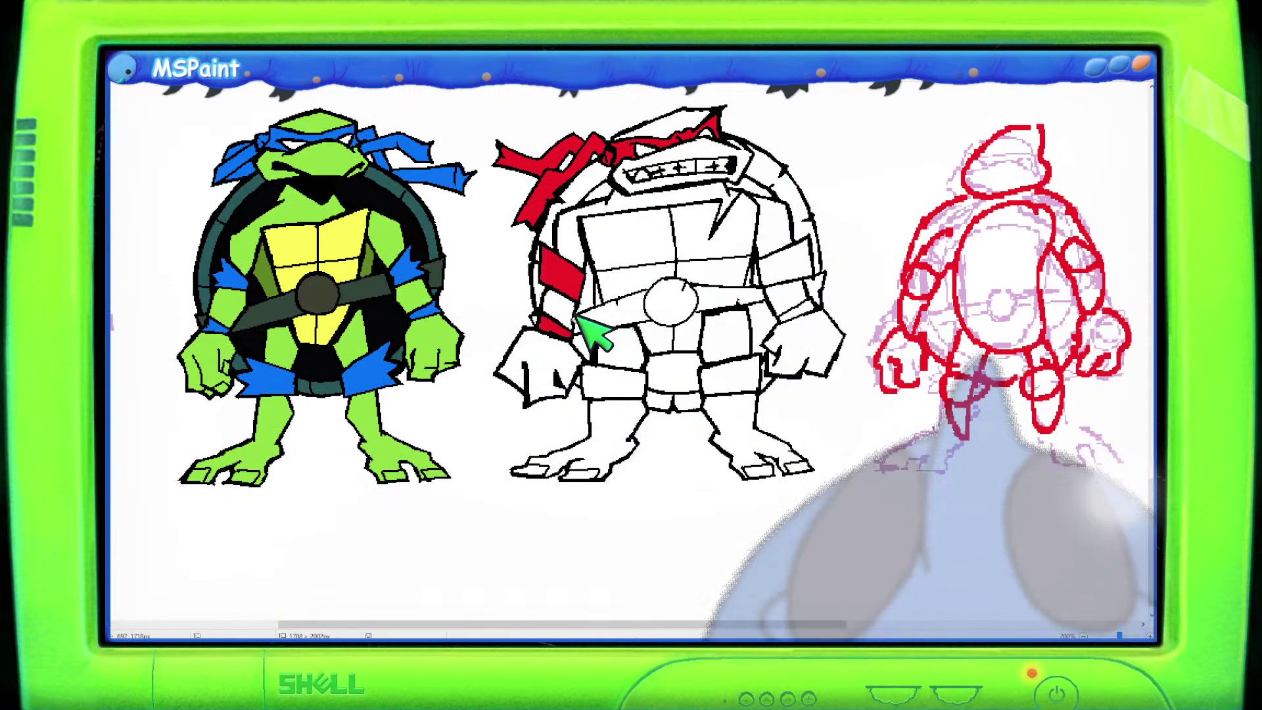
click(786, 265)
click(806, 306)
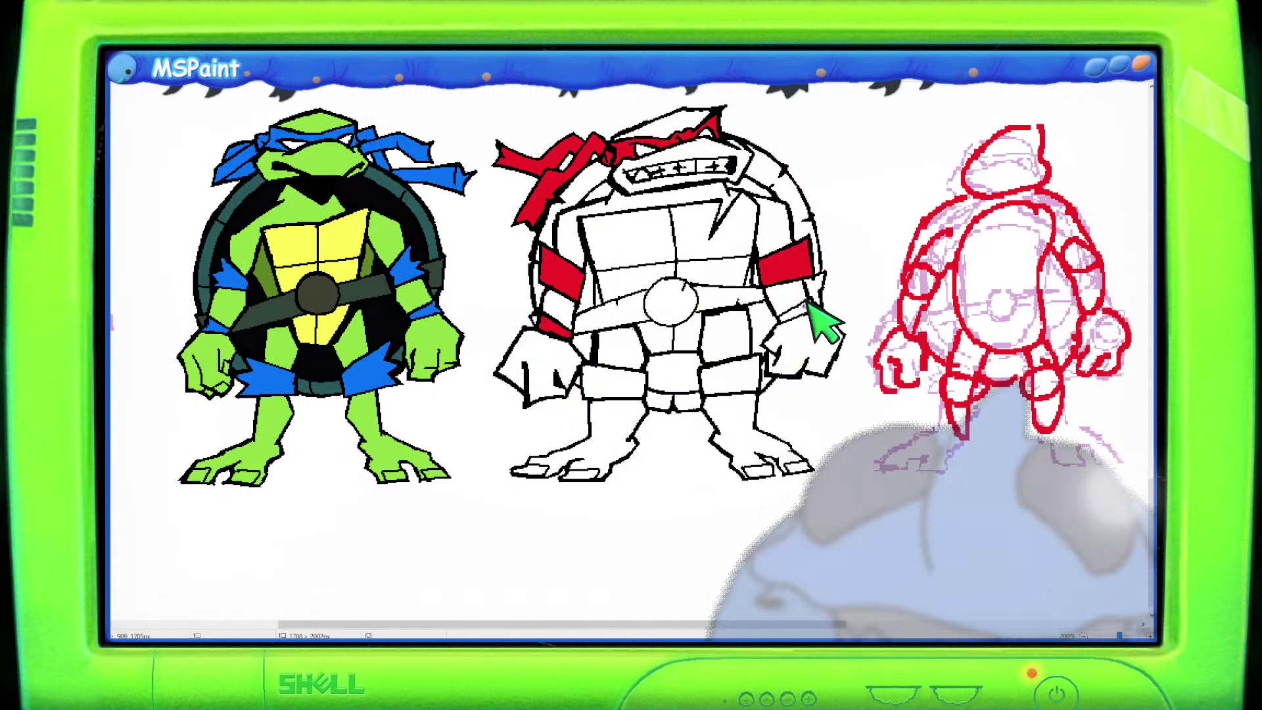
click(641, 375)
click(741, 380)
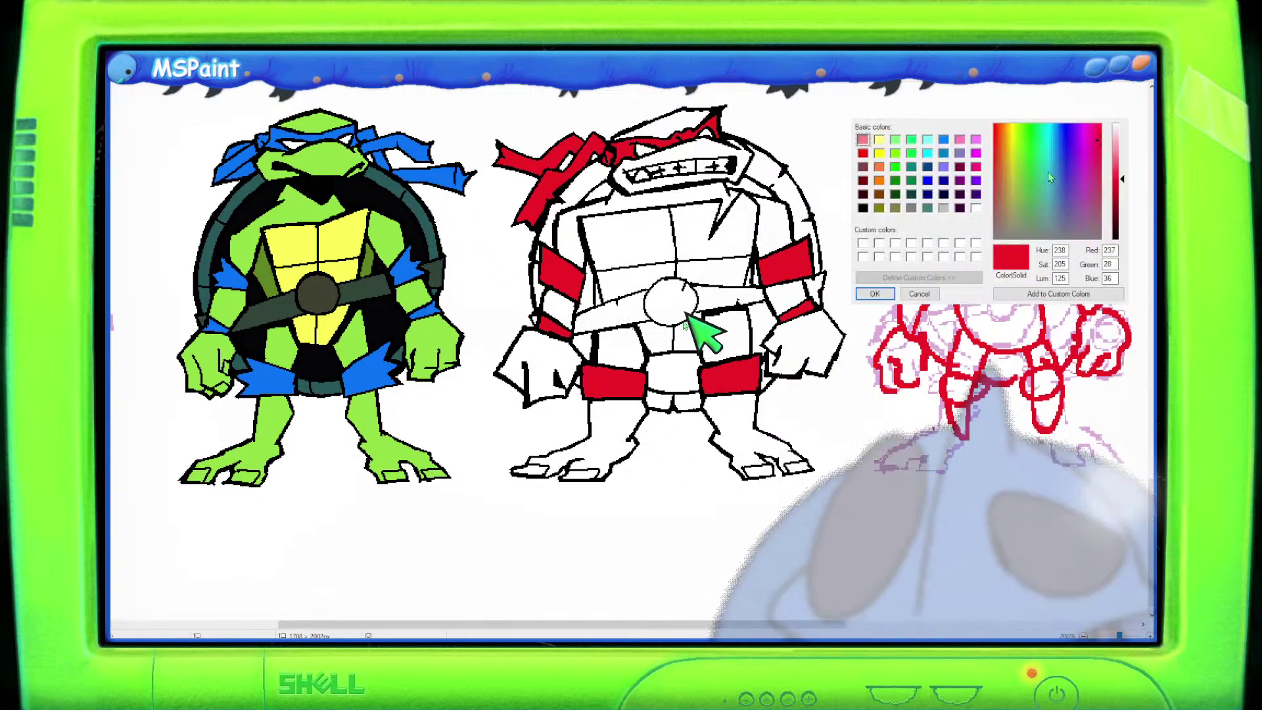
Mix a medium green (Red 70, Green 159, Blue 66) and fill Raph's left-side leg, thigh and fist.
drag(1071, 164, 1036, 183)
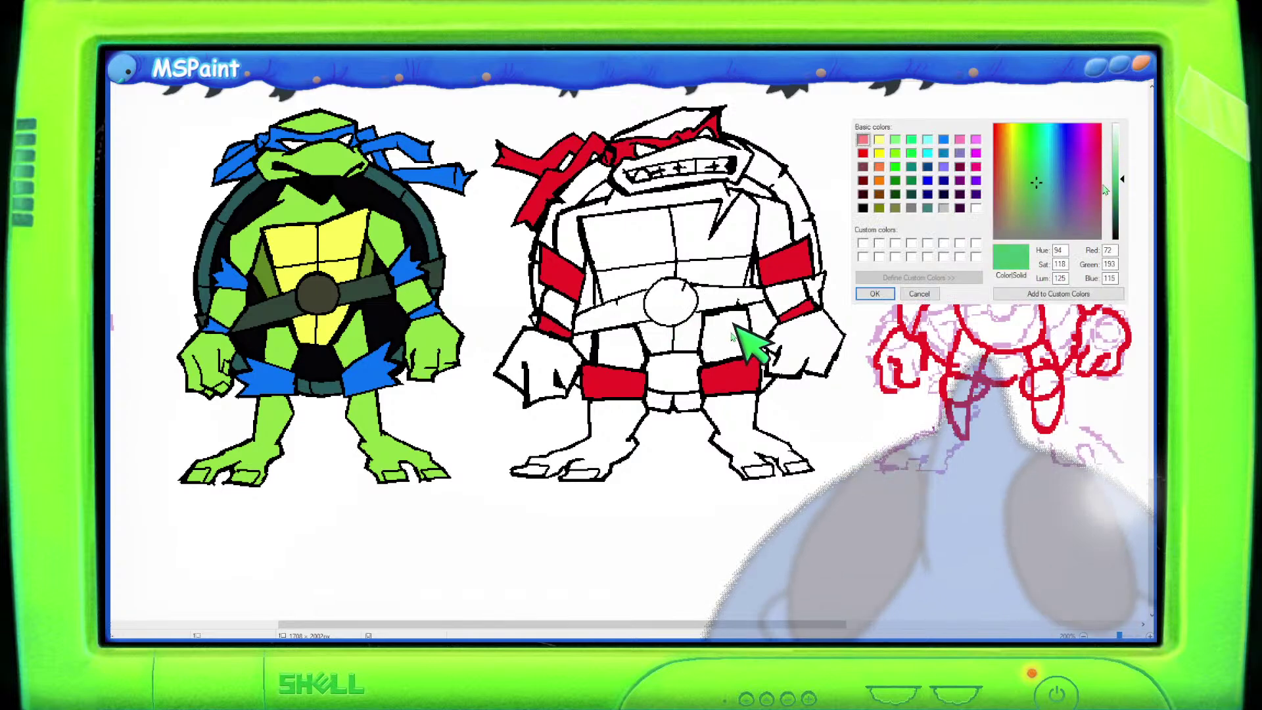
click(1024, 199)
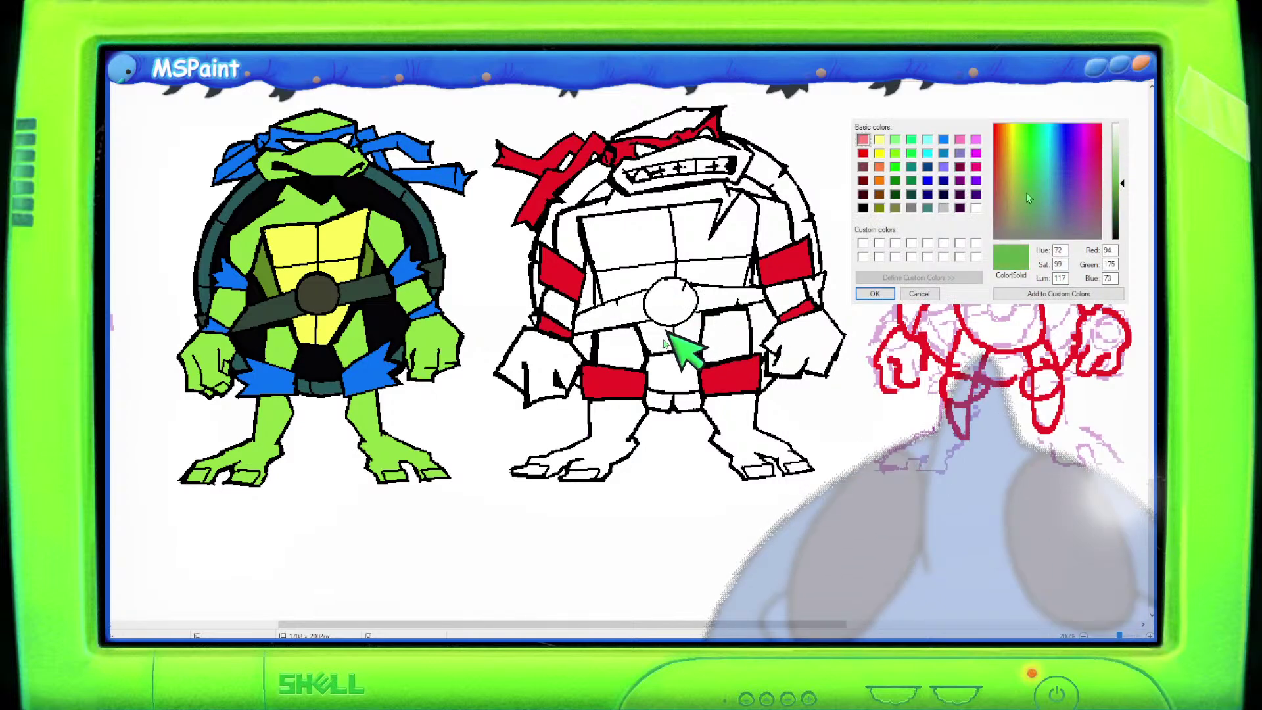
click(1029, 192)
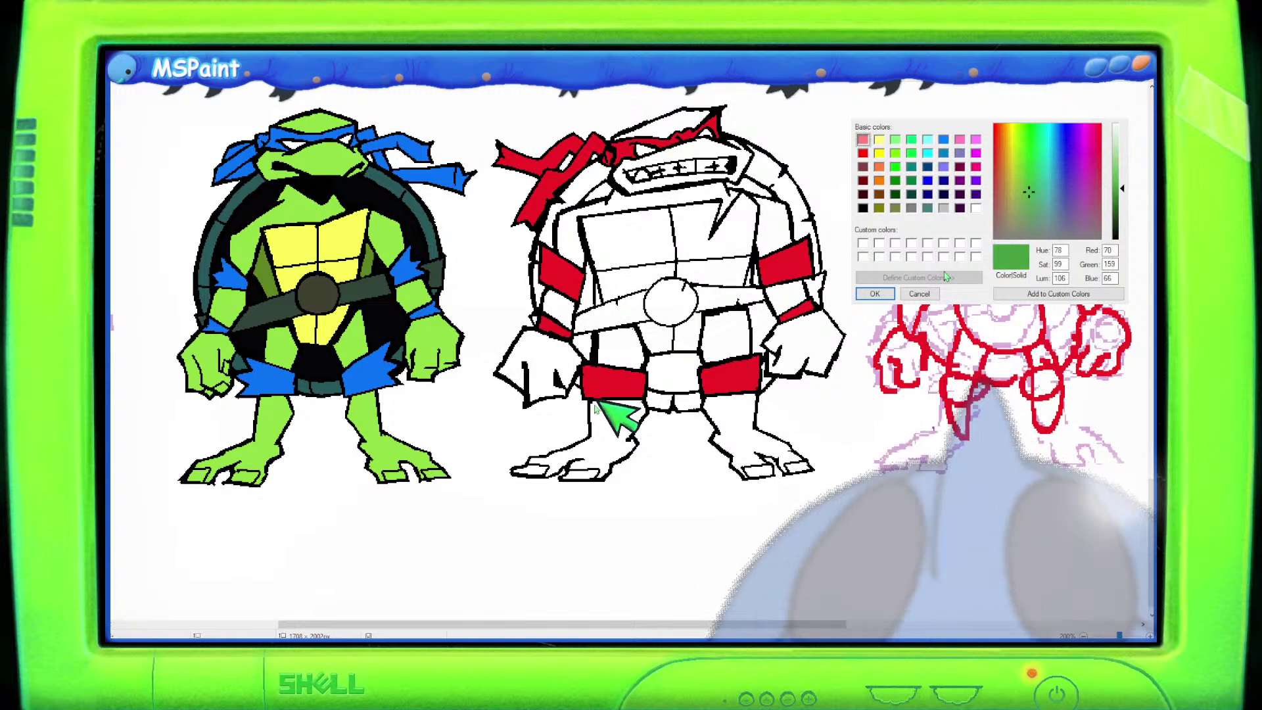
click(875, 293)
click(591, 427)
click(618, 345)
click(545, 358)
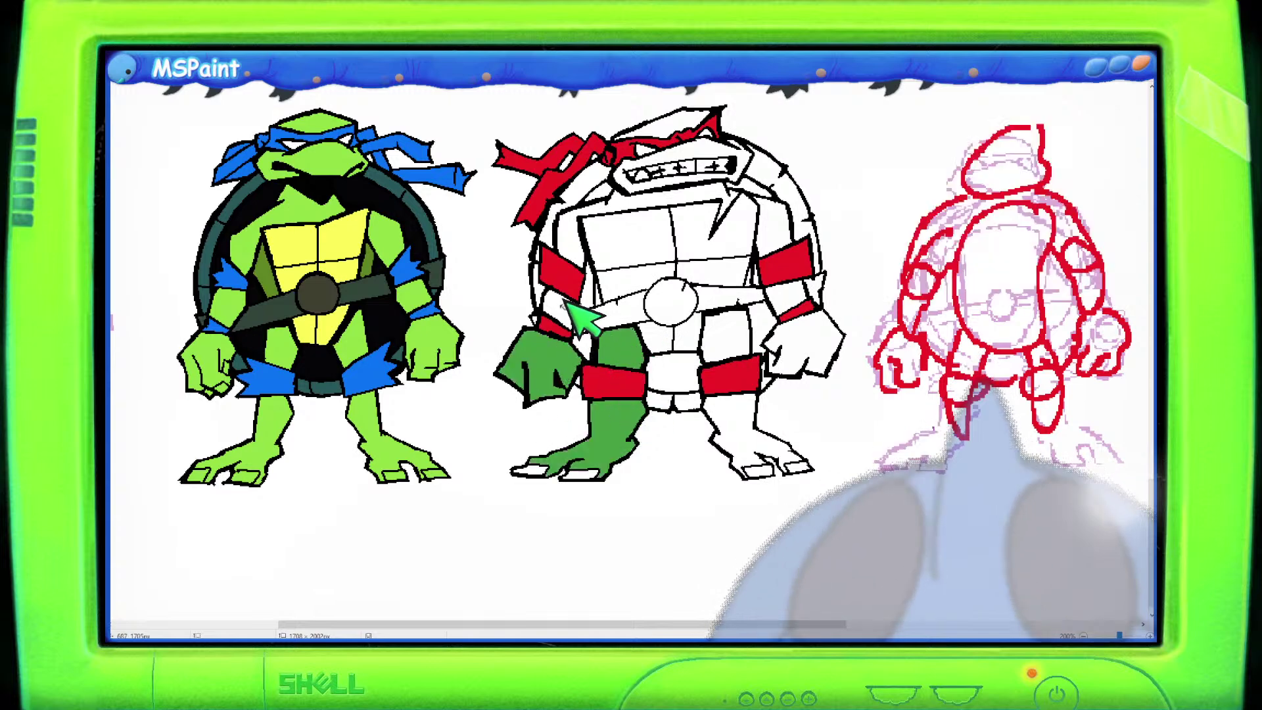
Fill Raph's arms, head, right-side fist, thigh and foot, and the toes with the same green.
click(565, 304)
click(567, 226)
click(642, 158)
click(779, 217)
click(798, 305)
click(819, 345)
click(736, 342)
click(750, 439)
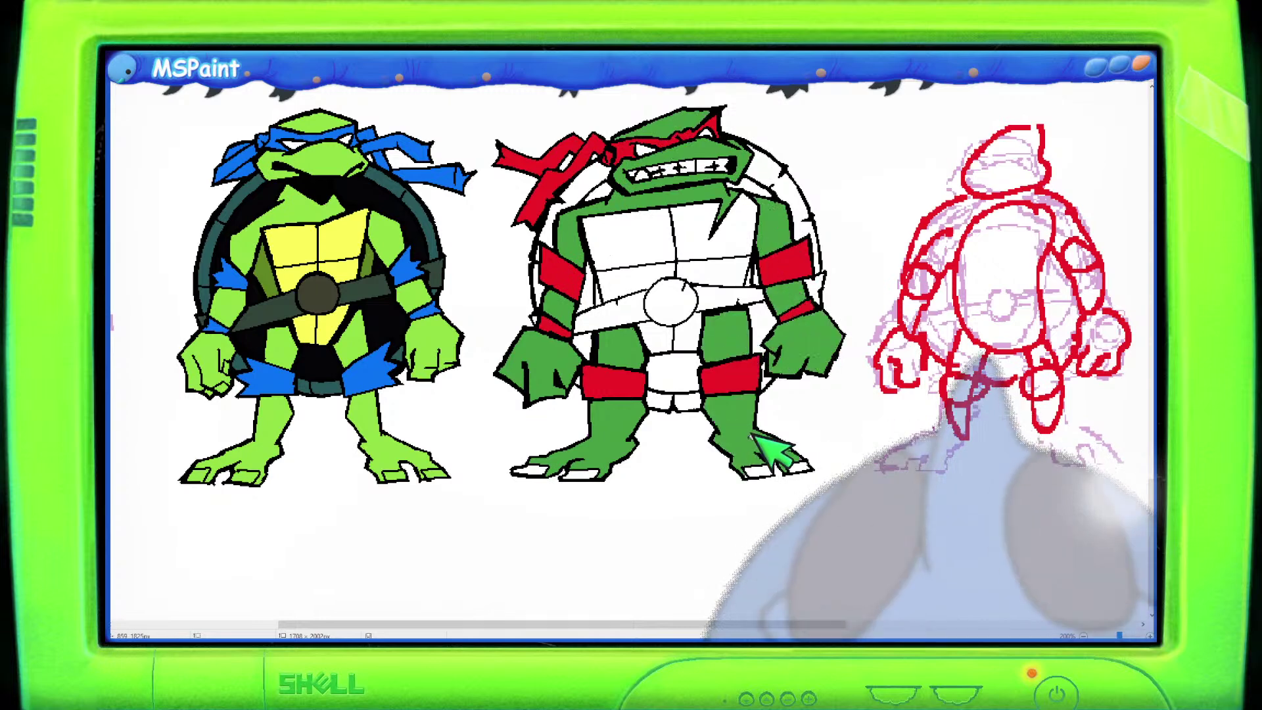
click(752, 468)
click(792, 467)
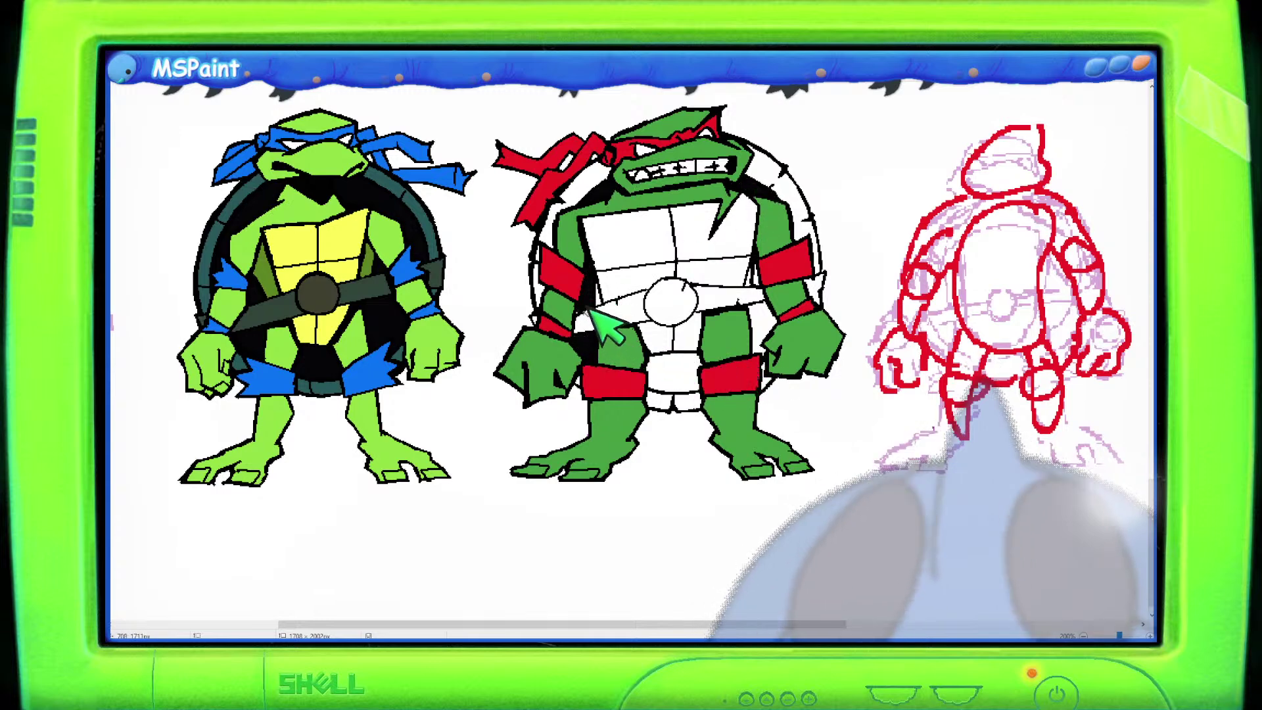
Fill the shell interior behind Raph's shoulders, waist and between his legs with black, undoing the stray diagonal line.
click(683, 374)
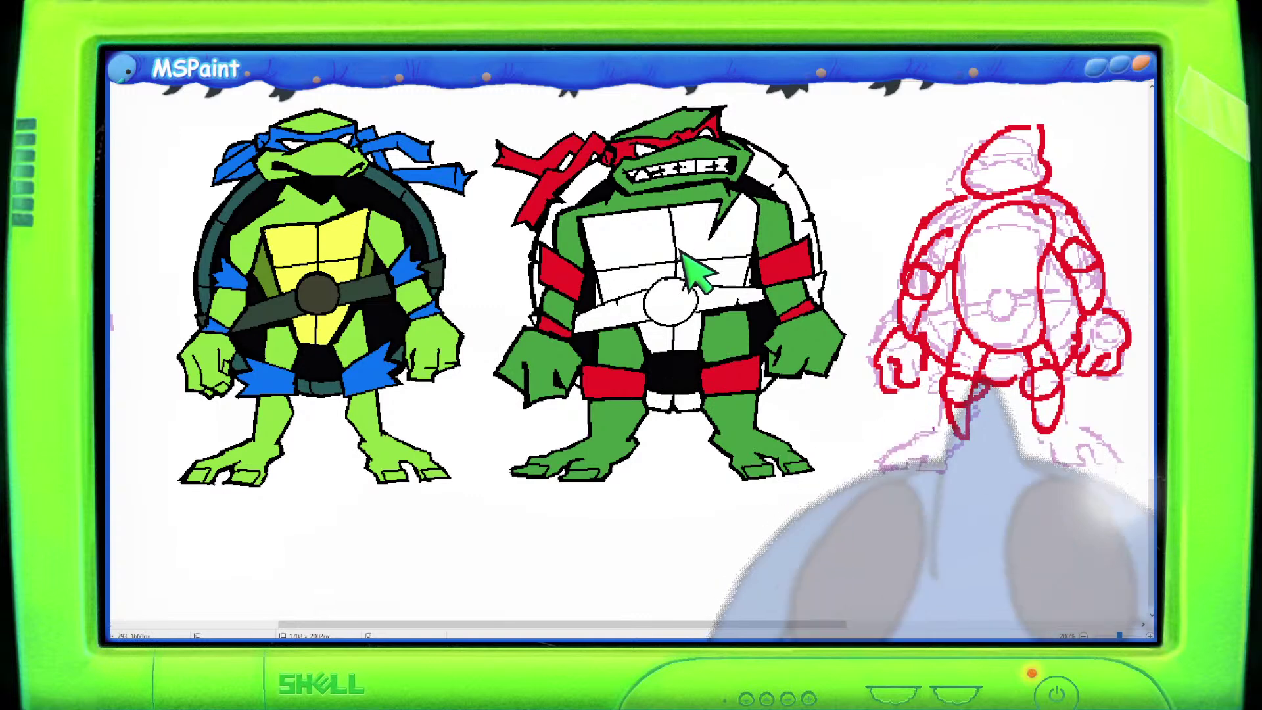
mouse_move(774, 189)
mouse_down()
mouse_move(825, 155)
mouse_move(835, 128)
mouse_up()
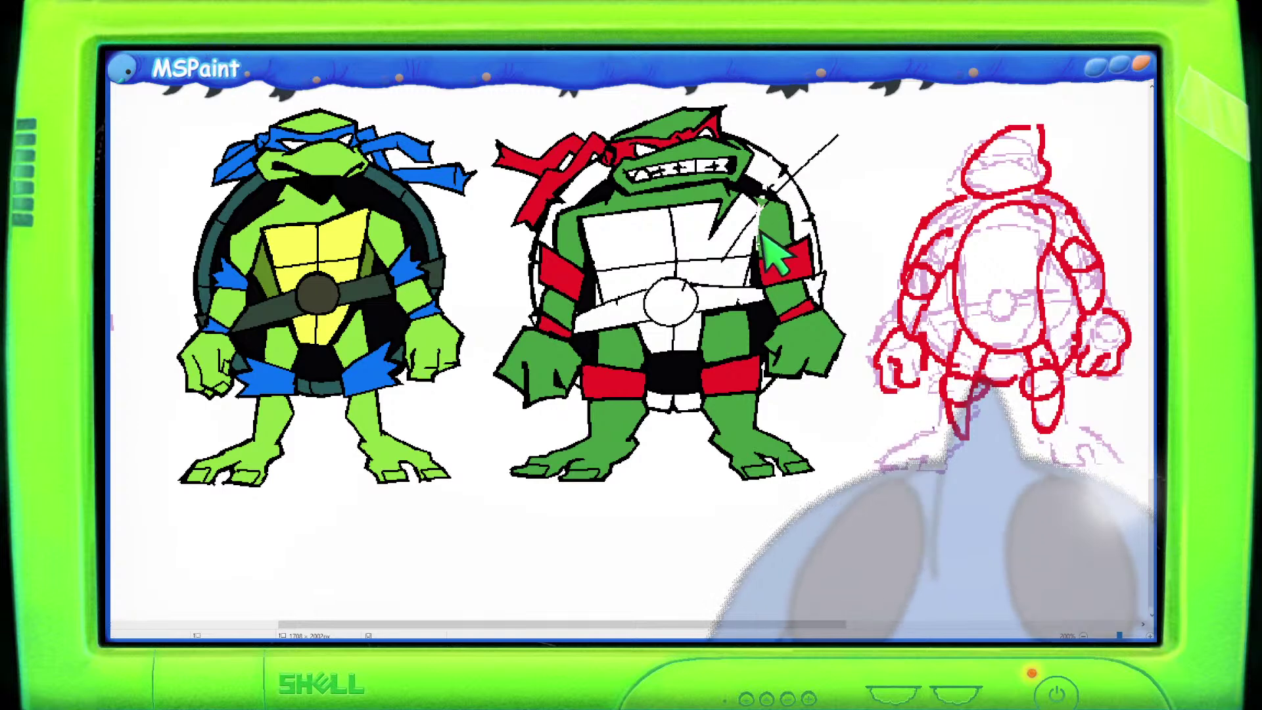
key(ctrl+z)
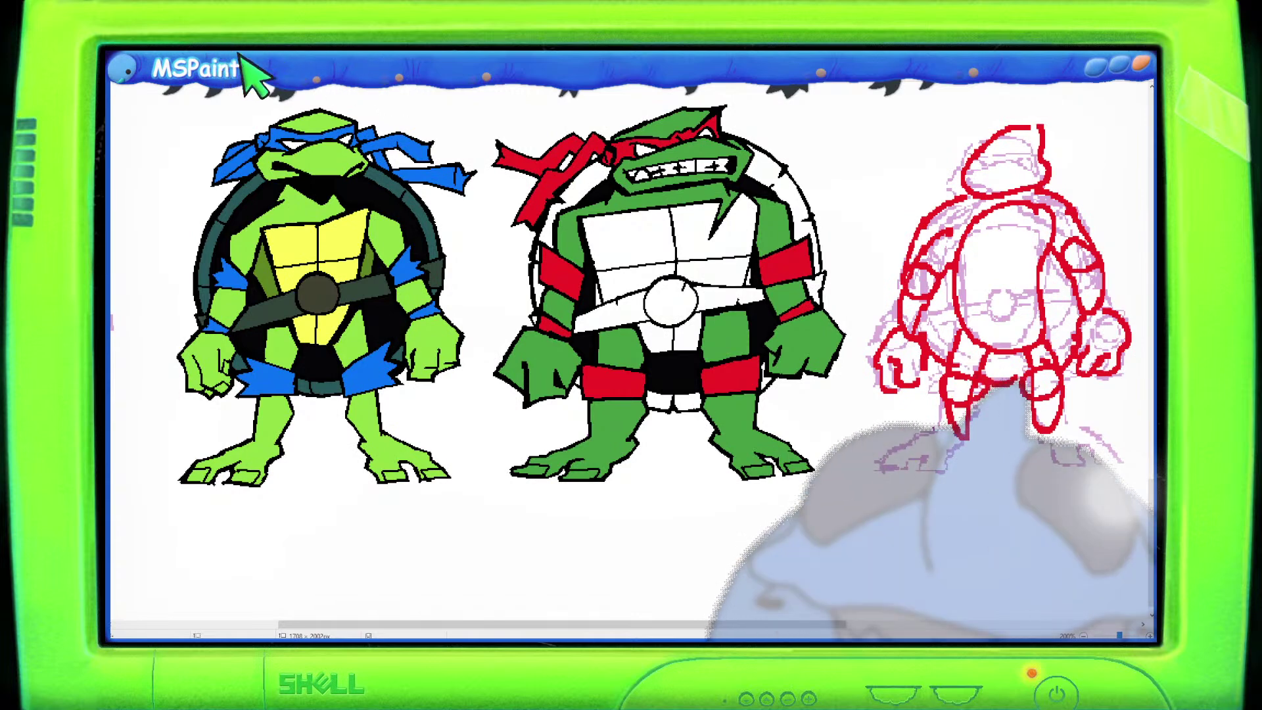
Try a bright yellow fill on Raph's chest and belly plates.
click(657, 247)
click(709, 234)
click(651, 282)
click(697, 289)
click(673, 332)
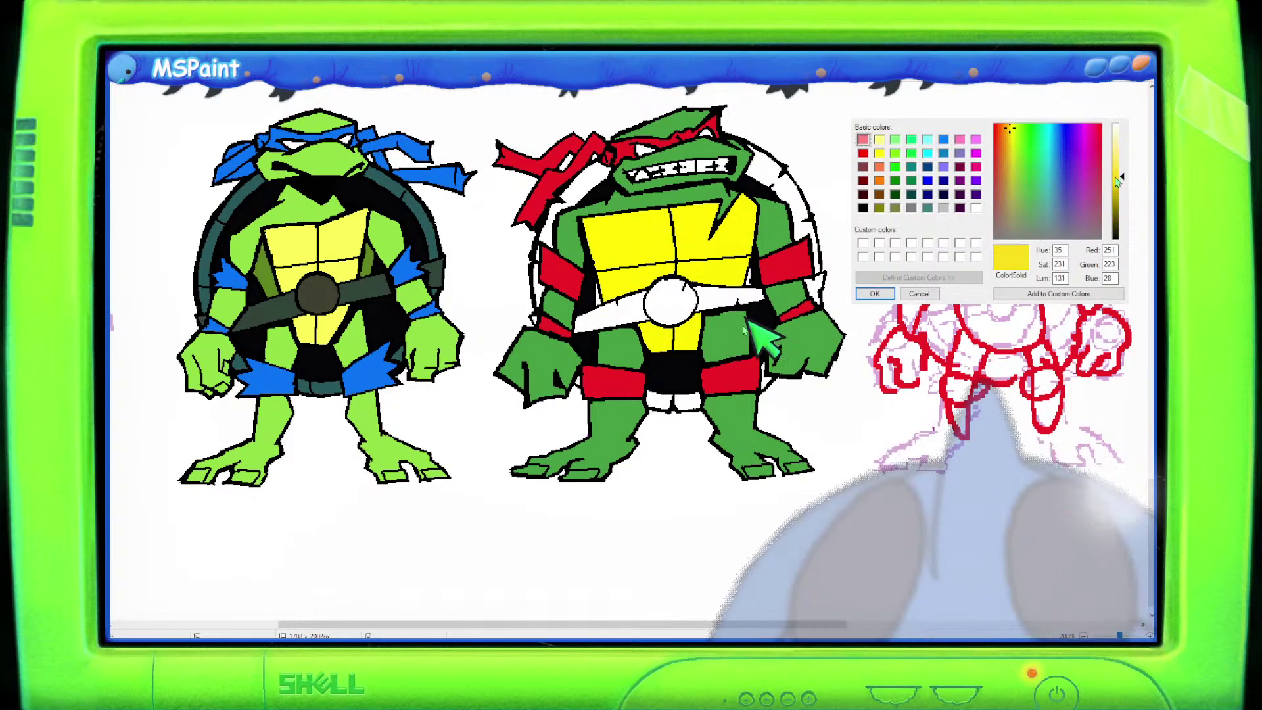
Refill all of Raph's chest and belly plates with a slightly deeper golden yellow.
click(629, 244)
click(624, 221)
click(677, 257)
click(723, 217)
click(708, 271)
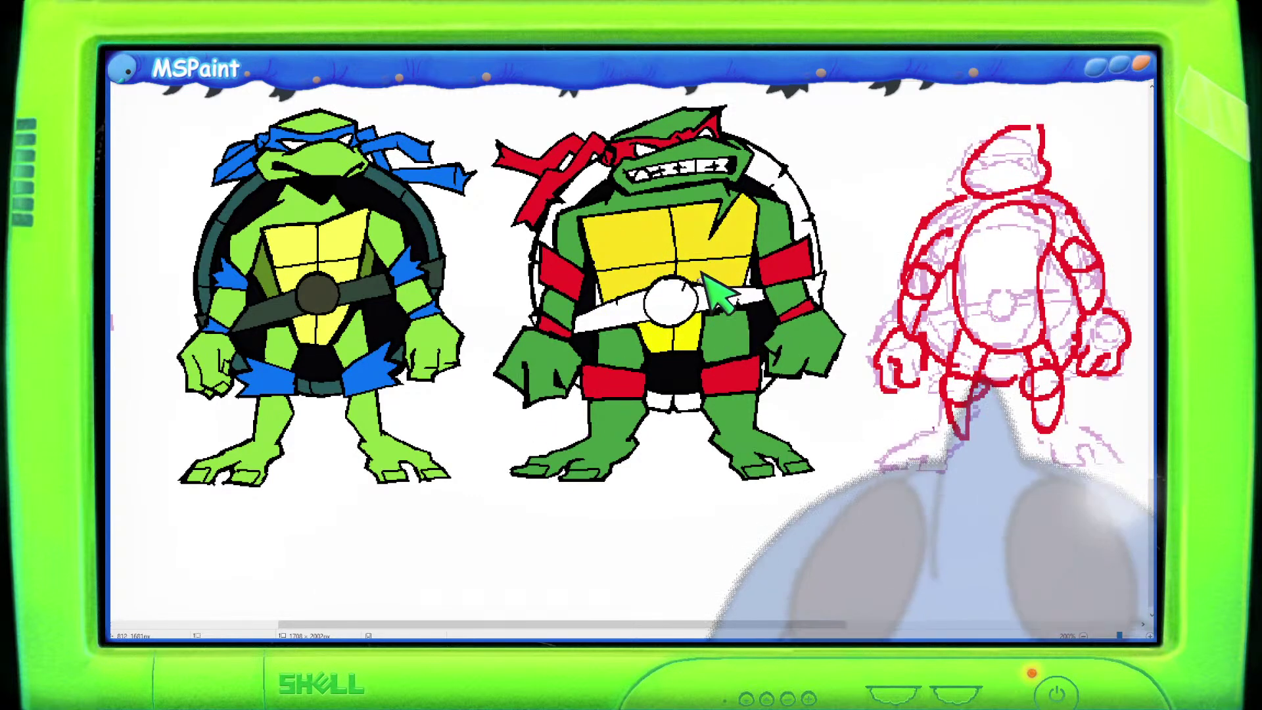
click(686, 338)
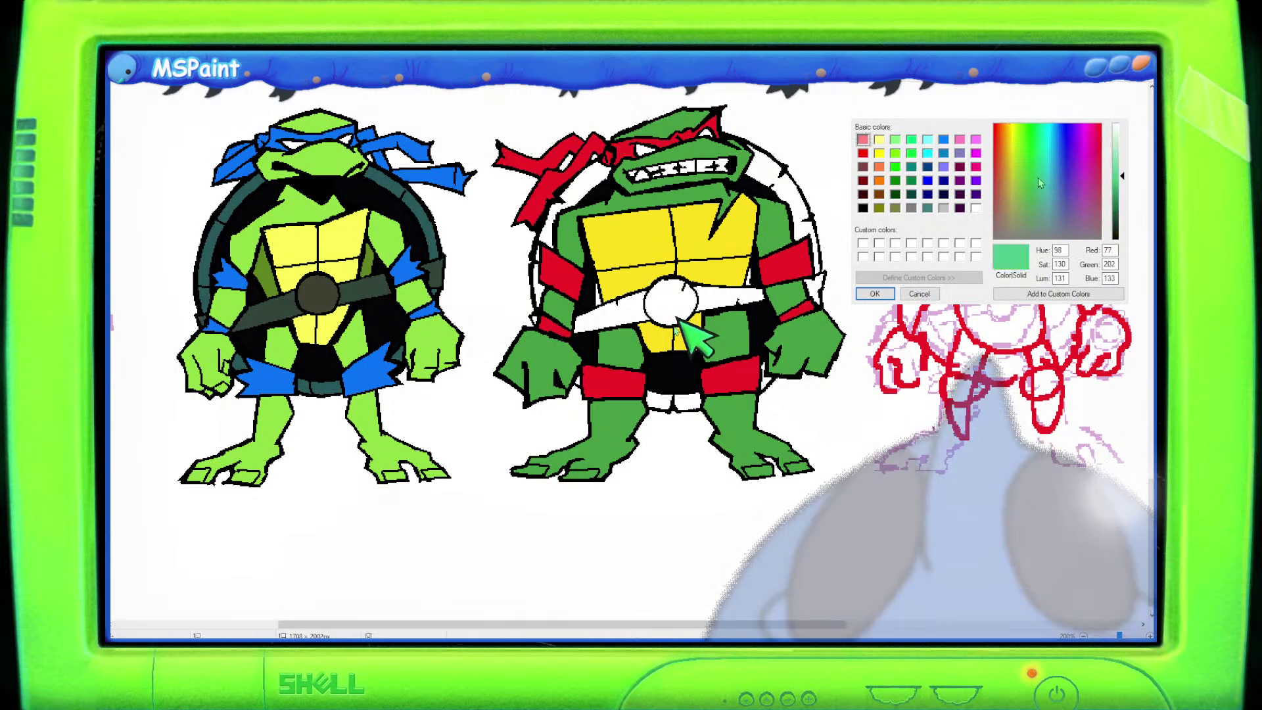
Mix a dark olive brown and try it on Raph's shell segments and belt.
click(1074, 173)
click(1017, 180)
drag(1012, 187, 1012, 199)
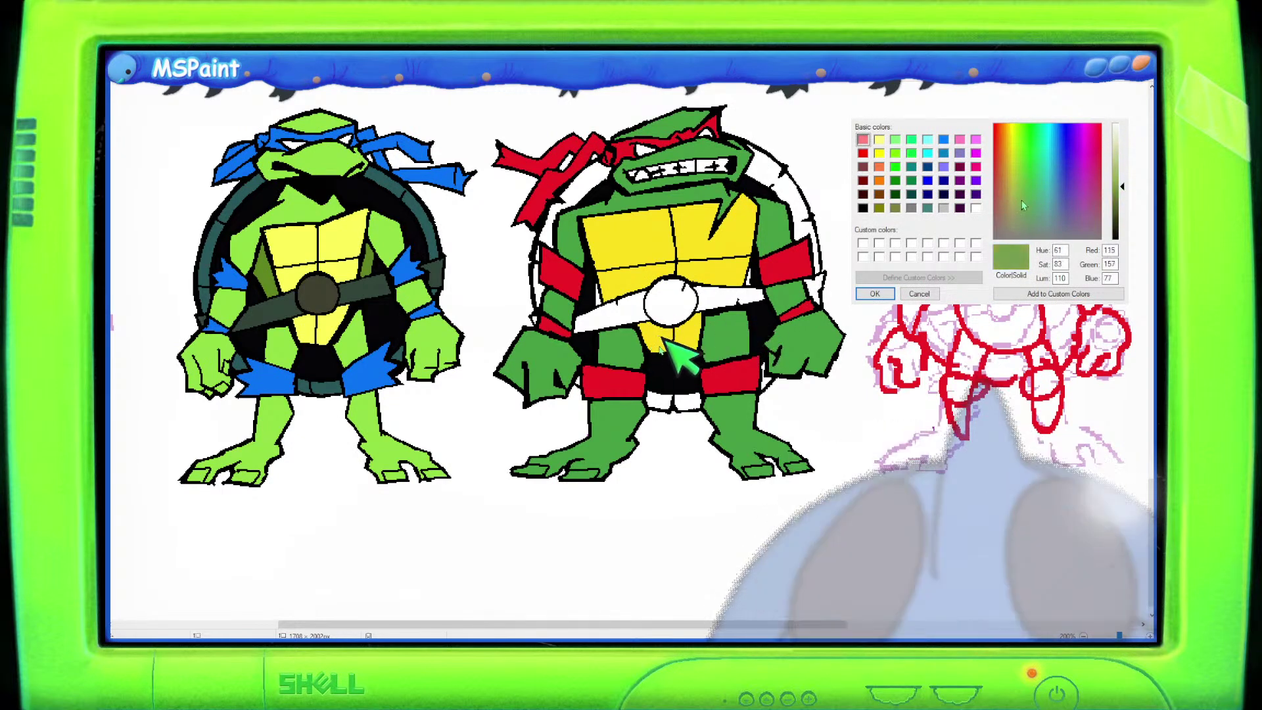
click(1025, 211)
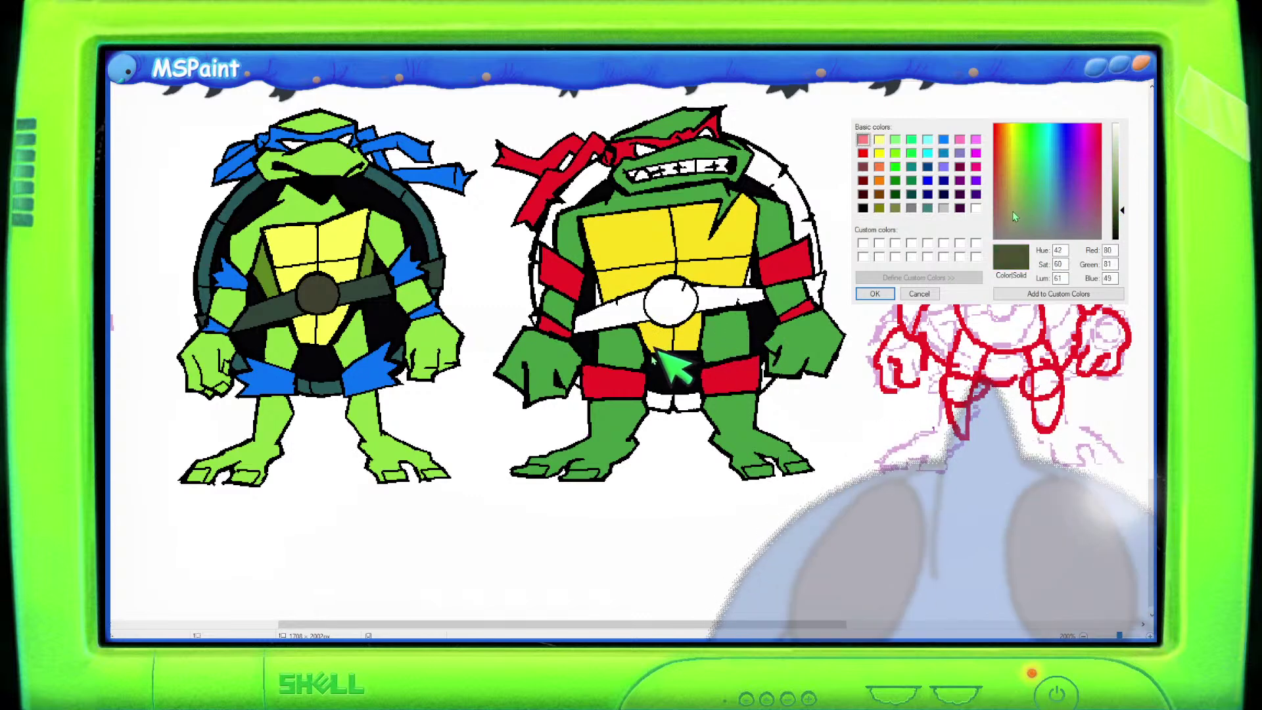
click(588, 201)
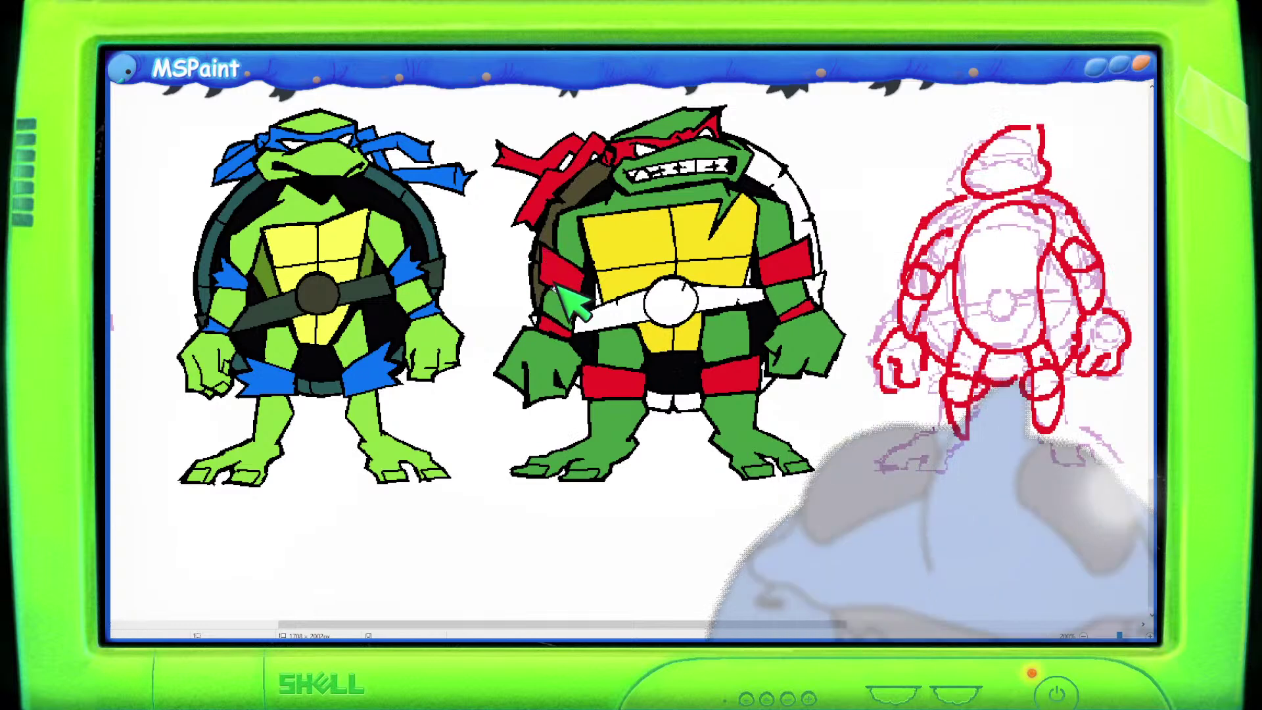
click(785, 184)
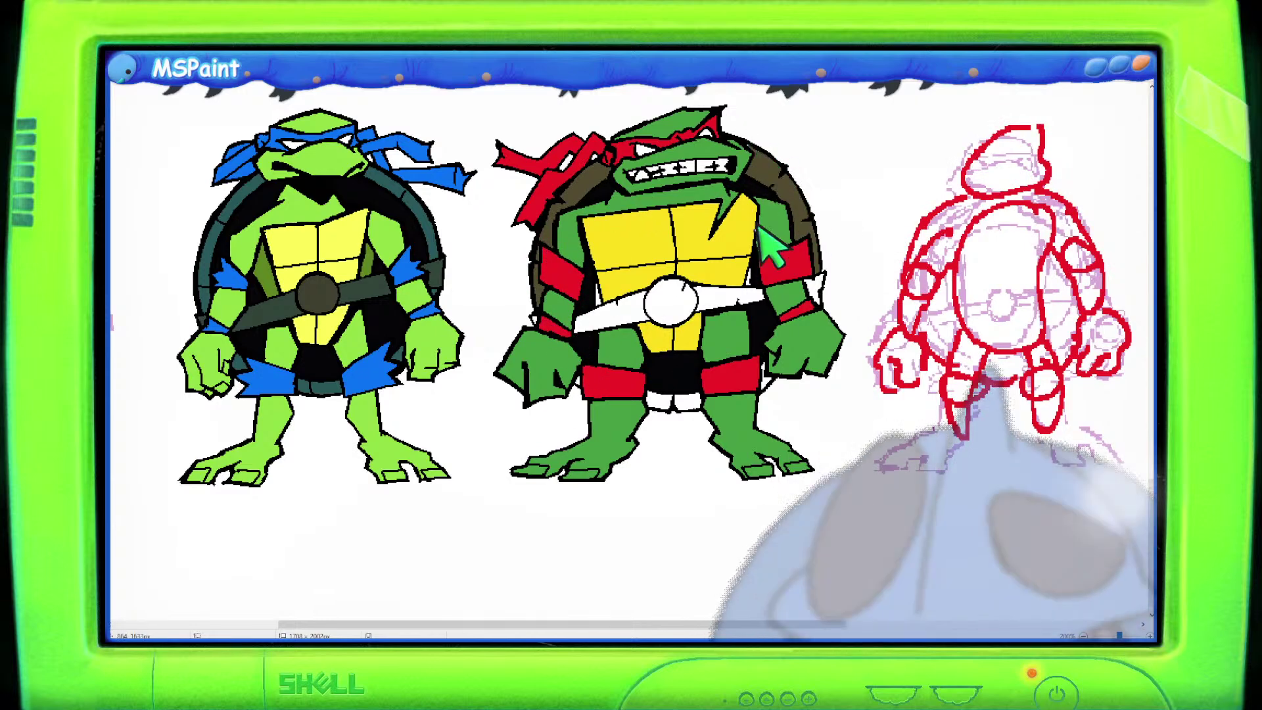
click(674, 401)
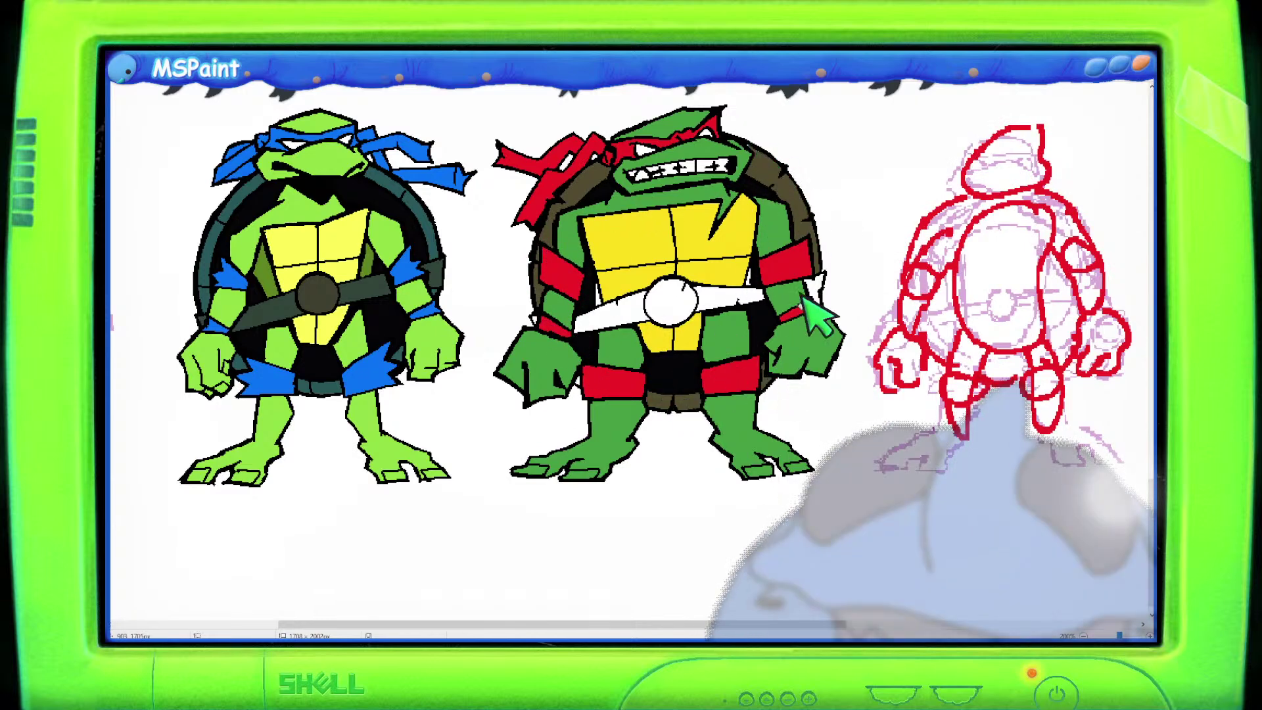
click(594, 317)
click(727, 295)
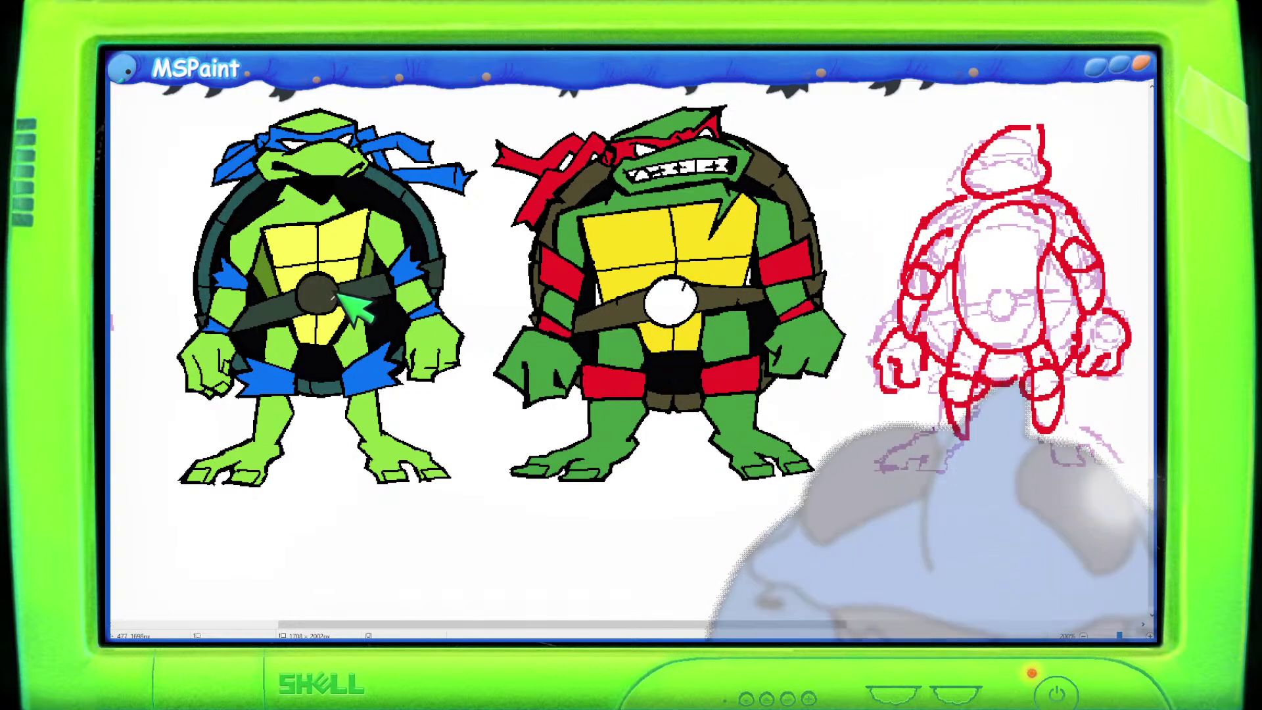
Fill Raph's belt buckle with Leo's dark buckle colour and recolour his belt and shell reddish brown.
click(676, 294)
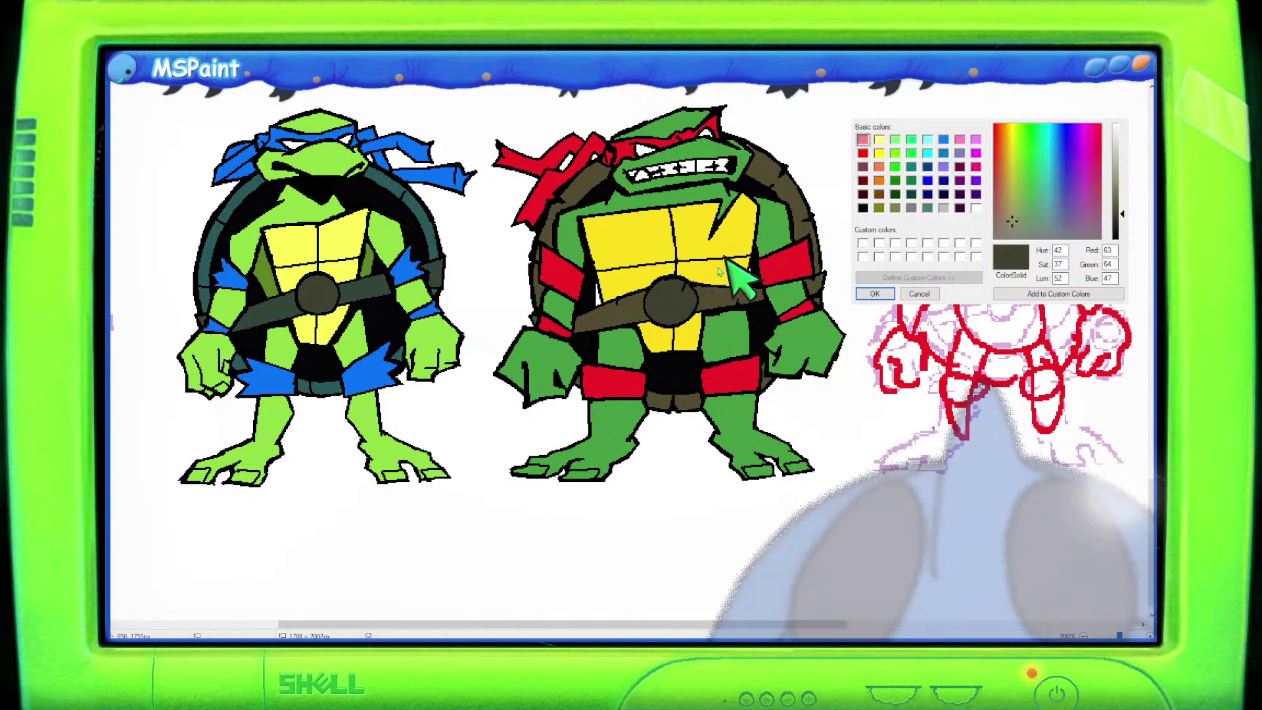
click(874, 293)
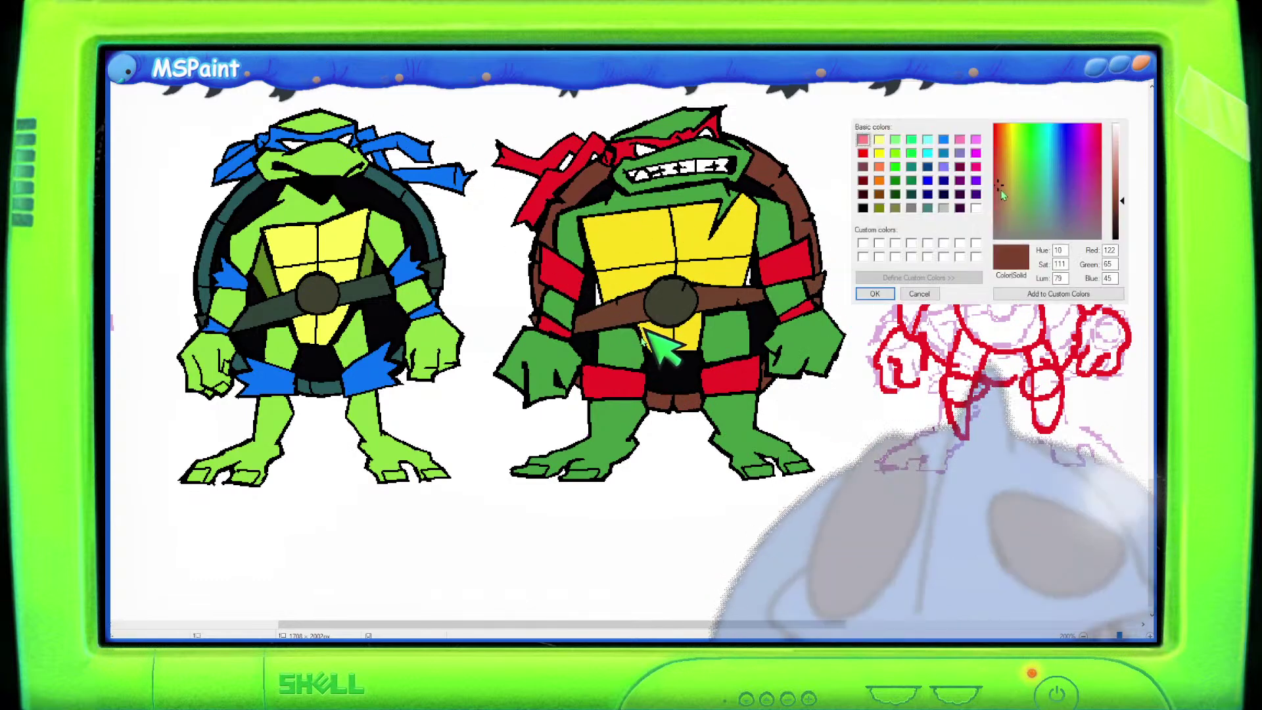
Mix a dark muted burgundy and refill Raph's shell segments with it, leaving the belt brown.
click(997, 199)
click(1097, 200)
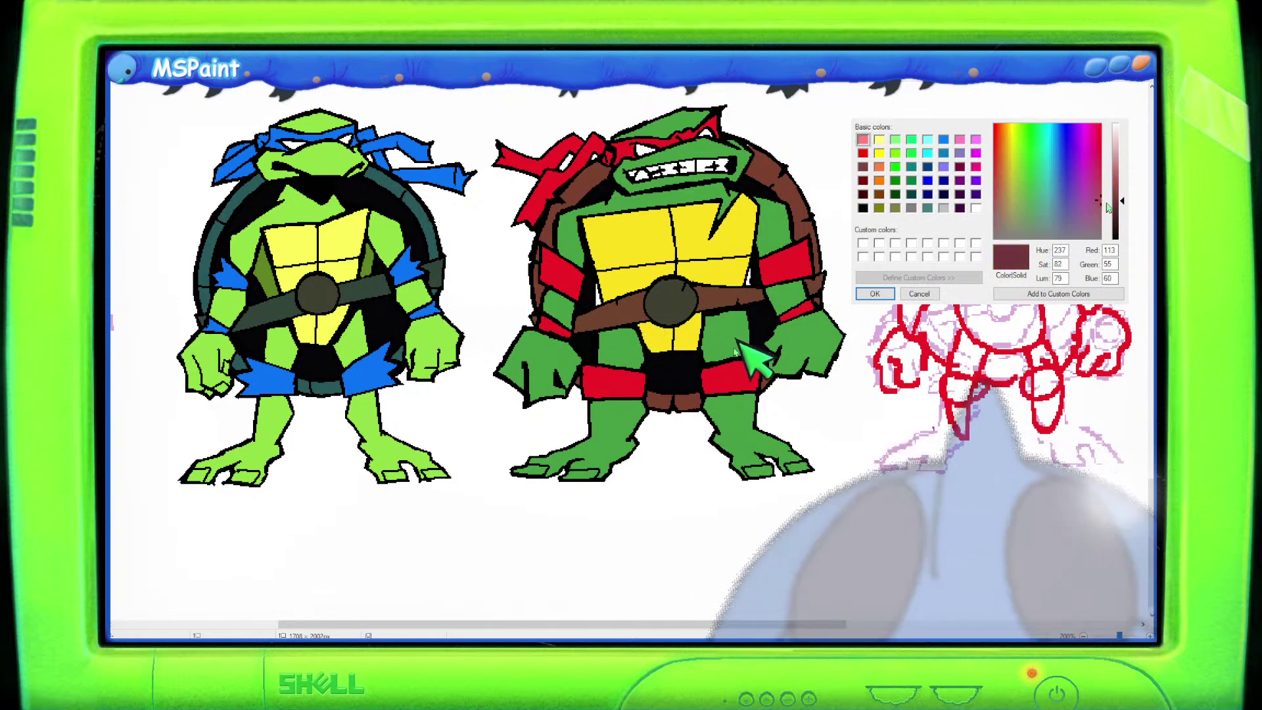
click(1121, 208)
key(Return)
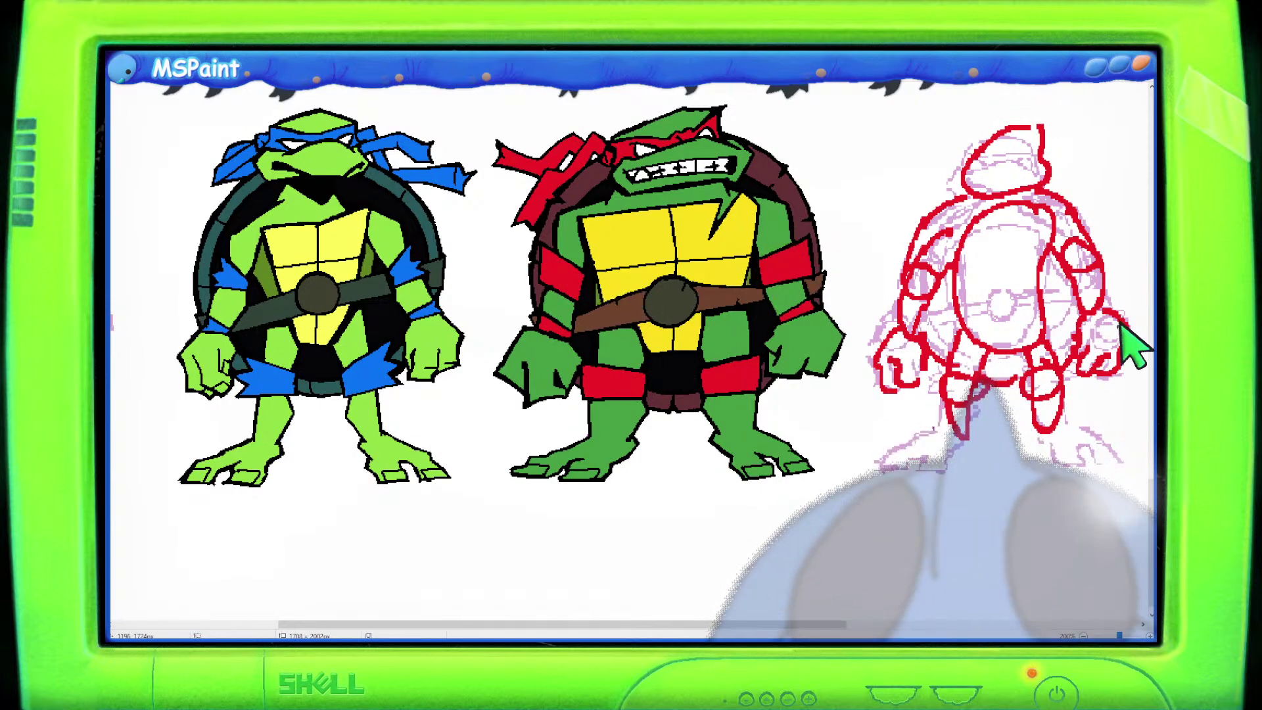
Compare the coloured Leo and Raph side by side and within the whole four-turtle lineup.
scroll(1005, 346, down, 1)
scroll(723, 378, down, 1)
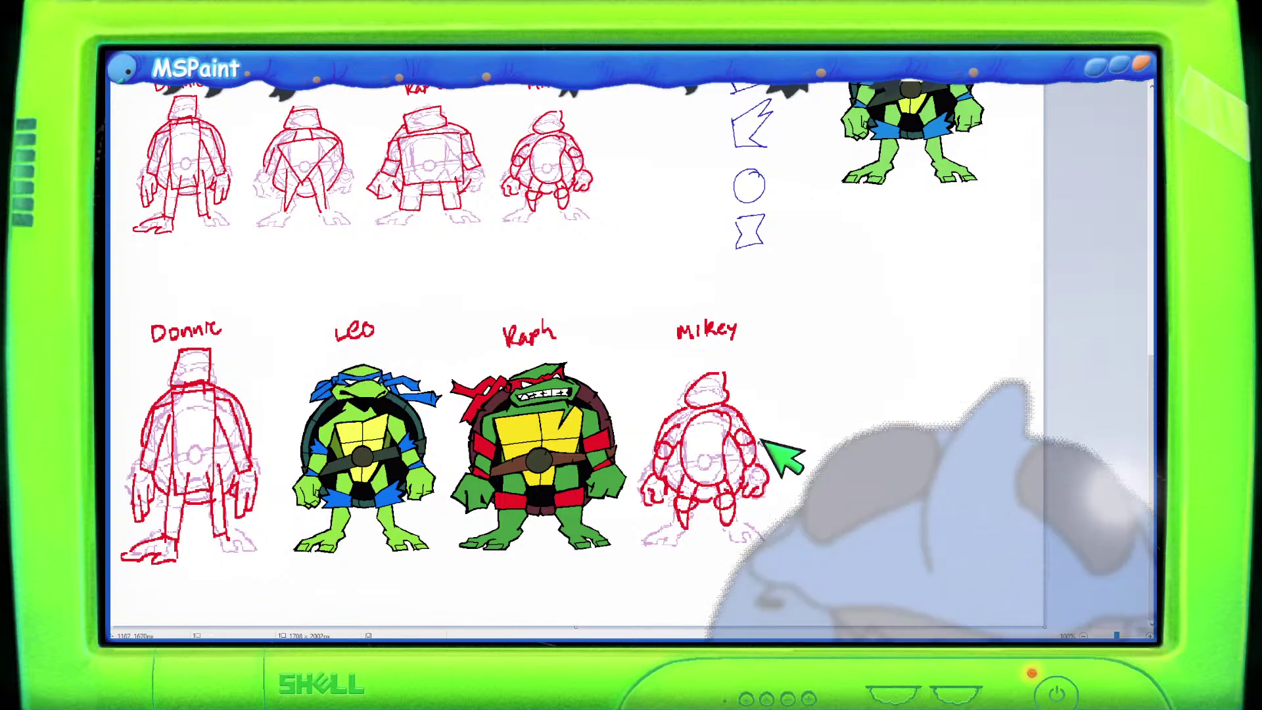
ctrl+scroll(543, 450, up, 2)
scroll(567, 442, down, 5)
scroll(589, 451, down, 2)
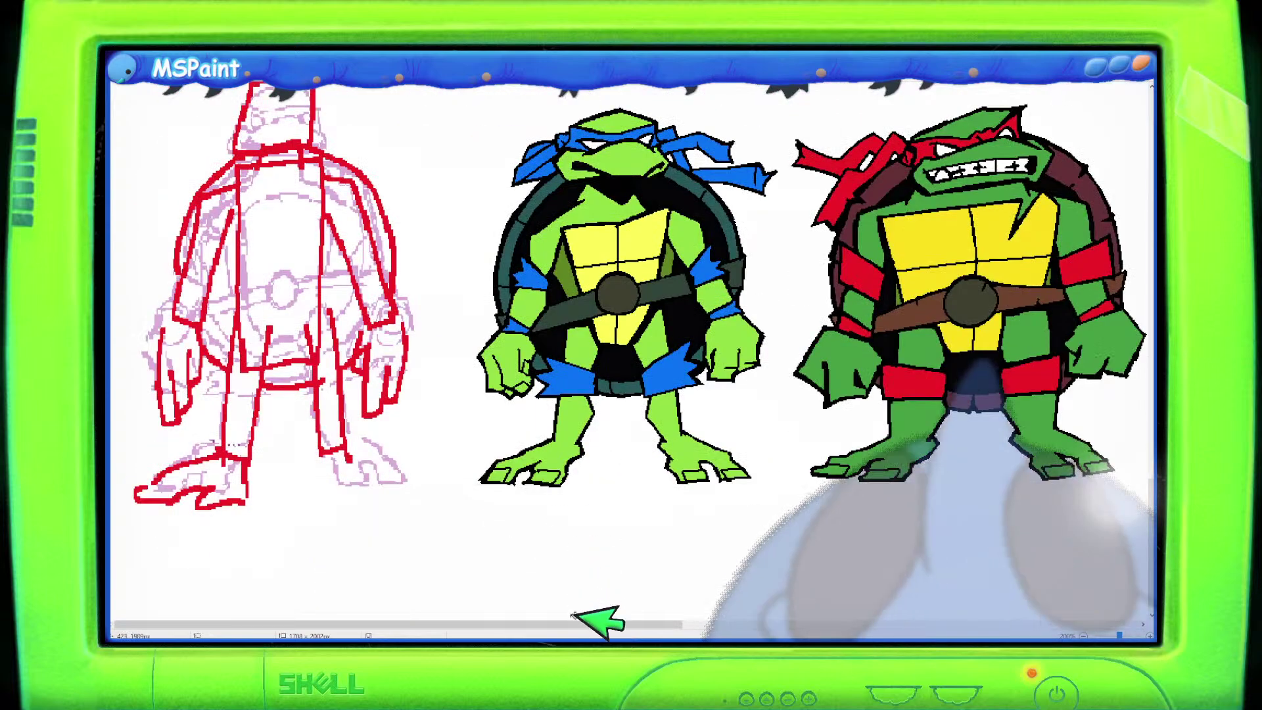
drag(600, 629, 693, 632)
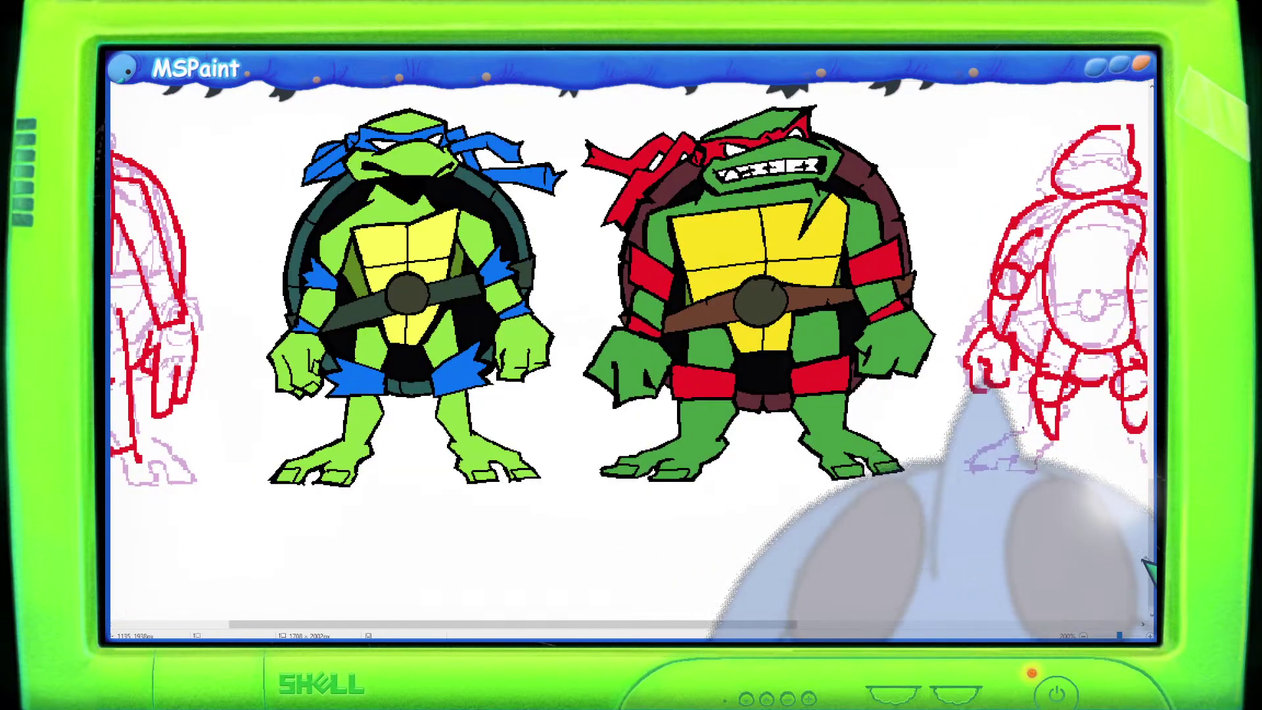
scroll(634, 361, up, 3)
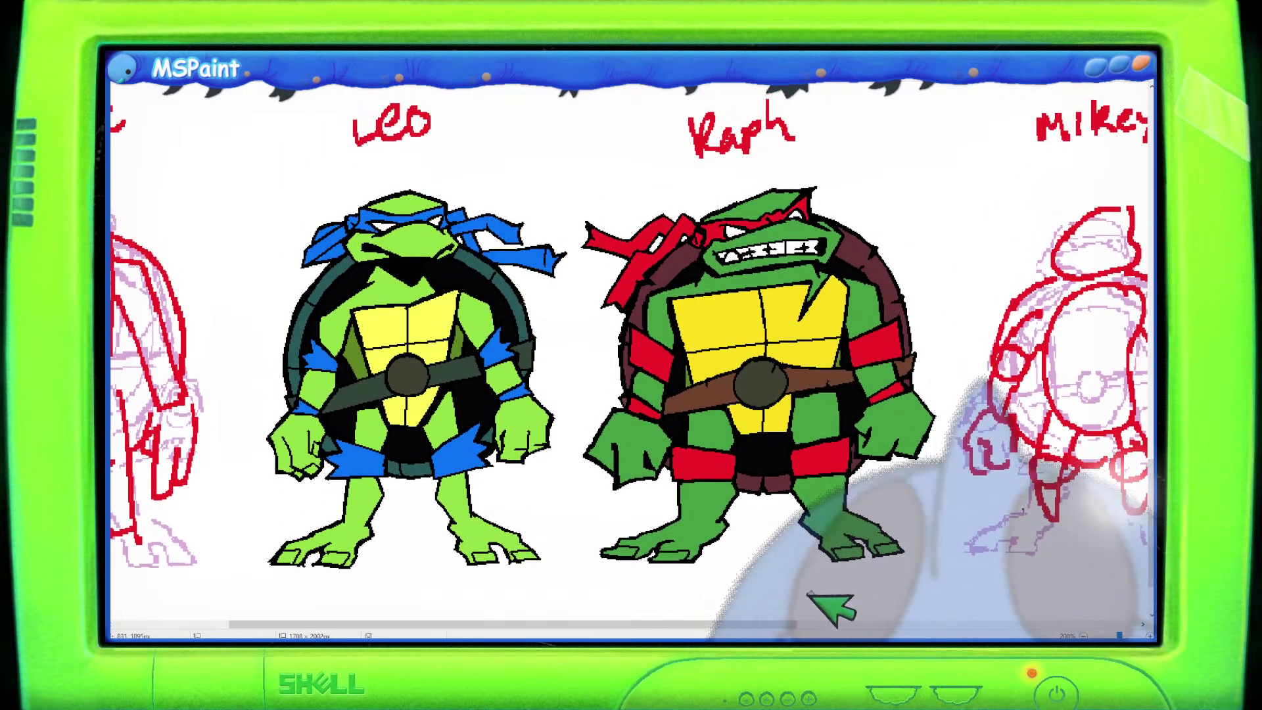
drag(774, 632, 789, 632)
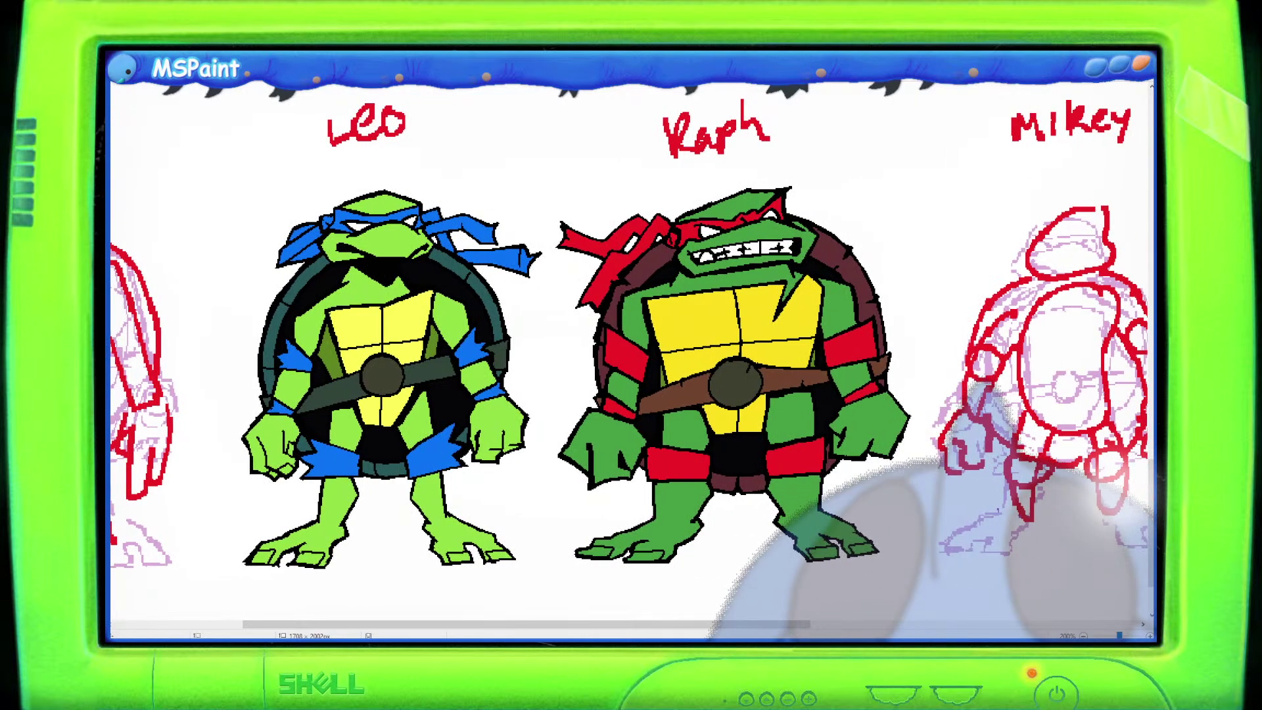
drag(782, 630, 736, 626)
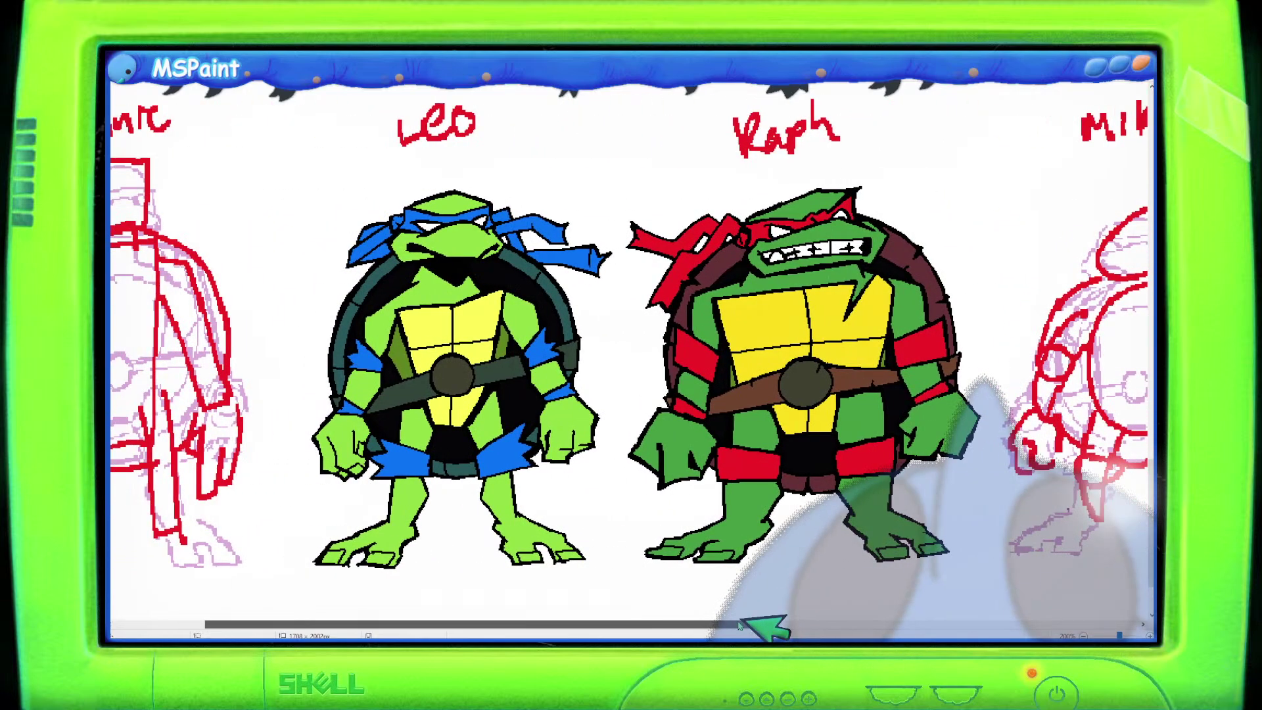
ctrl+scroll(848, 431, down, 2)
scroll(774, 417, up, 5)
scroll(718, 375, down, 5)
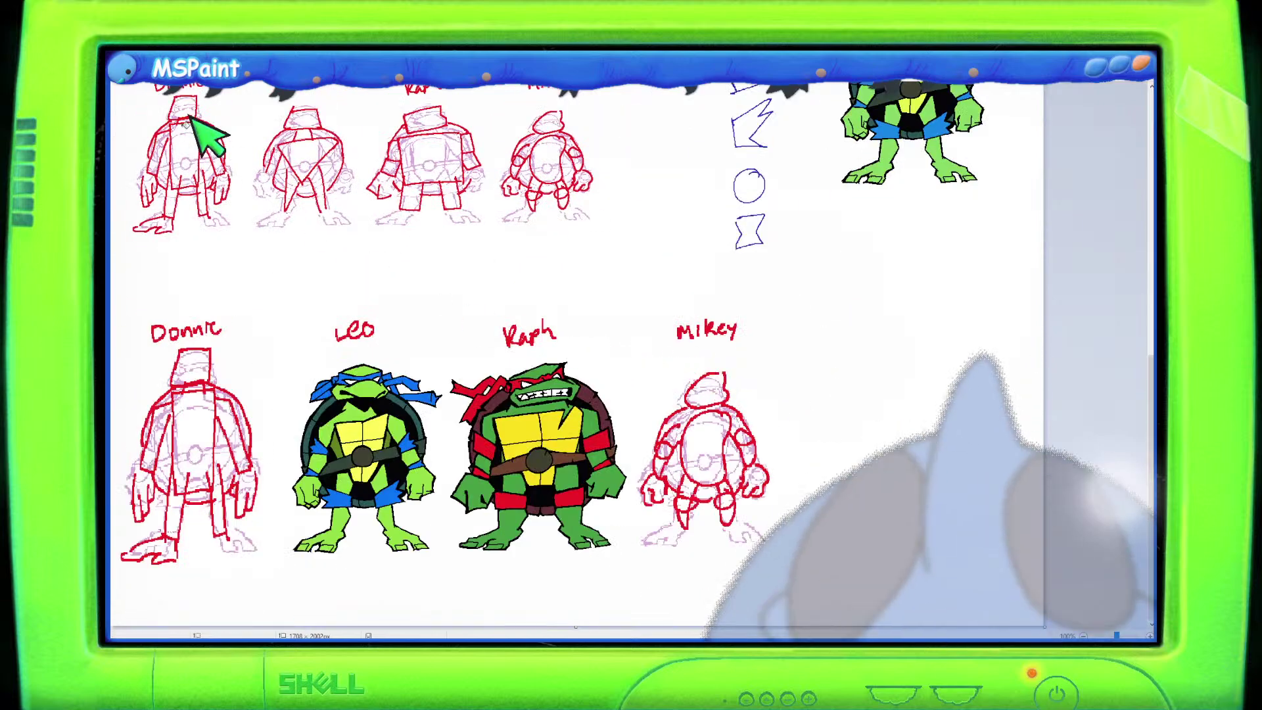
Select the whole coloured Raph in the large lineup and nudge him slightly away from Leo.
mouse_move(618, 359)
mouse_down()
mouse_move(295, 377)
mouse_move(280, 454)
mouse_move(290, 578)
mouse_move(625, 575)
mouse_move(623, 350)
mouse_up()
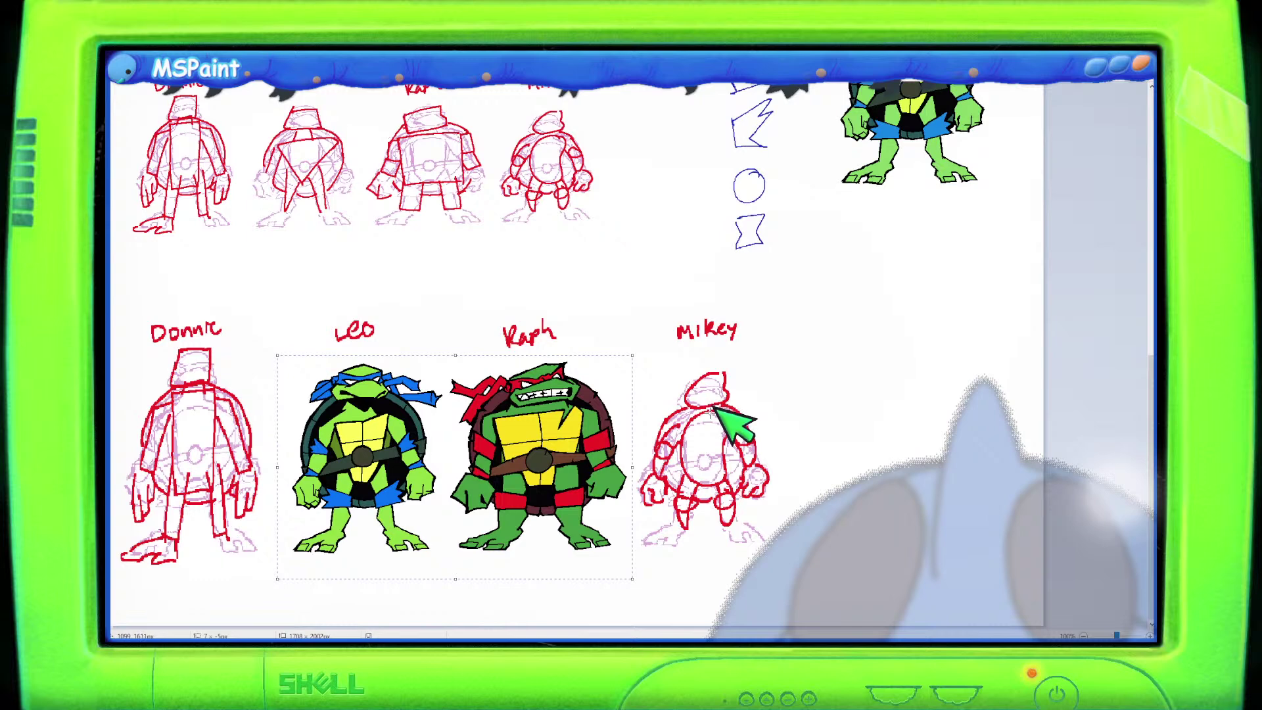
click(750, 425)
drag(603, 358, 450, 359)
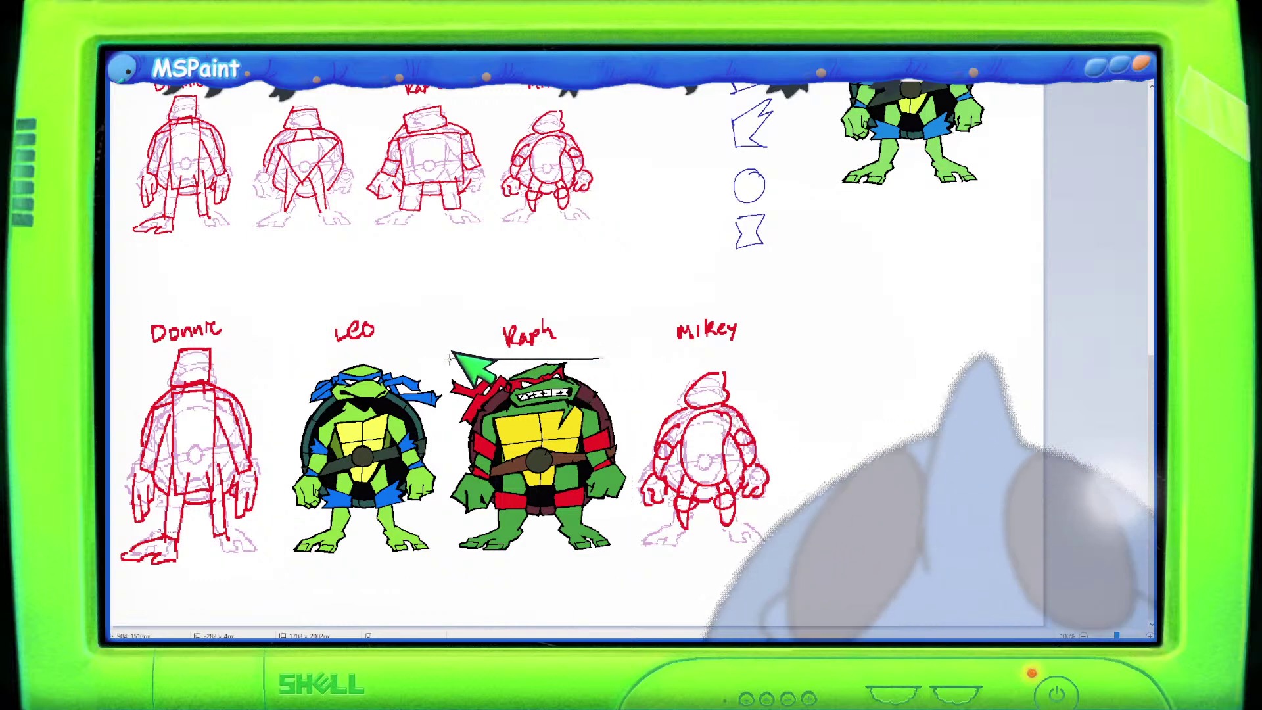
drag(447, 410, 591, 516)
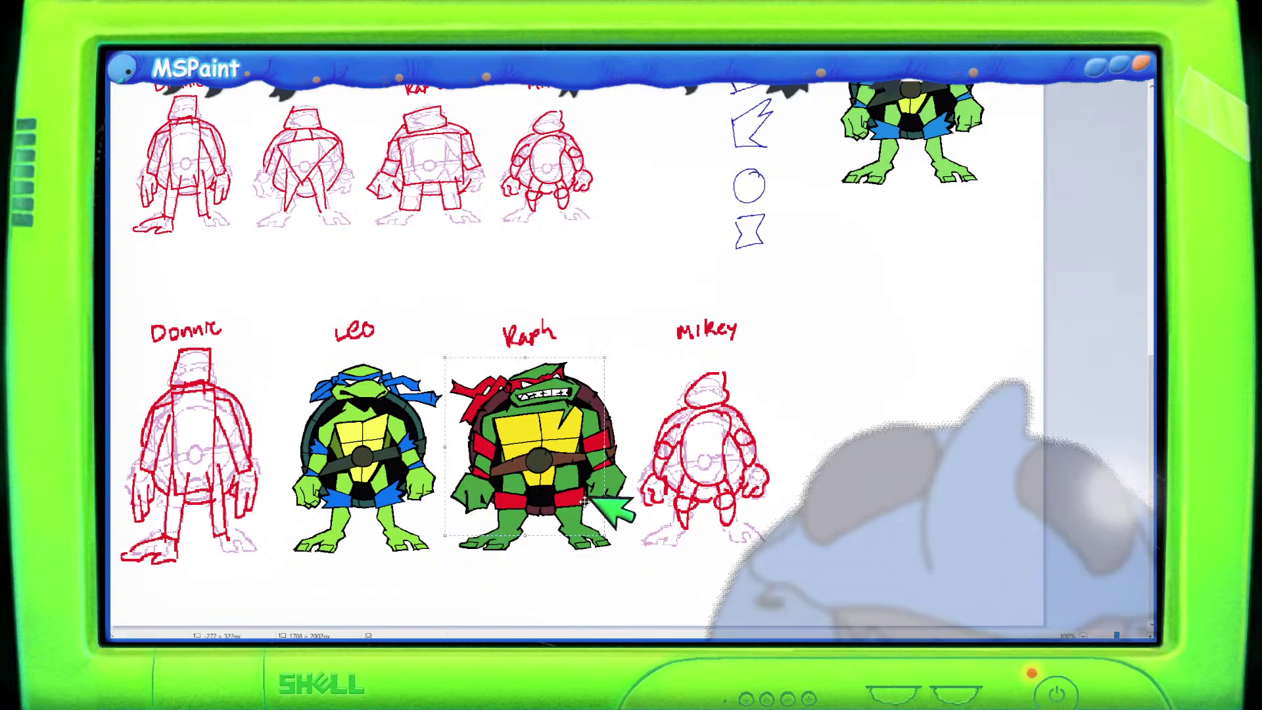
mouse_move(625, 355)
mouse_down()
mouse_move(460, 356)
mouse_move(448, 473)
mouse_move(483, 558)
mouse_move(591, 546)
mouse_move(626, 519)
mouse_move(638, 474)
mouse_up()
drag(591, 412, 584, 415)
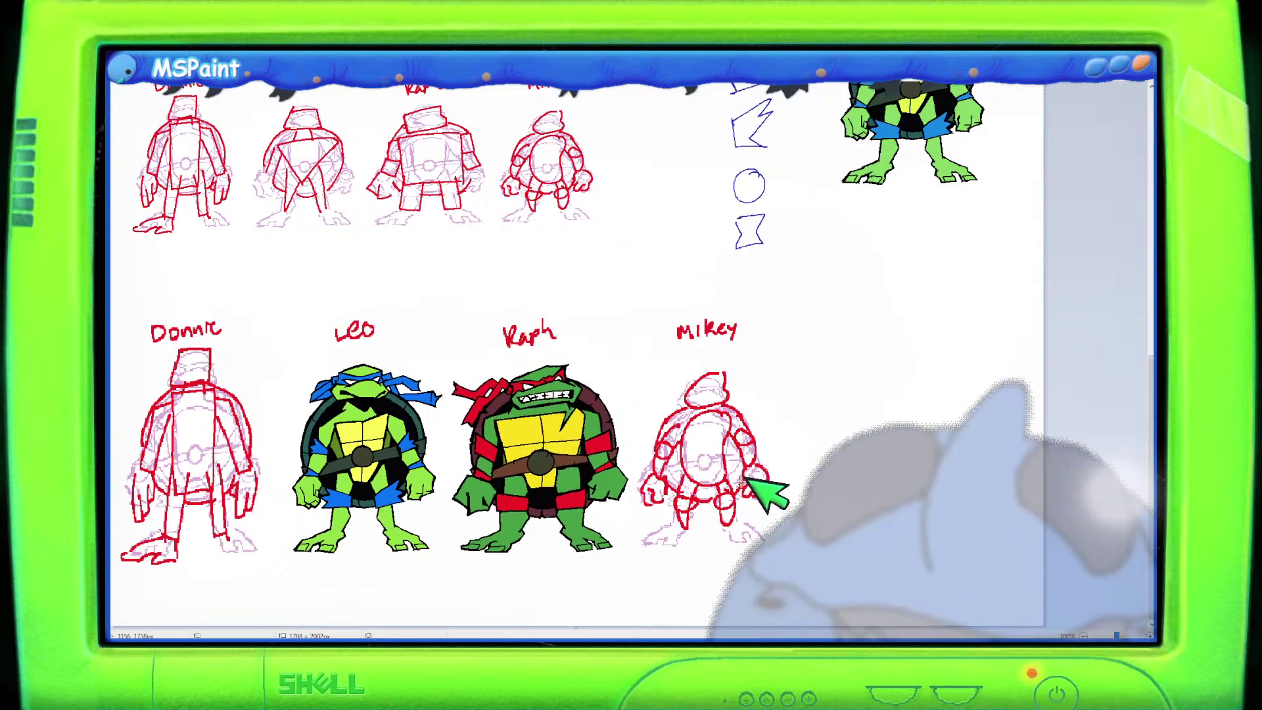
Select Raph's feet one at a time and nudge them slightly to adjust his stance.
scroll(761, 497, up, 2)
scroll(754, 513, down, 5)
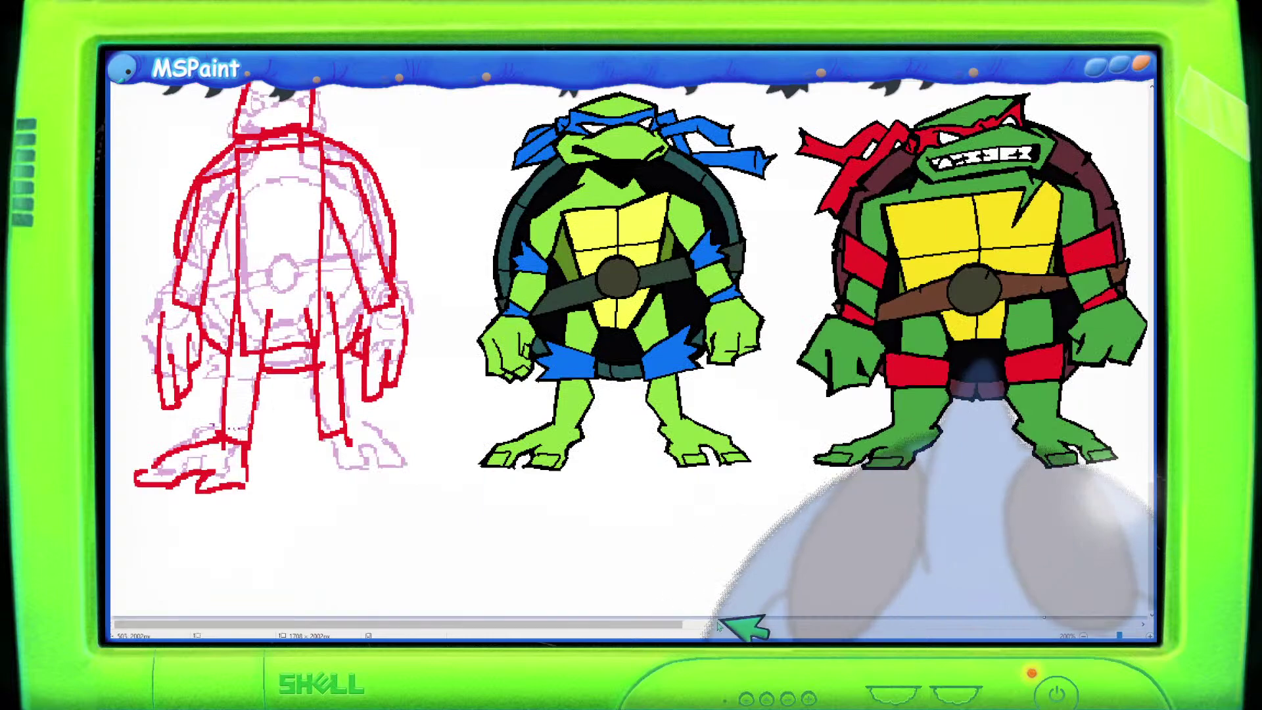
drag(684, 626, 766, 567)
mouse_move(729, 452)
mouse_down()
mouse_move(635, 434)
mouse_move(715, 487)
mouse_move(701, 457)
mouse_up()
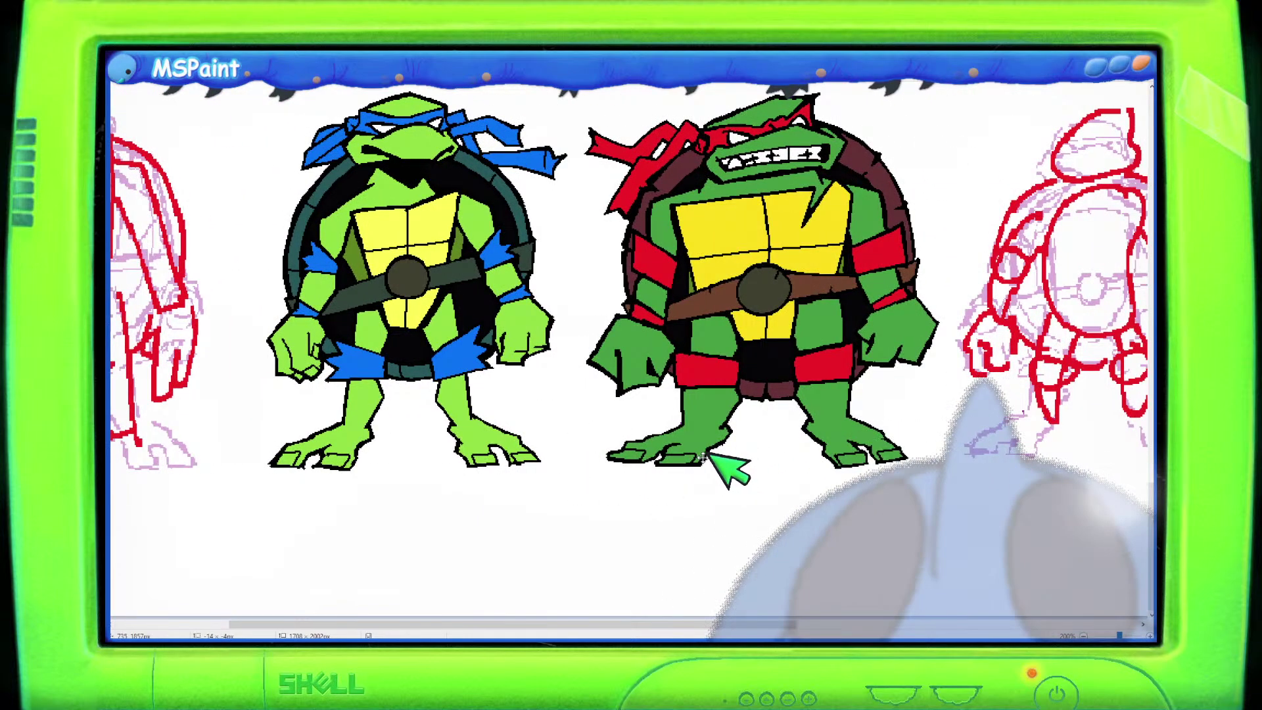
drag(926, 435, 823, 427)
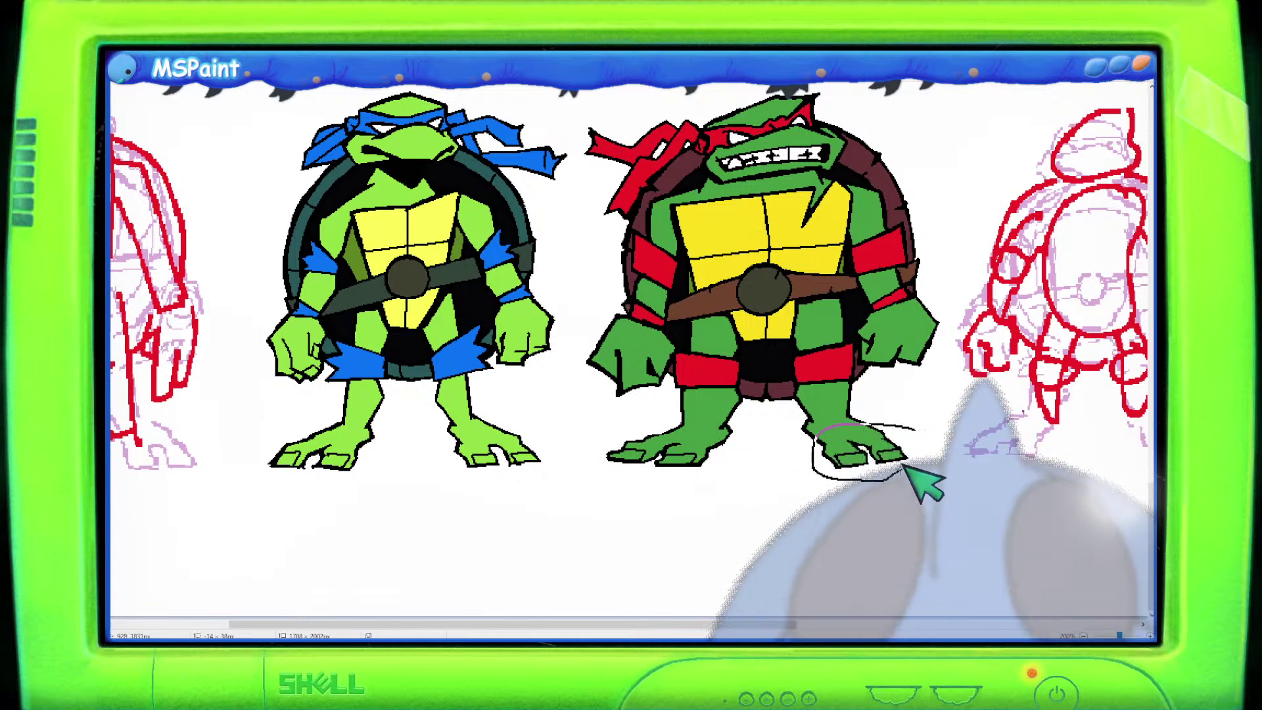
drag(899, 466, 919, 448)
click(962, 488)
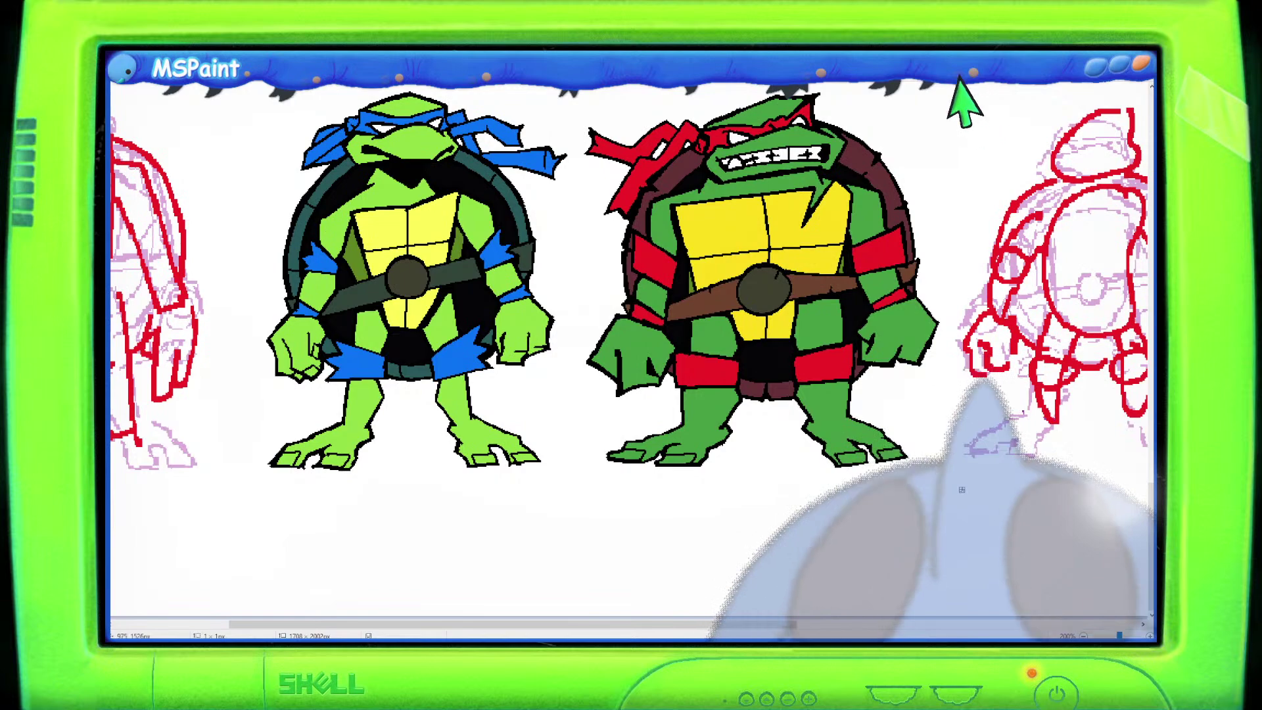
Duplicate the coloured Leo and Raph together, shrink the copy and place it in the blank area beside Mikey.
scroll(886, 332, up, 3)
scroll(887, 338, down, 4)
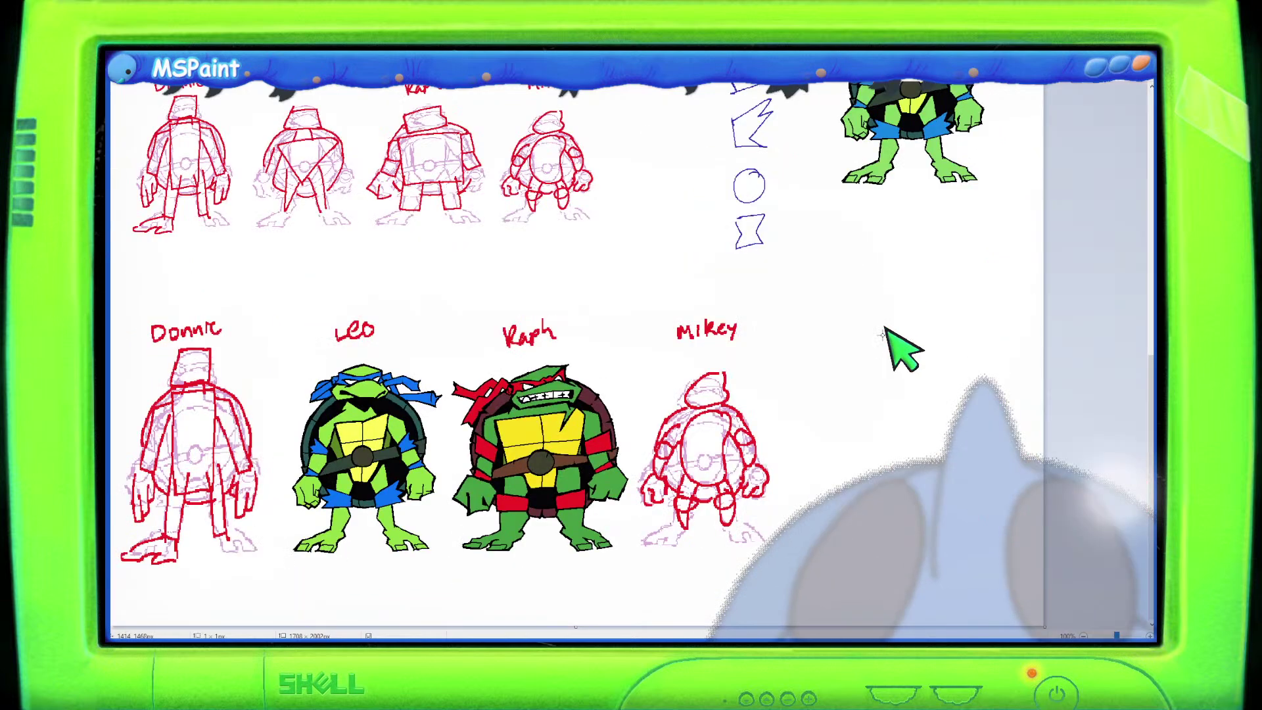
scroll(591, 469, down, 2)
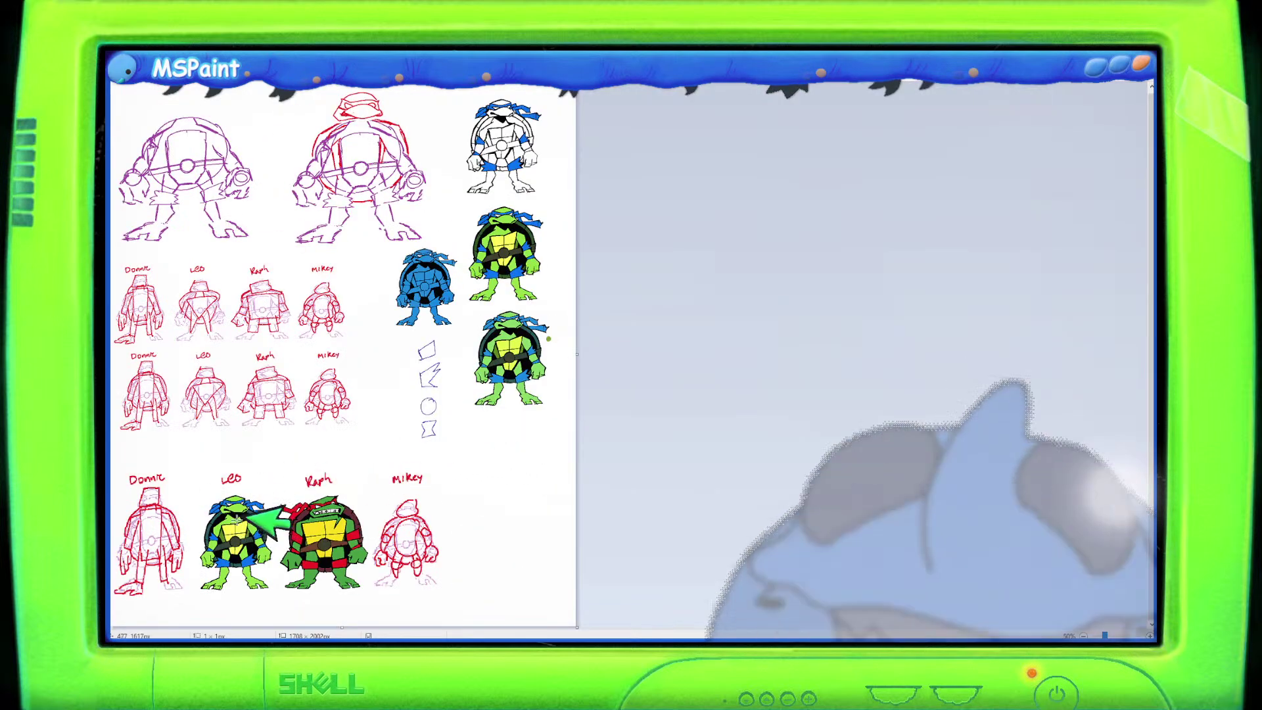
scroll(299, 523, up, 1)
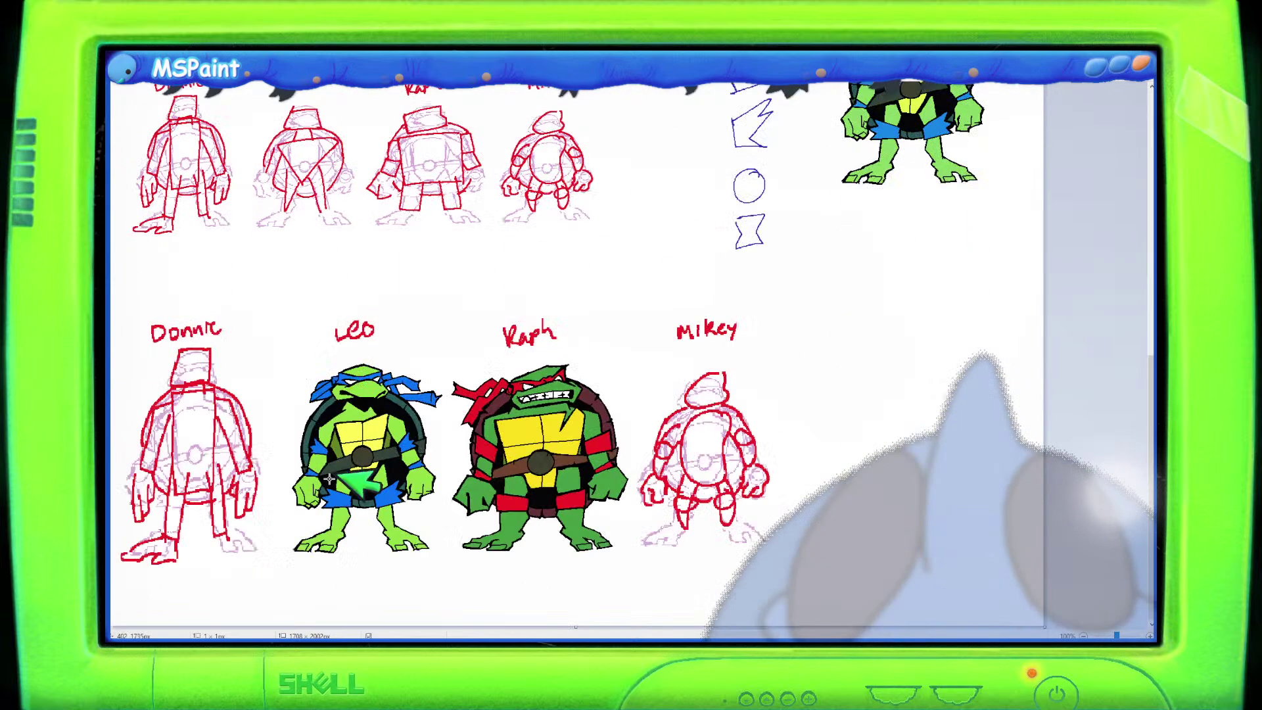
scroll(408, 456, down, 2)
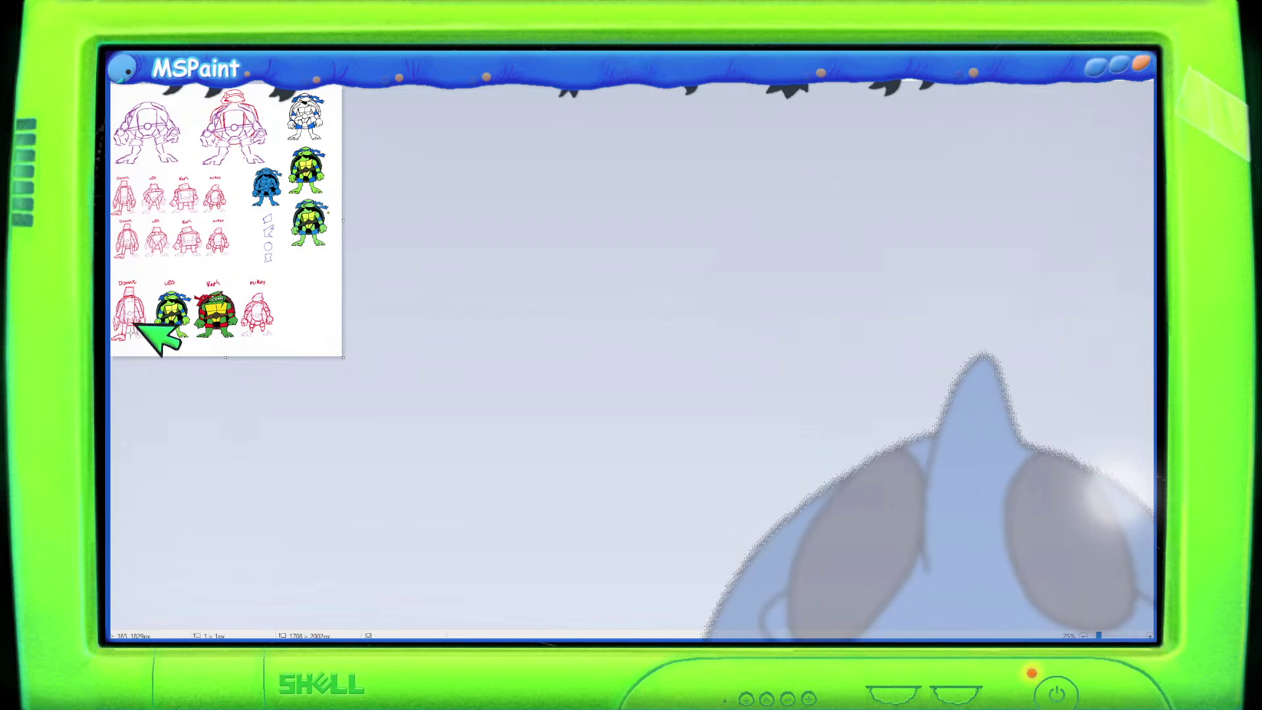
scroll(138, 325, up, 2)
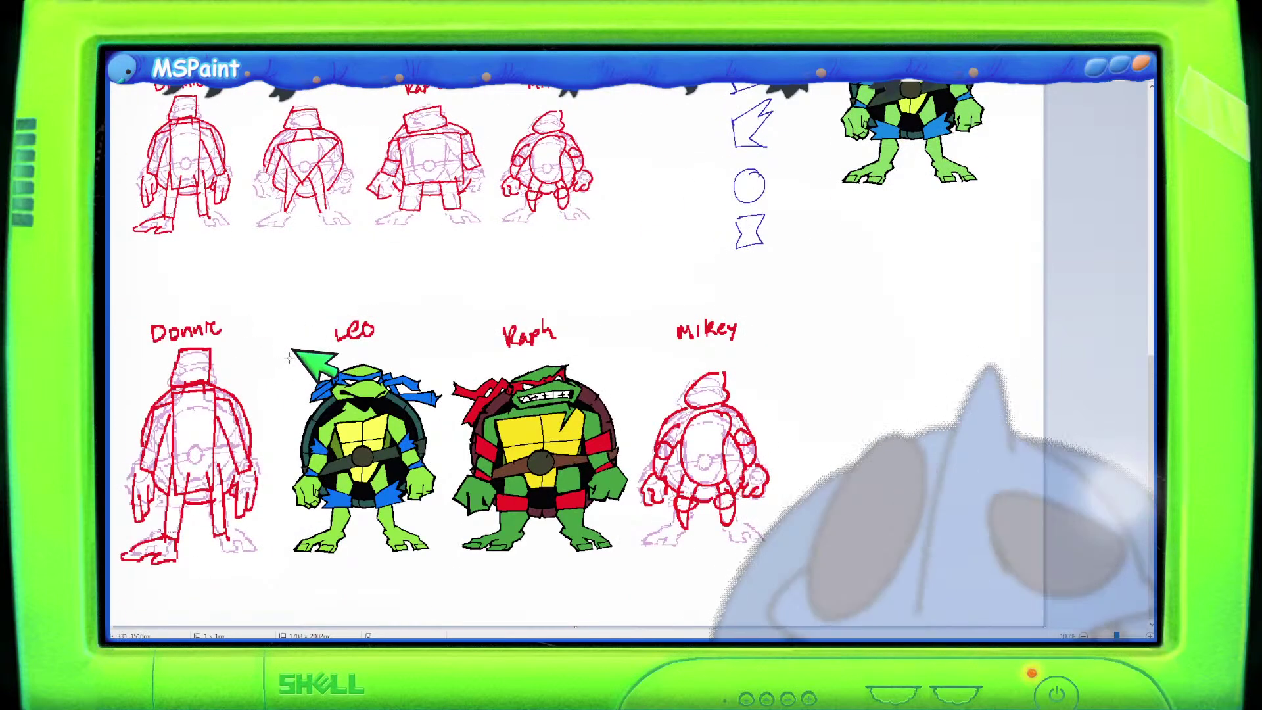
mouse_move(635, 373)
mouse_down()
mouse_move(536, 348)
mouse_move(287, 364)
mouse_move(273, 549)
mouse_move(398, 570)
mouse_move(605, 568)
mouse_move(631, 514)
mouse_move(634, 360)
mouse_up()
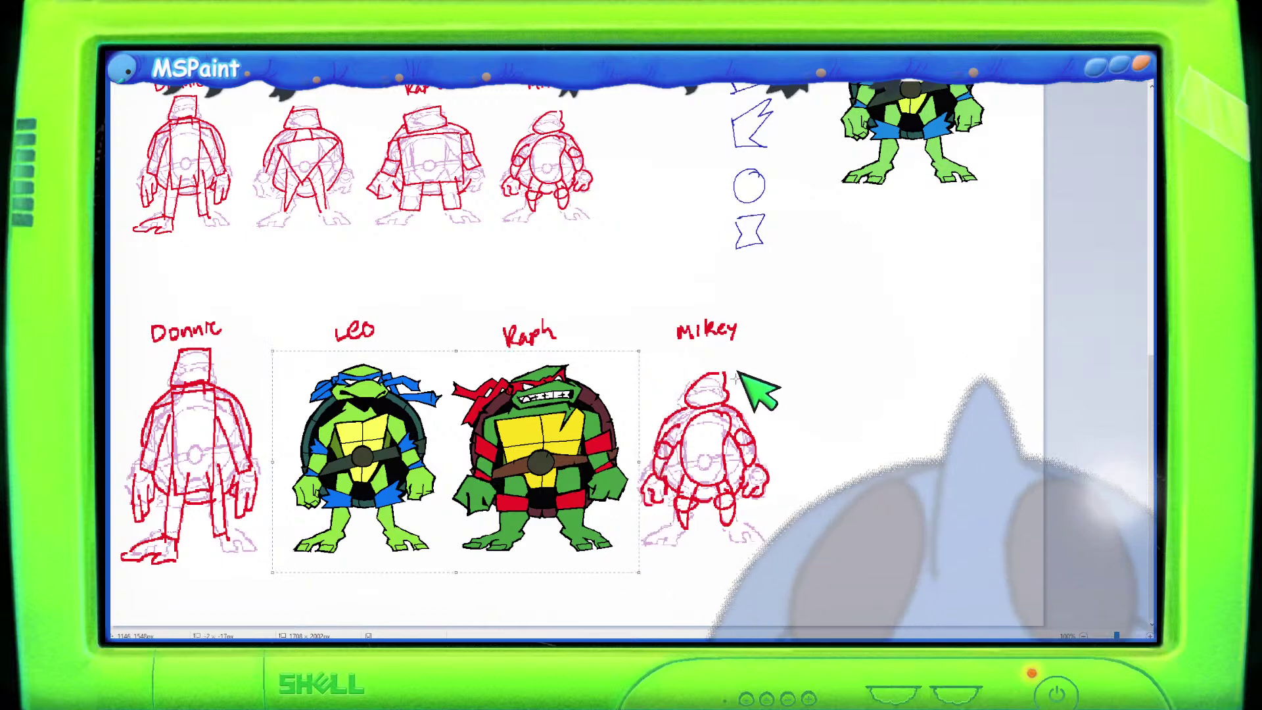
key(ctrl+c)
key(ctrl+v)
drag(830, 295, 830, 294)
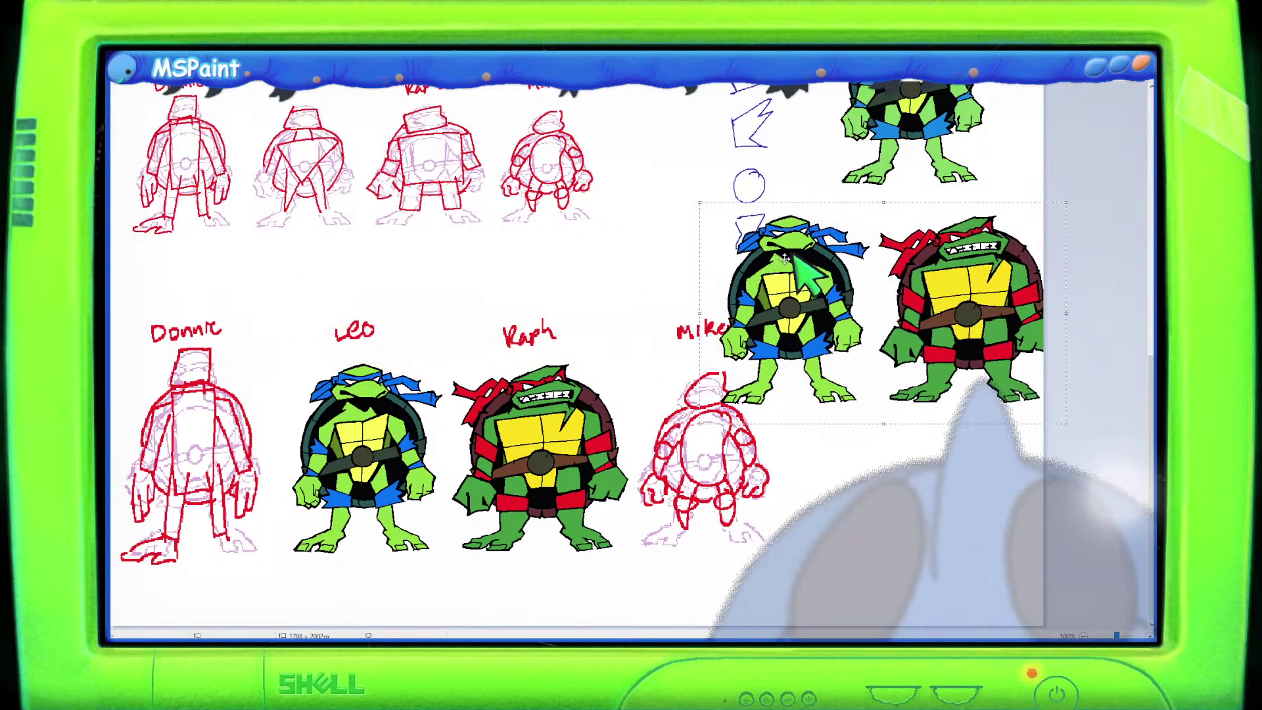
drag(727, 214, 821, 276)
drag(914, 291, 890, 267)
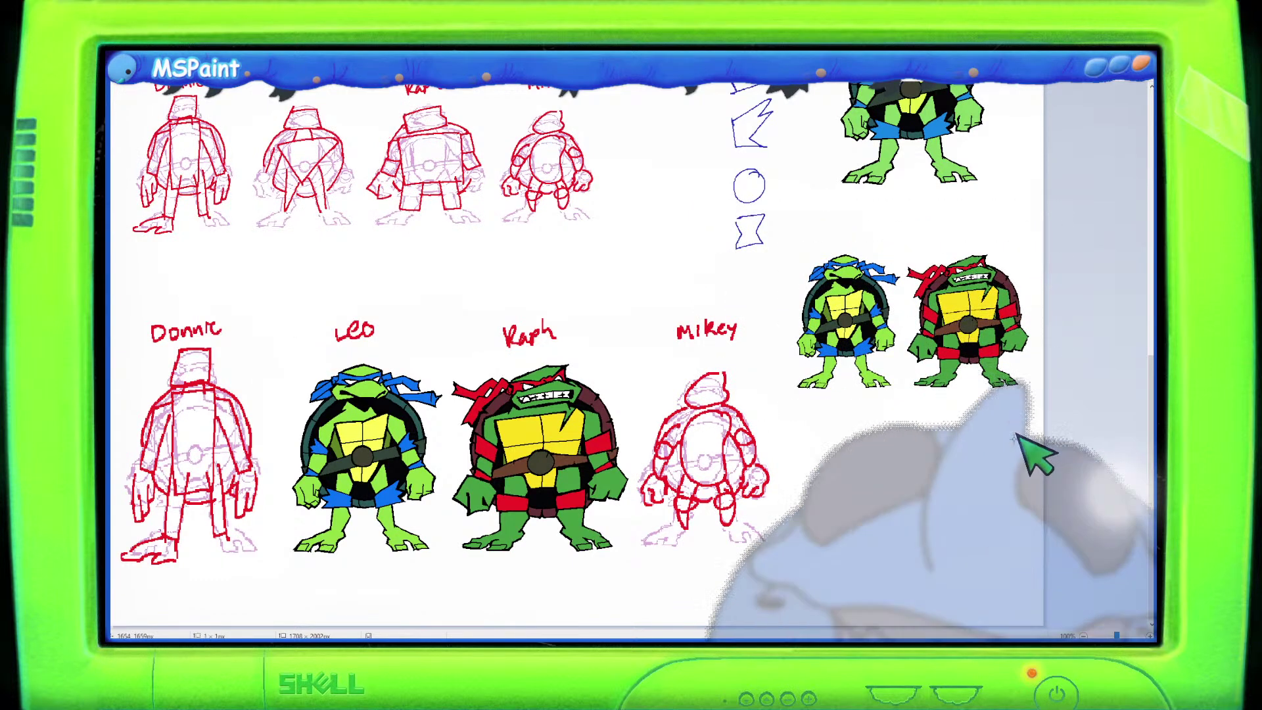
Paste an olive-green swatch beneath the small Leo and a darker bluish-green swatch beneath the small Raph.
click(127, 82)
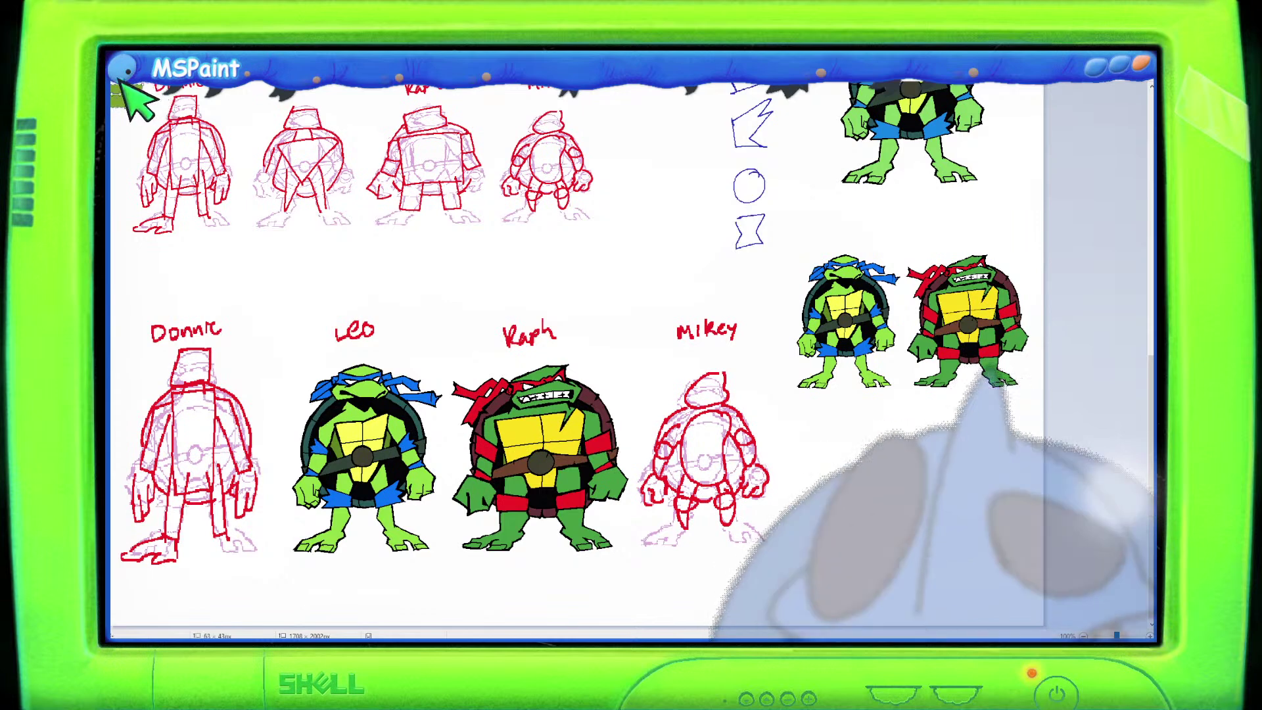
key(ctrl+z)
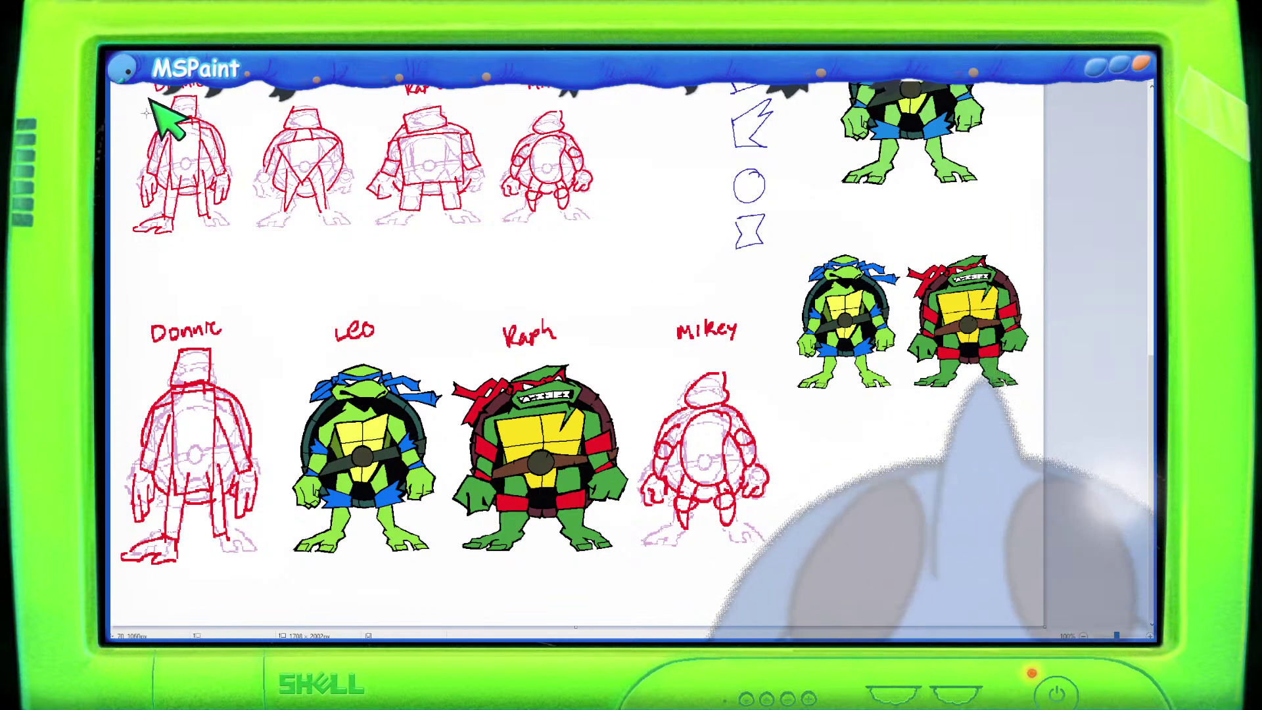
drag(135, 108, 848, 435)
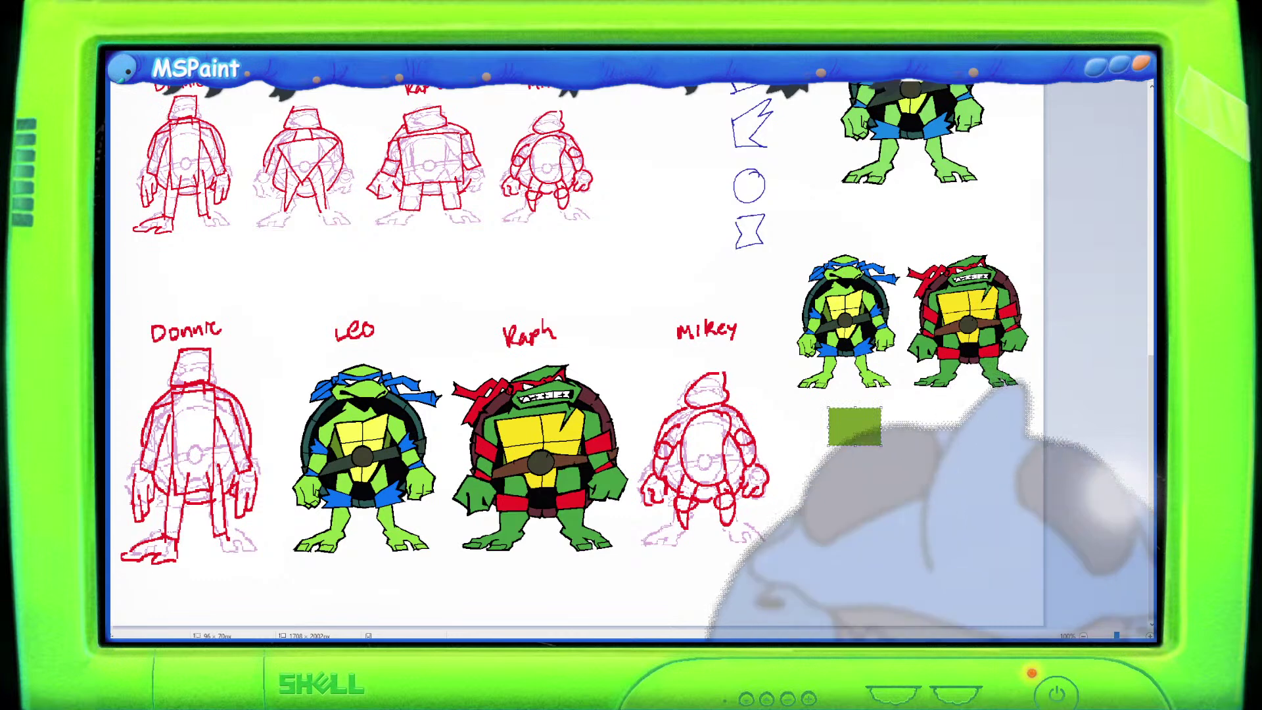
key(ctrl+v)
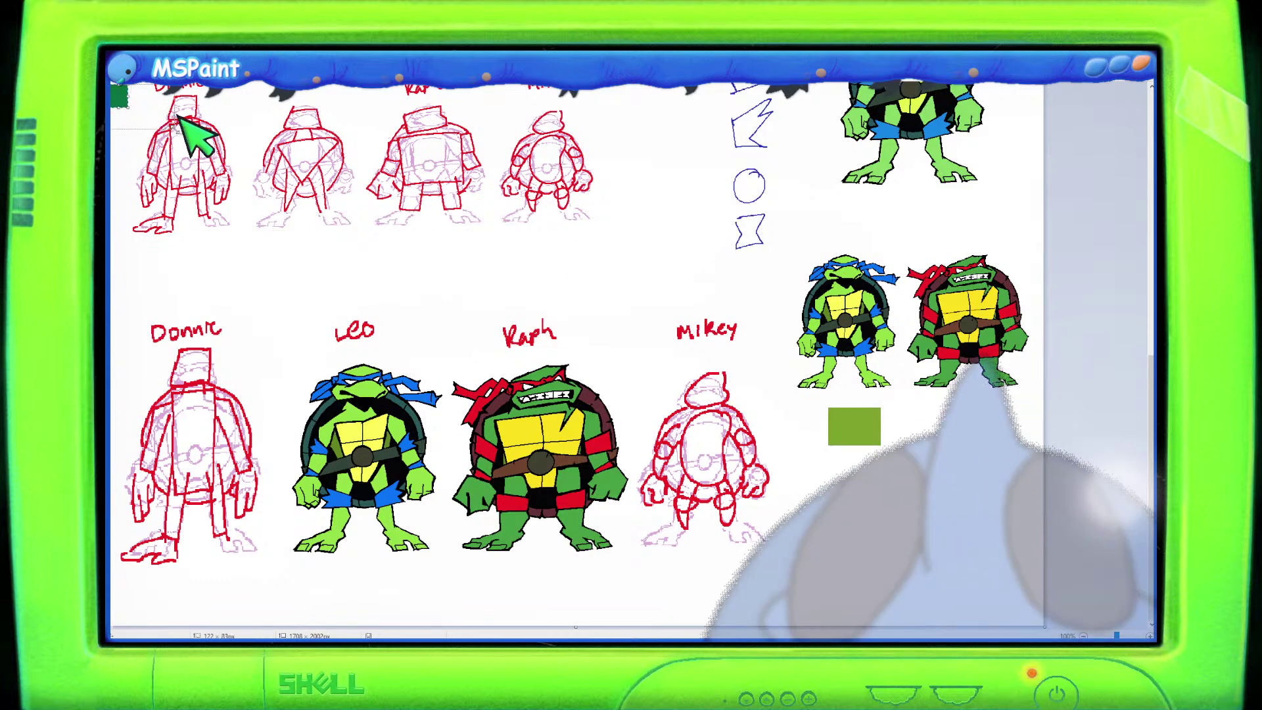
drag(154, 118, 883, 379)
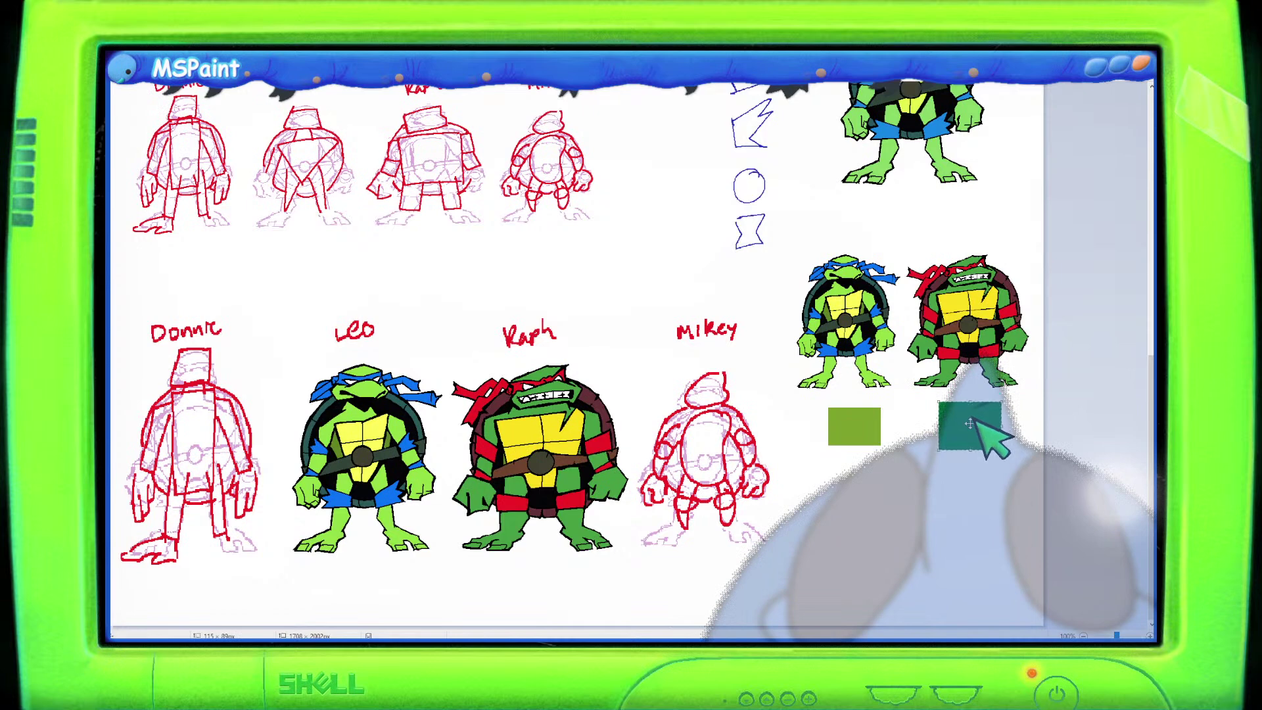
click(459, 192)
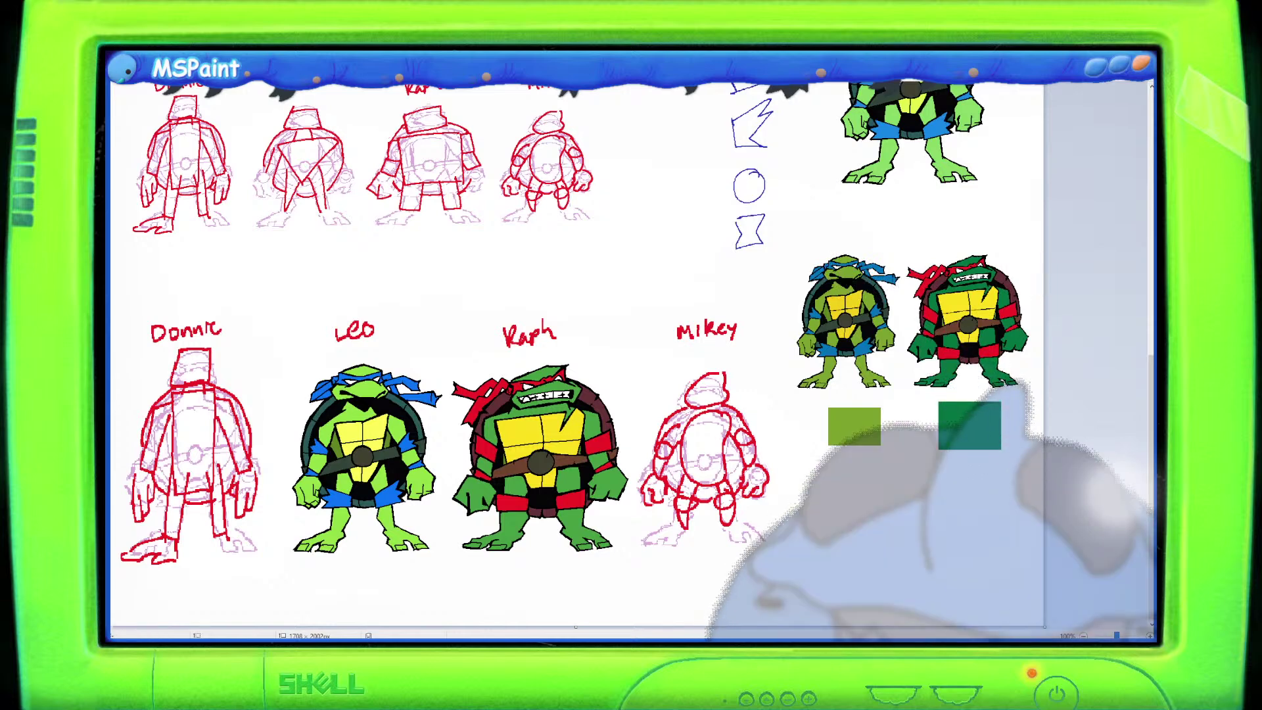
Paste the Raph reference picture temporarily to sample its mask red for the small Raph, removing the picture each time.
key(ctrl+v)
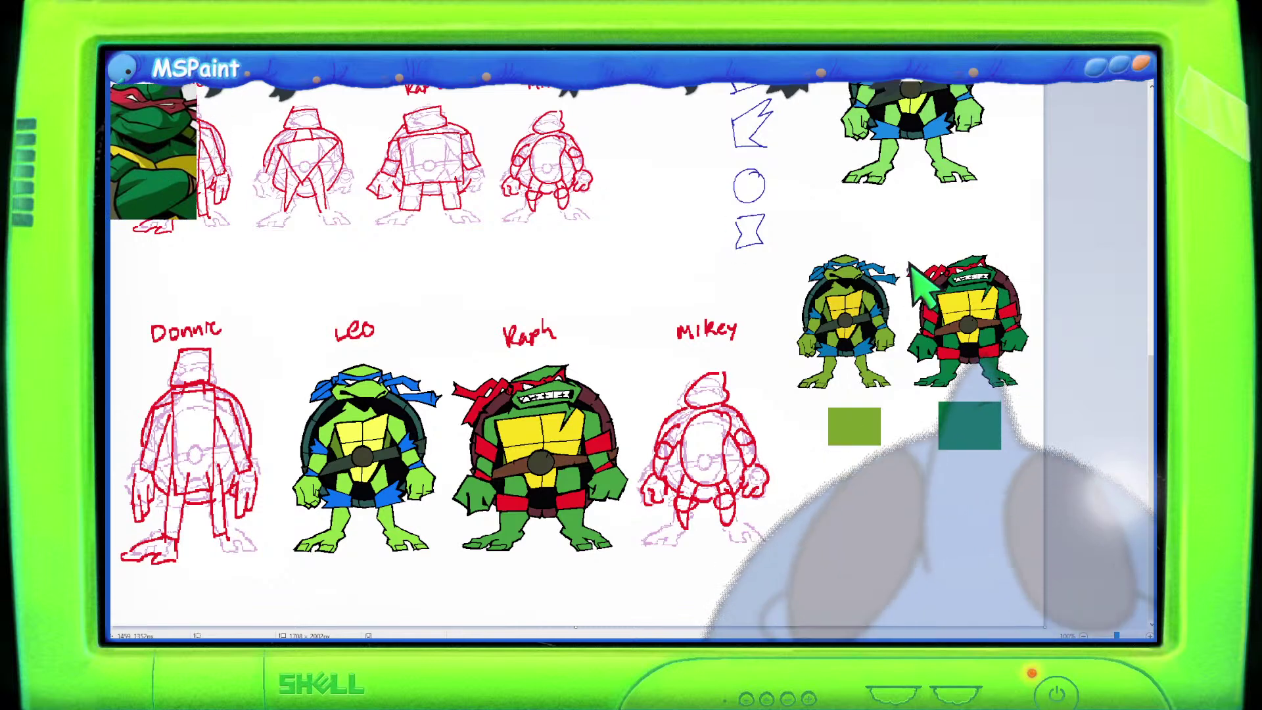
key(ctrl+z)
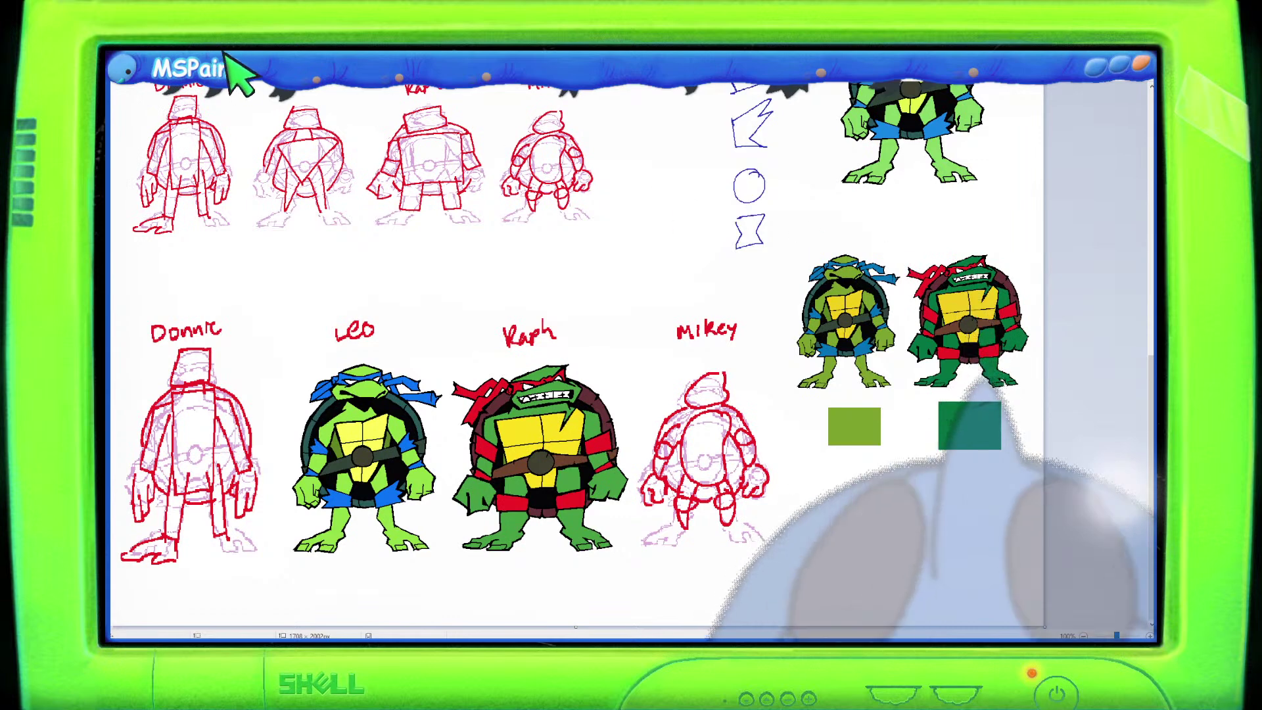
key(ctrl+v)
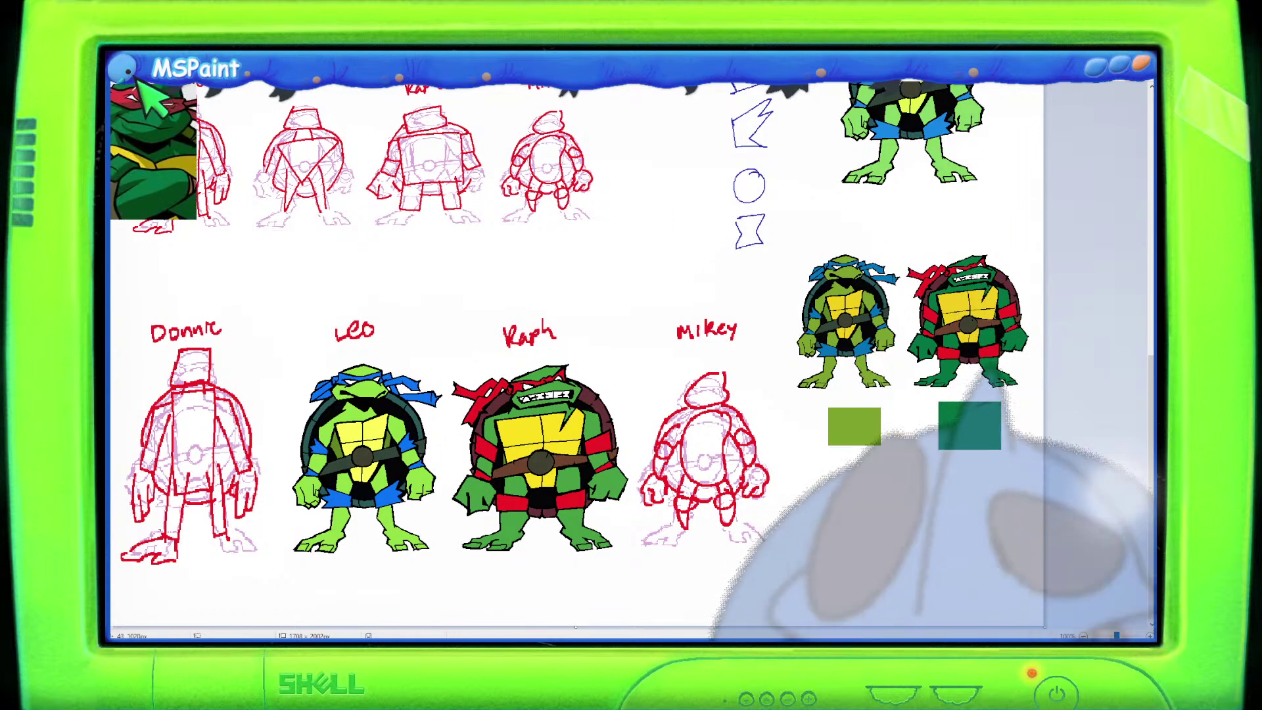
key(Delete)
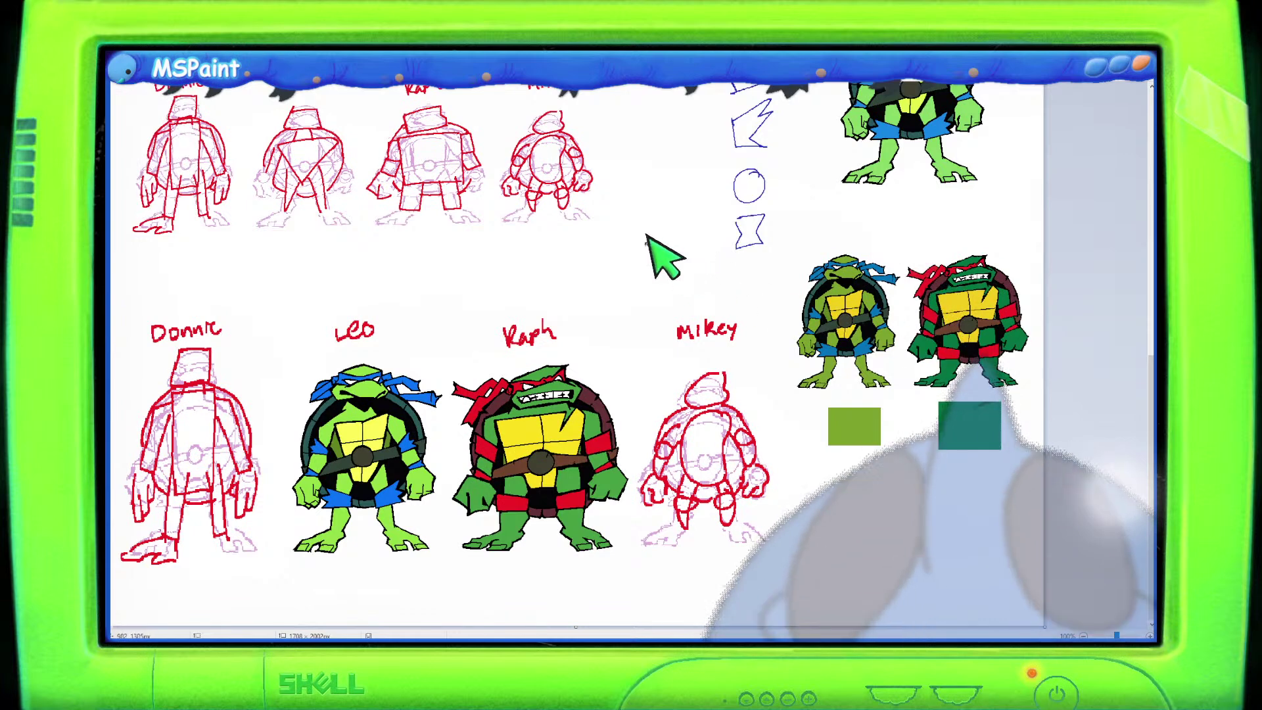
key(ctrl+v)
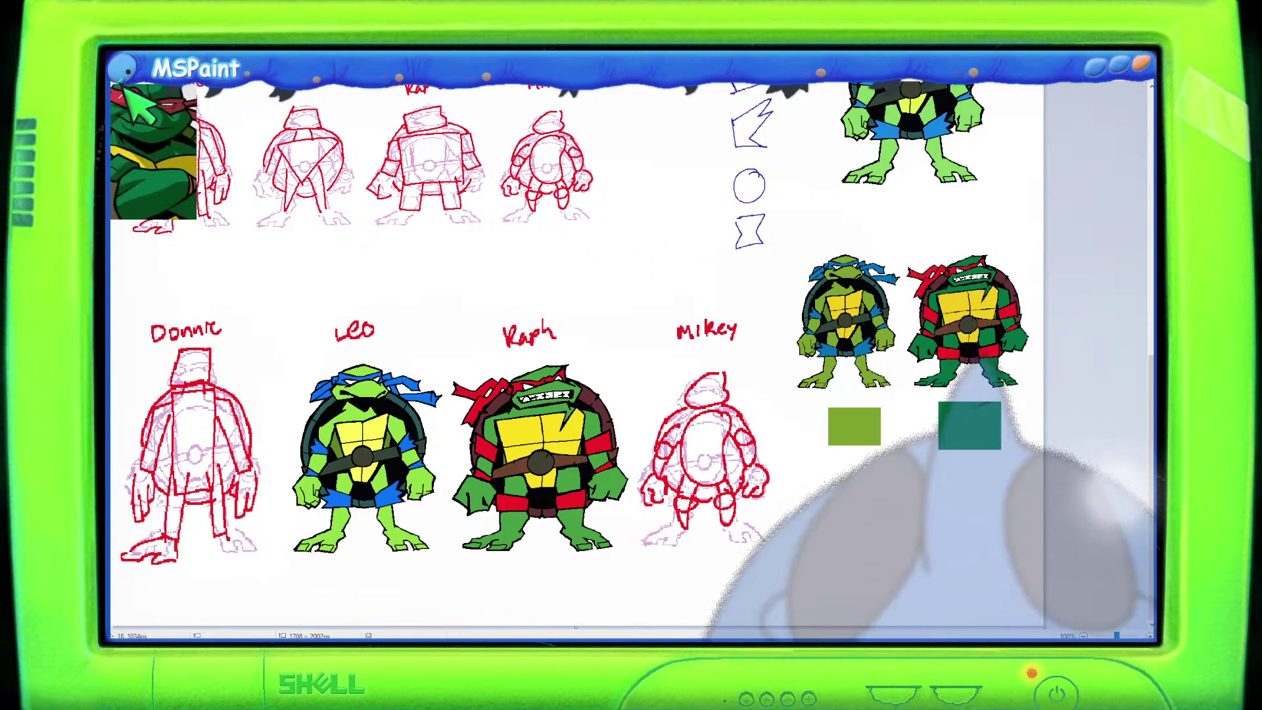
key(Delete)
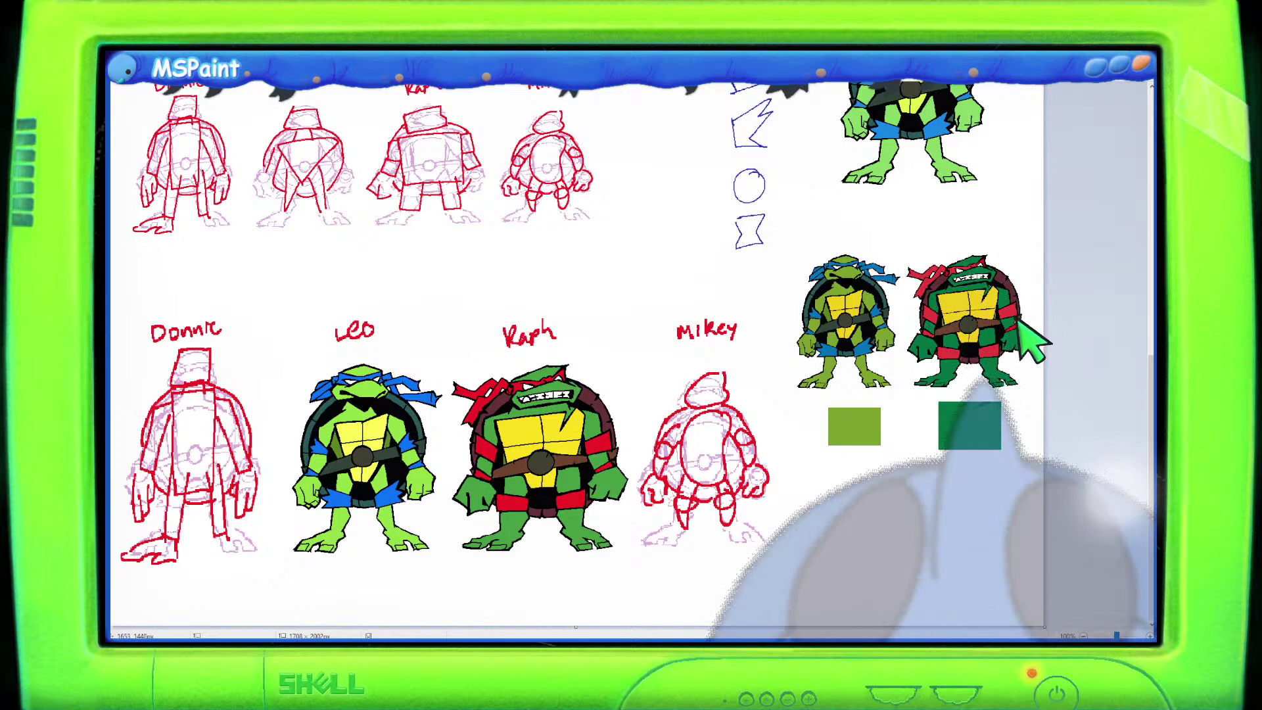
Compare the recoloured small Leo and Raph with their larger versions, up close and within the whole page.
scroll(1052, 375, up, 1)
scroll(920, 461, down, 5)
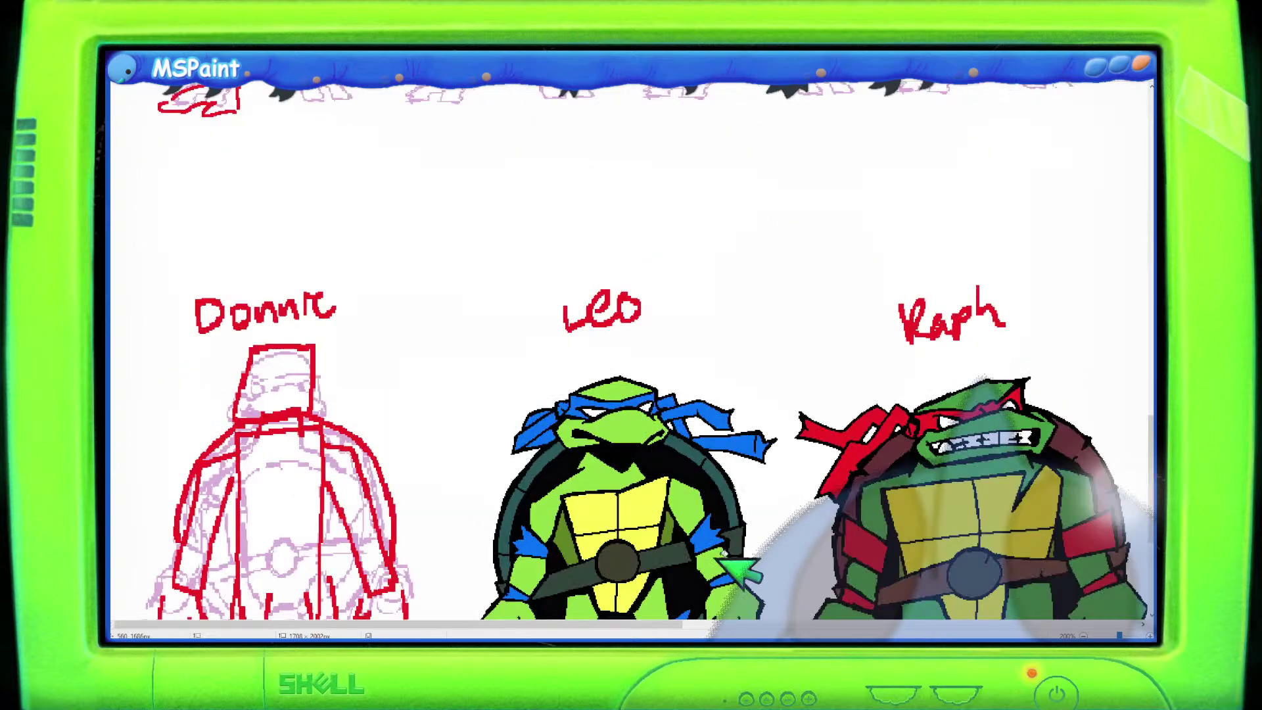
drag(614, 627, 1078, 628)
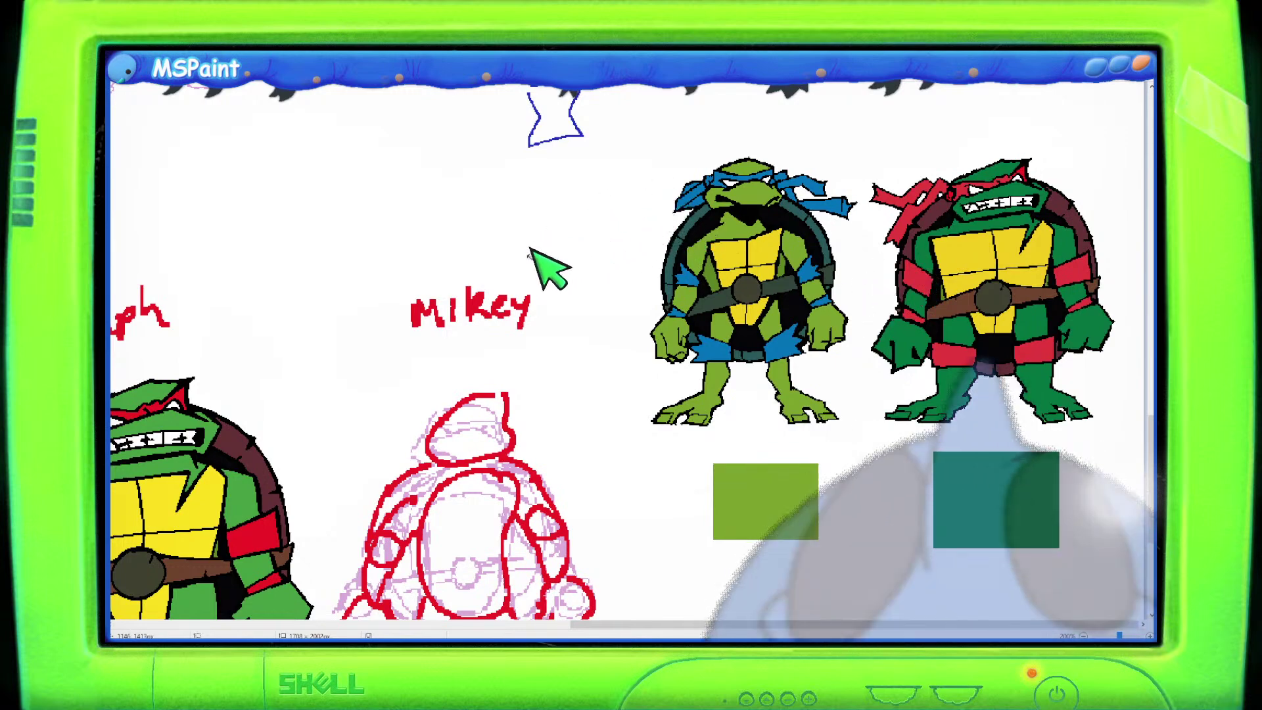
scroll(533, 255, down, 1)
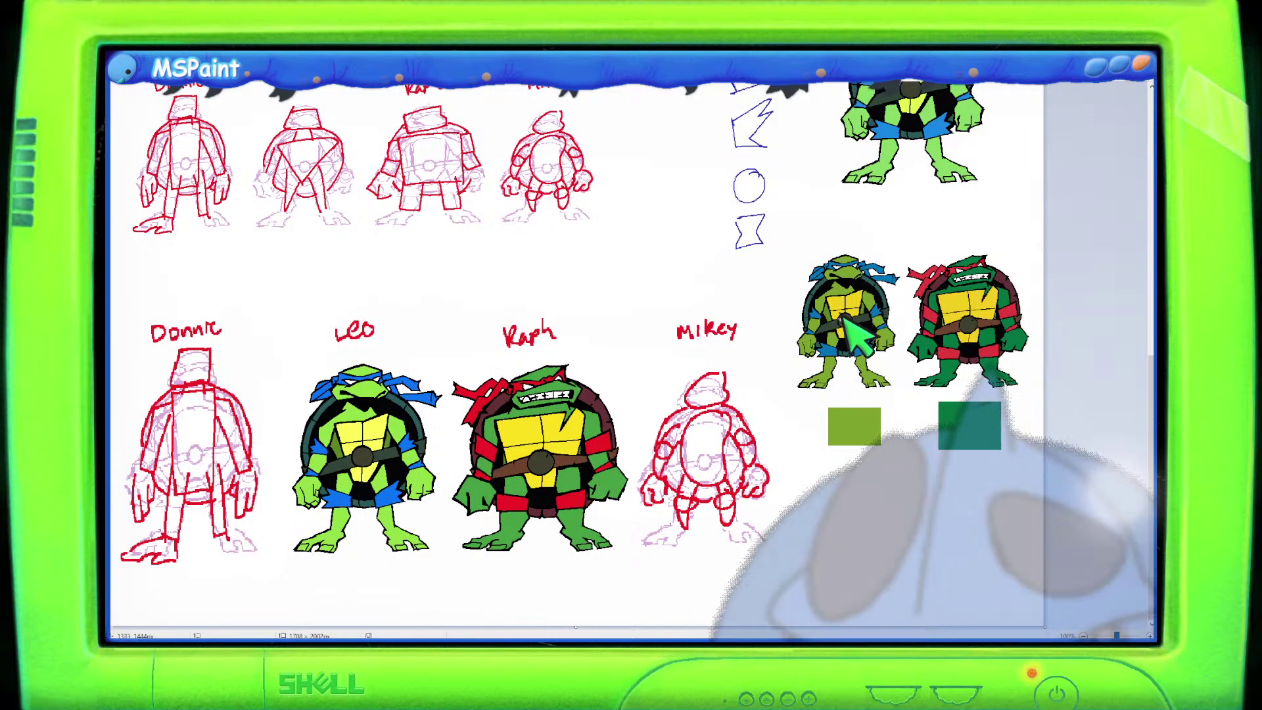
scroll(848, 312, up, 5)
scroll(854, 322, down, 5)
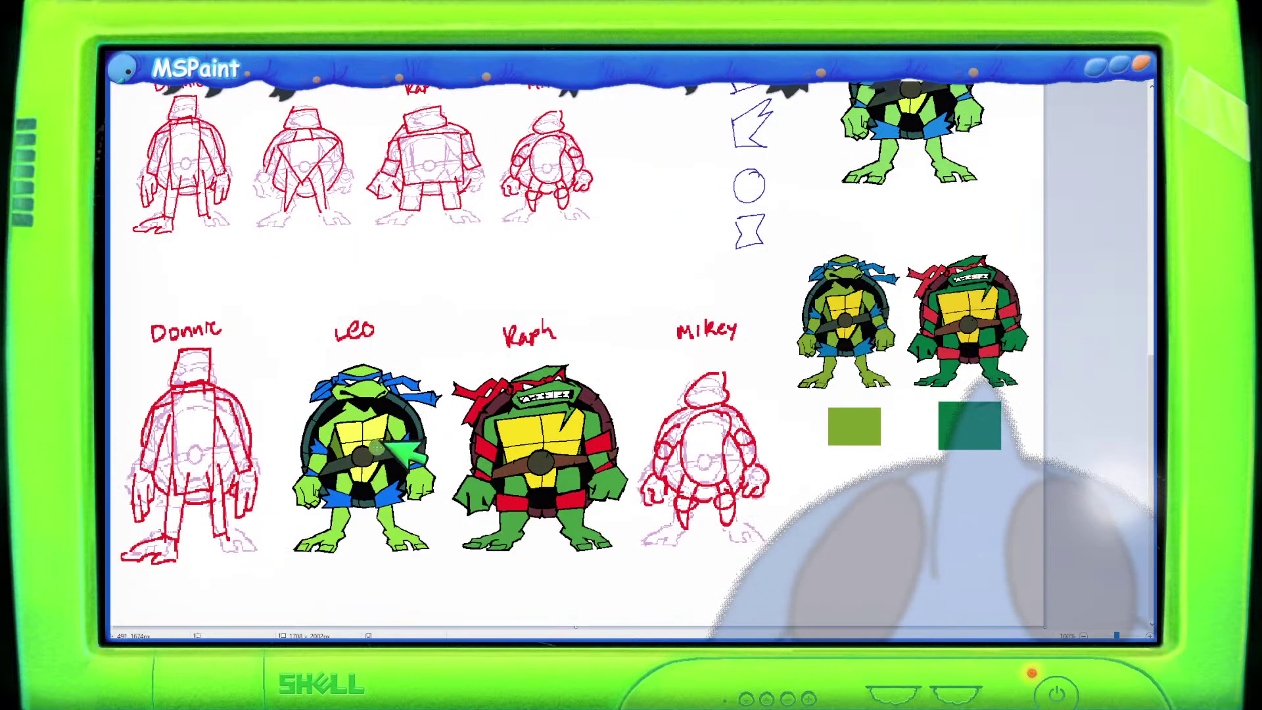
scroll(398, 452, down, 1)
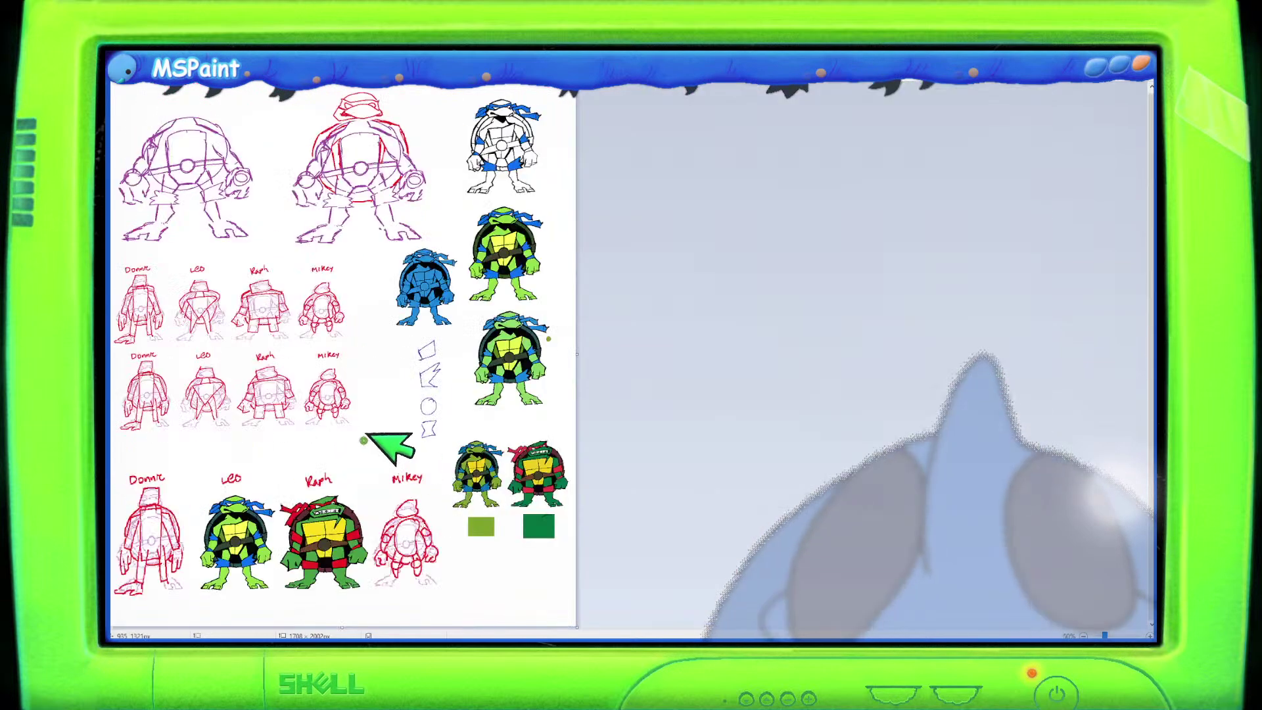
scroll(334, 483, up, 2)
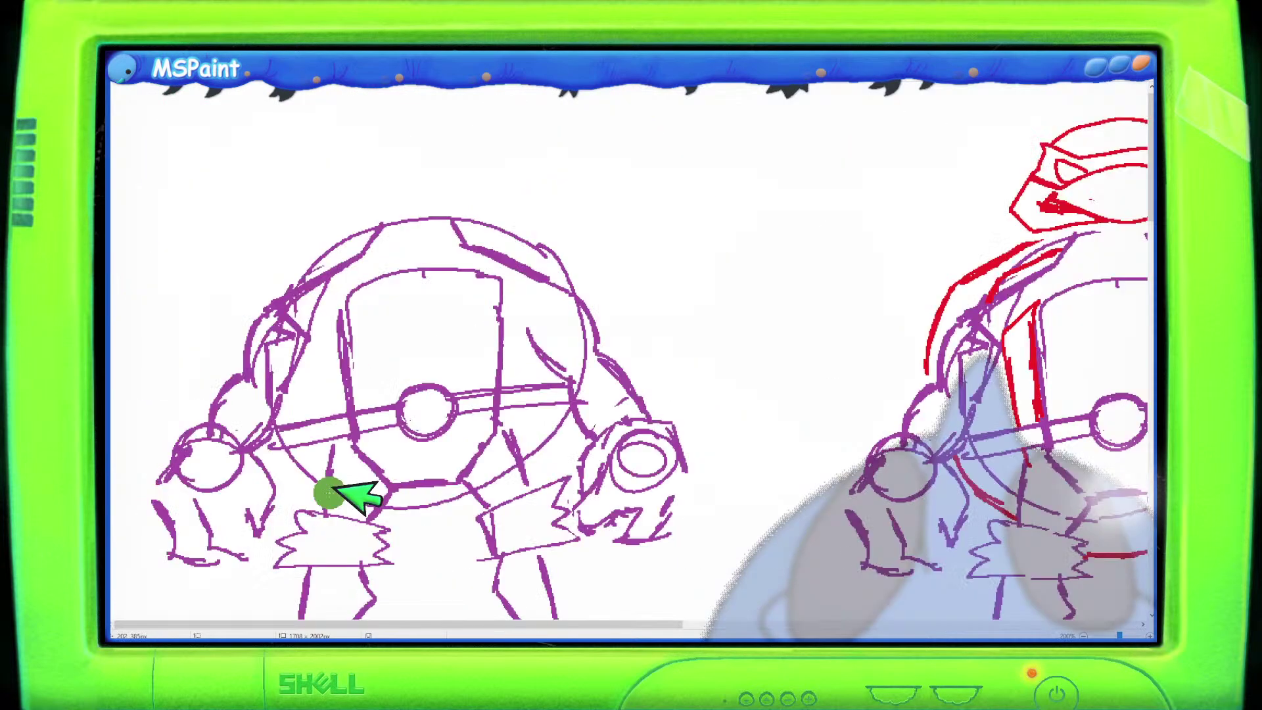
scroll(332, 484, down, 10)
scroll(332, 485, down, 5)
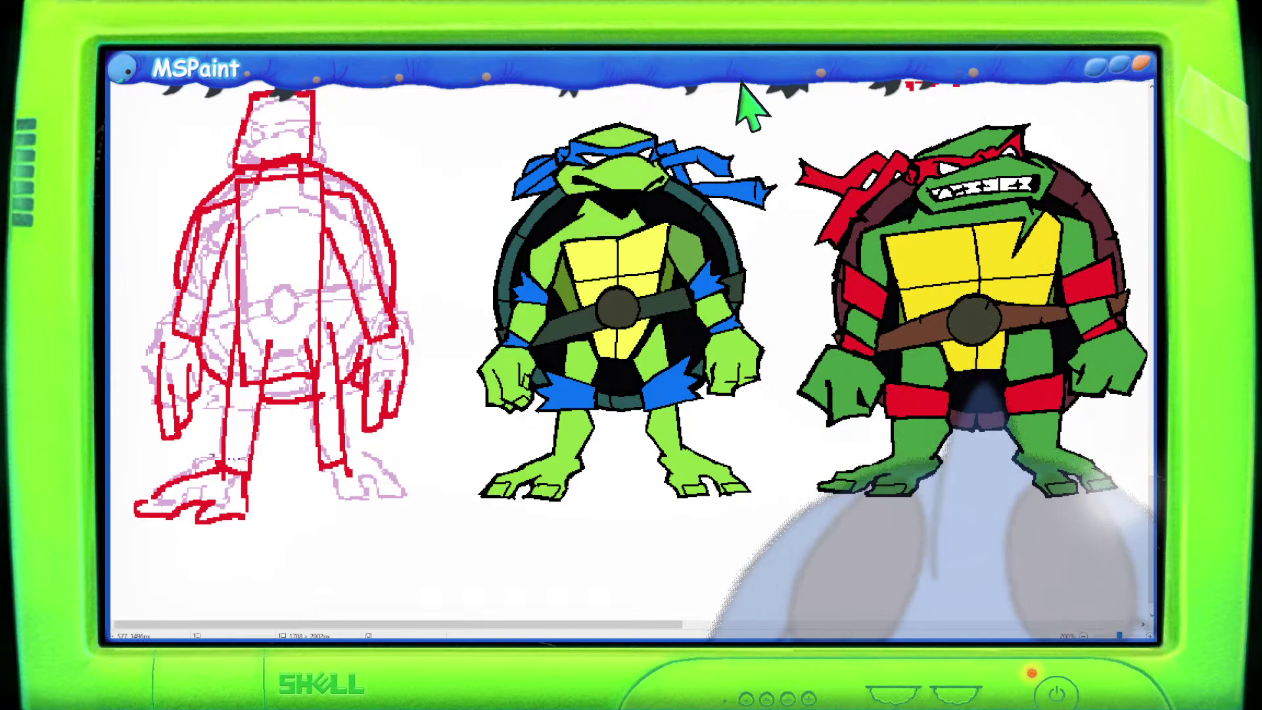
Try bluer and more muted greens for Leo's skin in the colour editor.
scroll(839, 417, down, 1)
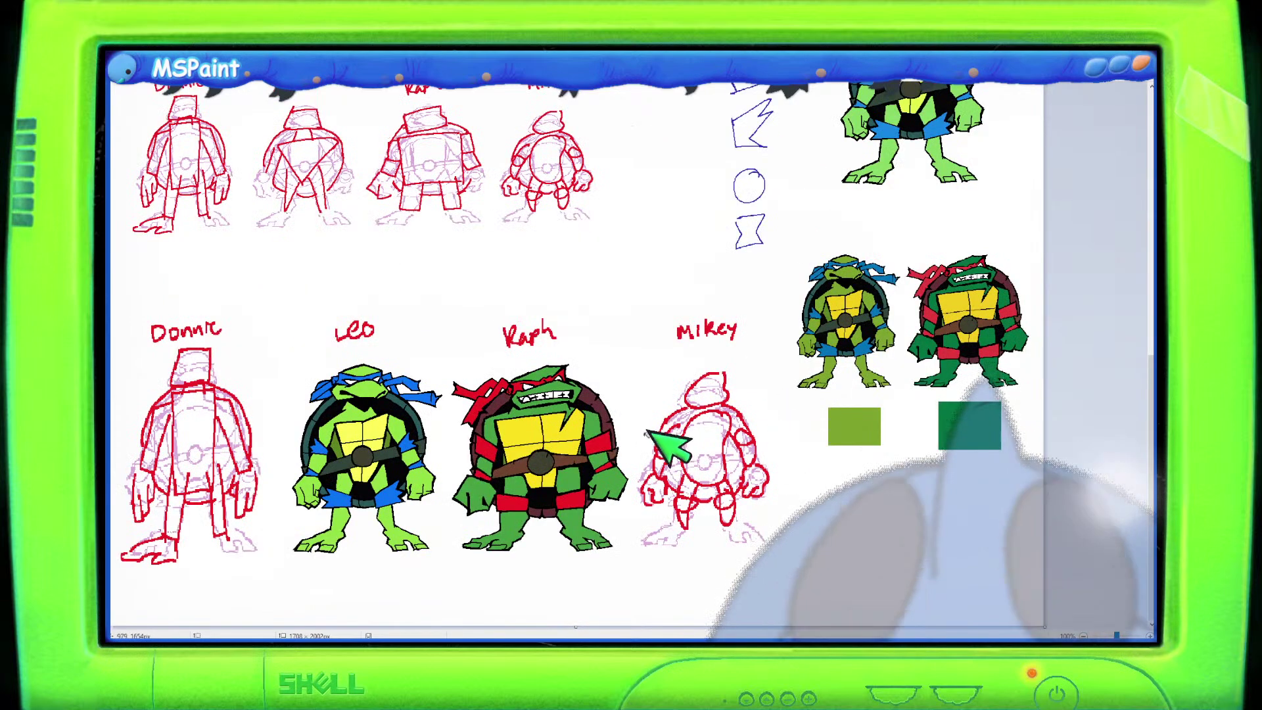
scroll(644, 421, up, 1)
scroll(651, 420, down, 3)
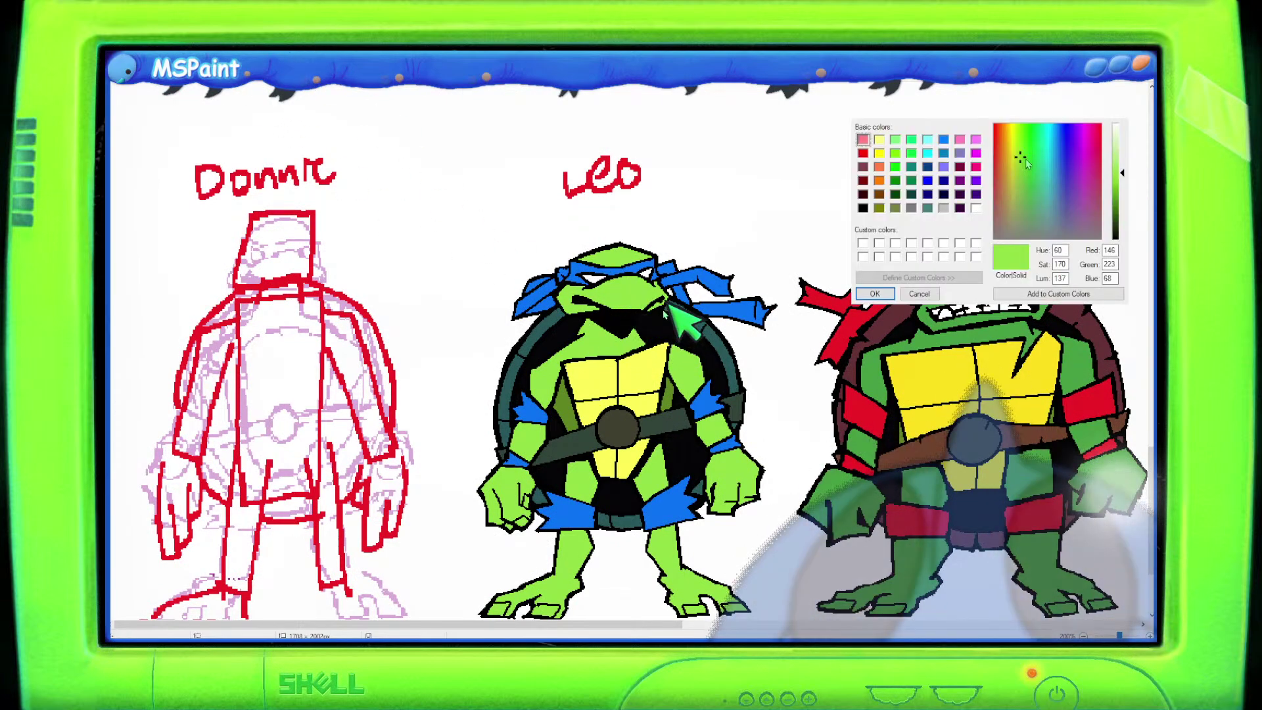
click(1035, 160)
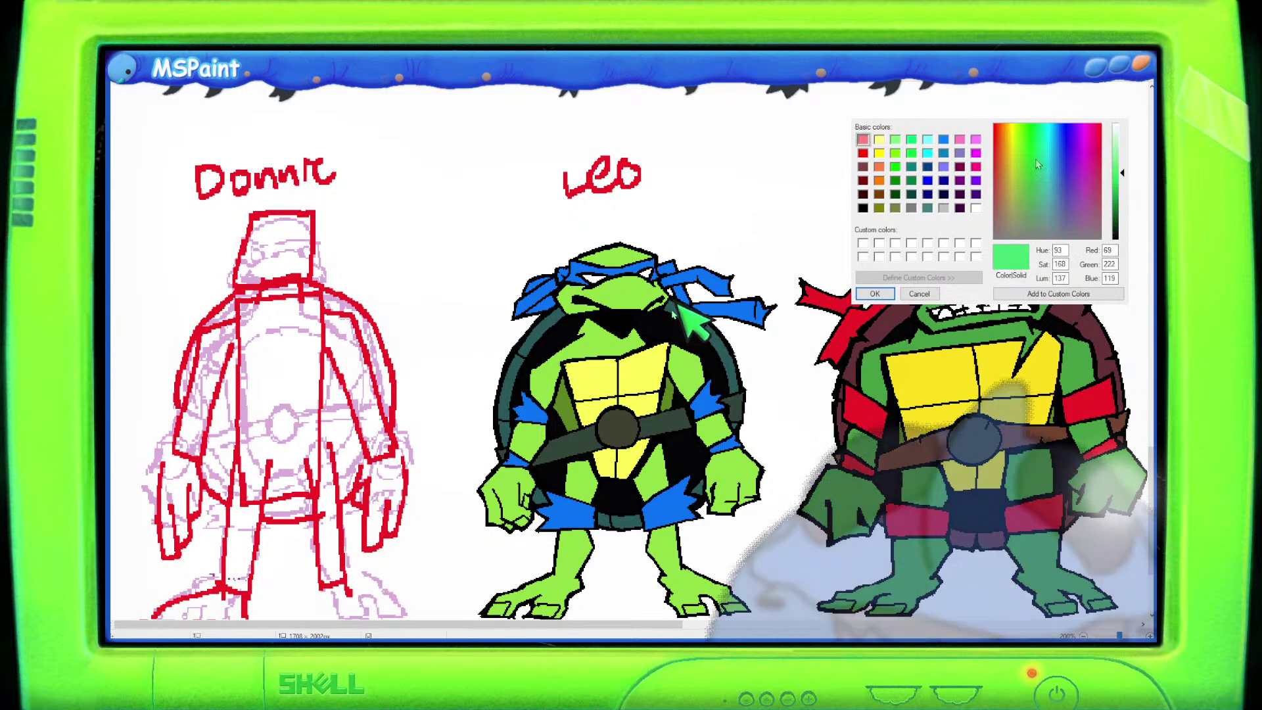
click(1026, 169)
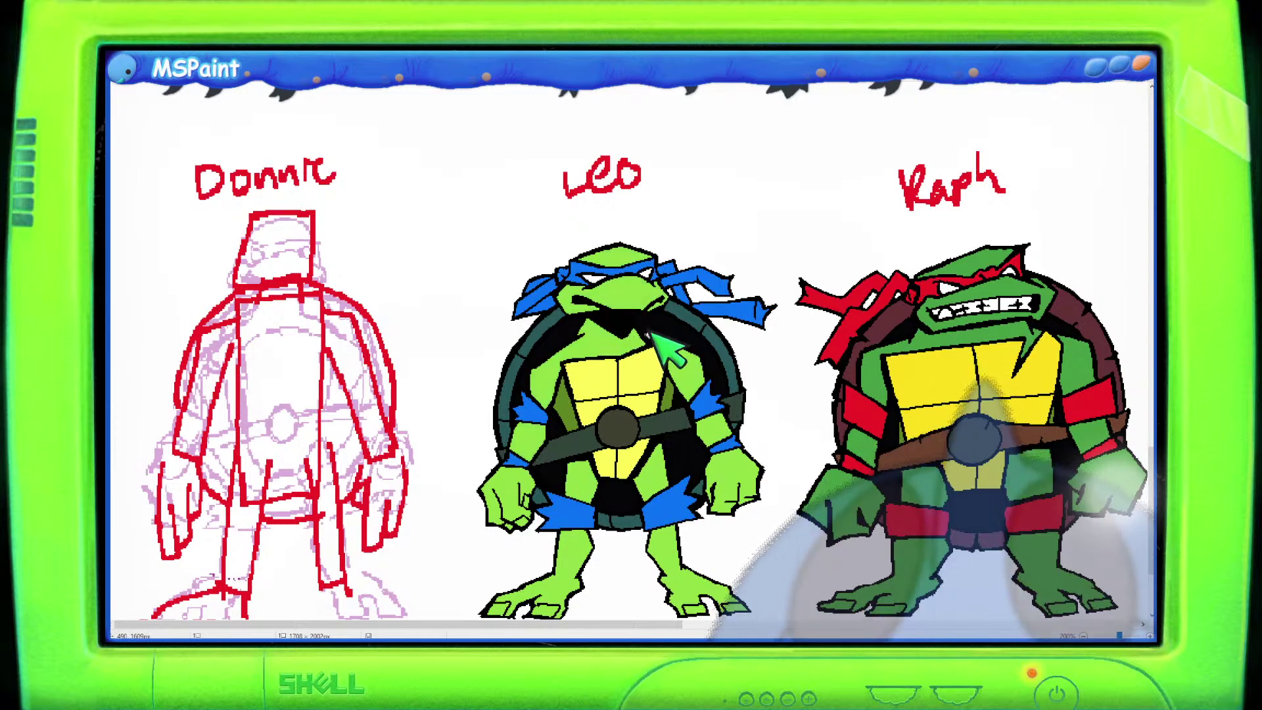
Compare the large coloured Leo and Raph with the small recoloured pair and the earlier Leo versions.
scroll(649, 317, down, 1)
scroll(669, 282, up, 3)
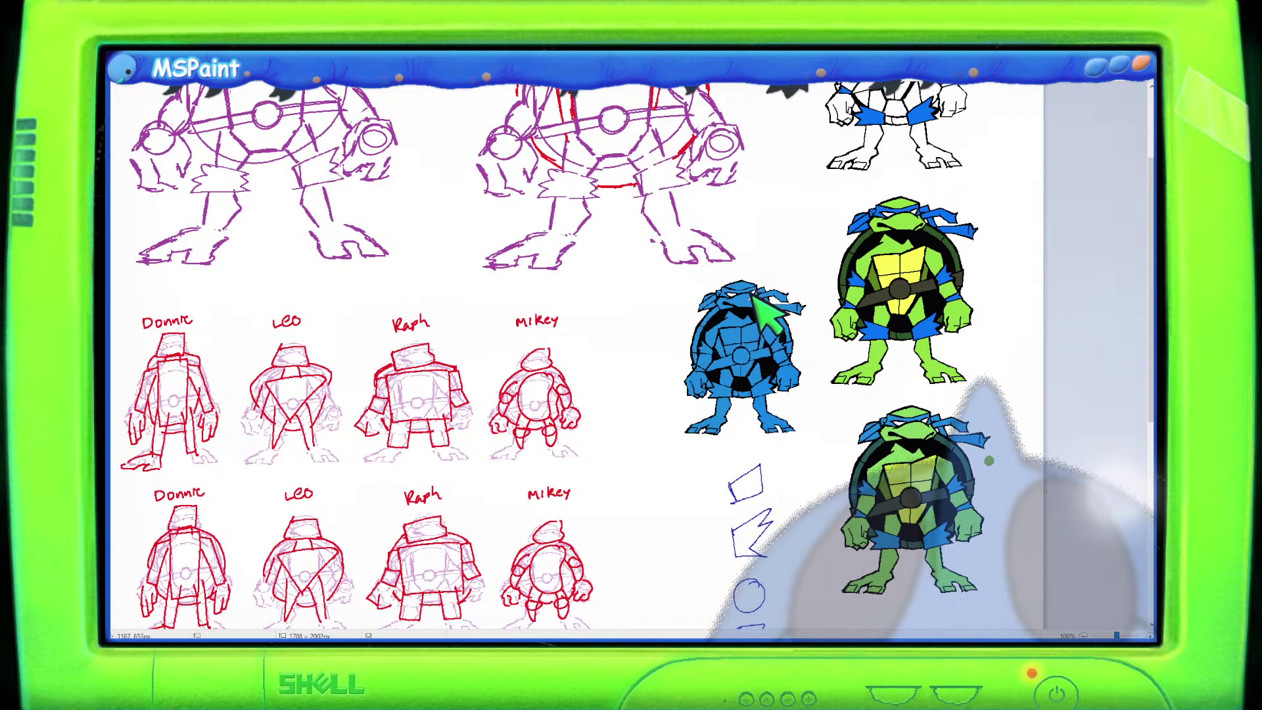
scroll(705, 451, down, 5)
scroll(415, 393, up, 1)
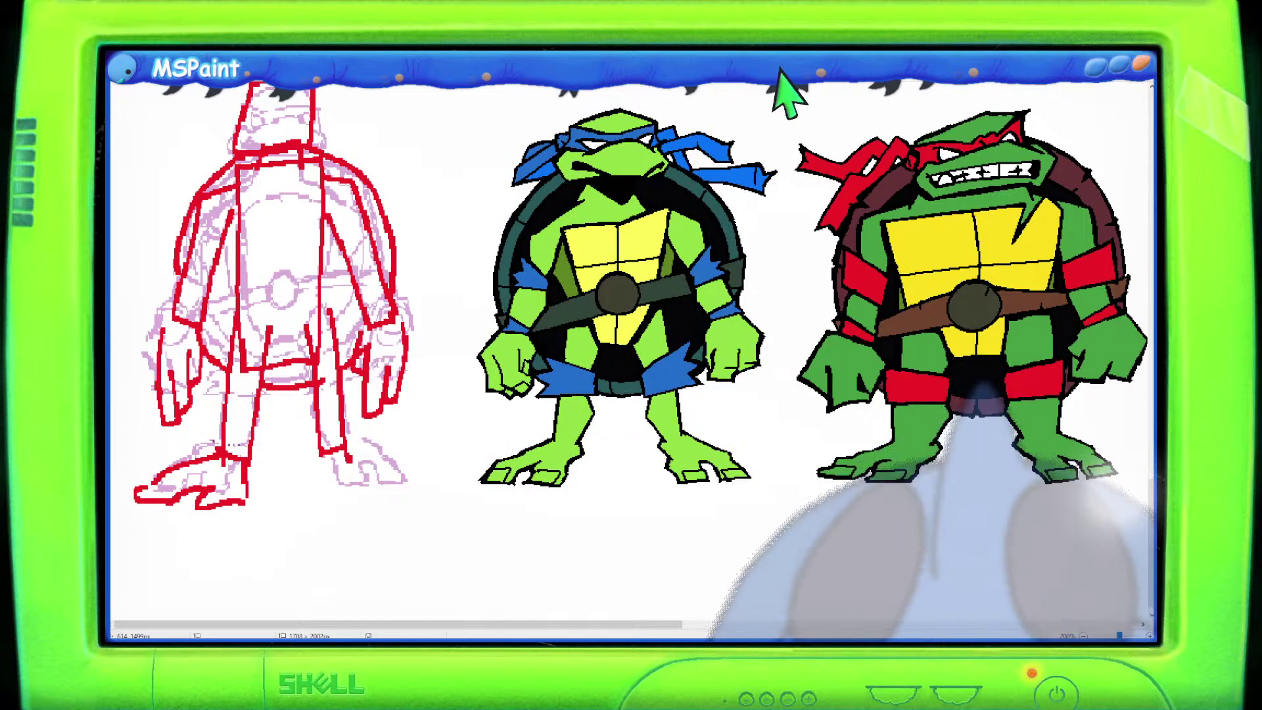
key(ctrl+Page_Down)
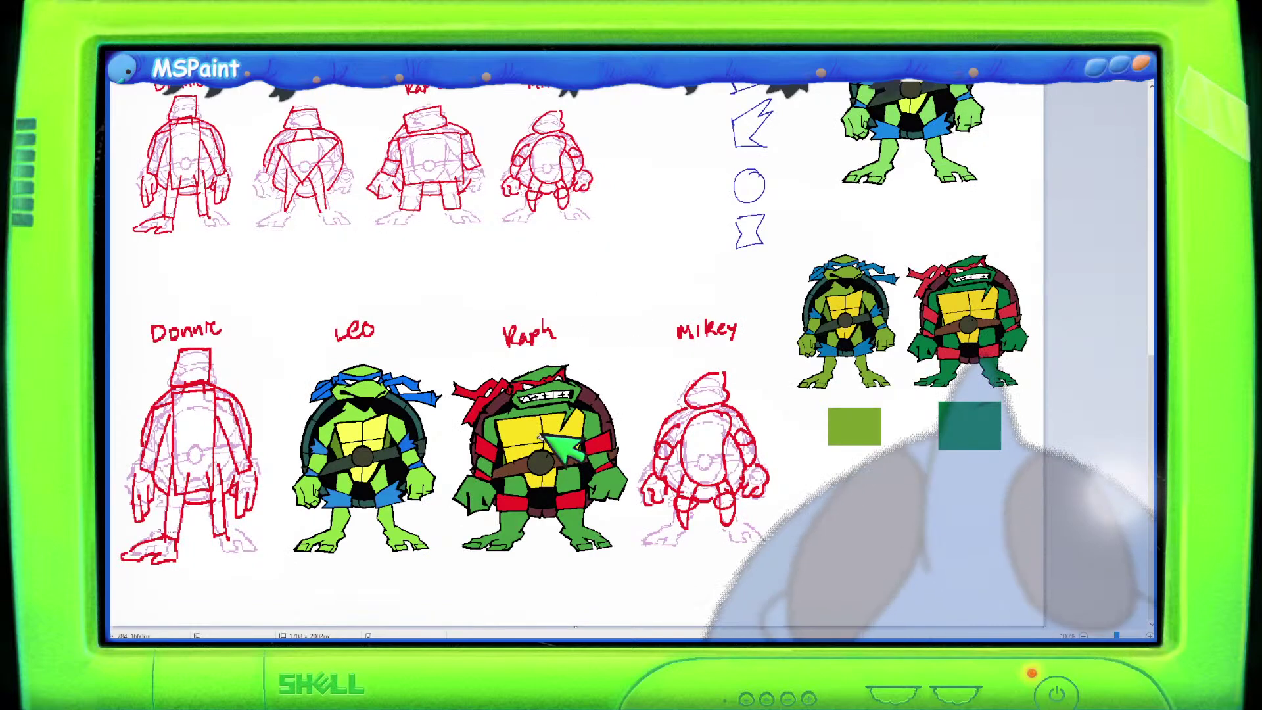
scroll(400, 442, up, 3)
scroll(451, 473, down, 3)
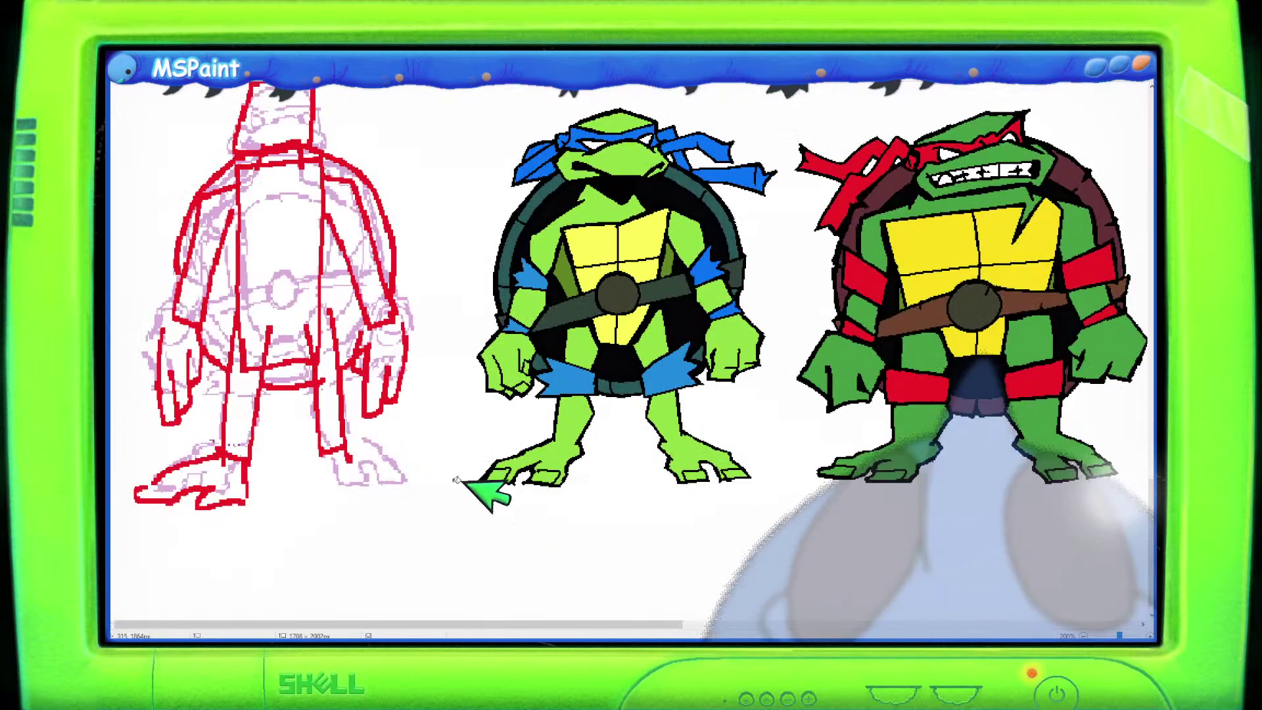
Ink the outline of Mikey's head in black over its red construction sketch.
drag(606, 624, 932, 635)
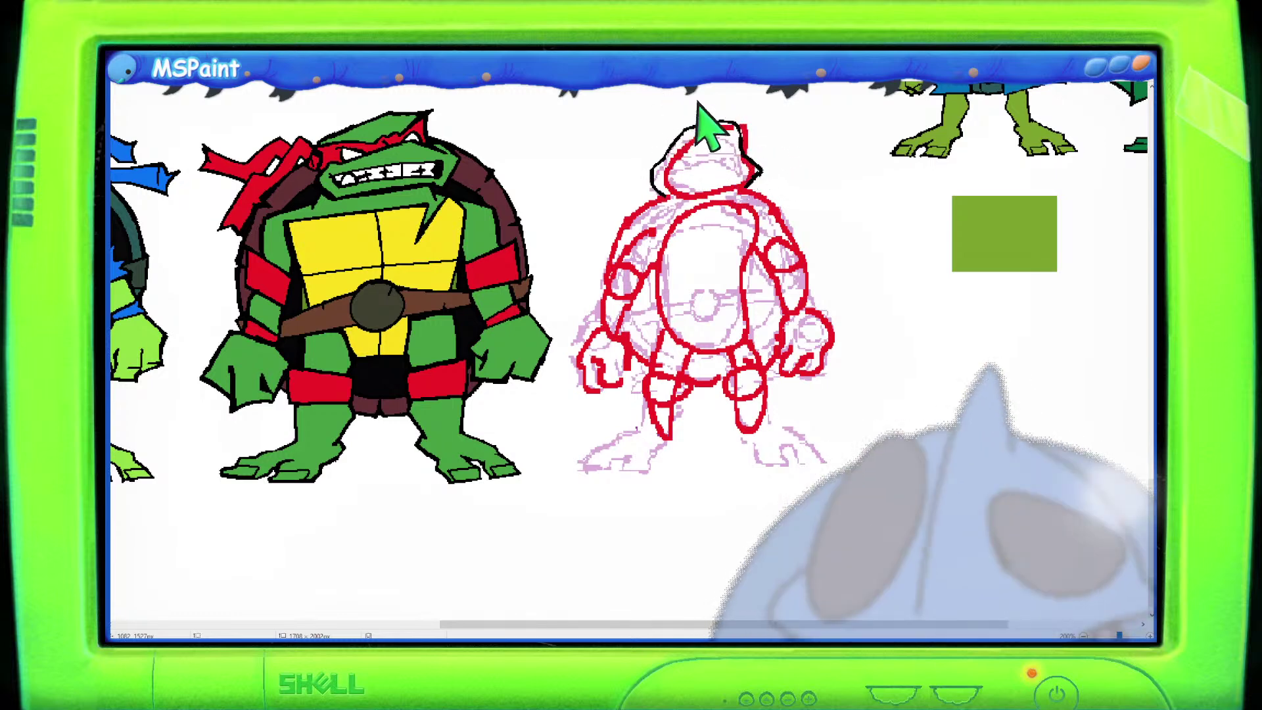
scroll(736, 253, up, 2)
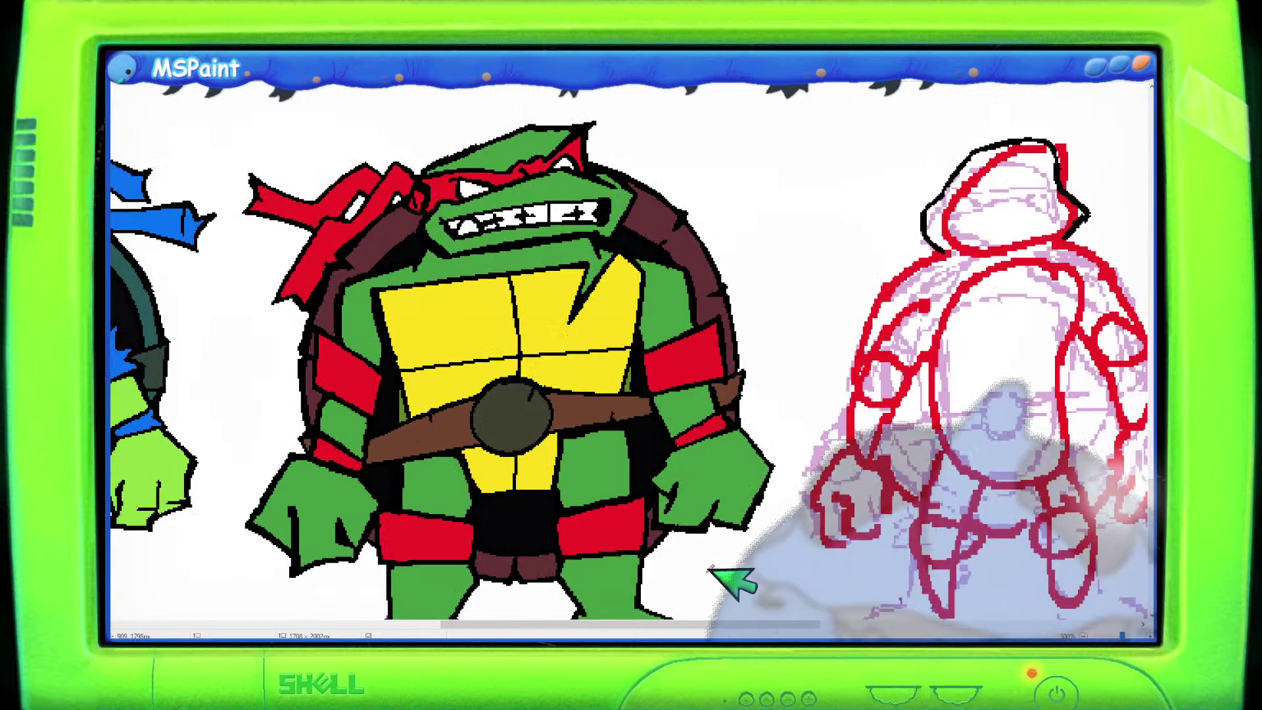
drag(685, 624, 822, 622)
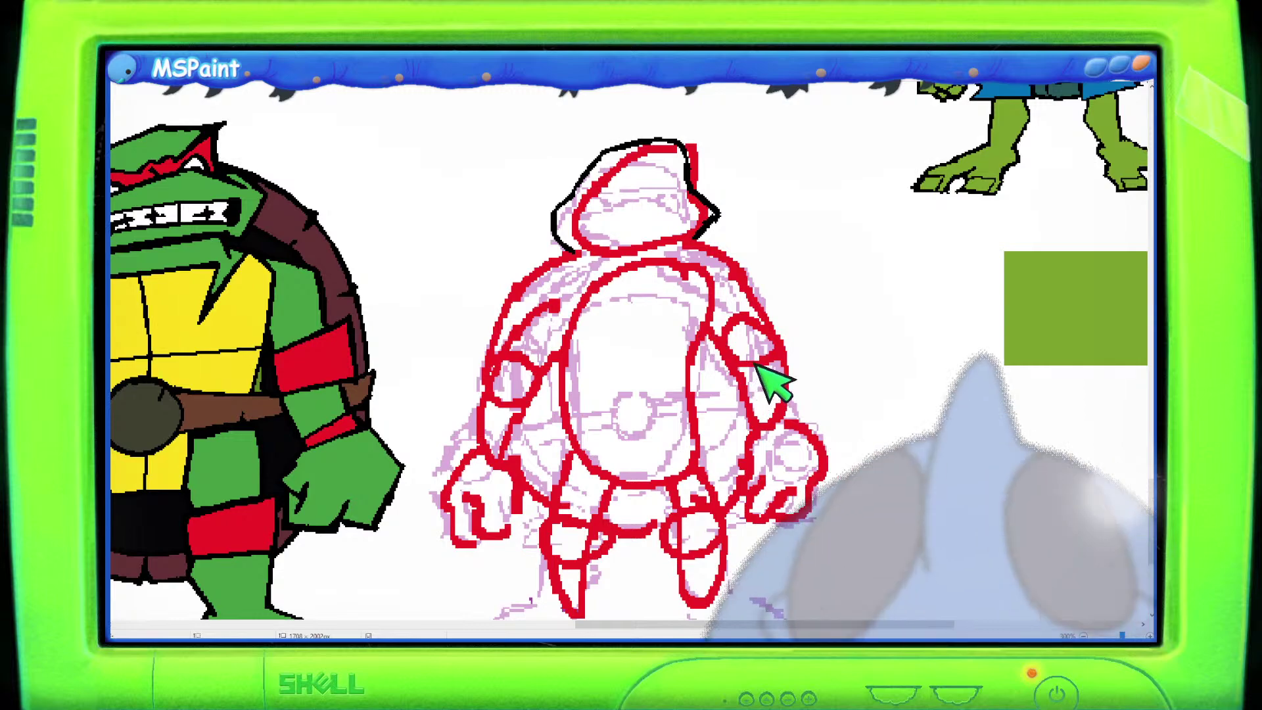
Review the whole page, from the first purple sketches to the coloured lineup and small colour tests.
scroll(549, 276, down, 2)
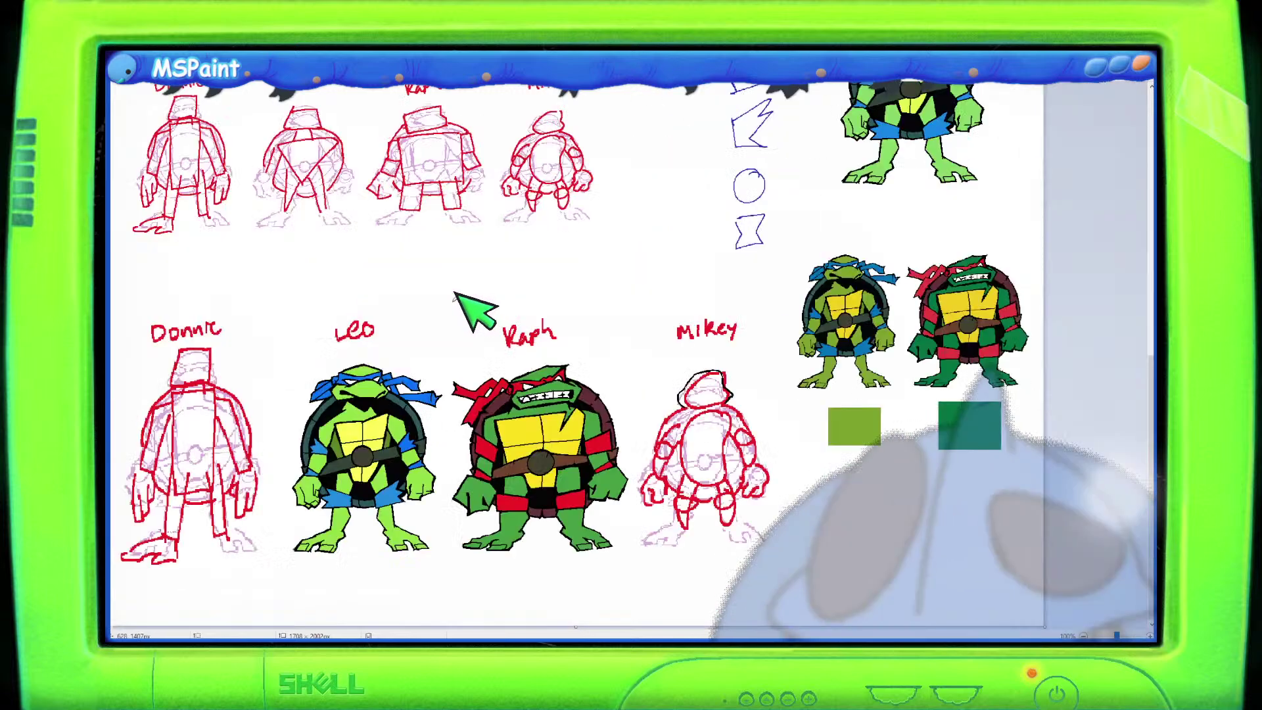
scroll(417, 277, up, 4)
scroll(416, 279, up, 4)
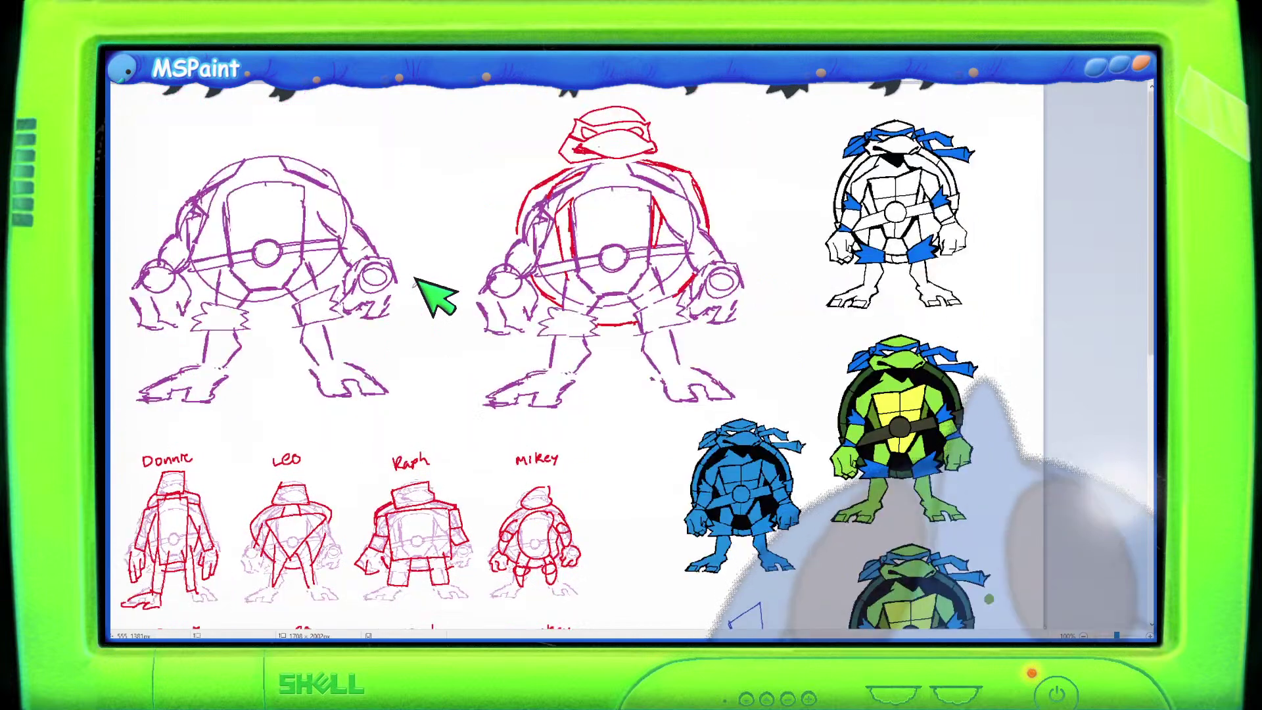
scroll(417, 280, down, 1)
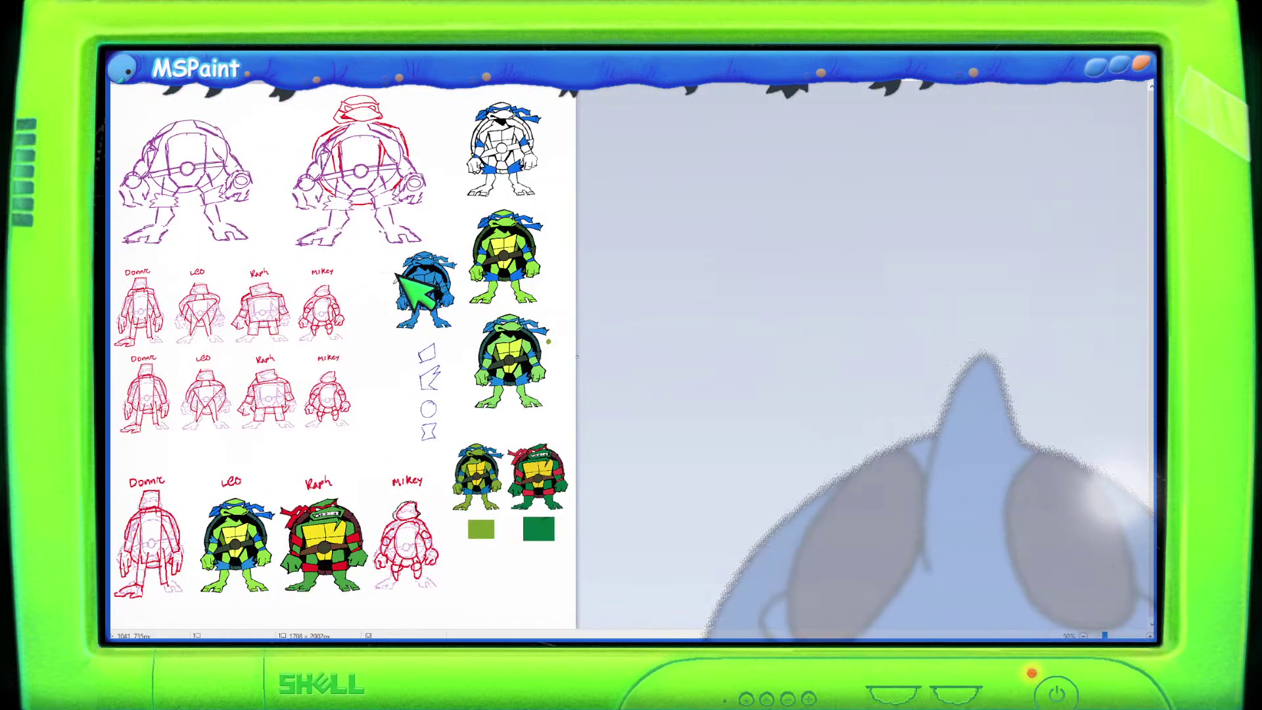
scroll(398, 274, up, 1)
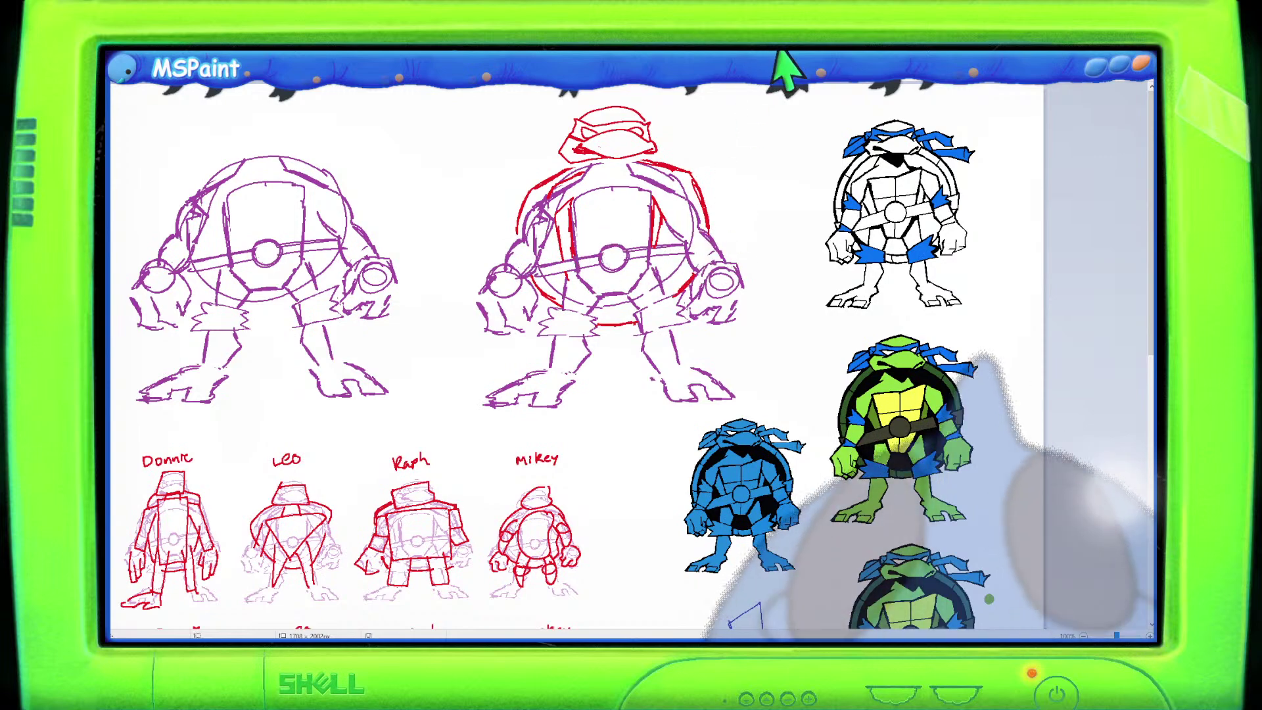
scroll(880, 345, down, 5)
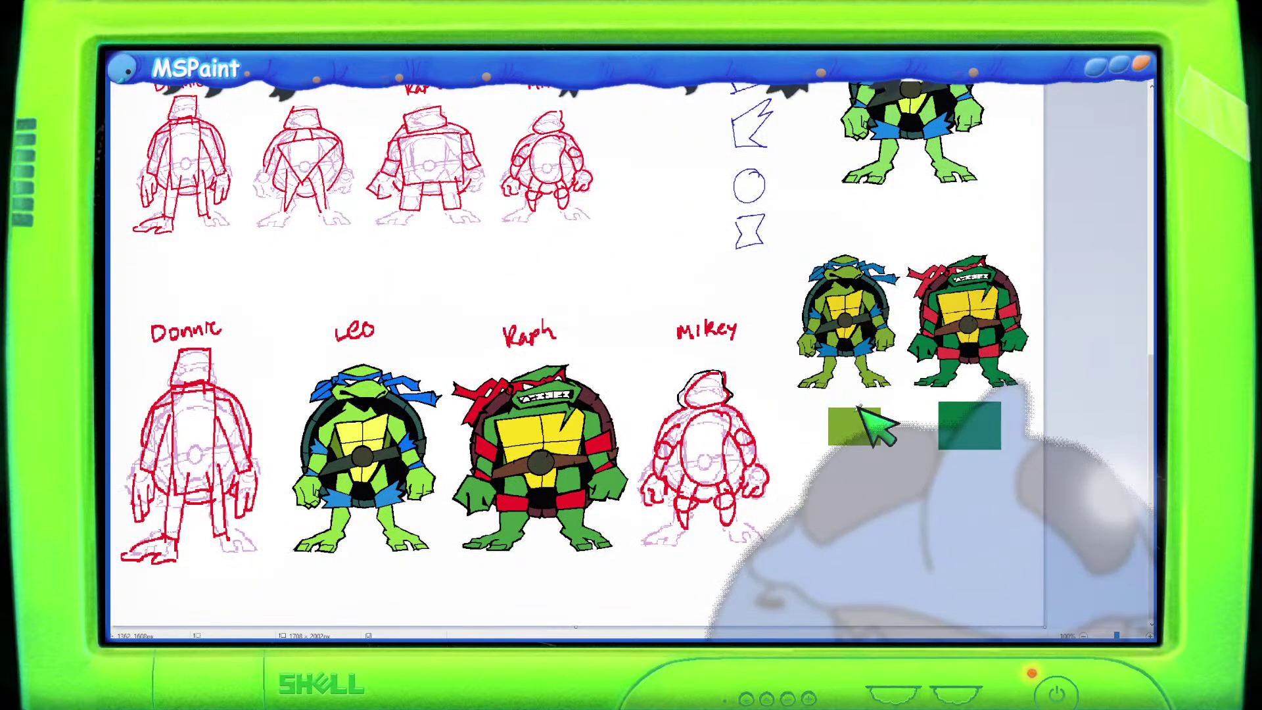
Trim all four edges of the bluish-green swatch beneath the small Raph to remove the stray marks and shrink it.
scroll(944, 451, up, 3)
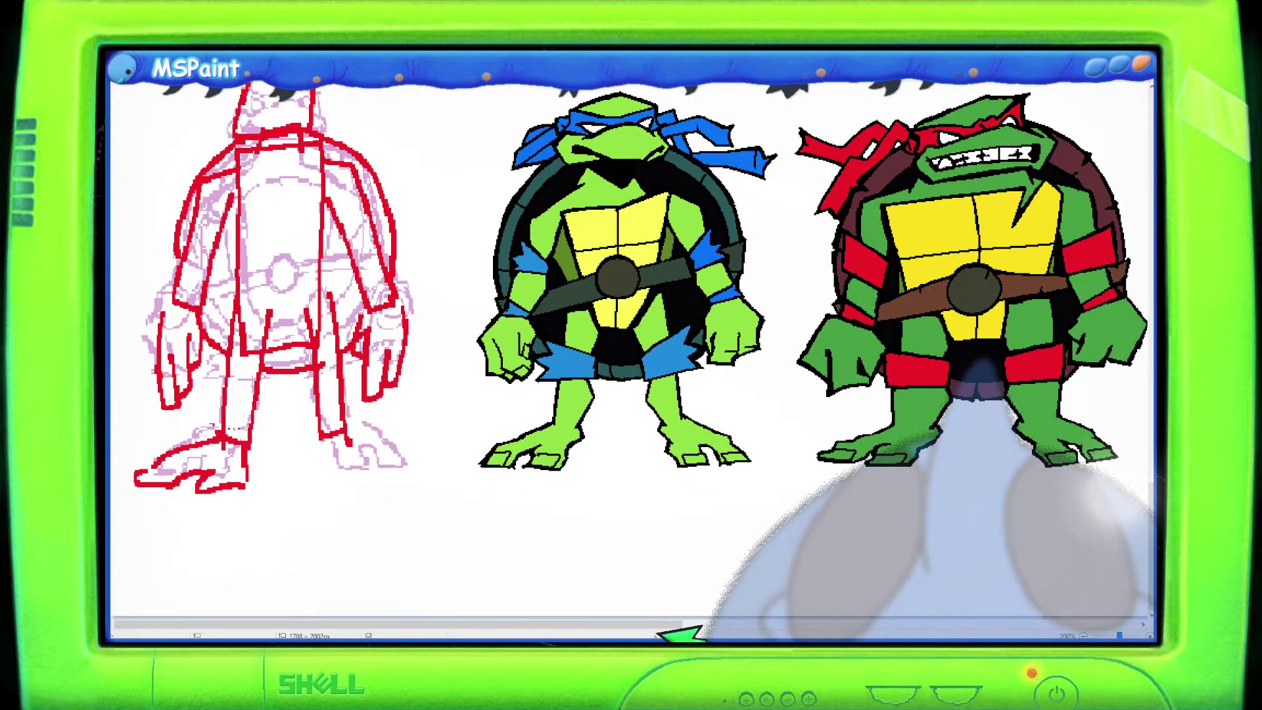
drag(668, 623, 1176, 623)
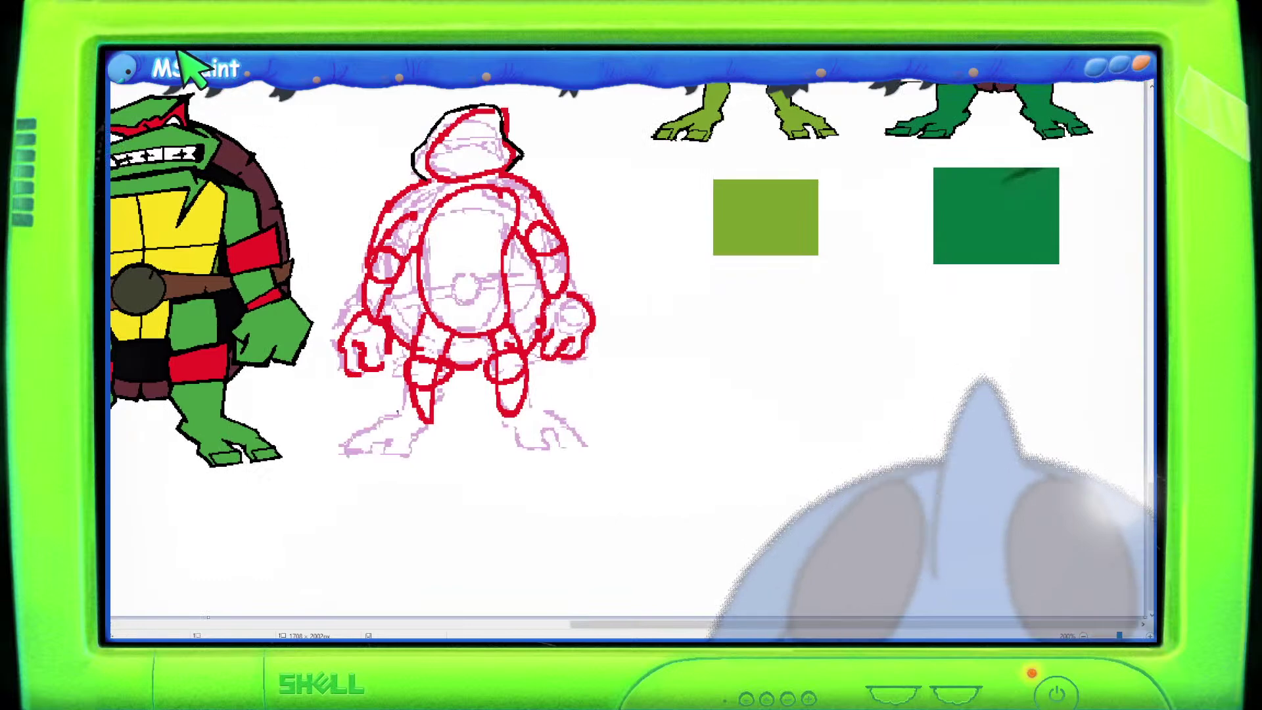
drag(924, 160, 1082, 192)
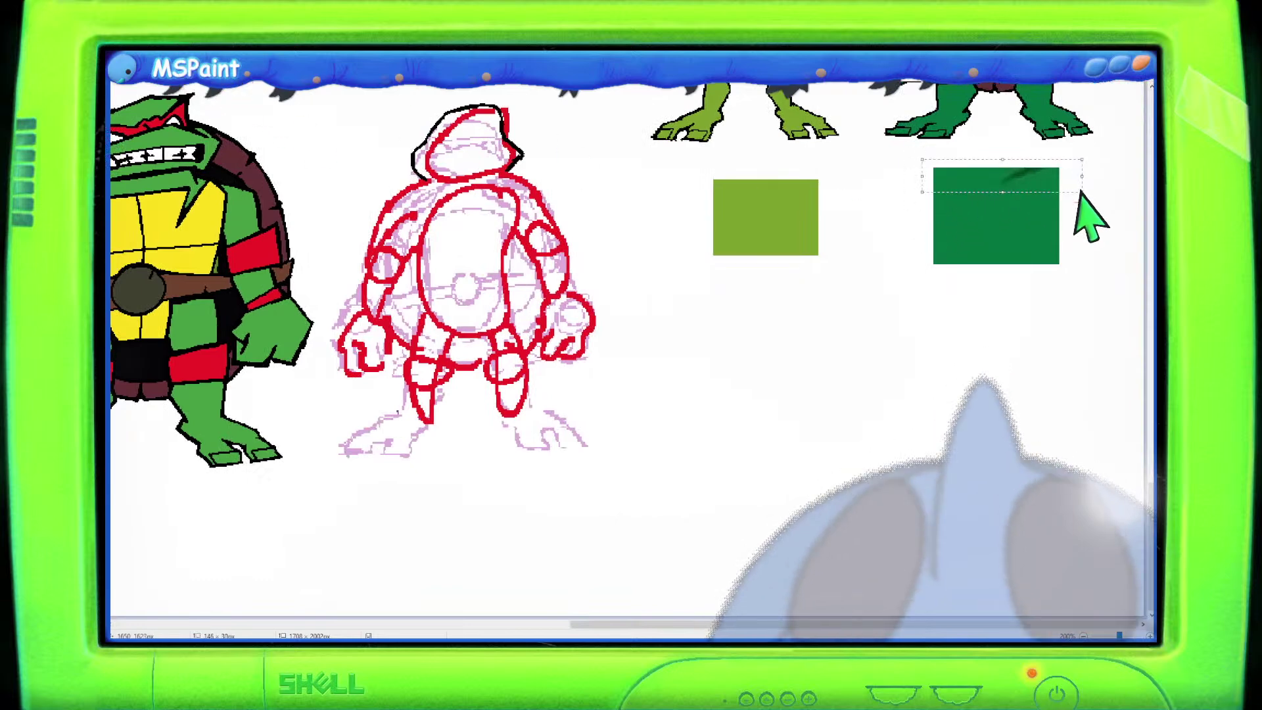
key(Delete)
drag(1085, 266, 1051, 170)
key(Delete)
drag(921, 175, 940, 267)
key(Delete)
drag(1060, 300, 930, 256)
key(Delete)
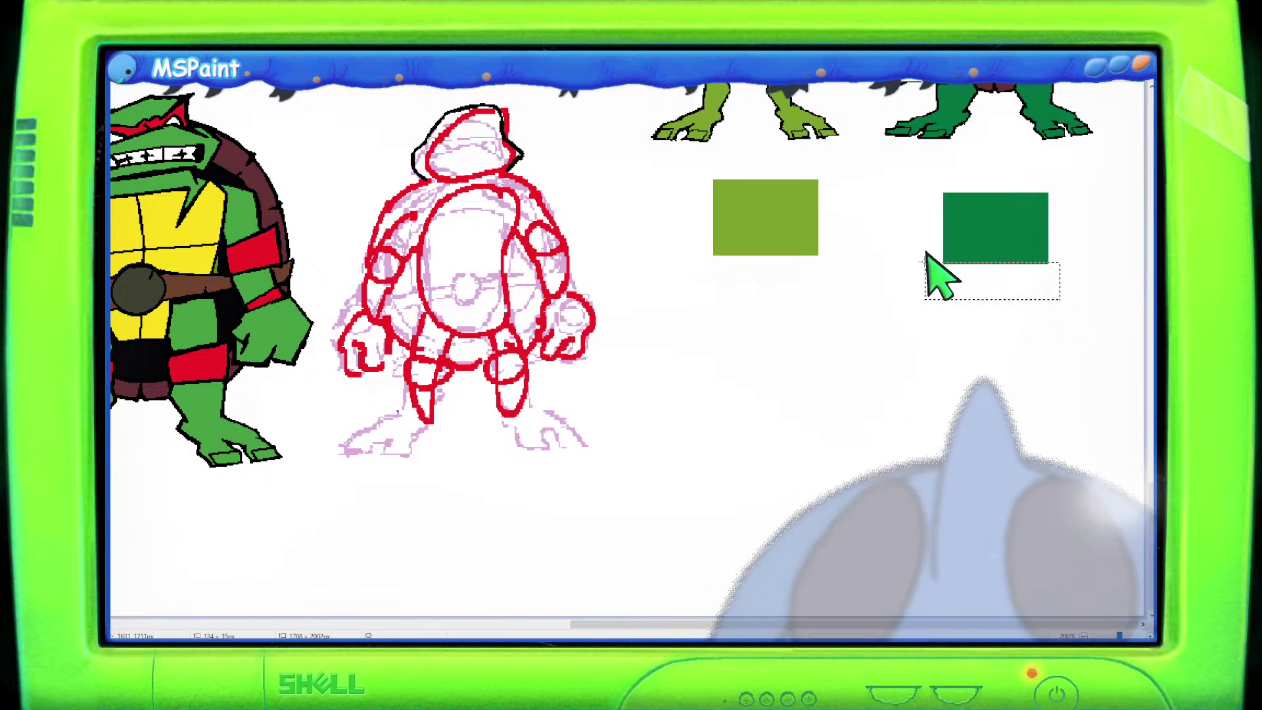
Scale down the bluish-green and olive-green swatches so both become small rectangles of matching size.
drag(924, 179, 1065, 287)
drag(1041, 236, 1006, 225)
drag(696, 173, 809, 247)
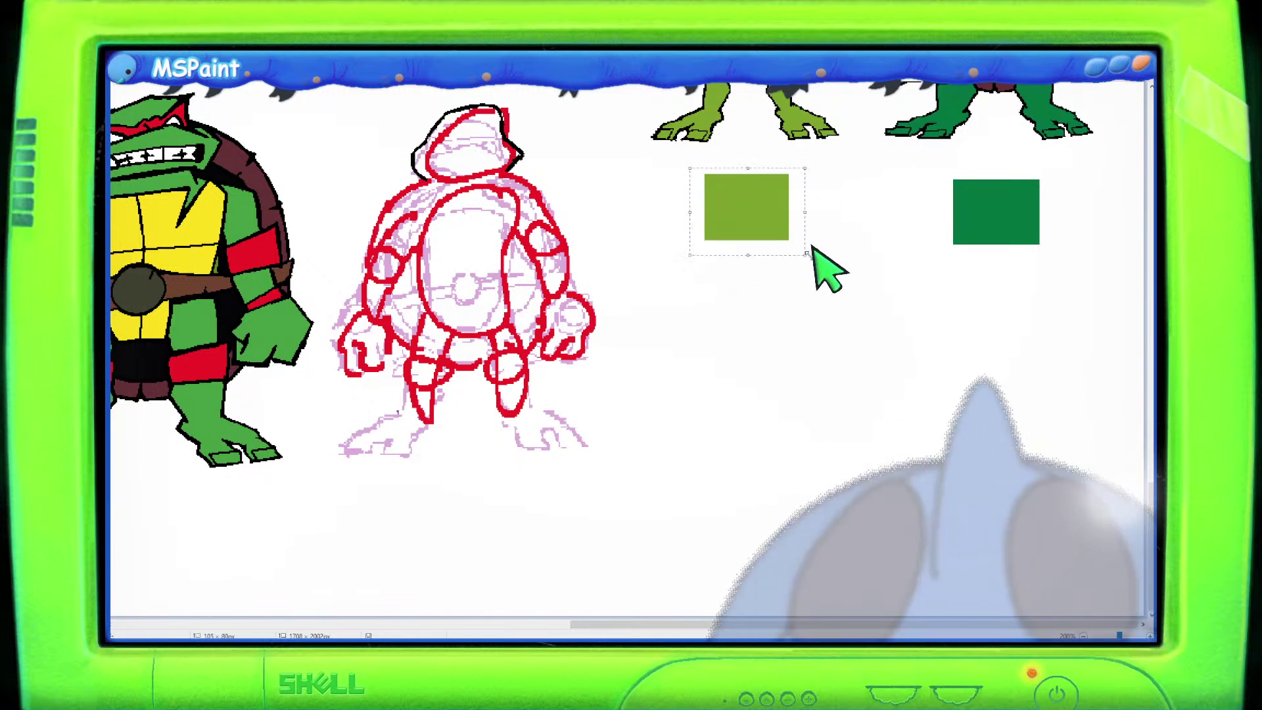
click(918, 268)
drag(943, 170, 1016, 217)
click(883, 262)
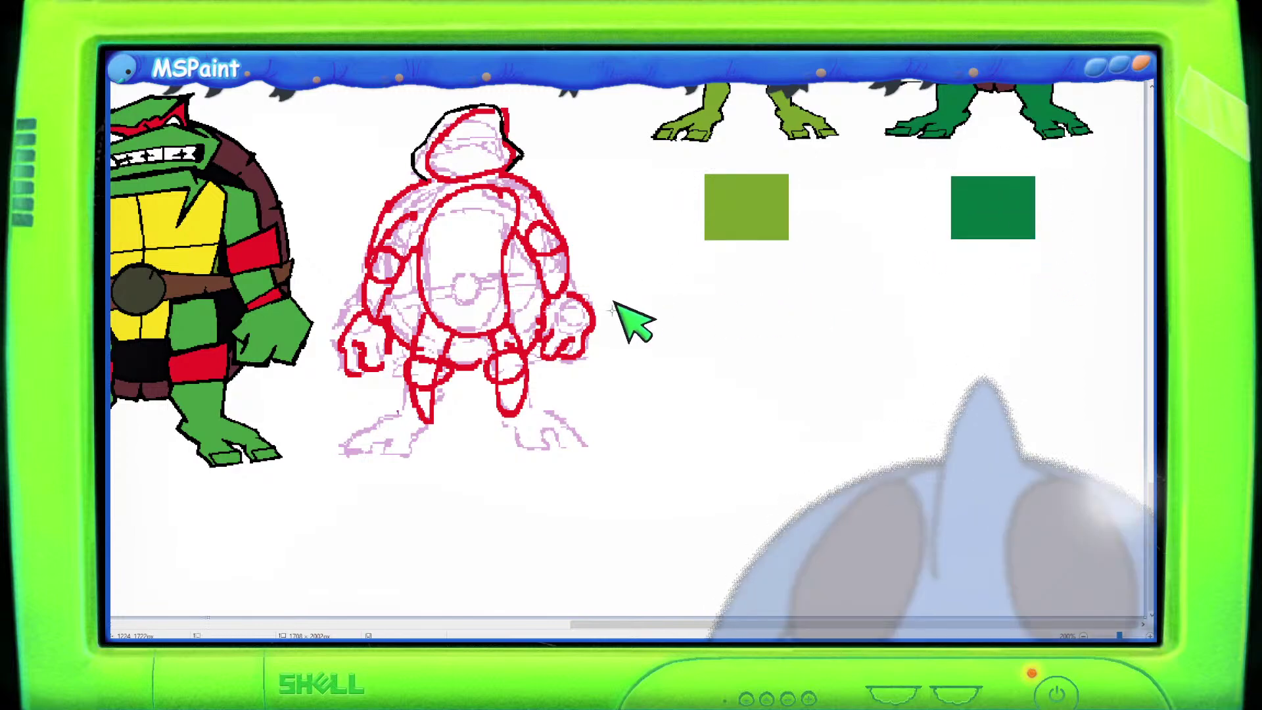
Examine the lineup and the small colour tests at several magnifications, including the full page.
scroll(623, 304, down, 2)
scroll(788, 408, down, 2)
scroll(778, 403, up, 2)
scroll(761, 414, down, 8)
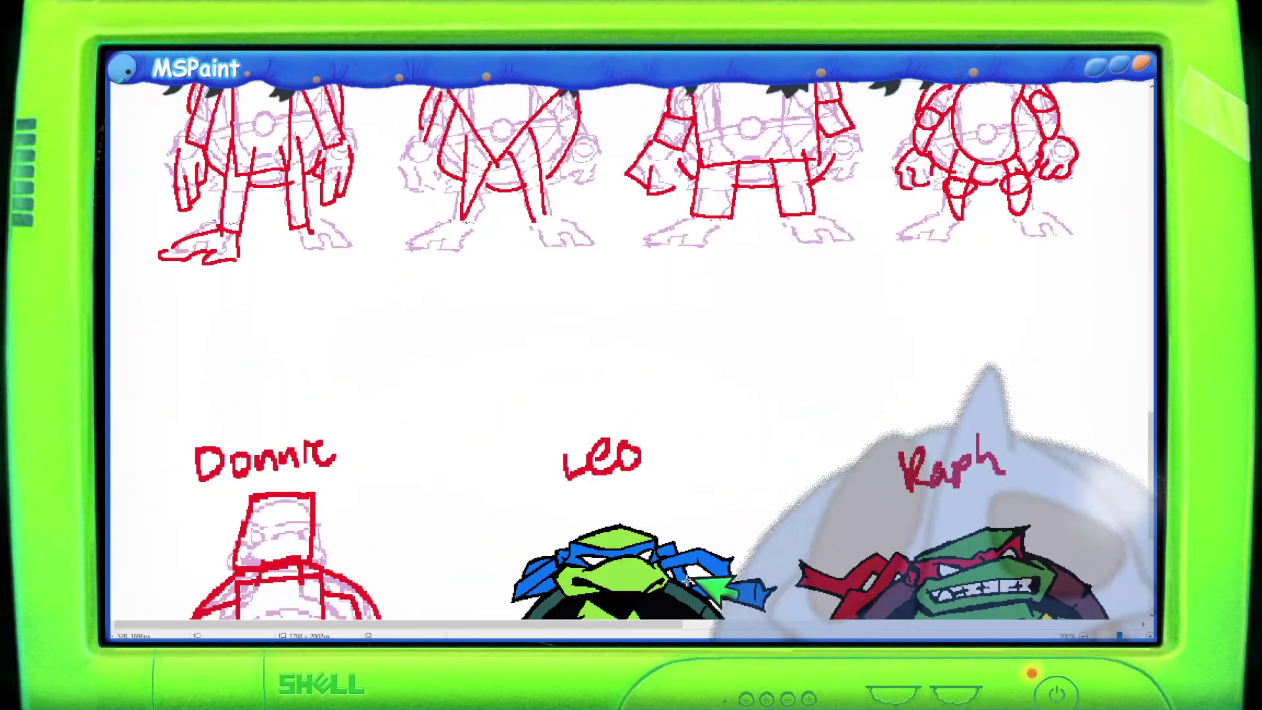
scroll(689, 578, down, 4)
scroll(688, 578, right, 8)
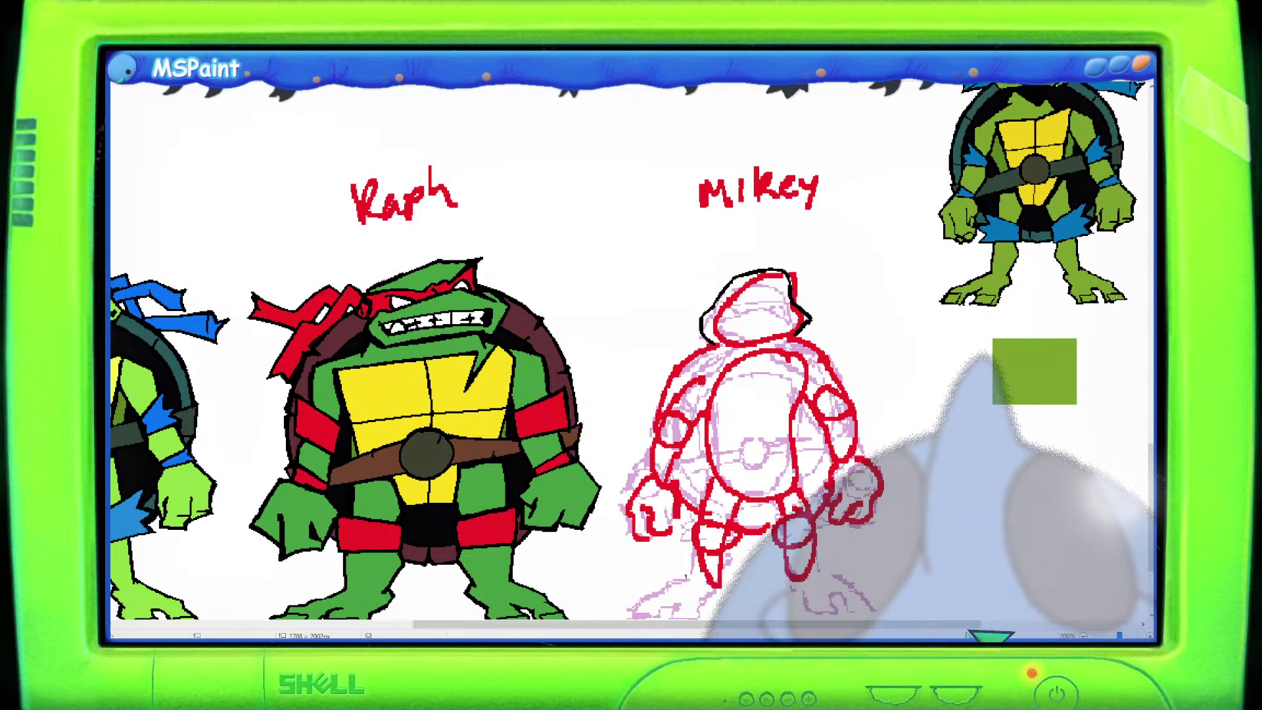
scroll(676, 484, down, 4)
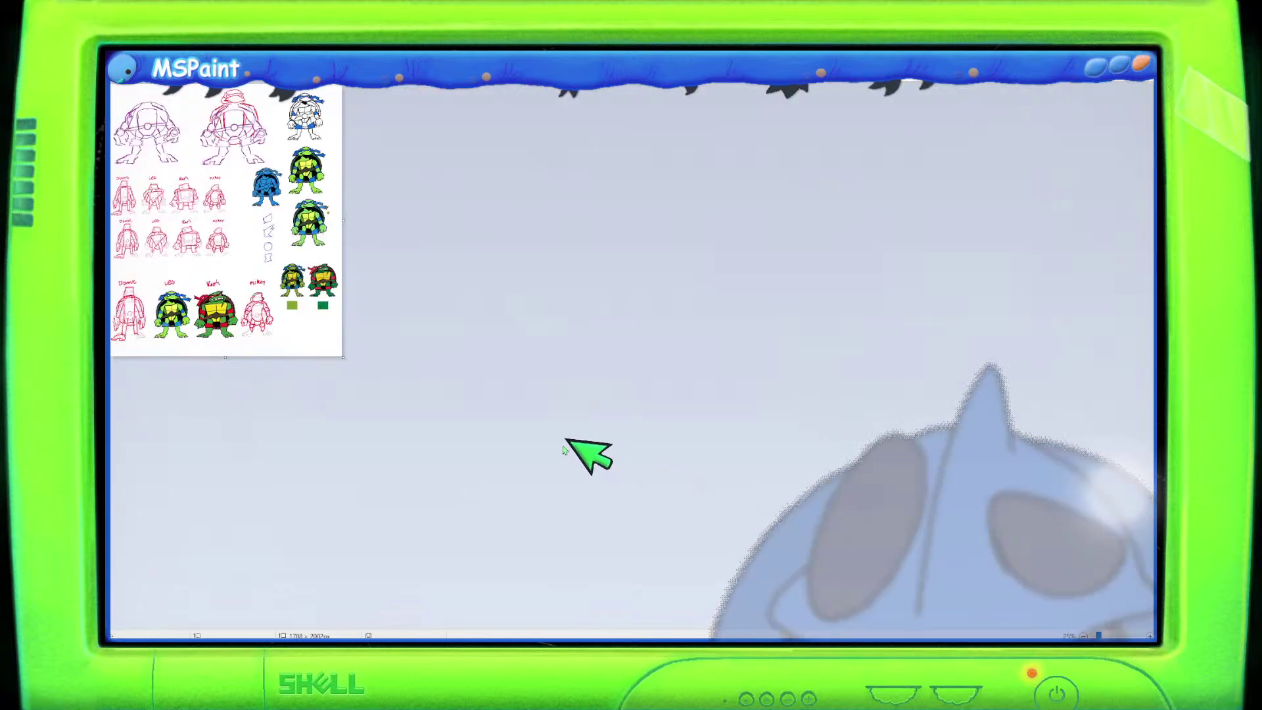
scroll(577, 436, up, 2)
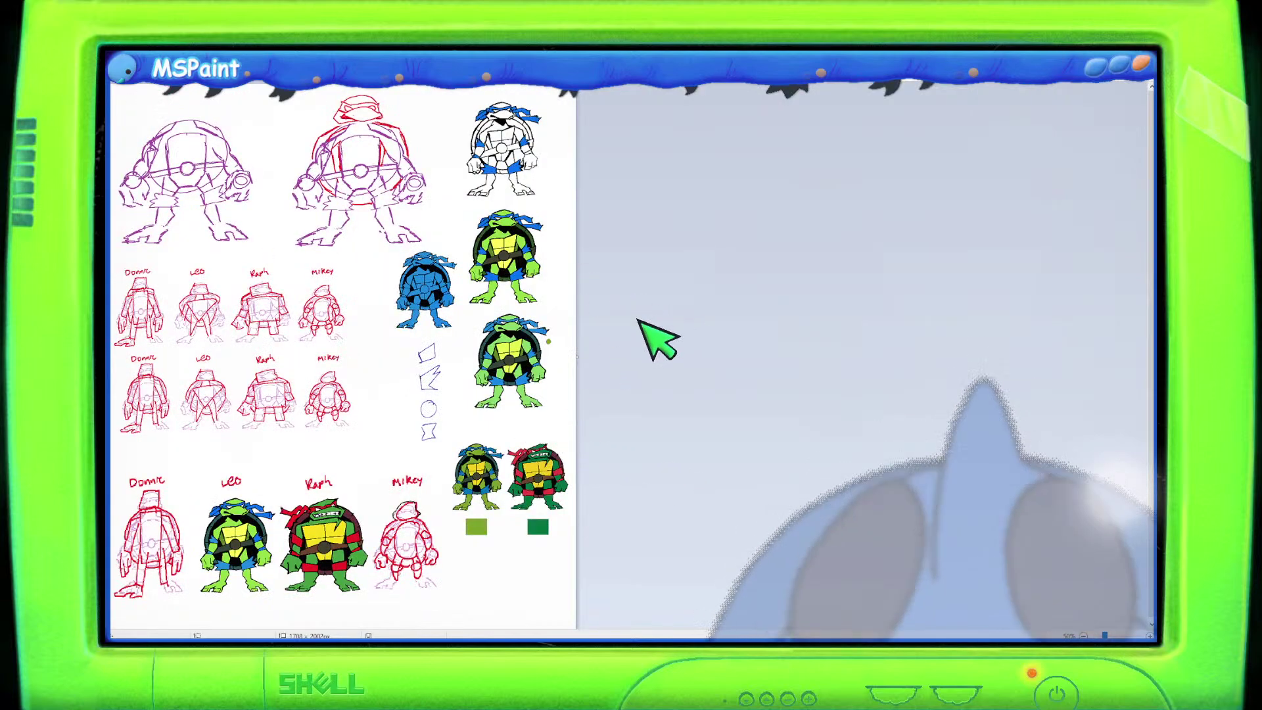
Paste the pencil sketch of the purple-masked turtle temporarily, examine its figures up close and remove it.
key(ctrl+v)
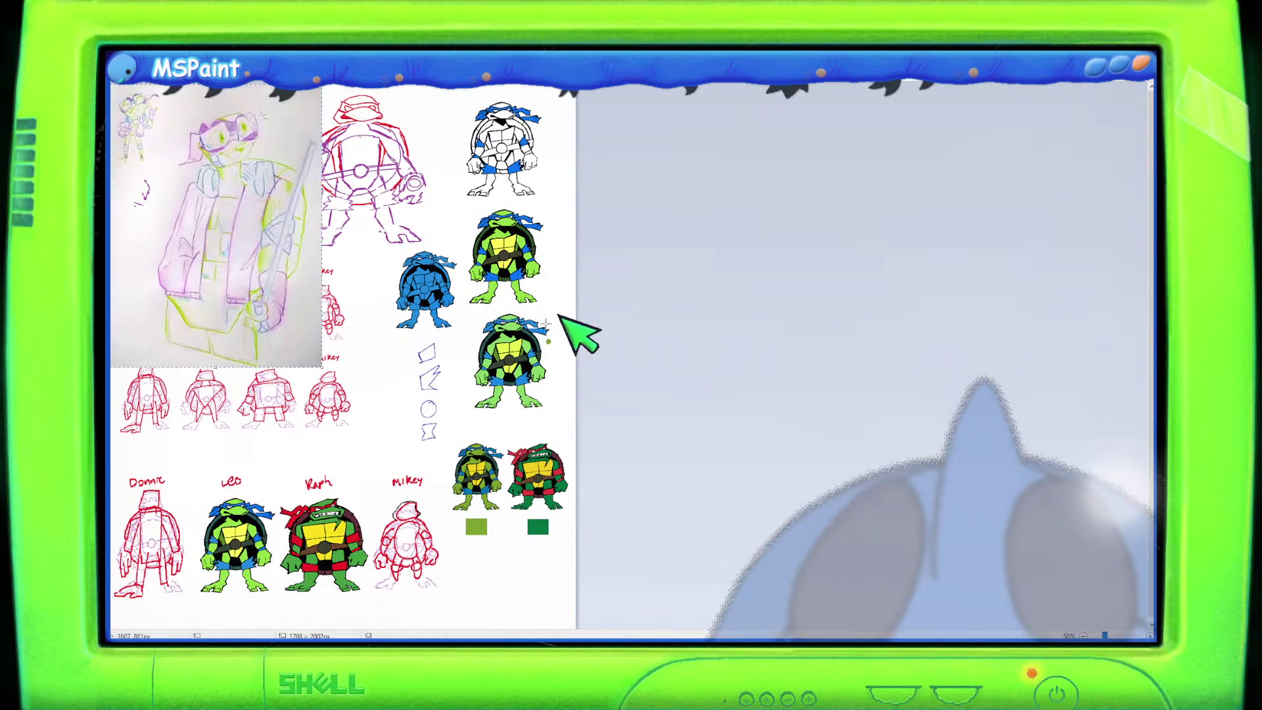
scroll(625, 329, up, 1)
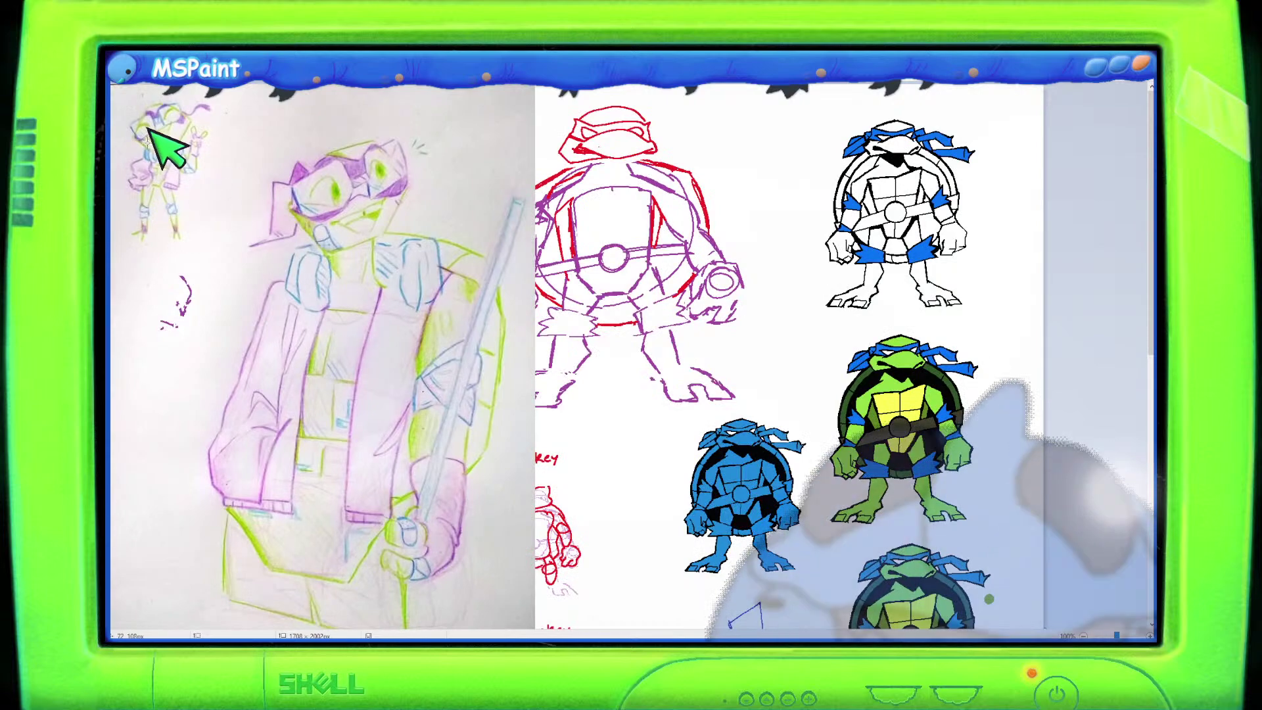
scroll(203, 225, up, 3)
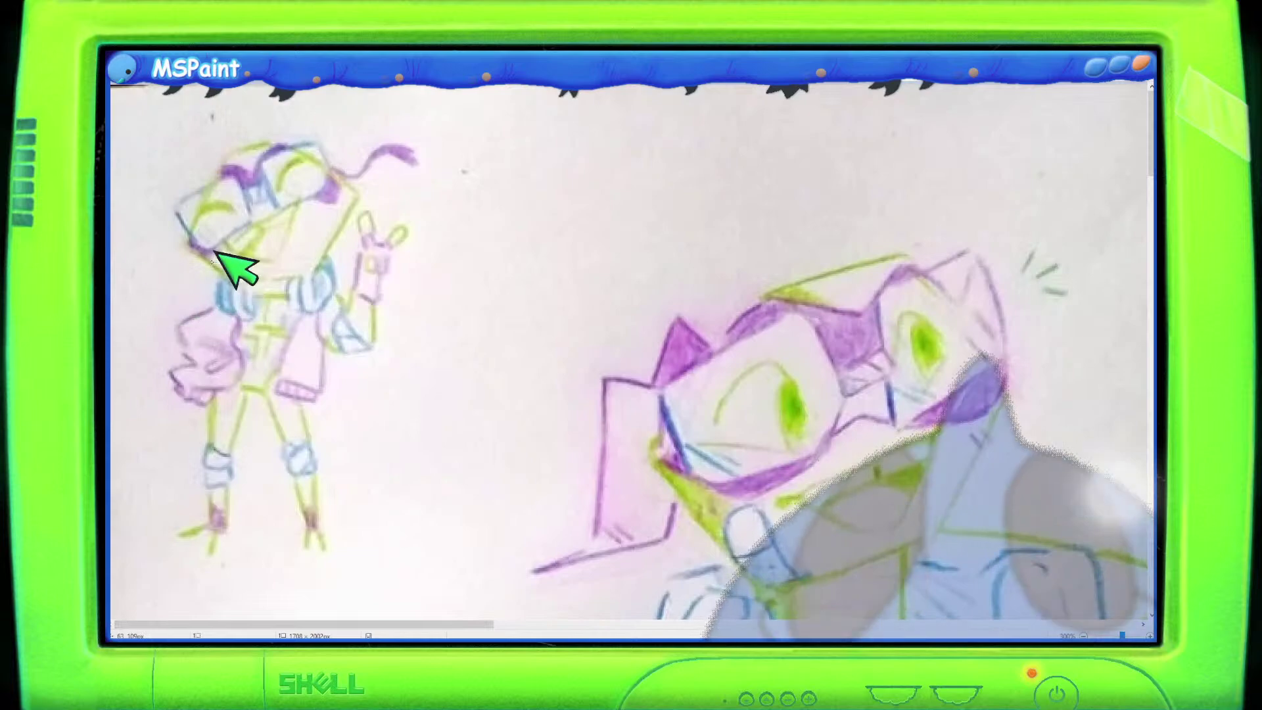
scroll(270, 370, down, 1)
scroll(270, 370, down, 1)
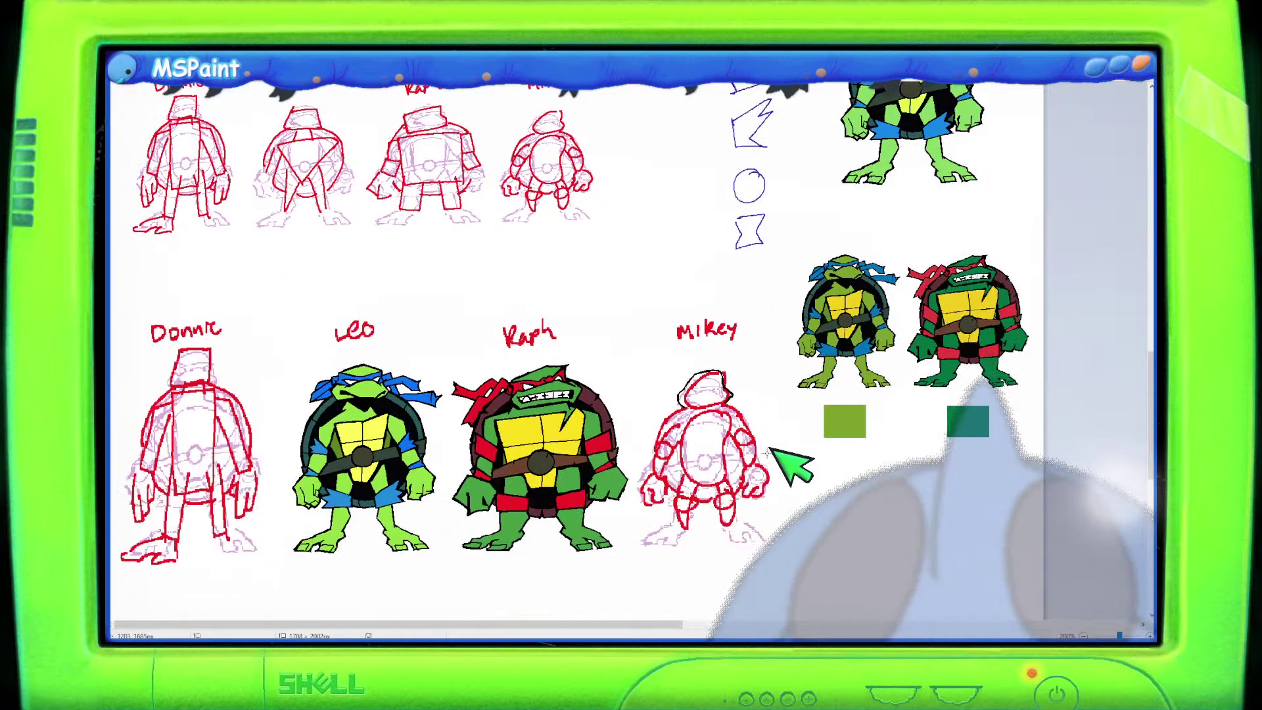
Ink Mikey's eyes, open grin, mask band and knotted mask tails in black, checking him against Leo and Raph.
scroll(792, 467, up, 2)
drag(648, 625, 986, 598)
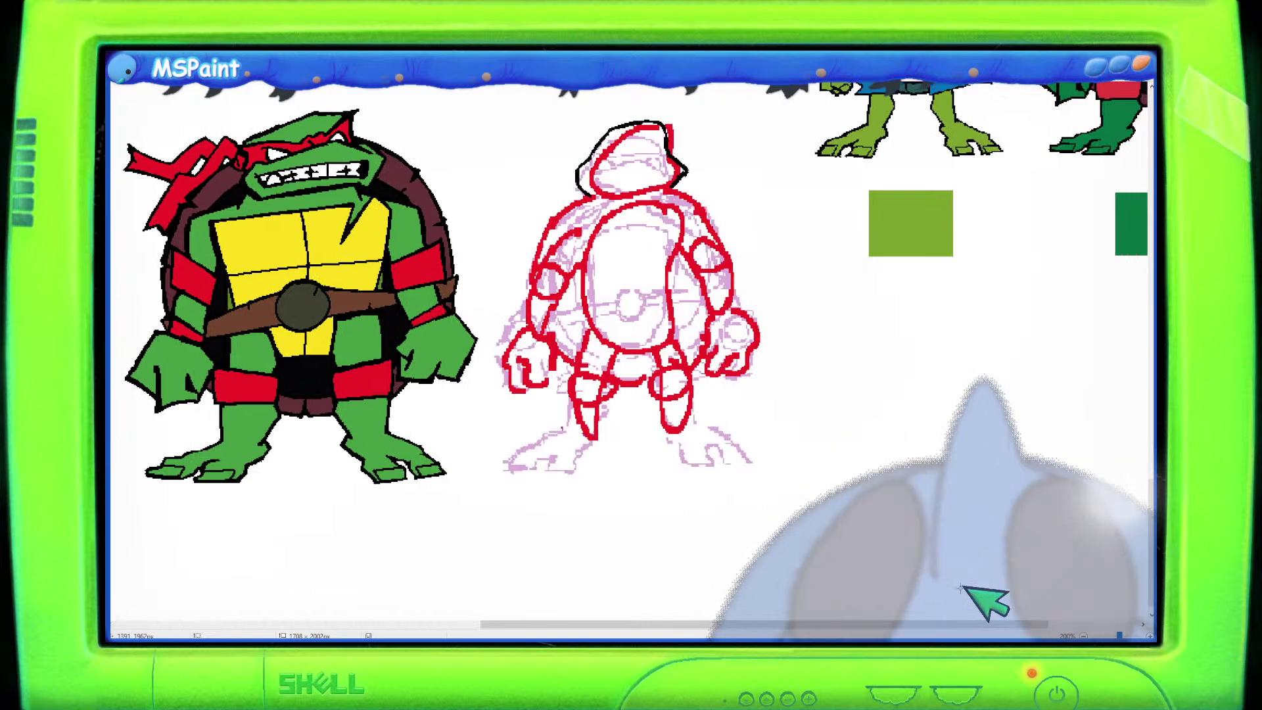
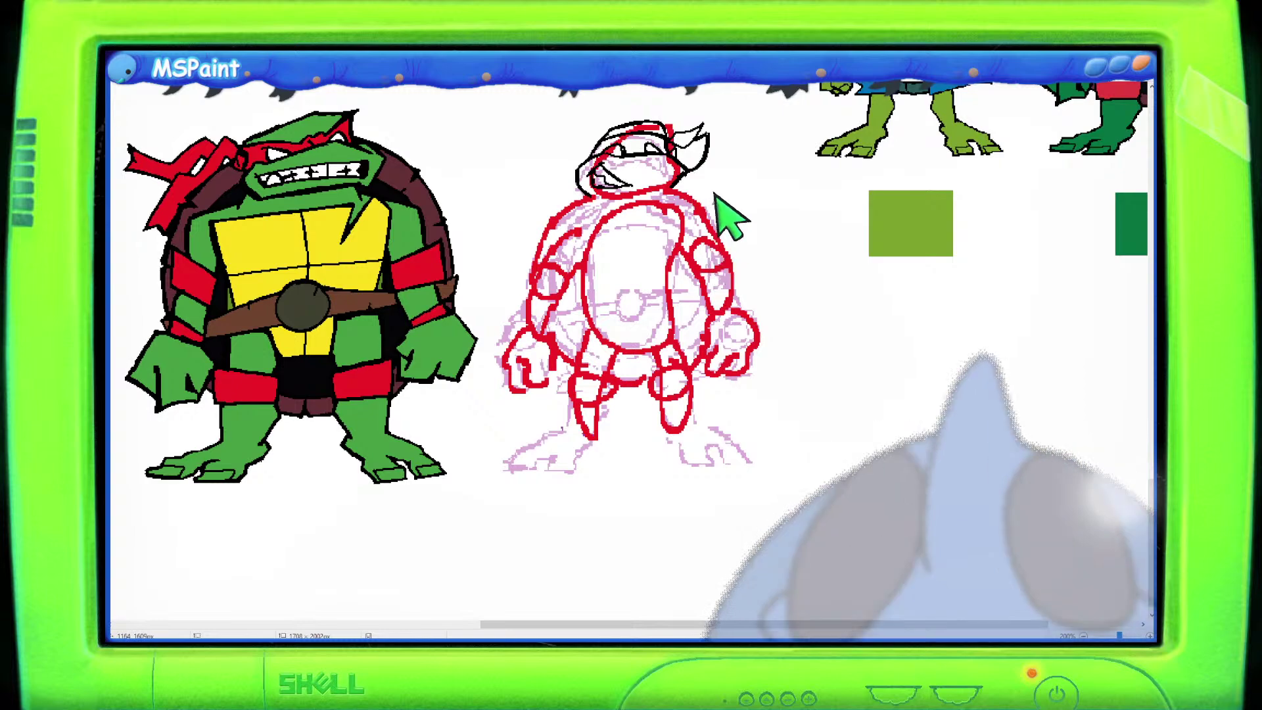
mouse_move(764, 632)
mouse_down()
mouse_move(558, 623)
mouse_move(759, 580)
mouse_up()
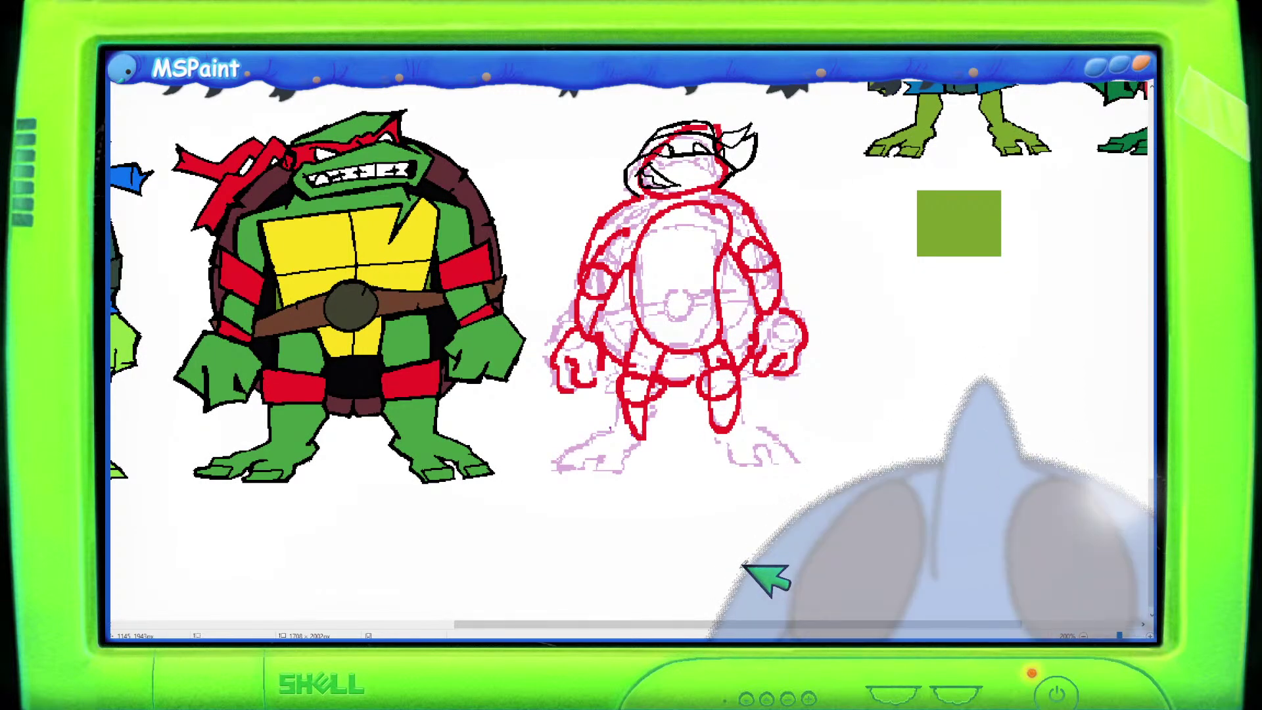
drag(803, 624, 511, 624)
mouse_move(650, 624)
mouse_down()
mouse_move(897, 591)
mouse_move(902, 558)
mouse_up()
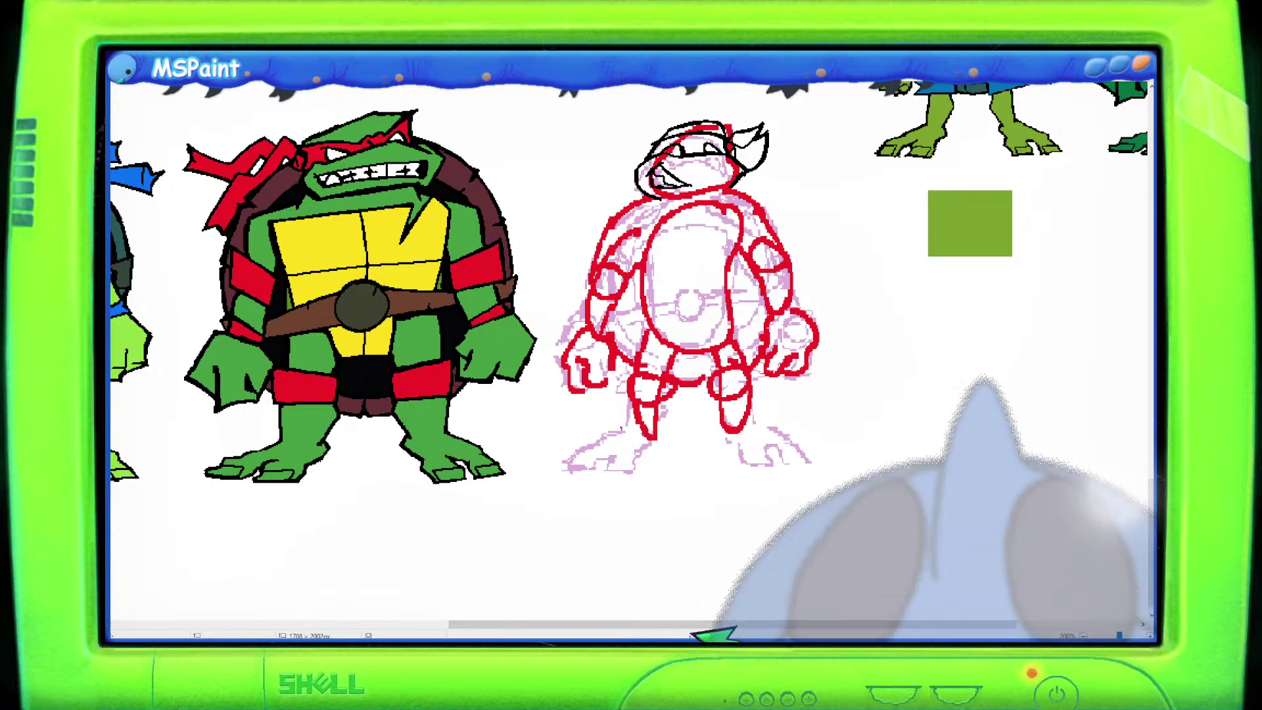
drag(721, 624, 510, 631)
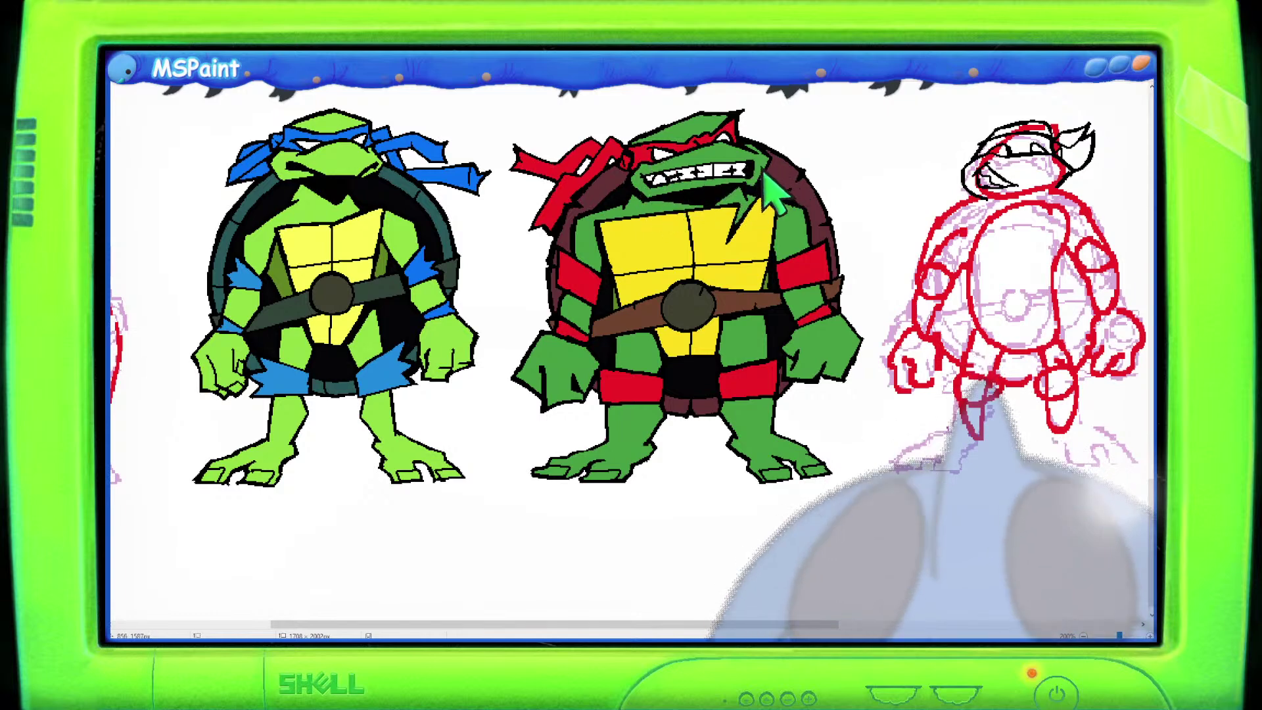
Ink Mikey's neck shadow, rounded plastron with its dividing lines, round belt buckle and slanted belt in black over the sketch.
scroll(736, 539, right, 1)
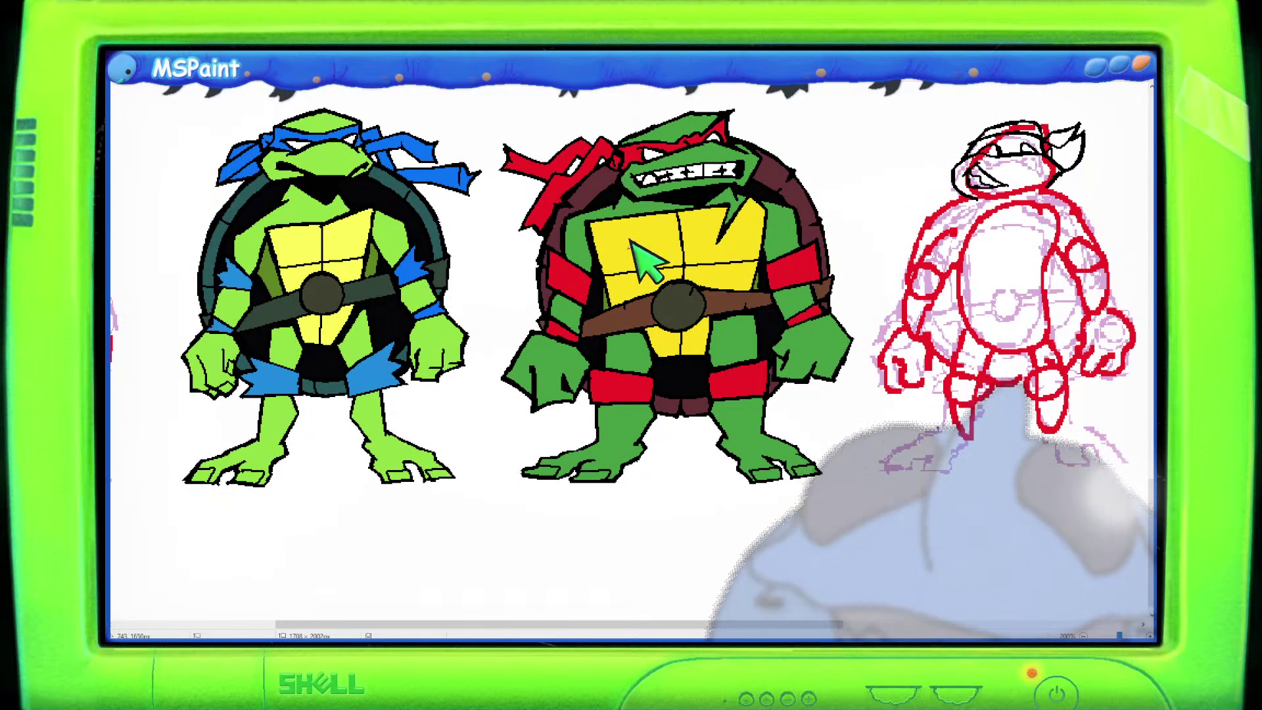
drag(755, 624, 901, 624)
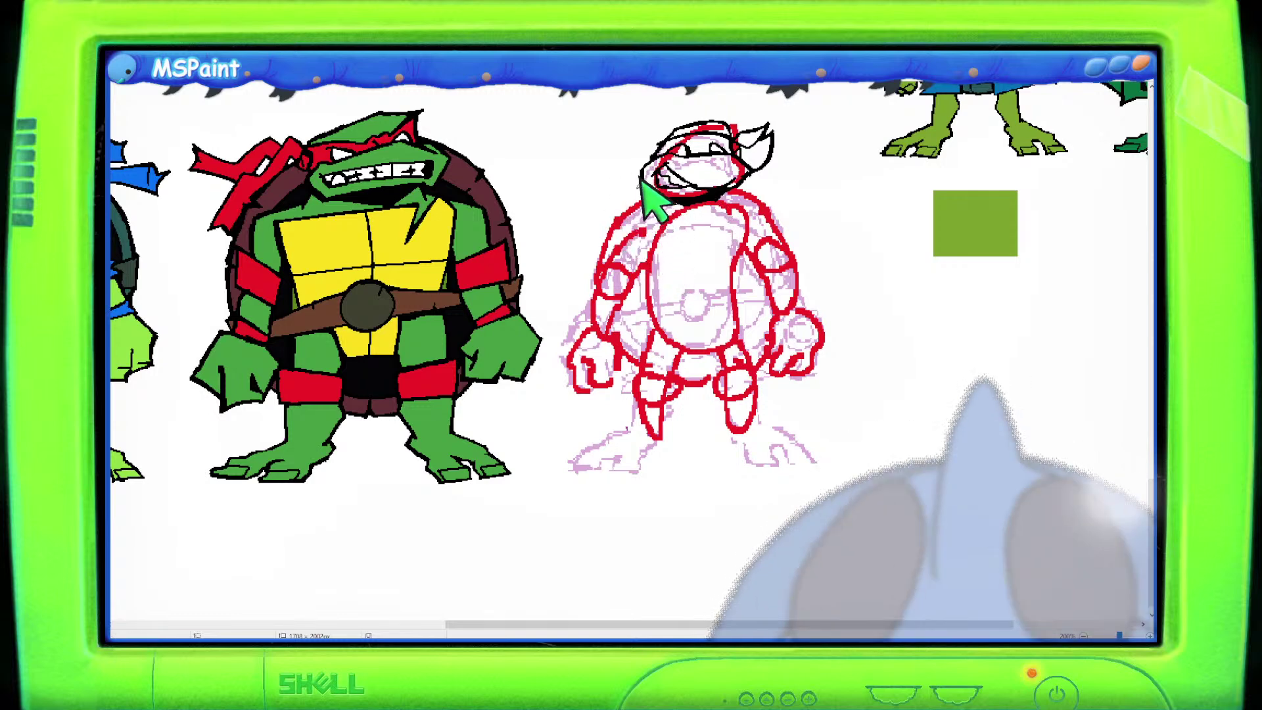
drag(739, 624, 764, 620)
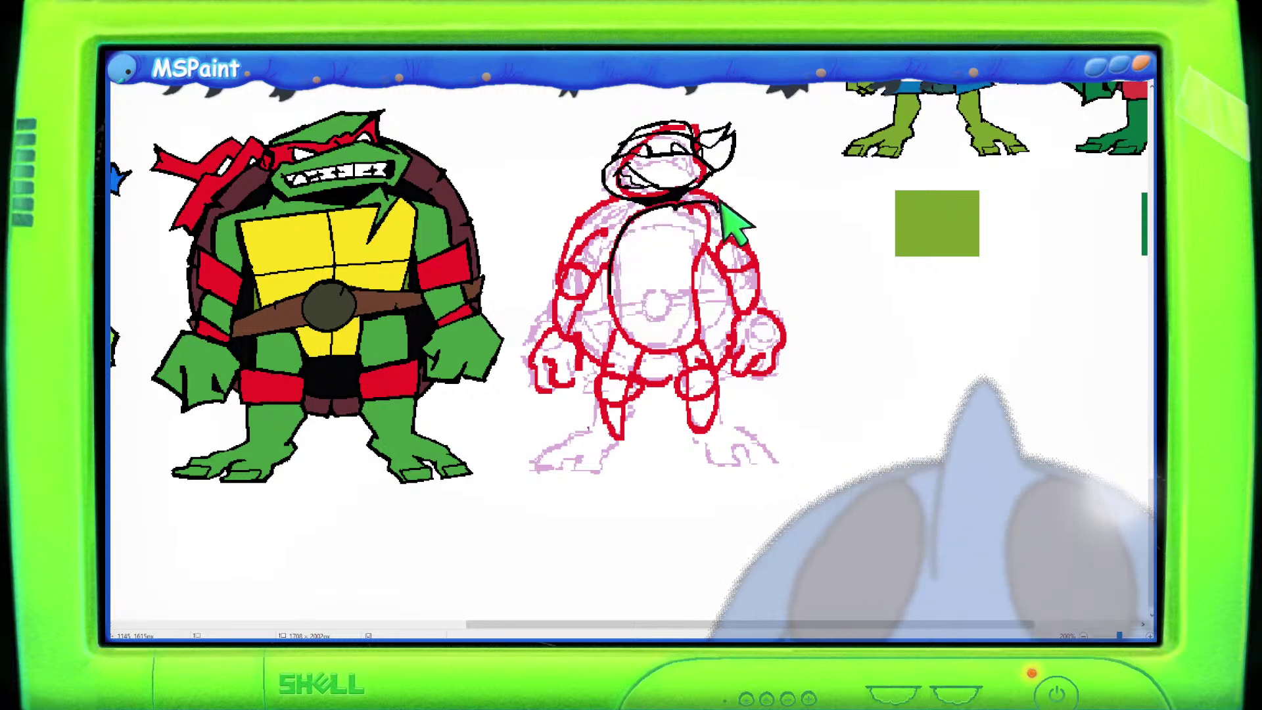
drag(680, 201, 702, 263)
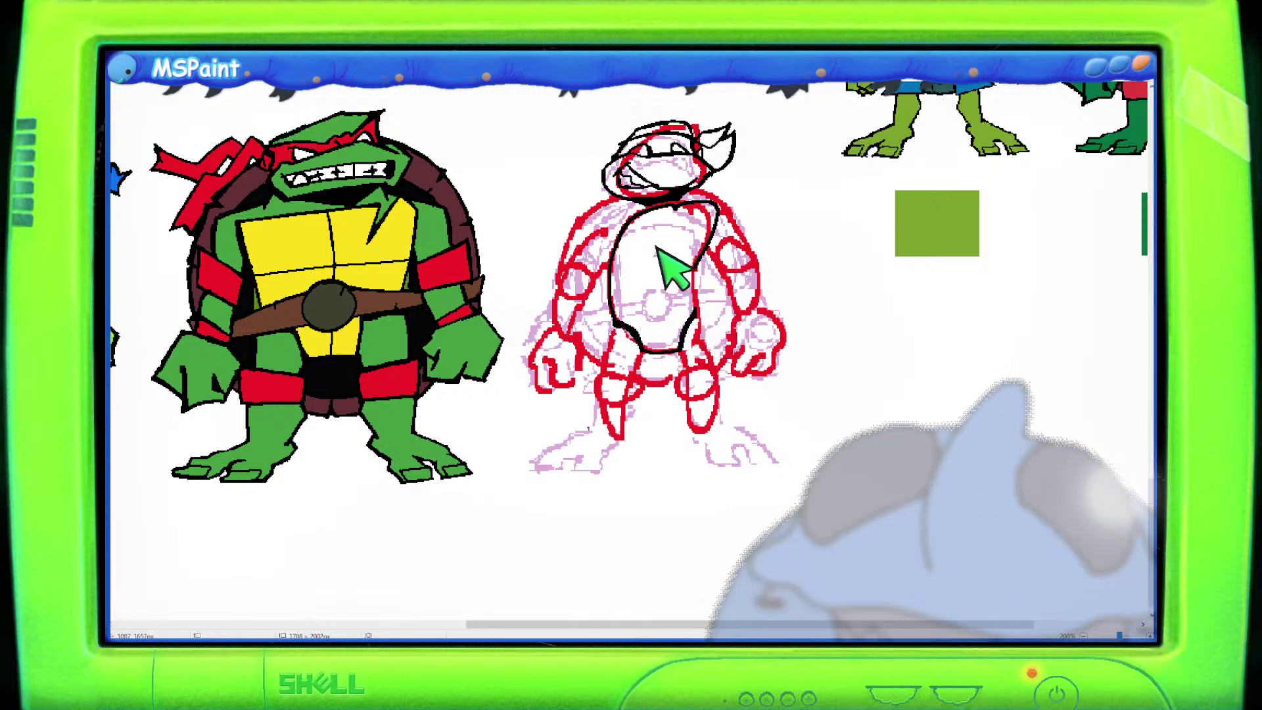
drag(674, 289, 675, 294)
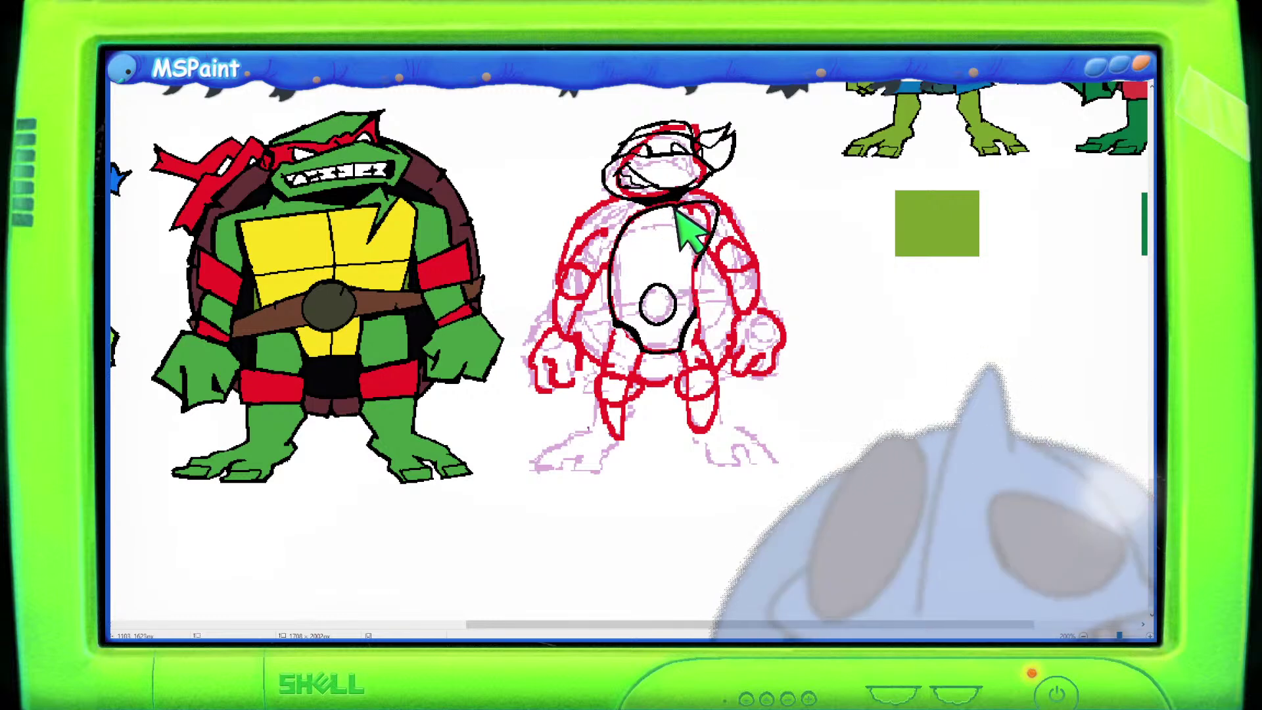
drag(676, 212, 660, 292)
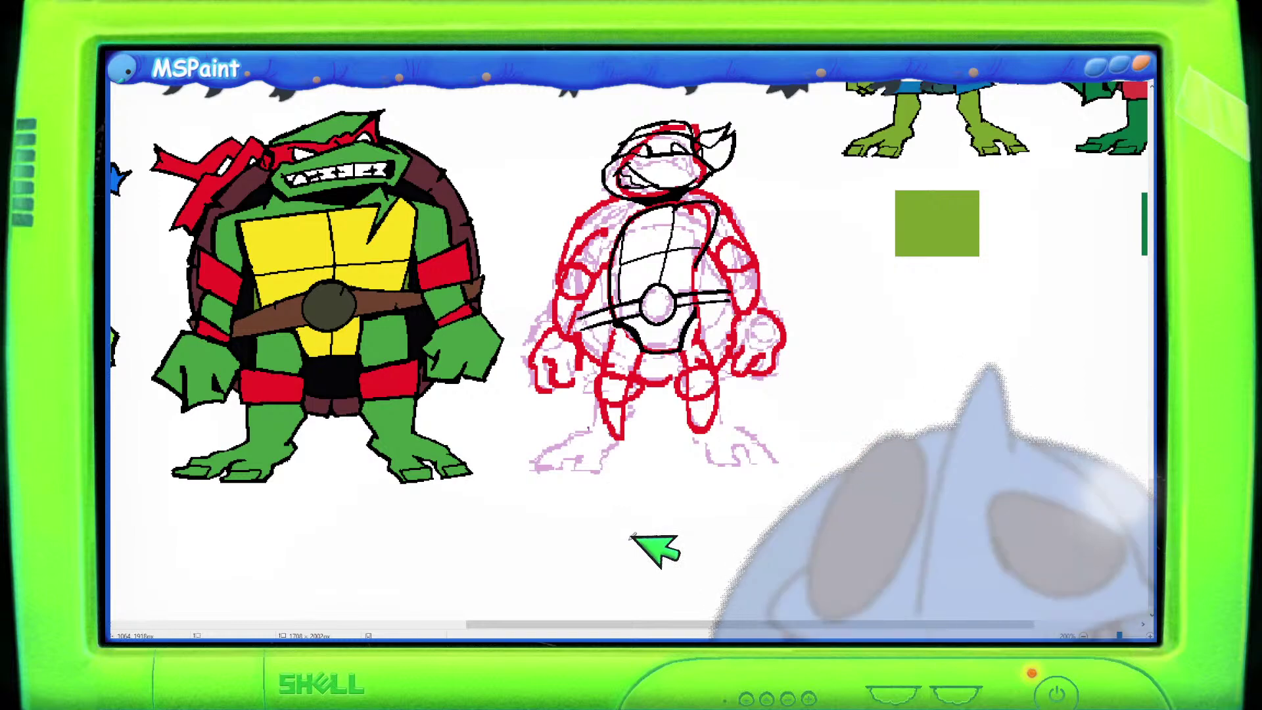
Ink Mikey's upper-arm lines, both round knee pads and the round elbow pad in black, checking the proportions against the lineup.
scroll(634, 417, down, 1)
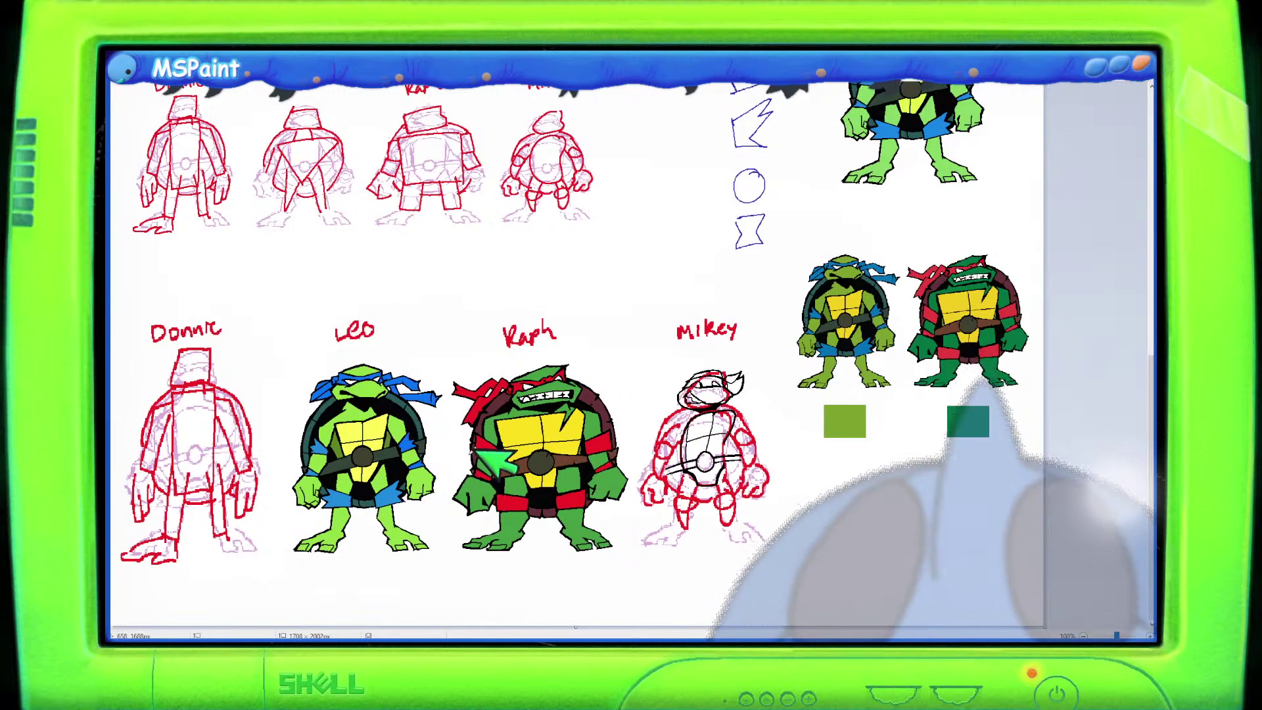
scroll(526, 427, up, 1)
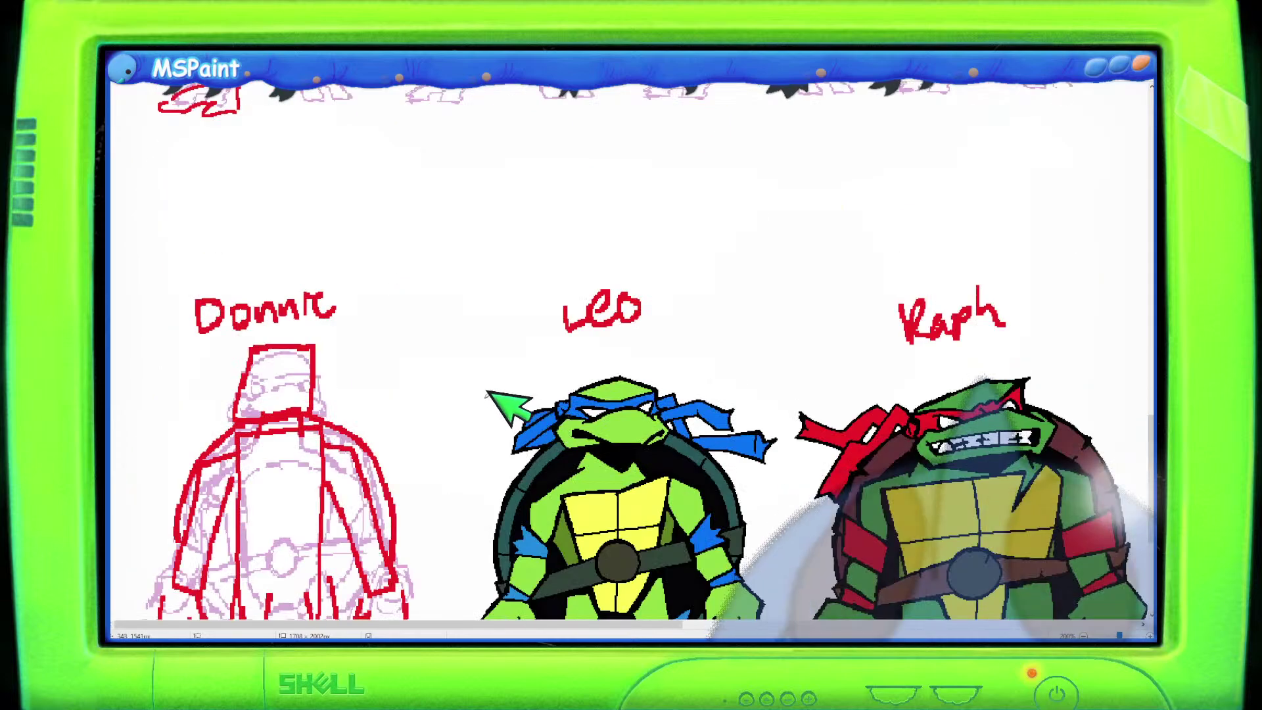
scroll(520, 394, down, 4)
scroll(578, 368, up, 2)
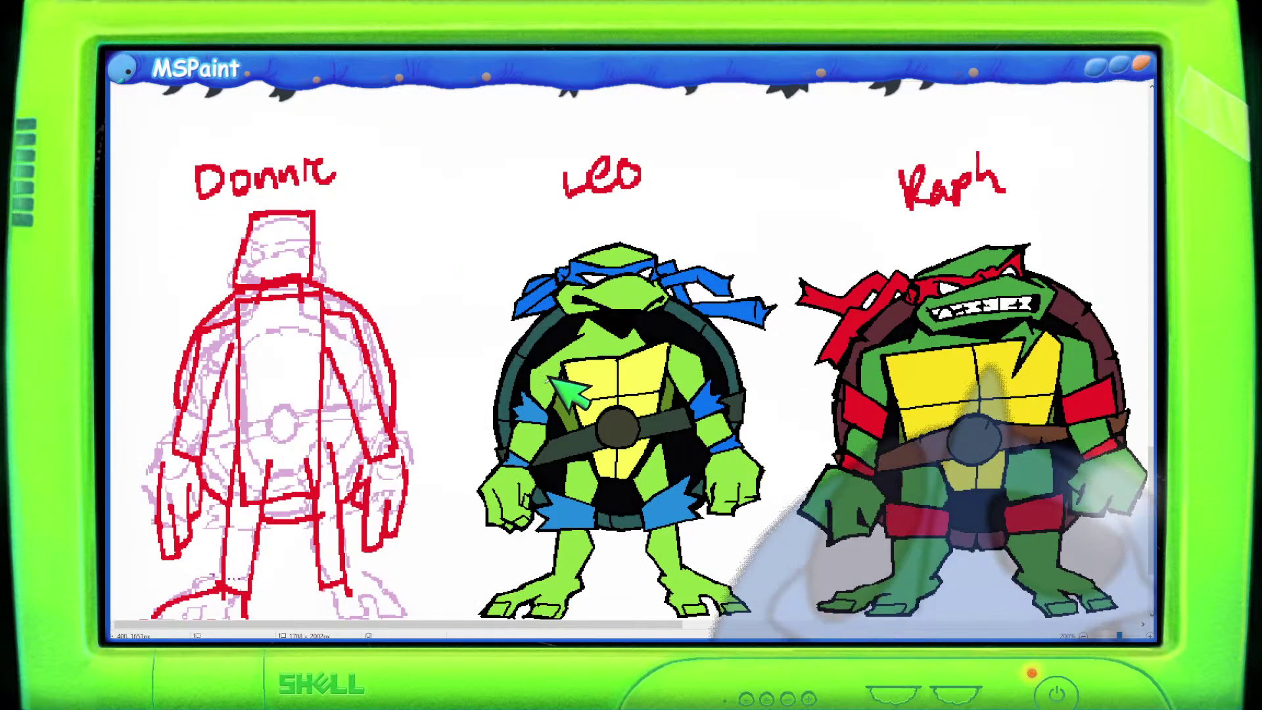
drag(618, 625, 843, 634)
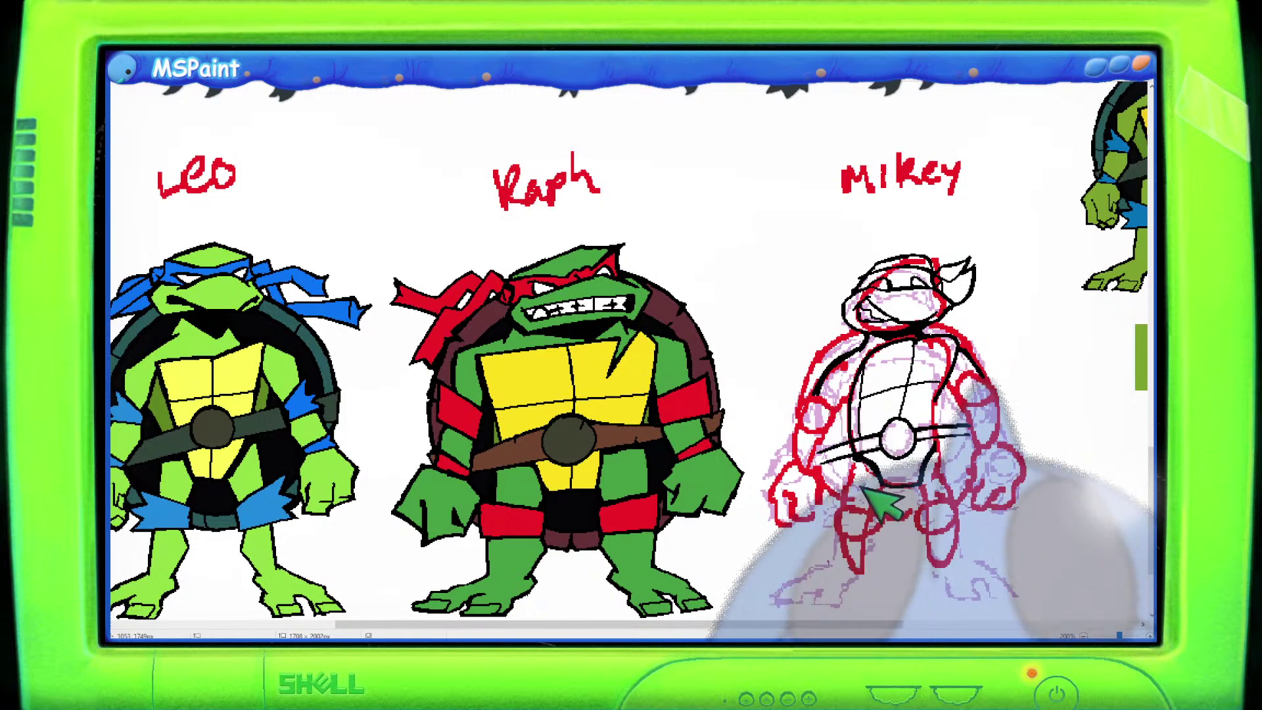
drag(874, 510, 880, 524)
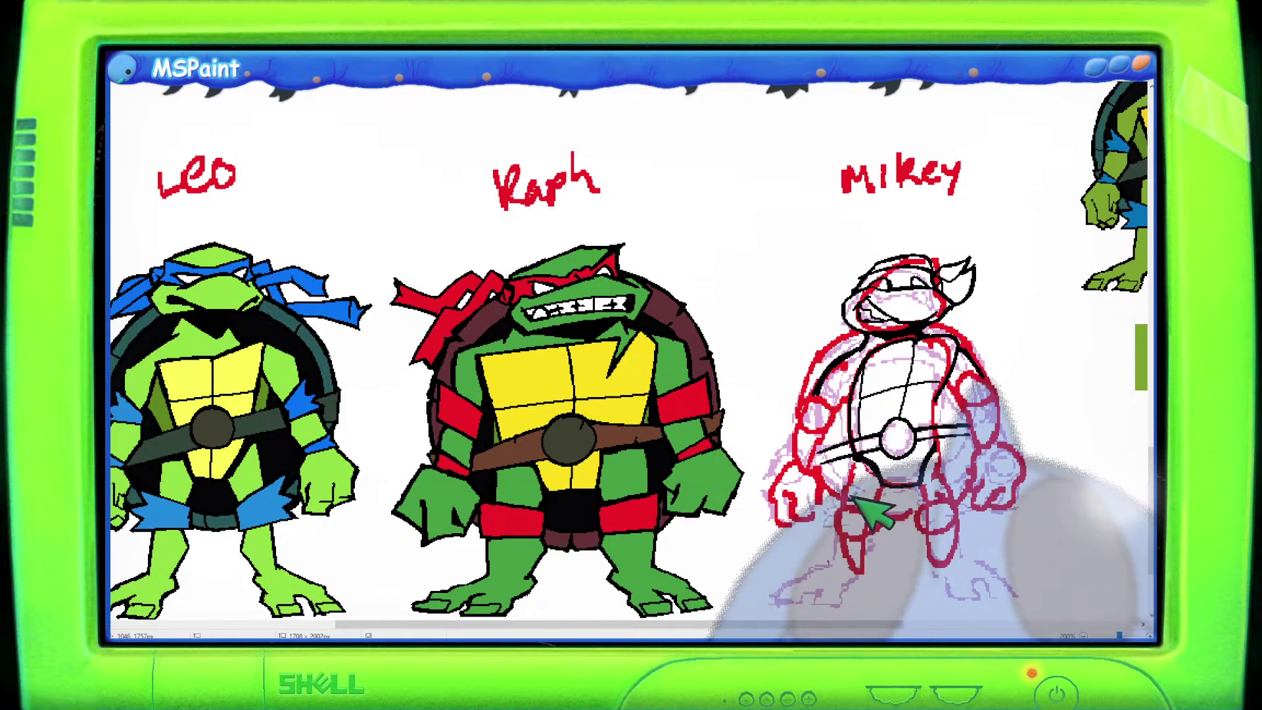
mouse_move(953, 497)
mouse_down()
mouse_move(966, 519)
mouse_move(956, 498)
mouse_move(951, 529)
mouse_up()
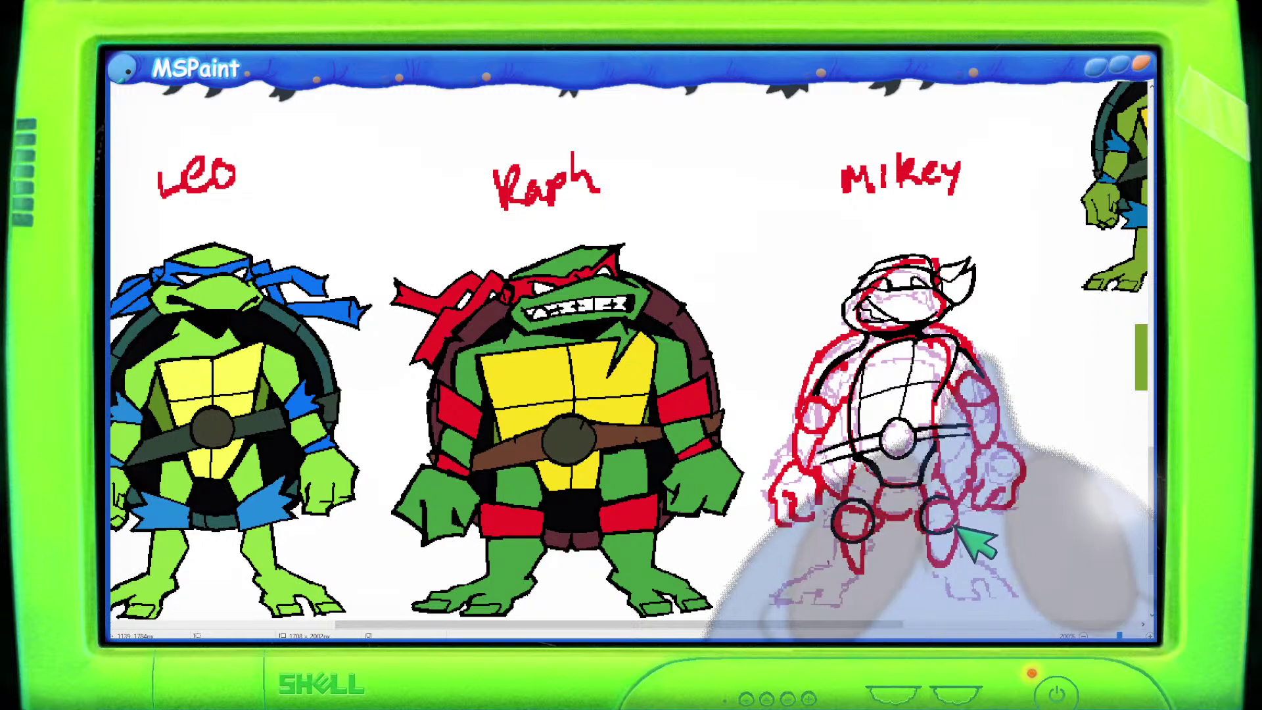
key(ctrl+z)
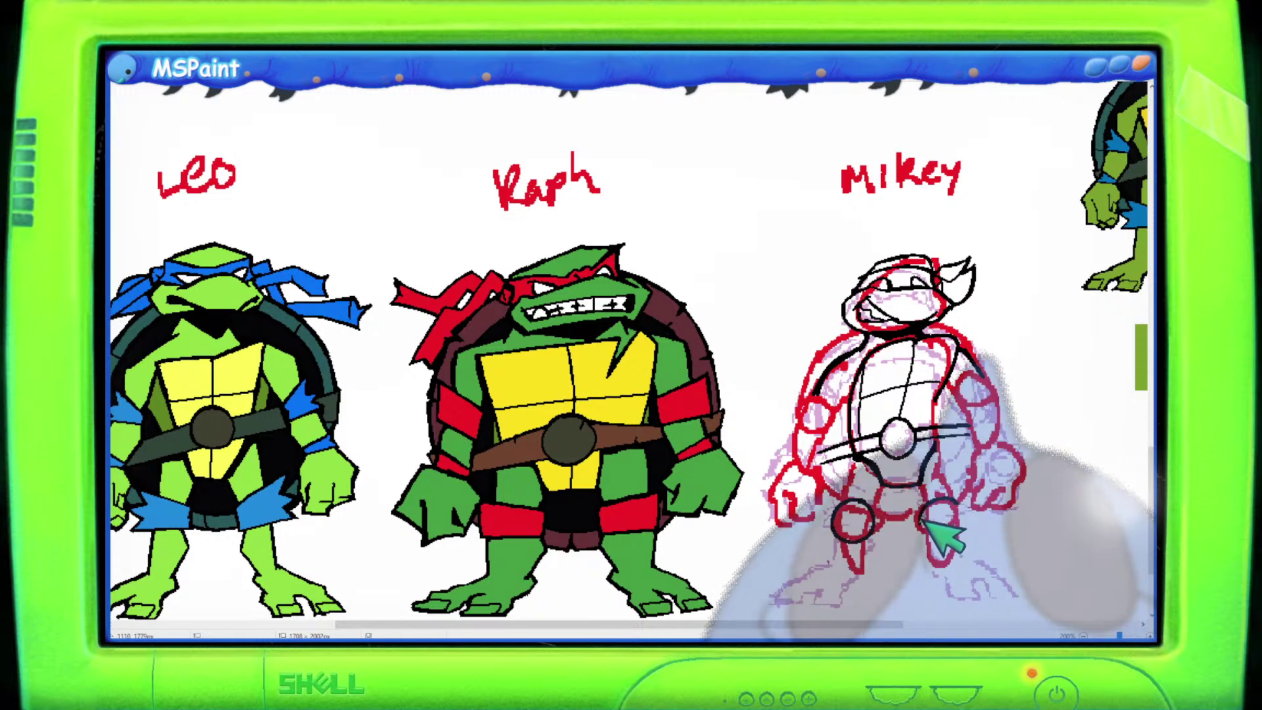
drag(930, 498, 956, 503)
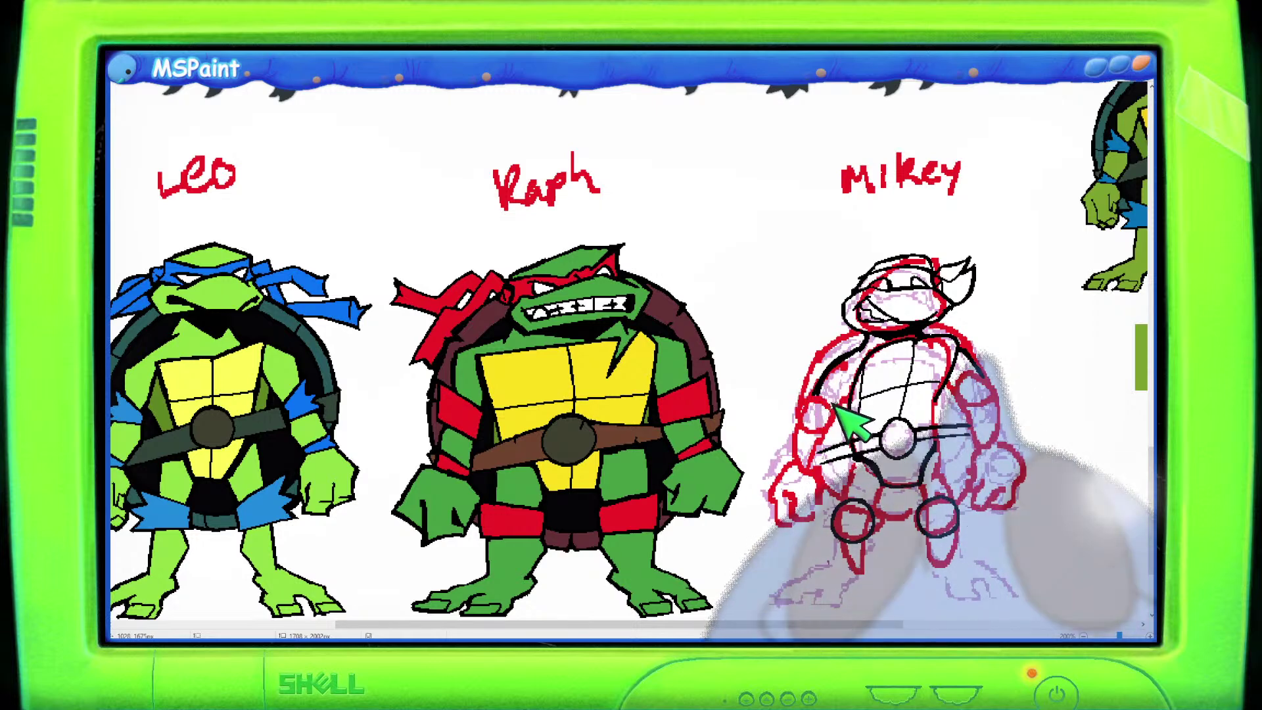
mouse_move(815, 394)
mouse_down()
mouse_move(803, 426)
mouse_move(828, 425)
mouse_move(839, 410)
mouse_move(819, 387)
mouse_move(817, 427)
mouse_up()
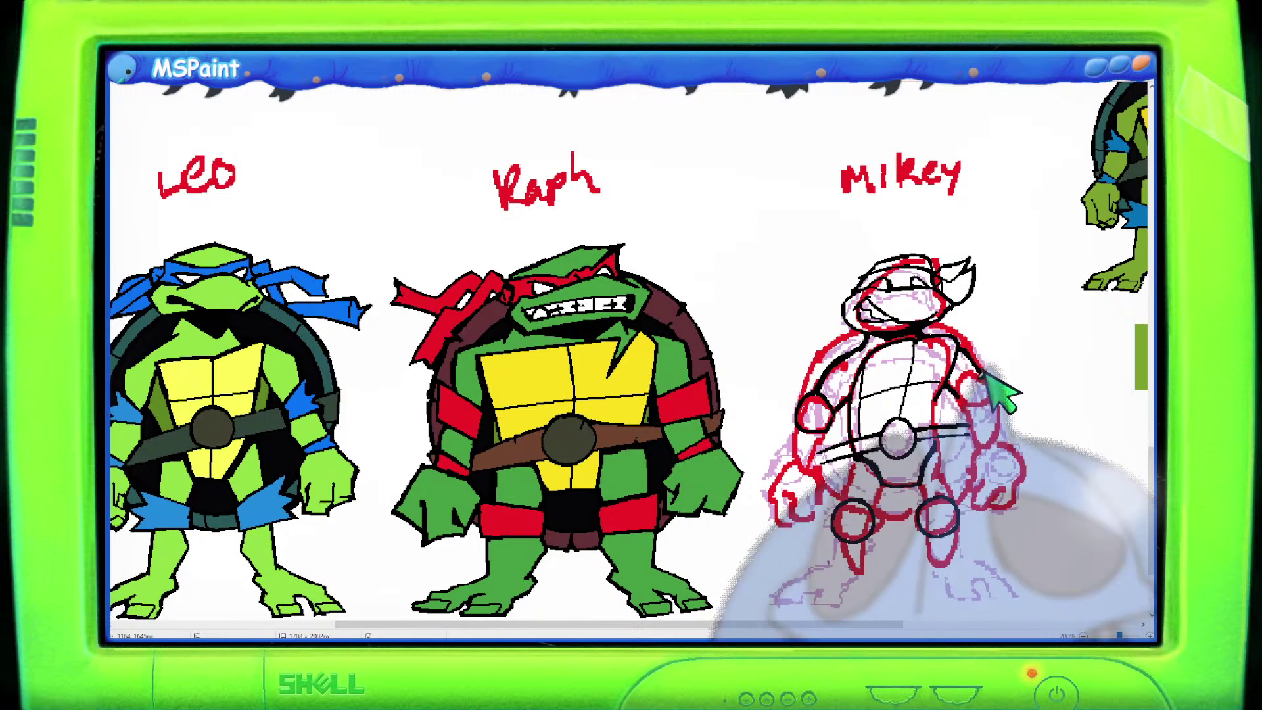
Try straight black guide lines along the belts of Leo and Raph to compare their slant, and remove them.
drag(789, 623, 608, 623)
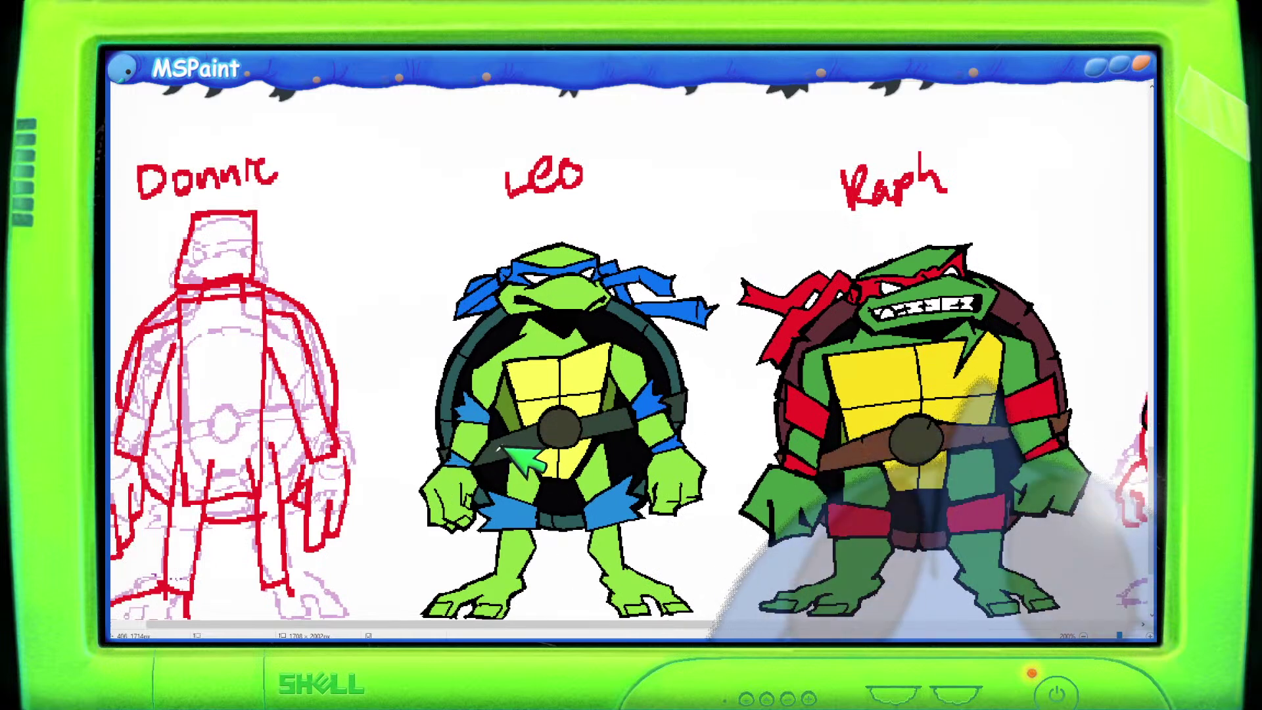
drag(416, 473, 756, 381)
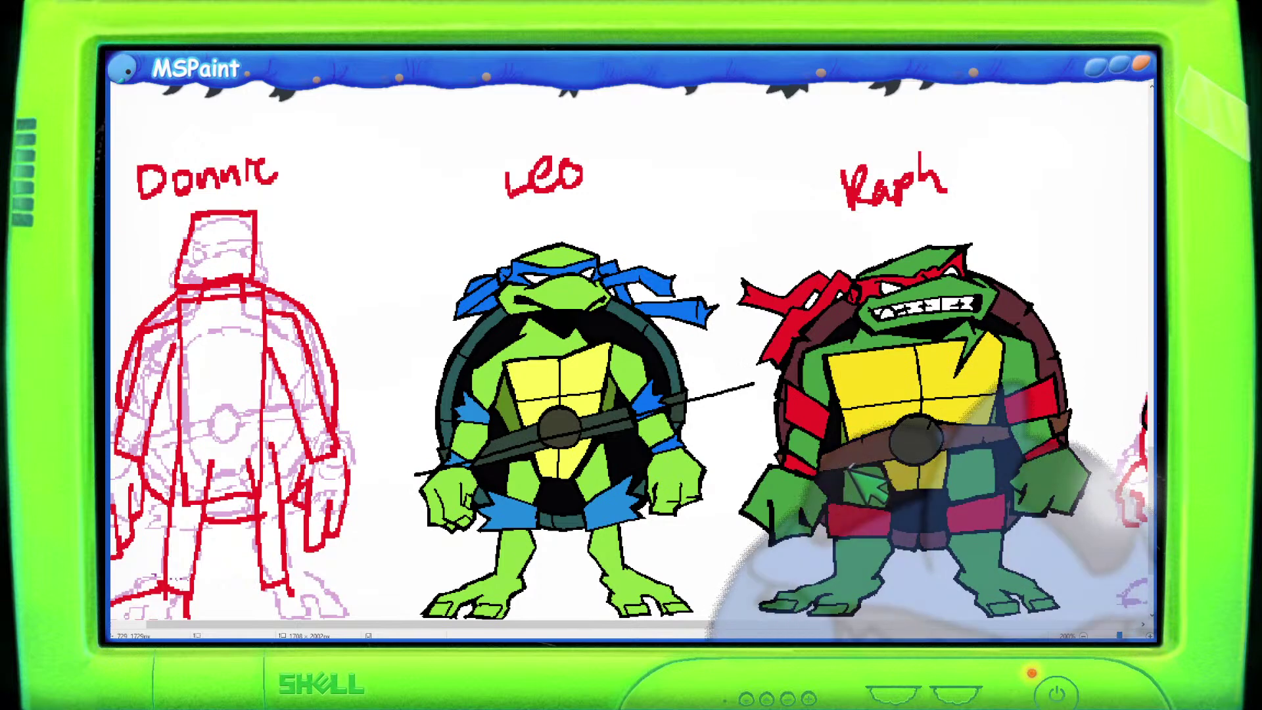
drag(658, 623, 789, 623)
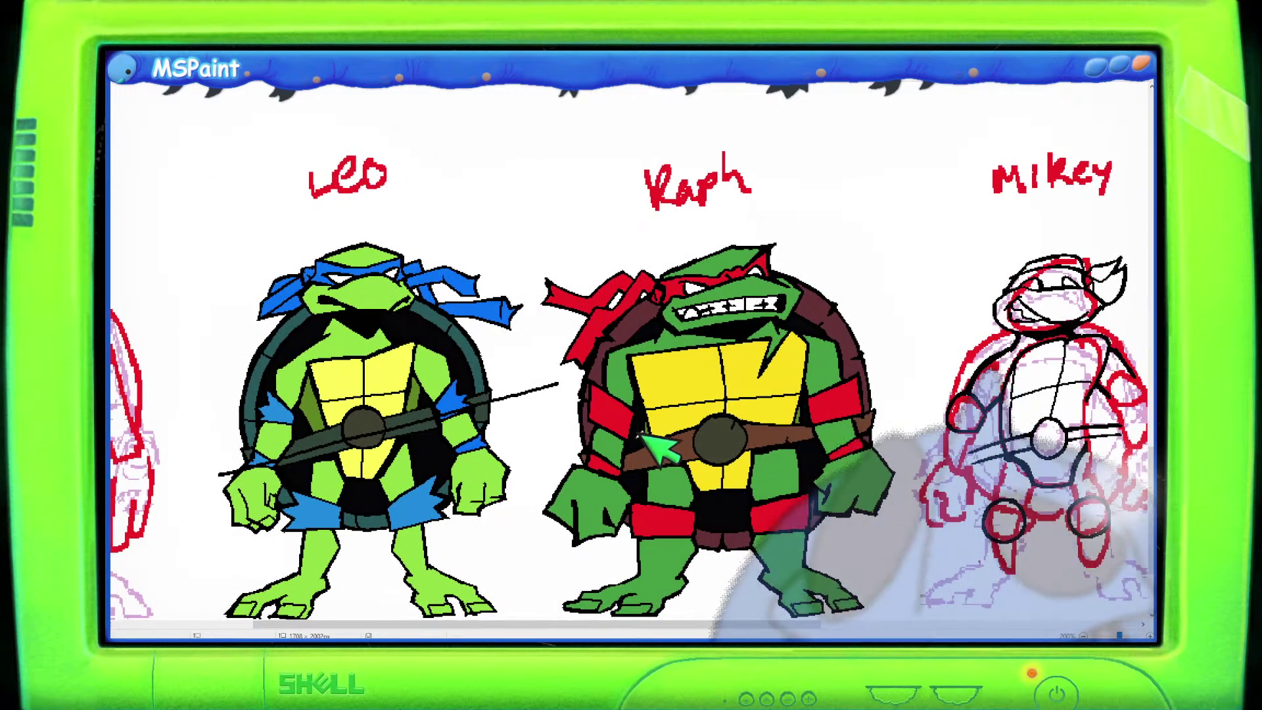
drag(612, 454, 727, 429)
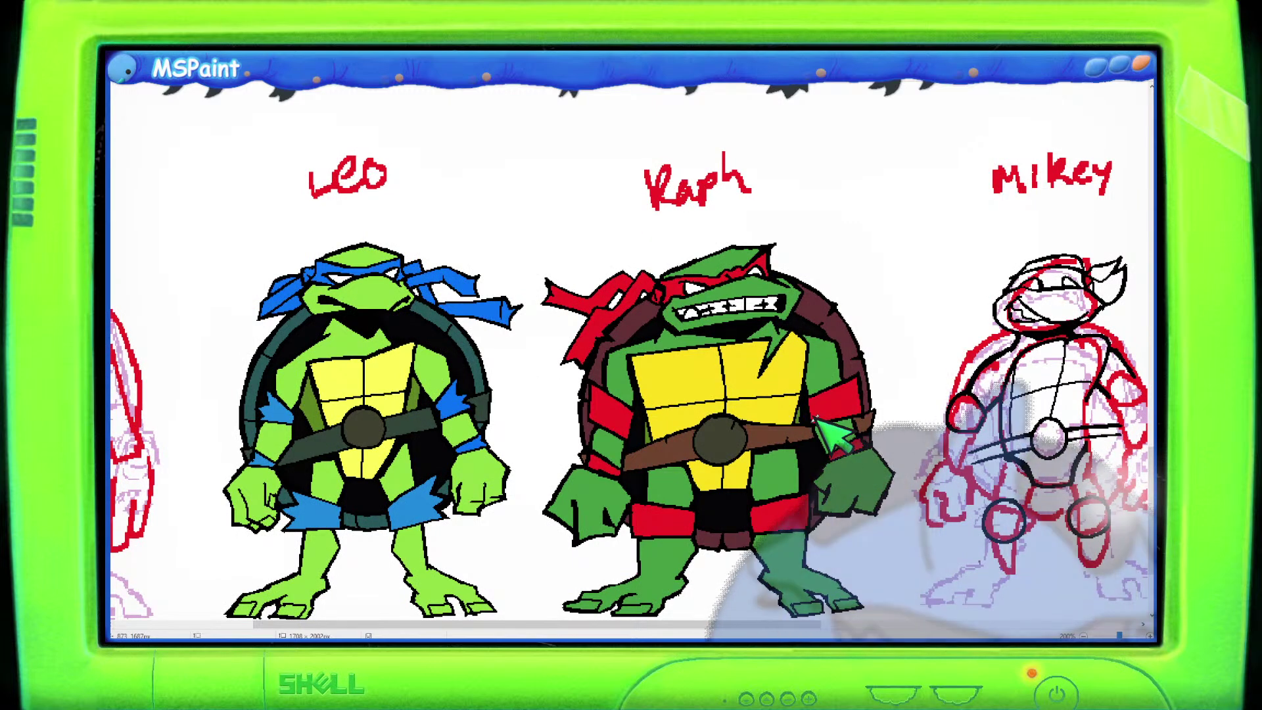
Ink Mikey's forearm and fist on the side facing Raph, plus his thighs and lower legs around the knee pads, in black.
drag(821, 621, 926, 623)
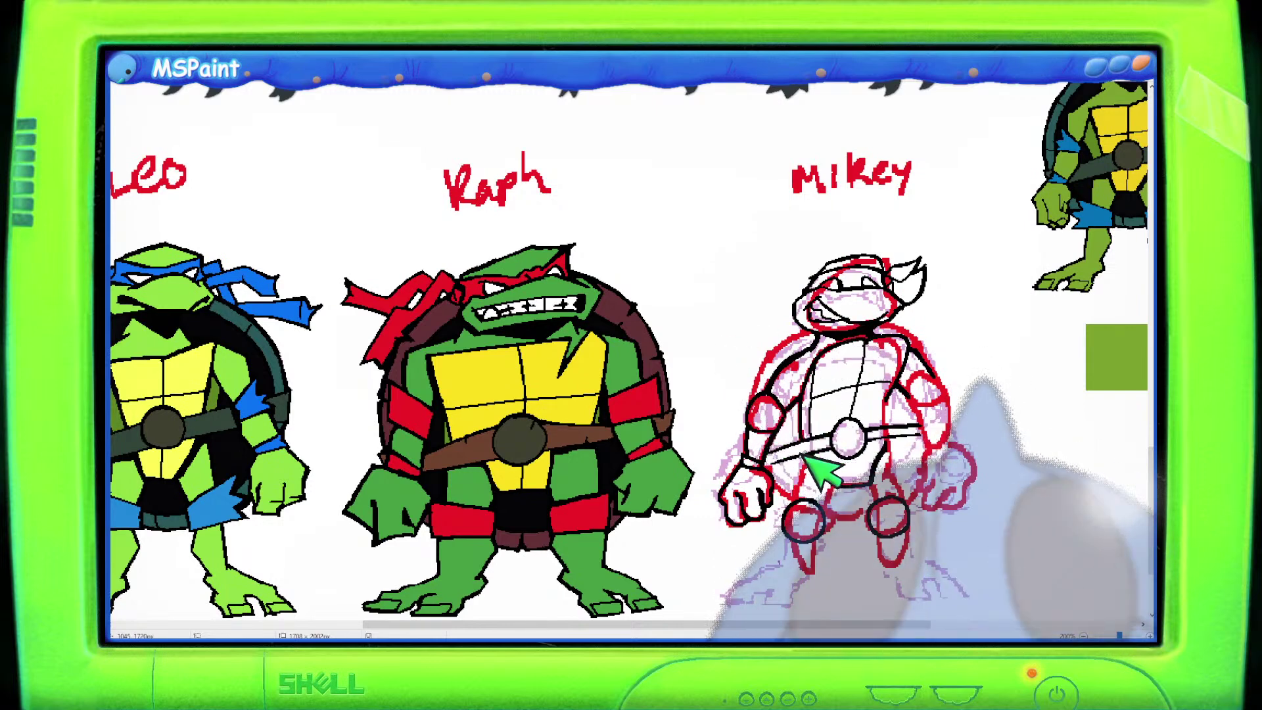
scroll(763, 607, right, 5)
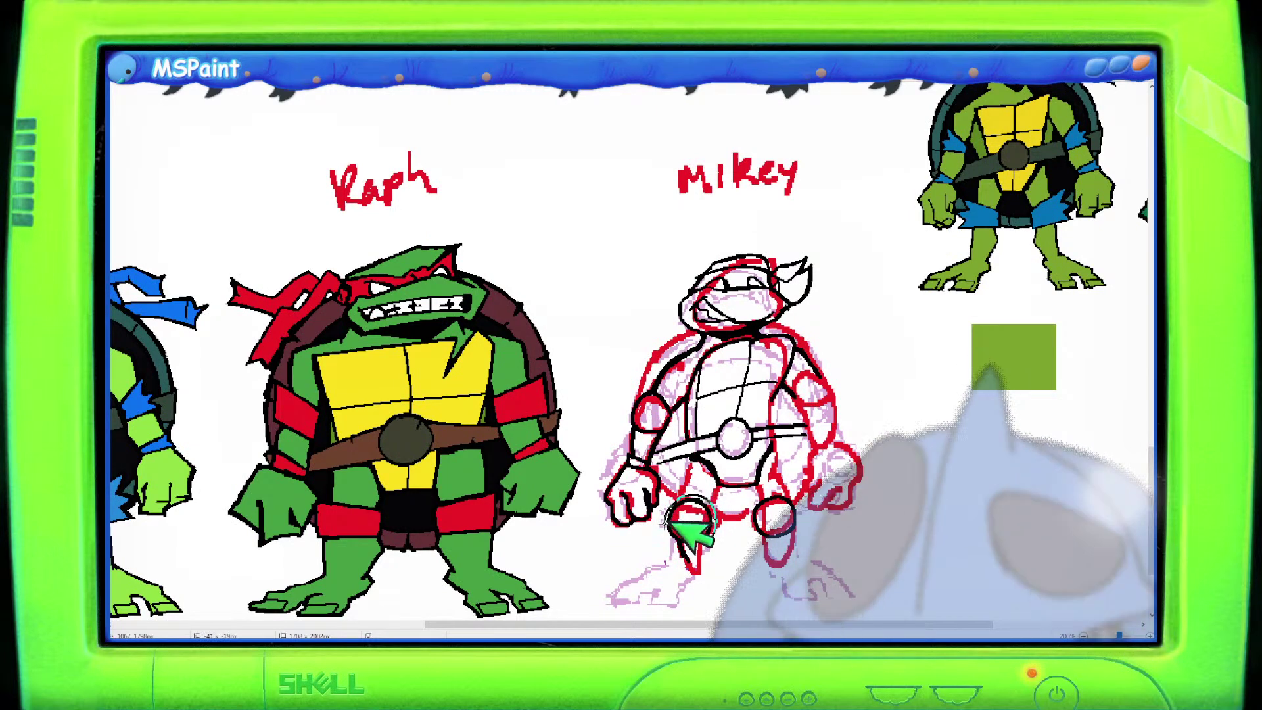
drag(719, 570, 661, 492)
drag(719, 529, 710, 519)
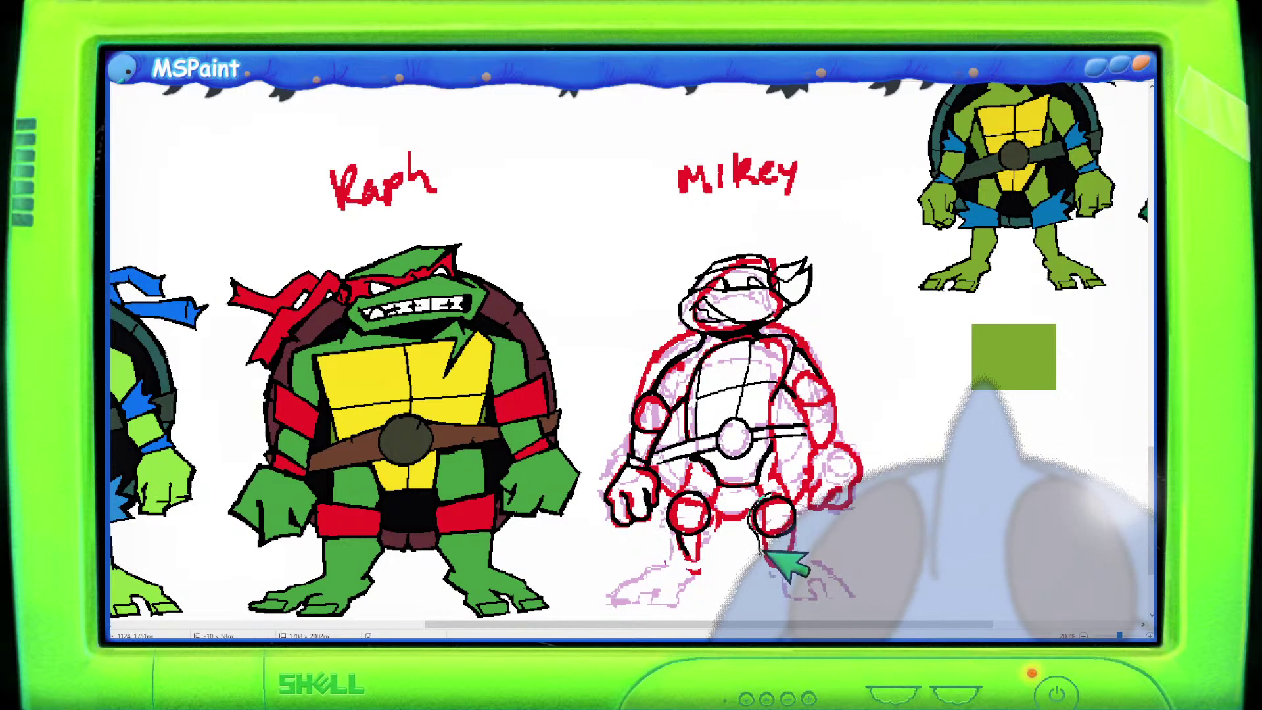
drag(794, 556, 780, 501)
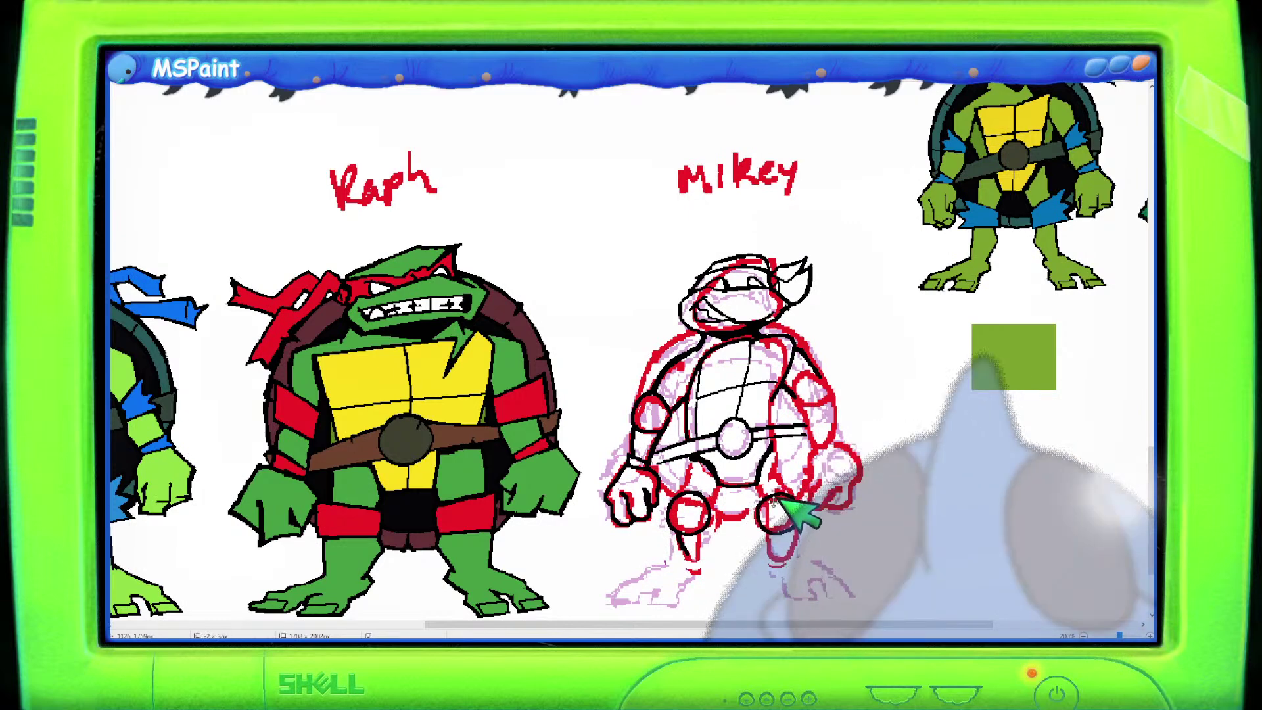
click(592, 465)
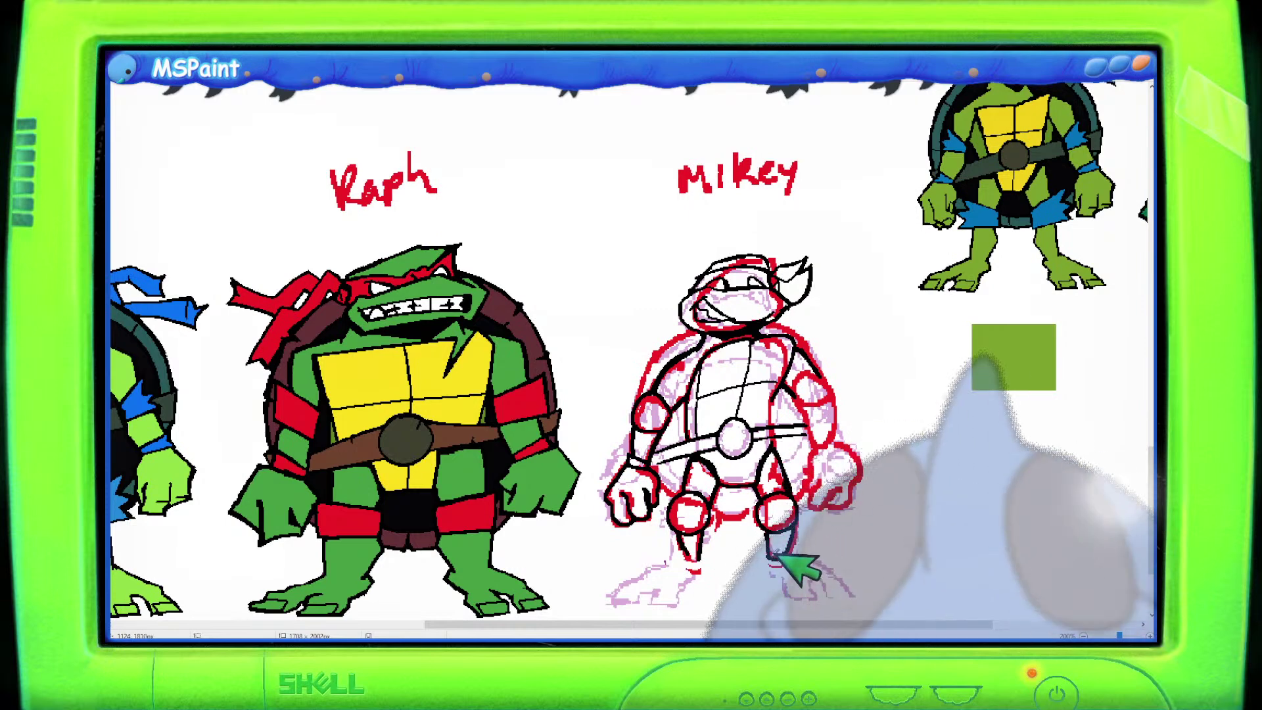
Ink both of Mikey's feet with their toes and the forearm, elbow pad and fist on the side away from Raph.
scroll(749, 513, down, 2)
scroll(1051, 502, down, 2)
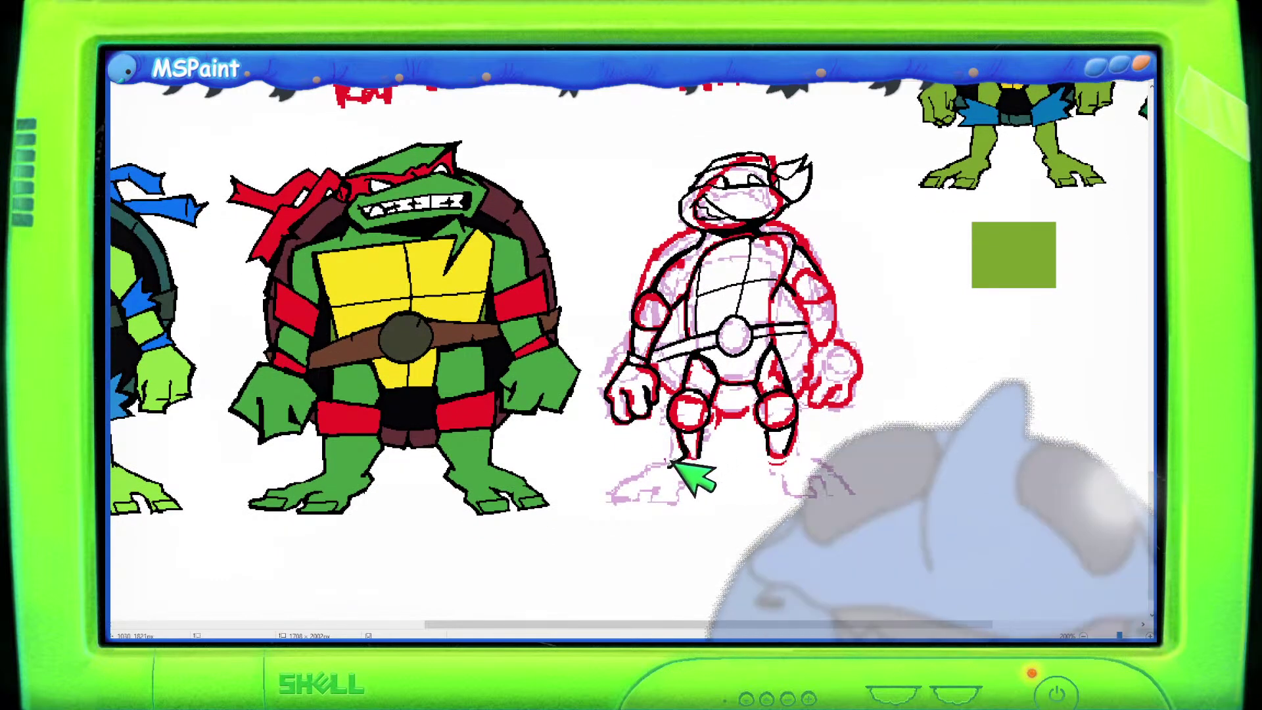
mouse_move(647, 472)
mouse_down()
mouse_move(621, 490)
mouse_move(654, 486)
mouse_up()
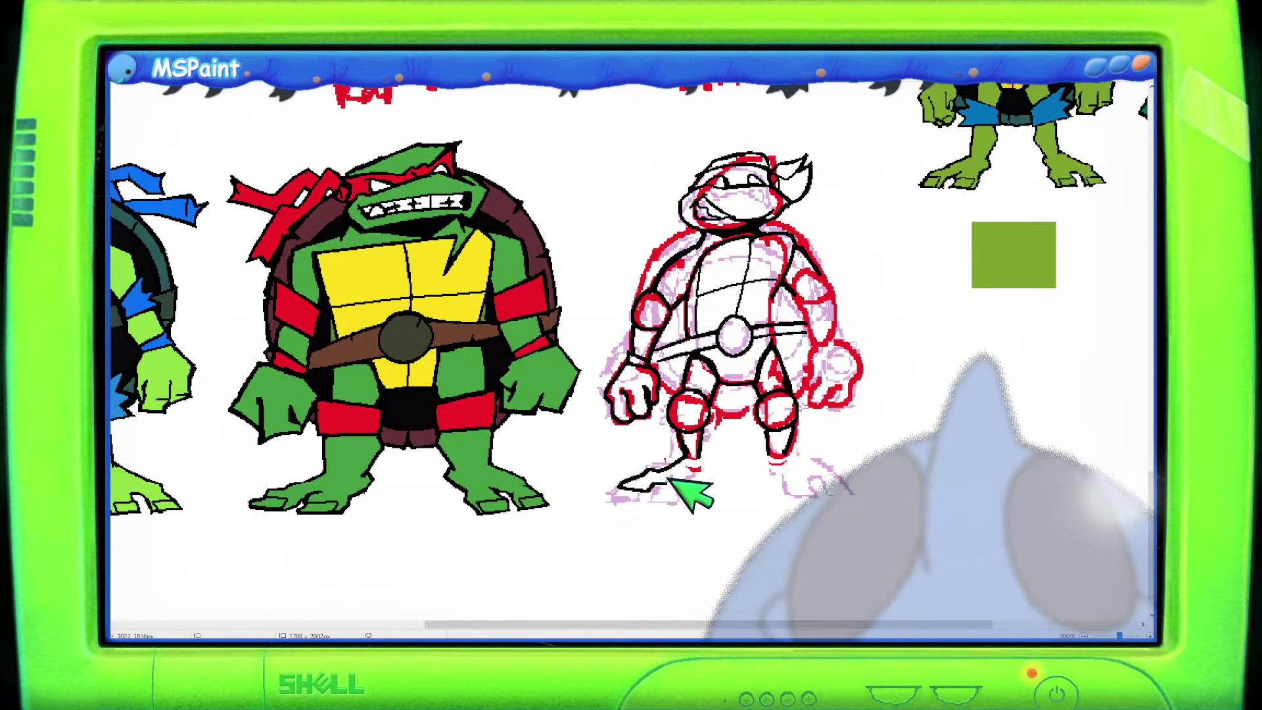
mouse_move(697, 487)
mouse_down()
mouse_move(722, 410)
mouse_move(768, 443)
mouse_move(781, 488)
mouse_up()
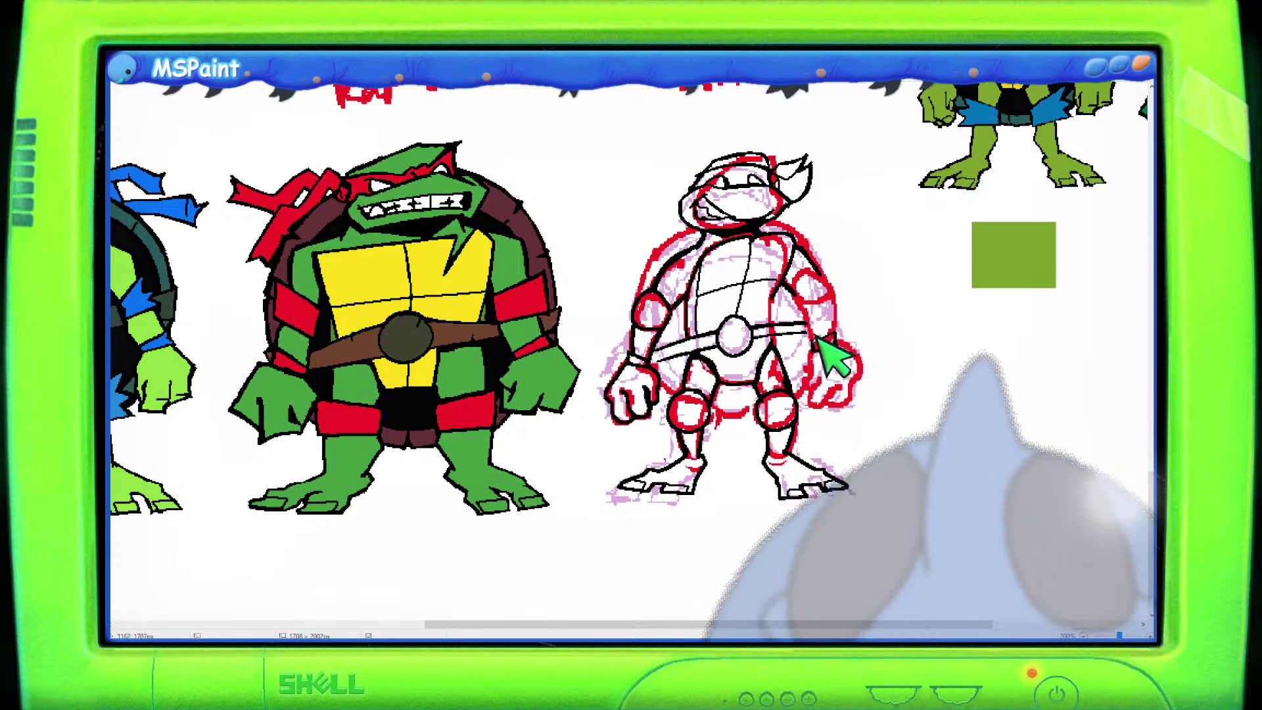
mouse_move(840, 329)
mouse_down()
mouse_move(809, 275)
mouse_move(820, 281)
mouse_up()
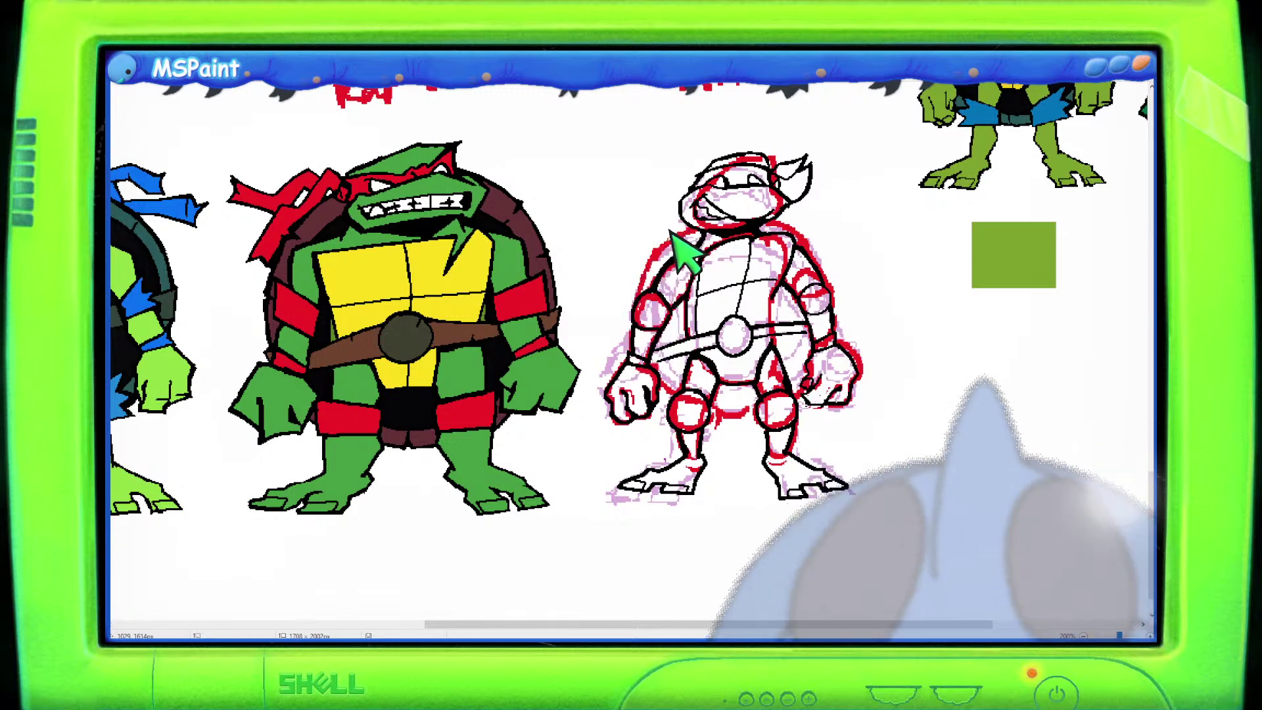
mouse_move(677, 220)
mouse_down()
mouse_move(643, 245)
mouse_move(625, 315)
mouse_up()
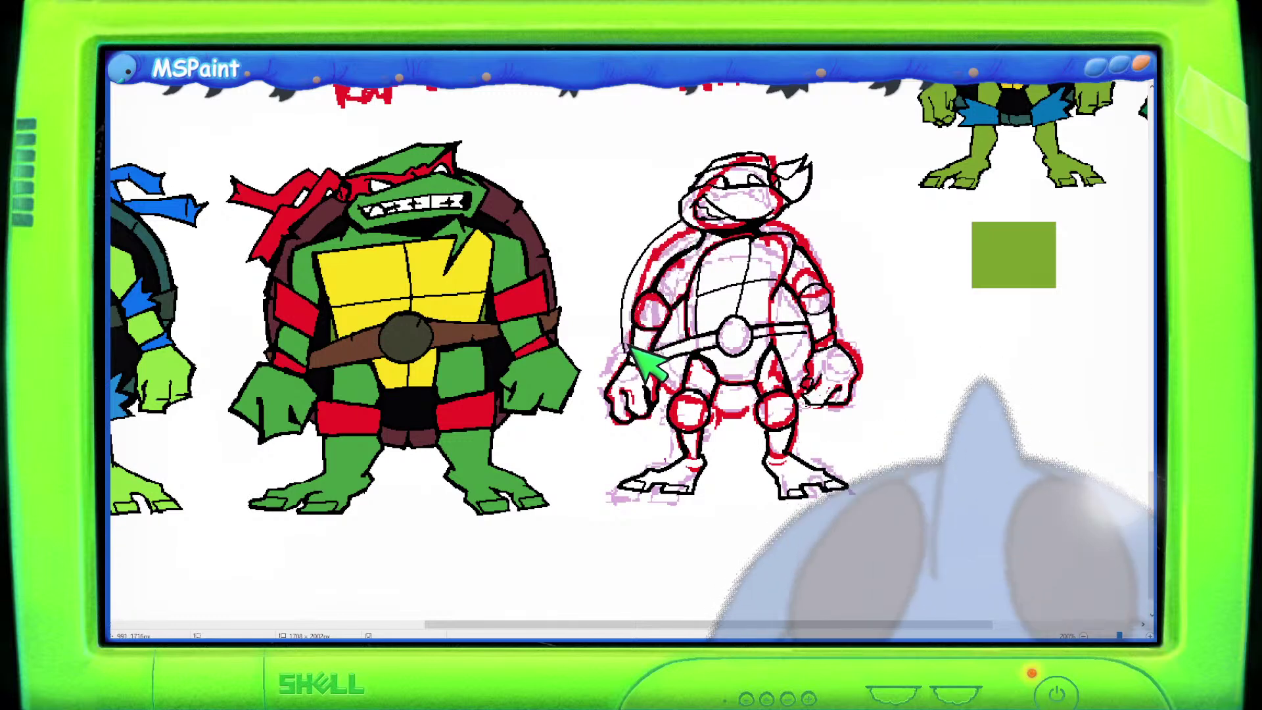
mouse_move(629, 358)
mouse_down()
mouse_move(633, 273)
mouse_move(662, 219)
mouse_move(698, 209)
mouse_up()
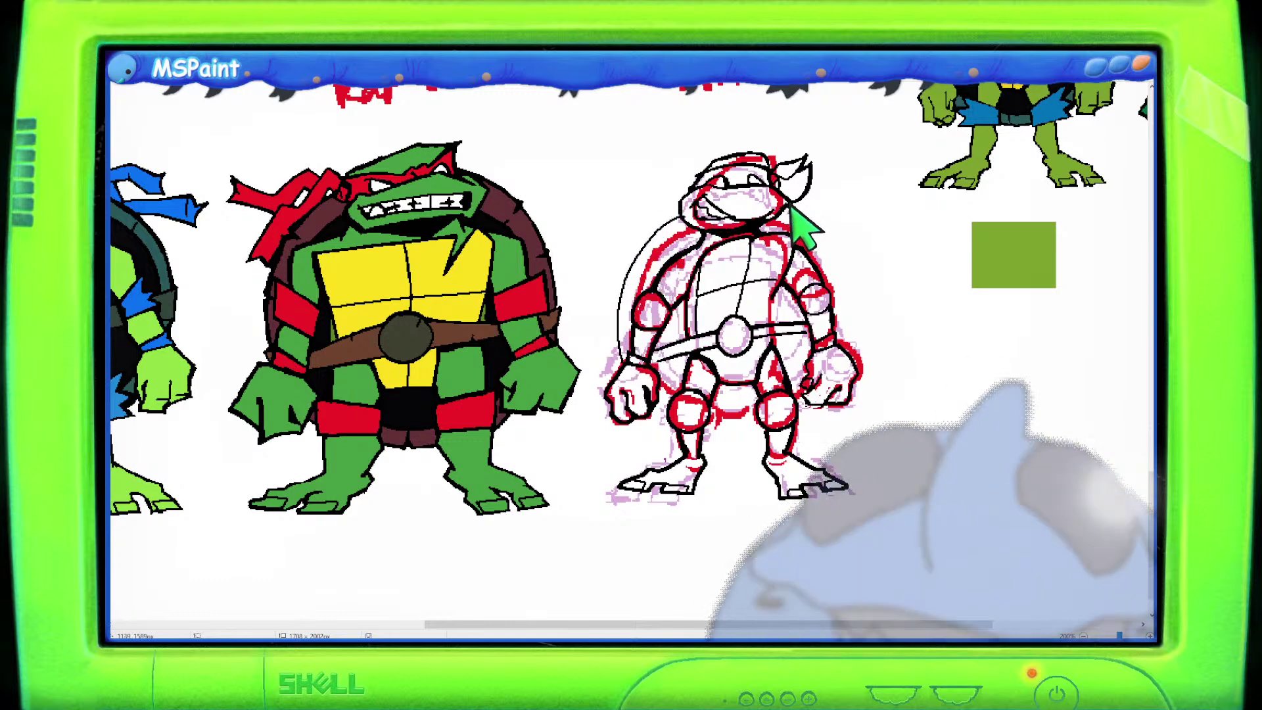
key(ctrl+z)
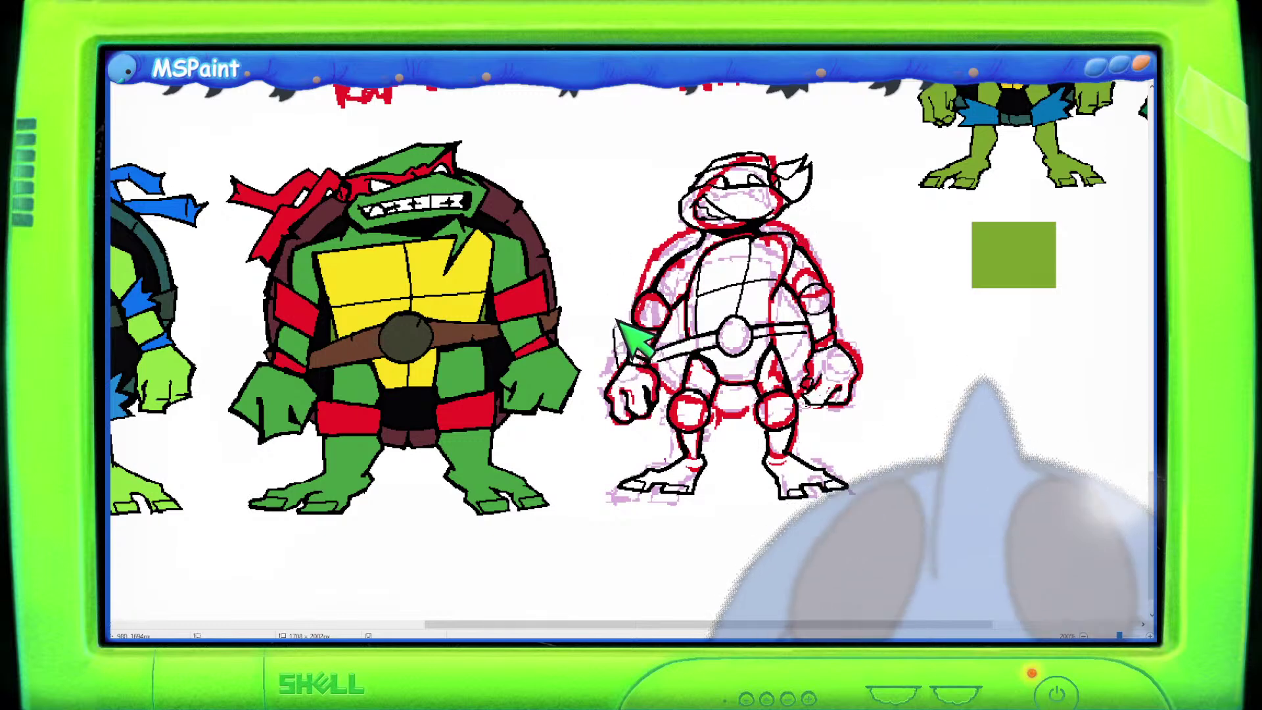
Ink the large round shell outline and its inner rim behind Mikey's body, comparing it with the shells of Leo and Raph.
mouse_move(623, 362)
mouse_down()
mouse_move(625, 270)
mouse_move(687, 223)
mouse_up()
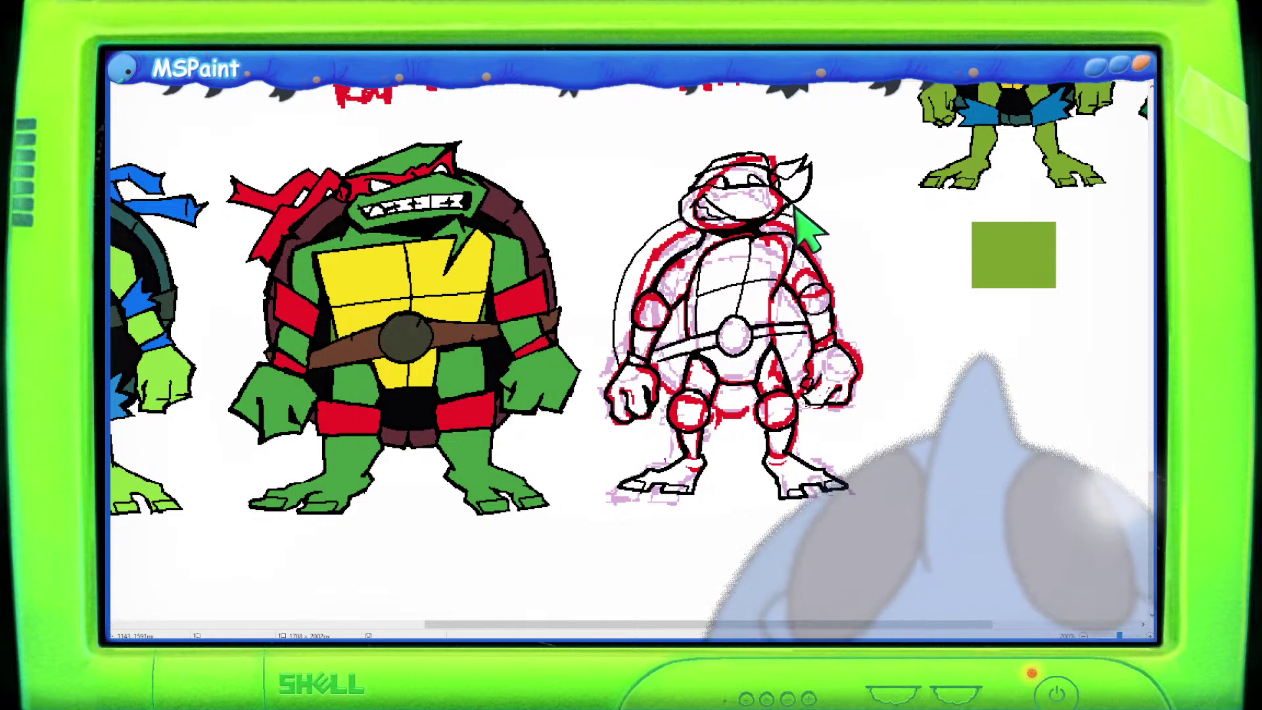
mouse_move(815, 222)
mouse_down()
mouse_move(840, 259)
mouse_move(797, 211)
mouse_move(840, 259)
mouse_move(849, 338)
mouse_up()
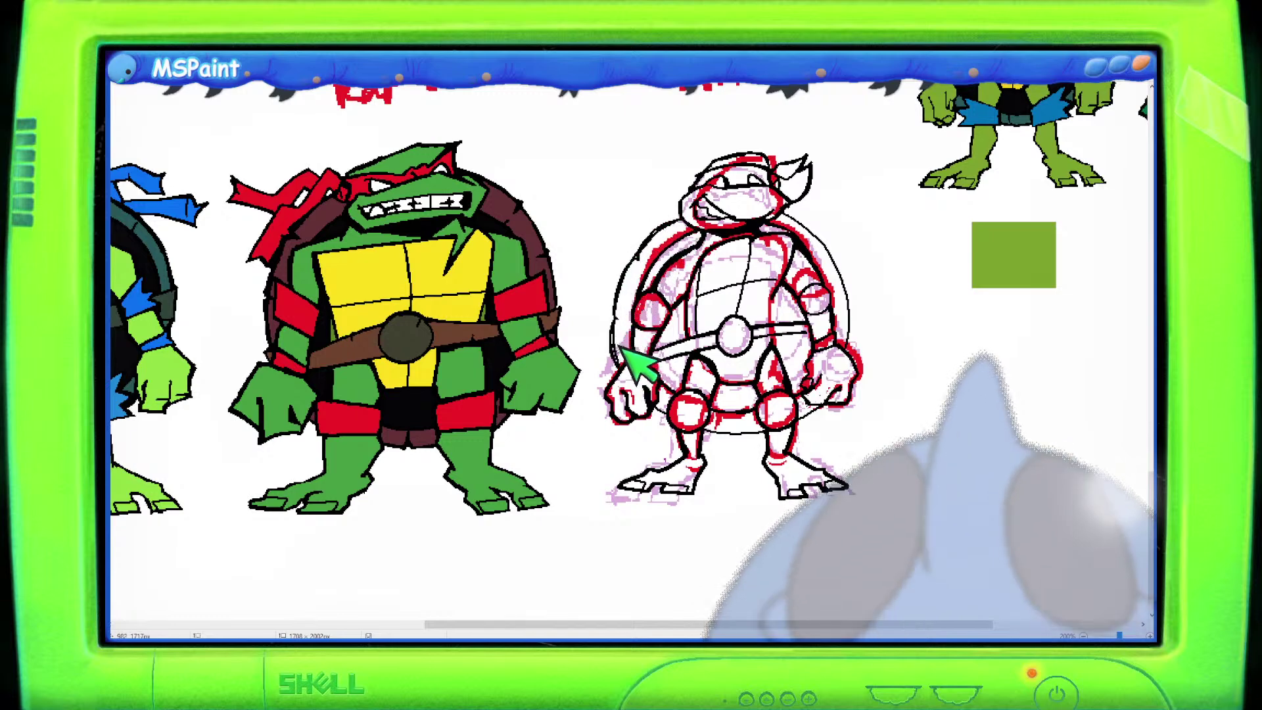
mouse_move(727, 622)
mouse_down()
mouse_move(648, 543)
mouse_move(648, 442)
mouse_up()
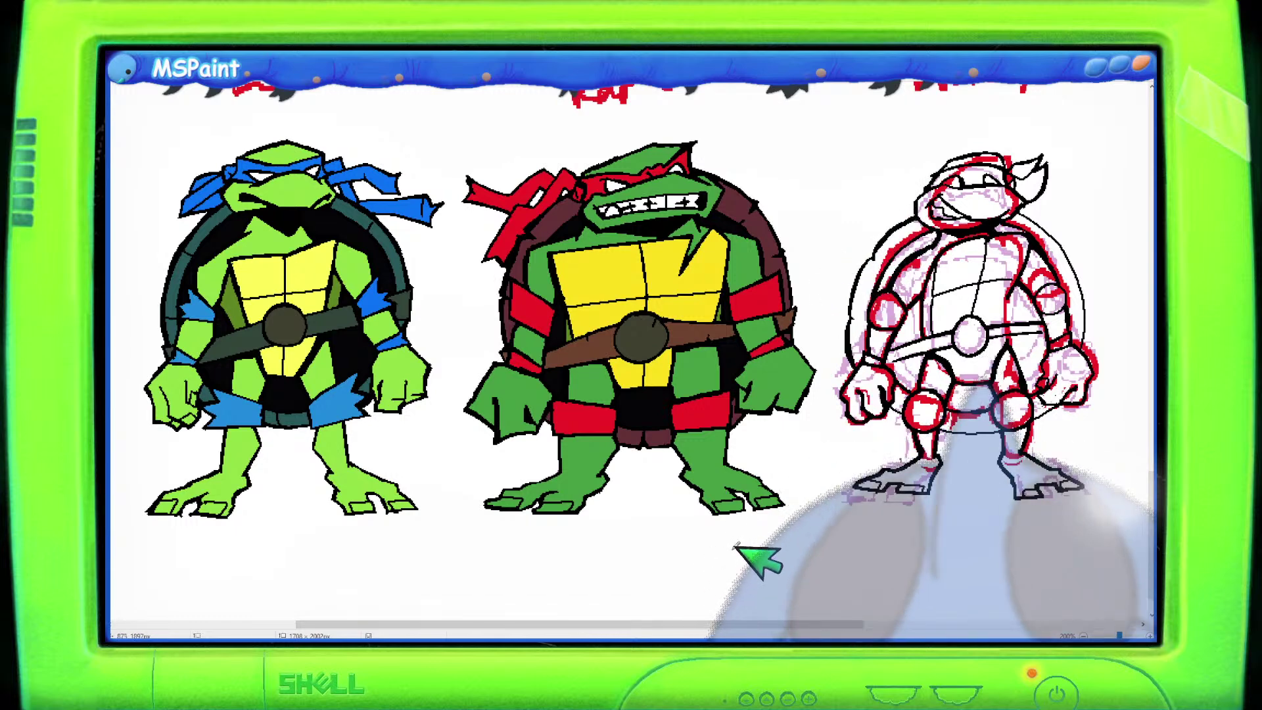
drag(738, 625, 802, 625)
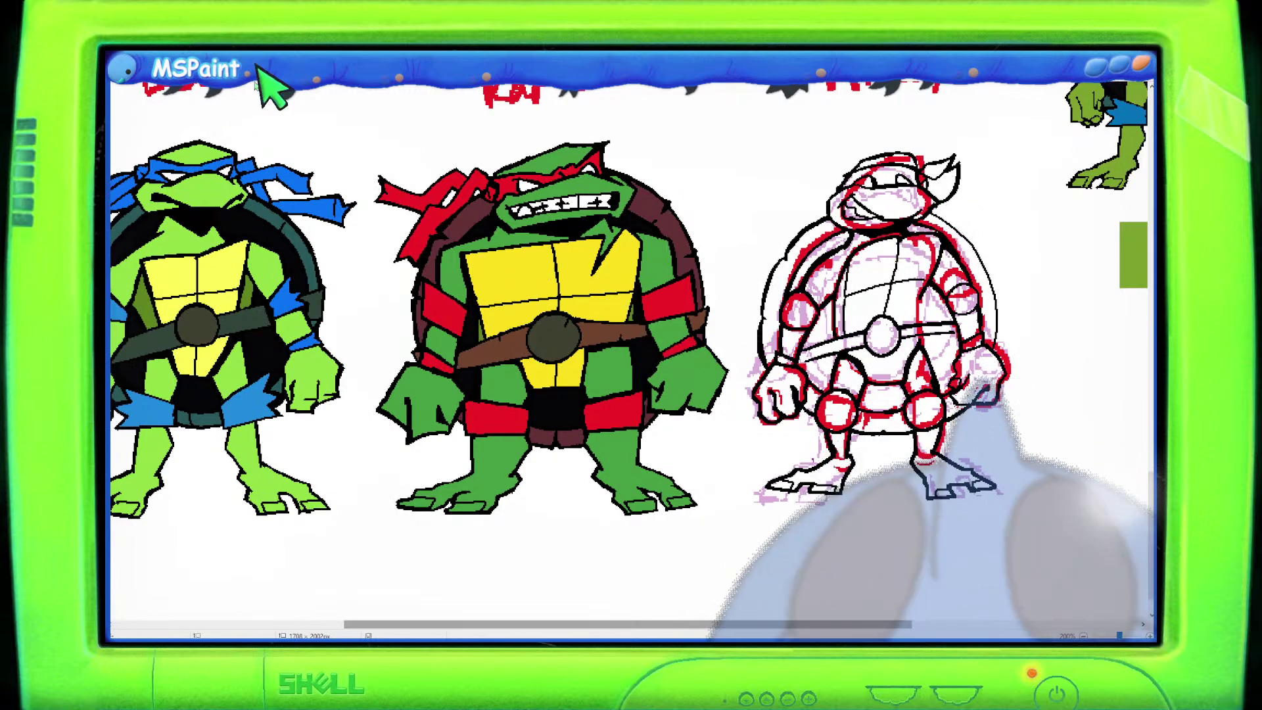
Try purple body-shape outlines around Mikey, Raph and Donnie to compare their silhouettes, and remove them.
drag(729, 623, 593, 625)
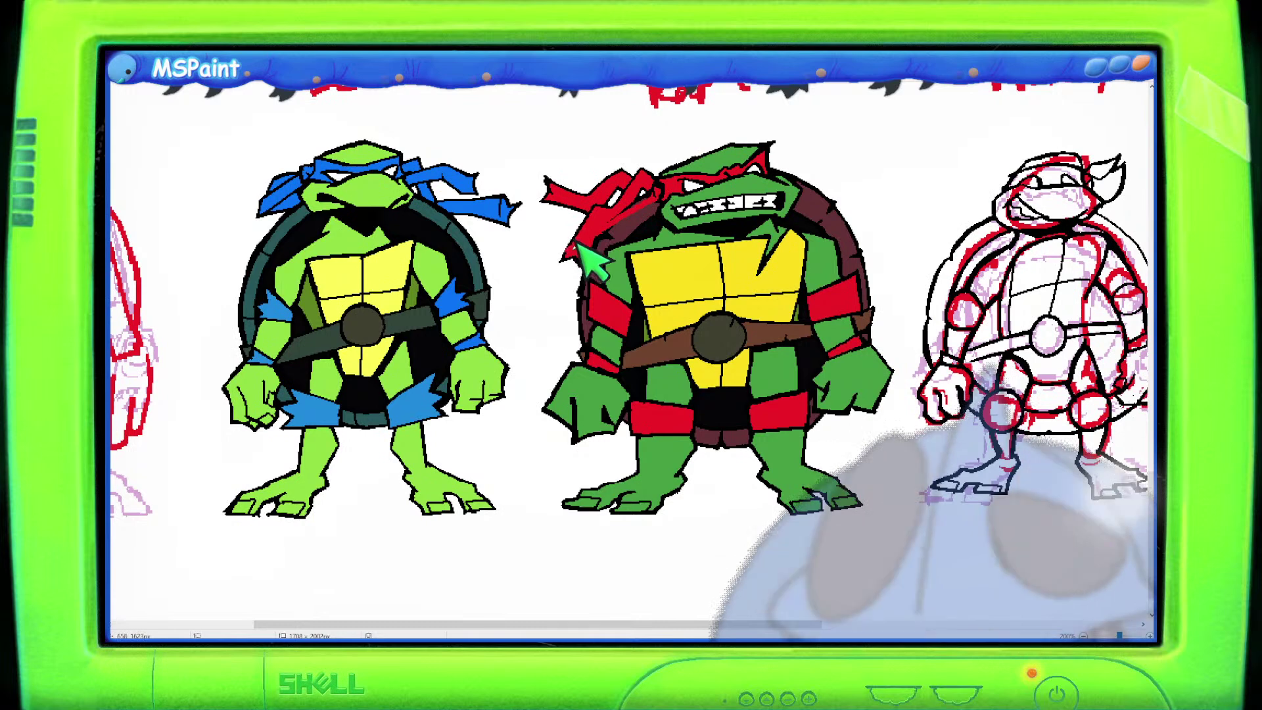
mouse_move(653, 202)
mouse_down()
mouse_move(562, 241)
mouse_move(620, 444)
mouse_move(645, 447)
mouse_move(849, 435)
mouse_move(884, 193)
mouse_move(784, 194)
mouse_move(950, 232)
mouse_move(917, 342)
mouse_move(973, 408)
mouse_move(969, 394)
mouse_move(1101, 380)
mouse_move(1065, 217)
mouse_up()
drag(795, 623, 657, 623)
mouse_move(348, 170)
mouse_down()
mouse_move(209, 200)
mouse_move(212, 368)
mouse_move(303, 447)
mouse_move(352, 397)
mouse_move(361, 155)
mouse_up()
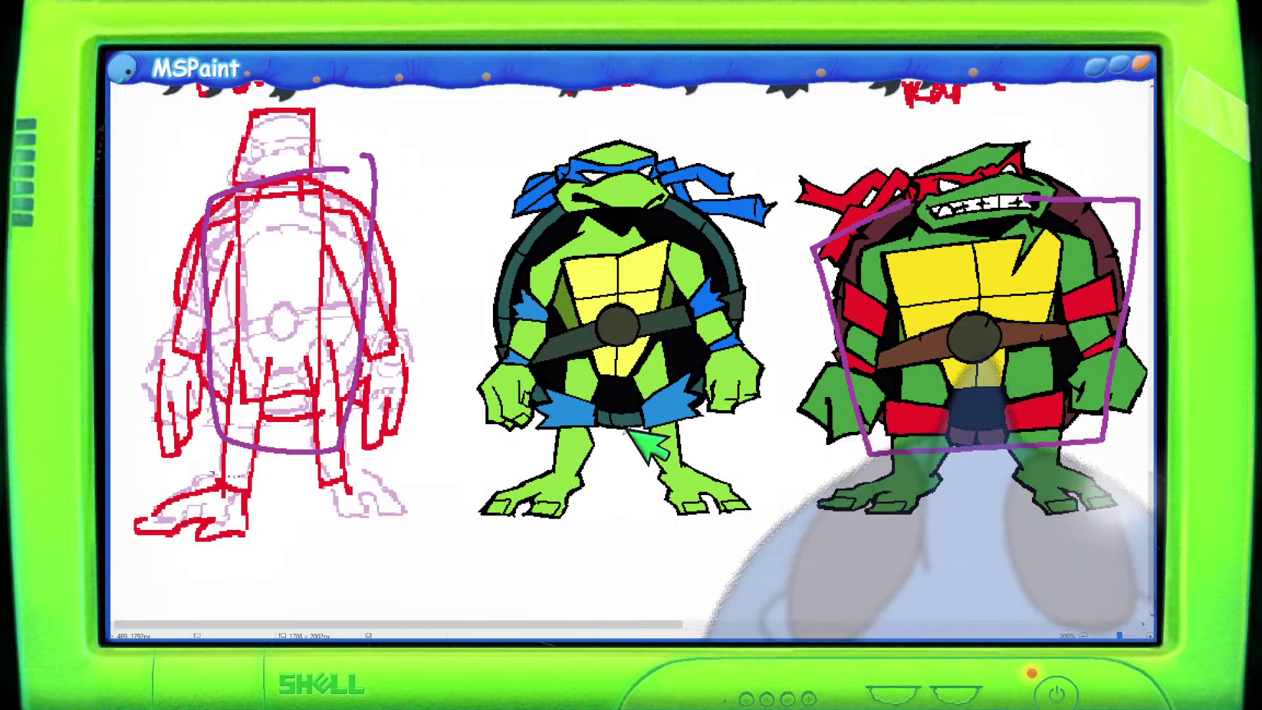
scroll(647, 447, down, 1)
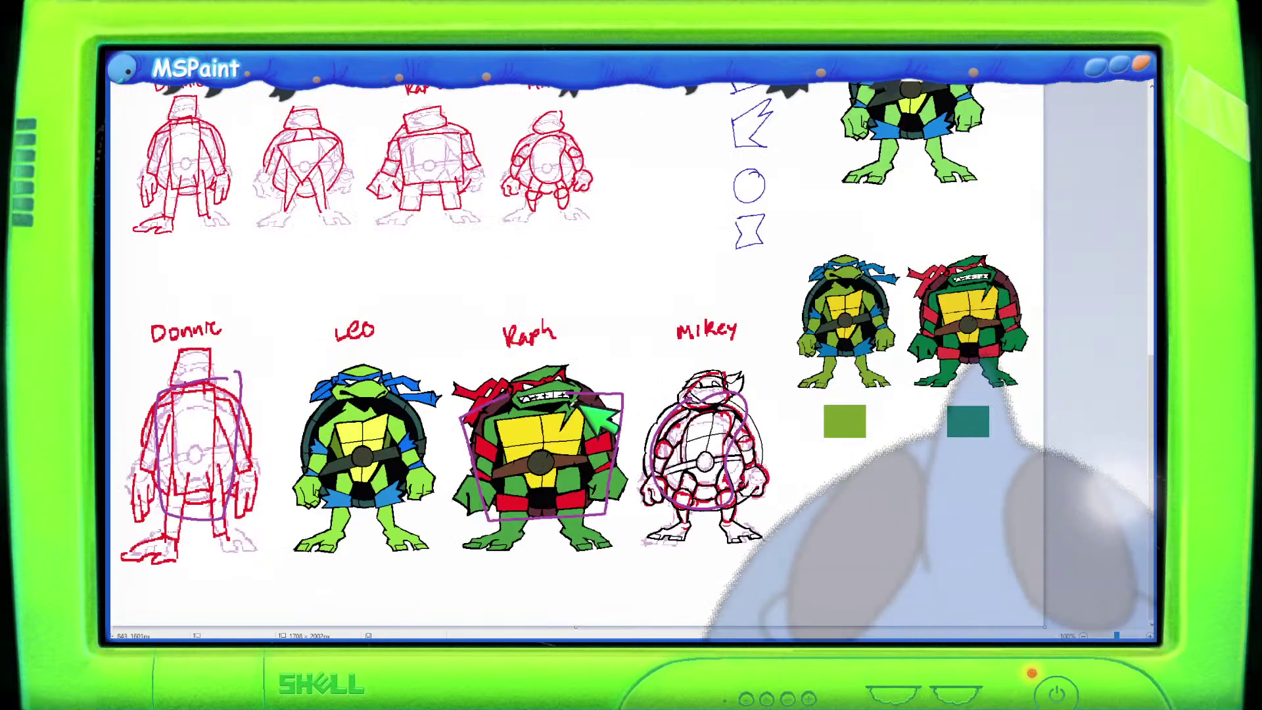
key(ctrl+z)
key(ctrl+z)
key(ctrl+z)
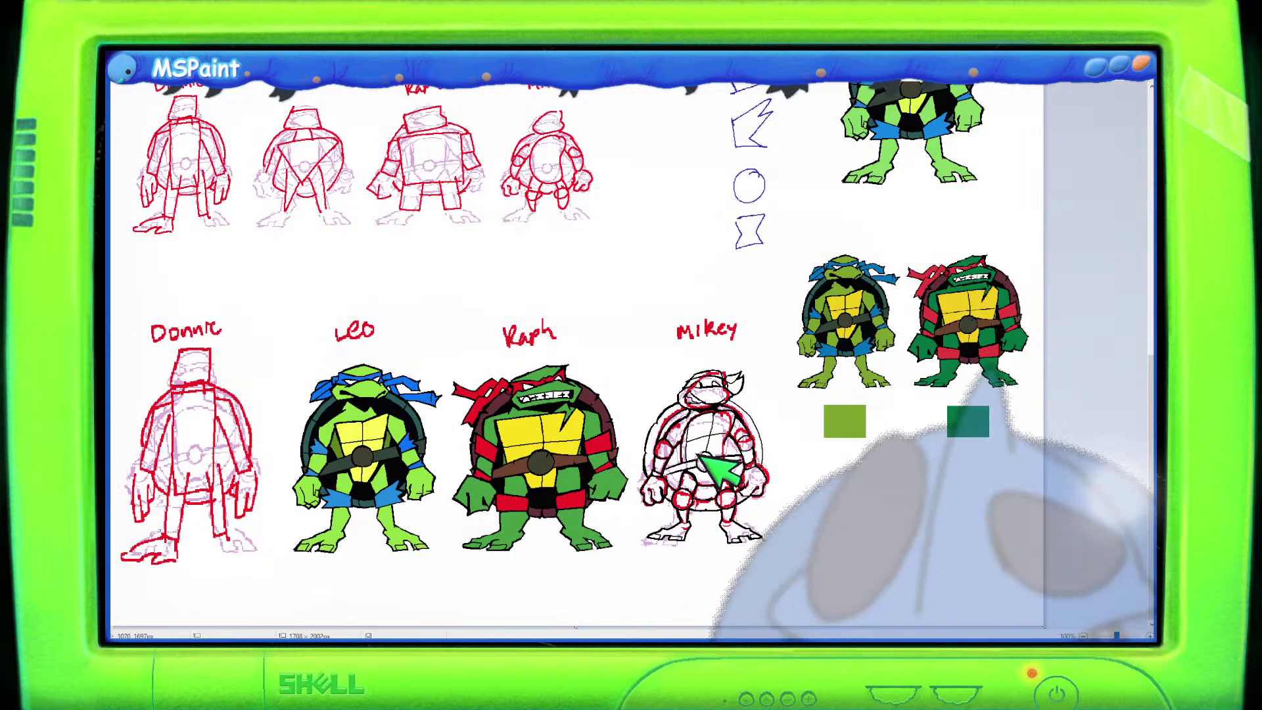
Clear the red and lilac sketch lines from the whole Mikey drawing, leaving only its black line art.
scroll(621, 458, up, 1)
drag(664, 623, 920, 635)
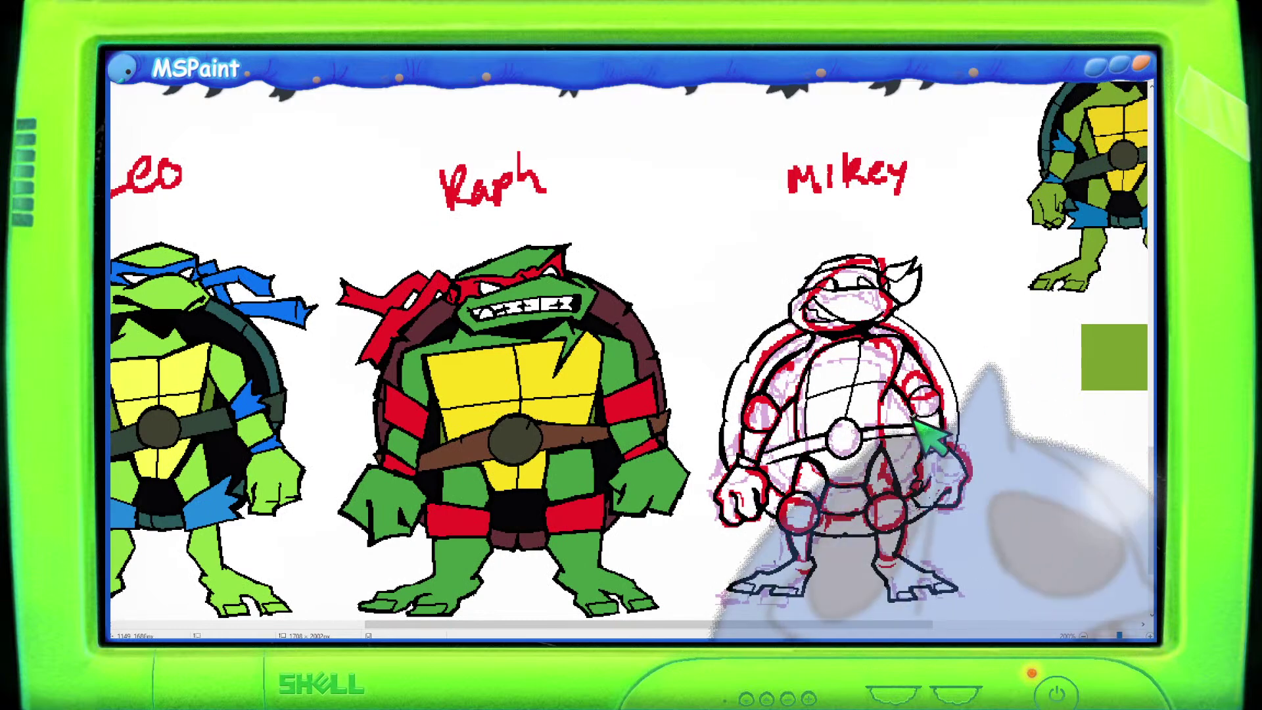
drag(913, 625, 756, 625)
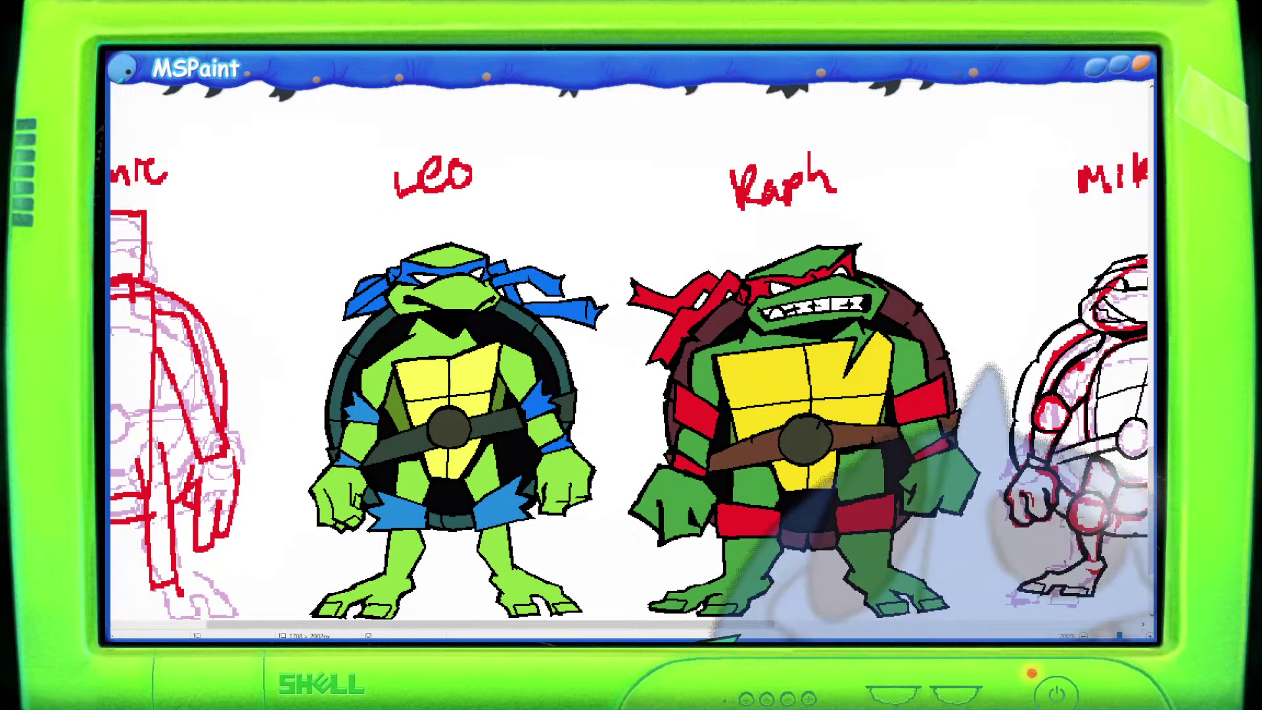
drag(729, 624, 944, 625)
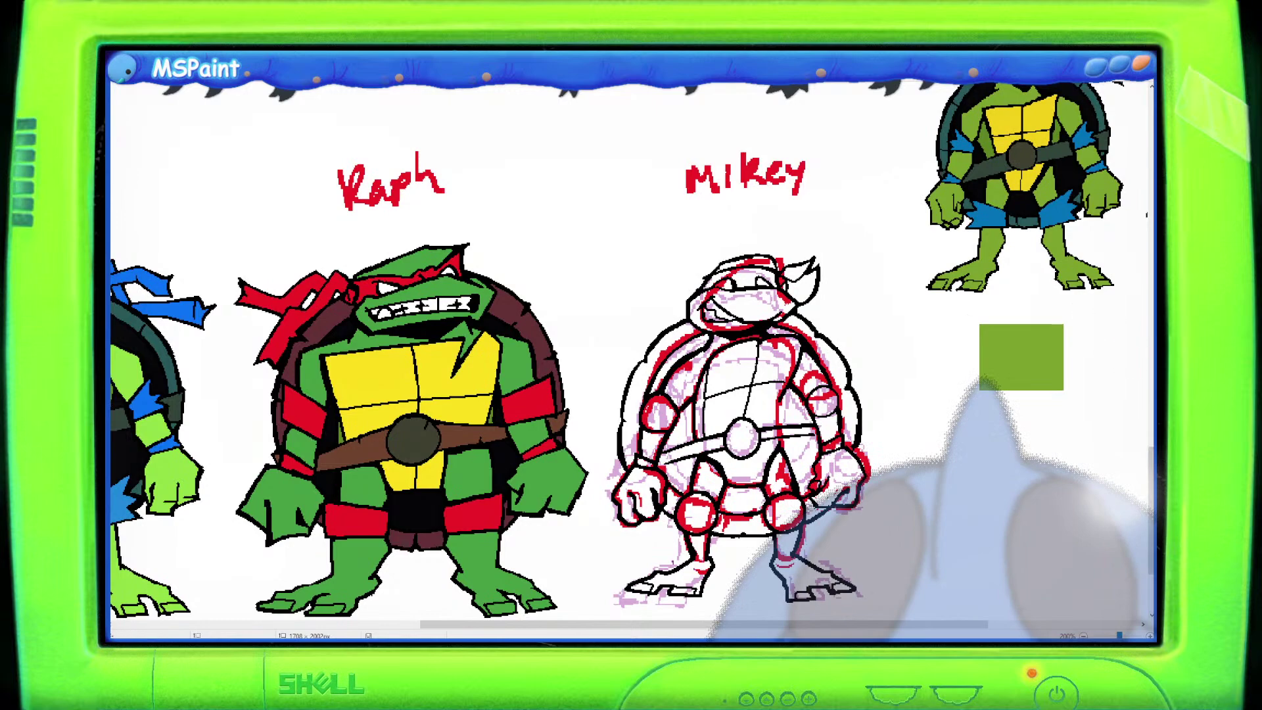
scroll(618, 351, down, 2)
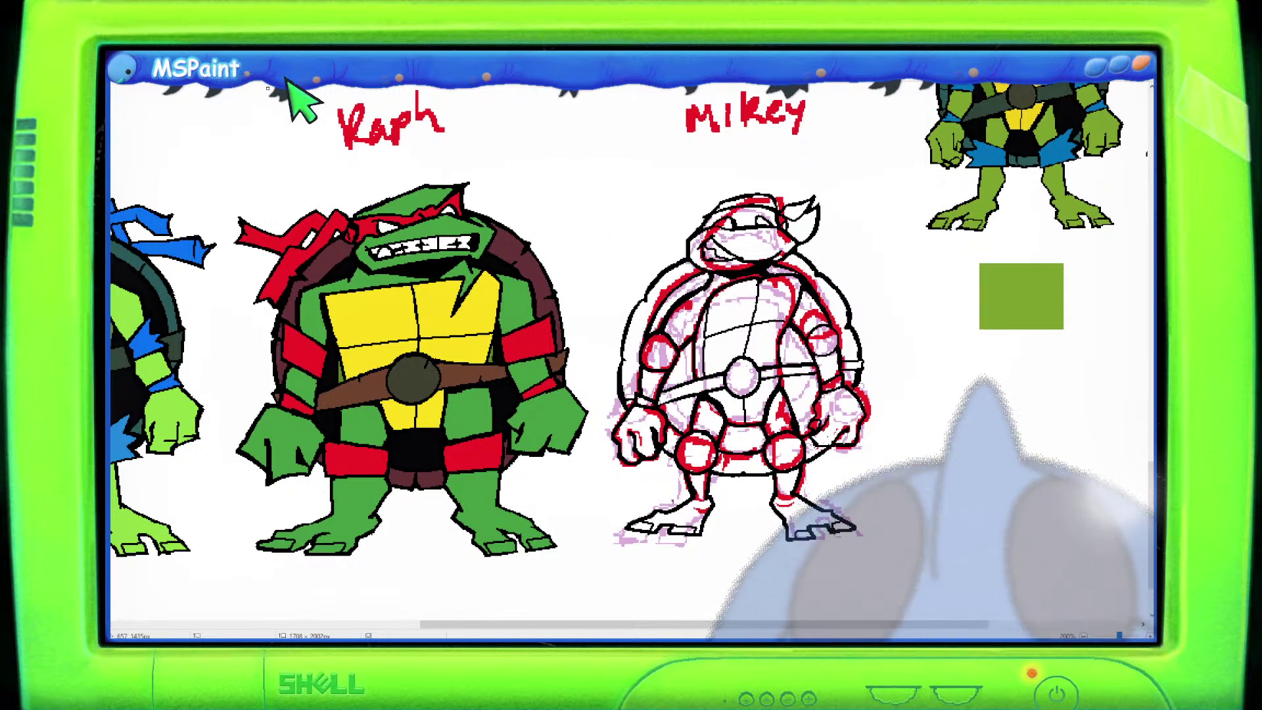
mouse_move(663, 336)
mouse_down()
mouse_move(661, 306)
mouse_move(635, 463)
mouse_move(672, 462)
mouse_move(711, 278)
mouse_move(769, 225)
mouse_move(802, 414)
mouse_move(823, 466)
mouse_move(852, 453)
mouse_move(841, 398)
mouse_move(716, 383)
mouse_move(717, 355)
mouse_move(650, 459)
mouse_move(748, 469)
mouse_move(621, 514)
mouse_up()
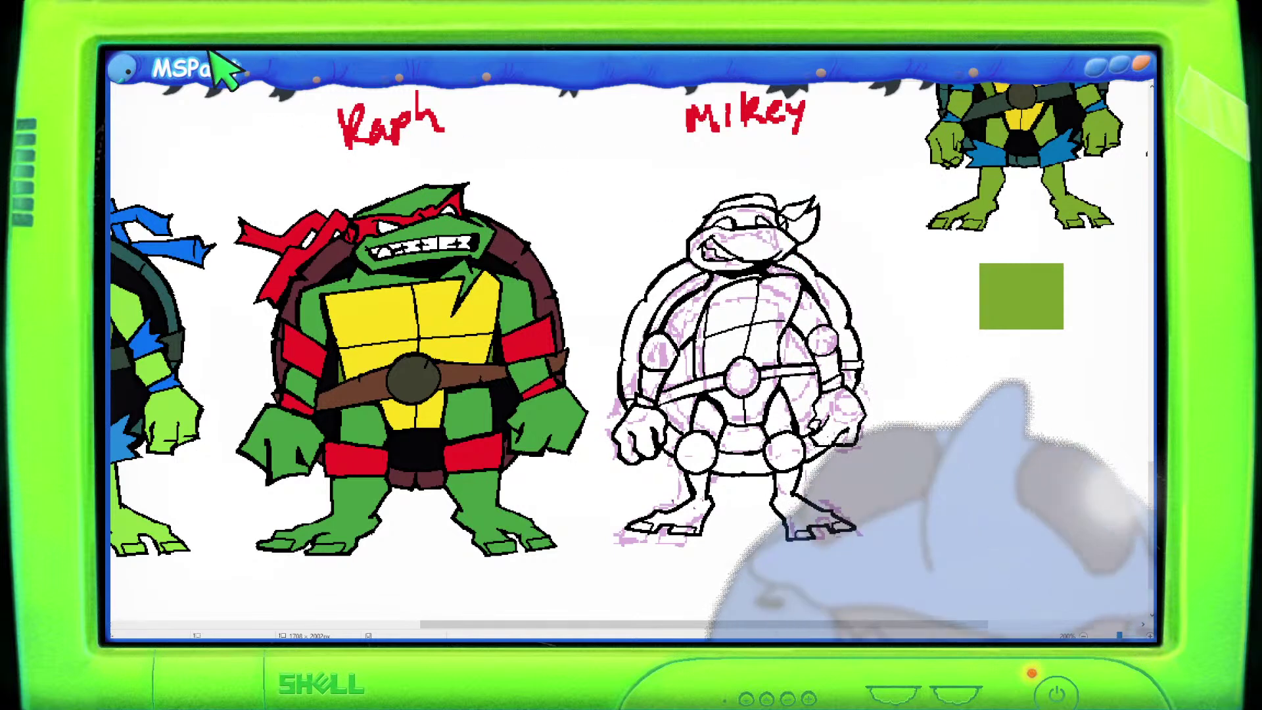
mouse_move(754, 214)
mouse_down()
mouse_move(713, 345)
mouse_move(756, 349)
mouse_move(774, 400)
mouse_move(828, 354)
mouse_move(866, 351)
mouse_move(879, 408)
mouse_up()
mouse_move(797, 549)
mouse_down()
mouse_move(730, 527)
mouse_move(677, 436)
mouse_move(609, 399)
mouse_move(658, 390)
mouse_move(717, 406)
mouse_move(756, 491)
mouse_up()
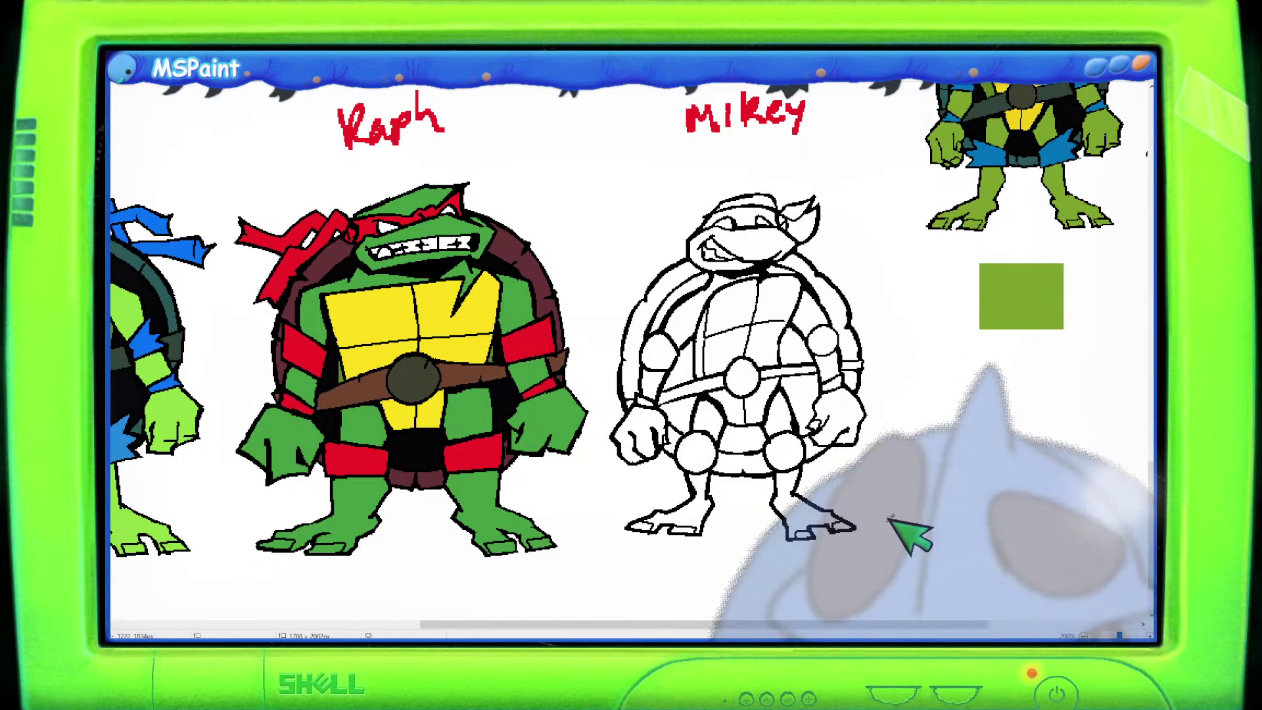
Mix a bluish green (RGB 30, 147, 115) and fill Mikey's head, arms, hands, legs and feet with it.
drag(887, 625, 947, 631)
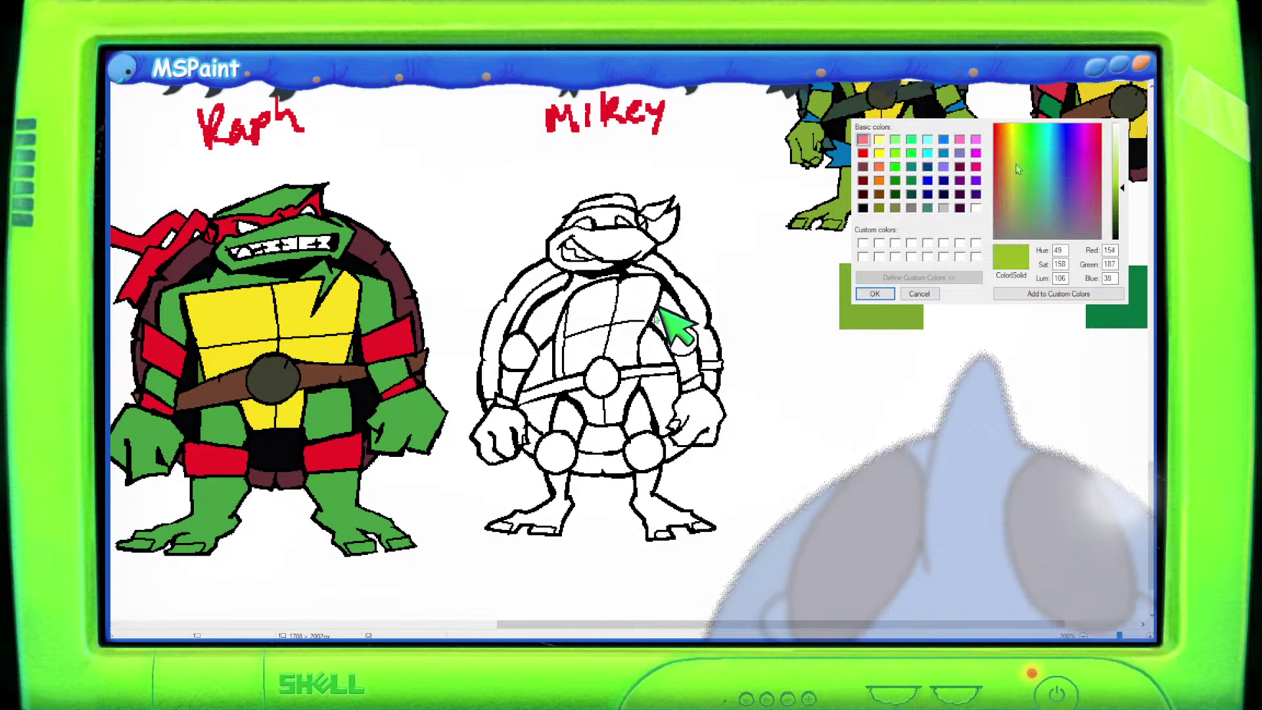
click(1035, 175)
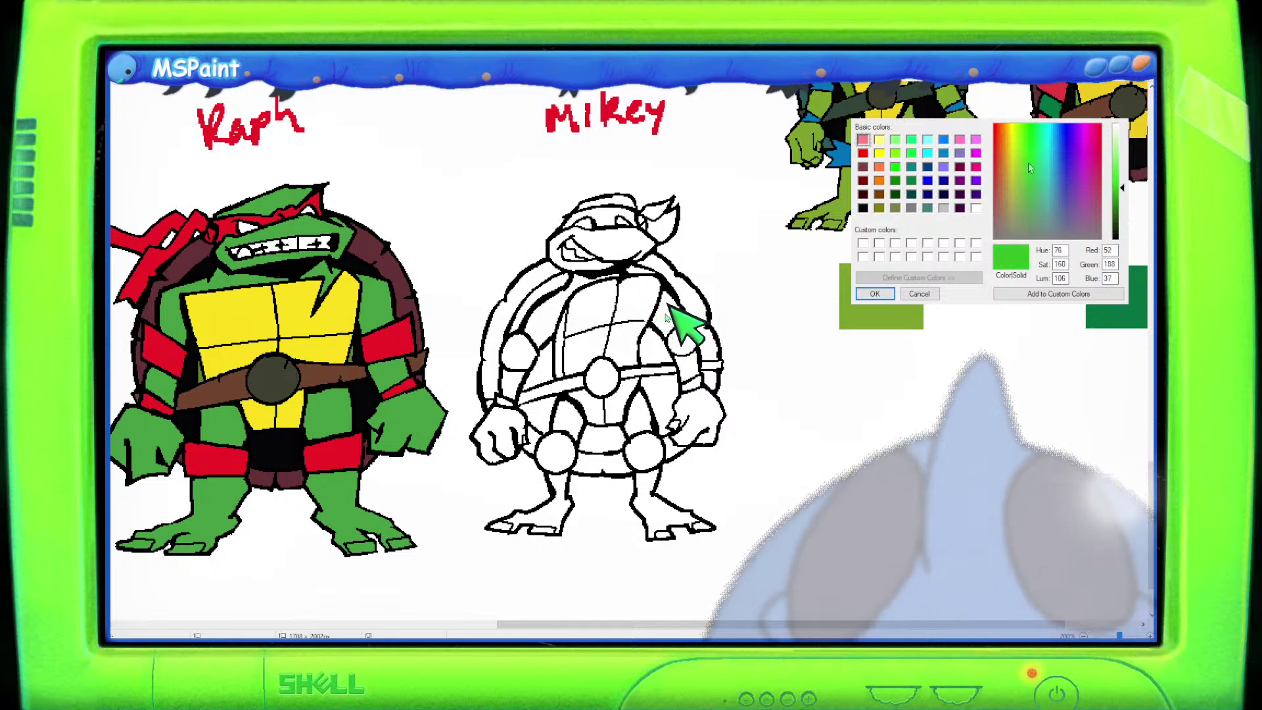
click(1115, 199)
click(1039, 161)
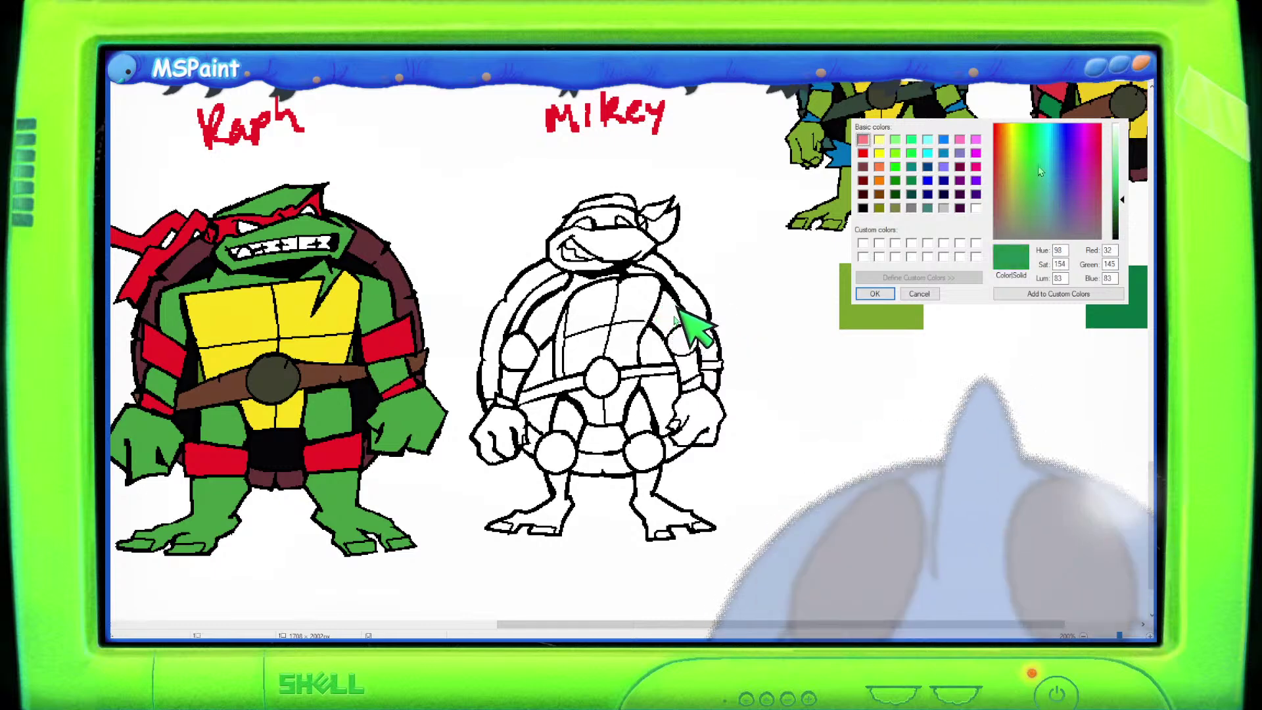
key(Return)
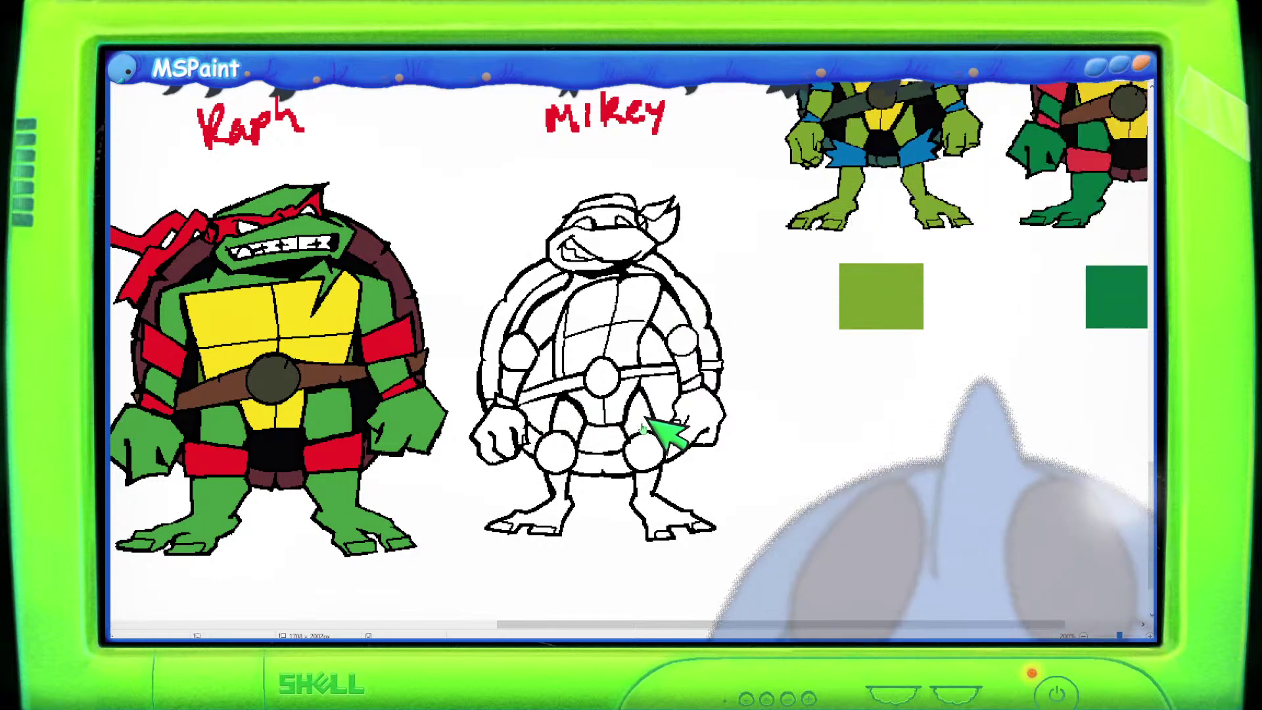
mouse_move(559, 302)
mouse_down()
mouse_move(515, 431)
mouse_move(571, 442)
mouse_move(531, 521)
mouse_move(591, 521)
mouse_move(646, 501)
mouse_move(650, 444)
mouse_move(672, 529)
mouse_up()
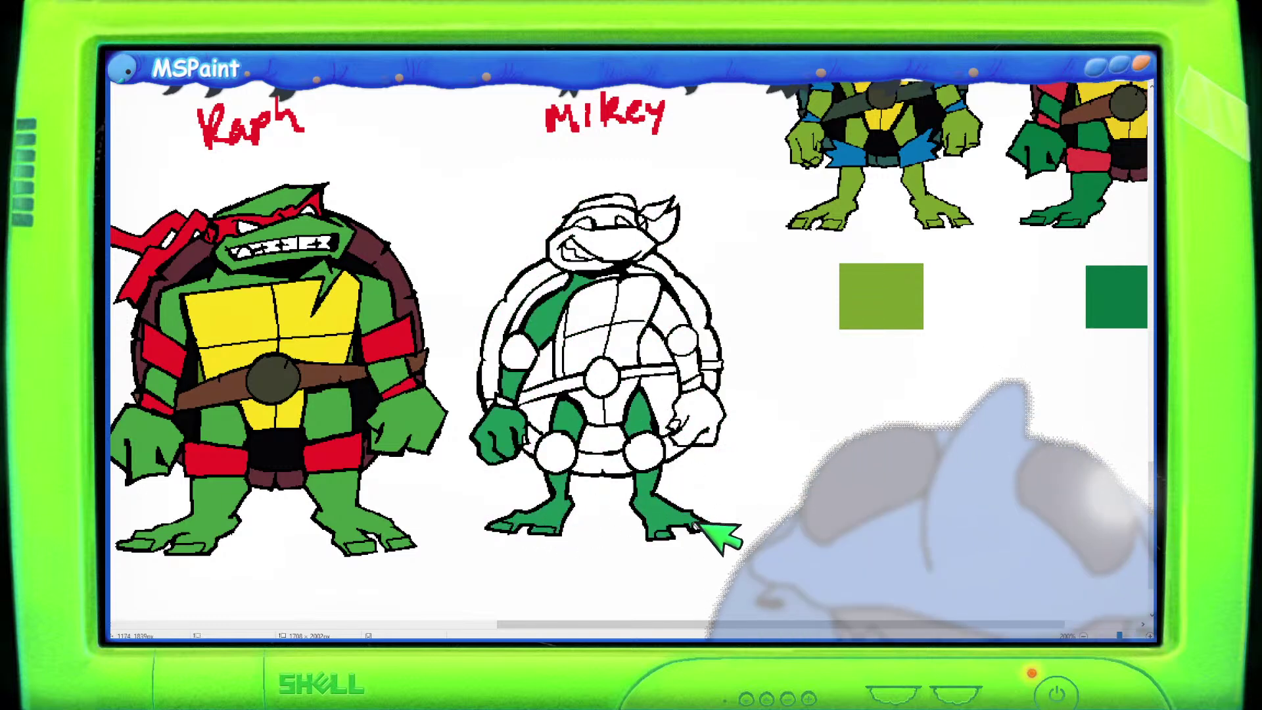
click(687, 418)
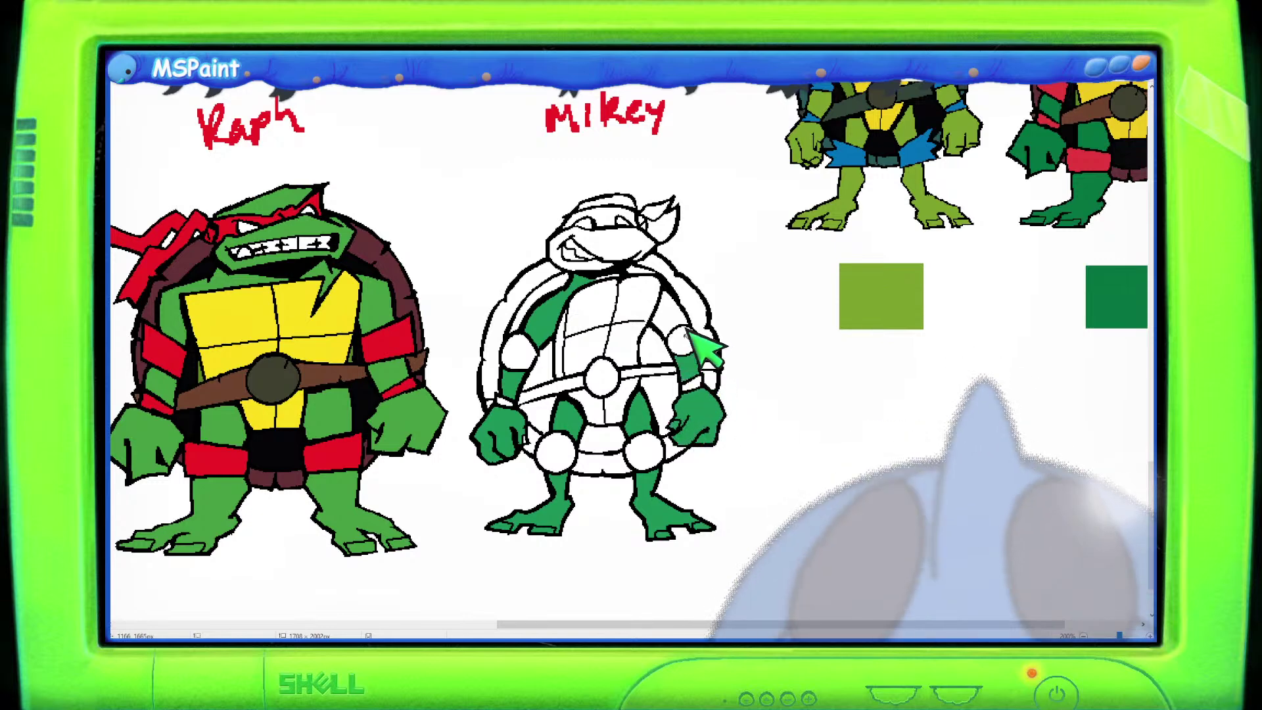
click(618, 260)
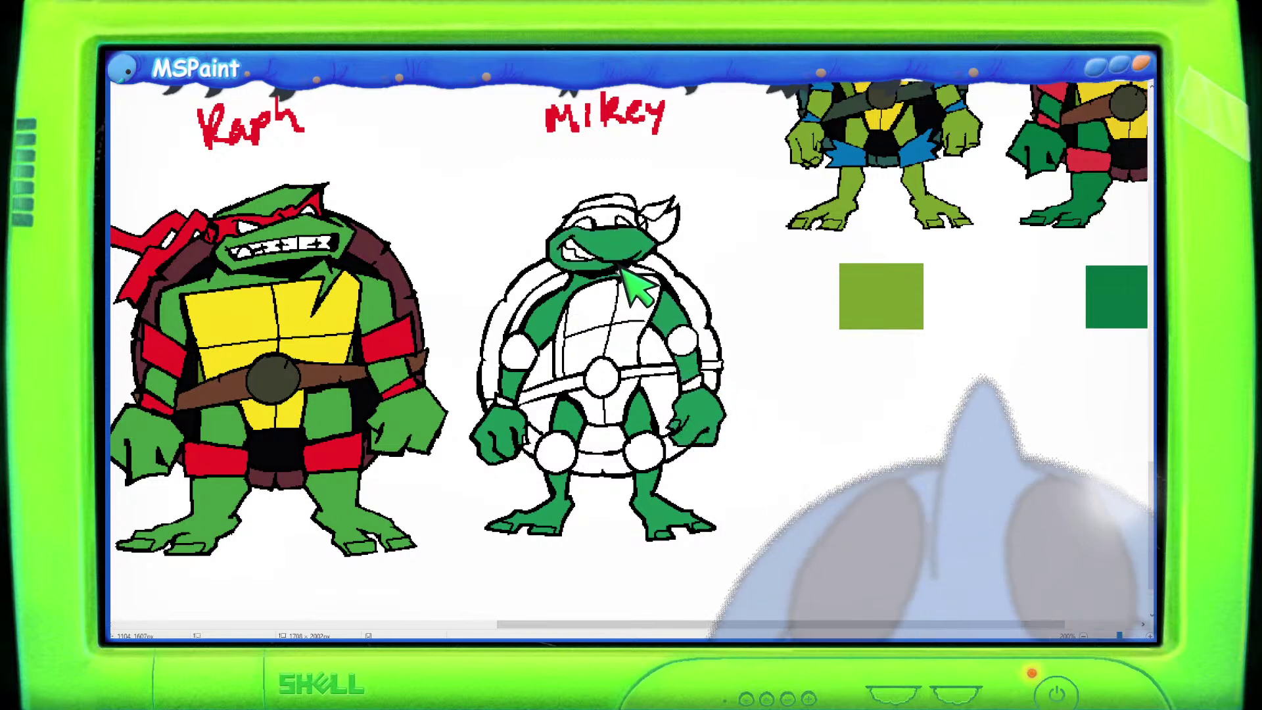
click(616, 200)
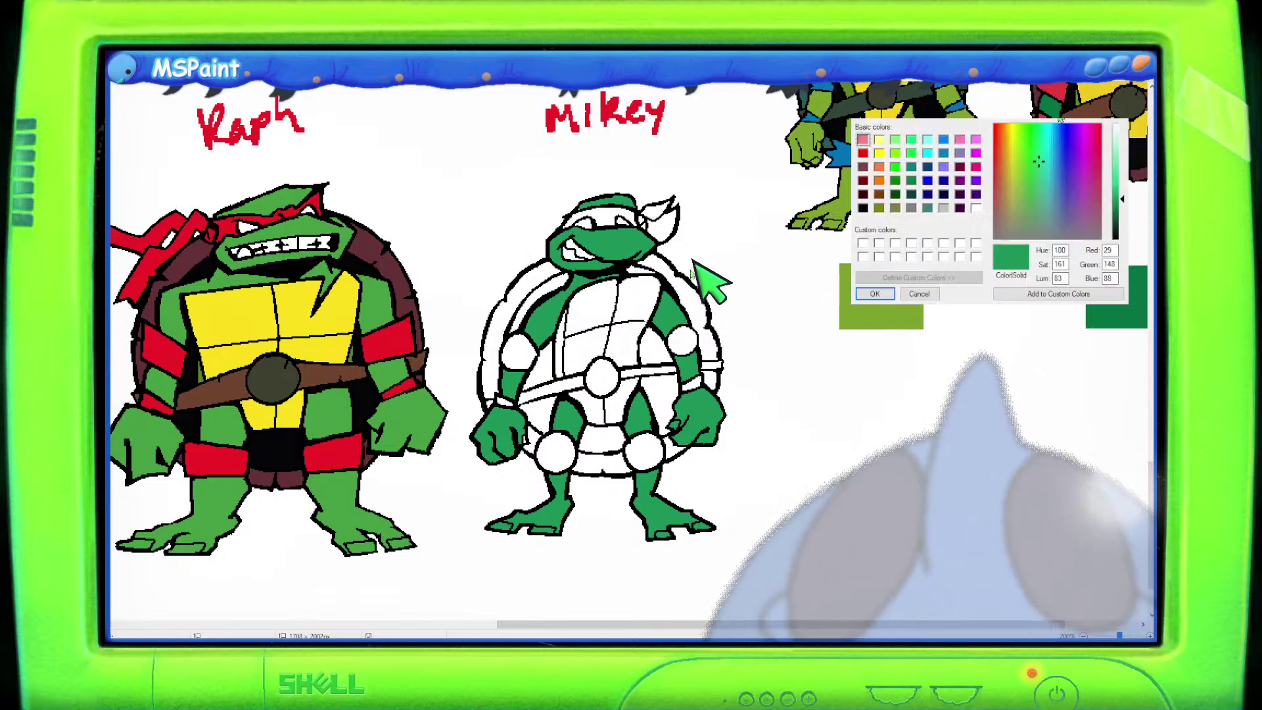
click(1043, 162)
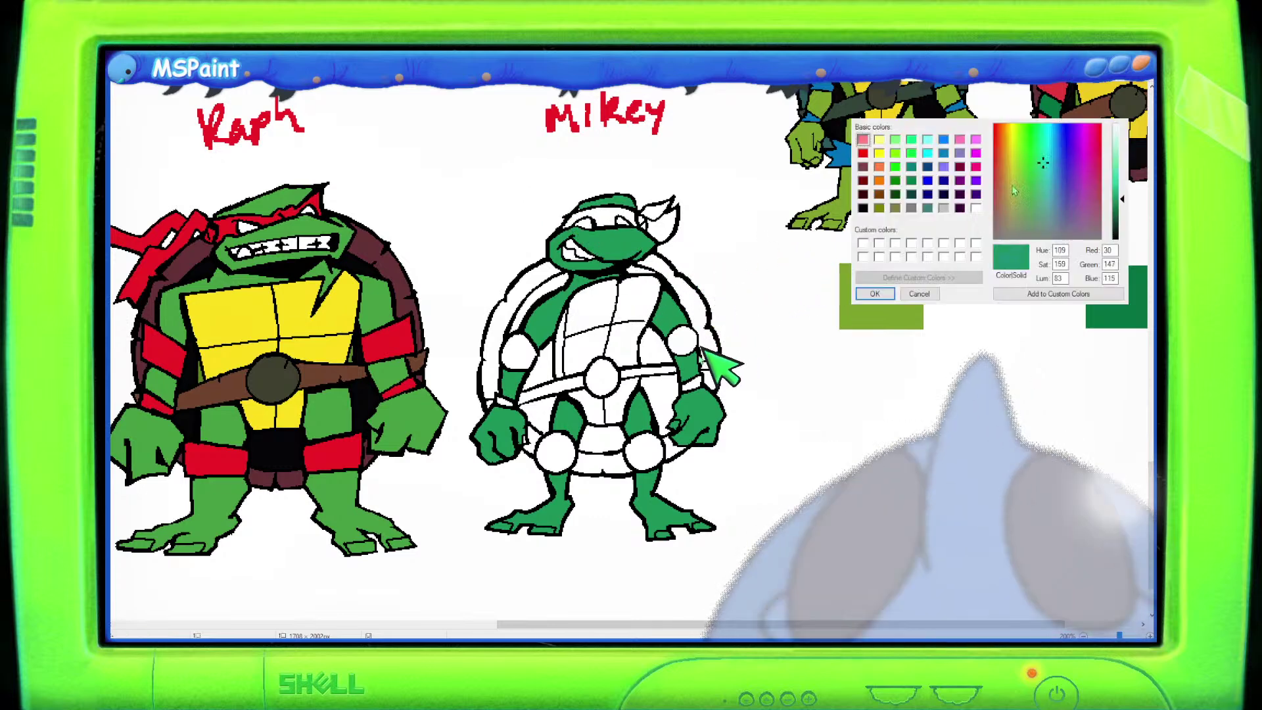
click(875, 295)
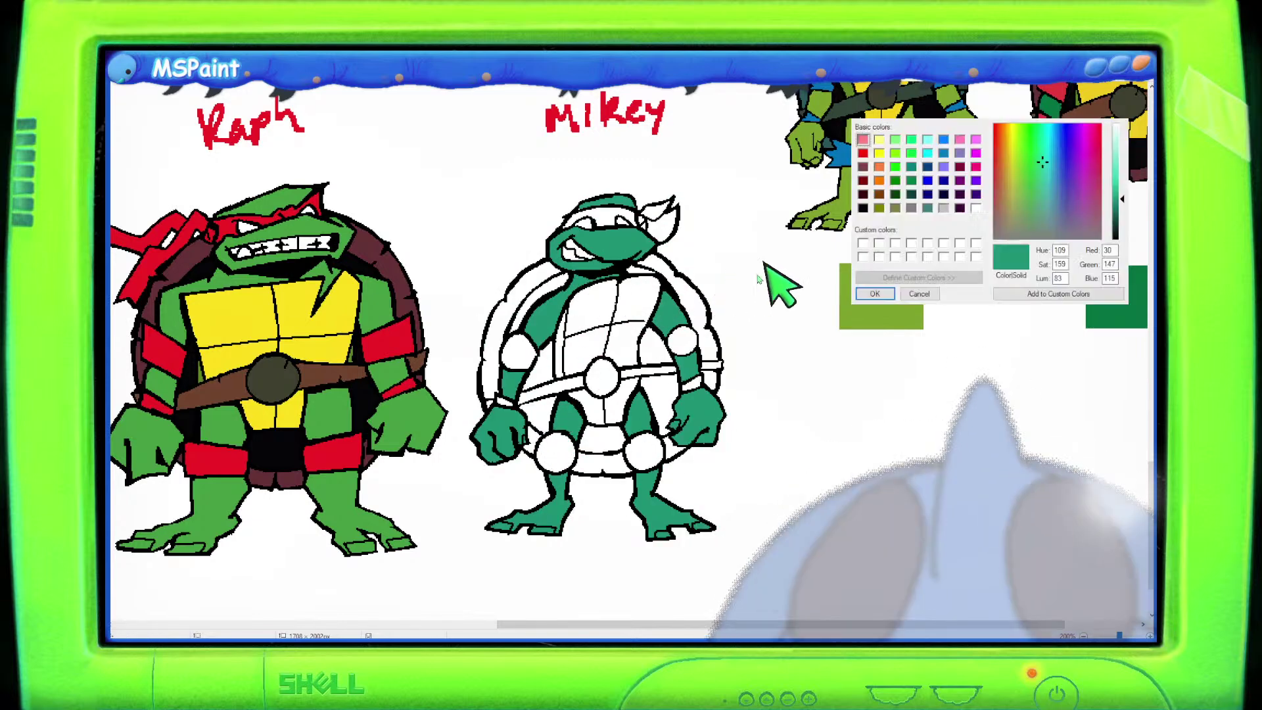
Mix a bright orange (RGB 251, 125, 0) and fill Mikey's mask band, knot and tails with it.
click(1005, 127)
click(1115, 199)
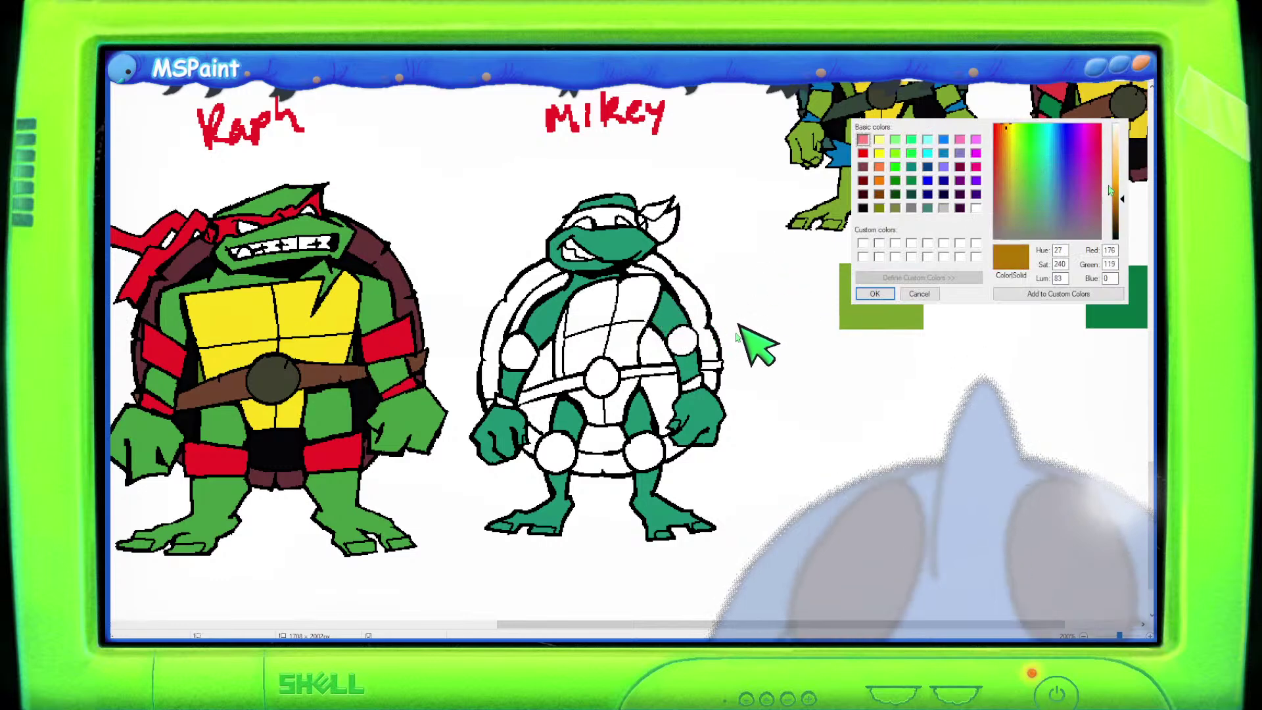
click(1115, 182)
click(1002, 127)
click(1001, 127)
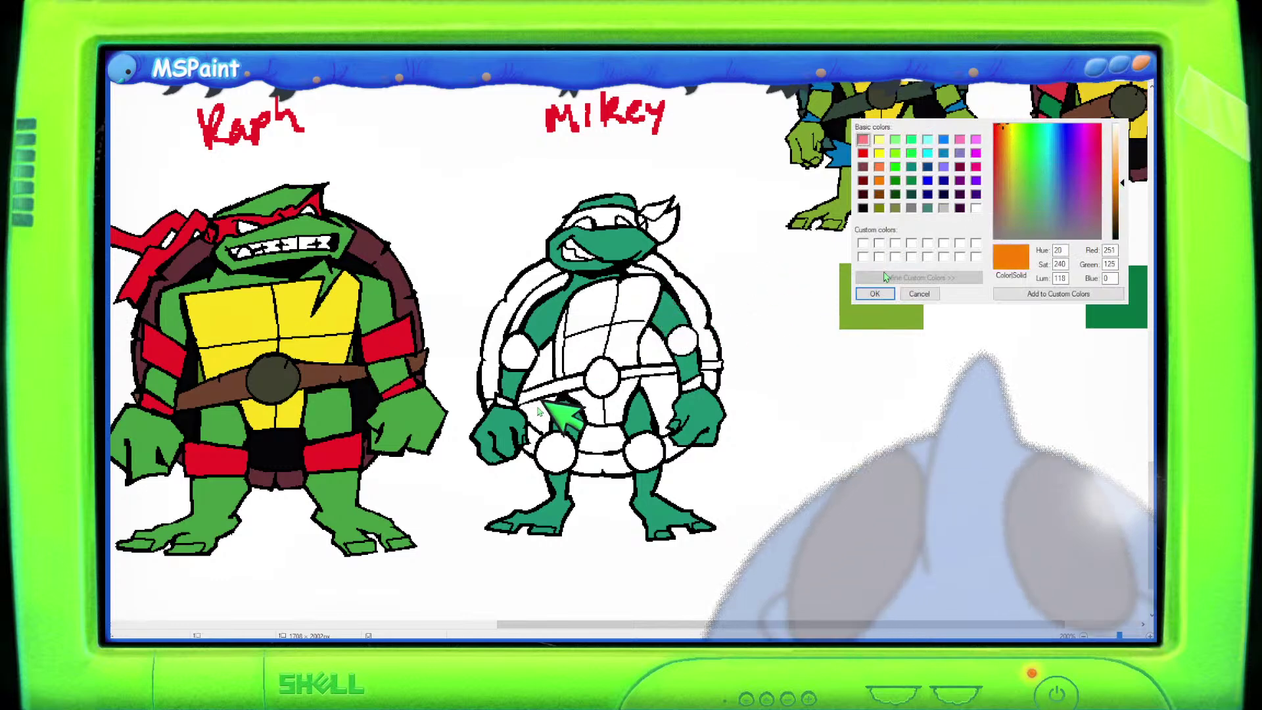
click(875, 294)
click(615, 213)
click(660, 214)
click(667, 227)
key(ctrl+z)
Fill Mikey's round elbow pads, knee pads and both wristbands with the same orange.
click(521, 353)
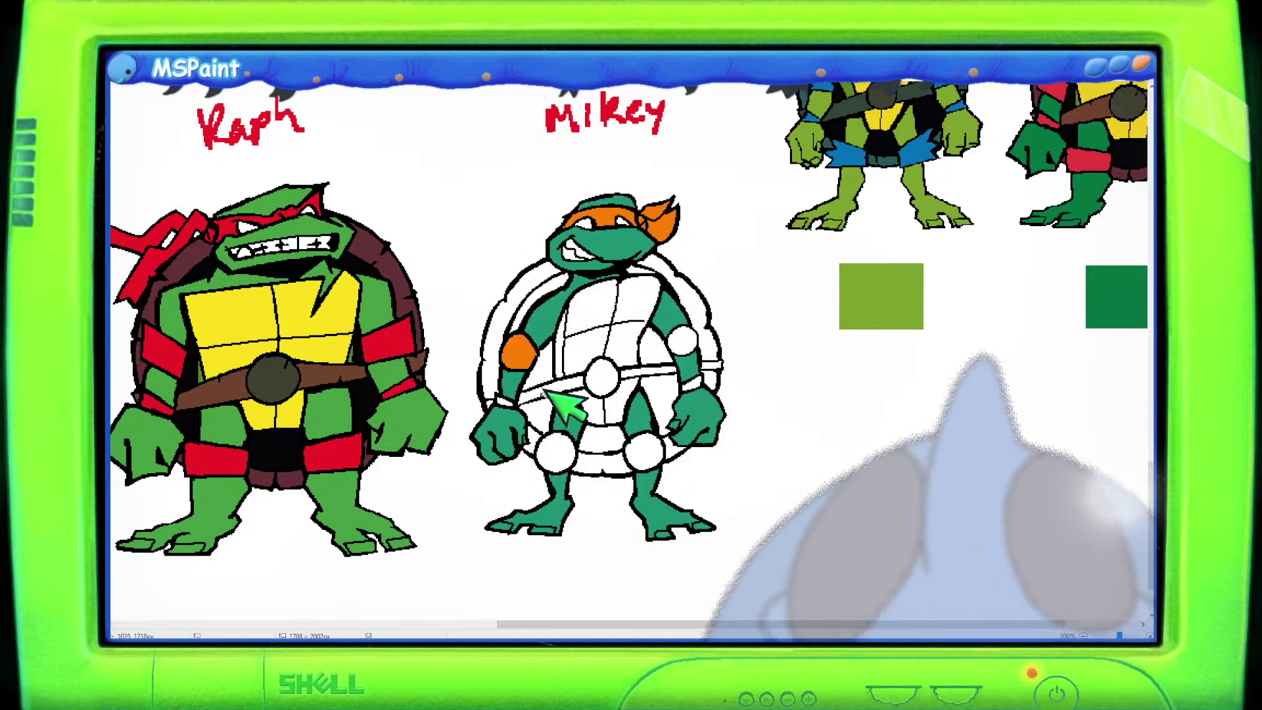
click(556, 454)
click(644, 452)
click(684, 341)
click(690, 383)
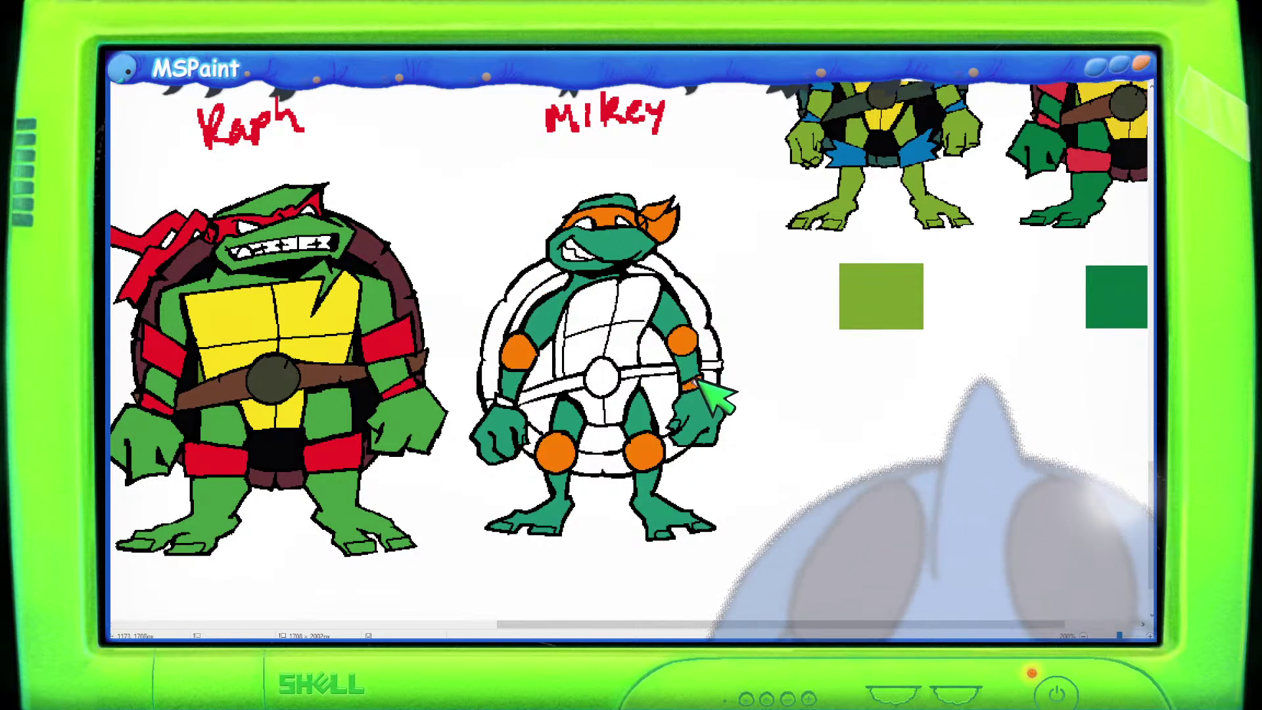
click(505, 402)
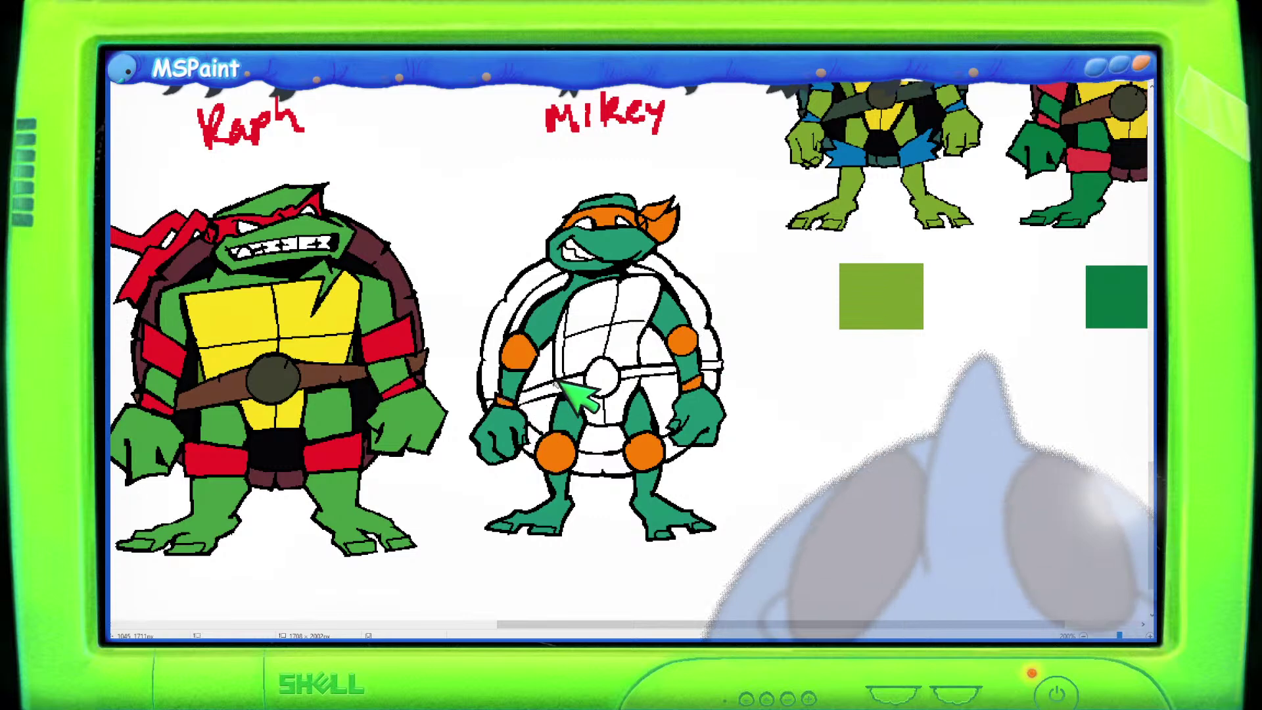
Fill Mikey's belt buckle with Raph's dark buckle colour and his chest and belly plates with Raph's yellow.
click(600, 375)
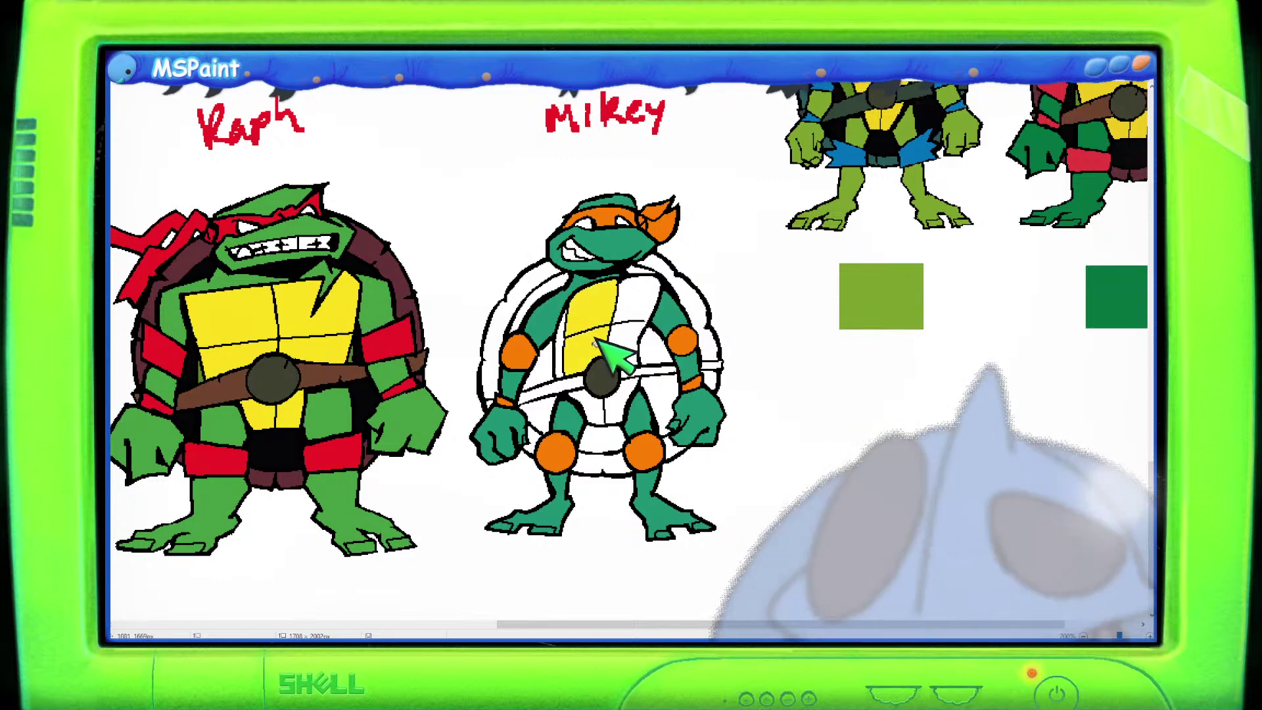
click(608, 335)
click(614, 407)
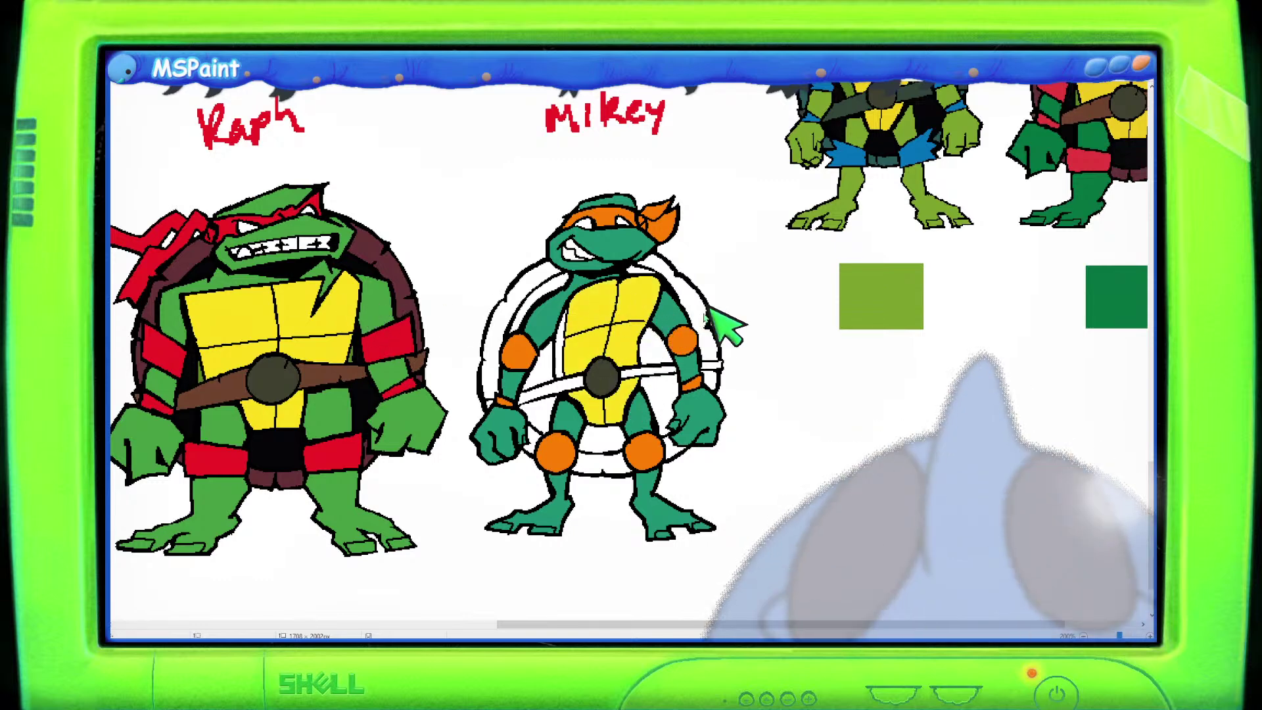
Recolour Mikey's chest and belly plates golden yellow (RGB 250, 200, 29) and shade the narrow strip beside them olive.
click(1009, 132)
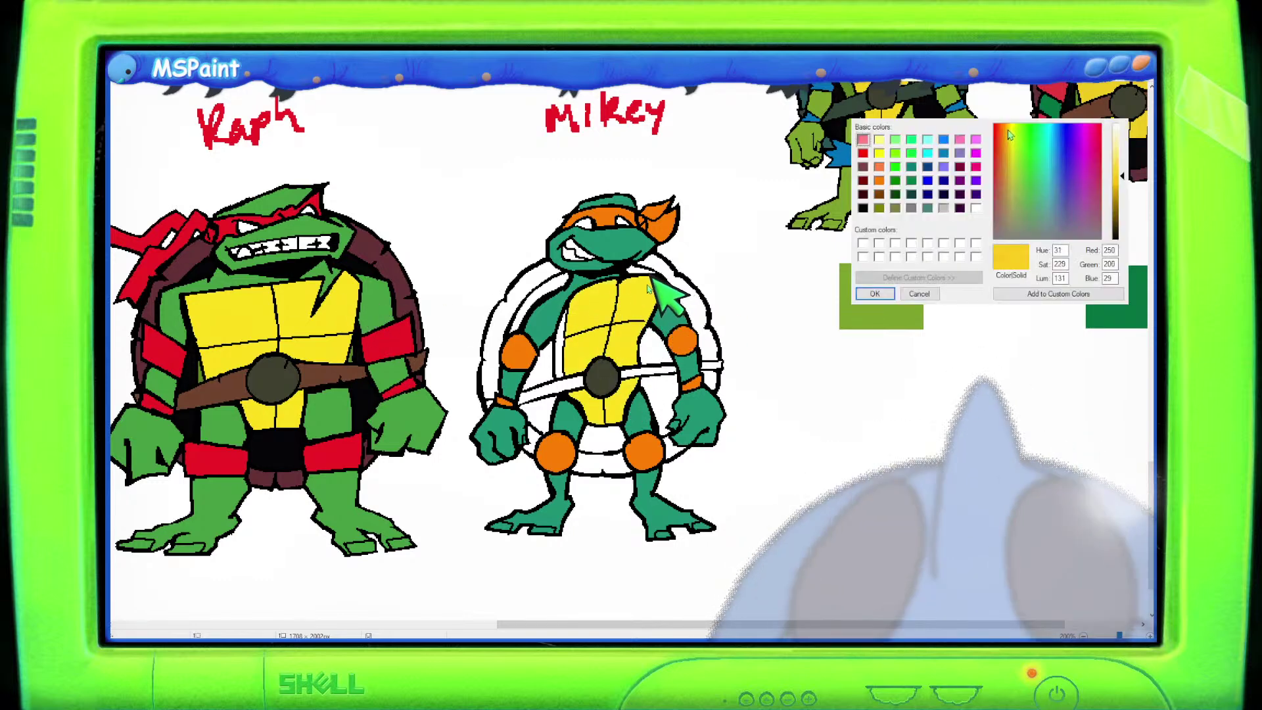
click(874, 293)
click(593, 306)
click(592, 338)
click(637, 315)
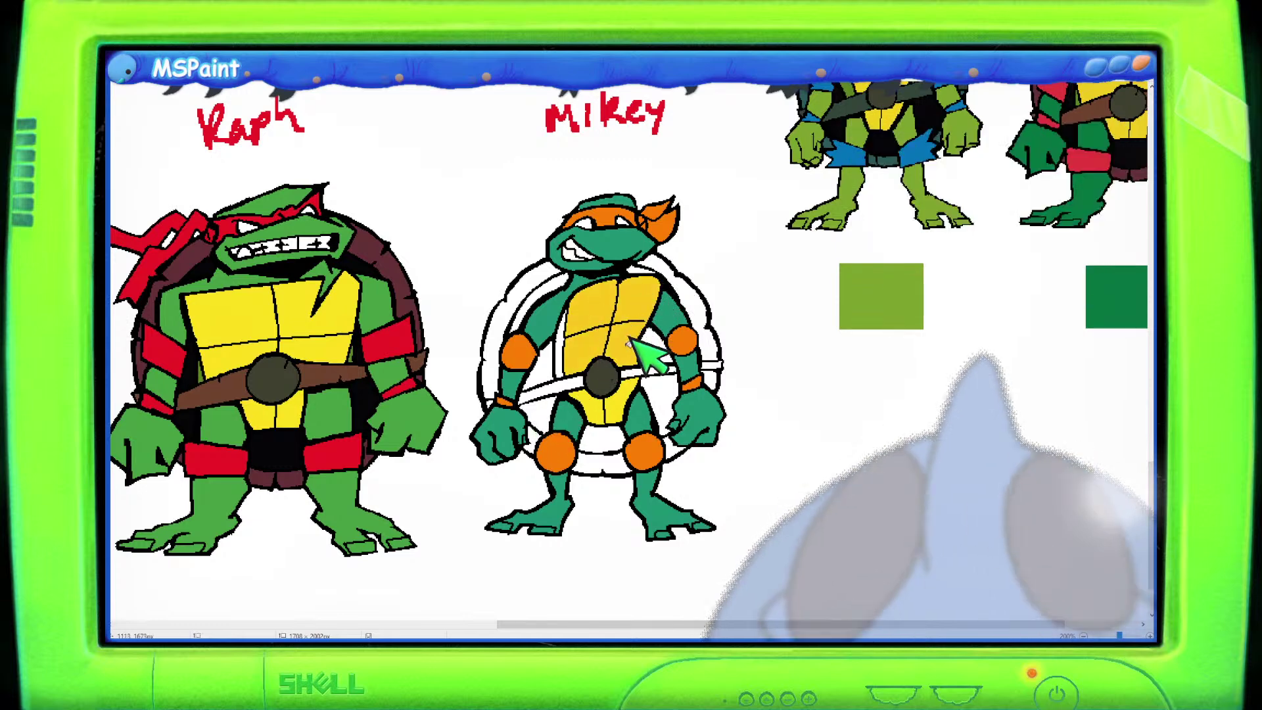
click(621, 415)
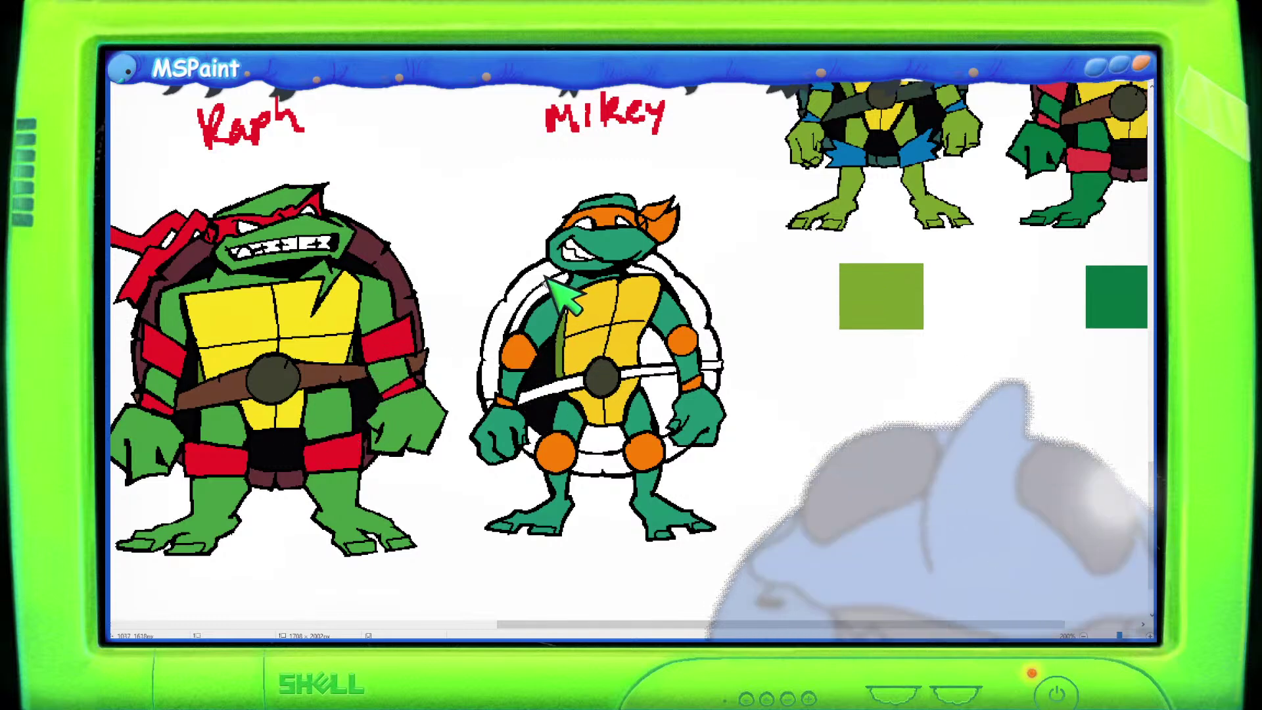
Fill the inside of Mikey's shell behind his torso, arms and thighs with black.
click(534, 304)
click(617, 442)
click(677, 401)
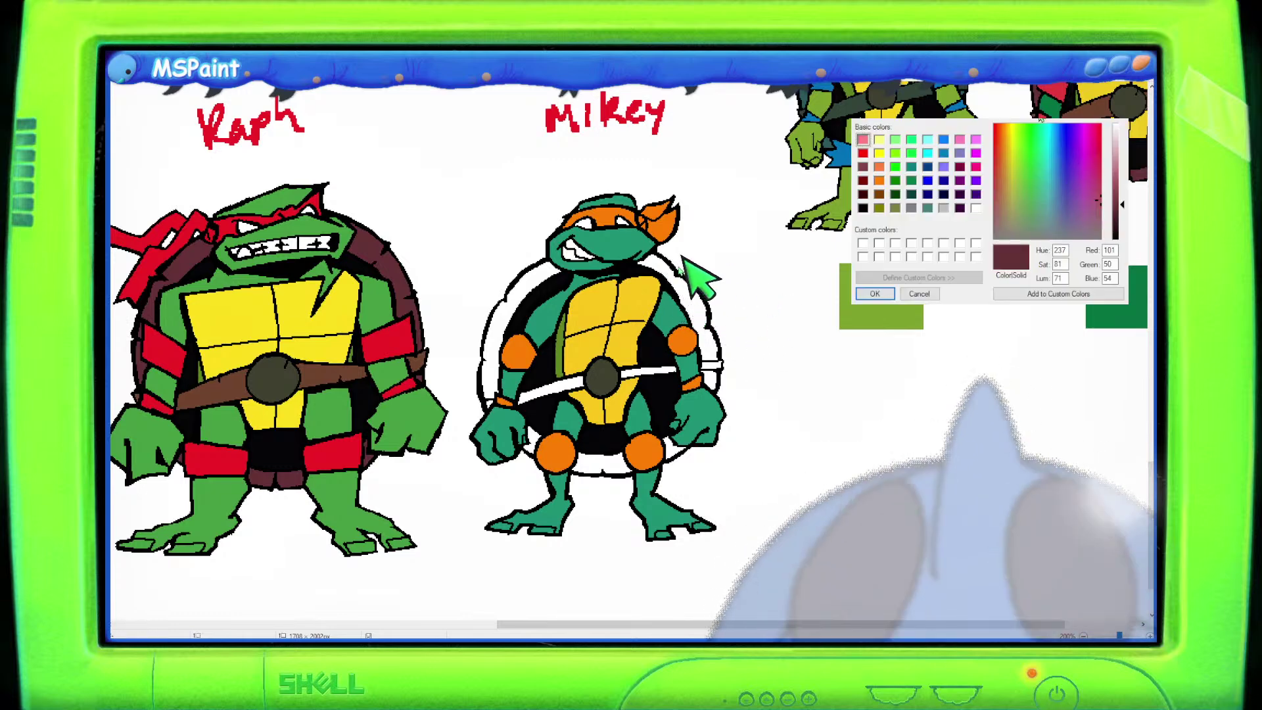
Mix a muted brown custom paint colour (RGB 160, 135, 75) for Mikey's shell.
click(1003, 130)
click(1121, 189)
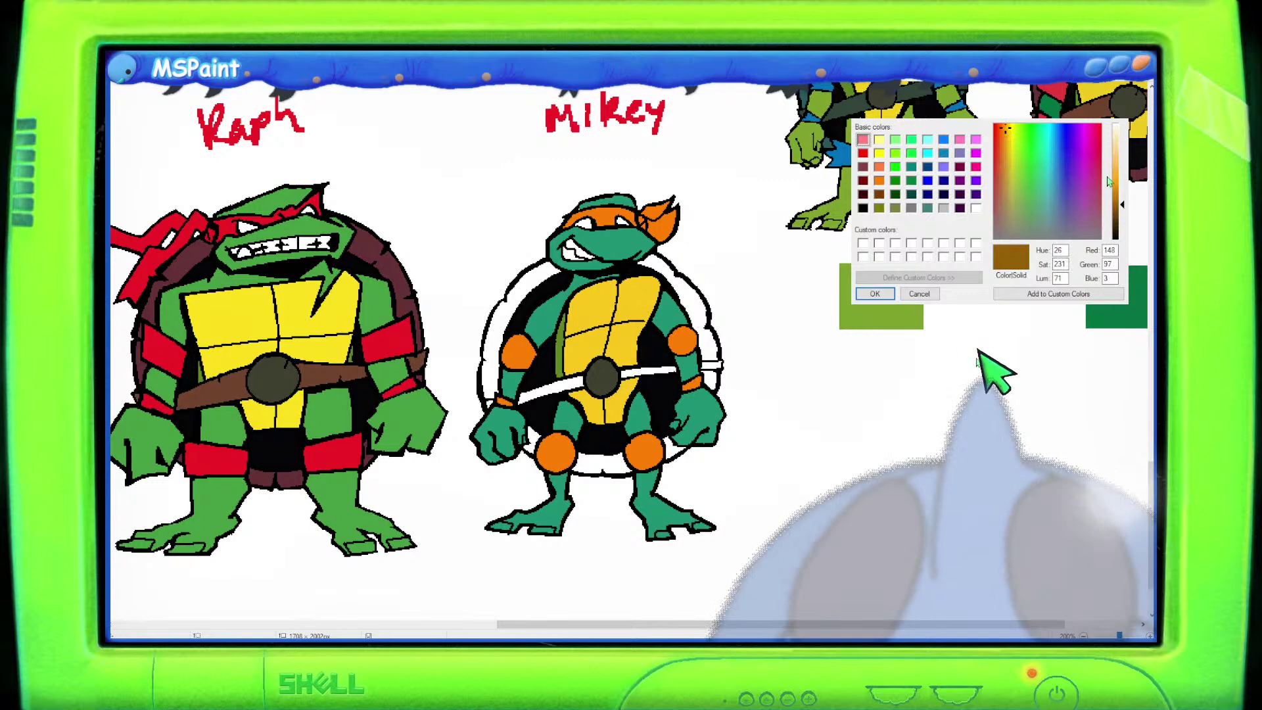
click(1004, 212)
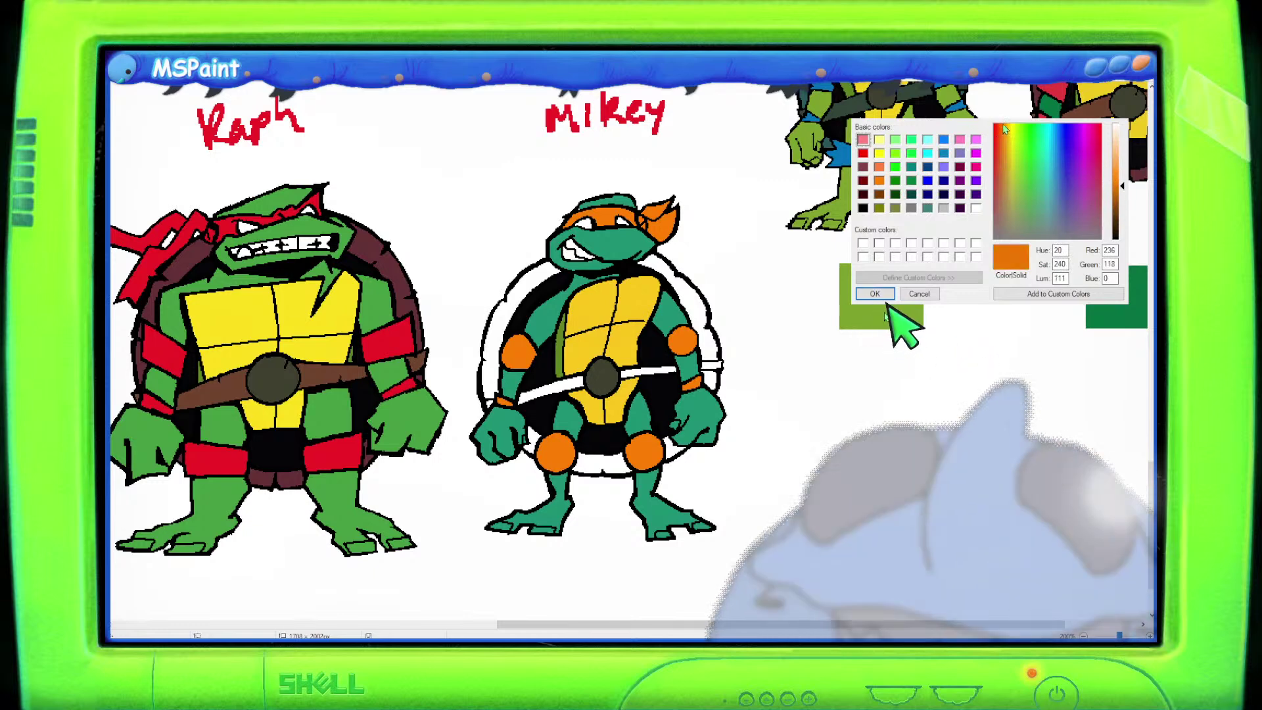
click(1002, 208)
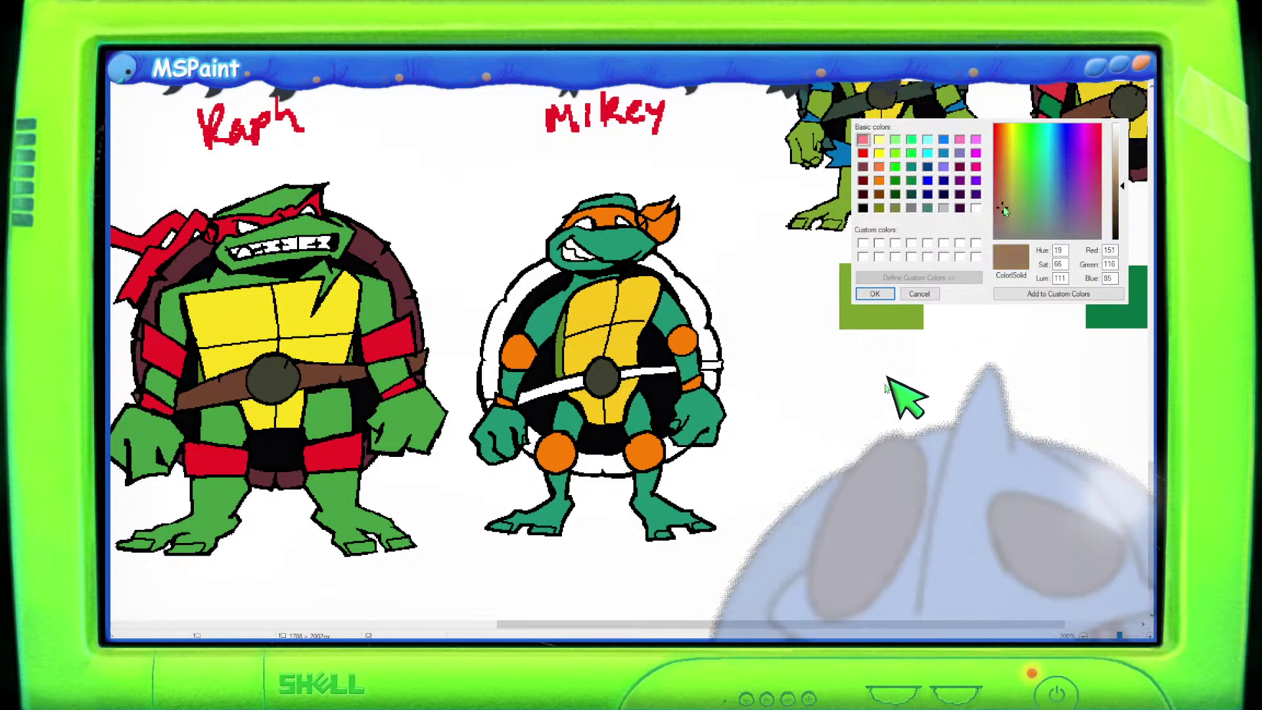
click(1002, 193)
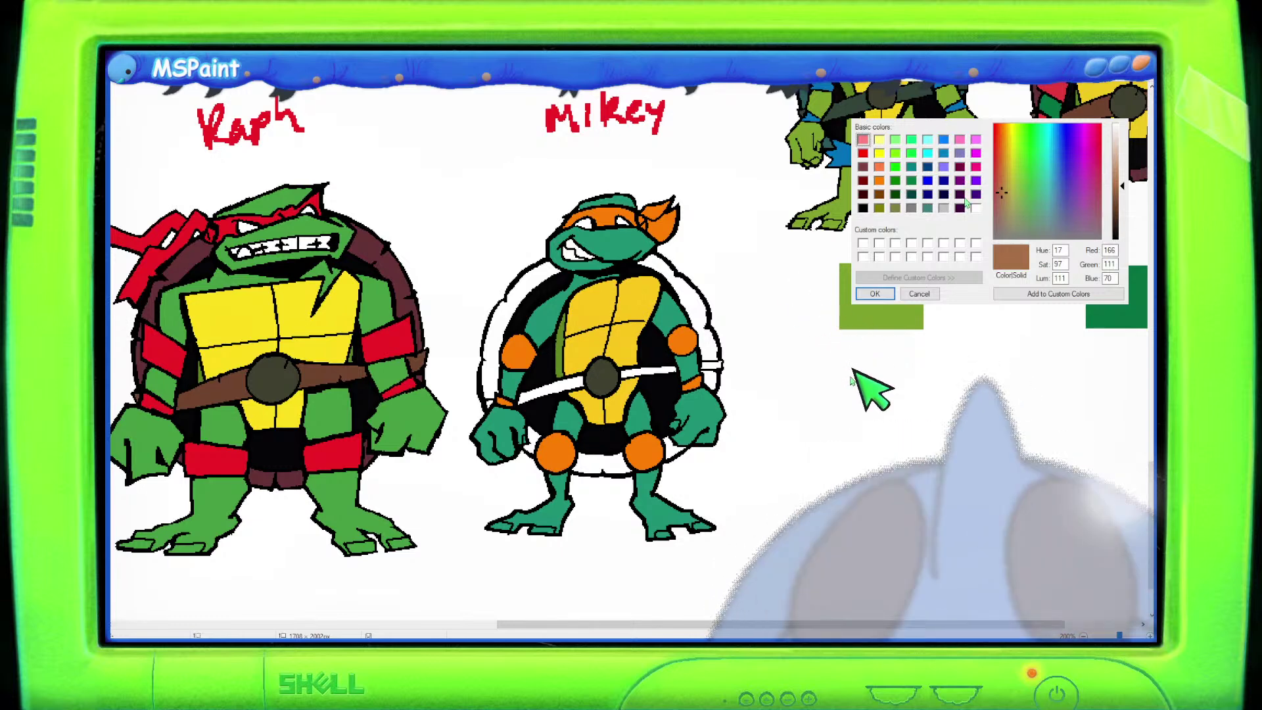
click(1008, 184)
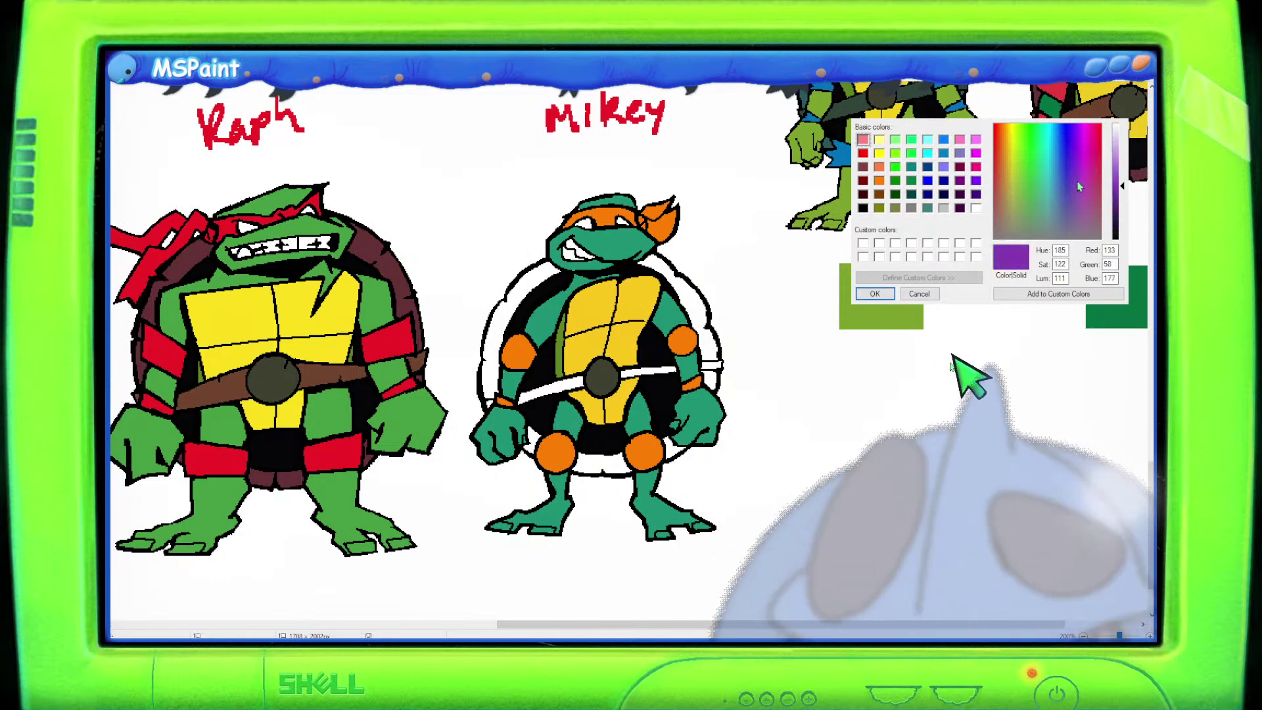
click(1018, 209)
drag(1008, 191, 1011, 186)
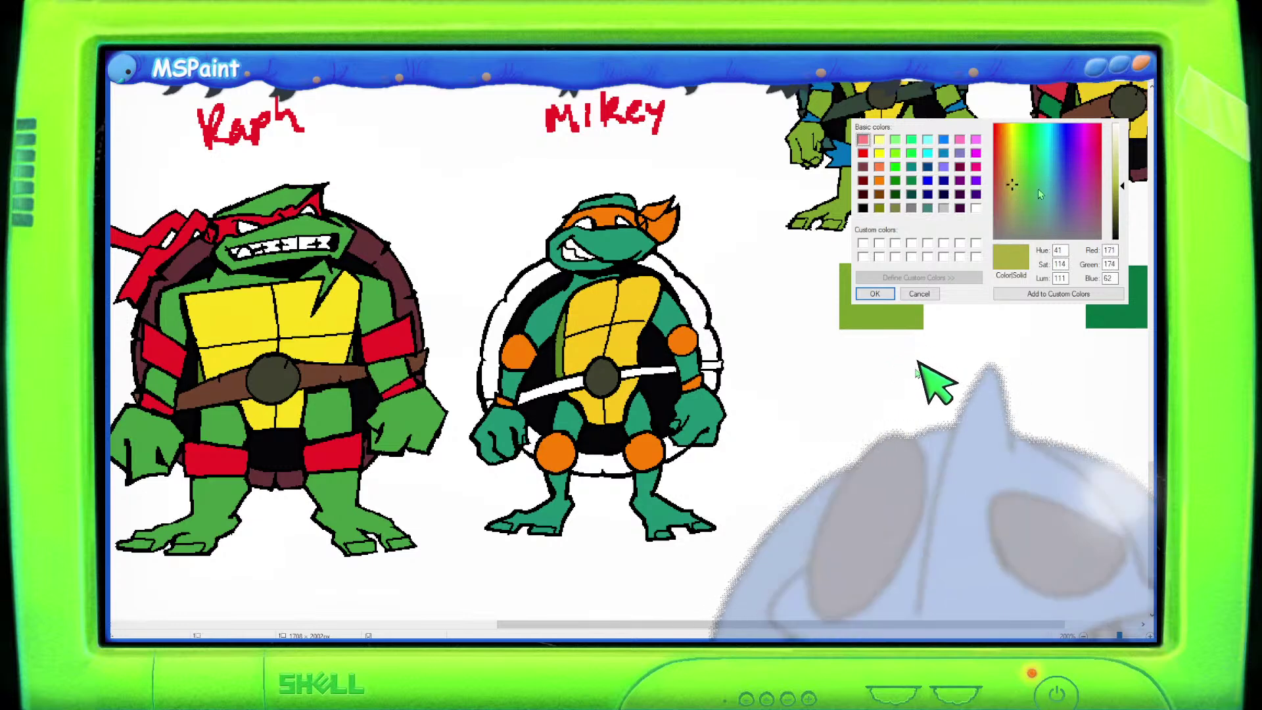
click(1005, 169)
drag(1015, 201, 1017, 192)
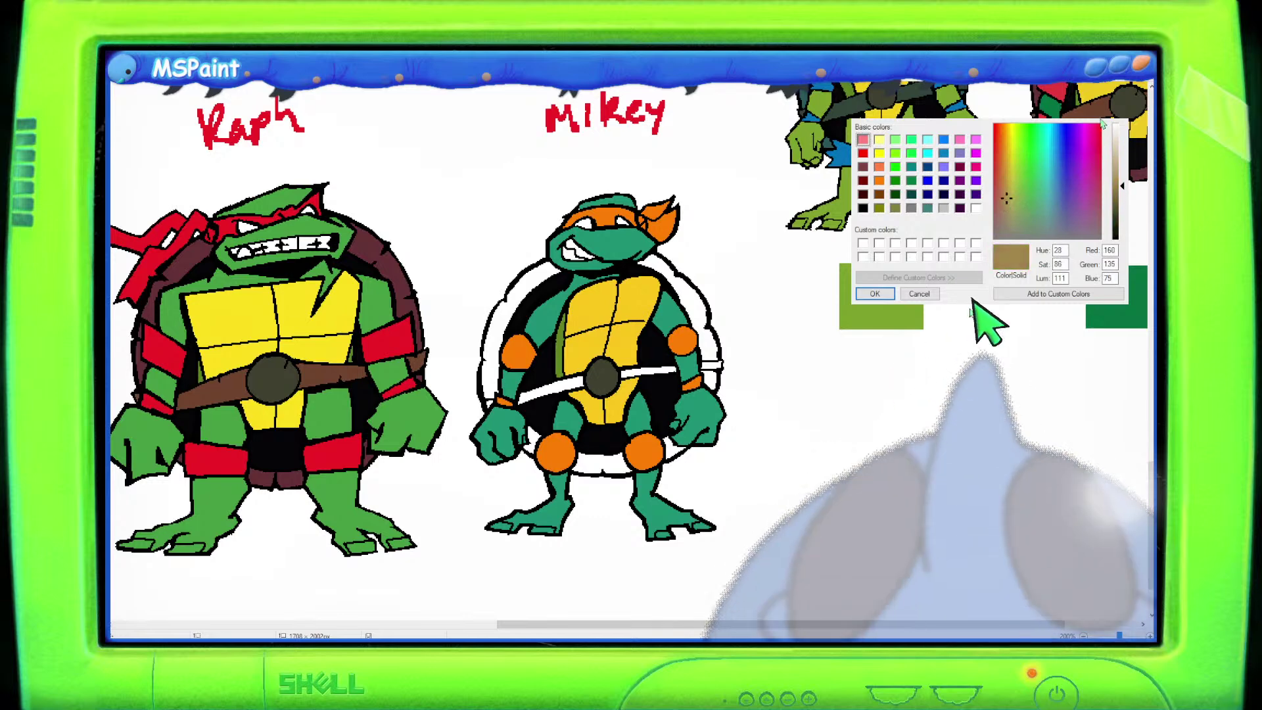
click(875, 293)
click(311, 54)
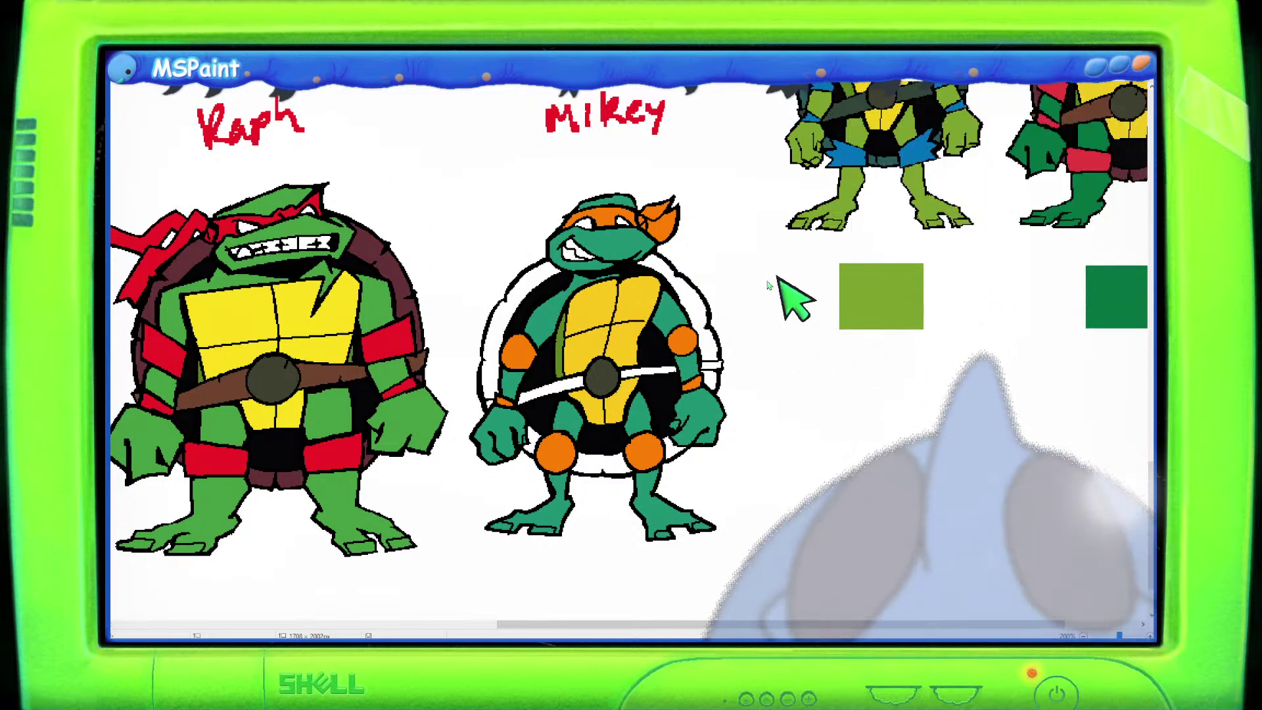
Fill Mikey's shell rim with a richer custom brown and his belt with the brown of Raph's belt.
drag(1002, 199, 1004, 159)
click(1006, 166)
click(874, 294)
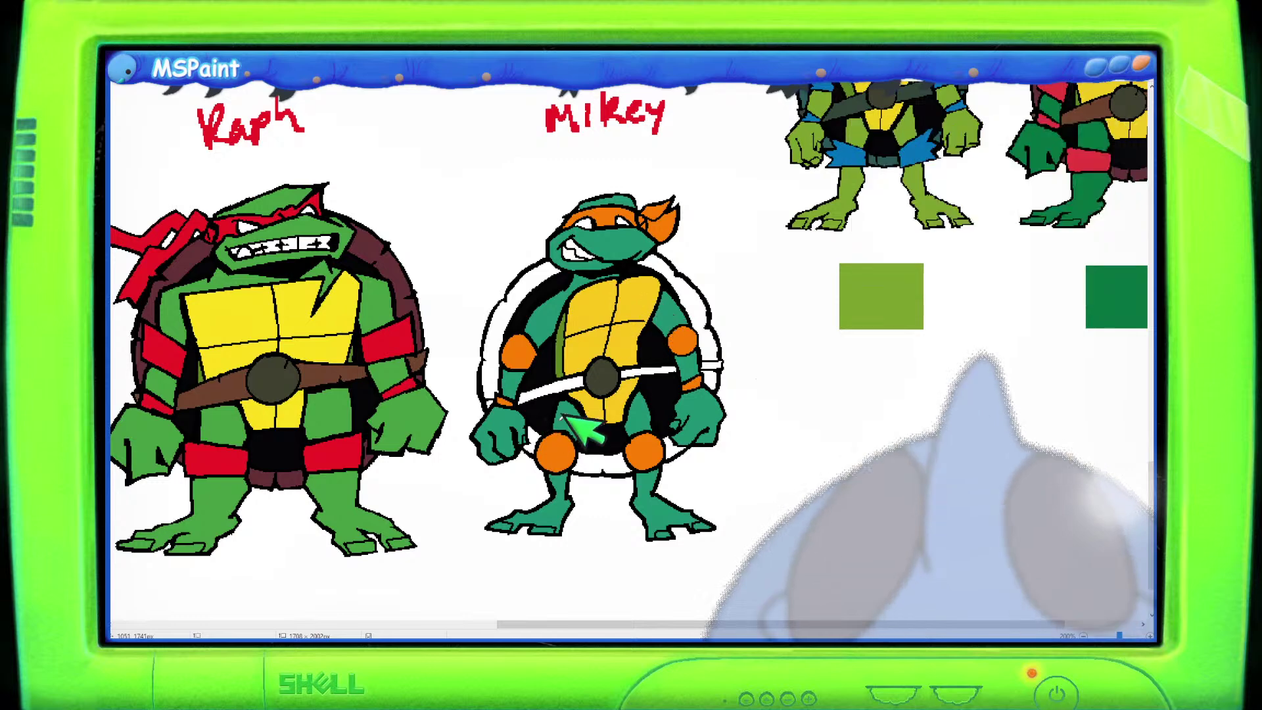
click(493, 395)
key(ctrl+z)
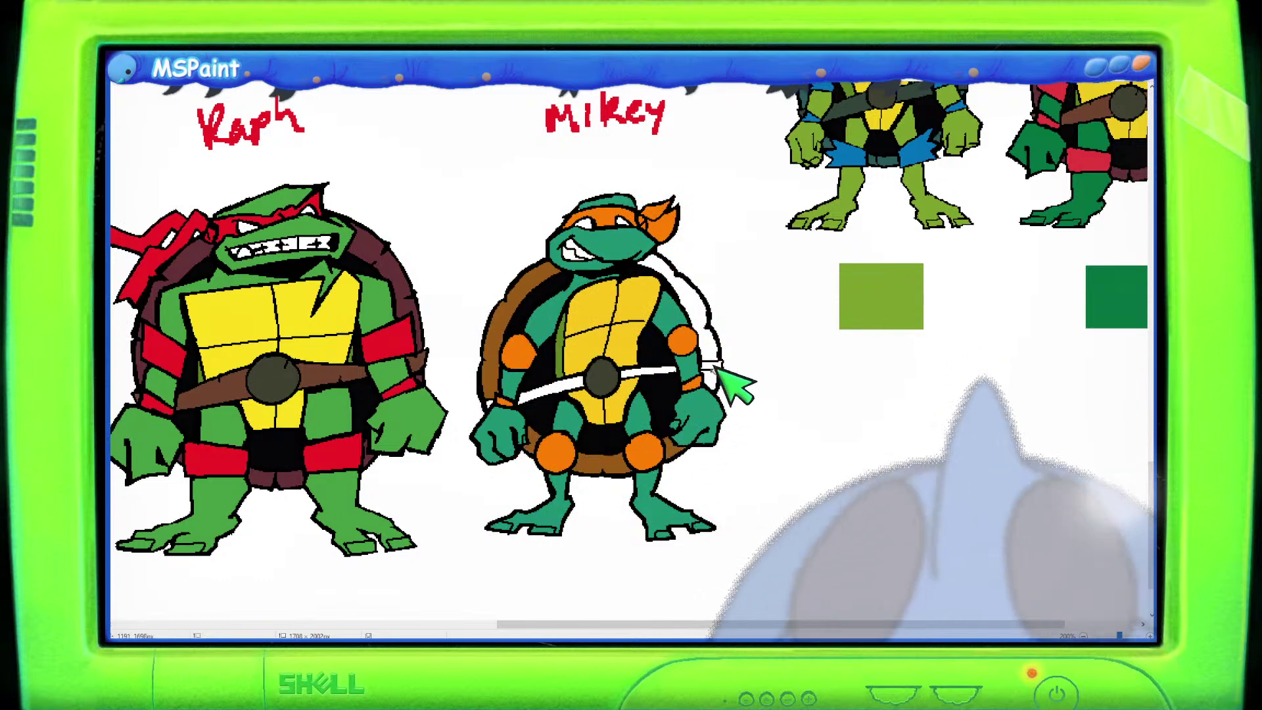
click(715, 344)
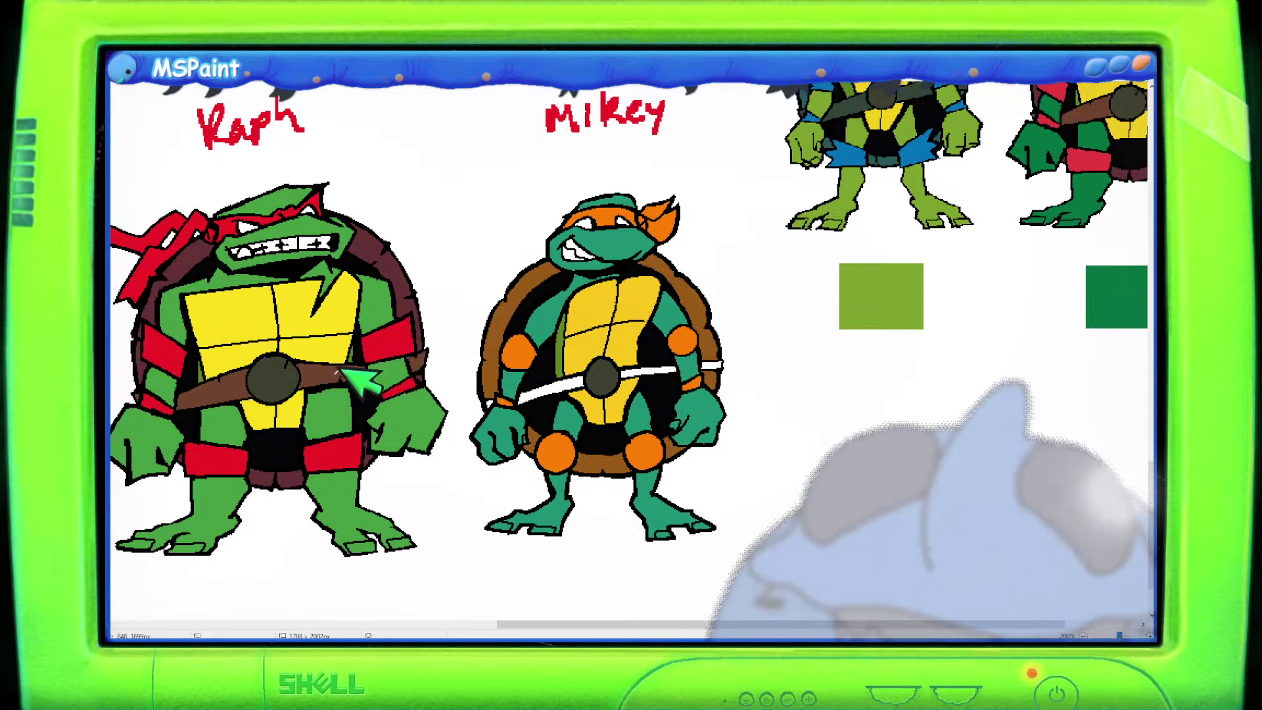
click(501, 398)
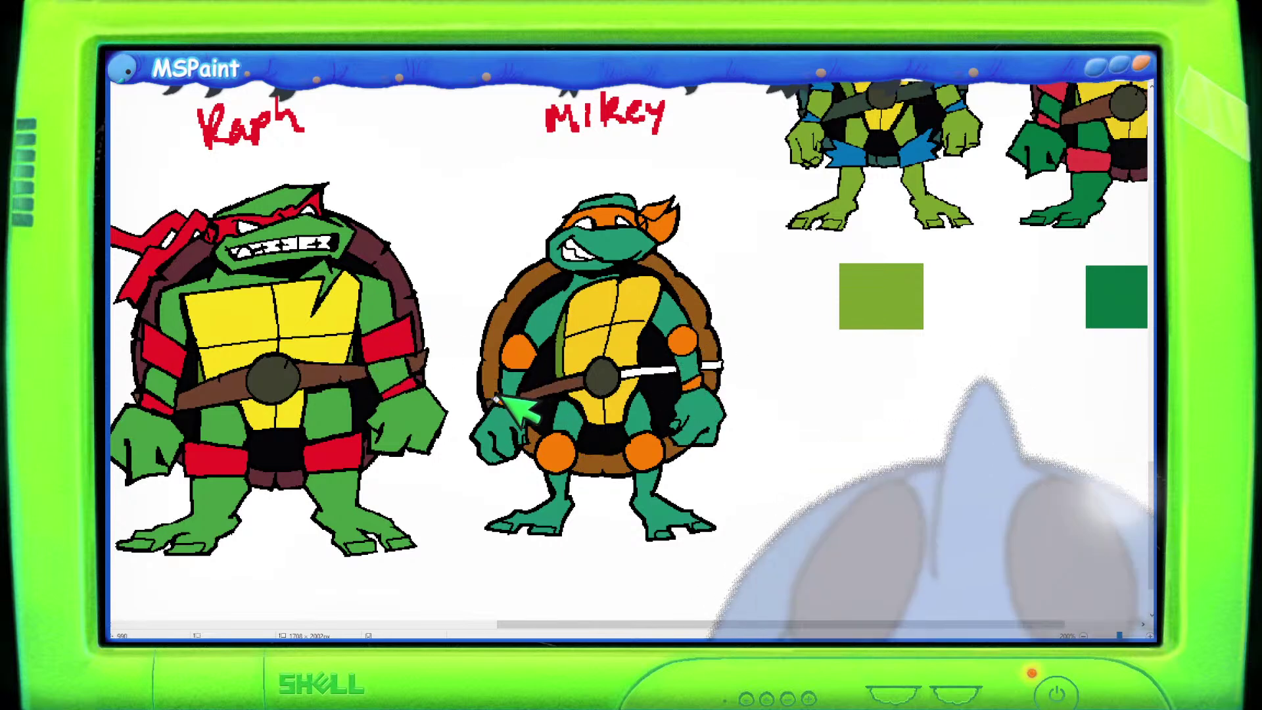
click(657, 372)
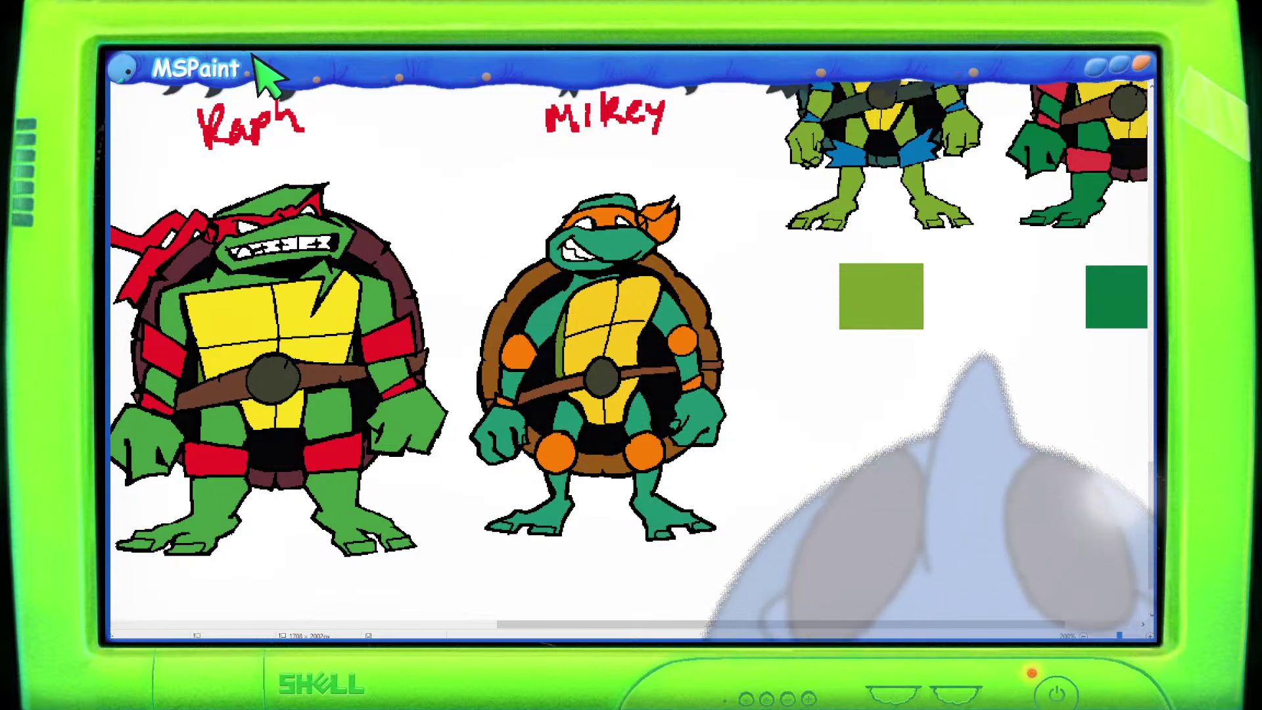
Try recolouring the brown rim of Mikey's shell with a brighter orange tint.
click(337, 144)
mouse_move(529, 263)
mouse_down()
mouse_move(522, 357)
mouse_move(515, 333)
mouse_move(539, 258)
mouse_move(523, 304)
mouse_up()
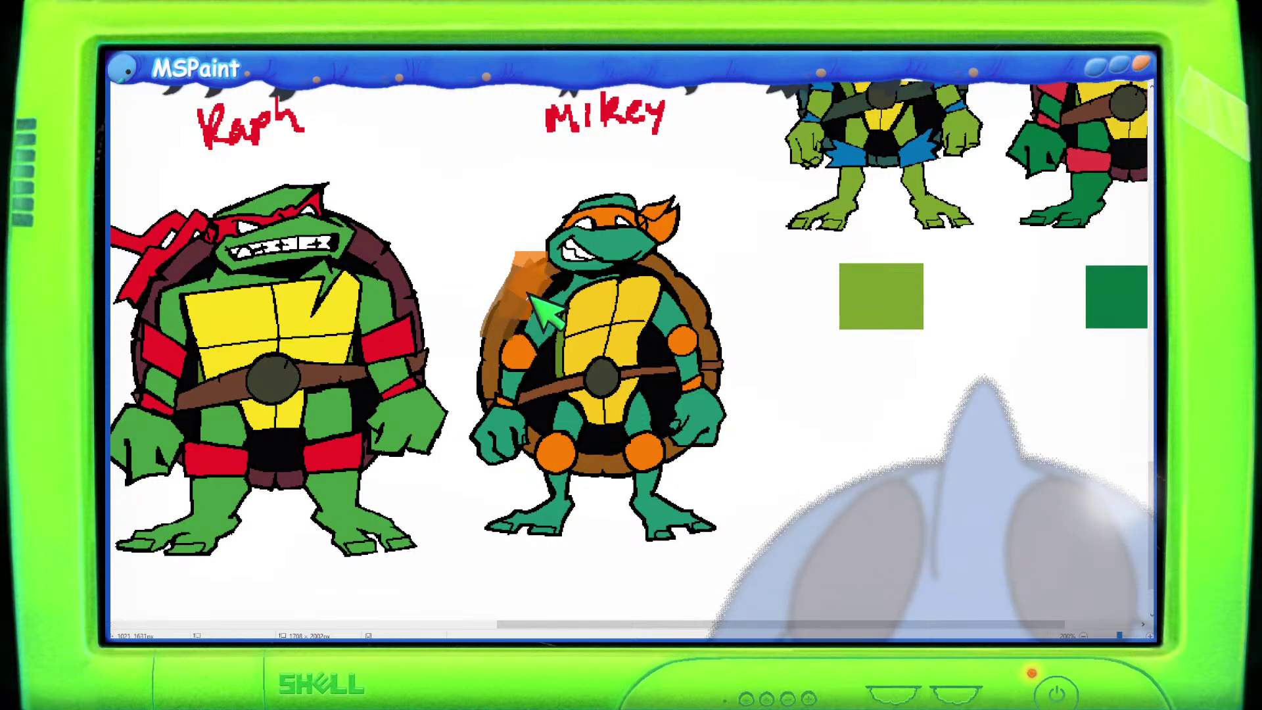
key(ctrl+z)
key(ctrl+z)
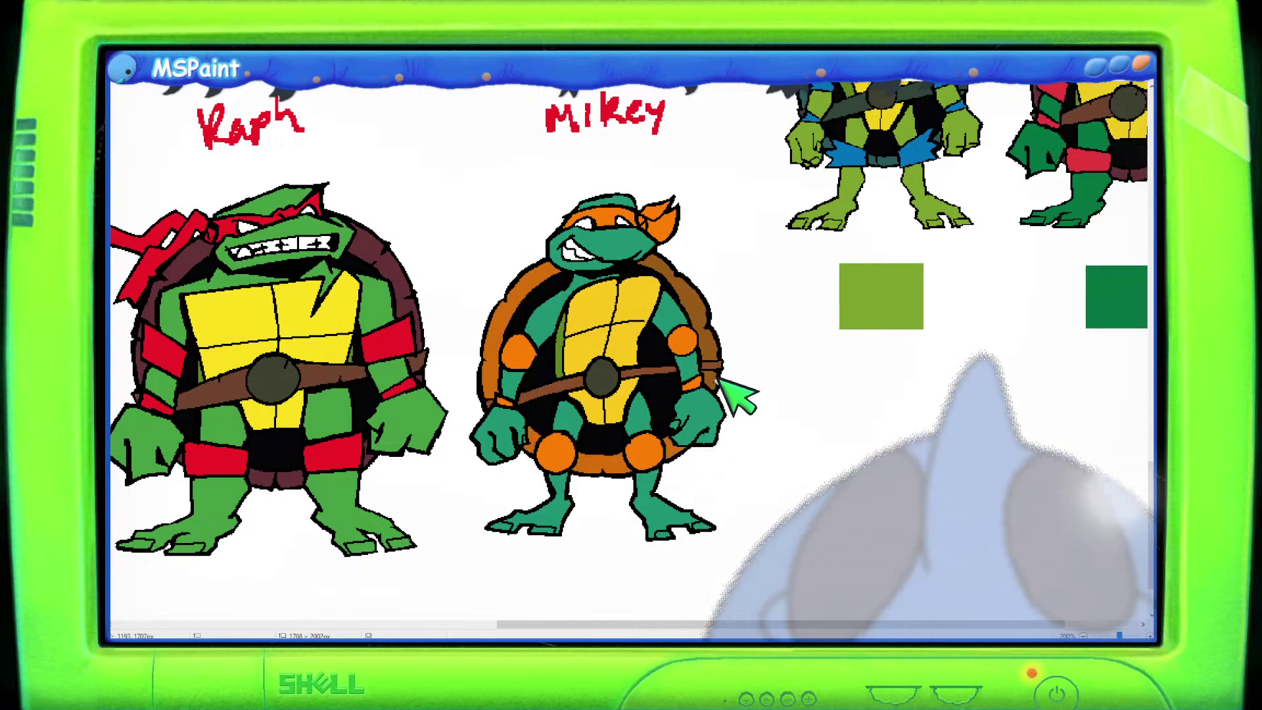
scroll(710, 342, down, 3)
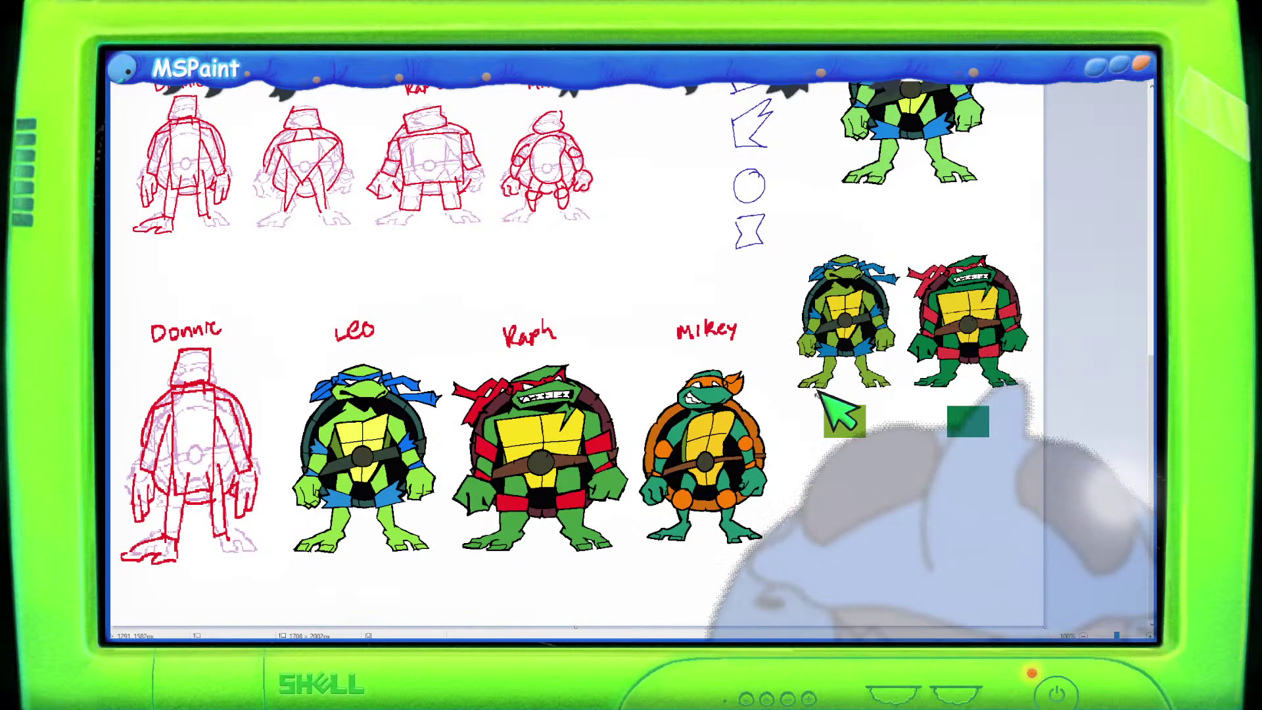
scroll(767, 436, up, 3)
scroll(668, 620, down, 4)
scroll(668, 620, right, 8)
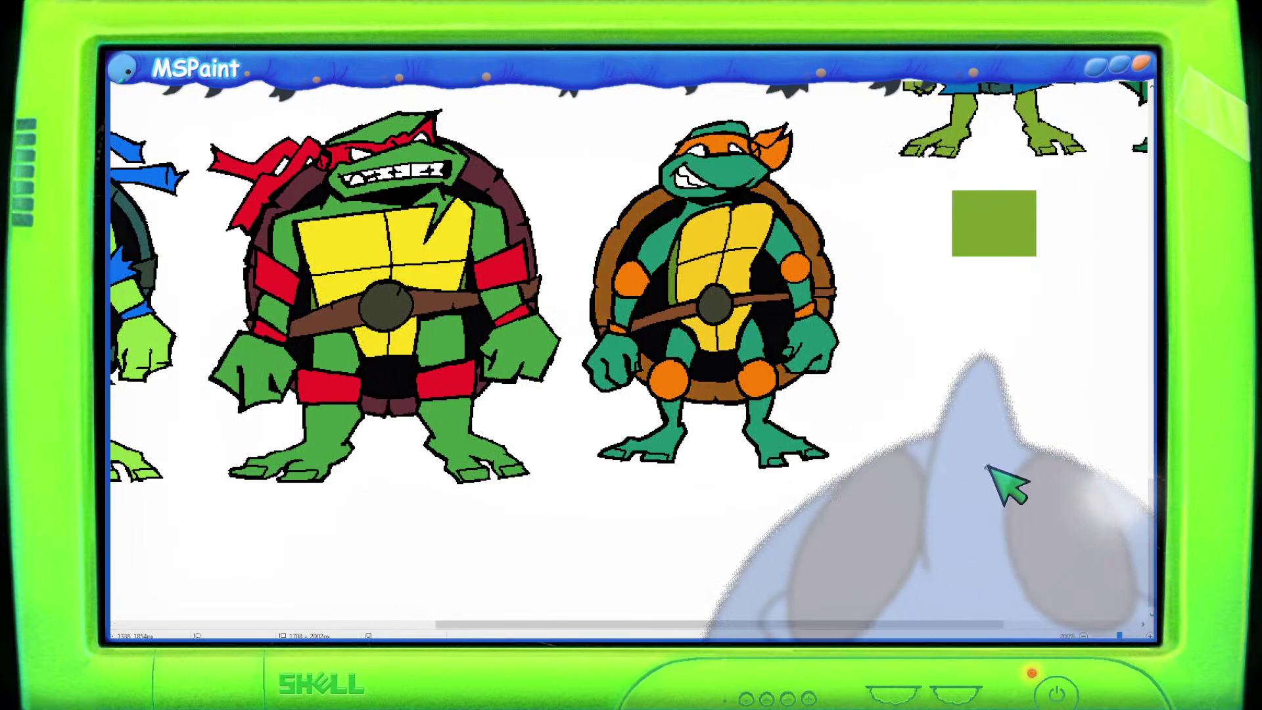
Compare the coloured Leo, Raph and Mikey side by side and against the earlier sketches on the sheet.
scroll(986, 477, down, 2)
scroll(986, 478, down, 2)
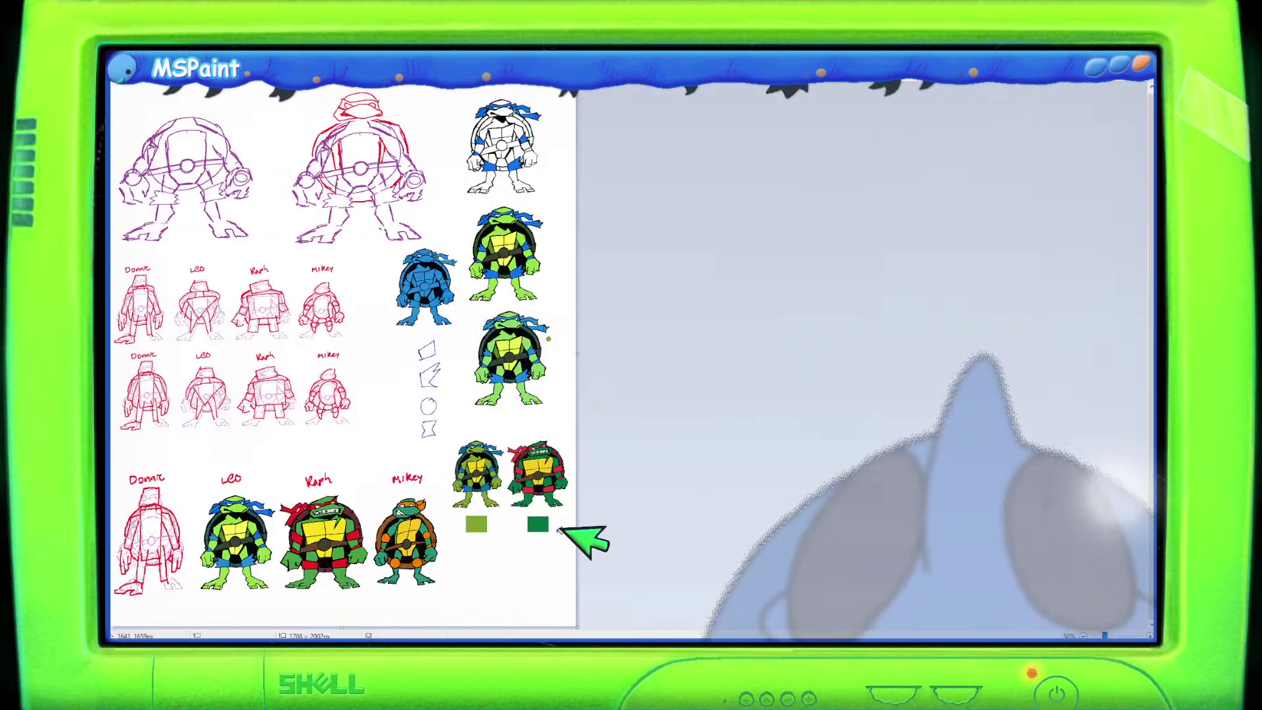
scroll(578, 530, up, 2)
scroll(600, 453, down, 5)
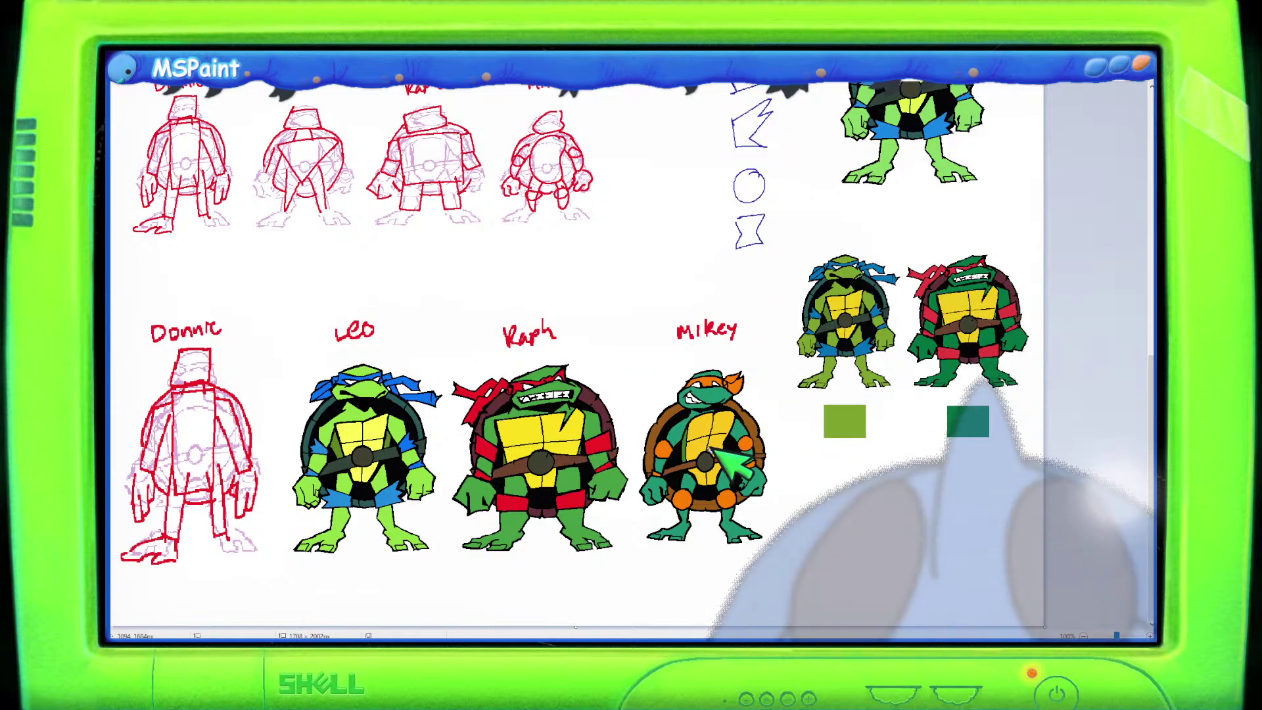
scroll(727, 451, up, 1)
drag(676, 630, 947, 610)
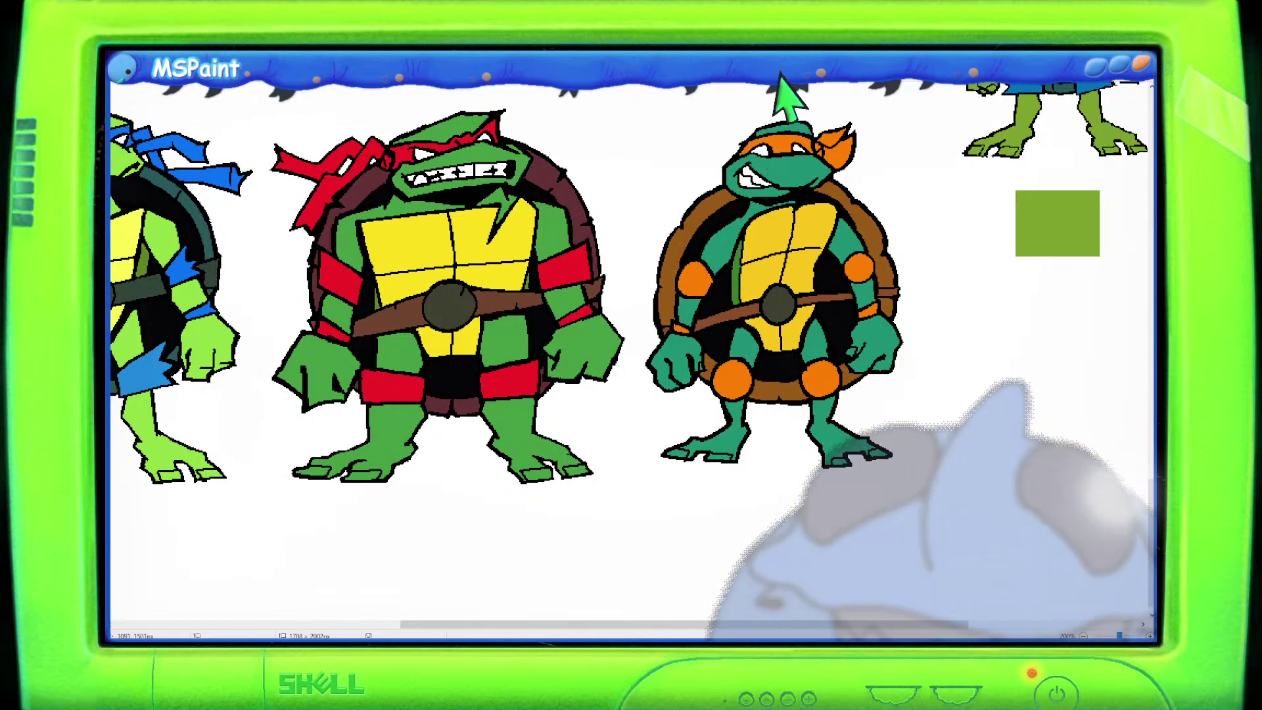
key(ctrl+minus)
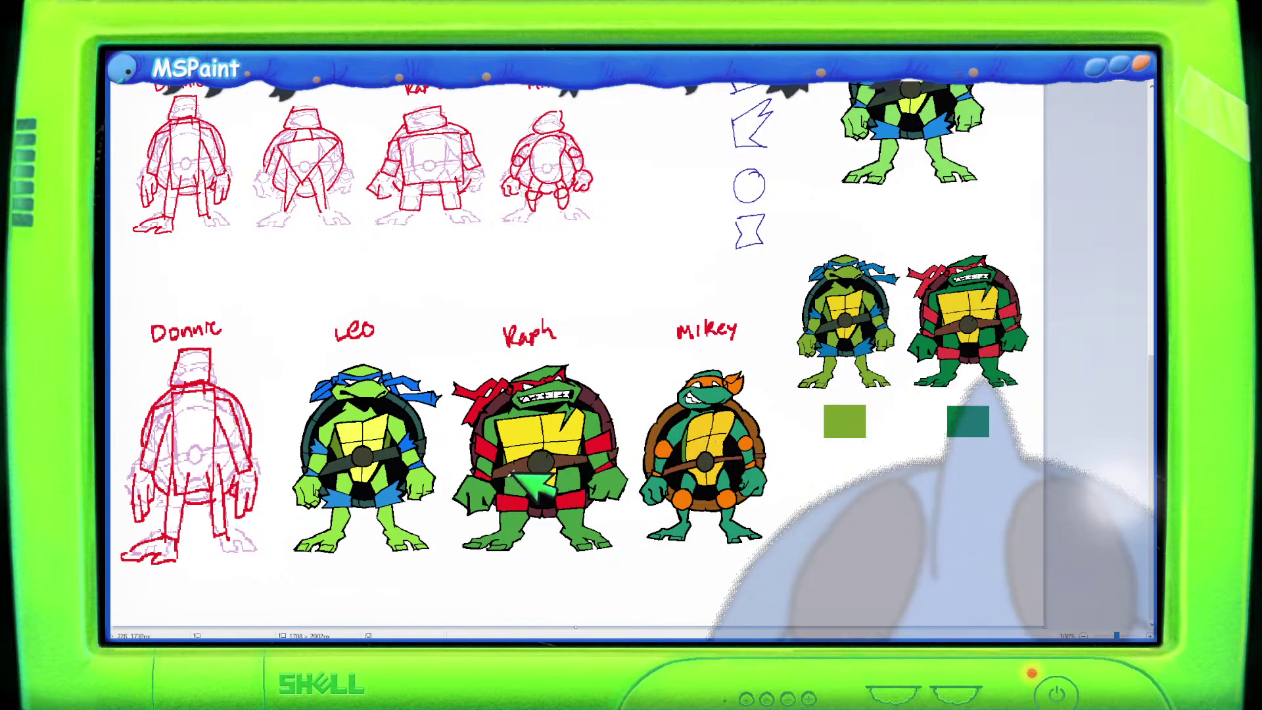
ctrl+scroll(694, 485, up, 1)
scroll(696, 525, down, 5)
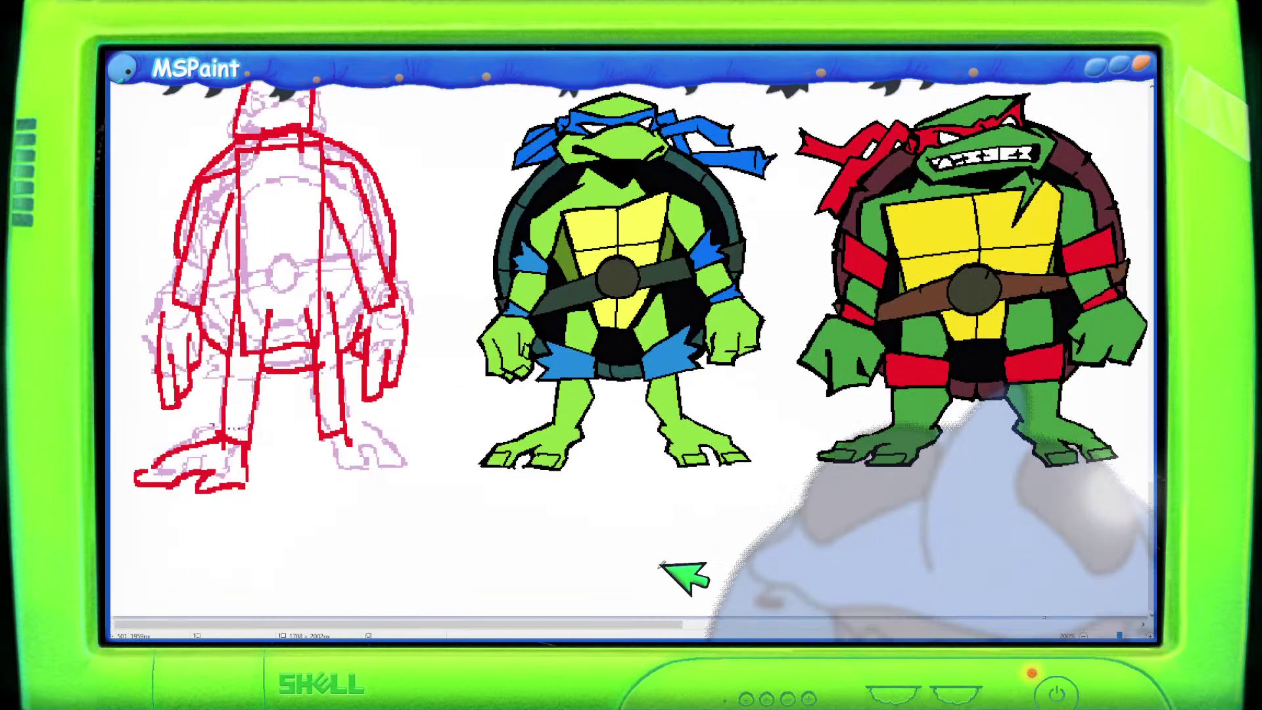
drag(676, 625, 816, 600)
scroll(507, 324, up, 3)
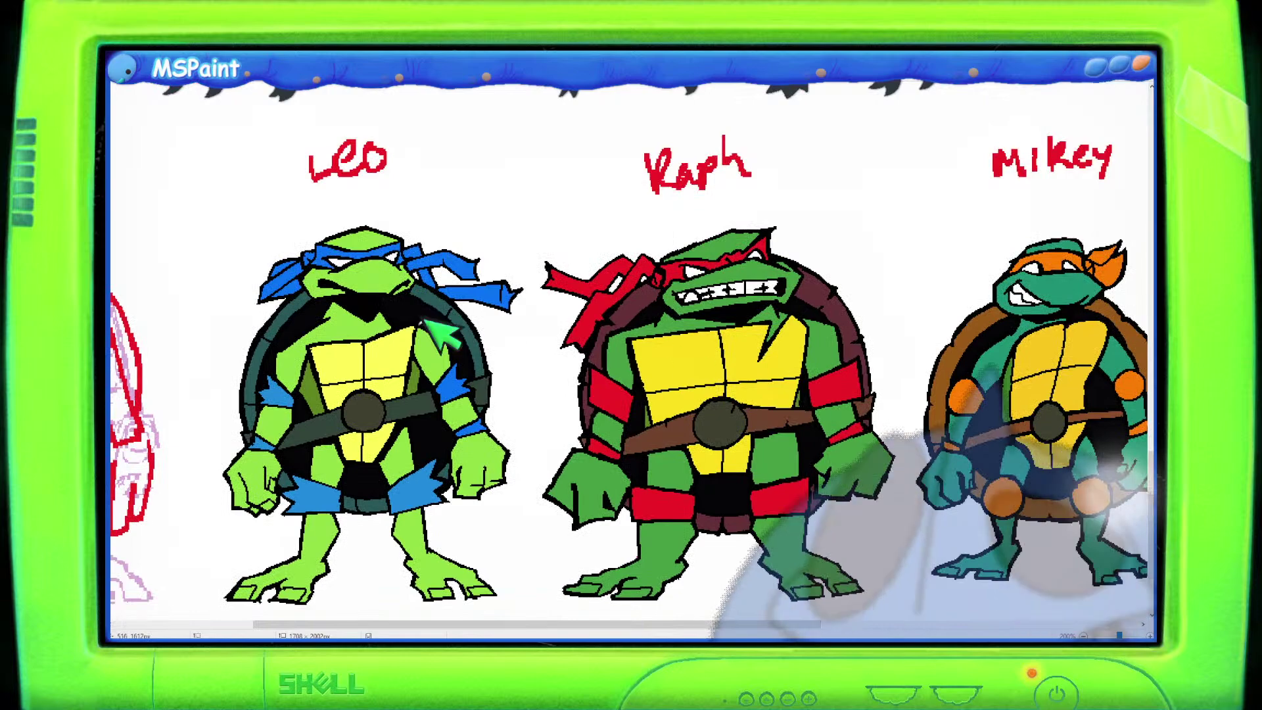
mouse_move(690, 625)
mouse_down()
mouse_move(802, 625)
mouse_move(647, 625)
mouse_up()
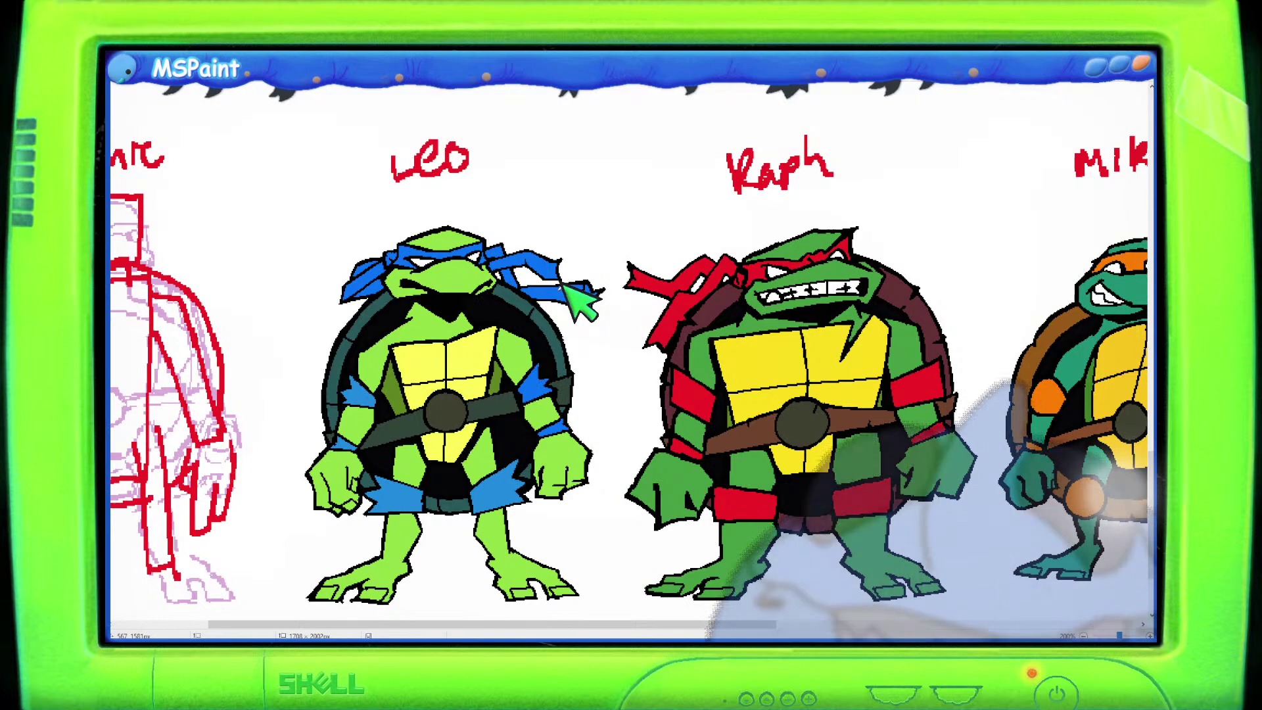
scroll(626, 225, down, 1)
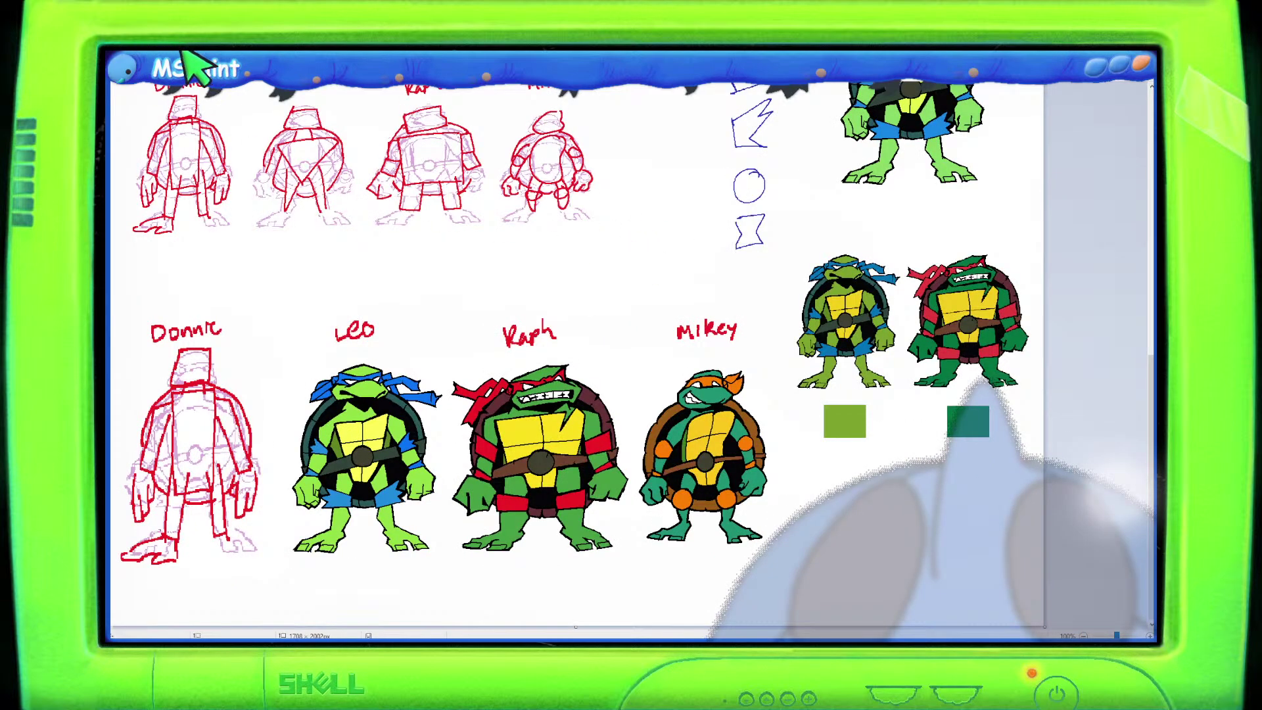
Duplicate Leo from the coloured lineup and place the copy in the empty area below the two green swatches.
drag(436, 558, 275, 356)
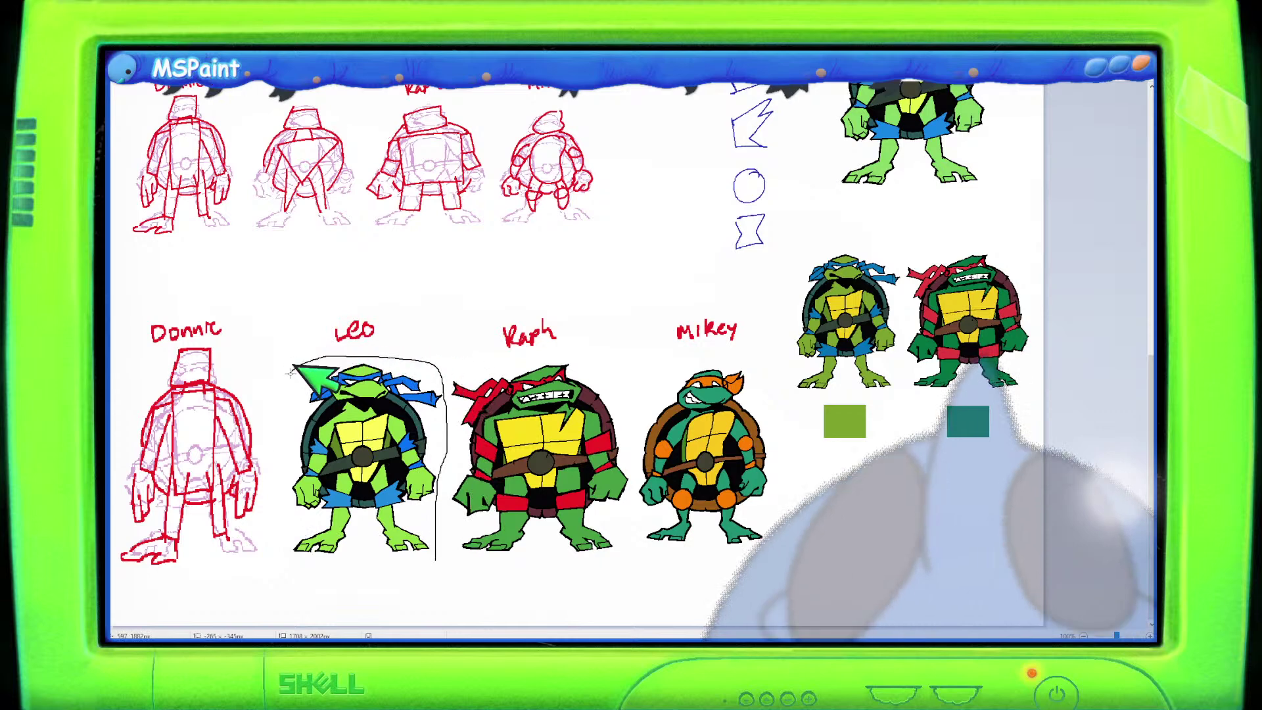
key(ctrl+c)
key(ctrl+v)
drag(141, 96, 841, 431)
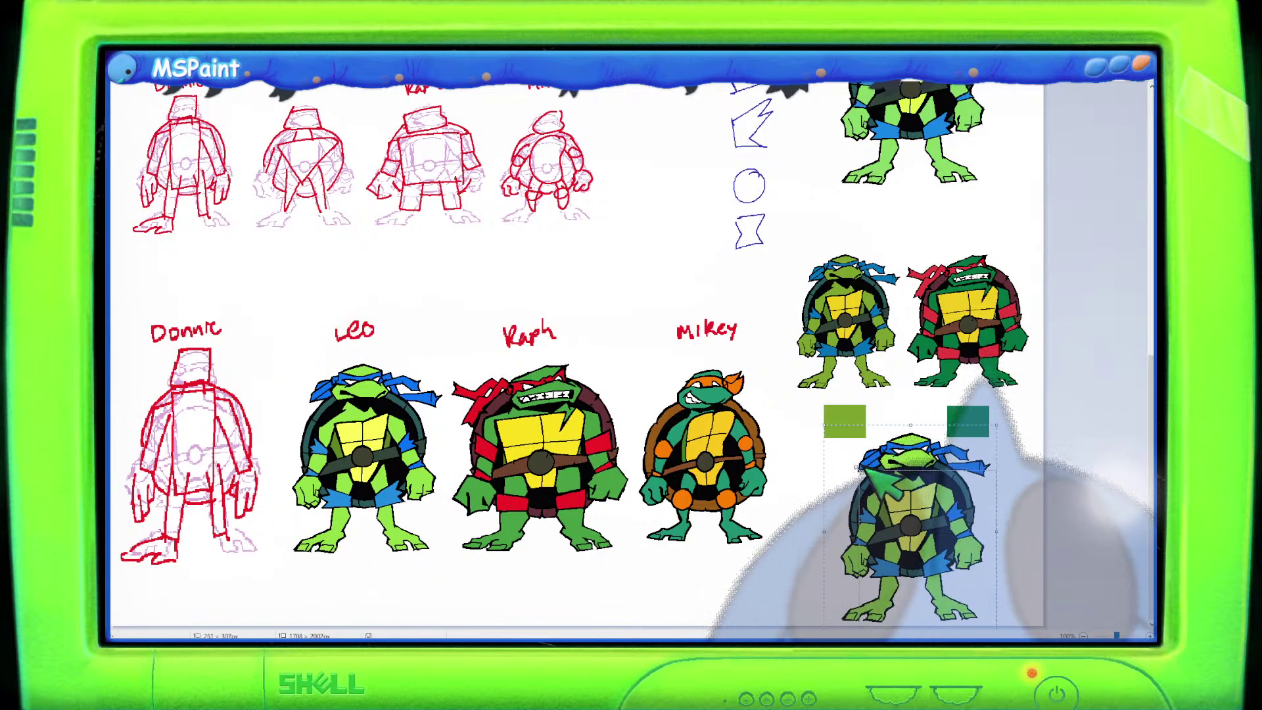
scroll(943, 493, up, 1)
scroll(907, 539, down, 8)
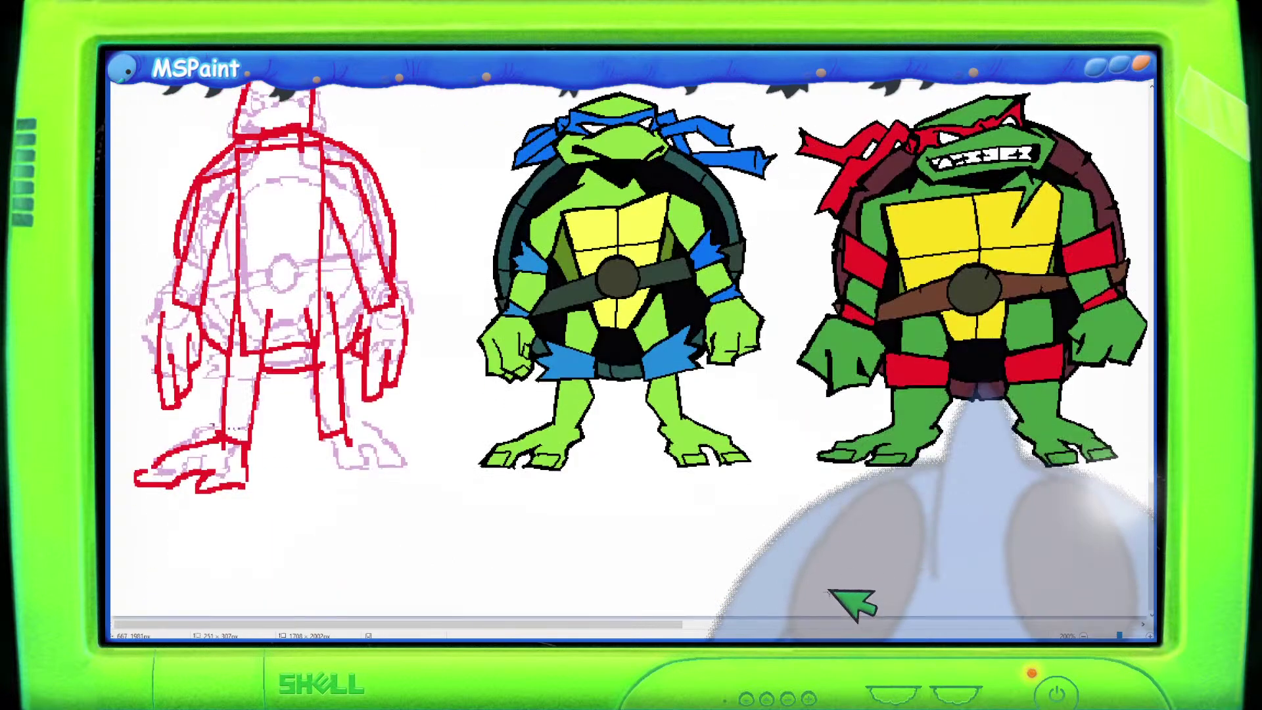
scroll(690, 624, down, 5)
scroll(690, 624, up, 5)
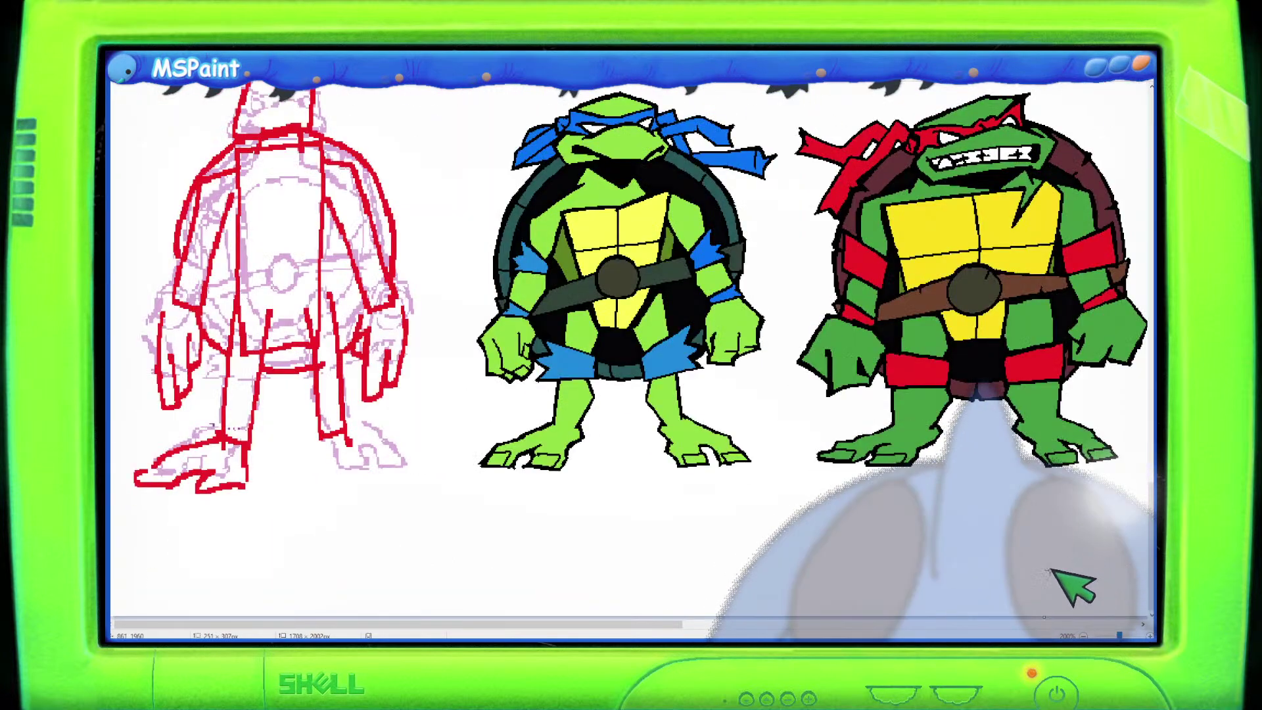
Extend the canvas on its right side to a width of 2066 px.
scroll(1022, 630, down, 5)
scroll(1022, 631, right, 10)
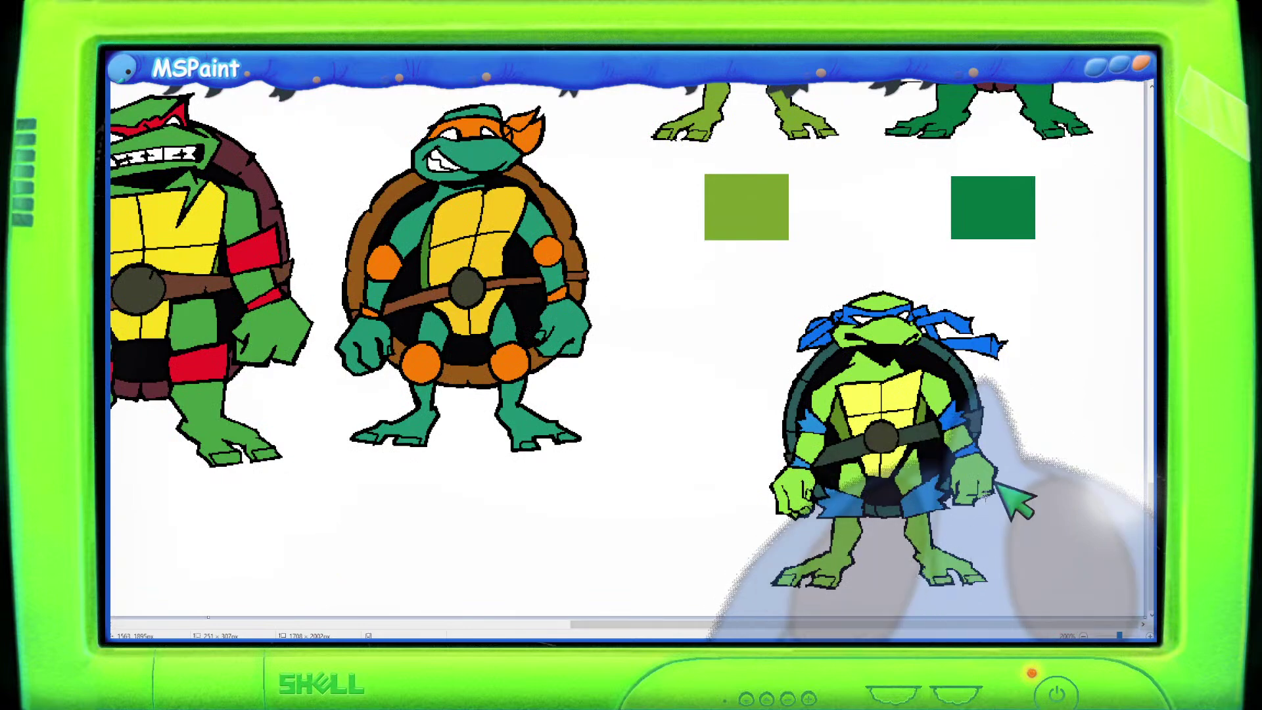
scroll(965, 529, down, 1)
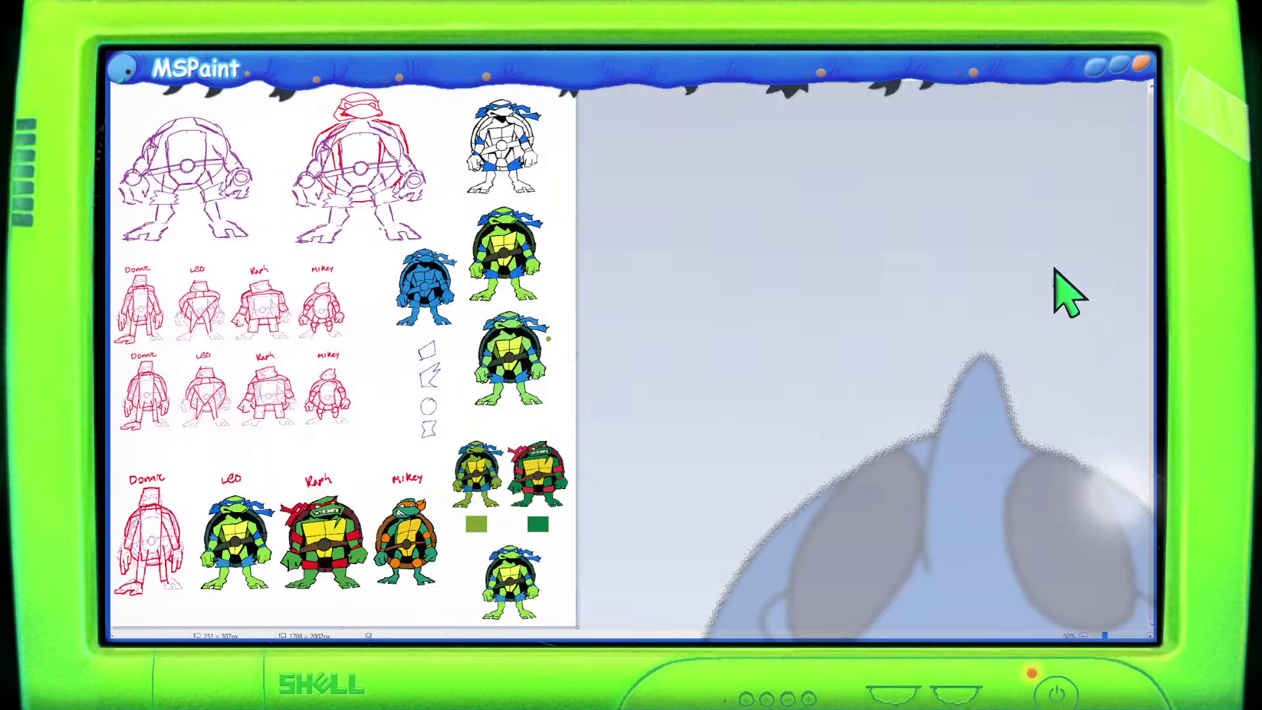
drag(579, 356, 757, 387)
Paint a solid dark teal shell with a black inner ring over the Leo copy's torso, turning it into a back view.
scroll(757, 388, up, 2)
scroll(961, 534, up, 3)
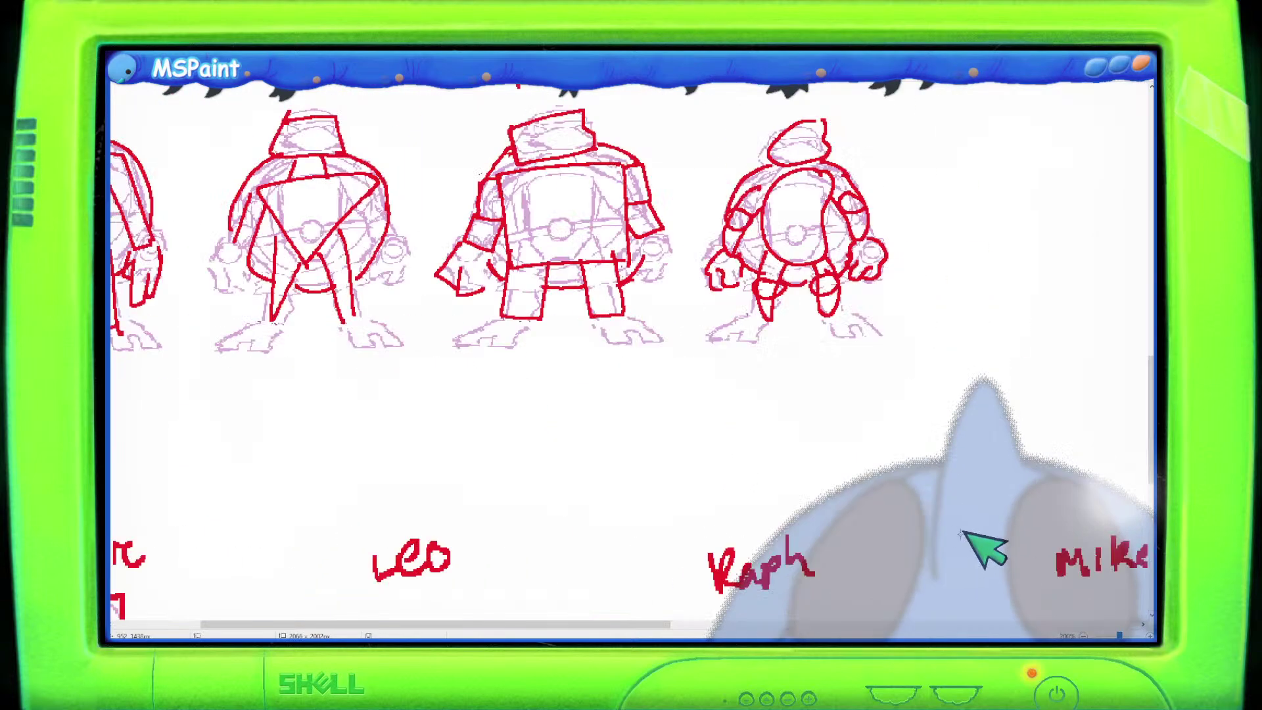
scroll(819, 594, down, 5)
scroll(881, 598, right, 5)
scroll(881, 598, down, 3)
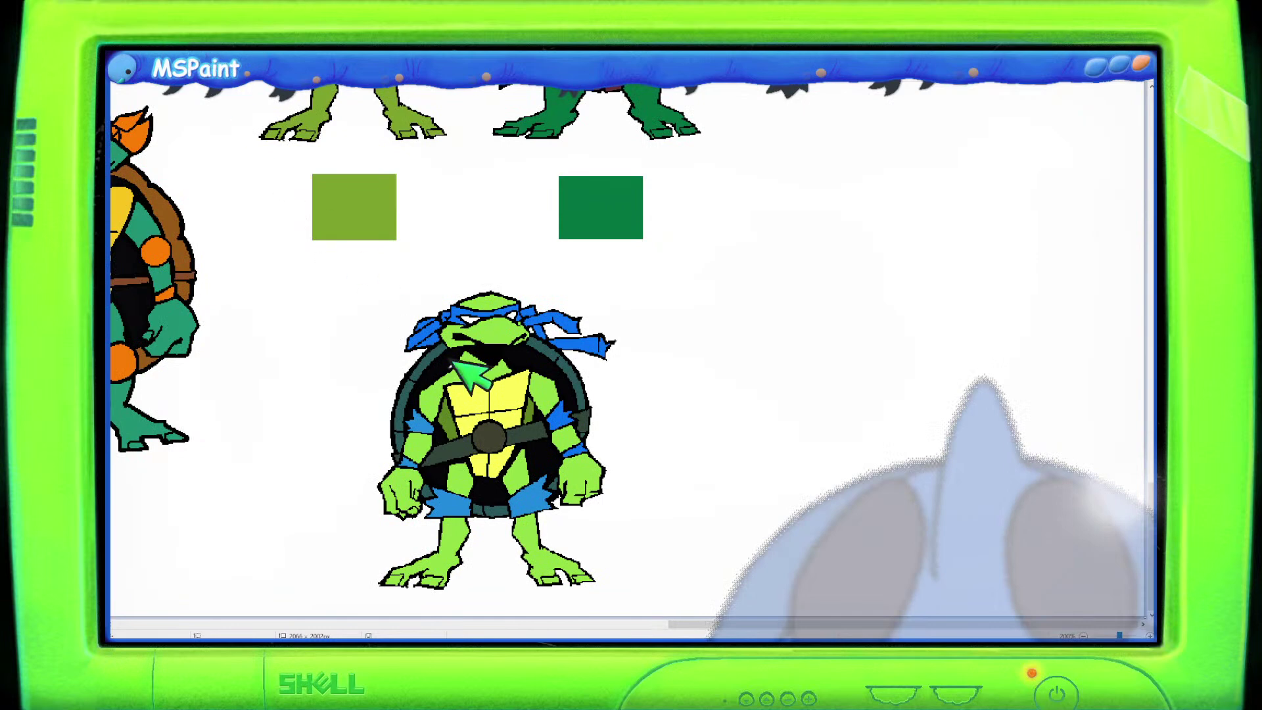
click(483, 420)
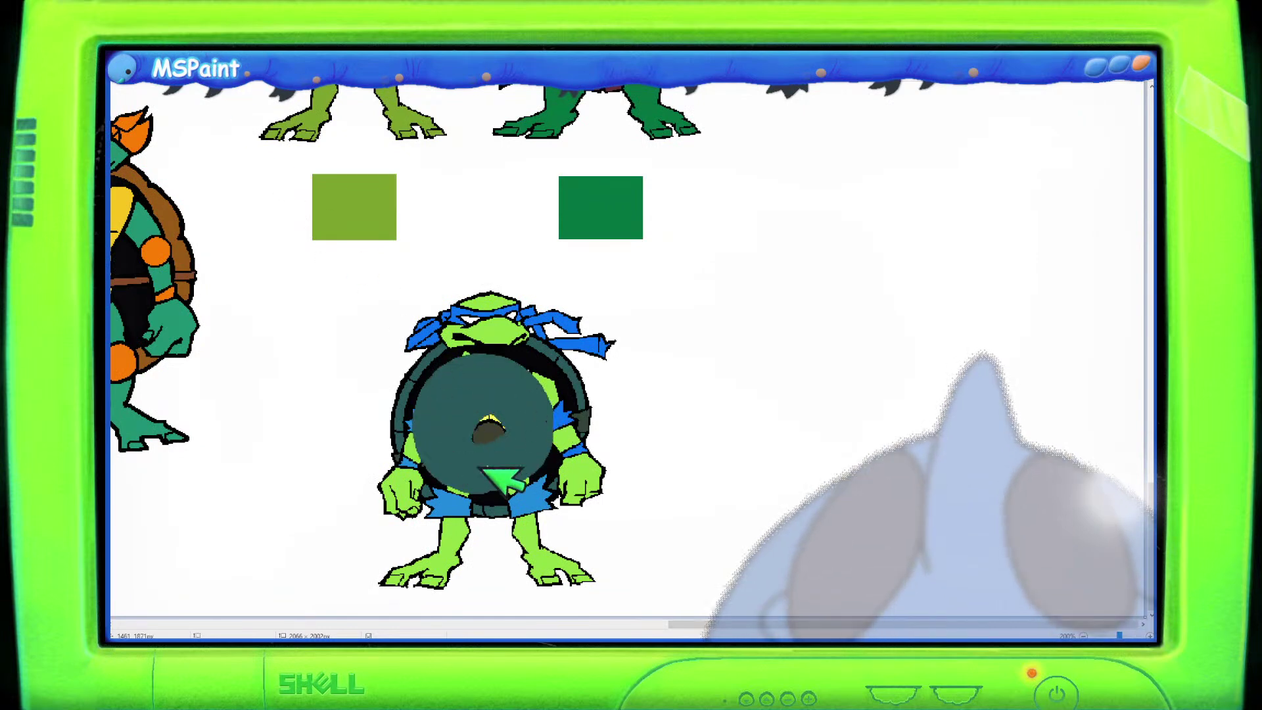
click(495, 436)
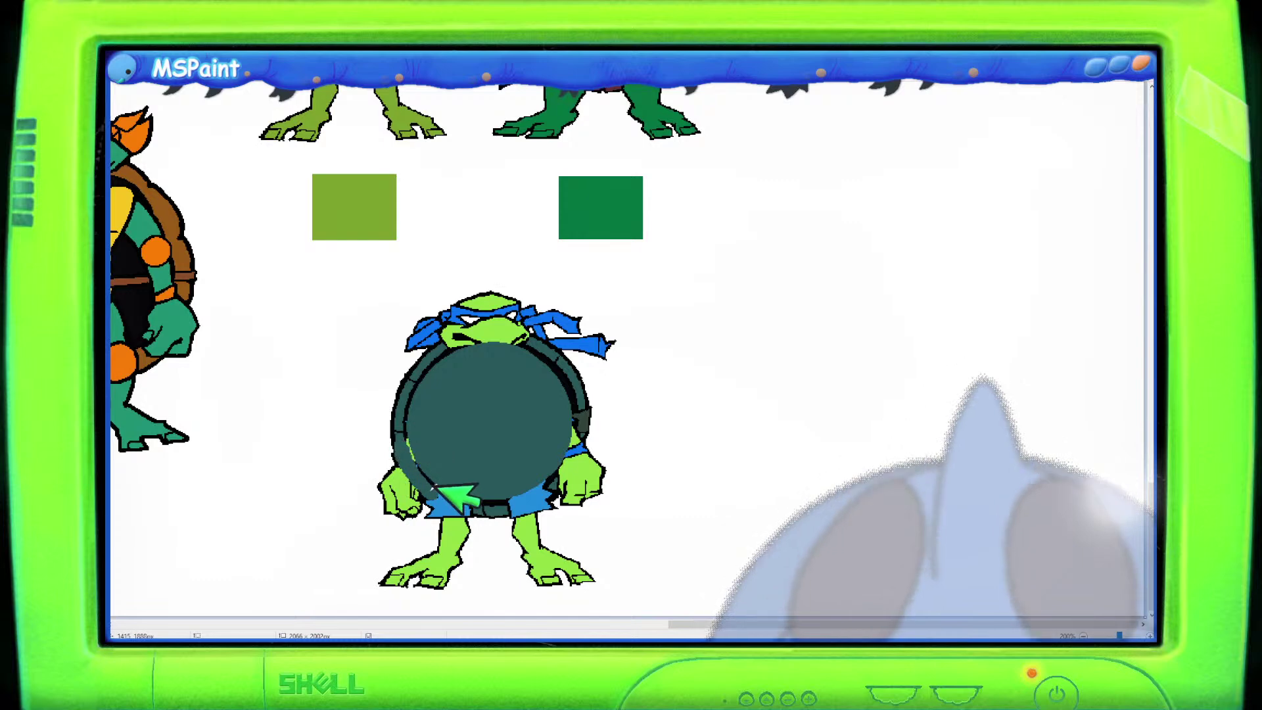
mouse_move(503, 505)
mouse_down()
mouse_move(558, 480)
mouse_move(587, 415)
mouse_up()
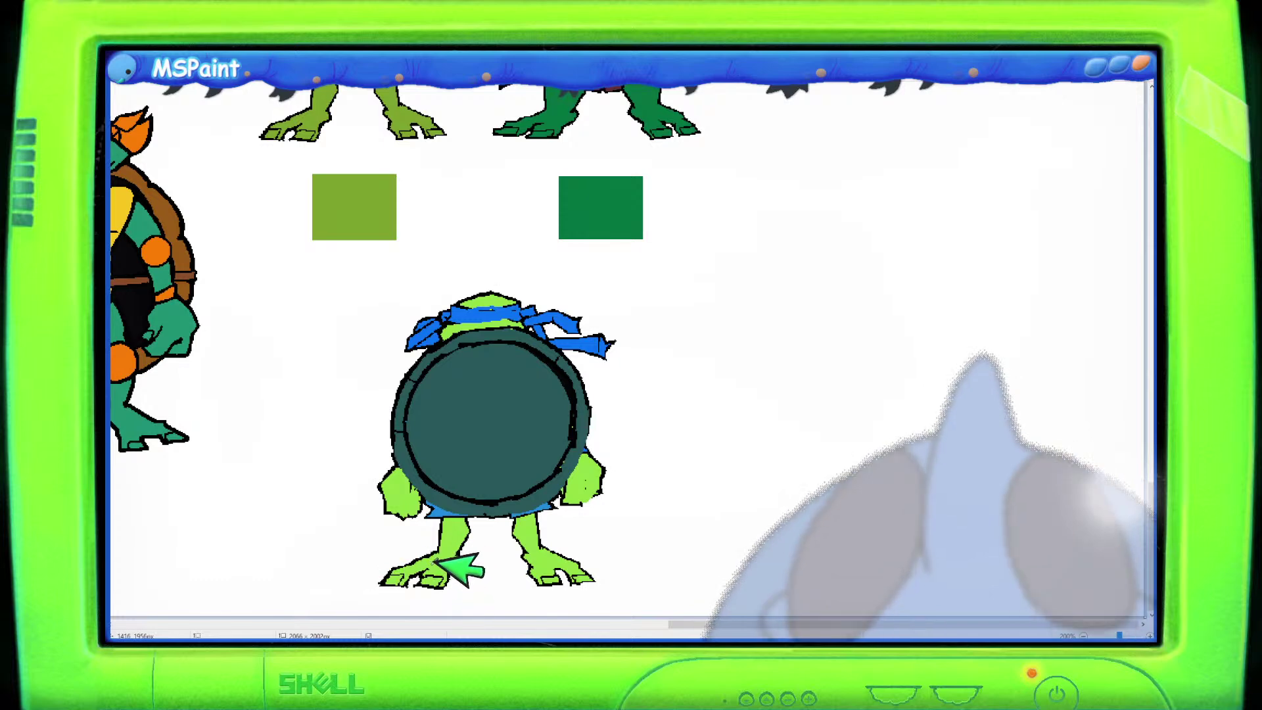
Try flipping one foot of the back-view Leo vertically and repositioning it under the leg.
drag(493, 563, 506, 579)
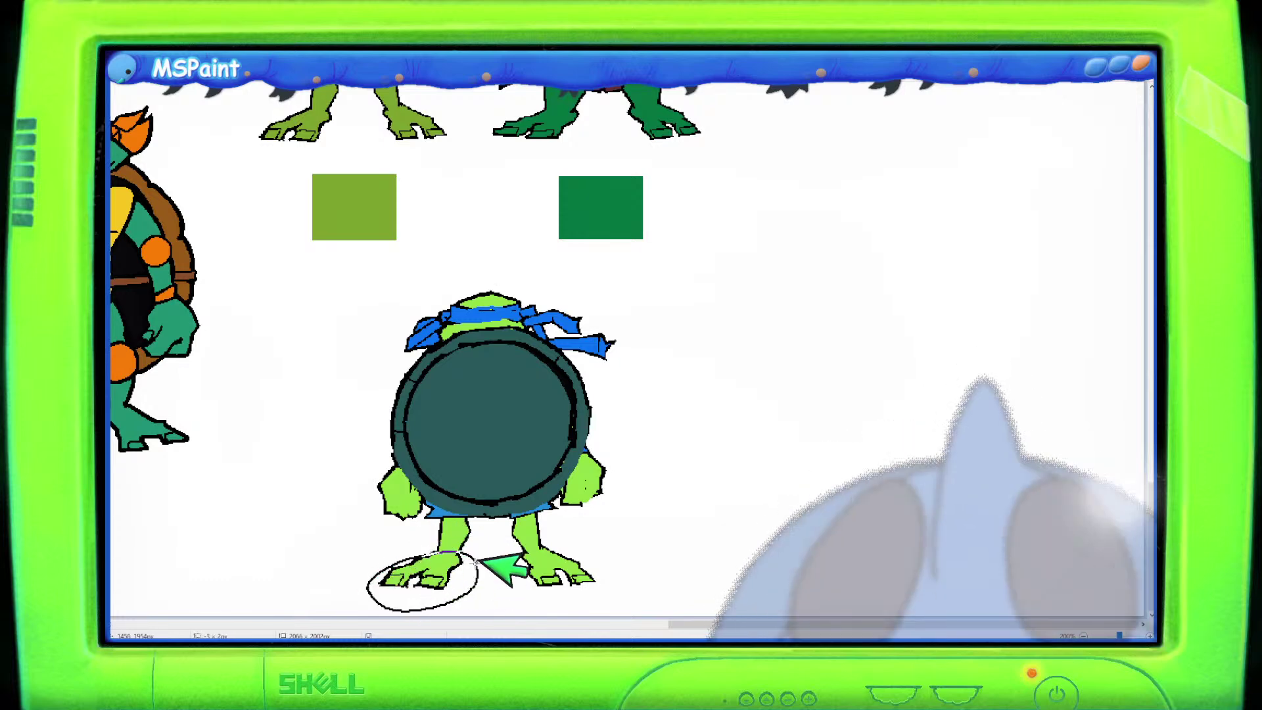
drag(437, 555, 370, 588)
mouse_move(392, 537)
mouse_down()
mouse_move(507, 598)
mouse_move(487, 555)
mouse_up()
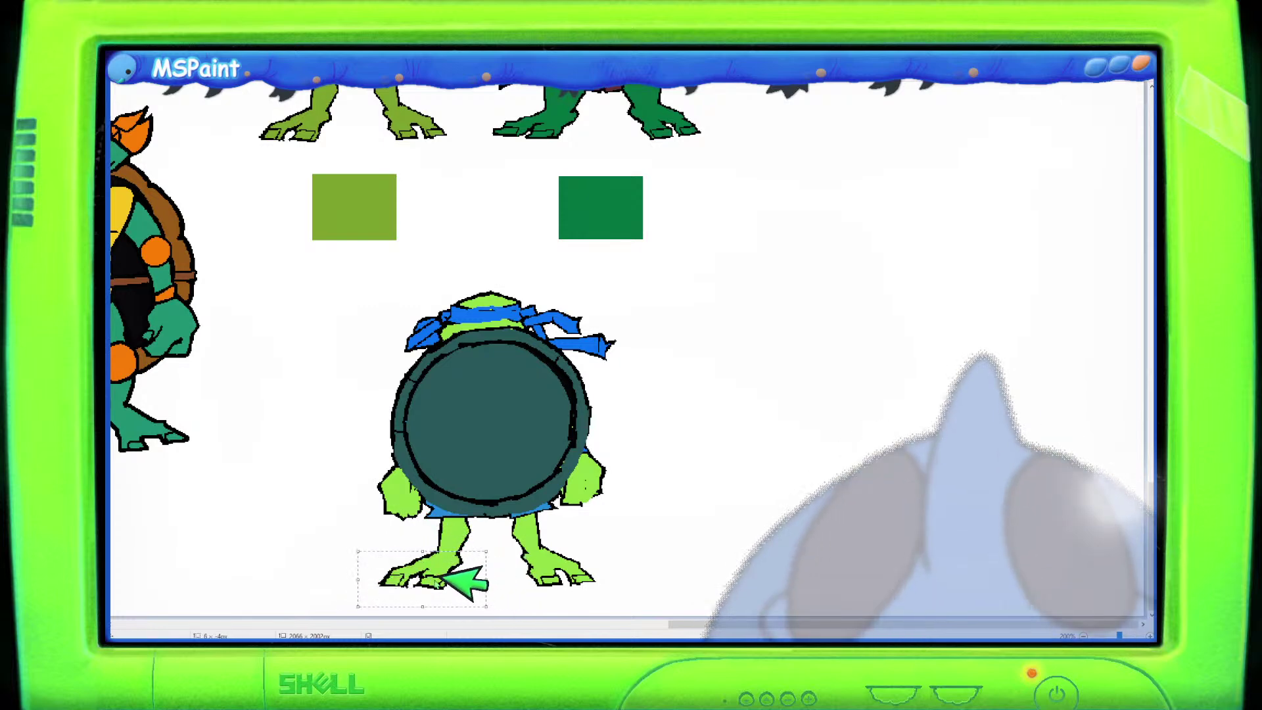
click(511, 580)
mouse_move(479, 556)
mouse_down()
mouse_move(378, 558)
mouse_move(394, 613)
mouse_move(500, 577)
mouse_up()
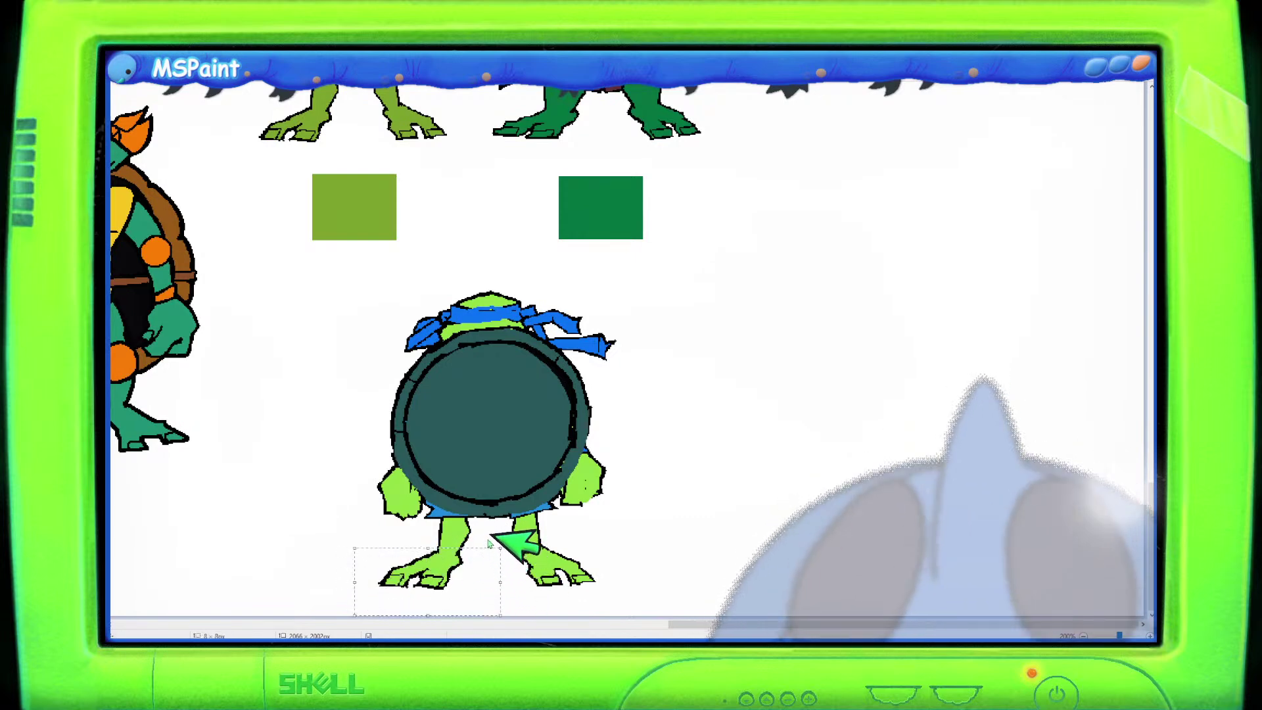
mouse_move(462, 570)
mouse_down()
mouse_move(462, 540)
mouse_move(449, 552)
mouse_up()
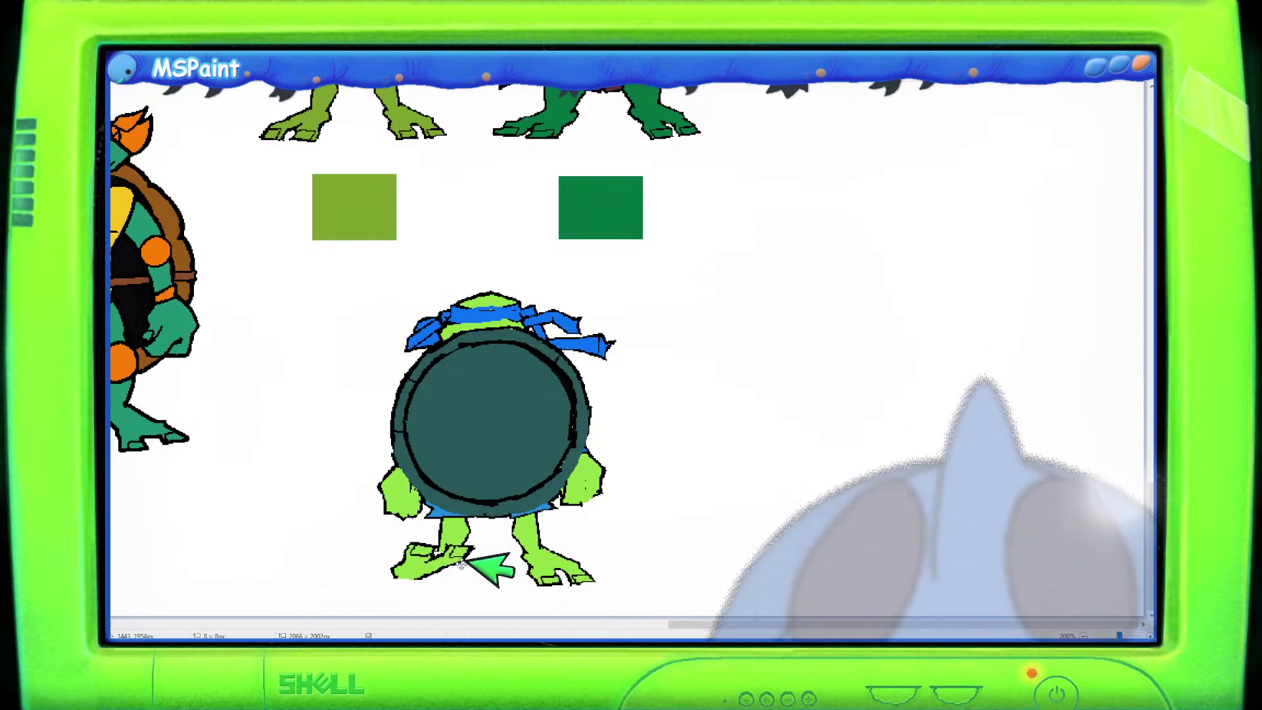
drag(467, 535, 478, 546)
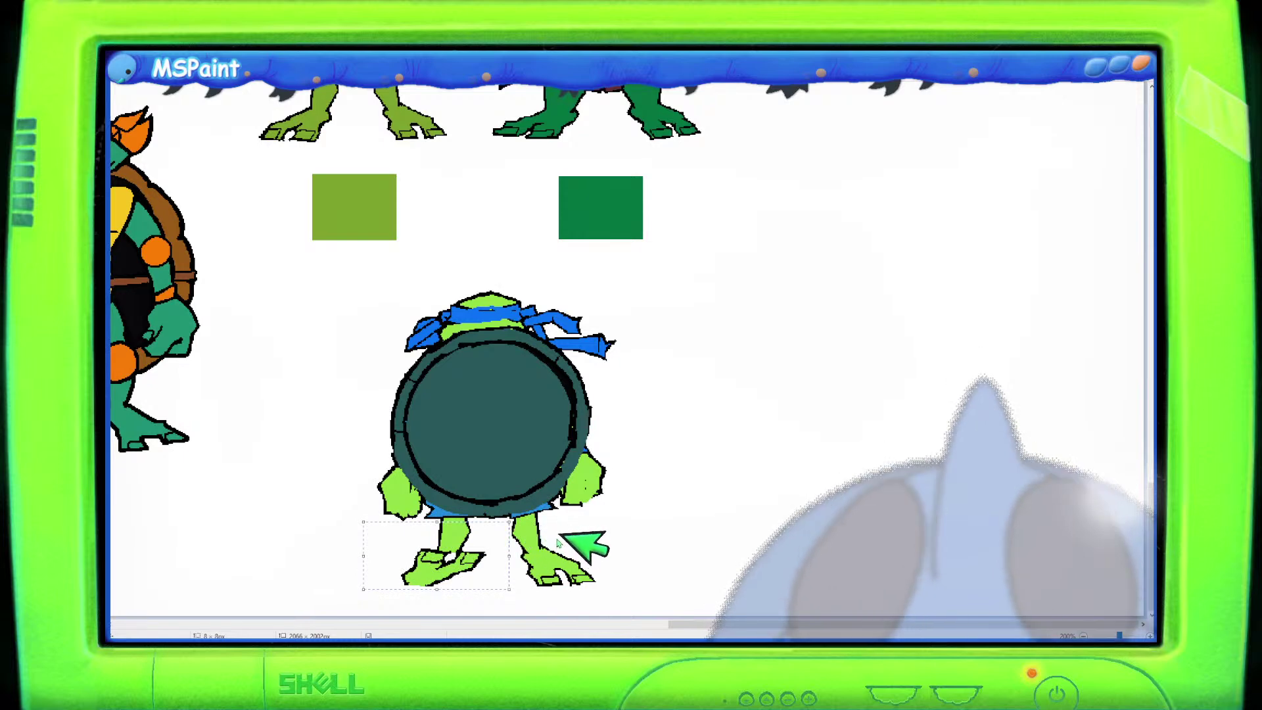
key(Delete)
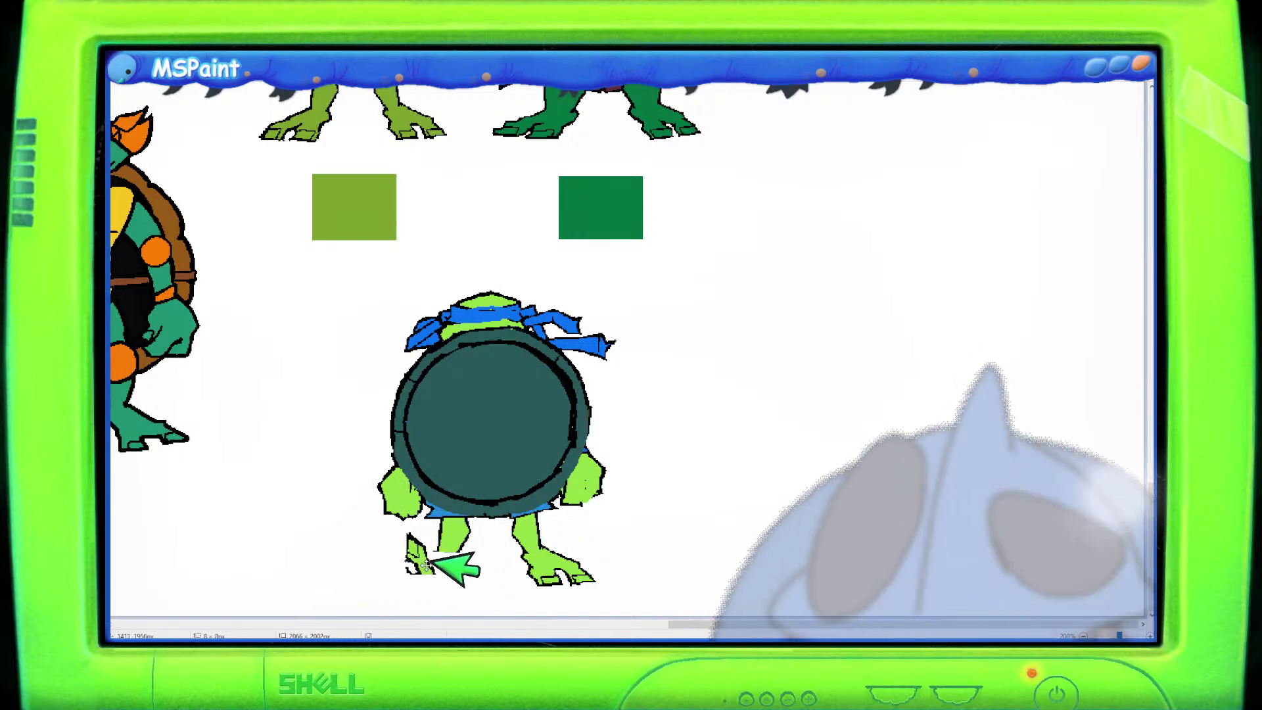
key(ctrl+z)
Replace the back-view Leo's feet with rough light green strokes and outline four rounded plates in black on the shell.
mouse_move(351, 549)
mouse_down()
mouse_move(394, 608)
mouse_move(642, 541)
mouse_up()
key(Delete)
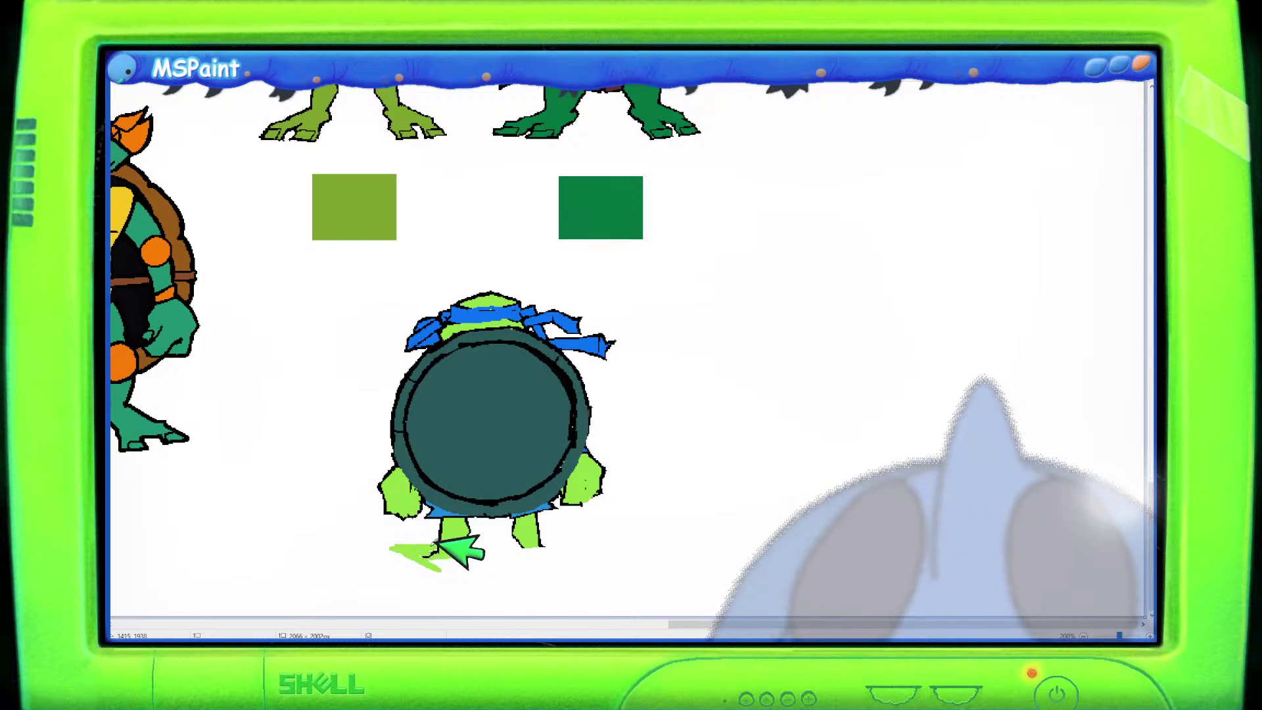
mouse_move(452, 559)
mouse_down()
mouse_move(530, 548)
mouse_move(524, 539)
mouse_move(544, 557)
mouse_up()
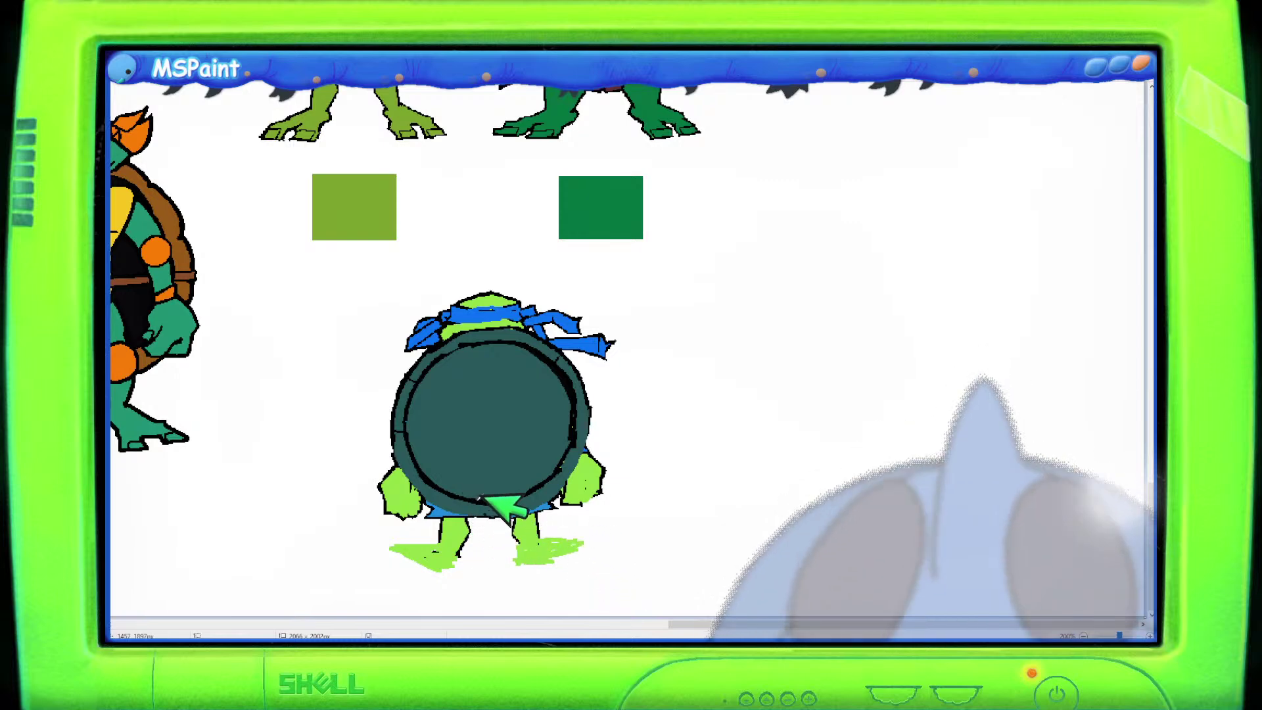
mouse_move(454, 370)
mouse_down()
mouse_move(470, 390)
mouse_move(461, 366)
mouse_move(549, 409)
mouse_move(523, 370)
mouse_up()
mouse_move(437, 436)
mouse_down()
mouse_move(464, 432)
mouse_move(429, 452)
mouse_move(470, 482)
mouse_move(475, 441)
mouse_move(508, 479)
mouse_move(550, 447)
mouse_move(500, 434)
mouse_up()
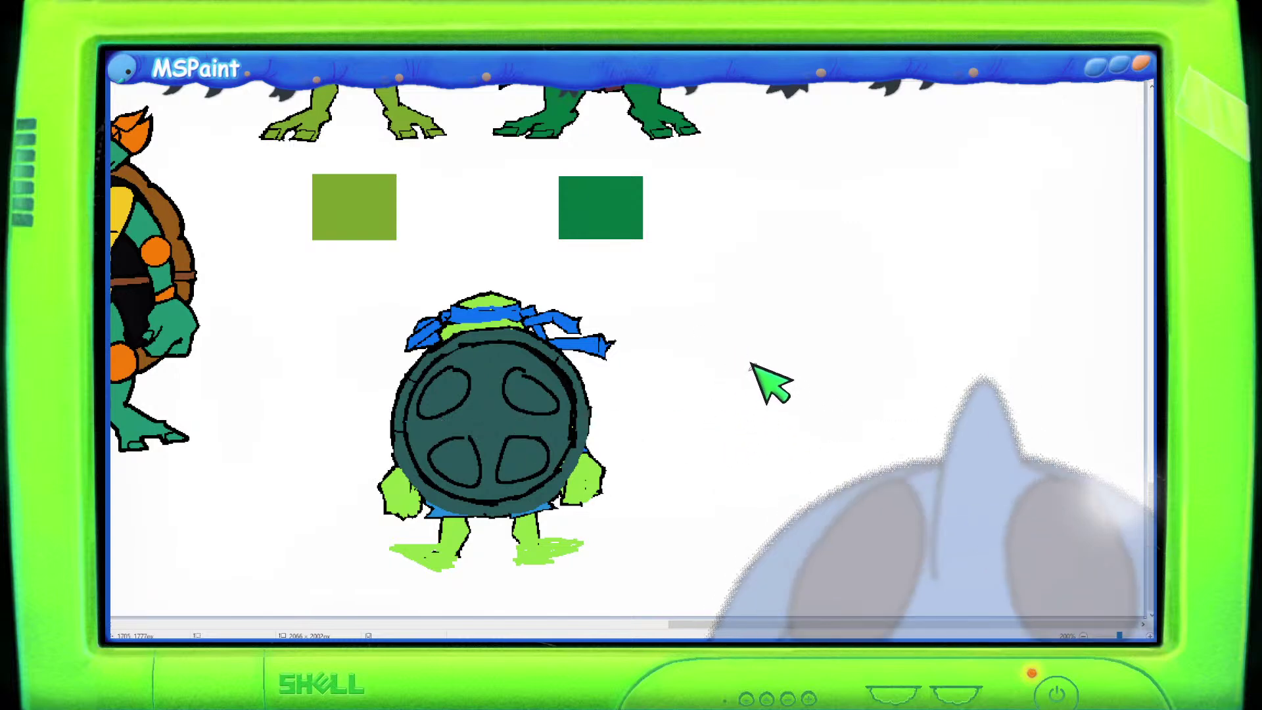
Sketch a shell pattern of two large ovals above three small ones in the empty space beside the back-view Leo.
mouse_move(771, 351)
mouse_down()
mouse_move(725, 402)
mouse_move(769, 400)
mouse_move(756, 365)
mouse_move(783, 402)
mouse_move(778, 370)
mouse_up()
key(ctrl+z)
drag(772, 430, 766, 435)
drag(803, 434, 801, 435)
drag(828, 438, 825, 441)
mouse_move(833, 380)
mouse_down()
mouse_move(814, 385)
mouse_move(836, 380)
mouse_up()
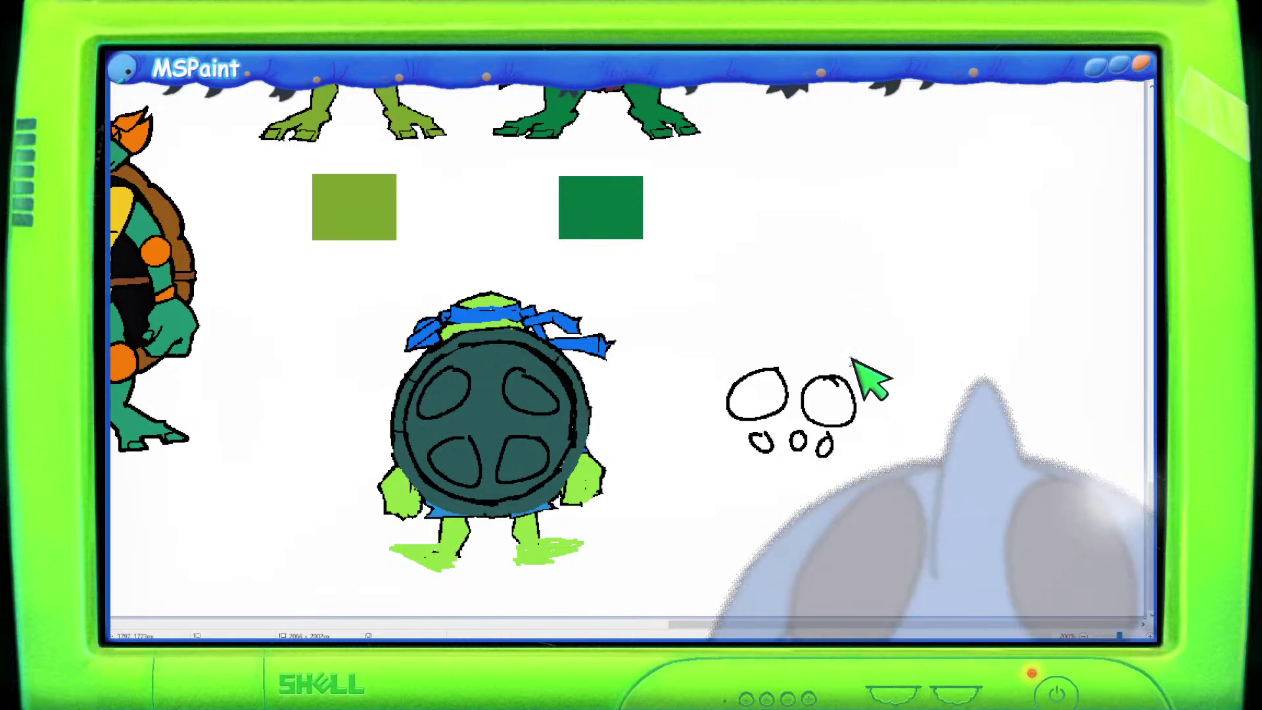
Sketch a pattern of three angled ovals above the five-oval pattern and a group of four circles beside it.
mouse_move(781, 230)
mouse_down()
mouse_move(745, 264)
mouse_move(853, 254)
mouse_move(816, 225)
mouse_move(809, 260)
mouse_move(857, 282)
mouse_up()
key(ctrl+z)
key(ctrl+z)
drag(839, 234, 842, 239)
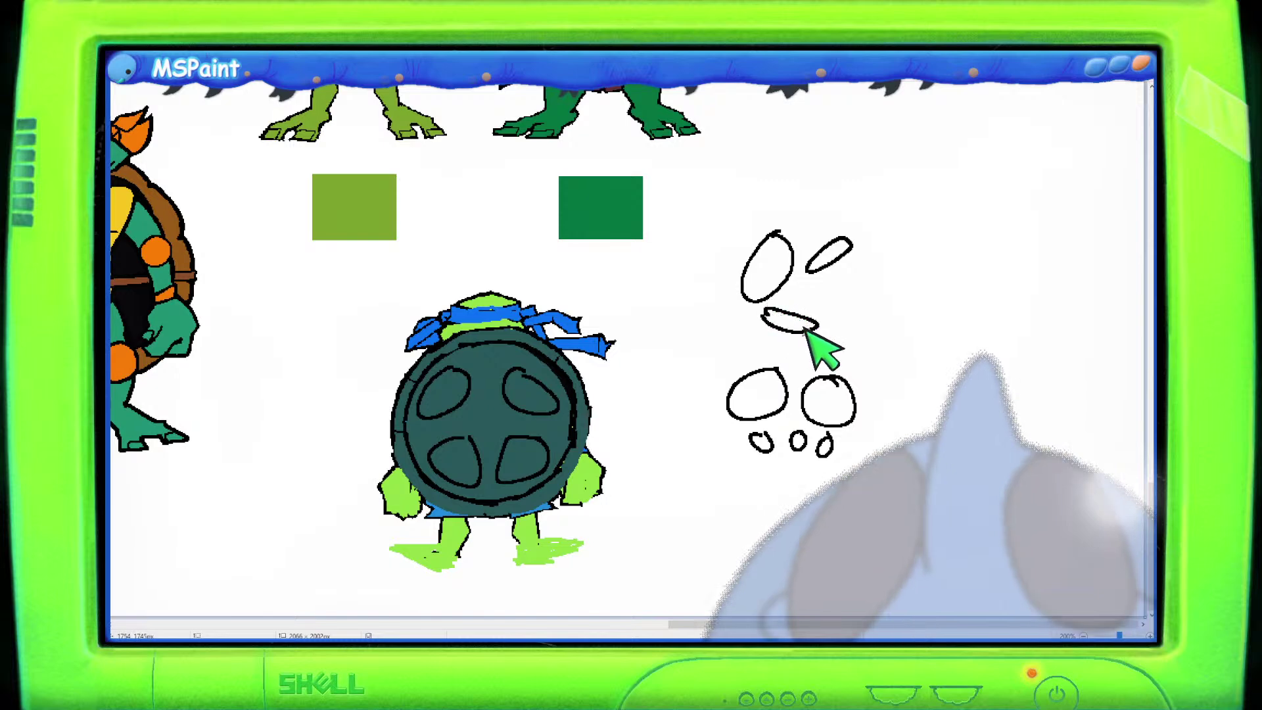
drag(770, 308, 824, 323)
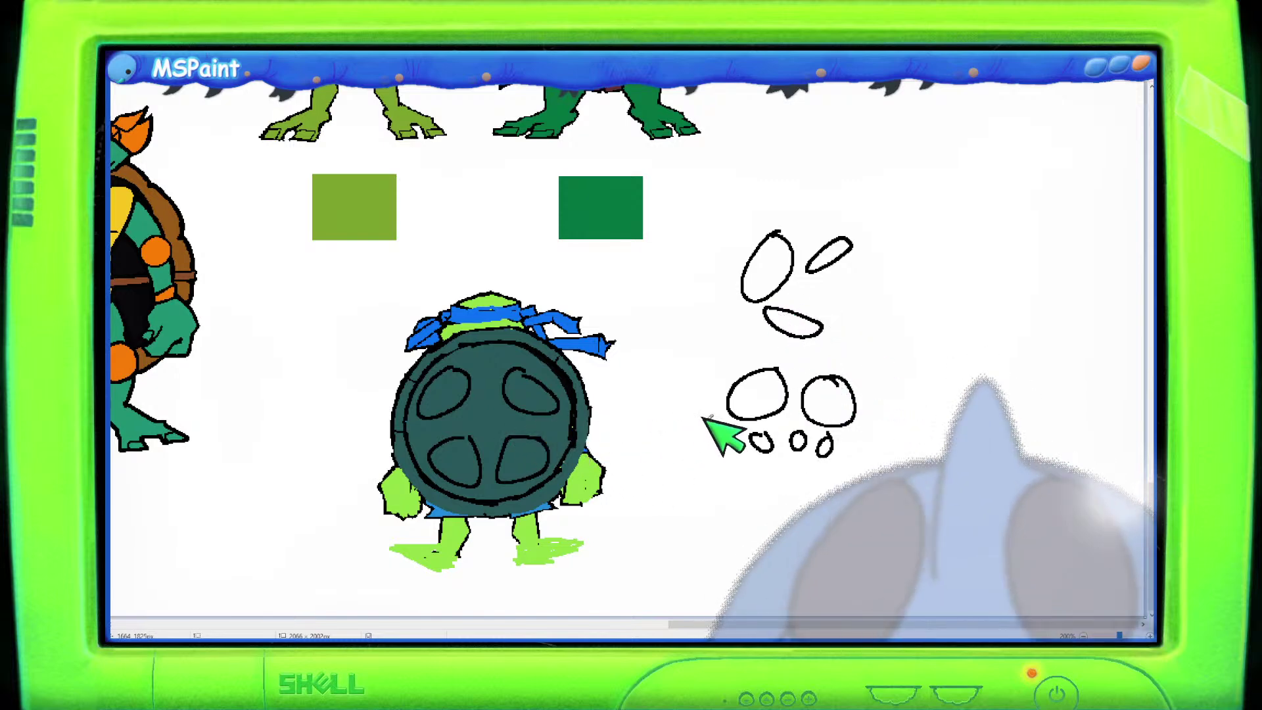
mouse_move(1015, 257)
mouse_down()
mouse_move(1037, 281)
mouse_move(1018, 257)
mouse_up()
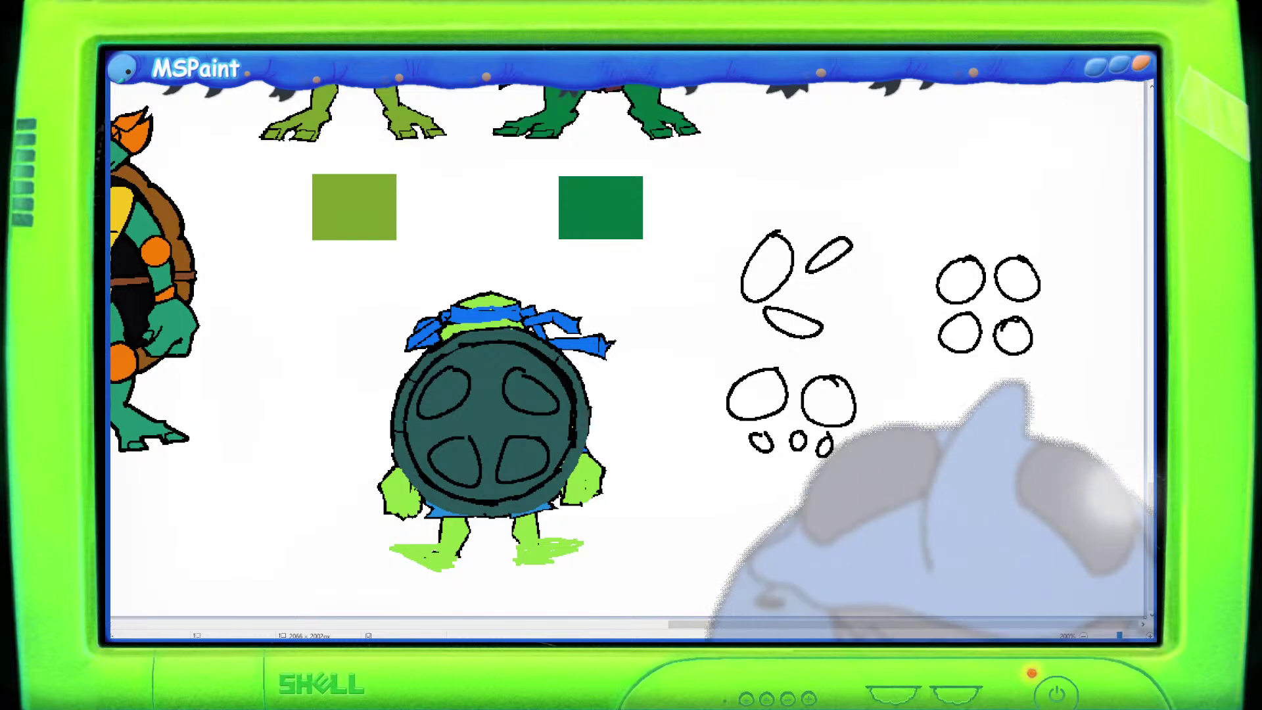
Paste the cartoon screenshot of Leo lying face down as a shell reference, view it, and remove it again.
key(ctrl+v)
drag(235, 193, 444, 363)
key(Delete)
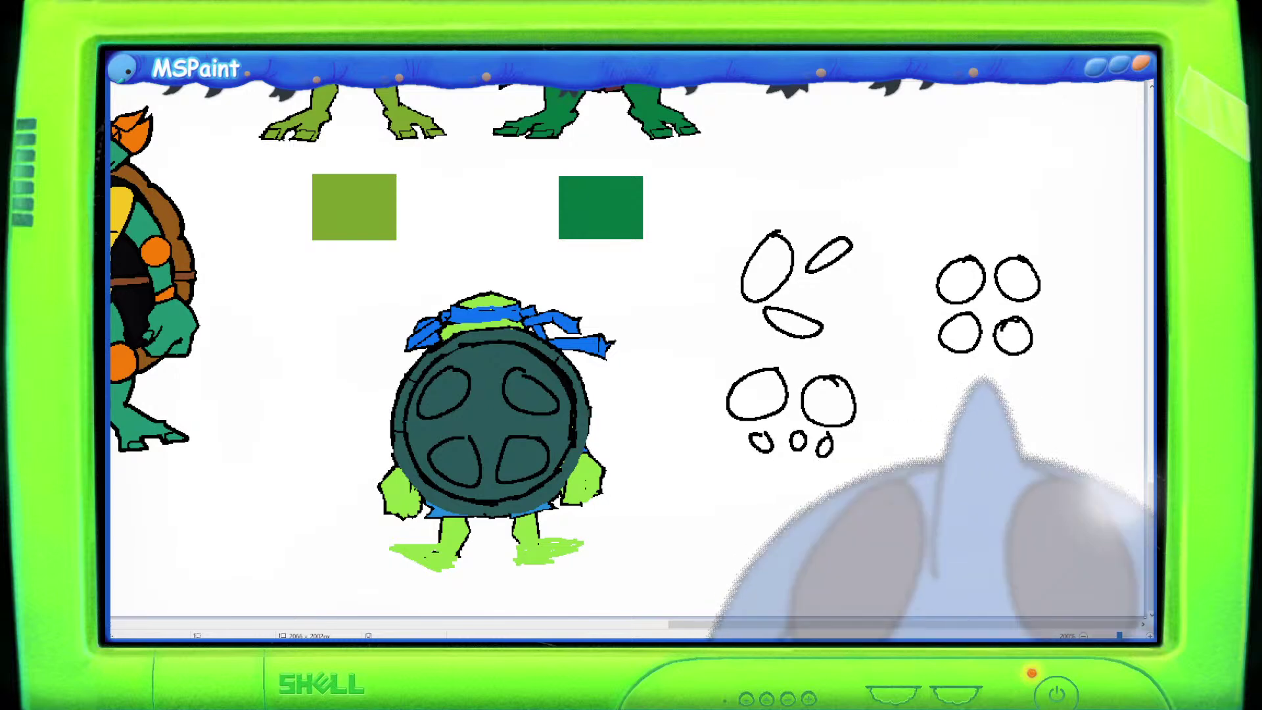
key(ctrl+v)
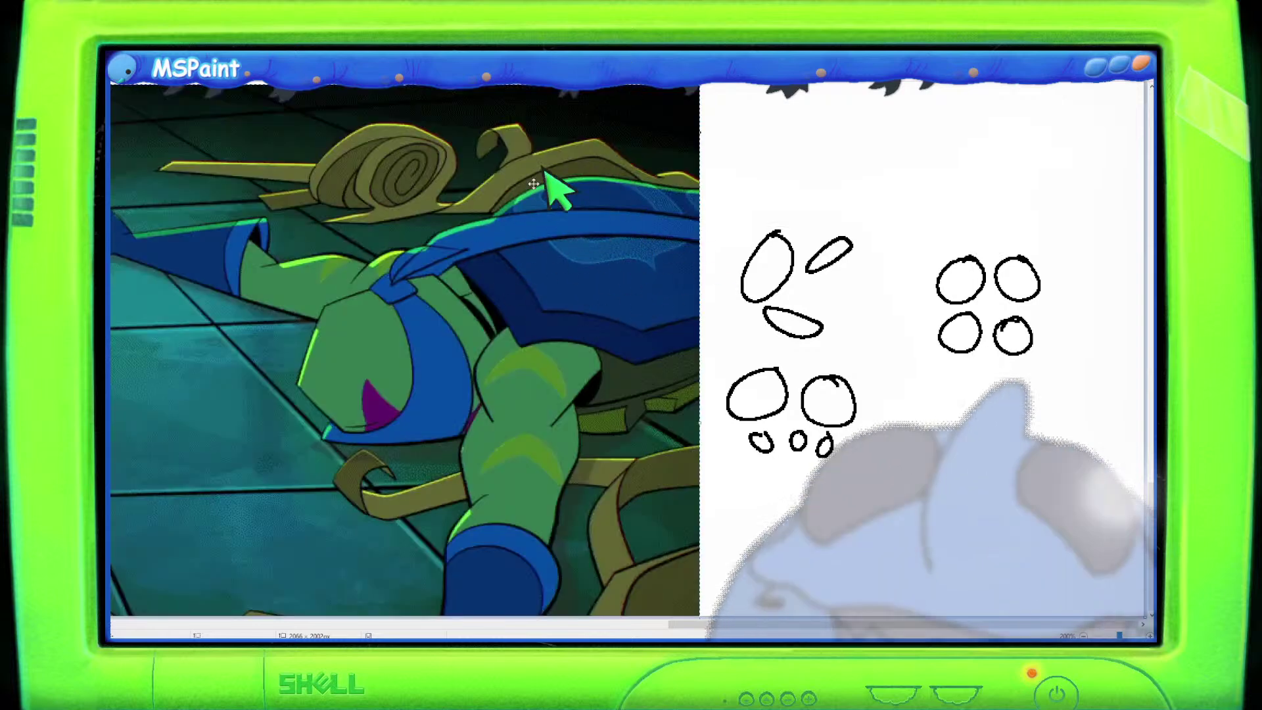
key(ctrl+z)
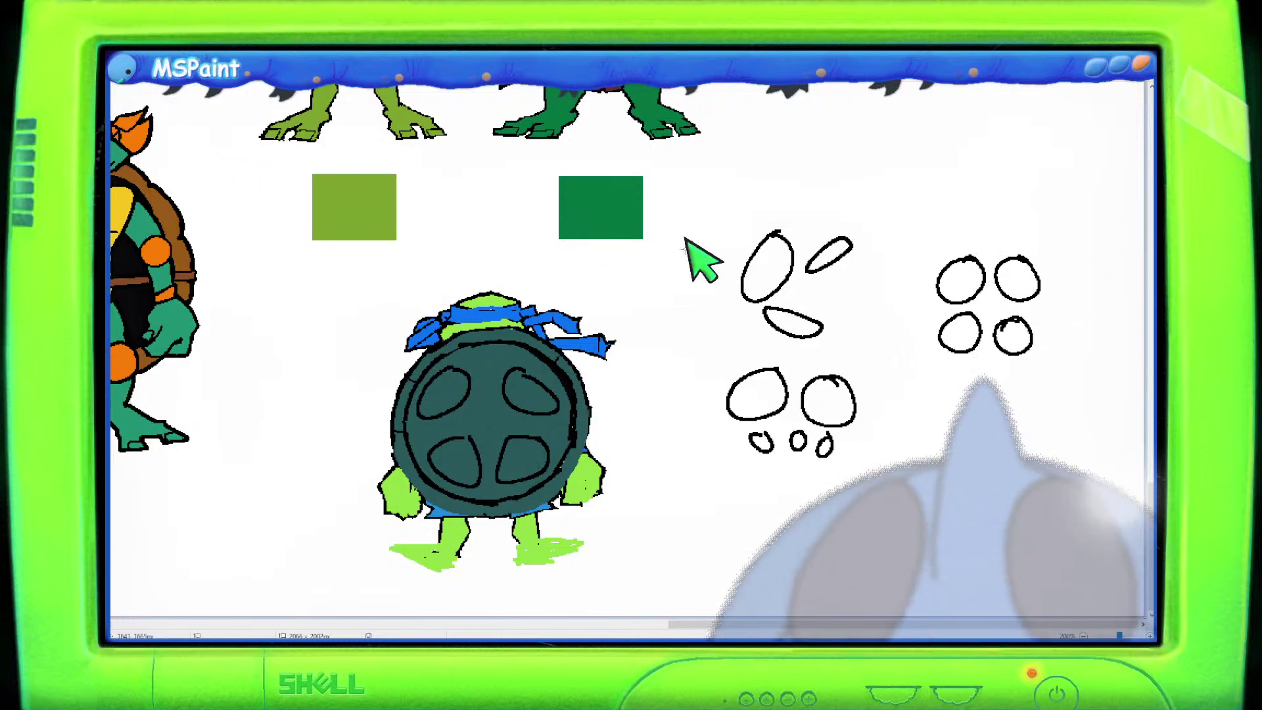
Move the three shell pattern sketches upward, spacing the three-oval, four-circle and five-oval groups apart.
drag(720, 194, 877, 351)
mouse_move(822, 276)
mouse_down()
mouse_move(821, 227)
mouse_move(802, 219)
mouse_up()
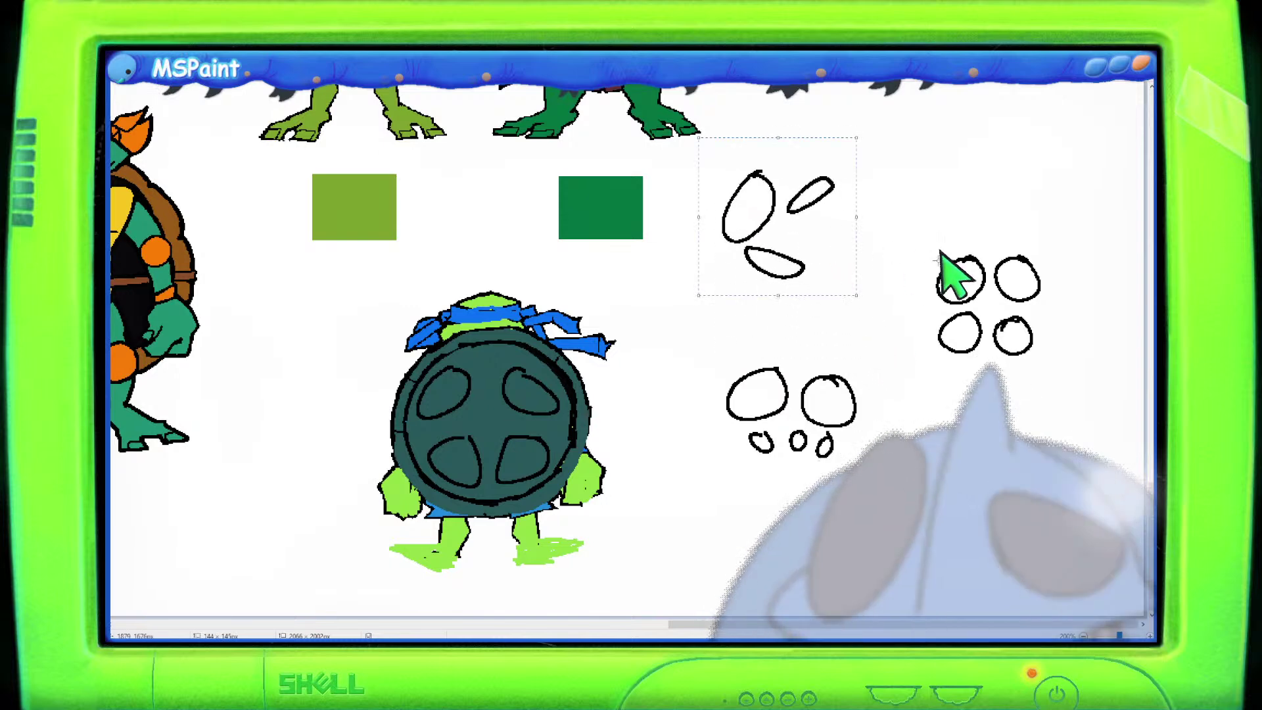
click(910, 237)
drag(892, 239, 1050, 380)
drag(1002, 314, 994, 237)
drag(682, 337, 909, 511)
drag(882, 443, 867, 418)
click(959, 591)
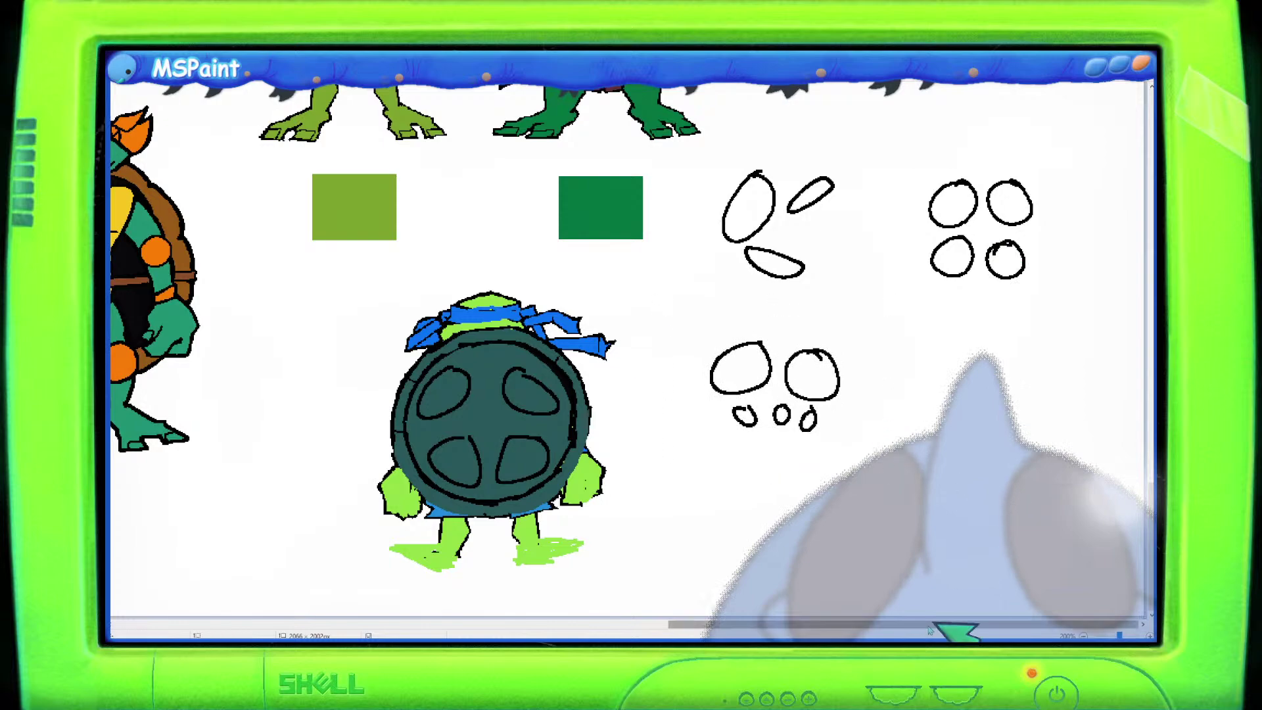
Compare the coloured Leo, Raph and Mikey with Donnie's red sketch and the back-view shell on the sheet.
drag(915, 628, 578, 615)
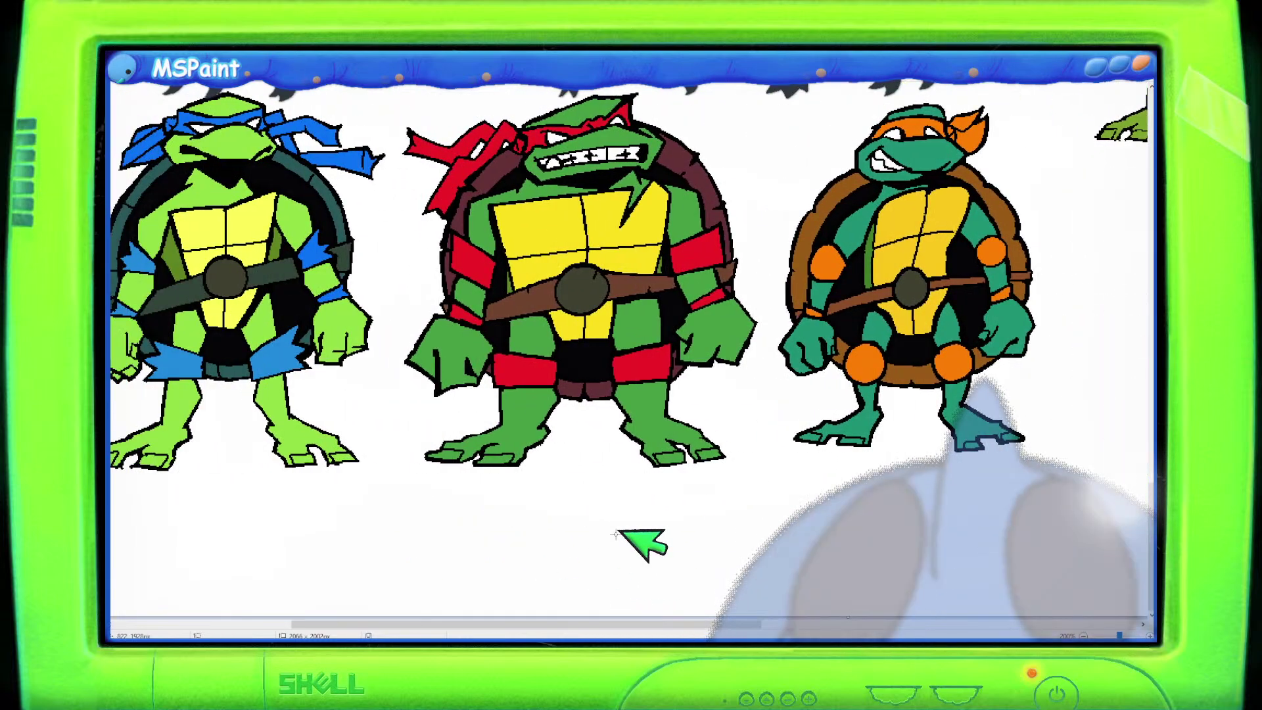
scroll(635, 536, down, 1)
scroll(560, 524, down, 1)
scroll(651, 579, up, 1)
drag(743, 624, 605, 624)
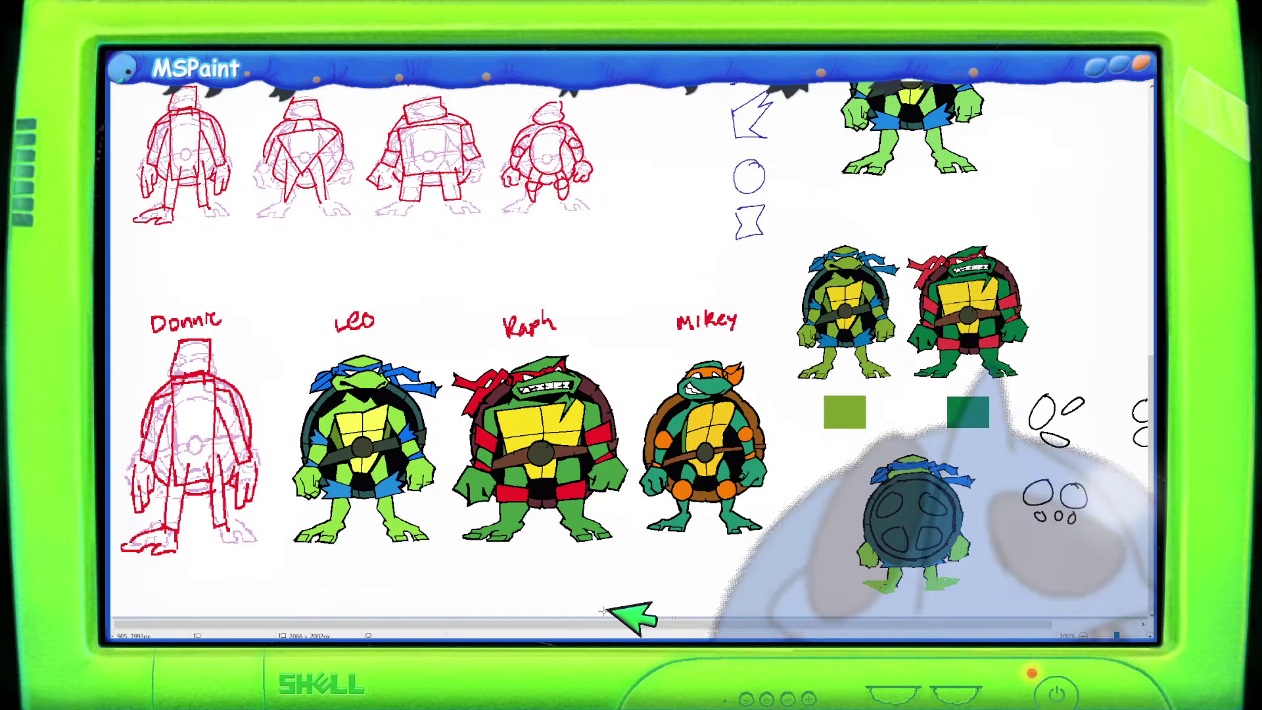
scroll(605, 610, up, 1)
scroll(625, 614, down, 5)
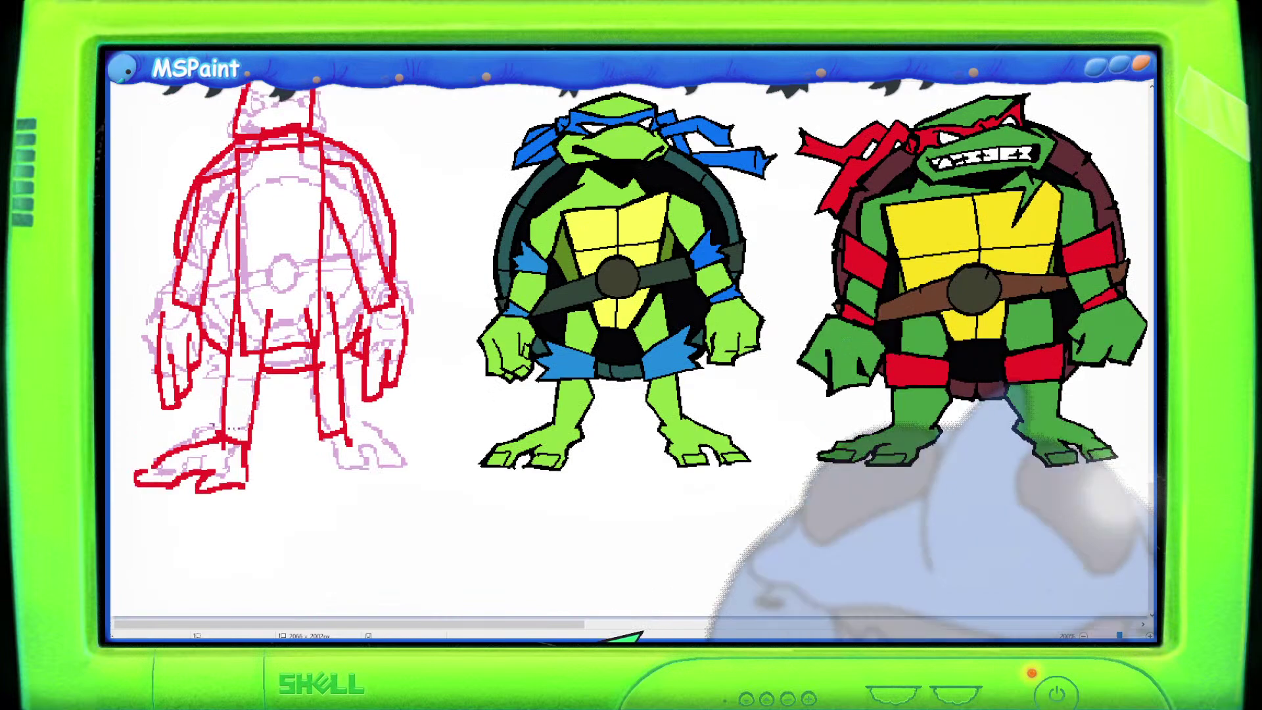
drag(569, 631, 720, 627)
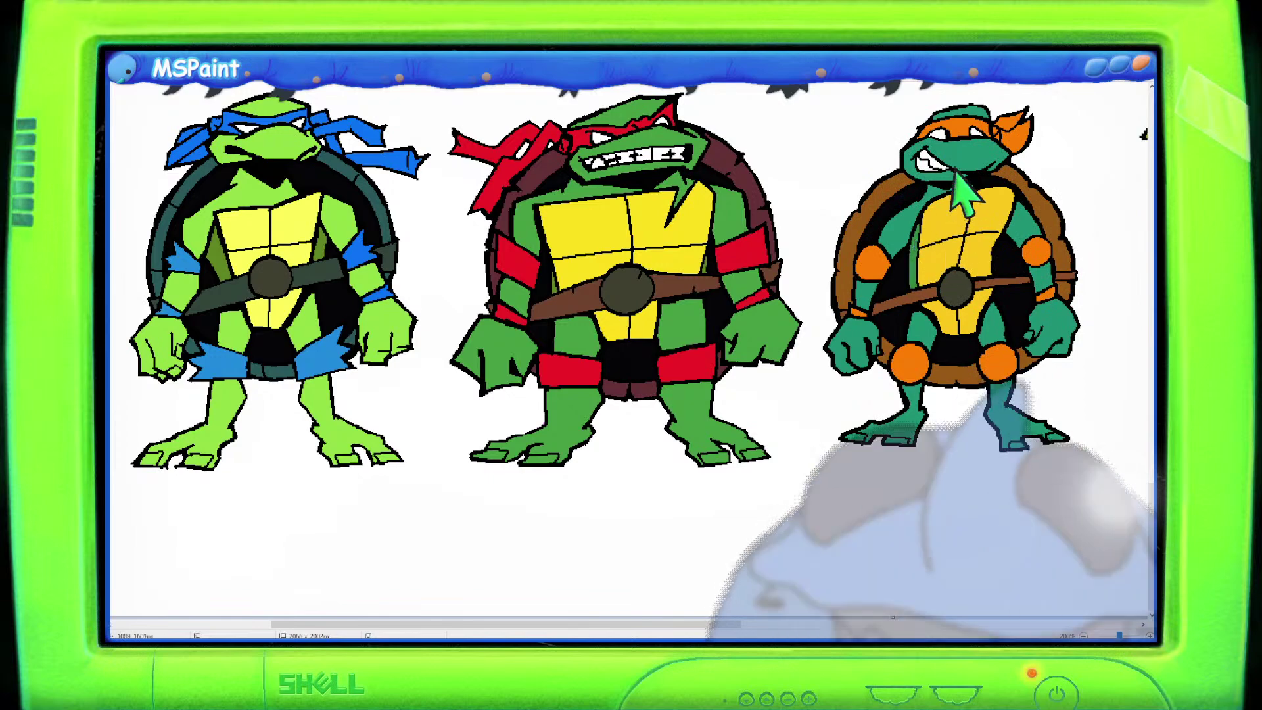
scroll(670, 253, down, 1)
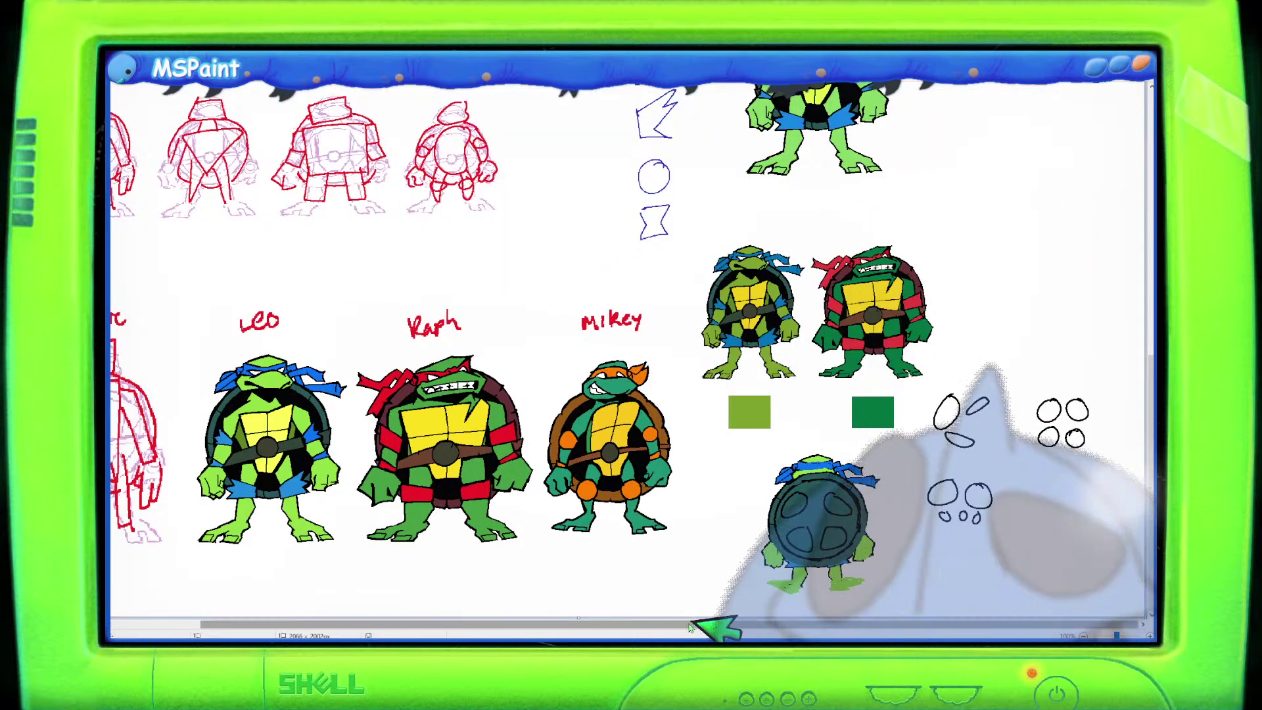
drag(726, 624, 612, 622)
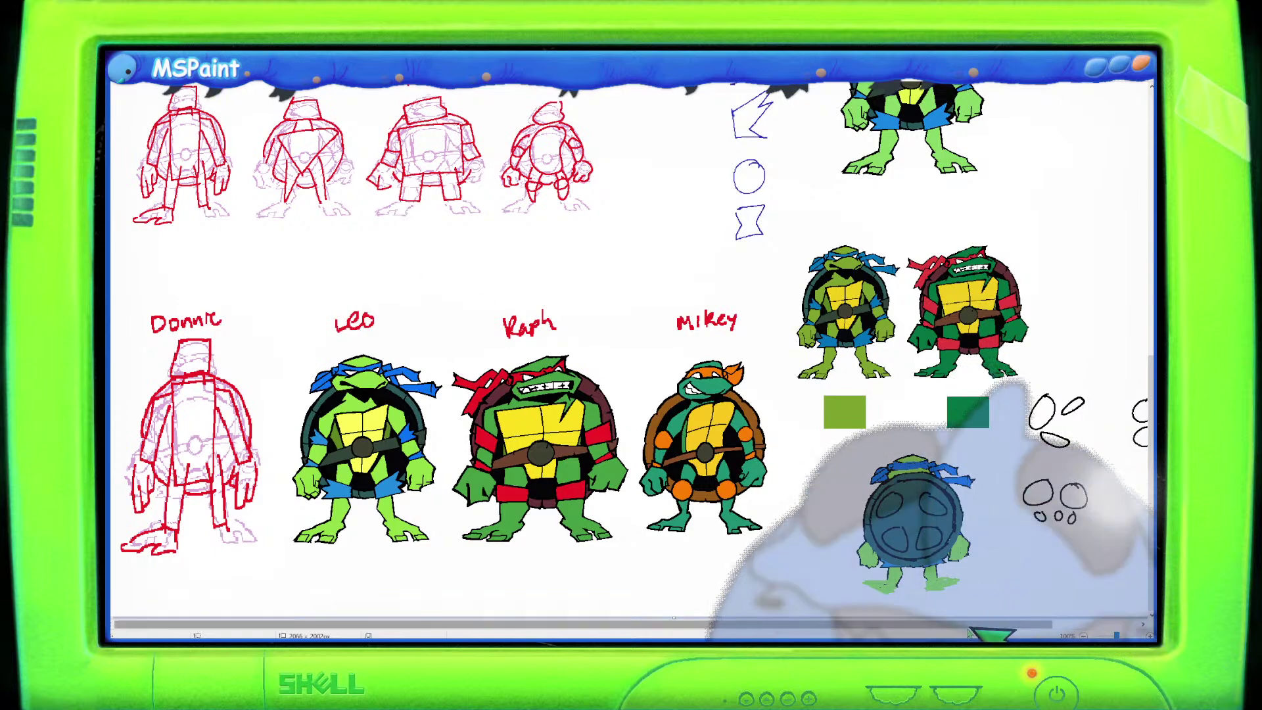
scroll(1045, 561, right, 3)
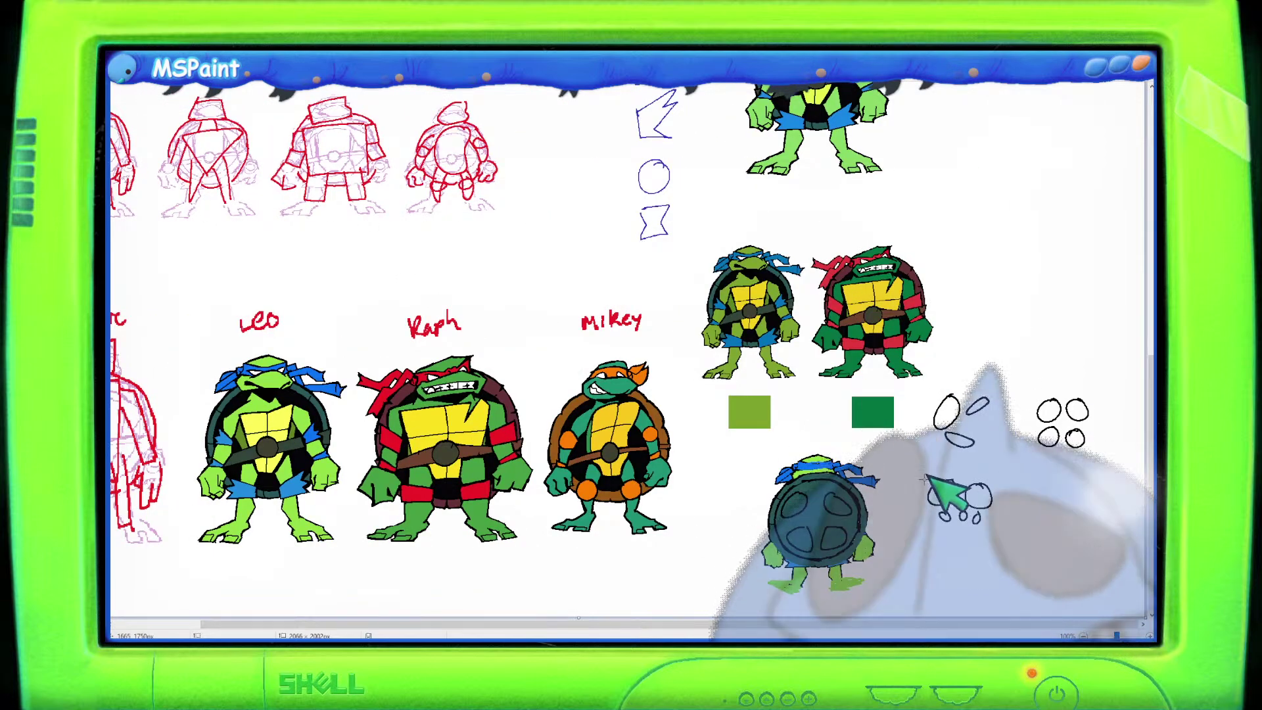
Move the back-view Leo into the empty area beside the small Leo and Raph pair, and place the three shell patterns above it.
drag(920, 469, 1003, 546)
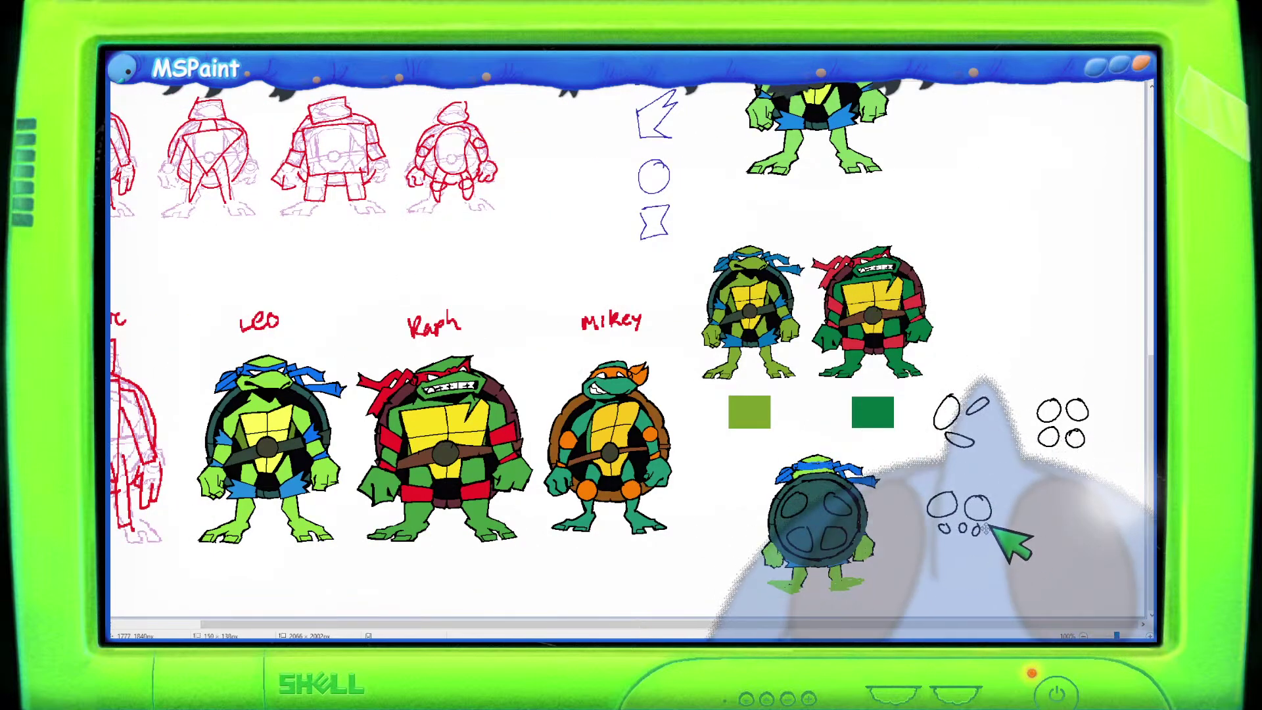
click(1098, 522)
drag(818, 519, 1059, 278)
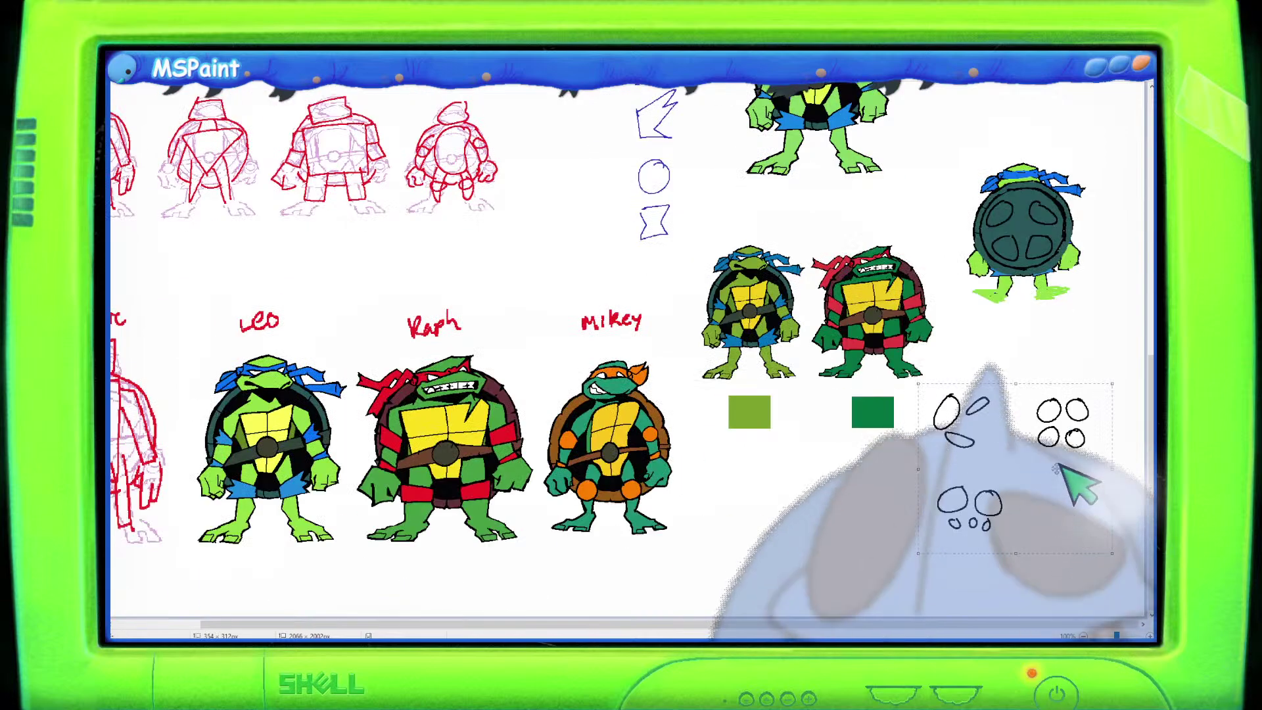
mouse_move(1059, 459)
mouse_down()
mouse_move(1012, 243)
mouse_move(1059, 126)
mouse_move(1056, 70)
mouse_up()
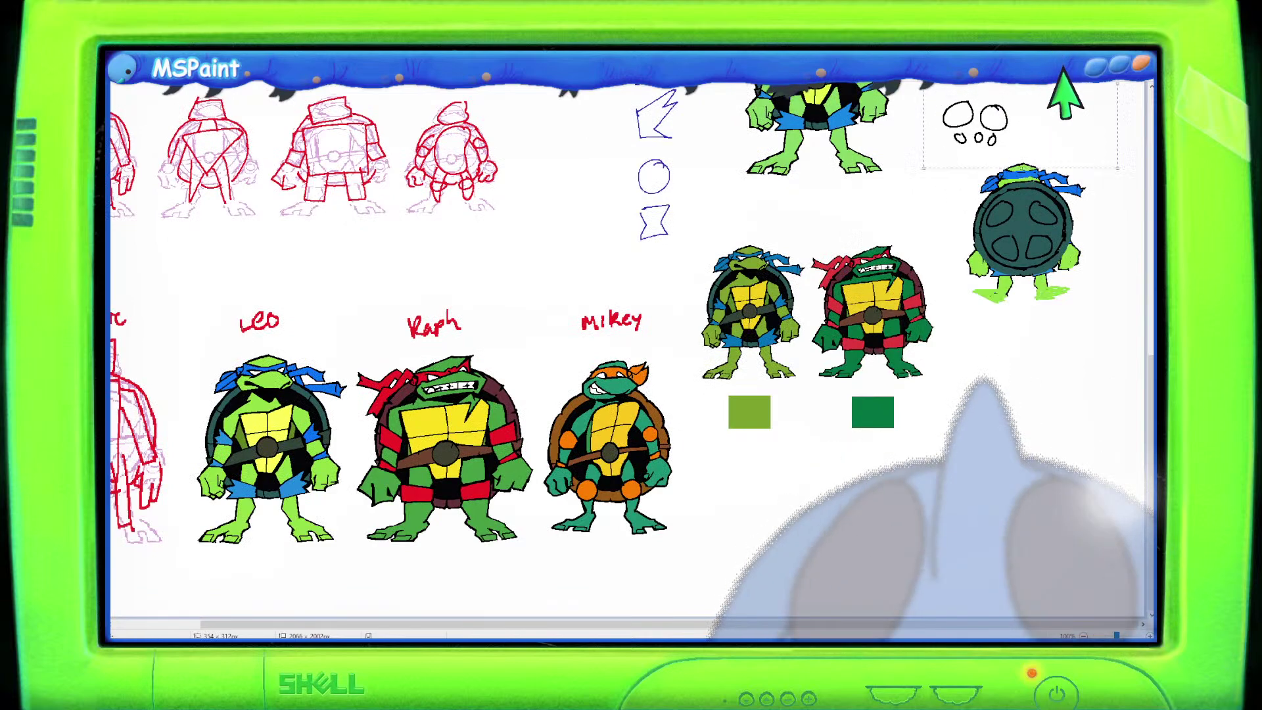
scroll(1051, 201, up, 5)
drag(1057, 315, 1059, 301)
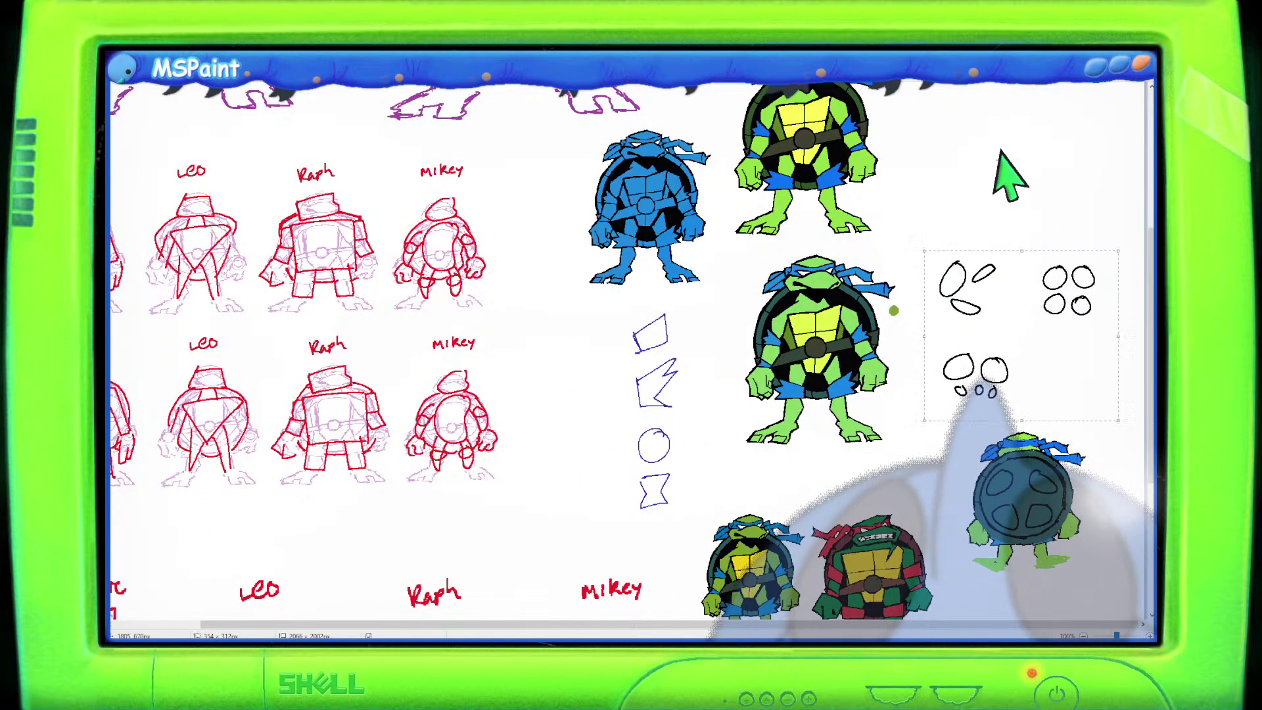
click(848, 289)
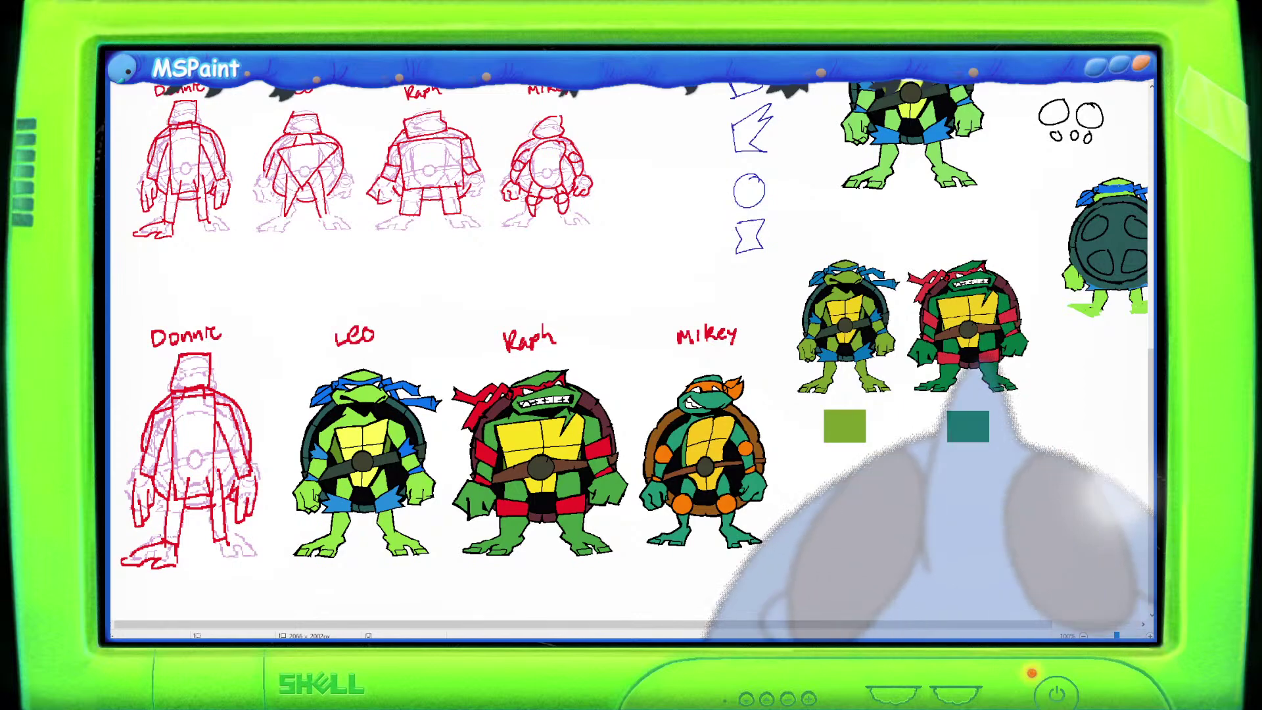
Paste the black sketch of the bun-haired girl and man's face, shrink it into the space beside the line-art Leo, and remove it again.
scroll(817, 332, up, 10)
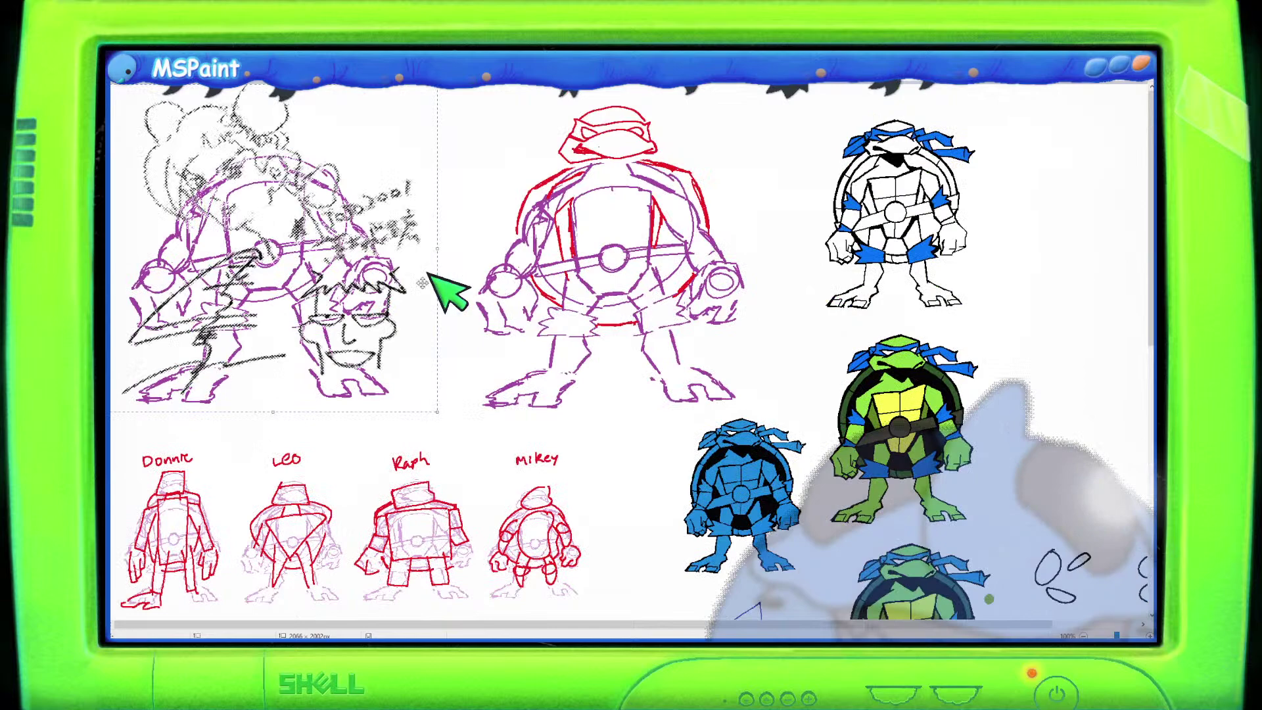
mouse_move(696, 309)
mouse_down()
mouse_move(916, 282)
mouse_move(1042, 332)
mouse_move(1169, 344)
mouse_up()
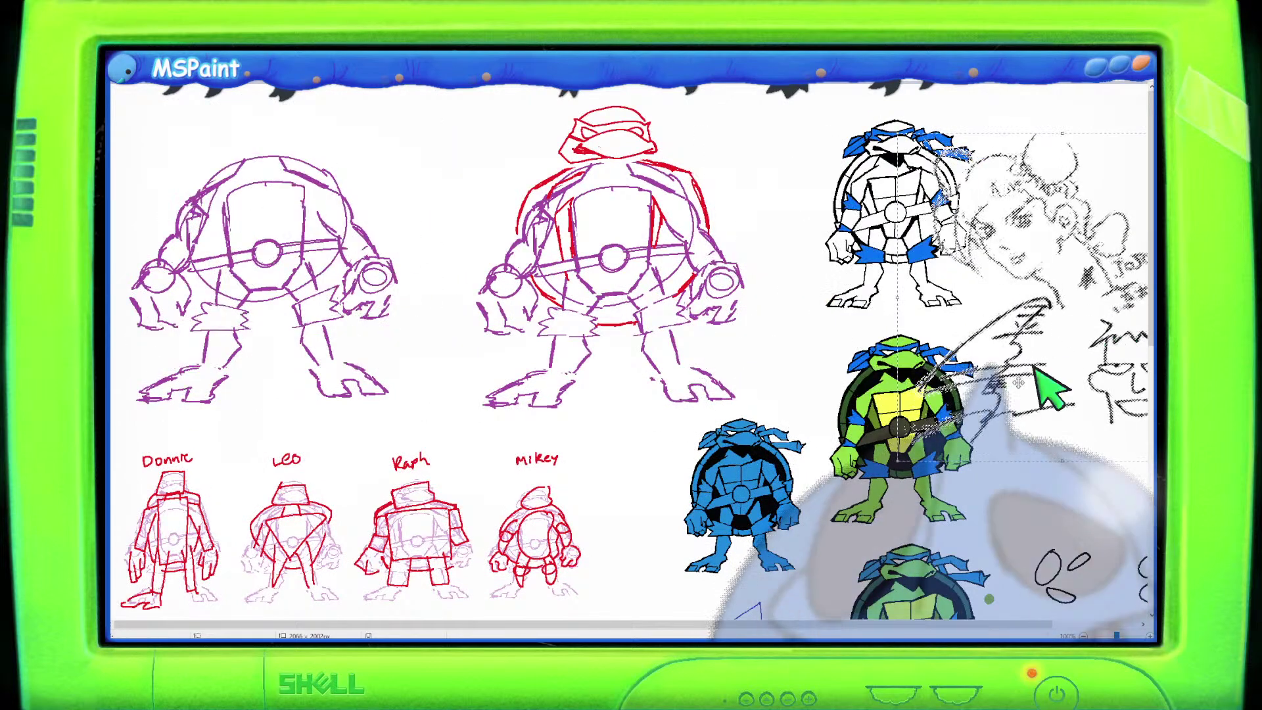
drag(766, 626, 949, 612)
drag(1012, 303, 1070, 328)
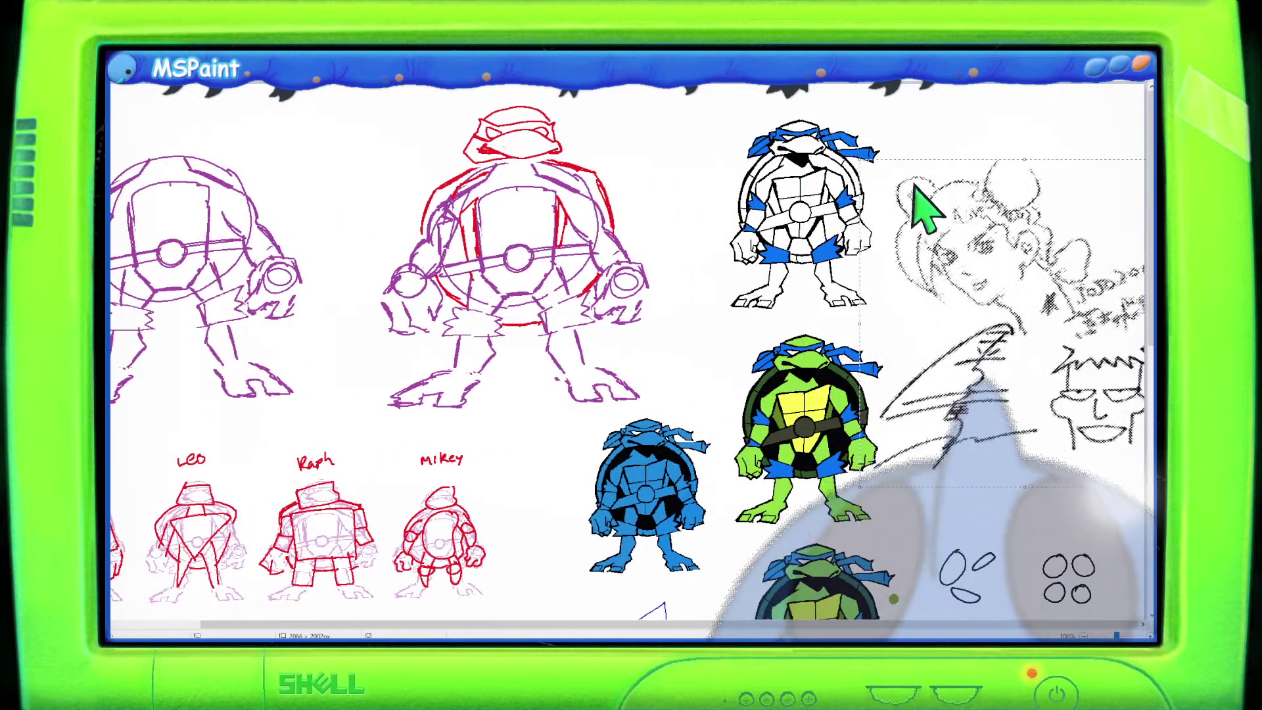
mouse_move(861, 158)
mouse_down()
mouse_move(972, 263)
mouse_move(1003, 322)
mouse_move(951, 233)
mouse_up()
mouse_move(1034, 358)
mouse_down()
mouse_move(1020, 318)
mouse_move(1022, 247)
mouse_up()
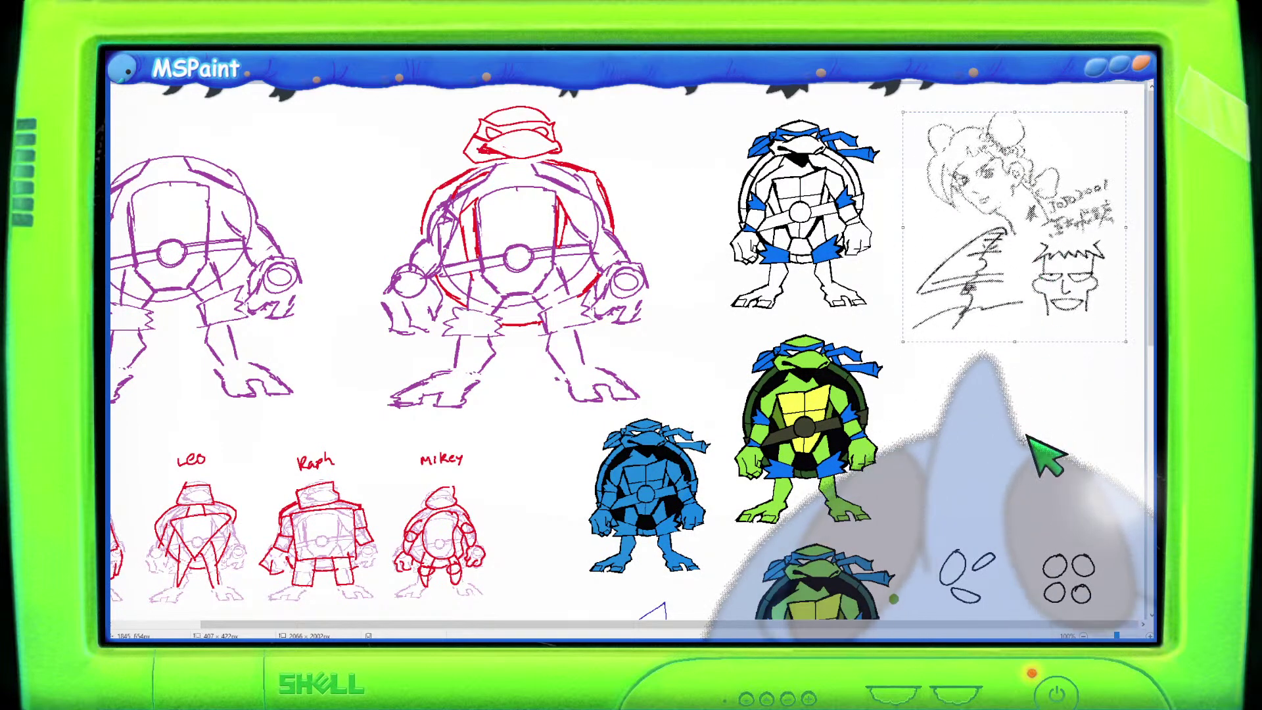
key(Delete)
scroll(874, 422, down, 4)
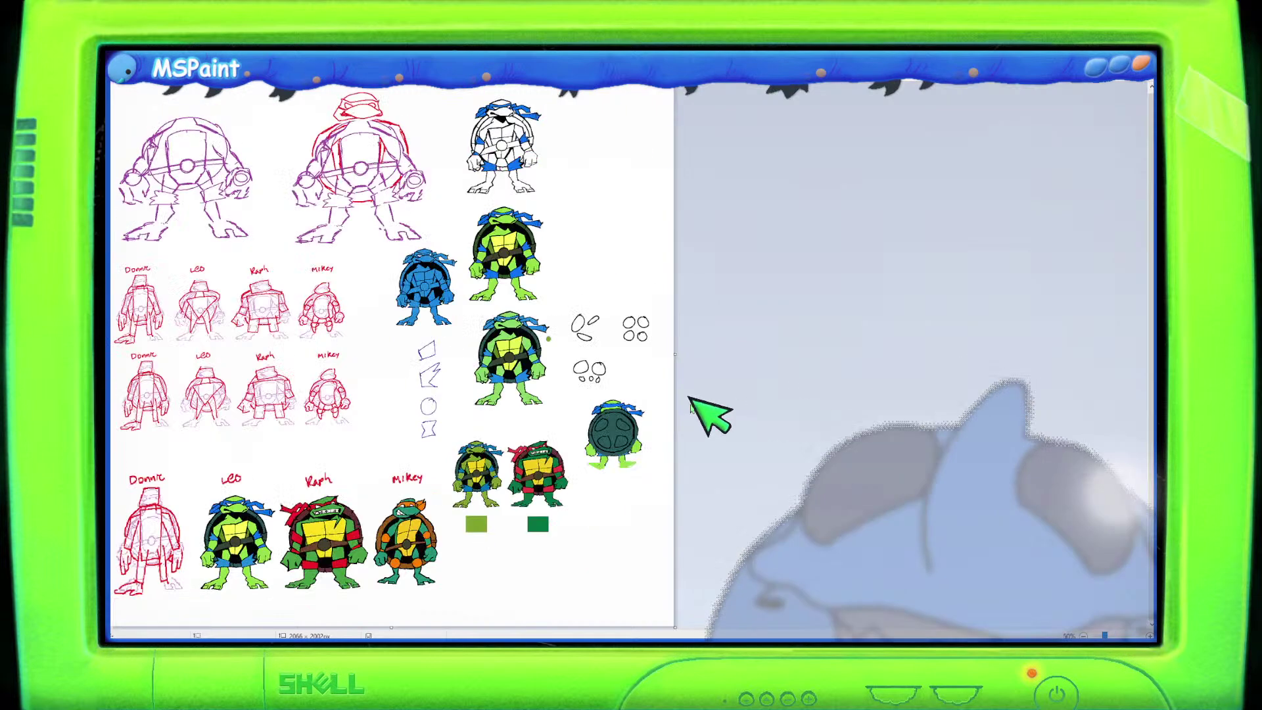
scroll(451, 436, up, 4)
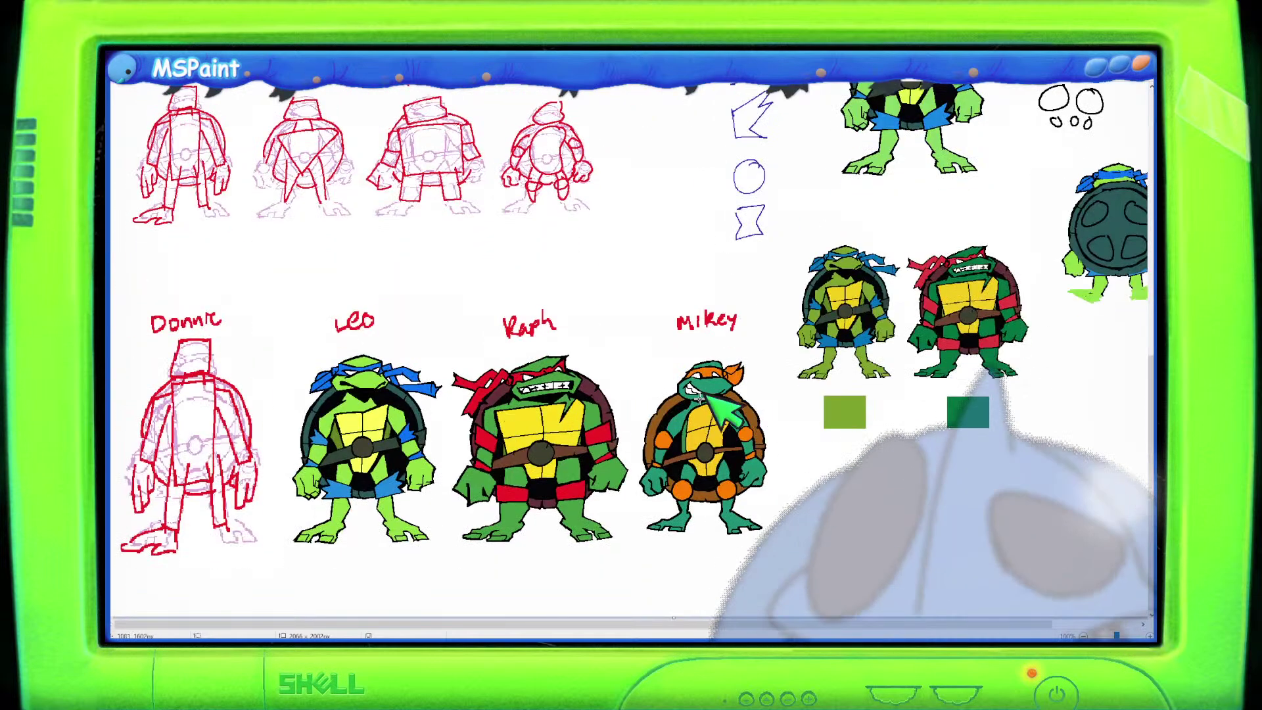